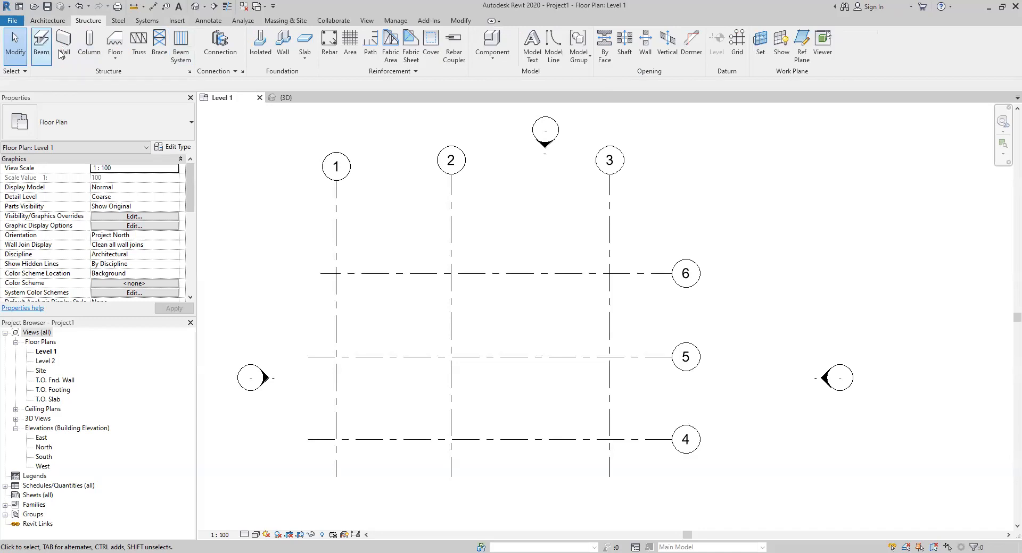
# Step: Start creating a stair in the Level 1 floor plan
pyautogui.click(92, 47)
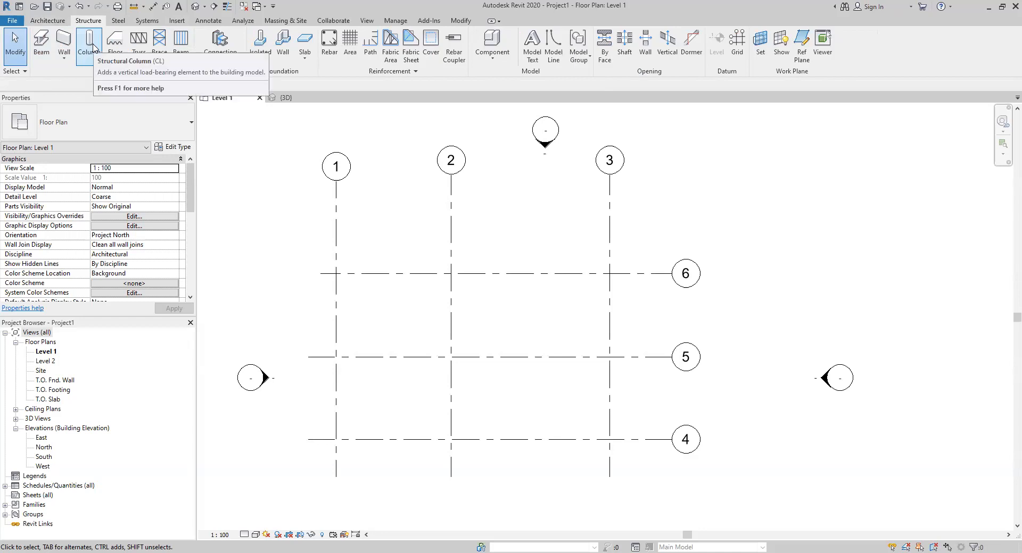
pyautogui.click(48, 21)
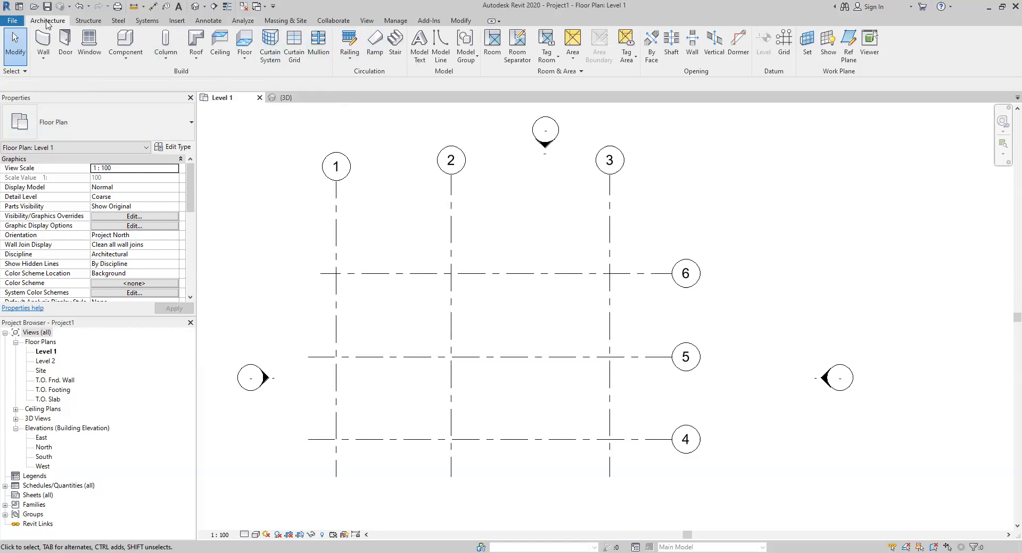
pyautogui.click(395, 51)
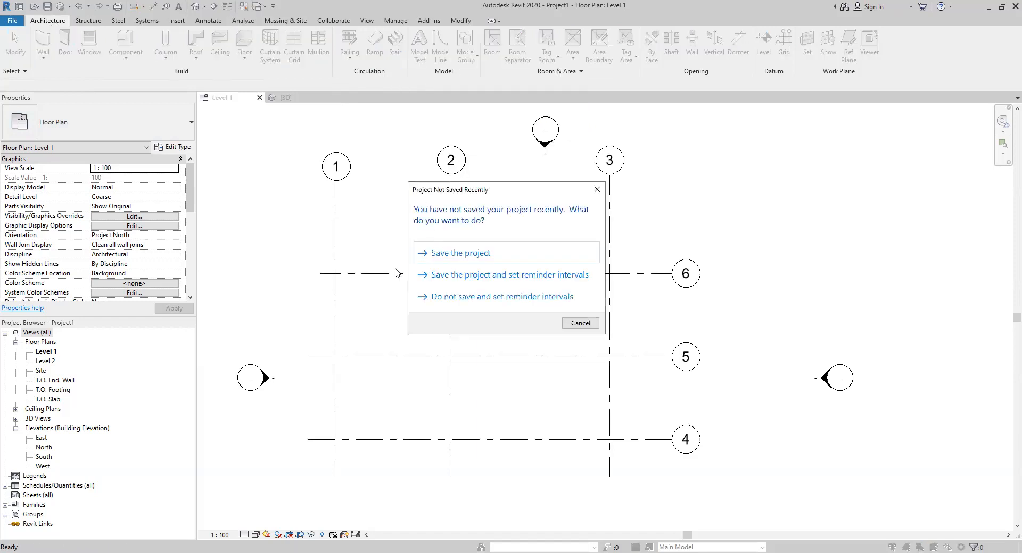
# Step: Save the project as Class3 in the desktop's New folder
pyautogui.click(446, 254)
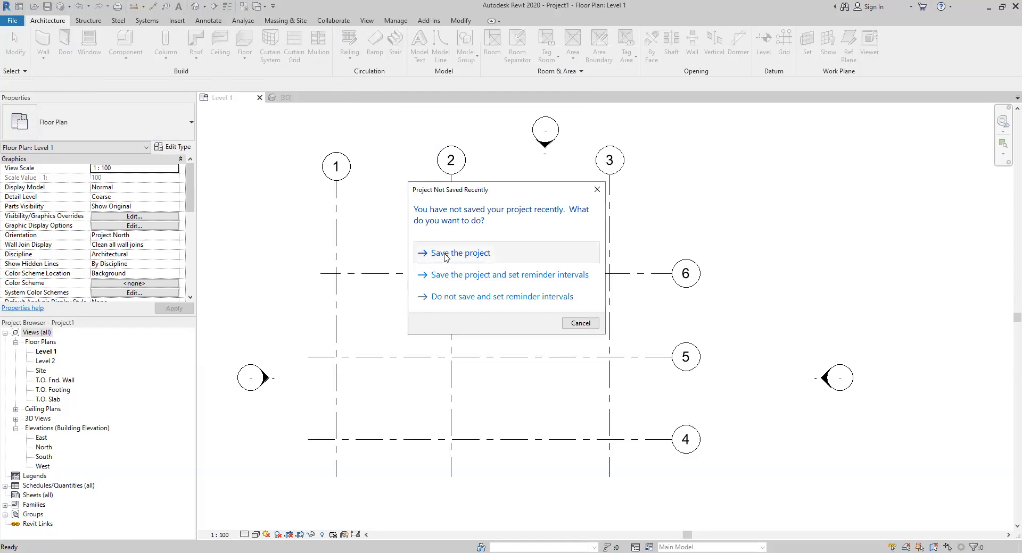
pyautogui.click(246, 307)
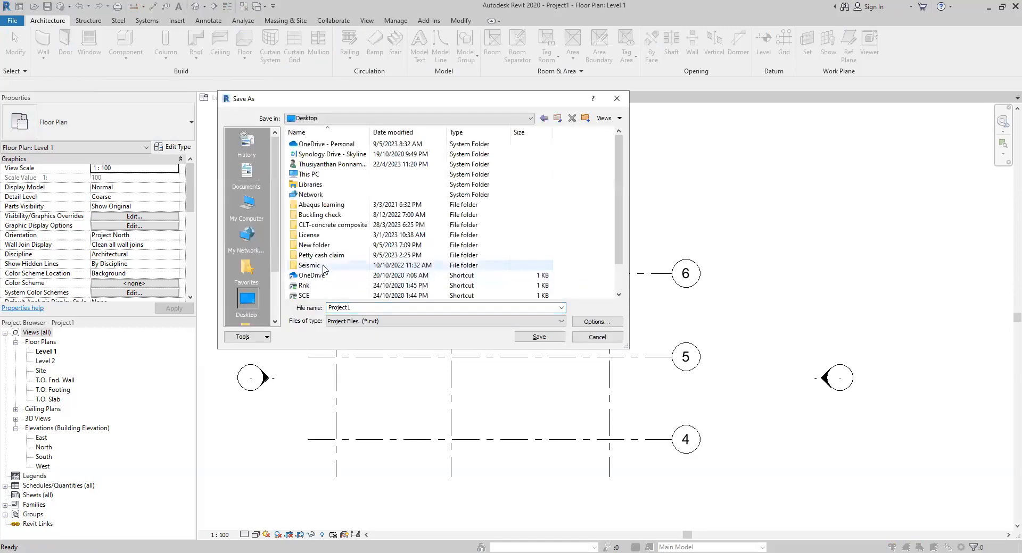
pyautogui.doubleClick(320, 246)
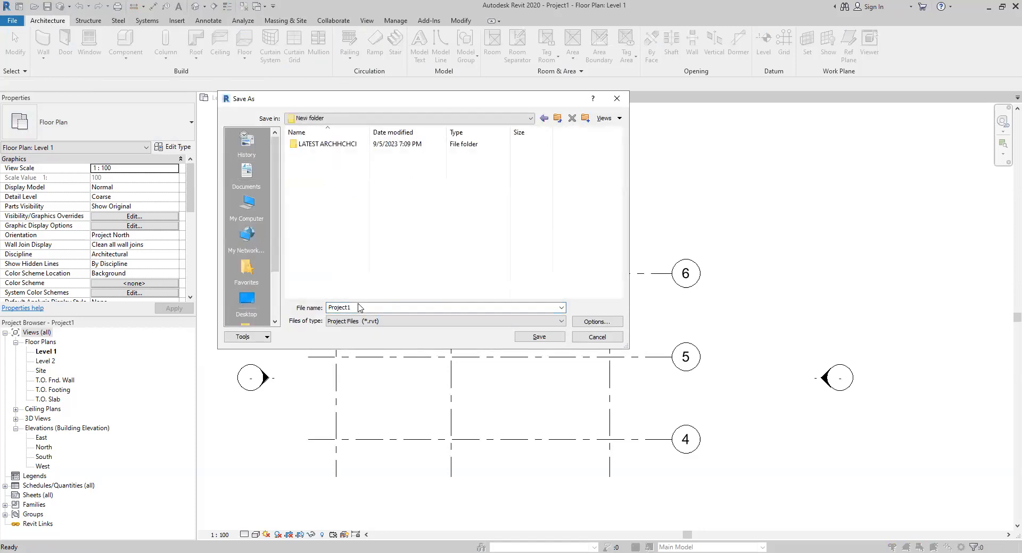
pyautogui.doubleClick(380, 308)
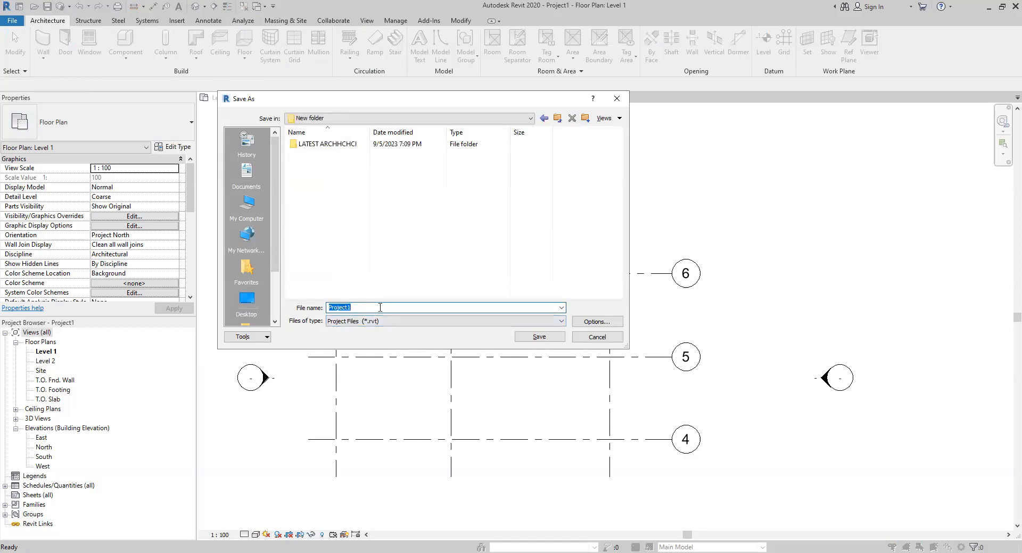
pyautogui.write('C;')
pyautogui.press('BackSpace')
pyautogui.write('lass3')
pyautogui.click(539, 338)
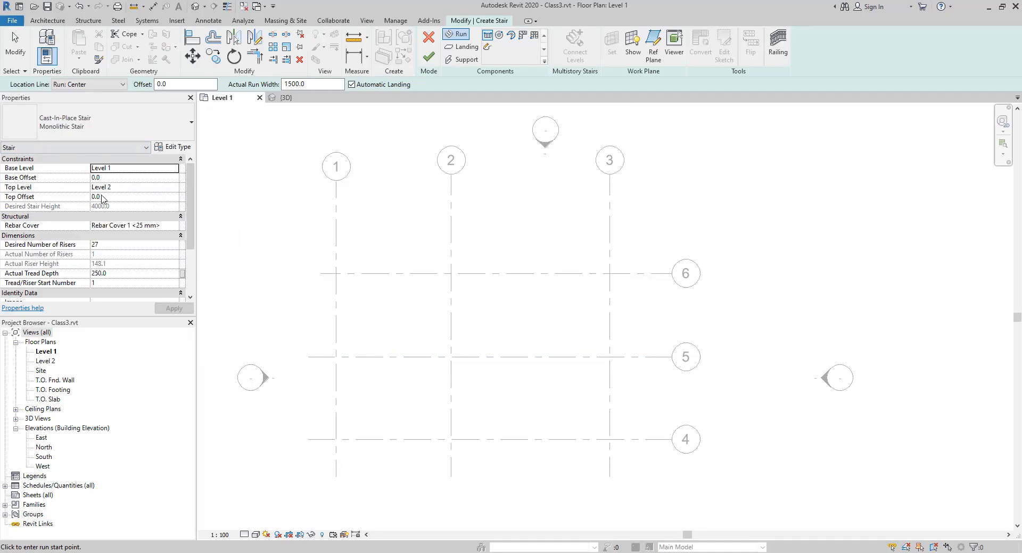
# Step: Review the levels available as the stair's top level
pyautogui.click(122, 188)
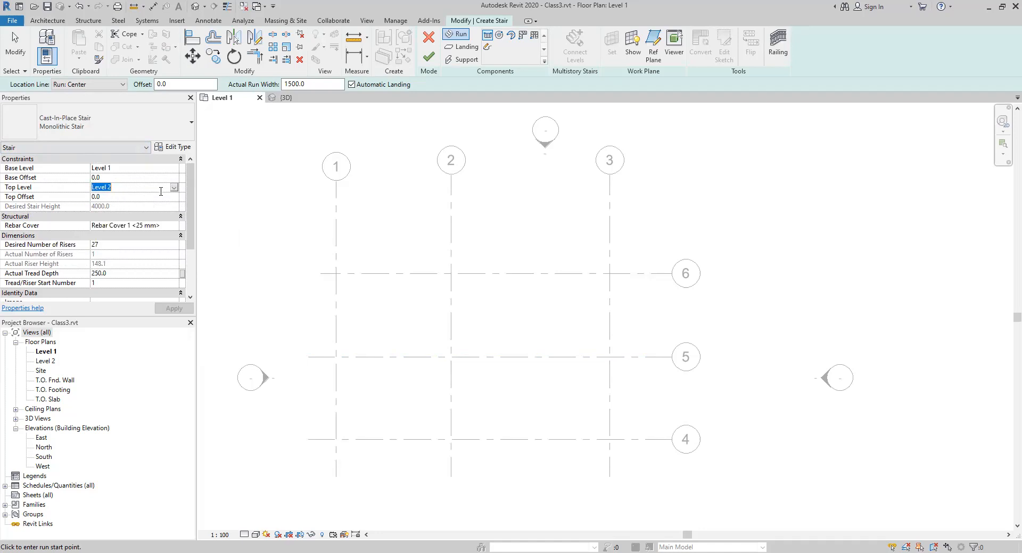
pyautogui.click(174, 187)
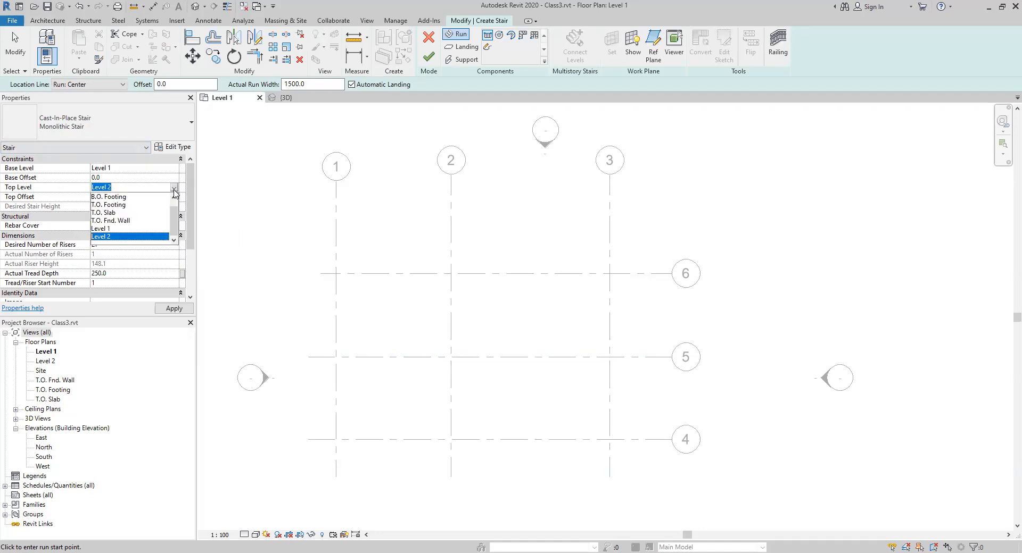
pyautogui.click(174, 187)
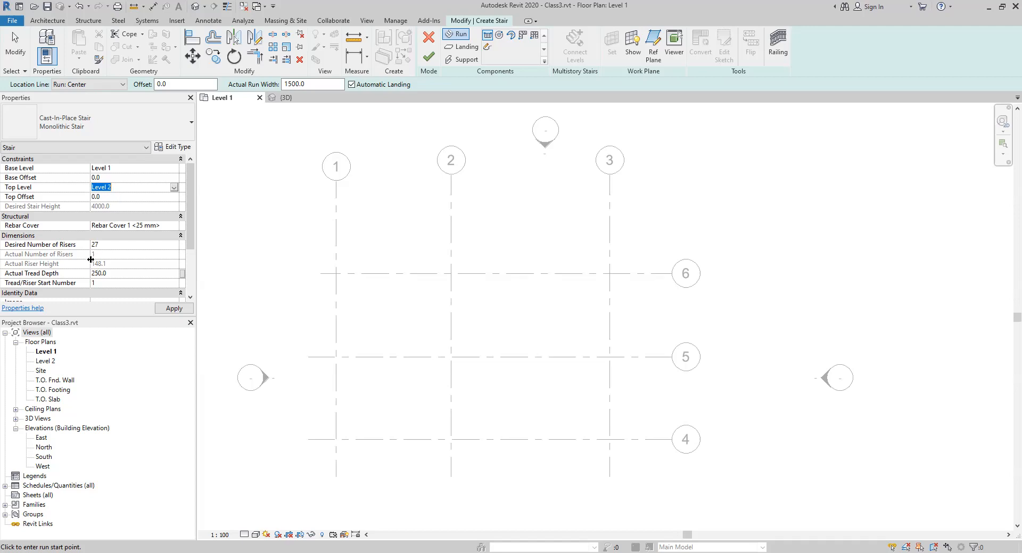
# Step: Try to set the stair's desired number of risers to 20
pyautogui.scroll(-3, 190, 243)
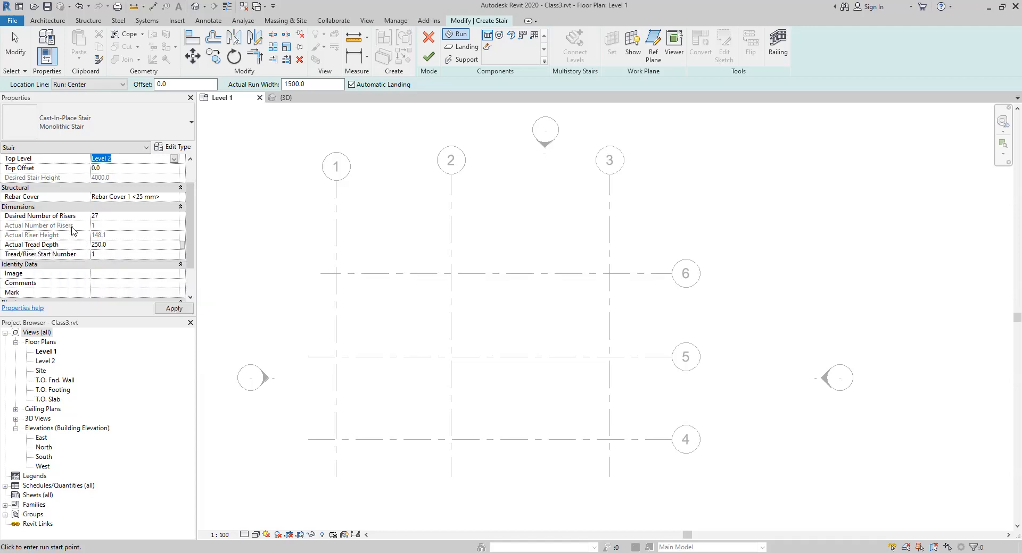
pyautogui.click(105, 216)
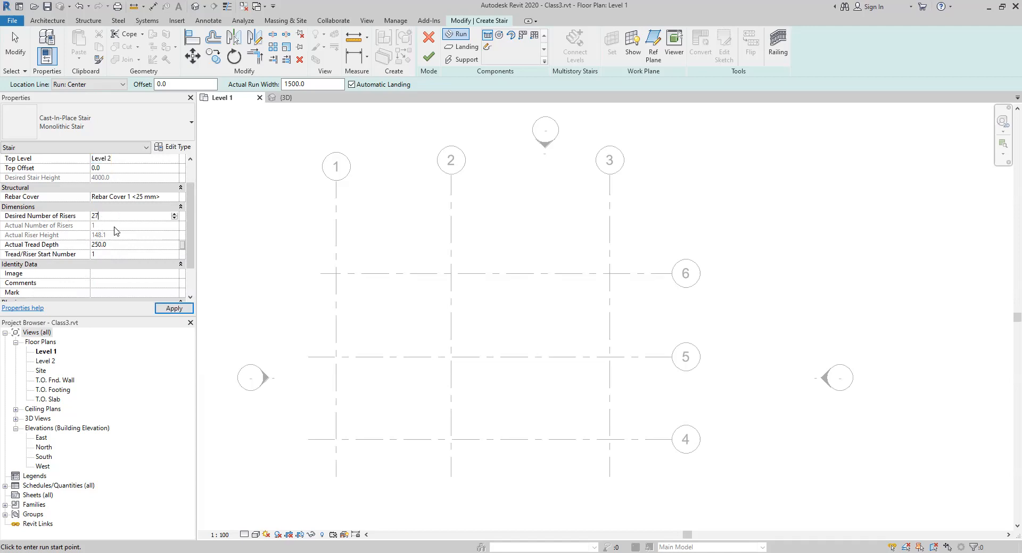
pyautogui.click(73, 216)
pyautogui.write('20')
pyautogui.click(113, 245)
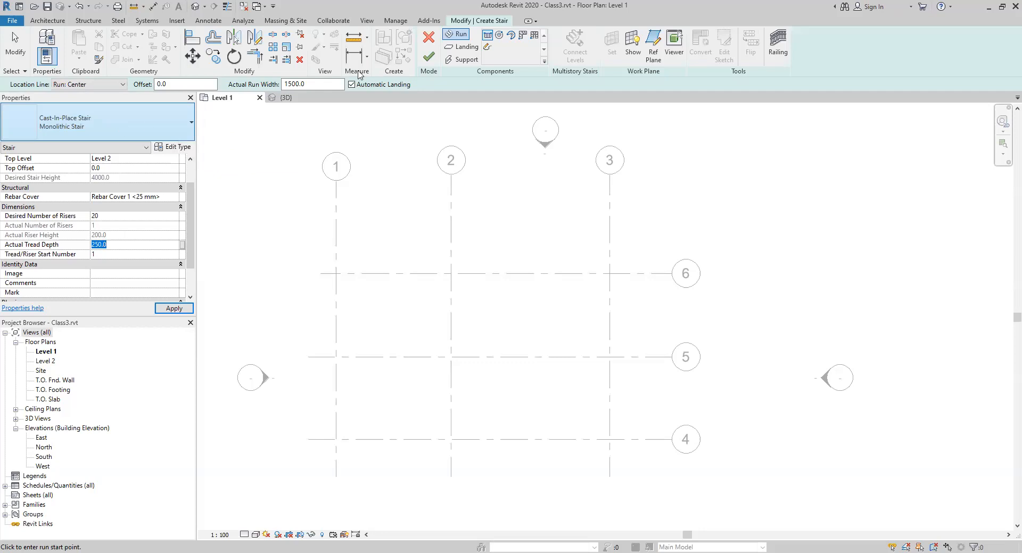
pyautogui.click(598, 316)
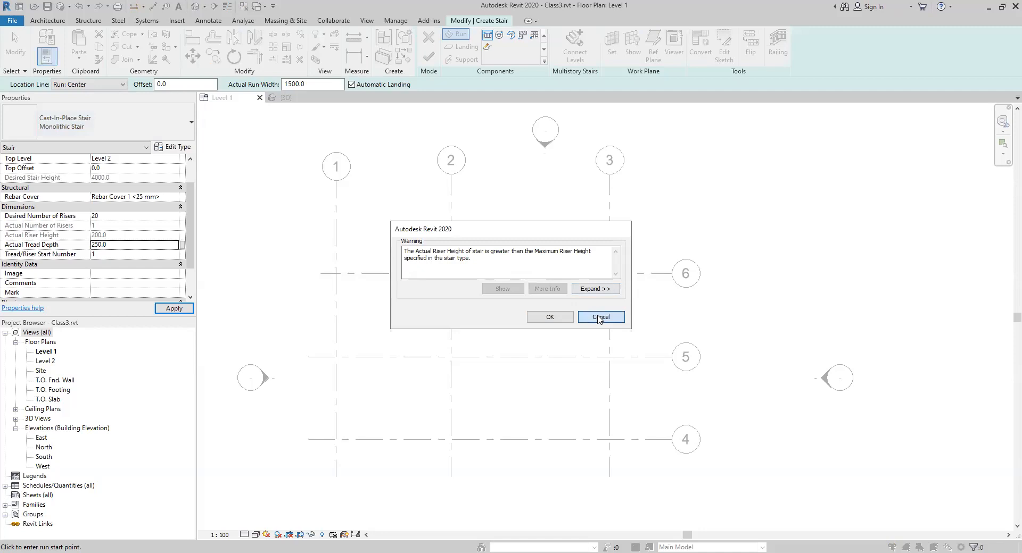
pyautogui.click(600, 317)
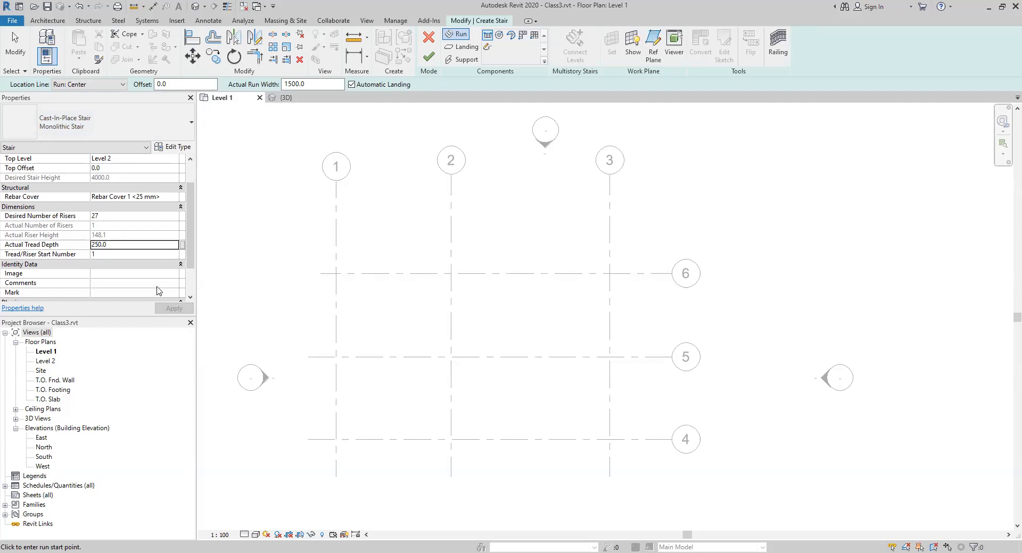
# Step: Set the stair's desired number of risers to 25 and accept the change
pyautogui.click(105, 221)
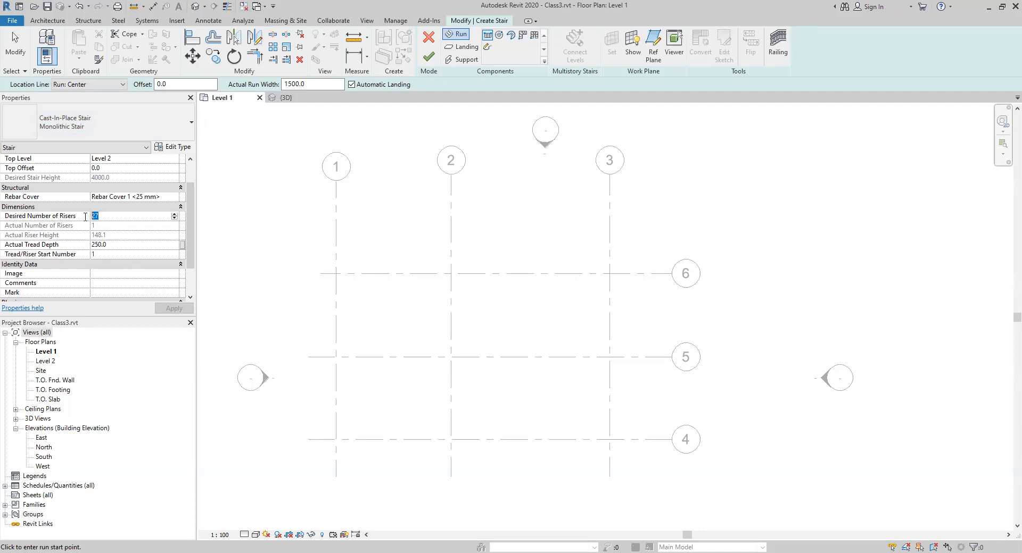
pyautogui.write('2w5')
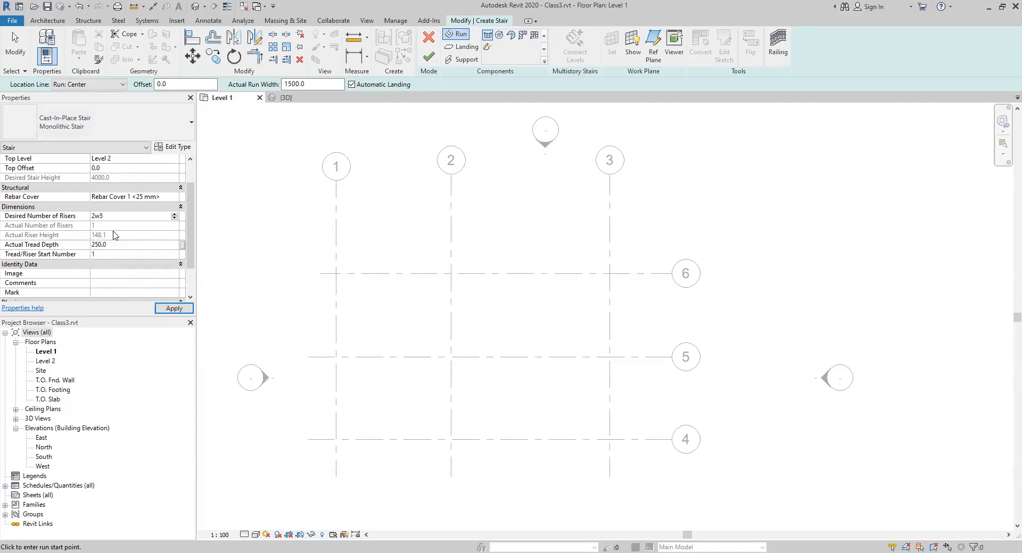
pyautogui.press('BackSpace')
pyautogui.press('BackSpace')
pyautogui.write('5')
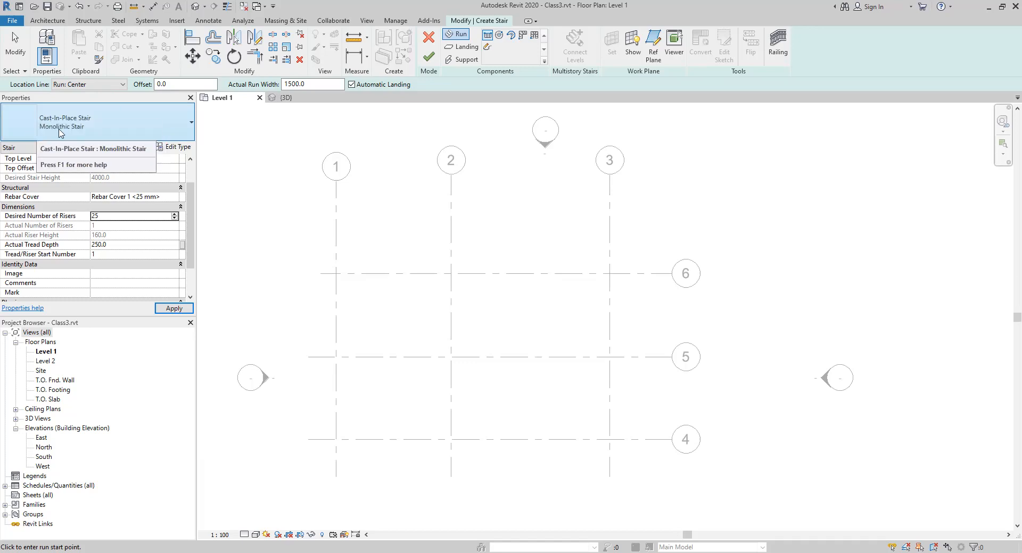
pyautogui.click(191, 123)
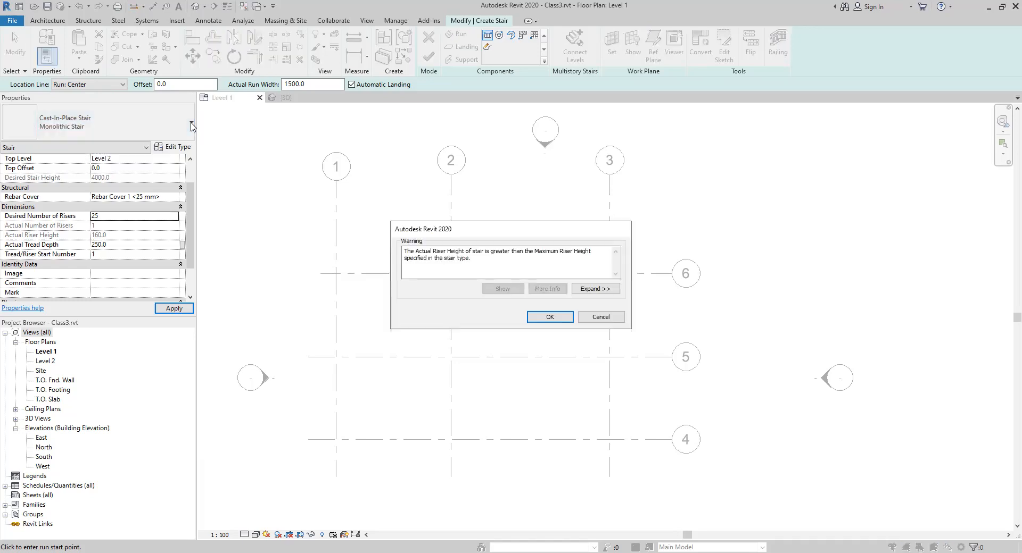
pyautogui.click(548, 317)
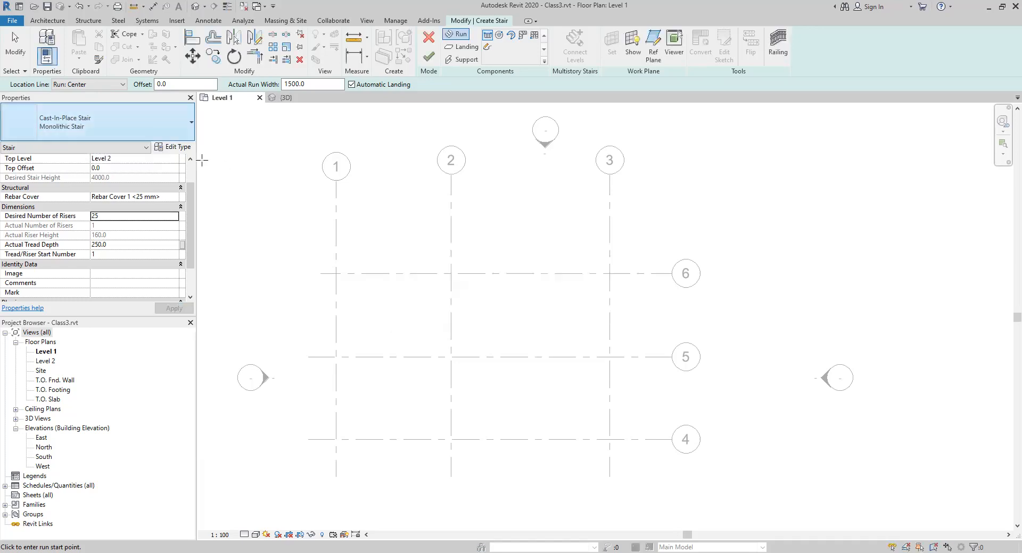
# Step: Duplicate the cast-in-place Monolithic Stair type under the name Staircase 1
pyautogui.click(191, 125)
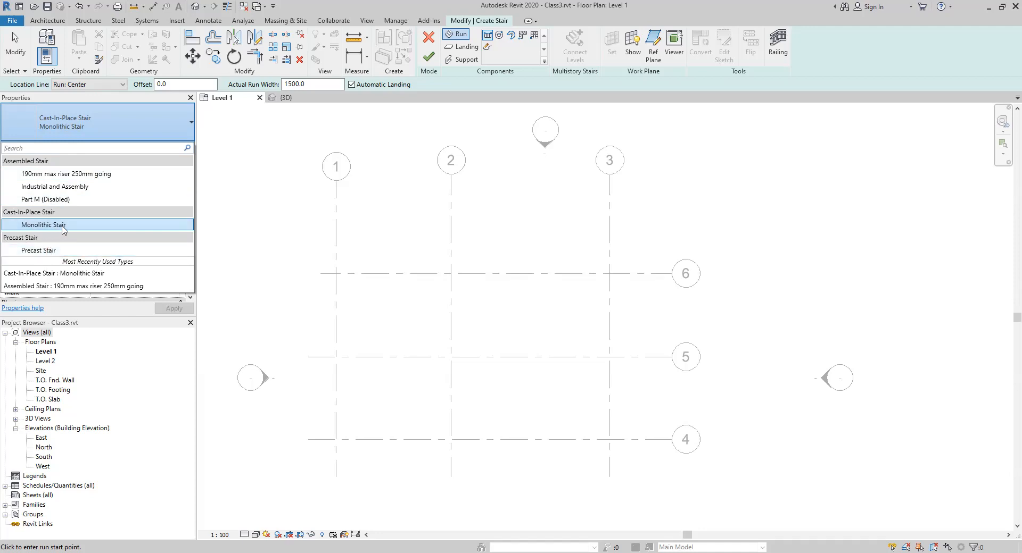
pyautogui.click(66, 261)
pyautogui.click(180, 148)
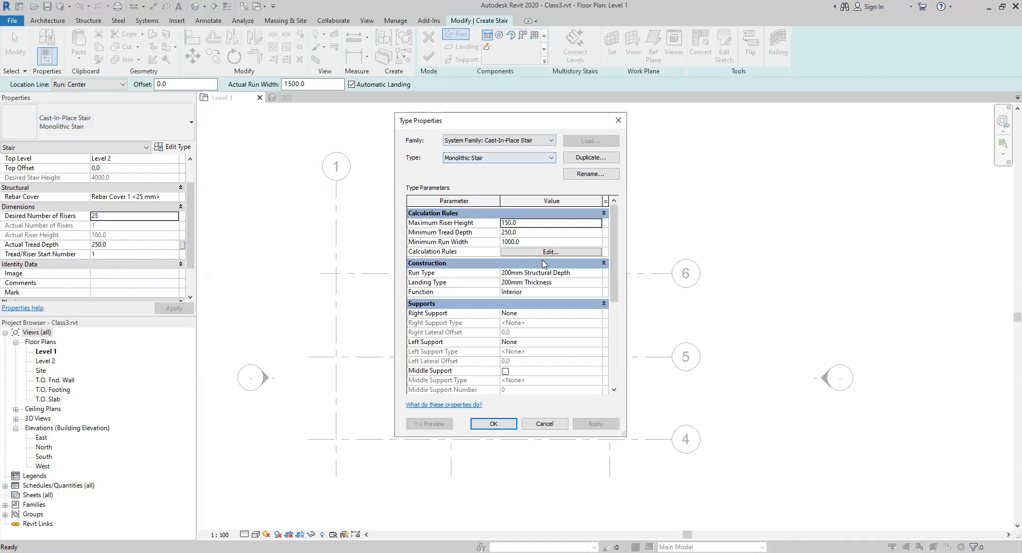
pyautogui.click(590, 157)
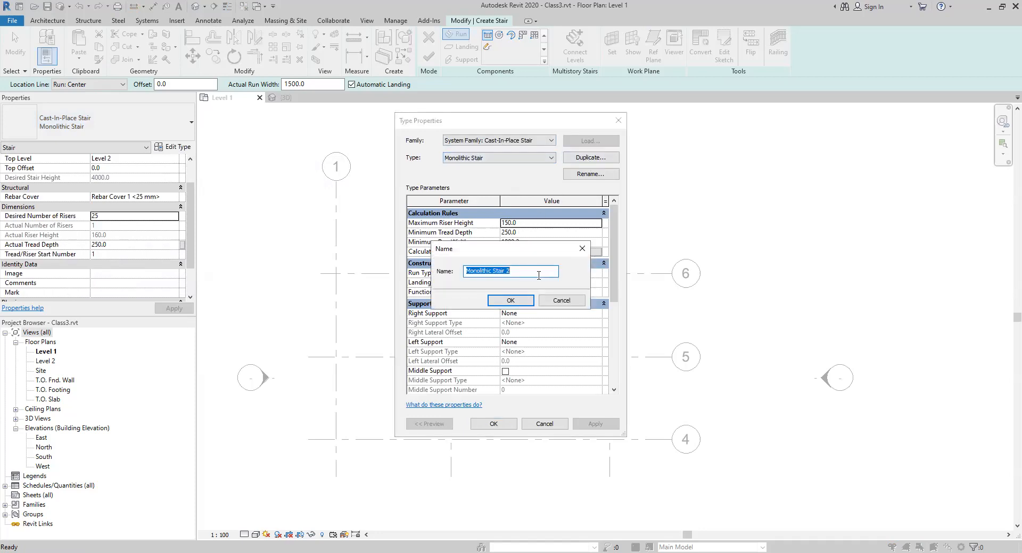
pyautogui.write('Staircase 1')
pyautogui.click(511, 301)
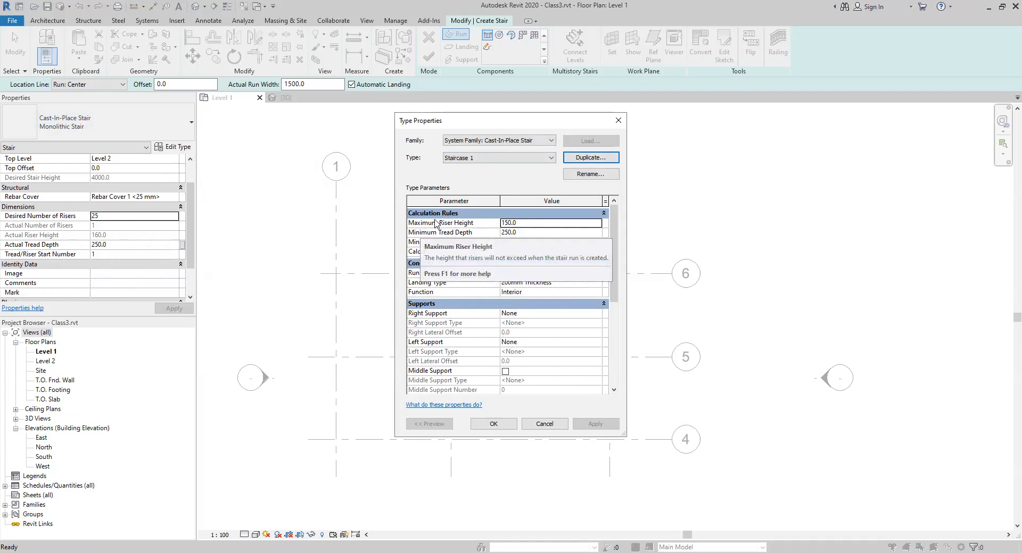
# Step: Set the minimum run width of the Staircase 1 type to 1200 mm
pyautogui.click(527, 224)
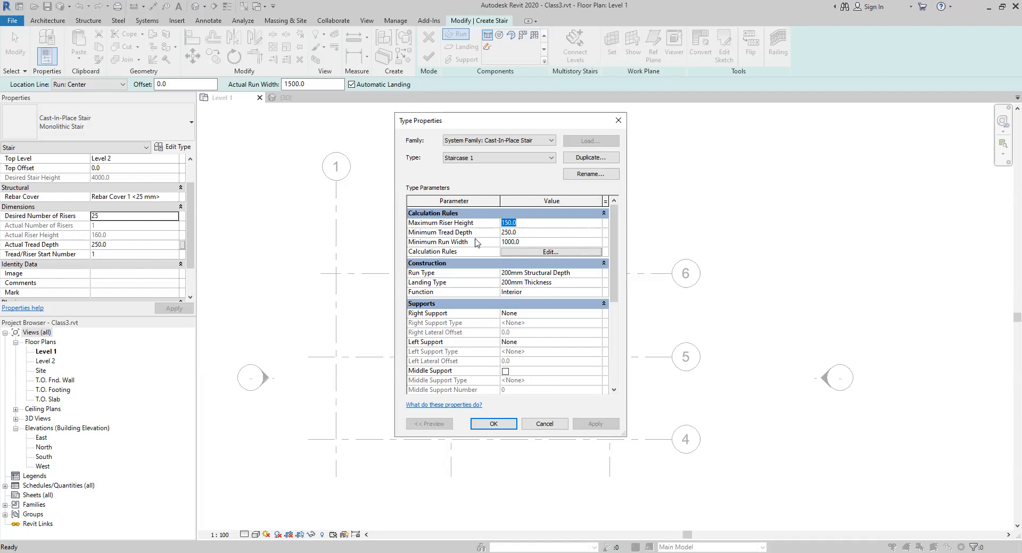
pyautogui.click(519, 233)
pyautogui.doubleClick(531, 235)
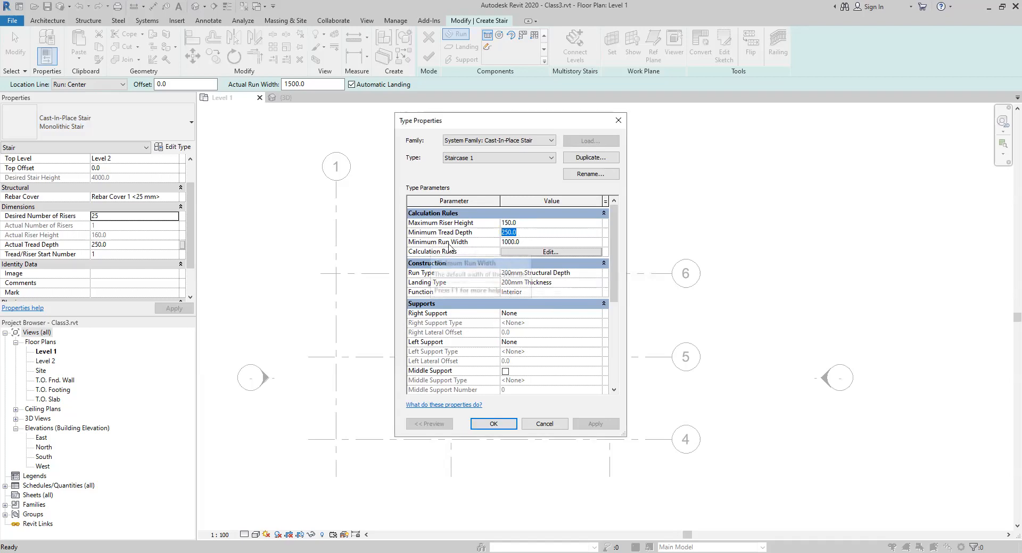
pyautogui.click(523, 244)
pyautogui.moveTo(527, 244); pyautogui.dragTo(477, 243)
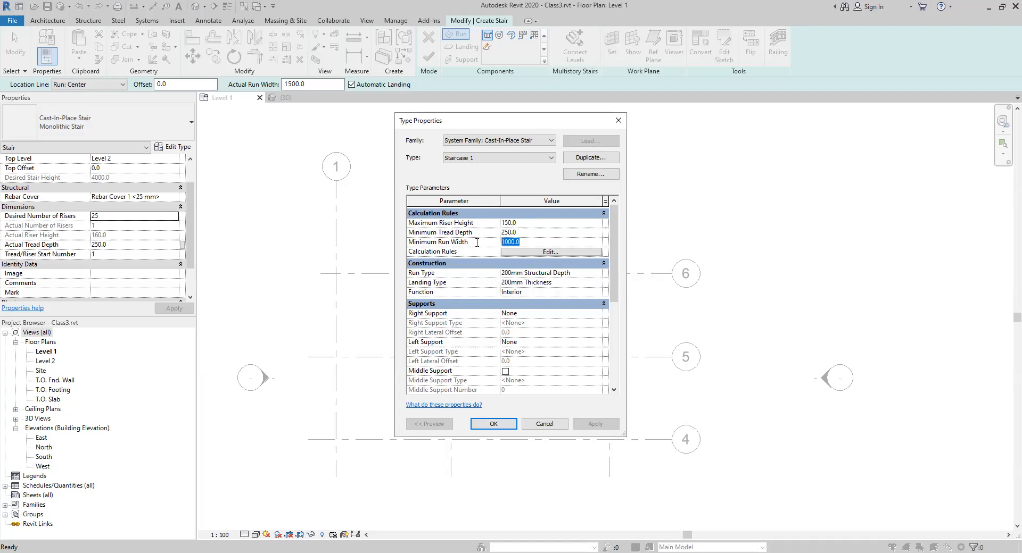
pyautogui.write('1200')
pyautogui.click(530, 232)
# Step: Duplicate the stair's 200mm Structural Depth run type as 175mm Structural Depth
pyautogui.click(588, 273)
pyautogui.click(597, 273)
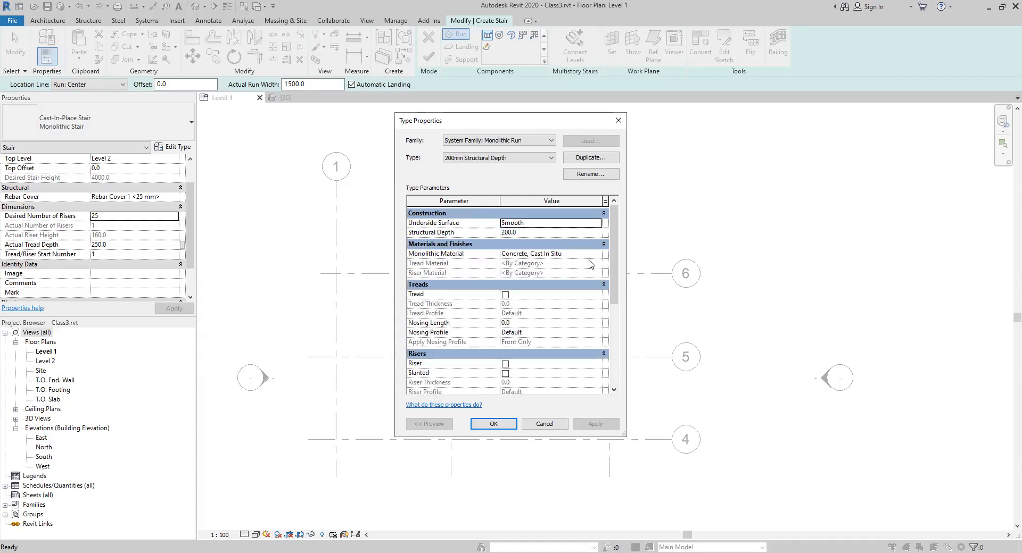
pyautogui.click(577, 234)
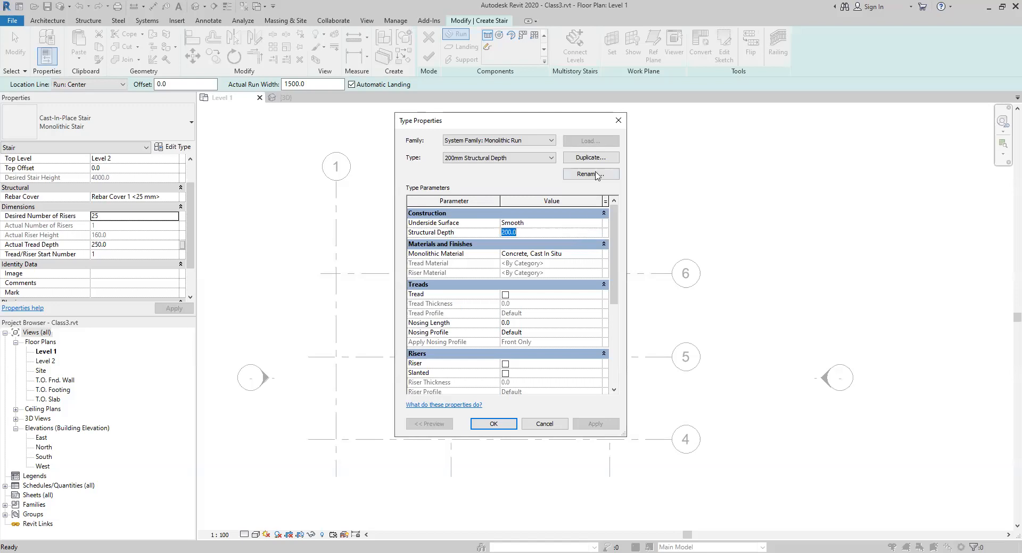
pyautogui.click(591, 159)
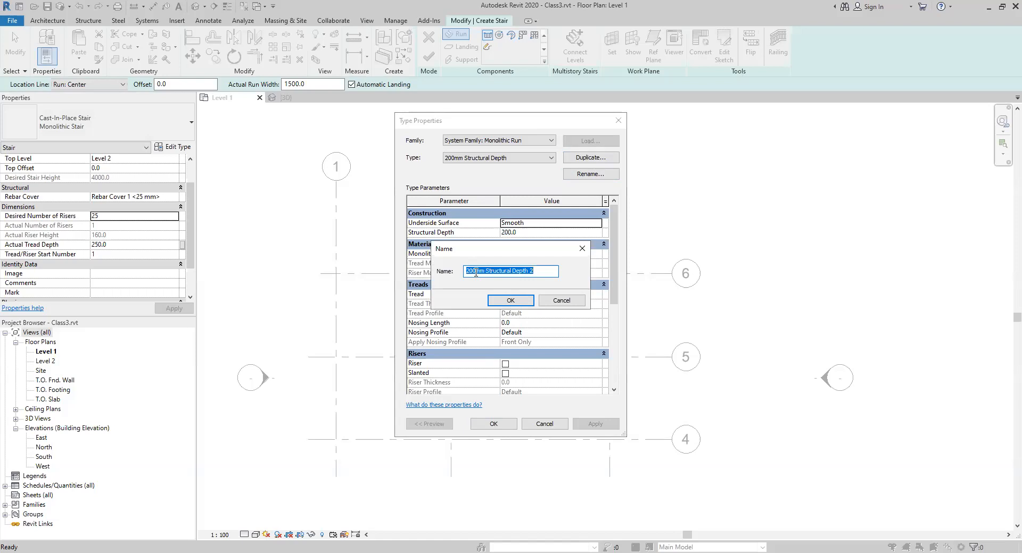
pyautogui.moveTo(466, 271); pyautogui.dragTo(477, 271)
pyautogui.write('175')
pyautogui.press('BackSpace')
pyautogui.press('BackSpace')
pyautogui.click(510, 300)
# Step: Set the new run type's structural depth to 175 mm and apply it to Staircase 1
pyautogui.click(524, 233)
pyautogui.write('175')
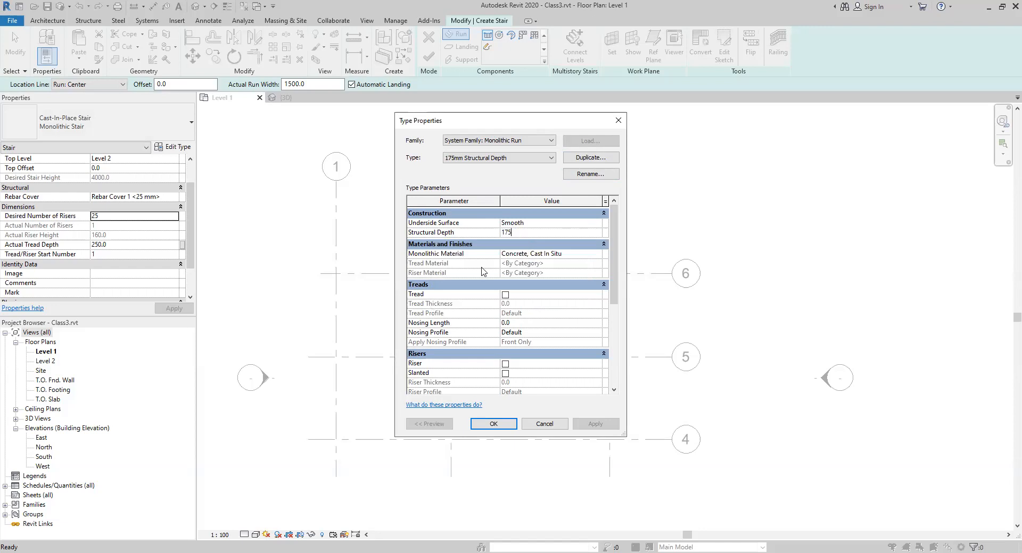
pyautogui.click(493, 425)
# Step: Duplicate the stair's 200mm Thickness landing type under the name 175mm Thickness
pyautogui.click(549, 283)
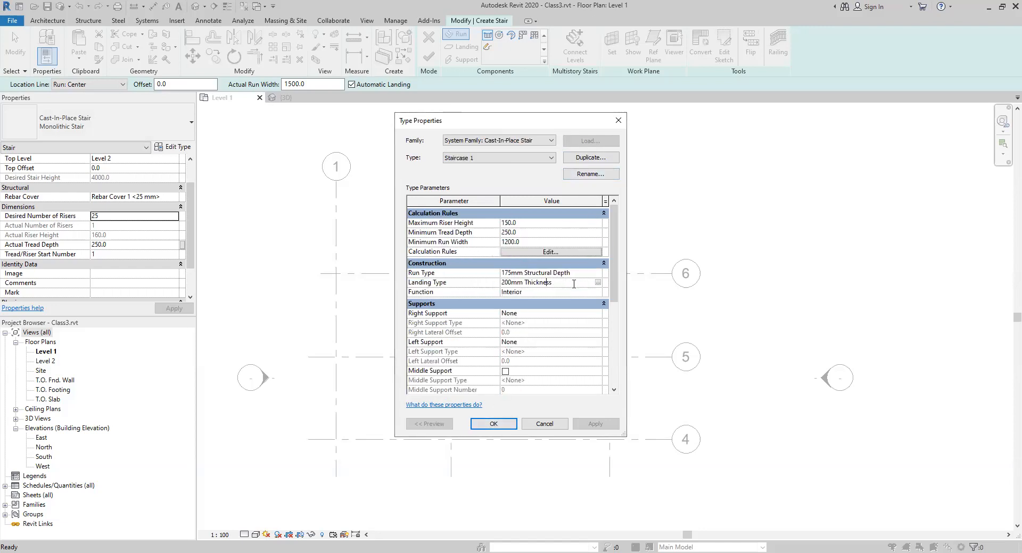
pyautogui.click(597, 282)
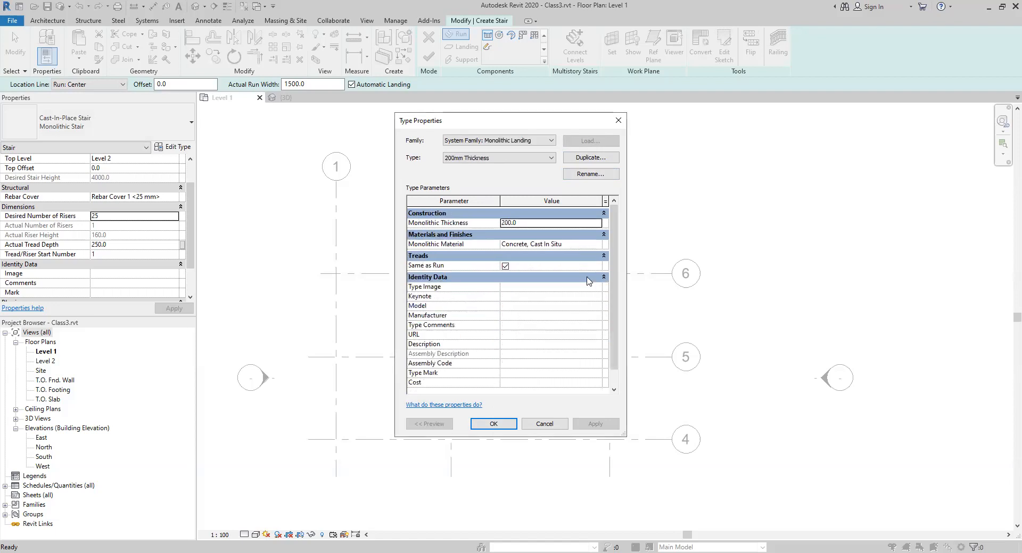
pyautogui.click(541, 160)
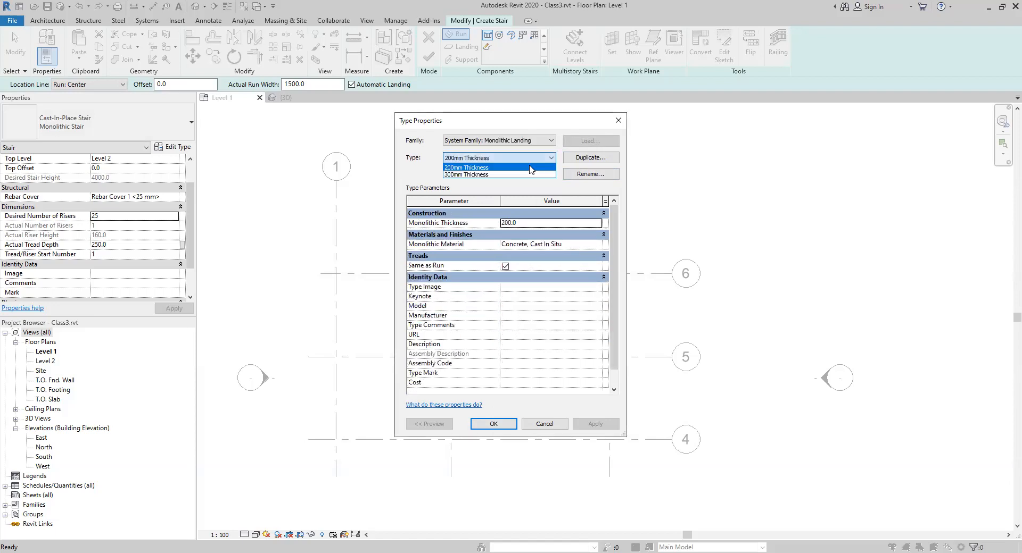
pyautogui.click(579, 159)
pyautogui.click(583, 160)
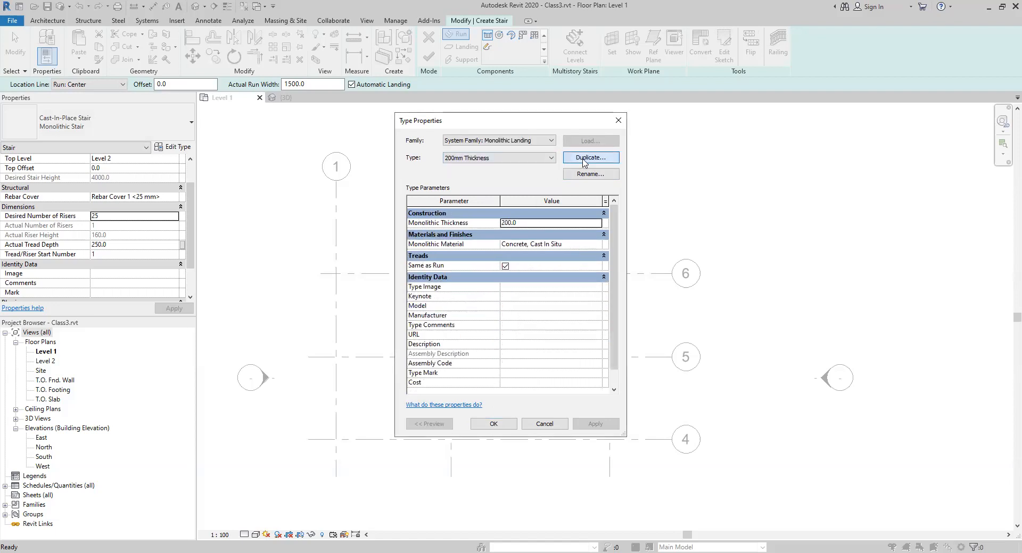
pyautogui.moveTo(477, 270); pyautogui.dragTo(454, 271)
pyautogui.write('175')
pyautogui.click(530, 272)
pyautogui.press('BackSpace')
pyautogui.press('BackSpace')
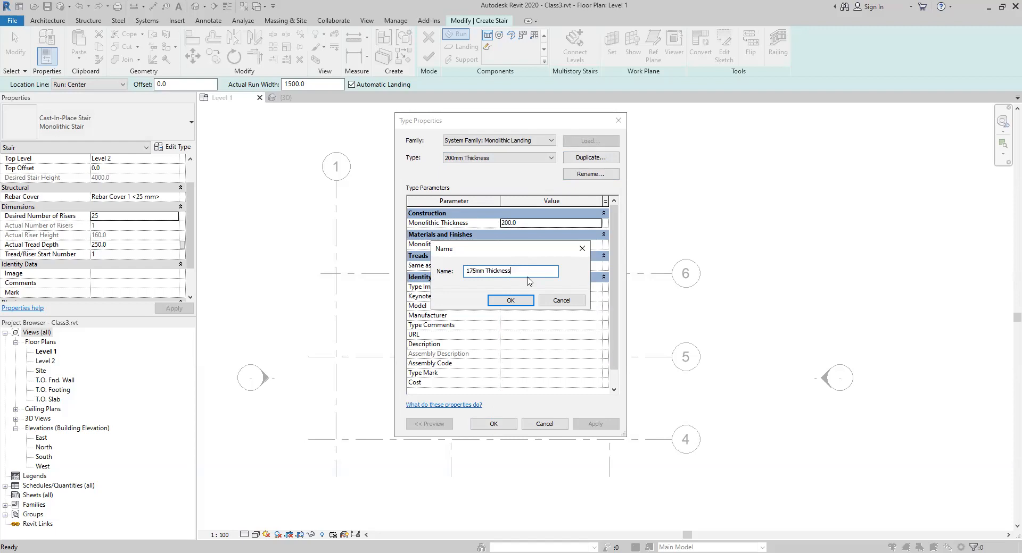
pyautogui.click(514, 303)
# Step: Set the new landing type's monolithic thickness to 175 mm and apply the Staircase 1 type settings
pyautogui.click(464, 229)
pyautogui.write('175')
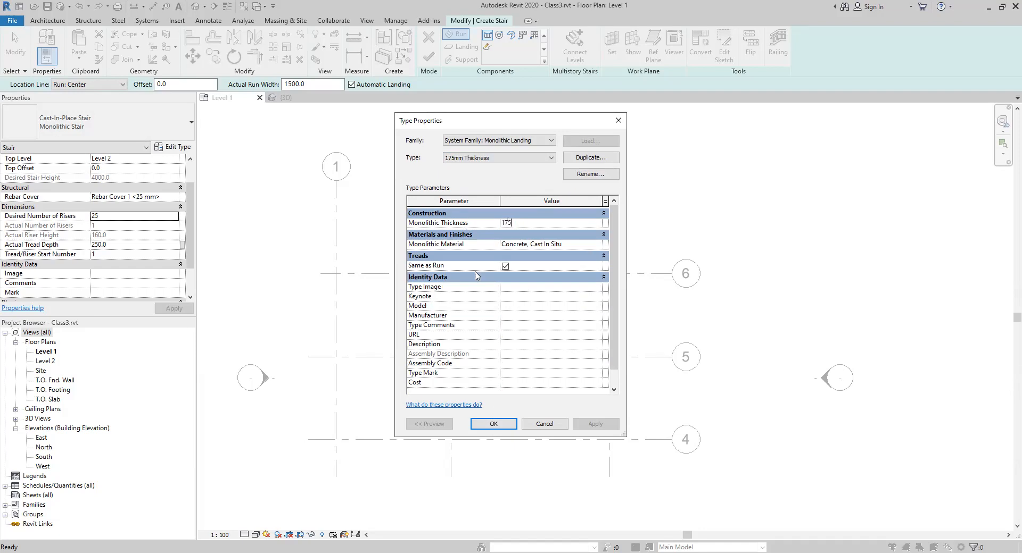
pyautogui.click(493, 424)
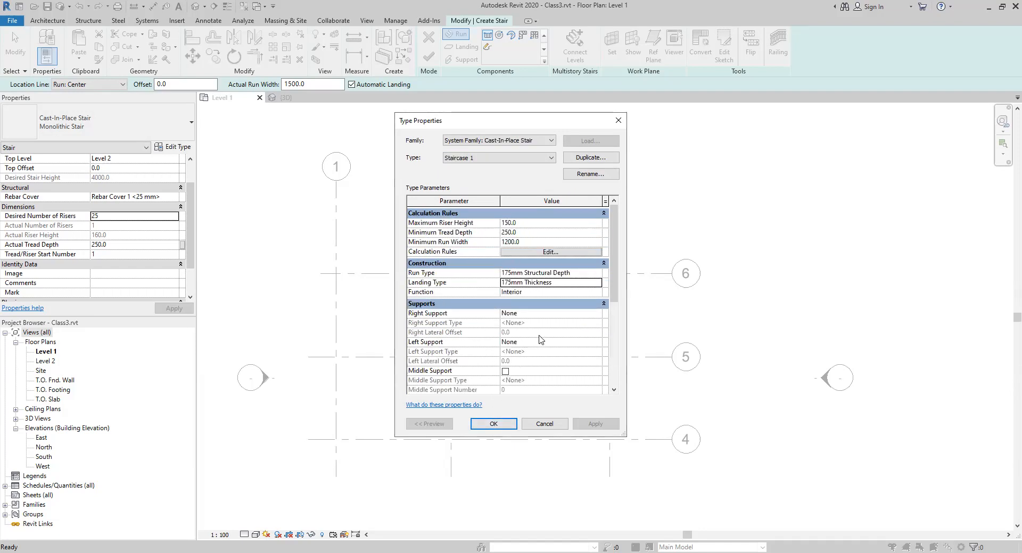
pyautogui.moveTo(621, 283)
pyautogui.mouseDown()
pyautogui.moveTo(615, 367)
pyautogui.moveTo(615, 279)
pyautogui.mouseUp()
pyautogui.click(487, 424)
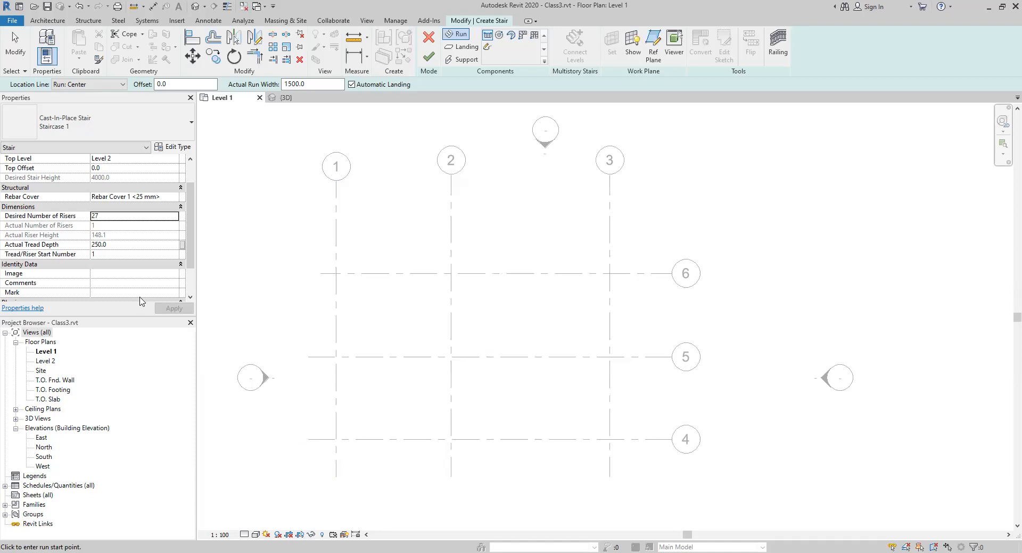
# Step: Try 10 as the stair's desired number of risers and set it back to 27
pyautogui.click(110, 217)
pyautogui.write('10')
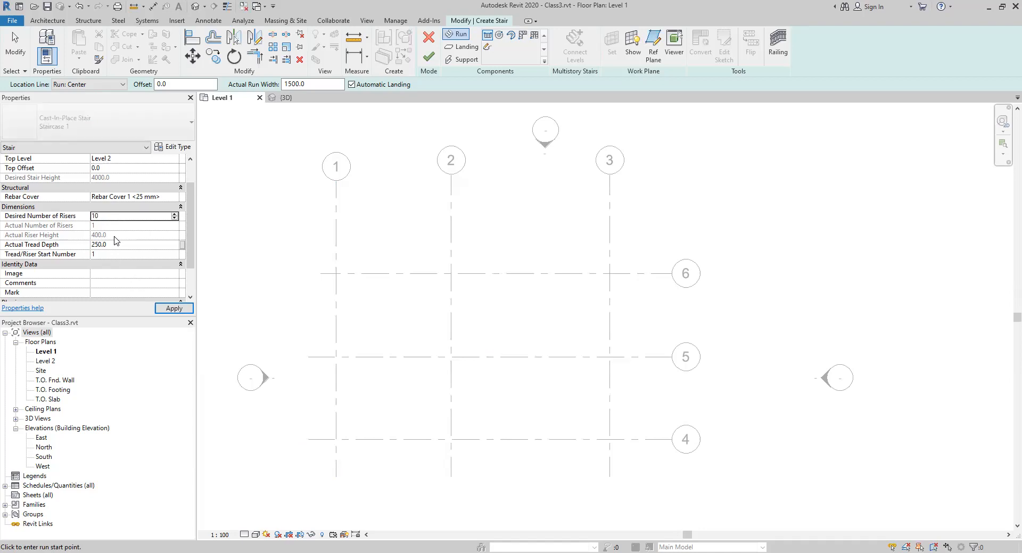
pyautogui.press('Return')
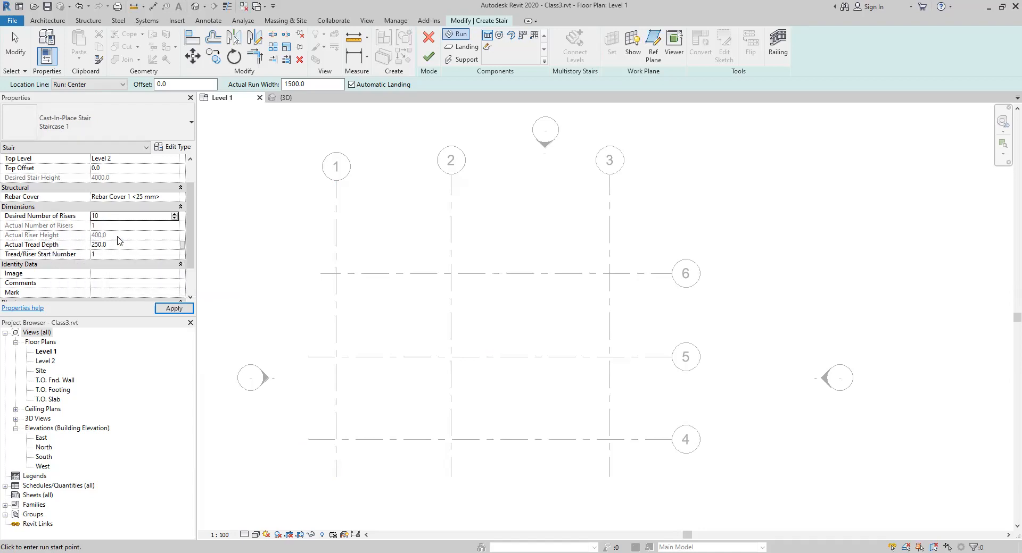
pyautogui.click(68, 218)
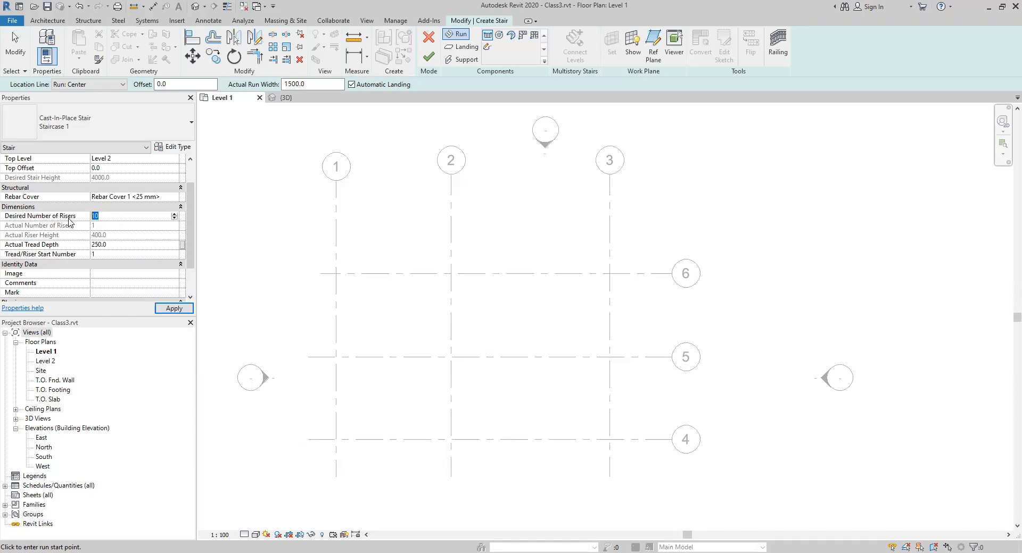
pyautogui.write('27')
pyautogui.press('Return')
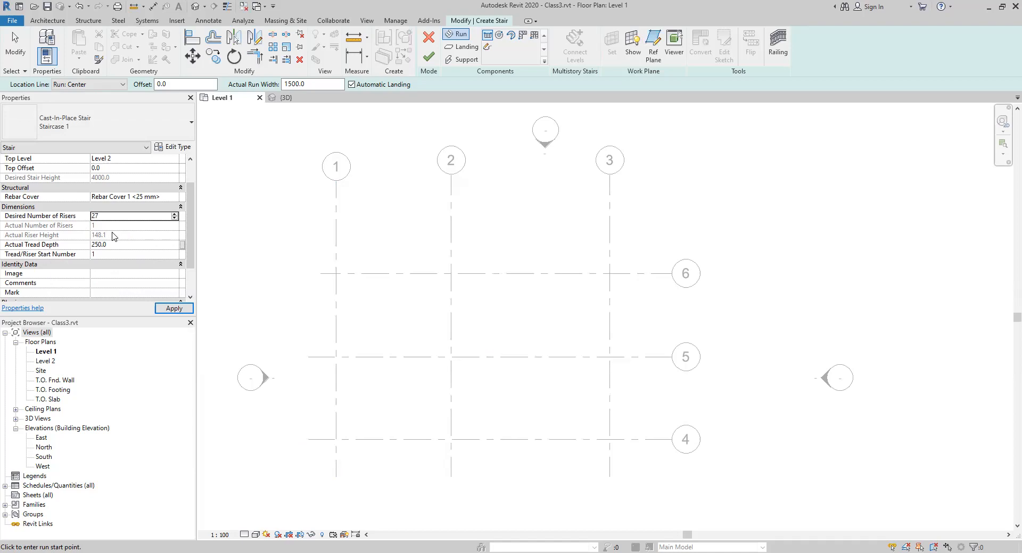
# Step: Draw a straight horizontal 27-riser run from grid 1 towards grid 3, just below grid 6, and finish the stair
pyautogui.moveTo(375, 336); pyautogui.dragTo(414, 344, button='middle')
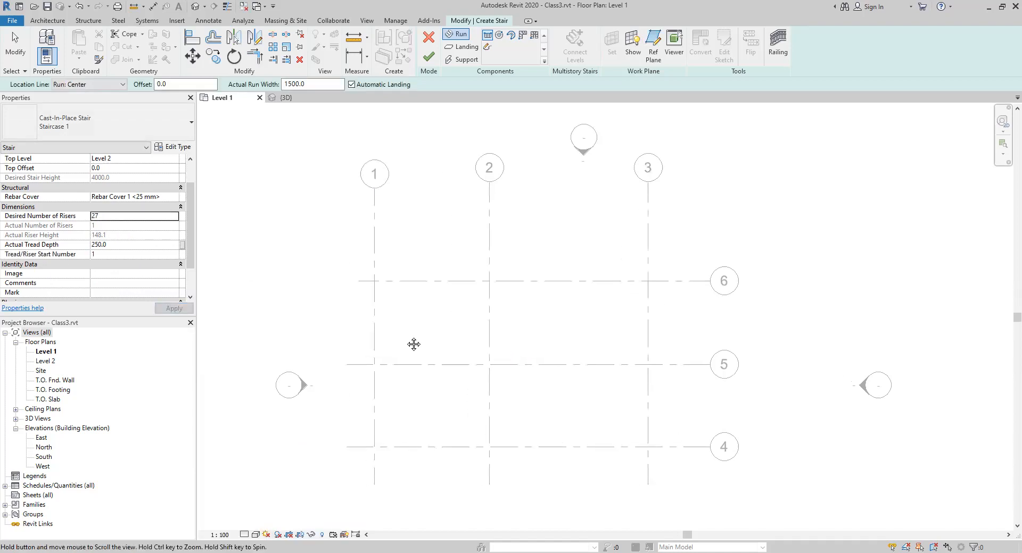
pyautogui.click(375, 307)
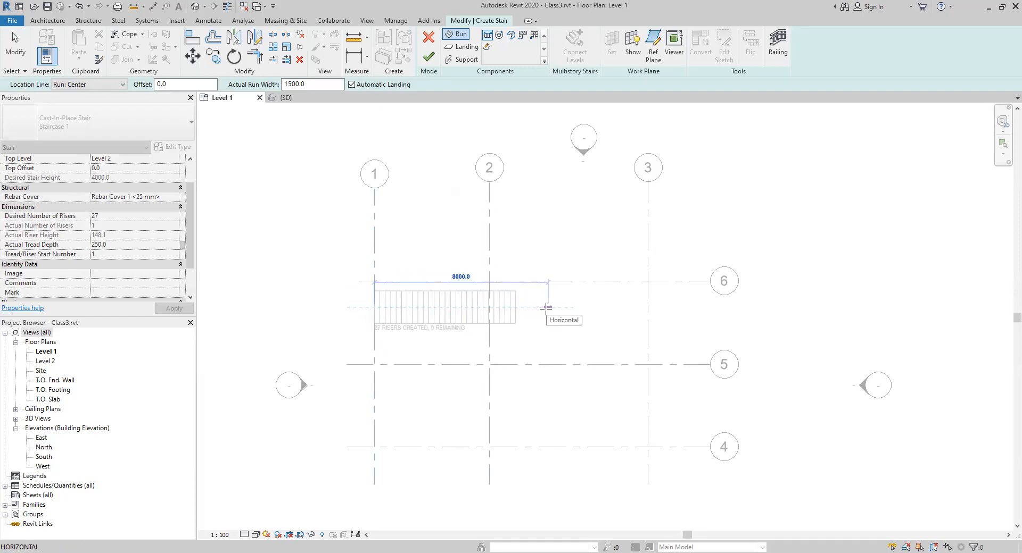
pyautogui.click(545, 308)
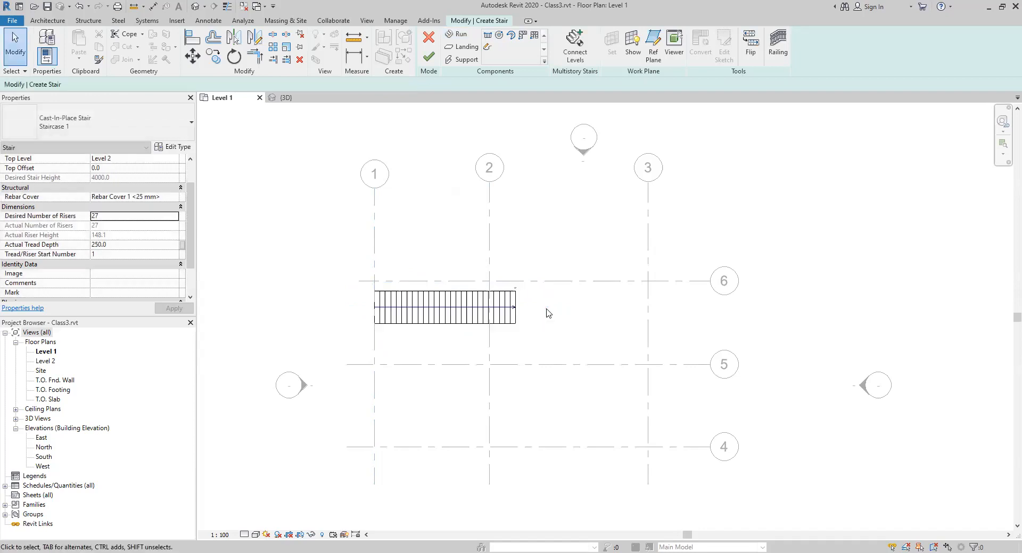
pyautogui.press('Escape')
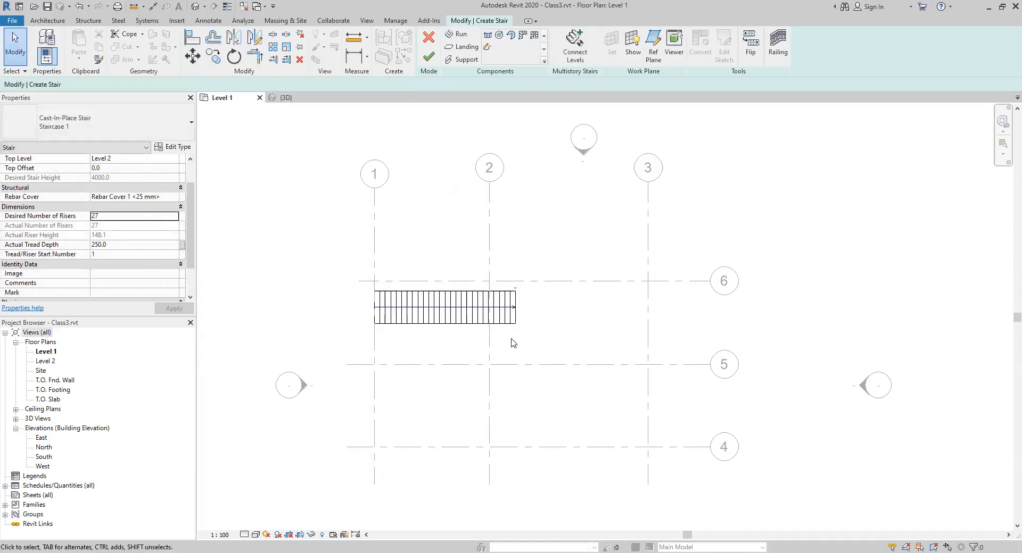
pyautogui.click(429, 59)
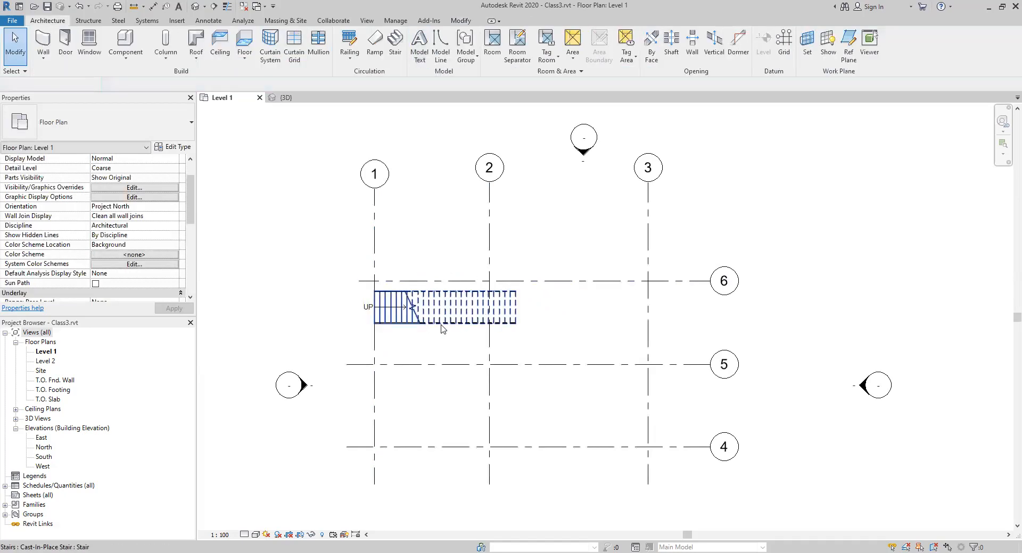
# Step: Delete both 900mm Pipe railings from the staircase, working in the 3D view
pyautogui.scroll(5, 441, 328)
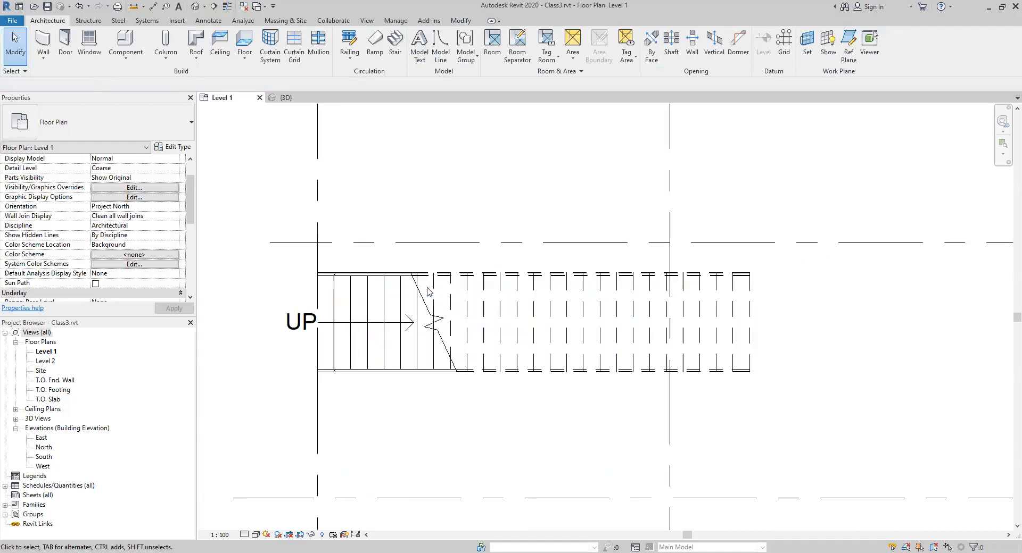
pyautogui.scroll(1, 430, 290)
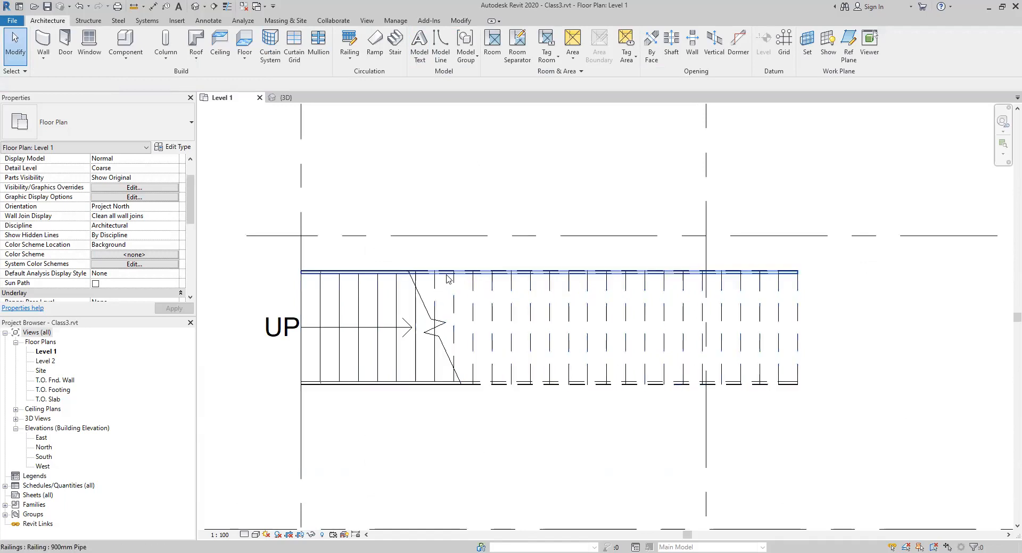
pyautogui.click(446, 277)
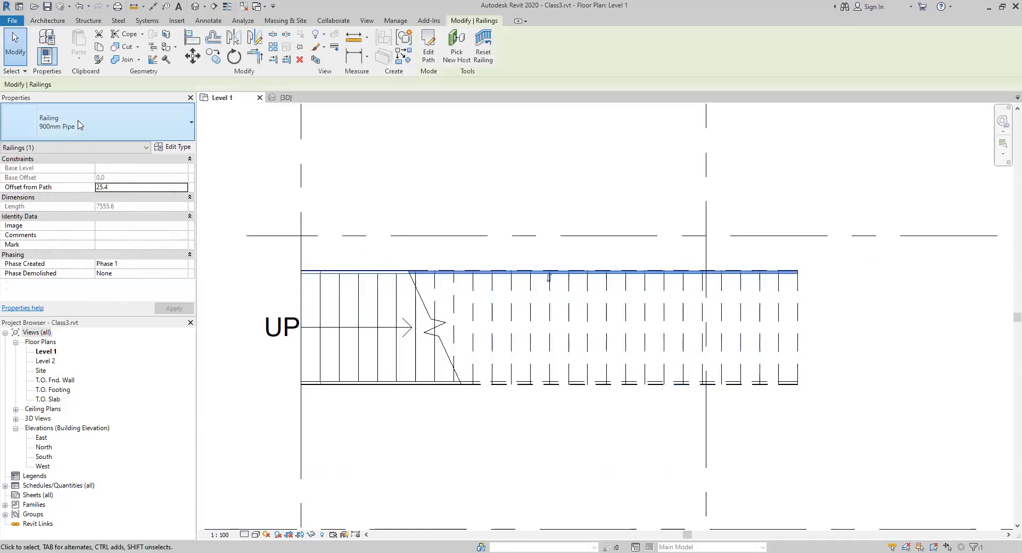
pyautogui.click(366, 182)
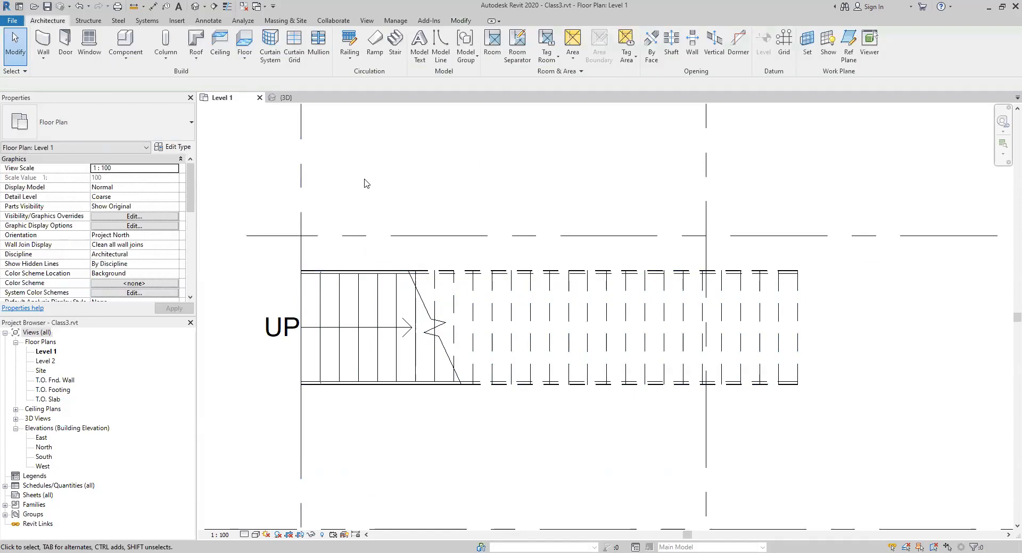
pyautogui.click(306, 101)
pyautogui.scroll(-2, 635, 288)
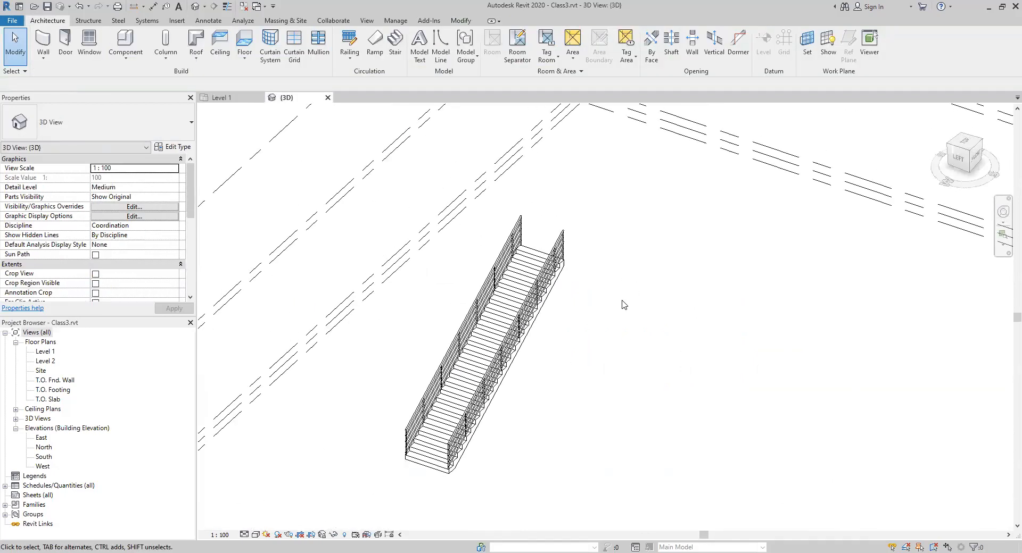
pyautogui.keyDown('shift'); pyautogui.moveTo(595, 434); pyautogui.dragTo(457, 310, button='middle'); pyautogui.keyUp('shift')
pyautogui.scroll(1, 450, 274)
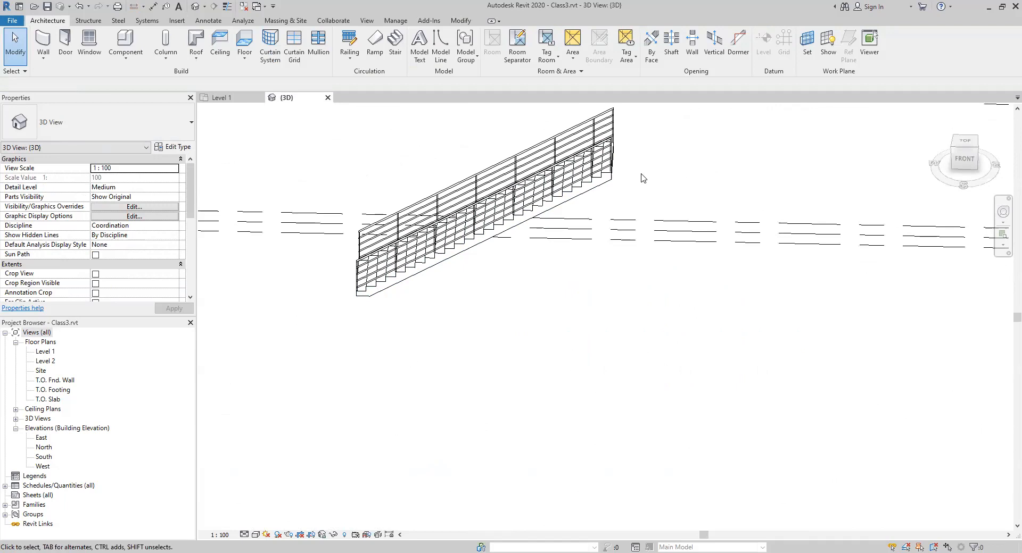
pyautogui.click(569, 140)
pyautogui.press('Escape')
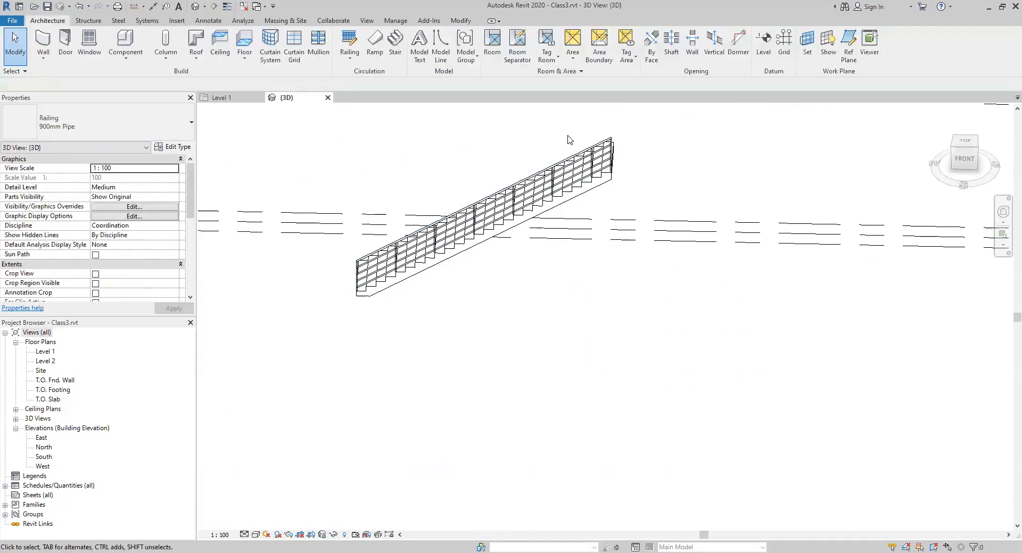
pyautogui.click(604, 140)
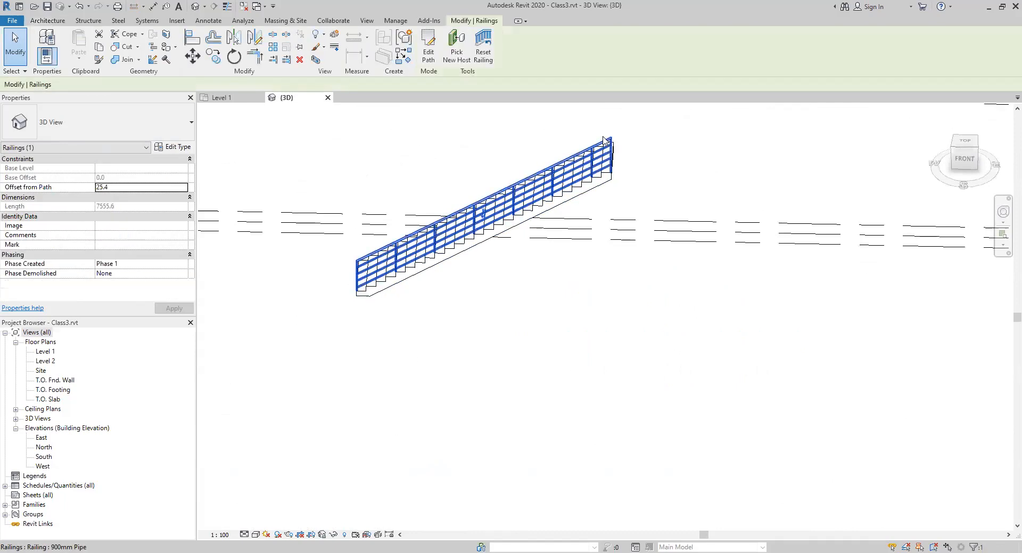
pyautogui.press('Delete')
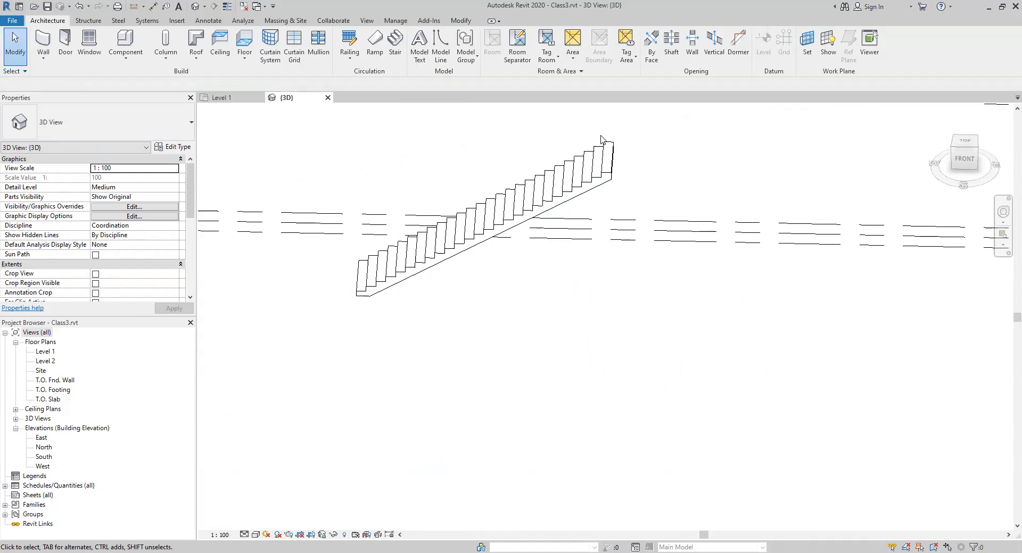
# Step: Examine the monolithic staircase's steps, underside and instance properties in the 3D view
pyautogui.keyDown('shift'); pyautogui.moveTo(628, 228); pyautogui.dragTo(613, 260, button='middle'); pyautogui.keyUp('shift')
pyautogui.scroll(2, 570, 226)
pyautogui.scroll(2, 467, 216)
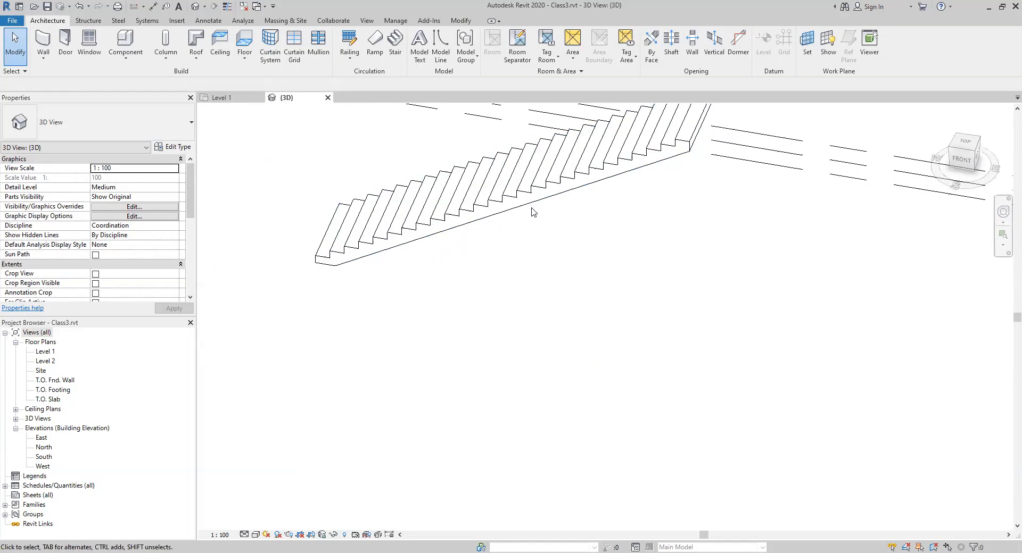
pyautogui.scroll(2, 504, 205)
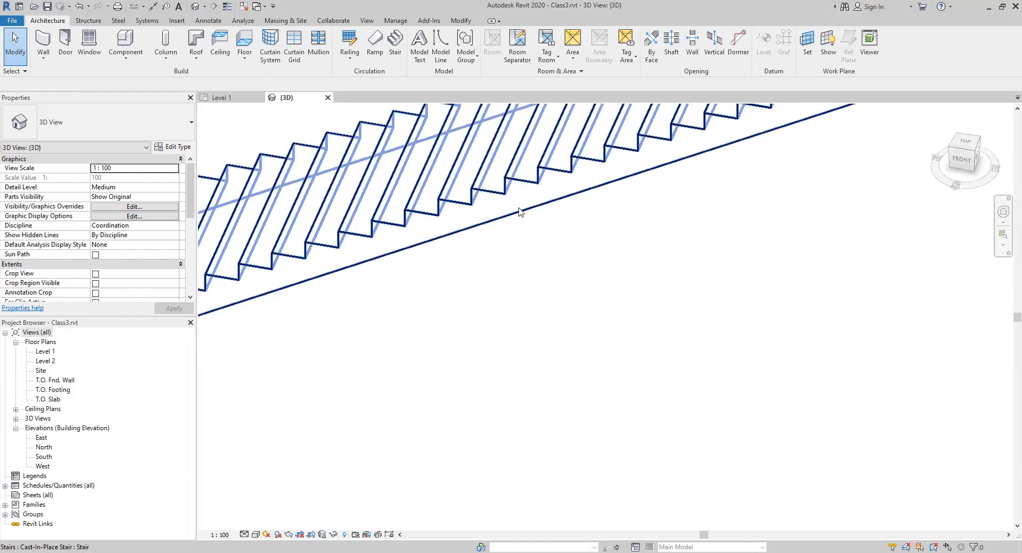
pyautogui.scroll(-1, 525, 223)
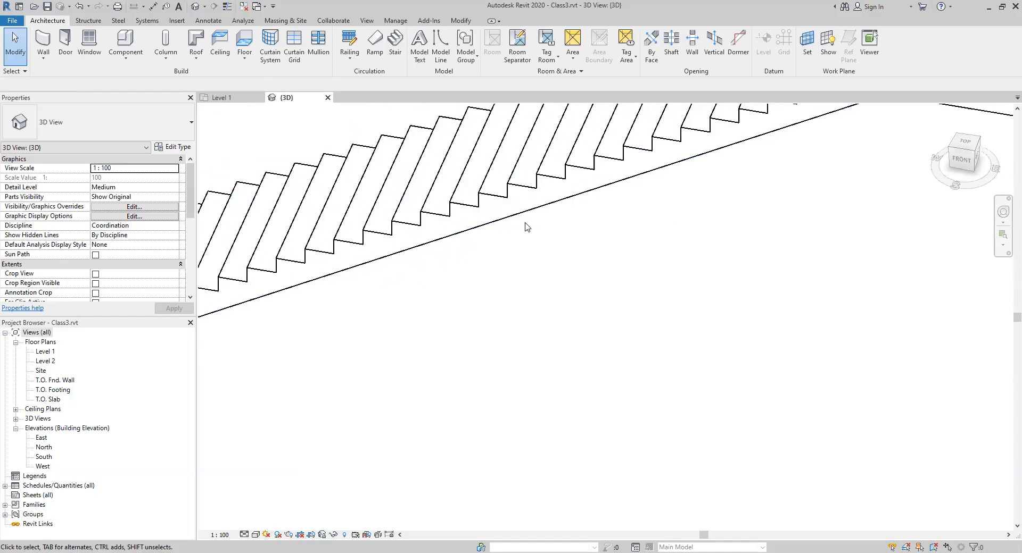
pyautogui.click(467, 207)
pyautogui.scroll(-4, 511, 266)
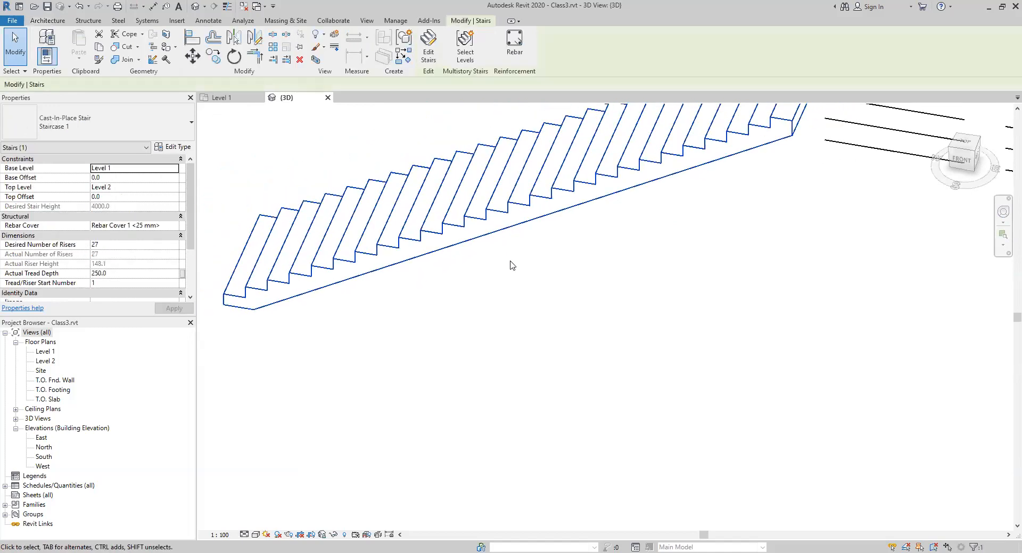
pyautogui.click(522, 285)
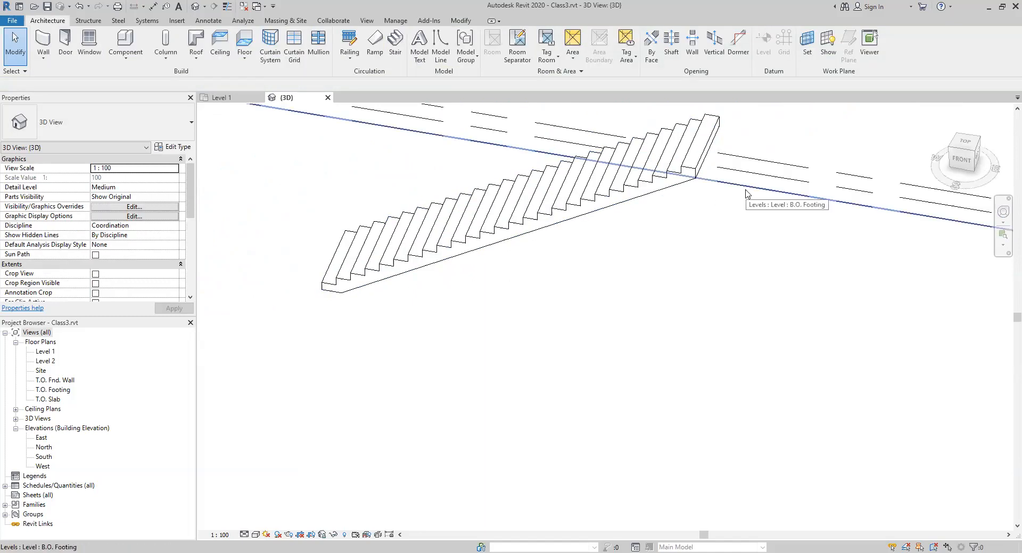
# Step: In the Level 1 plan, start another Staircase 1 stair with a 13-riser horizontal run 3000 mm long from grid 1, between grids 5 and 4
pyautogui.click(230, 99)
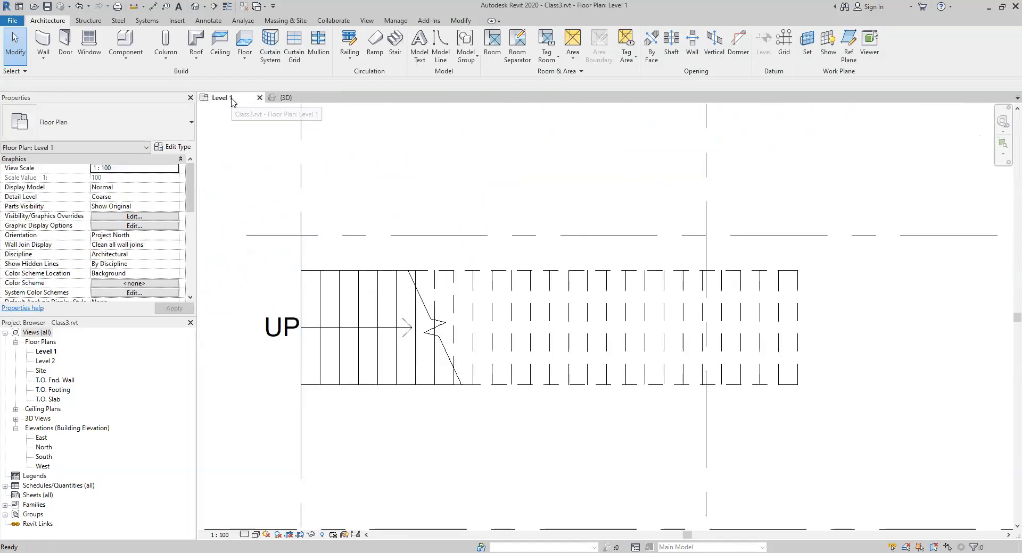
pyautogui.scroll(-3, 574, 245)
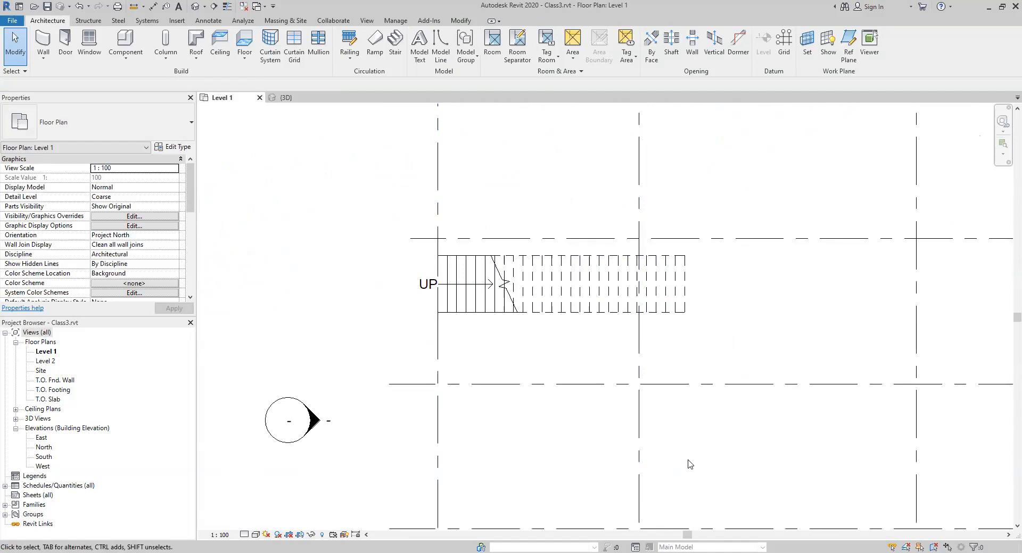
pyautogui.moveTo(689, 464); pyautogui.dragTo(640, 379, button='middle')
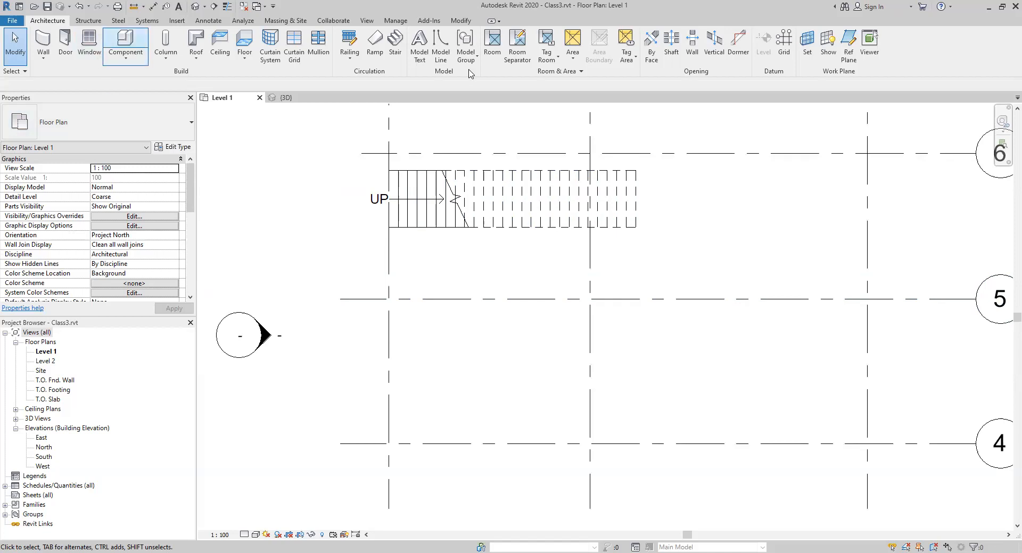
pyautogui.click(395, 54)
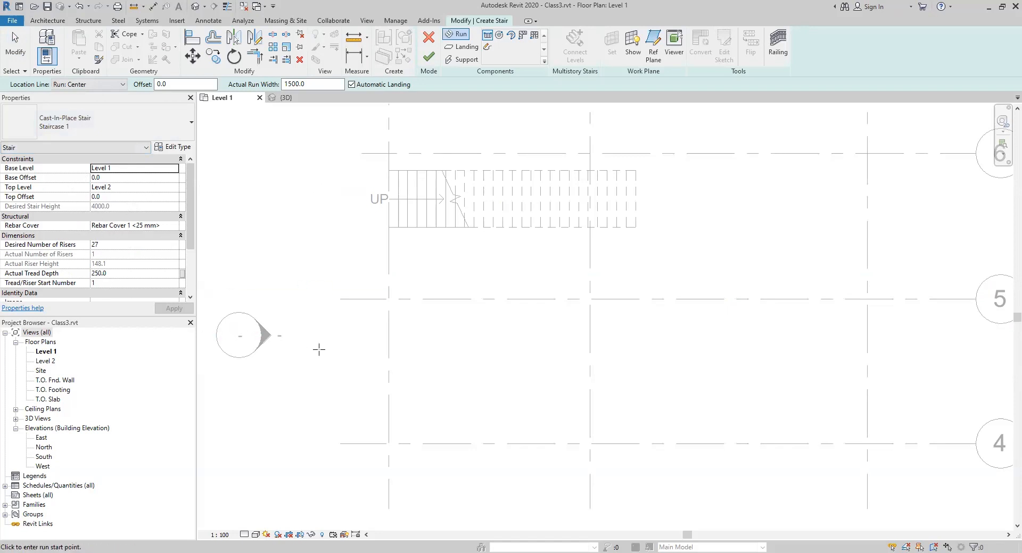
pyautogui.moveTo(481, 371); pyautogui.dragTo(463, 399, button='middle')
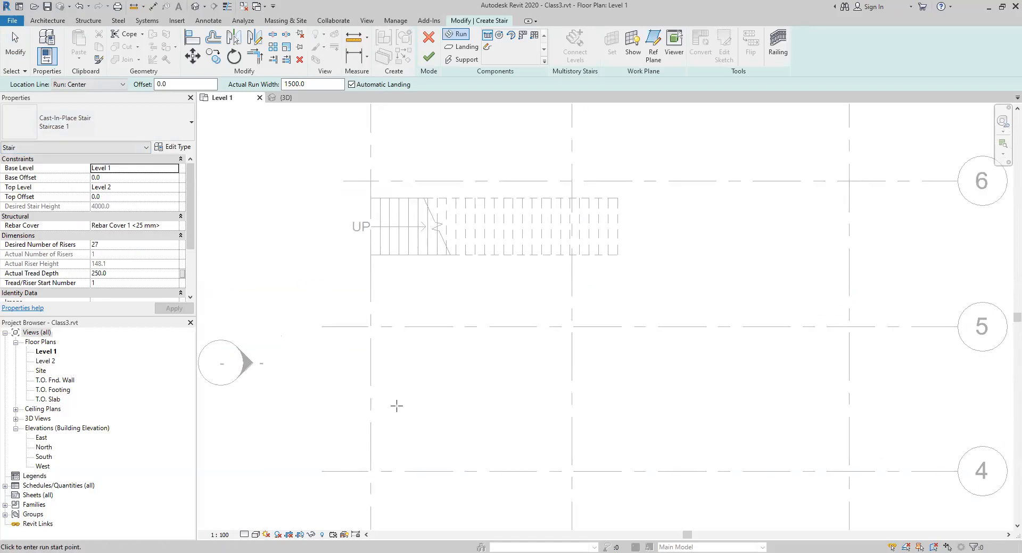
pyautogui.click(371, 372)
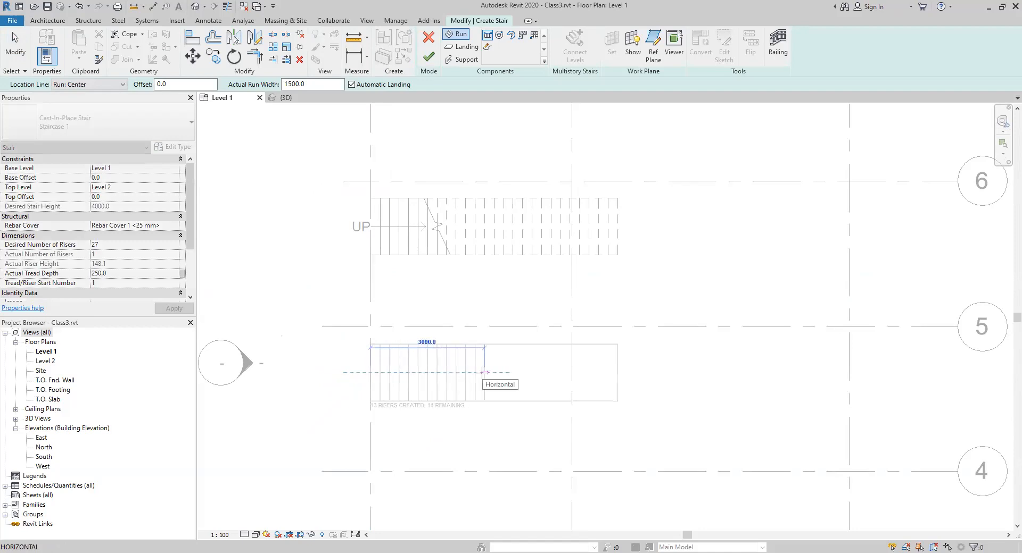
pyautogui.click(482, 372)
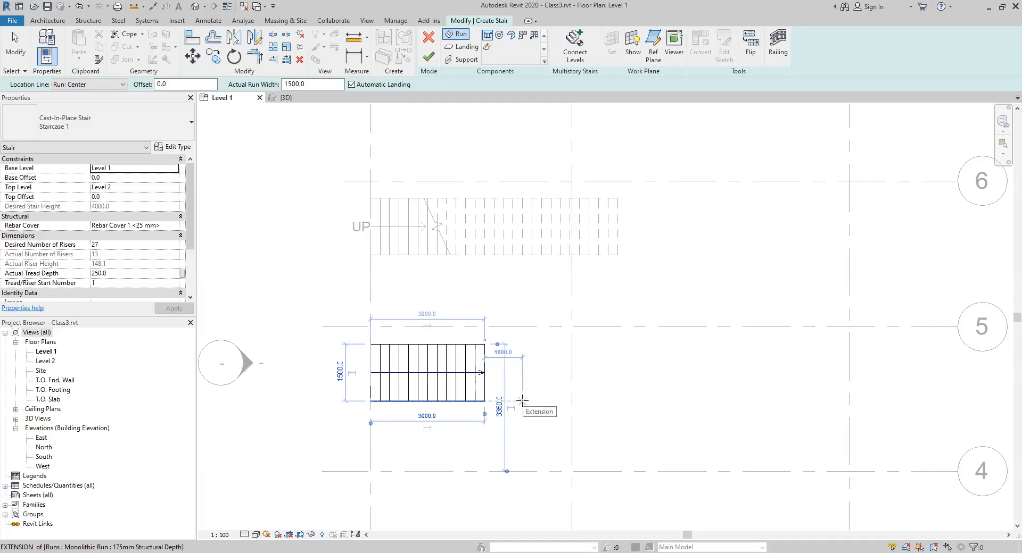
# Step: Add a perpendicular 14-riser run heading down past grid 4, joined by an automatic corner landing, and finish the stair
pyautogui.click(522, 401)
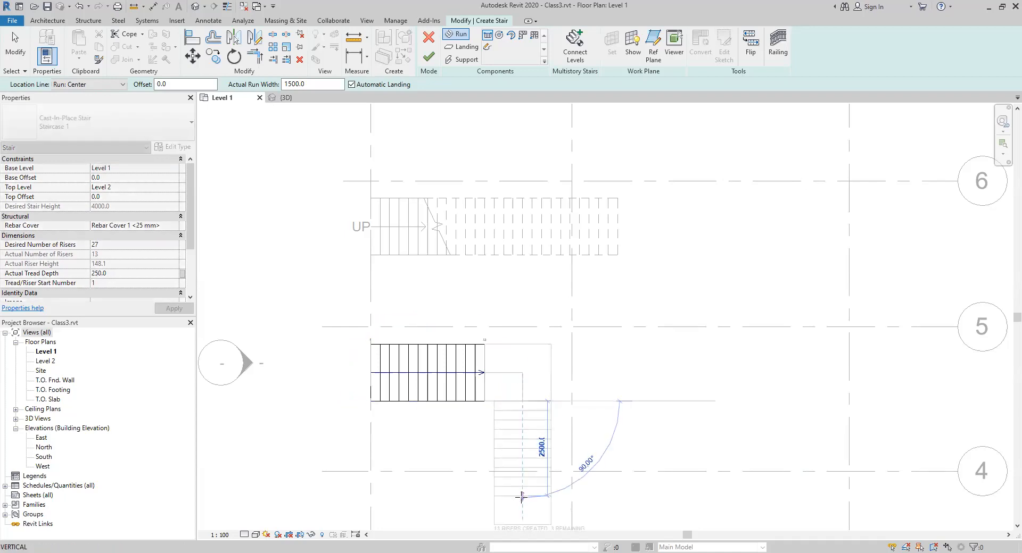
pyautogui.moveTo(529, 500); pyautogui.dragTo(527, 377, button='middle')
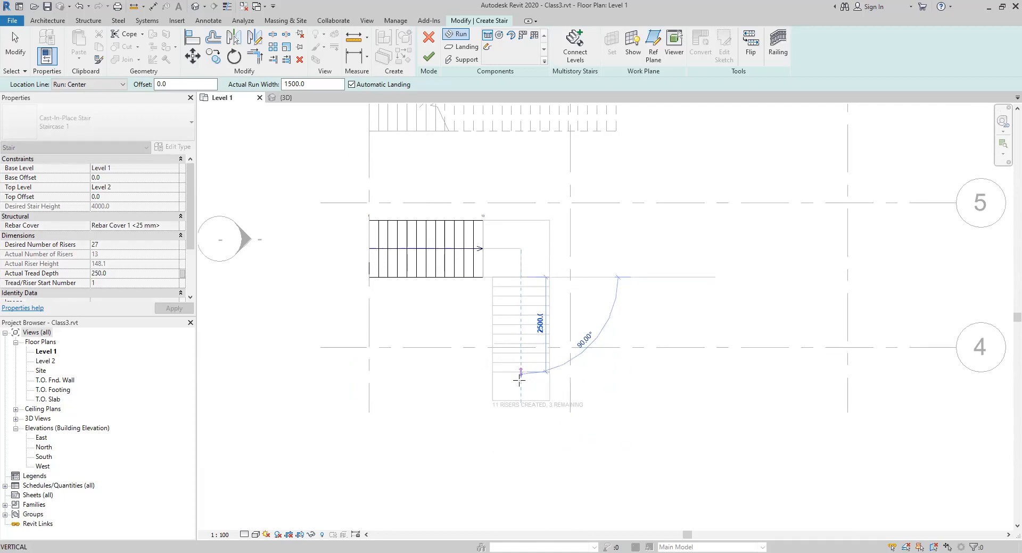
pyautogui.click(527, 453)
pyautogui.press('Escape')
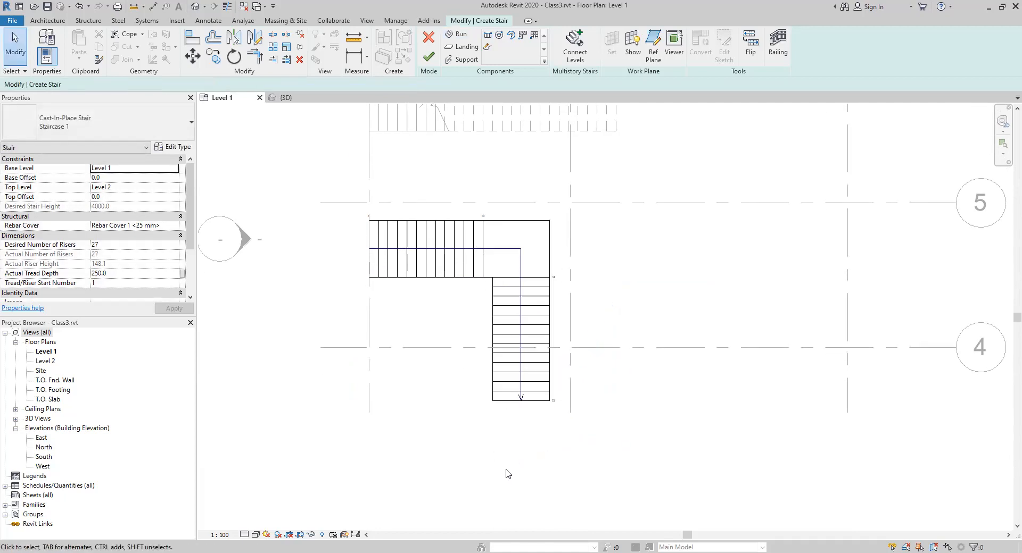
pyautogui.click(429, 57)
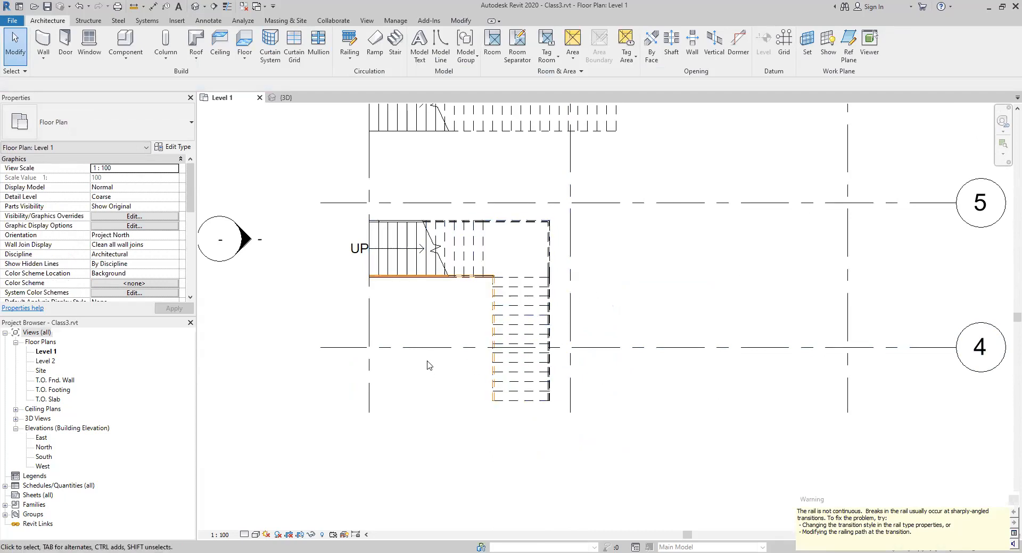
# Step: Examine the L-shaped stair in the 3D view, focusing on the inner railing's transition at the landing
pyautogui.click(286, 98)
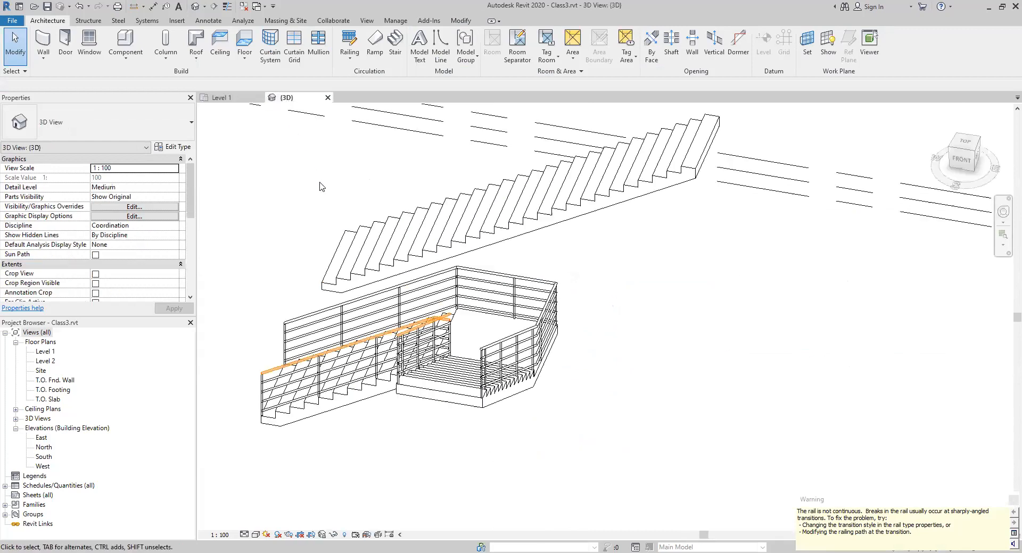
pyautogui.keyDown('shift'); pyautogui.moveTo(519, 465); pyautogui.dragTo(603, 380, button='middle'); pyautogui.keyUp('shift')
pyautogui.scroll(4, 603, 379)
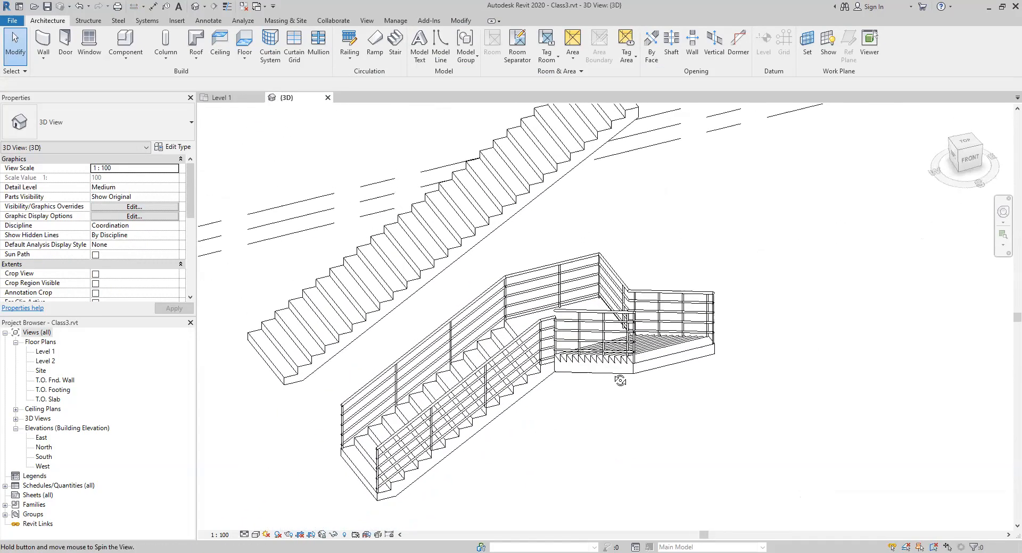
pyautogui.scroll(2, 550, 377)
pyautogui.keyDown('shift'); pyautogui.moveTo(582, 436); pyautogui.dragTo(730, 413, button='middle'); pyautogui.keyUp('shift')
pyautogui.moveTo(793, 323); pyautogui.dragTo(672, 283, button='middle')
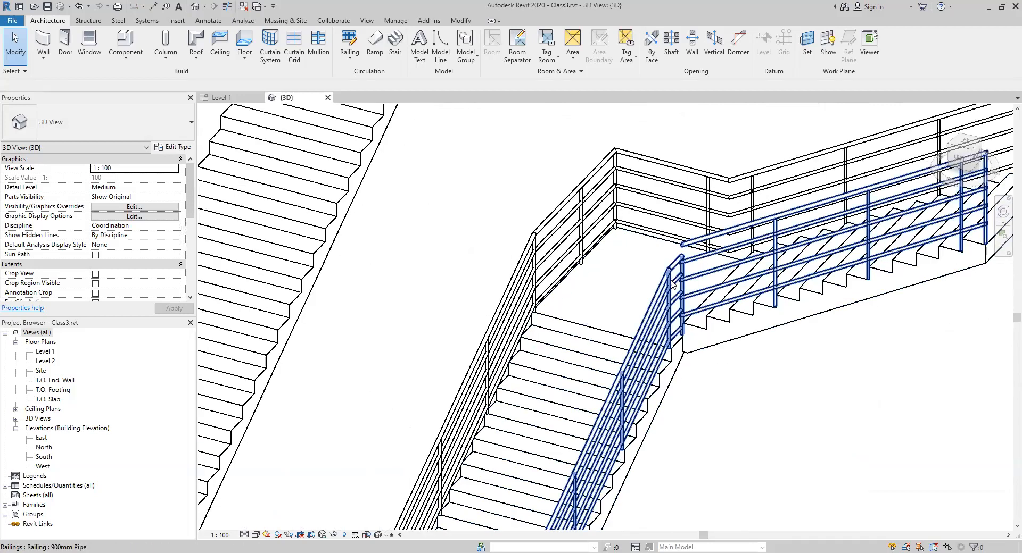
pyautogui.scroll(2, 684, 266)
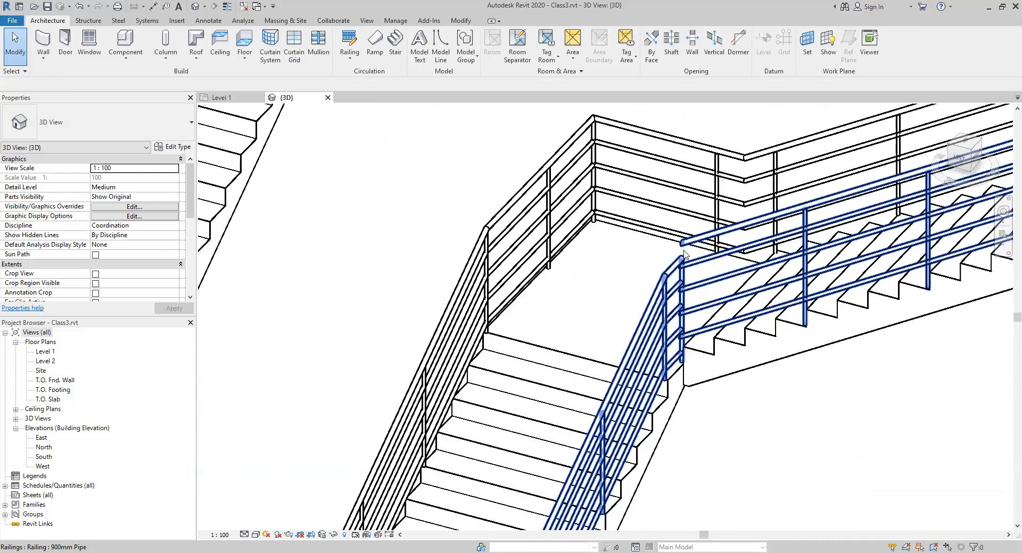
# Step: Delete the inner and outer 900mm Pipe railings from the L-shaped stair and inspect its landing in 3D
pyautogui.click(684, 289)
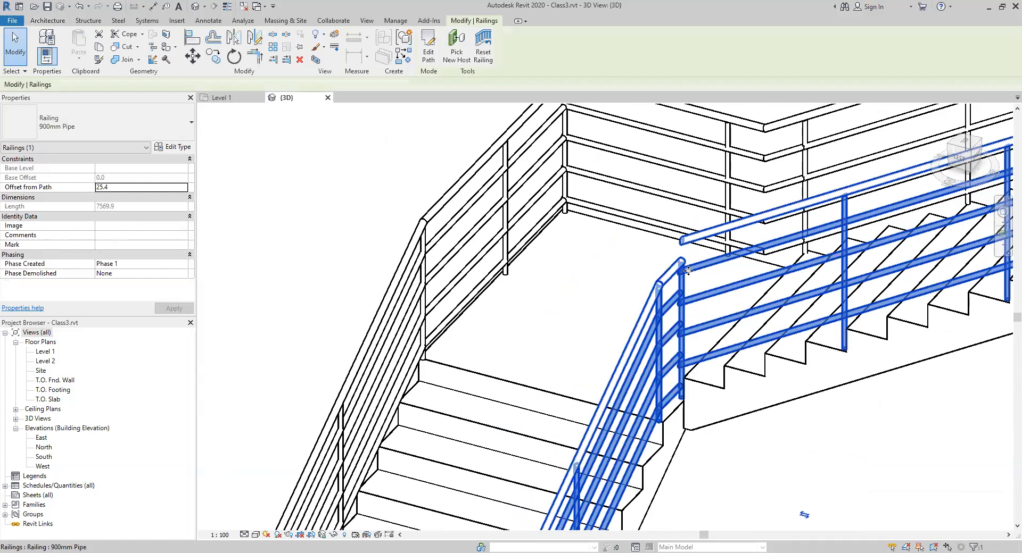
pyautogui.scroll(-3, 708, 250)
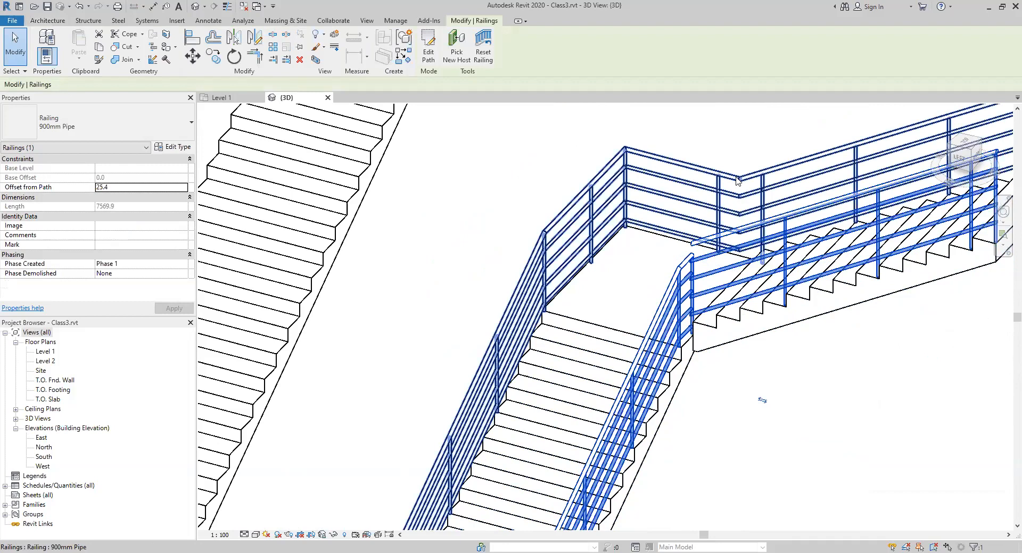
pyautogui.scroll(-4, 775, 253)
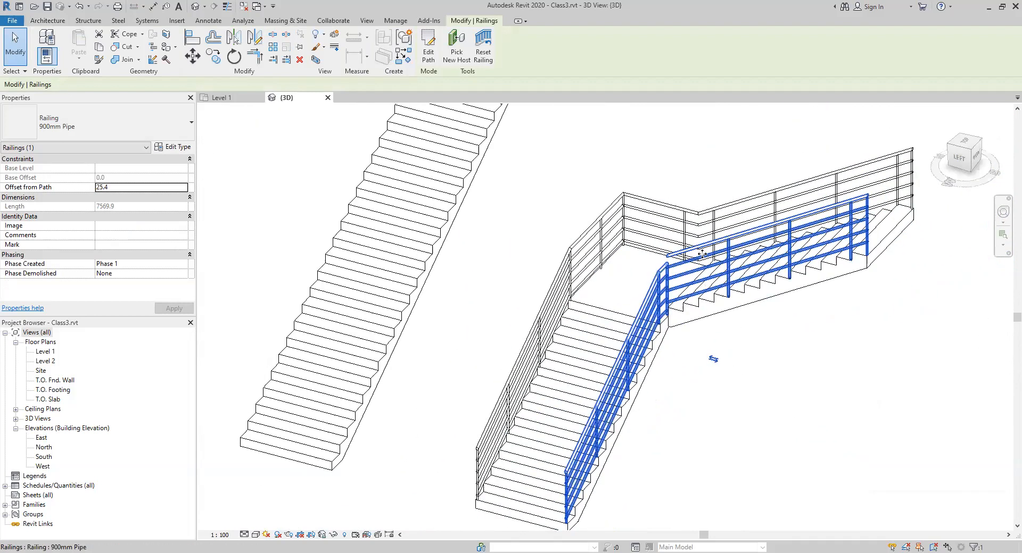
pyautogui.press('Delete')
pyautogui.click(677, 216)
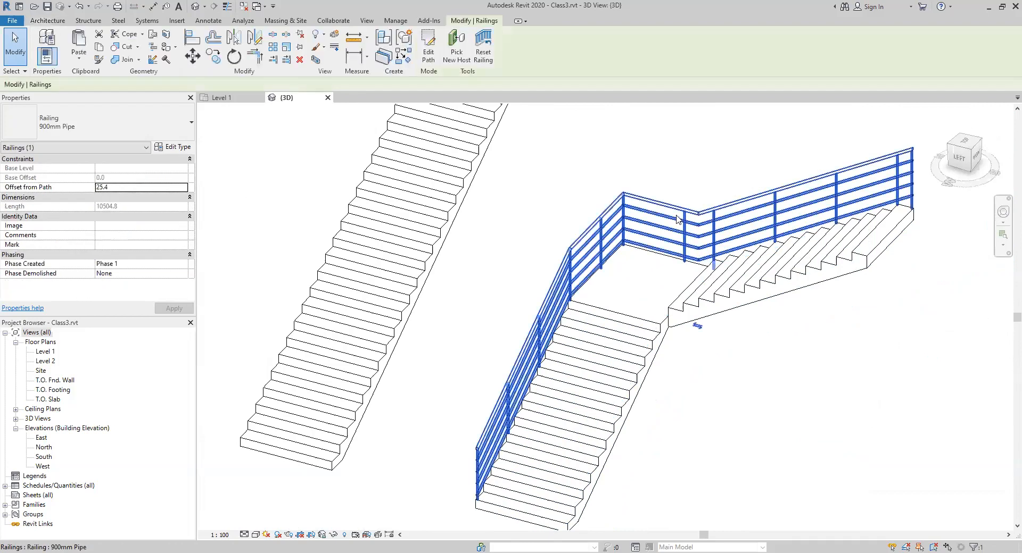
pyautogui.press('Delete')
pyautogui.keyDown('shift'); pyautogui.moveTo(761, 392); pyautogui.dragTo(725, 391, button='middle'); pyautogui.keyUp('shift')
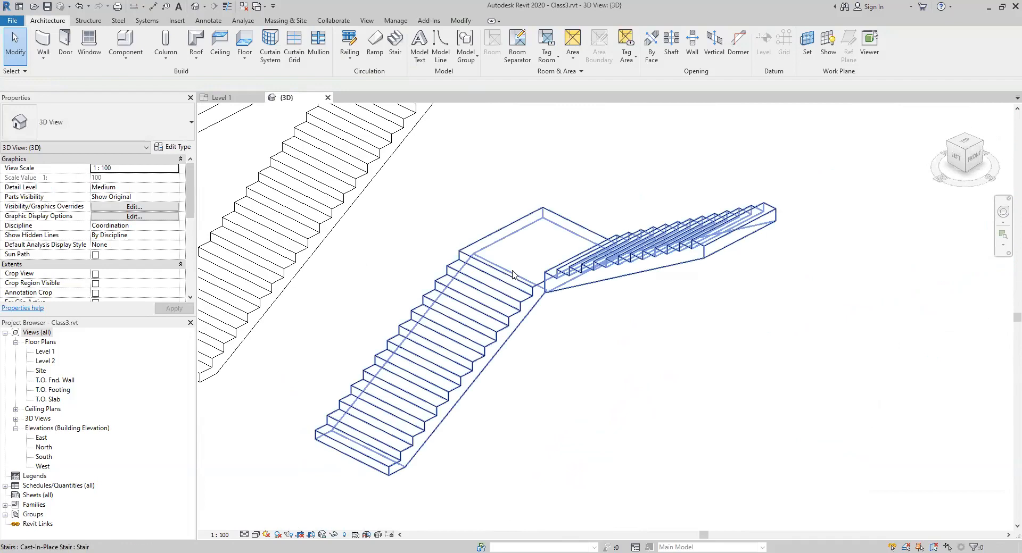
pyautogui.keyDown('shift'); pyautogui.moveTo(624, 338); pyautogui.dragTo(707, 337, button='middle'); pyautogui.keyUp('shift')
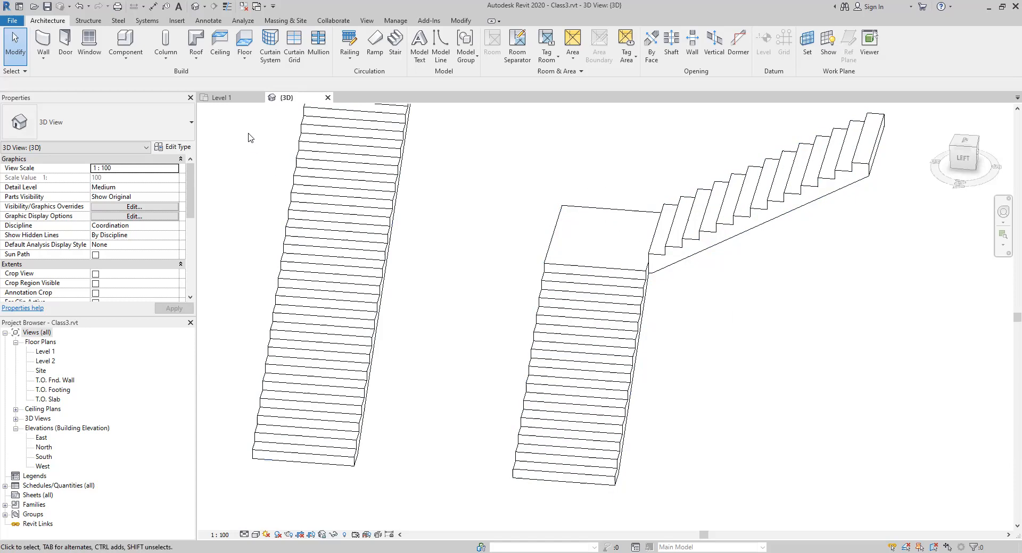
# Step: Delete the L-shaped stair between grids 5 and 4 from the Level 1 plan
pyautogui.click(222, 97)
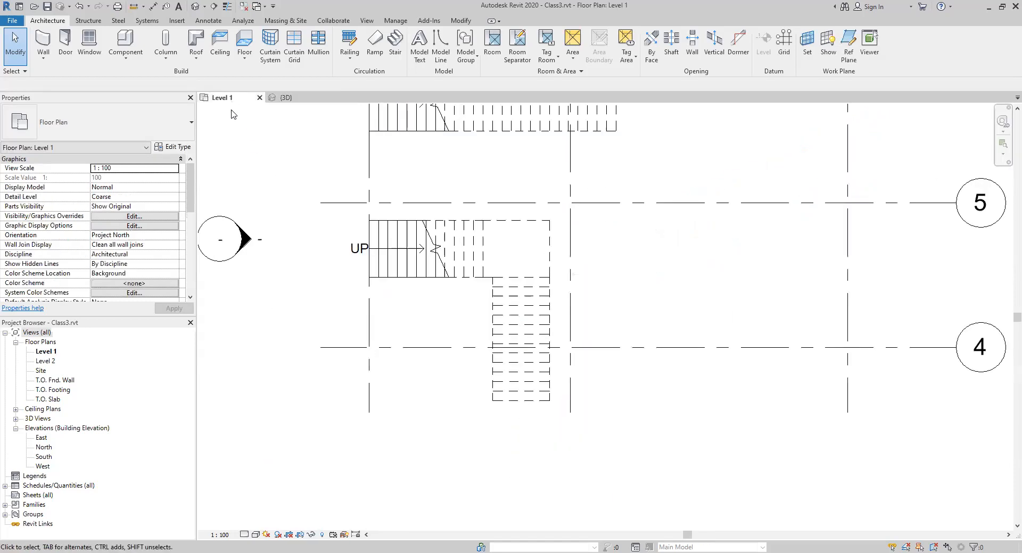
pyautogui.click(395, 275)
pyautogui.press('Delete')
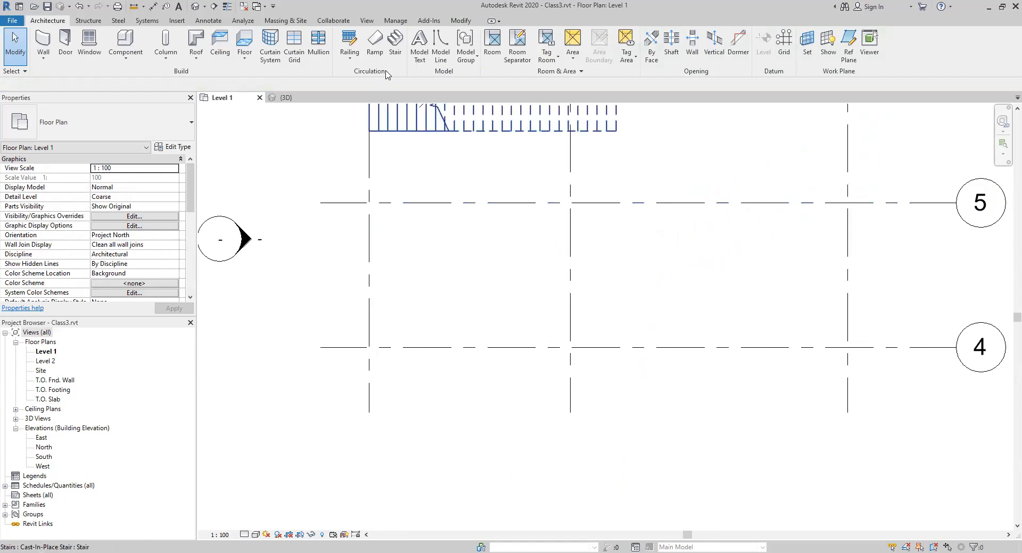
# Step: Start a new Staircase 1 stair and draw a 13-riser, 3000 mm horizontal run from grid 1, just below grid 5
pyautogui.click(395, 47)
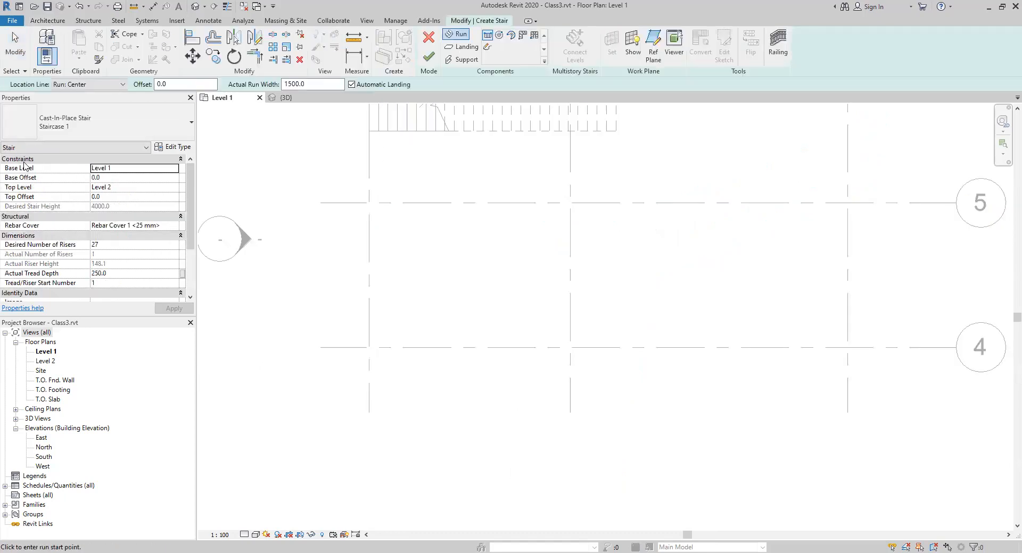
pyautogui.click(369, 246)
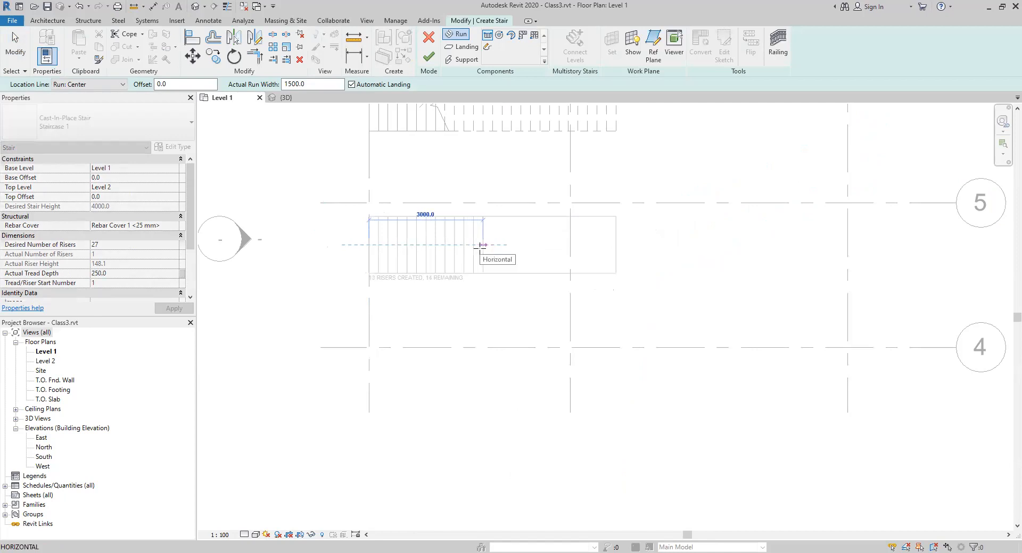
pyautogui.click(481, 245)
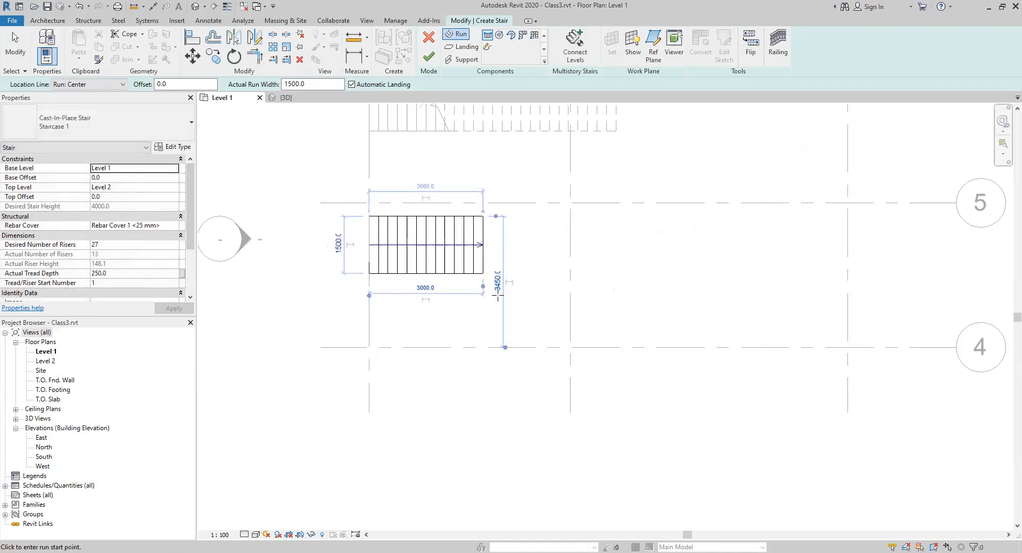
# Step: Sketch a 1500 x 1500 mm rectangular landing against the end of the first run and finish the landing sketch
pyautogui.moveTo(540, 253); pyautogui.dragTo(535, 274, button='middle')
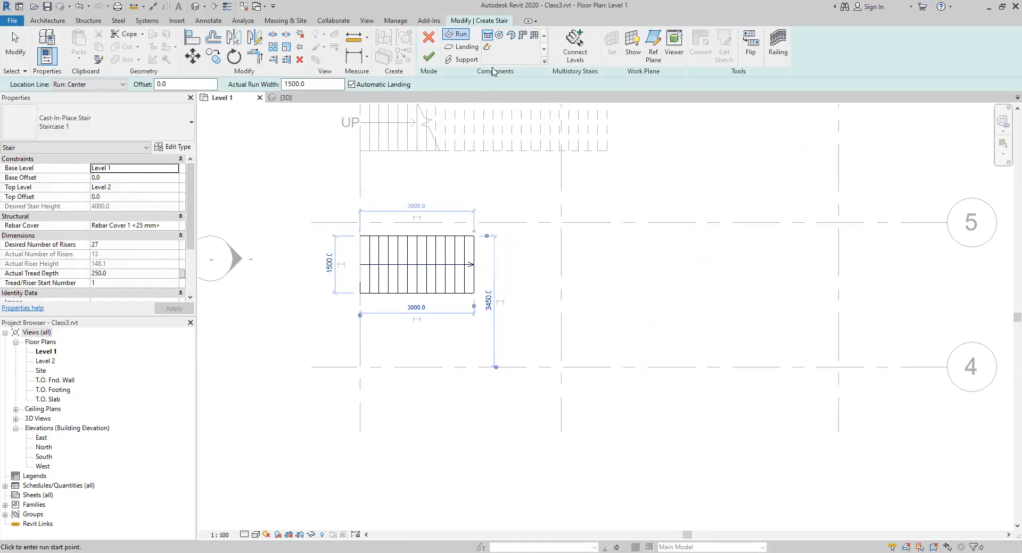
pyautogui.click(451, 52)
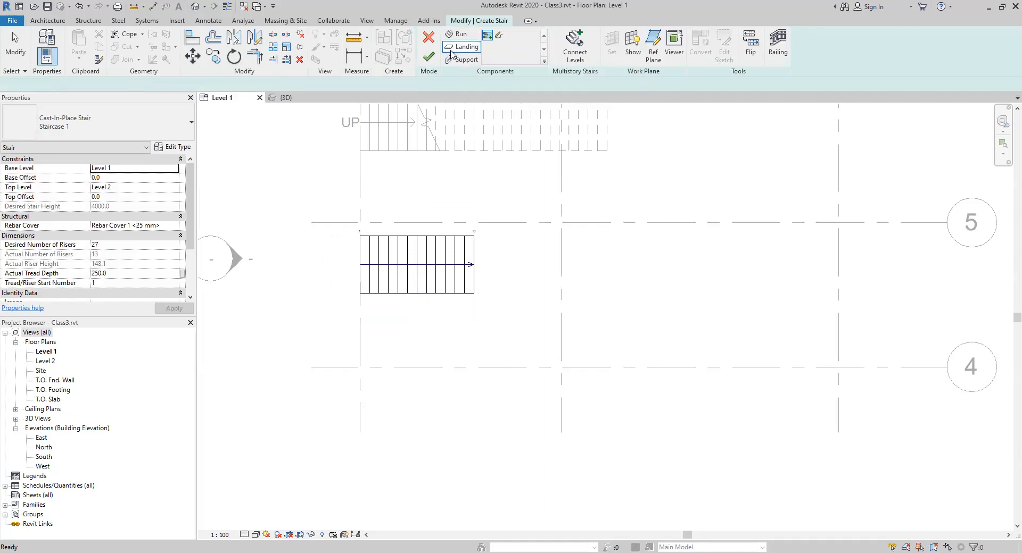
pyautogui.click(487, 36)
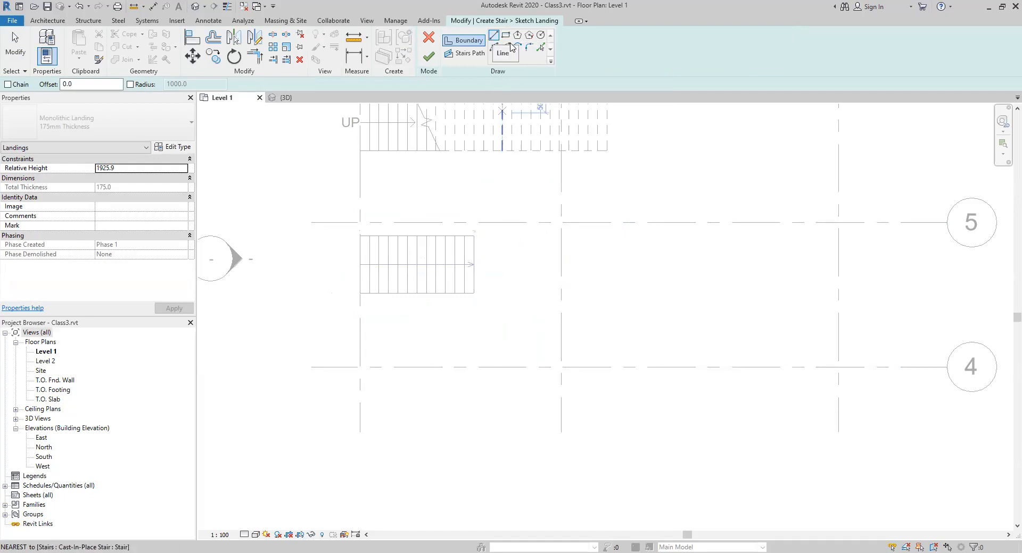
pyautogui.click(540, 47)
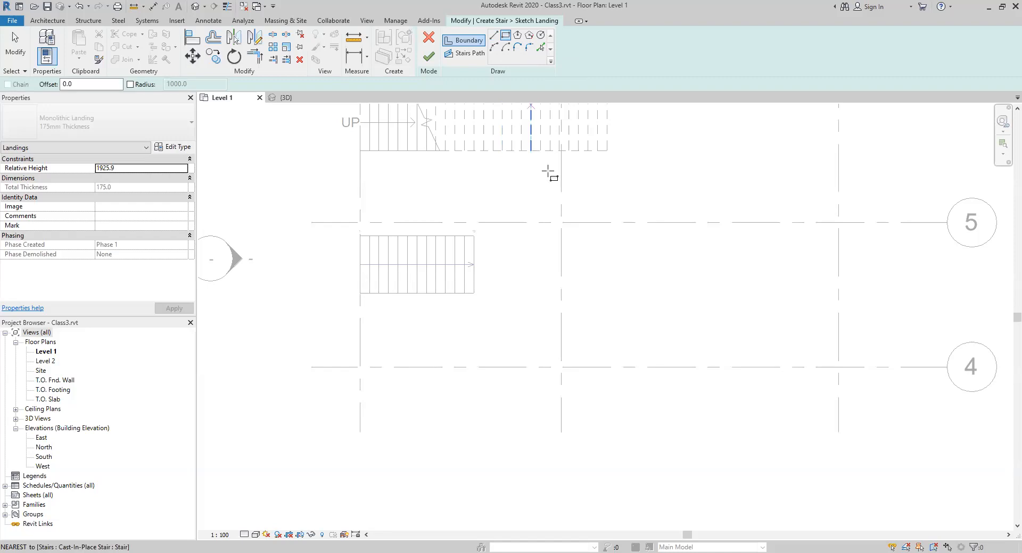
pyautogui.click(475, 236)
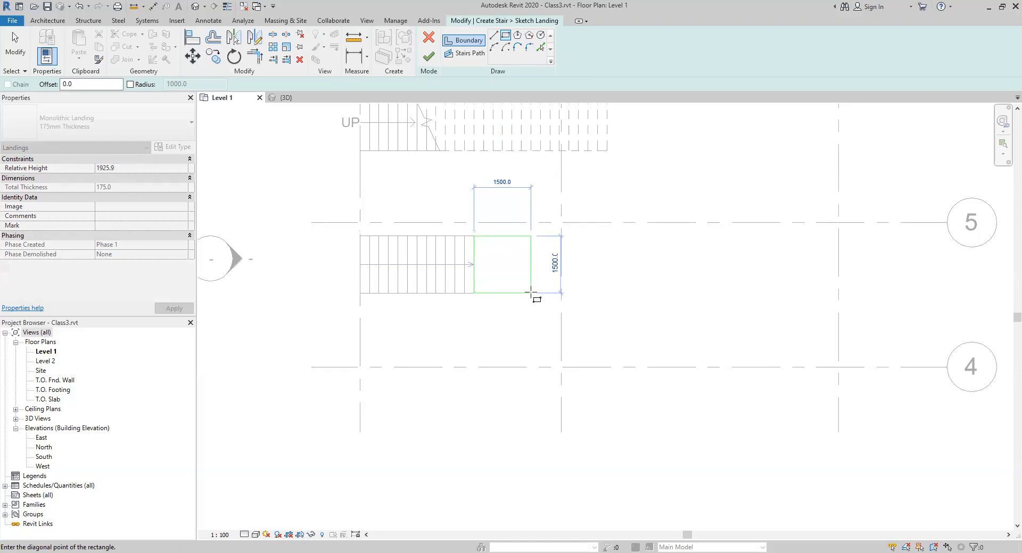
pyautogui.click(530, 292)
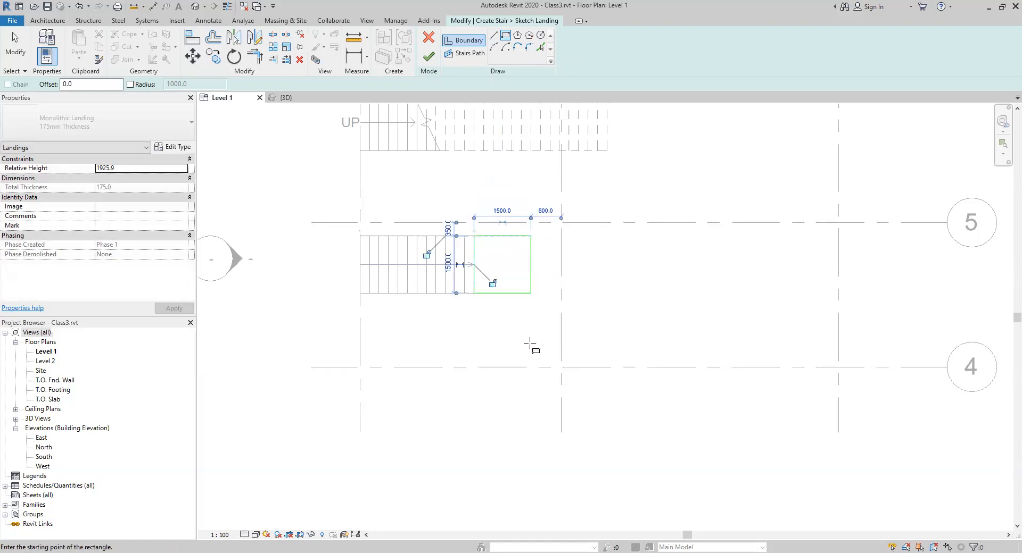
pyautogui.click(430, 56)
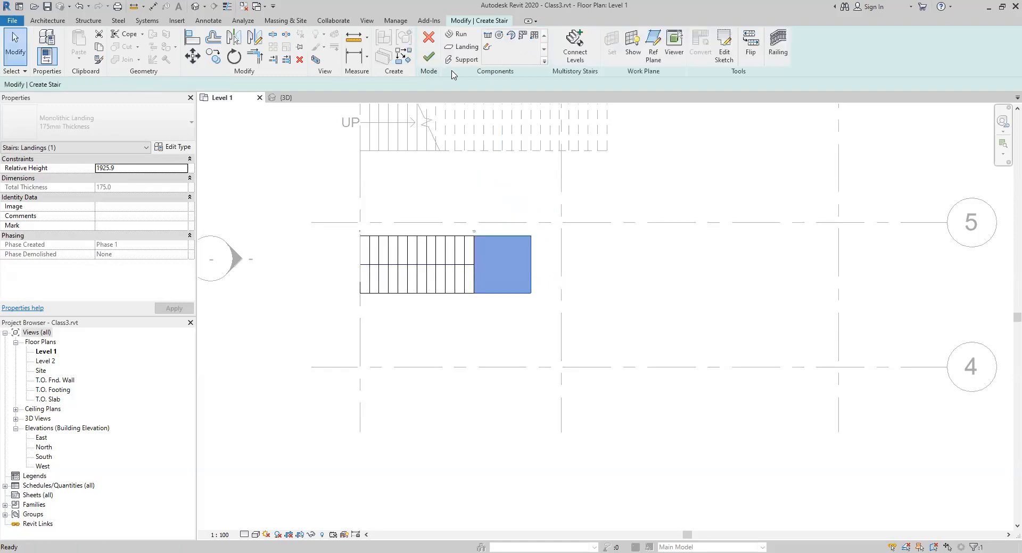
# Step: Draw the remaining 14-riser run perpendicular from the square landing across grid 4 and finish the stair
pyautogui.click(457, 35)
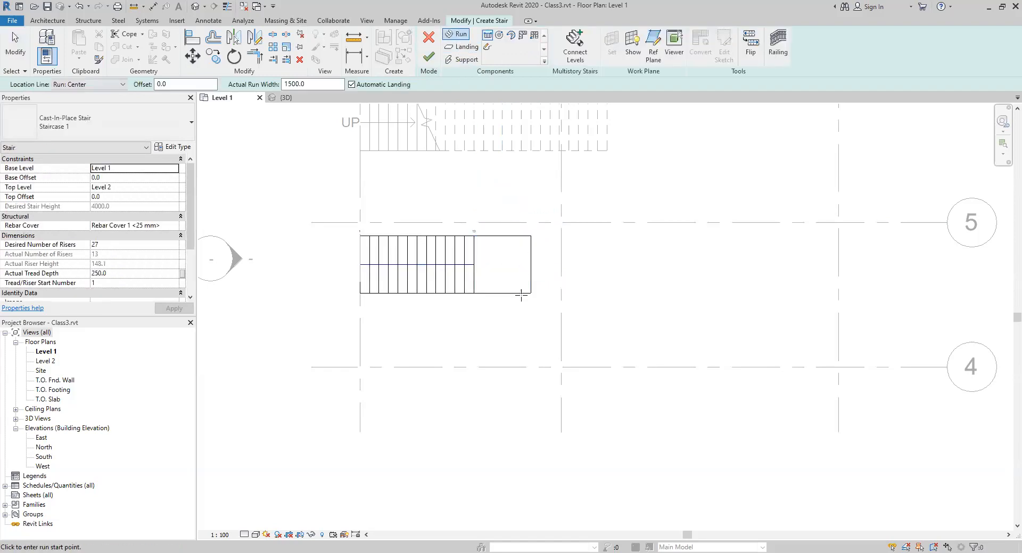
pyautogui.click(501, 293)
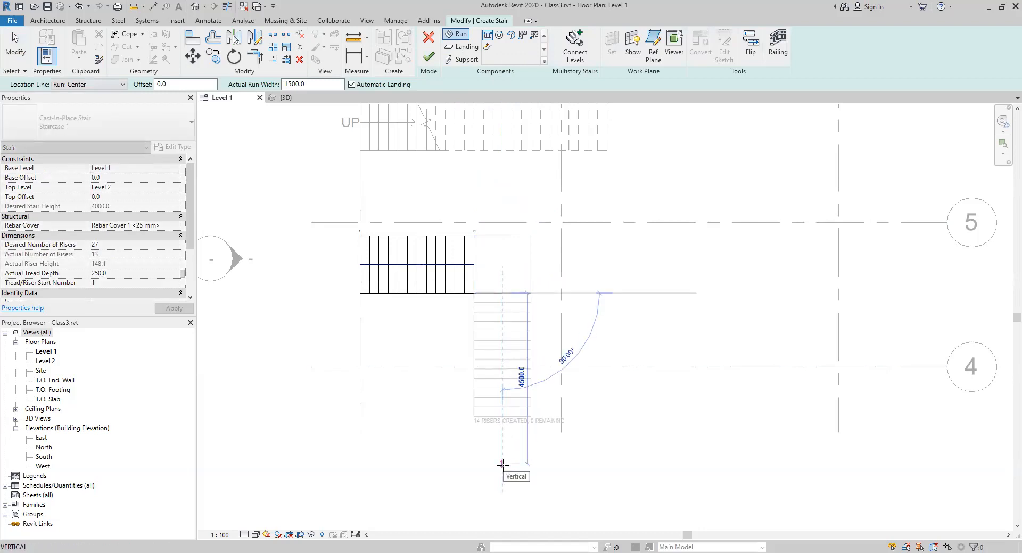
pyautogui.click(502, 465)
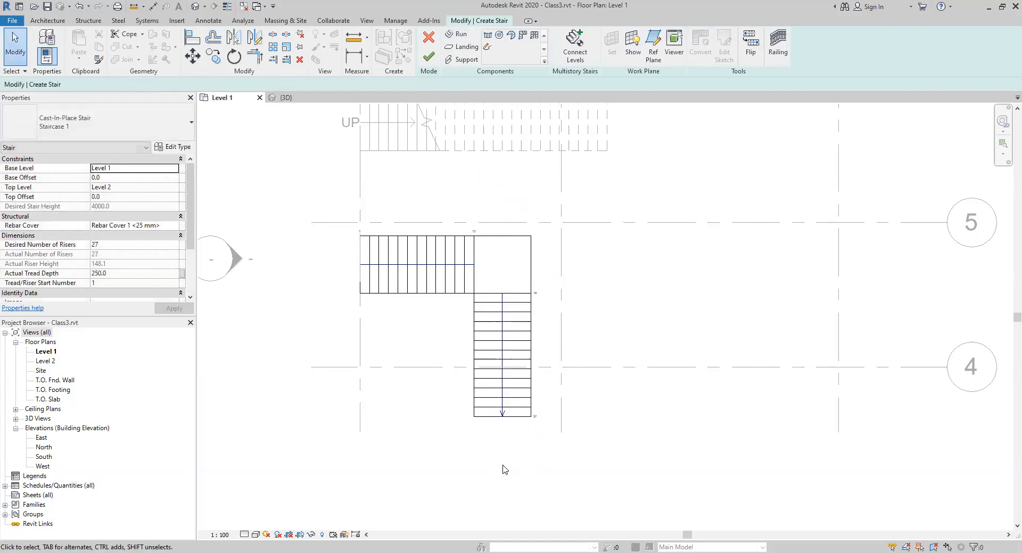
pyautogui.click(429, 56)
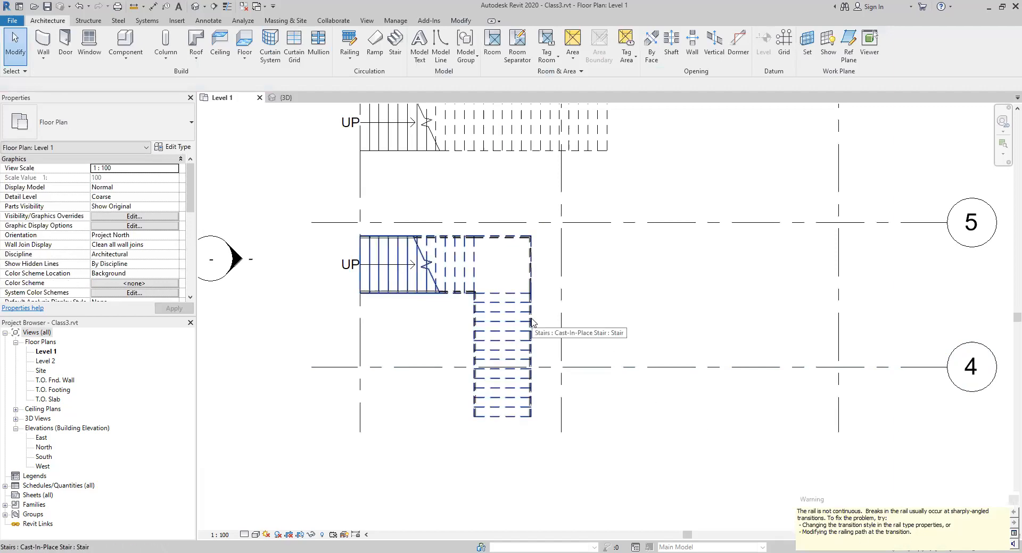
# Step: Delete both 900mm Pipe railings and the L-shaped stair with the square landing in the 3D view
pyautogui.click(286, 97)
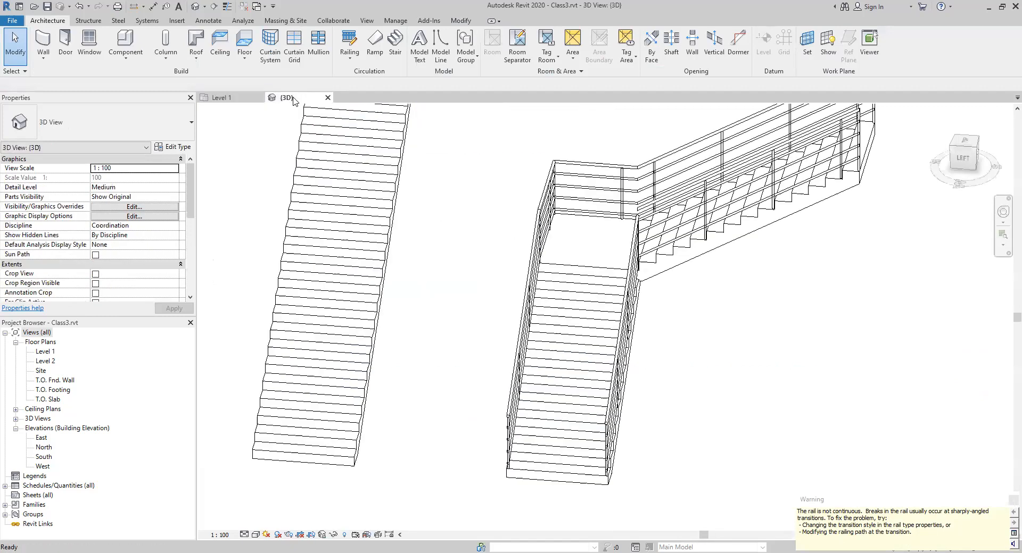
pyautogui.click(620, 181)
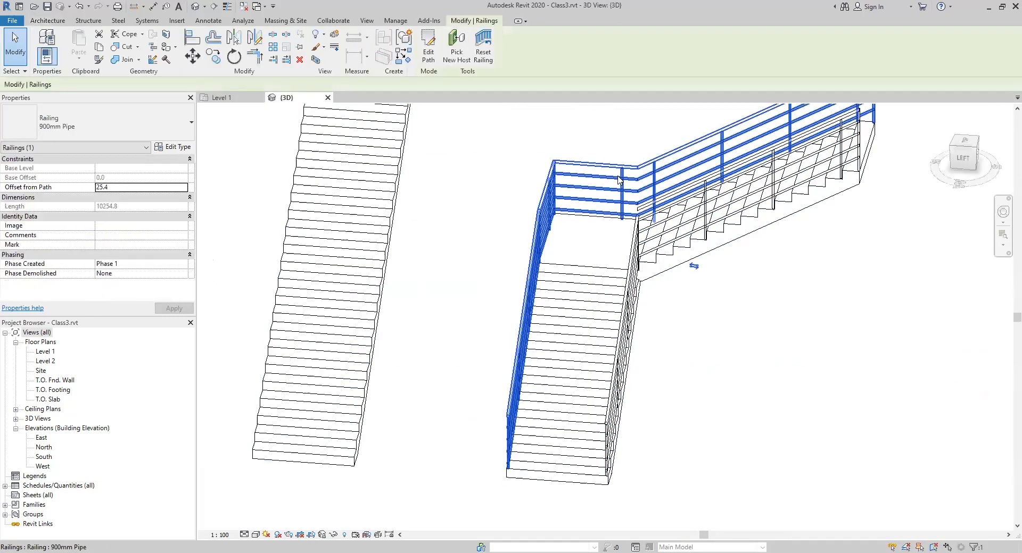
pyautogui.press('Escape')
pyautogui.click(655, 207)
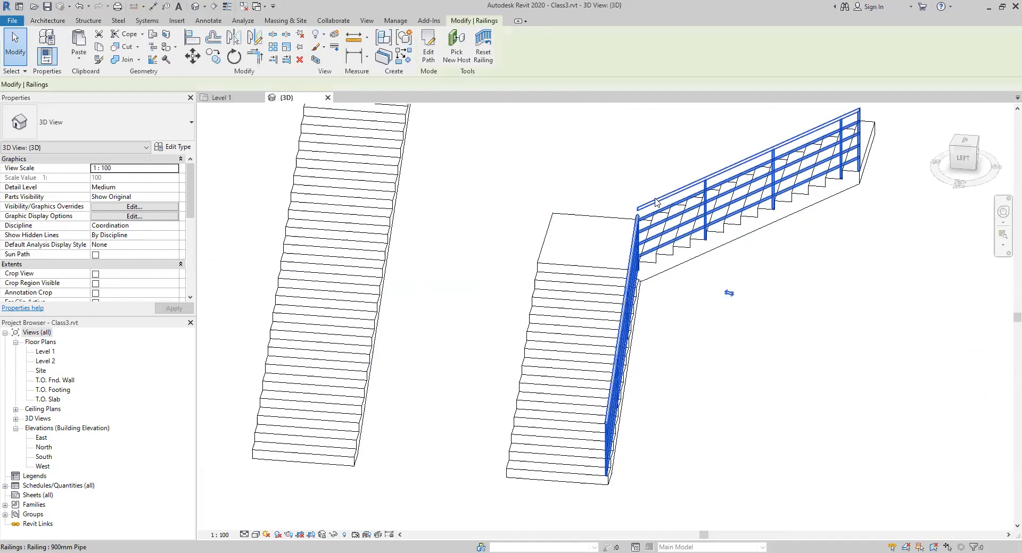
pyautogui.press('Delete')
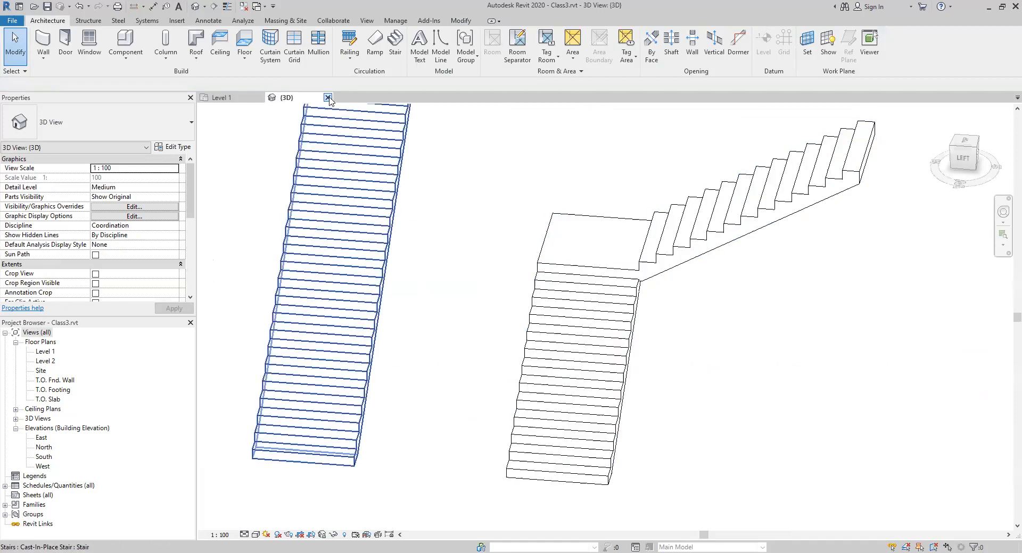
pyautogui.click(624, 275)
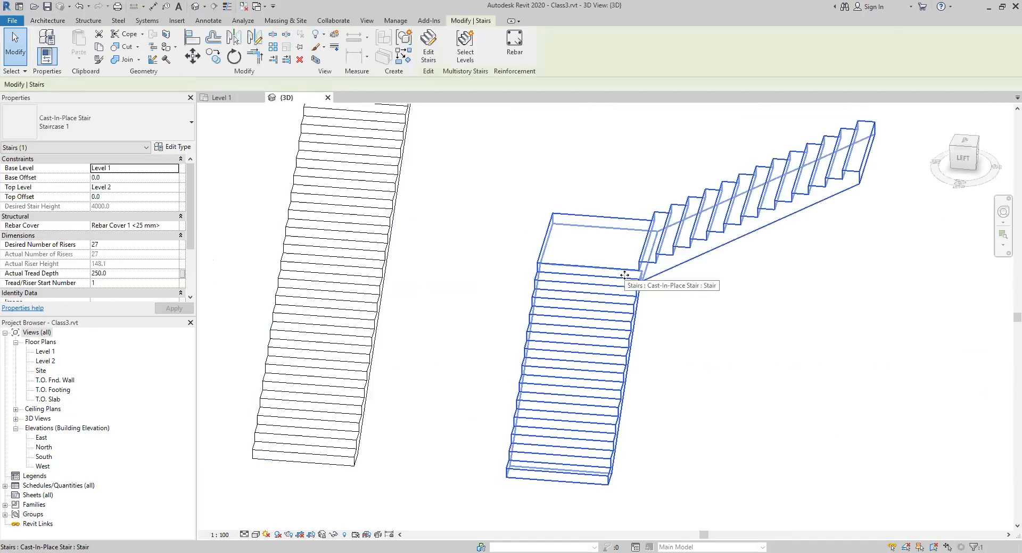
pyautogui.press('Delete')
# Step: Start a new Staircase 1 stair on Level 1 and draw a 13-riser, 3000 mm horizontal run from grid 1, just below grid 5
pyautogui.click(221, 98)
pyautogui.click(394, 42)
pyautogui.click(360, 265)
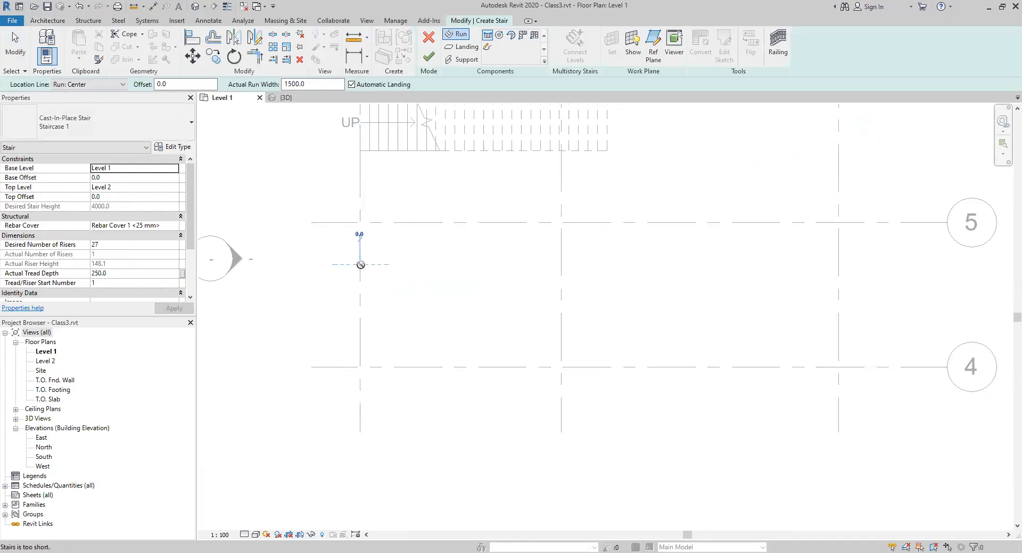
pyautogui.click(474, 264)
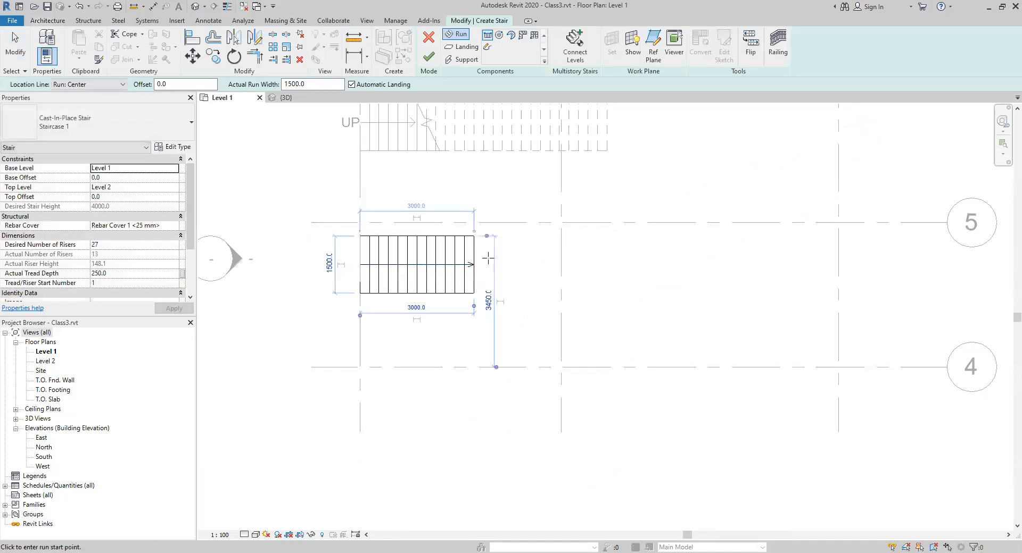
# Step: Start a sketched landing and draw two parallel boundary lines, about 1600 mm long, outward from the run's end corners
pyautogui.click(466, 48)
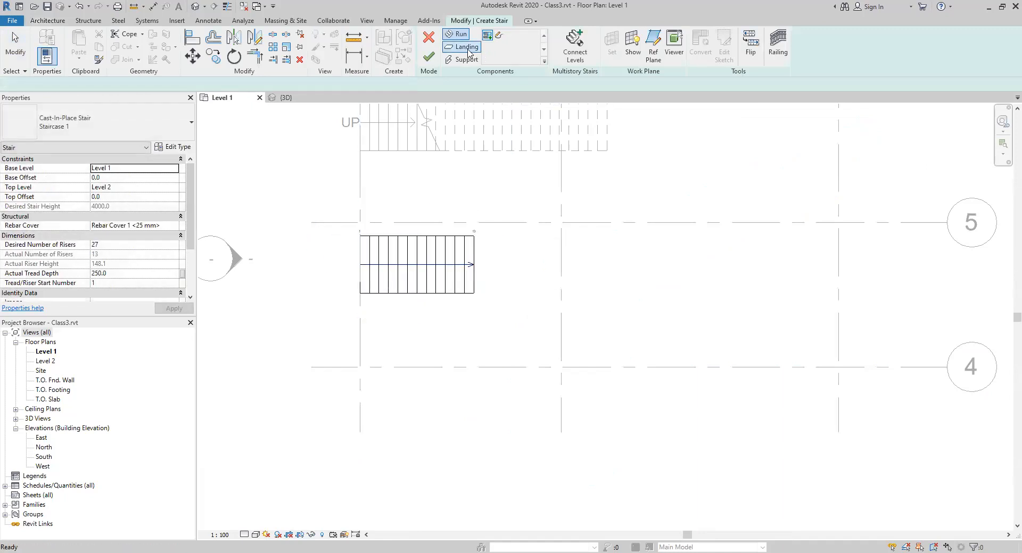
pyautogui.click(499, 35)
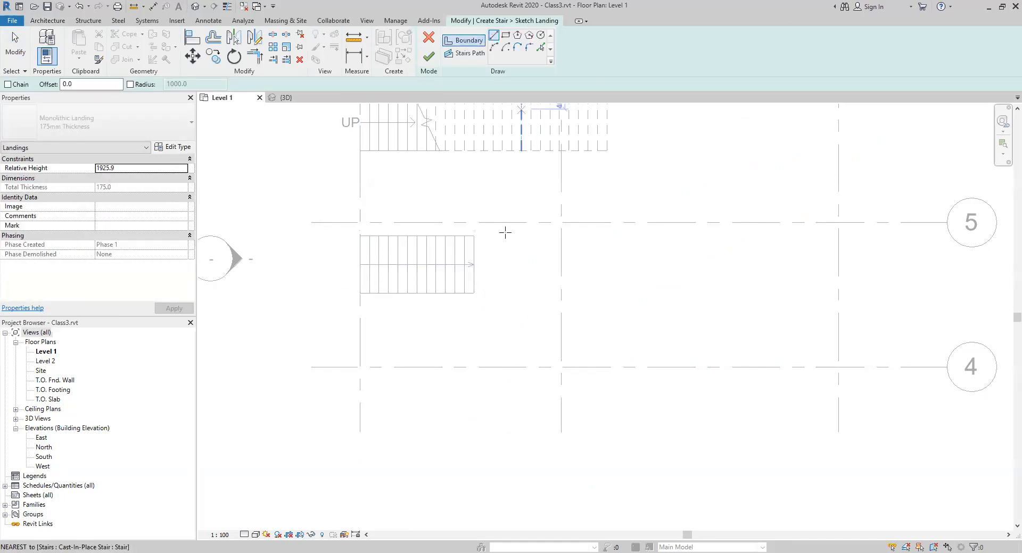
pyautogui.click(474, 235)
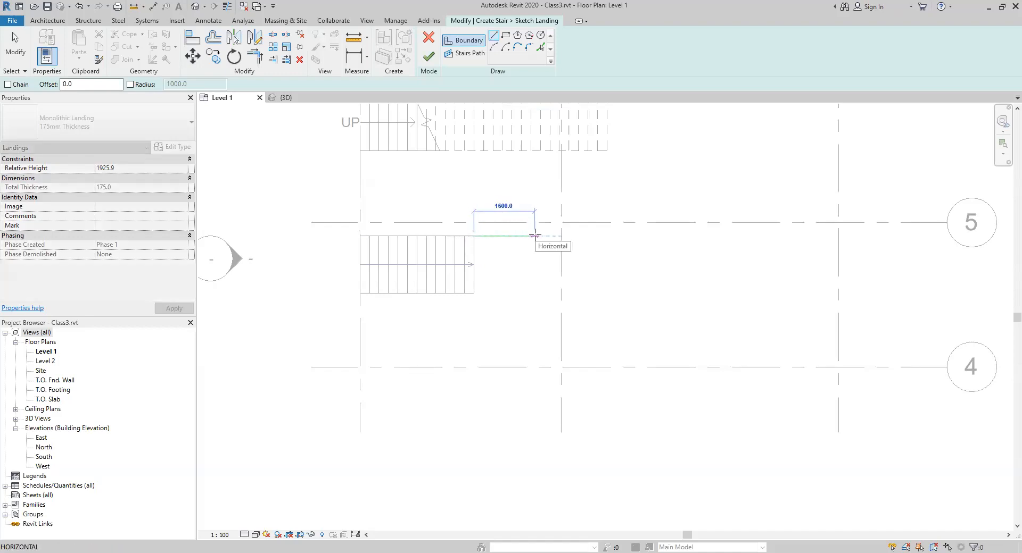
pyautogui.click(534, 236)
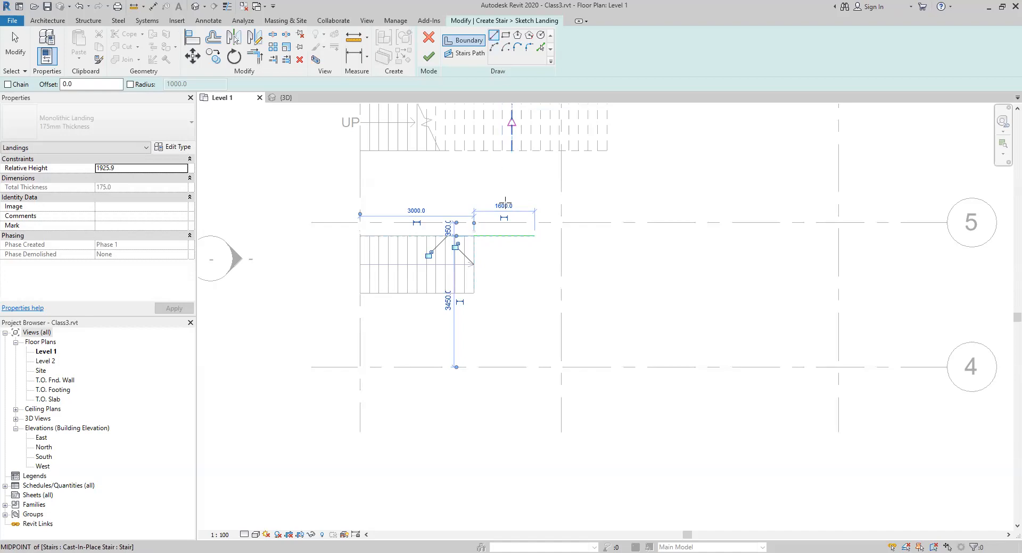
pyautogui.click(507, 235)
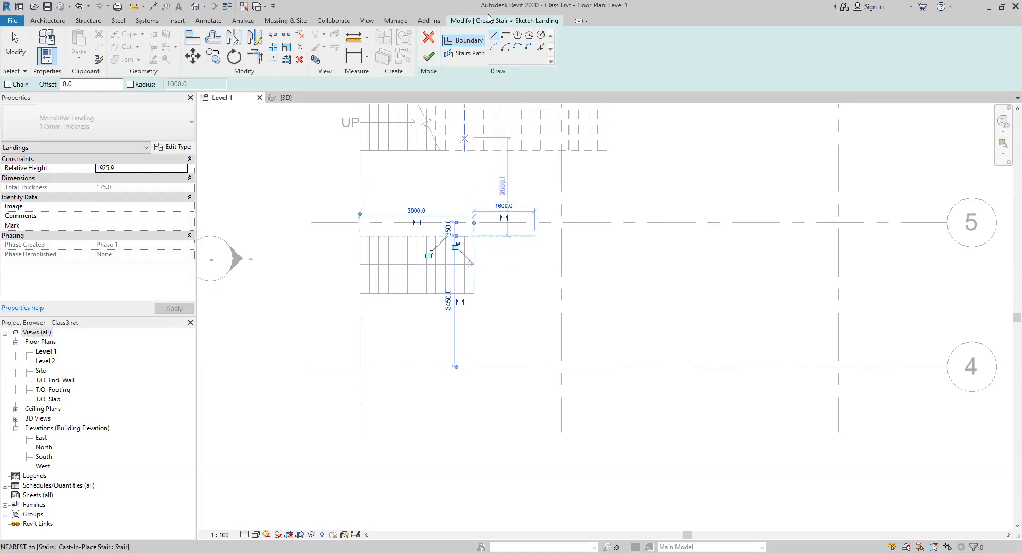
pyautogui.press('Escape')
pyautogui.click(473, 293)
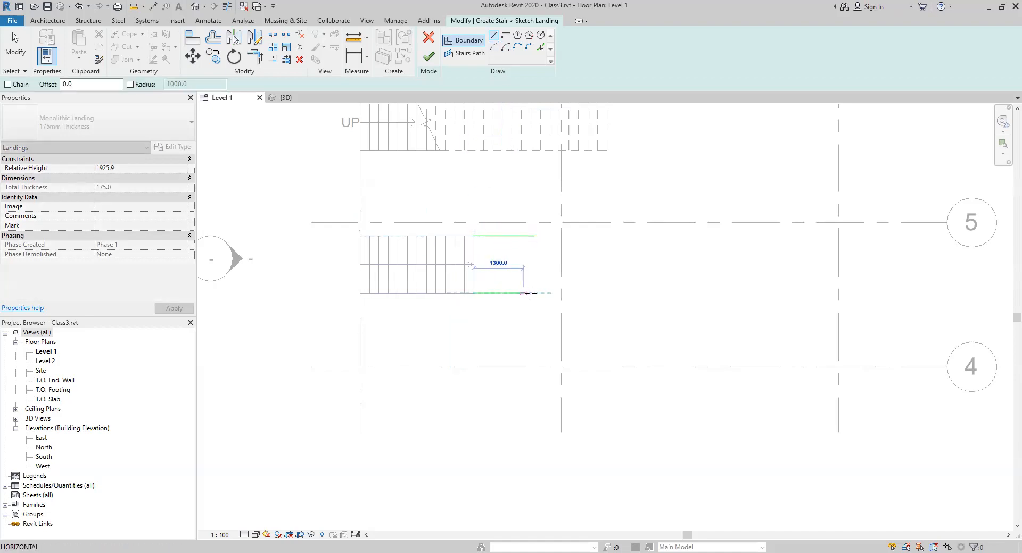
pyautogui.click(534, 293)
# Step: Join the outer ends of the landing lines with an arc of about 778 mm radius and try to finish the sketch
pyautogui.click(494, 46)
pyautogui.click(536, 235)
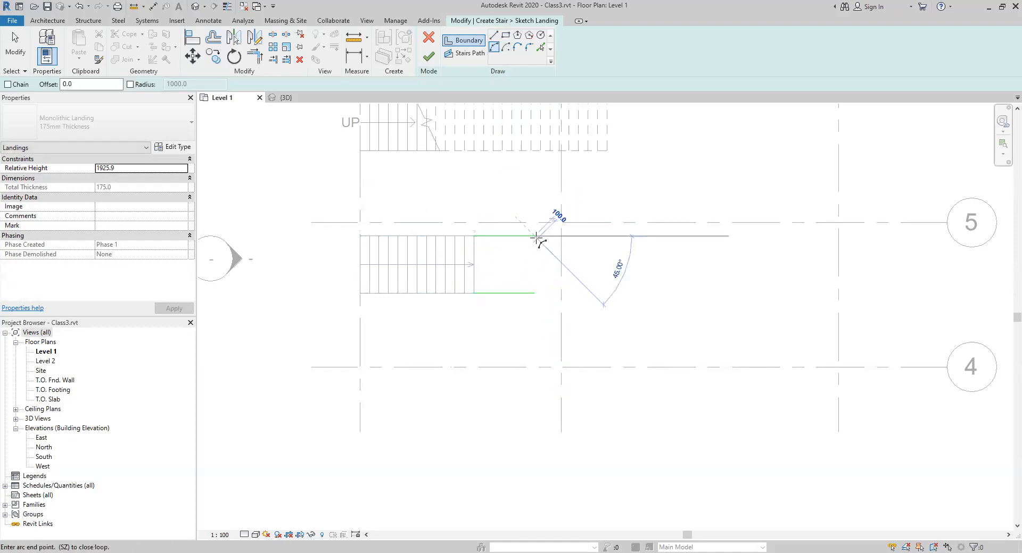
pyautogui.click(535, 292)
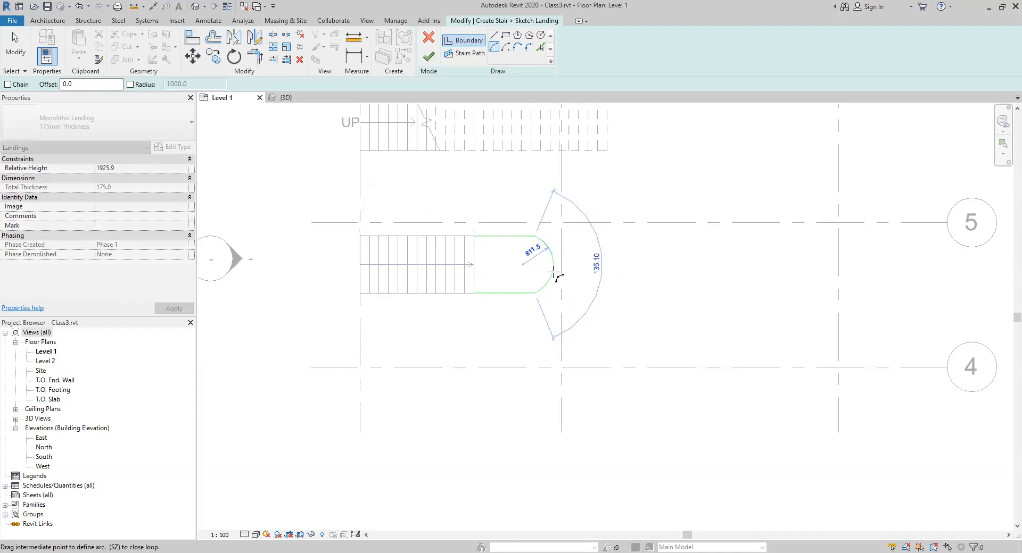
pyautogui.scroll(3, 556, 271)
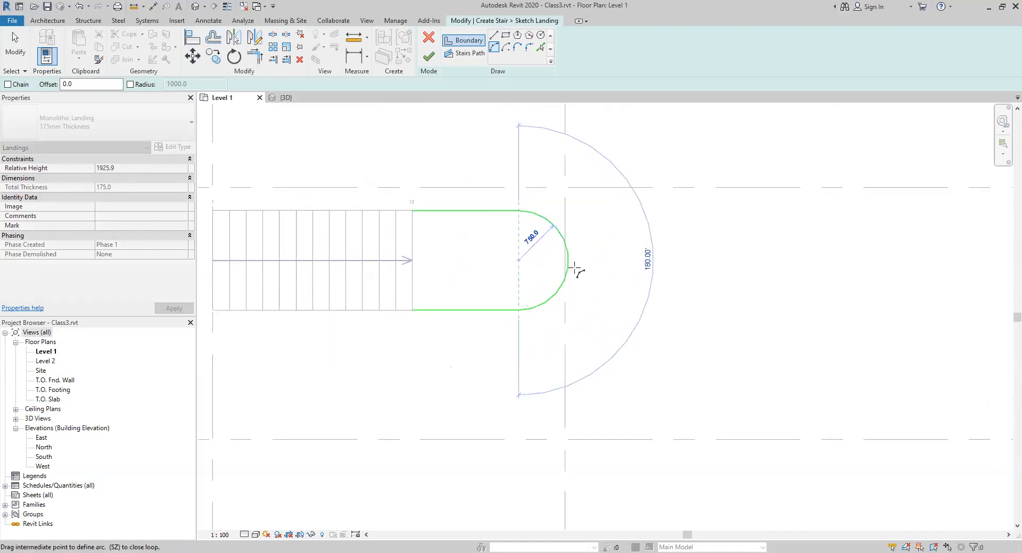
pyautogui.click(557, 267)
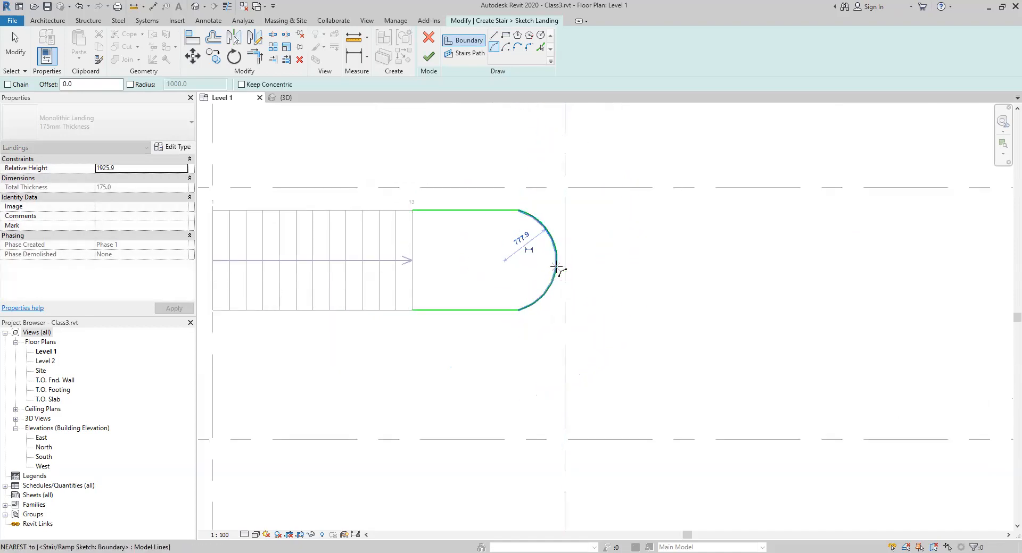
pyautogui.click(430, 57)
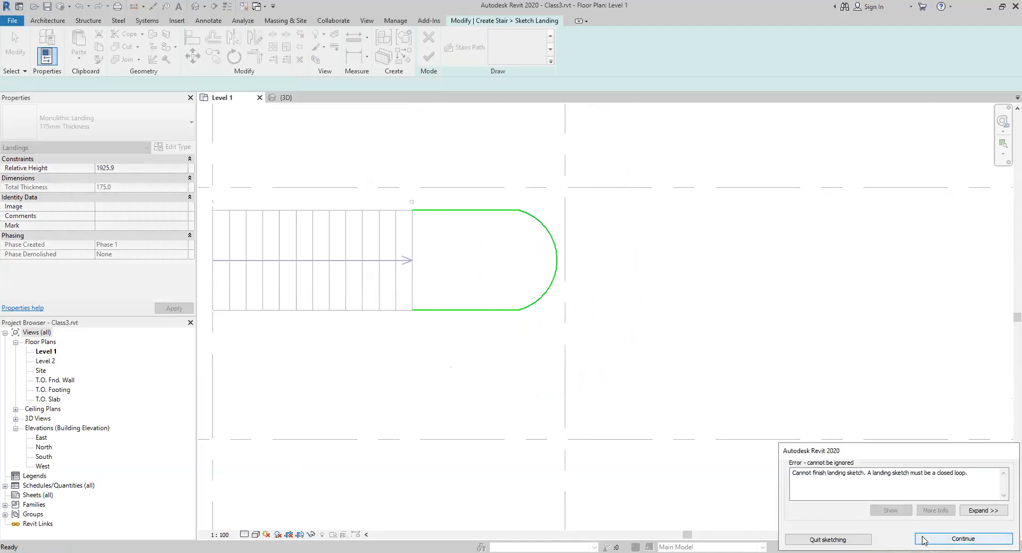
pyautogui.click(935, 539)
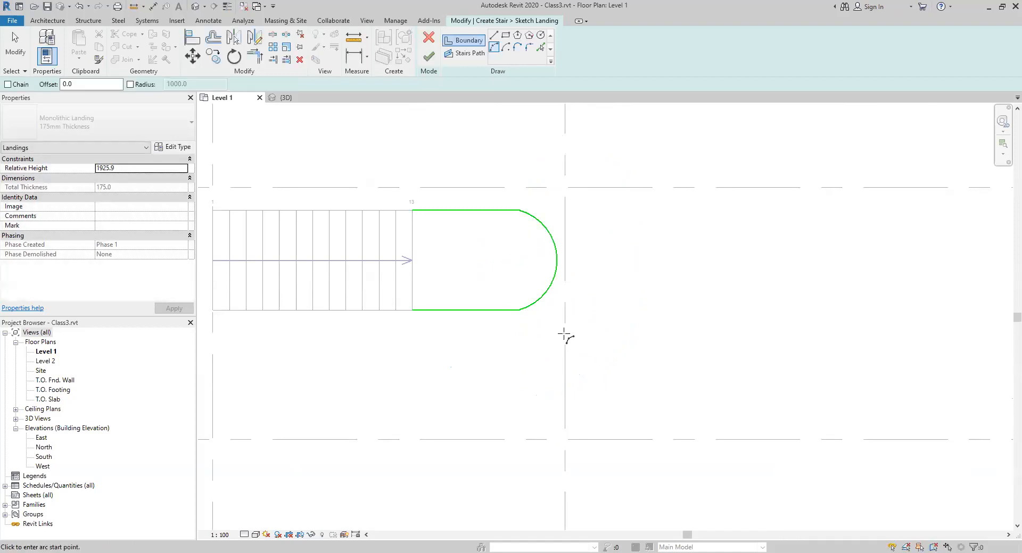
# Step: Close the landing boundary with a straight line along the end of the run and finish the landing sketch
pyautogui.click(493, 35)
pyautogui.click(412, 310)
pyautogui.click(412, 260)
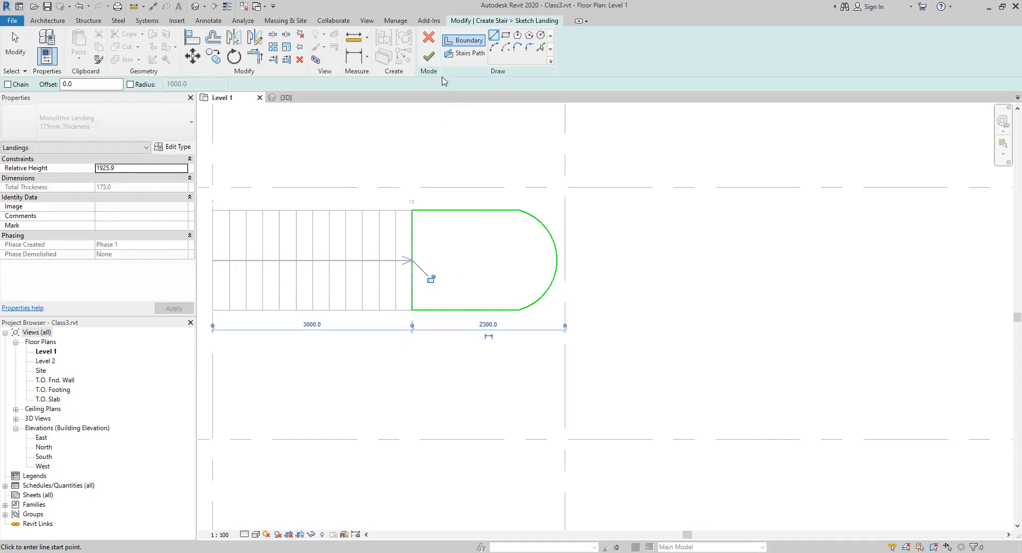
pyautogui.click(429, 56)
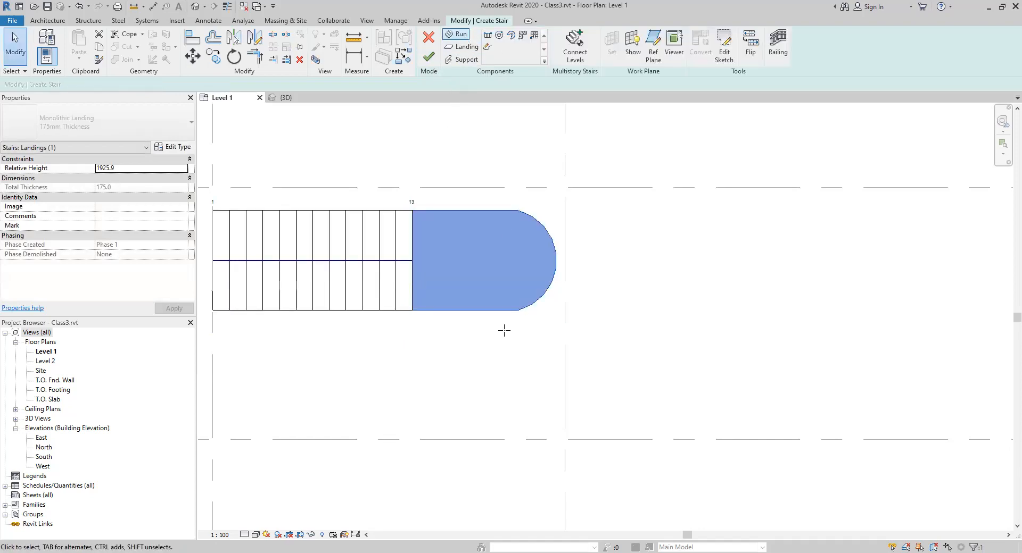
# Step: Draw the remaining 14-riser run perpendicular from the curved landing's straight edge across grid 4 and finish the stair
pyautogui.click(472, 310)
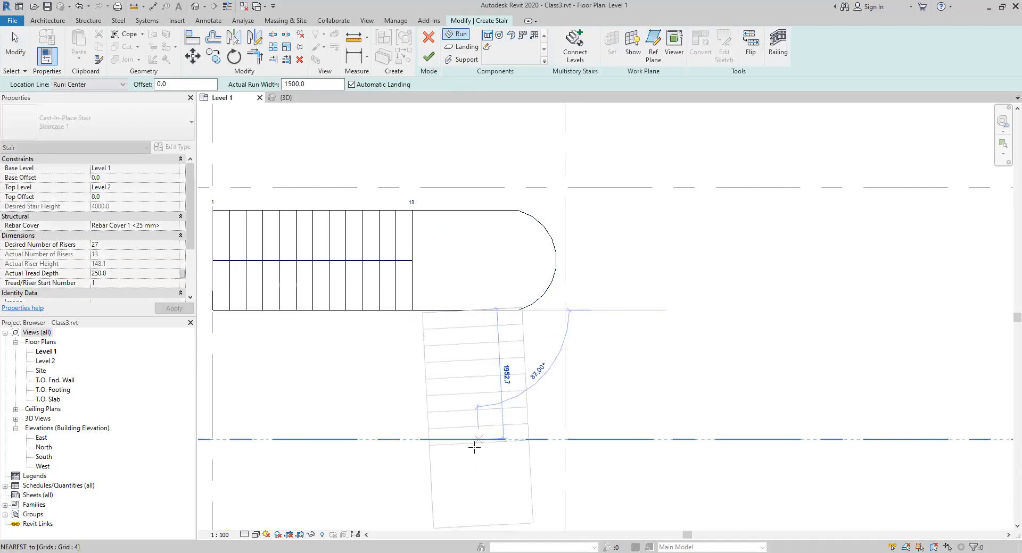
pyautogui.moveTo(475, 490); pyautogui.dragTo(457, 341, button='middle')
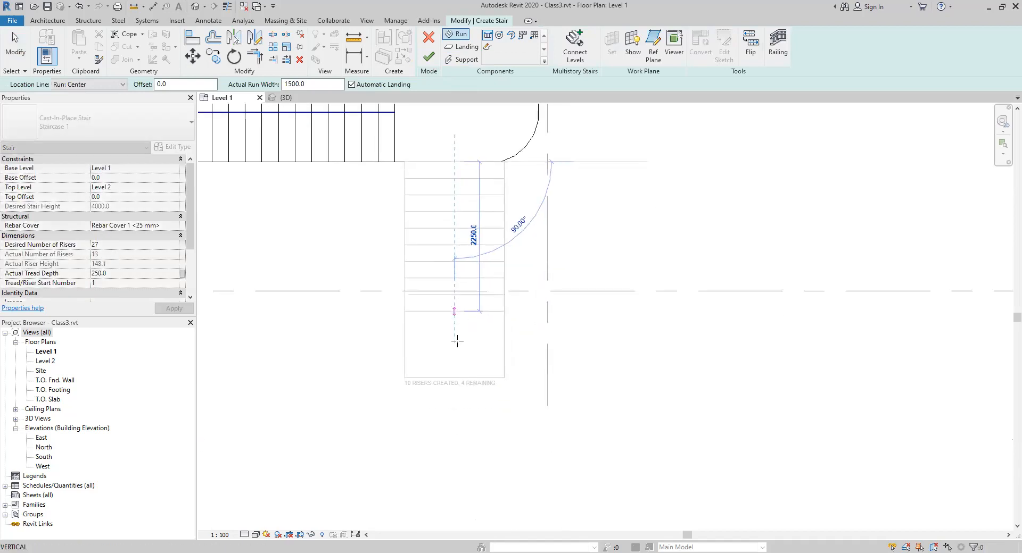
pyautogui.click(458, 446)
pyautogui.press('Escape')
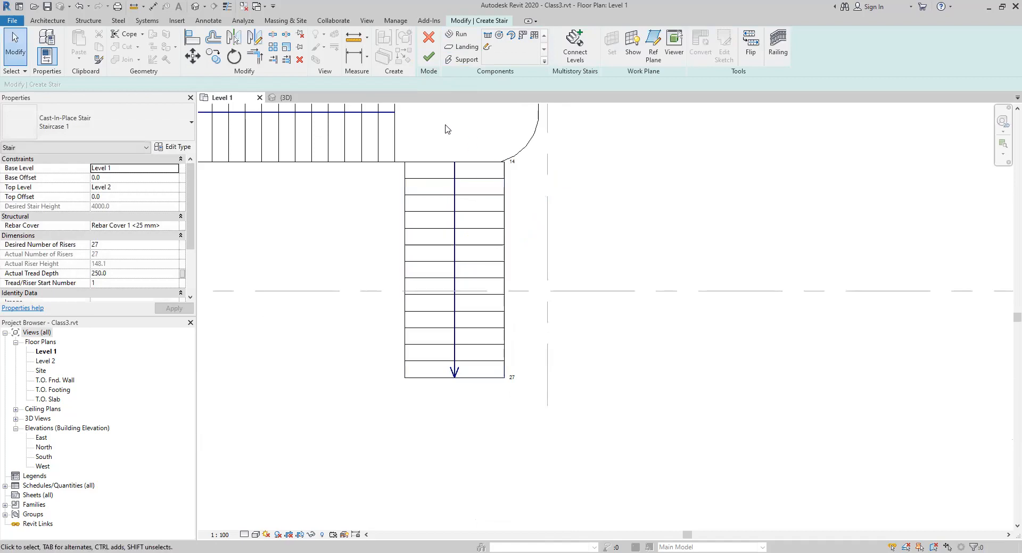
pyautogui.click(429, 60)
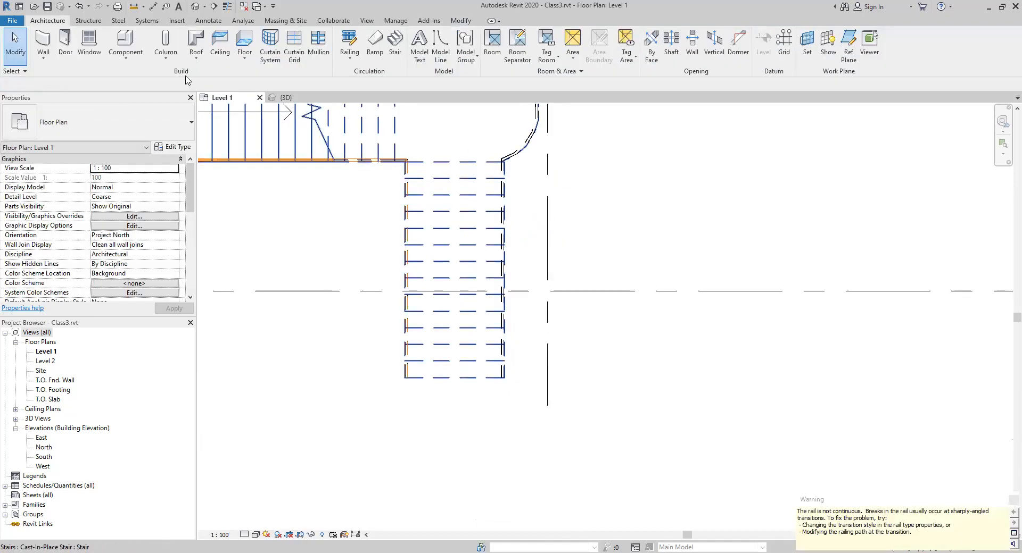
# Step: Delete the outer and inner 900mm Pipe railings from the stair with the curved landing in the 3D view
pyautogui.click(285, 98)
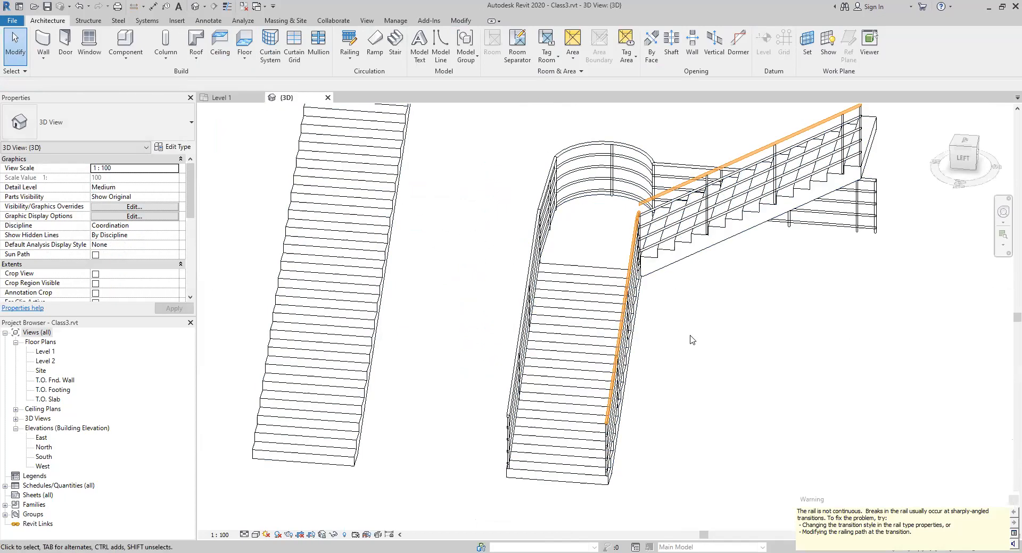
pyautogui.keyDown('shift'); pyautogui.moveTo(744, 365); pyautogui.dragTo(704, 363, button='middle'); pyautogui.keyUp('shift')
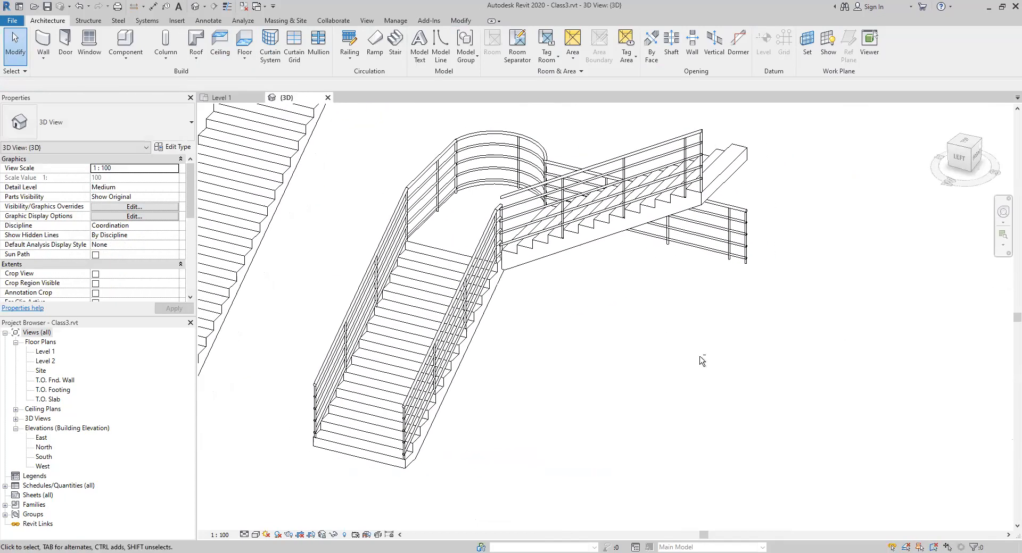
pyautogui.click(739, 249)
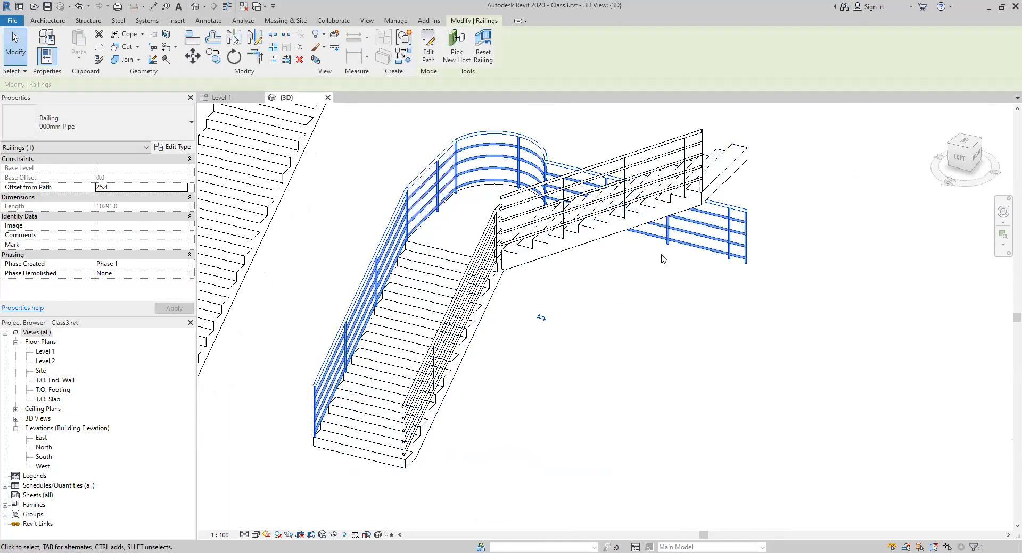
pyautogui.click(742, 292)
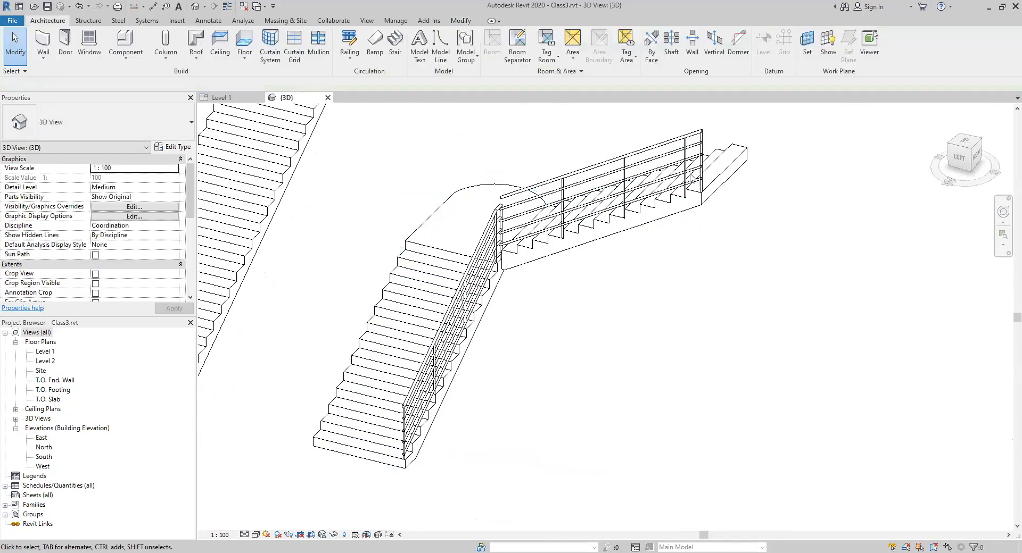
pyautogui.click(685, 139)
# Step: Examine the stair's curved landing and both runs in 3D from several angles and return to the Level 1 floor plan
pyautogui.click(646, 343)
pyautogui.keyDown('shift'); pyautogui.moveTo(648, 347); pyautogui.dragTo(552, 377, button='middle'); pyautogui.keyUp('shift')
pyautogui.moveTo(489, 266); pyautogui.dragTo(604, 291, button='middle')
pyautogui.keyDown('shift'); pyautogui.moveTo(603, 298); pyautogui.dragTo(495, 327, button='middle'); pyautogui.keyUp('shift')
pyautogui.moveTo(547, 226); pyautogui.dragTo(506, 372, button='middle')
pyautogui.moveTo(479, 222); pyautogui.dragTo(570, 342, button='middle')
pyautogui.moveTo(563, 437); pyautogui.dragTo(707, 280, button='middle')
pyautogui.moveTo(601, 282); pyautogui.dragTo(579, 162, button='middle')
pyautogui.scroll(-2, 579, 187)
pyautogui.keyDown('shift'); pyautogui.moveTo(558, 329); pyautogui.dragTo(612, 336, button='middle'); pyautogui.keyUp('shift')
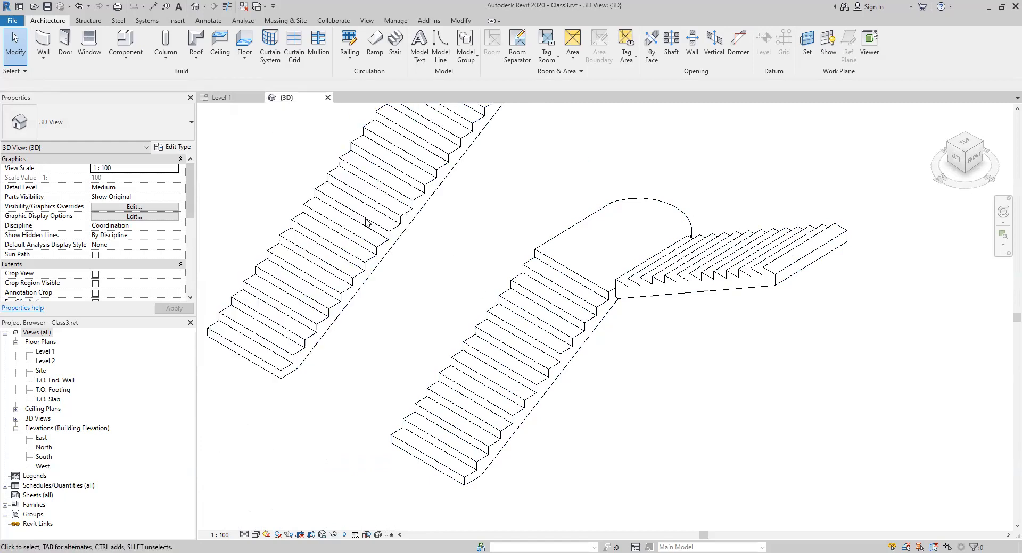
pyautogui.click(228, 99)
pyautogui.scroll(-5, 439, 310)
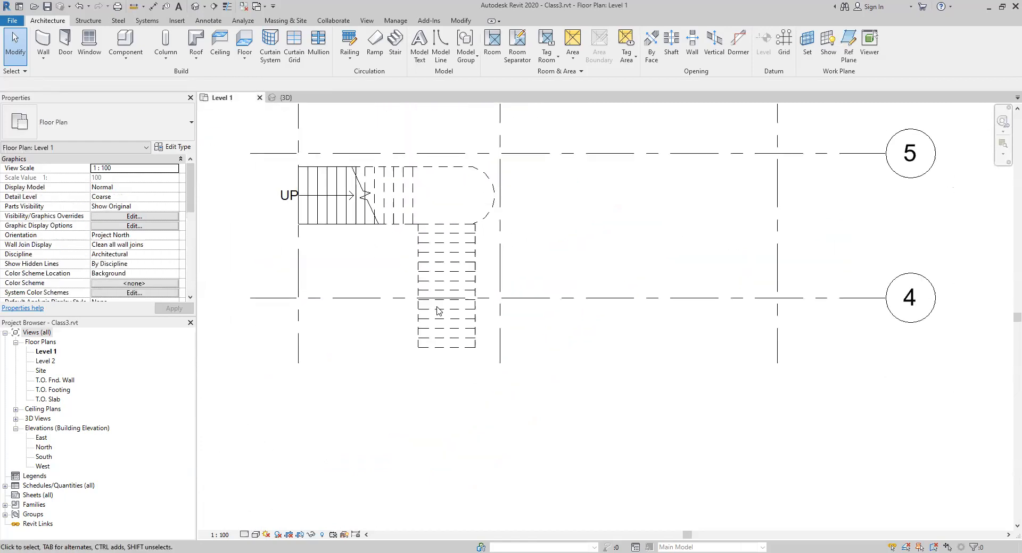
# Step: Delete the straight staircase between grids 5 and 6 from the Level 1 floor plan
pyautogui.moveTo(473, 282); pyautogui.dragTo(477, 416, button='middle')
pyautogui.click(433, 250)
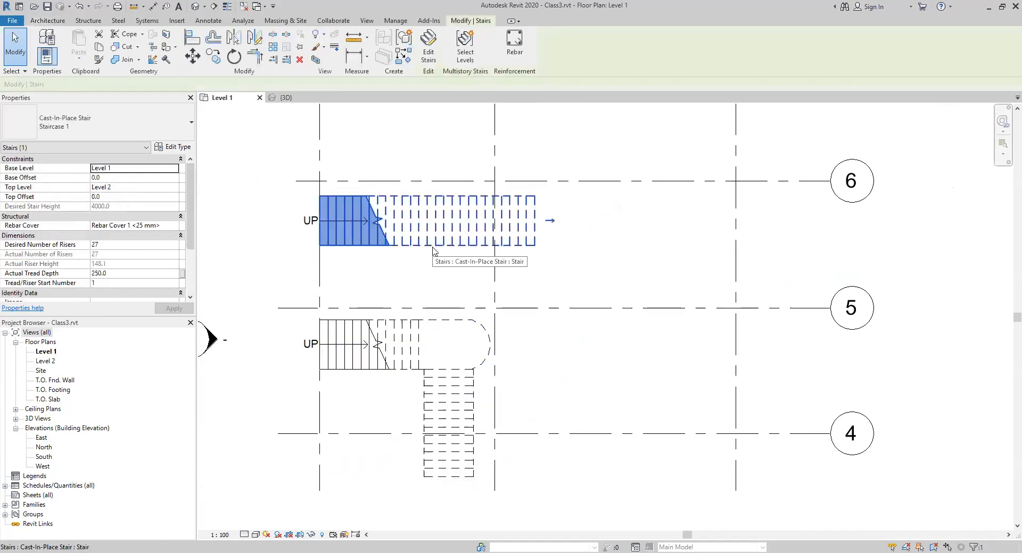
pyautogui.press('Delete')
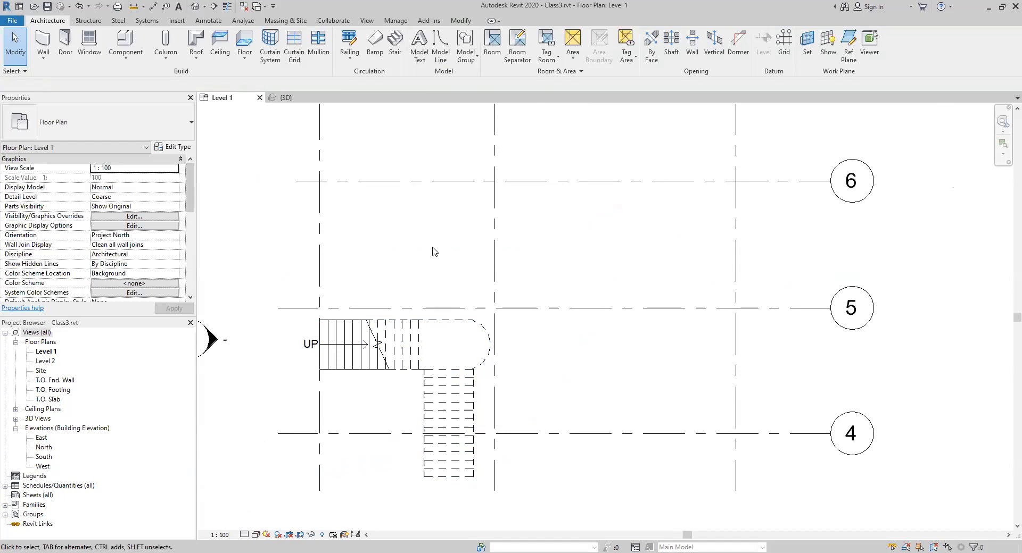
# Step: Start a stair and place an L-shape winder run from grid 5 and a U-shape winder run across grid 4, both between grids 2 and 3
pyautogui.click(394, 54)
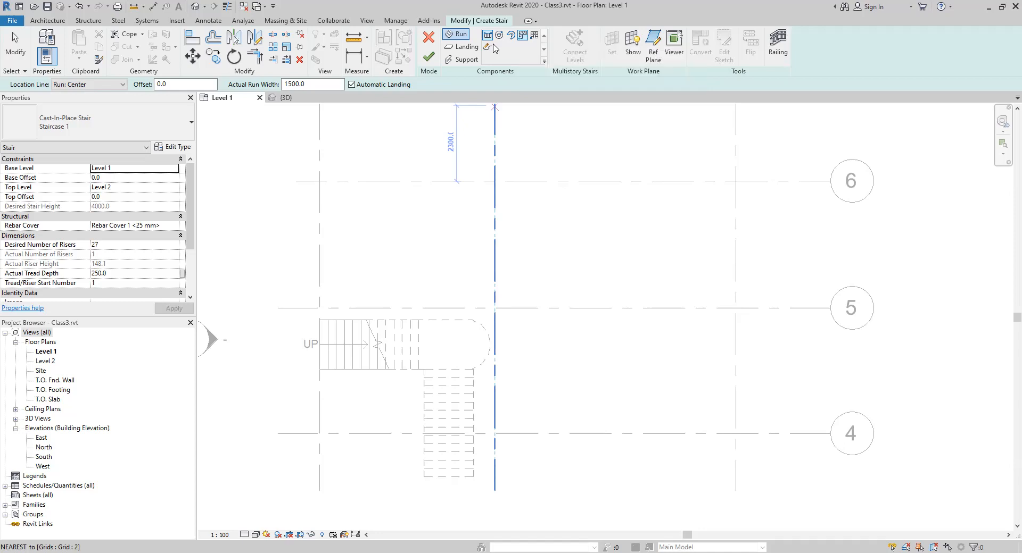
pyautogui.click(523, 35)
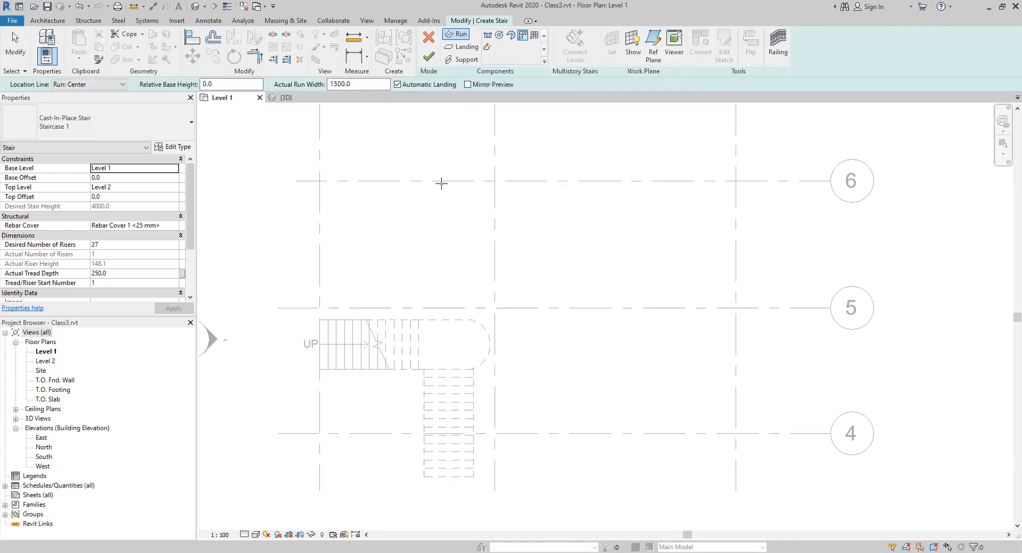
pyautogui.click(577, 308)
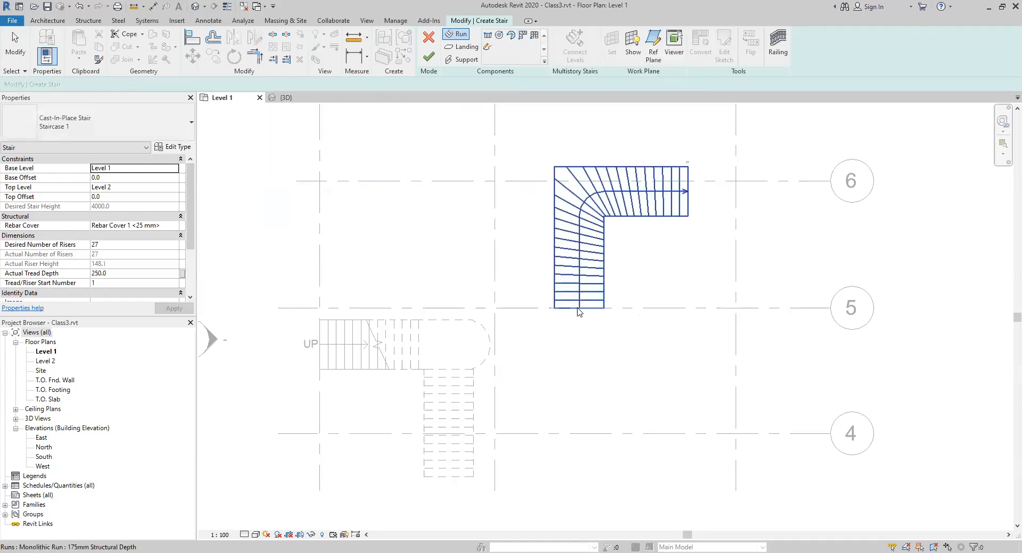
pyautogui.moveTo(590, 437); pyautogui.dragTo(558, 312, button='middle')
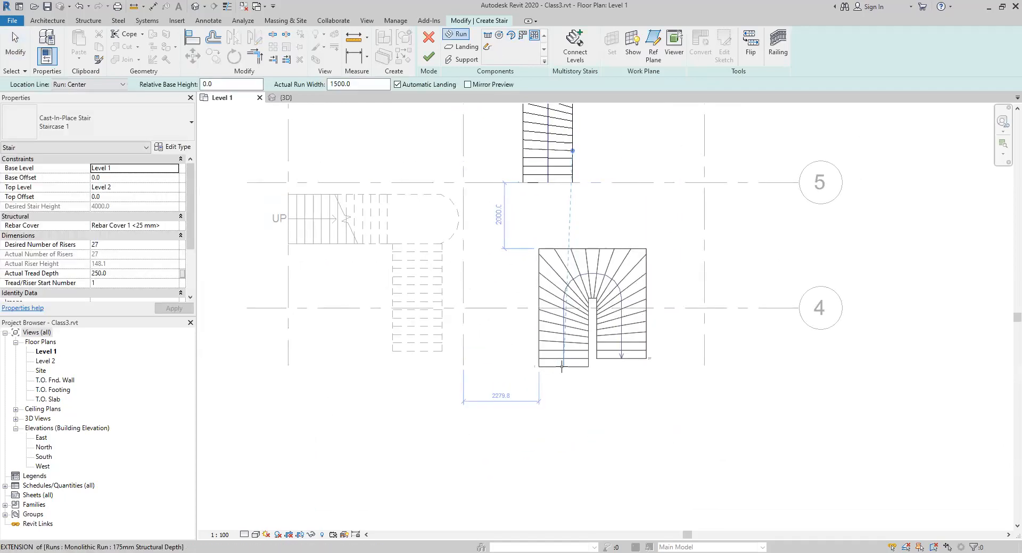
pyautogui.click(562, 369)
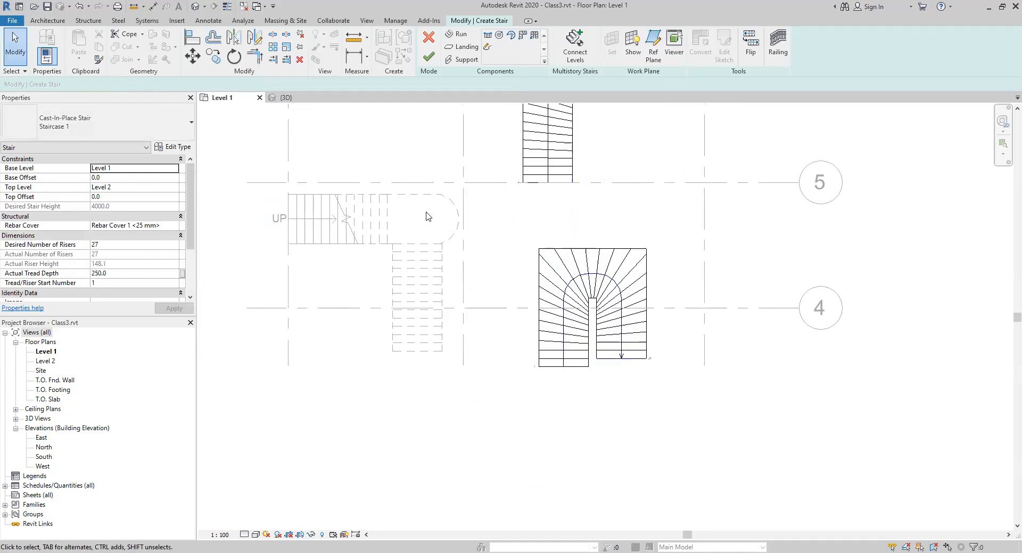
# Step: Examine the L-shape and U-shape winder runs in the 3D view from several angles
pyautogui.click(283, 98)
pyautogui.scroll(-5, 556, 368)
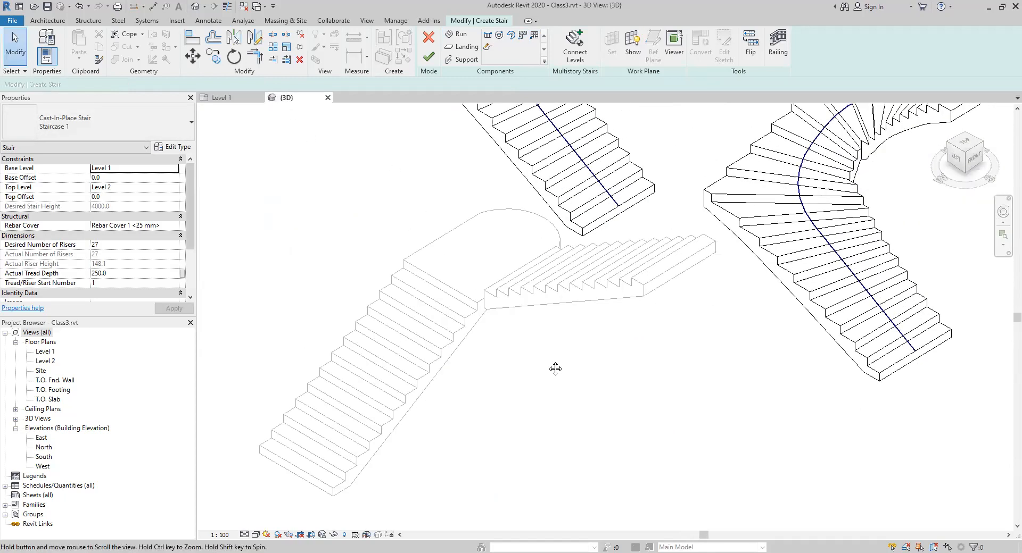
pyautogui.keyDown('shift'); pyautogui.moveTo(699, 439); pyautogui.dragTo(661, 438, button='middle'); pyautogui.keyUp('shift')
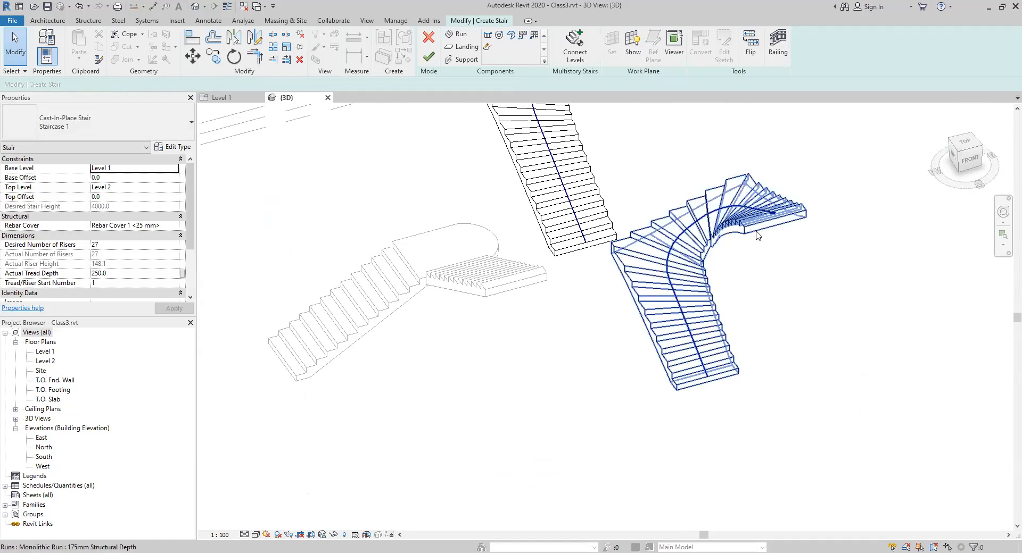
pyautogui.scroll(-2, 796, 289)
pyautogui.moveTo(782, 291); pyautogui.dragTo(715, 318, button='middle')
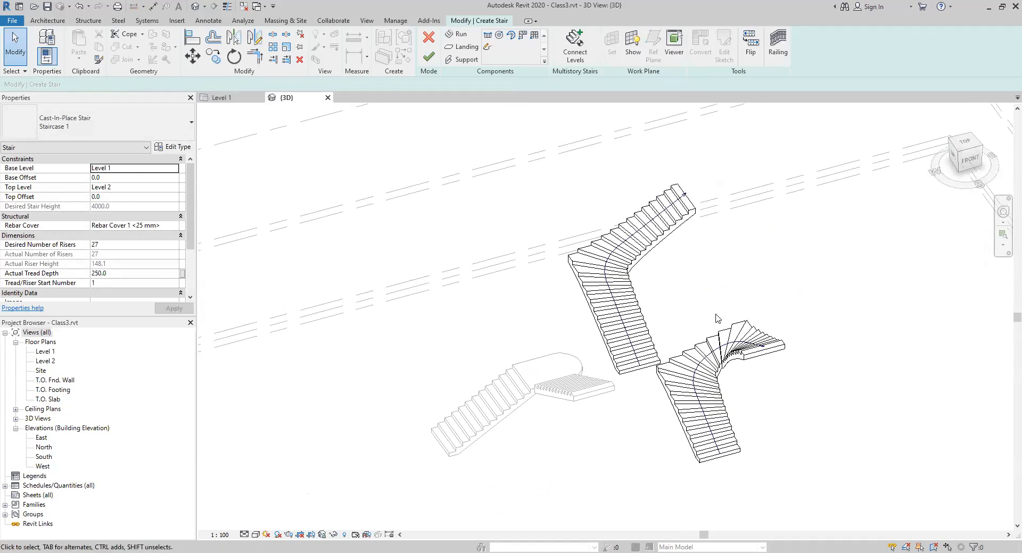
pyautogui.moveTo(694, 420); pyautogui.dragTo(696, 288, button='middle')
pyautogui.scroll(-2, 630, 299)
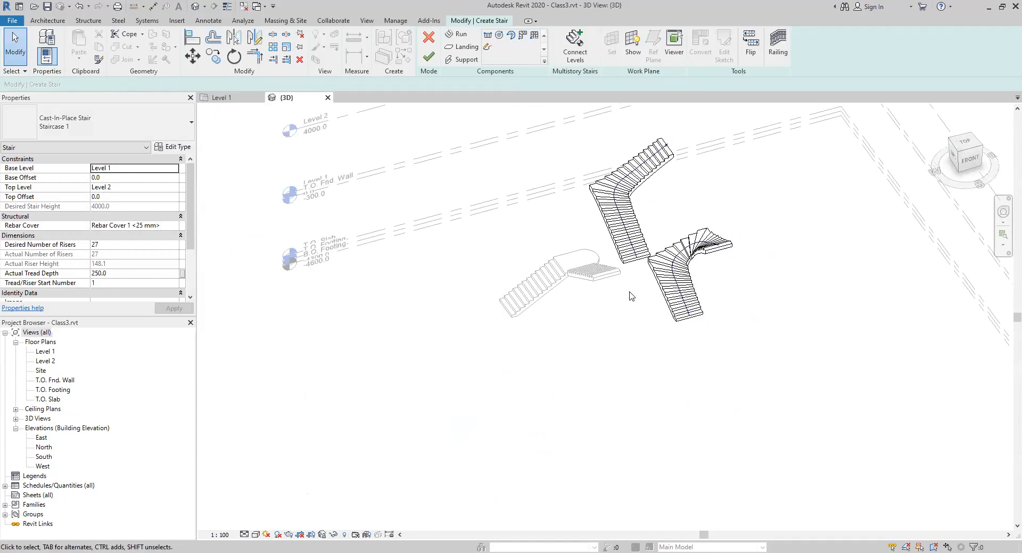
pyautogui.moveTo(673, 211); pyautogui.dragTo(602, 230, button='middle')
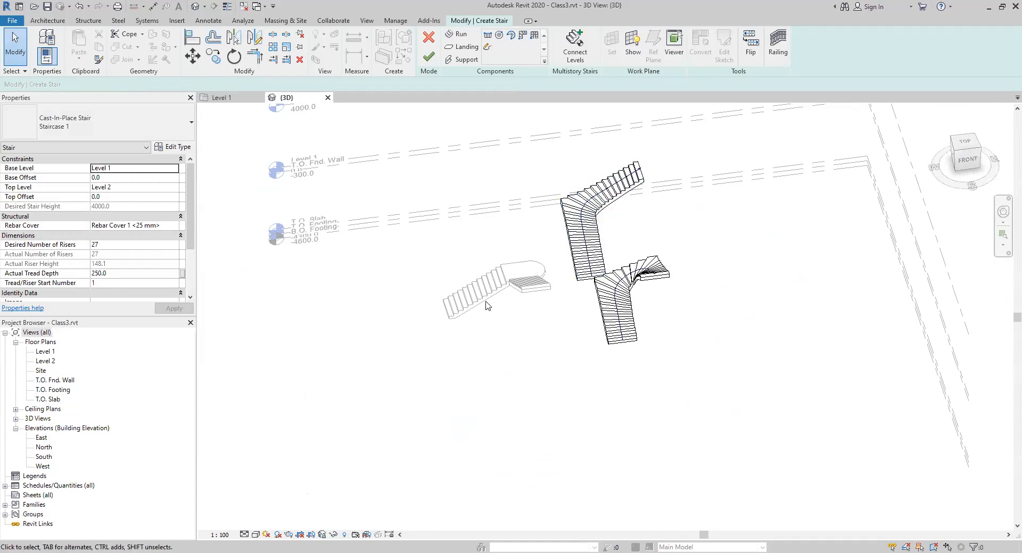
pyautogui.scroll(2, 487, 306)
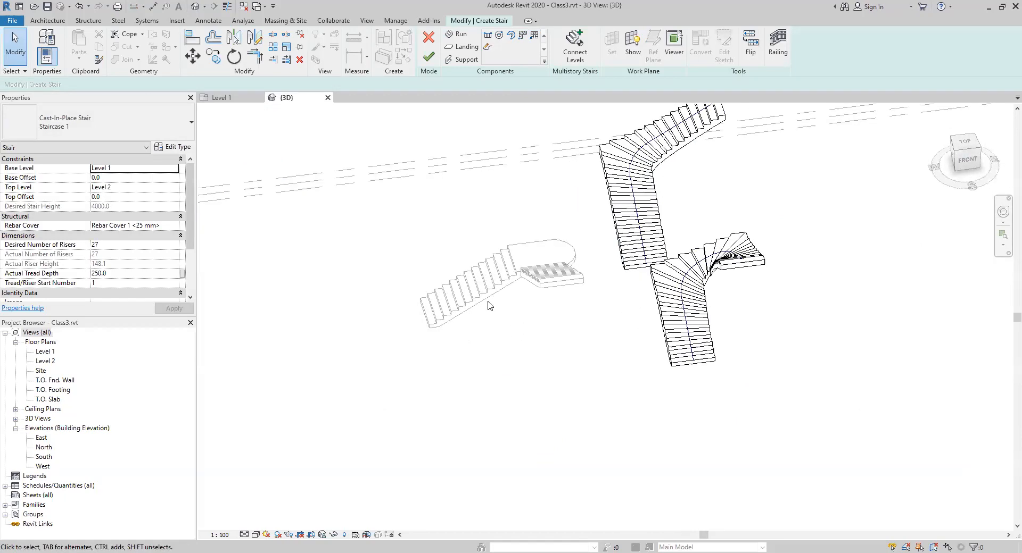
# Step: Finish the stair with both winder runs, check it in 3D and return to the Level 1 floor plan
pyautogui.click(428, 56)
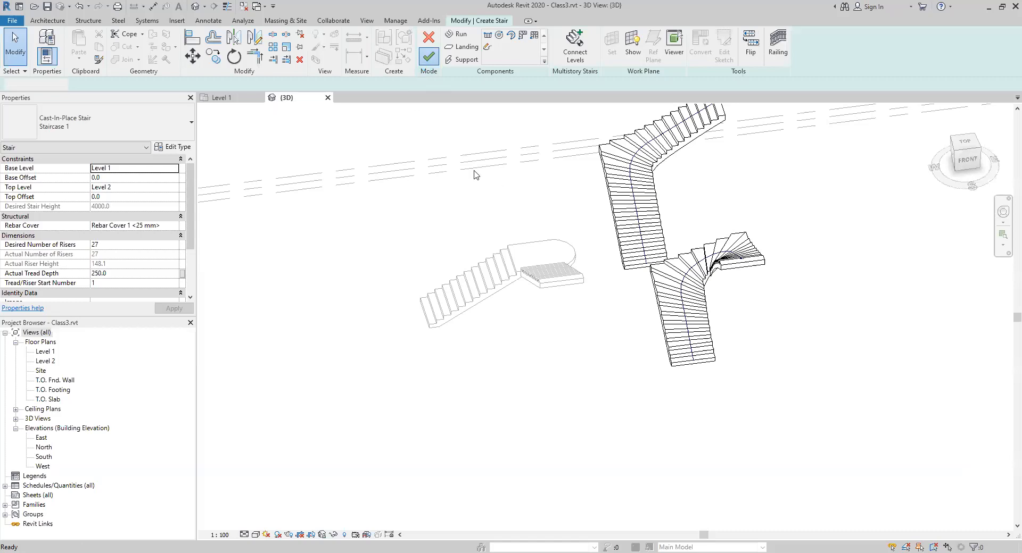
pyautogui.keyDown('shift'); pyautogui.moveTo(708, 327); pyautogui.dragTo(823, 281, button='middle'); pyautogui.keyUp('shift')
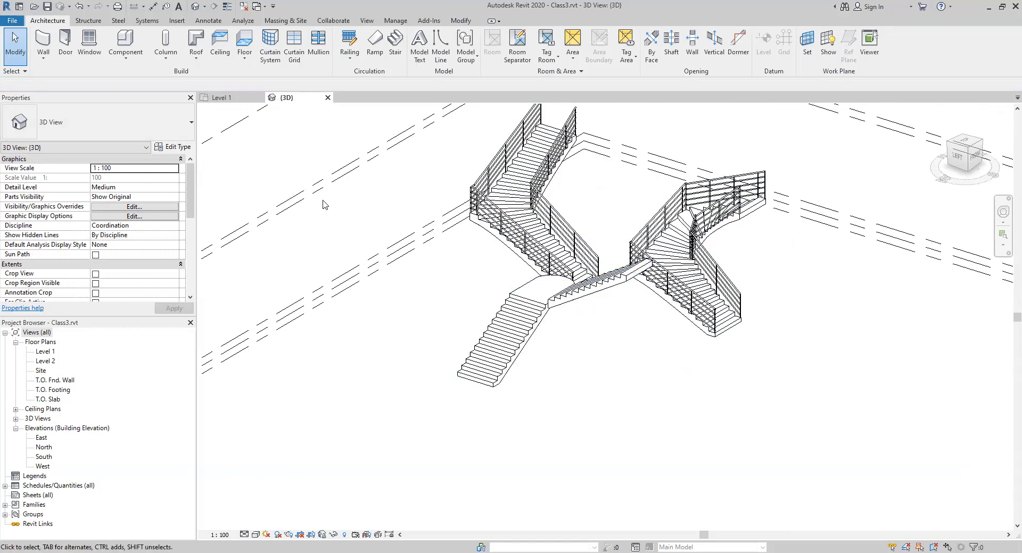
pyautogui.click(328, 98)
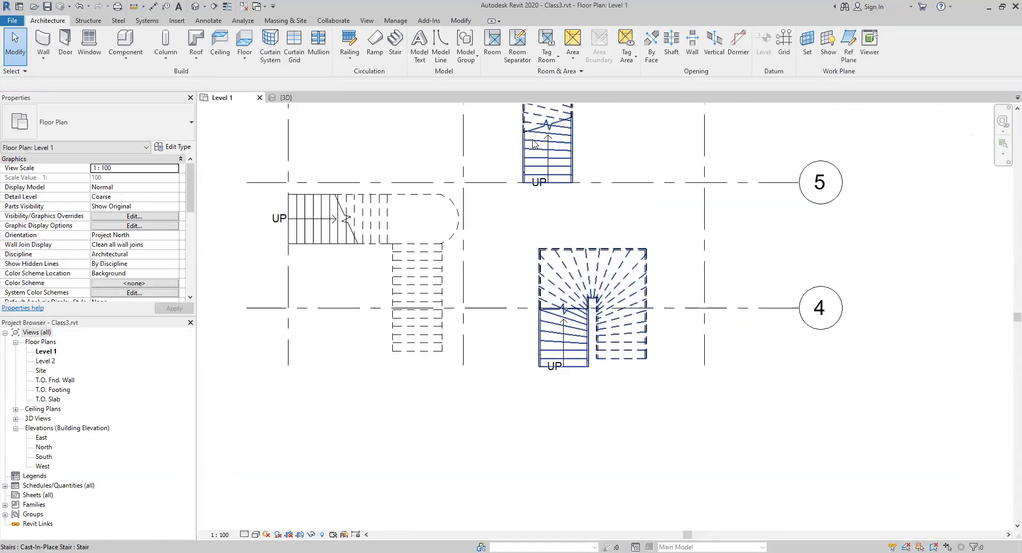
# Step: Create a stair with a center-ends spiral run of 27 risers, centered just beyond grid 3 near grid 5
pyautogui.click(393, 53)
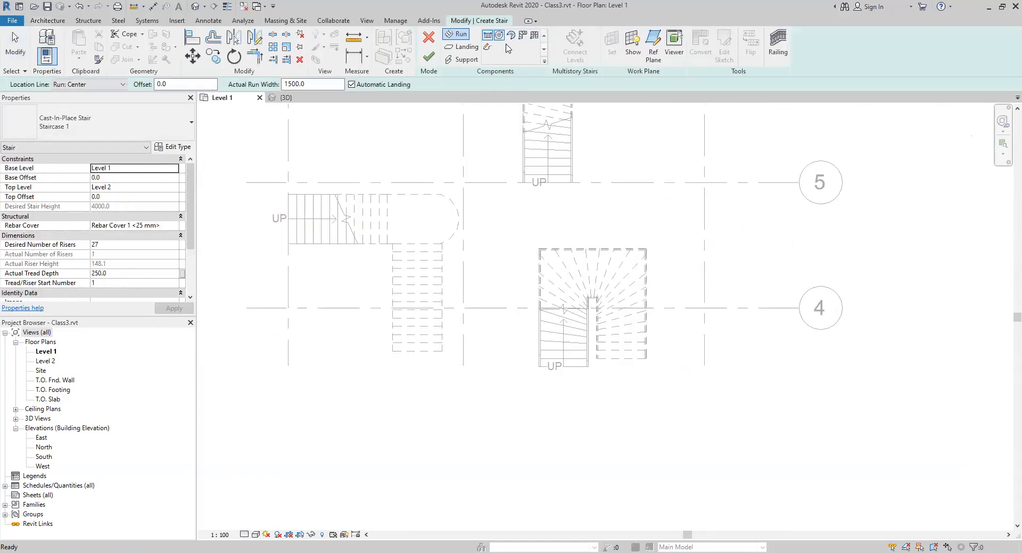
pyautogui.click(499, 35)
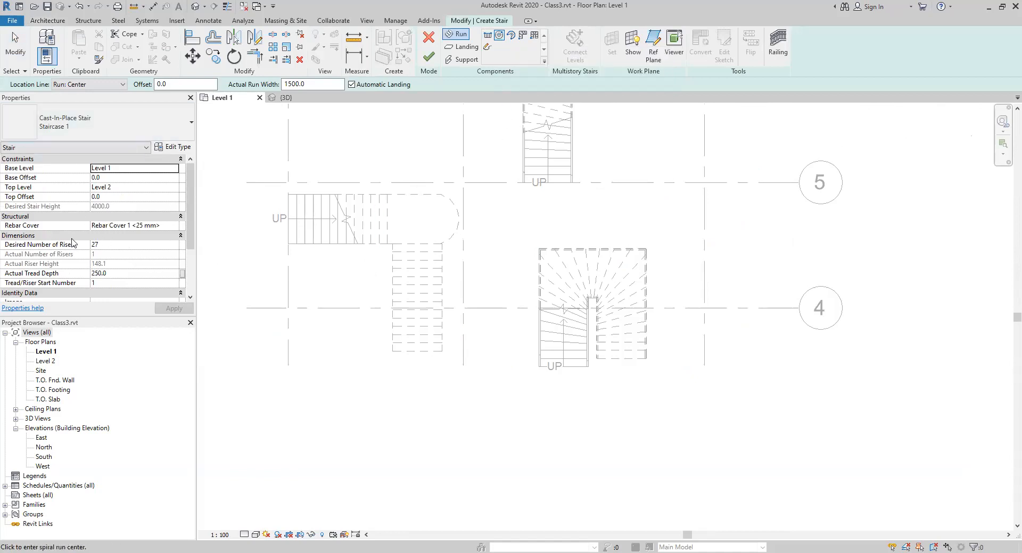
pyautogui.moveTo(666, 167); pyautogui.dragTo(589, 275, button='middle')
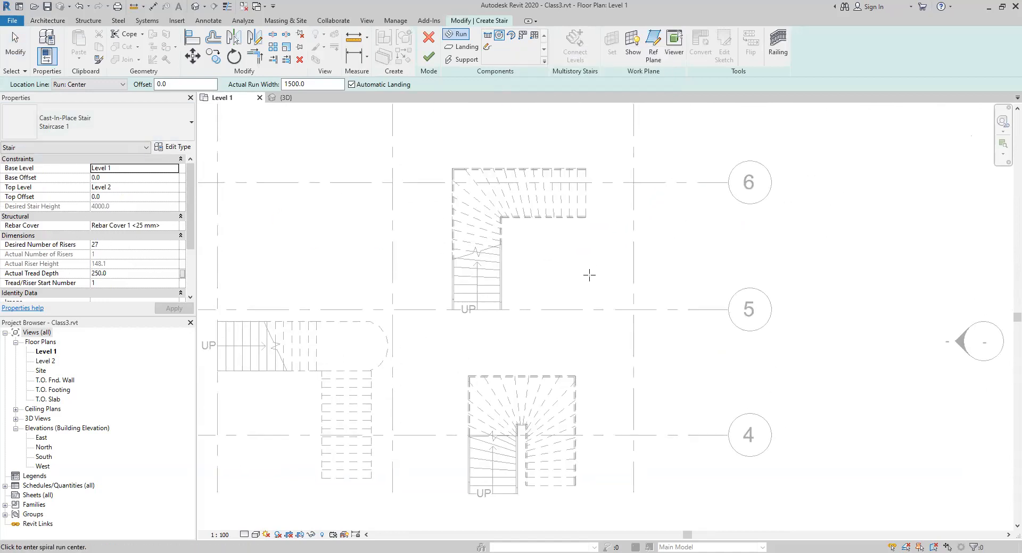
pyautogui.click(663, 289)
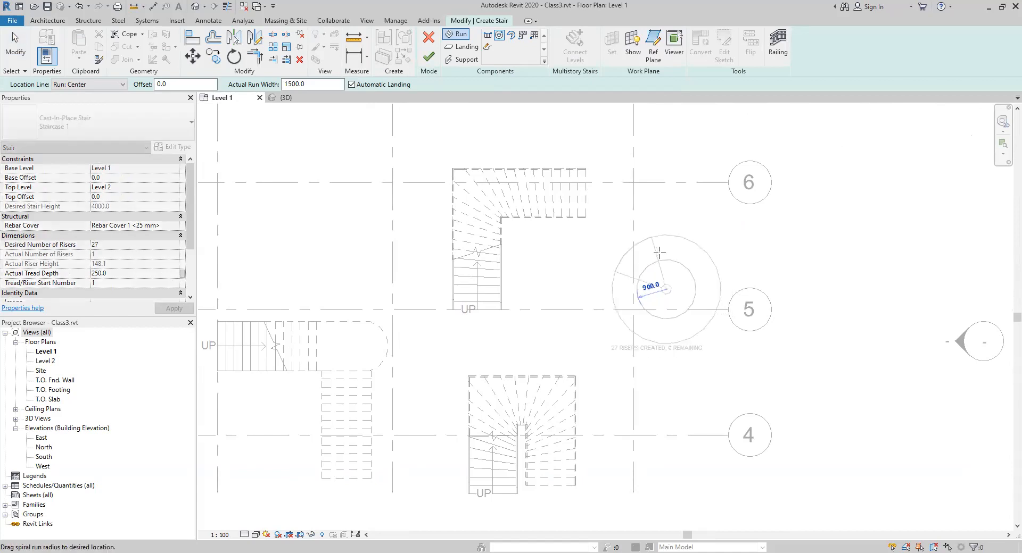
pyautogui.click(664, 216)
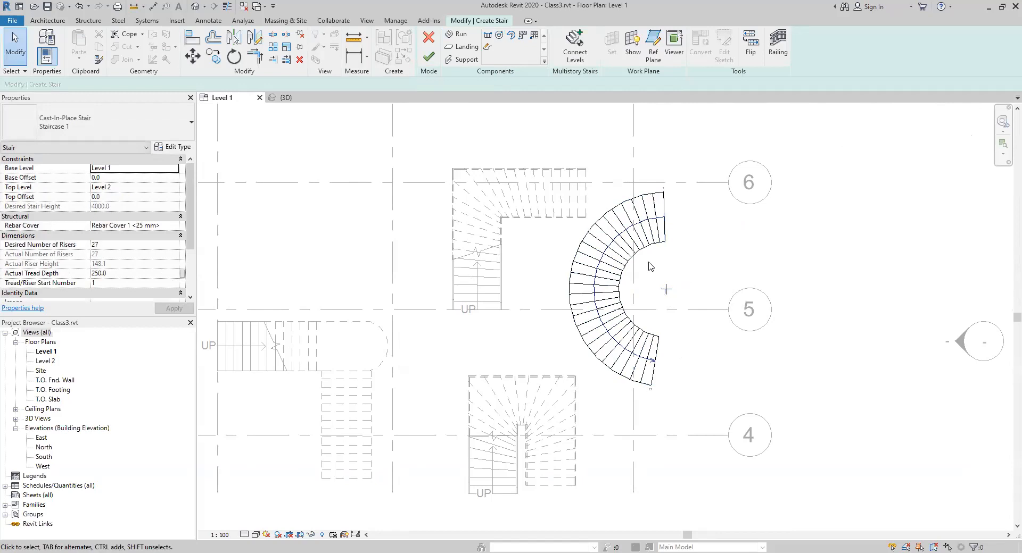
pyautogui.click(428, 56)
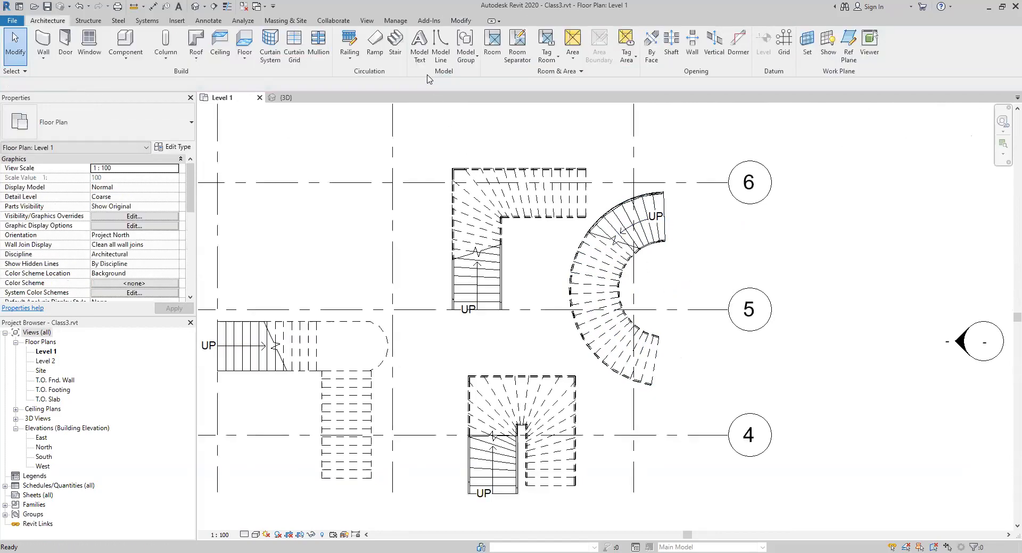
# Step: Delete the winder stair and the spiral stair in the 3D view
pyautogui.click(285, 97)
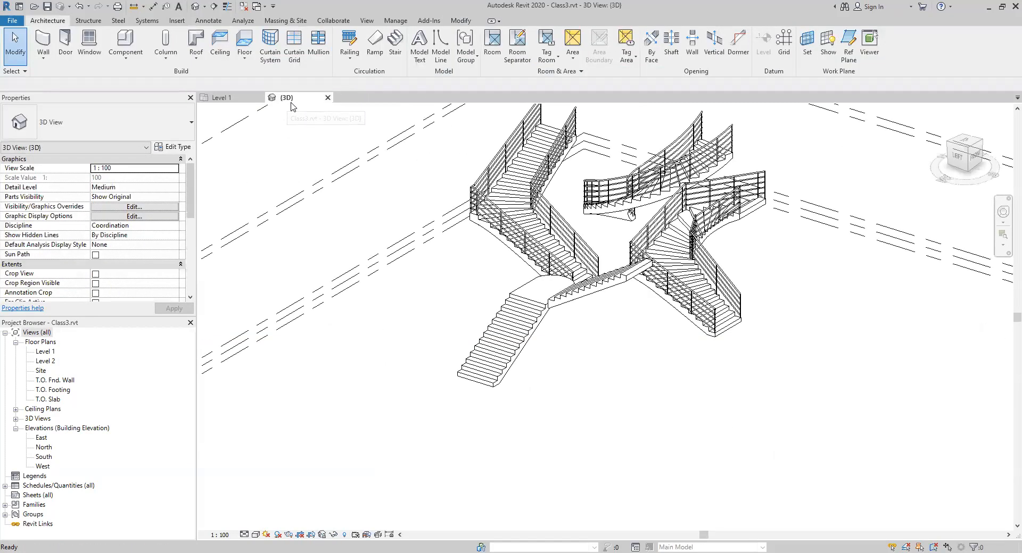
pyautogui.keyDown('shift'); pyautogui.moveTo(684, 380); pyautogui.dragTo(559, 361, button='middle'); pyautogui.keyUp('shift')
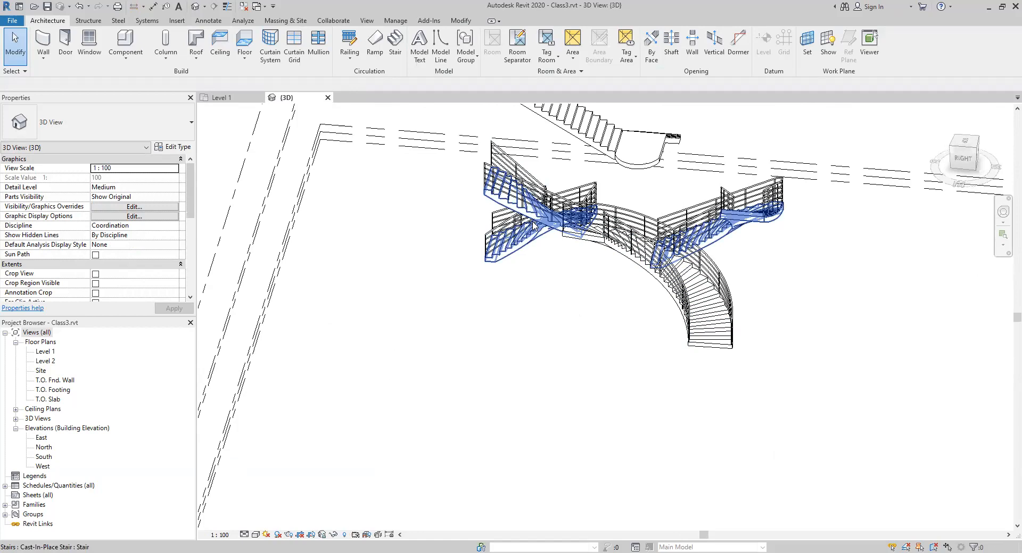
pyautogui.click(522, 203)
pyautogui.press('Delete')
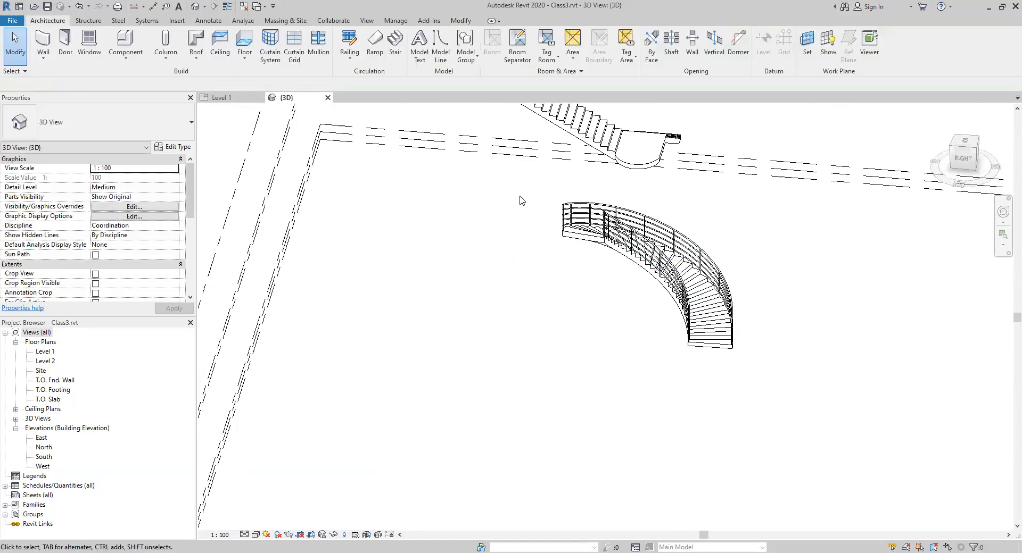
pyautogui.keyDown('shift'); pyautogui.moveTo(730, 419); pyautogui.dragTo(713, 405, button='middle'); pyautogui.keyUp('shift')
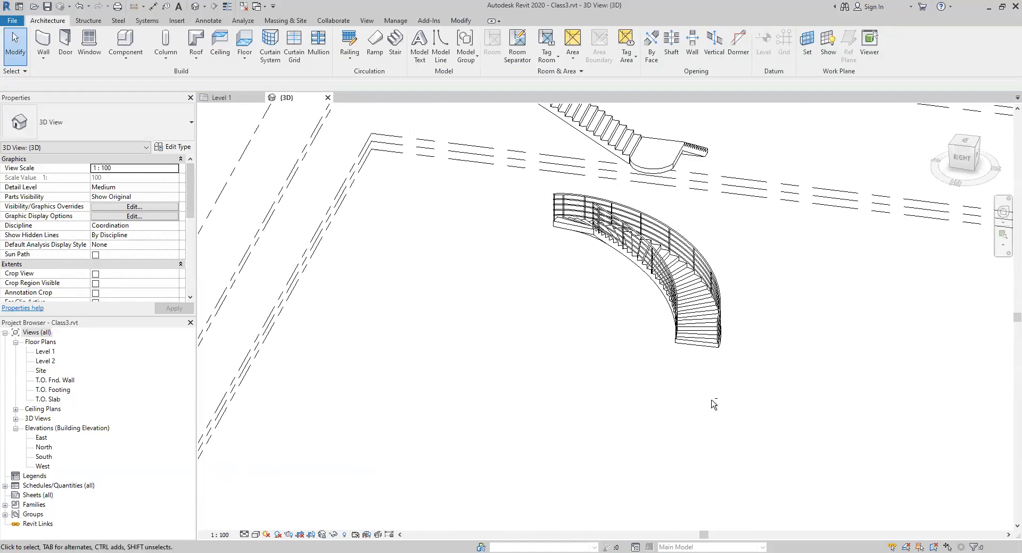
pyautogui.click(700, 343)
pyautogui.press('Delete')
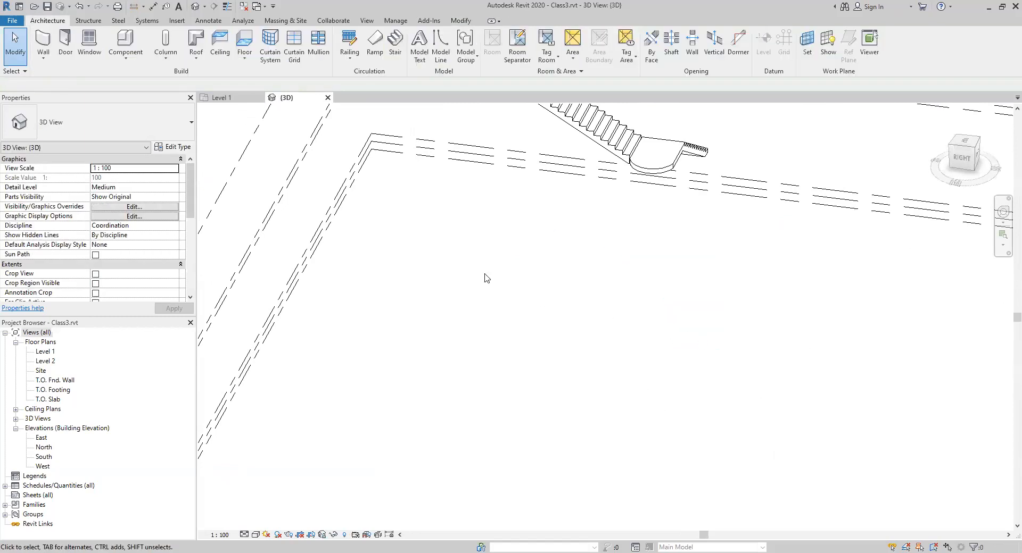
# Step: Return to the Level 1 floor plan and delete the L-shaped staircase with the curved landing
pyautogui.click(240, 98)
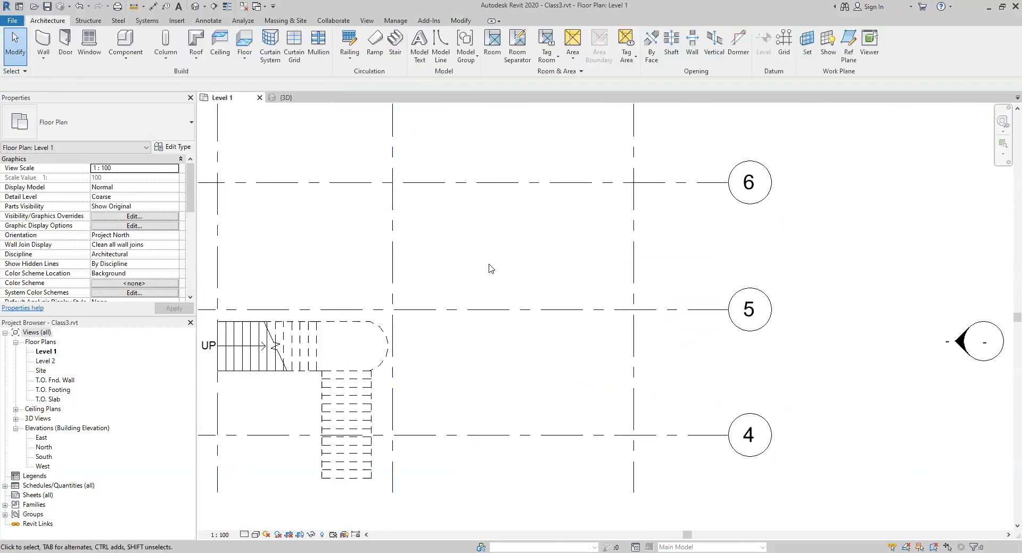
pyautogui.scroll(-2, 490, 269)
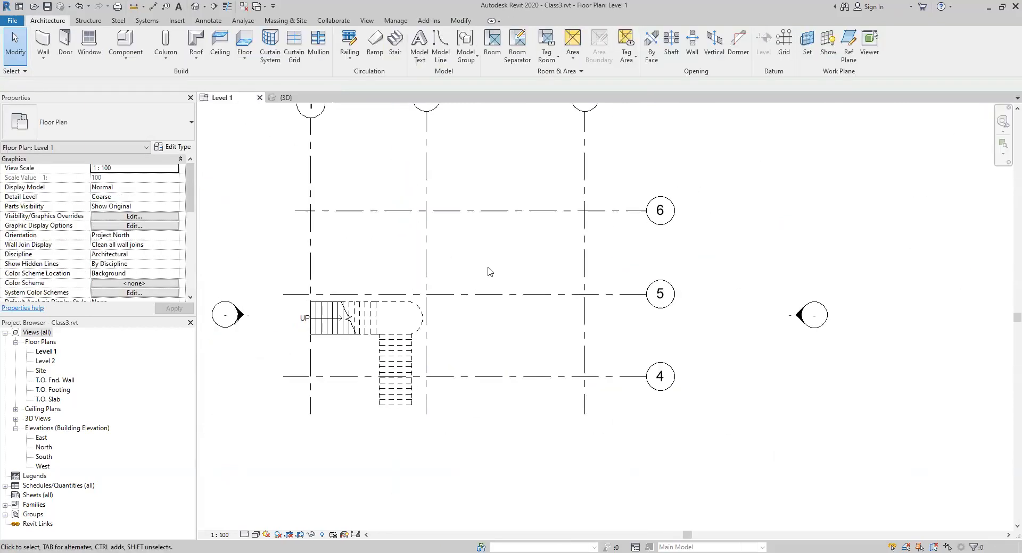
pyautogui.click(343, 322)
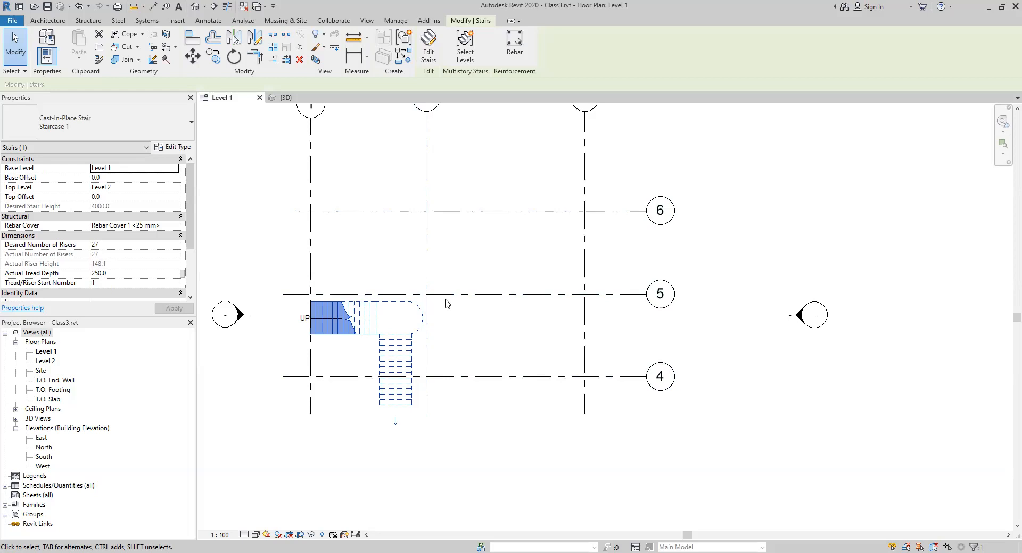
pyautogui.click(88, 22)
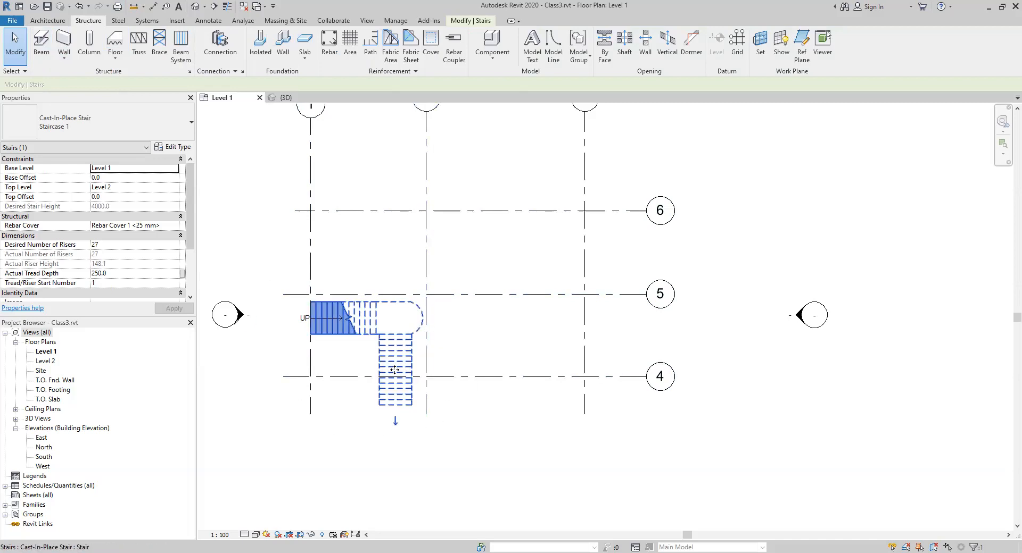
pyautogui.press('Delete')
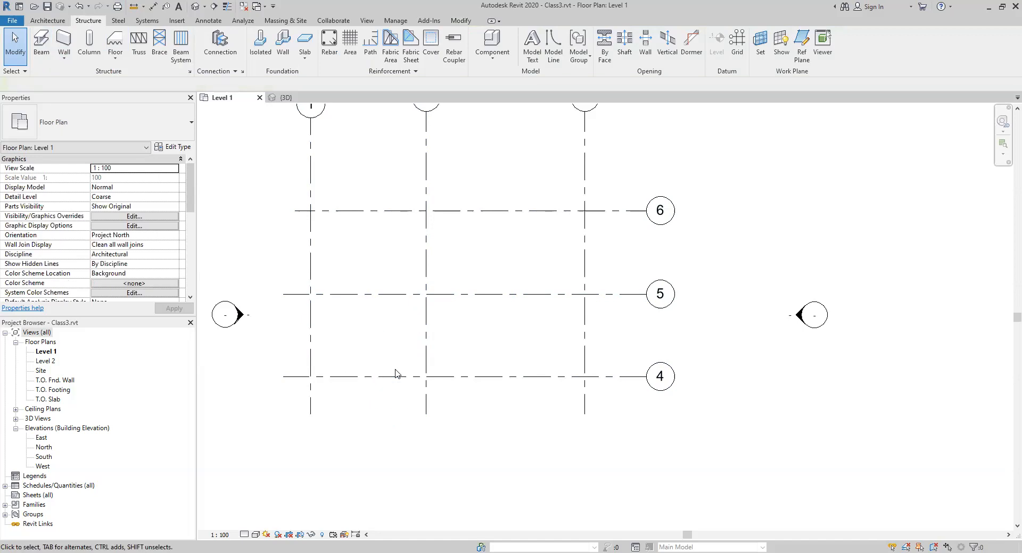
# Step: Create a rectangular Concrete-Commercial 362mm floor on Level 1 between grids 1 and 2 and grids 5 and 6
pyautogui.moveTo(424, 285); pyautogui.dragTo(404, 313, button='middle')
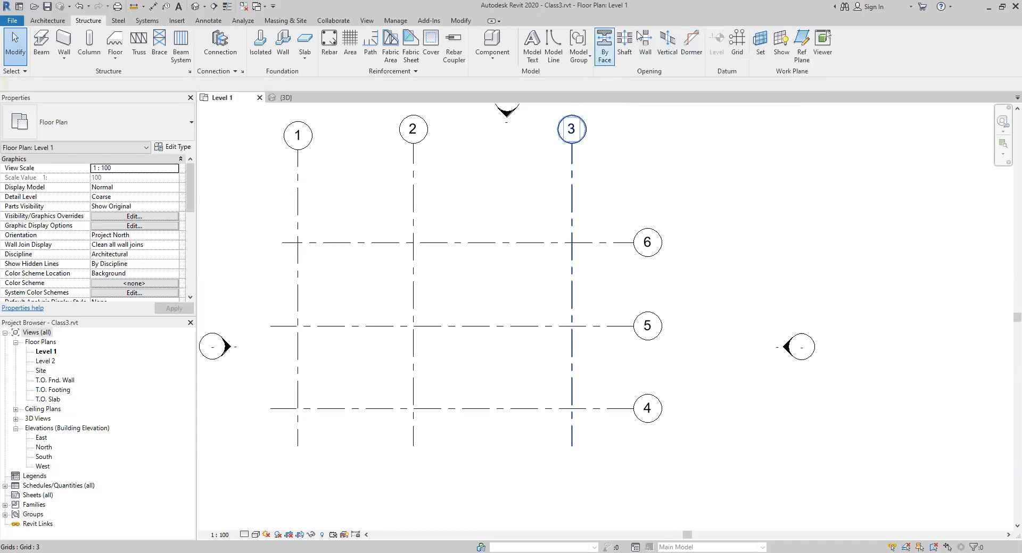
pyautogui.click(616, 213)
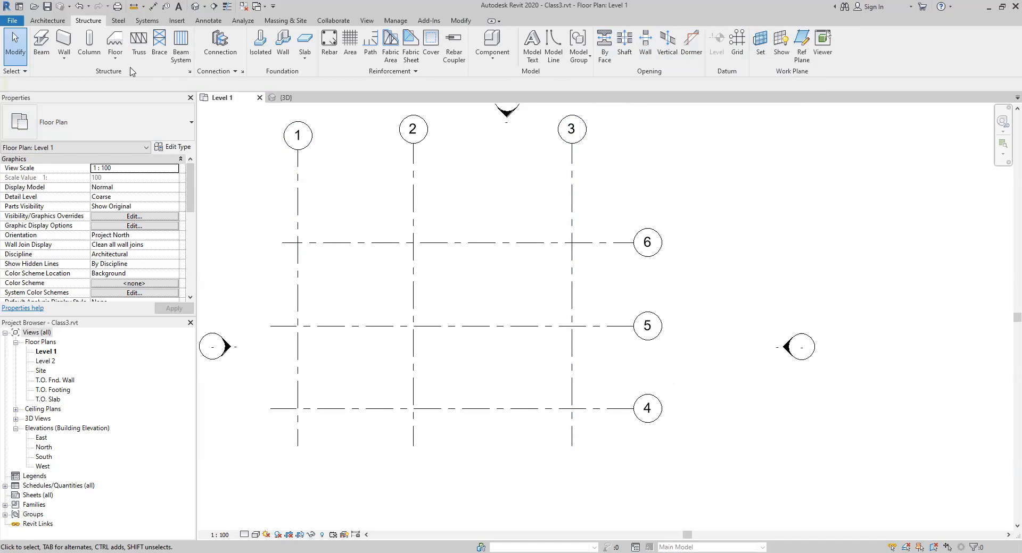
pyautogui.click(115, 43)
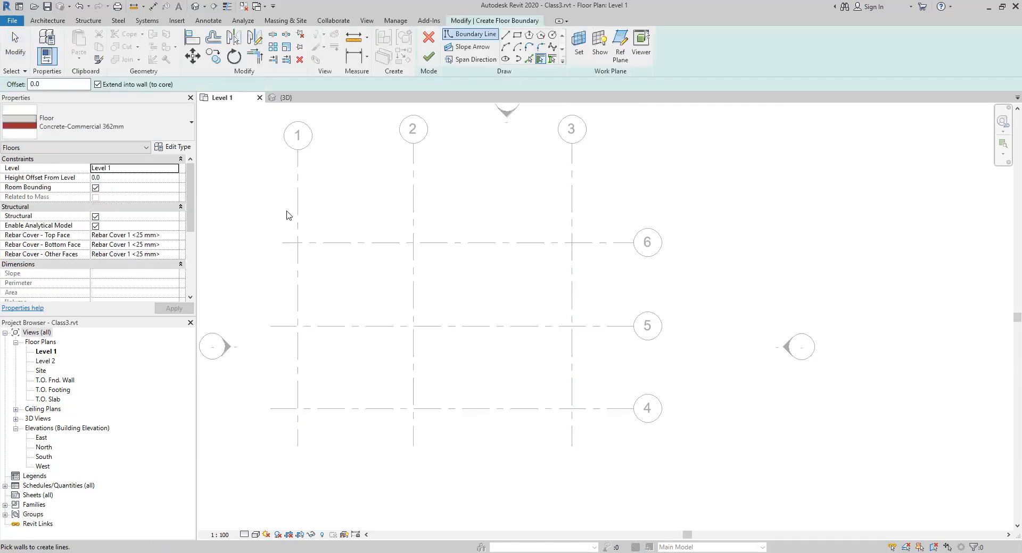
pyautogui.click(517, 35)
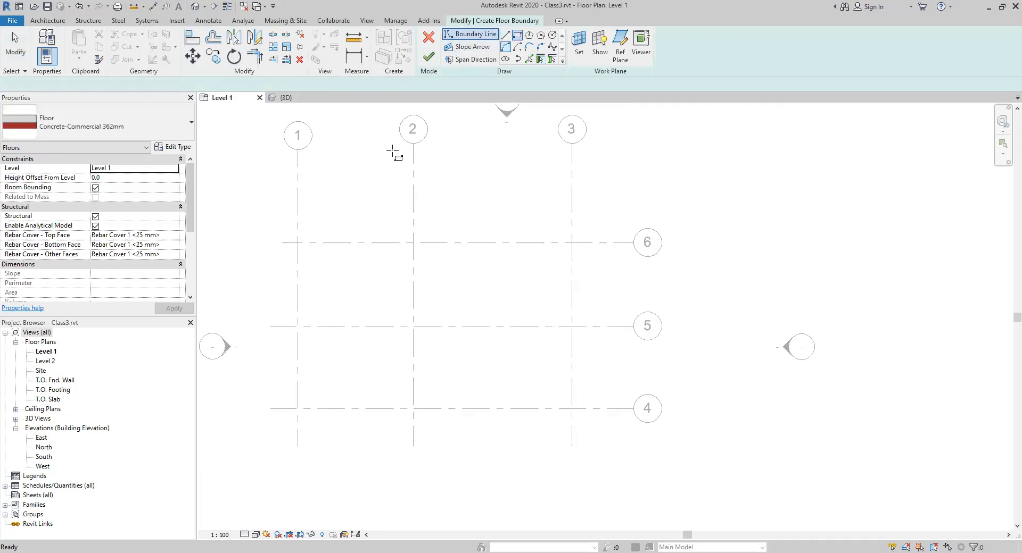
pyautogui.click(297, 243)
pyautogui.click(413, 327)
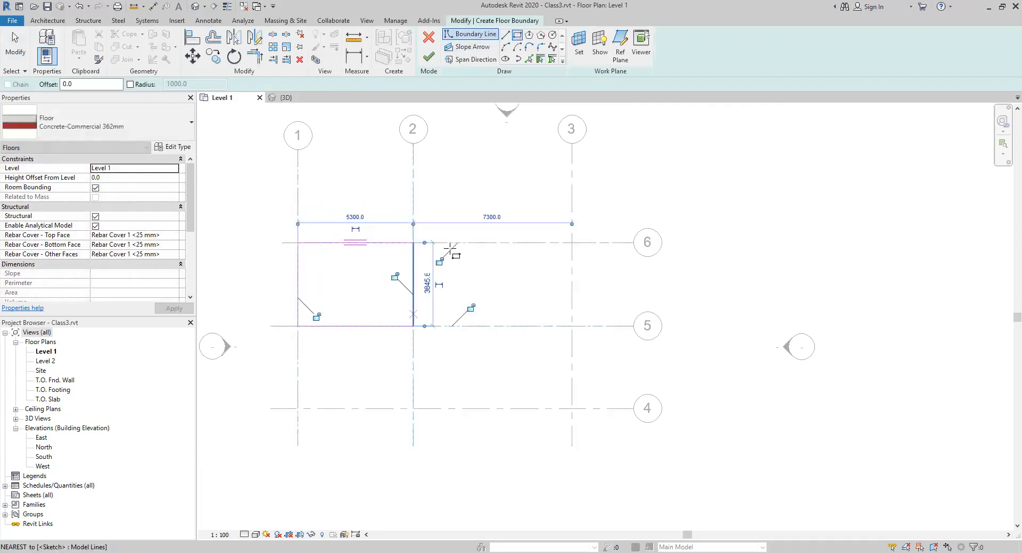
pyautogui.click(429, 57)
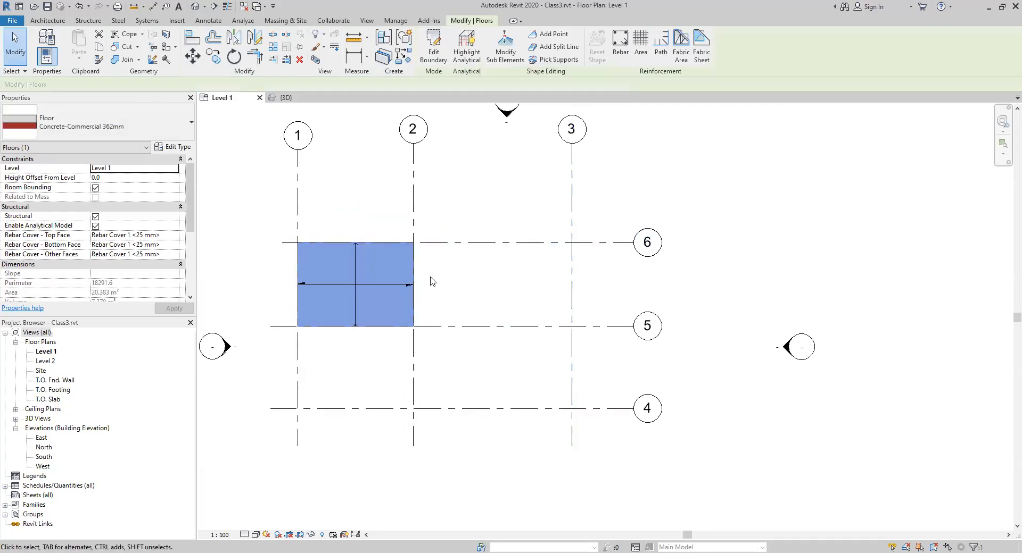
pyautogui.click(355, 270)
pyautogui.press('Delete')
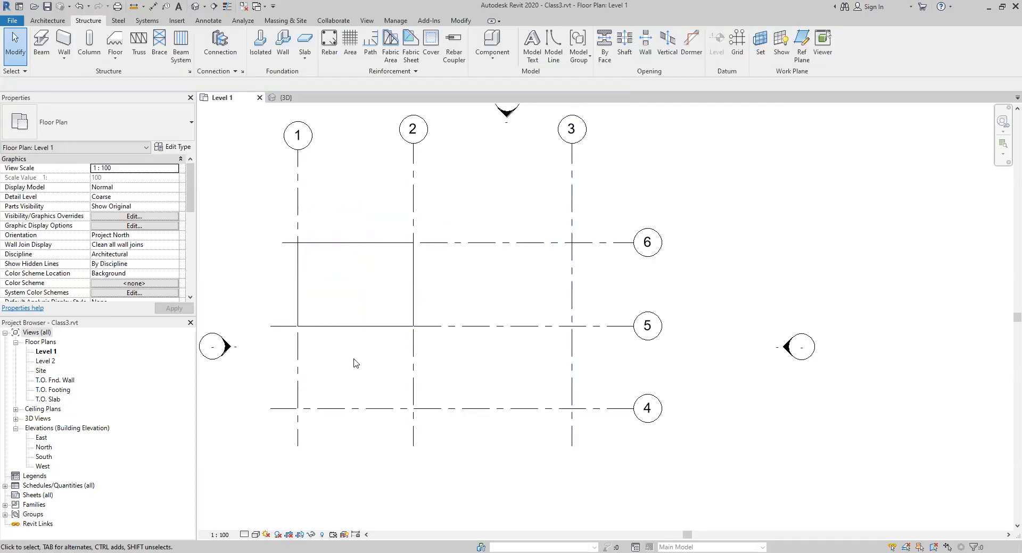
pyautogui.moveTo(355, 364); pyautogui.dragTo(367, 370, button='middle')
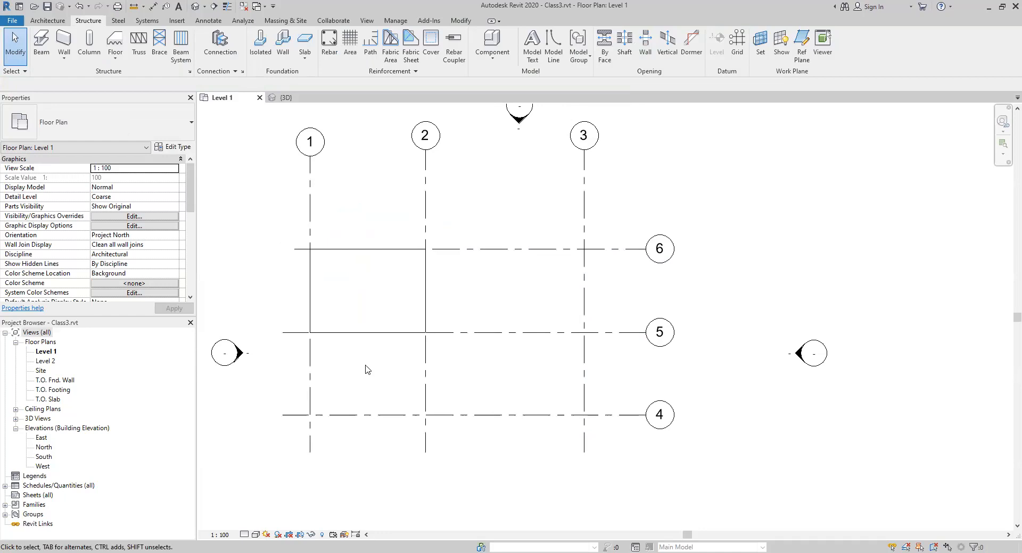
# Step: Edit the floor's boundary and sketch a 900 by 900 mm rectangular opening inside it, about 1366 mm below grid 6
pyautogui.click(348, 335)
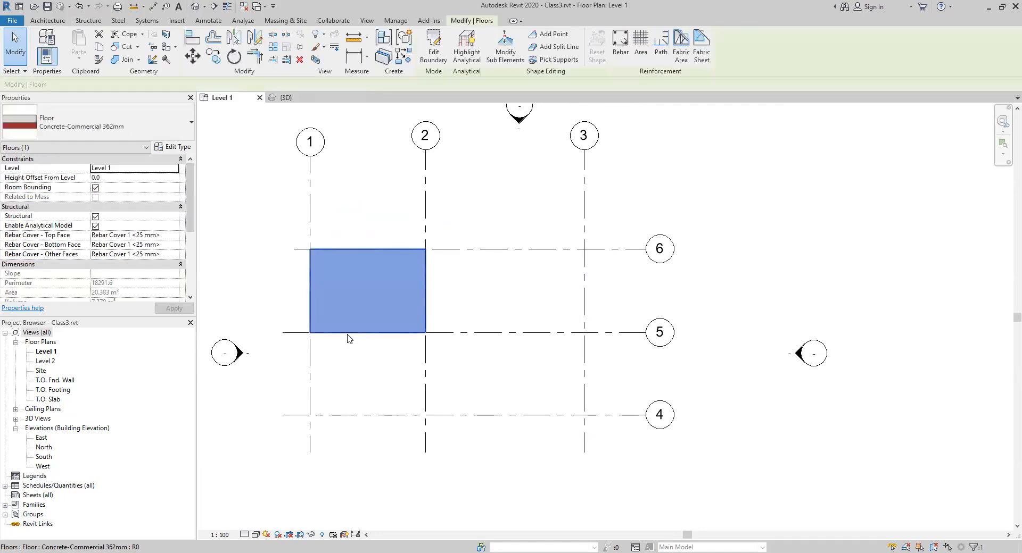
pyautogui.click(433, 46)
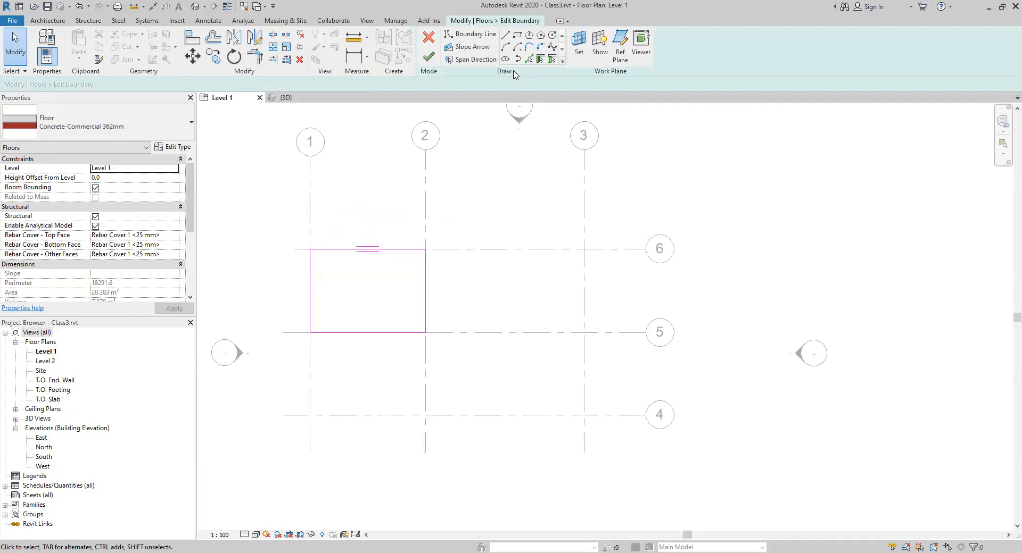
pyautogui.click(518, 36)
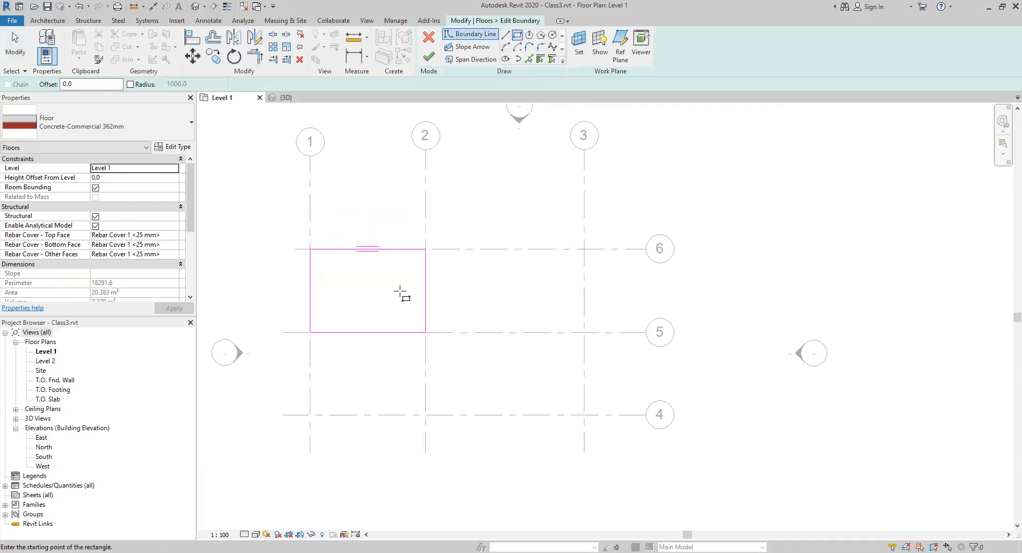
pyautogui.click(338, 279)
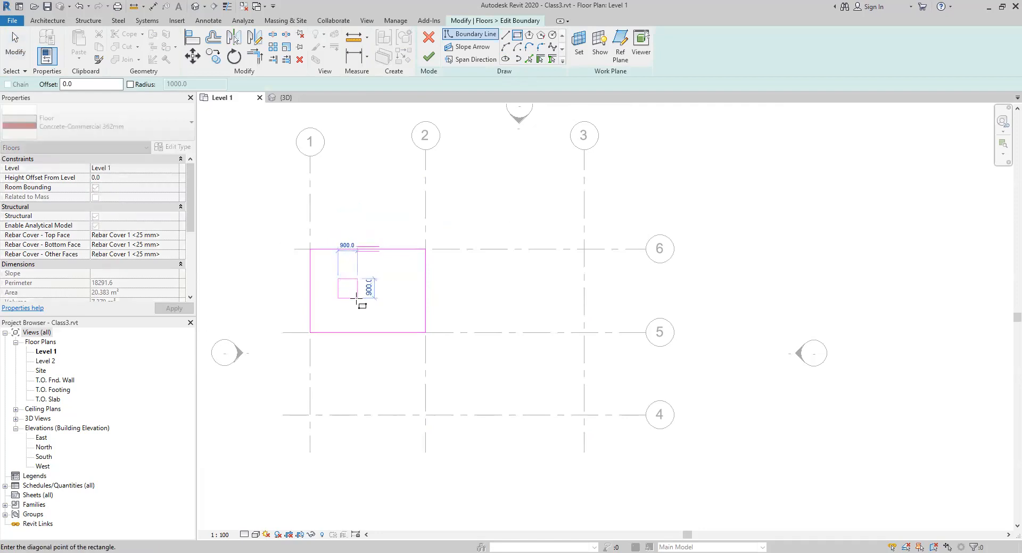
pyautogui.click(358, 298)
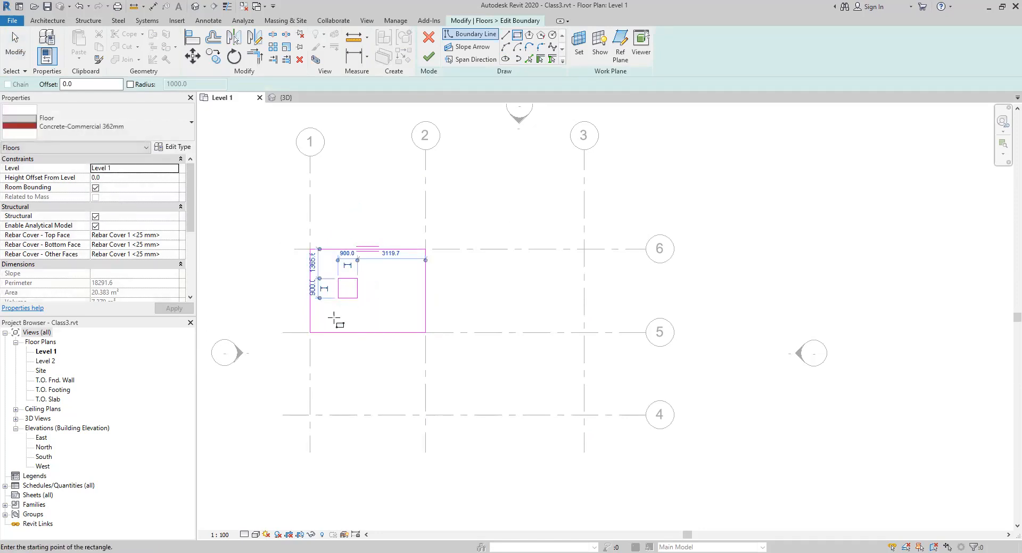
pyautogui.scroll(2, 334, 318)
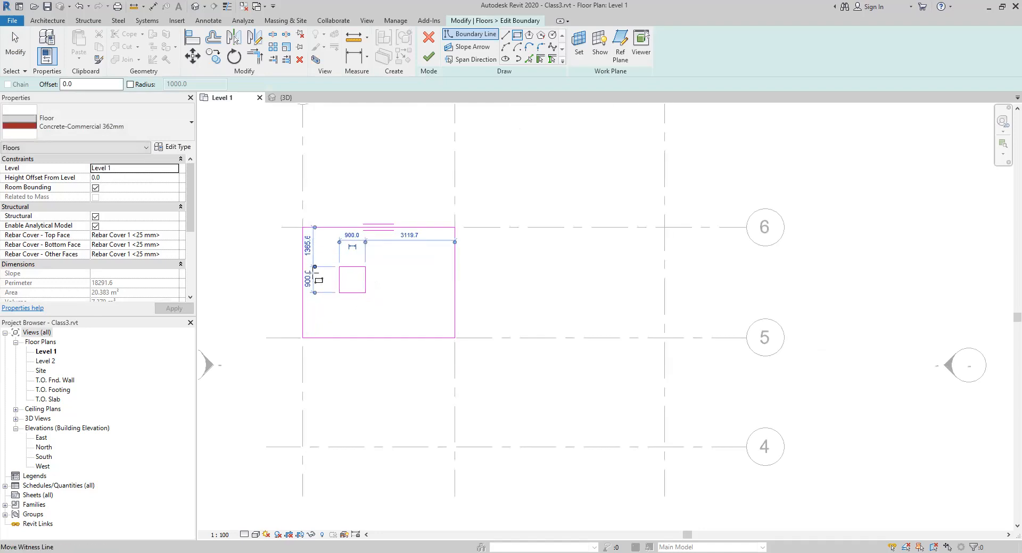
pyautogui.press('Escape')
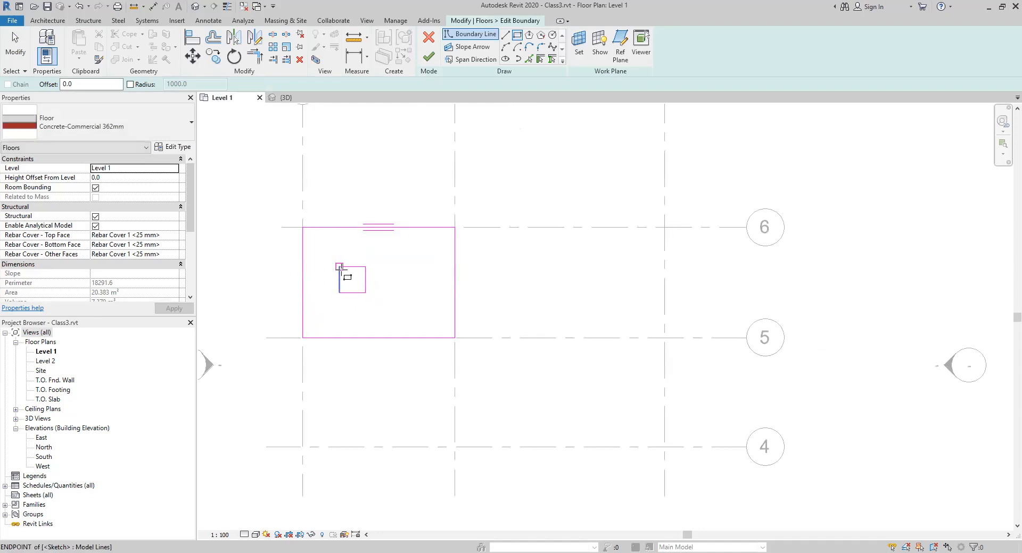
pyautogui.press('Escape')
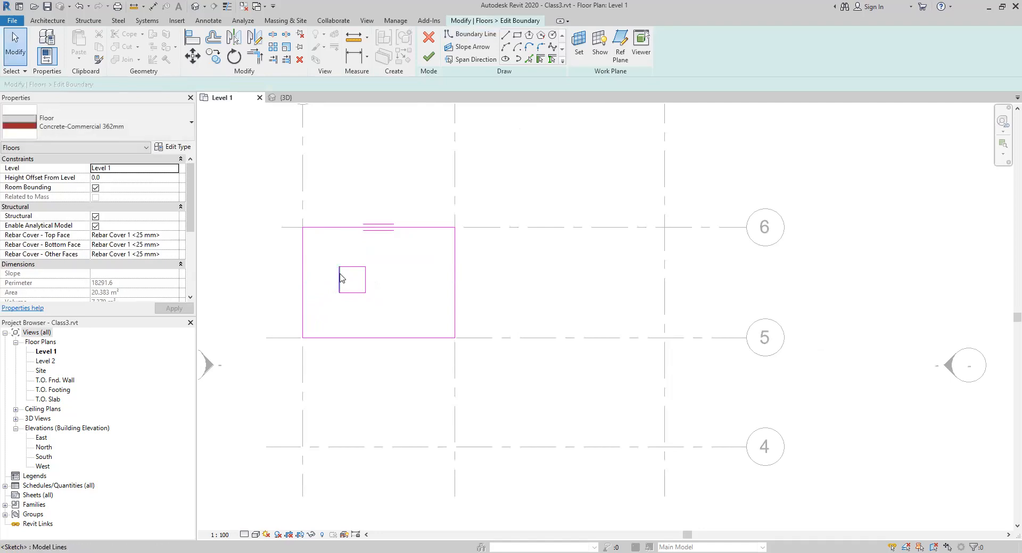
# Step: Set the opening's width to 1200 mm by moving its edge nearest grid 2
pyautogui.click(339, 280)
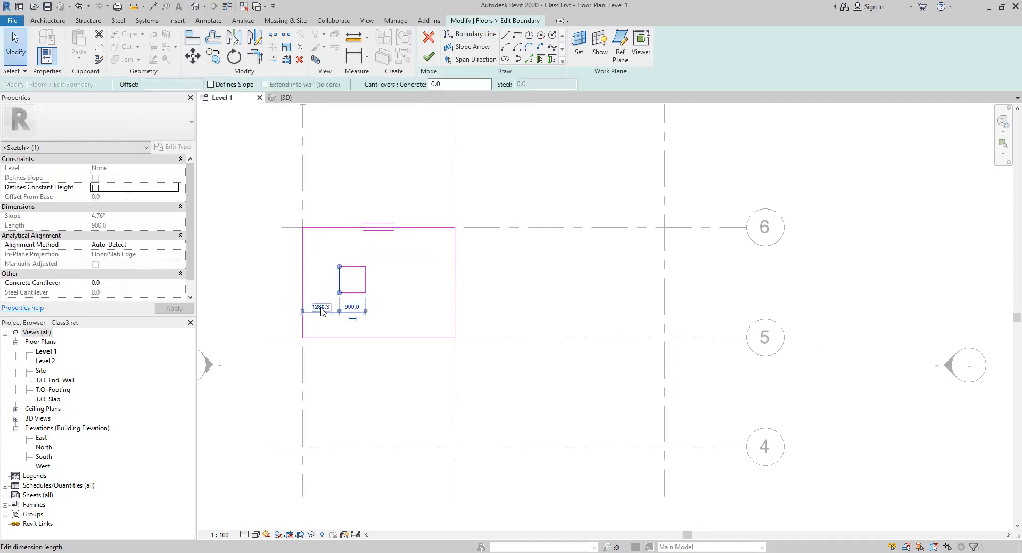
pyautogui.click(365, 280)
pyautogui.click(354, 243)
pyautogui.write('1200')
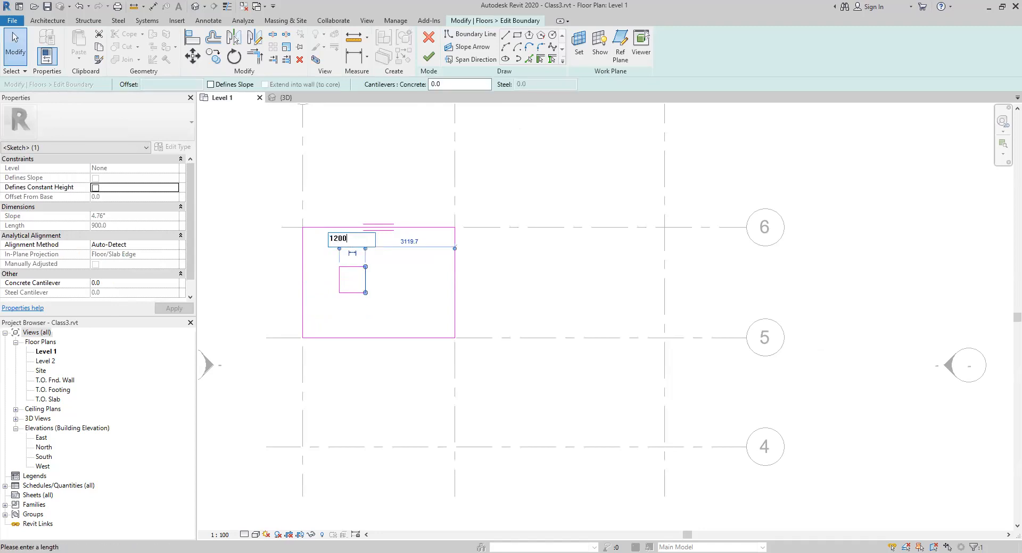
pyautogui.press('Return')
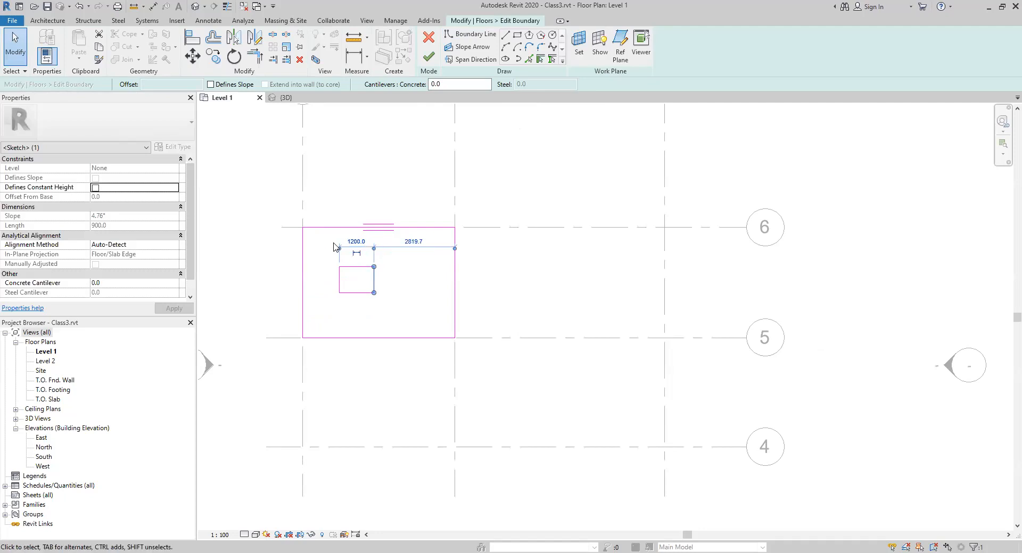
# Step: Set the distance between the opening and the floor edge on grid 2 to 3000 mm, and check the opening's other edges
pyautogui.click(414, 246)
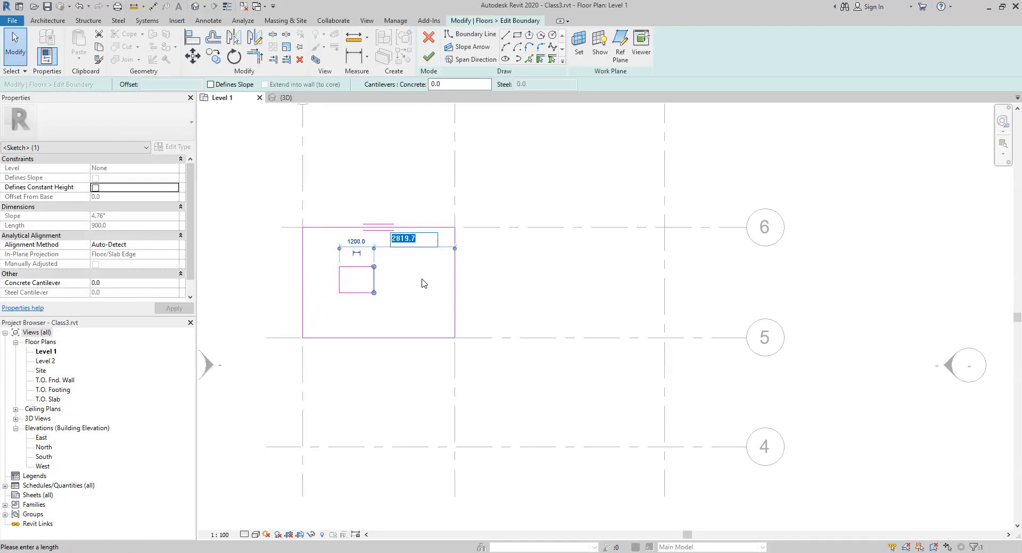
pyautogui.write('3000')
pyautogui.press('Return')
pyautogui.click(375, 307)
pyautogui.click(359, 292)
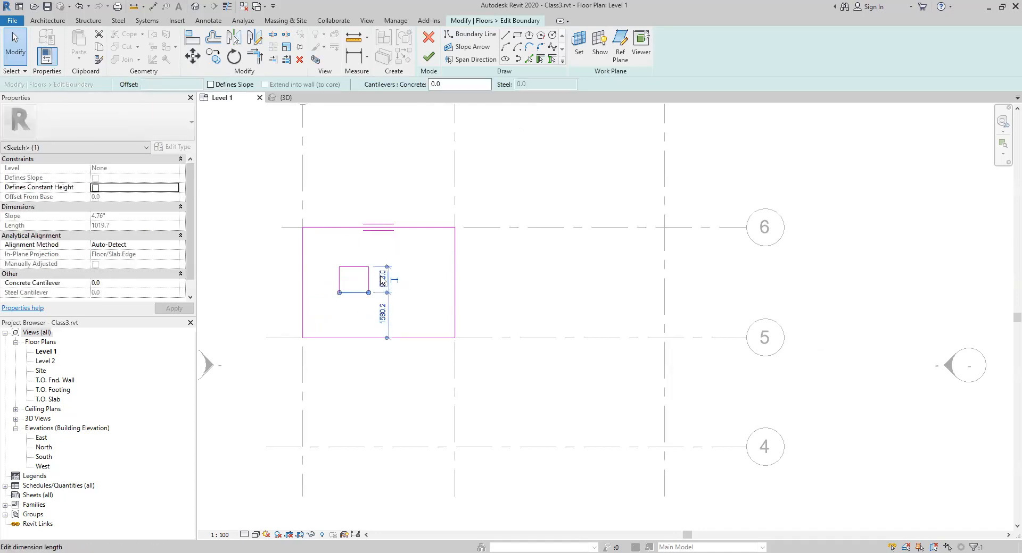
pyautogui.click(340, 279)
pyautogui.click(353, 267)
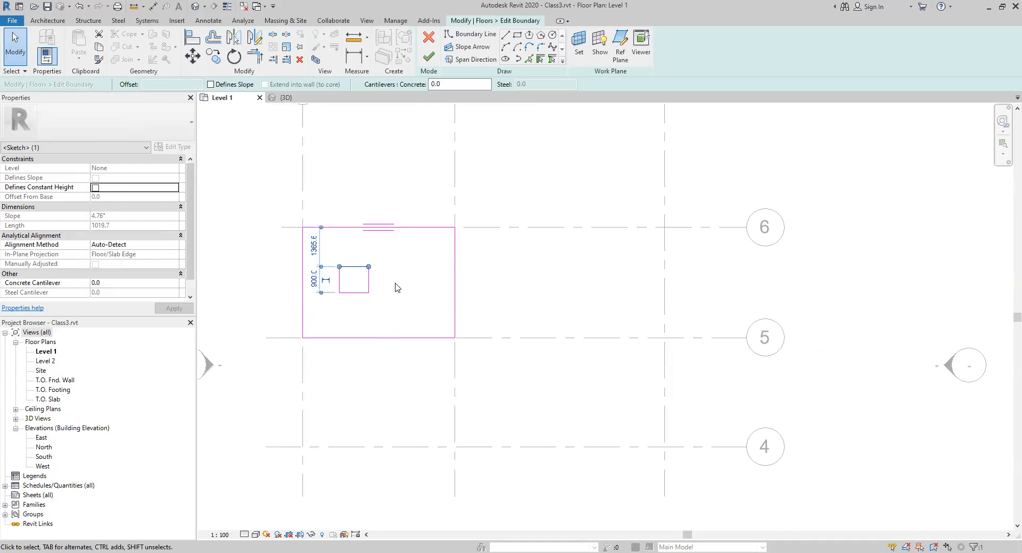
pyautogui.click(396, 287)
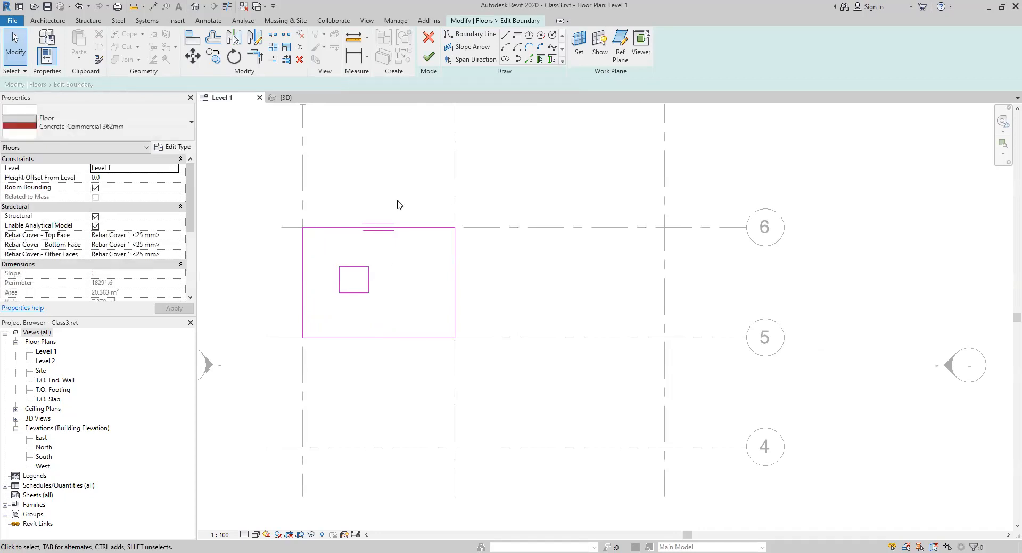
# Step: Finish the boundary edit and examine the floor with its opening in the 3D view
pyautogui.click(429, 58)
pyautogui.click(282, 97)
pyautogui.moveTo(529, 280); pyautogui.dragTo(413, 307, button='middle')
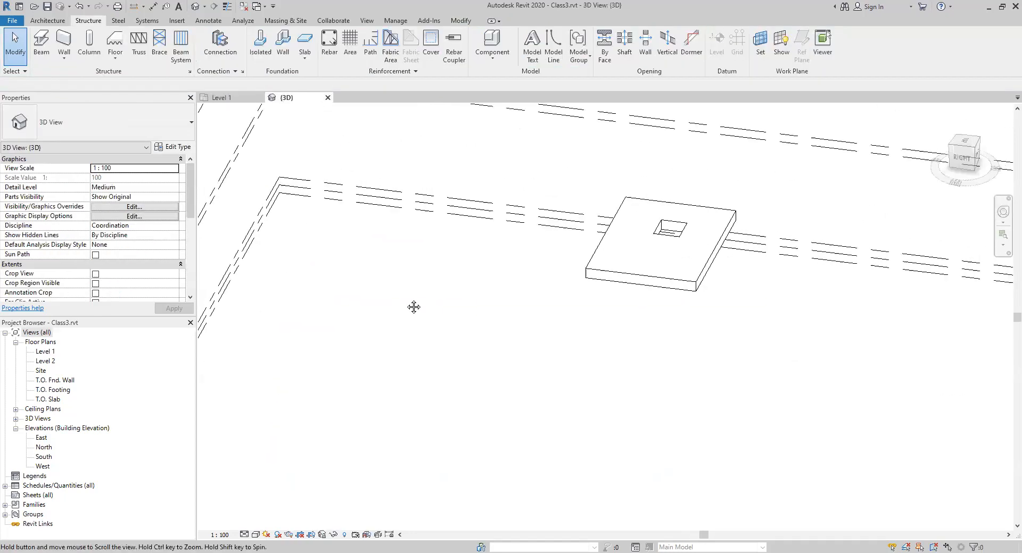
pyautogui.keyDown('shift'); pyautogui.moveTo(729, 360); pyautogui.dragTo(729, 296, button='middle'); pyautogui.keyUp('shift')
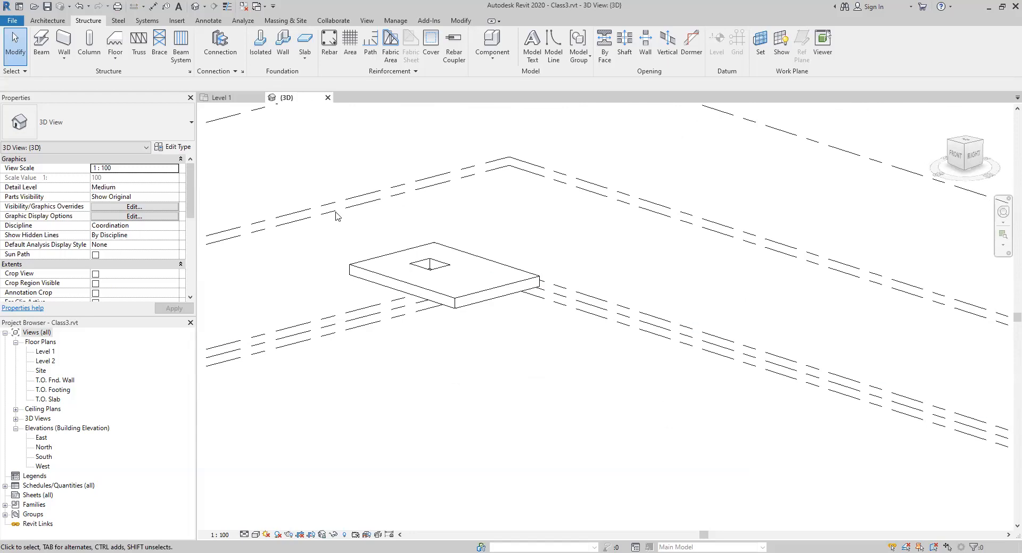
# Step: Back in the Level 1 floor plan, reopen the floor's boundary and move the opening's edge nearest grid 2 for a 1200 mm width
pyautogui.click(225, 99)
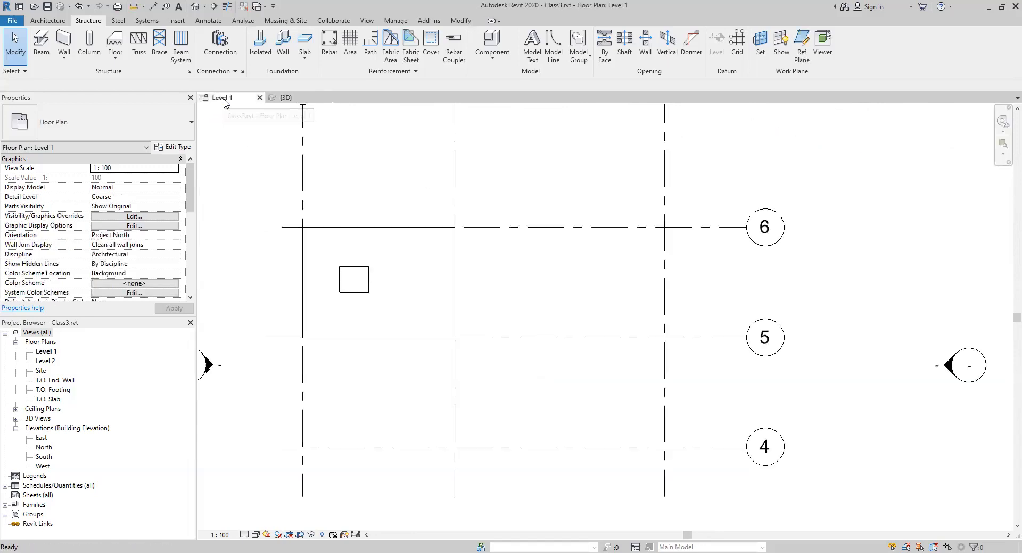
pyautogui.click(371, 280)
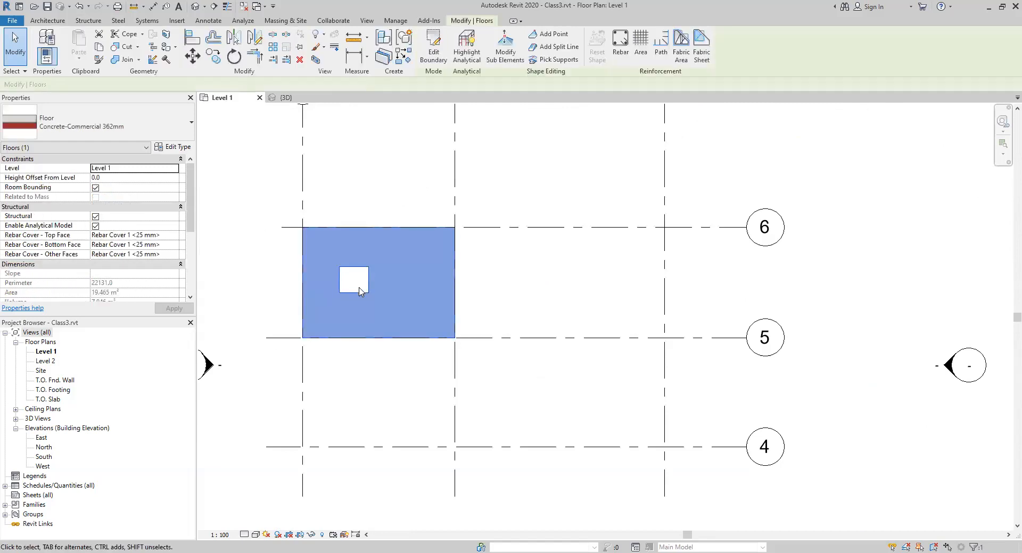
pyautogui.click(365, 389)
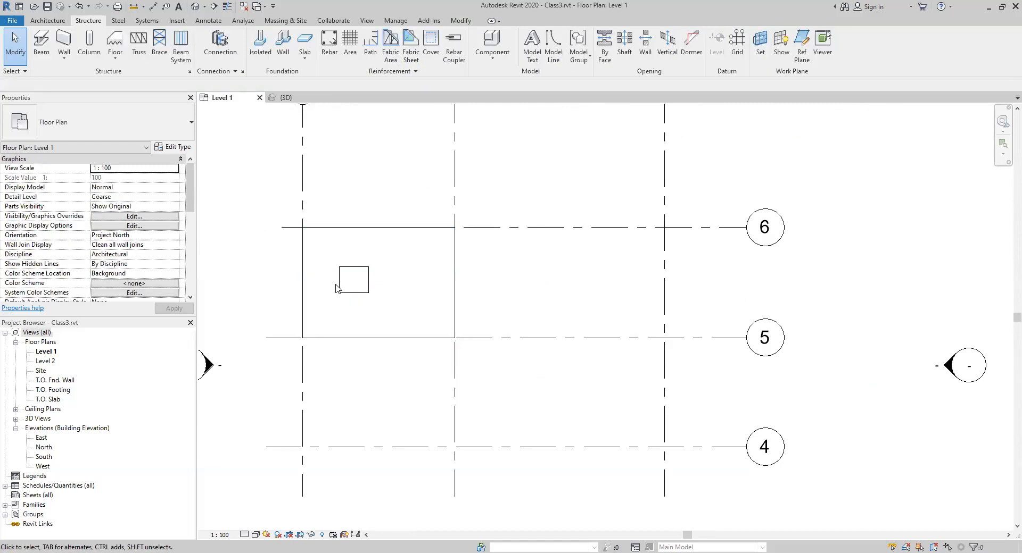
pyautogui.click(337, 288)
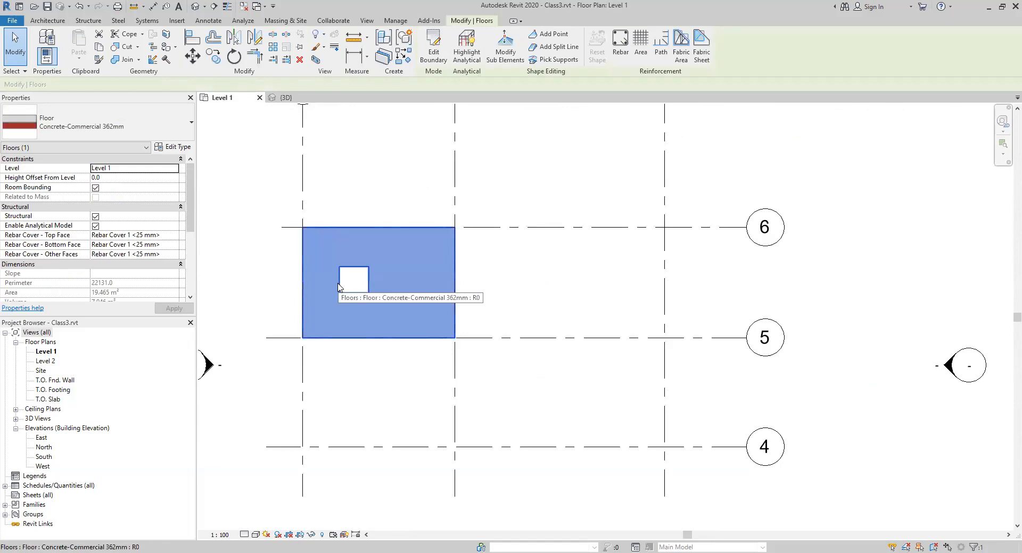
pyautogui.click(367, 169)
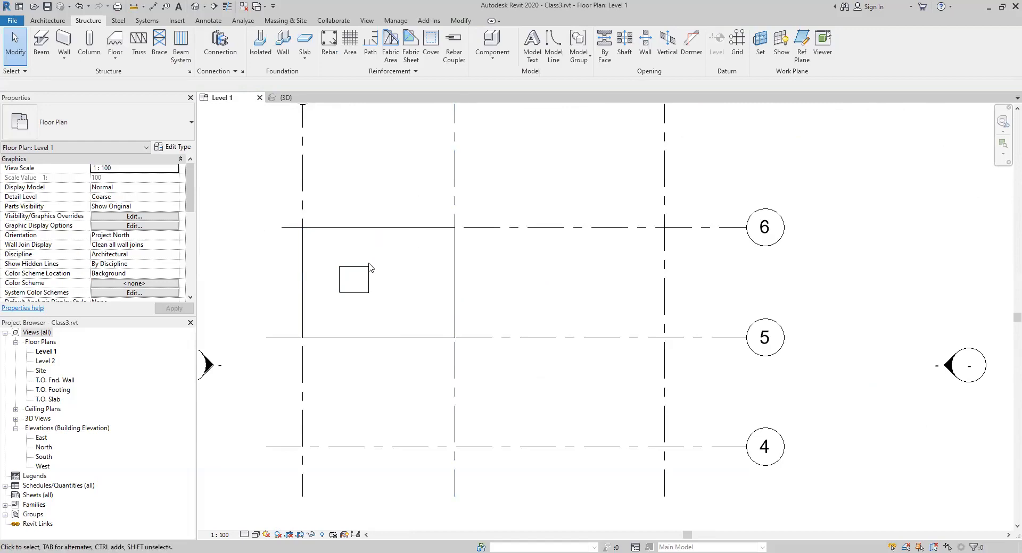
pyautogui.click(396, 228)
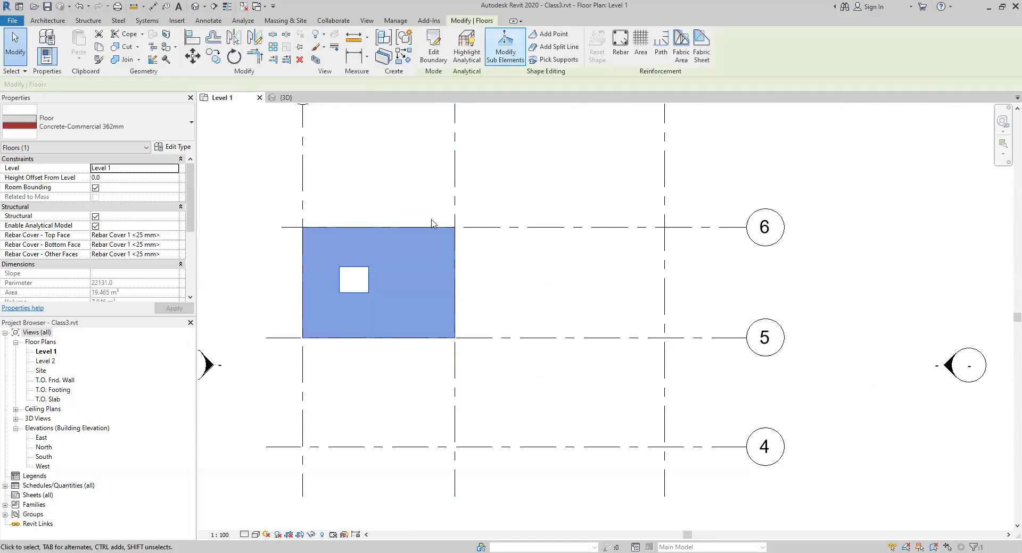
pyautogui.doubleClick(371, 282)
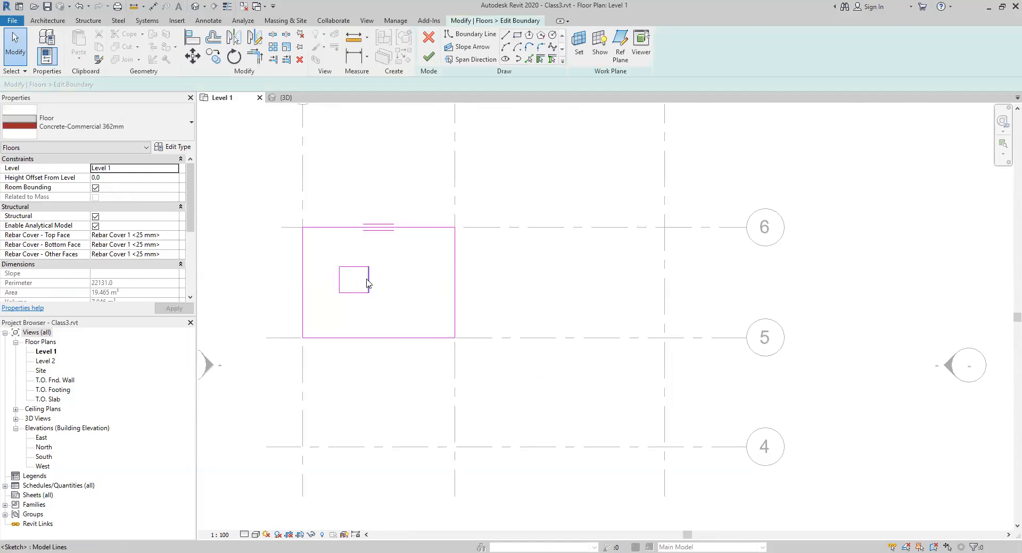
pyautogui.click(368, 283)
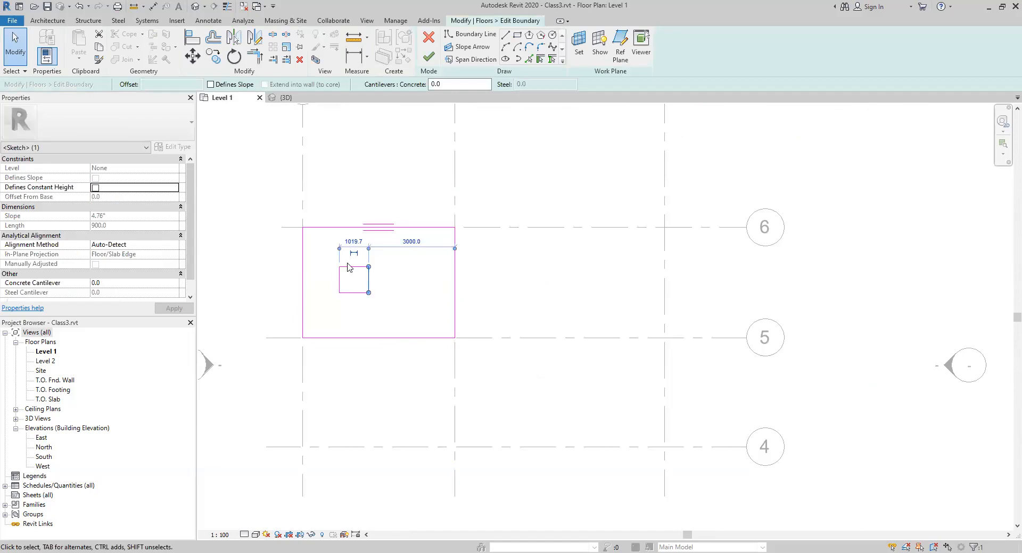
pyautogui.click(353, 242)
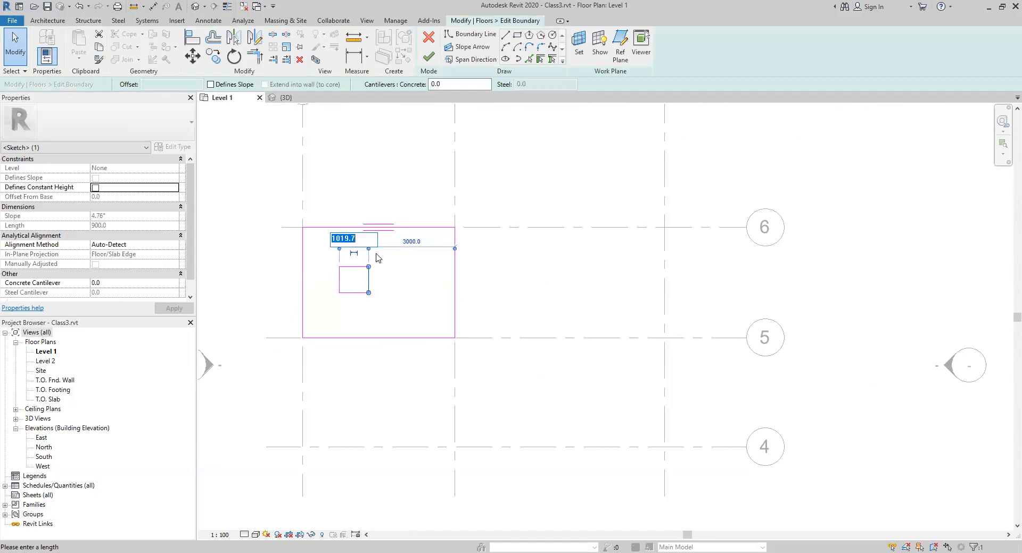
pyautogui.write('1200')
pyautogui.press('Return')
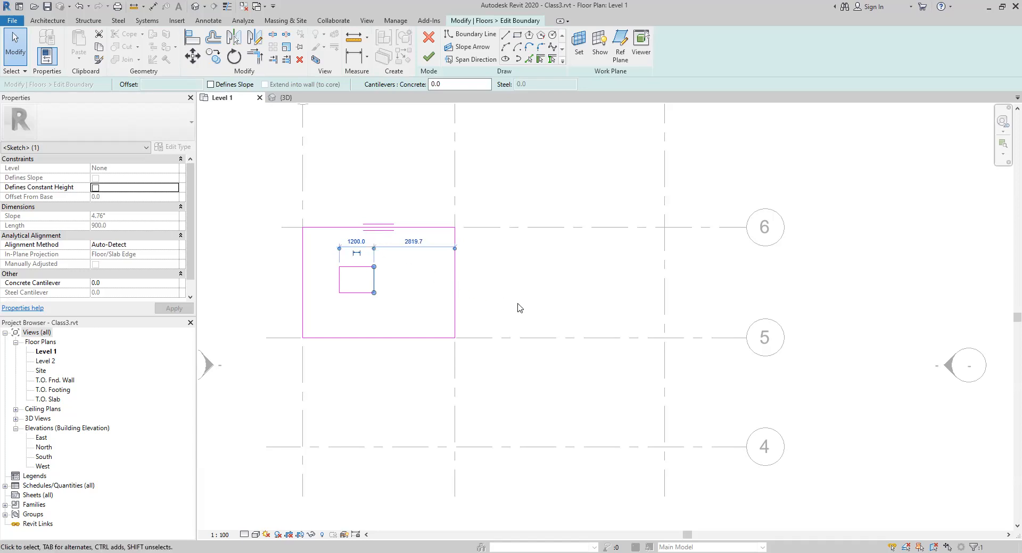
# Step: Delete the opening's straight edge nearest grid 2 from the floor's boundary sketch
pyautogui.click(391, 382)
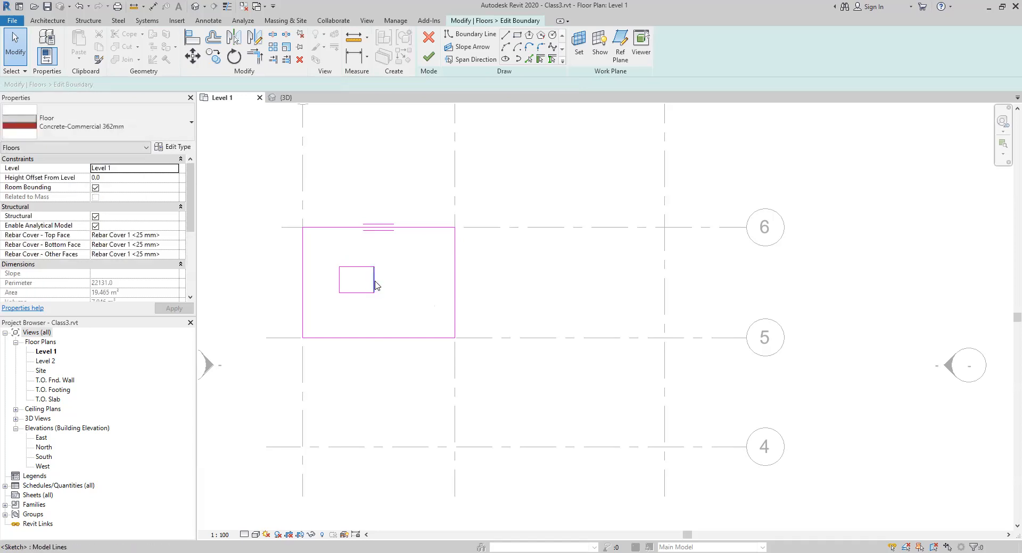
pyautogui.click(374, 282)
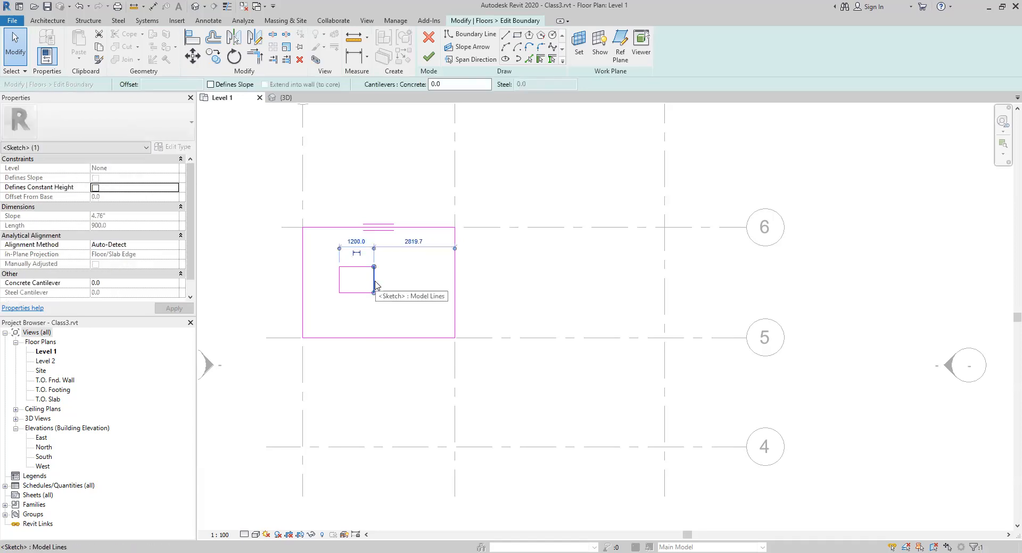
pyautogui.press('Delete')
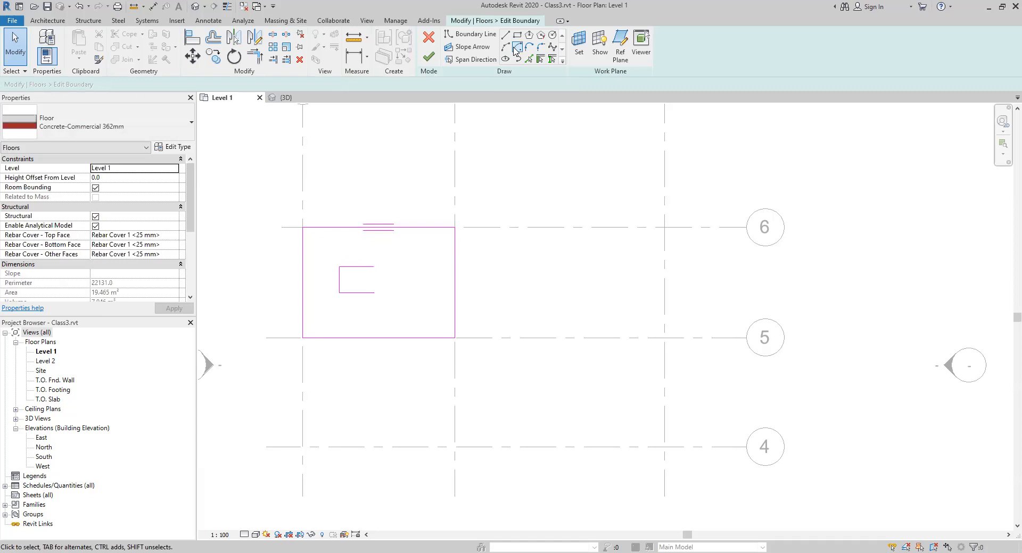
# Step: Close the opening's open side with an outward semicircular arc of 450 mm radius and finish the boundary edit
pyautogui.click(513, 46)
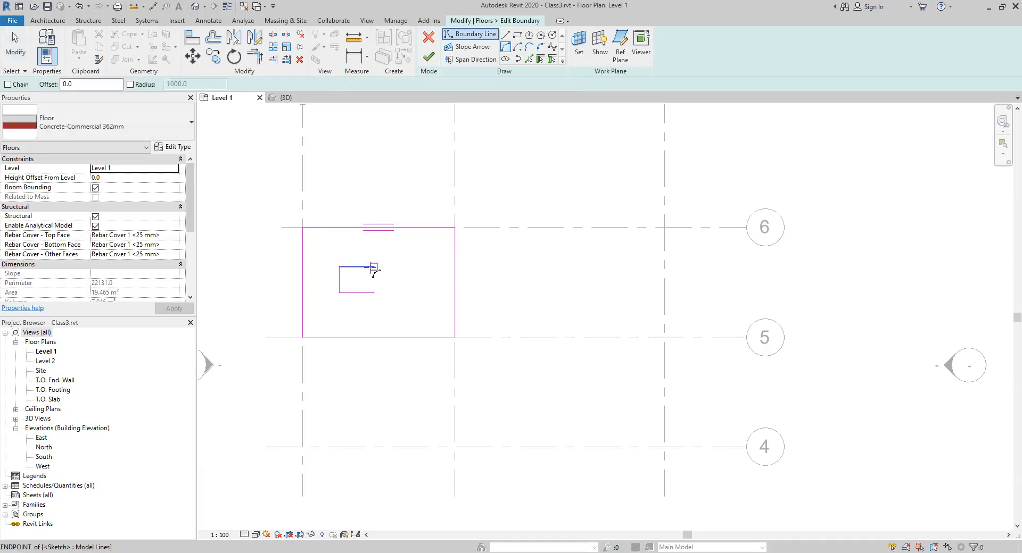
pyautogui.click(373, 267)
pyautogui.click(374, 292)
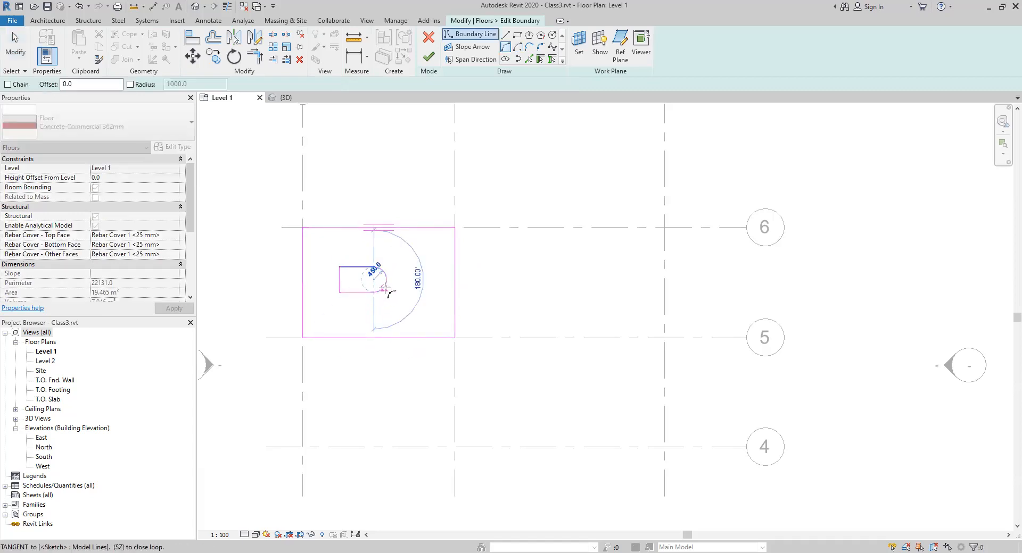
pyautogui.scroll(2, 385, 288)
pyautogui.scroll(2, 394, 271)
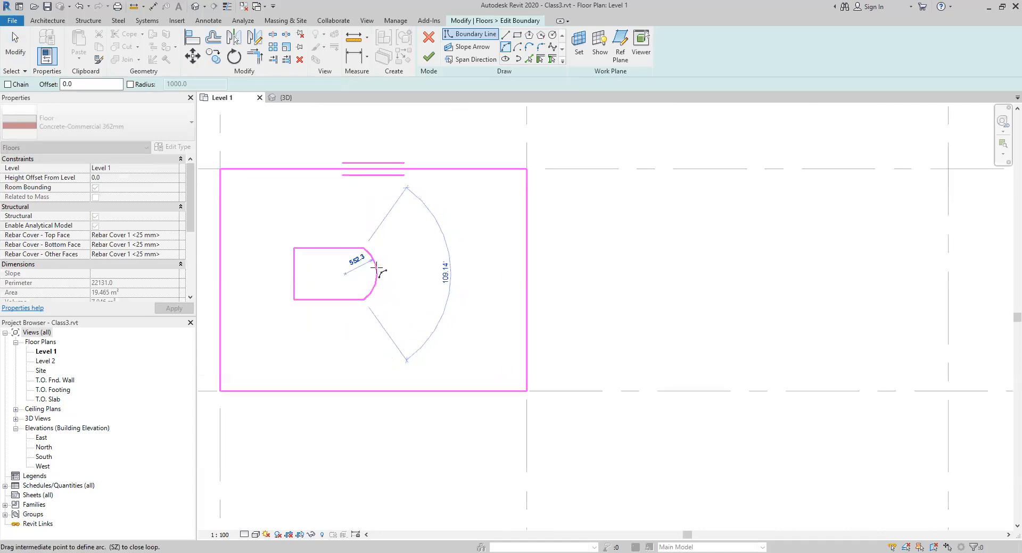
pyautogui.click(393, 271)
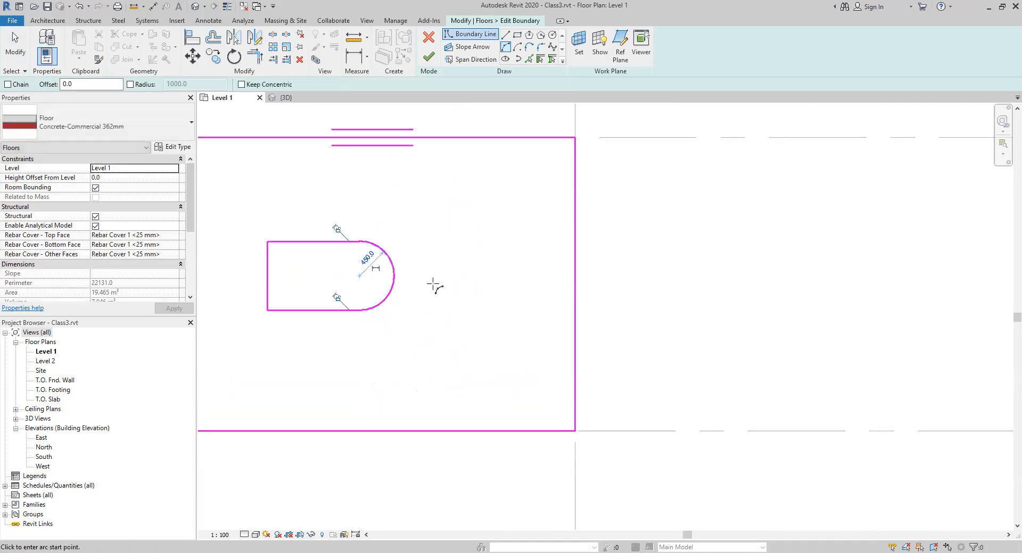
pyautogui.click(426, 65)
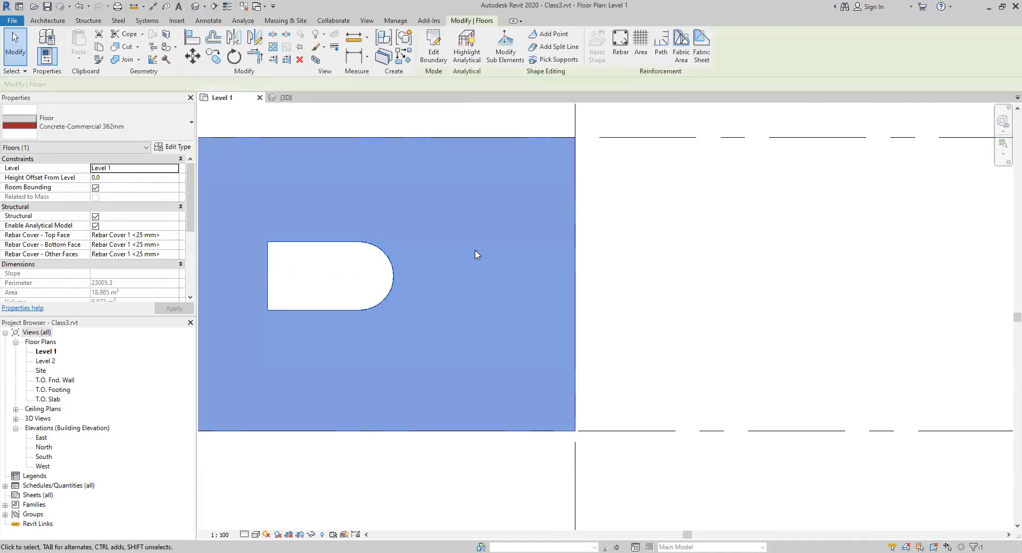
pyautogui.click(611, 313)
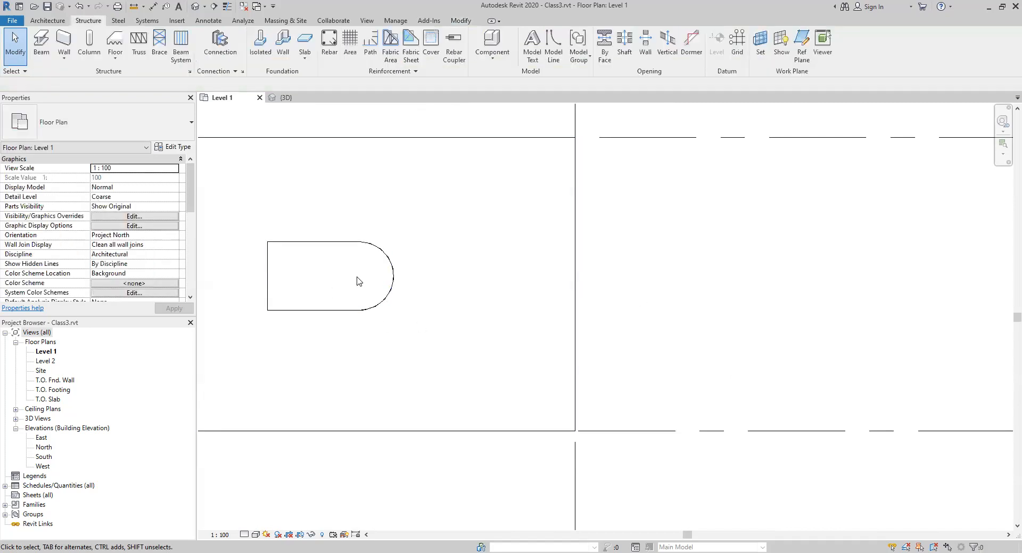
# Step: Reopen the floor's boundary, delete the opening's entire outline, finish the edit, and check the floor in the 3D view
pyautogui.scroll(-2, 458, 344)
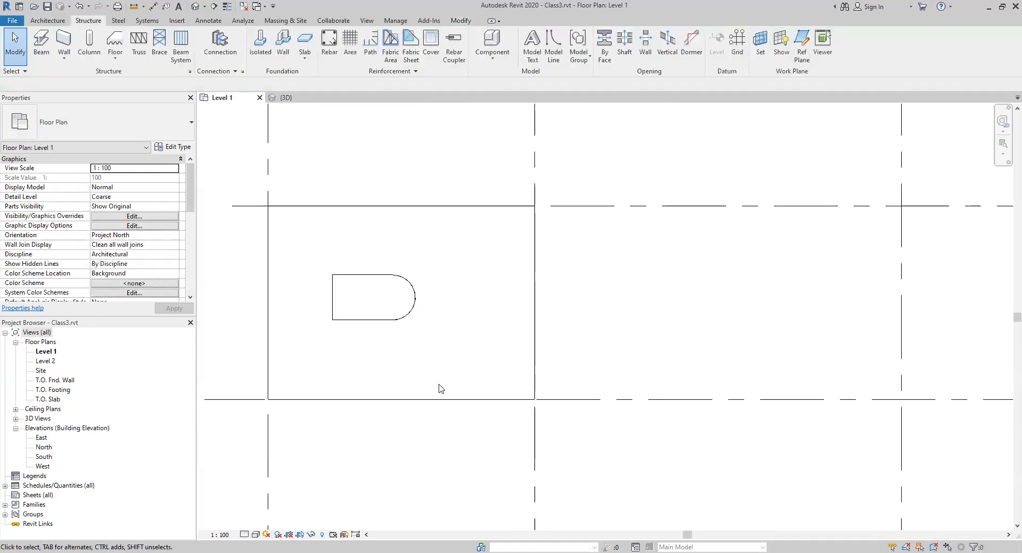
pyautogui.click(435, 401)
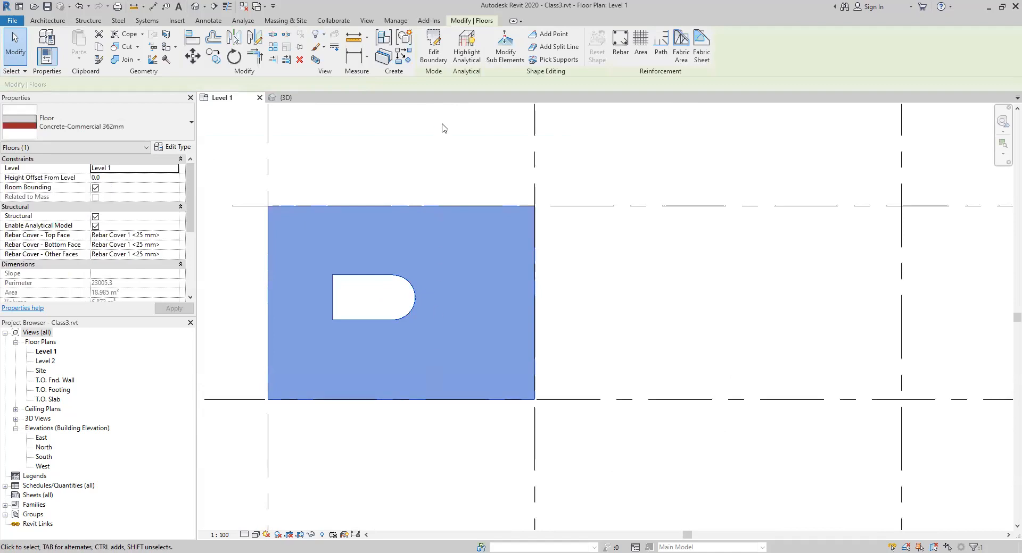
pyautogui.click(435, 55)
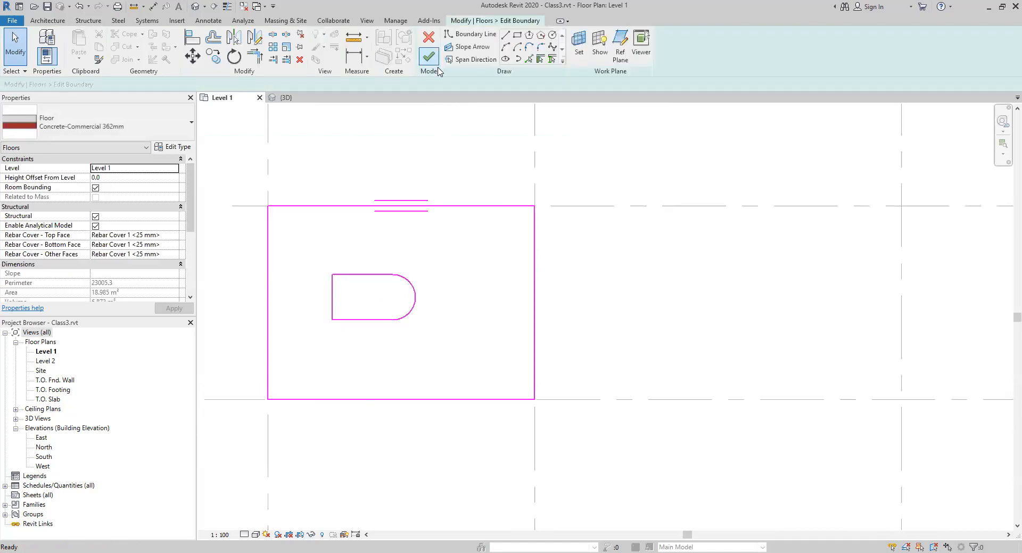
pyautogui.moveTo(311, 267); pyautogui.dragTo(452, 344)
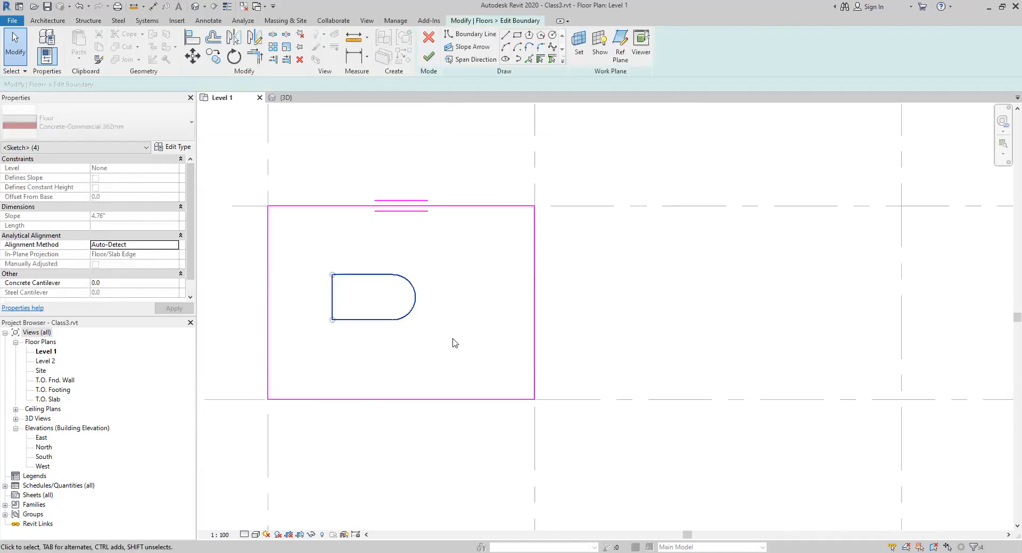
pyautogui.press('Delete')
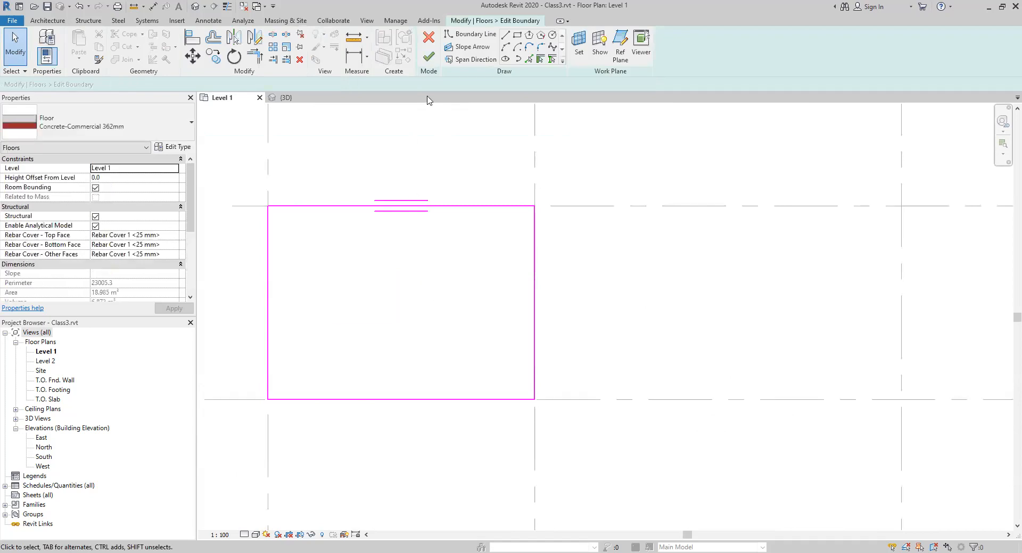
pyautogui.click(428, 56)
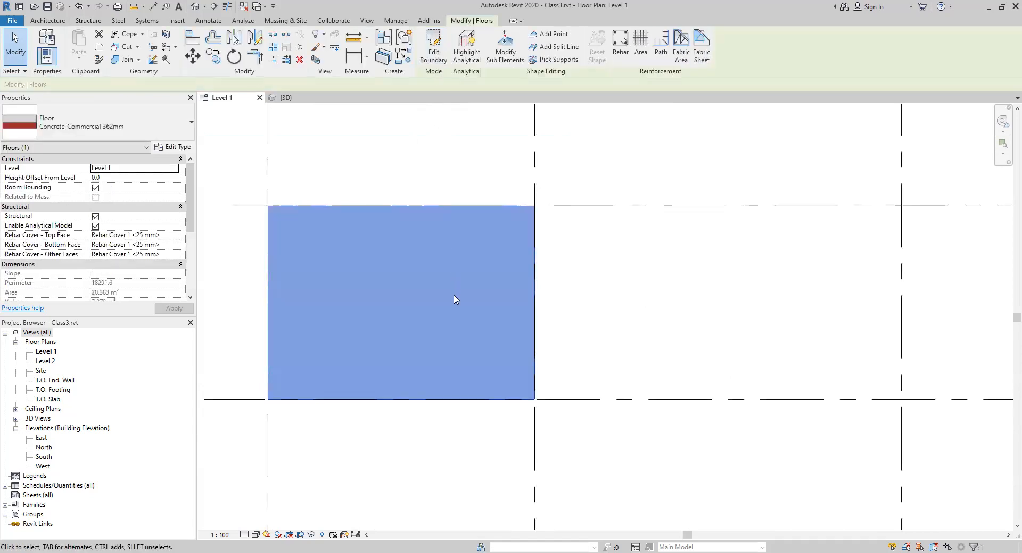
pyautogui.click(282, 98)
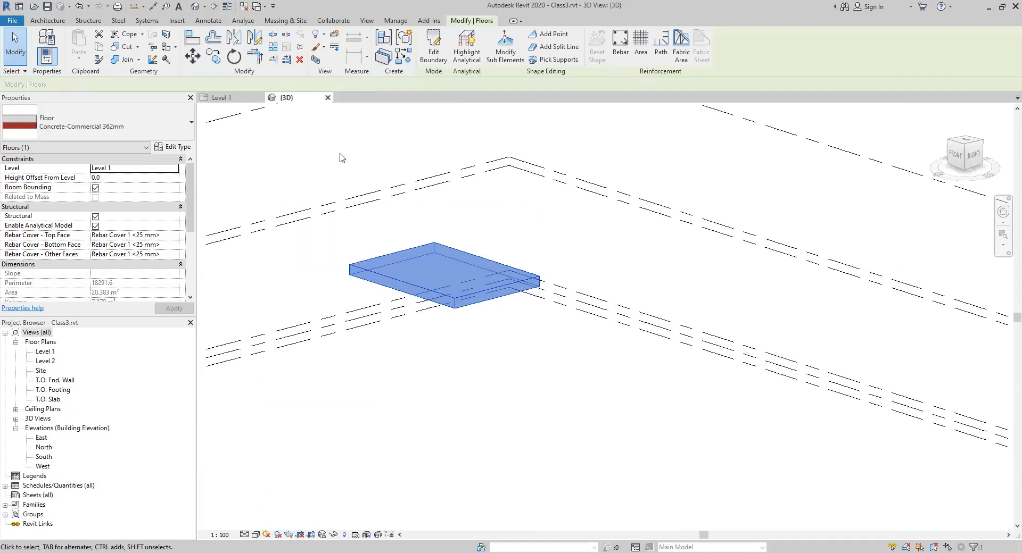
# Step: In the Level 1 floor plan, start an Opening by Face on the floor and sketch a rectangle about 800 by 700 mm inside it
pyautogui.click(229, 100)
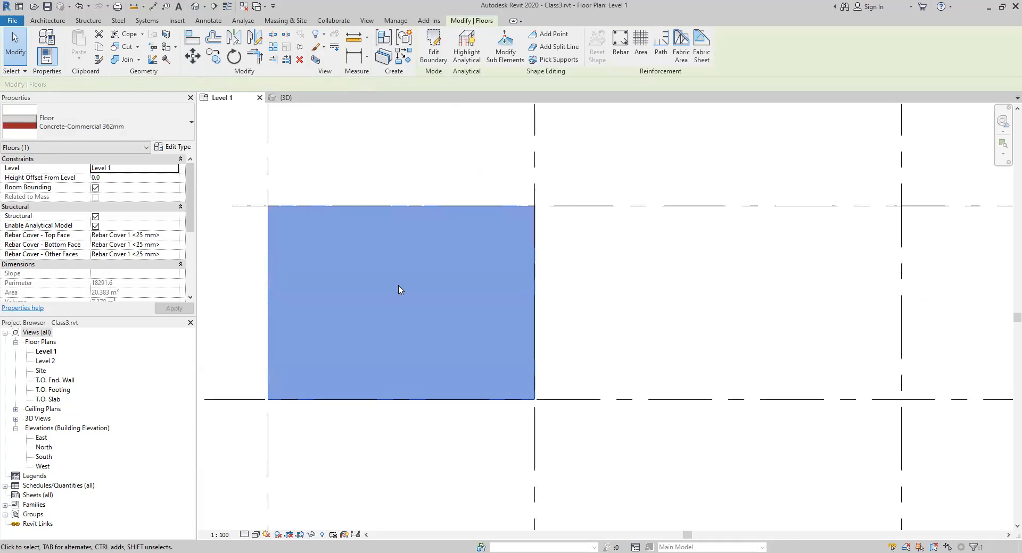
pyautogui.click(88, 21)
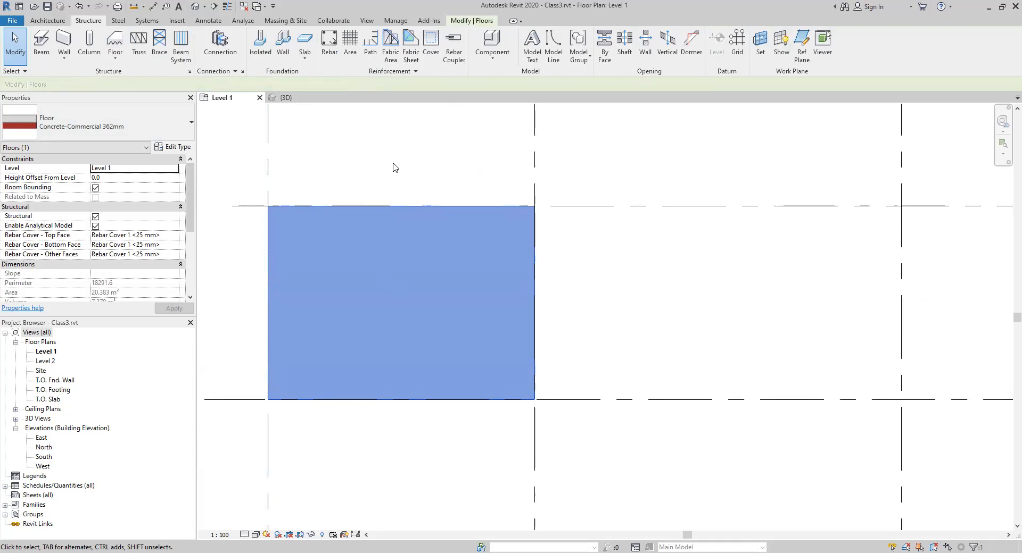
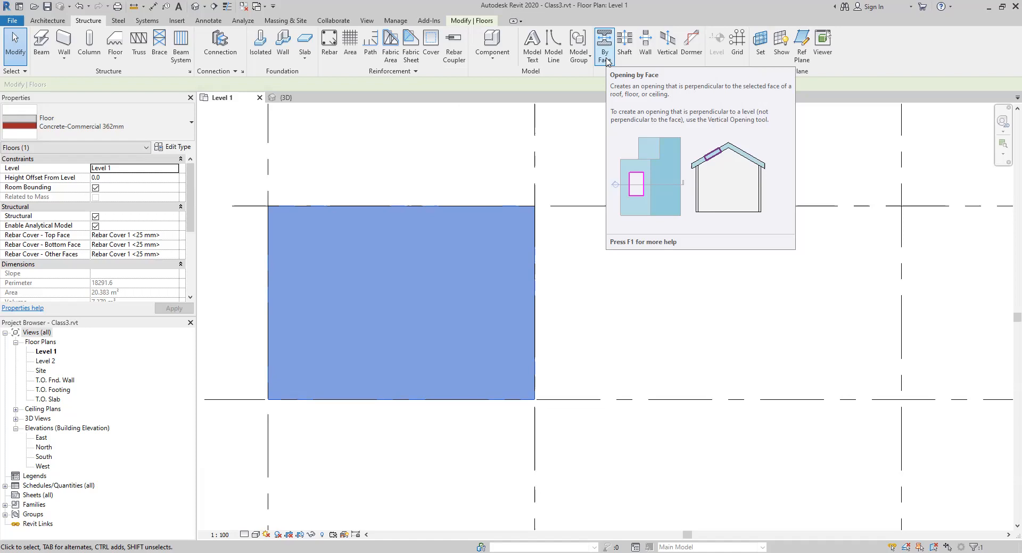
pyautogui.click(606, 60)
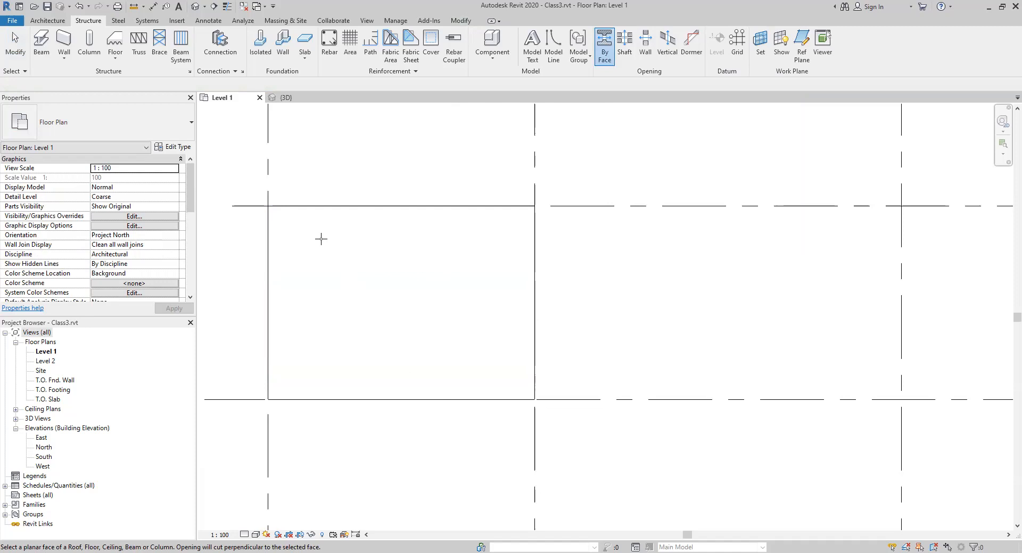
pyautogui.click(341, 209)
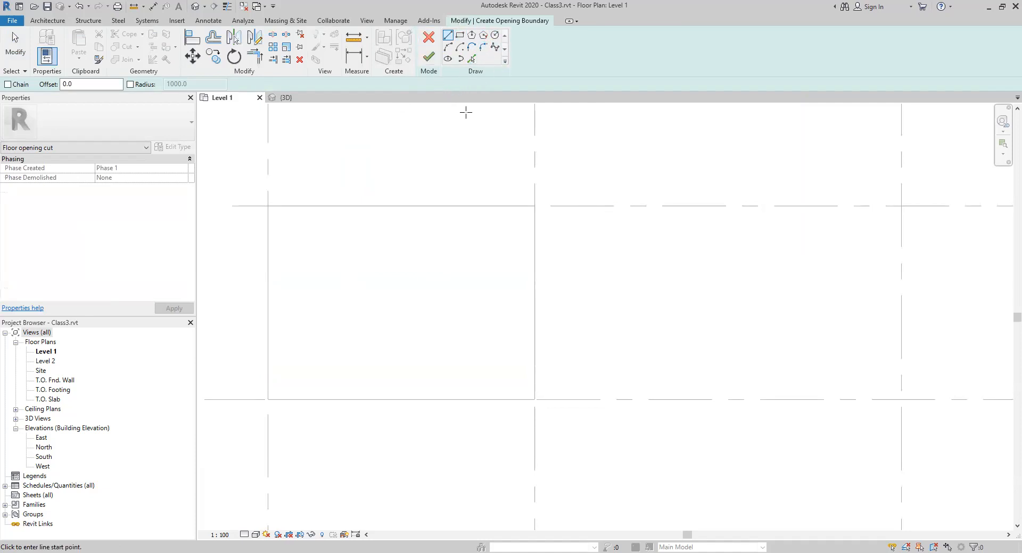
pyautogui.click(460, 40)
pyautogui.click(362, 276)
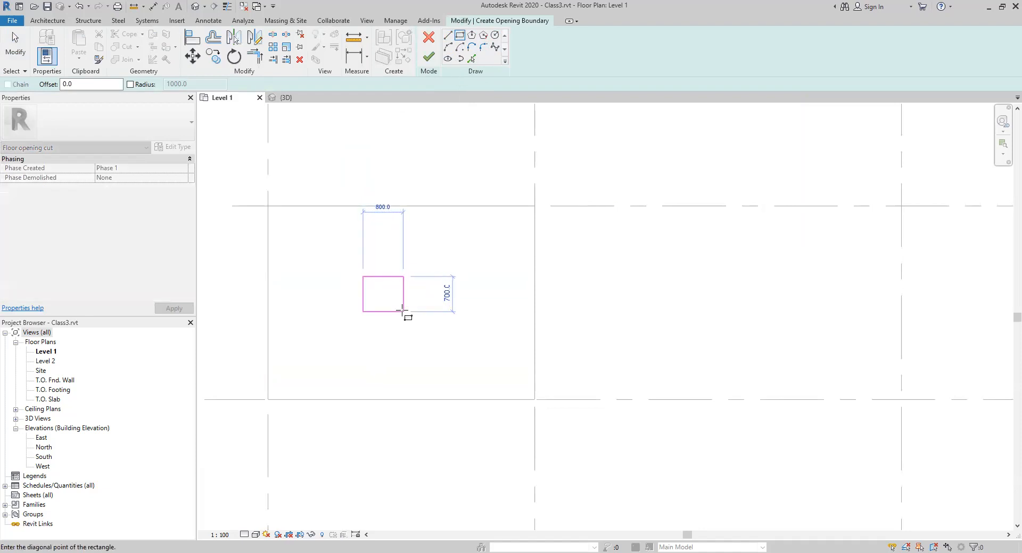
pyautogui.click(403, 312)
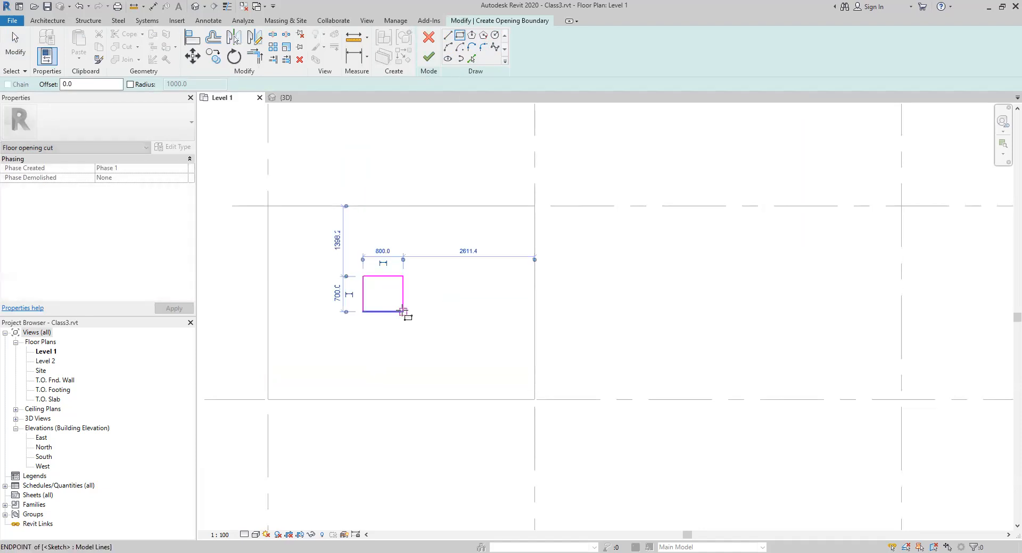
# Step: Set the opening rectangle's width and height to 1000 mm each
pyautogui.click(382, 251)
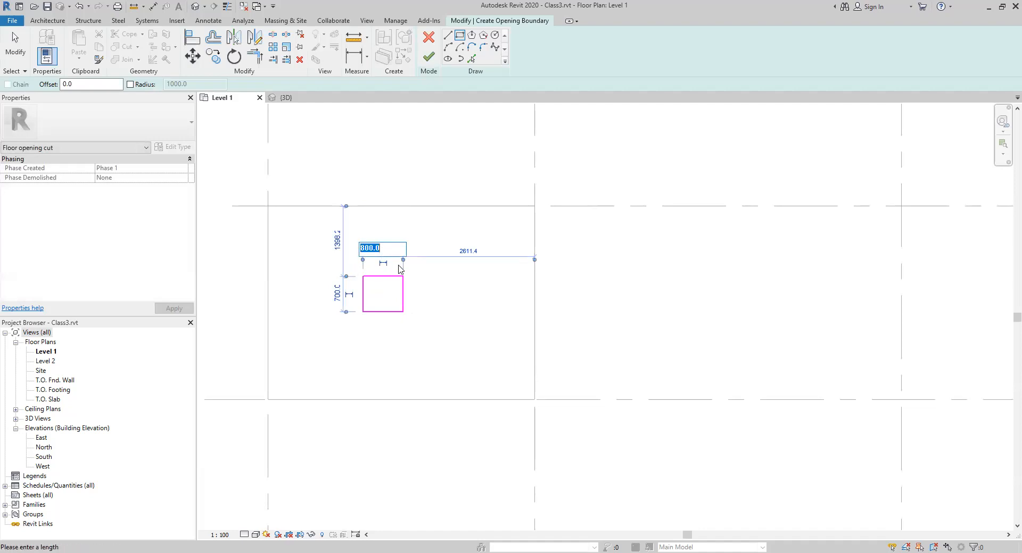
pyautogui.write('10')
pyautogui.press('Return')
pyautogui.click(341, 293)
pyautogui.write('1')
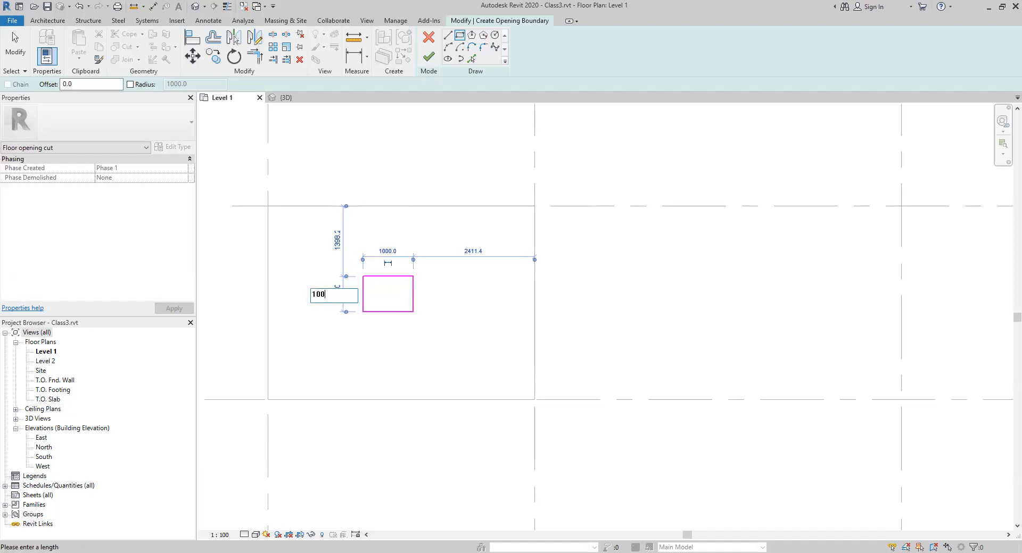
pyautogui.press('Return')
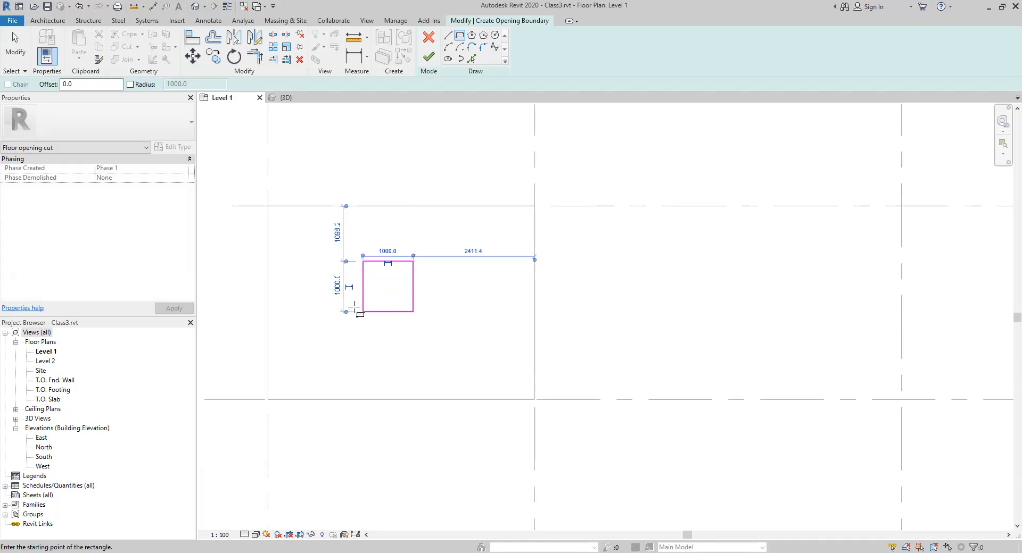
# Step: Finish the opening cut and examine it in the floor from above in the 3D view
pyautogui.click(429, 57)
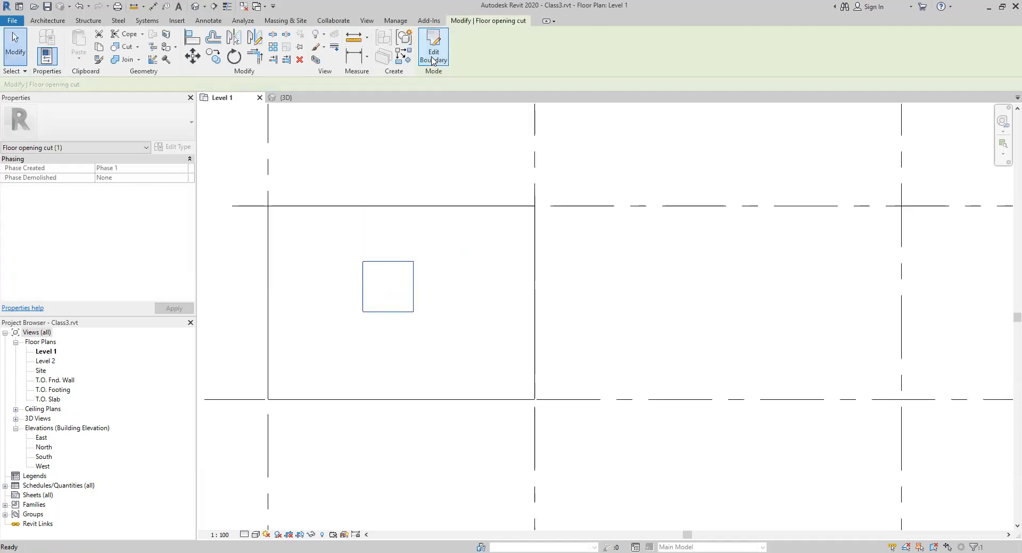
pyautogui.click(285, 98)
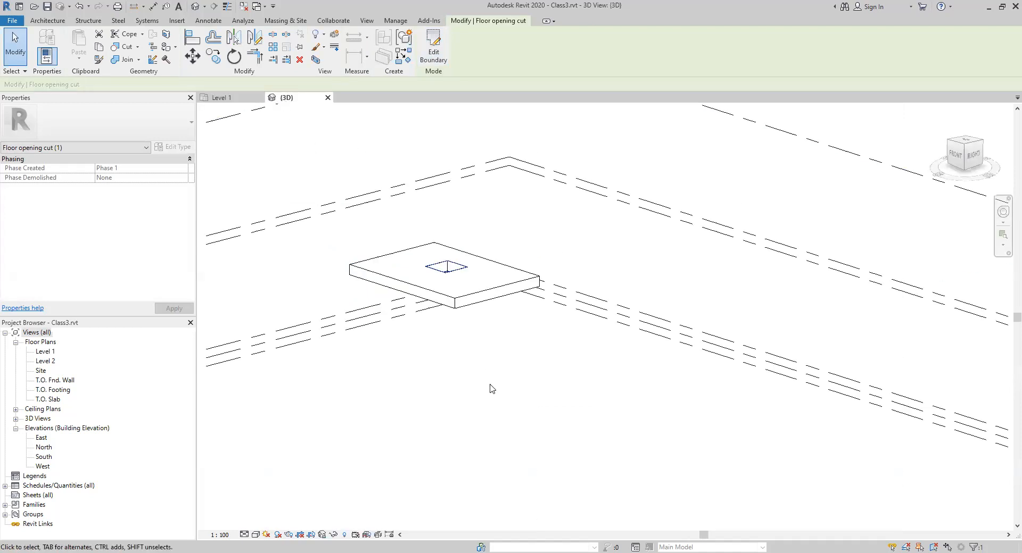
pyautogui.keyDown('shift'); pyautogui.moveTo(490, 385); pyautogui.dragTo(538, 442, button='middle'); pyautogui.keyUp('shift')
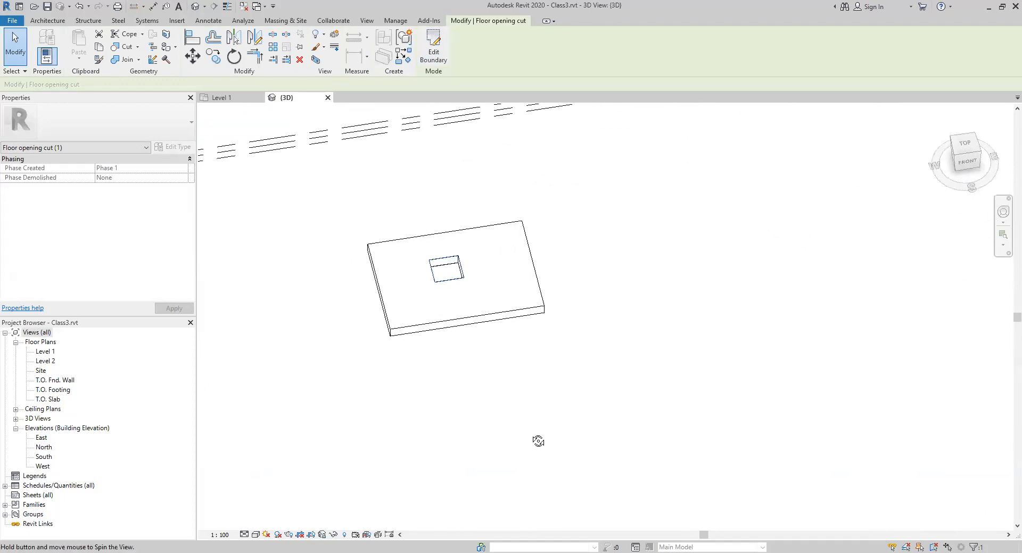
# Step: Back in the Level 1 floor plan, delete the square opening cut from the floor
pyautogui.click(224, 98)
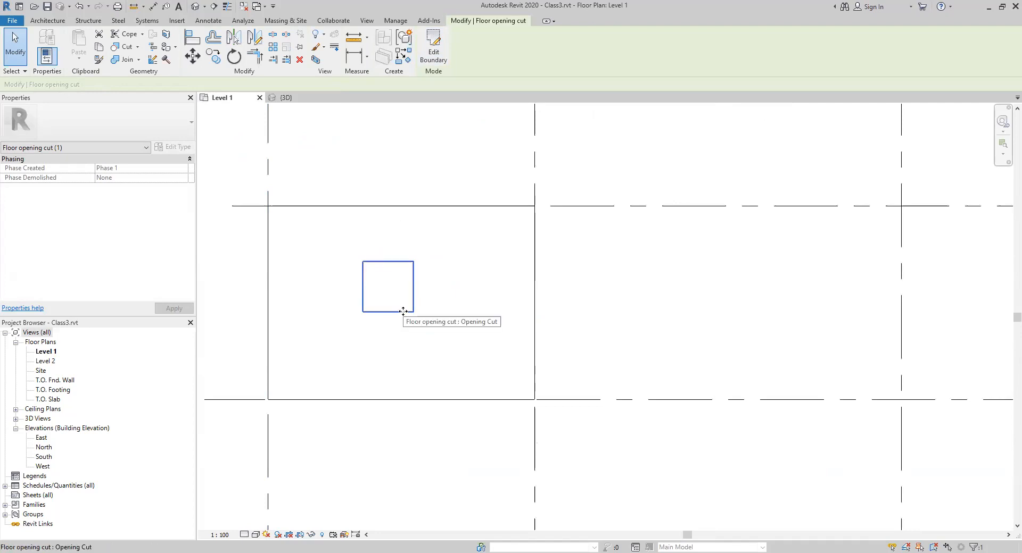
pyautogui.press('Delete')
pyautogui.scroll(-3, 420, 374)
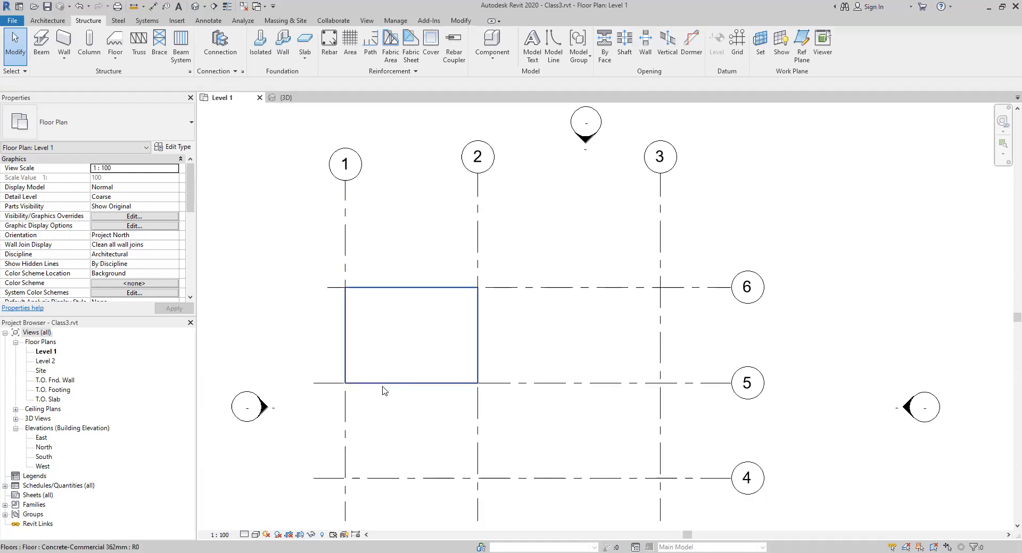
# Step: Open the South elevation from its marker in the plan and examine the floor slab between grids 1 and 2
pyautogui.moveTo(426, 427); pyautogui.dragTo(431, 317, button='middle')
pyautogui.scroll(-3, 426, 314)
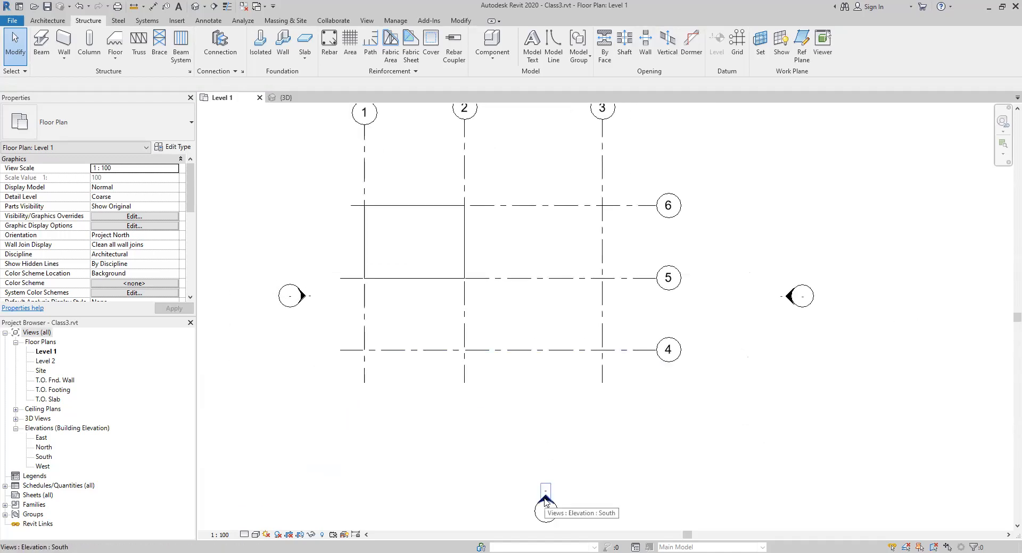
pyautogui.click(545, 502)
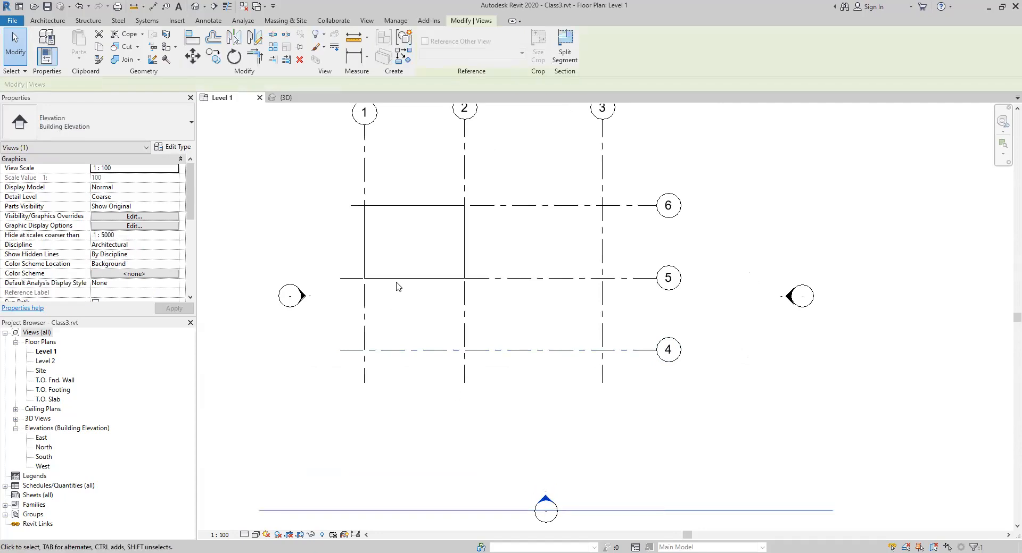
pyautogui.doubleClick(546, 503)
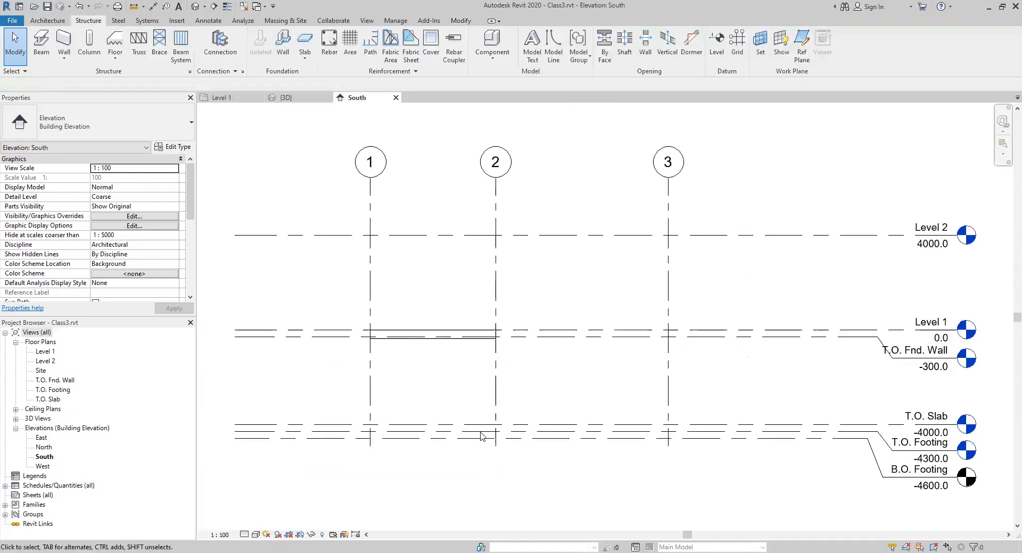
pyautogui.scroll(4, 416, 334)
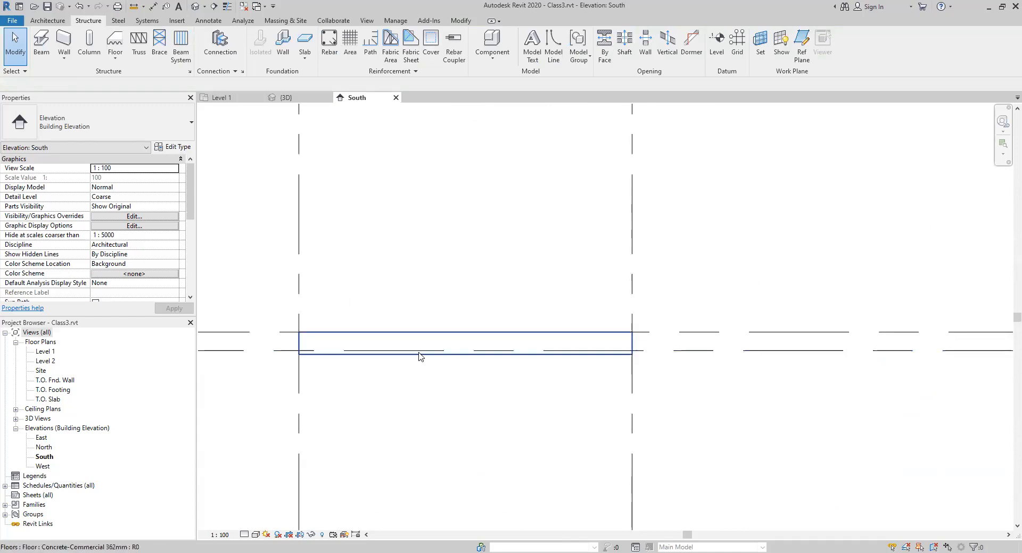
pyautogui.scroll(2, 452, 349)
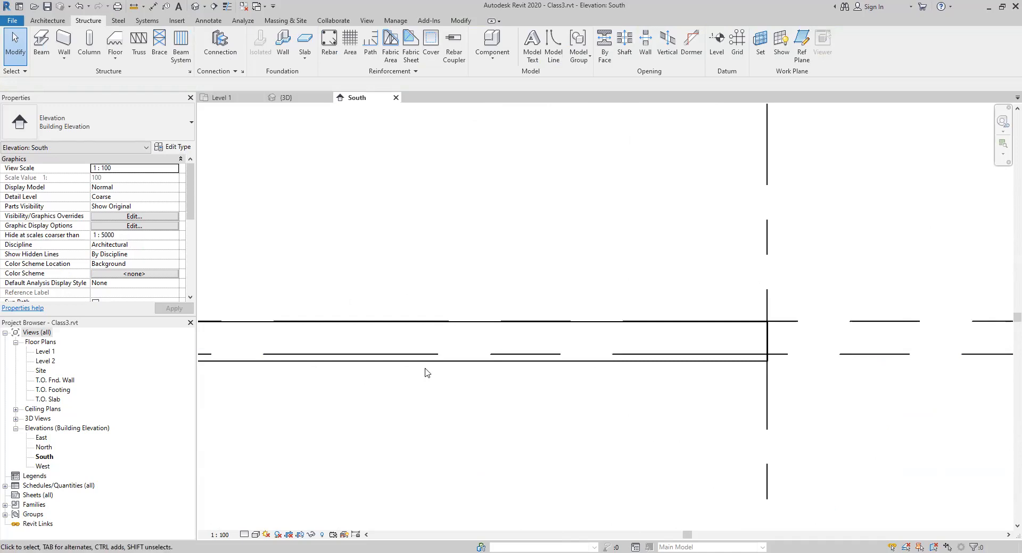
pyautogui.scroll(-2, 446, 363)
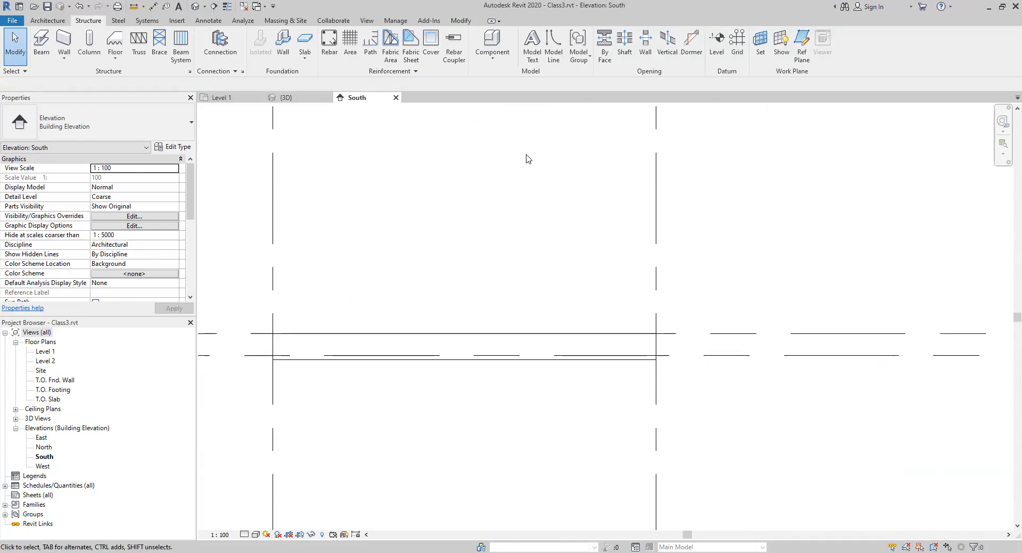
pyautogui.click(605, 56)
pyautogui.click(447, 334)
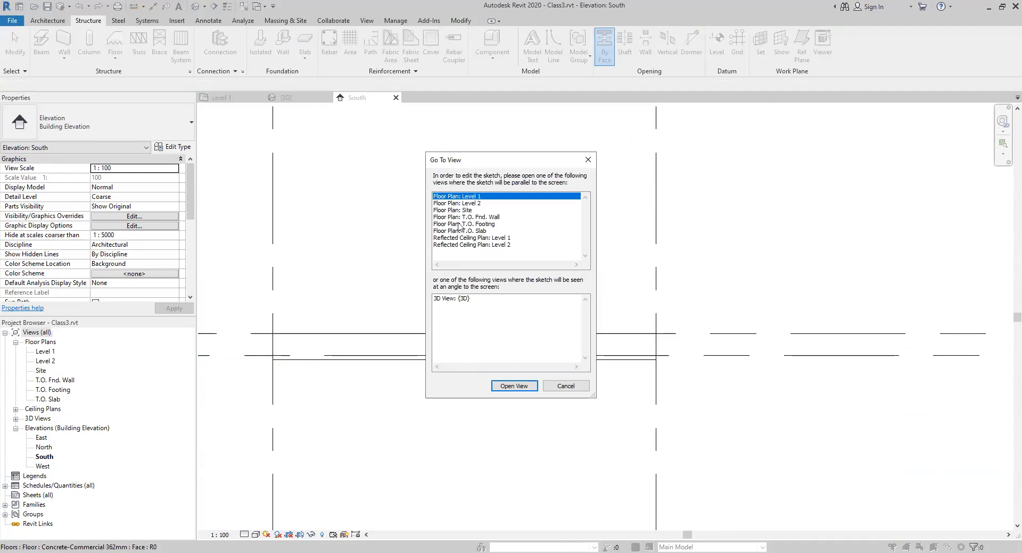
pyautogui.click(514, 387)
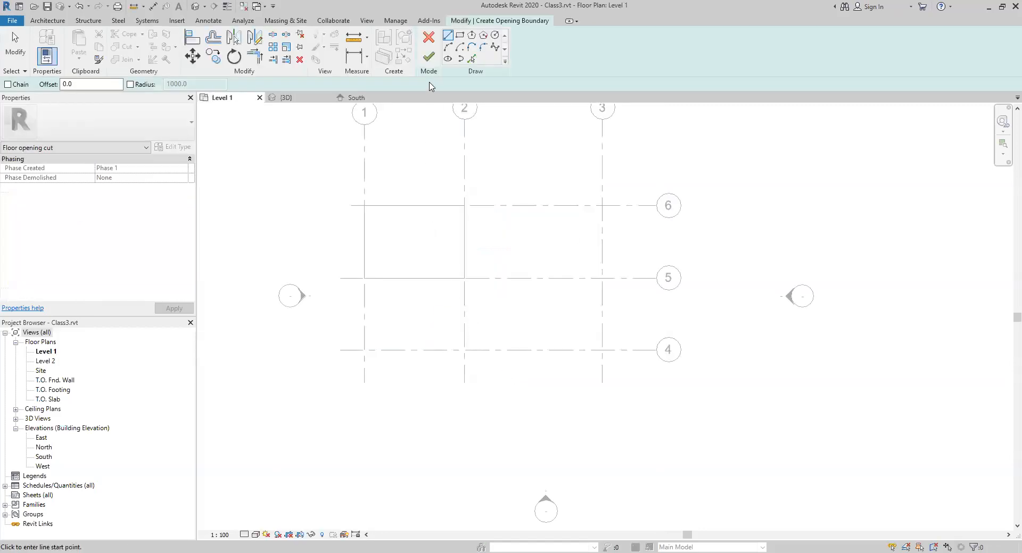
pyautogui.click(429, 38)
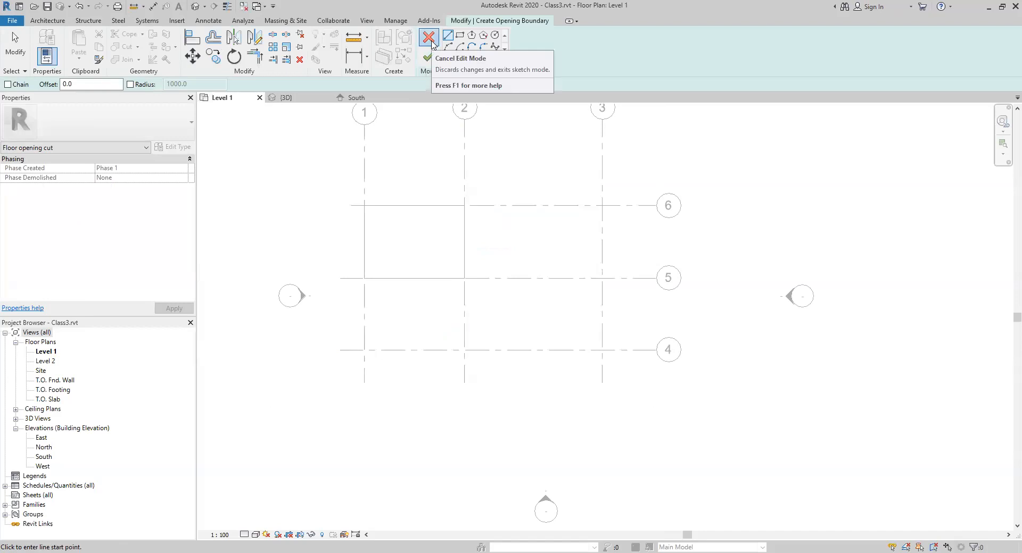
pyautogui.doubleClick(545, 501)
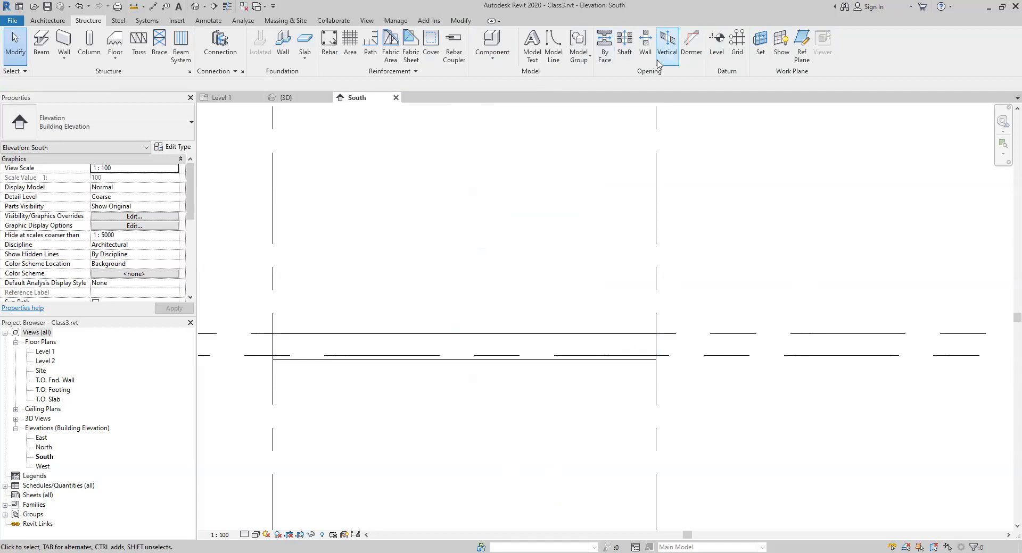
pyautogui.click(605, 47)
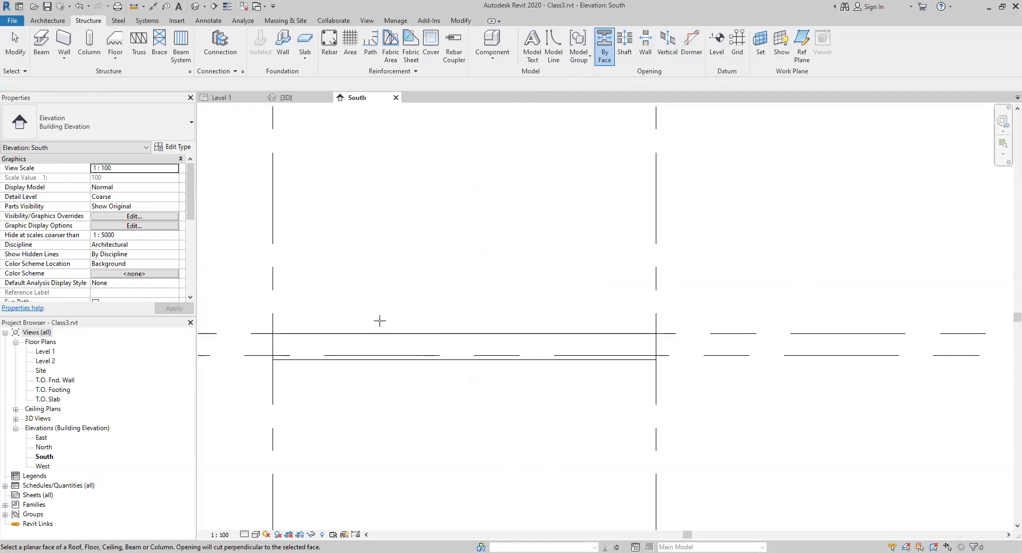
pyautogui.press('Escape')
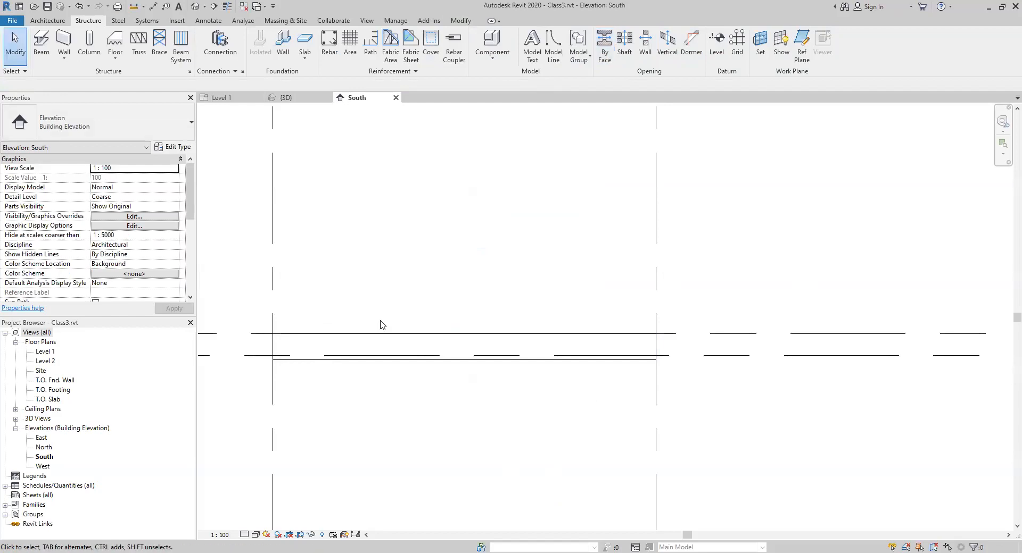
pyautogui.click(396, 98)
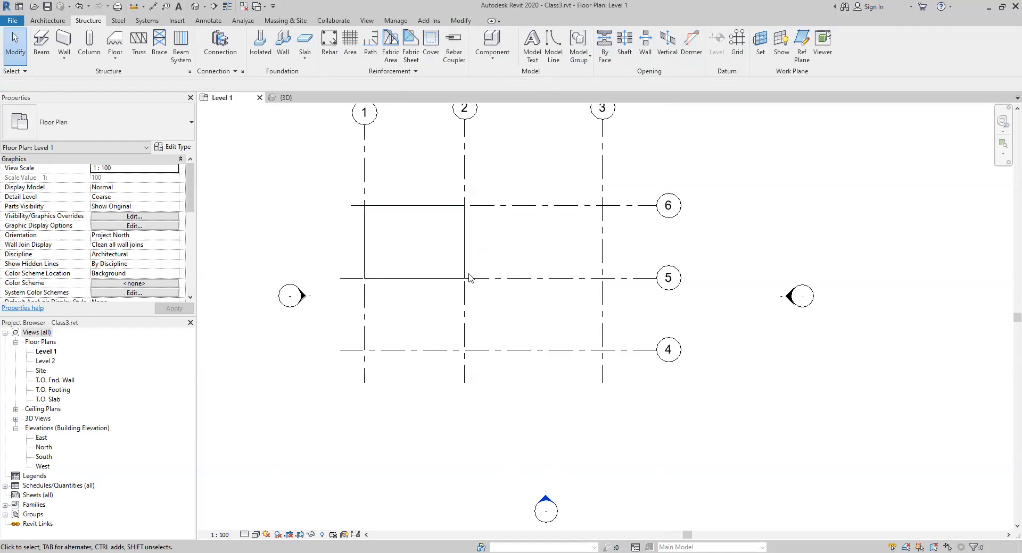
# Step: Start a structural beam in the Level 1 floor plan and check which beam types are available
pyautogui.moveTo(515, 312); pyautogui.dragTo(472, 309, button='middle')
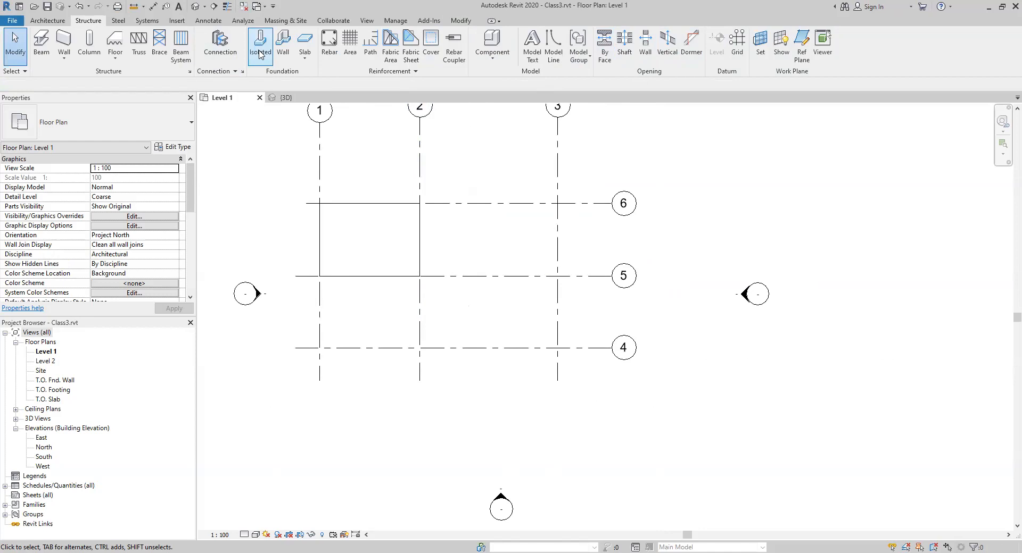
pyautogui.click(46, 44)
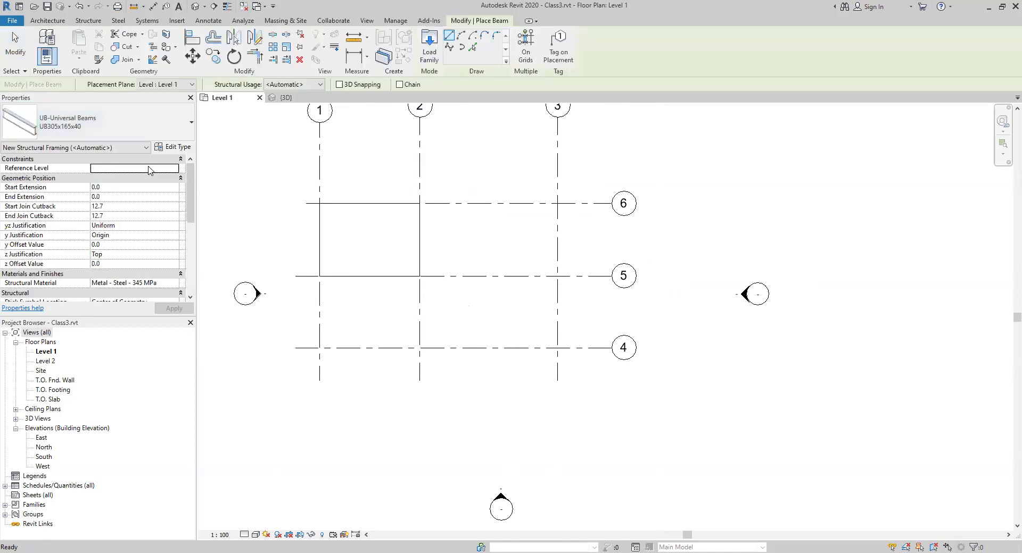
pyautogui.click(191, 124)
pyautogui.click(191, 124)
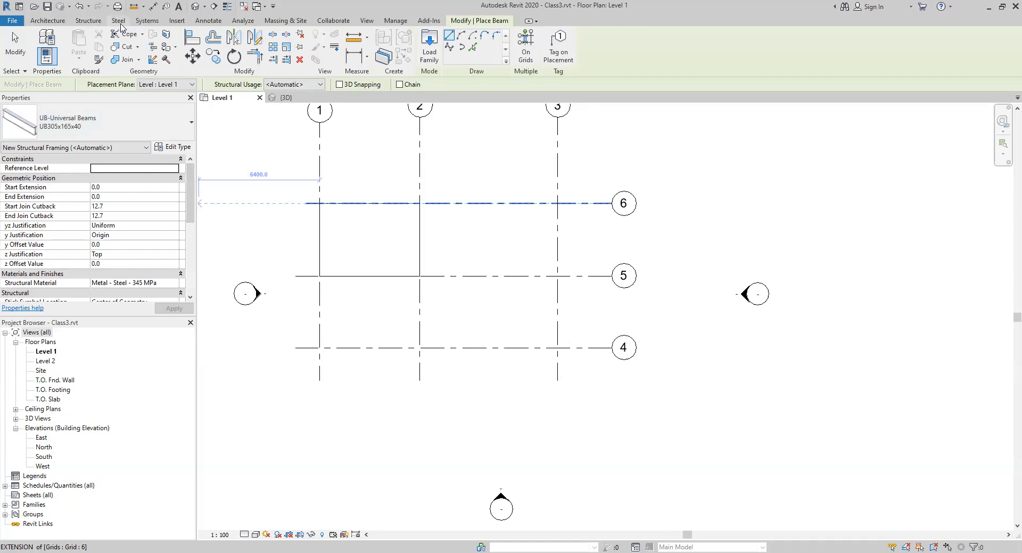
pyautogui.click(89, 21)
pyautogui.click(42, 42)
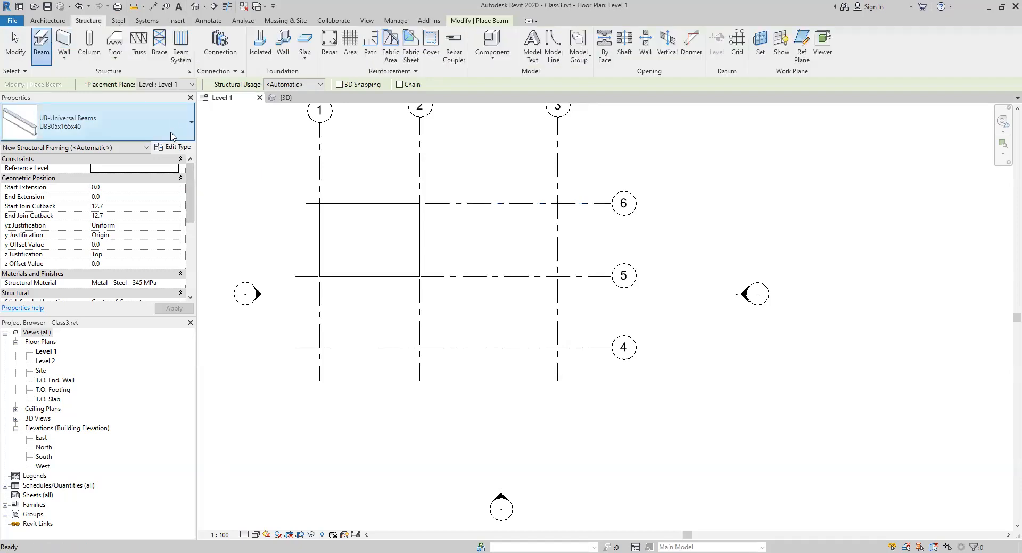
pyautogui.click(192, 122)
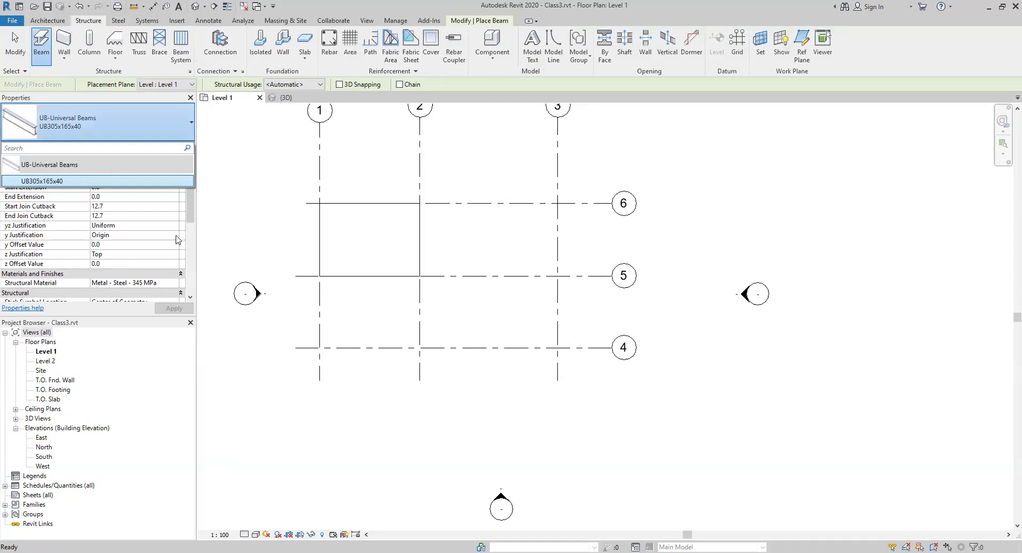
pyautogui.moveTo(190, 217)
pyautogui.mouseDown()
pyautogui.moveTo(192, 291)
pyautogui.moveTo(189, 204)
pyautogui.mouseUp()
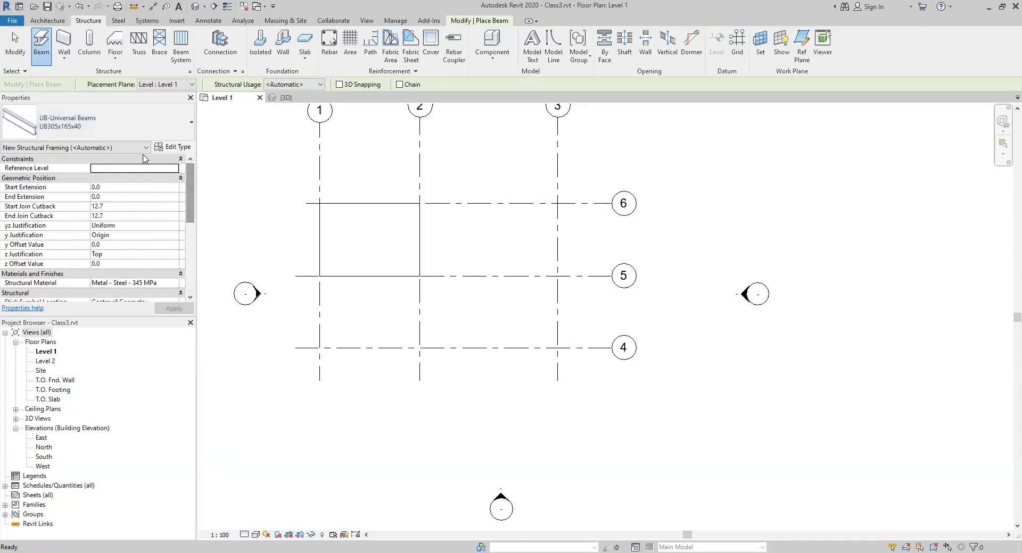
# Step: Load the Concrete - Rectangular Beam family from the Structural Framing > Concrete library folder and use its 300 x 600mm type
pyautogui.click(169, 148)
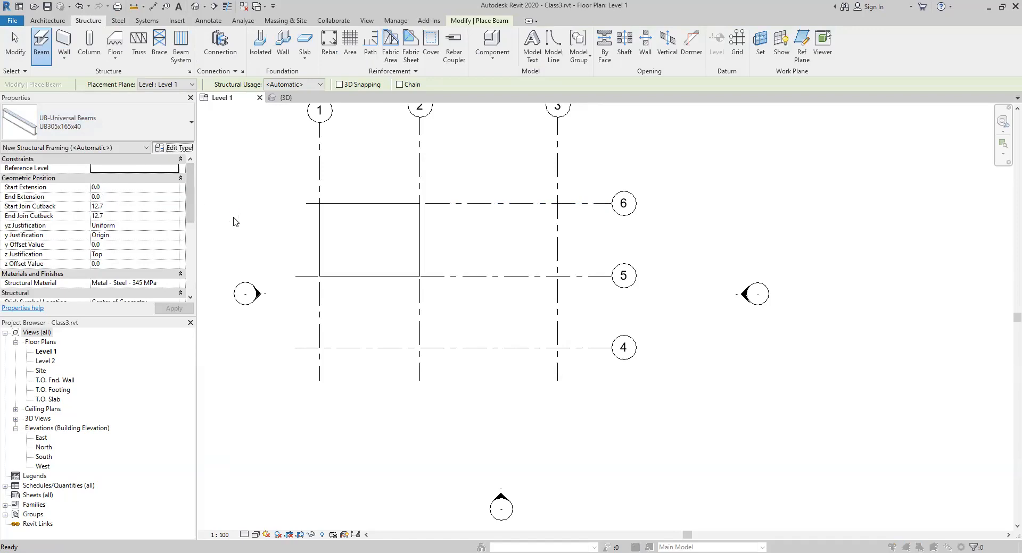
pyautogui.click(553, 141)
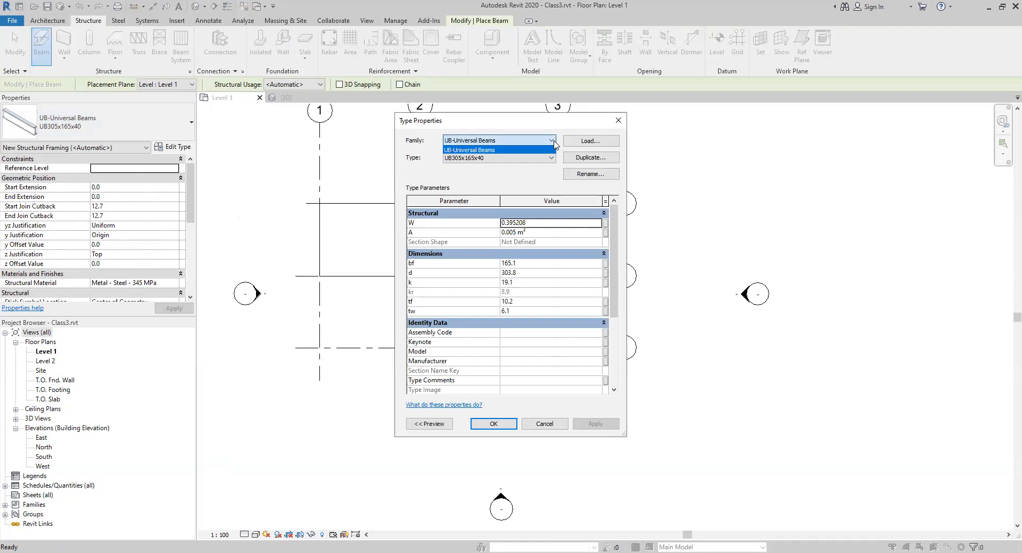
pyautogui.click(580, 145)
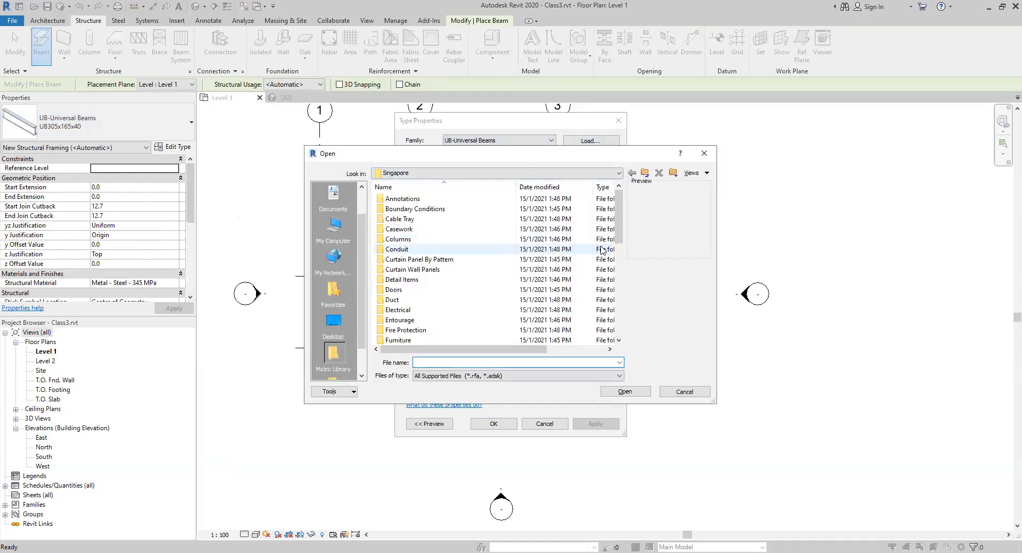
pyautogui.moveTo(619, 217); pyautogui.dragTo(624, 304)
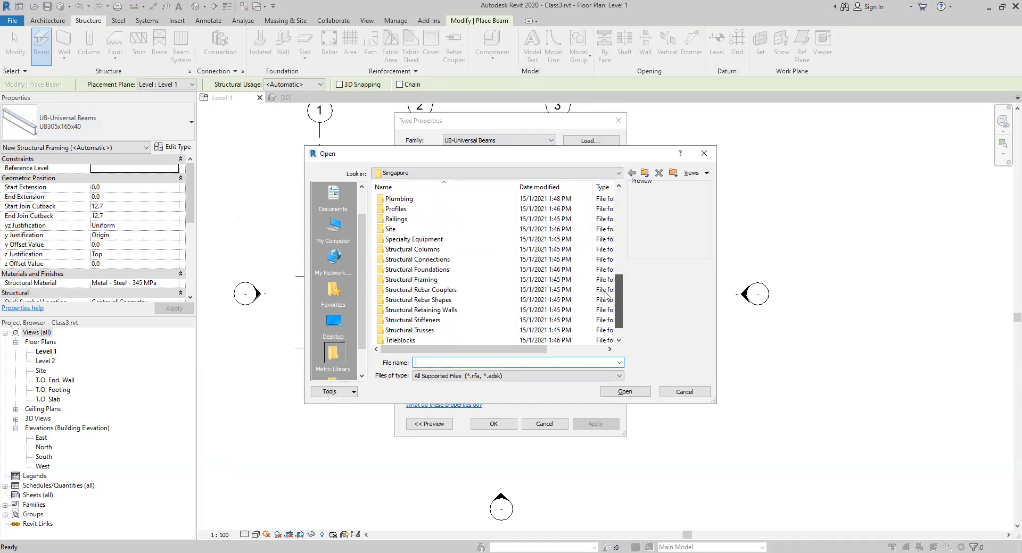
pyautogui.doubleClick(421, 279)
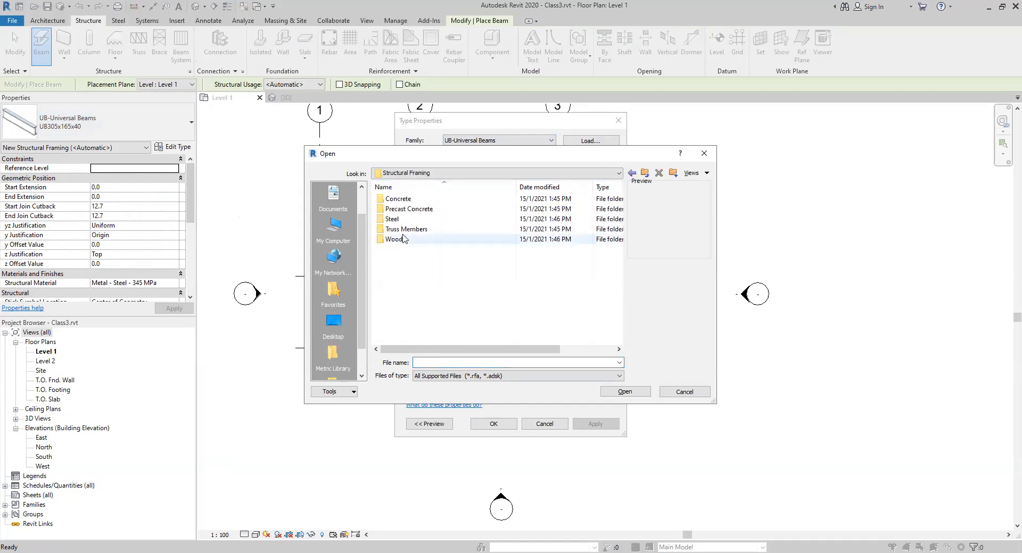
pyautogui.doubleClick(401, 200)
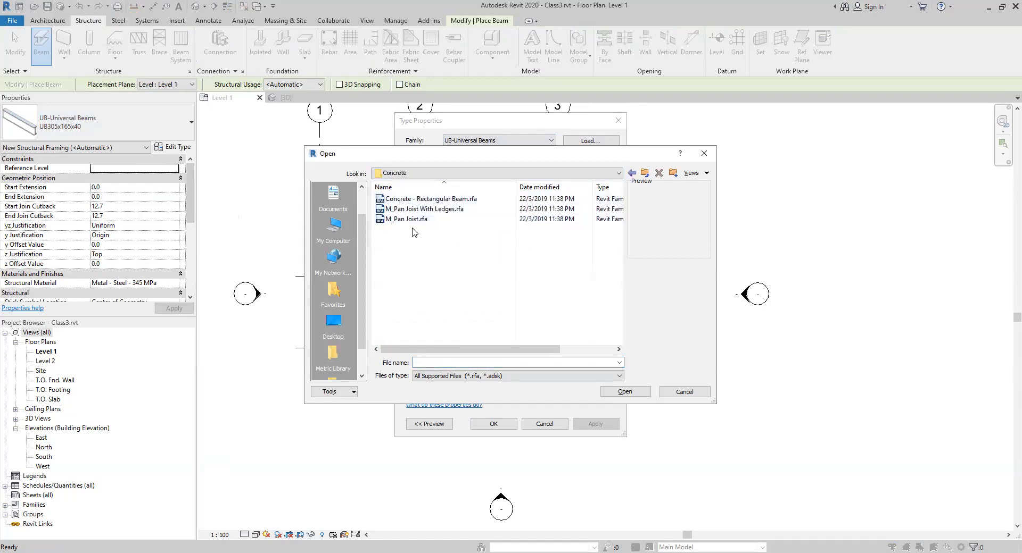
pyautogui.click(455, 199)
pyautogui.click(626, 392)
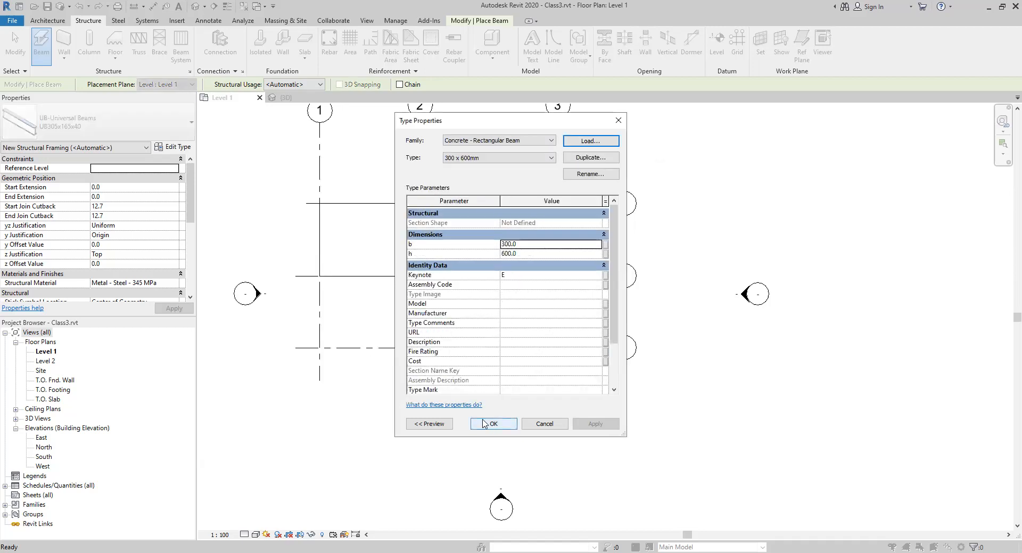
pyautogui.click(487, 426)
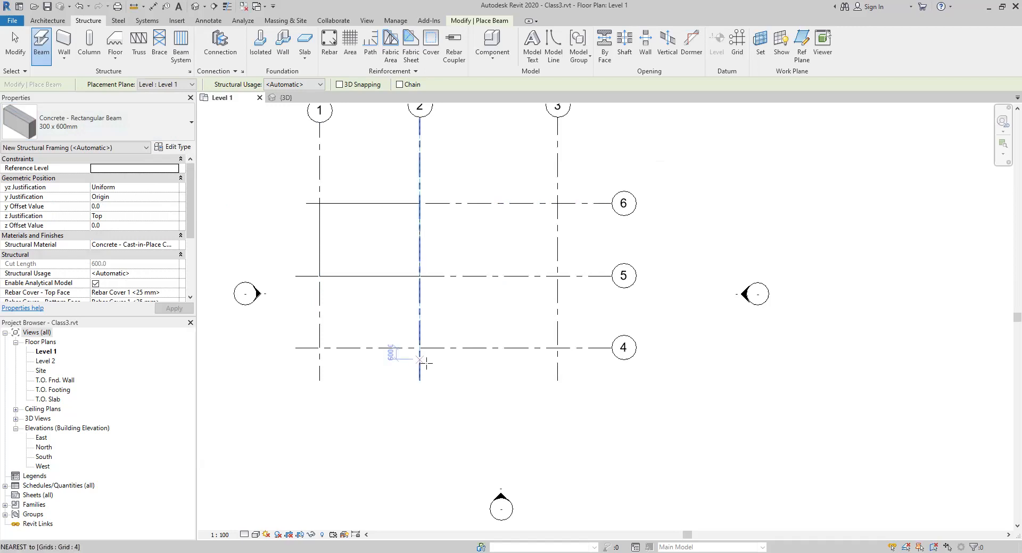
# Step: Place the 300 x 600mm concrete beam along grid 4 from grid 2 to grid 3
pyautogui.click(420, 348)
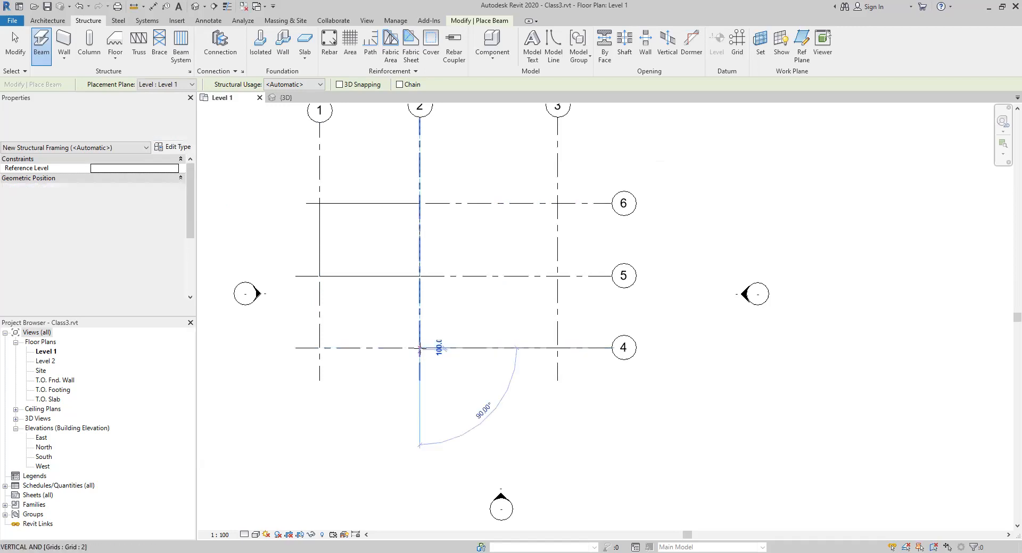
pyautogui.click(557, 349)
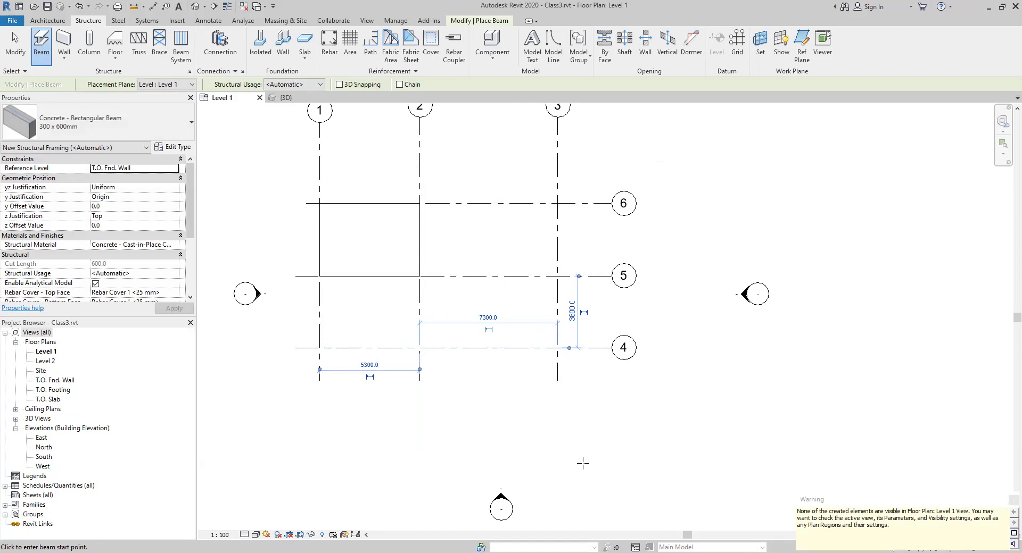
pyautogui.press('Escape')
pyautogui.press('Escape')
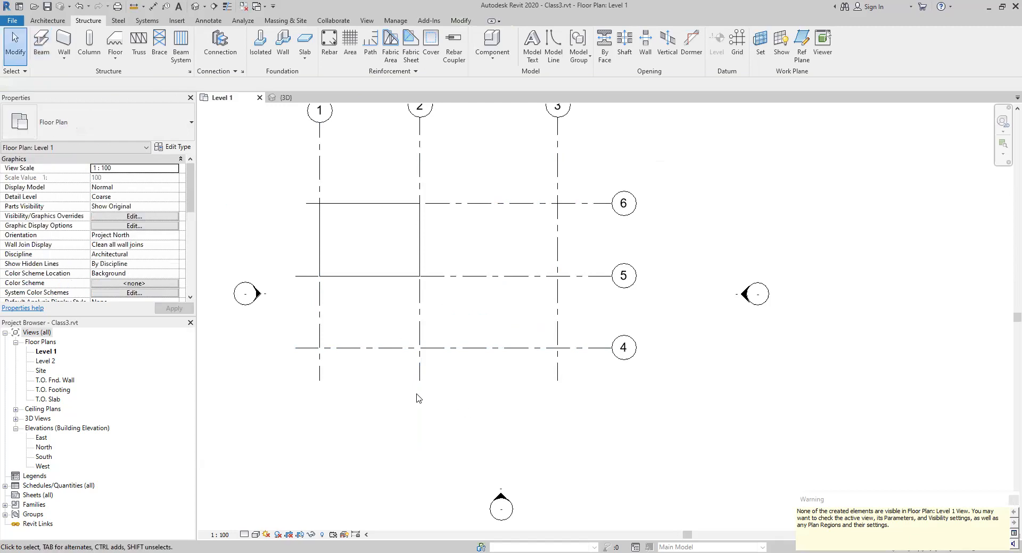
# Step: Place another concrete rectangular beam of type 400 x 800mm along grid 4 between grids 2 and 3
pyautogui.click(42, 43)
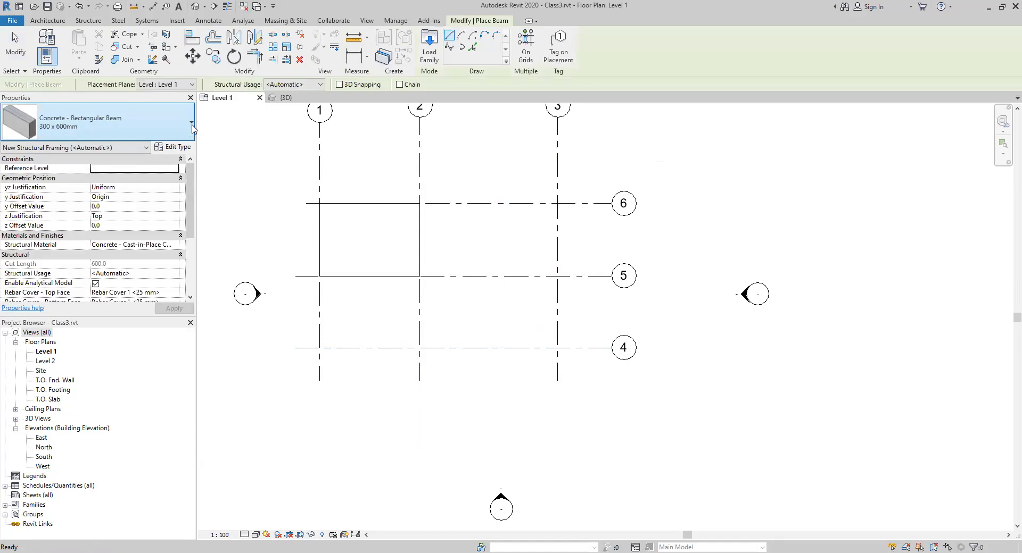
pyautogui.click(192, 125)
pyautogui.click(50, 194)
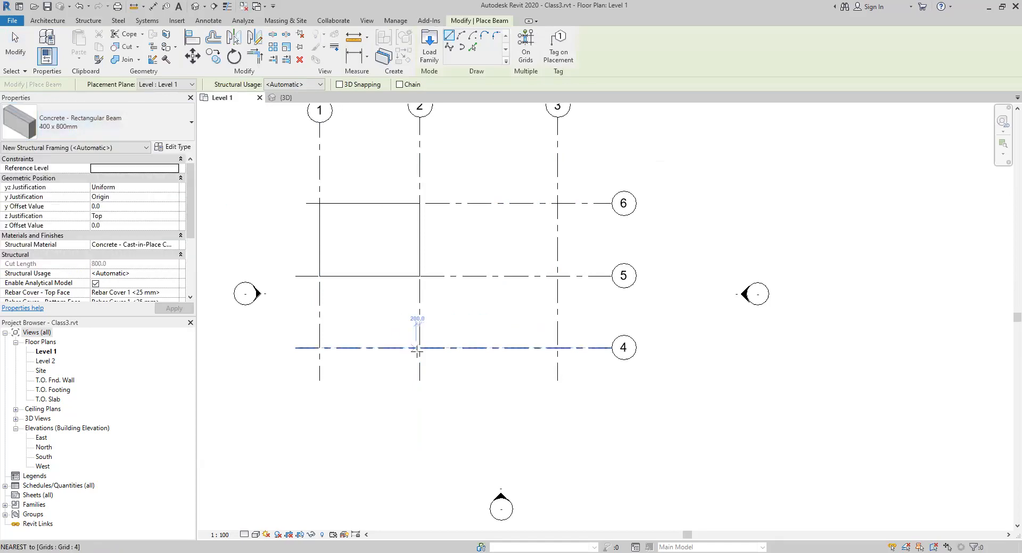
pyautogui.click(420, 348)
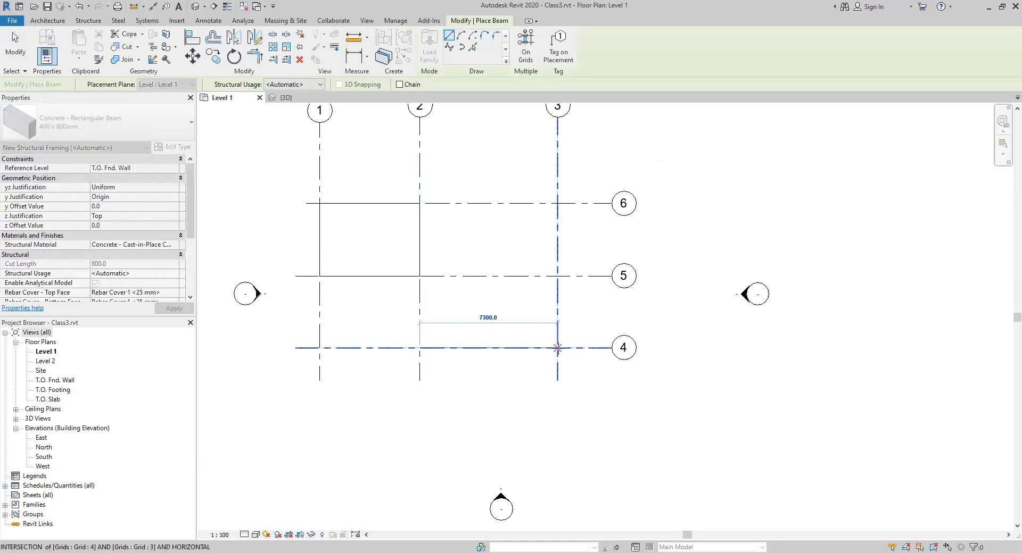
pyautogui.click(557, 348)
pyautogui.press('Escape')
pyautogui.press('Escape')
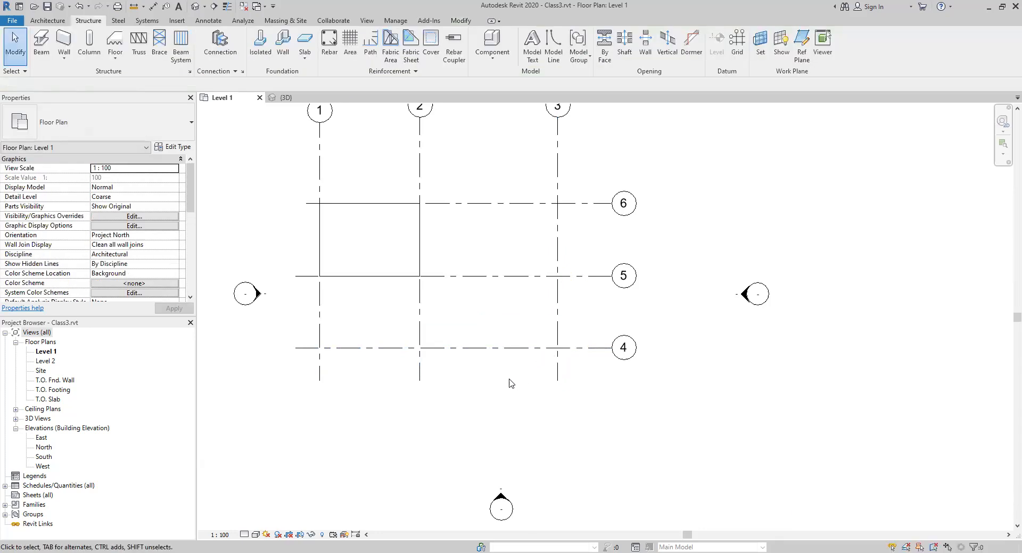
# Step: Delete the rectangular floor between grids 1 and 2 and grids 5 and 6
pyautogui.moveTo(252, 184); pyautogui.dragTo(267, 245, button='middle')
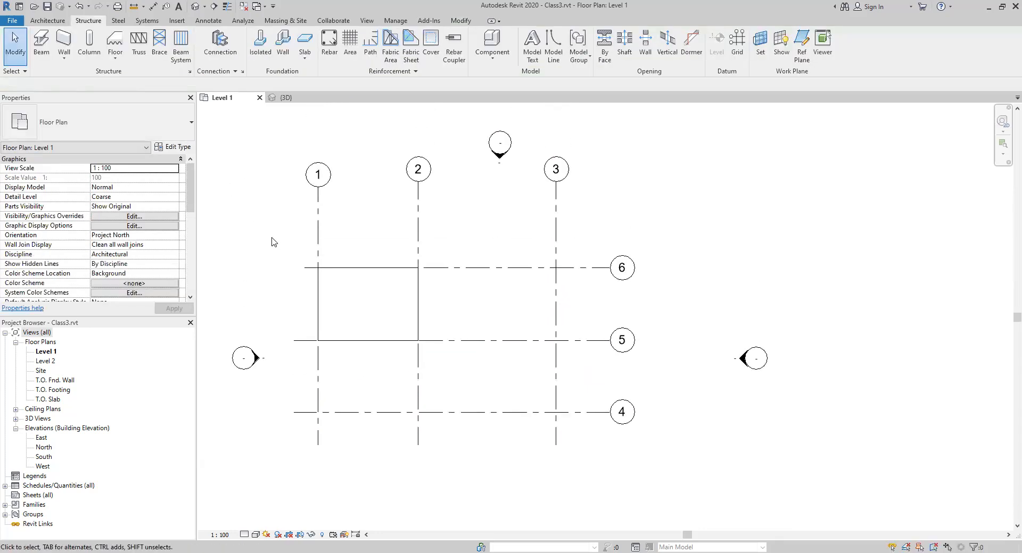
pyautogui.click(343, 270)
pyautogui.press('Delete')
# Step: Start a structural column and open its type properties to load another column family
pyautogui.moveTo(365, 331); pyautogui.dragTo(322, 285, button='middle')
pyautogui.click(79, 56)
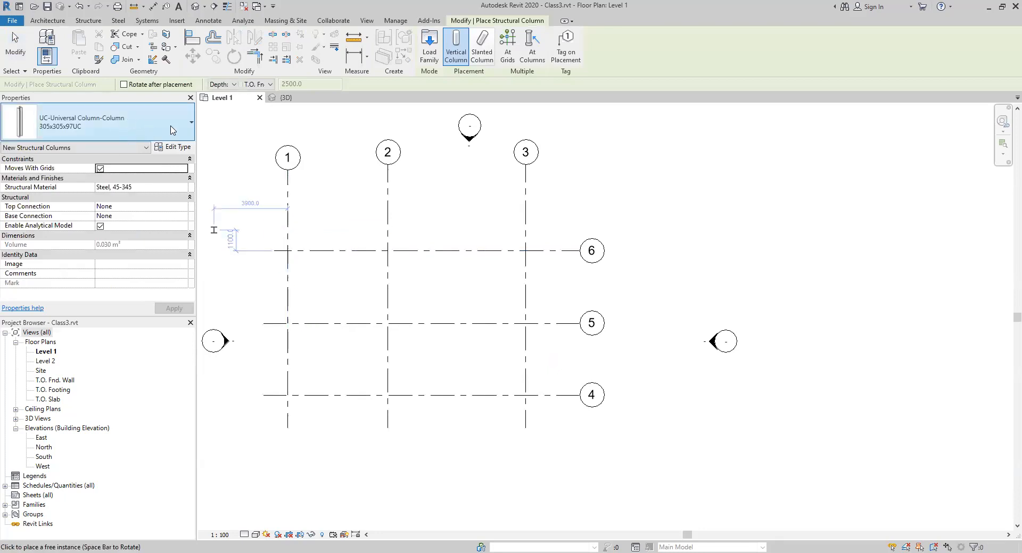
pyautogui.click(190, 125)
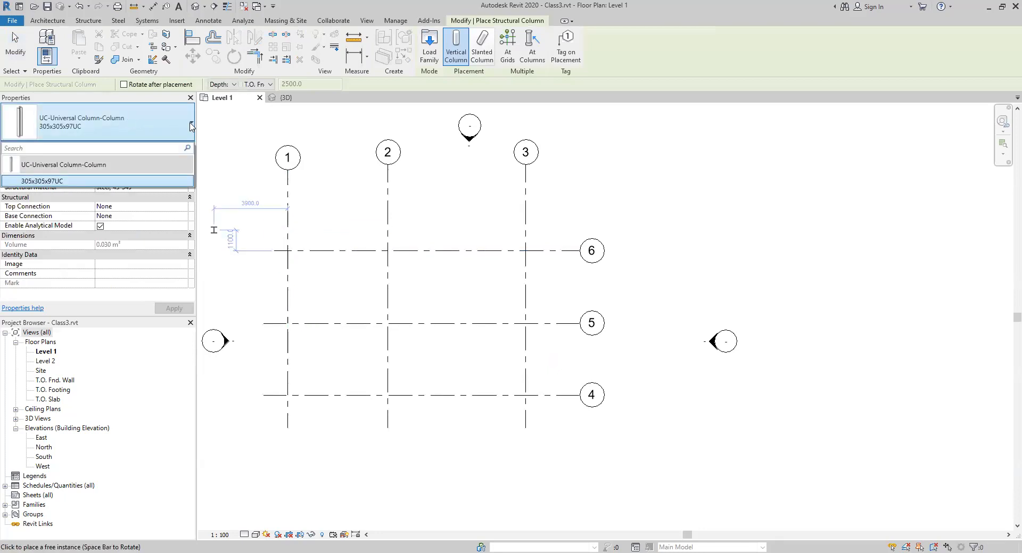
pyautogui.click(191, 125)
pyautogui.click(173, 146)
pyautogui.click(579, 142)
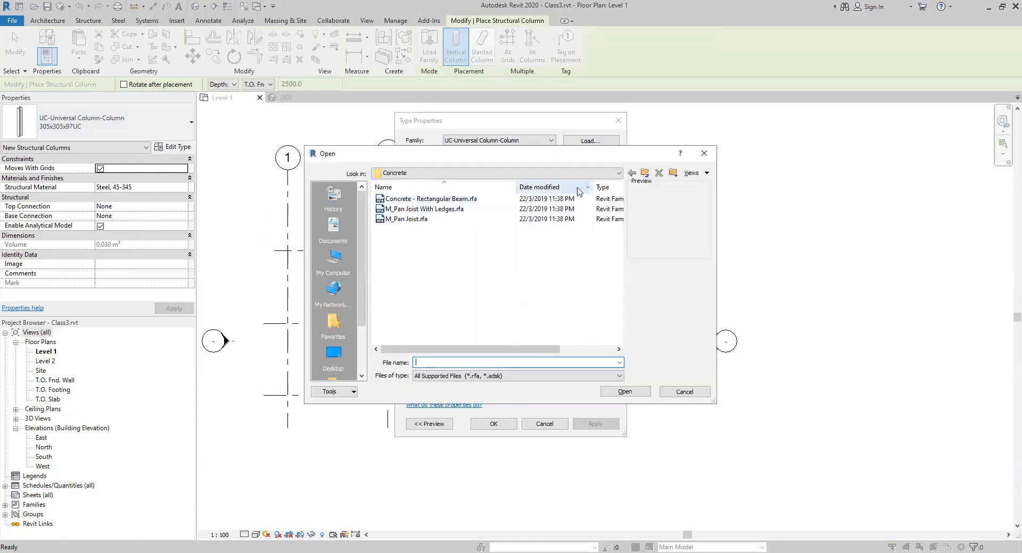
# Step: Try to load the Rectangular.rfa family from the Columns library folder for the structural column
pyautogui.click(644, 174)
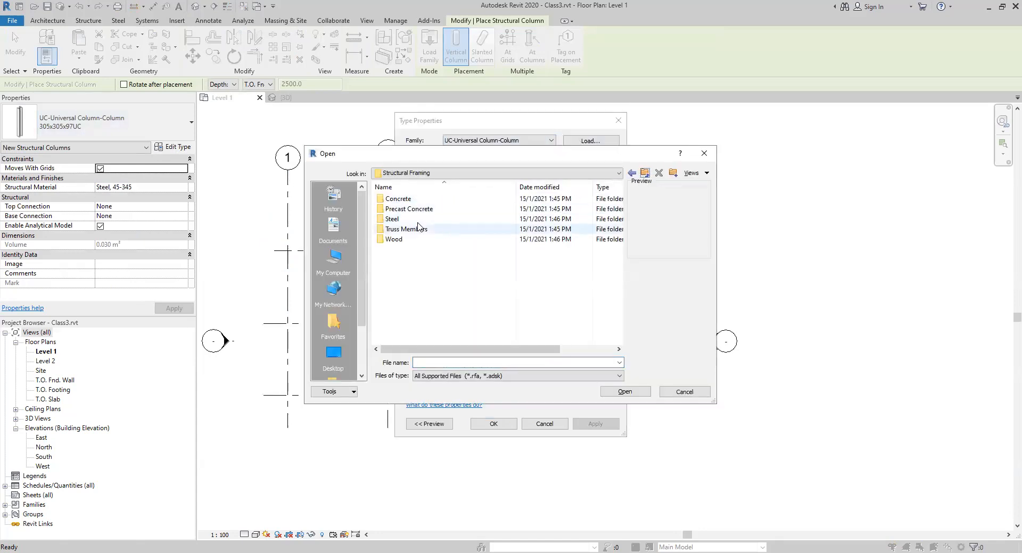
pyautogui.click(644, 174)
pyautogui.doubleClick(439, 240)
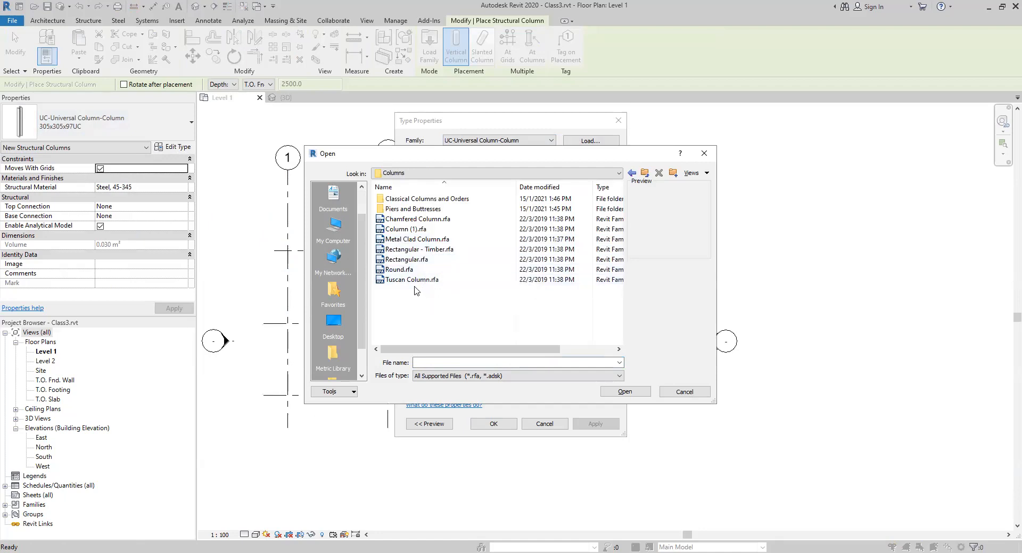
pyautogui.click(407, 260)
pyautogui.click(620, 394)
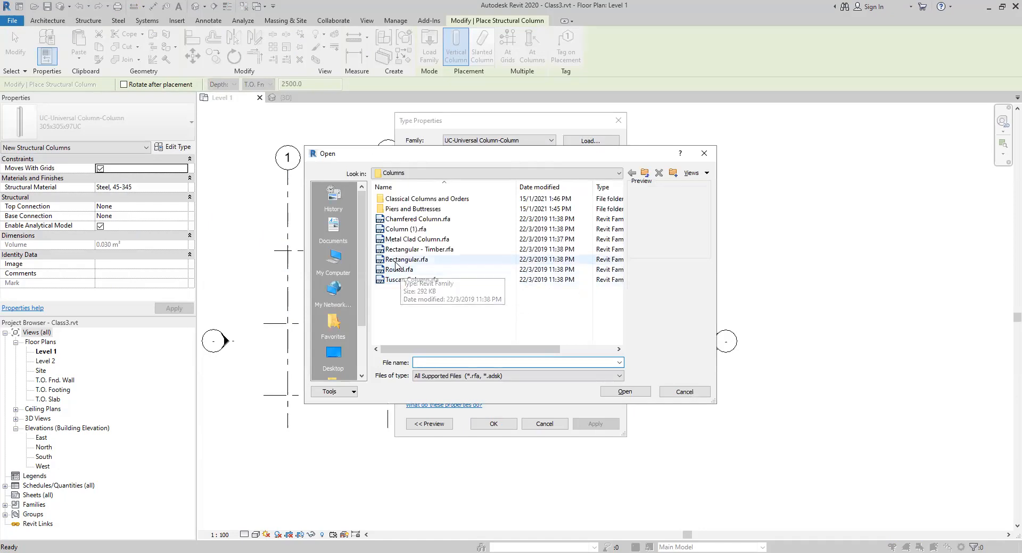
pyautogui.click(406, 259)
pyautogui.click(610, 392)
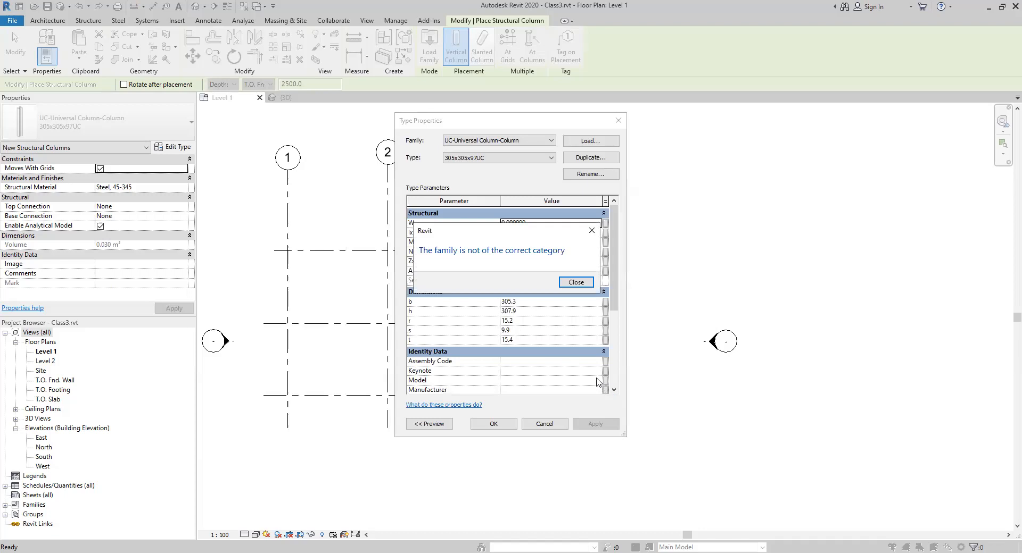
pyautogui.click(573, 282)
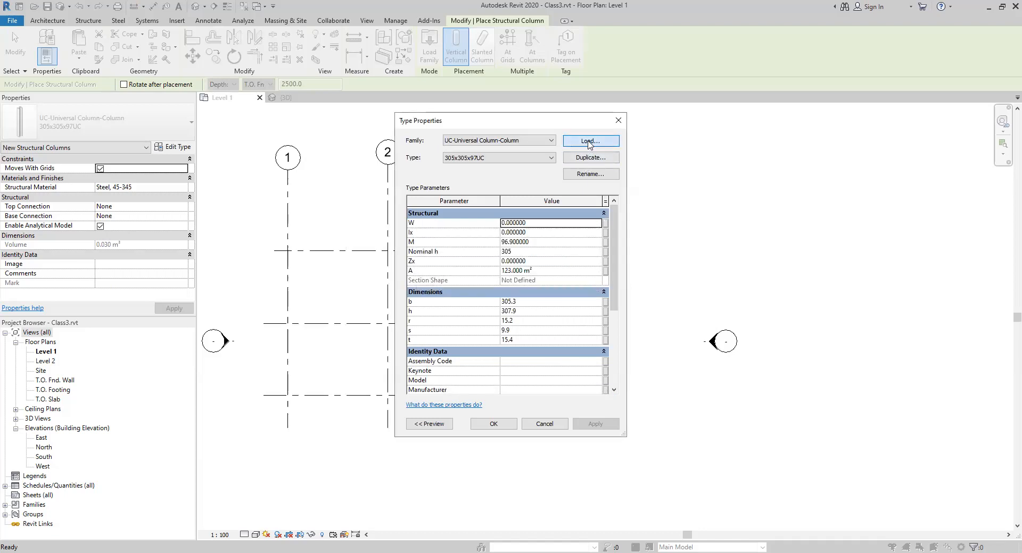
# Step: Try to load the Round.rfa family from the Columns library folder for the structural column
pyautogui.click(589, 141)
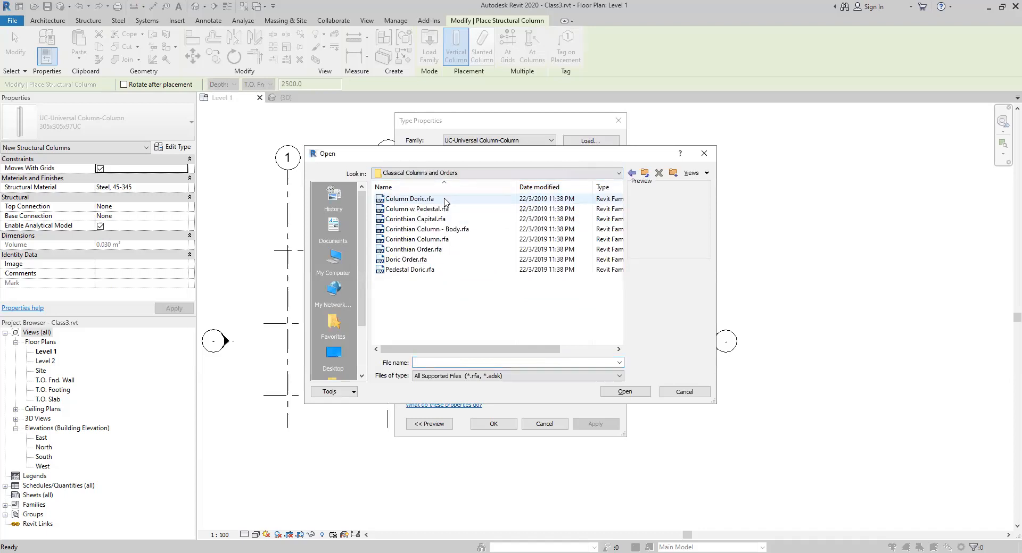
pyautogui.click(631, 174)
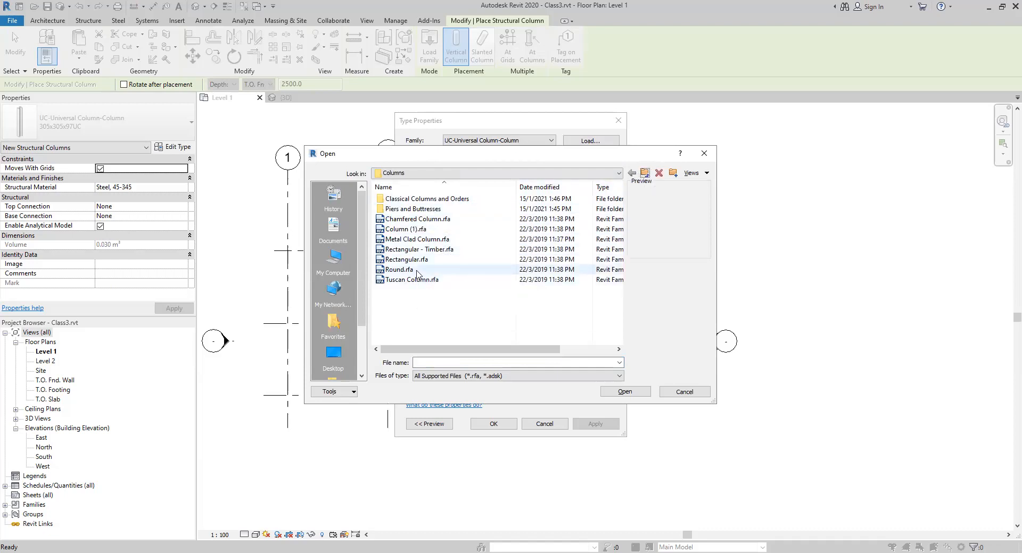
pyautogui.click(417, 271)
pyautogui.click(620, 393)
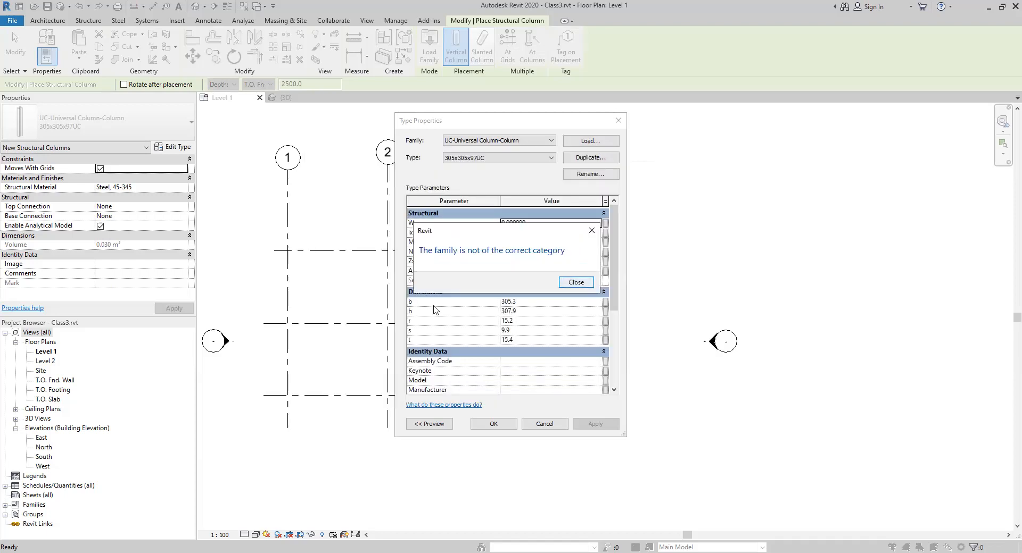
pyautogui.press('Return')
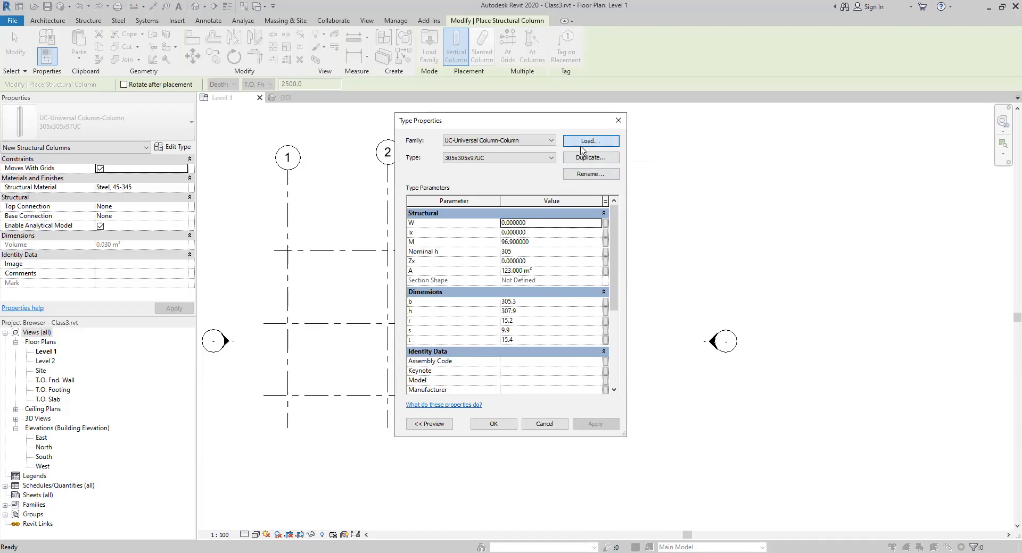
# Step: Load the Rectangular column family from the Structural Columns > Concrete library folder and use its 450 x 600mm type
pyautogui.click(644, 173)
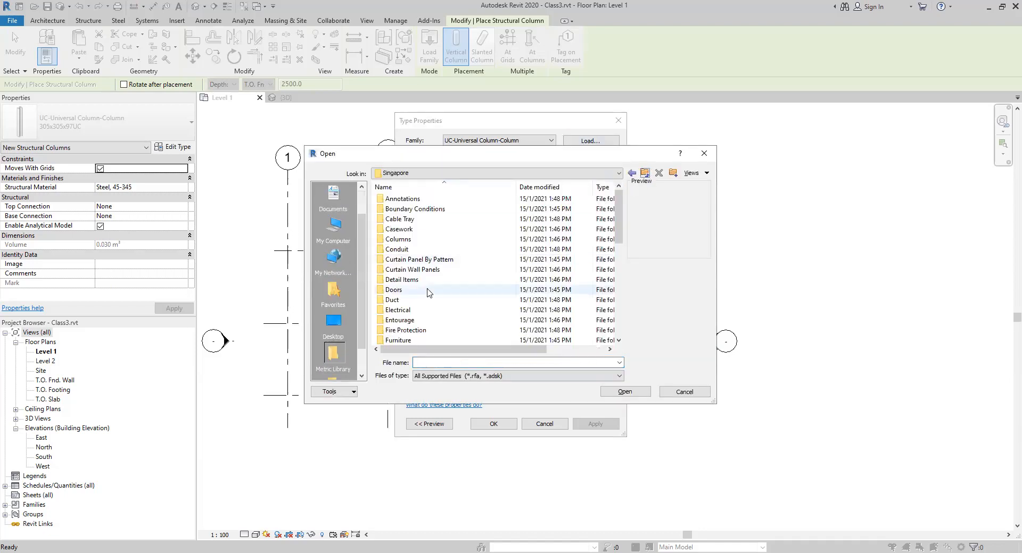
pyautogui.scroll(-8, 415, 266)
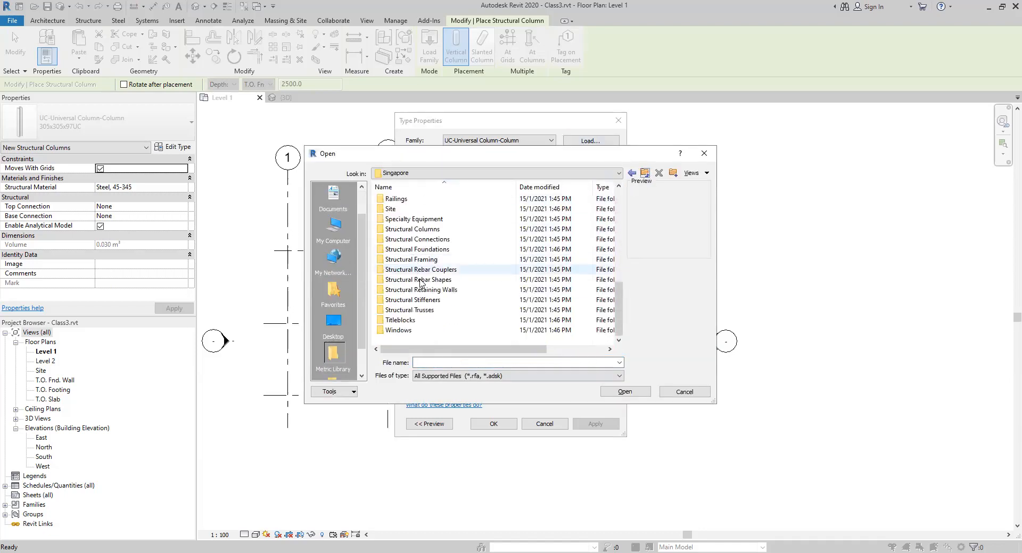
pyautogui.doubleClick(423, 229)
pyautogui.doubleClick(405, 200)
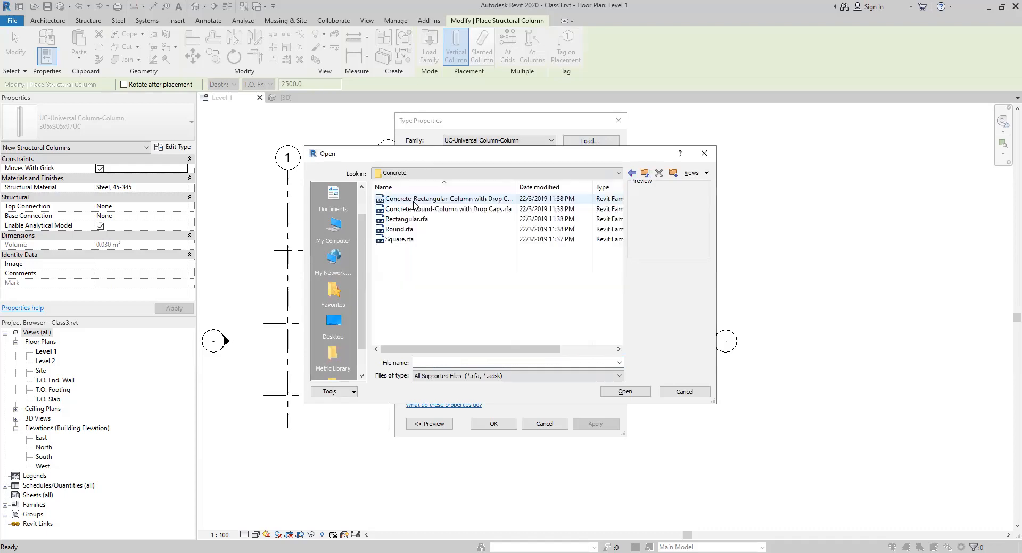
pyautogui.click(412, 221)
pyautogui.click(614, 397)
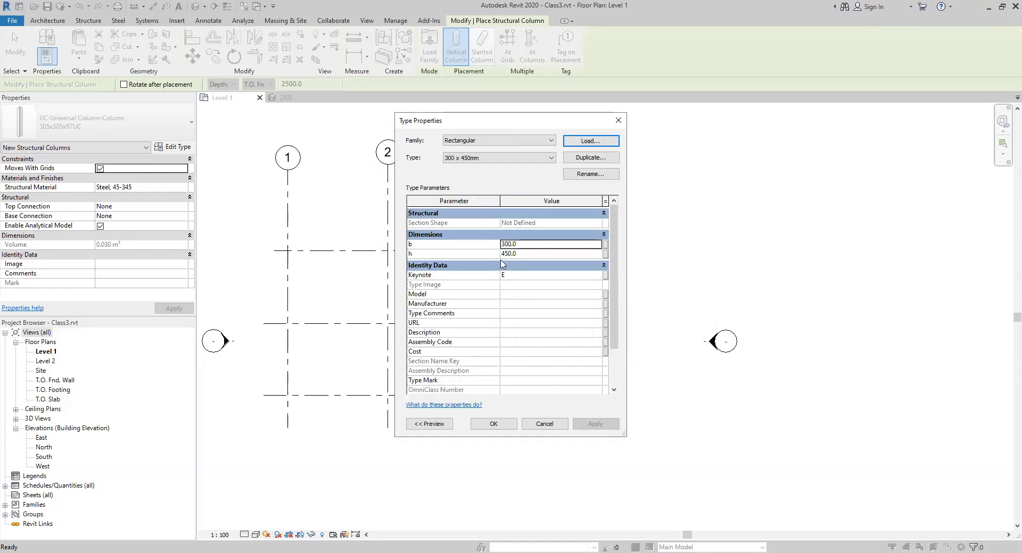
pyautogui.click(550, 158)
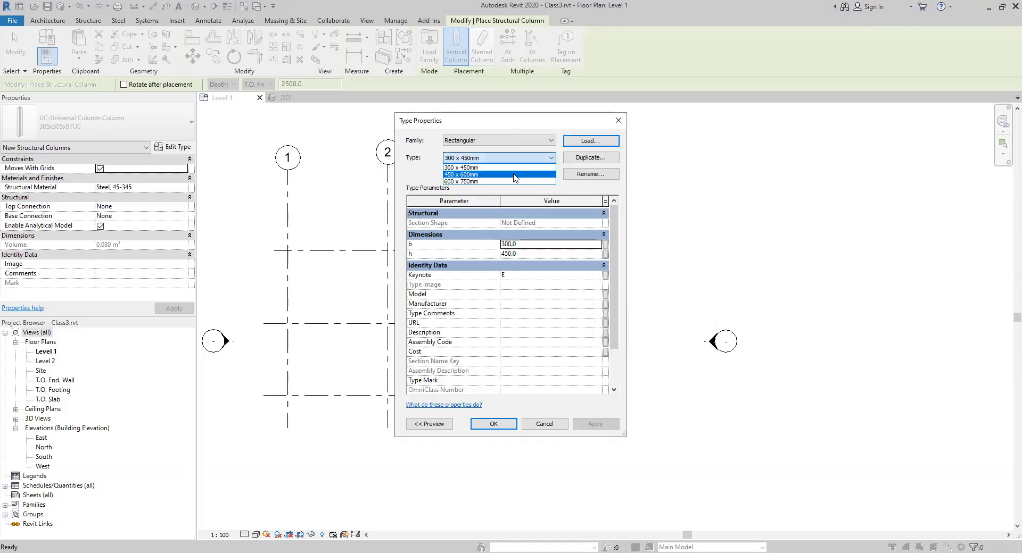
pyautogui.click(515, 175)
pyautogui.click(493, 425)
# Step: Place the 450 x 600mm rectangular concrete column at the intersection of grids 1 and 6
pyautogui.scroll(3, 287, 250)
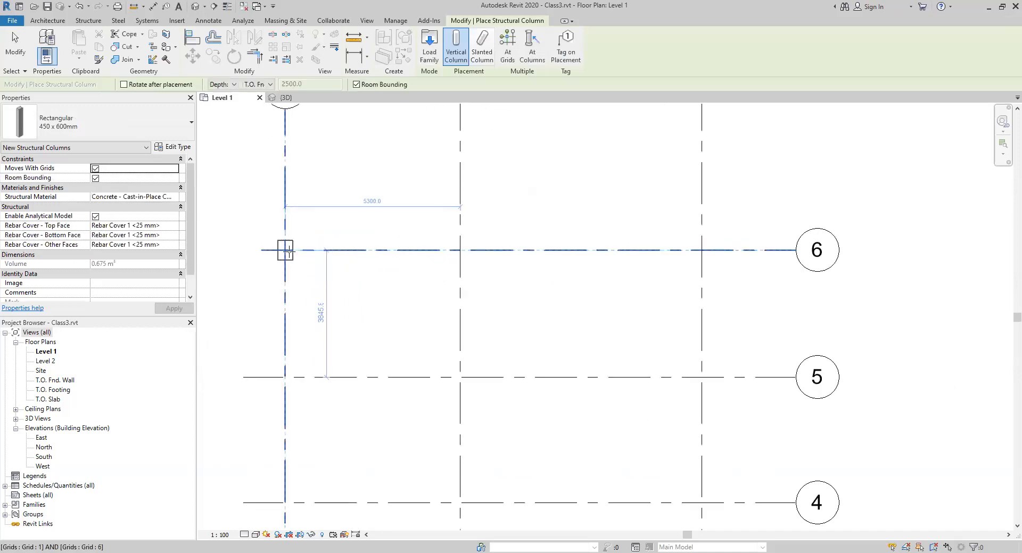
pyautogui.click(285, 250)
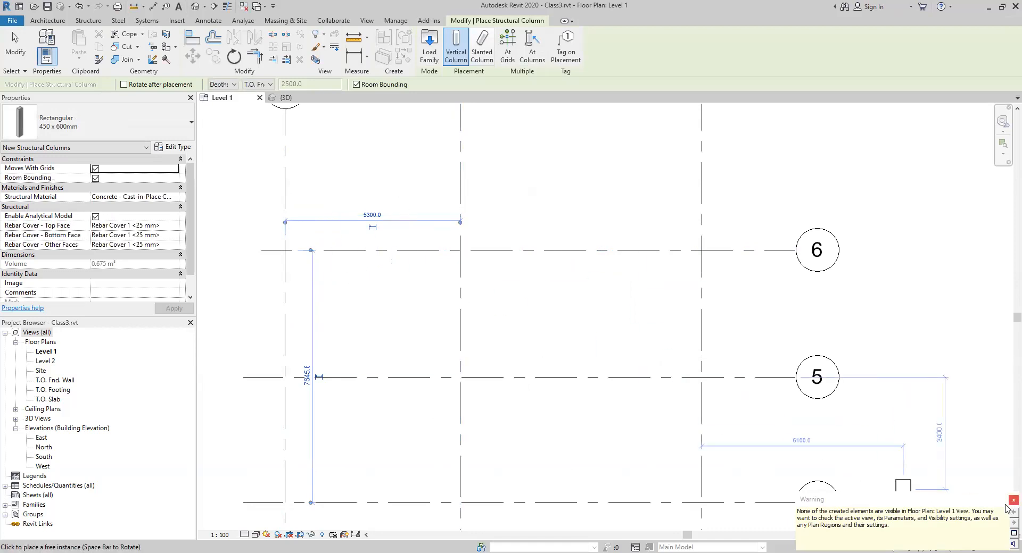
pyautogui.click(1013, 500)
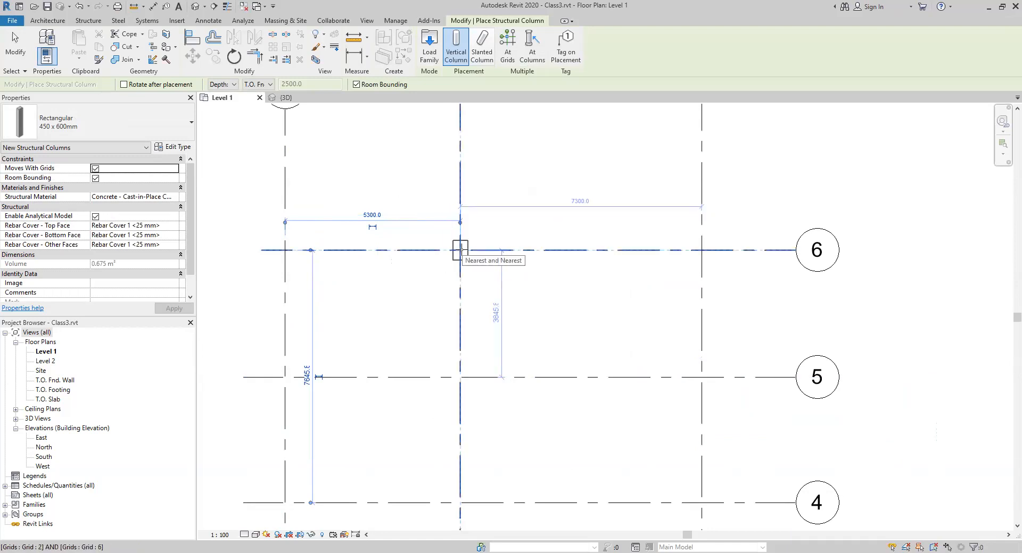
pyautogui.press('Escape')
pyautogui.press('Escape')
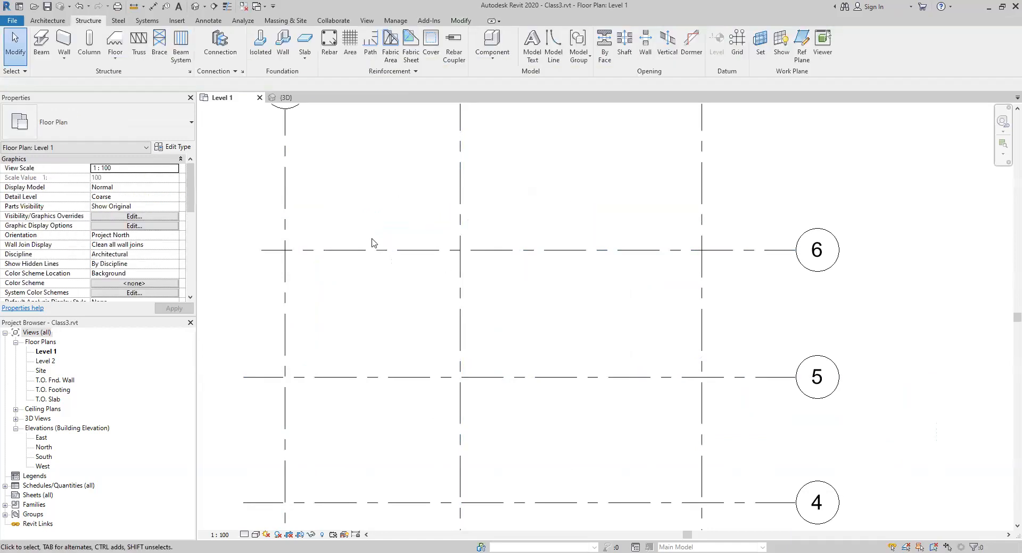
# Step: Place a UC-Universal Column-Column of type 305x305x97UC at the intersection of grids 1 and 6
pyautogui.click(89, 50)
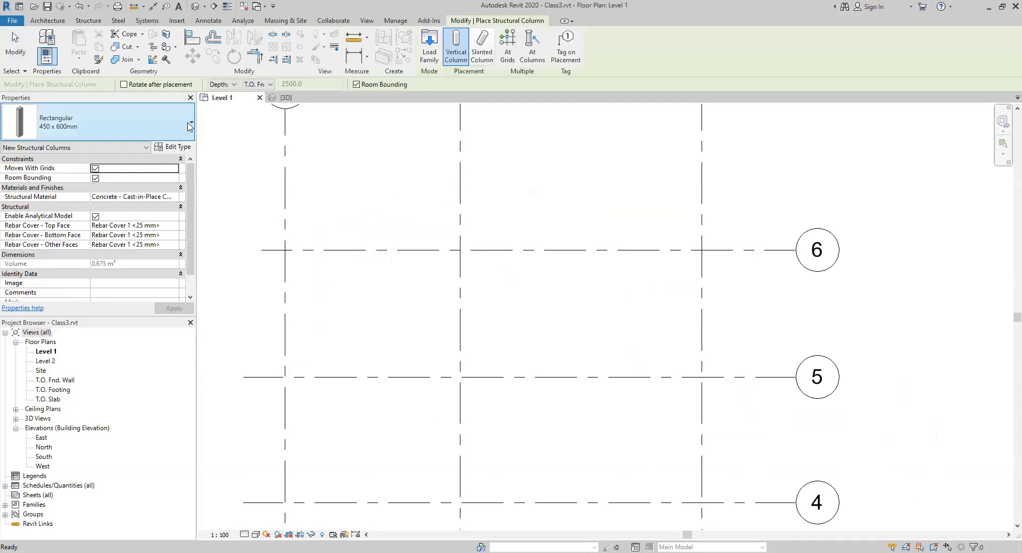
pyautogui.click(106, 123)
pyautogui.click(69, 241)
pyautogui.click(286, 250)
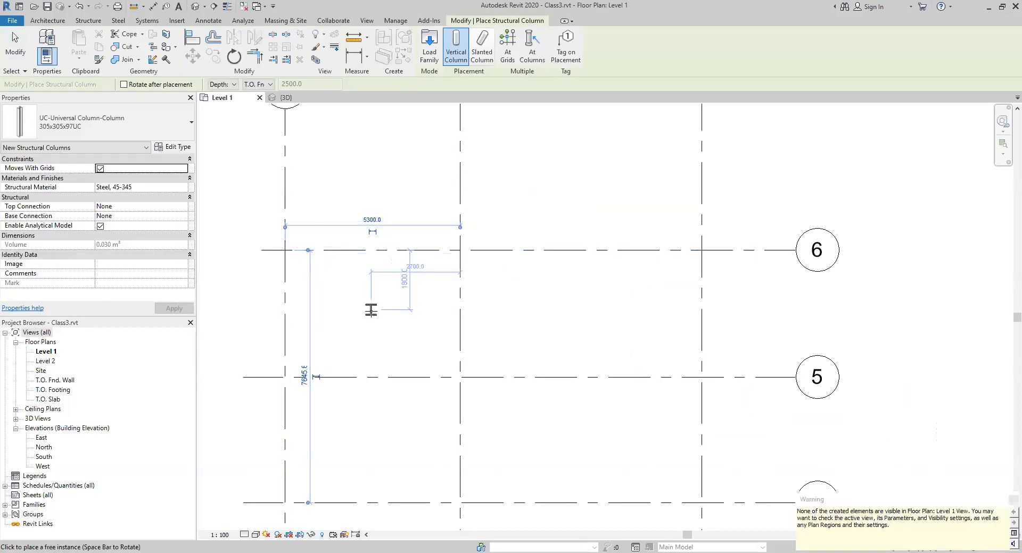
pyautogui.press('Escape')
pyautogui.press('Escape')
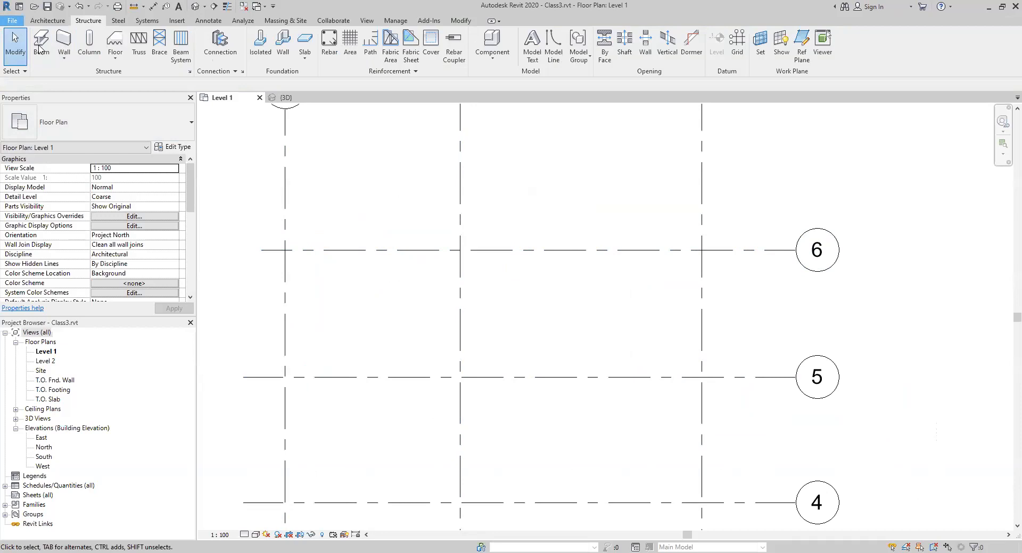
# Step: Create a new project based on the Structural Template
pyautogui.click(13, 21)
pyautogui.moveTo(66, 64)
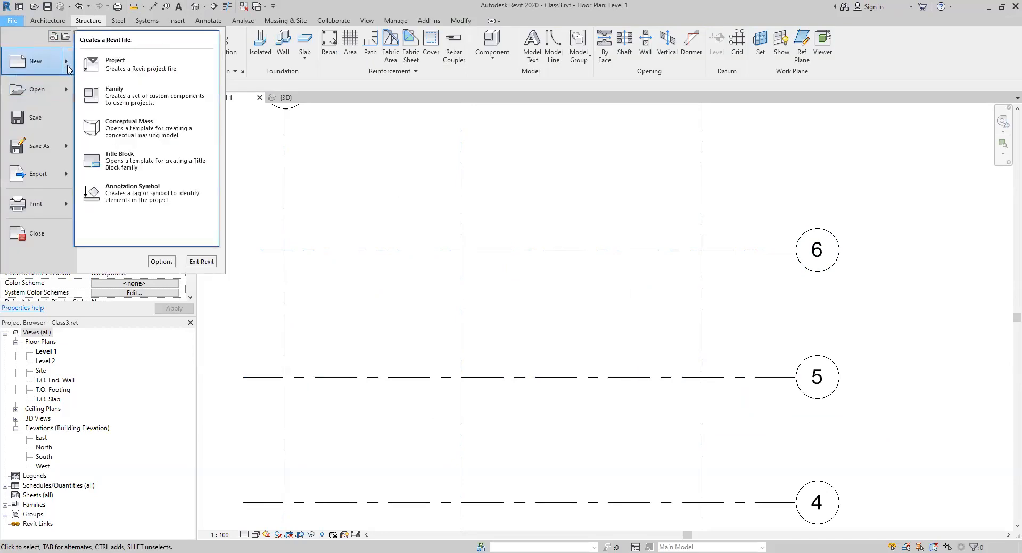
pyautogui.click(100, 68)
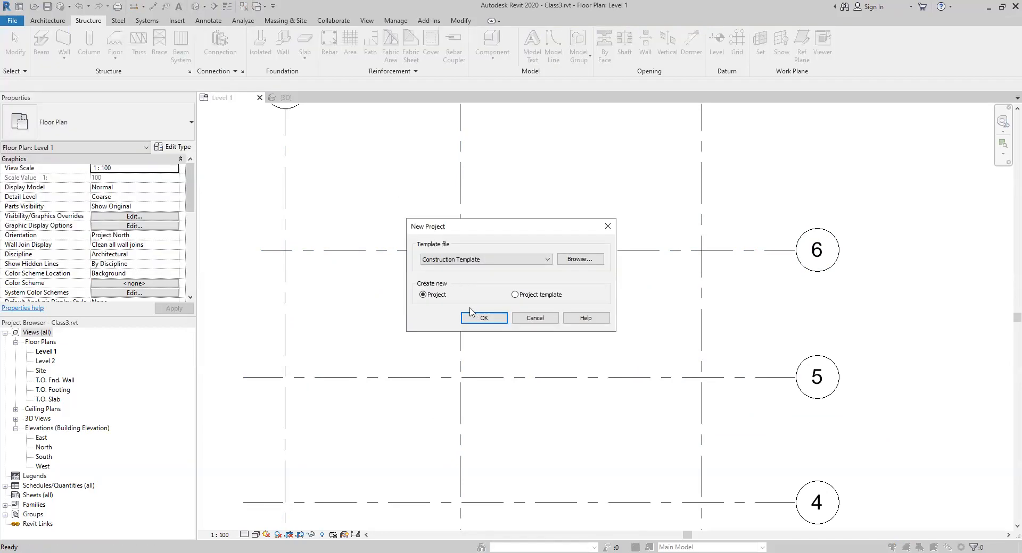
pyautogui.click(496, 261)
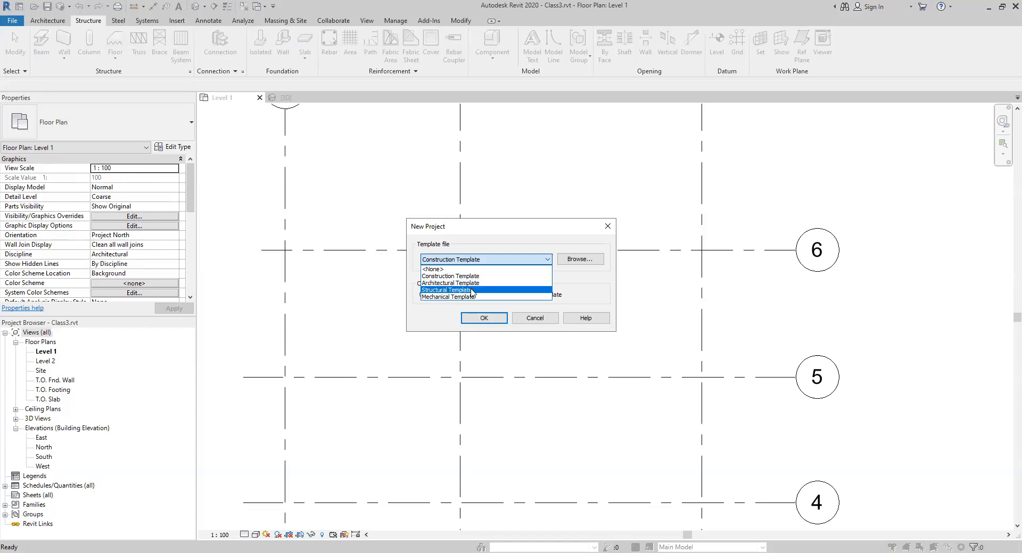
pyautogui.click(471, 290)
pyautogui.click(476, 318)
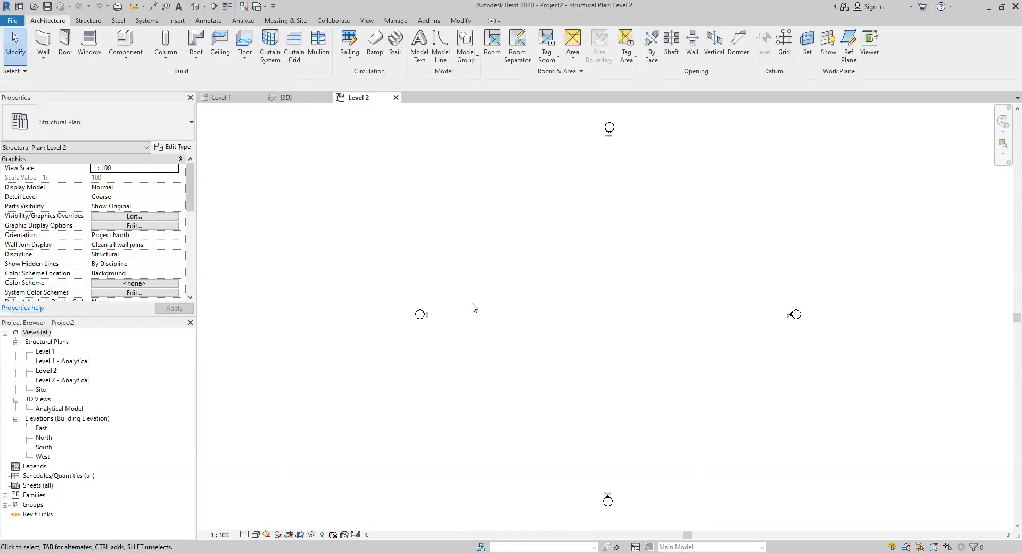
pyautogui.moveTo(431, 236); pyautogui.dragTo(367, 243, button='middle')
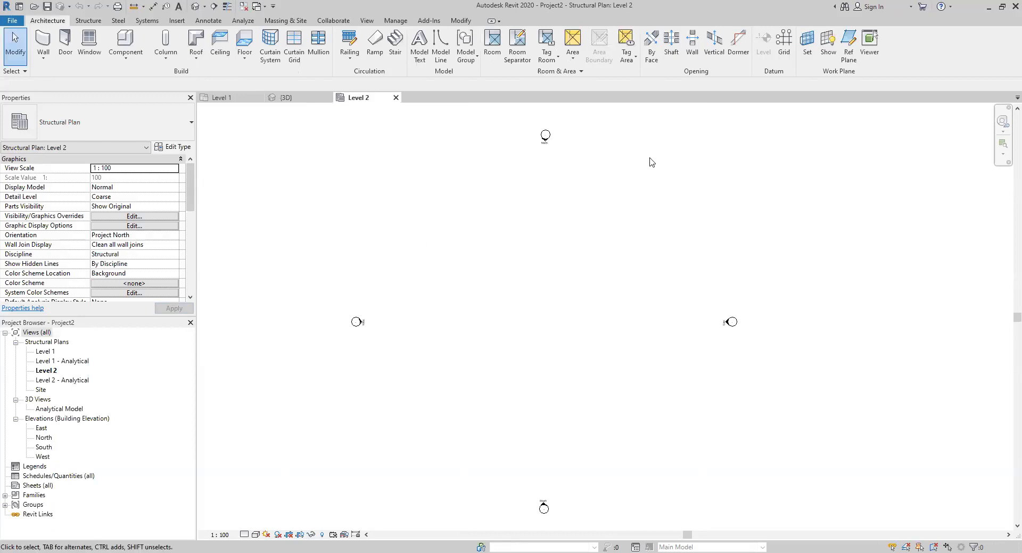
# Step: Draw four parallel vertical grid lines, 1 to 4, spaced about 10000, 11000 and 10000 mm apart on Level 2
pyautogui.click(86, 21)
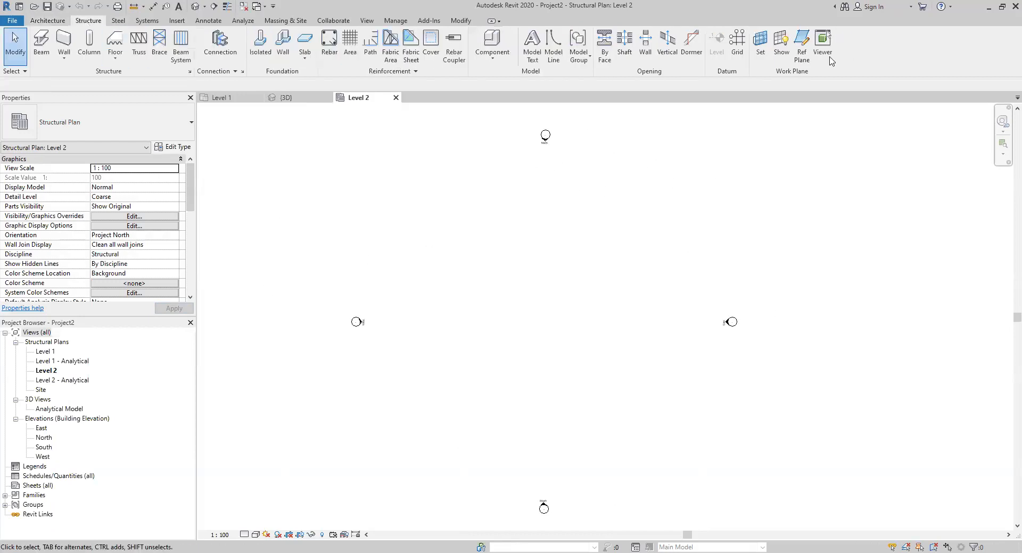
pyautogui.click(738, 48)
pyautogui.click(431, 435)
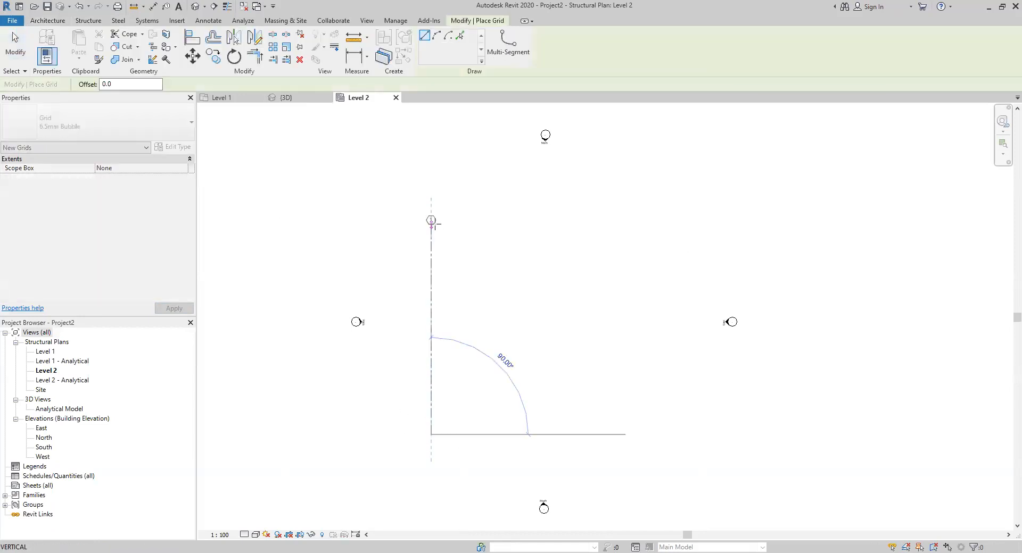
pyautogui.click(431, 205)
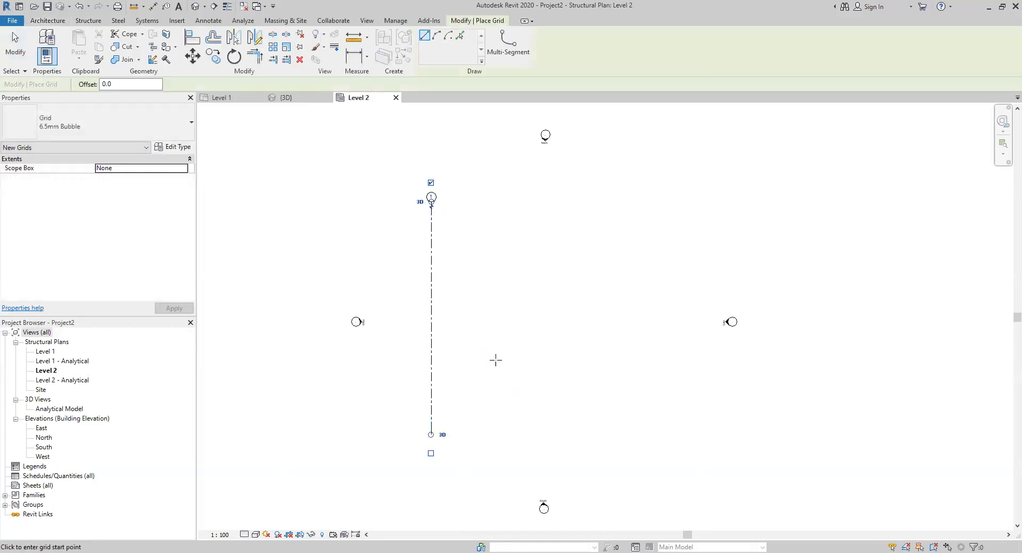
pyautogui.click(505, 435)
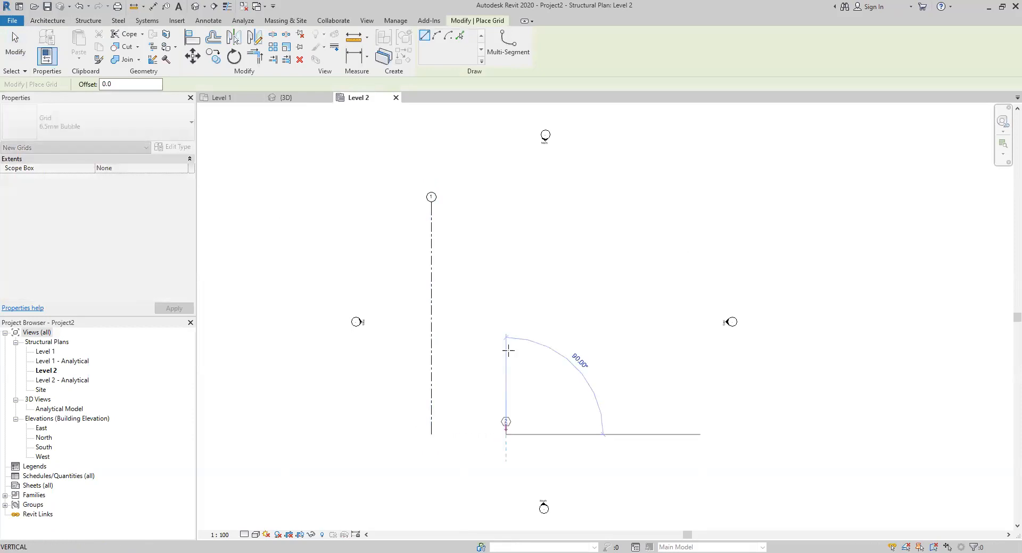
pyautogui.click(499, 201)
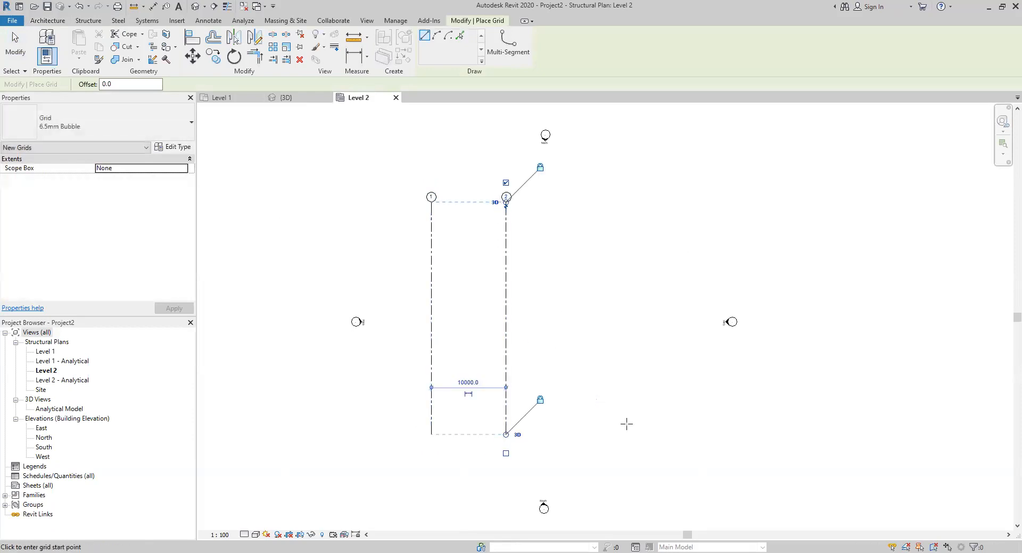
pyautogui.click(589, 434)
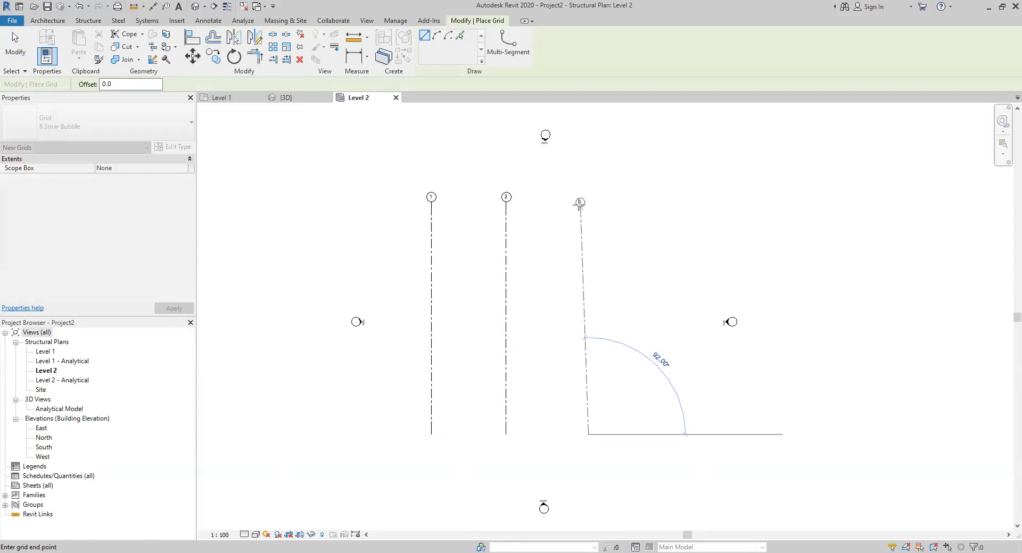
pyautogui.click(589, 195)
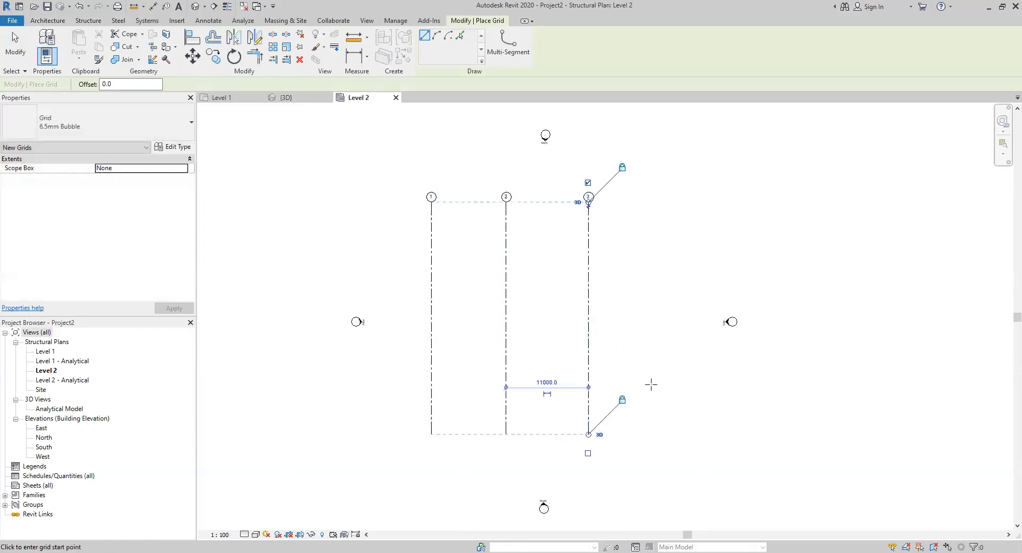
pyautogui.click(663, 435)
pyautogui.click(663, 201)
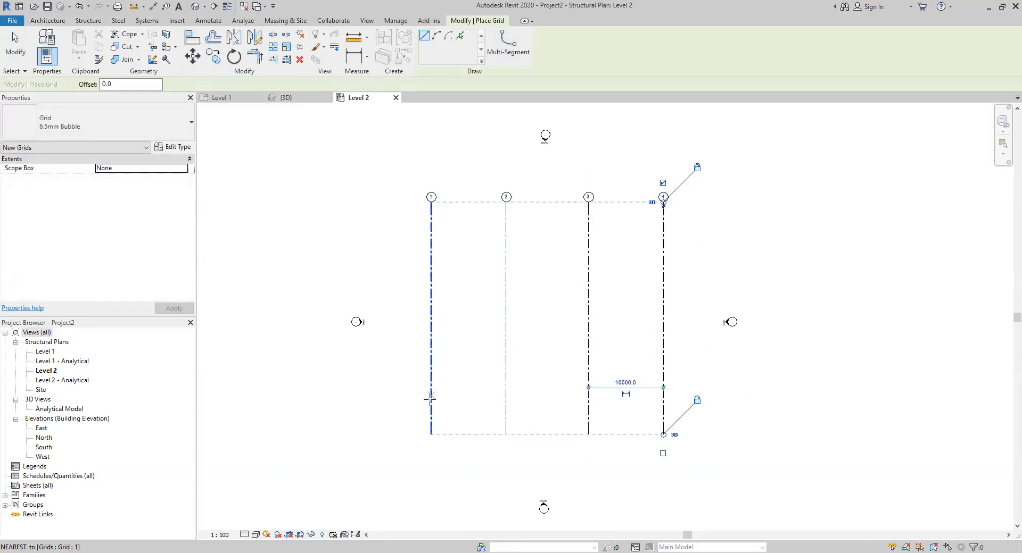
# Step: Draw a horizontal grid line across the lower ends of the four vertical grids and name it a
pyautogui.click(415, 413)
pyautogui.click(688, 413)
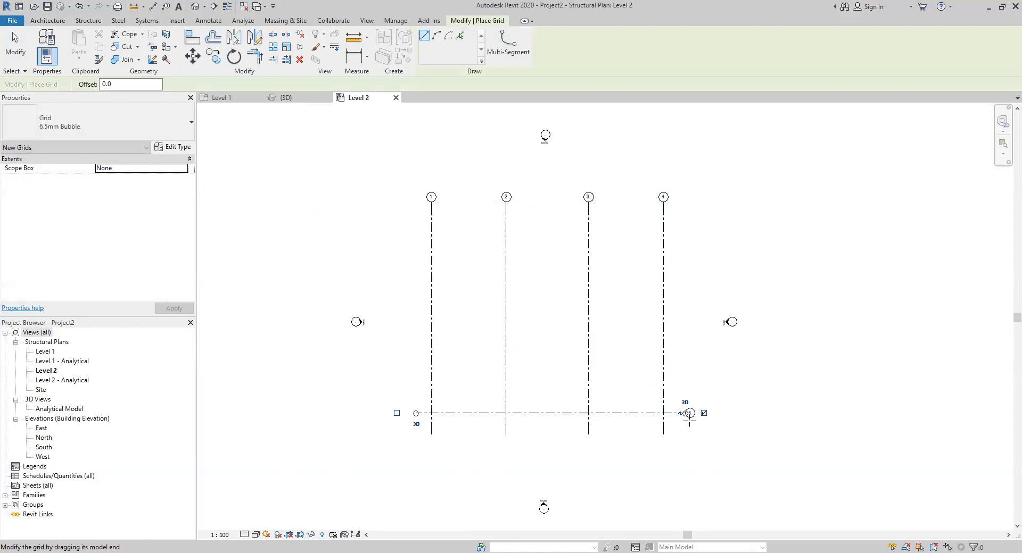
pyautogui.press('Escape')
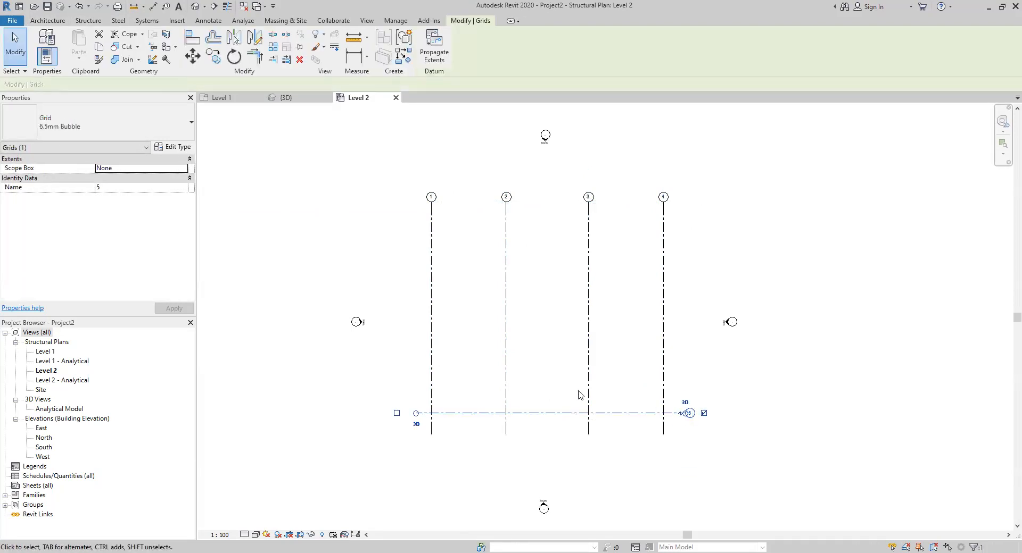
pyautogui.click(117, 188)
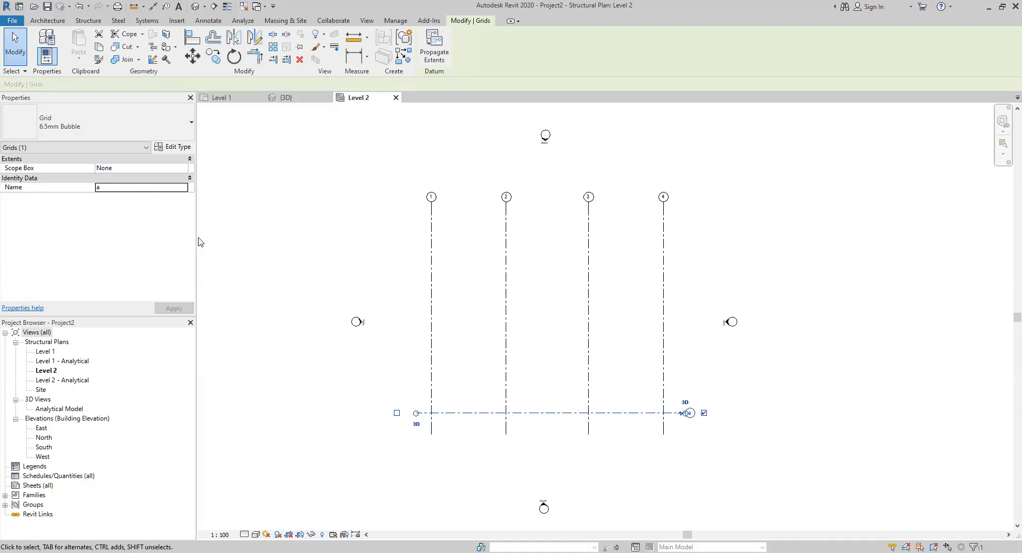
# Step: Delete the horizontal grid a and draw a slightly higher and longer horizontal grid line across grids 1 to 4
pyautogui.press('Delete')
pyautogui.click(388, 276)
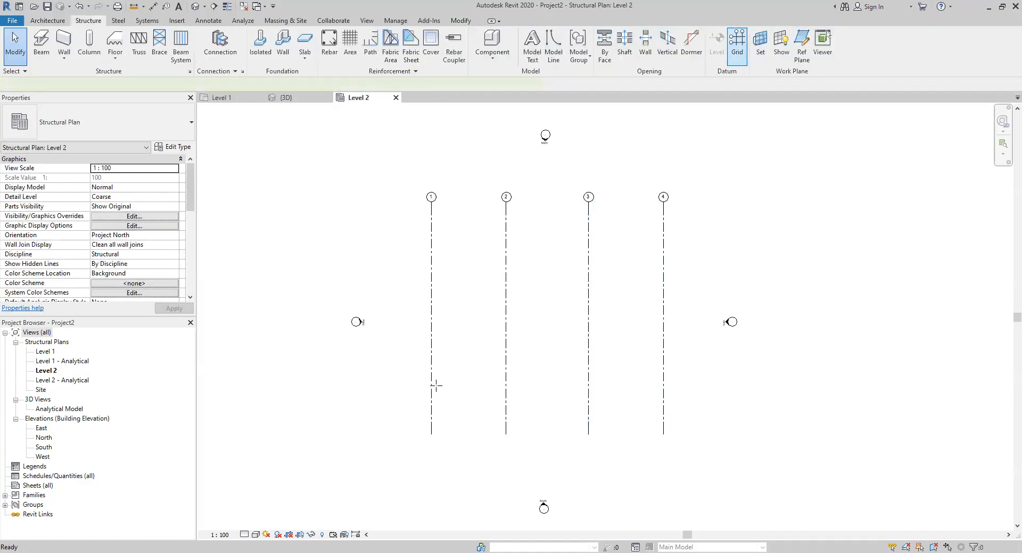
pyautogui.click(408, 399)
pyautogui.click(706, 400)
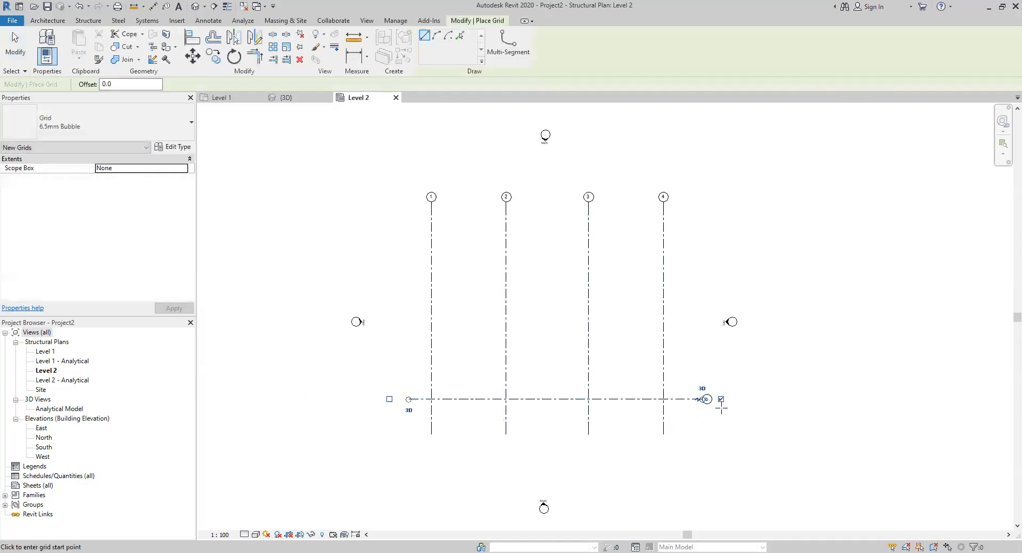
pyautogui.press('Escape')
pyautogui.press('Escape')
# Step: Copy the horizontal grid b about 8900 mm straight upward
pyautogui.scroll(2, 703, 396)
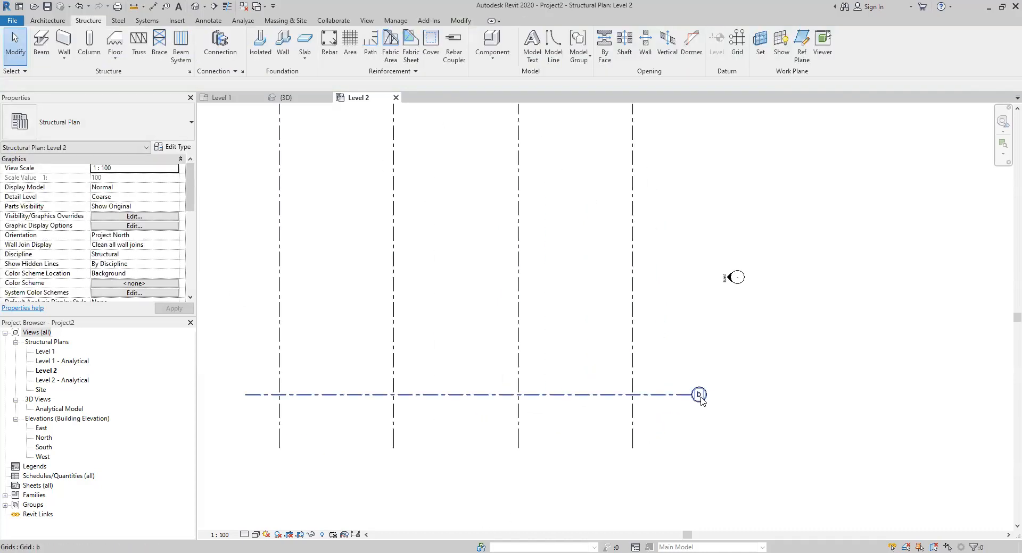
pyautogui.click(699, 396)
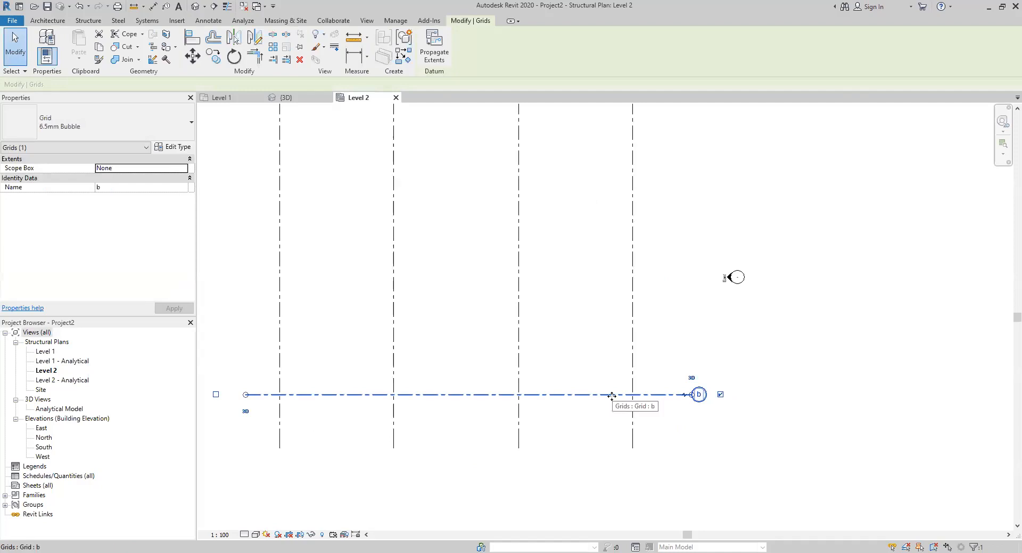
pyautogui.click(478, 290)
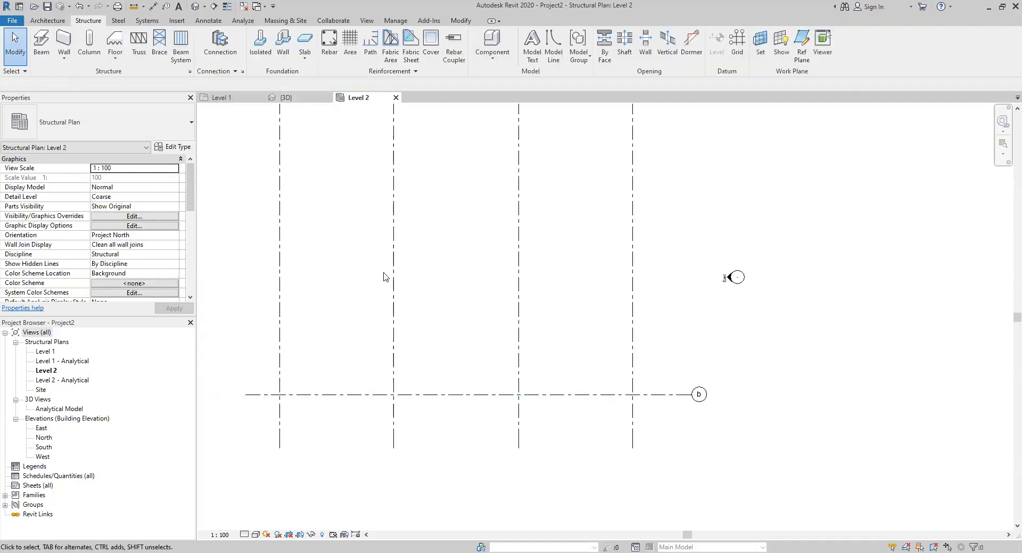
pyautogui.click(375, 395)
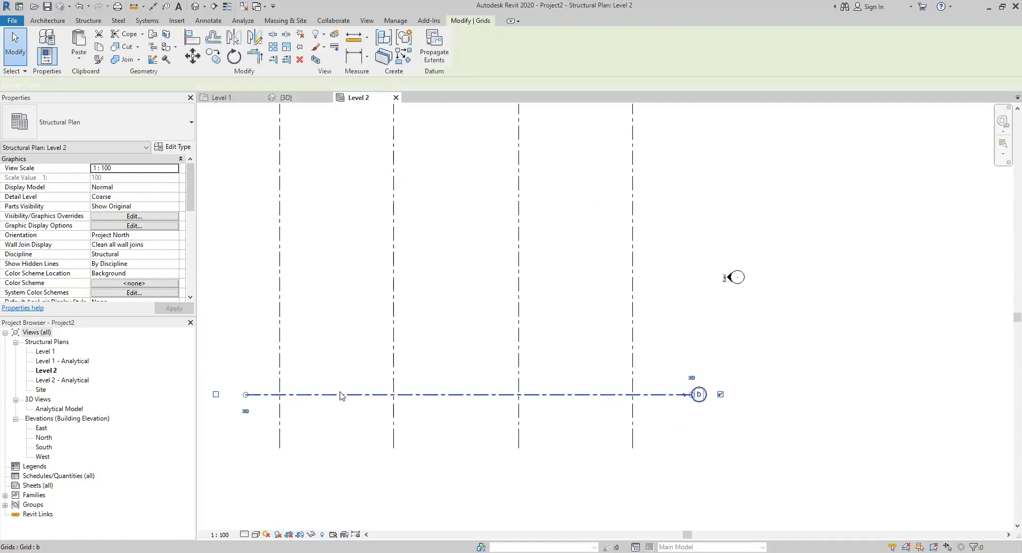
pyautogui.click(371, 395)
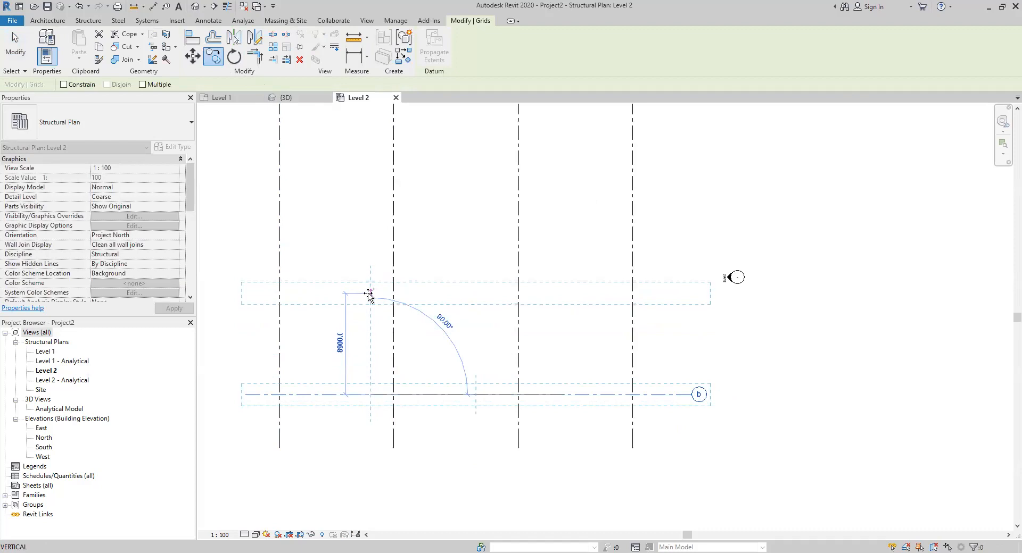
pyautogui.click(371, 293)
# Step: Copy the horizontal grid c about 9900 mm straight upward
pyautogui.press('c')
pyautogui.press('o')
pyautogui.click(362, 293)
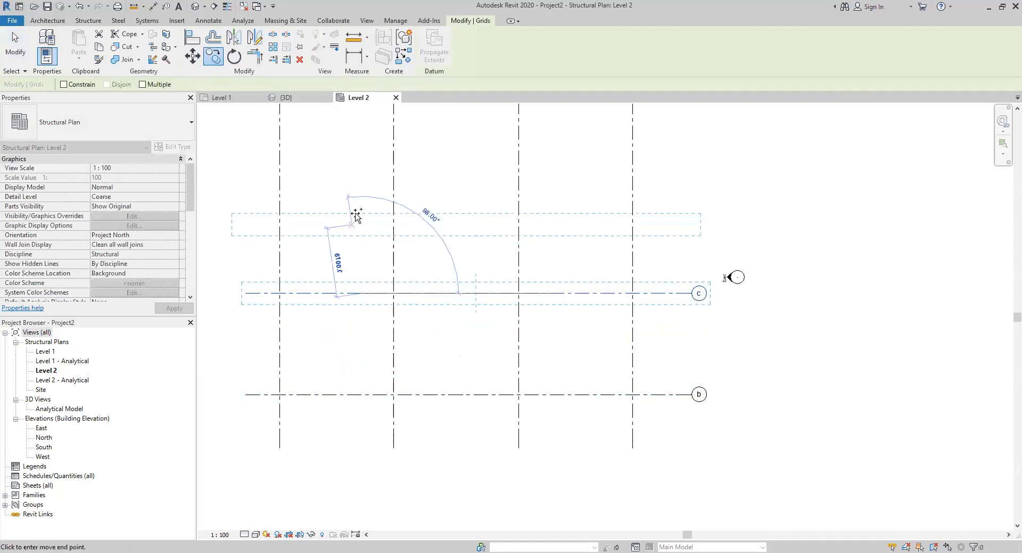
pyautogui.moveTo(362, 200); pyautogui.dragTo(364, 270, button='middle')
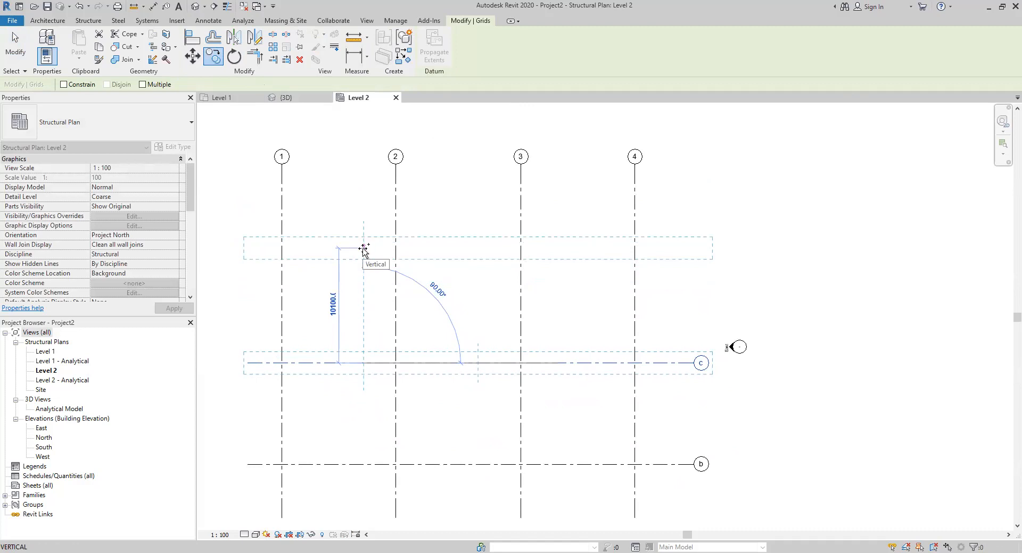
pyautogui.click(363, 250)
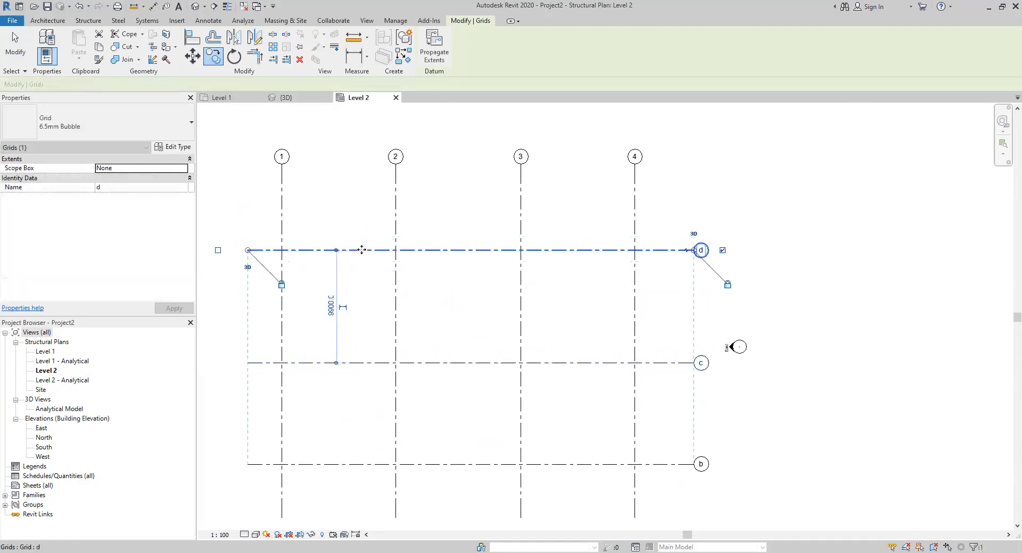
pyautogui.click(453, 313)
# Step: Place Concrete-Rectangular-Column 300 x 450mm structural columns at the intersections of grid d with grids 1, 2, 3 and 4
pyautogui.scroll(-1, 467, 314)
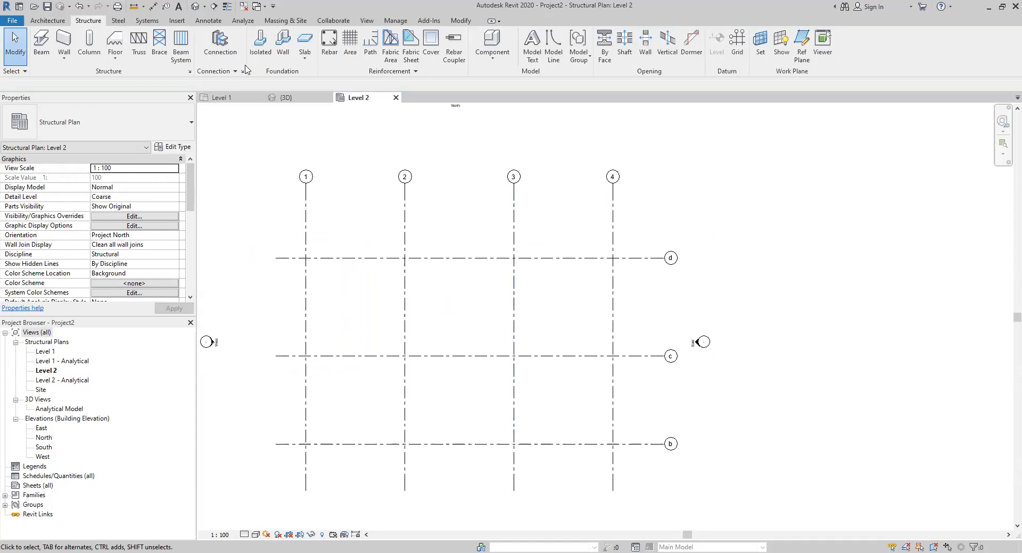
pyautogui.click(90, 43)
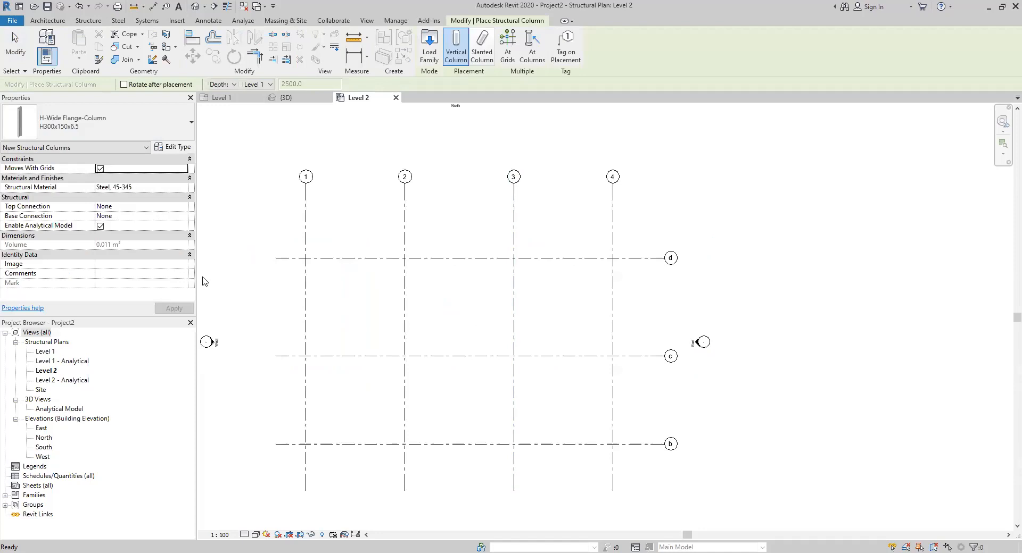
pyautogui.click(192, 130)
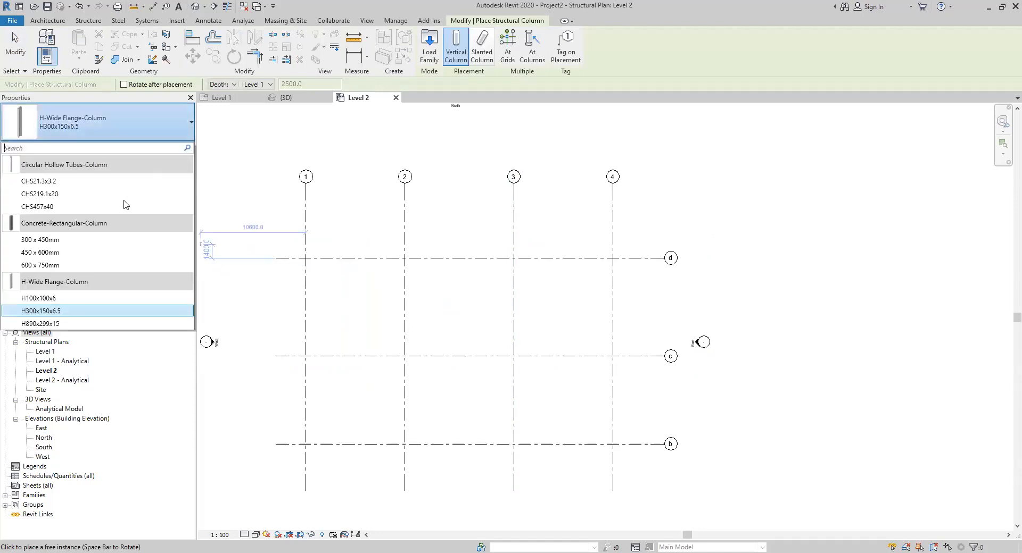
pyautogui.click(91, 240)
pyautogui.scroll(5, 311, 254)
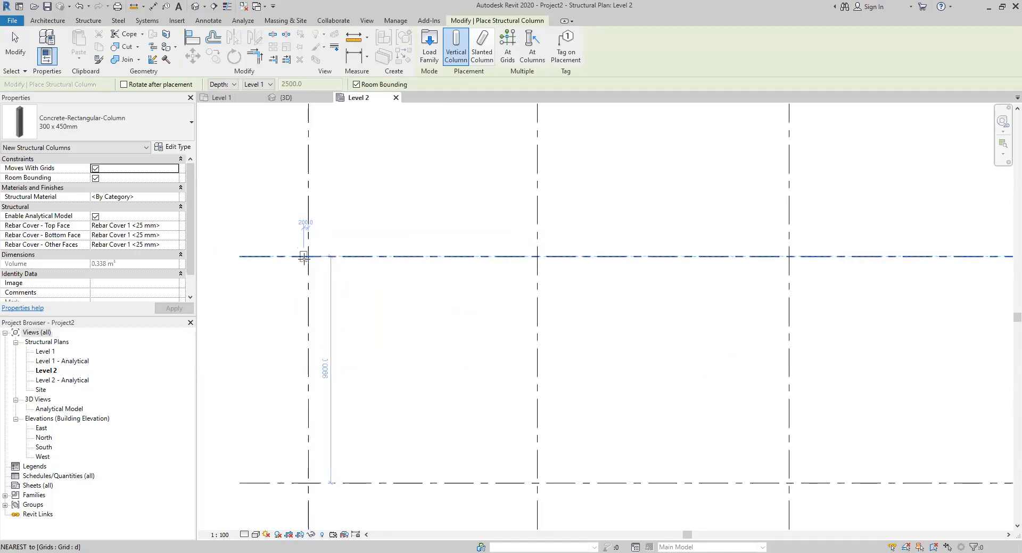
pyautogui.click(312, 253)
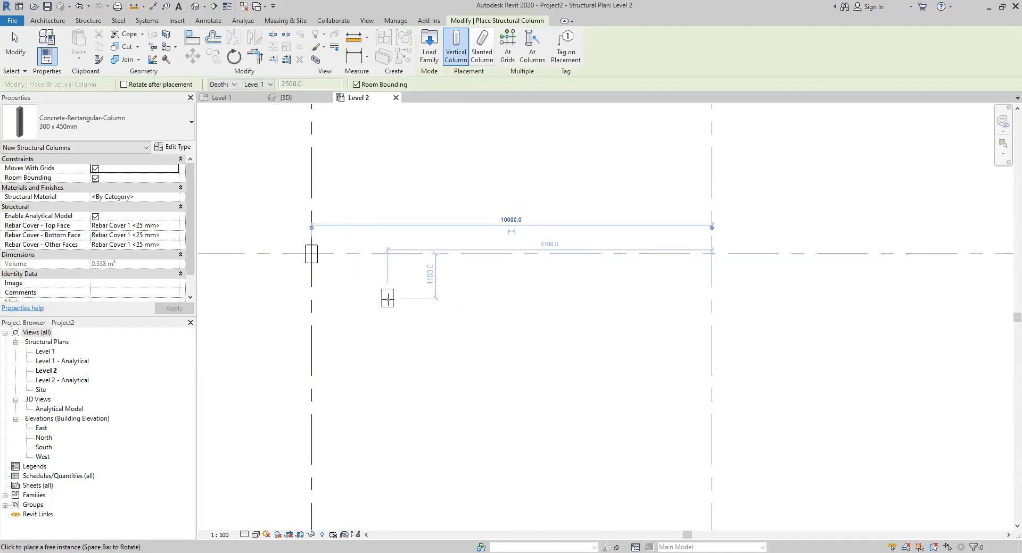
pyautogui.click(712, 253)
pyautogui.scroll(-5, 586, 288)
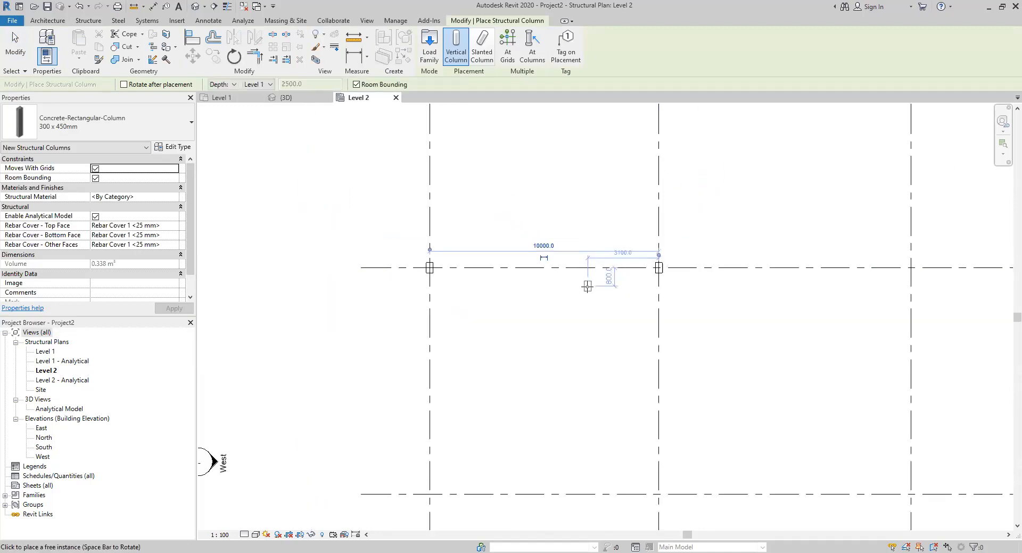
pyautogui.moveTo(802, 332); pyautogui.dragTo(597, 325, button='middle')
pyautogui.click(663, 262)
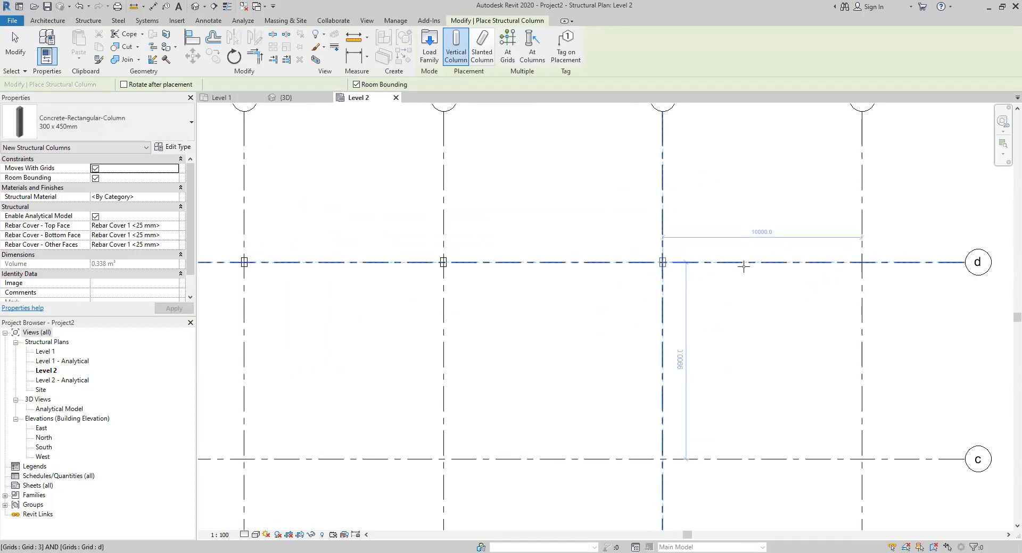
pyautogui.click(862, 262)
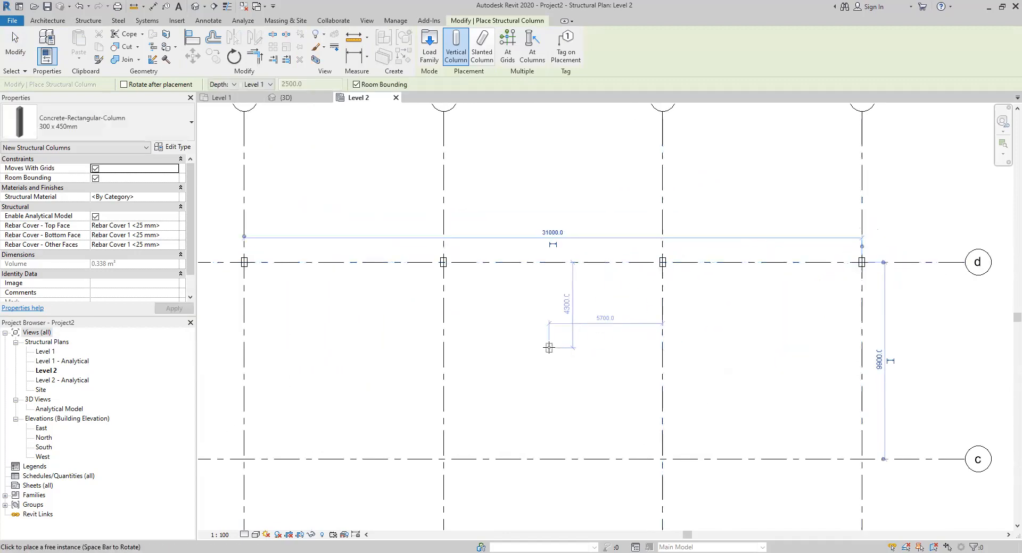
# Step: Place the same 300 x 450mm concrete columns at the intersections of grid c with grids 1, 2, 3 and 4
pyautogui.scroll(-1, 554, 344)
pyautogui.click(284, 444)
pyautogui.click(457, 444)
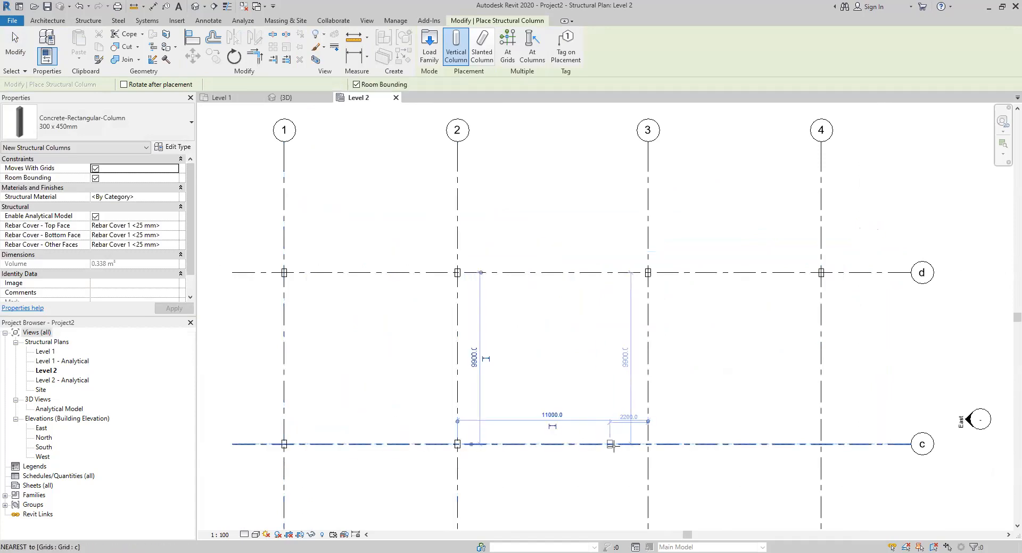
pyautogui.click(648, 445)
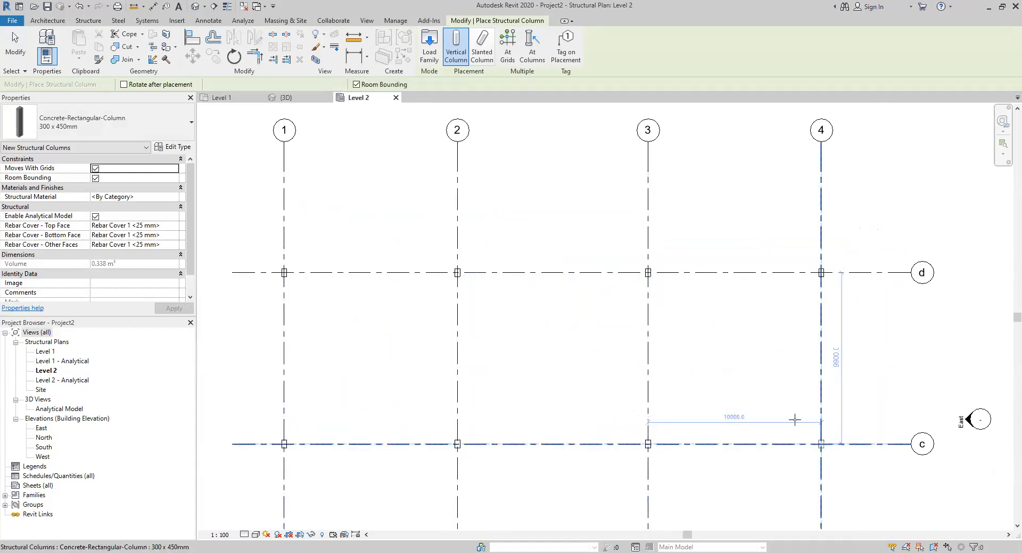
pyautogui.press('Escape')
pyautogui.press('Escape')
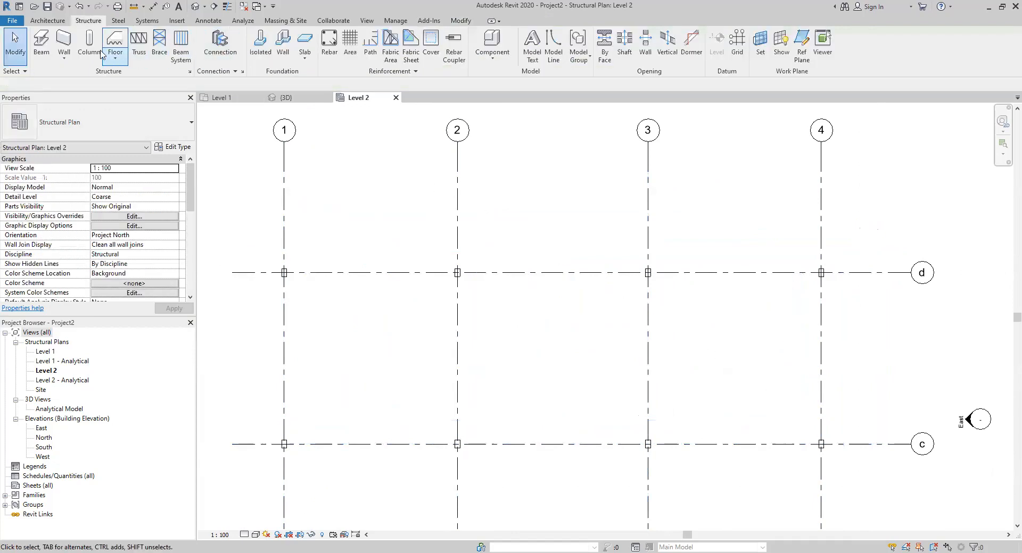
# Step: Place a Concrete-Rectangular Beam 400 x 800mm along grid c between the columns at grids 1 and 2
pyautogui.press('b')
pyautogui.press('m')
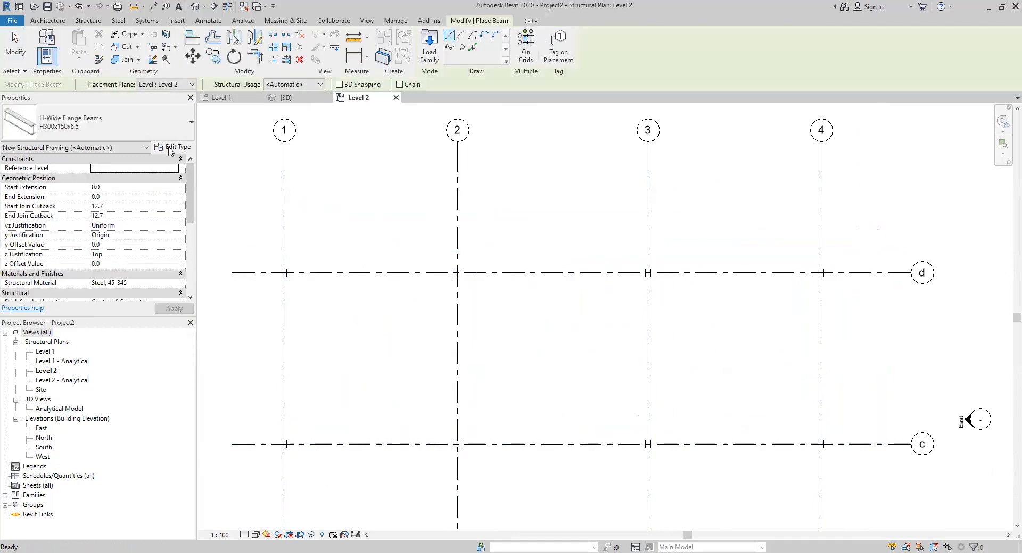
pyautogui.click(191, 126)
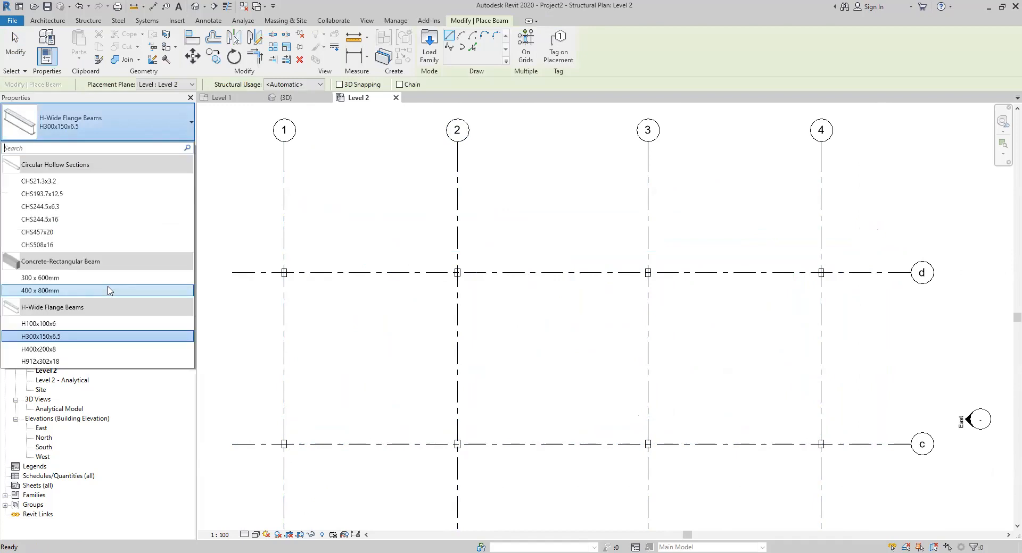
pyautogui.click(111, 291)
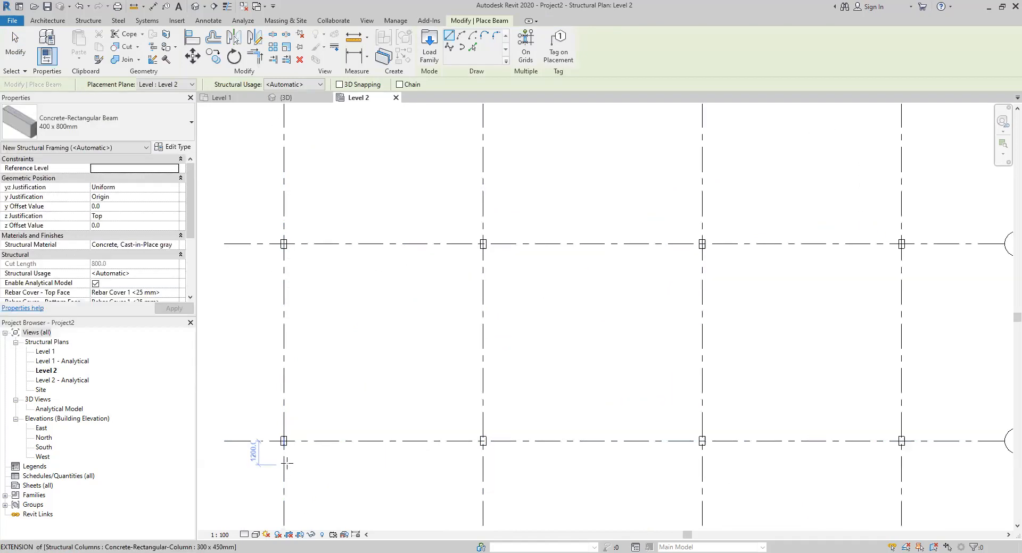
pyautogui.scroll(3, 282, 466)
pyautogui.click(282, 428)
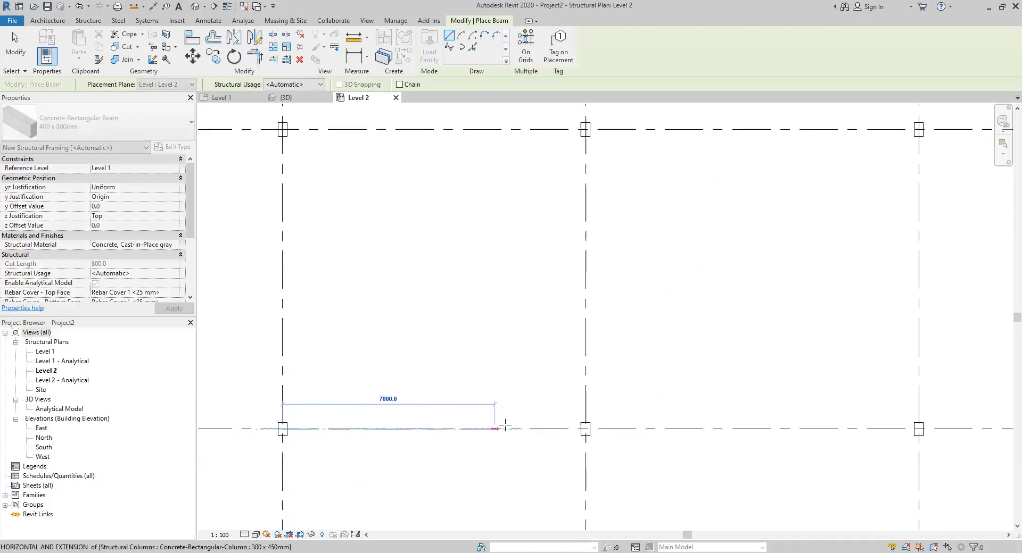
pyautogui.click(585, 429)
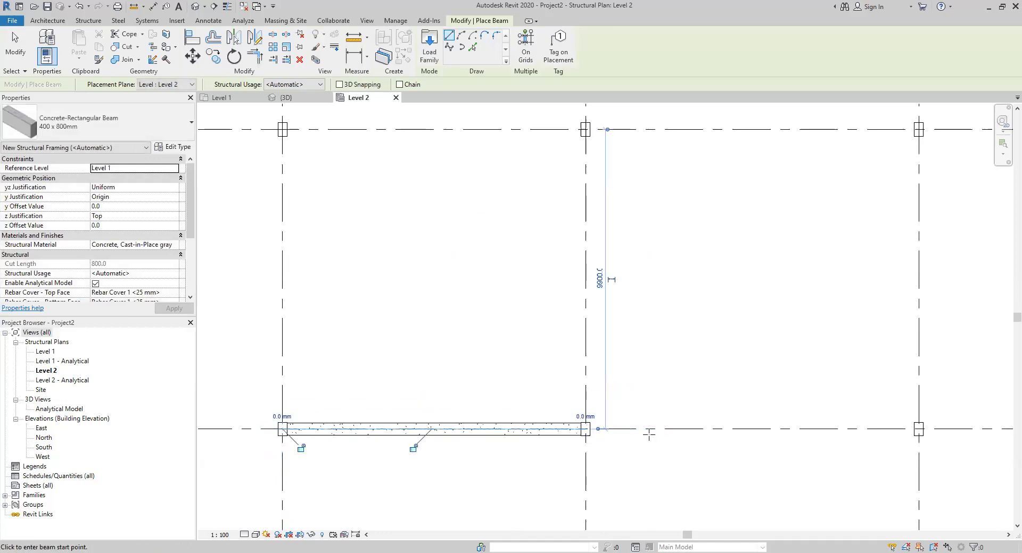
pyautogui.press('Escape')
pyautogui.press('Escape')
pyautogui.scroll(-3, 617, 410)
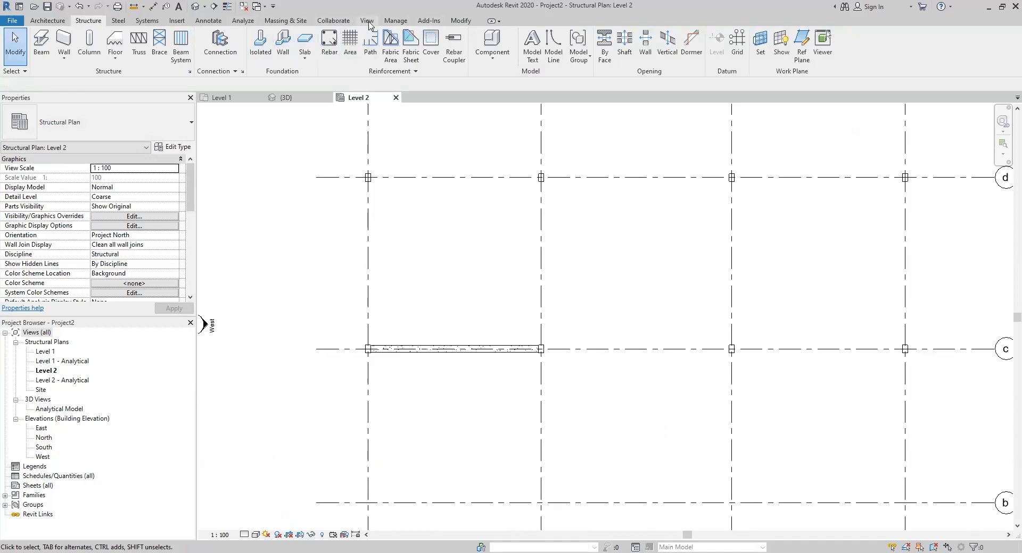
pyautogui.click(215, 21)
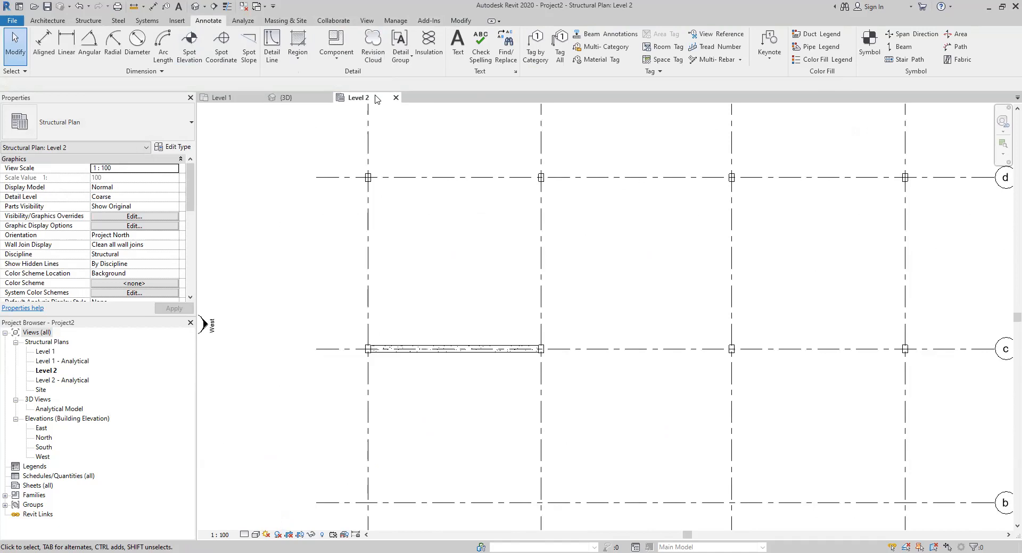
pyautogui.click(370, 22)
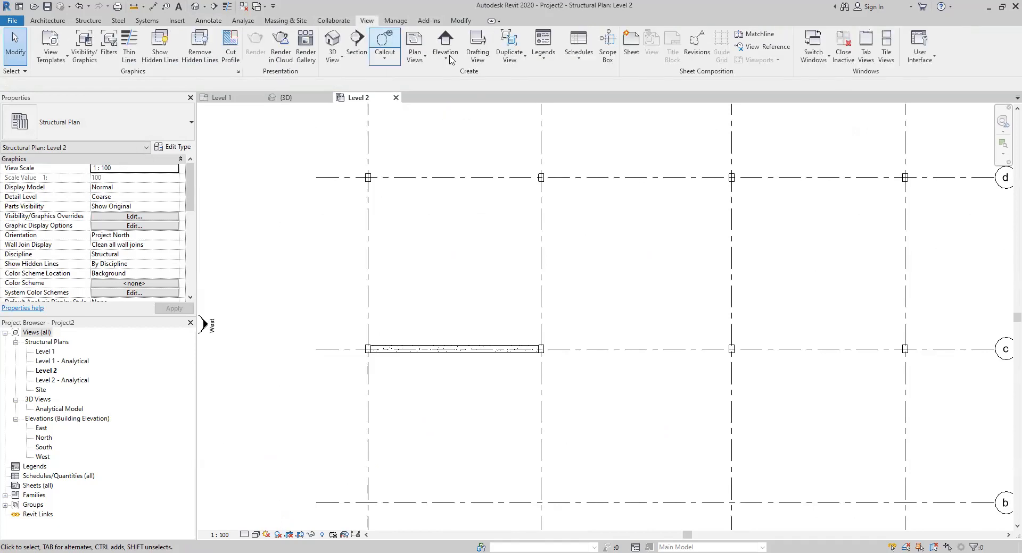
pyautogui.click(207, 21)
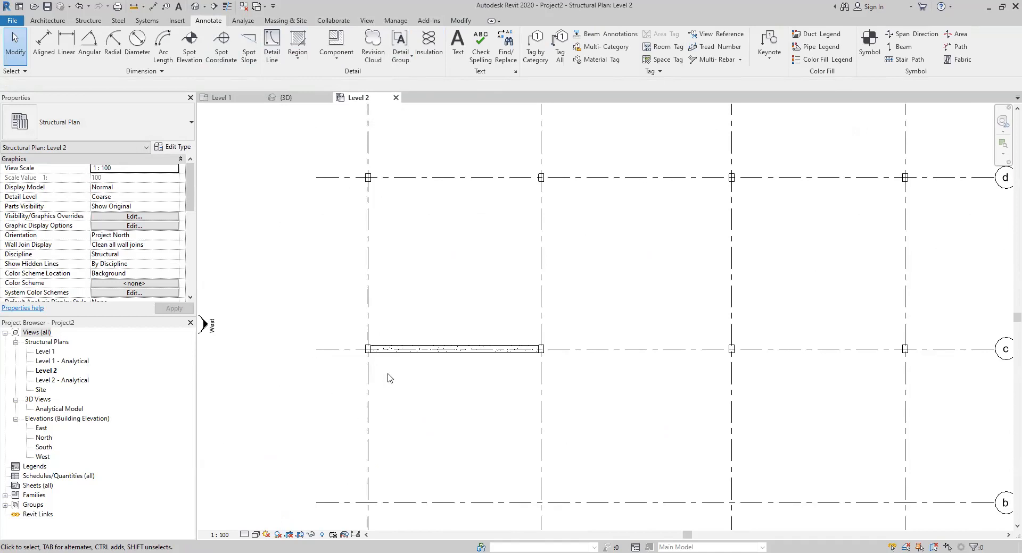
# Step: Open the South elevation from its elevation marker in the Level 2 plan to show the beam between grids 1 and 2
pyautogui.moveTo(461, 401); pyautogui.dragTo(440, 339, button='middle')
pyautogui.scroll(-3, 440, 339)
pyautogui.click(520, 496)
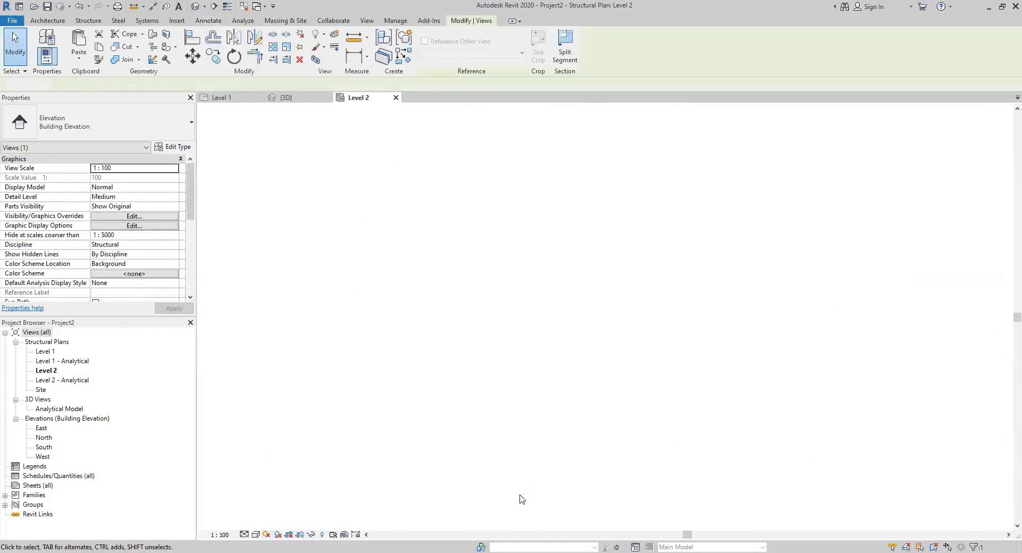
pyautogui.doubleClick(520, 499)
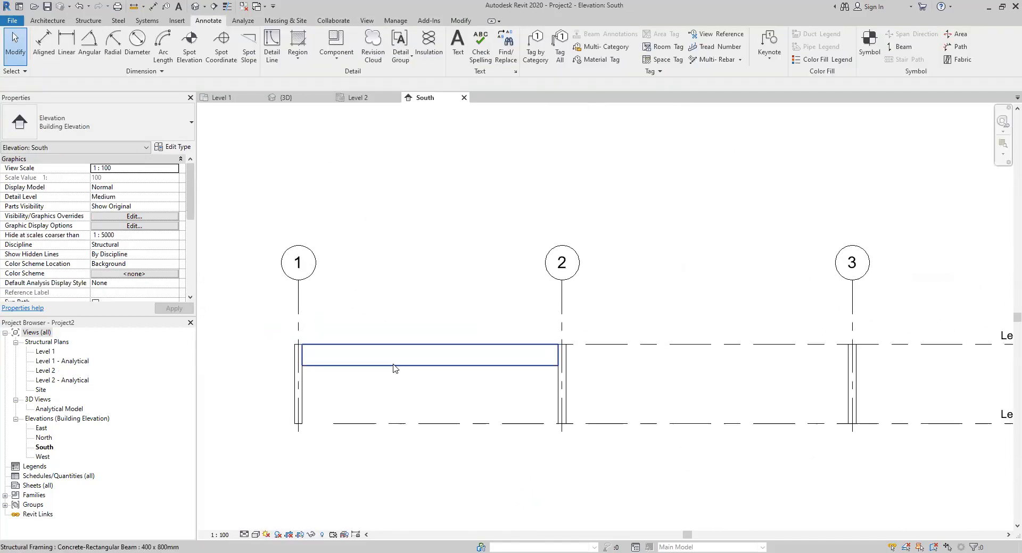
pyautogui.scroll(1, 394, 368)
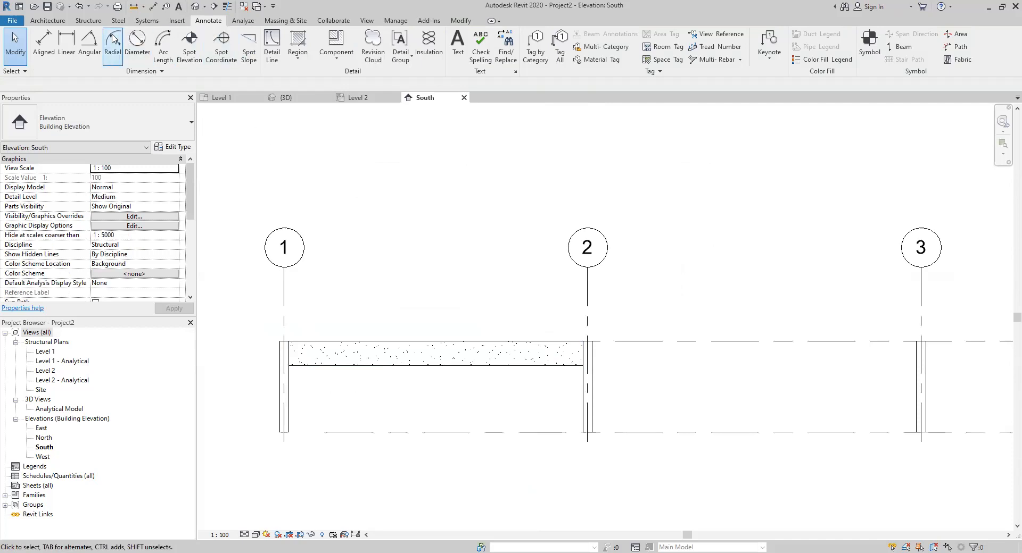
# Step: Cut a circular By Face opening with a 150 mm radius at mid-depth through the concrete beam between grids 1 and 2
pyautogui.click(88, 21)
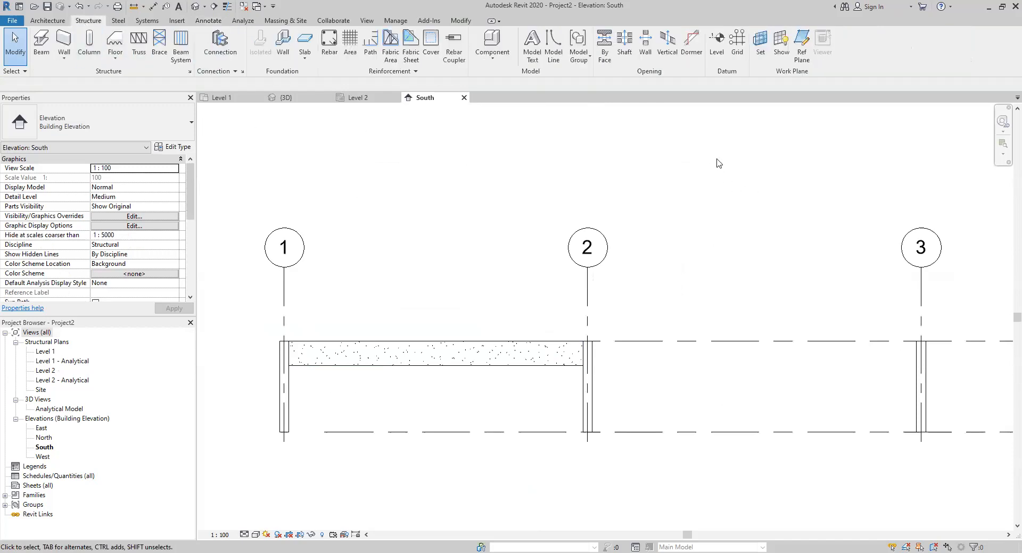
pyautogui.click(604, 51)
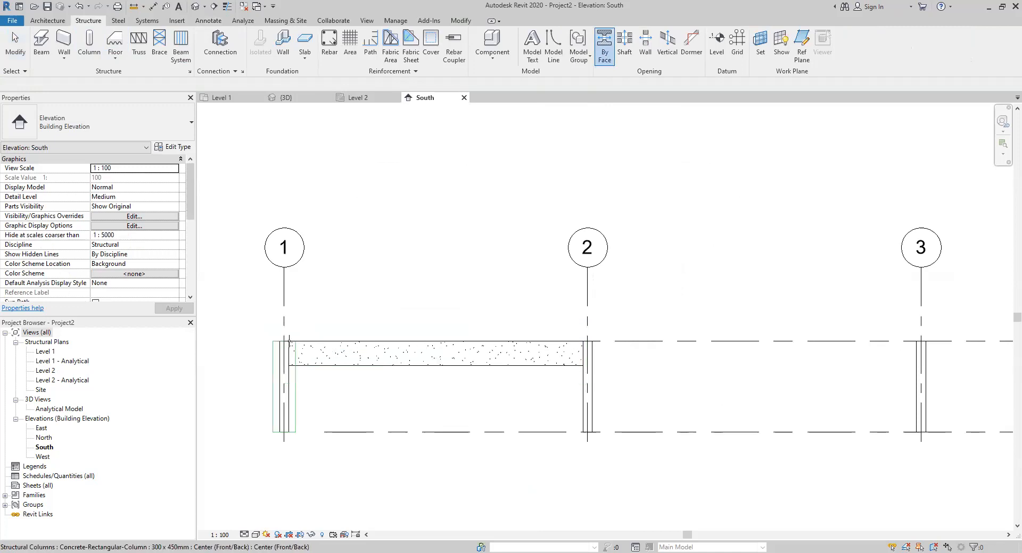
pyautogui.click(366, 346)
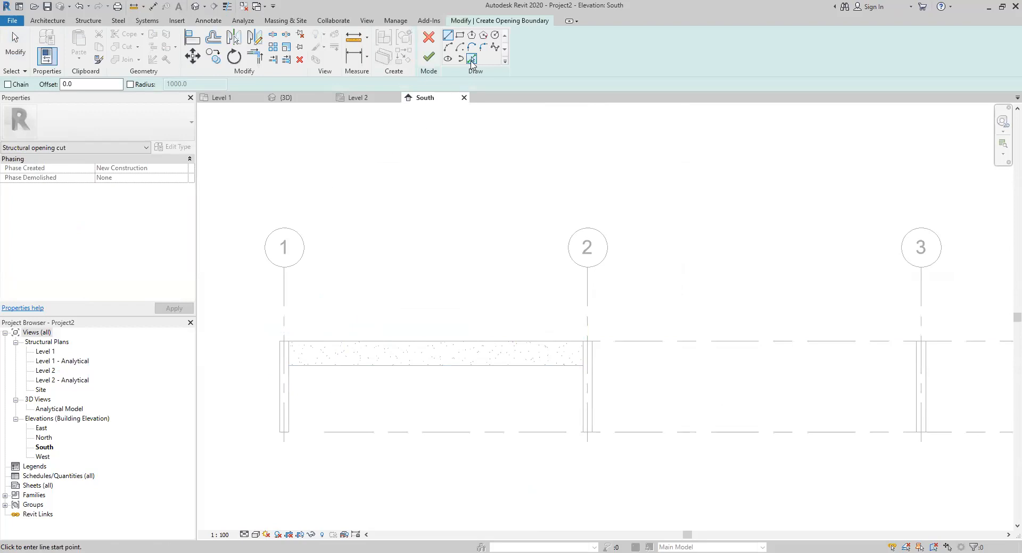
pyautogui.click(495, 36)
pyautogui.scroll(4, 407, 357)
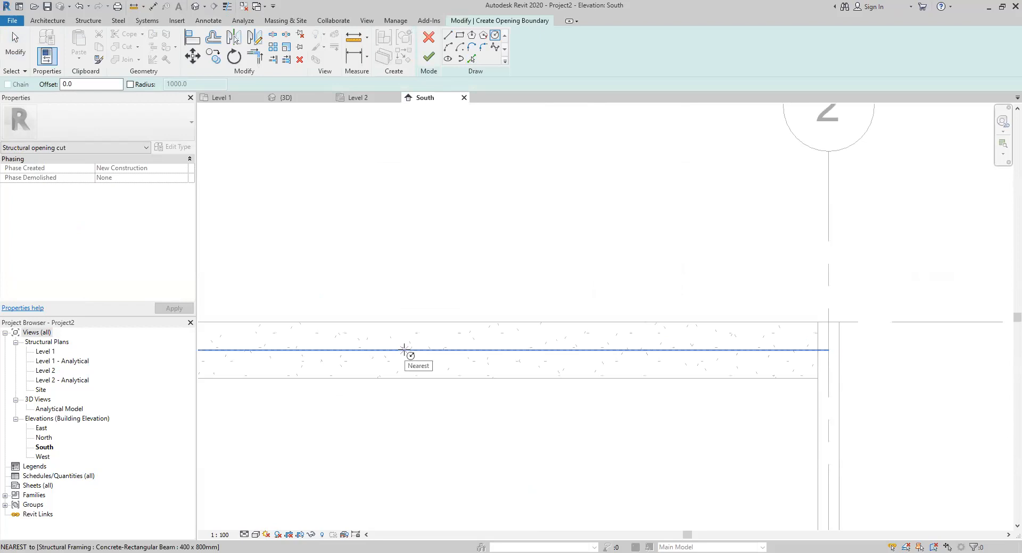
pyautogui.click(405, 350)
pyautogui.scroll(2, 421, 360)
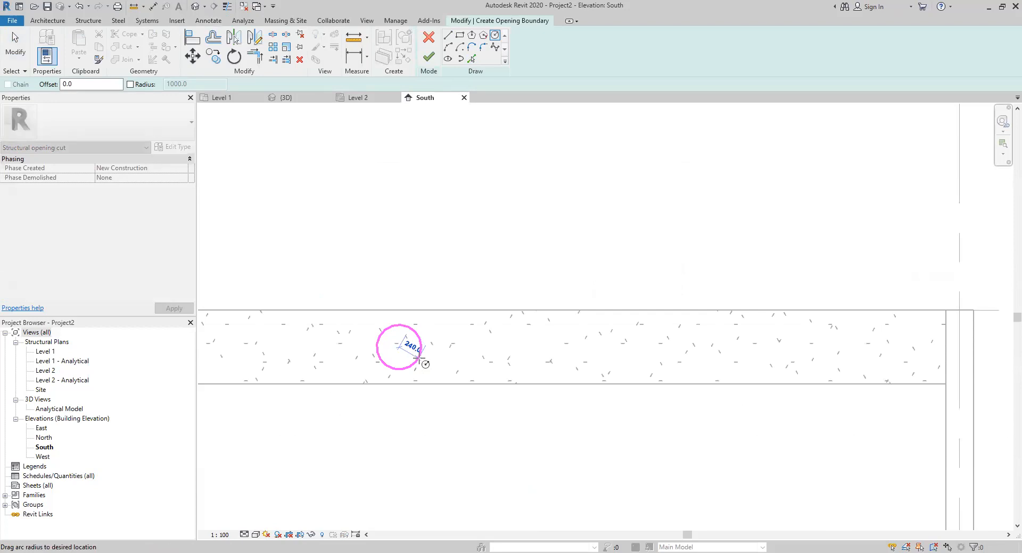
pyautogui.write('150')
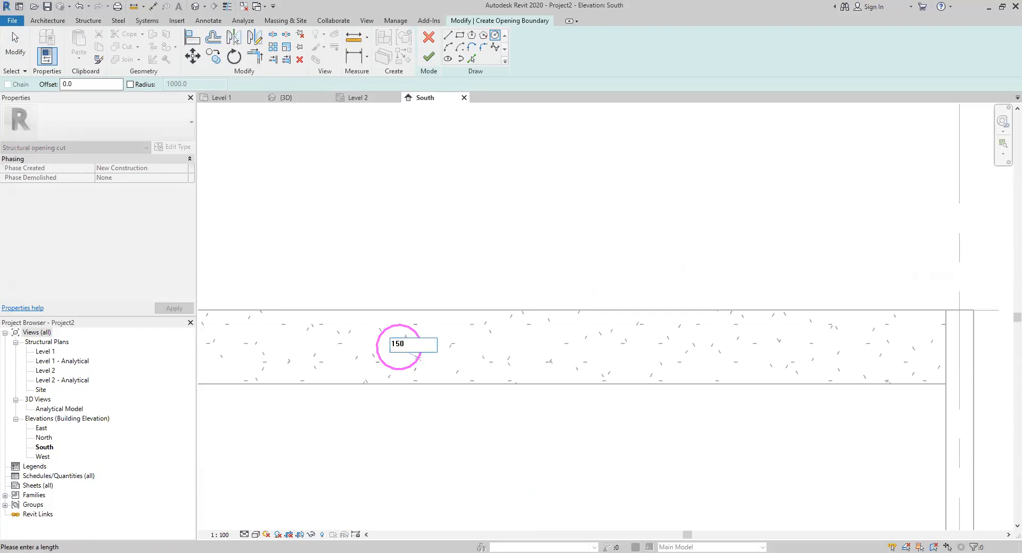
pyautogui.press('Return')
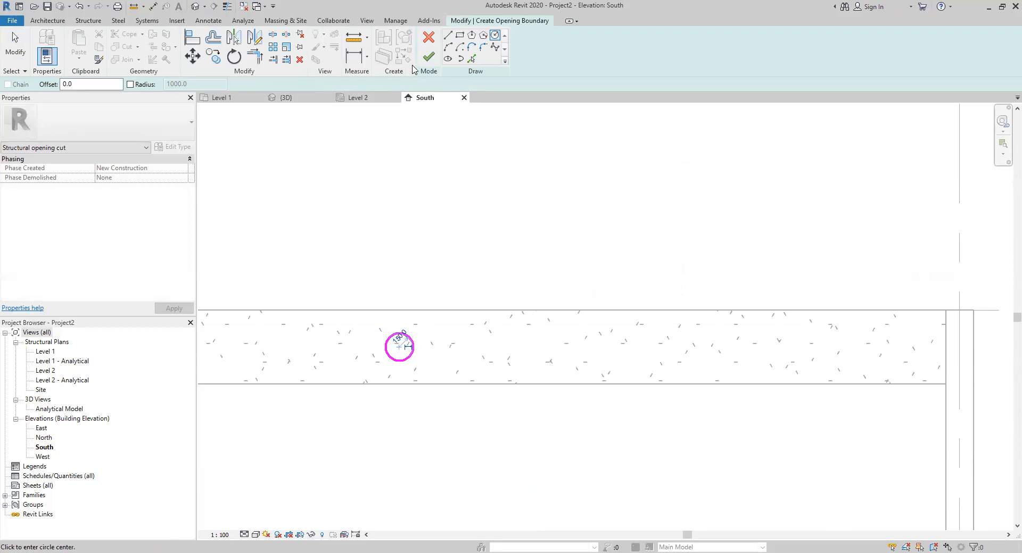
pyautogui.click(428, 56)
pyautogui.click(377, 198)
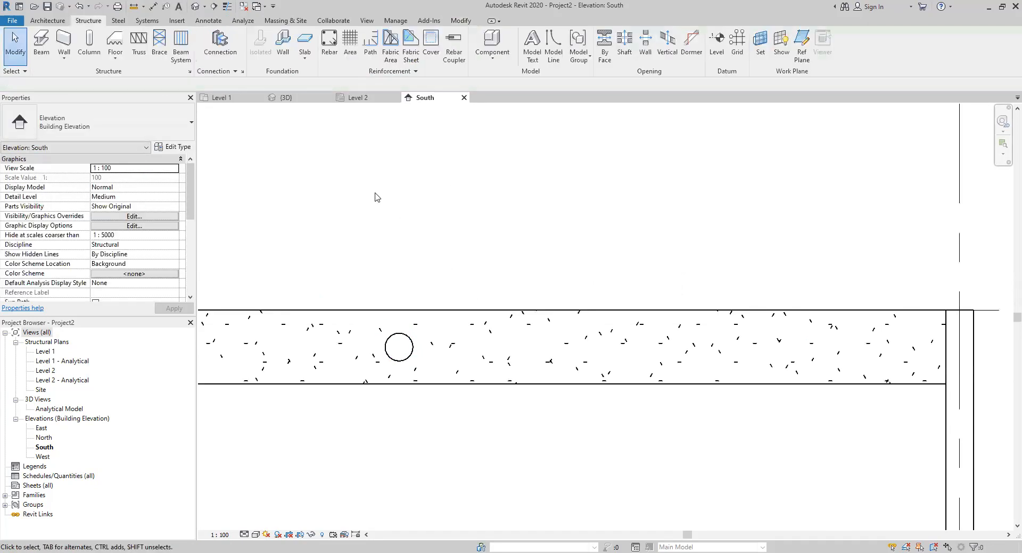
# Step: Inspect the beam's circular opening in the default 3D view and return to the Level 2 plan
pyautogui.click(196, 6)
pyautogui.scroll(5, 465, 248)
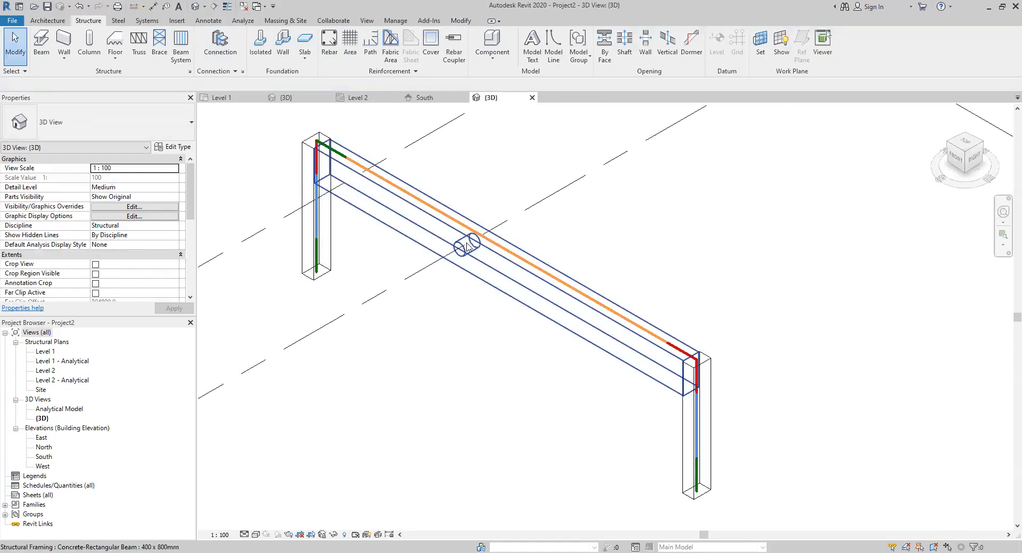
pyautogui.click(351, 99)
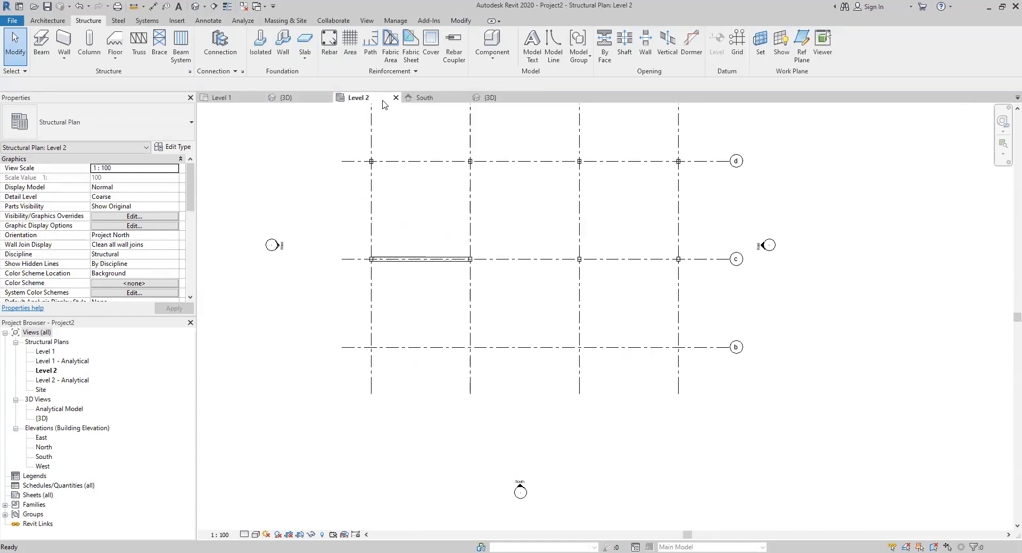
# Step: Close the remaining views of Class3.rvt without saving its changes, leaving only the Project2 views open
pyautogui.click(328, 98)
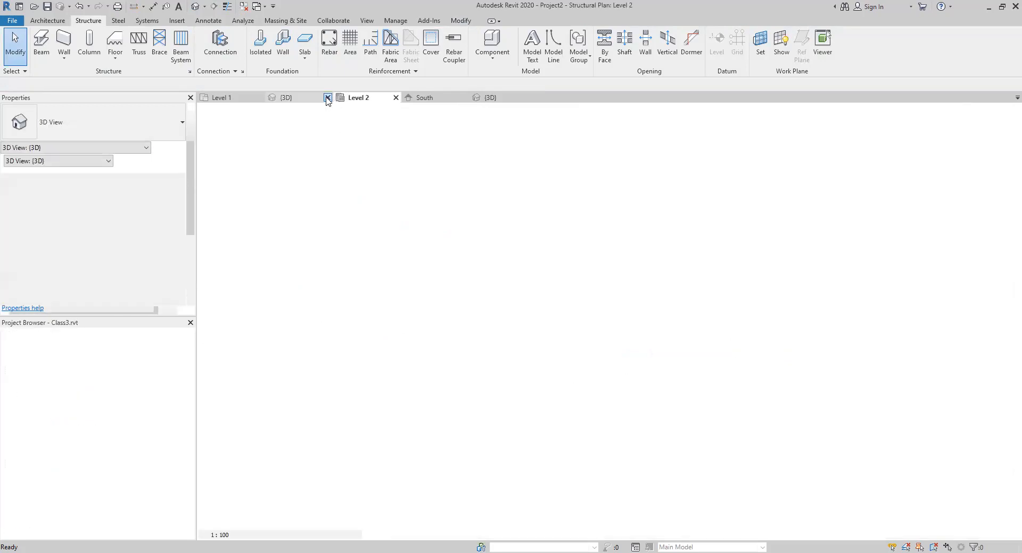
pyautogui.click(259, 98)
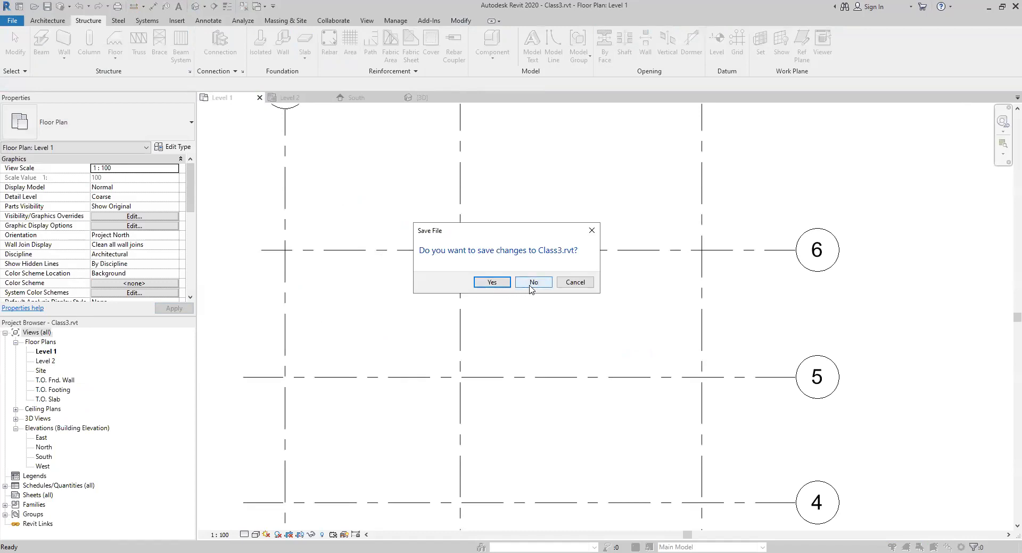
pyautogui.click(526, 282)
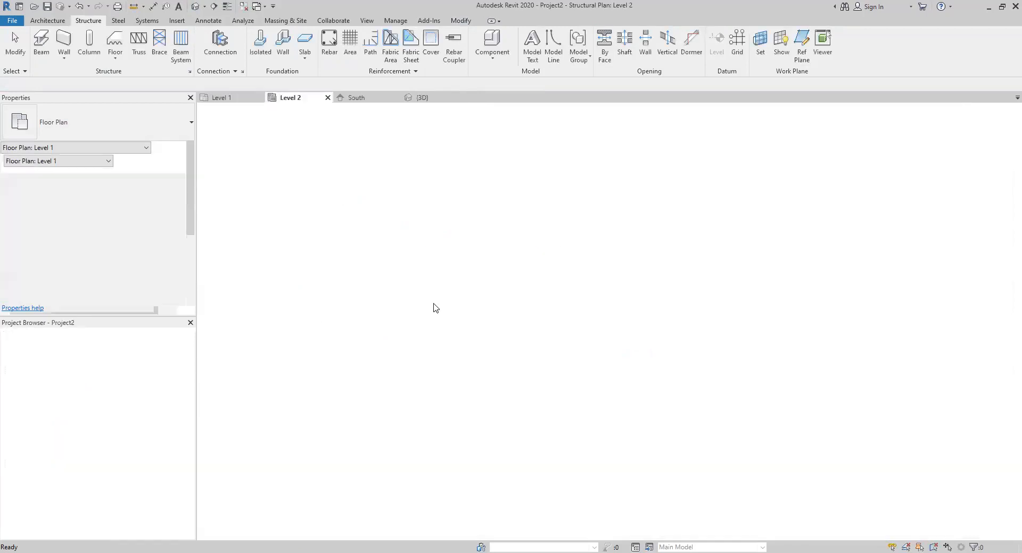
pyautogui.scroll(3, 410, 301)
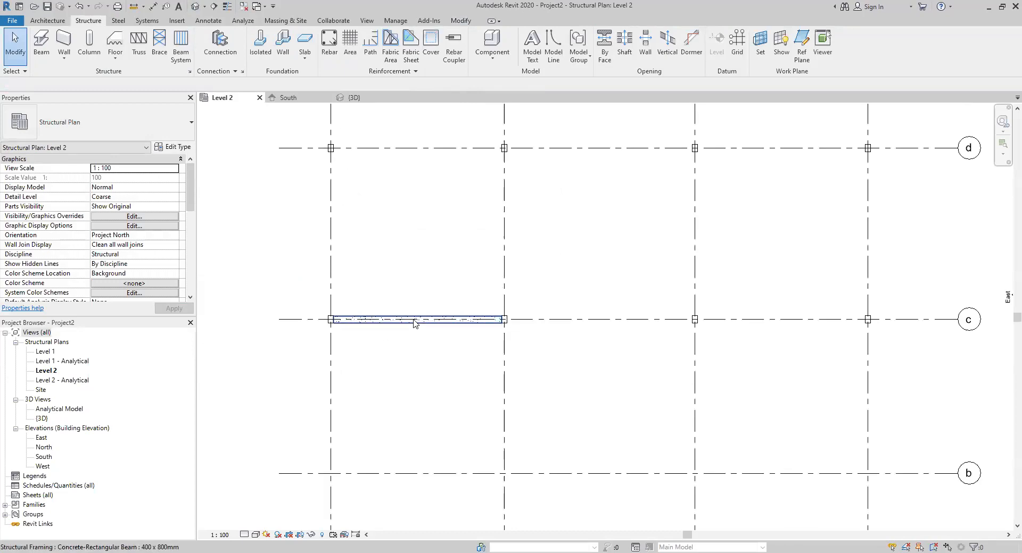
# Step: Examine the circular opening through the concrete beam in the 3D view
pyautogui.click(361, 98)
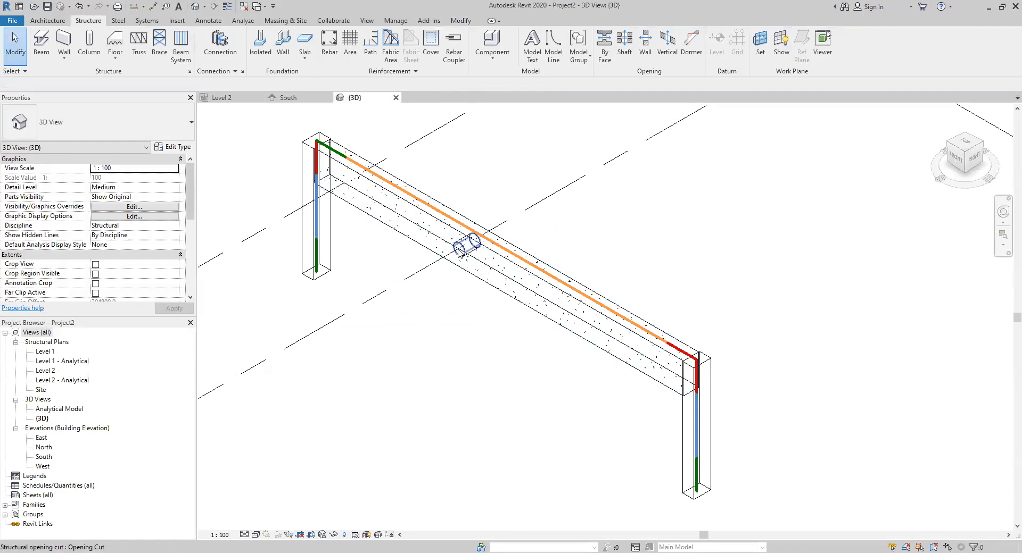
pyautogui.click(467, 246)
pyautogui.keyDown('shift'); pyautogui.moveTo(479, 328); pyautogui.dragTo(535, 305, button='middle'); pyautogui.keyUp('shift')
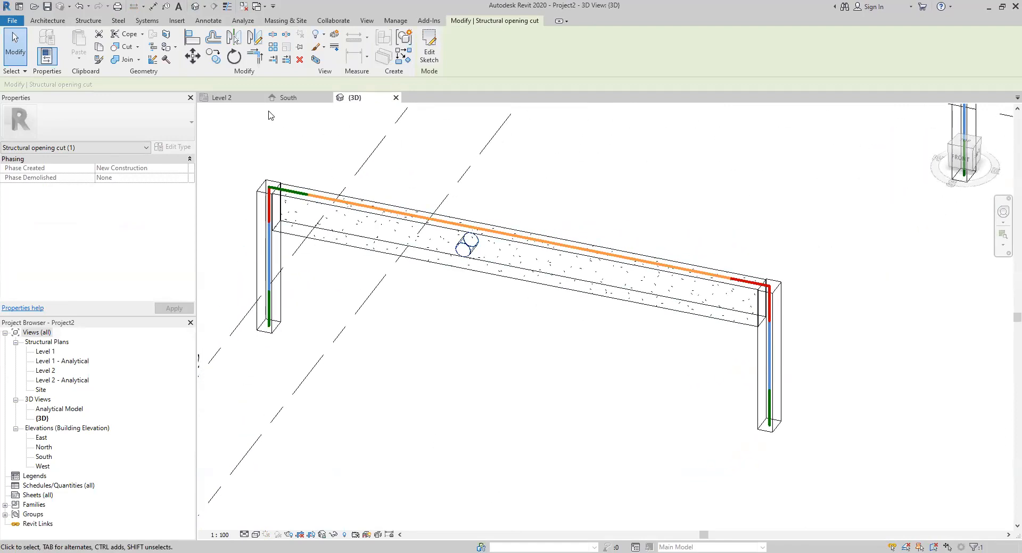
pyautogui.click(229, 98)
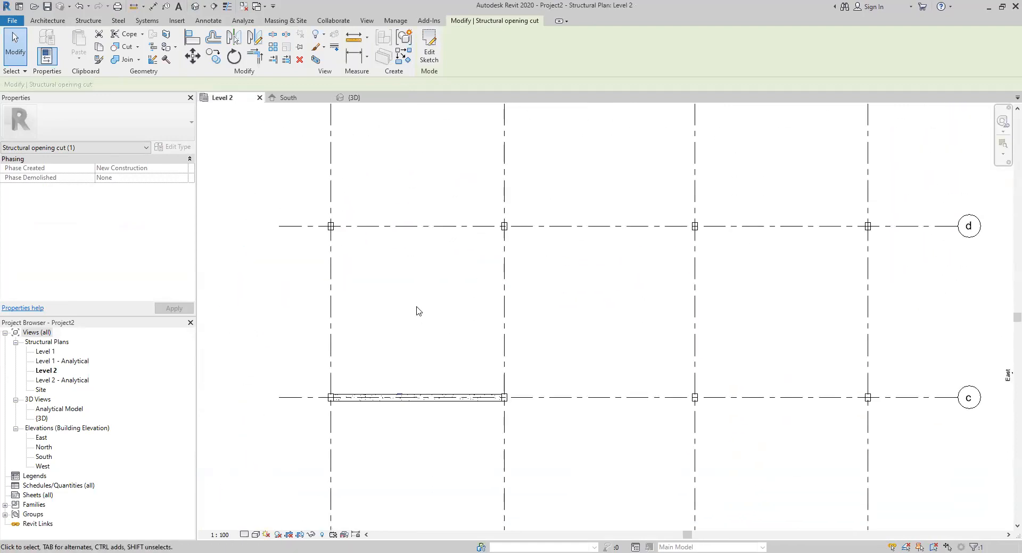
pyautogui.click(83, 23)
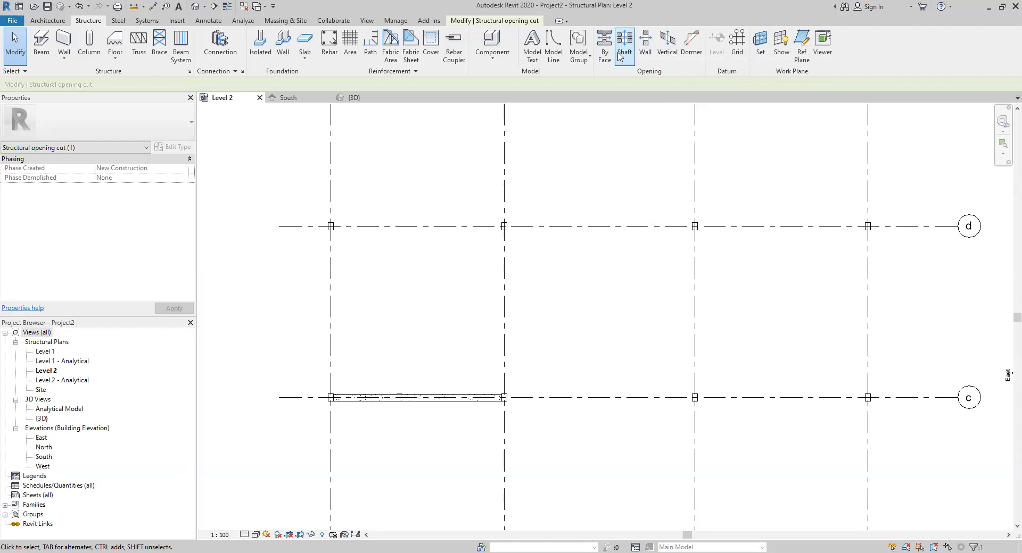
pyautogui.click(624, 45)
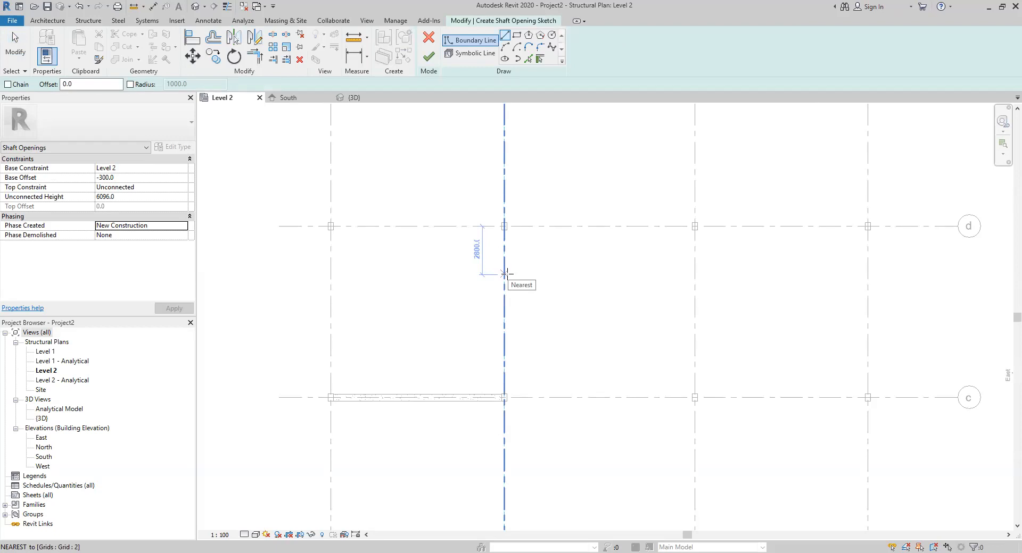
# Step: Open the Level 1 structural plan and discard the shaft opening sketch that was started
pyautogui.press('Escape')
pyautogui.press('Escape')
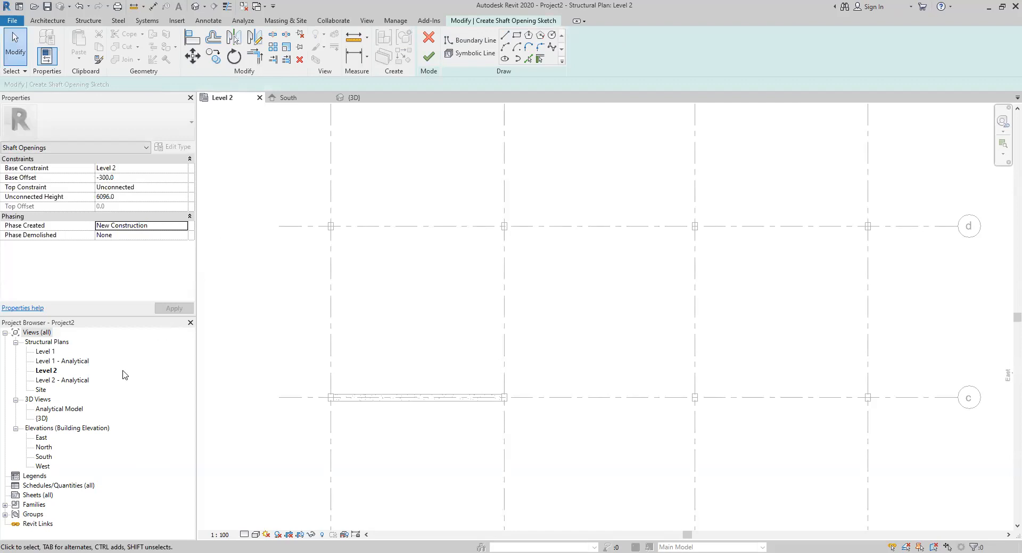
pyautogui.doubleClick(46, 352)
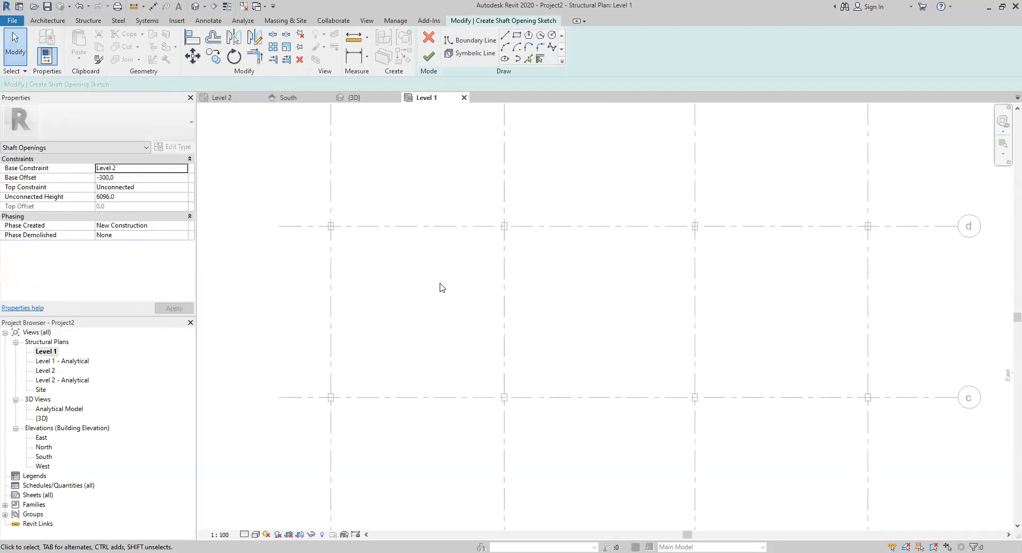
pyautogui.click(428, 37)
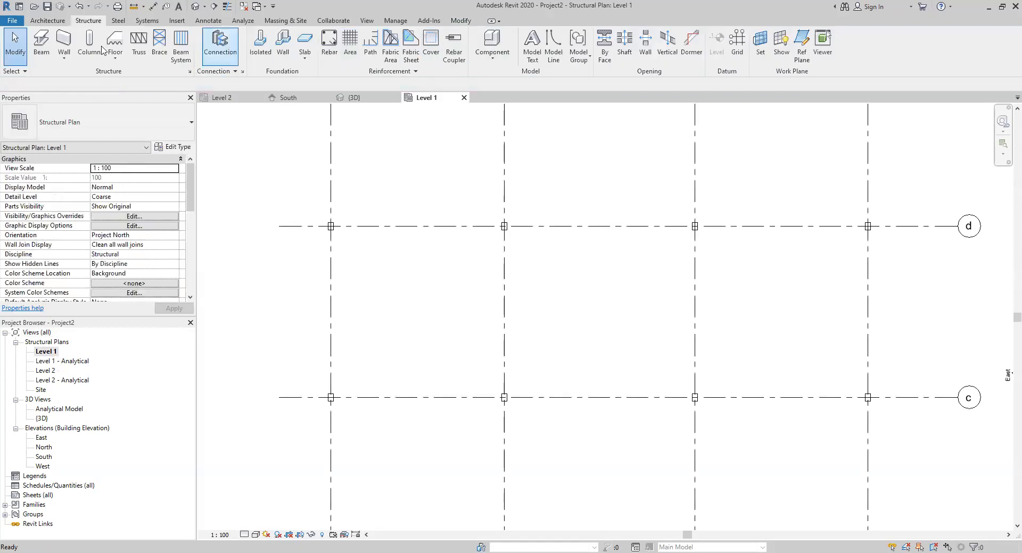
# Step: Create a rectangular Generic 300mm structural floor on Level 1 filling the bay between grids 1 and 2, d and c
pyautogui.press('s')
pyautogui.press('b')
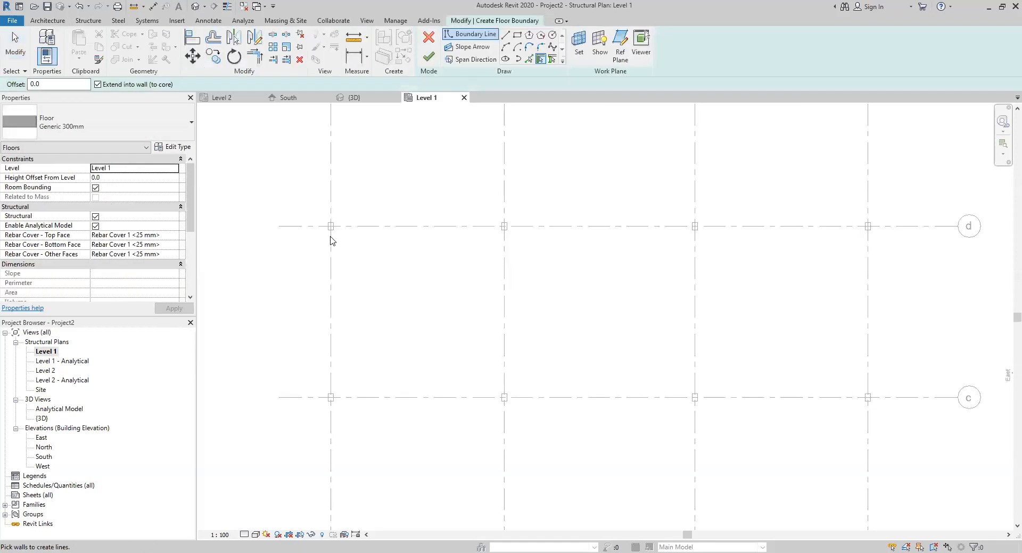
pyautogui.click(516, 36)
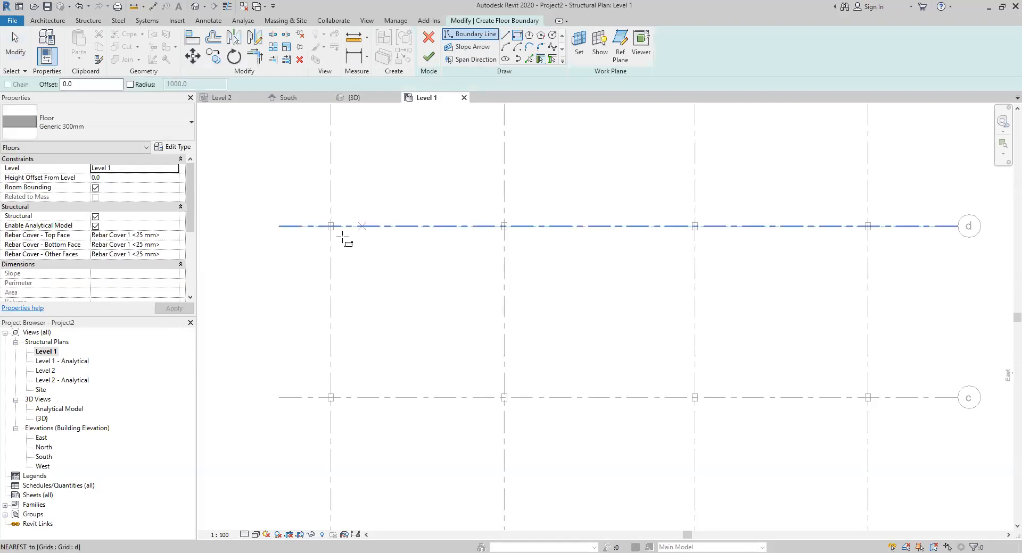
pyautogui.scroll(2, 331, 226)
pyautogui.click(330, 226)
pyautogui.moveTo(455, 410); pyautogui.dragTo(345, 214, button='middle')
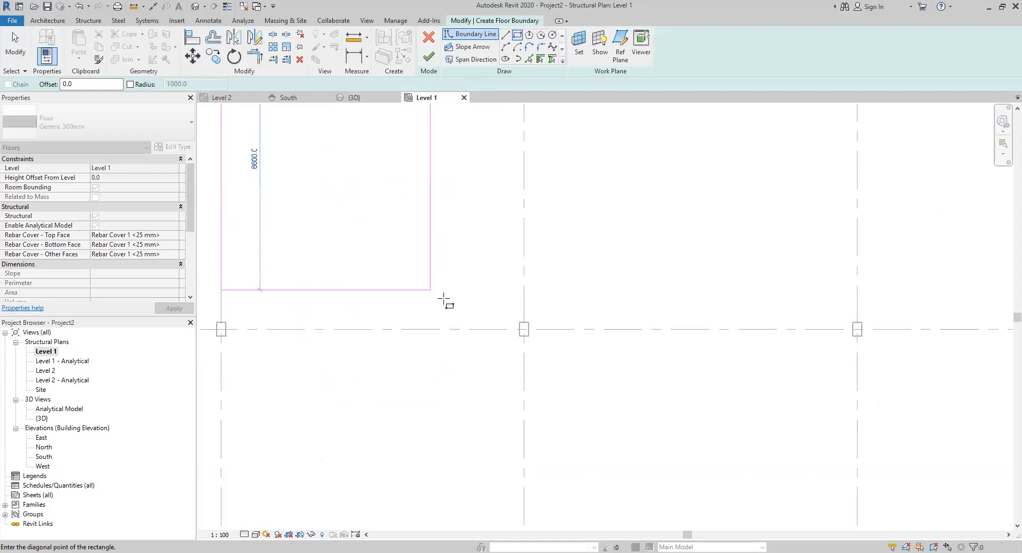
pyautogui.click(524, 330)
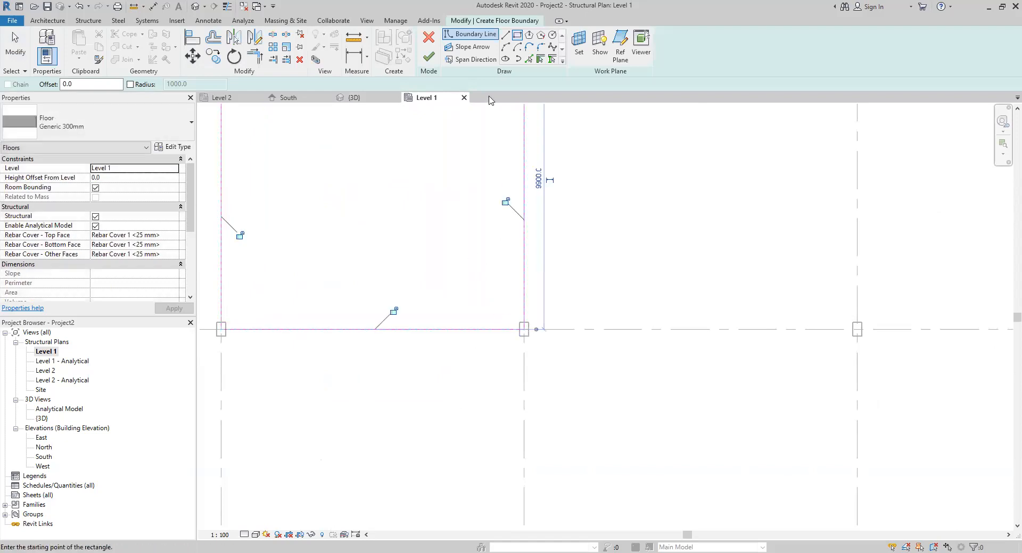
pyautogui.click(428, 57)
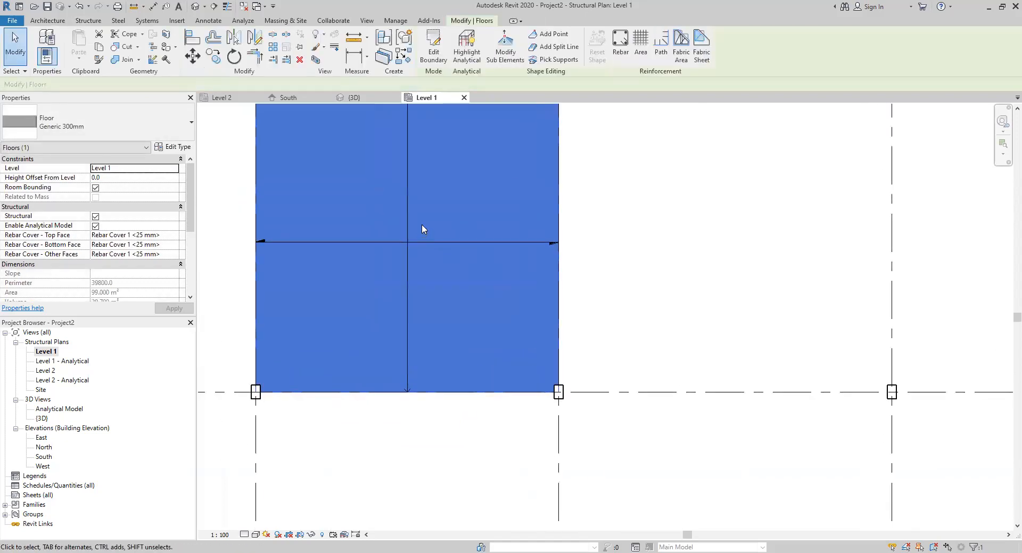
pyautogui.click(408, 222)
pyautogui.press('Escape')
pyautogui.scroll(-3, 406, 278)
pyautogui.moveTo(406, 279); pyautogui.dragTo(377, 324, button='middle')
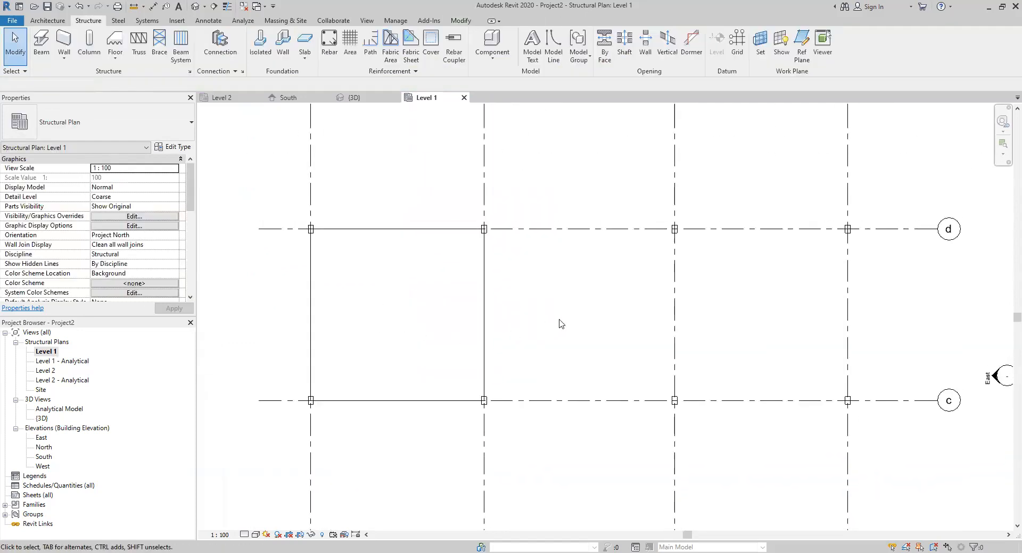
# Step: Start a shaft opening and sketch a rectangular boundary of about 2000 by 2100 mm inside the Level 1 floor
pyautogui.click(625, 47)
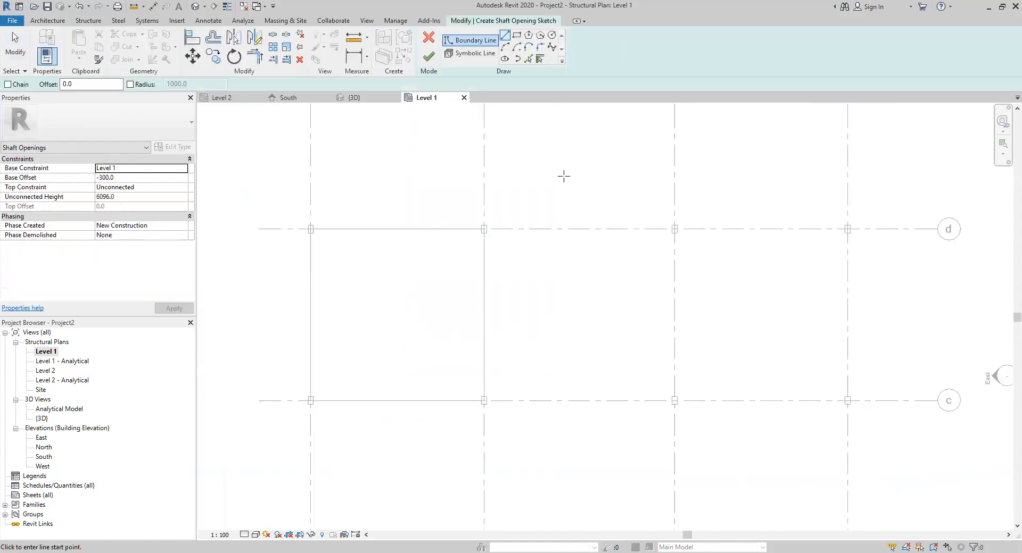
pyautogui.click(517, 35)
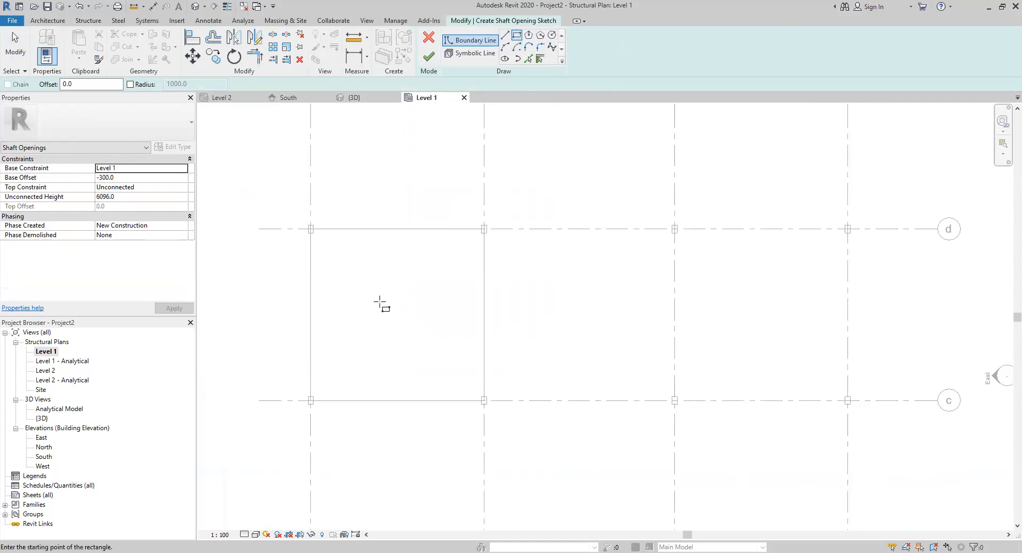
pyautogui.click(366, 290)
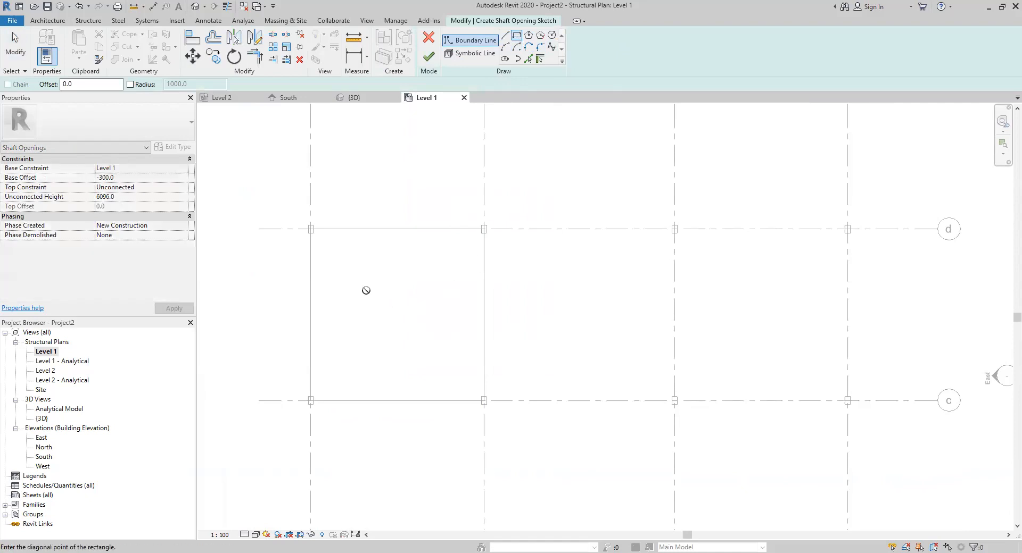
pyautogui.click(402, 327)
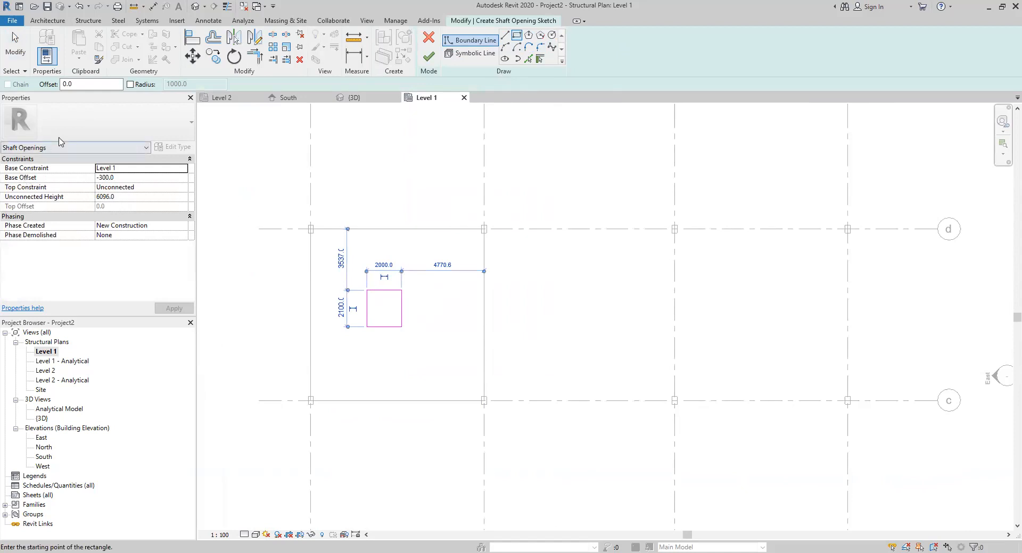
# Step: Set the shaft opening's top constraint to Up to level: Level 2 and finish the sketch
pyautogui.click(146, 188)
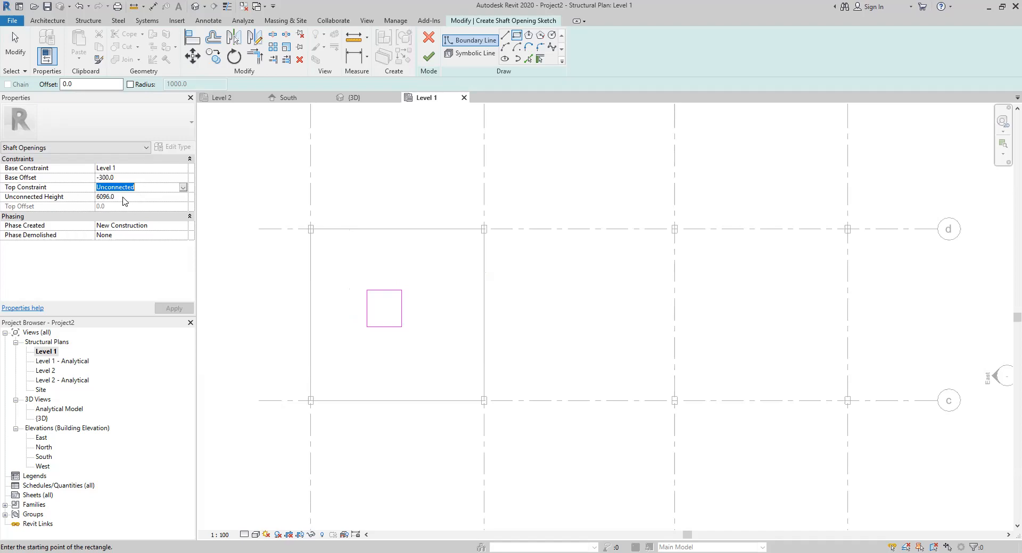
pyautogui.click(124, 197)
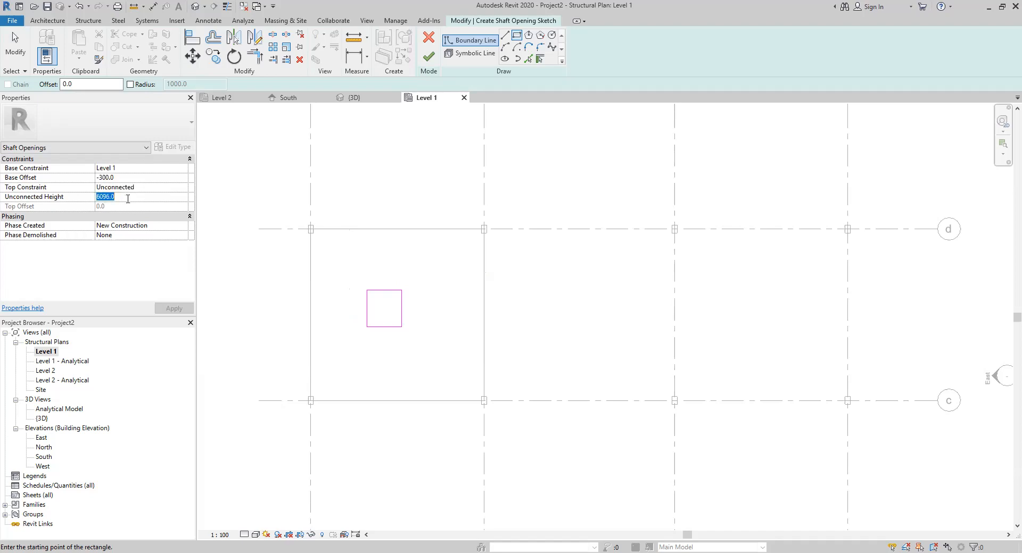
pyautogui.click(180, 189)
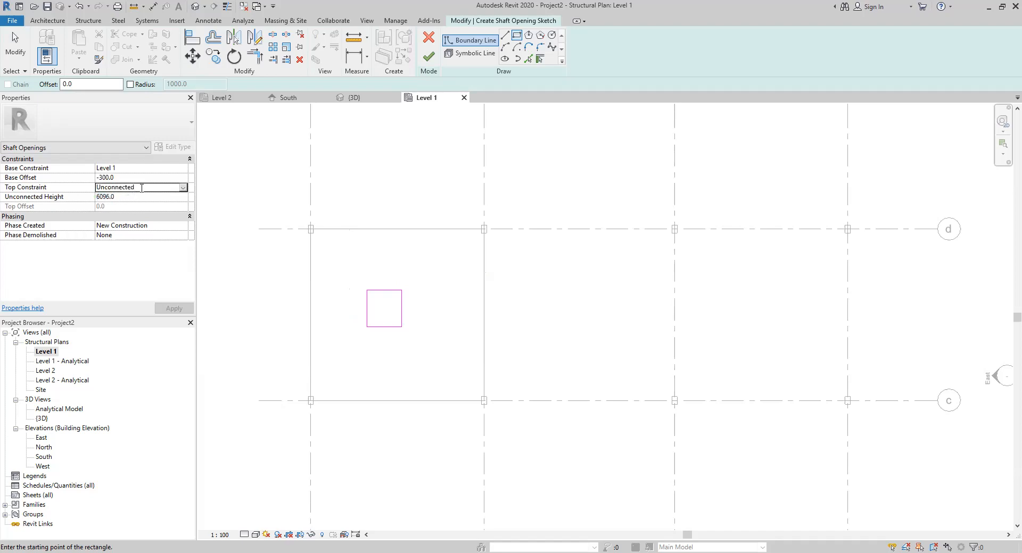
pyautogui.click(183, 187)
pyautogui.click(128, 213)
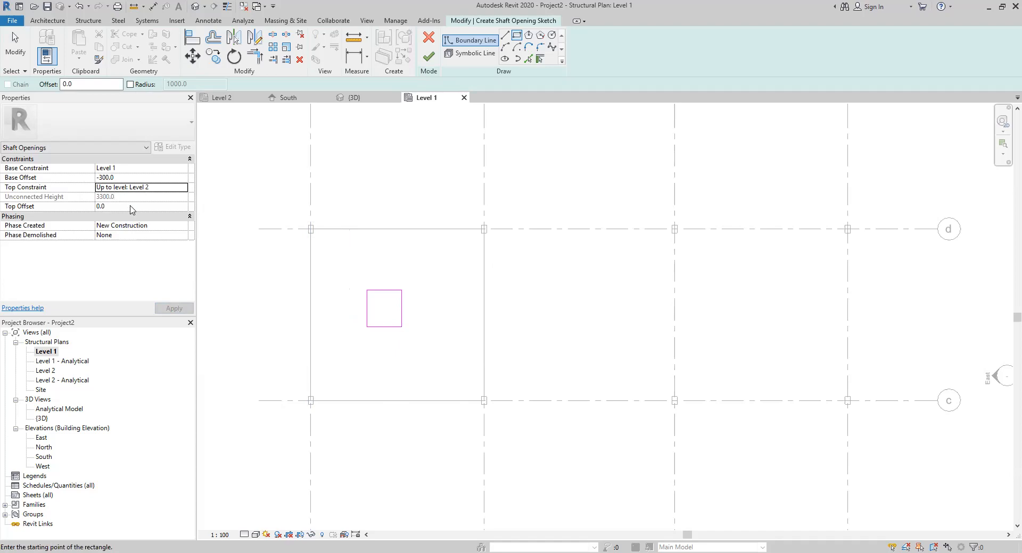
pyautogui.click(429, 56)
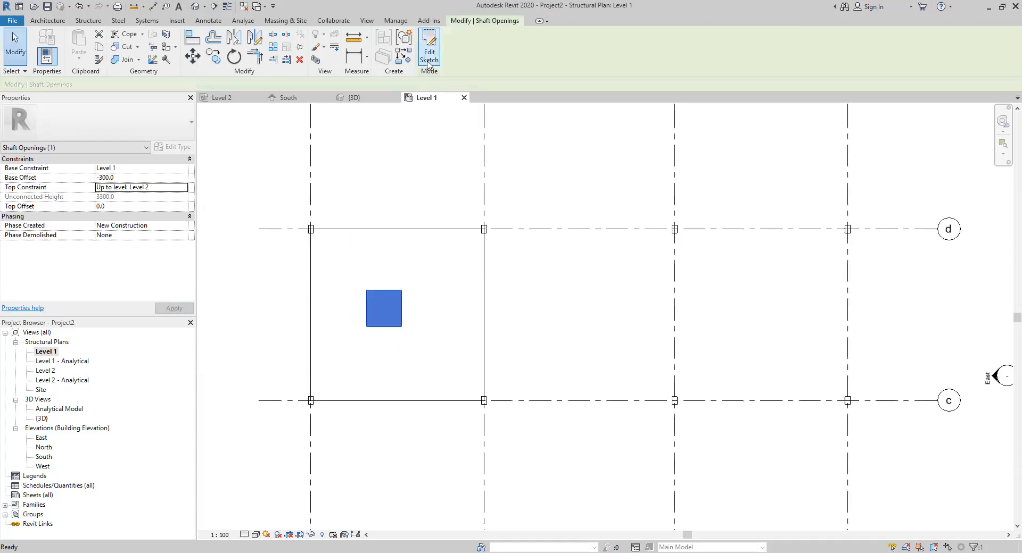
# Step: Examine the shaft opening in the 3D view and the Level 2 plan, and its cut through the floor on Level 1
pyautogui.click(351, 97)
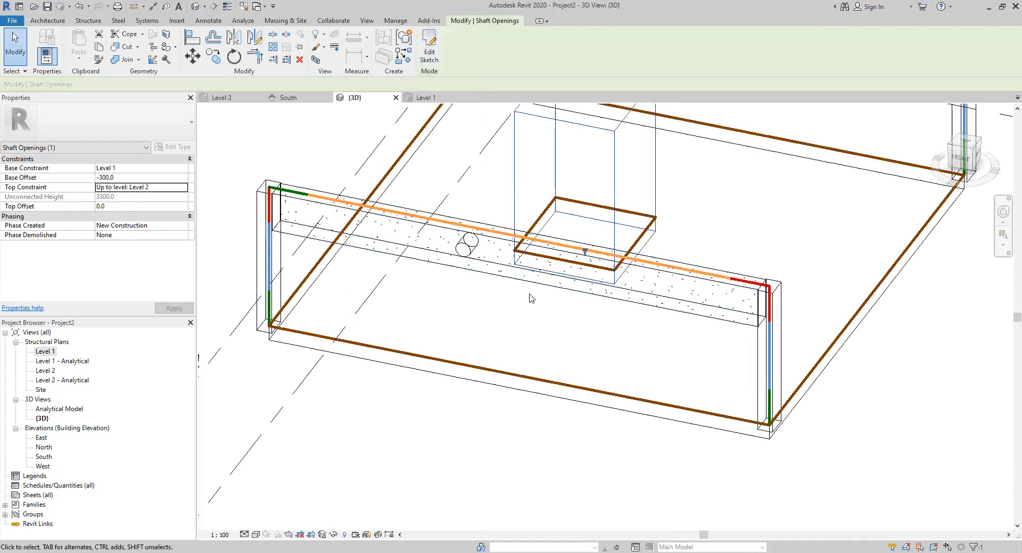
pyautogui.scroll(3, 477, 292)
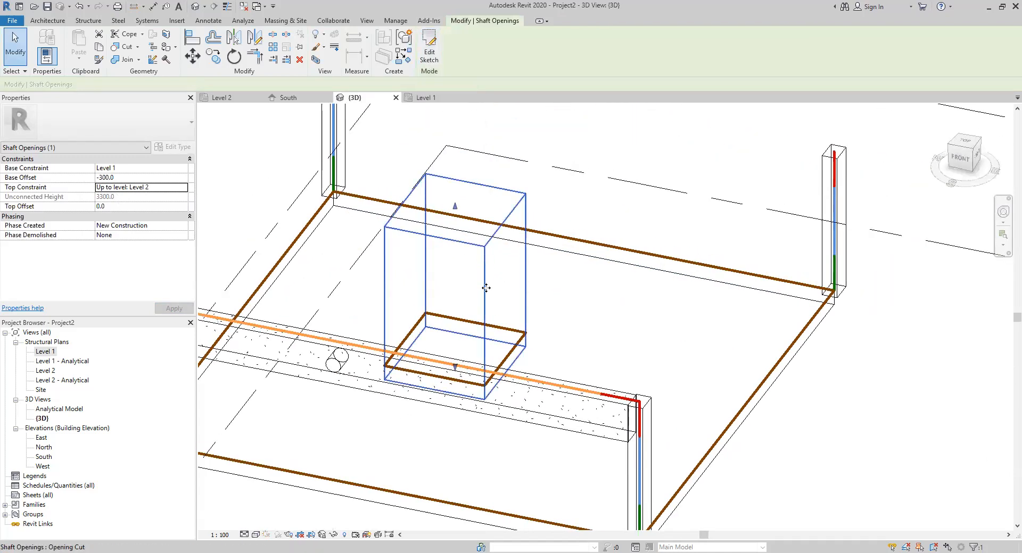
pyautogui.scroll(-2, 486, 288)
pyautogui.scroll(-1, 486, 288)
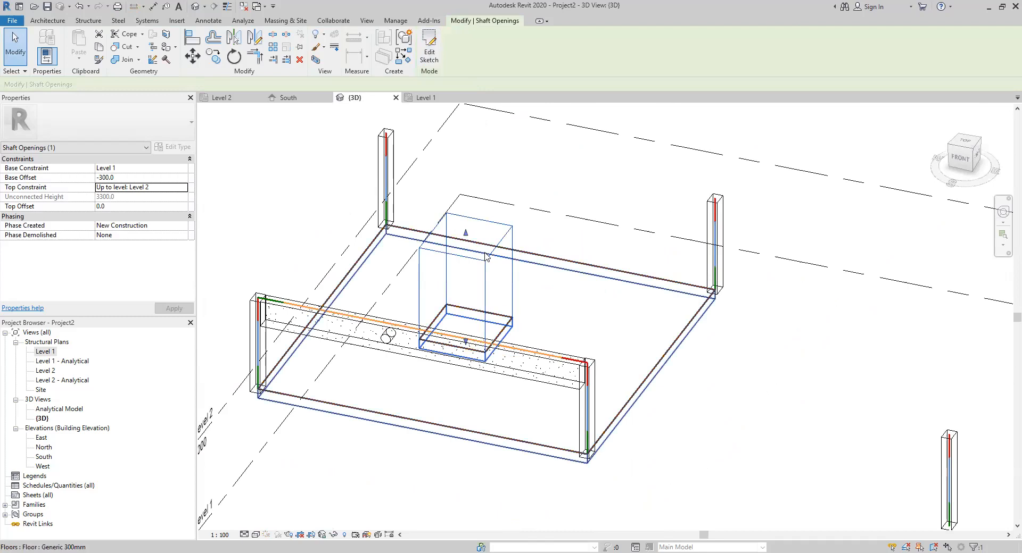
pyautogui.click(222, 97)
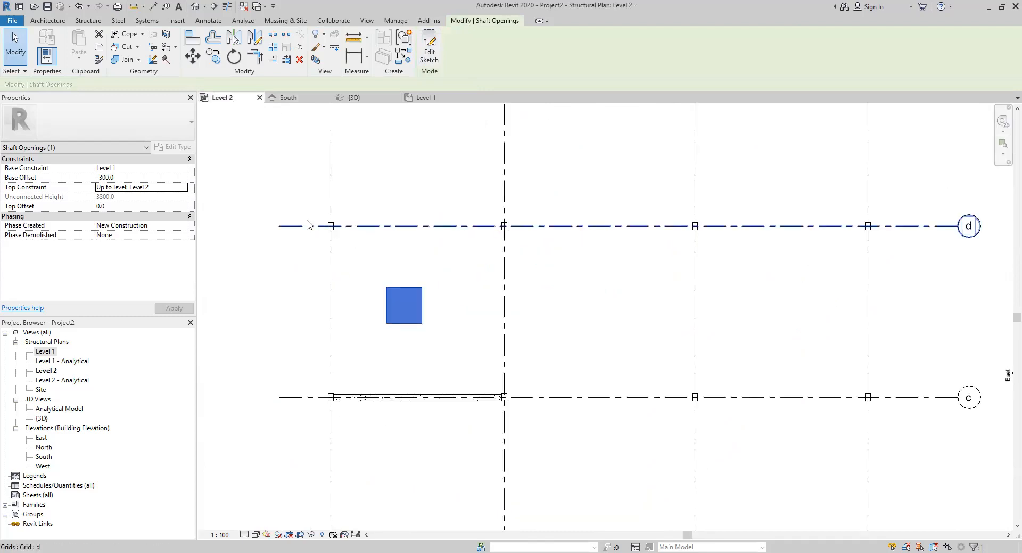
pyautogui.scroll(-2, 270, 262)
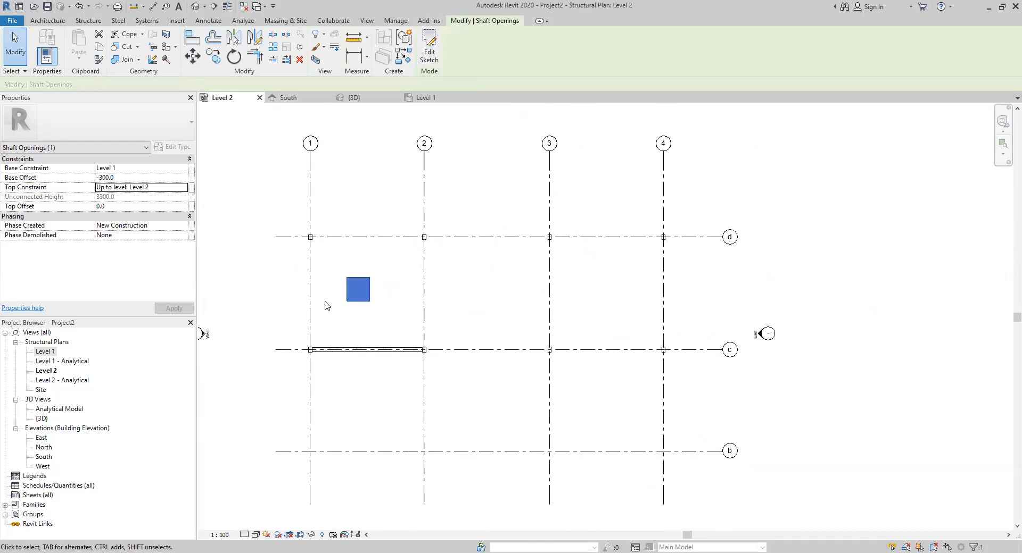
pyautogui.click(245, 214)
pyautogui.click(424, 97)
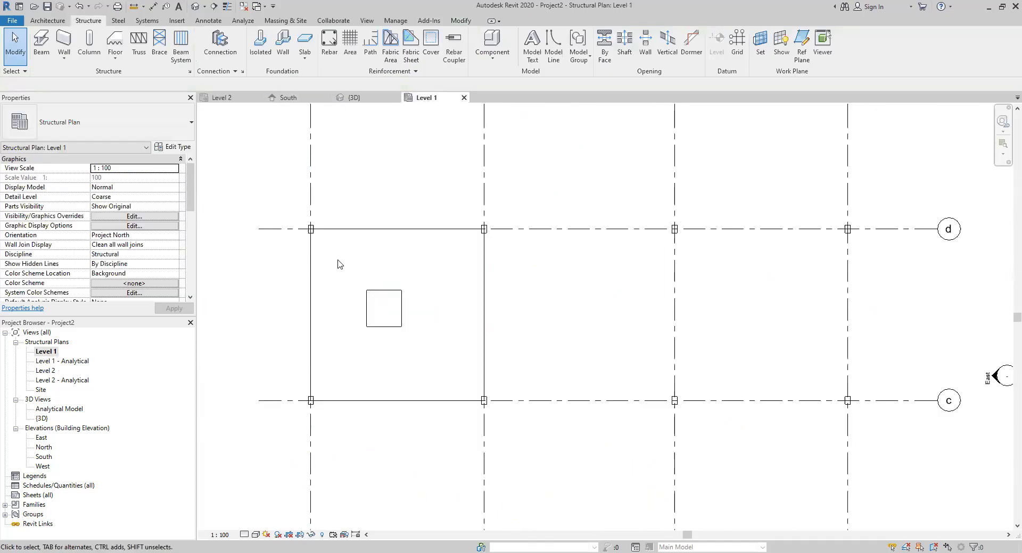
pyautogui.click(309, 280)
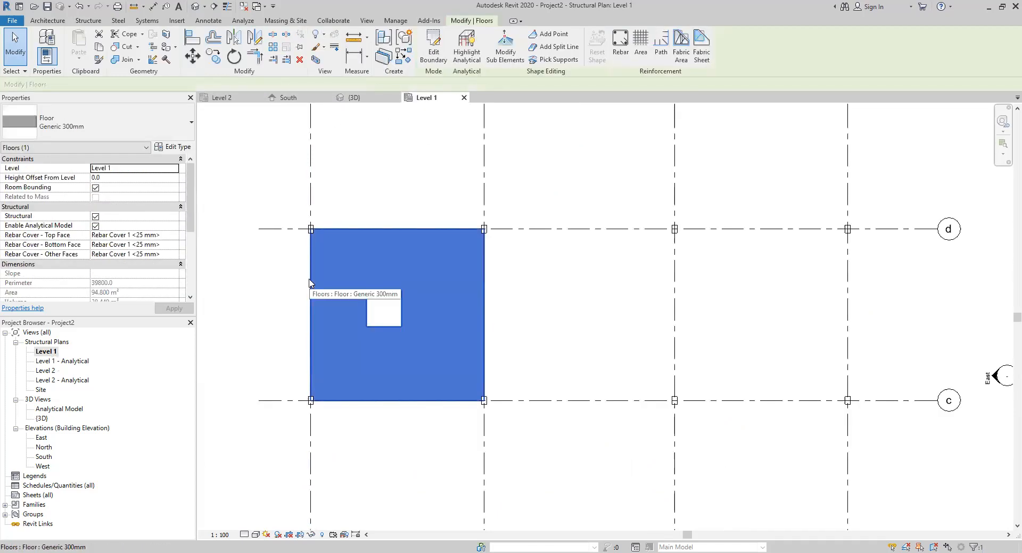
# Step: Create a rectangular Generic 300mm structural floor on Level 2 filling the bay between grids 1 and 2, d and c
pyautogui.click(232, 98)
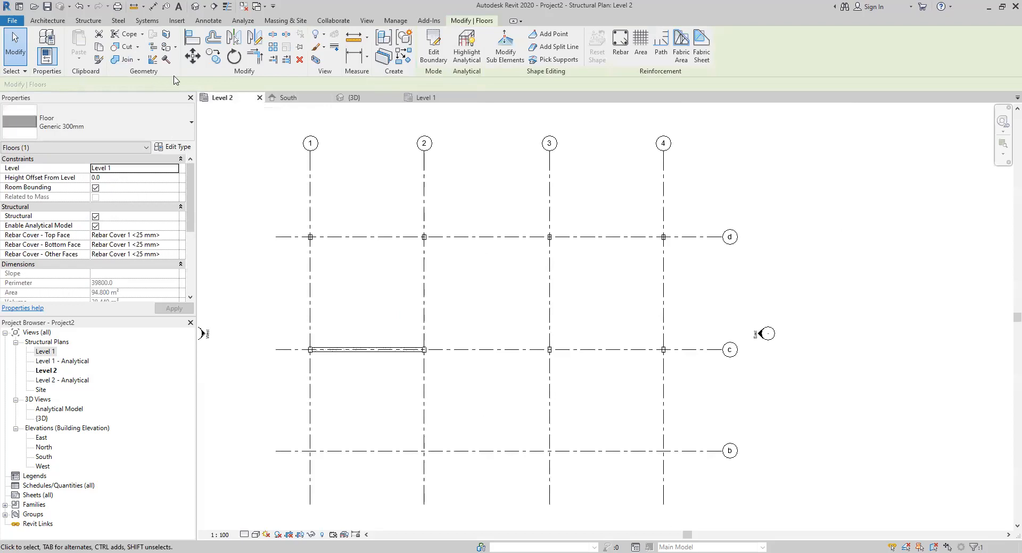
pyautogui.click(97, 20)
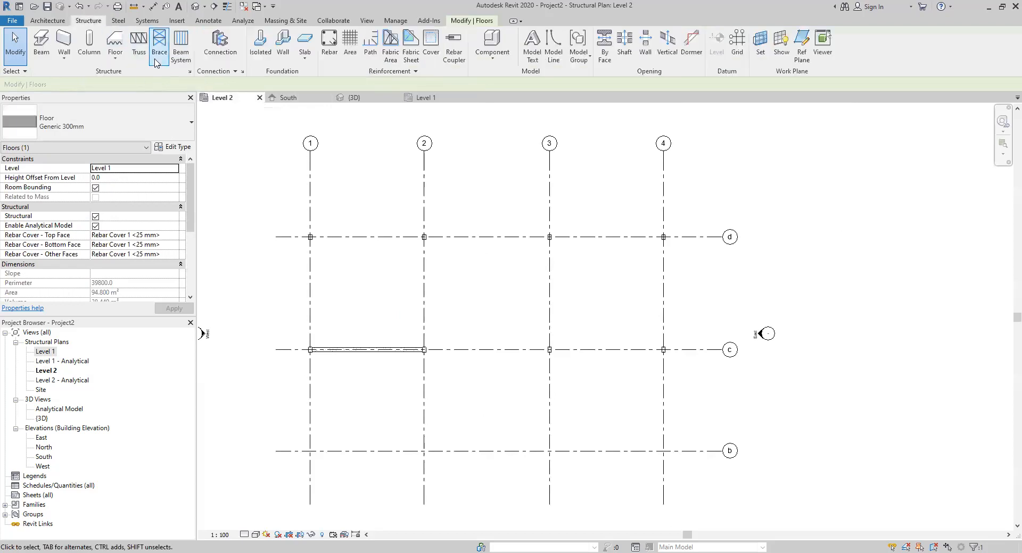
pyautogui.click(117, 43)
pyautogui.scroll(3, 303, 262)
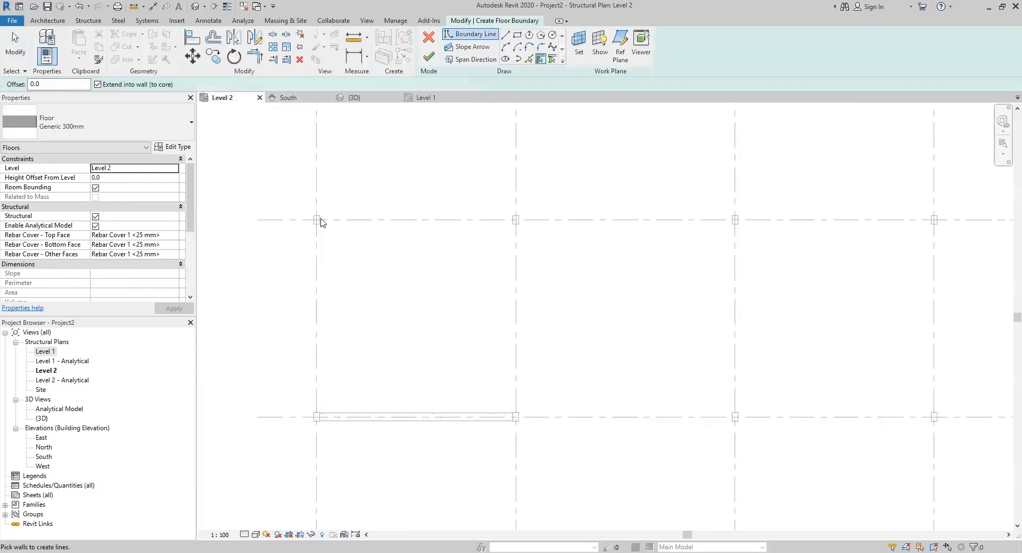
pyautogui.click(516, 35)
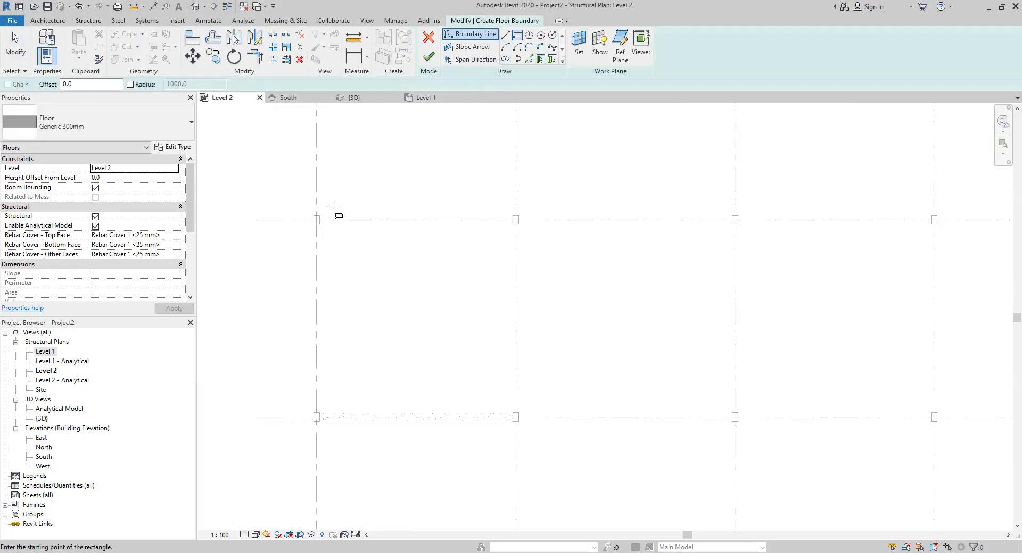
pyautogui.click(316, 219)
pyautogui.scroll(3, 516, 416)
pyautogui.click(515, 429)
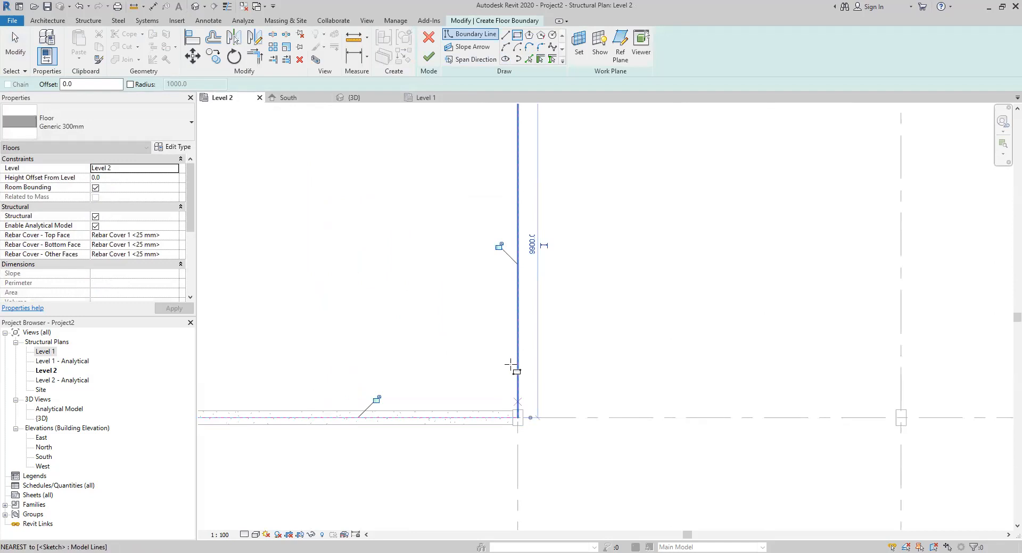
pyautogui.click(429, 55)
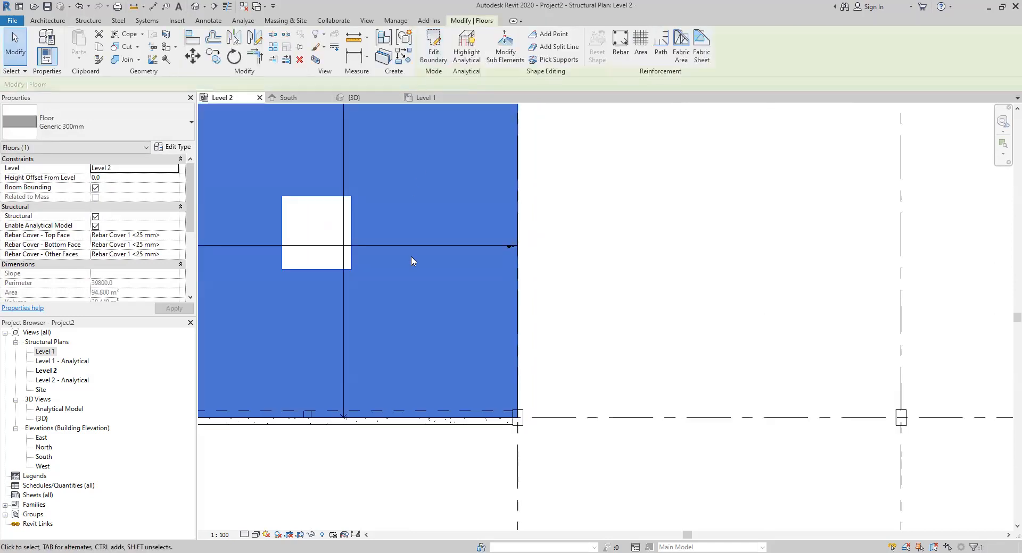
# Step: Delete the span direction symbol from the Level 2 floor
pyautogui.scroll(-2, 410, 258)
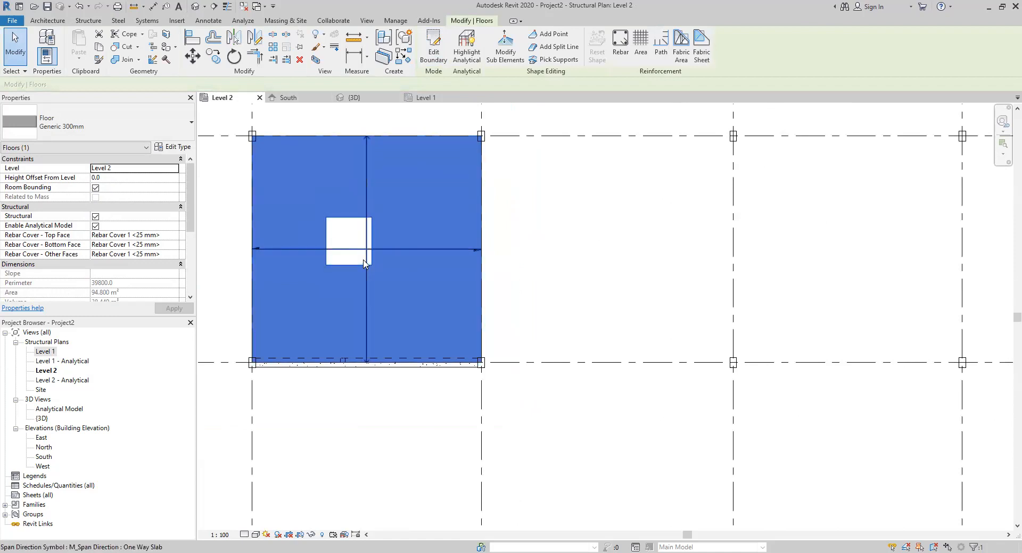
pyautogui.click(366, 194)
pyautogui.press('Delete')
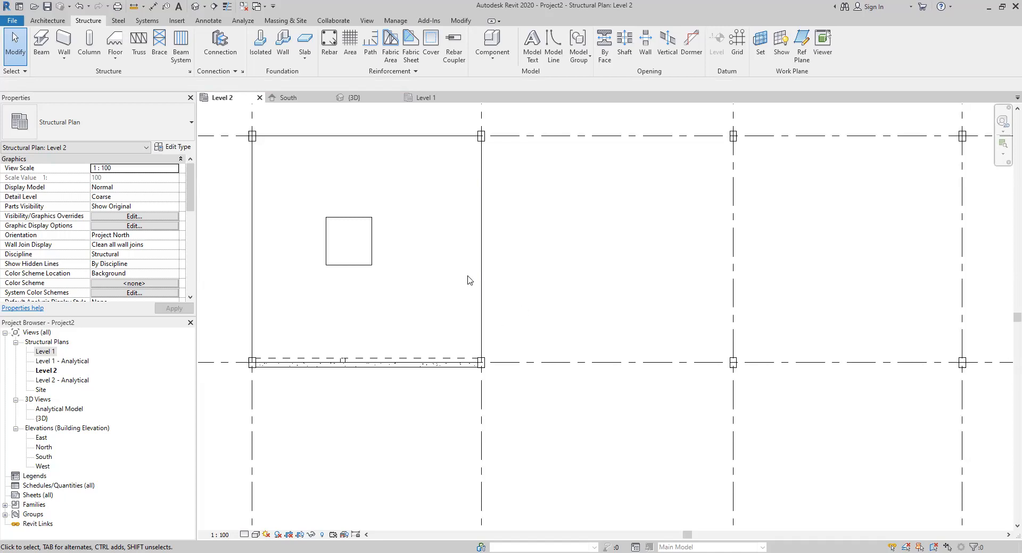
# Step: Select the shaft opening on Level 1 and examine in the 3D view how it passes through both floors
pyautogui.click(429, 98)
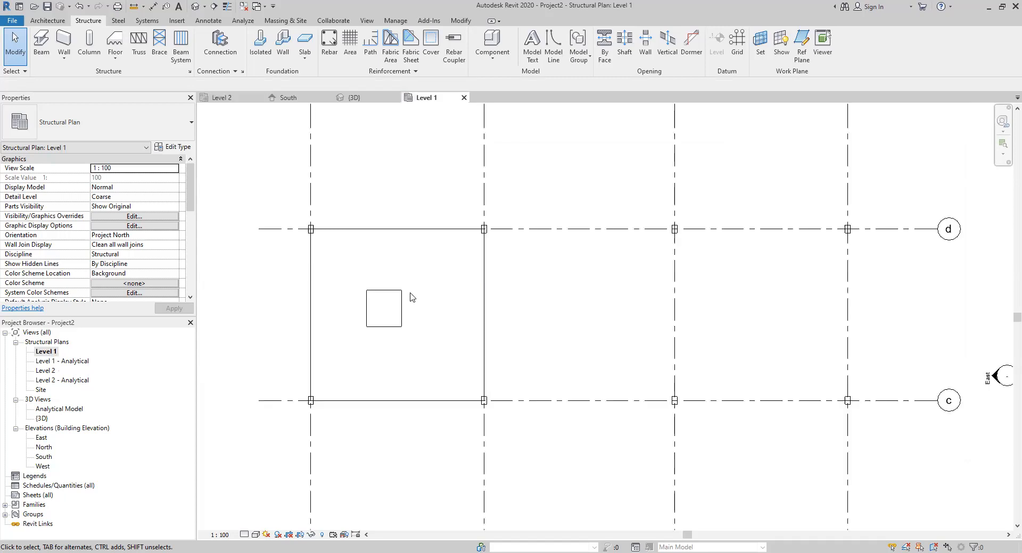
pyautogui.click(402, 299)
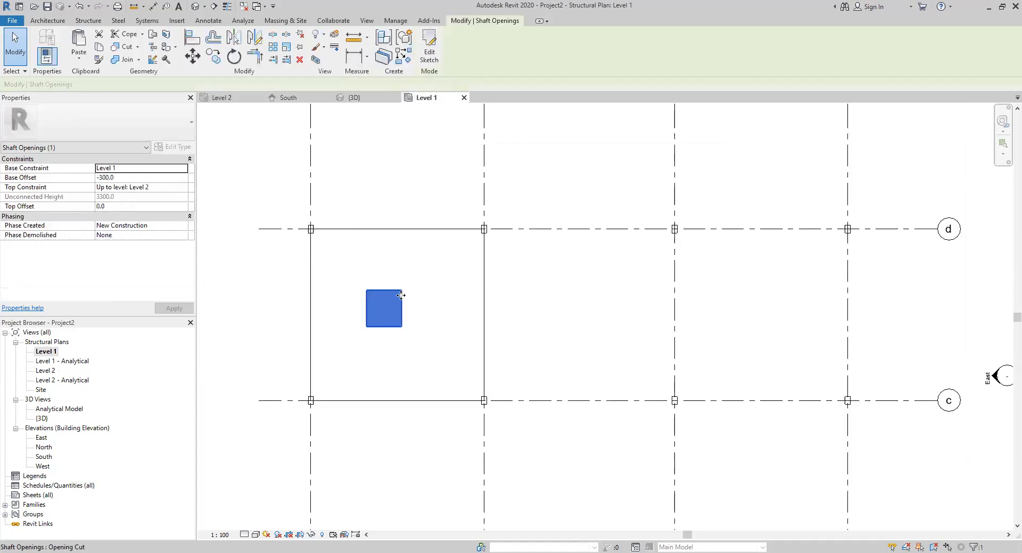
pyautogui.click(223, 98)
pyautogui.click(362, 98)
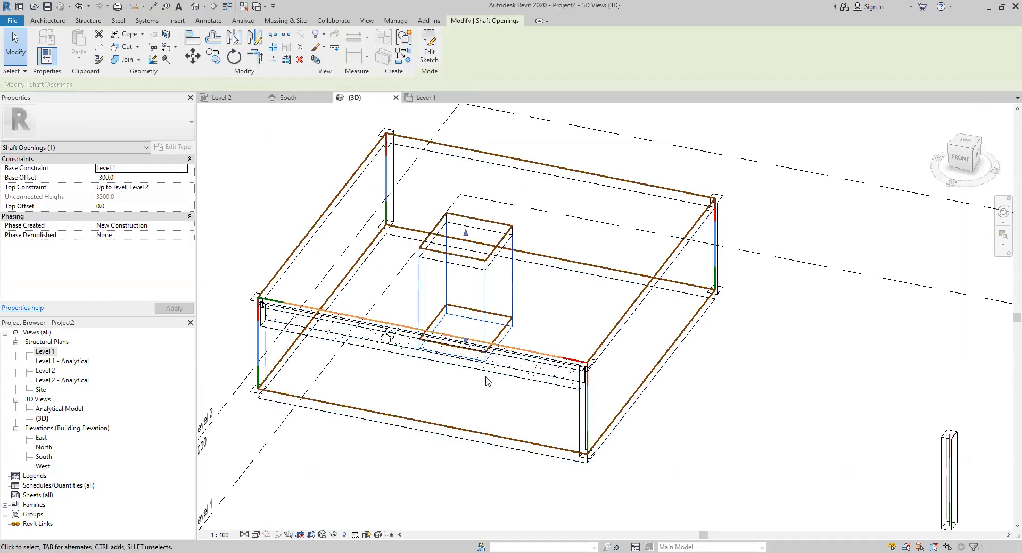
pyautogui.click(735, 443)
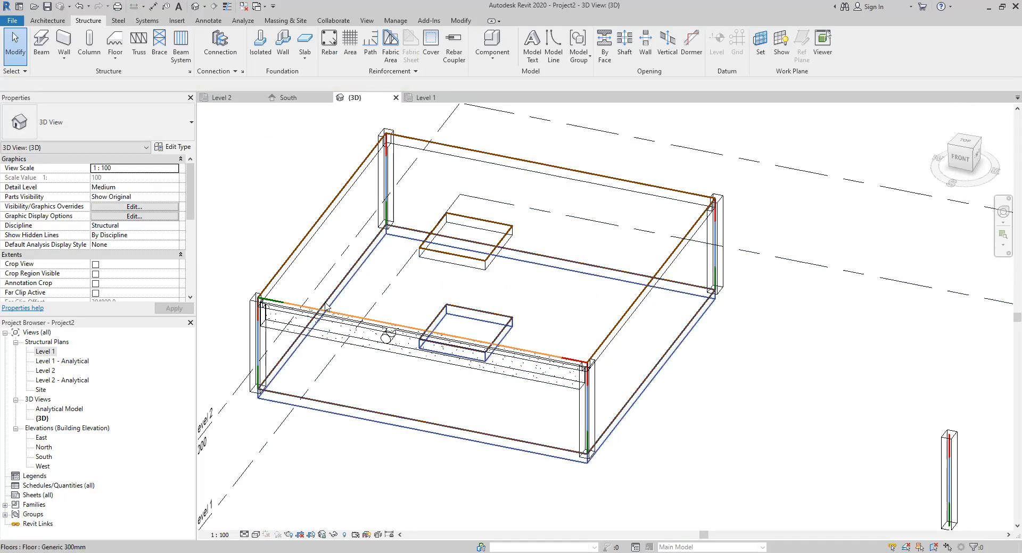
# Step: Draw a Generic - 200mm structural wall on Level 2 along grid b, from grid 1 to grid 2
pyautogui.click(229, 98)
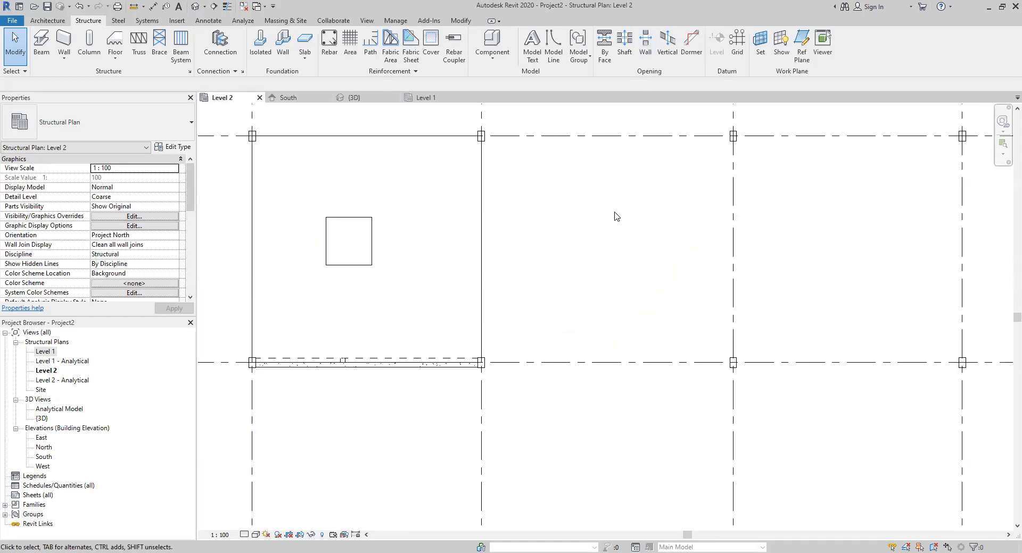
pyautogui.scroll(-3, 612, 221)
pyautogui.moveTo(620, 314); pyautogui.dragTo(524, 323, button='middle')
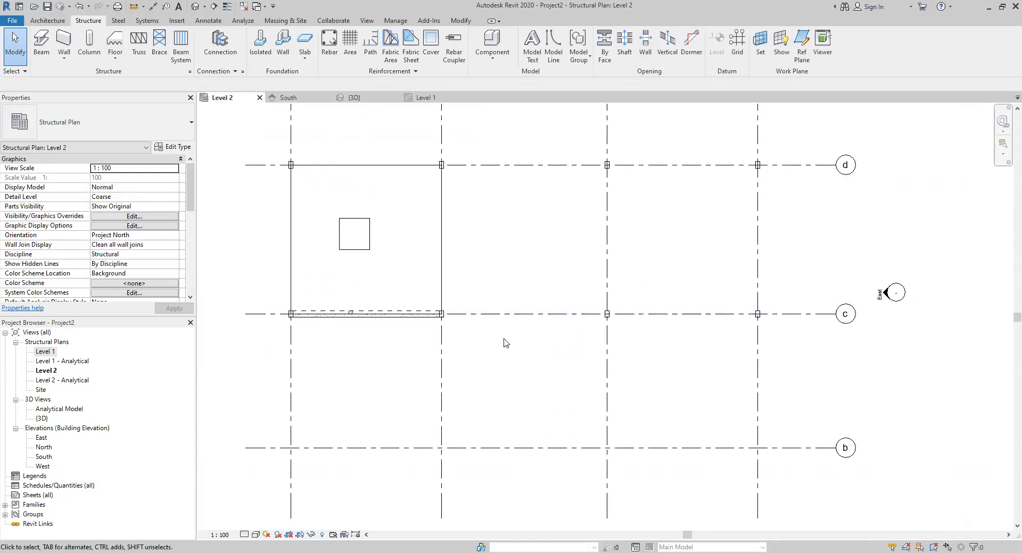
pyautogui.click(65, 48)
pyautogui.click(291, 448)
pyautogui.click(441, 448)
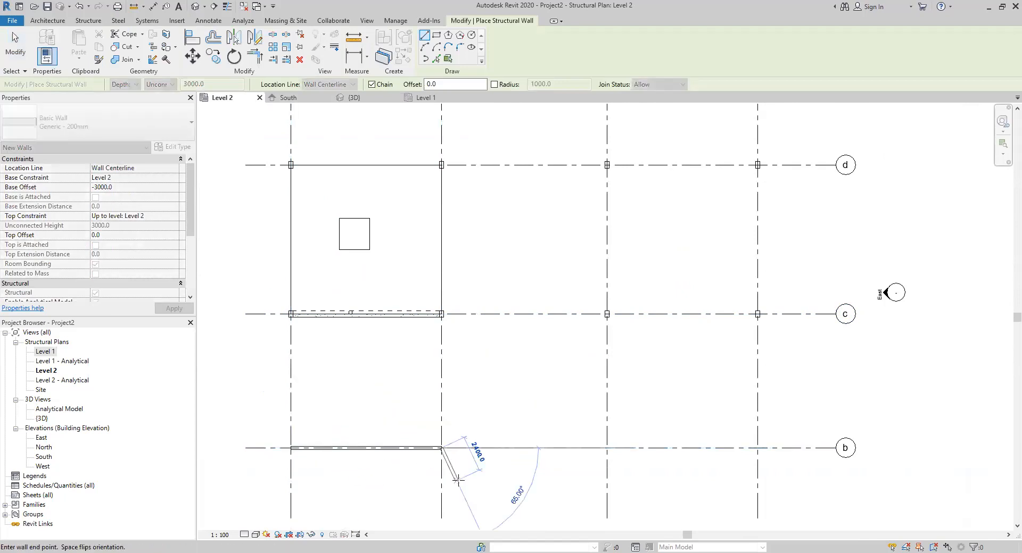
pyautogui.press('Escape')
pyautogui.press('Escape')
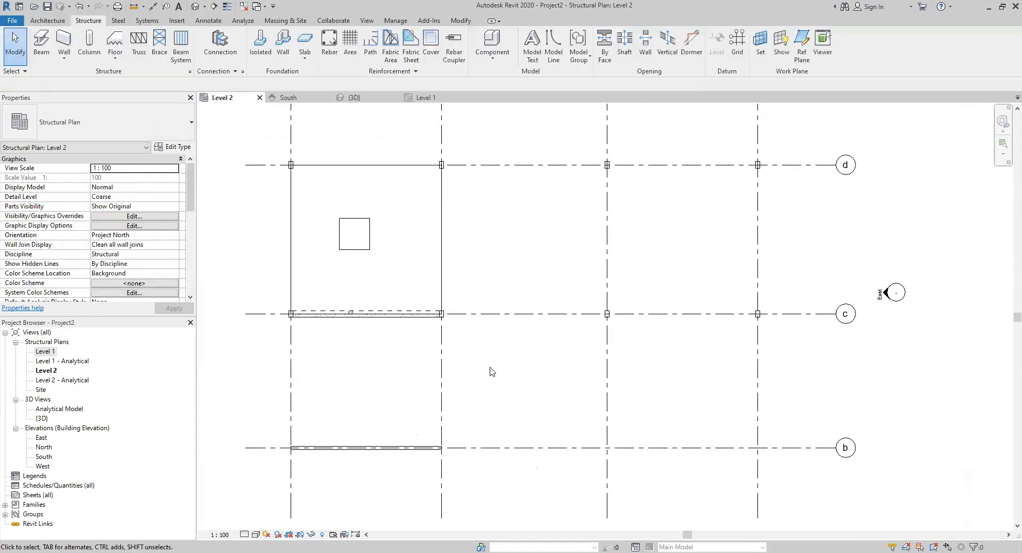
# Step: In the South elevation, cut a rectangular wall opening about 1235 mm wide and 1280 mm high in the wall on grid b
pyautogui.moveTo(417, 402); pyautogui.dragTo(443, 388, button='middle')
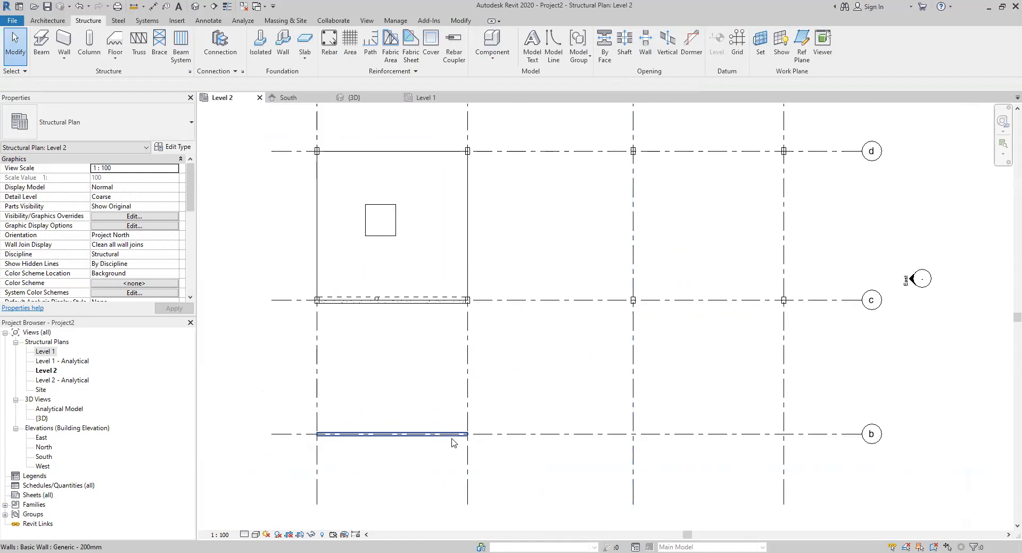
pyautogui.moveTo(441, 463); pyautogui.dragTo(414, 341, button='middle')
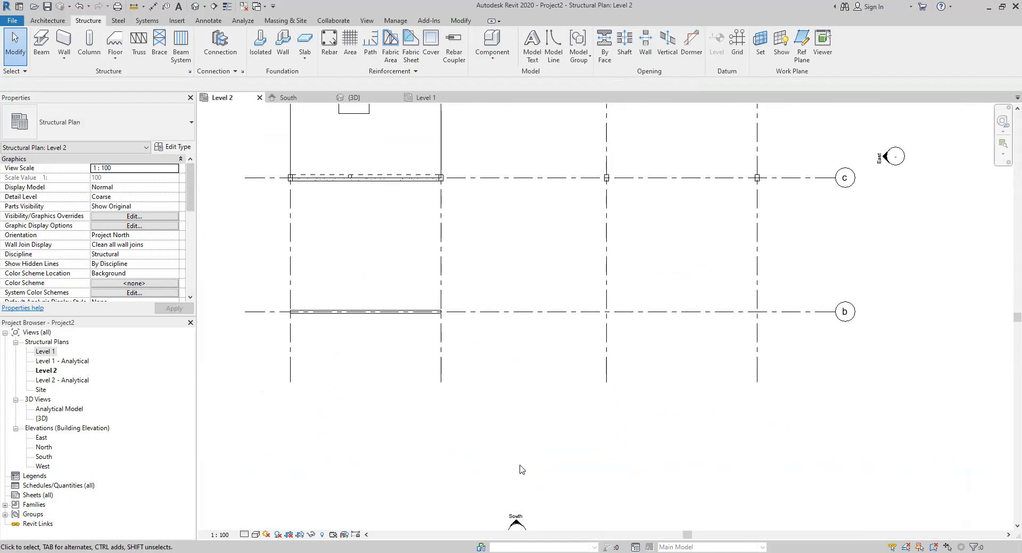
pyautogui.doubleClick(517, 525)
pyautogui.scroll(-4, 493, 357)
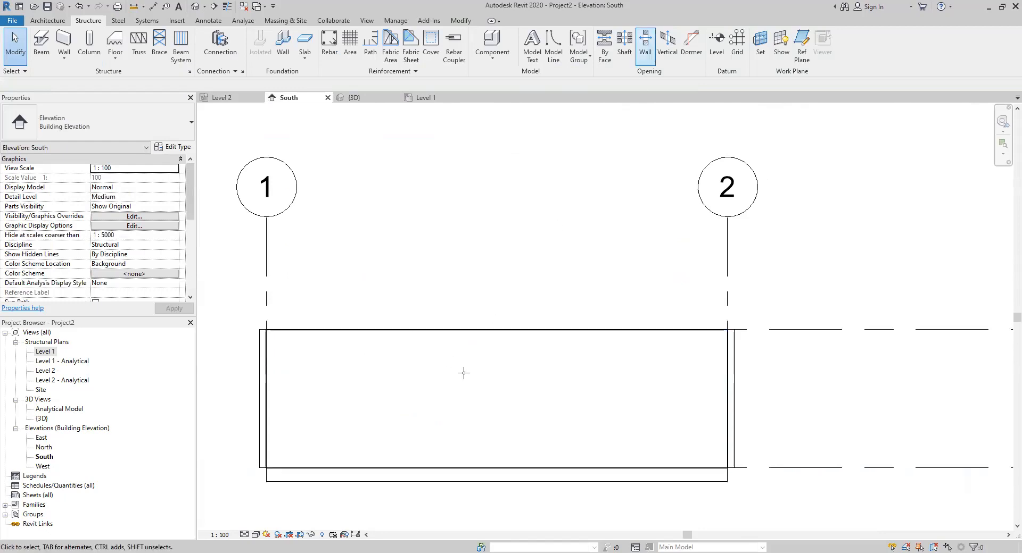
pyautogui.click(646, 49)
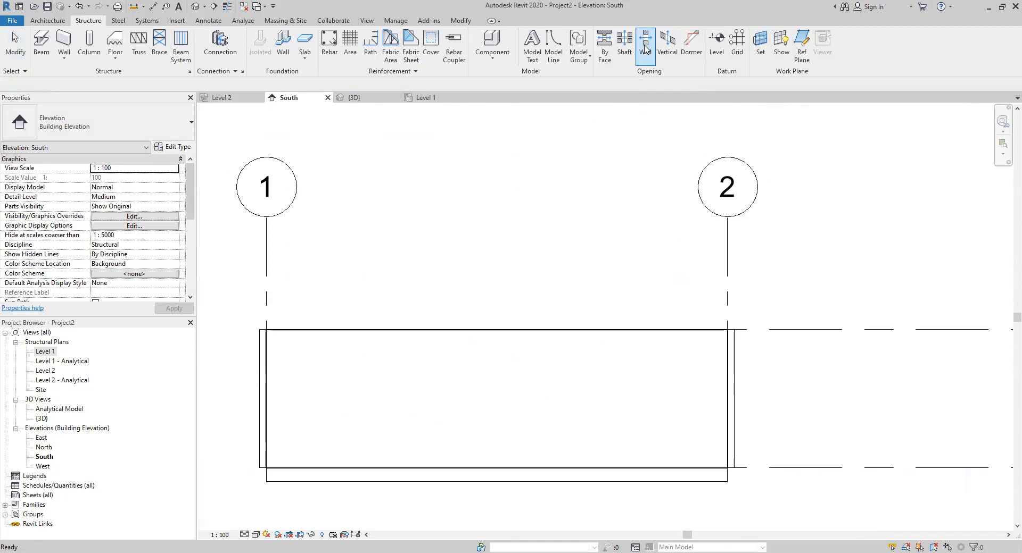
pyautogui.click(456, 328)
pyautogui.click(432, 366)
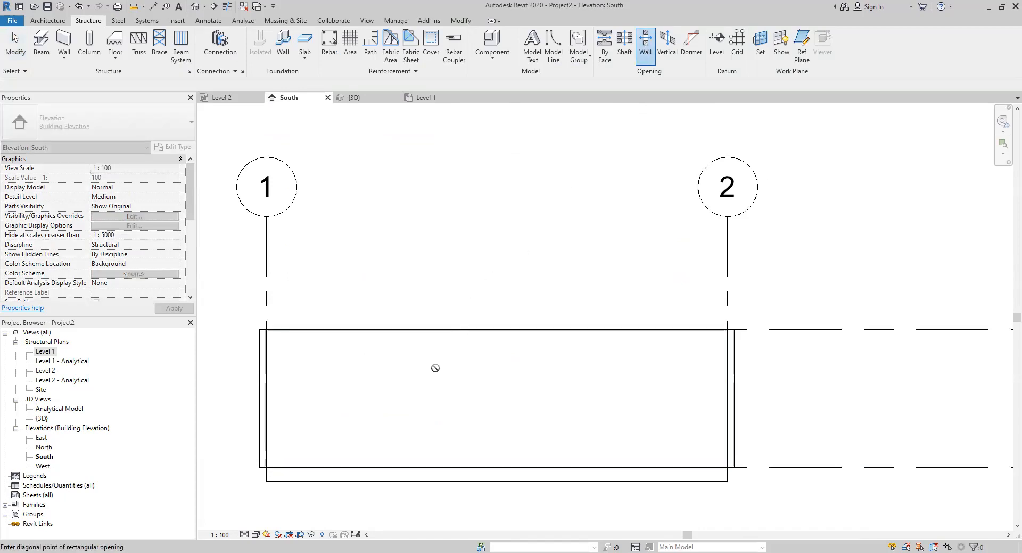
pyautogui.click(489, 425)
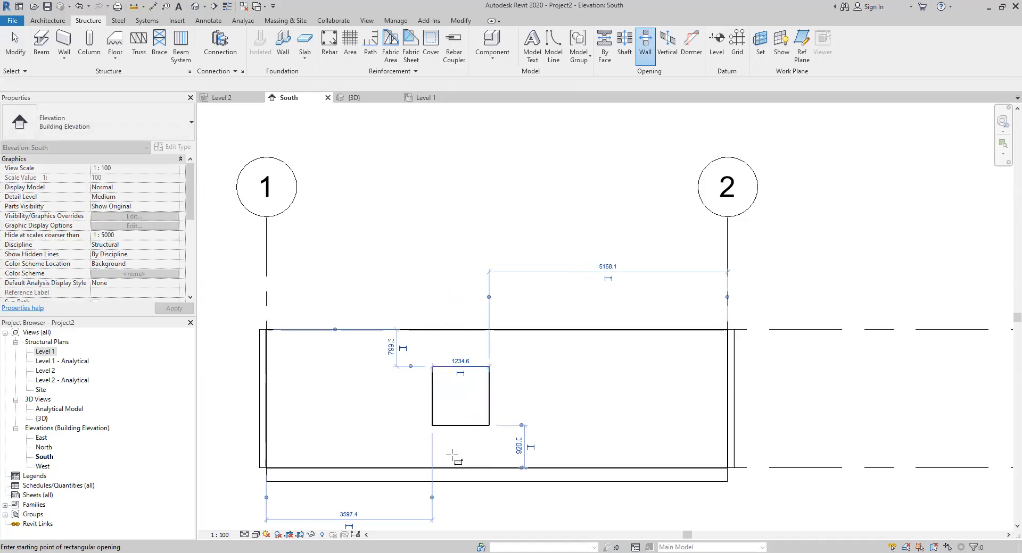
# Step: Set the wall opening's width to 1500 mm and its distance from grid 1 to 3000 mm
pyautogui.click(460, 361)
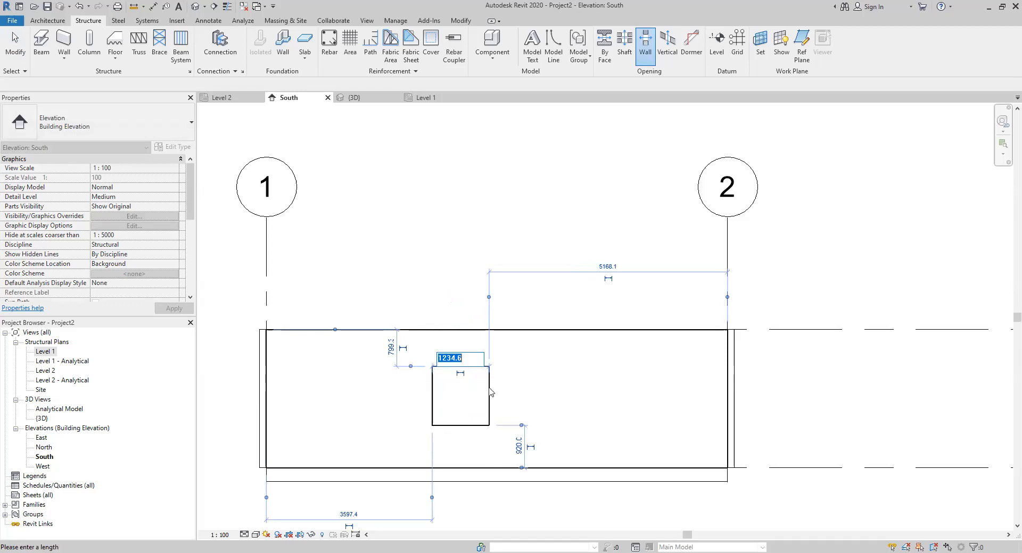
pyautogui.write('1500')
pyautogui.press('Return')
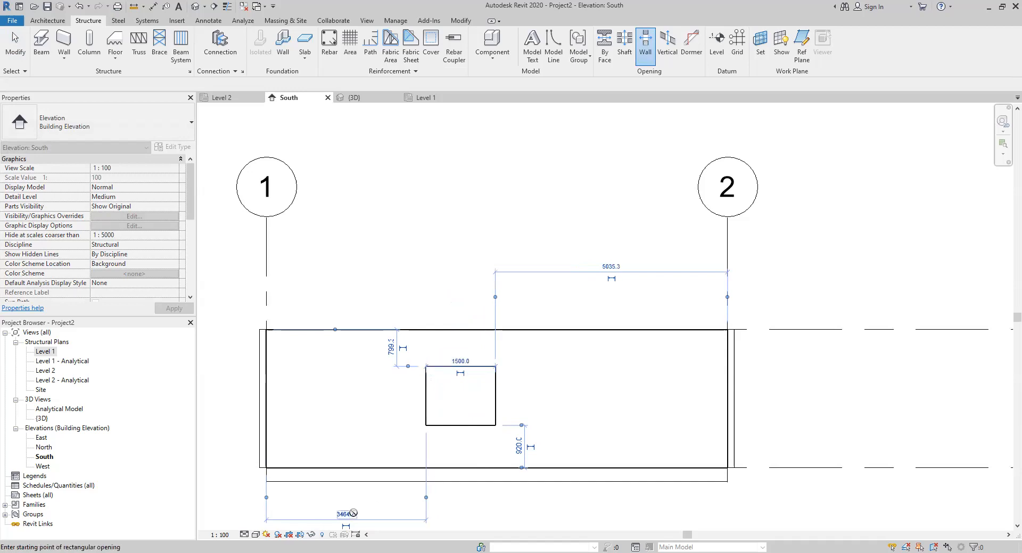
pyautogui.click(349, 516)
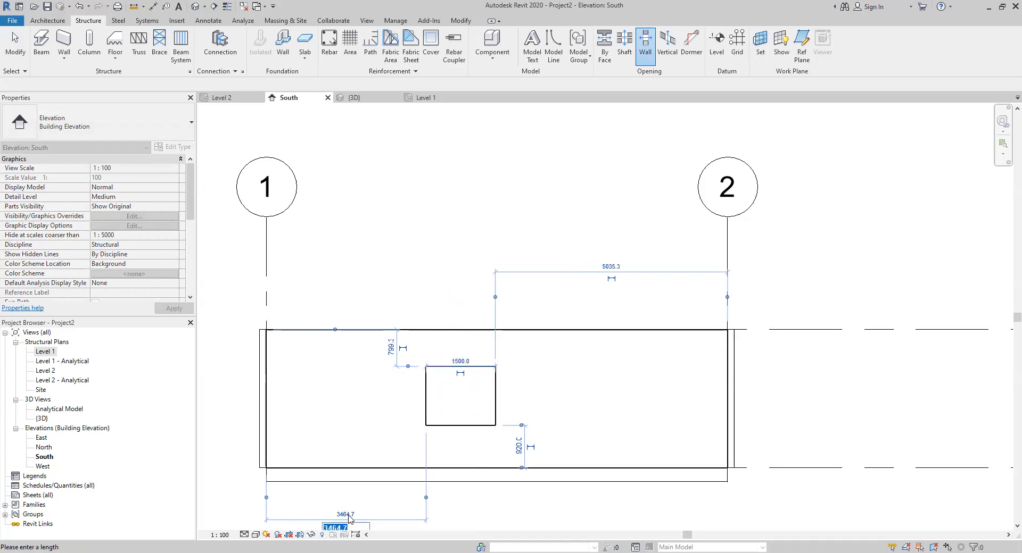
pyautogui.write('3000')
pyautogui.press('Return')
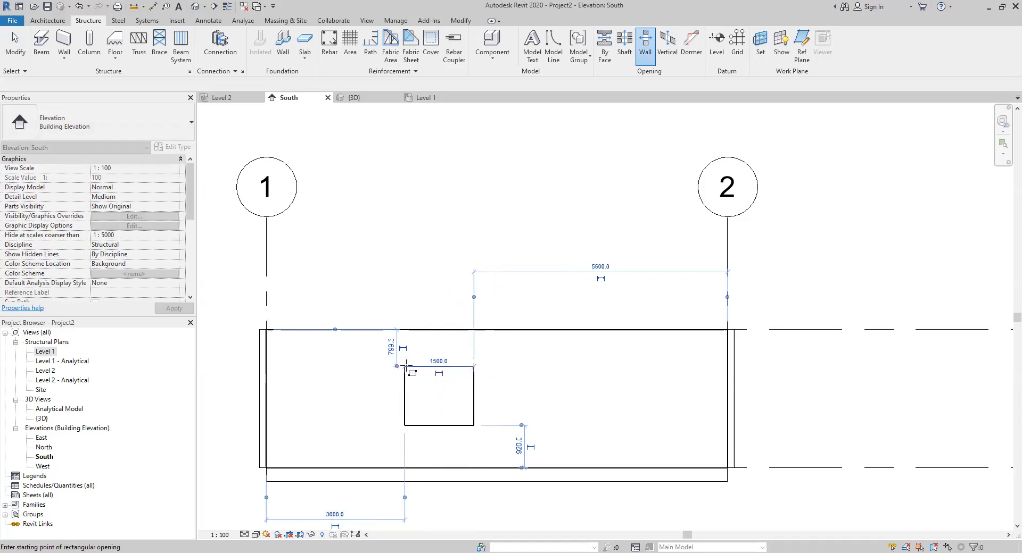
# Step: Set the distance from the wall's top edge to the opening to 800 mm and end the wall opening command
pyautogui.click(391, 347)
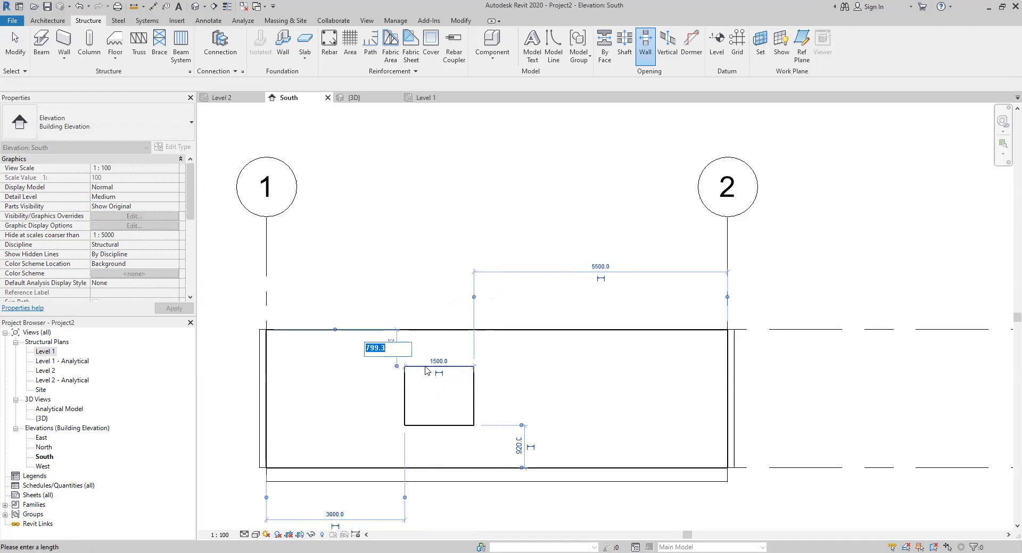
pyautogui.write('800')
pyautogui.press('Return')
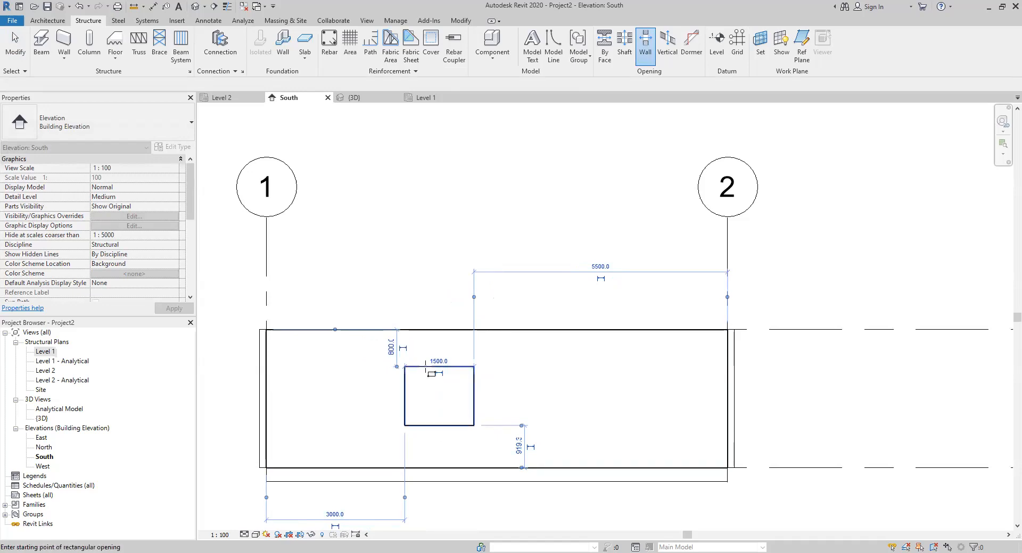
pyautogui.press('Escape')
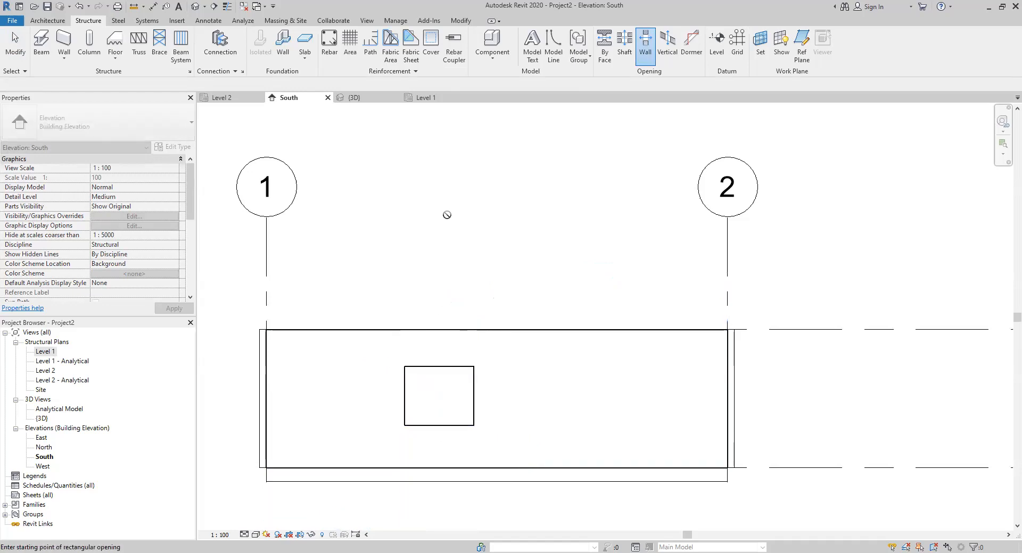
pyautogui.press('Escape')
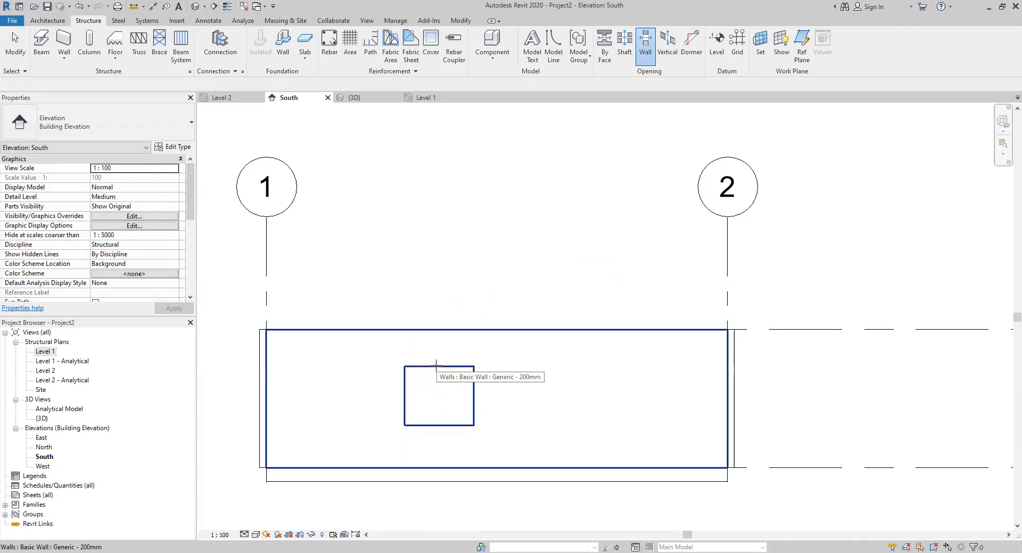
pyautogui.press('Escape')
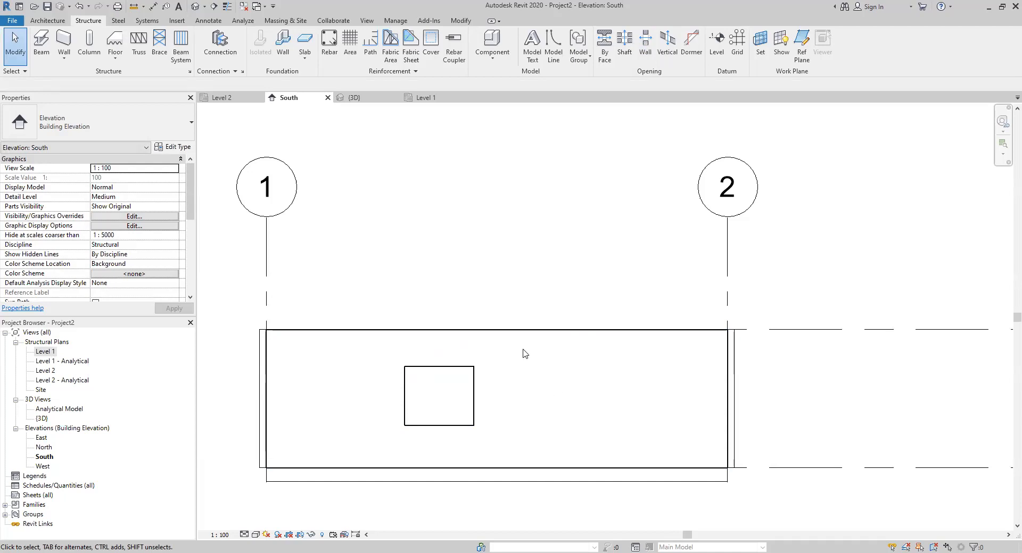
# Step: Edit the profile of the wall on grid b and sketch a rectangle between the existing opening and grid 2
pyautogui.click(543, 330)
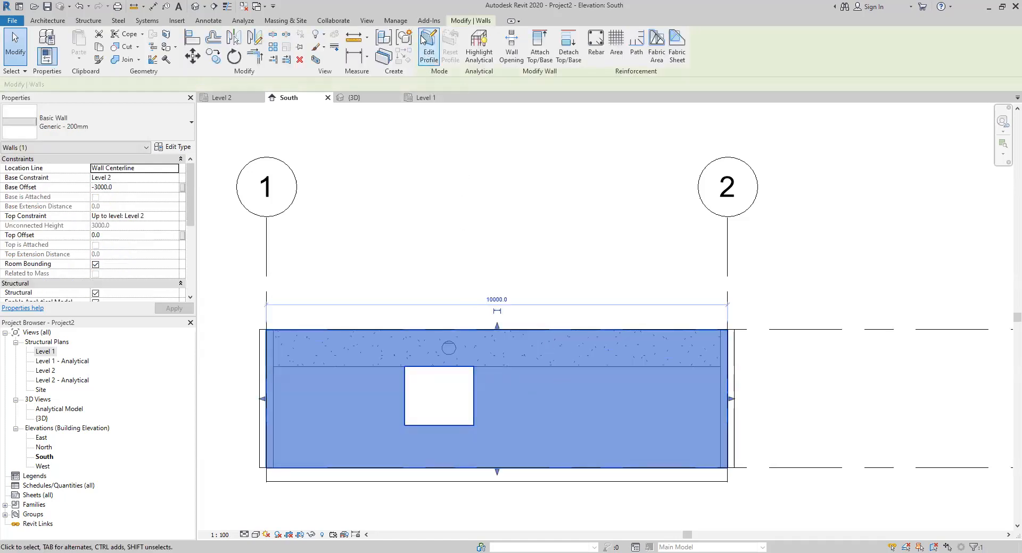
pyautogui.click(429, 52)
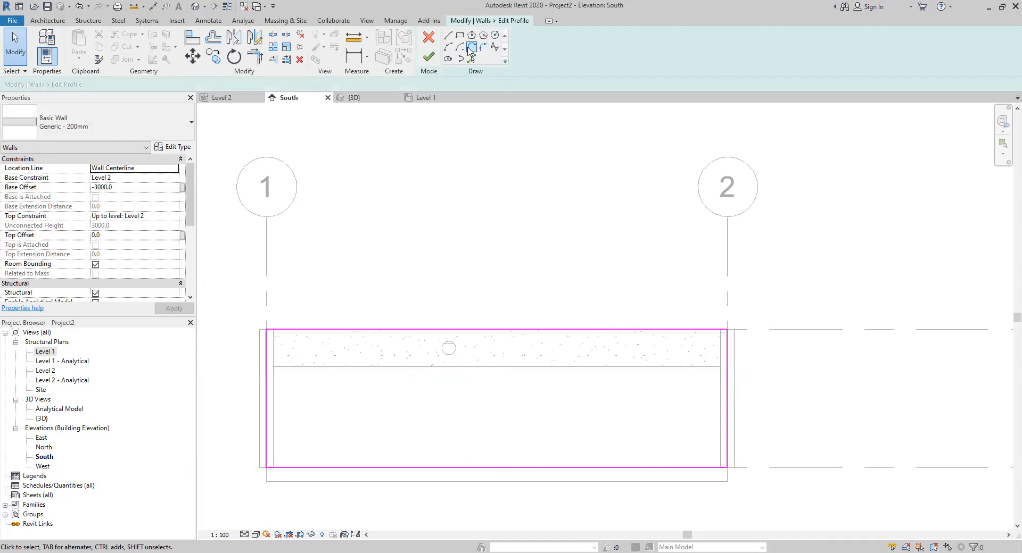
pyautogui.click(460, 35)
pyautogui.click(575, 396)
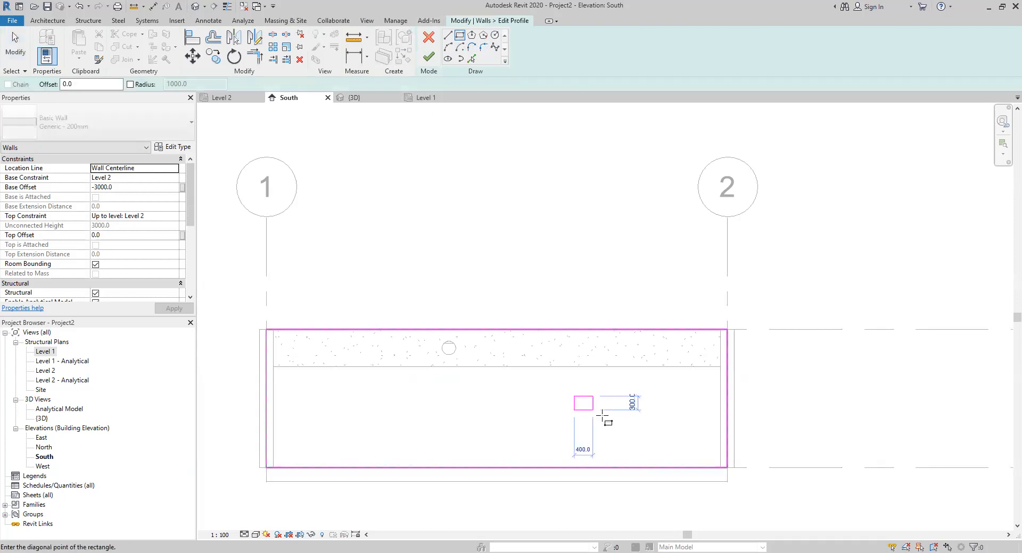
pyautogui.click(634, 428)
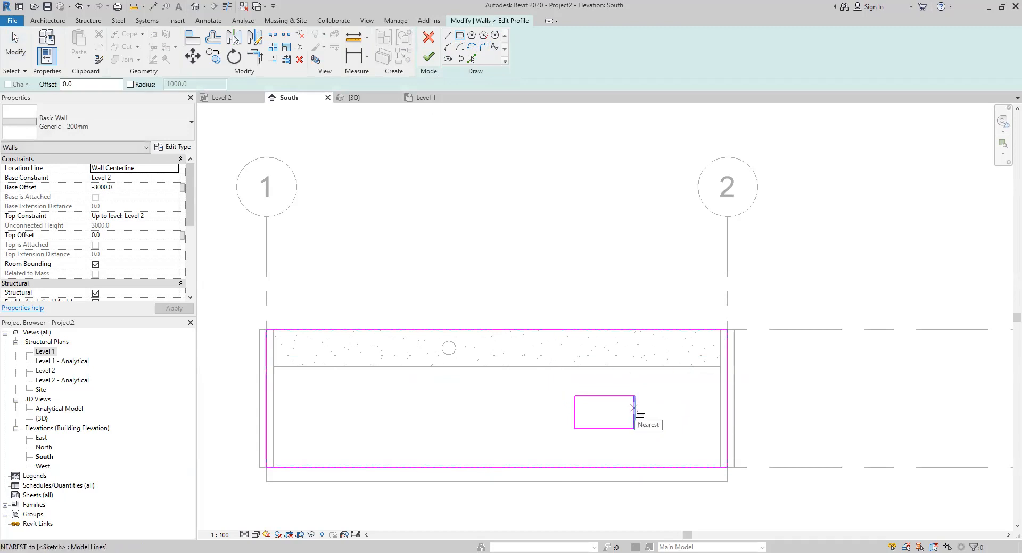
# Step: Finish the profile edit of the wall on grid b to cut the sketched rectangular opening
pyautogui.click(633, 408)
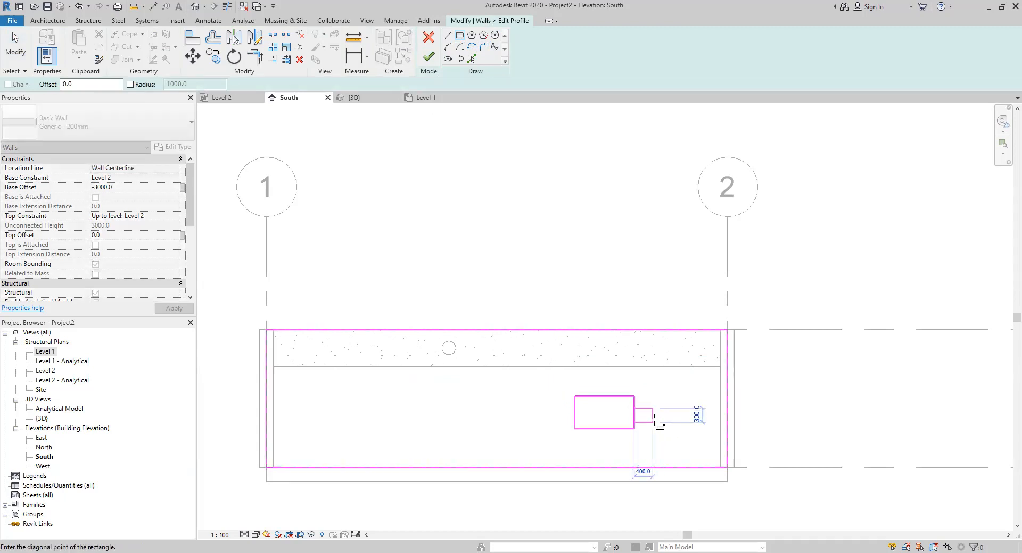
pyautogui.press('Escape')
pyautogui.click(429, 57)
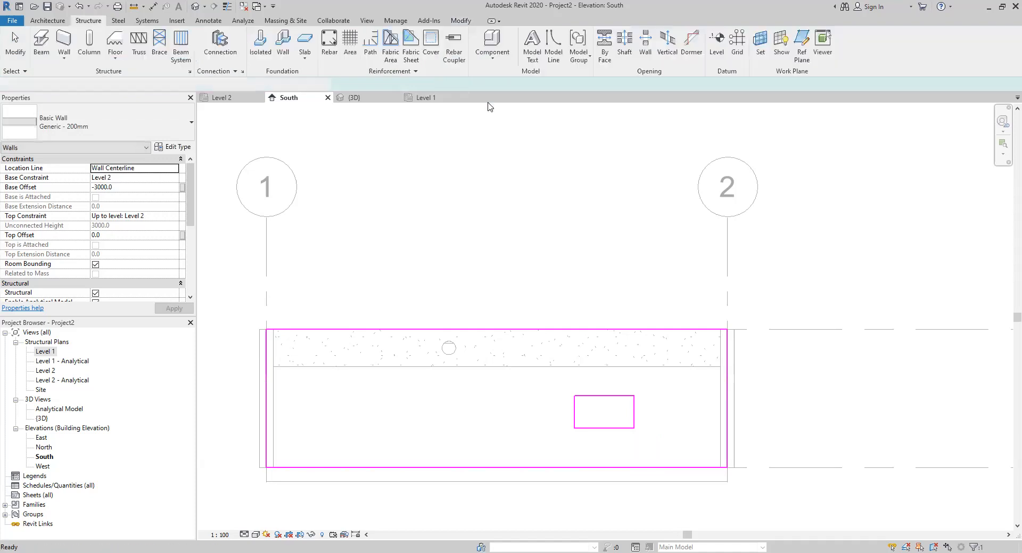
# Step: Reopen the wall's profile and delete the two vertical sides of the rectangular opening near grid 2
pyautogui.click(623, 416)
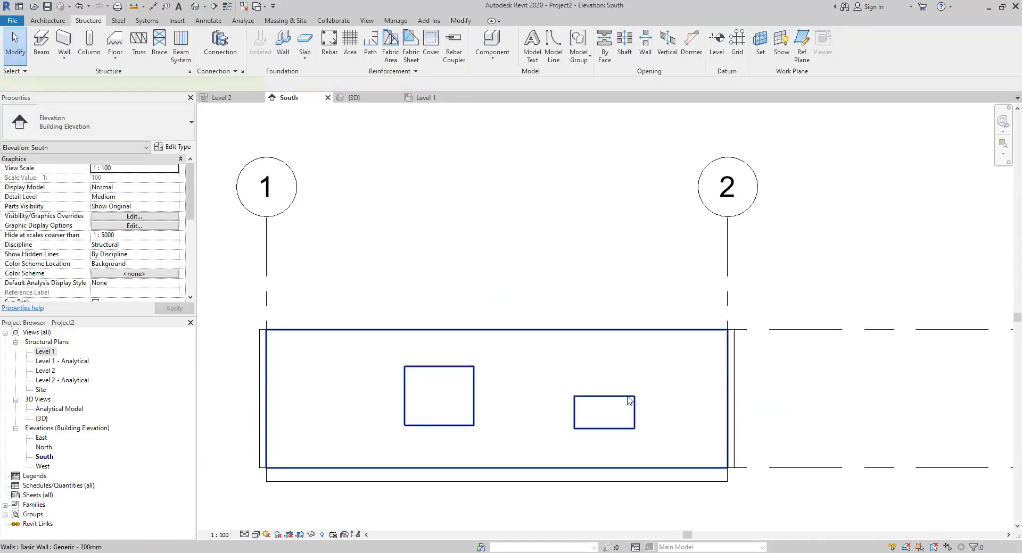
pyautogui.click(627, 404)
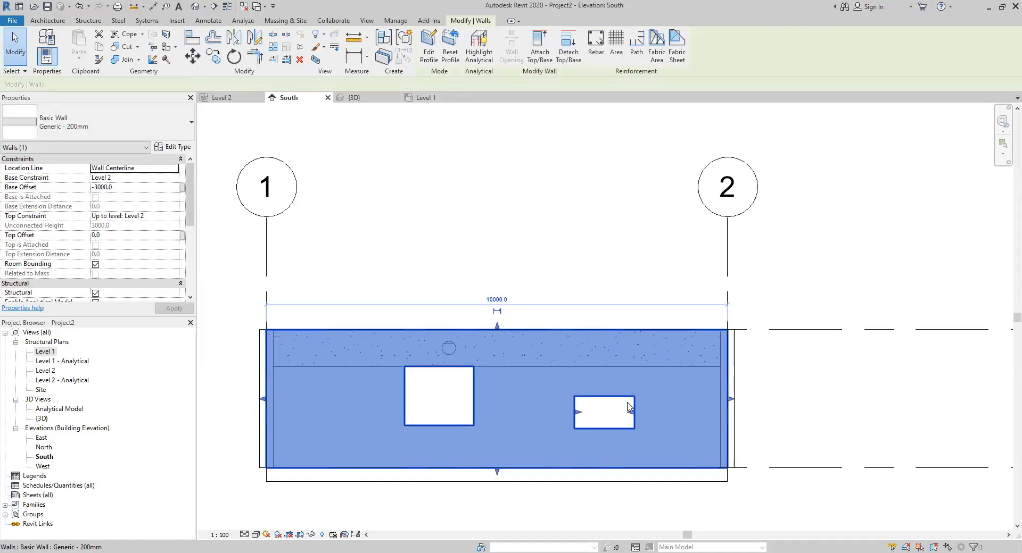
pyautogui.click(429, 53)
pyautogui.click(638, 417)
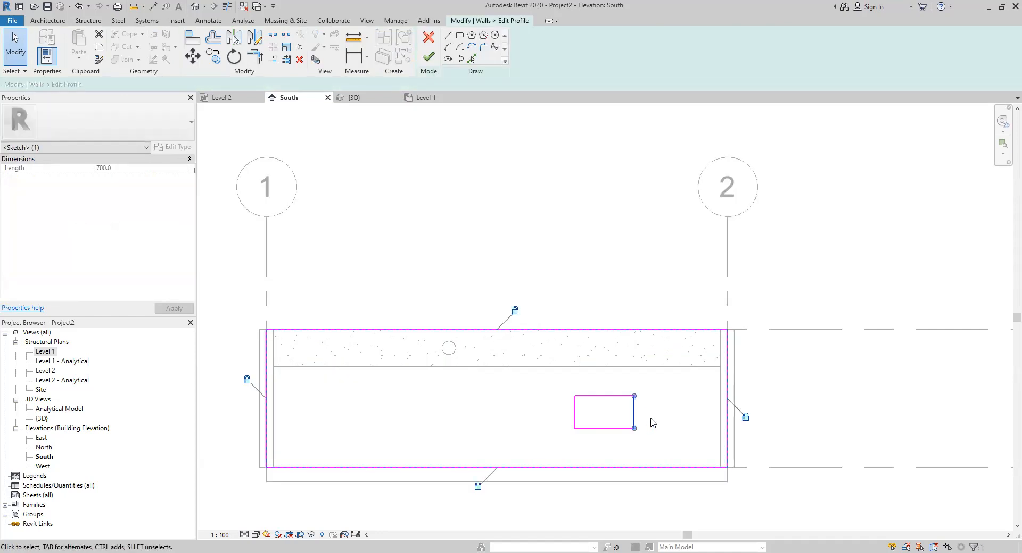
pyautogui.press('Delete')
pyautogui.click(574, 415)
pyautogui.press('Delete')
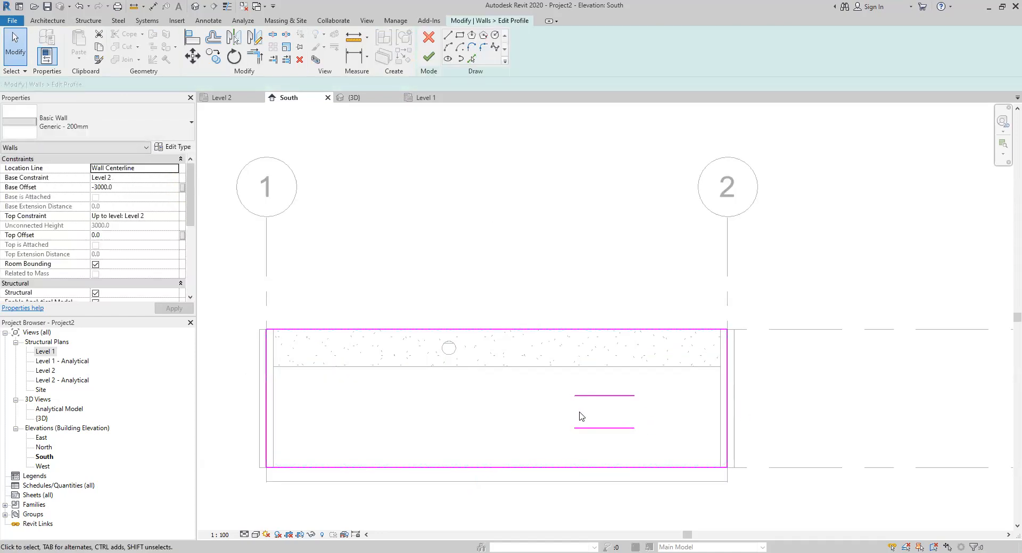
# Step: Close both ends of the opening's horizontal lines with 350 mm radius semicircular arcs and finish the wall profile
pyautogui.click(447, 47)
pyautogui.click(635, 397)
pyautogui.click(635, 428)
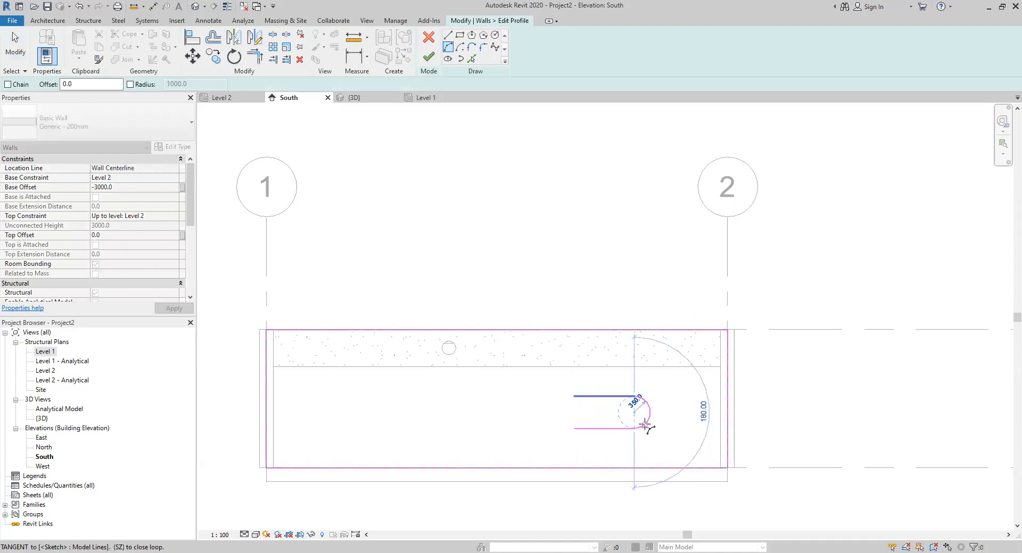
pyautogui.click(647, 417)
pyautogui.click(574, 396)
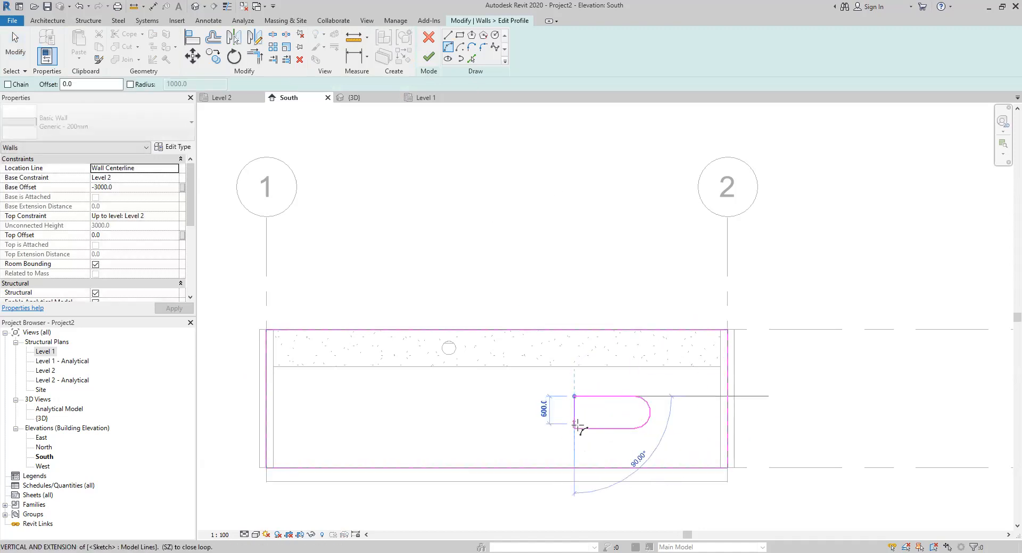
pyautogui.click(576, 427)
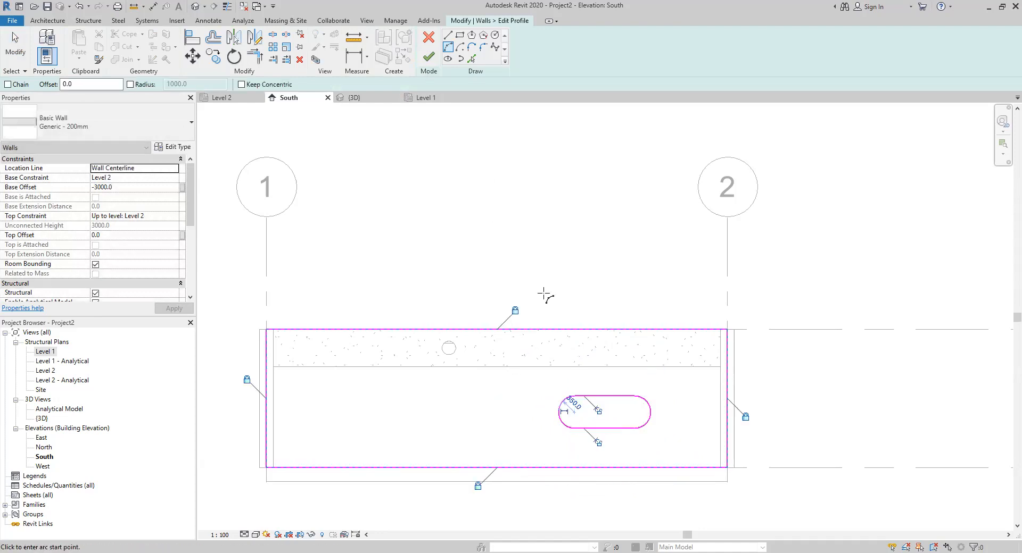
pyautogui.click(429, 56)
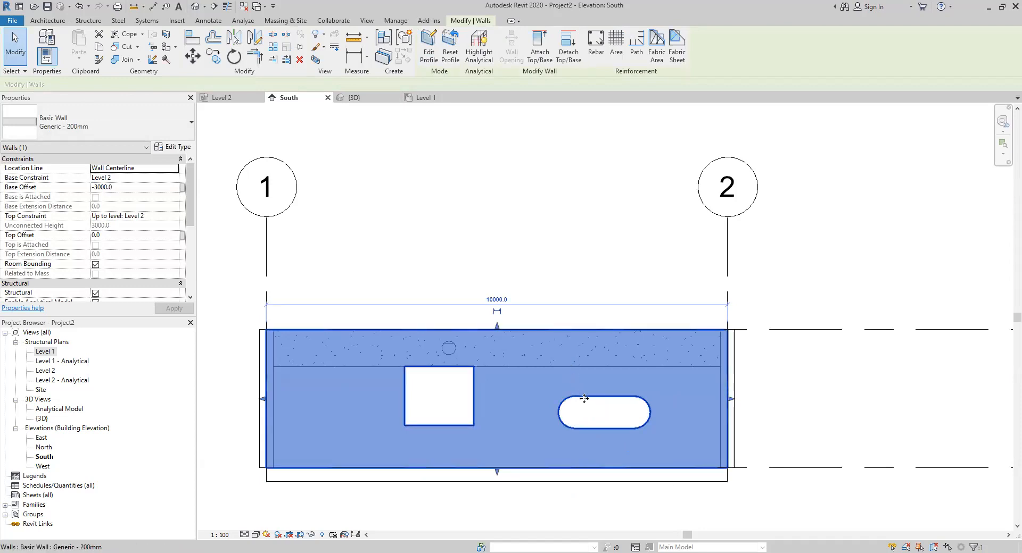
pyautogui.click(532, 234)
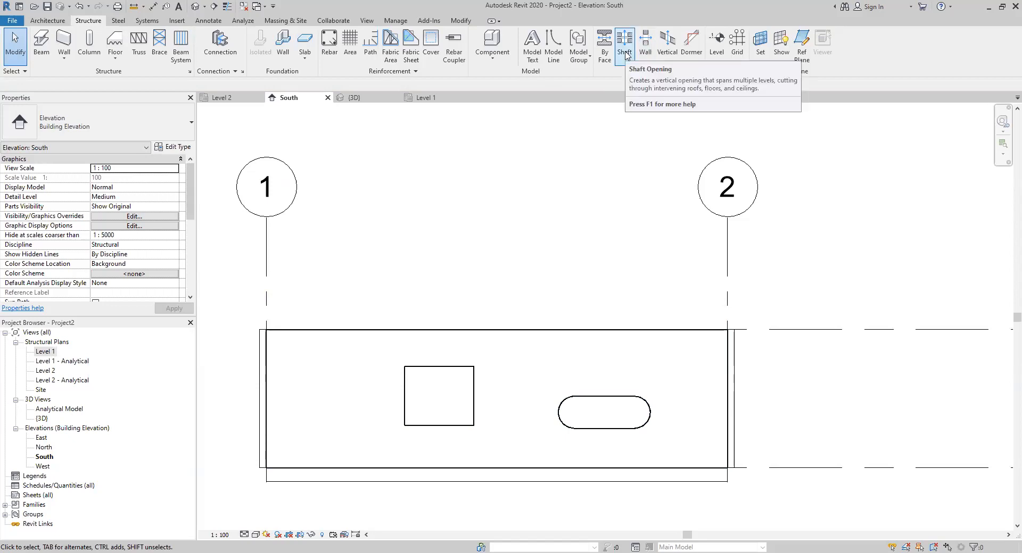
# Step: Examine the floor, the shaft opening and the wall on grid b in the Level 2 and Level 1 structural plans
pyautogui.click(237, 97)
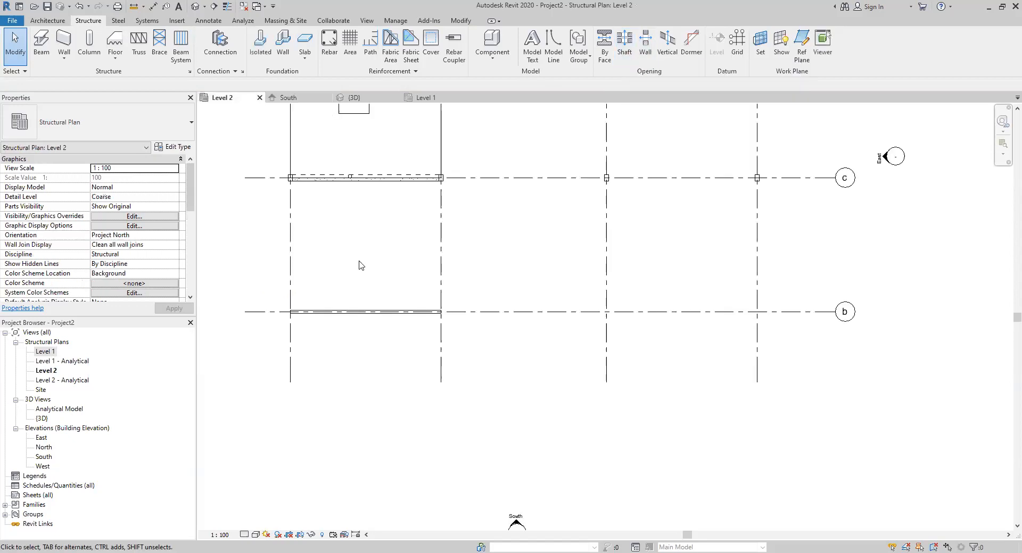
pyautogui.moveTo(359, 265); pyautogui.dragTo(359, 368, button='middle')
pyautogui.moveTo(341, 208); pyautogui.dragTo(367, 291, button='middle')
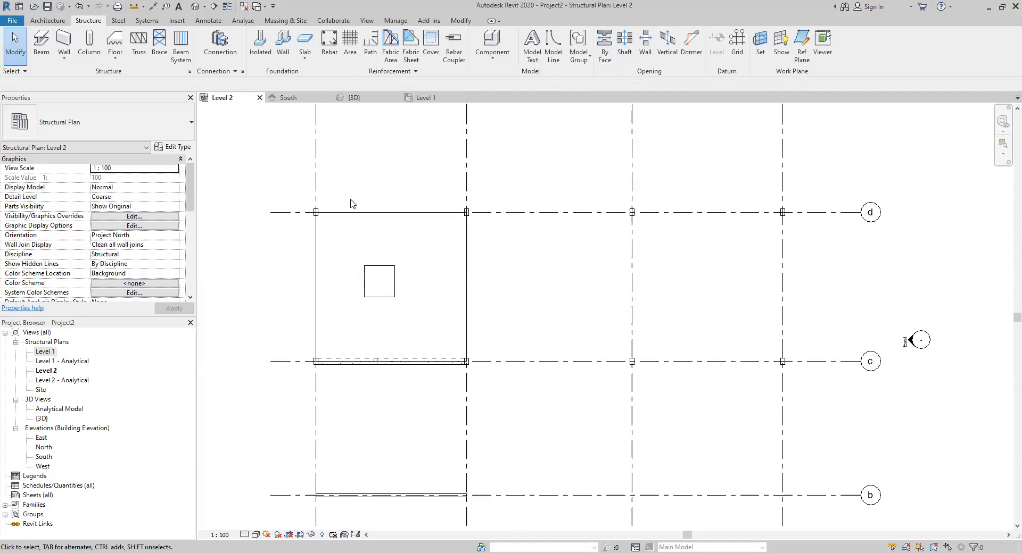
pyautogui.click(420, 100)
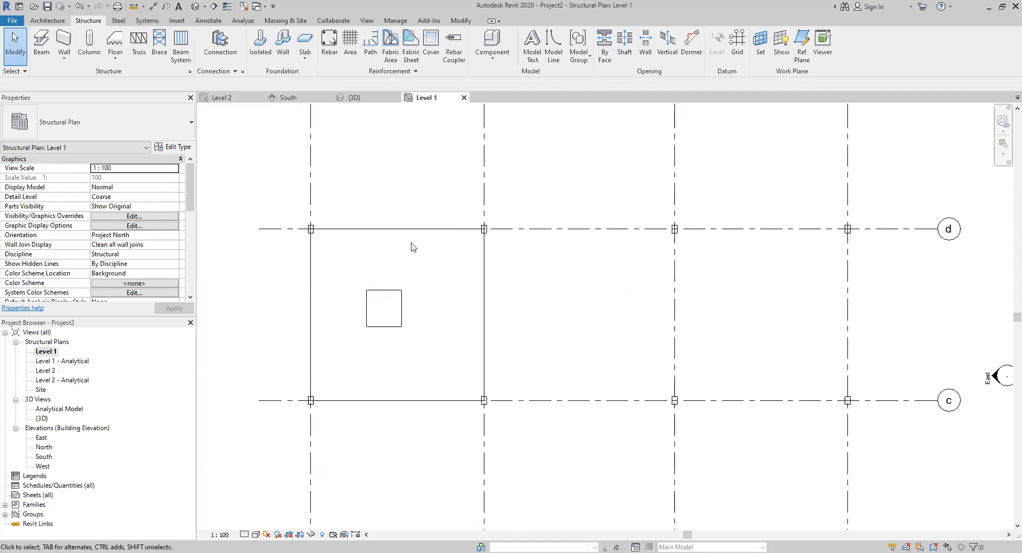
pyautogui.scroll(5, 312, 239)
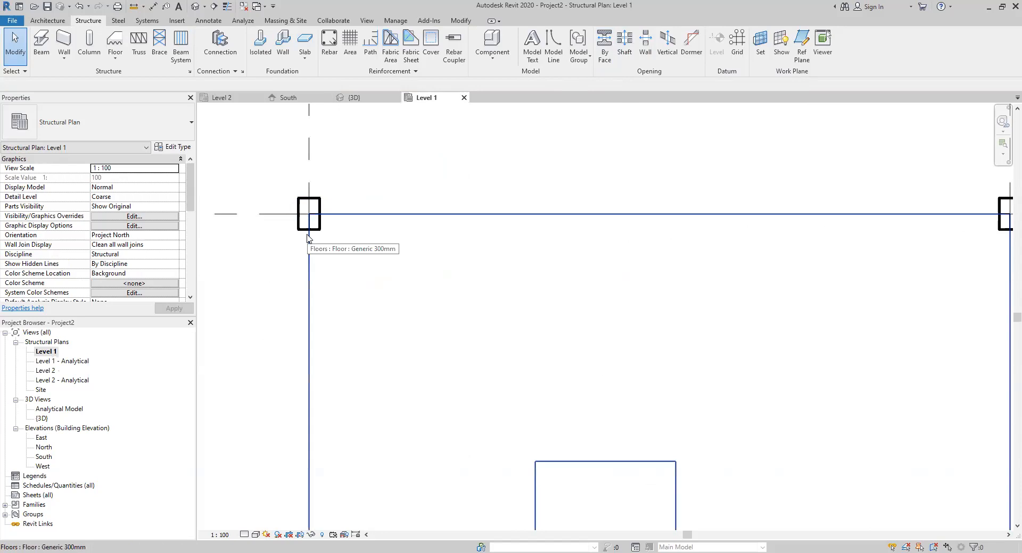
pyautogui.scroll(-5, 308, 224)
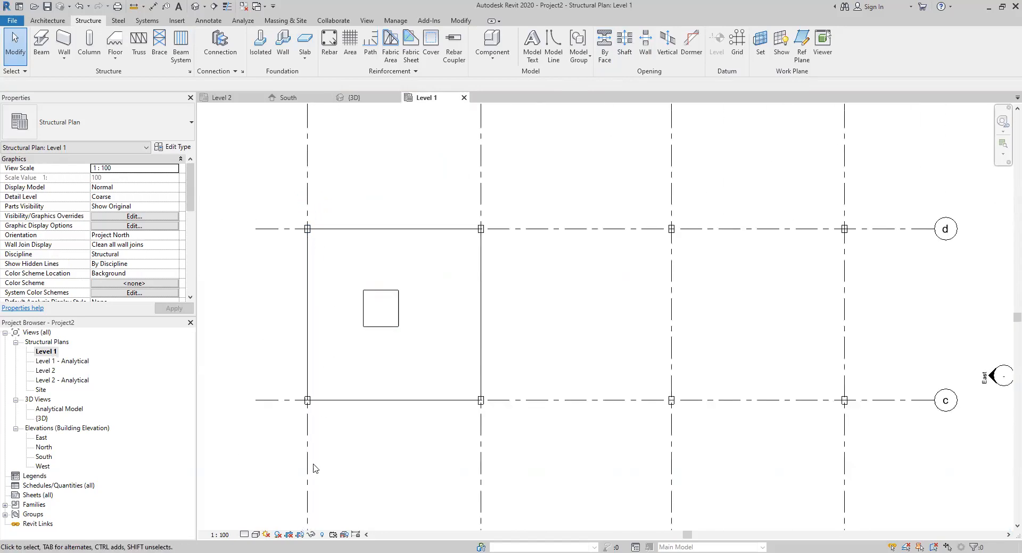
pyautogui.moveTo(358, 406)
pyautogui.mouseDown(button='middle')
pyautogui.moveTo(353, 305)
pyautogui.moveTo(372, 270)
pyautogui.moveTo(376, 210)
pyautogui.mouseUp(button='middle')
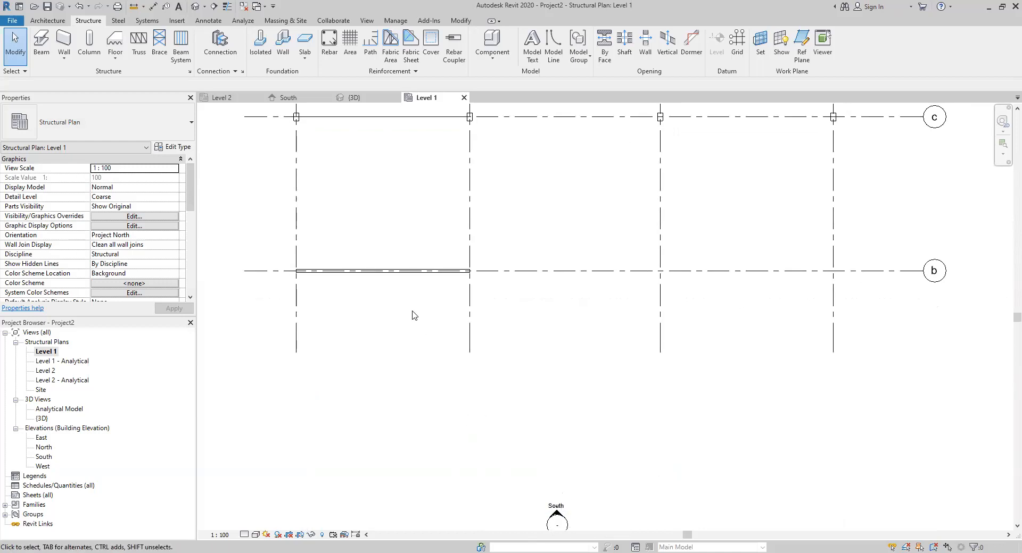
pyautogui.moveTo(411, 295); pyautogui.dragTo(421, 368, button='middle')
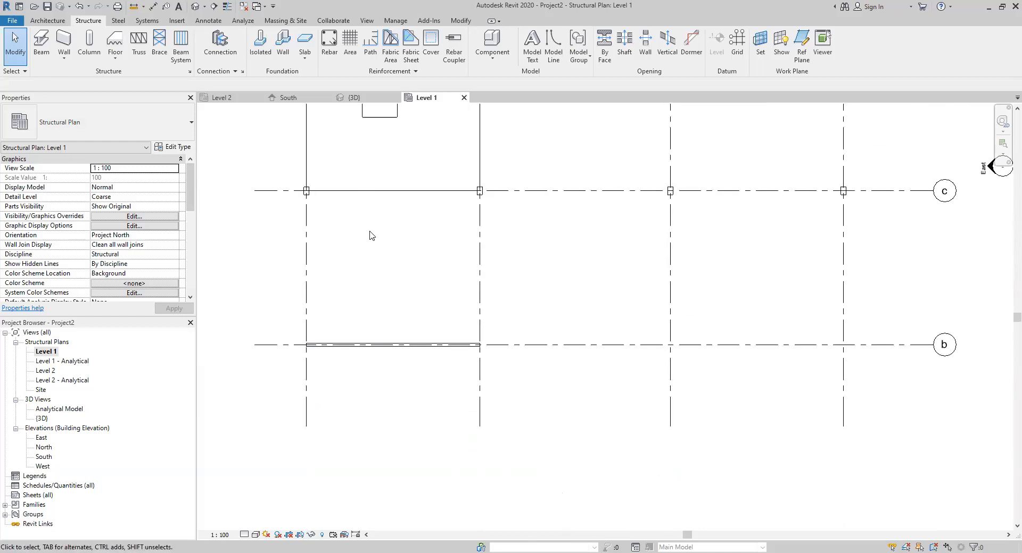
pyautogui.moveTo(372, 236); pyautogui.dragTo(371, 273, button='middle')
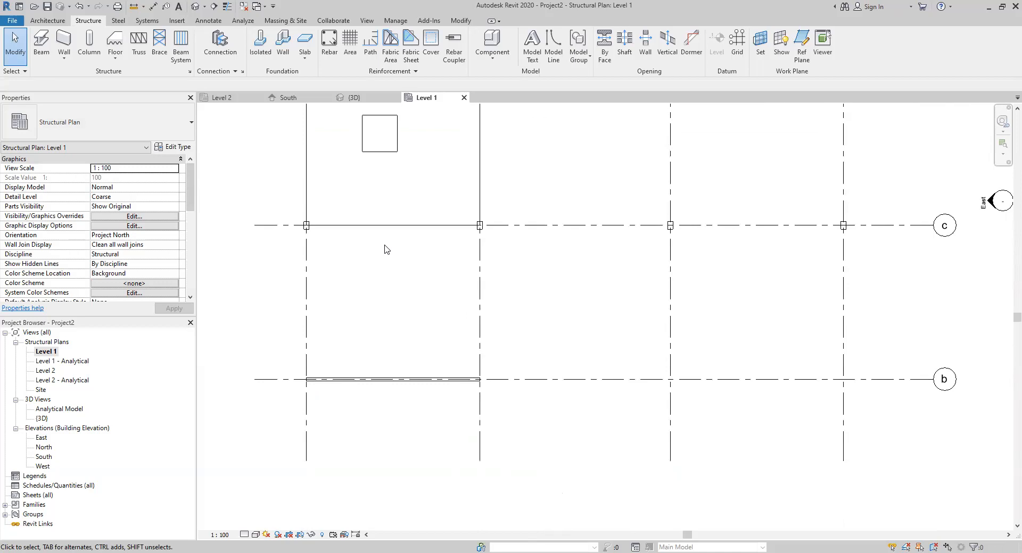
pyautogui.moveTo(452, 304); pyautogui.dragTo(374, 365, button='middle')
# Step: In the Level 2 plan, start a structural floor and sketch a boundary 10000 mm by about 5137 mm between the two easternmost grids, north of grid c
pyautogui.click(227, 99)
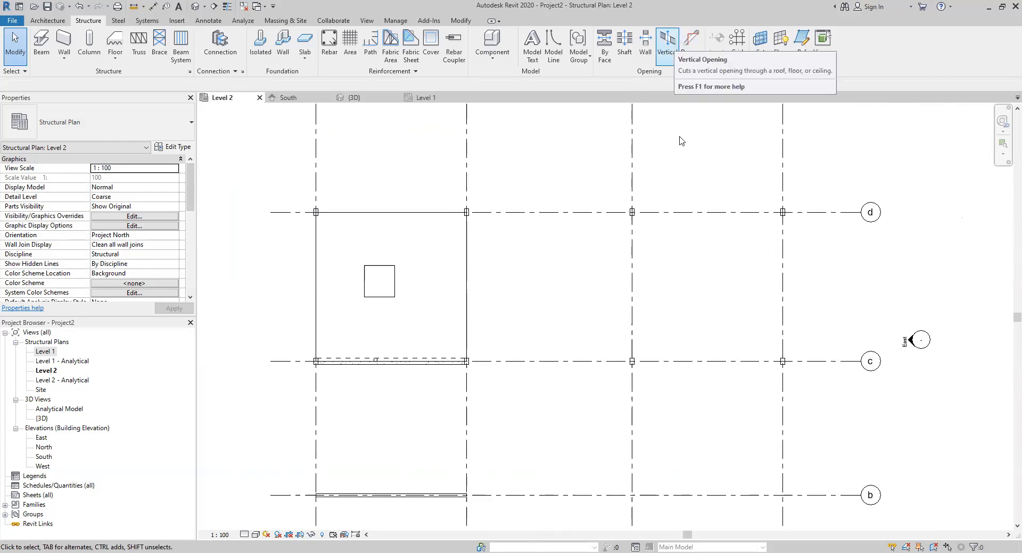
pyautogui.moveTo(638, 292); pyautogui.dragTo(535, 284, button='middle')
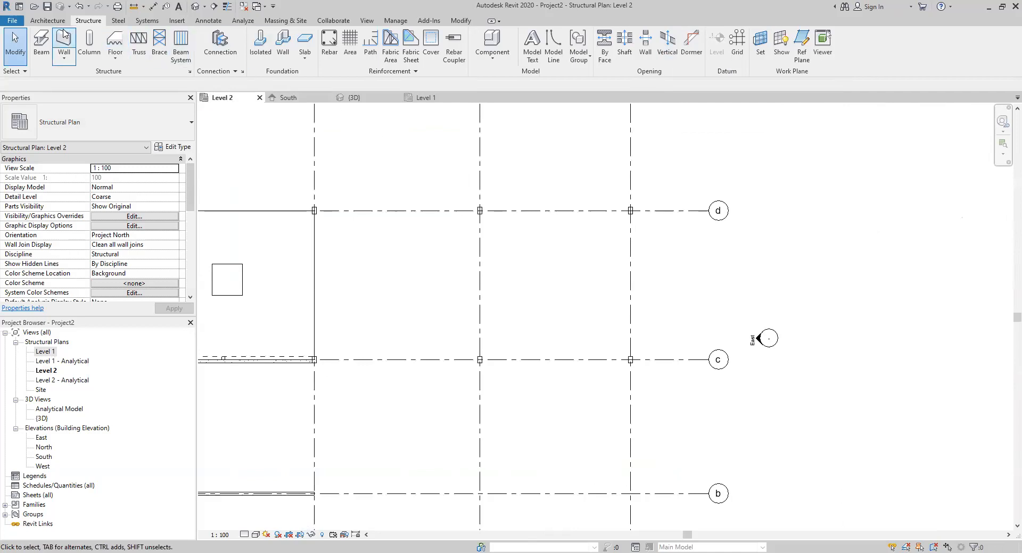
pyautogui.click(115, 41)
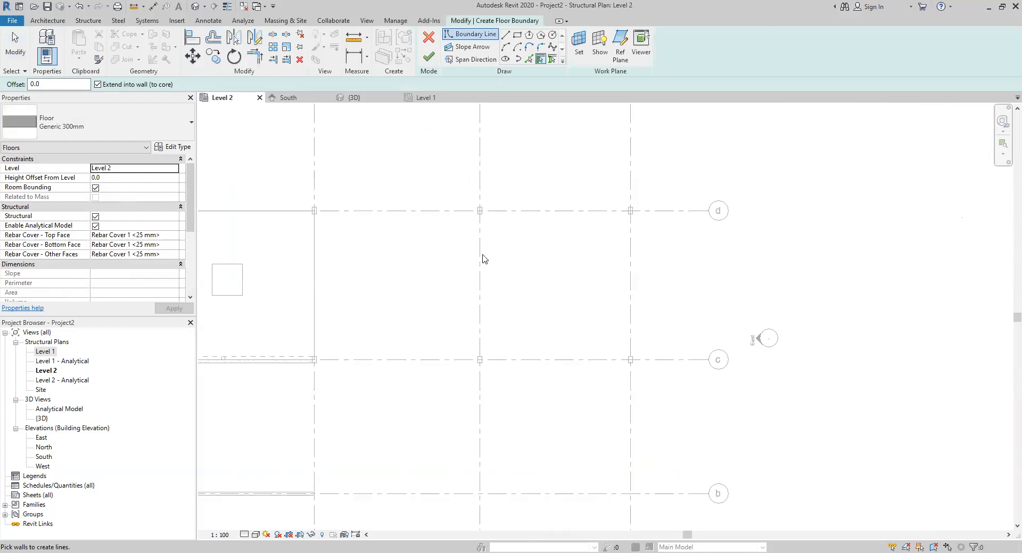
pyautogui.click(517, 35)
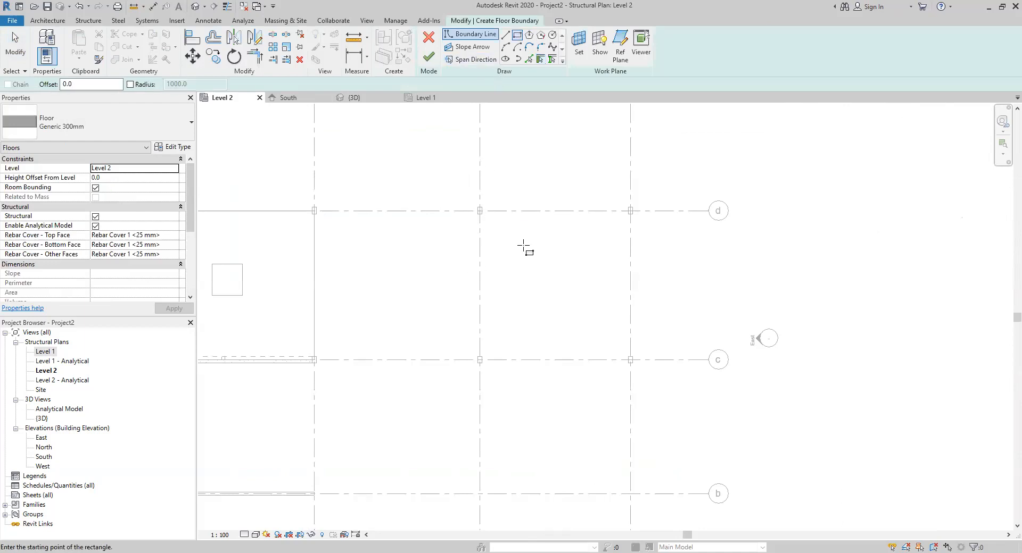
pyautogui.click(480, 283)
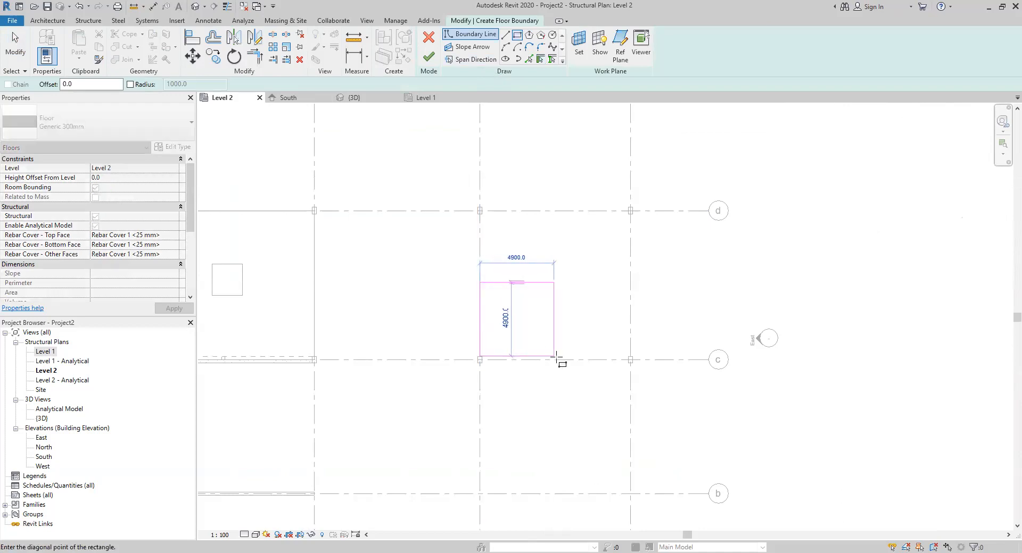
pyautogui.click(630, 361)
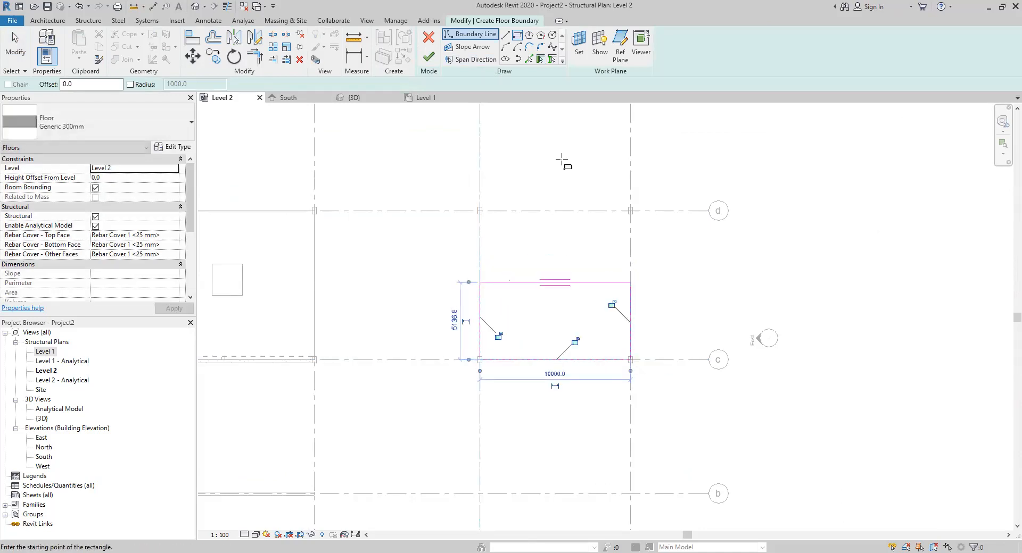
# Step: Draw a slope arrow across the floor from the midpoint of its east edge to the midpoint of its west edge
pyautogui.click(473, 47)
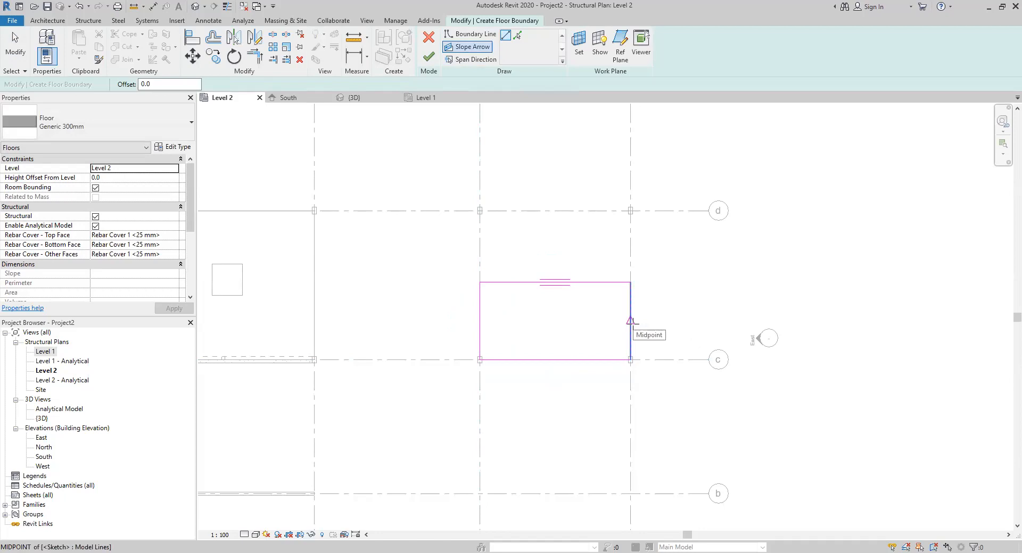
pyautogui.click(630, 321)
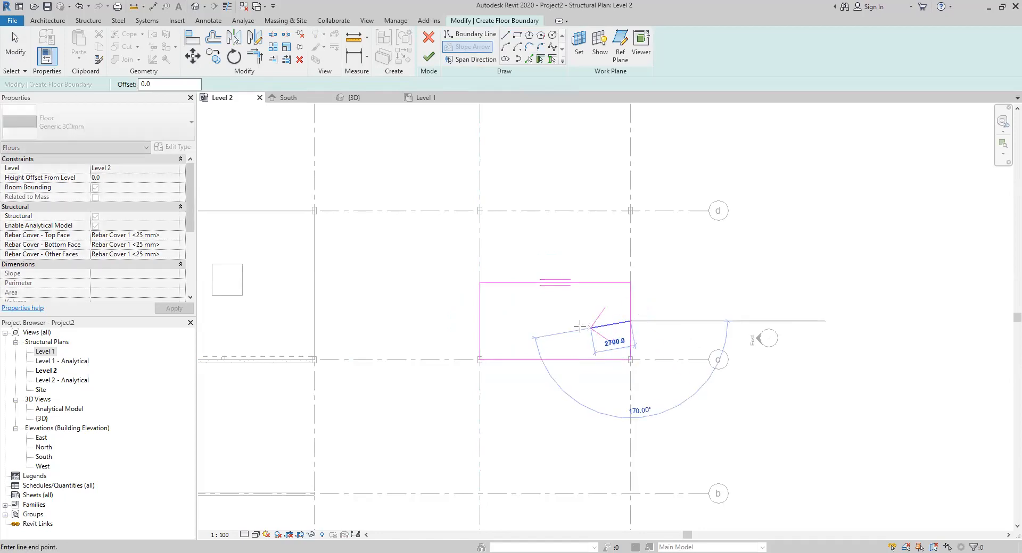
pyautogui.click(480, 321)
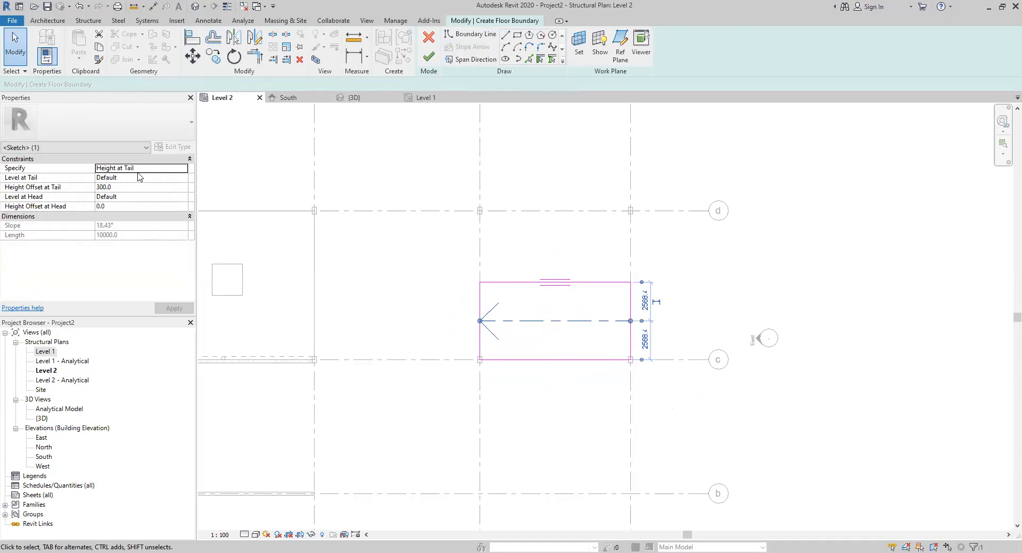
# Step: Specify the slope arrow by Height at Tail and set its level at tail to Level 1
pyautogui.click(160, 169)
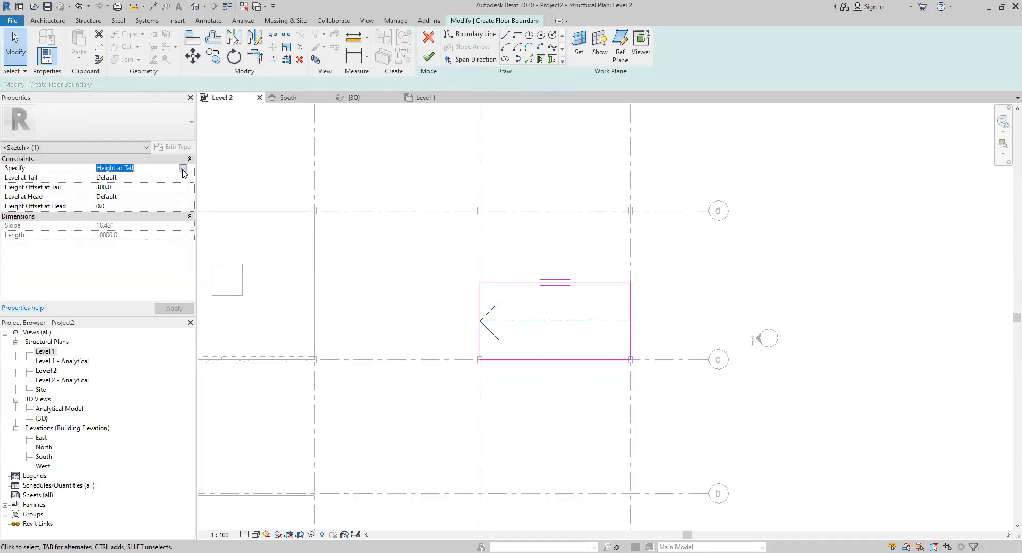
pyautogui.click(183, 168)
pyautogui.click(171, 177)
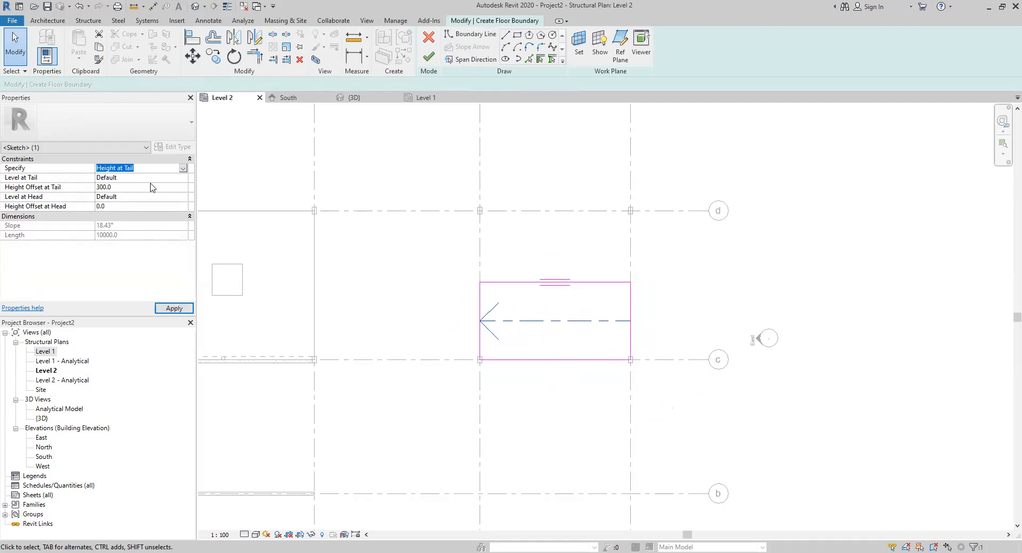
pyautogui.click(161, 181)
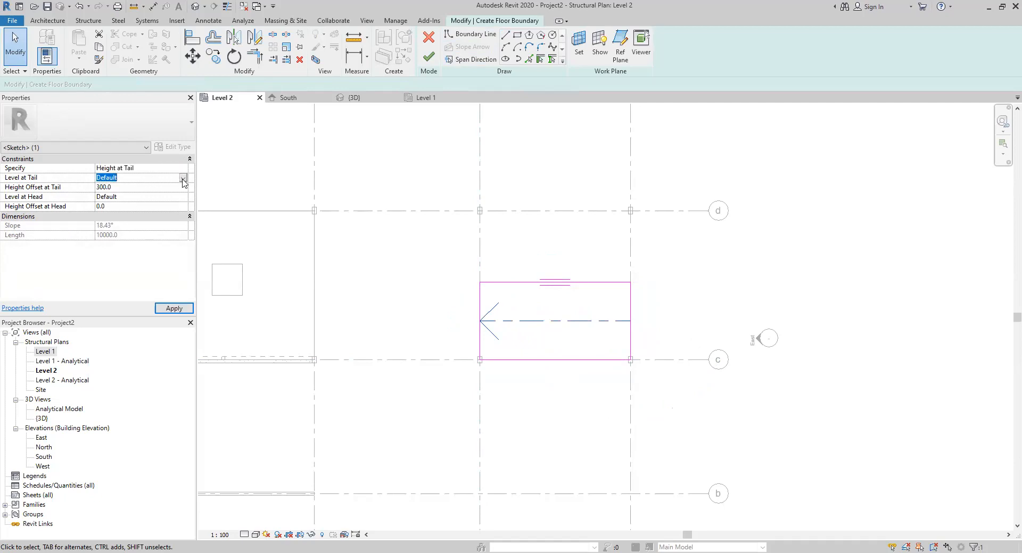
pyautogui.click(183, 178)
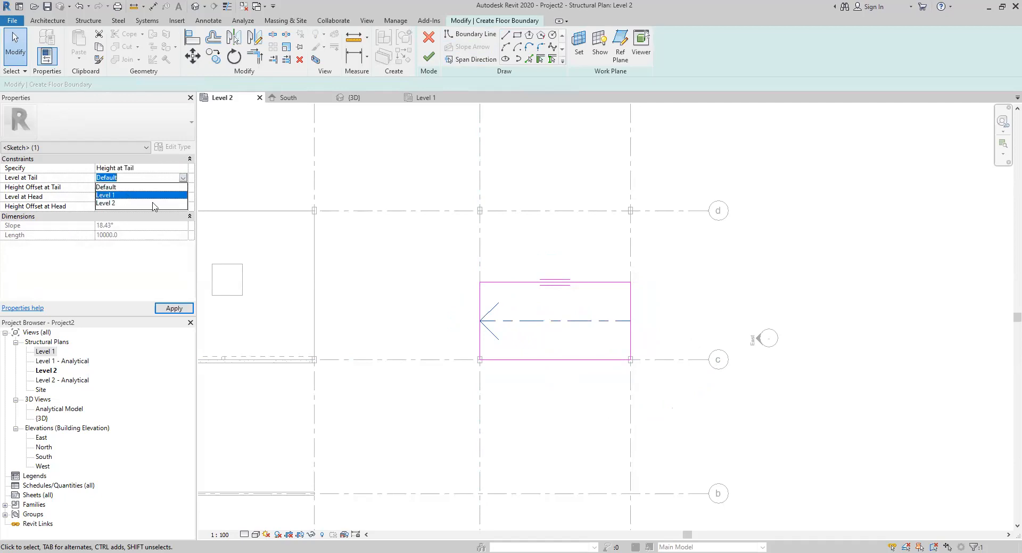
pyautogui.click(139, 195)
# Step: Set the slope arrow's level at head to Level 2 and finish the sloped floor
pyautogui.click(162, 188)
pyautogui.click(166, 197)
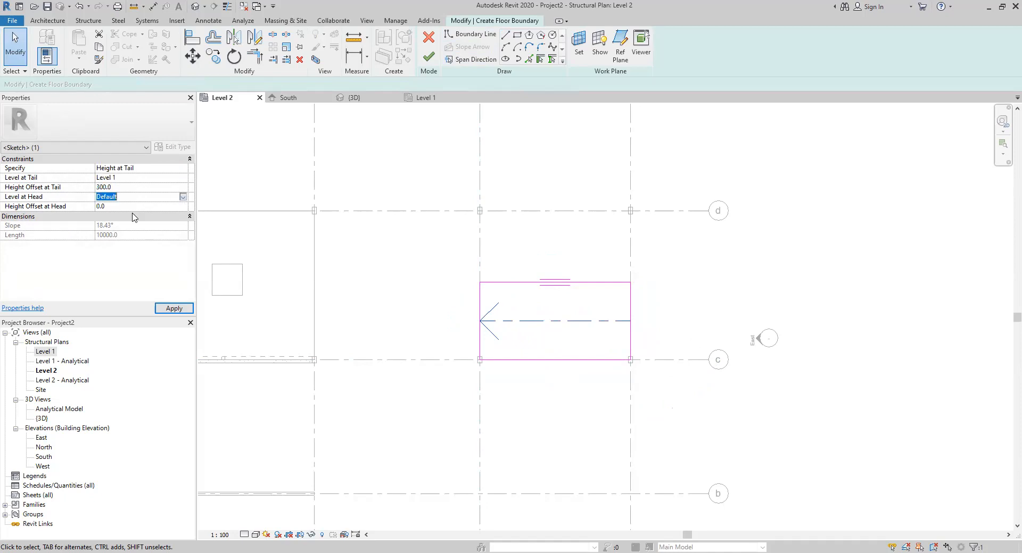
pyautogui.click(182, 196)
pyautogui.click(122, 223)
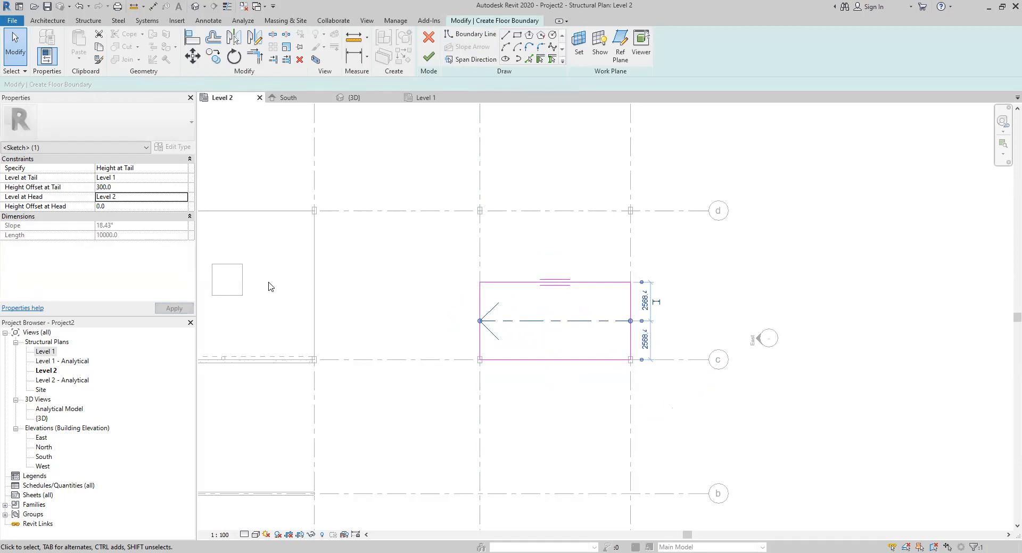
pyautogui.click(376, 328)
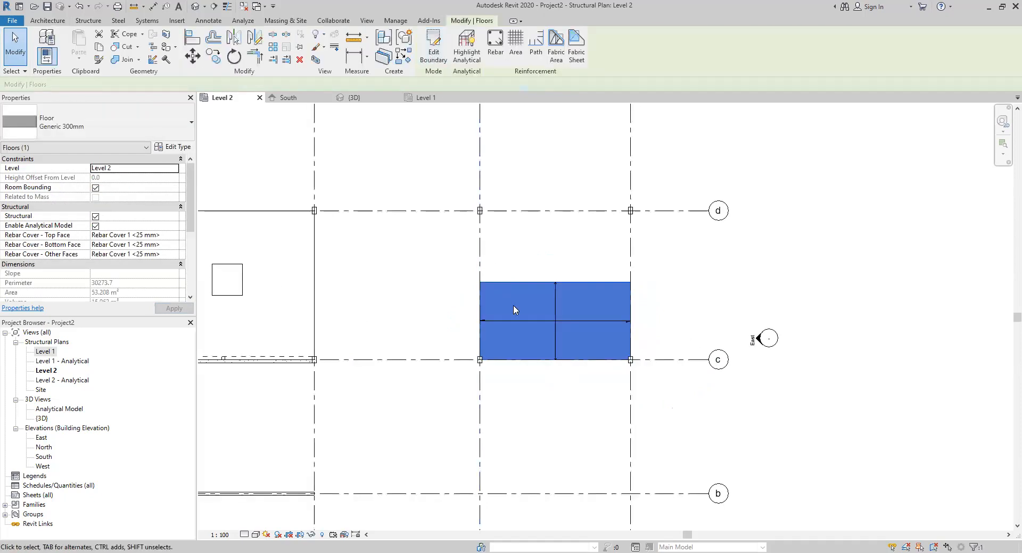
# Step: Delete the sloped floor's span direction symbol and cut a rectangular Vertical opening about 1900 by 1900 mm near the floor's centre
pyautogui.click(548, 323)
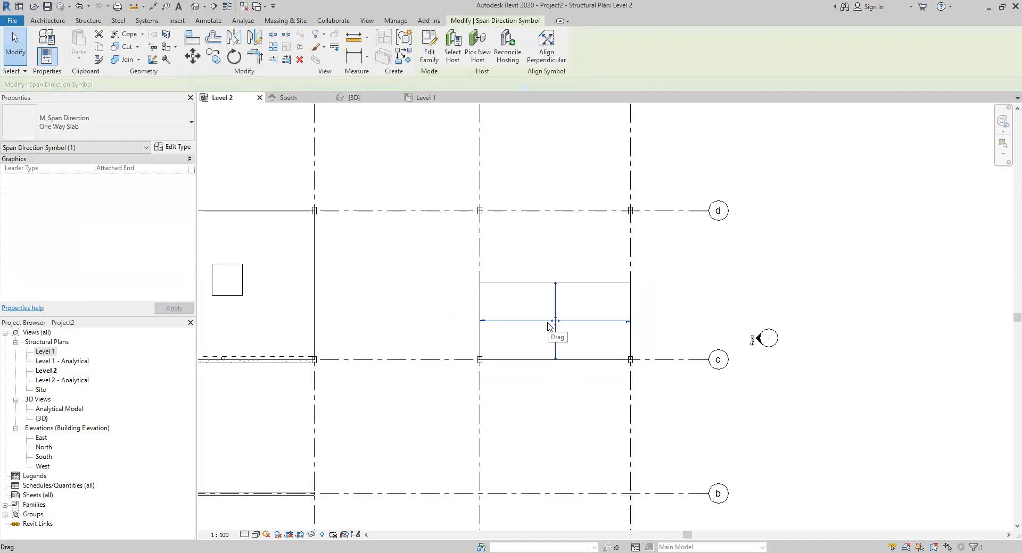
pyautogui.press('Delete')
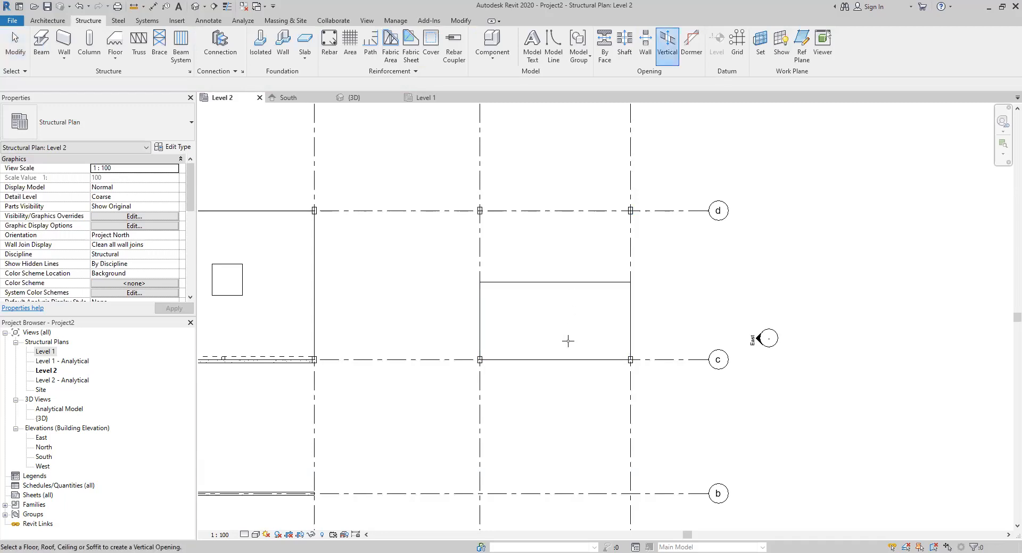
pyautogui.click(553, 282)
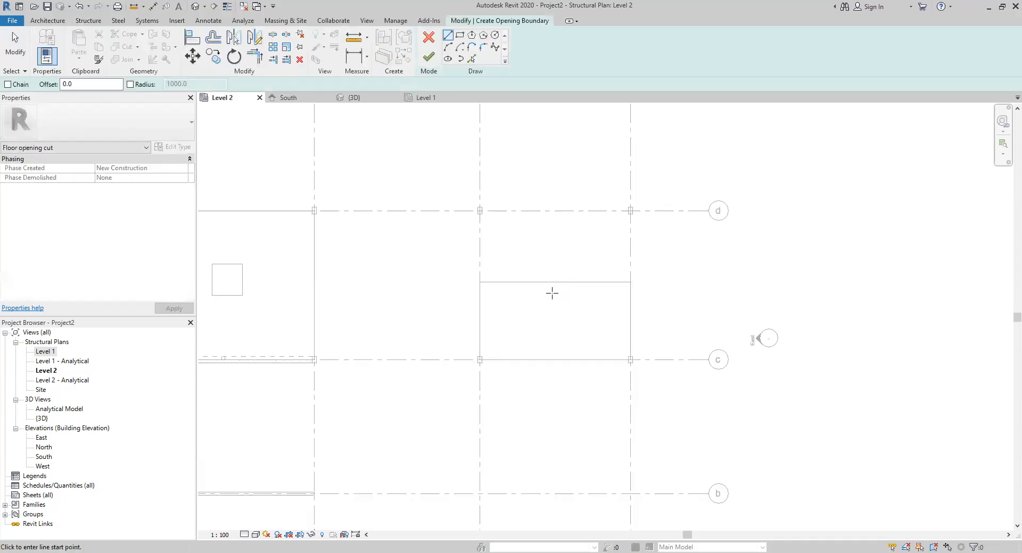
pyautogui.click(460, 35)
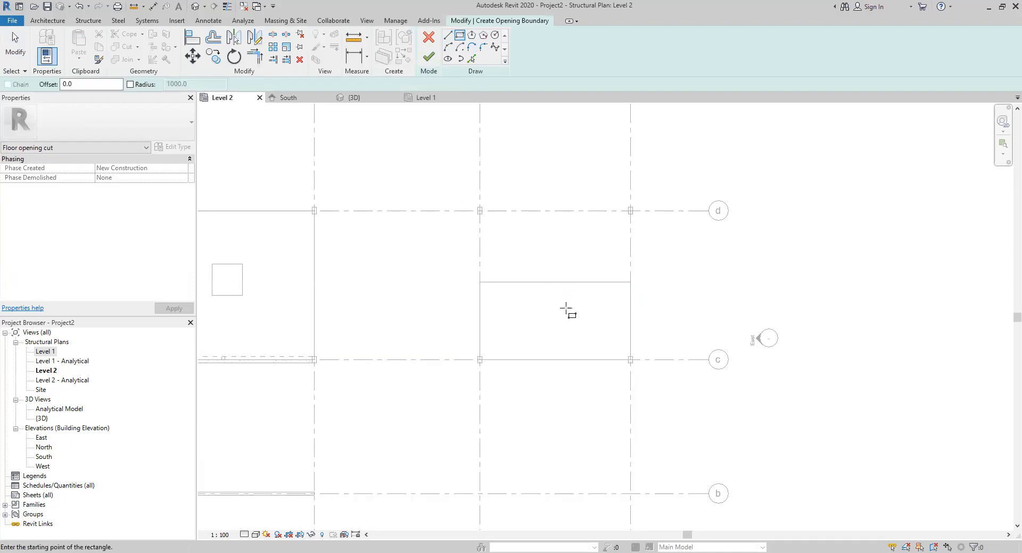
pyautogui.click(533, 306)
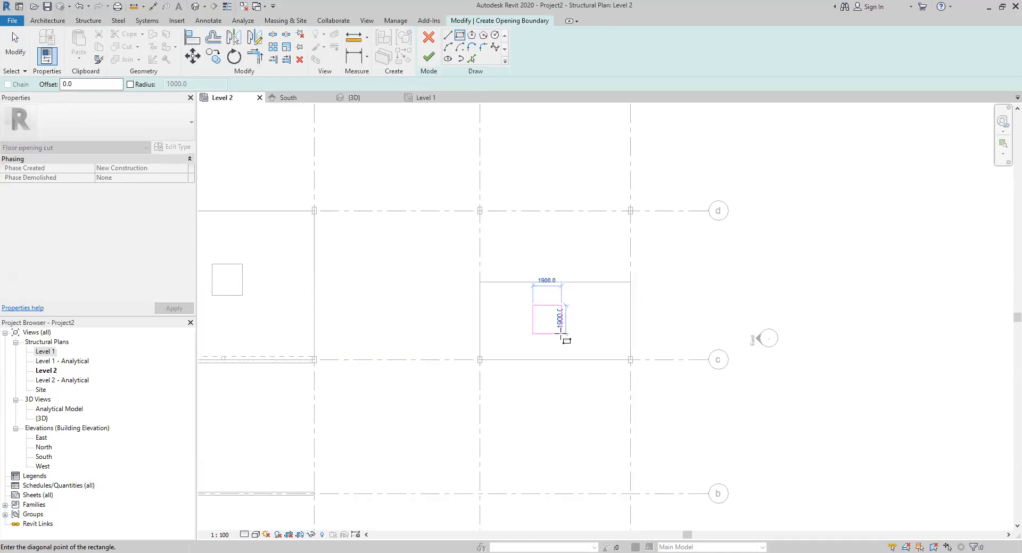
pyautogui.click(561, 334)
pyautogui.click(427, 58)
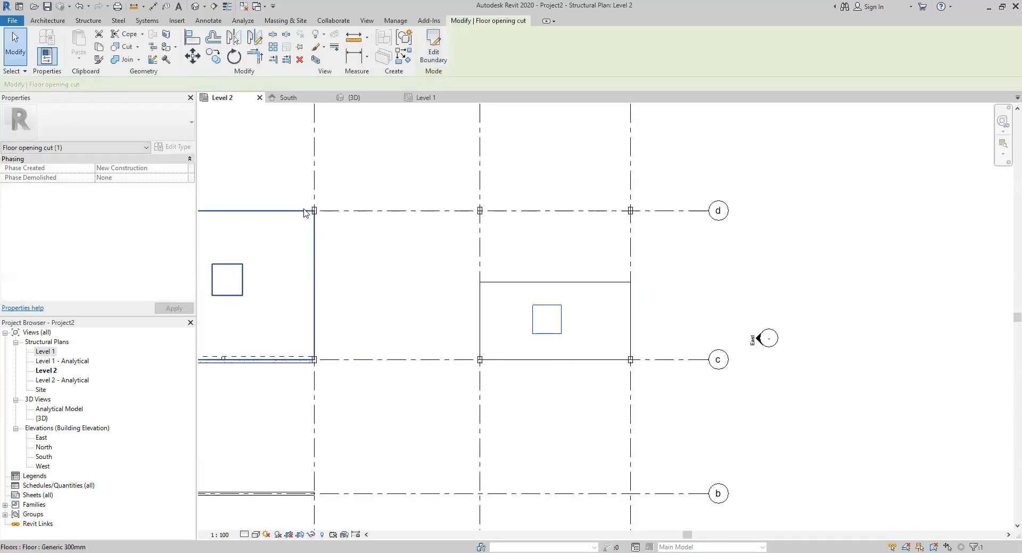
pyautogui.click(352, 98)
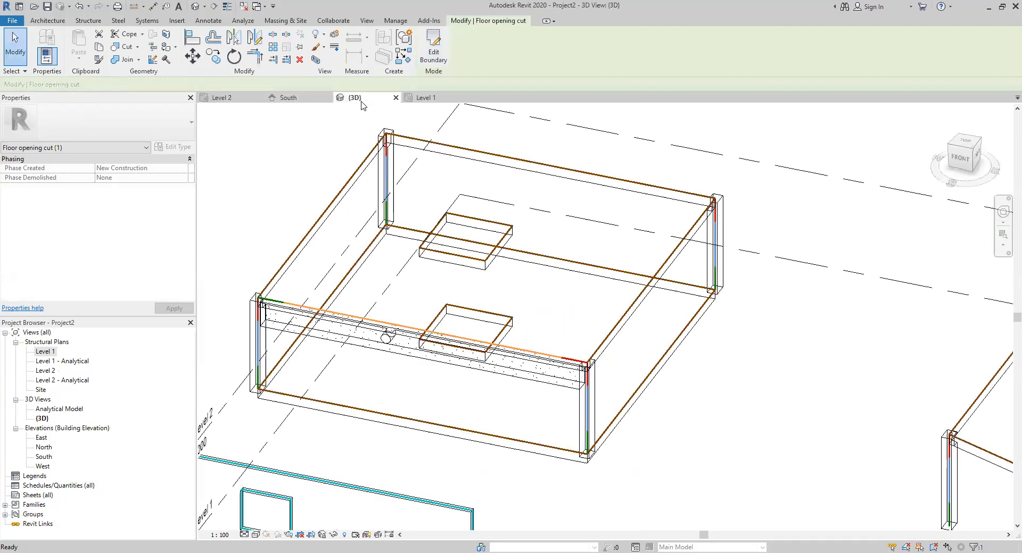
pyautogui.moveTo(702, 486); pyautogui.dragTo(583, 409, button='middle')
pyautogui.keyDown('shift'); pyautogui.moveTo(664, 433); pyautogui.dragTo(723, 356, button='middle'); pyautogui.keyUp('shift')
pyautogui.scroll(3, 640, 292)
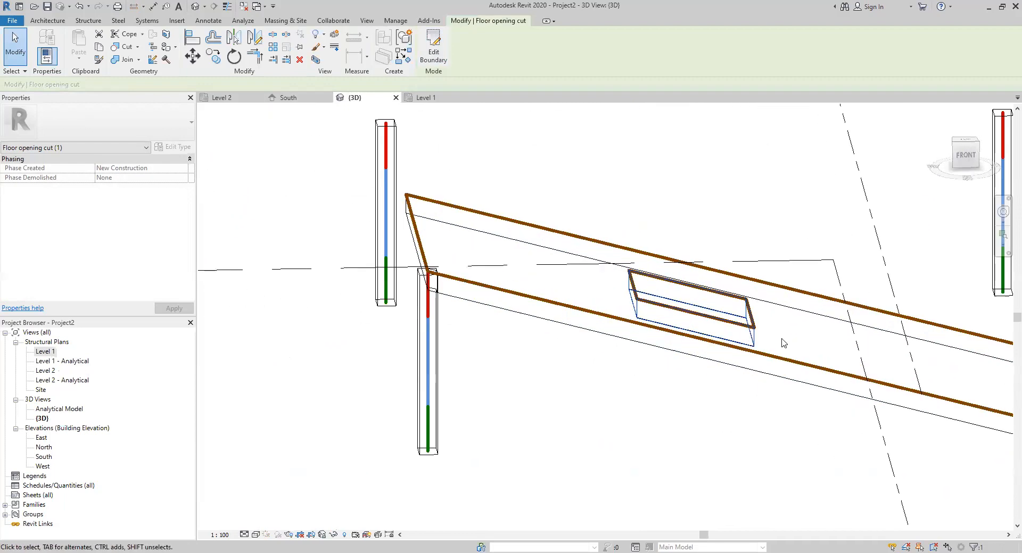
pyautogui.scroll(-2, 657, 359)
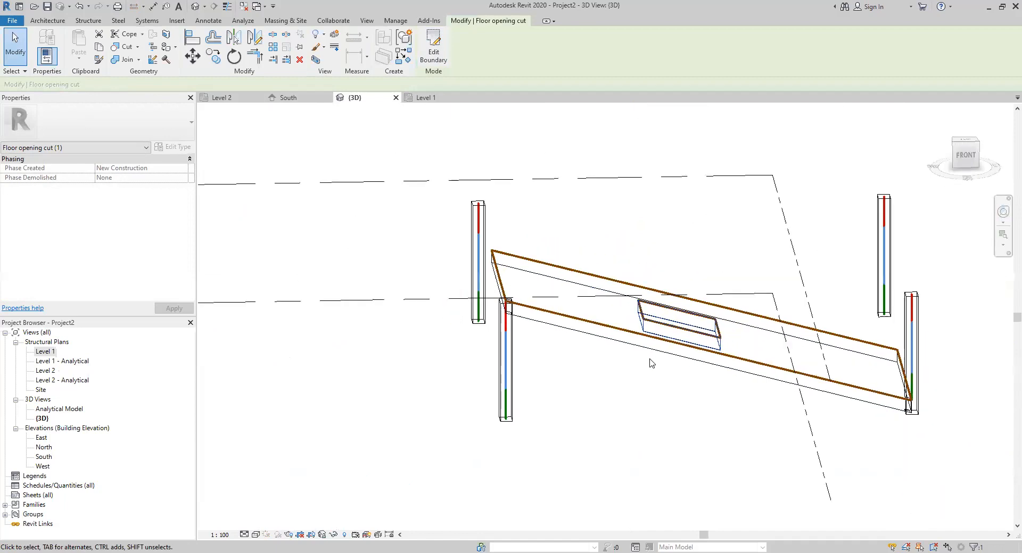
# Step: In the Level 2 plan, cut a By Face opening about 1800 mm high east of the vertical one, and compare both in 3D
pyautogui.click(234, 98)
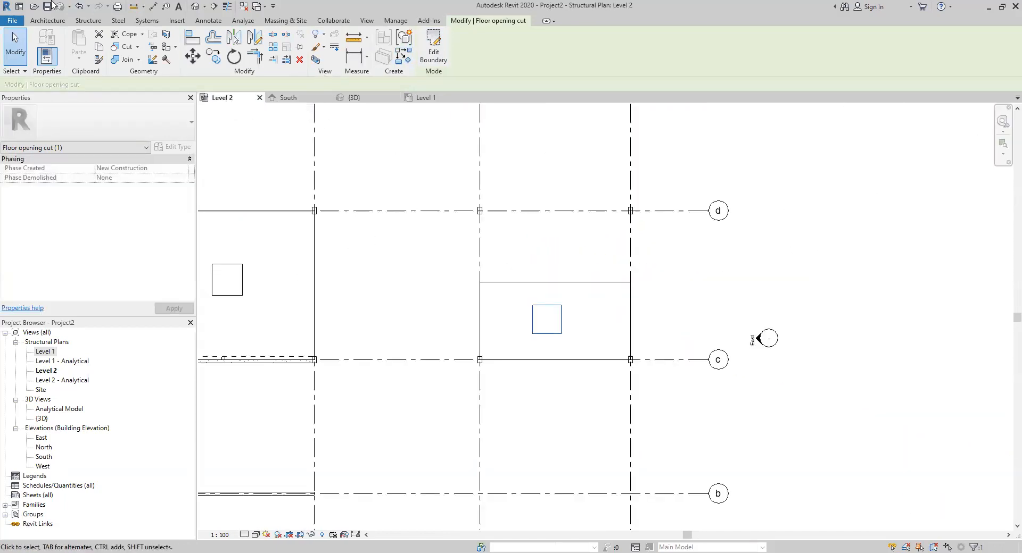
pyautogui.click(88, 21)
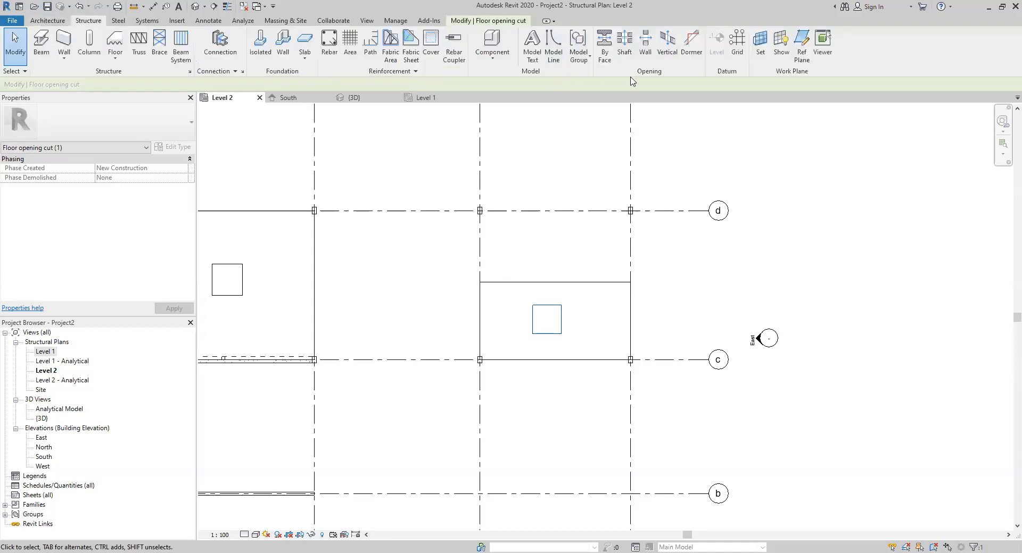
pyautogui.click(605, 59)
pyautogui.click(585, 284)
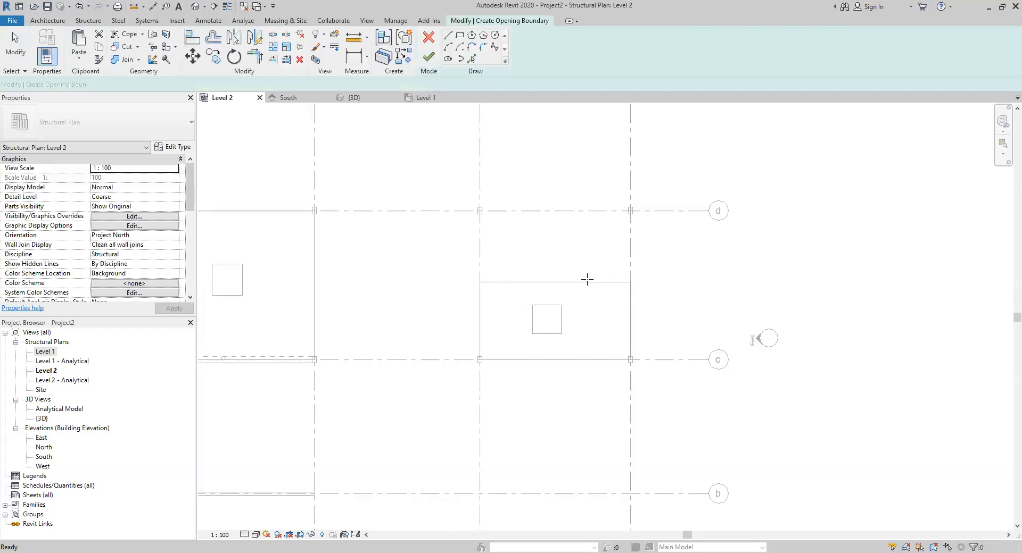
pyautogui.click(459, 35)
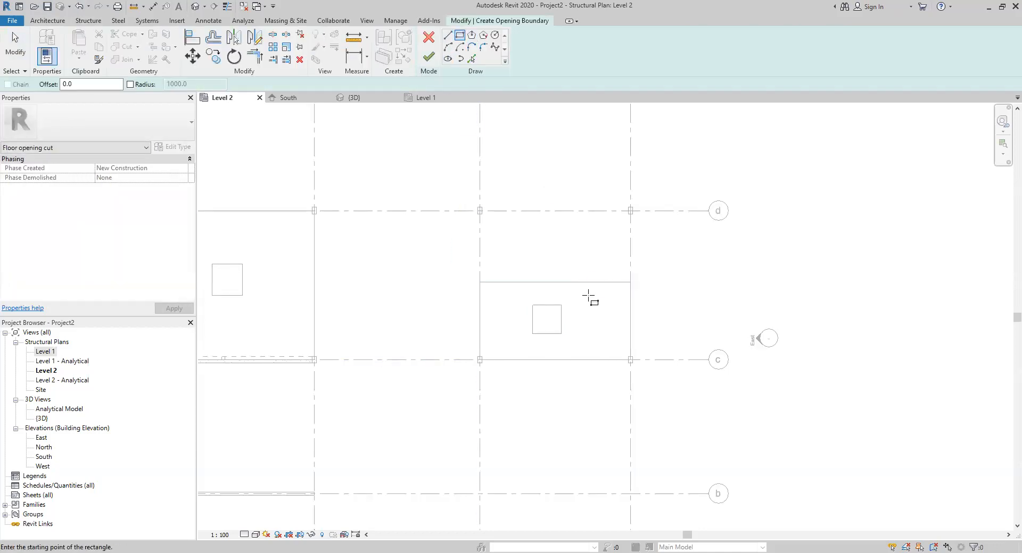
pyautogui.click(582, 306)
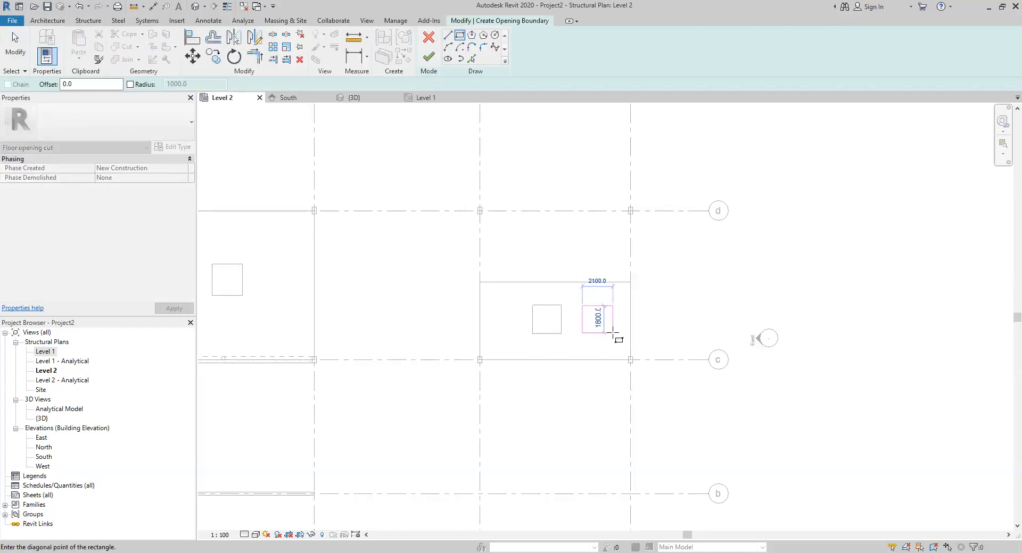
pyautogui.click(608, 332)
pyautogui.click(429, 56)
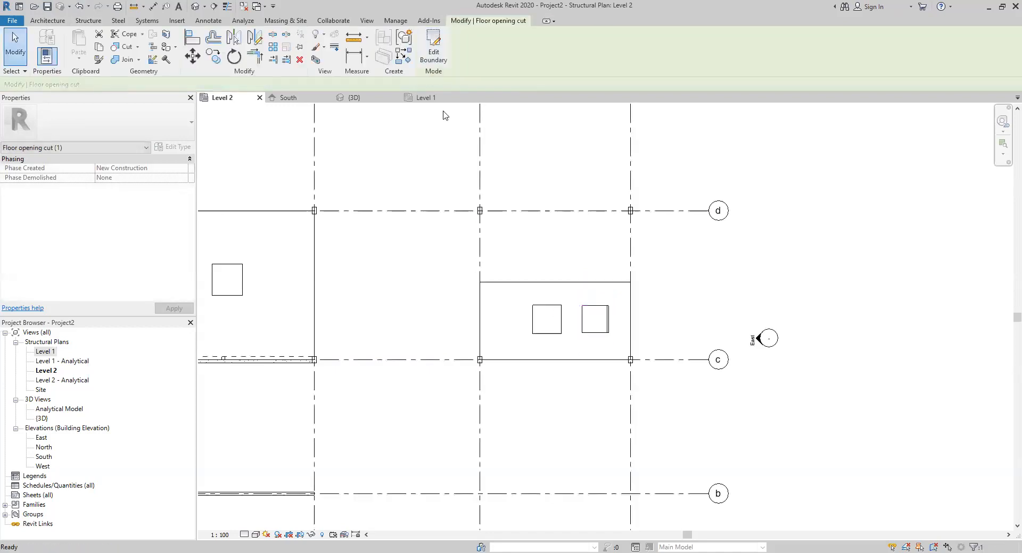
pyautogui.click(355, 98)
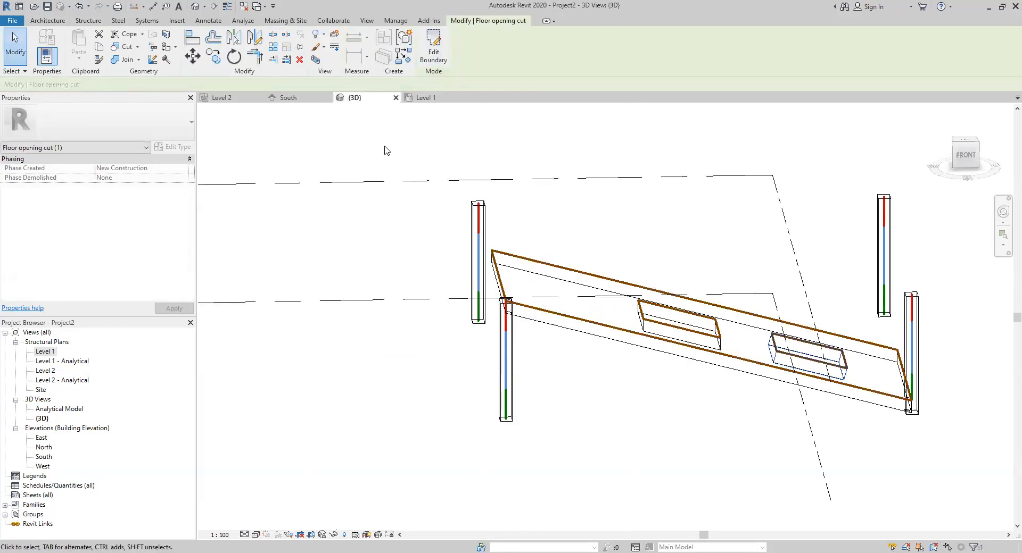
pyautogui.scroll(3, 673, 384)
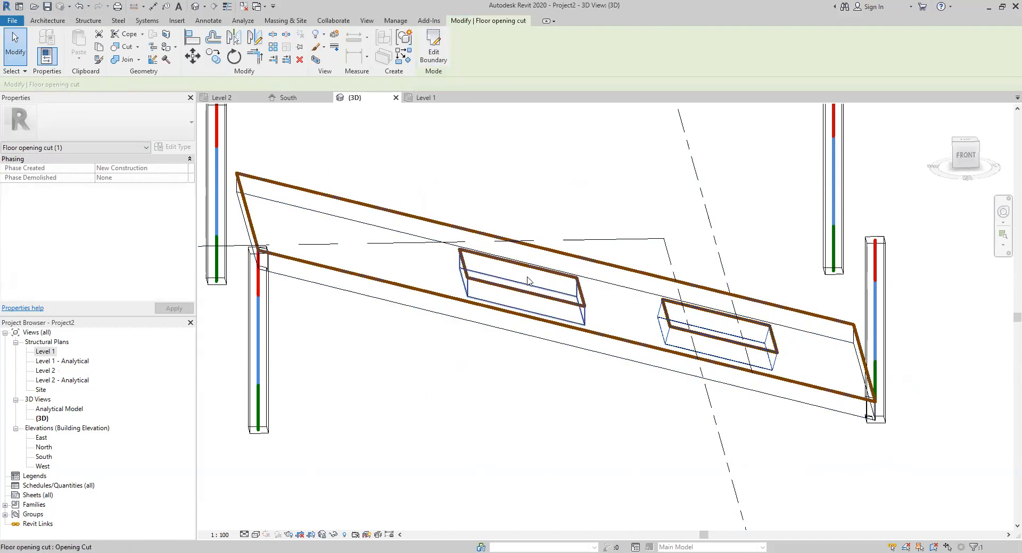
pyautogui.scroll(-3, 644, 394)
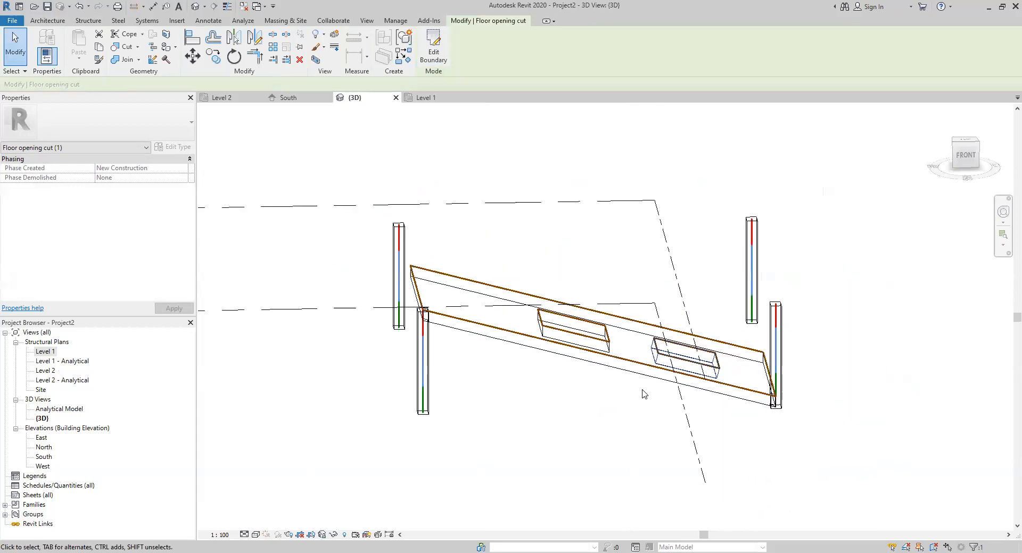
# Step: In the Level 1 plan, delete the square floor between grids 1 and 2 and the sloped floor between grids 3 and 4
pyautogui.click(89, 21)
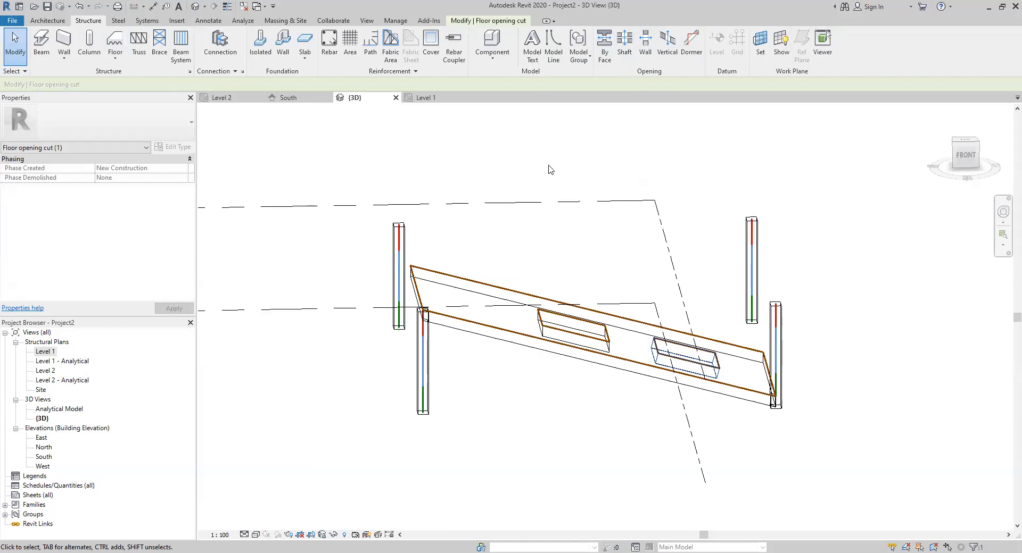
pyautogui.click(426, 99)
pyautogui.moveTo(506, 237); pyautogui.dragTo(522, 315, button='middle')
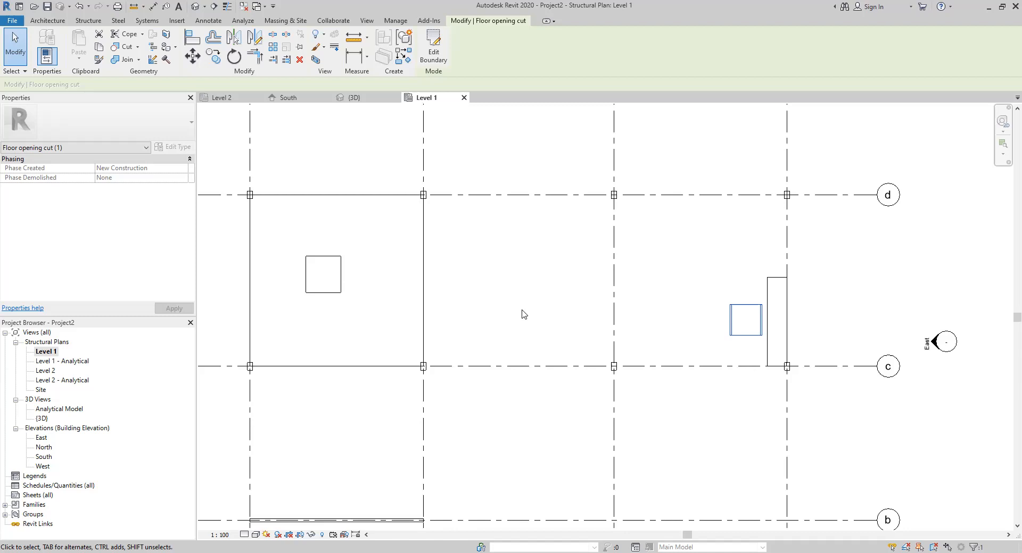
pyautogui.click(425, 274)
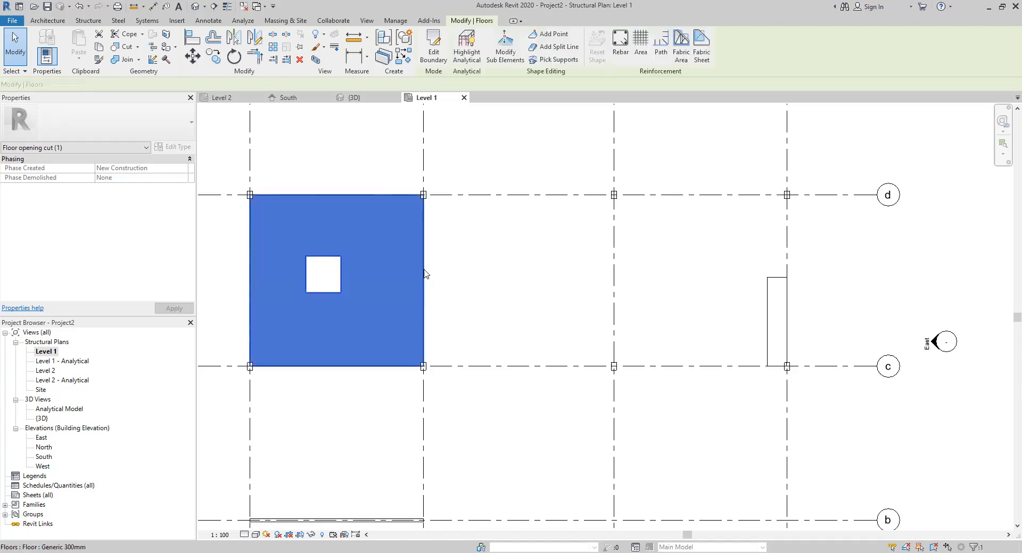
pyautogui.press('Delete')
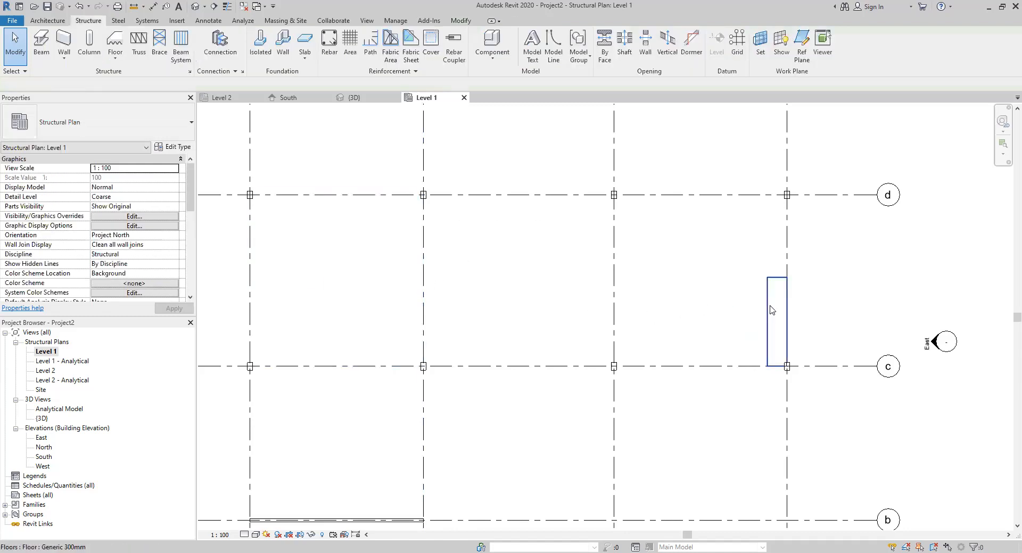
# Step: Draw a Generic - 200mm structural wall along grid 3 from grid b to the column at grid c
pyautogui.moveTo(367, 434); pyautogui.dragTo(361, 384, button='middle')
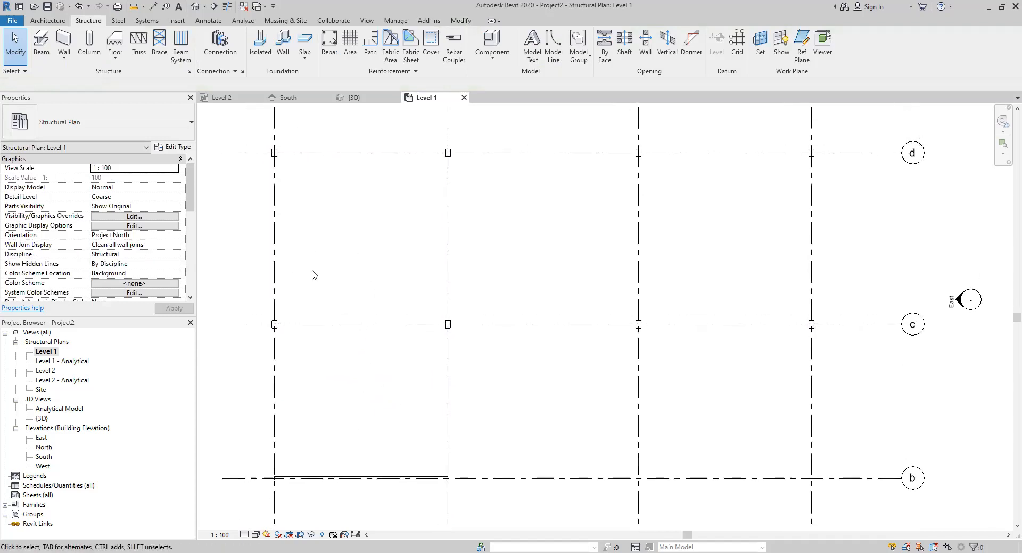
pyautogui.moveTo(353, 272); pyautogui.dragTo(367, 333, button='middle')
pyautogui.moveTo(637, 349); pyautogui.dragTo(617, 279, button='middle')
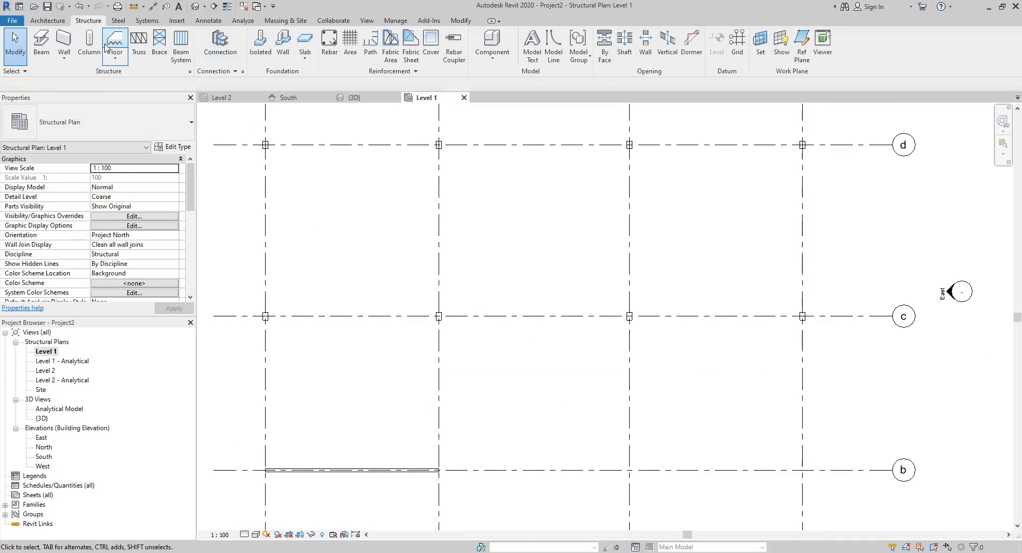
pyautogui.click(66, 40)
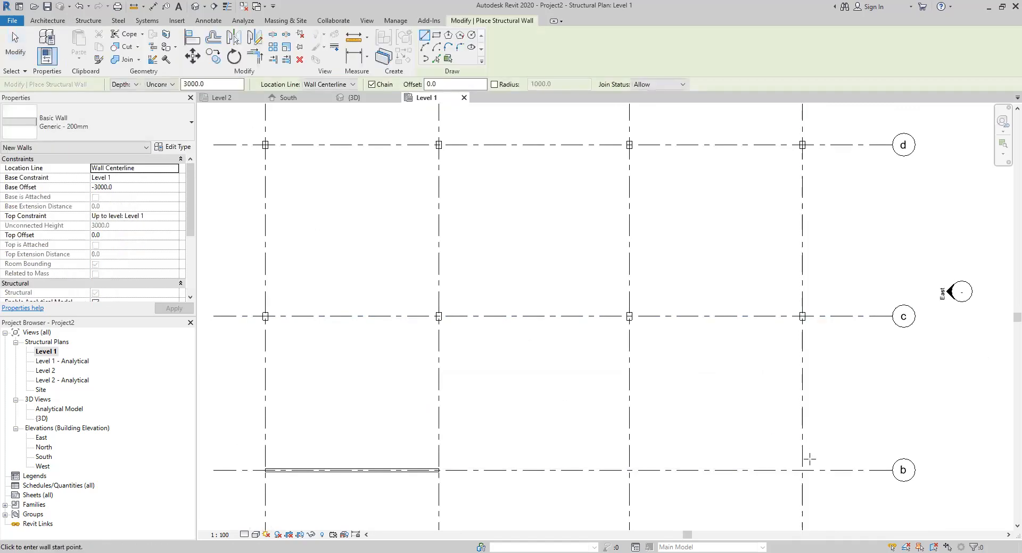
pyautogui.scroll(2, 629, 471)
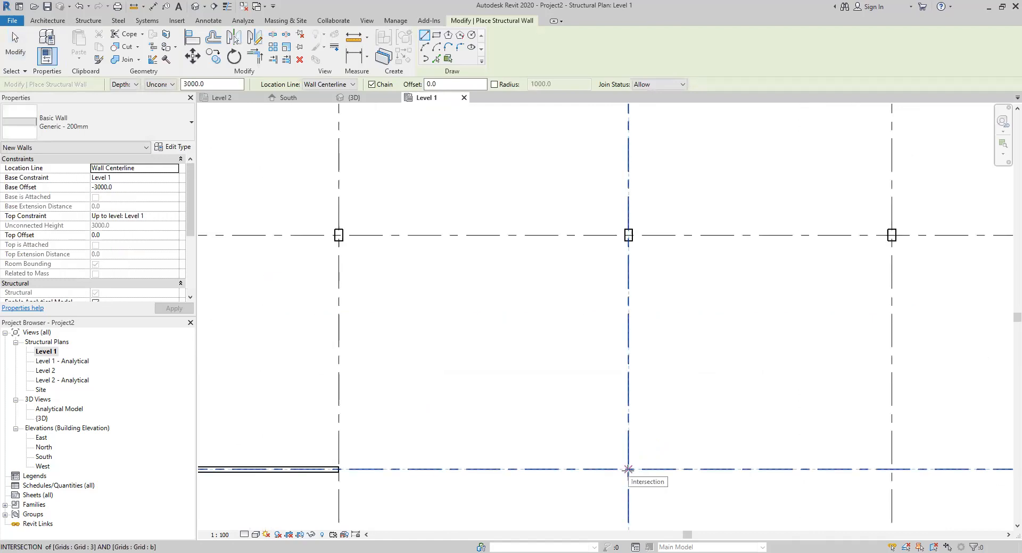
pyautogui.click(628, 470)
pyautogui.click(628, 235)
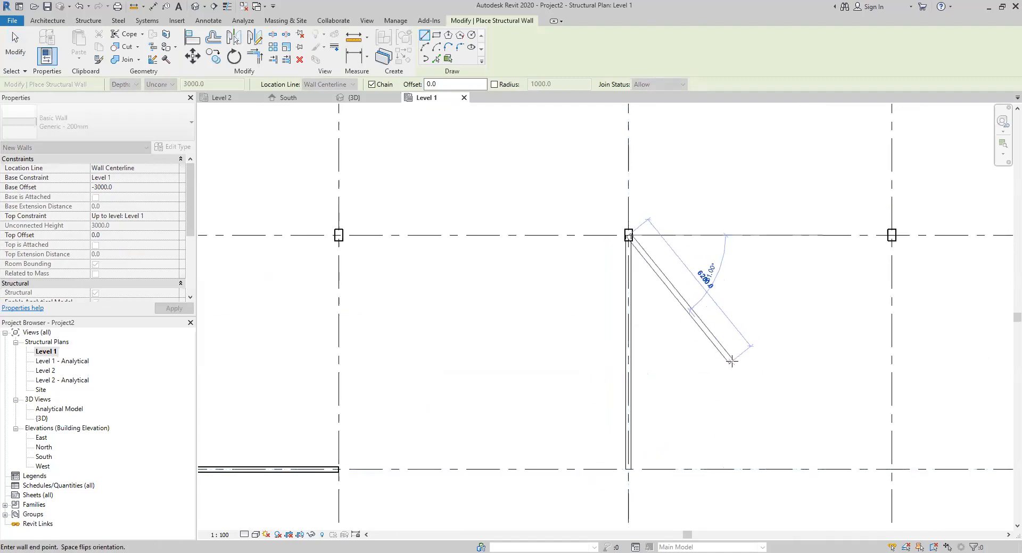
pyautogui.rightClick(731, 361)
pyautogui.click(755, 367)
pyautogui.scroll(-2, 463, 349)
pyautogui.moveTo(468, 303); pyautogui.dragTo(505, 446, button='middle')
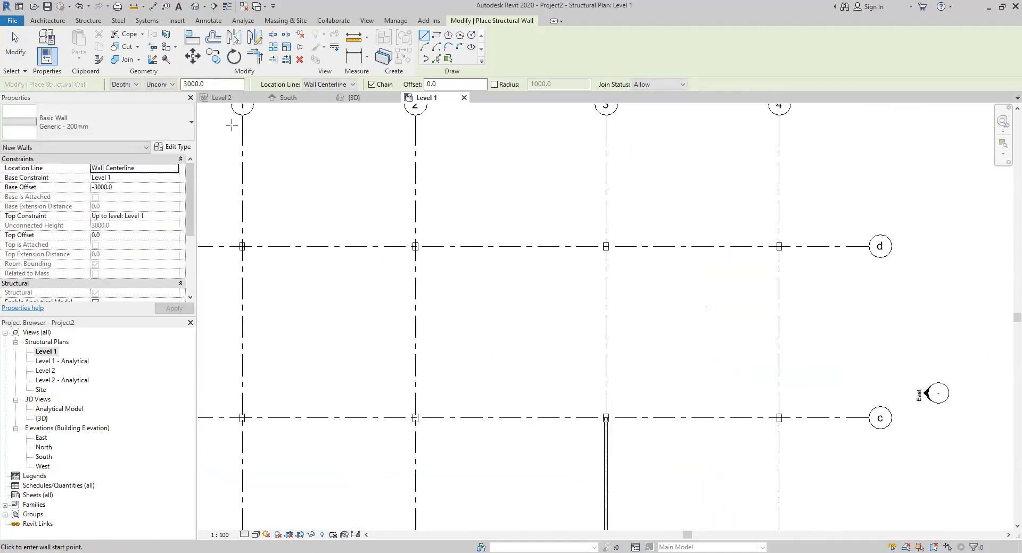
# Step: Place chained 400 x 800mm concrete rectangular beams at Level 1 along grid d, column to column from grid 1 to grid 4
pyautogui.click(81, 22)
pyautogui.click(41, 44)
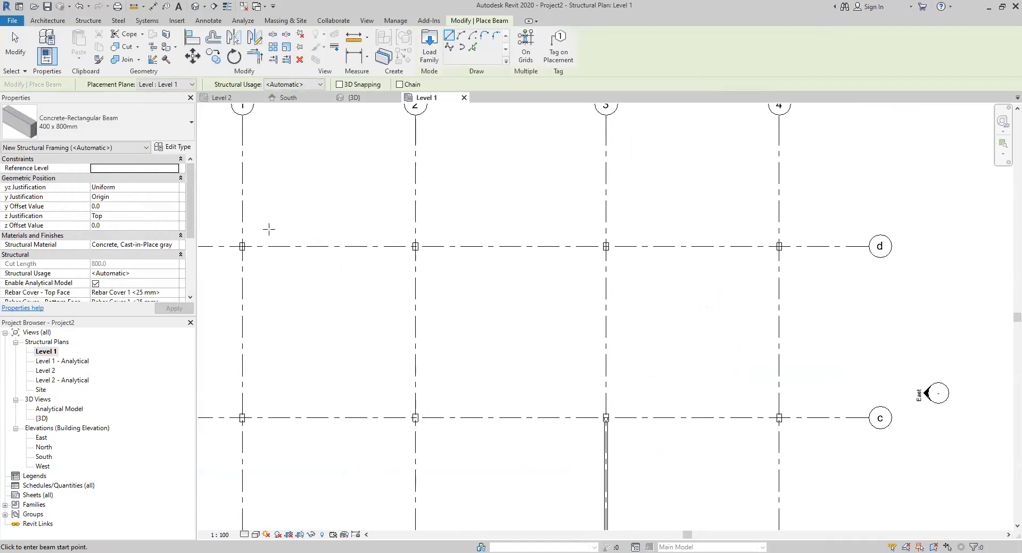
pyautogui.scroll(3, 321, 308)
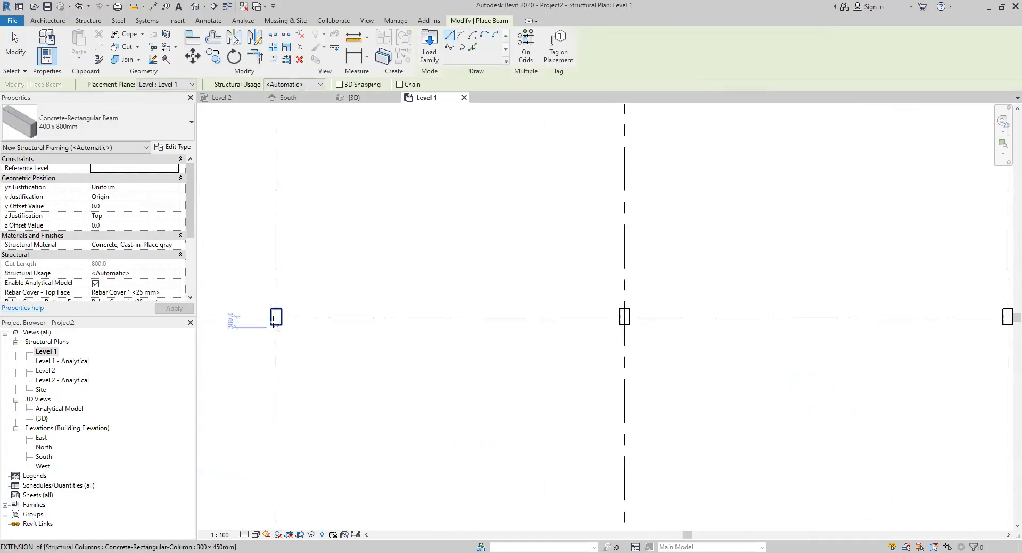
pyautogui.click(399, 84)
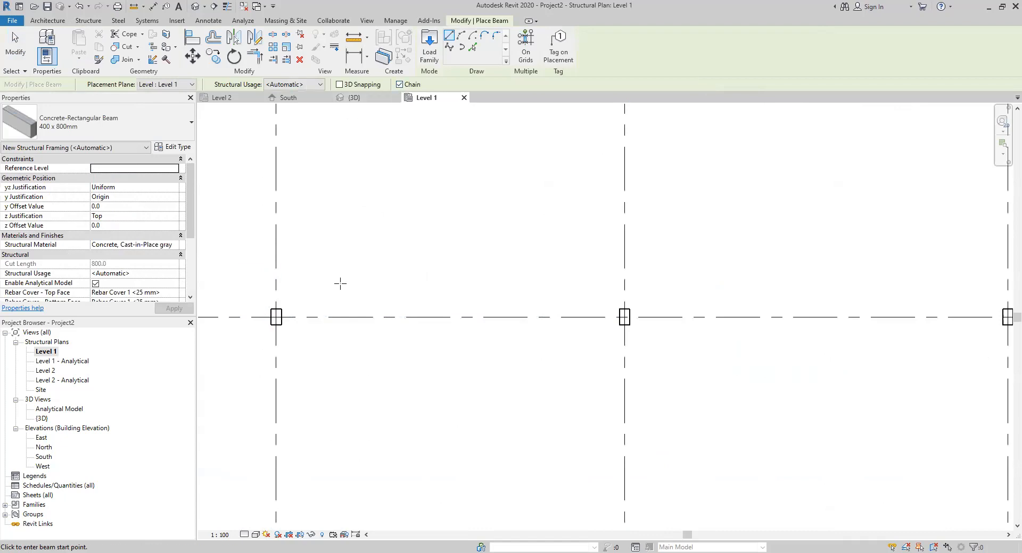
pyautogui.click(276, 317)
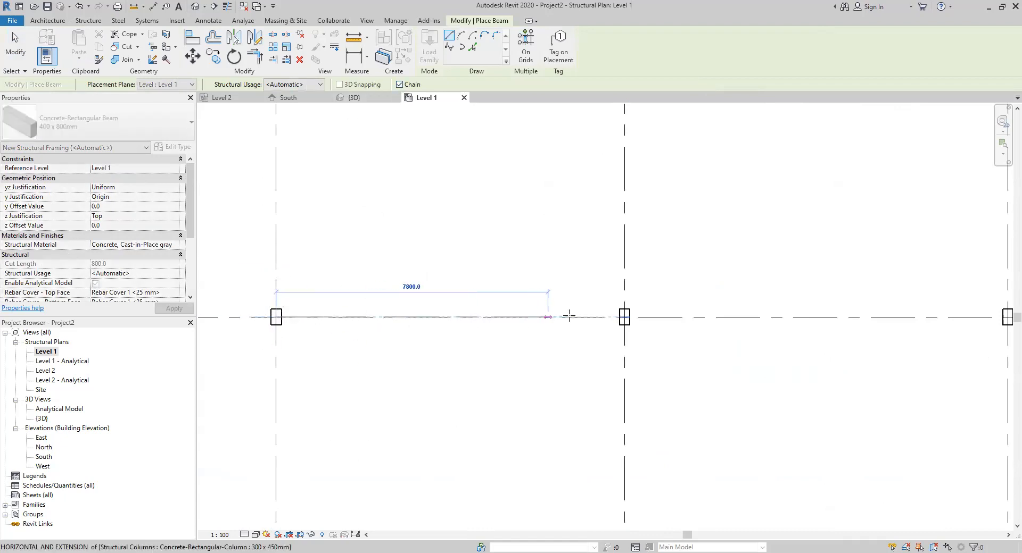
pyautogui.click(625, 317)
pyautogui.moveTo(800, 333); pyautogui.dragTo(451, 345, button='middle')
pyautogui.click(659, 329)
pyautogui.moveTo(751, 329); pyautogui.dragTo(328, 354, button='middle')
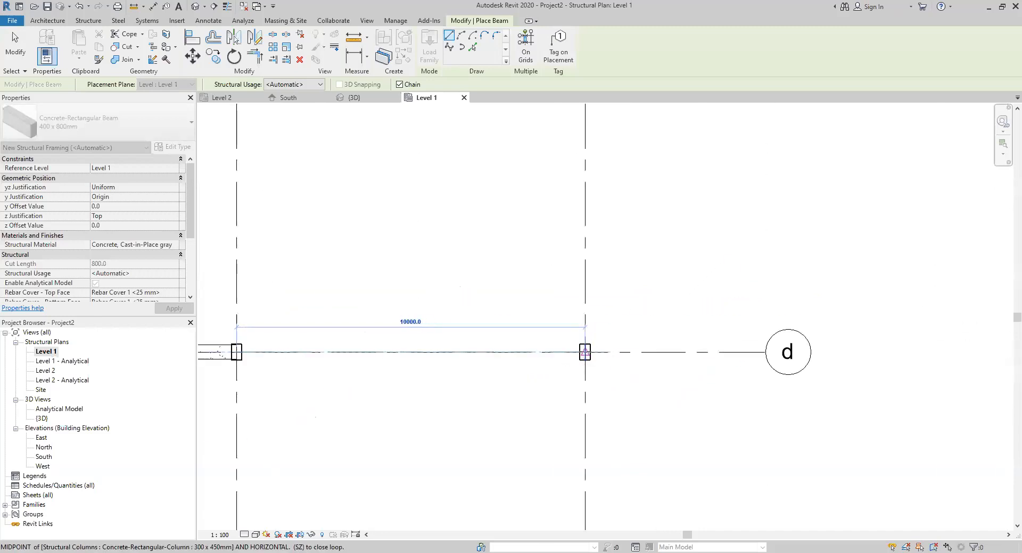
pyautogui.click(584, 352)
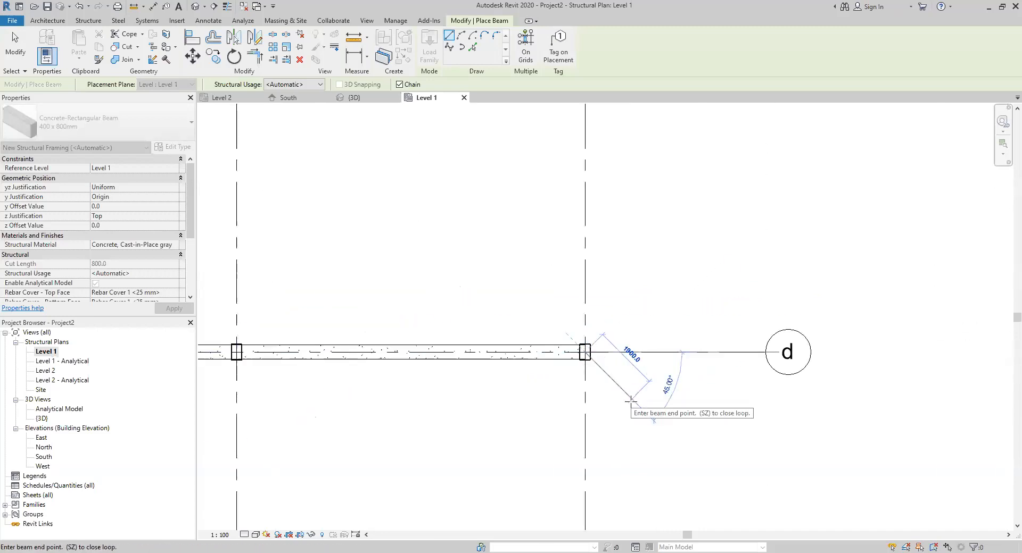
pyautogui.press('Escape')
pyautogui.press('Escape')
pyautogui.moveTo(336, 400); pyautogui.dragTo(685, 404, button='middle')
pyautogui.scroll(-2, 684, 404)
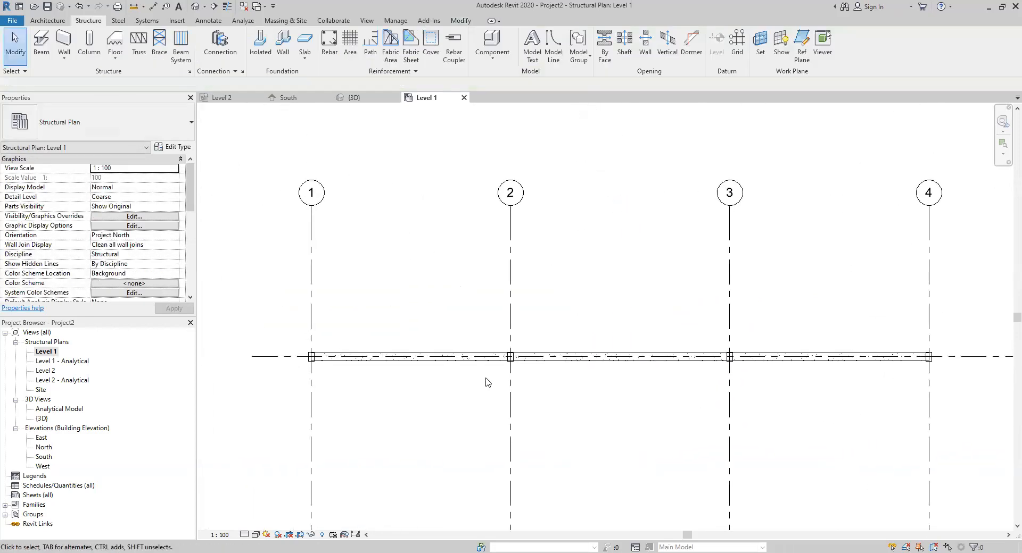
# Step: Align the north face of the column at grid 1 with grid d, with the alignment preference on Wall faces
pyautogui.scroll(2, 280, 371)
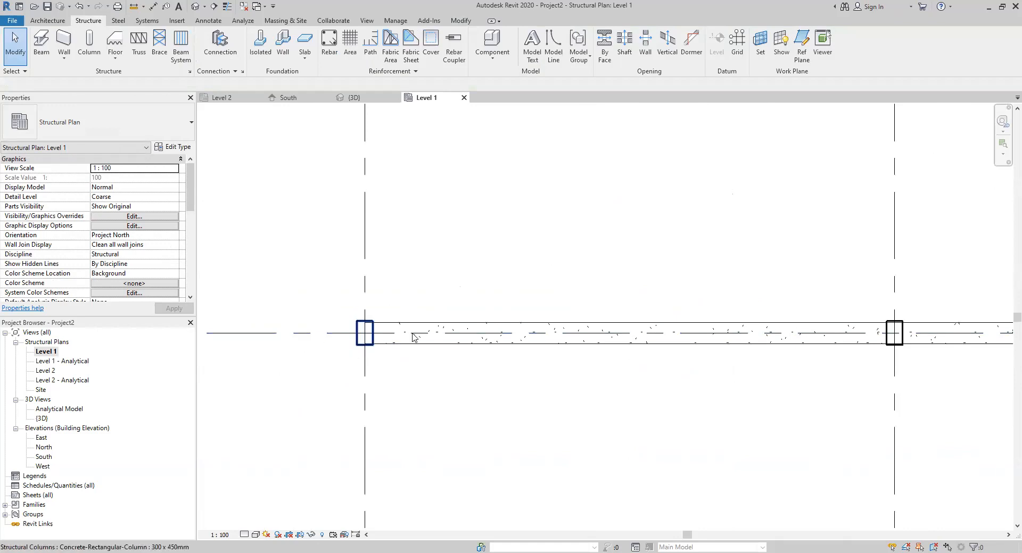
pyautogui.scroll(2, 361, 327)
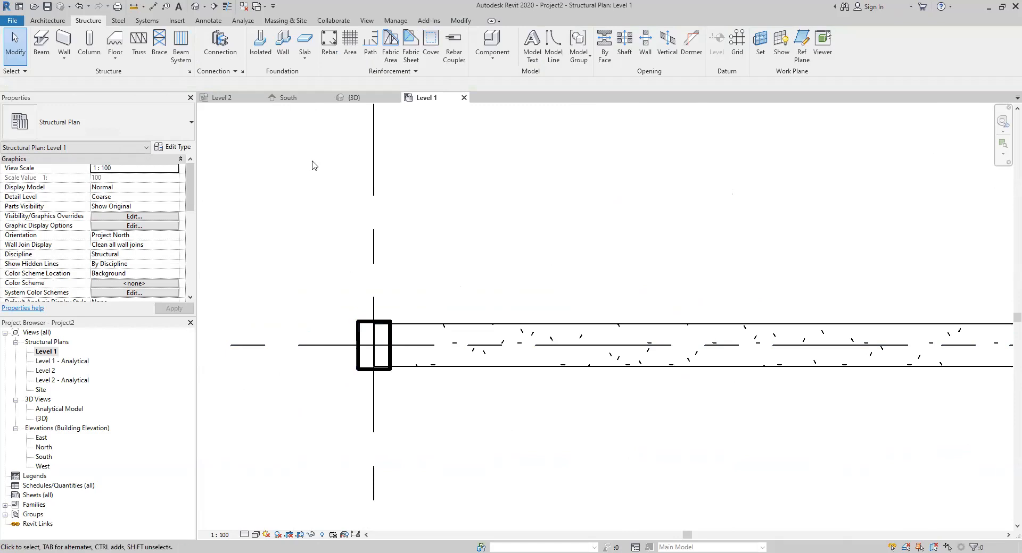
pyautogui.click(461, 20)
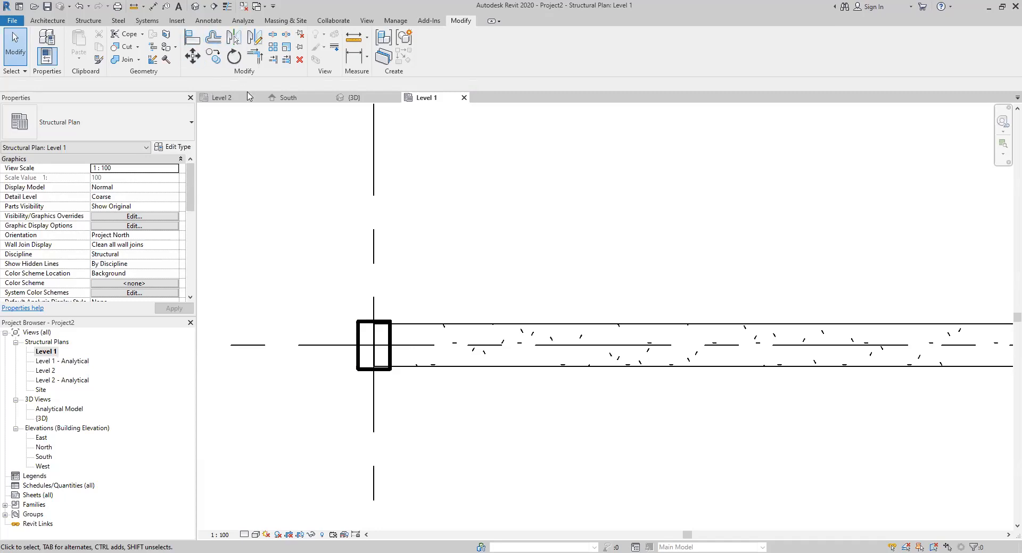
pyautogui.click(193, 43)
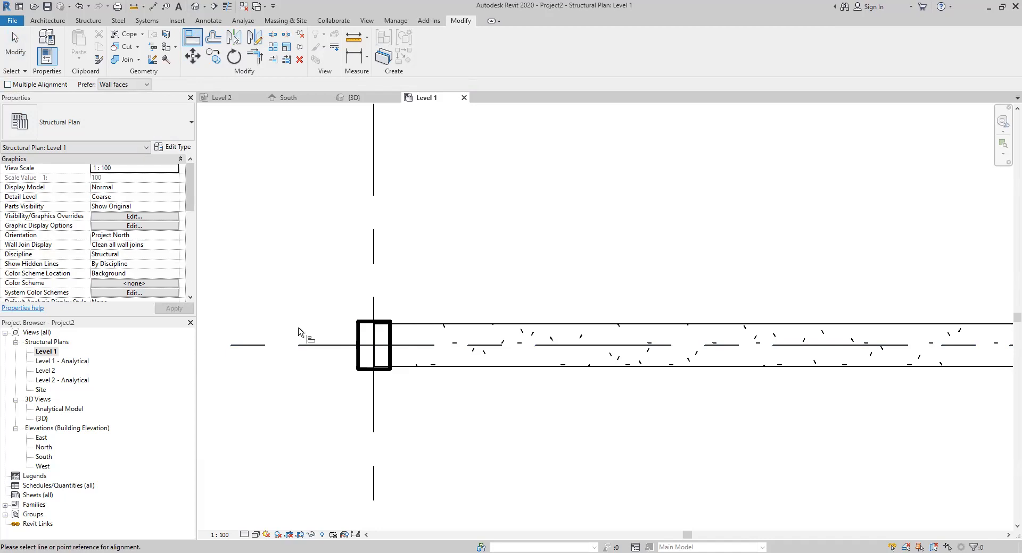
pyautogui.click(115, 87)
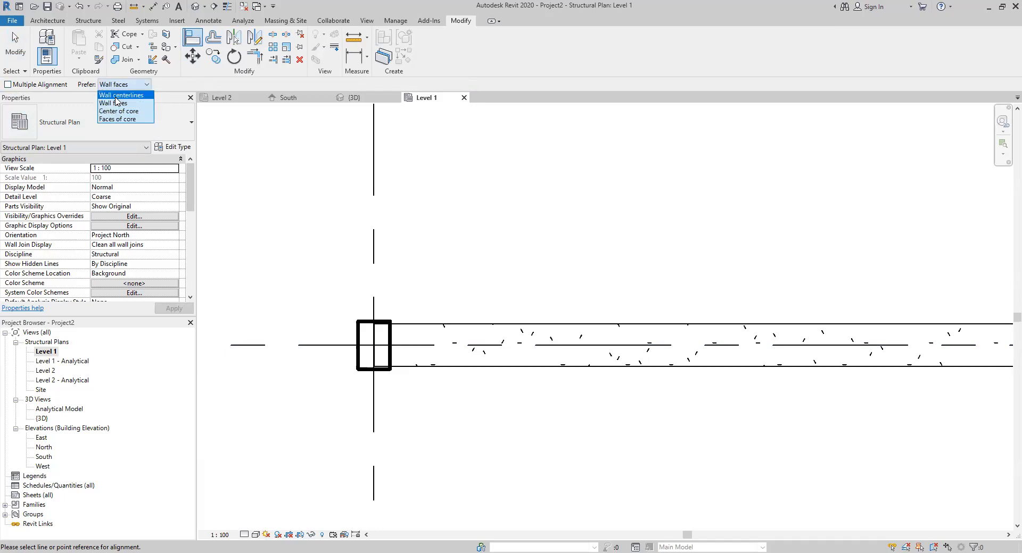
pyautogui.click(119, 88)
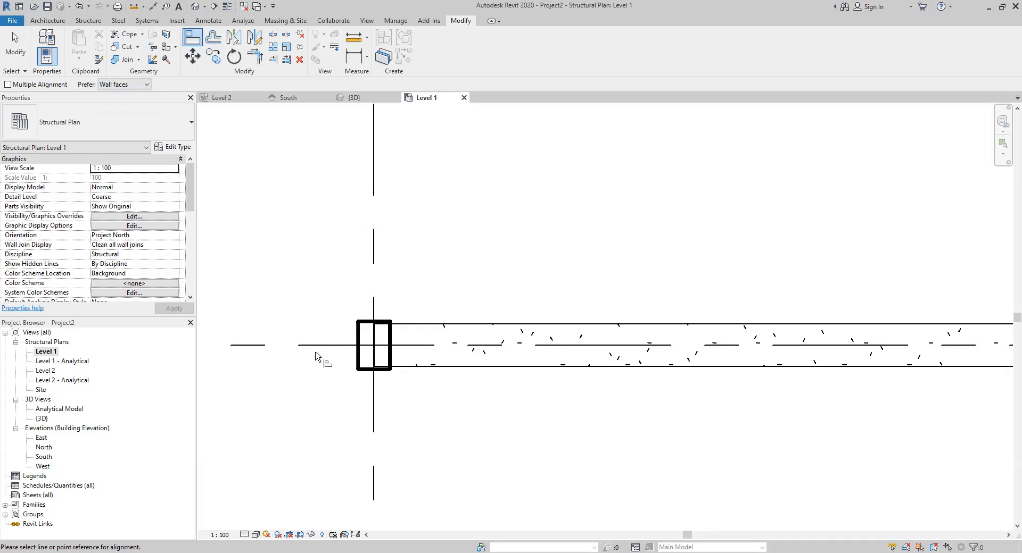
pyautogui.scroll(1, 318, 361)
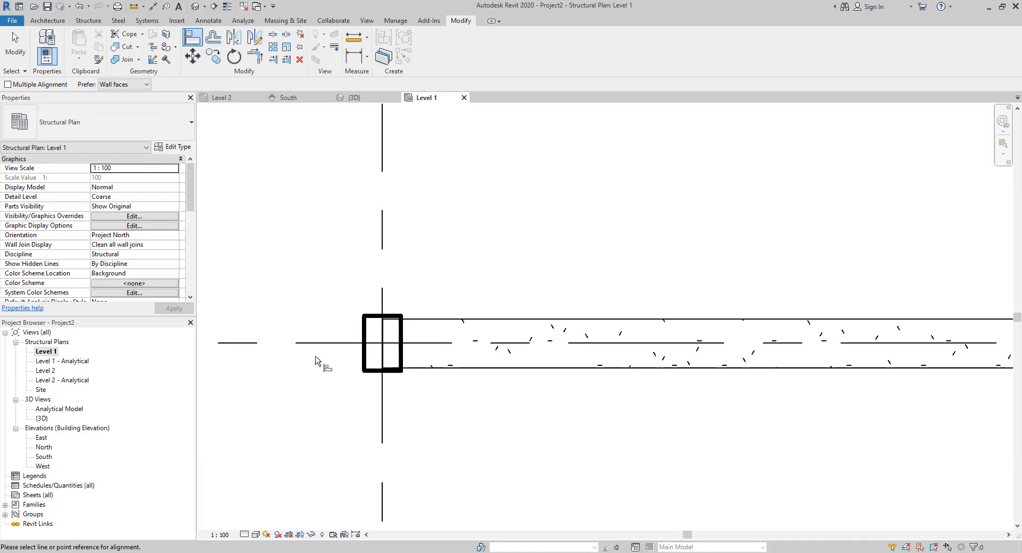
pyautogui.scroll(1, 317, 390)
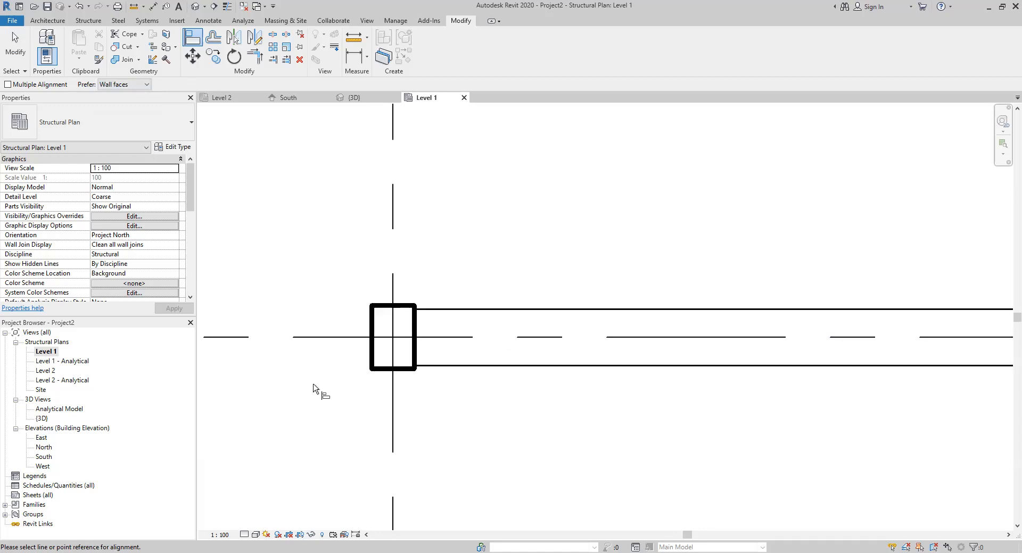
pyautogui.click(308, 339)
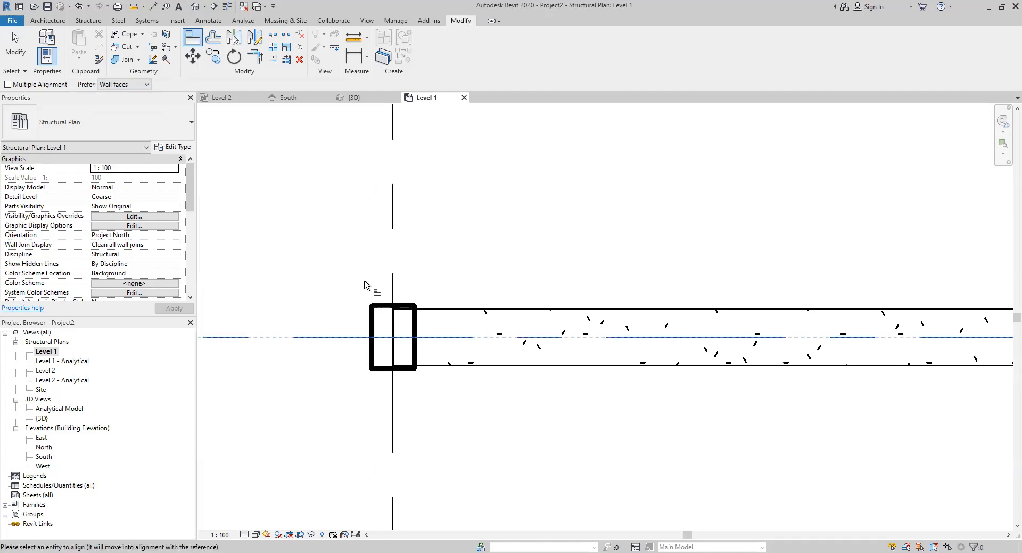
pyautogui.click(382, 308)
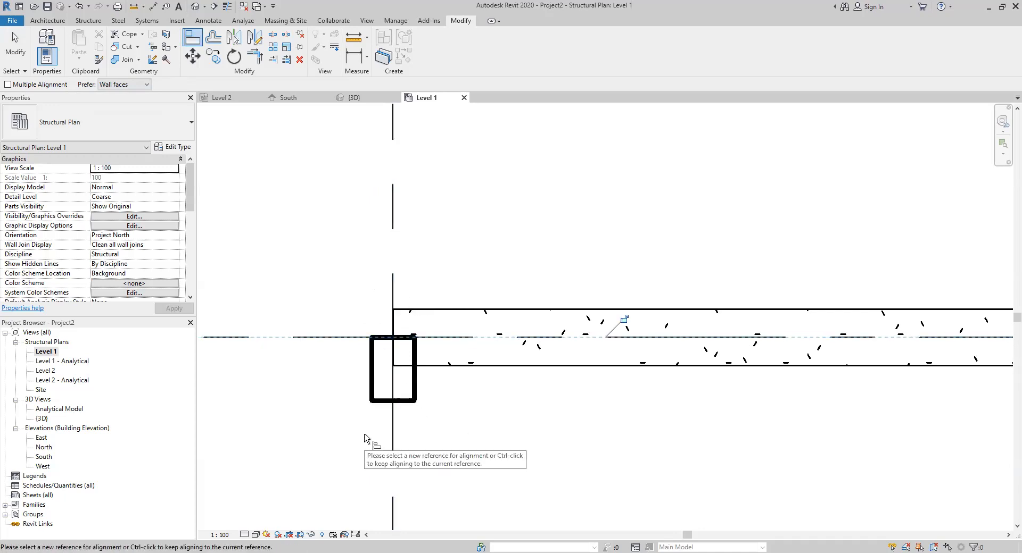
# Step: Turn on Multiple Alignment for the Align command, ready for the remaining columns along grid d
pyautogui.scroll(-5, 365, 439)
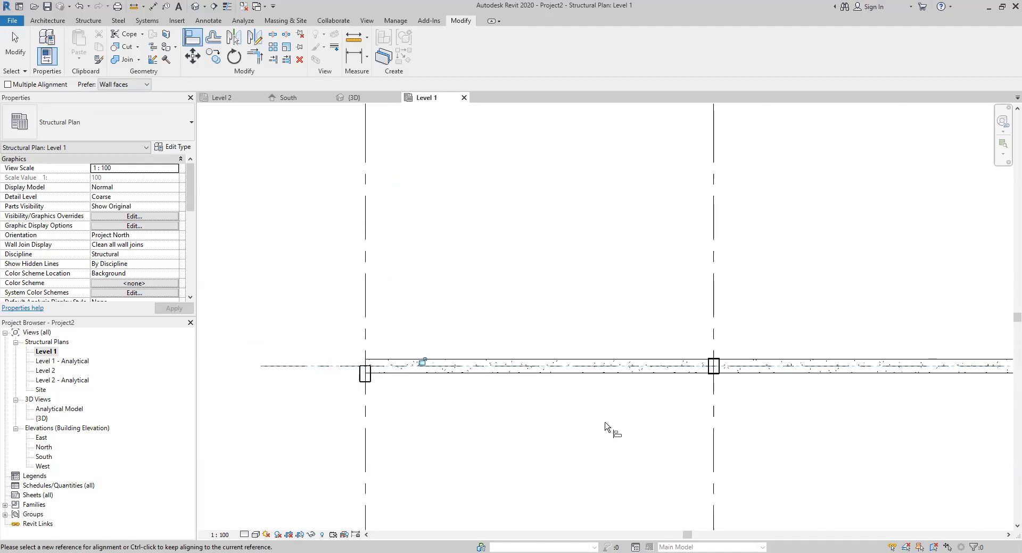
pyautogui.scroll(-3, 599, 394)
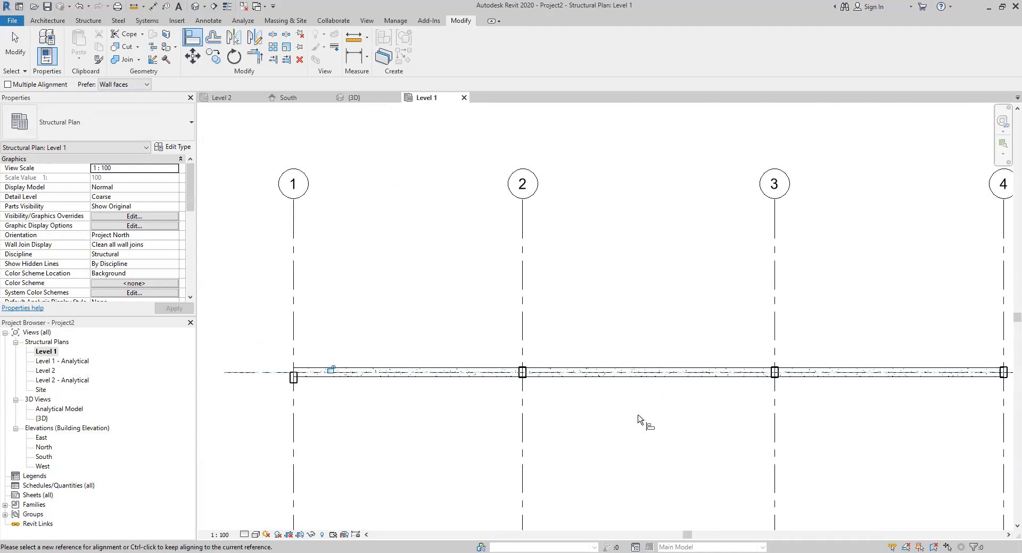
pyautogui.moveTo(637, 416); pyautogui.dragTo(570, 420, button='middle')
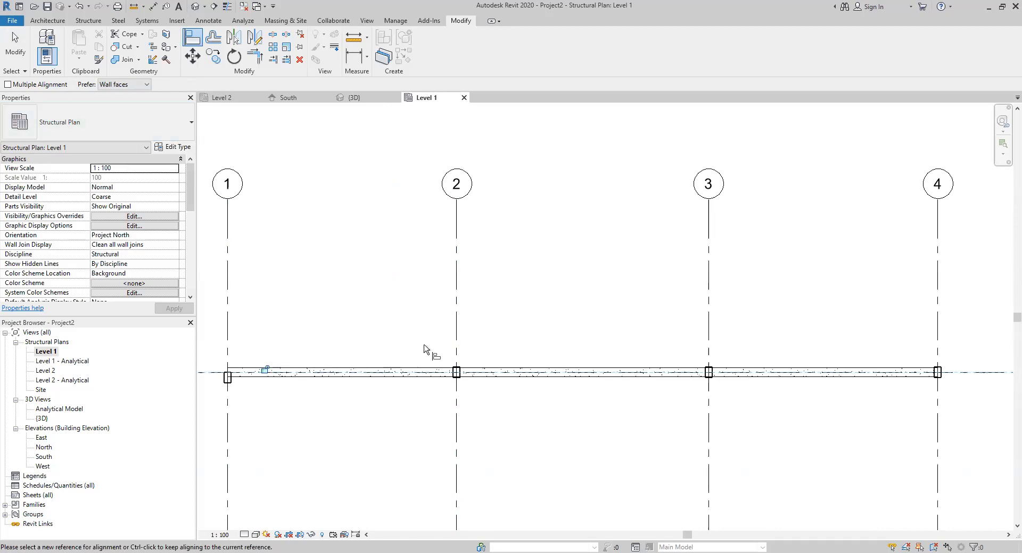
pyautogui.scroll(2, 425, 346)
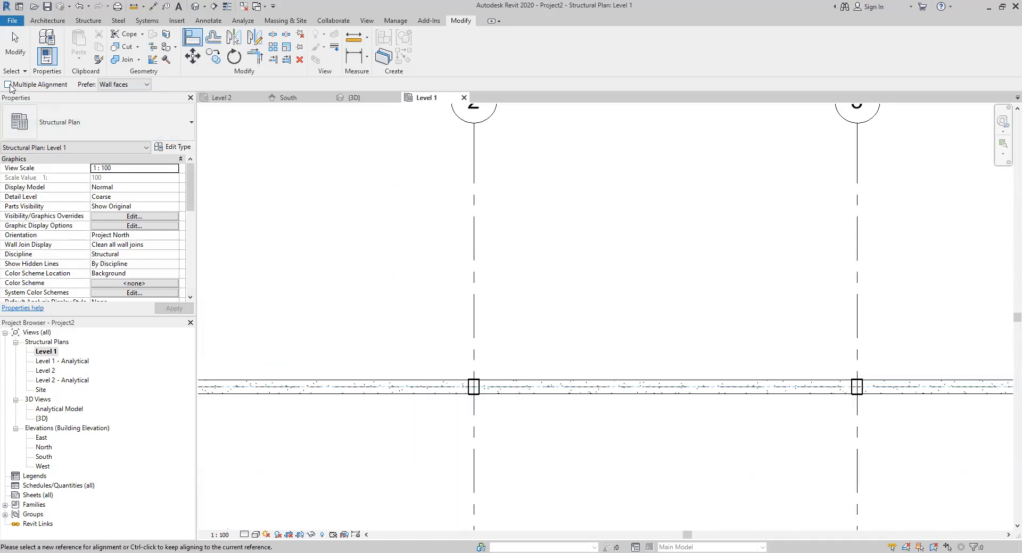
pyautogui.click(8, 87)
pyautogui.scroll(2, 516, 415)
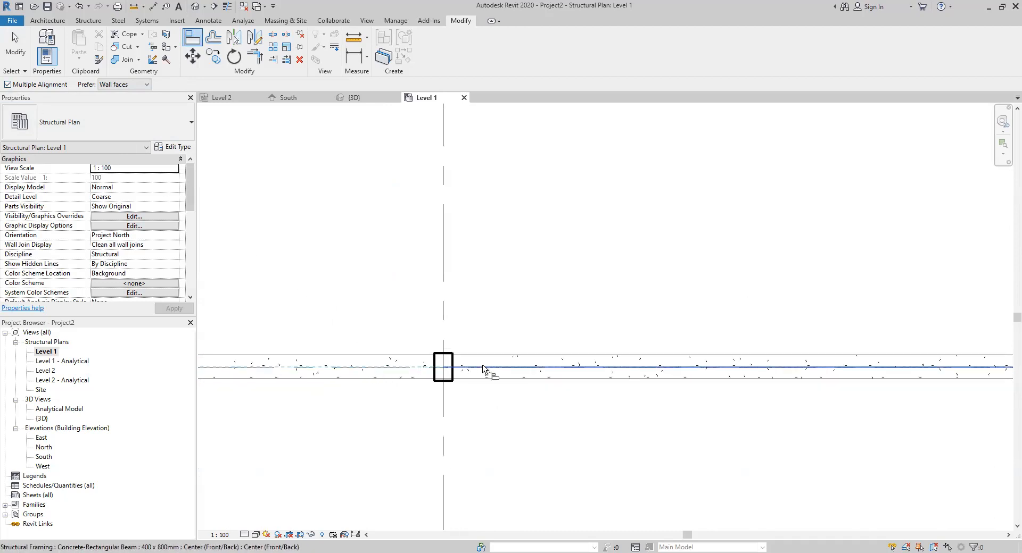
pyautogui.scroll(4, 451, 369)
pyautogui.click(433, 321)
pyautogui.press('Escape')
pyautogui.press('Escape')
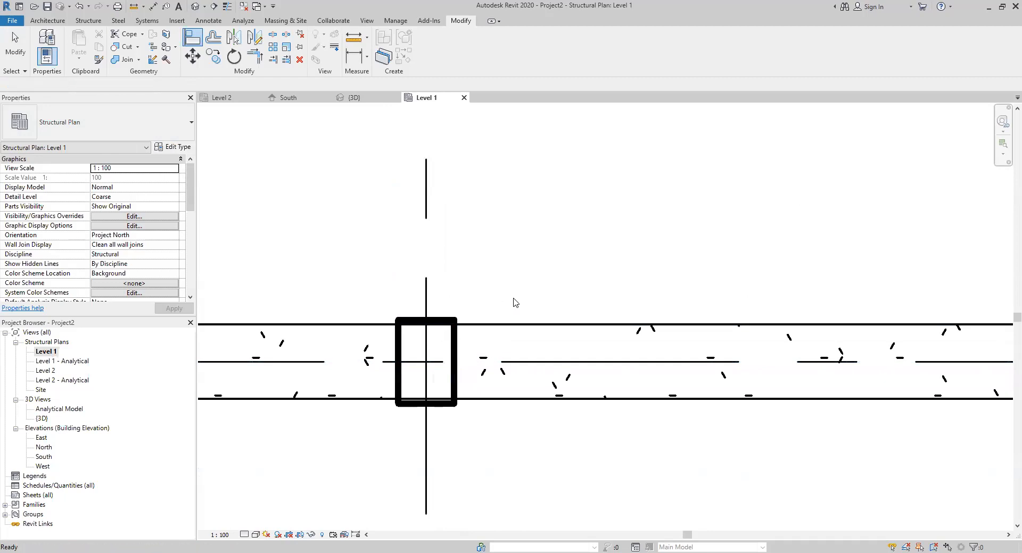
# Step: Align the north faces of the columns at grids 2, 3 and 4 with grid d in one multiple alignment
pyautogui.click(192, 36)
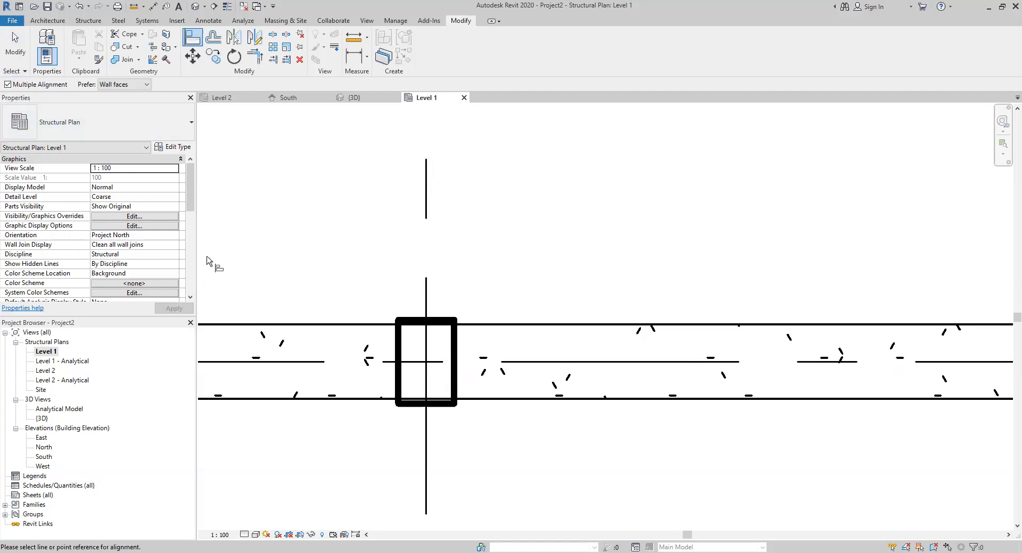
pyautogui.click(292, 365)
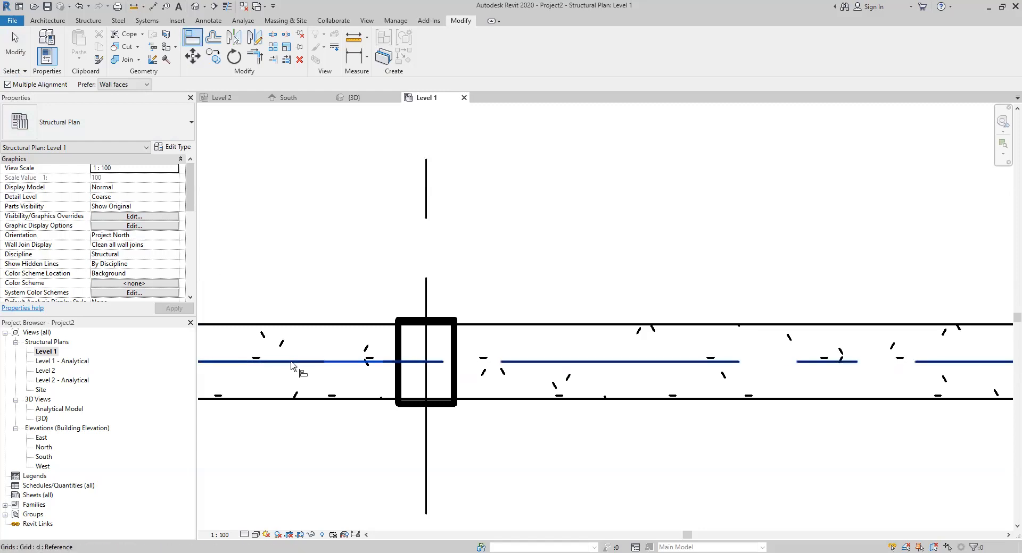
pyautogui.click(418, 324)
pyautogui.scroll(-2, 430, 325)
pyautogui.moveTo(931, 369); pyautogui.dragTo(673, 408, button='middle')
pyautogui.moveTo(912, 382); pyautogui.dragTo(538, 379, button='middle')
pyautogui.click(538, 378)
pyautogui.click(549, 360)
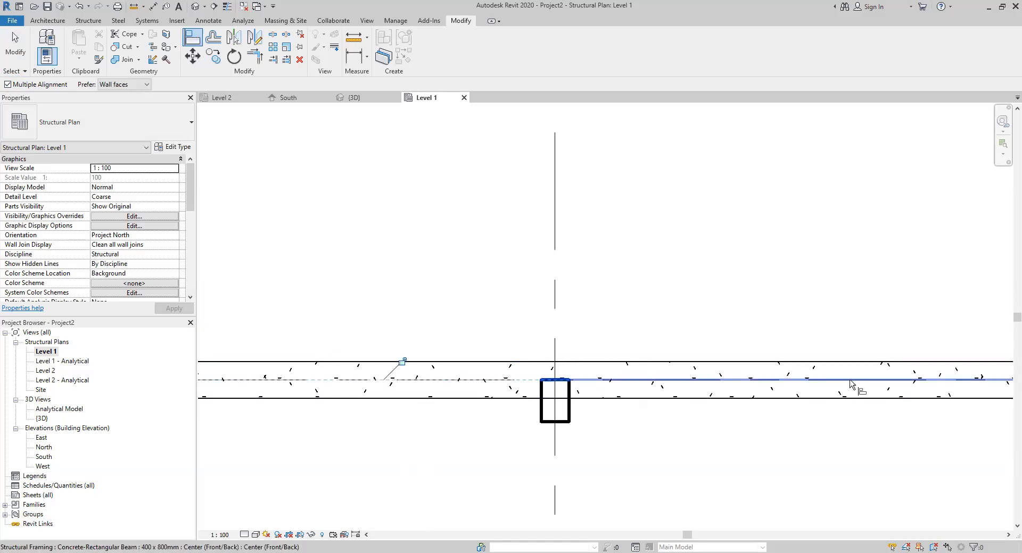
pyautogui.moveTo(973, 367); pyautogui.dragTo(495, 397, button='middle')
pyautogui.click(807, 389)
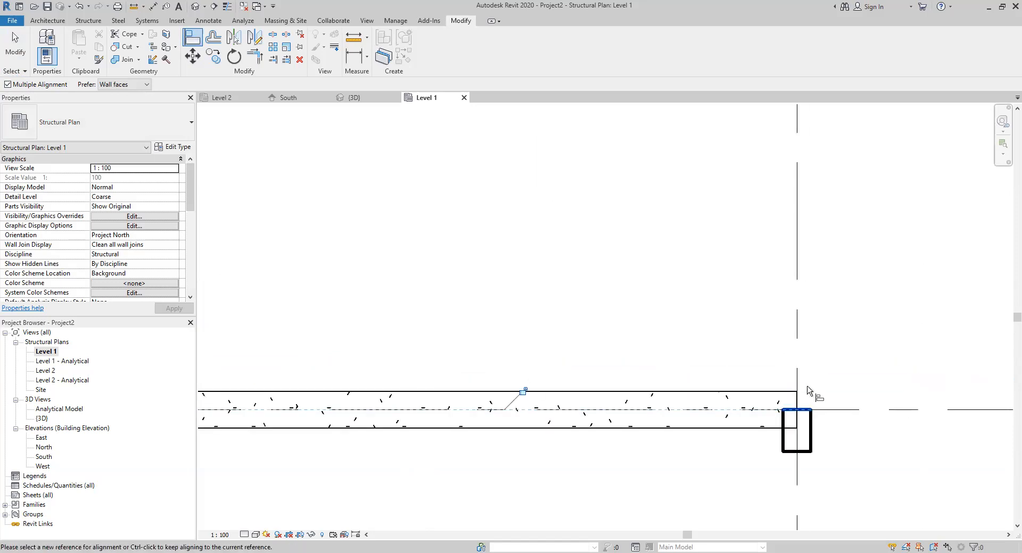
pyautogui.scroll(-4, 860, 319)
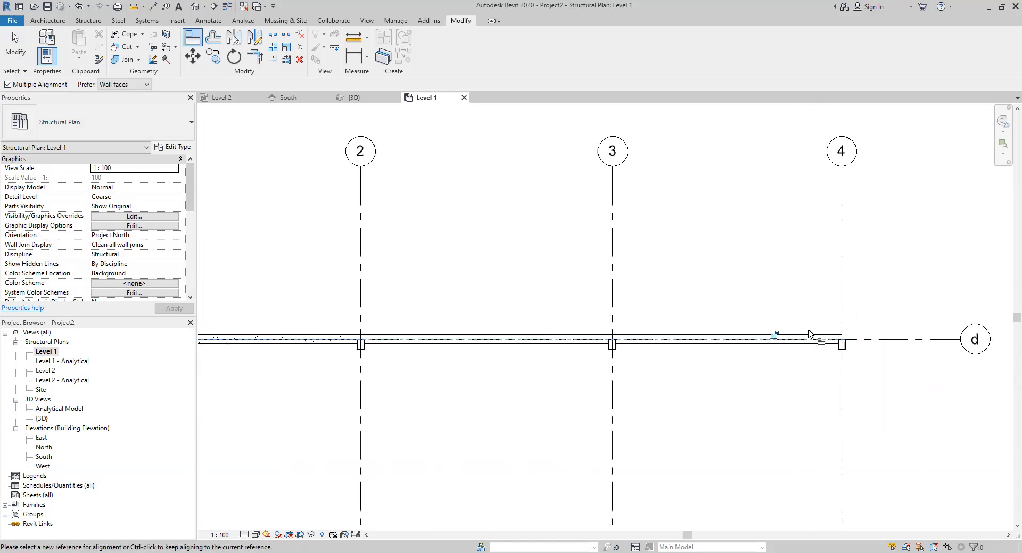
pyautogui.moveTo(460, 397); pyautogui.dragTo(721, 407, button='middle')
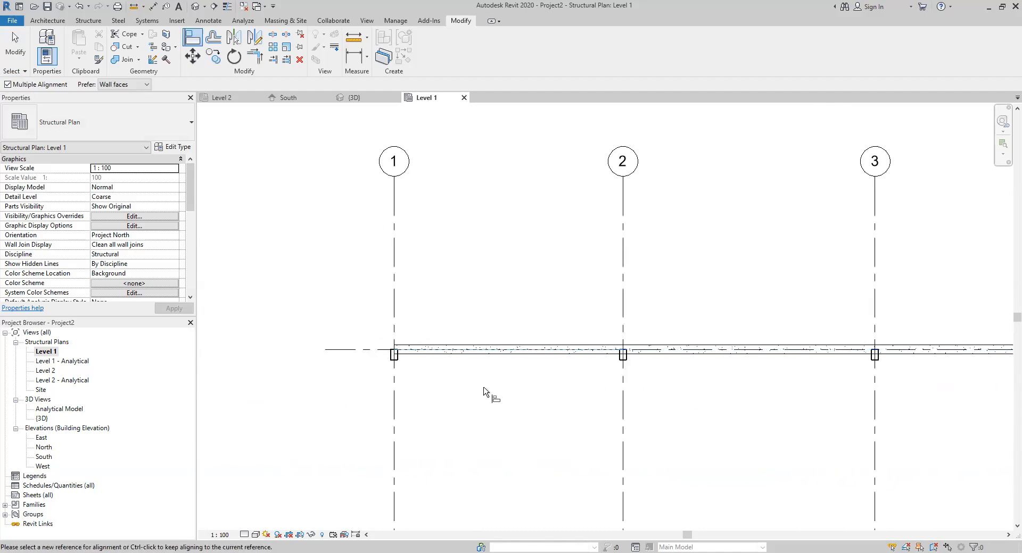
pyautogui.press('Escape')
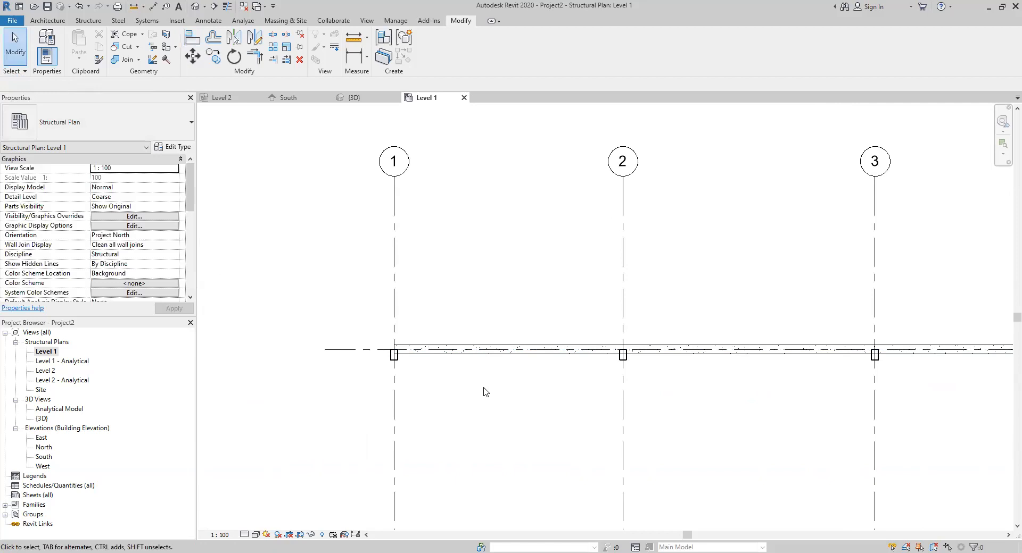
# Step: Align the north face of the beam run with grid d, picking the beam between grids 1 and 2, and check all bays
pyautogui.scroll(4, 423, 384)
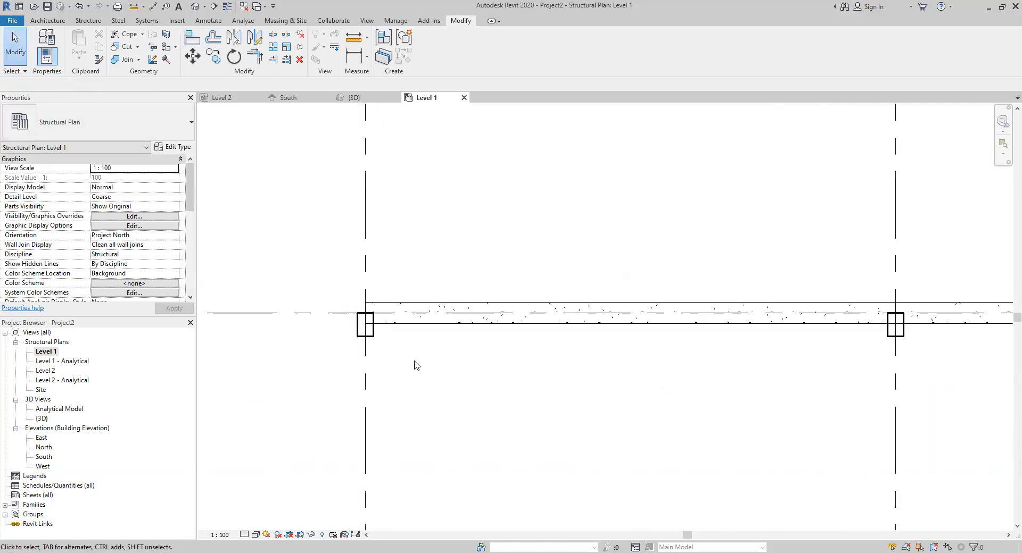
pyautogui.scroll(1, 394, 352)
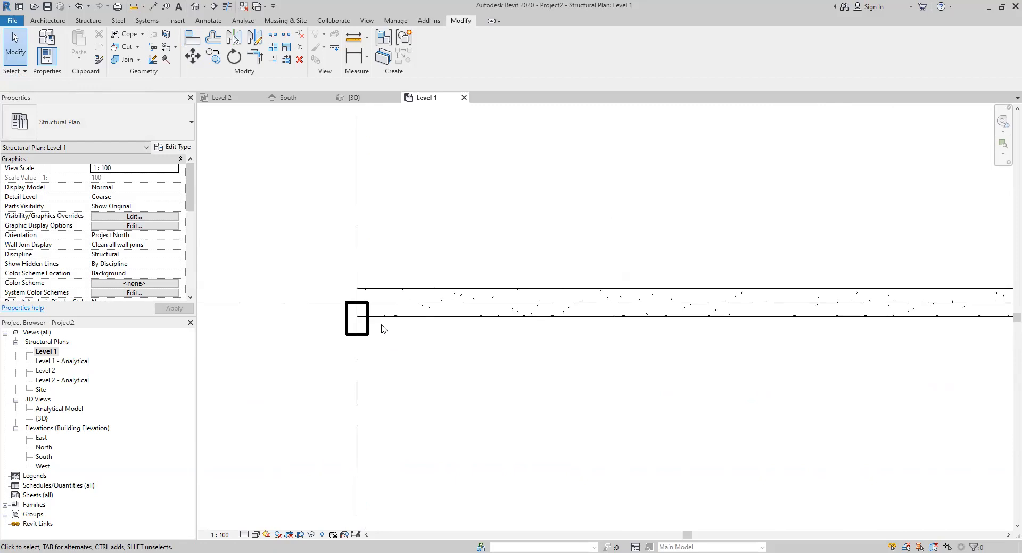
pyautogui.scroll(2, 381, 329)
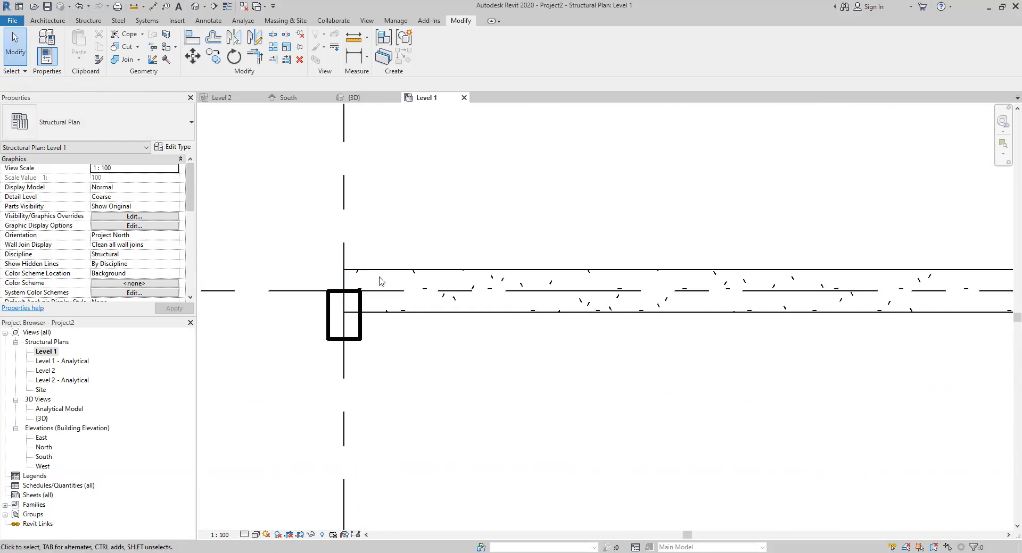
pyautogui.click(193, 38)
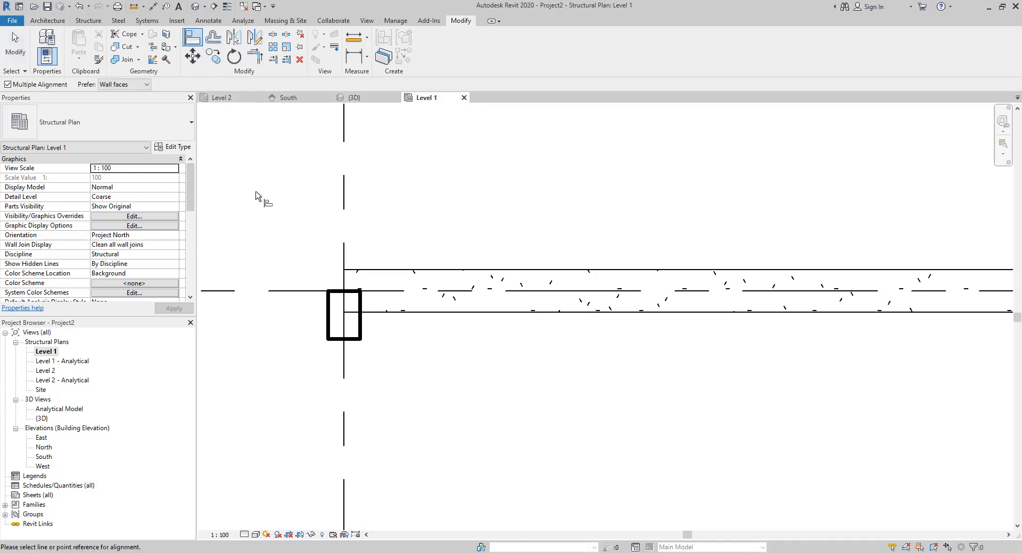
pyautogui.click(281, 294)
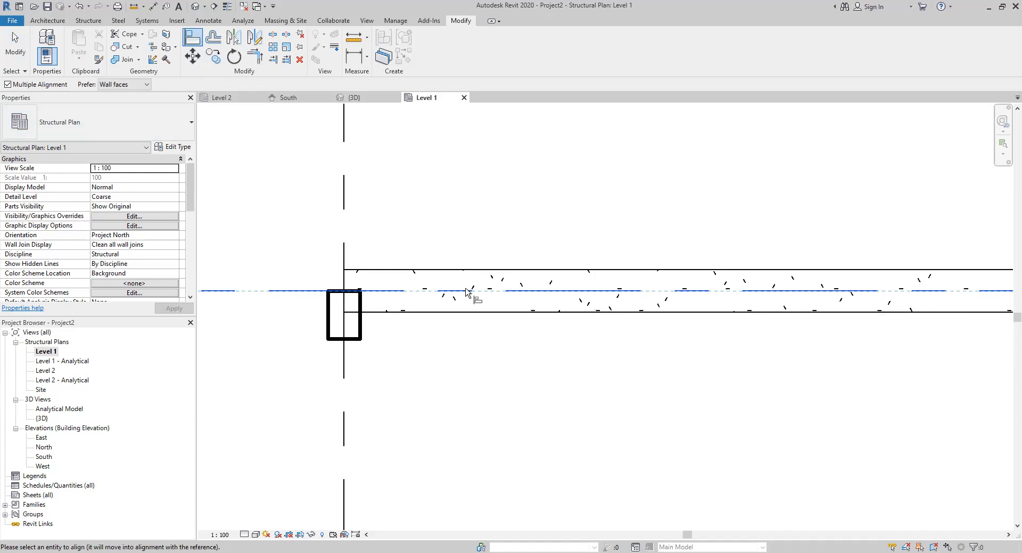
pyautogui.click(469, 270)
pyautogui.scroll(-3, 476, 327)
pyautogui.moveTo(844, 369); pyautogui.dragTo(315, 430, button='middle')
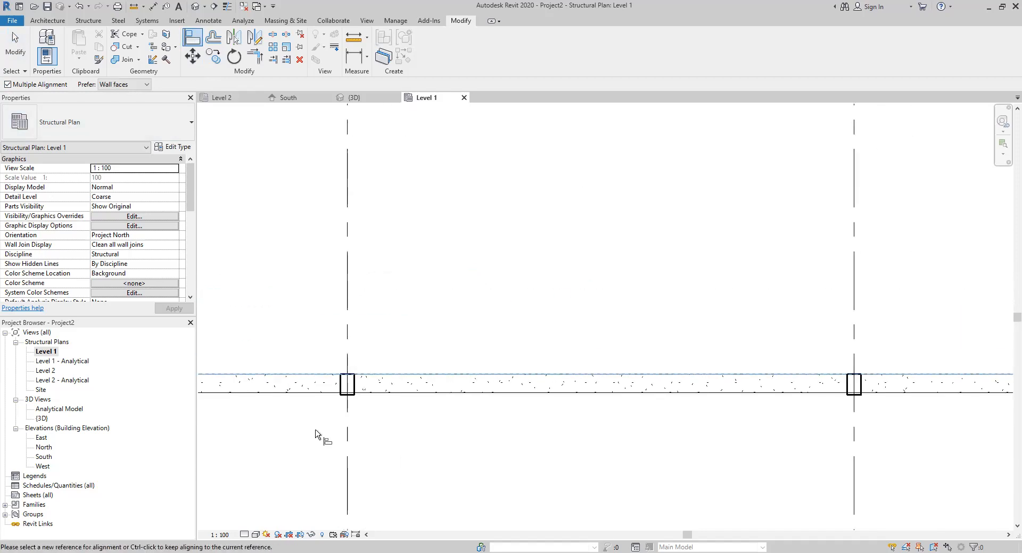
pyautogui.scroll(-3, 433, 386)
pyautogui.moveTo(870, 445); pyautogui.dragTo(855, 460, button='middle')
pyautogui.moveTo(242, 434); pyautogui.dragTo(474, 411, button='middle')
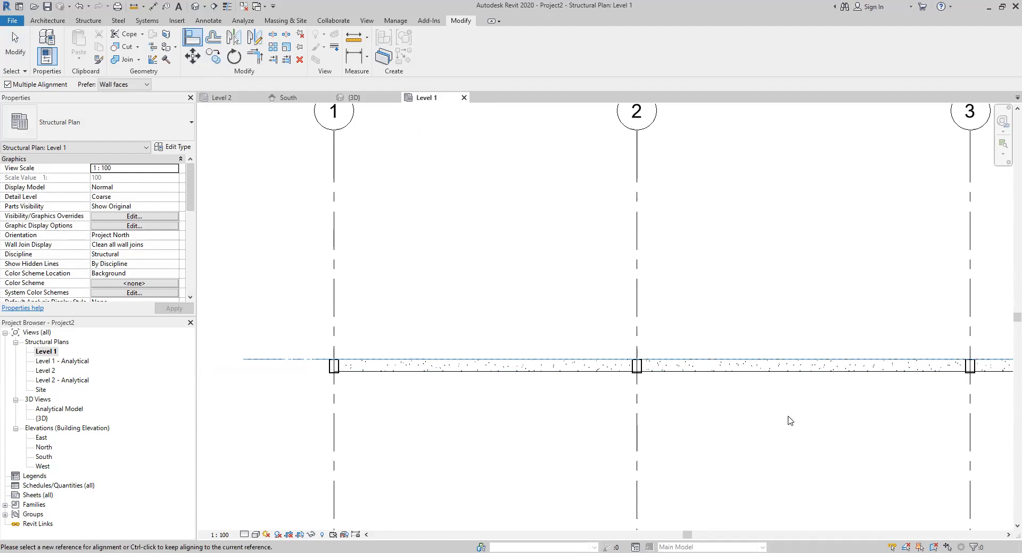
pyautogui.press('Escape')
pyautogui.press('Escape')
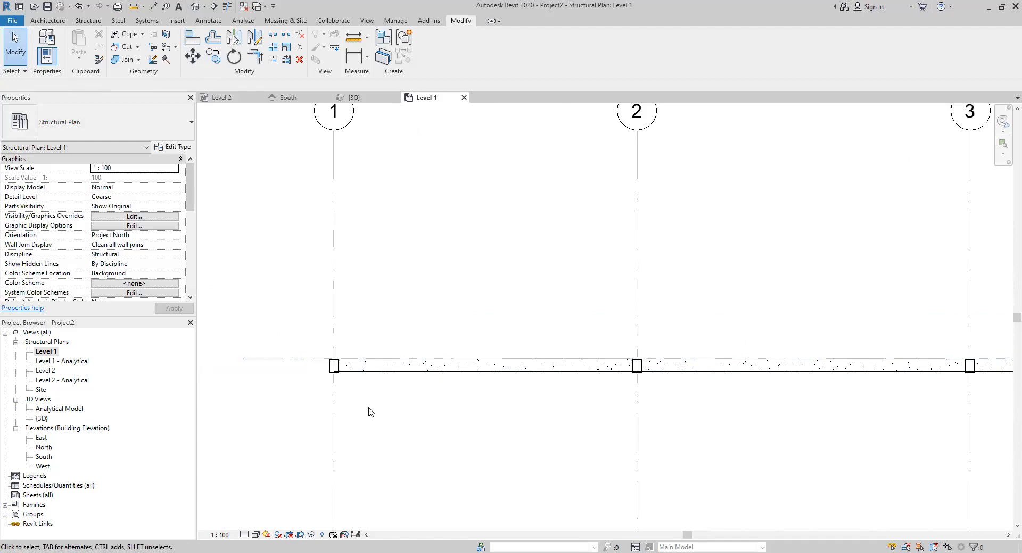
# Step: With Multiple Alignment off, align the west face of the corner column at grid d with grid 1
pyautogui.scroll(3, 321, 396)
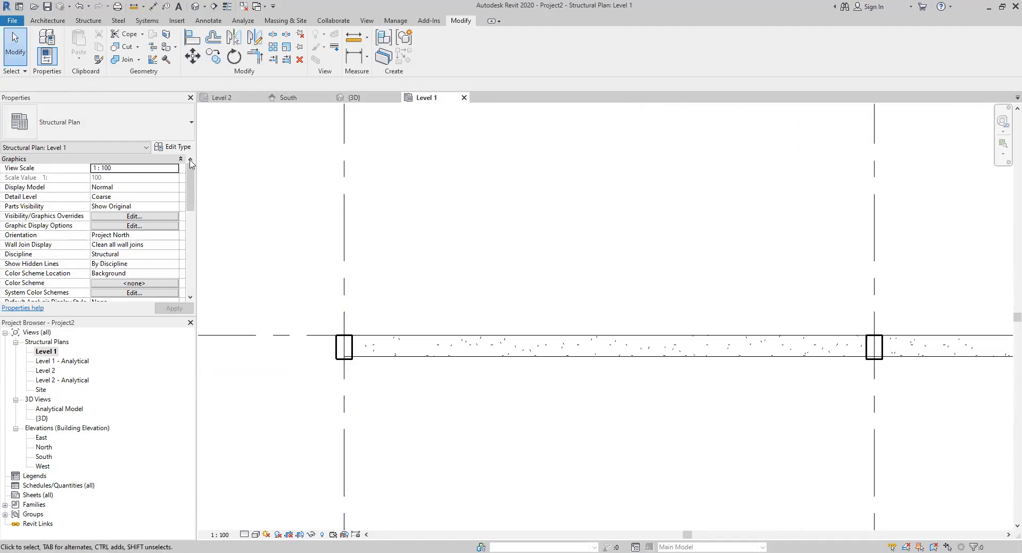
pyautogui.click(192, 38)
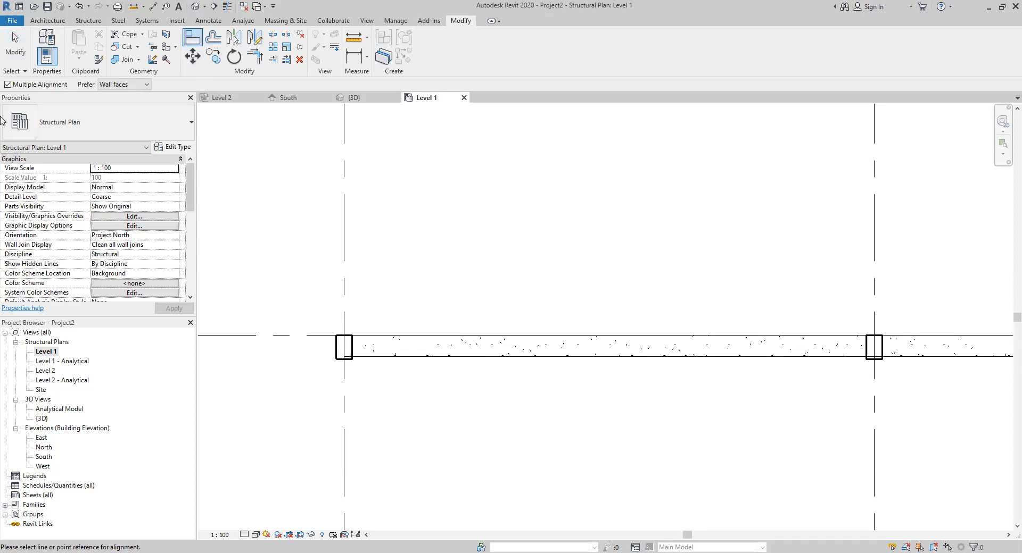
pyautogui.click(344, 281)
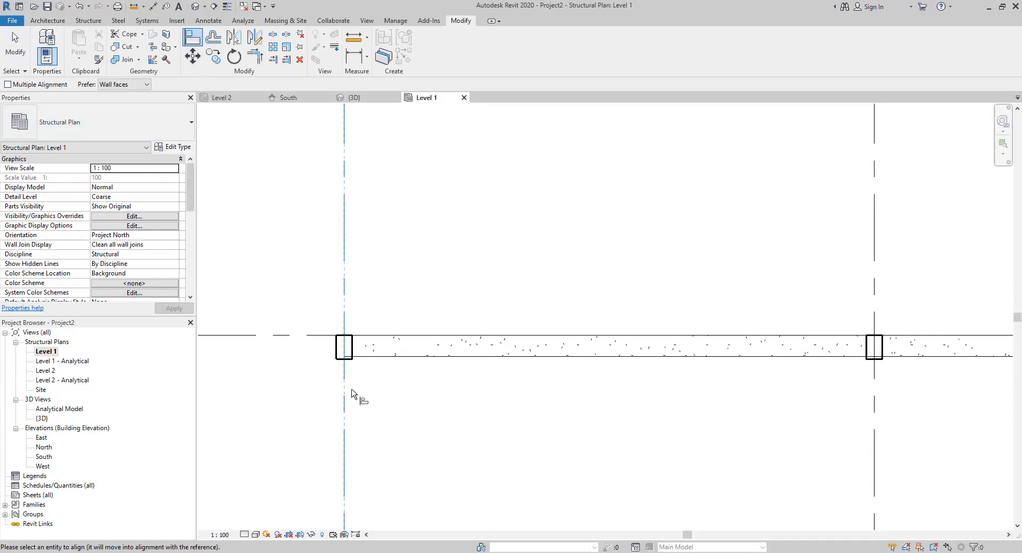
pyautogui.scroll(3, 334, 365)
pyautogui.click(341, 341)
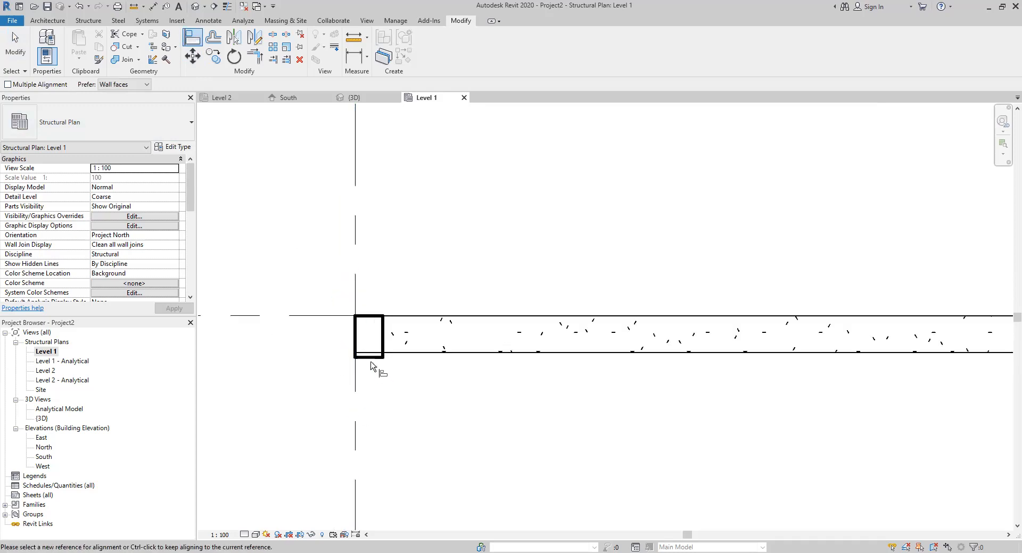
# Step: Align the south face of the wall between grids 1 and 2 with grid b
pyautogui.scroll(-6, 372, 356)
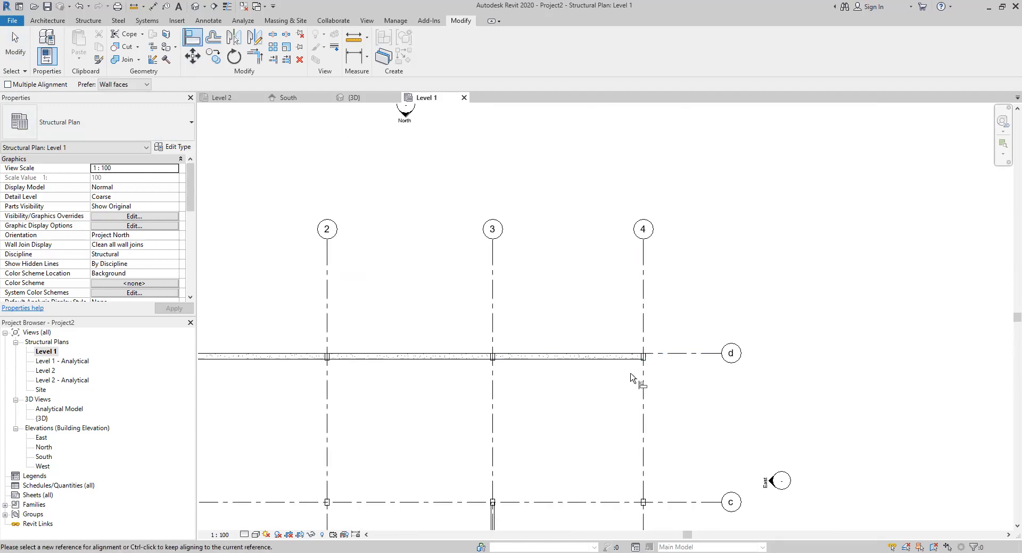
pyautogui.moveTo(432, 432); pyautogui.dragTo(617, 299, button='middle')
pyautogui.moveTo(444, 291); pyautogui.dragTo(435, 331, button='middle')
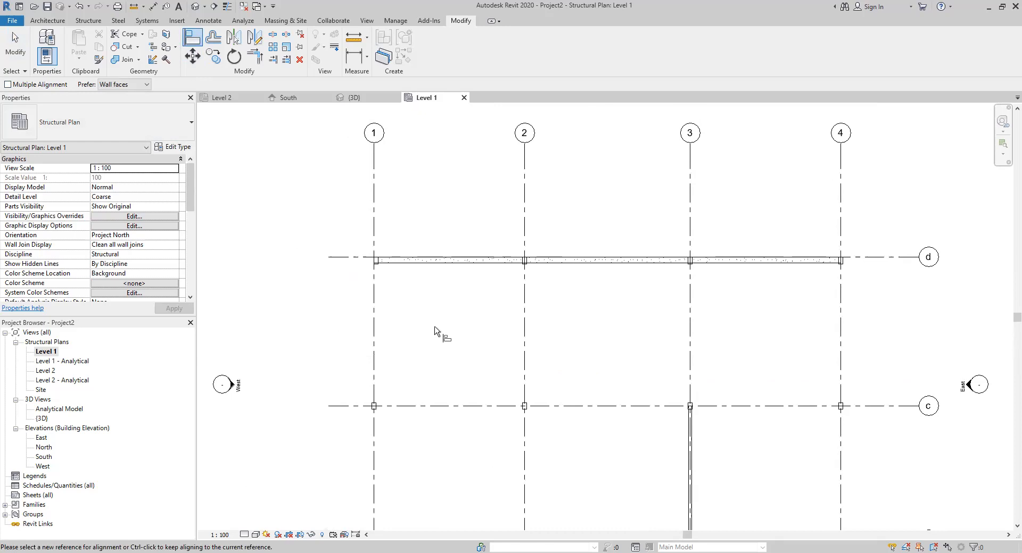
pyautogui.moveTo(454, 429); pyautogui.dragTo(460, 331, button='middle')
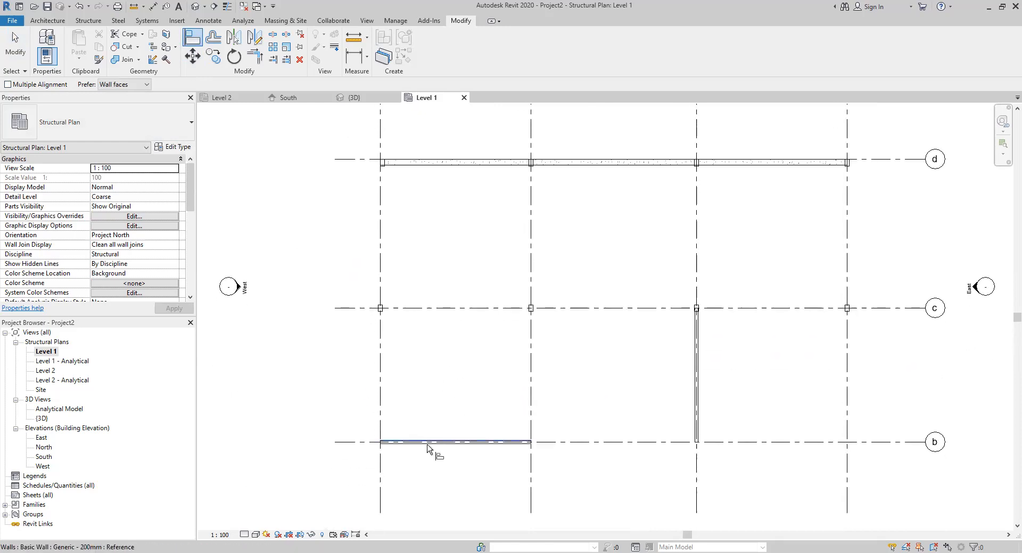
pyautogui.scroll(2, 427, 449)
pyautogui.scroll(2, 394, 445)
pyautogui.click(399, 417)
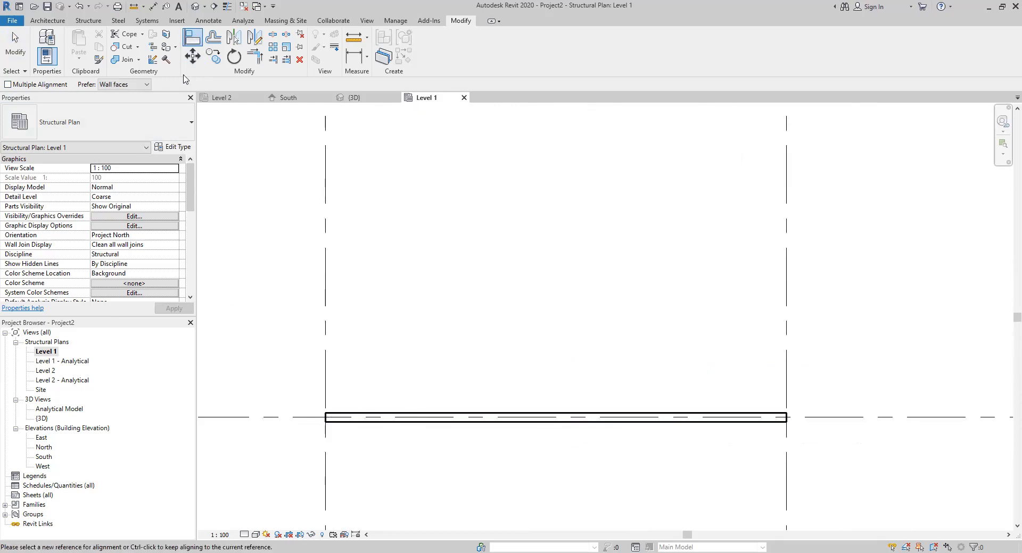
pyautogui.click(193, 39)
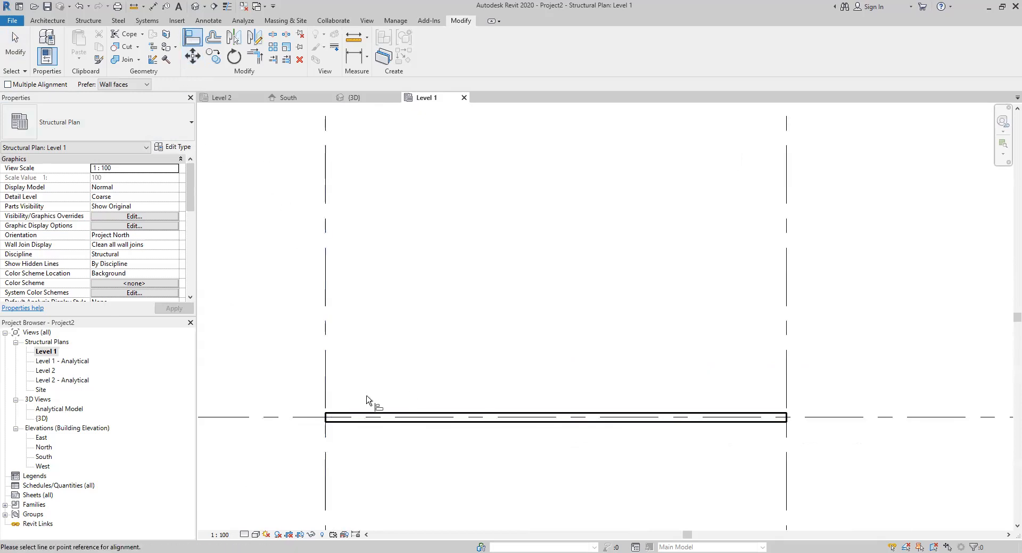
pyautogui.scroll(2, 396, 456)
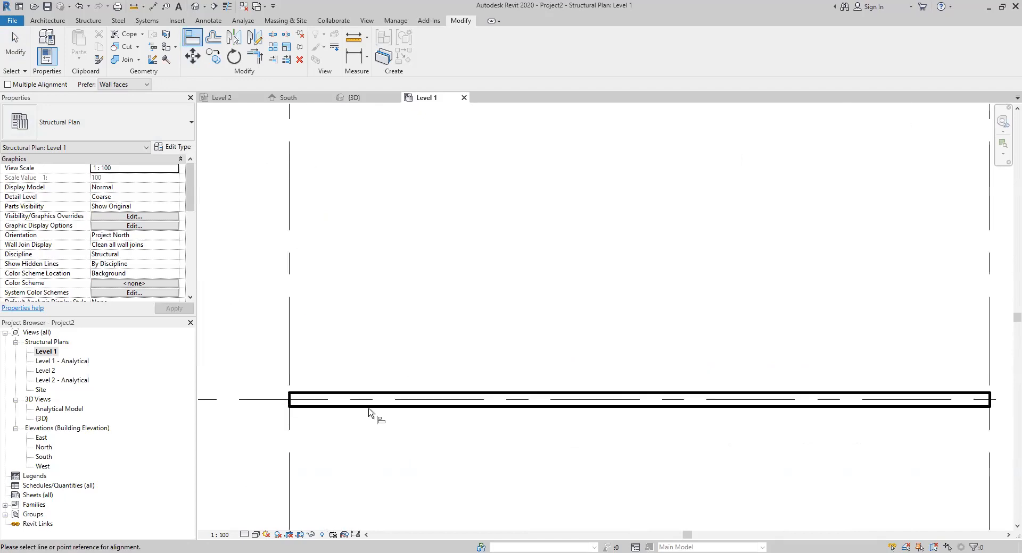
pyautogui.click(303, 406)
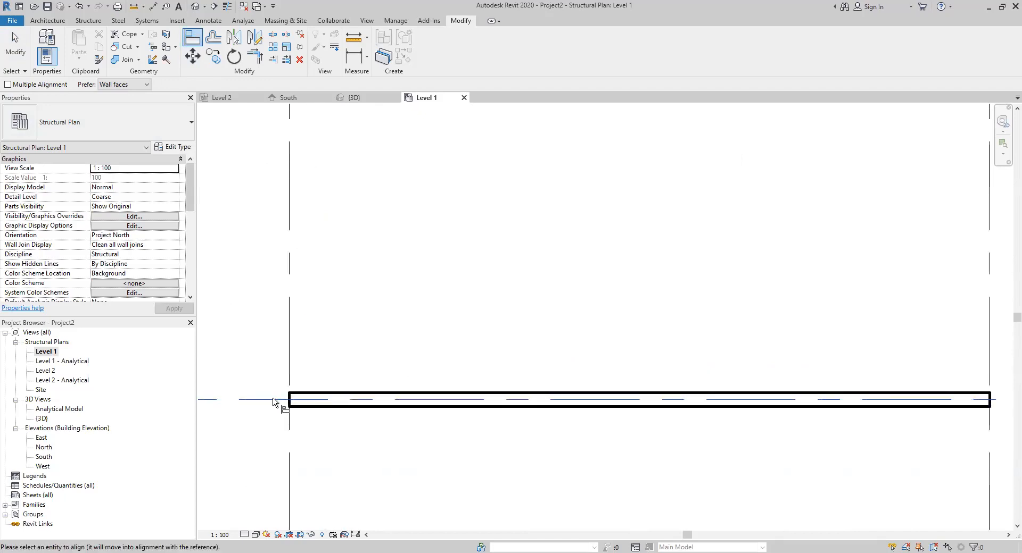
pyautogui.click(336, 414)
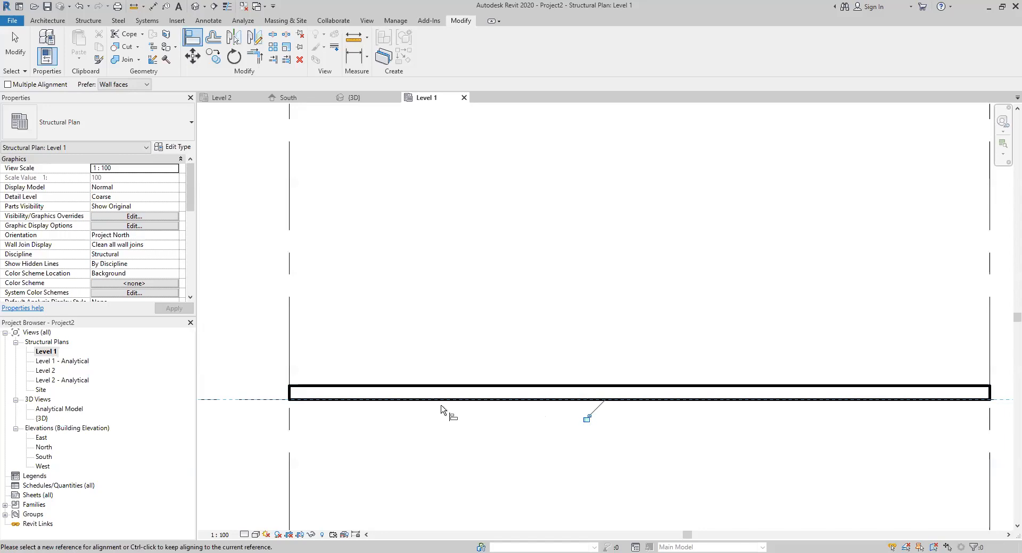
pyautogui.press('Escape')
# Step: Move grid b about 900 mm south of the unlocked wall to test the alignment, then undo the move
pyautogui.click(261, 404)
pyautogui.scroll(-3, 524, 409)
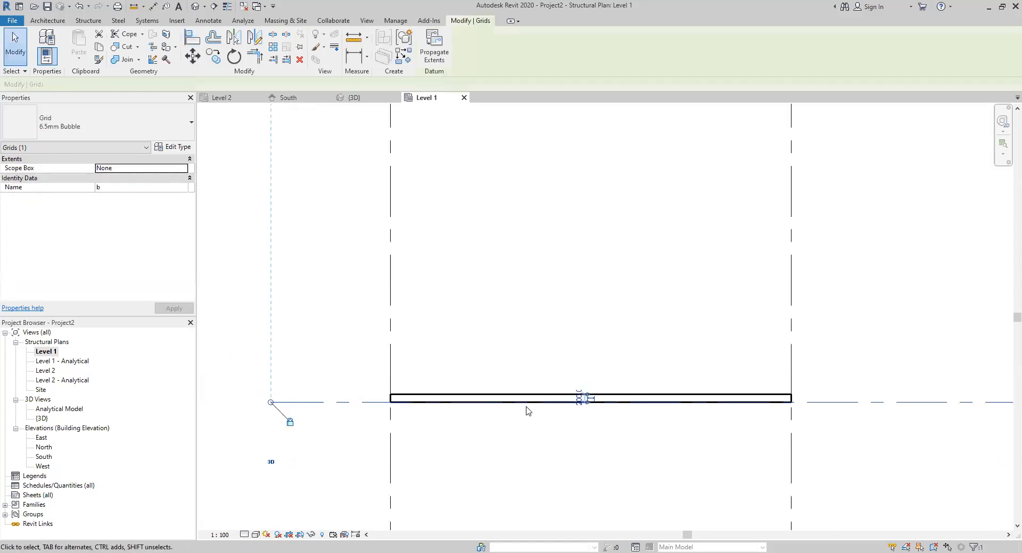
pyautogui.moveTo(362, 403); pyautogui.dragTo(361, 436)
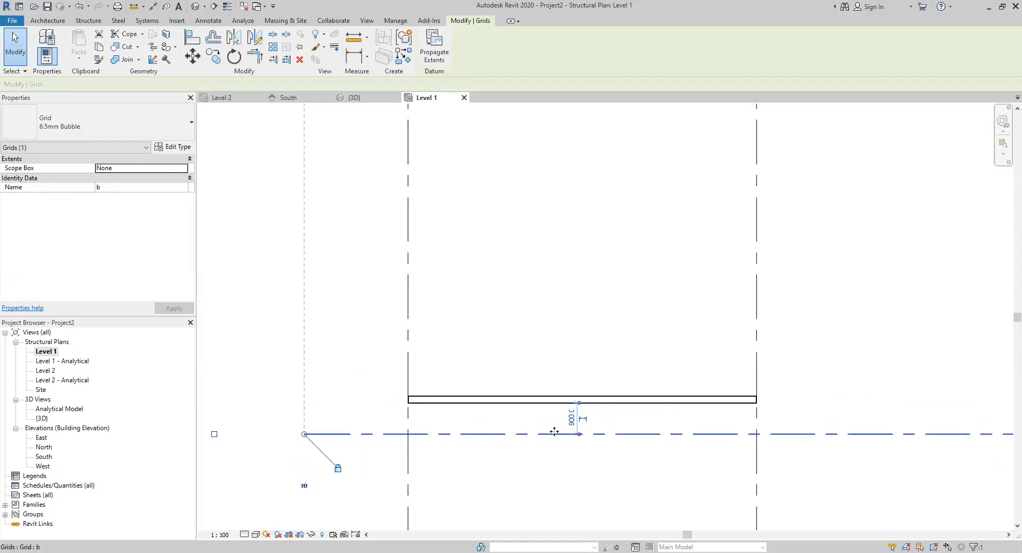
pyautogui.click(79, 6)
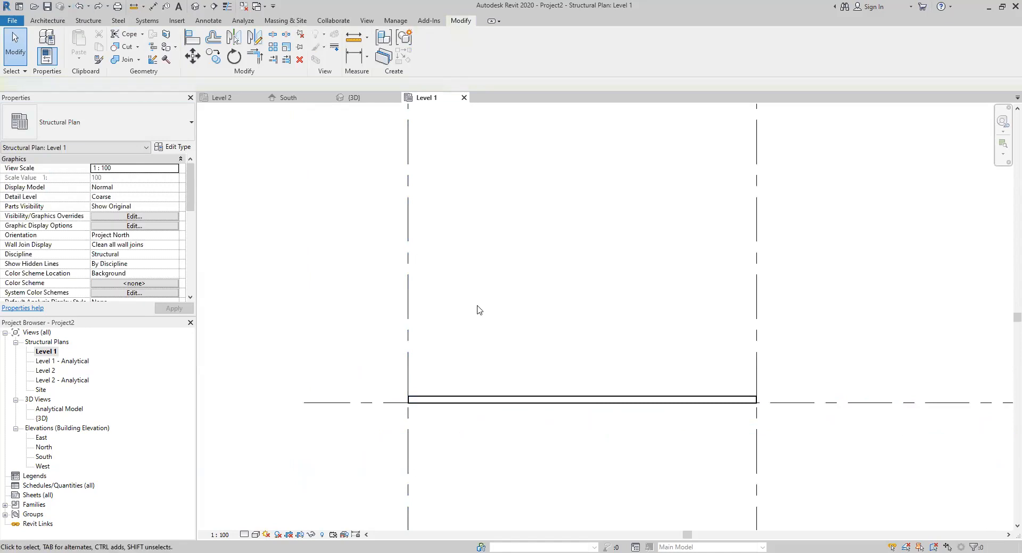
# Step: Align the wall's south face with grid b again and lock the alignment
pyautogui.click(492, 399)
pyautogui.click(192, 36)
pyautogui.click(415, 408)
pyautogui.click(481, 411)
pyautogui.click(639, 422)
pyautogui.press('Escape')
pyautogui.press('Escape')
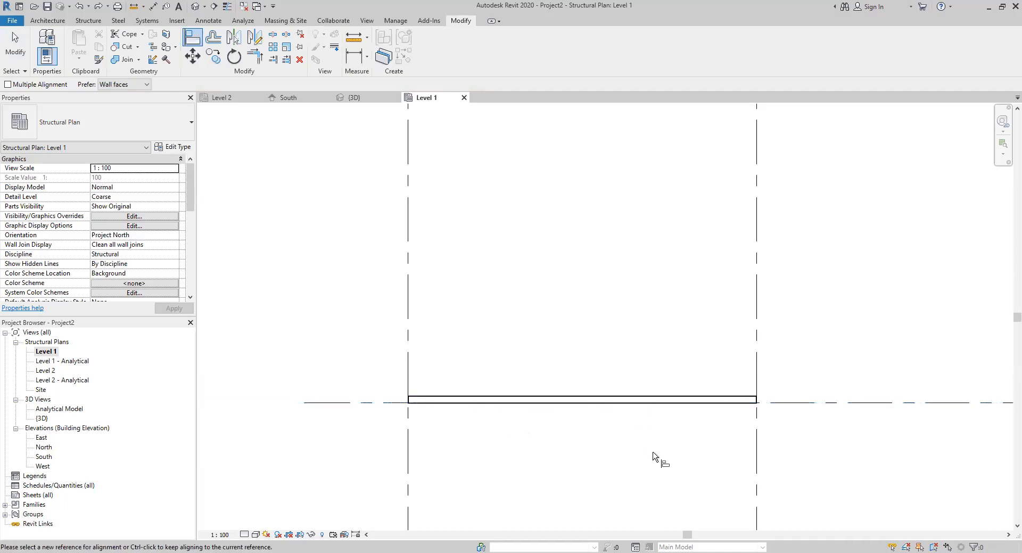
# Step: Inspect the wall's alignment lock, then move grid b north to about 6 m south of grid c
pyautogui.click(558, 402)
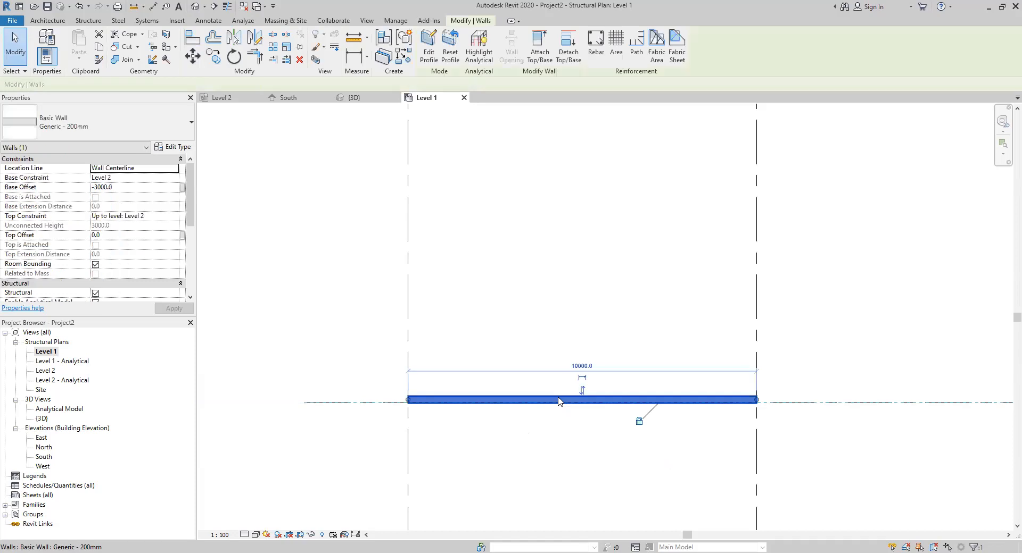
pyautogui.click(358, 403)
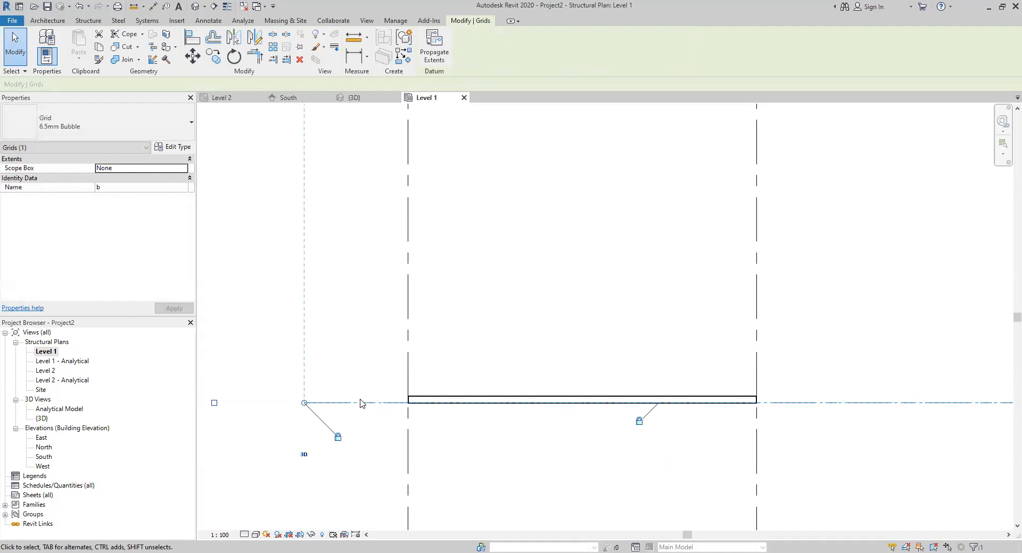
pyautogui.moveTo(357, 402); pyautogui.dragTo(351, 308)
pyautogui.scroll(-3, 528, 419)
pyautogui.moveTo(539, 299); pyautogui.dragTo(497, 422, button='middle')
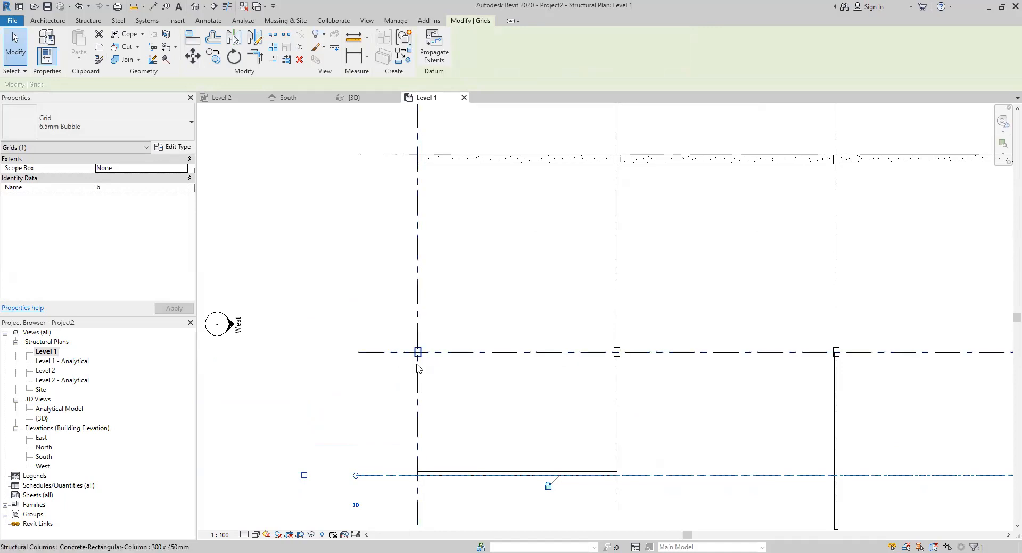
# Step: Align the north faces of the four columns at grids 1 to 4 with grid c, using Multiple Alignment
pyautogui.press('Escape')
pyautogui.click(192, 36)
pyautogui.click(7, 85)
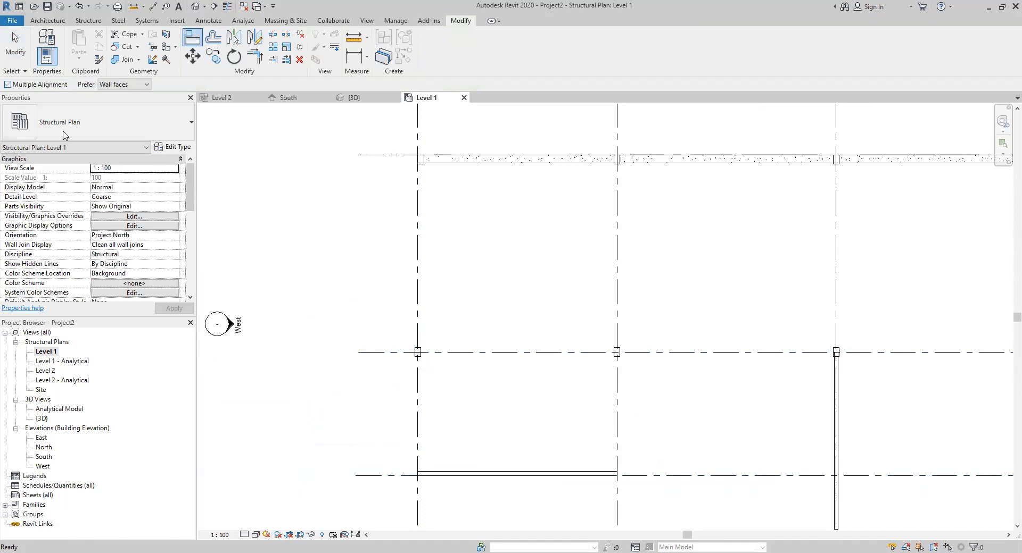
pyautogui.scroll(2, 485, 363)
pyautogui.click(488, 346)
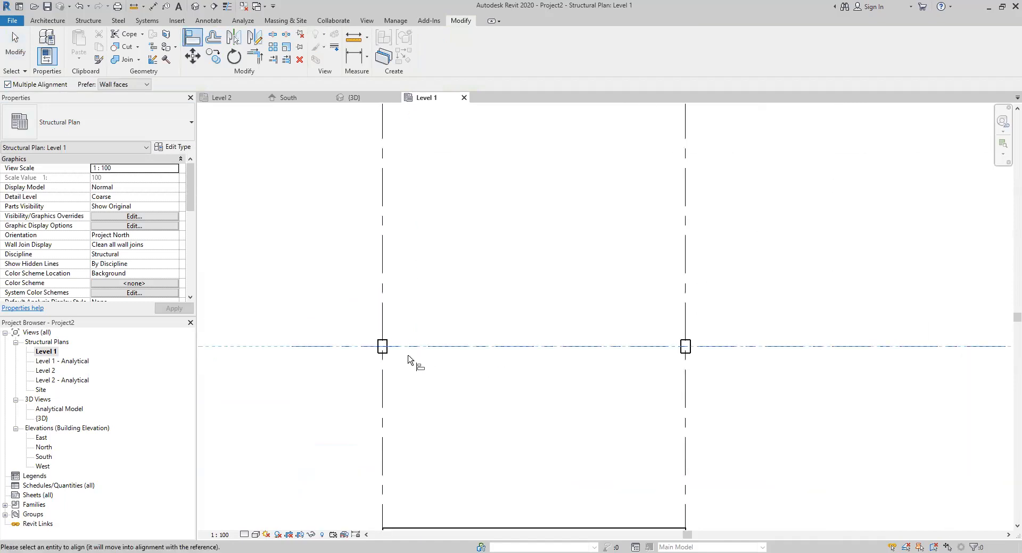
pyautogui.click(385, 340)
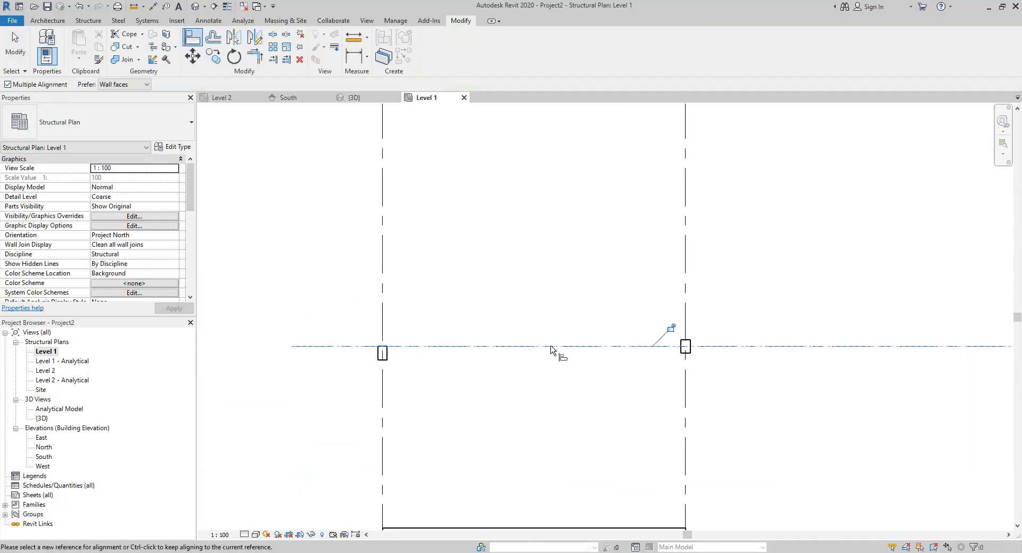
pyautogui.click(686, 343)
pyautogui.moveTo(805, 386); pyautogui.dragTo(414, 408, button='middle')
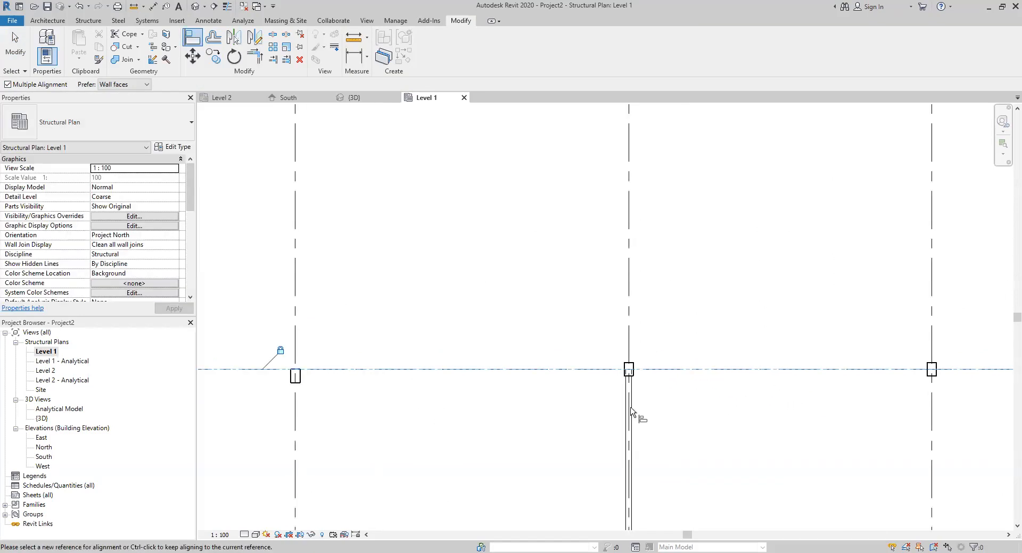
pyautogui.click(632, 362)
pyautogui.moveTo(952, 373); pyautogui.dragTo(784, 389, button='middle')
pyautogui.click(769, 378)
pyautogui.click(577, 367)
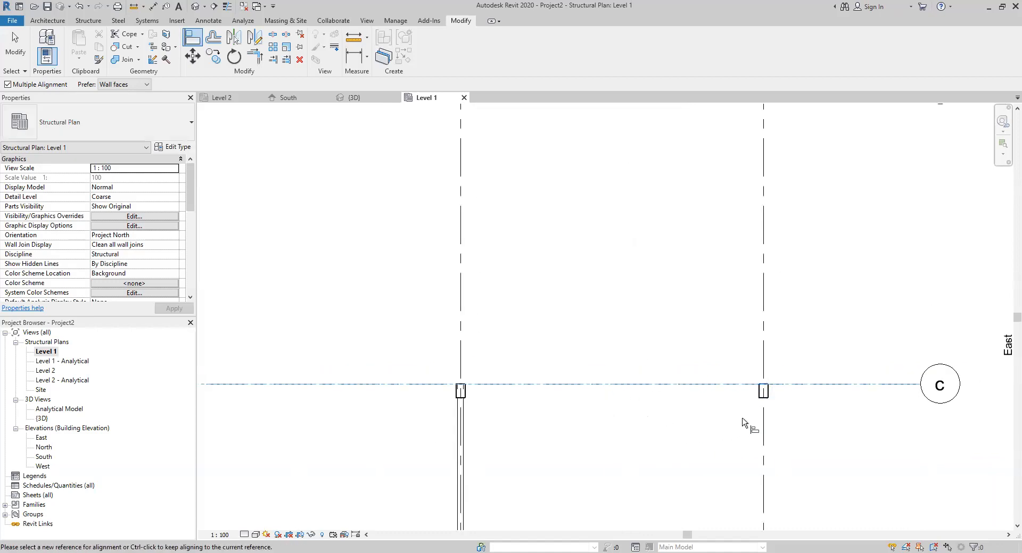
pyautogui.scroll(-3, 745, 424)
pyautogui.press('Escape')
# Step: Adjust grid c's east end so the bubbles b, c and d line up, and try matching grid b's west end to grid c
pyautogui.click(787, 402)
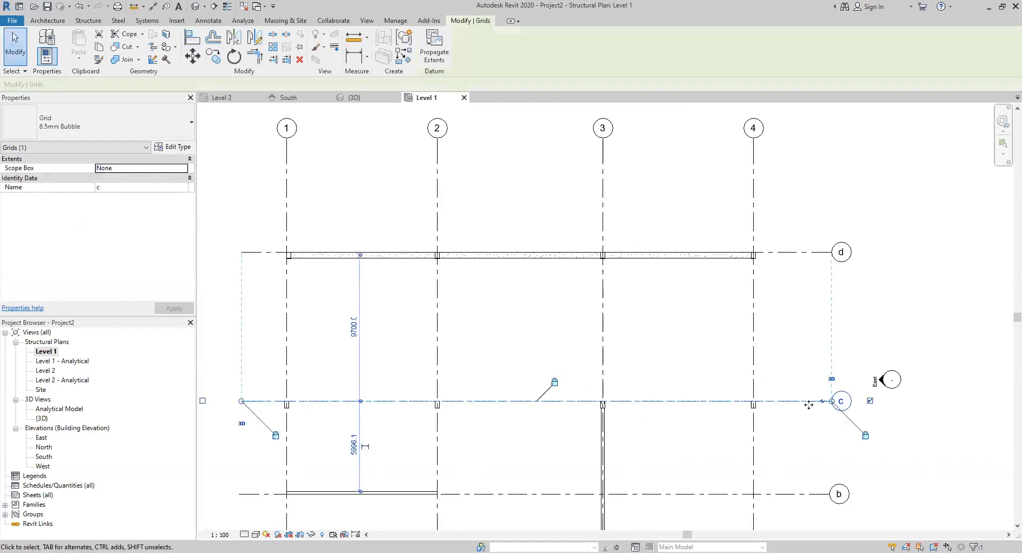
pyautogui.moveTo(832, 403); pyautogui.dragTo(833, 405)
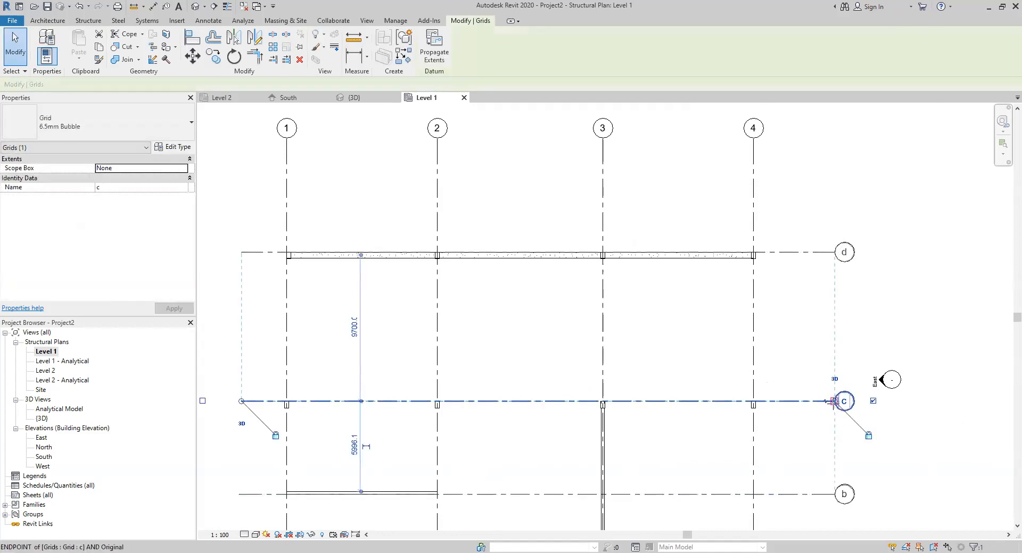
pyautogui.scroll(-2, 800, 456)
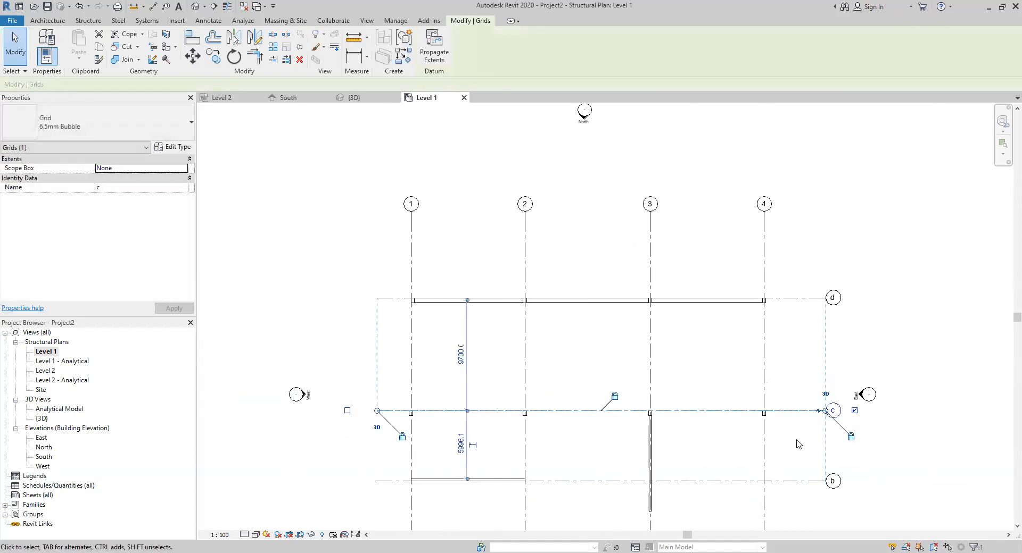
pyautogui.click(795, 481)
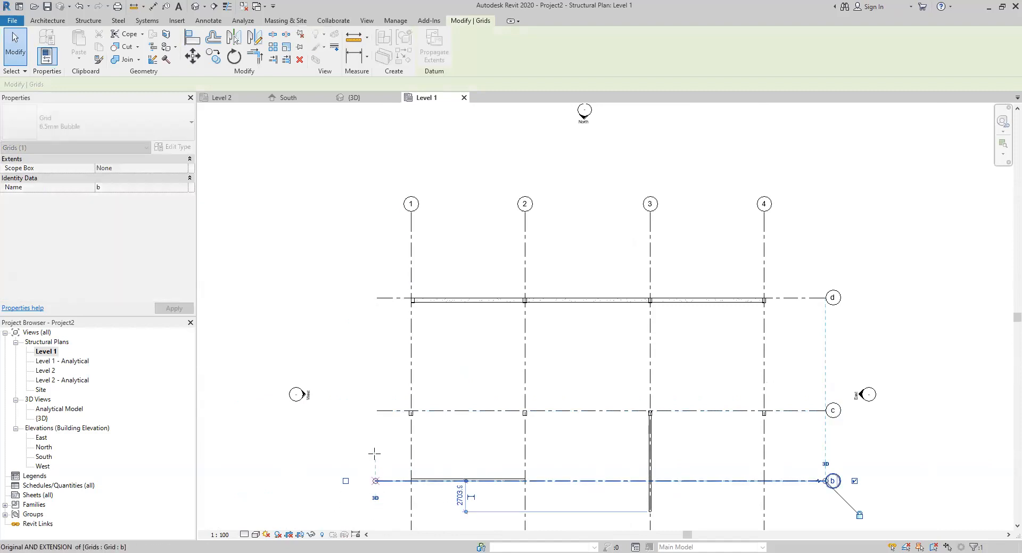
pyautogui.click(379, 411)
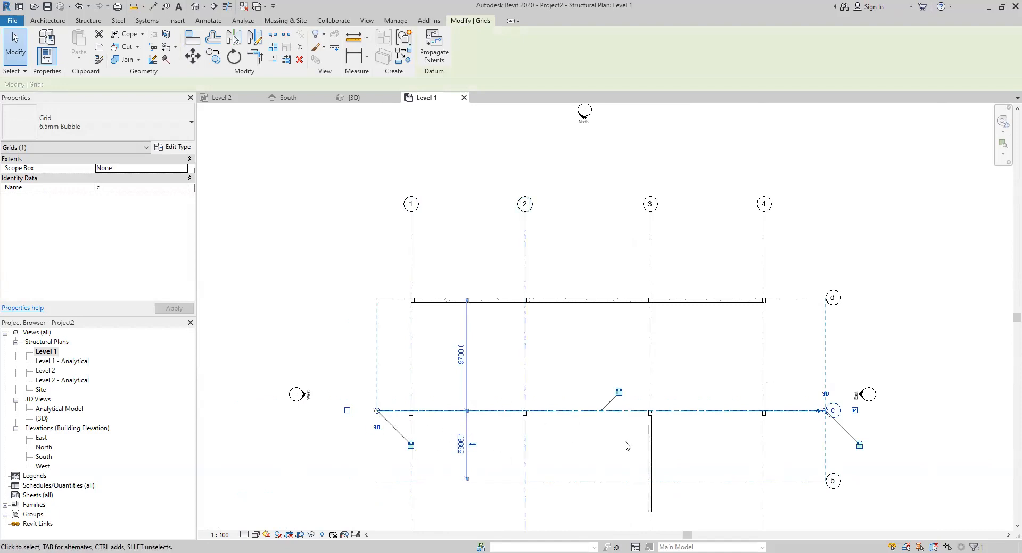
pyautogui.click(716, 445)
# Step: Move grid b with its locked wall south, just past the south end of the wall on grid 3
pyautogui.moveTo(720, 444); pyautogui.dragTo(679, 366, button='middle')
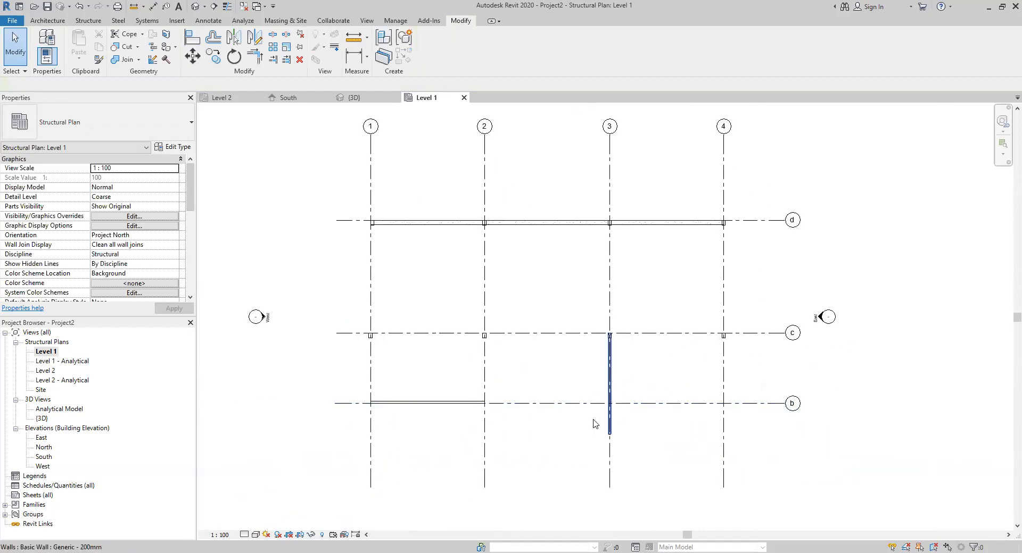
pyautogui.click(572, 403)
pyautogui.moveTo(571, 424); pyautogui.dragTo(577, 445)
pyautogui.click(567, 409)
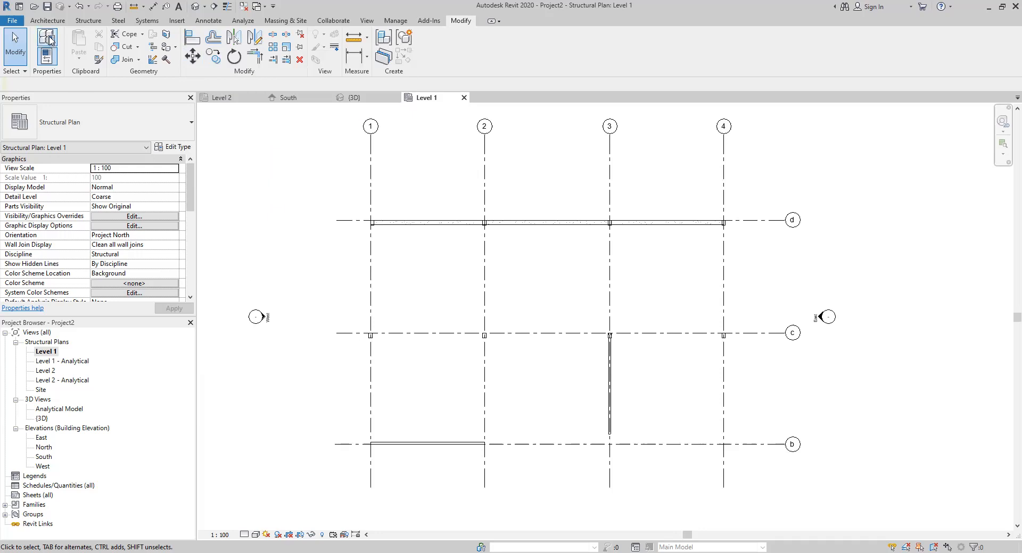
# Step: Place a chain of 400 x 800mm Concrete-Rectangular Beams along grid c, running through the columns from grid 1 to grid 4
pyautogui.click(88, 20)
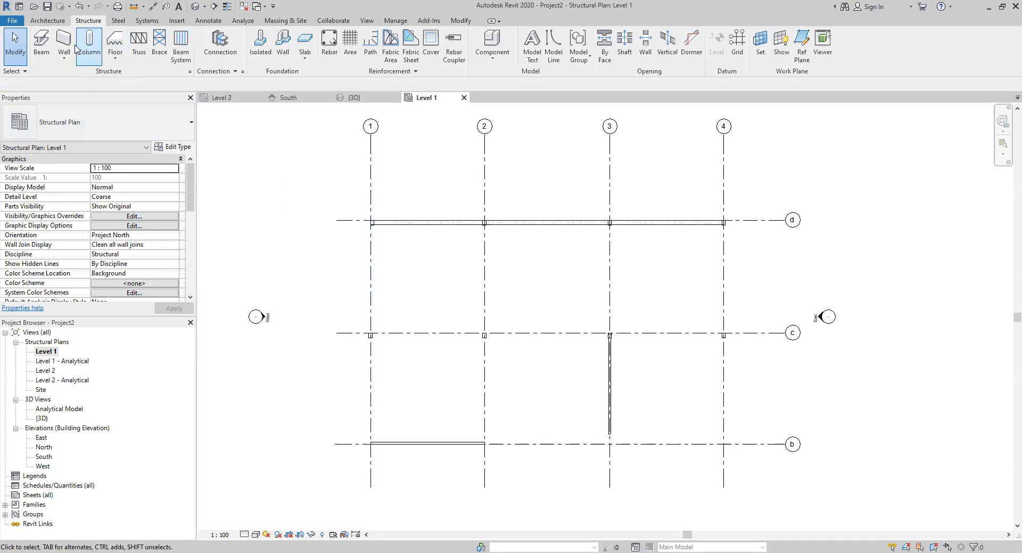
pyautogui.press('b')
pyautogui.press('m')
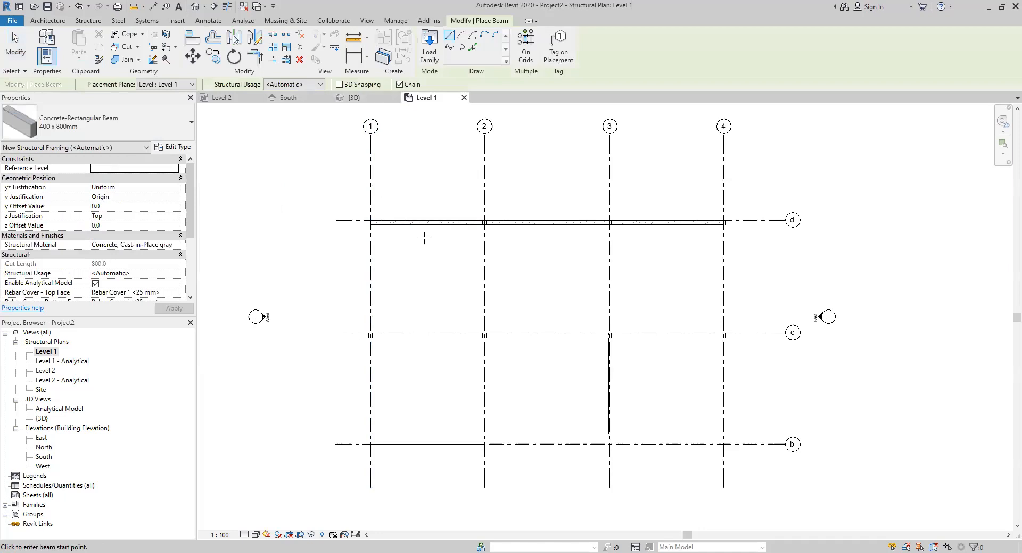
pyautogui.scroll(3, 367, 336)
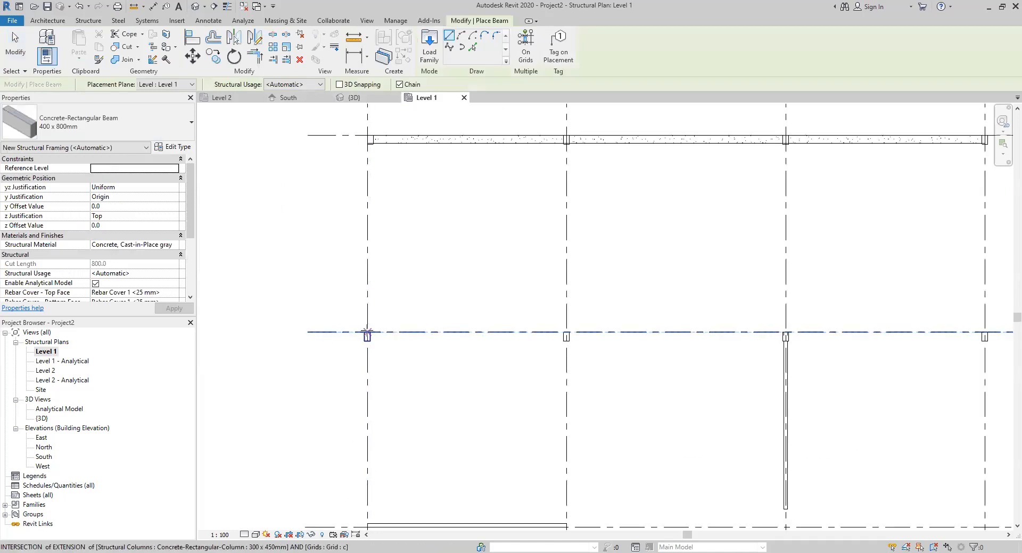
pyautogui.click(367, 335)
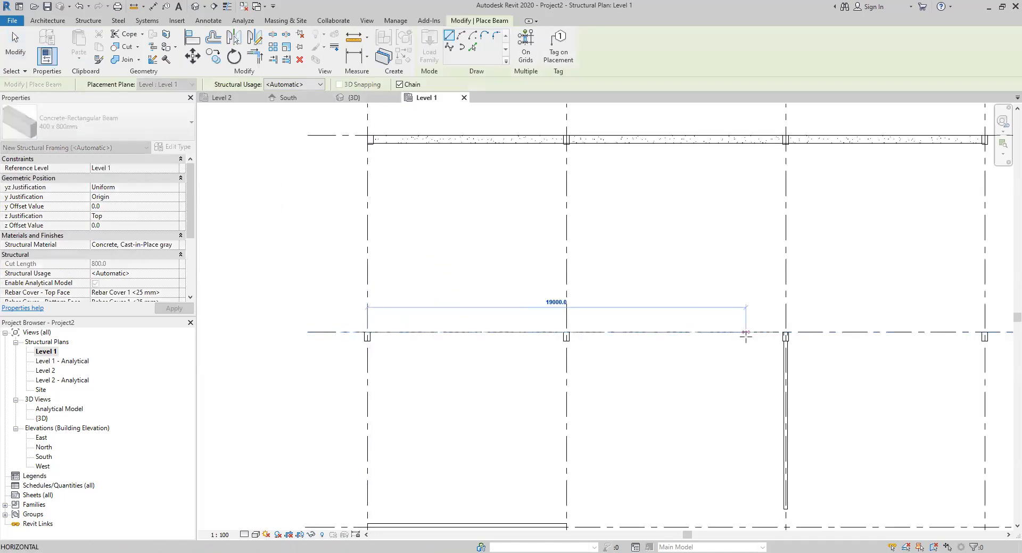
pyautogui.click(567, 333)
pyautogui.click(806, 334)
pyautogui.moveTo(880, 344); pyautogui.dragTo(538, 339, button='middle')
pyautogui.click(643, 330)
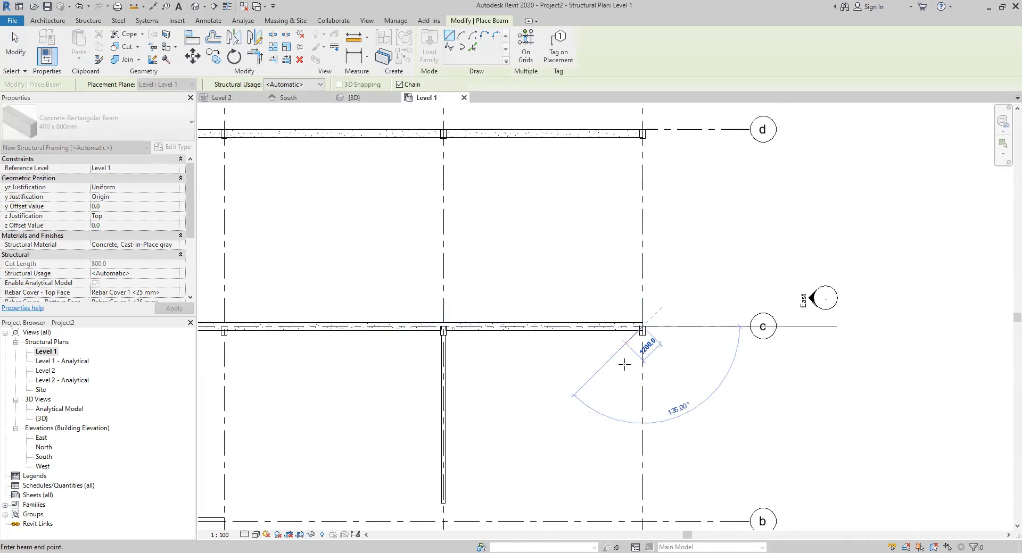
pyautogui.press('Escape')
pyautogui.press('Escape')
pyautogui.moveTo(463, 377); pyautogui.dragTo(704, 368, button='middle')
pyautogui.moveTo(342, 342); pyautogui.dragTo(412, 371, button='middle')
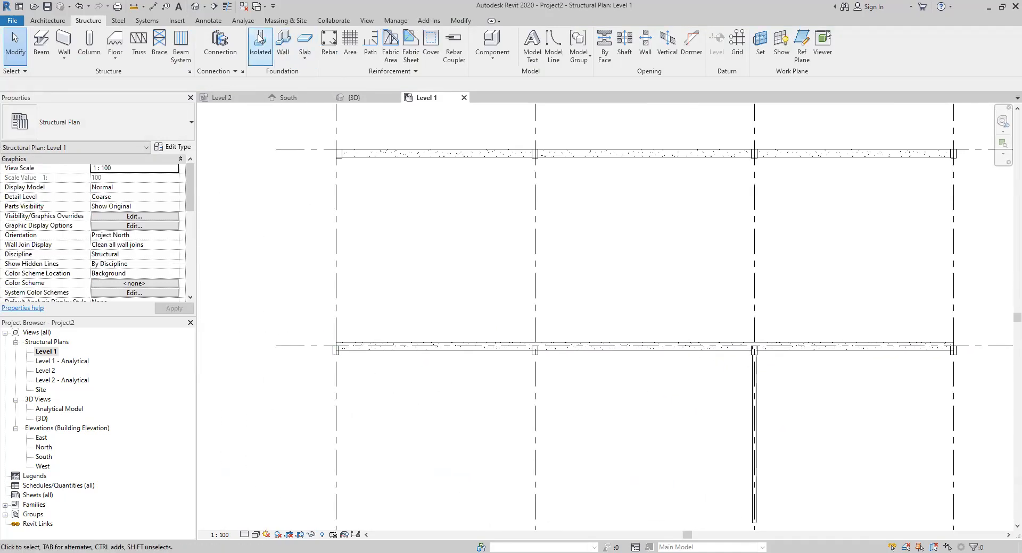
# Step: Align the north faces of the two beams between grids 1 and 3 with grid c, using Multiple Alignment
pyautogui.click(459, 20)
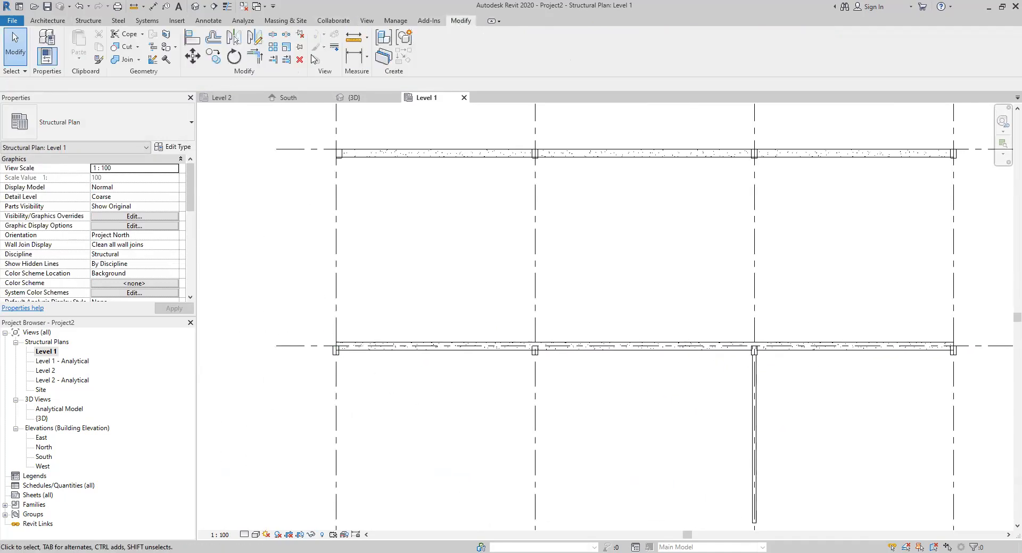
pyautogui.click(194, 37)
pyautogui.click(290, 347)
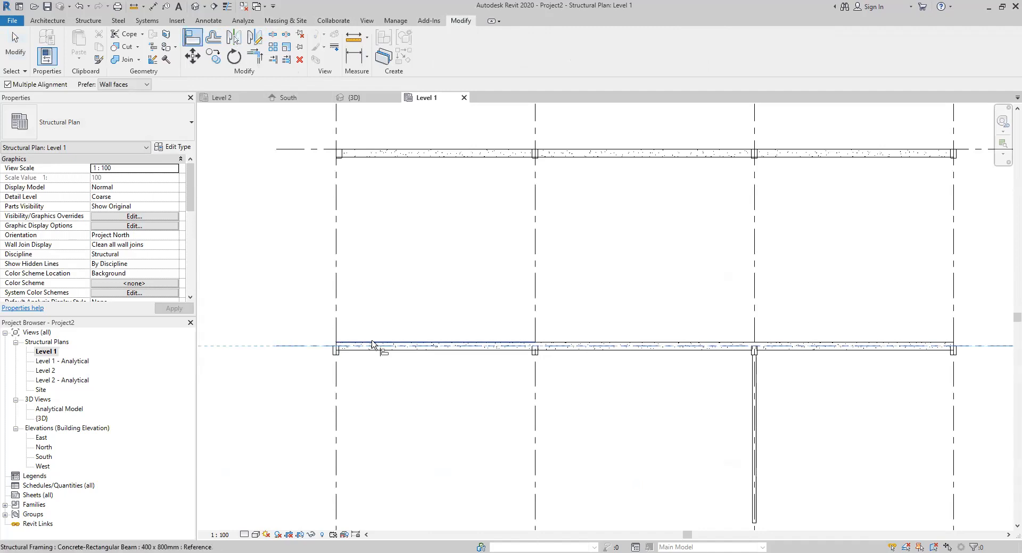
pyautogui.click(372, 345)
pyautogui.press('Escape')
pyautogui.press('Escape')
pyautogui.moveTo(666, 305); pyautogui.dragTo(584, 349, button='middle')
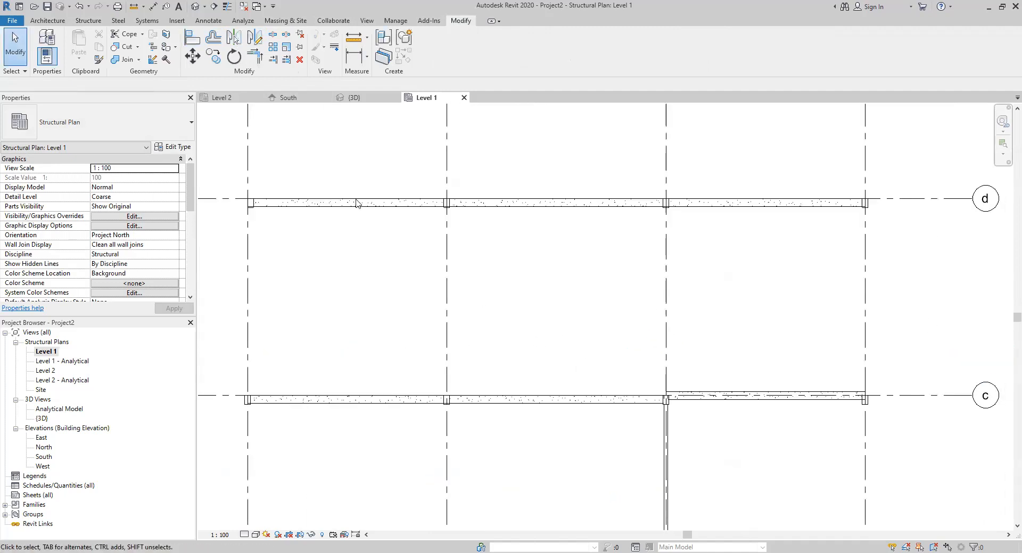
# Step: Place a 400 x 800mm Concrete-Rectangular Beam along grid 1 from grid c to grid d
pyautogui.click(93, 21)
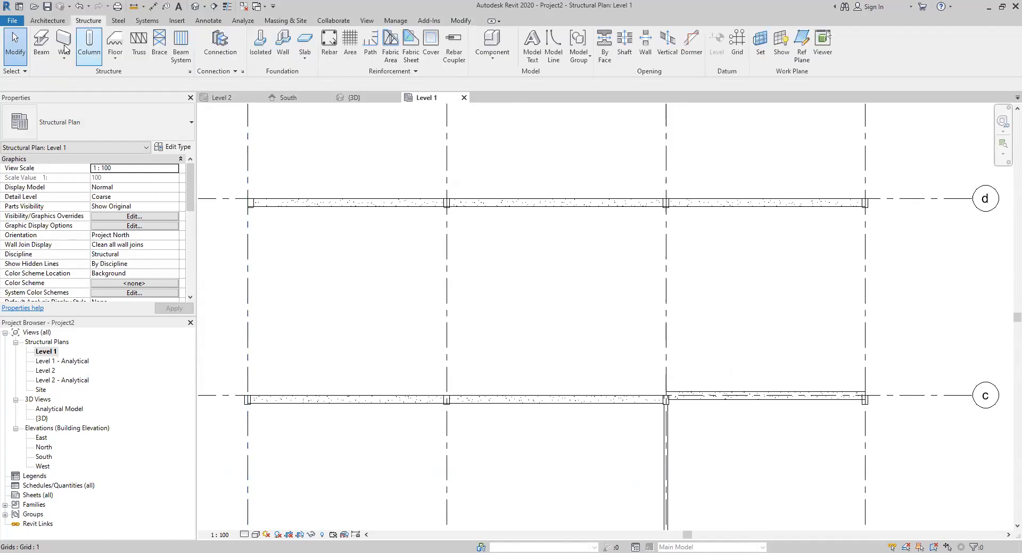
pyautogui.click(42, 41)
pyautogui.moveTo(314, 359); pyautogui.dragTo(409, 361, button='middle')
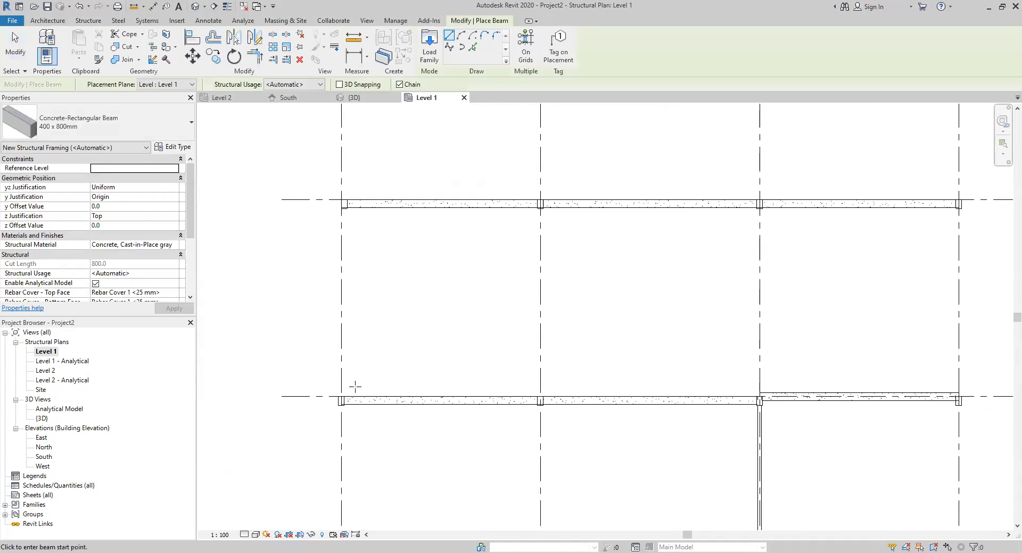
pyautogui.scroll(2, 355, 387)
pyautogui.click(341, 398)
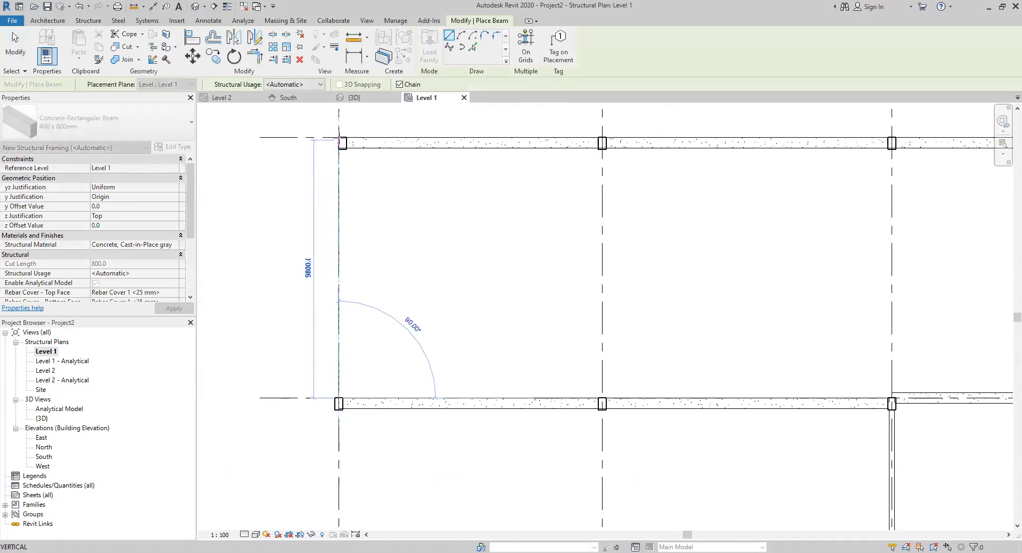
pyautogui.click(339, 138)
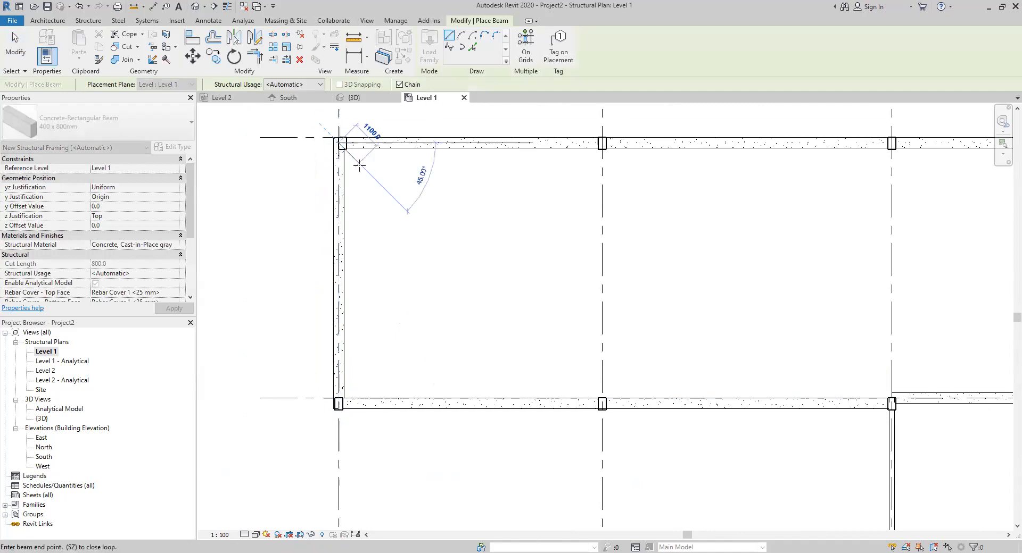
pyautogui.press('Escape')
pyautogui.press('Escape')
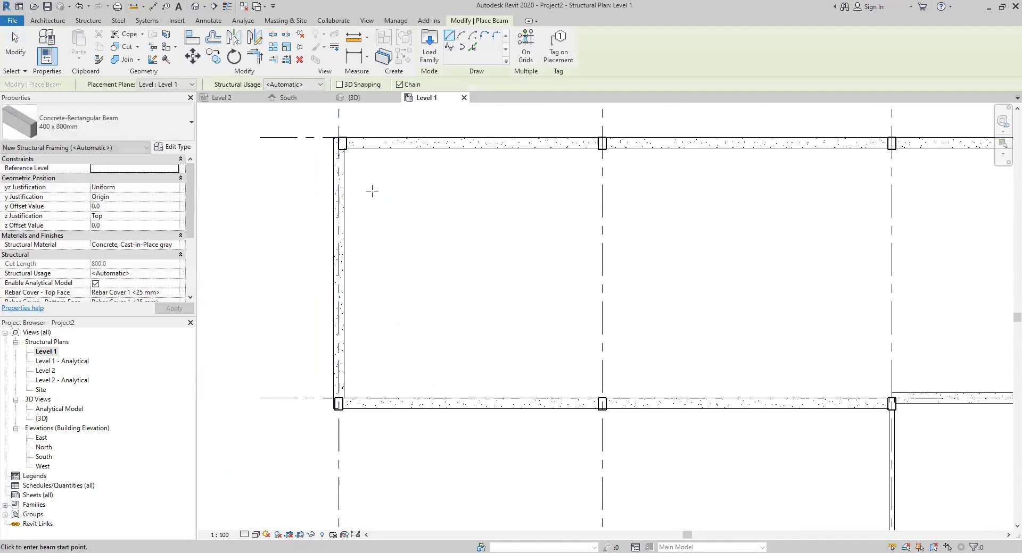
pyautogui.scroll(-2, 388, 303)
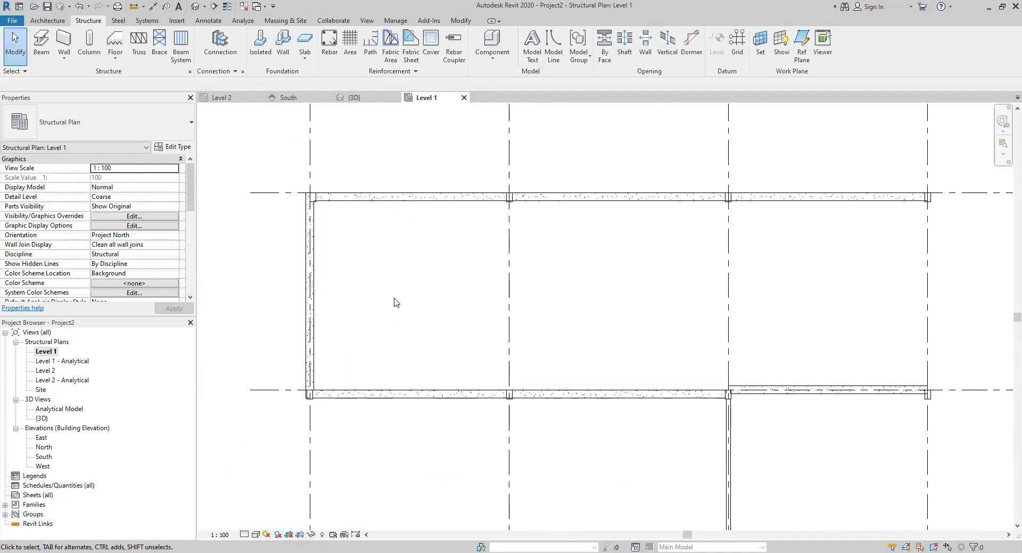
# Step: Offset a copy of the beam on grid 1 by 6000 mm to the east, using the Graphical option
pyautogui.moveTo(394, 303); pyautogui.dragTo(358, 311, button='middle')
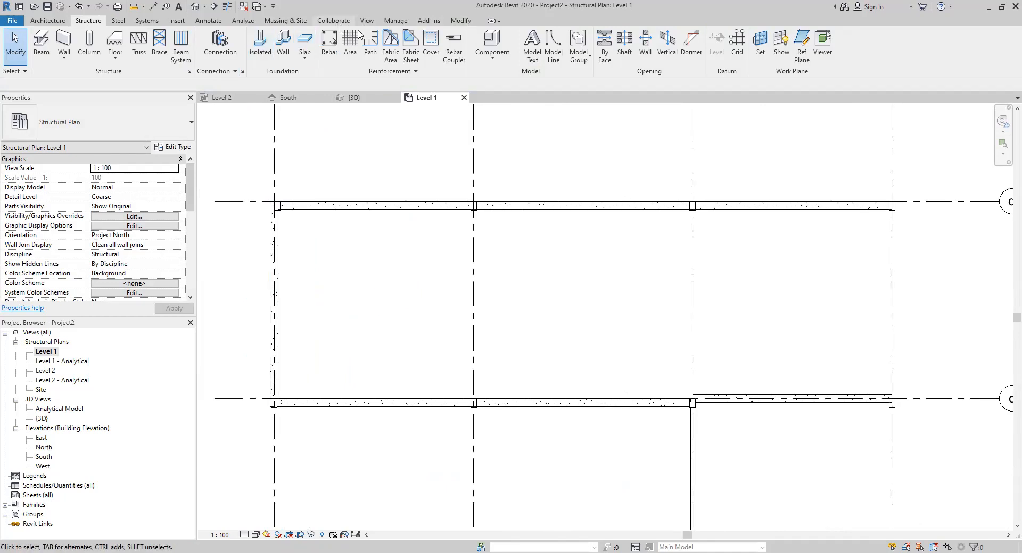
pyautogui.click(451, 20)
pyautogui.click(213, 39)
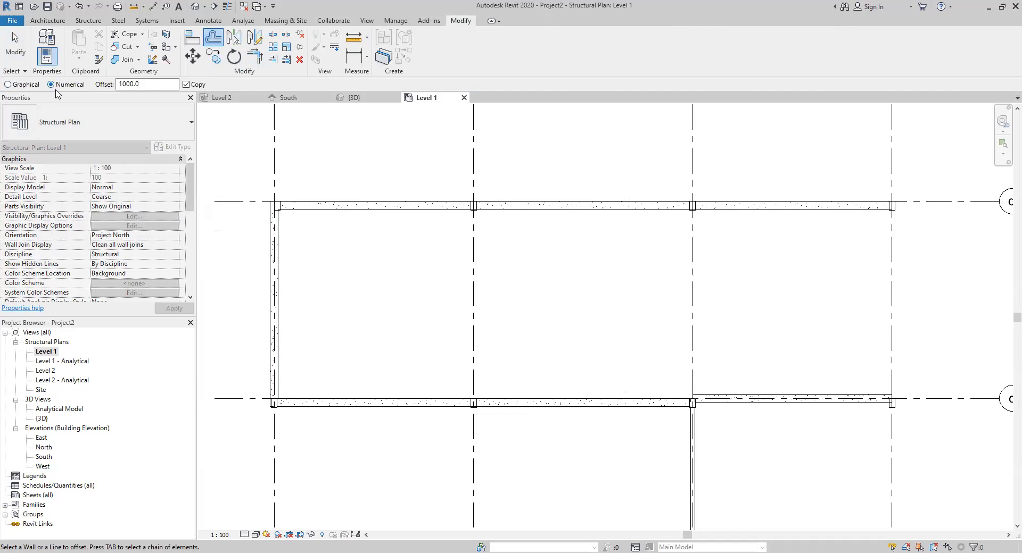
pyautogui.click(7, 85)
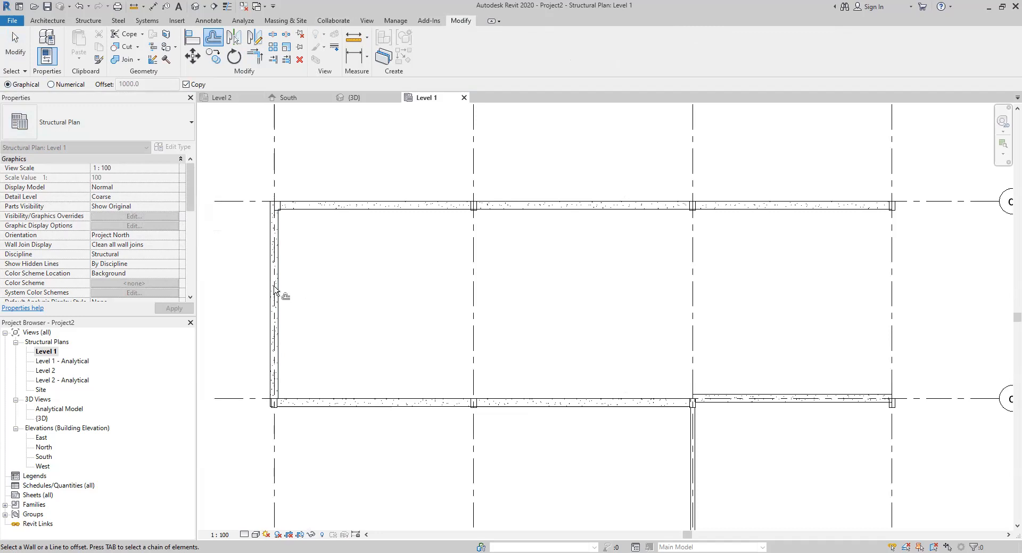
pyautogui.click(63, 86)
pyautogui.click(153, 84)
pyautogui.doubleClick(160, 84)
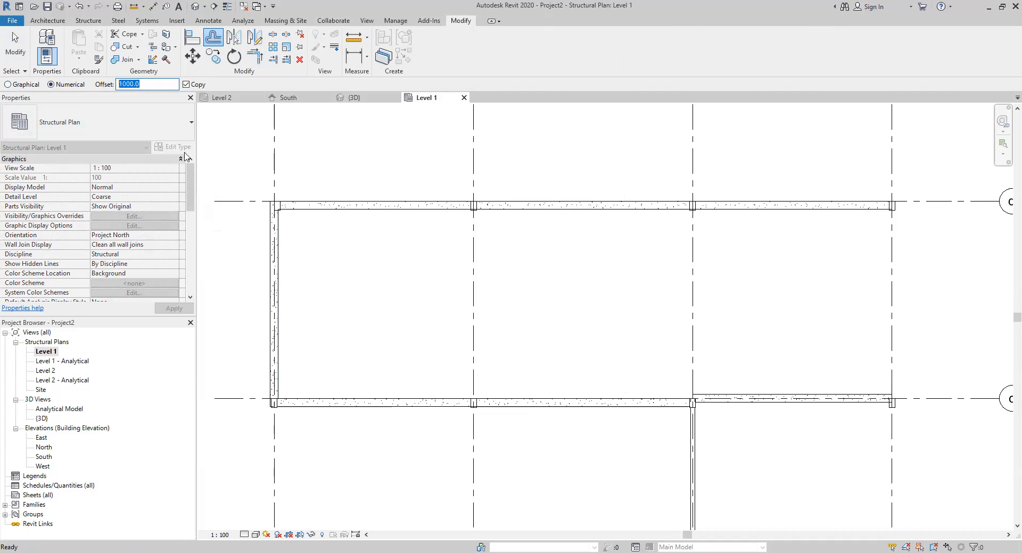
pyautogui.click(17, 86)
pyautogui.click(186, 84)
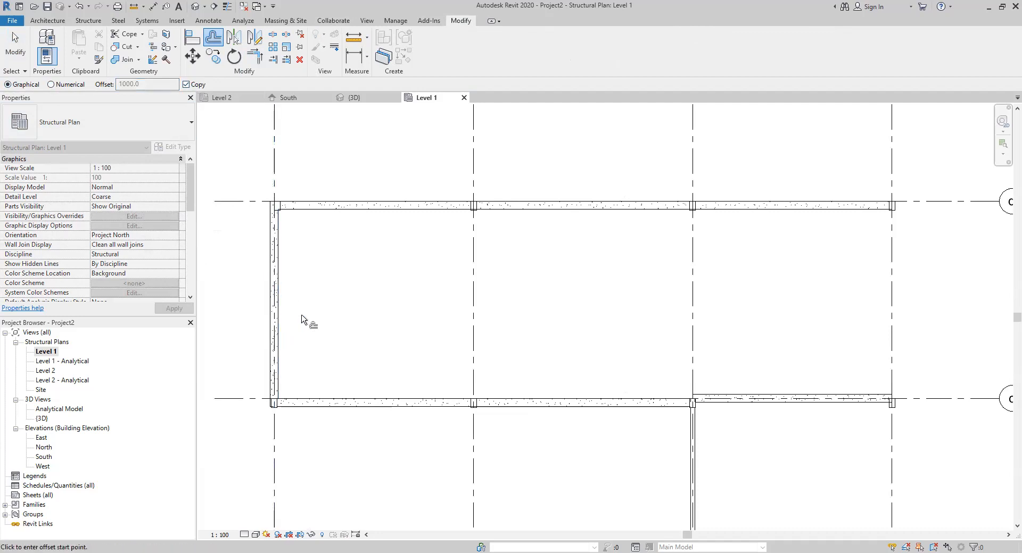
pyautogui.click(279, 319)
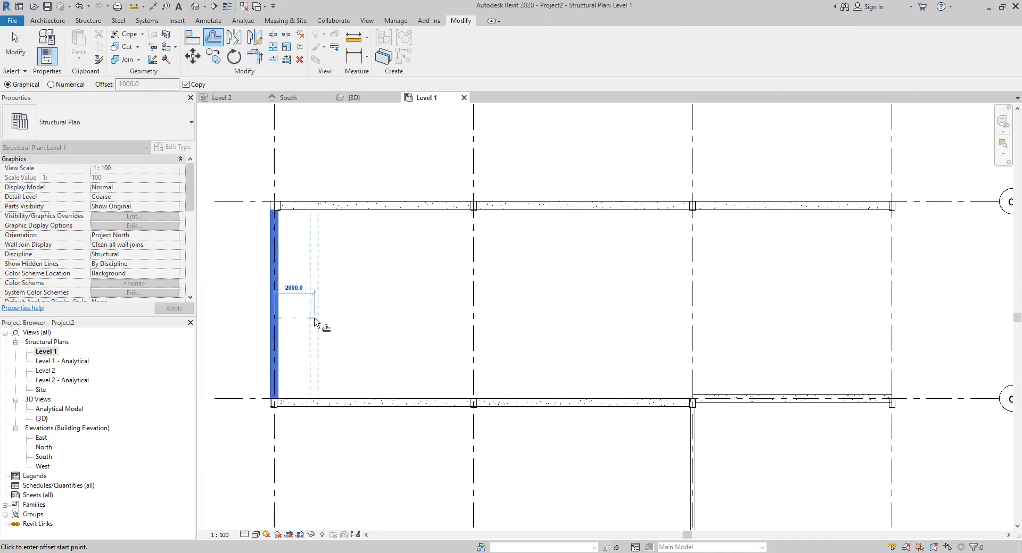
pyautogui.click(353, 323)
pyautogui.write('4')
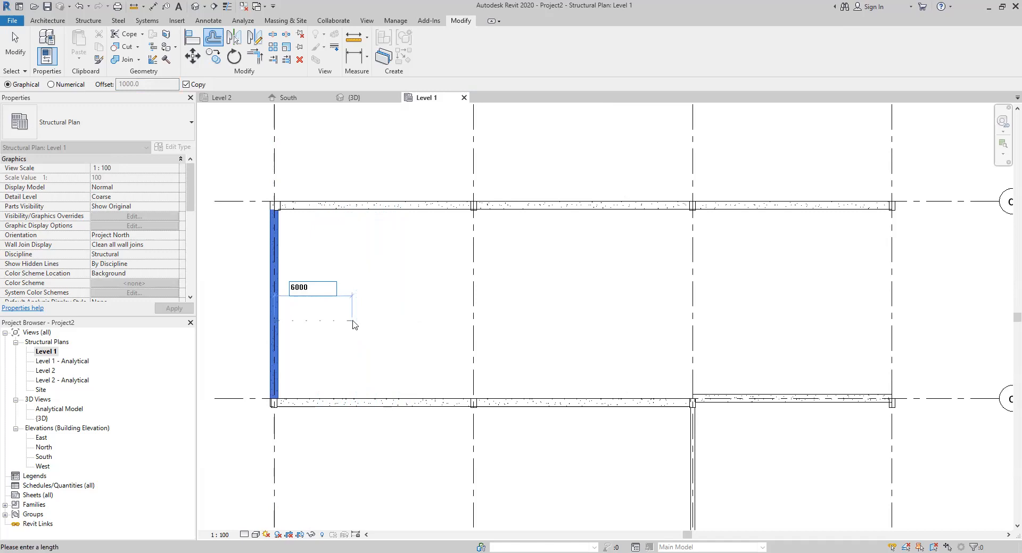
pyautogui.press('Return')
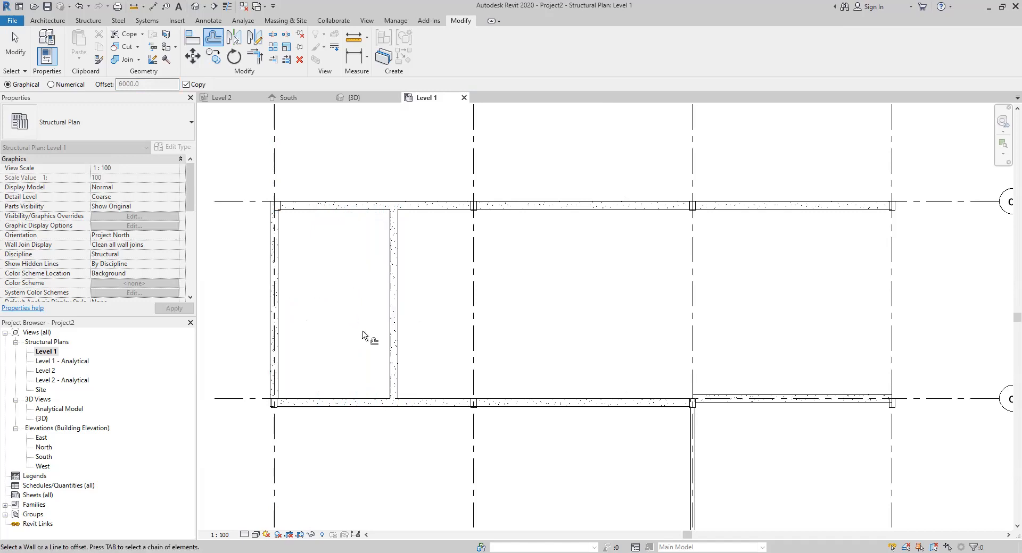
# Step: Use Offset with the Numerical and Copy options at 6000 mm to add four more cross beams eastward, each from the previous one
pyautogui.click(52, 84)
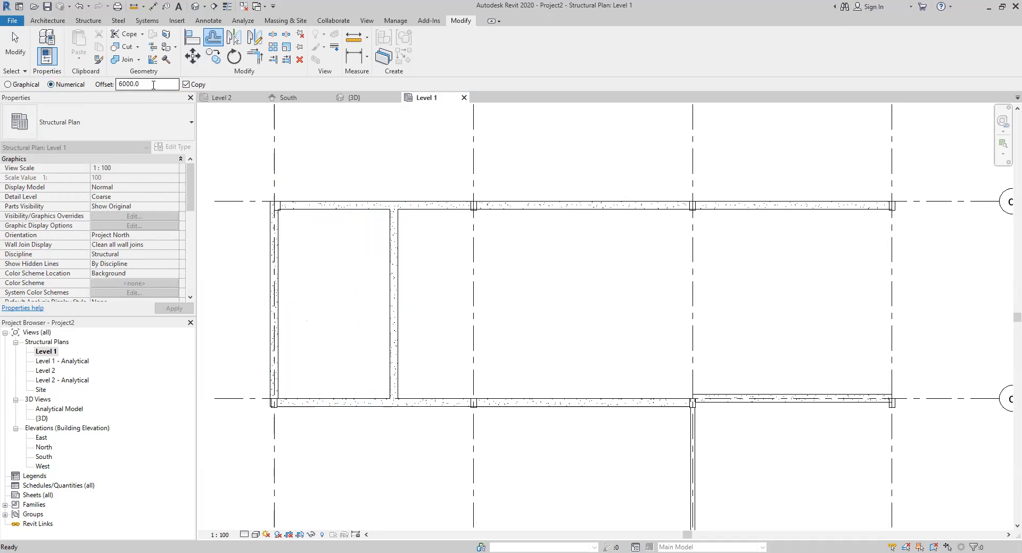
pyautogui.click(394, 310)
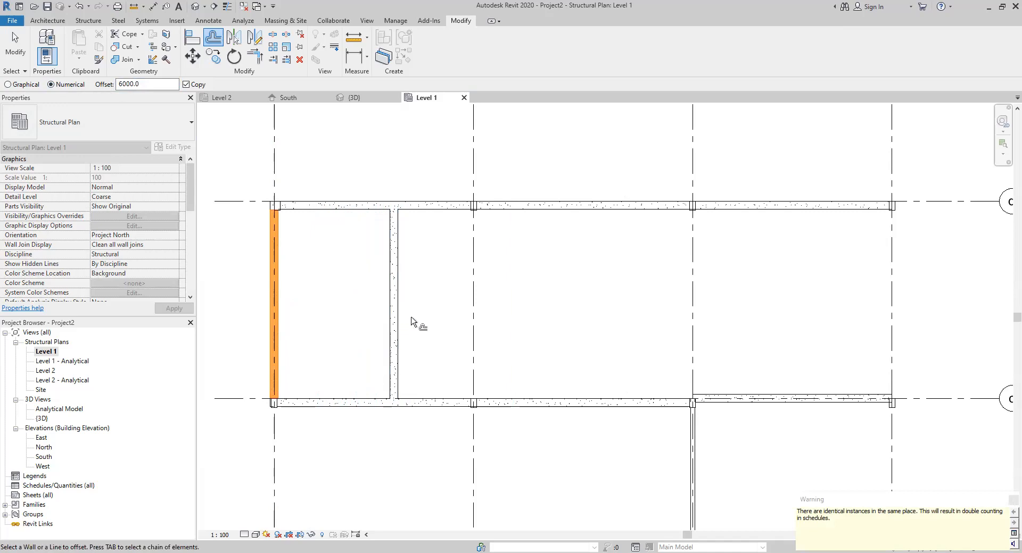
pyautogui.scroll(2, 397, 328)
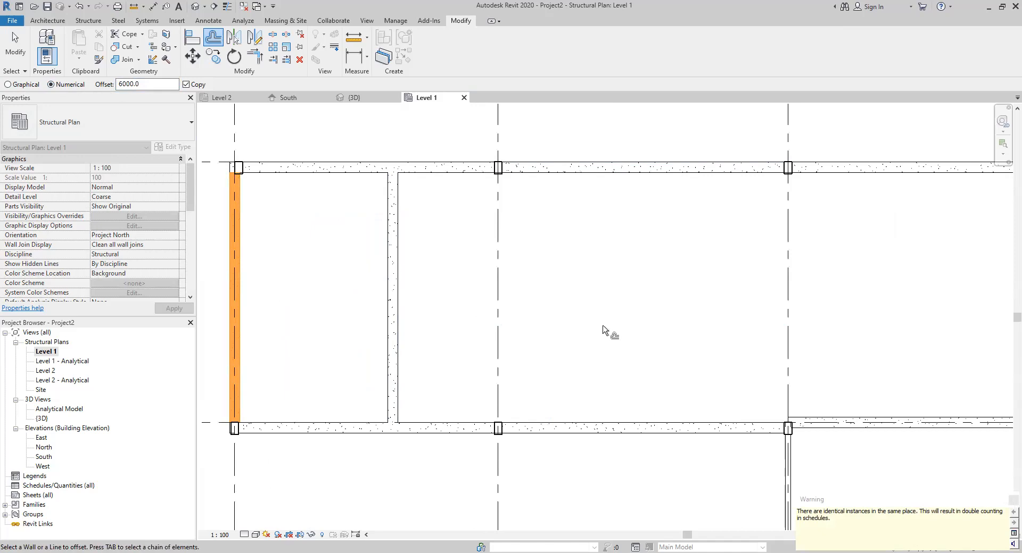
pyautogui.click(400, 315)
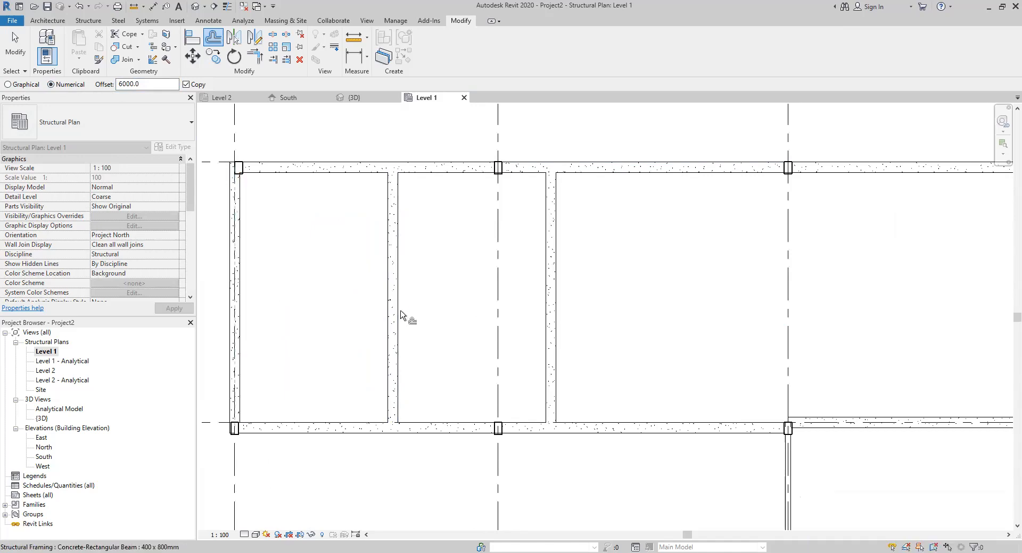
pyautogui.click(560, 303)
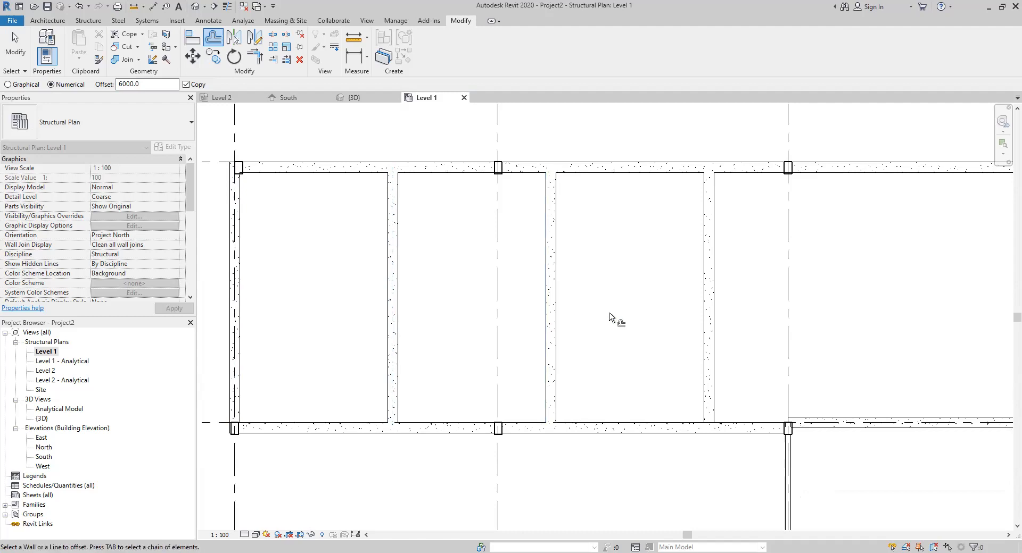
pyautogui.moveTo(629, 317); pyautogui.dragTo(436, 340, button='middle')
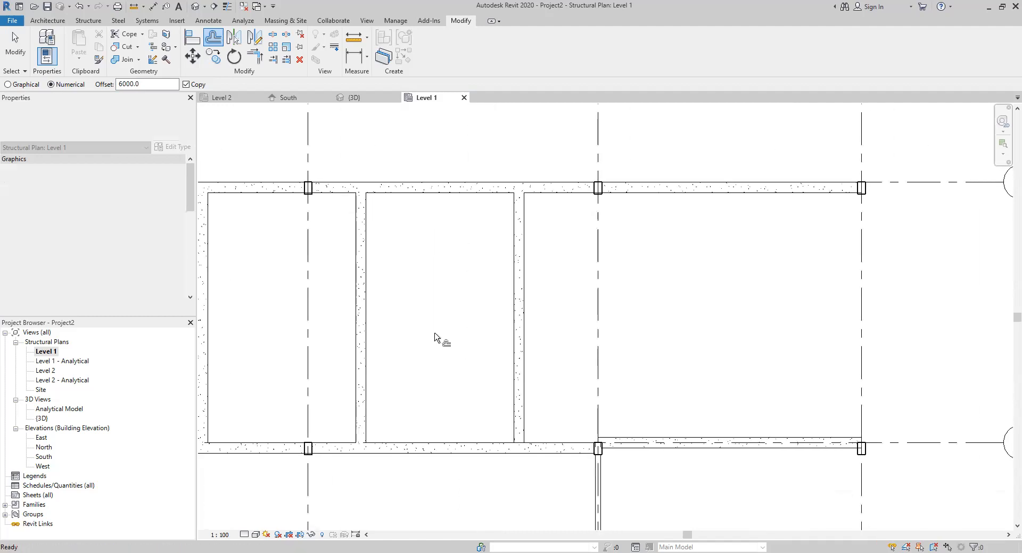
pyautogui.click(523, 314)
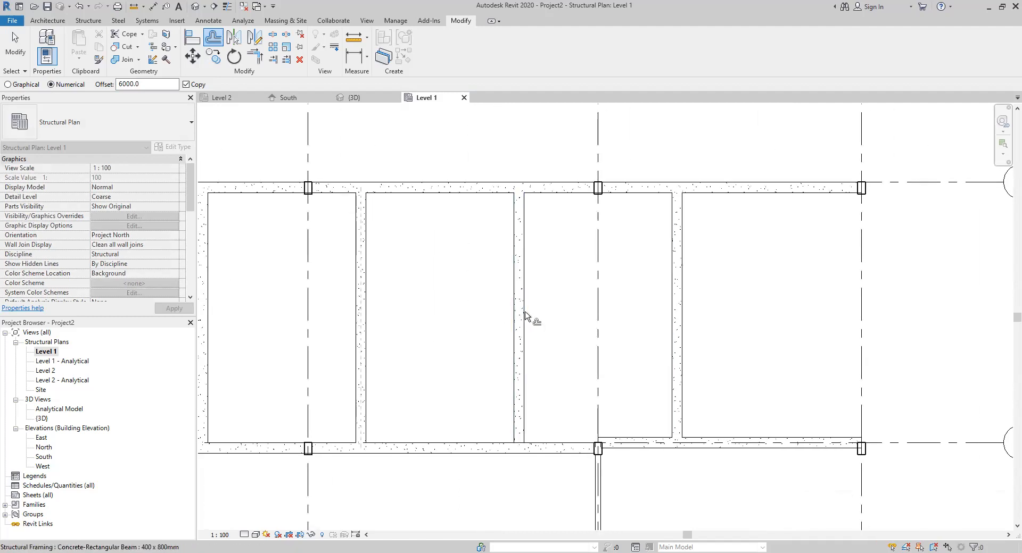
pyautogui.click(681, 318)
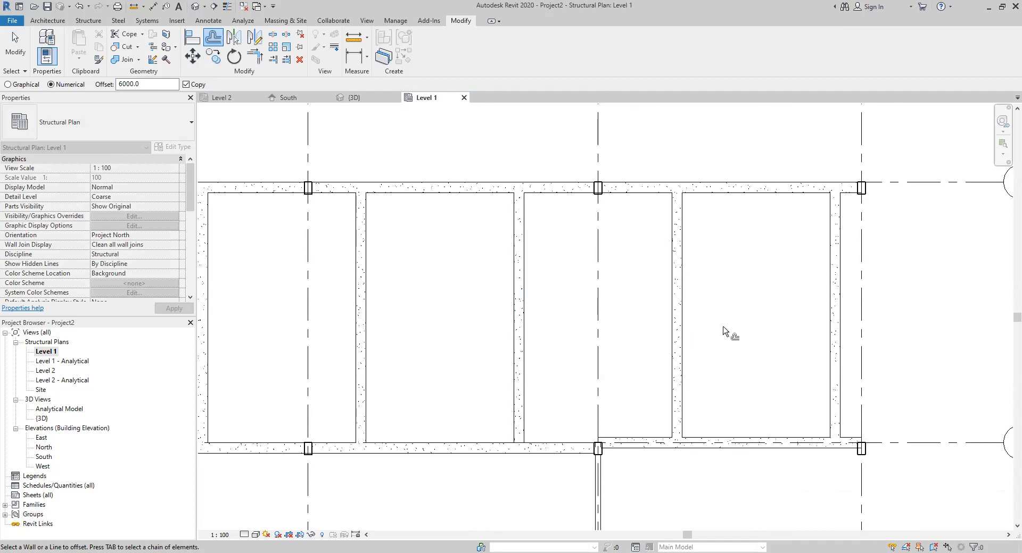
pyautogui.press('Escape')
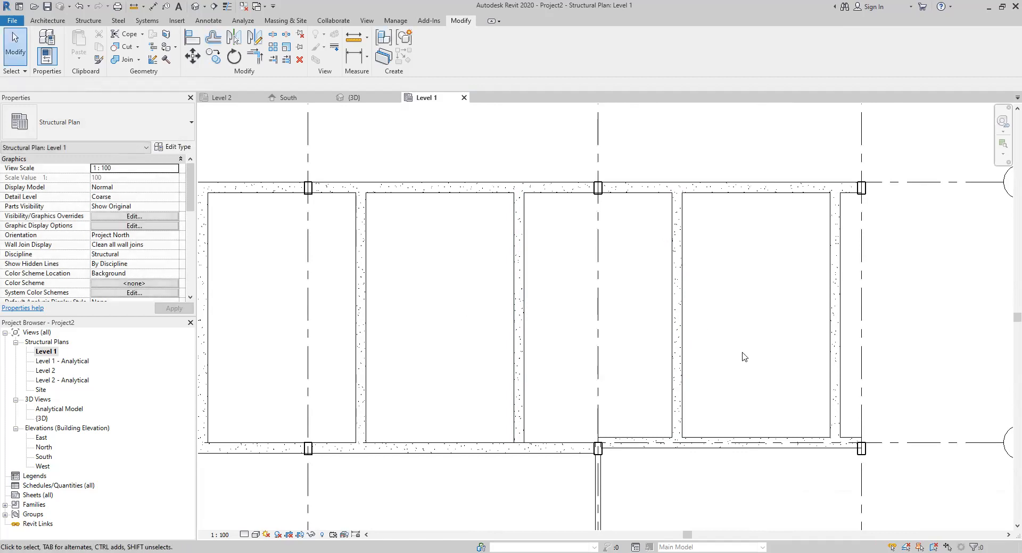
# Step: Offset the easternmost cross beam onto grid 4 with the Graphical option and Copy turned off
pyautogui.click(841, 308)
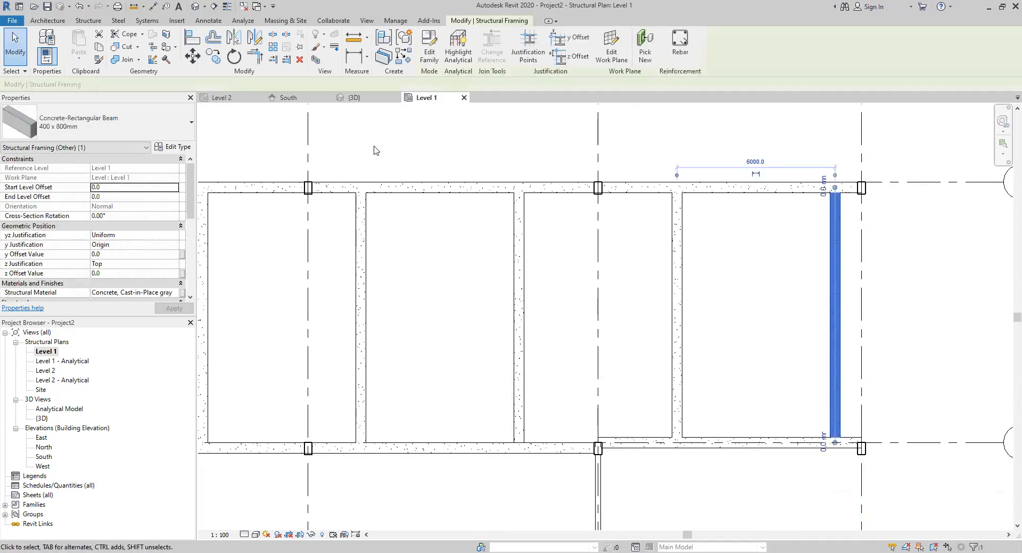
pyautogui.click(213, 38)
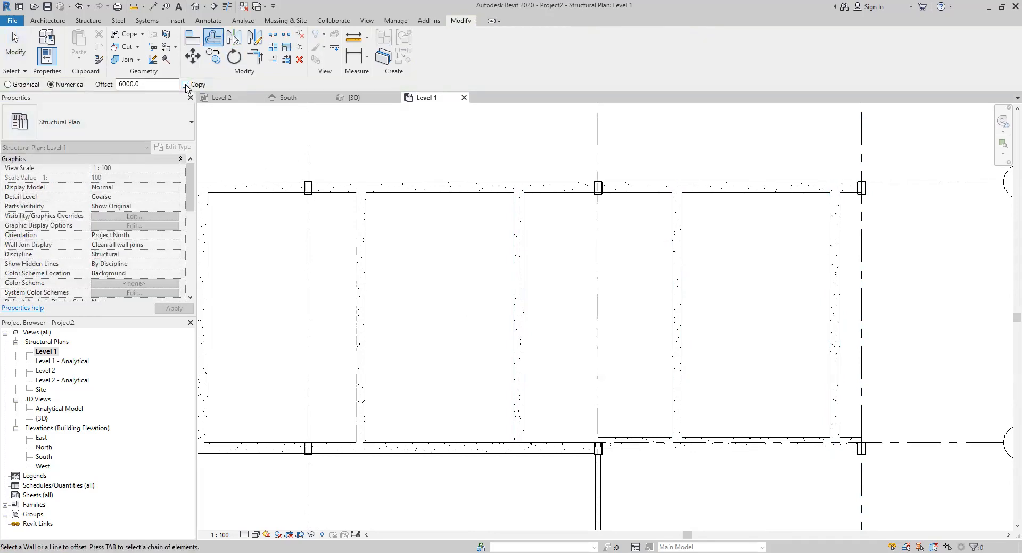
pyautogui.click(8, 84)
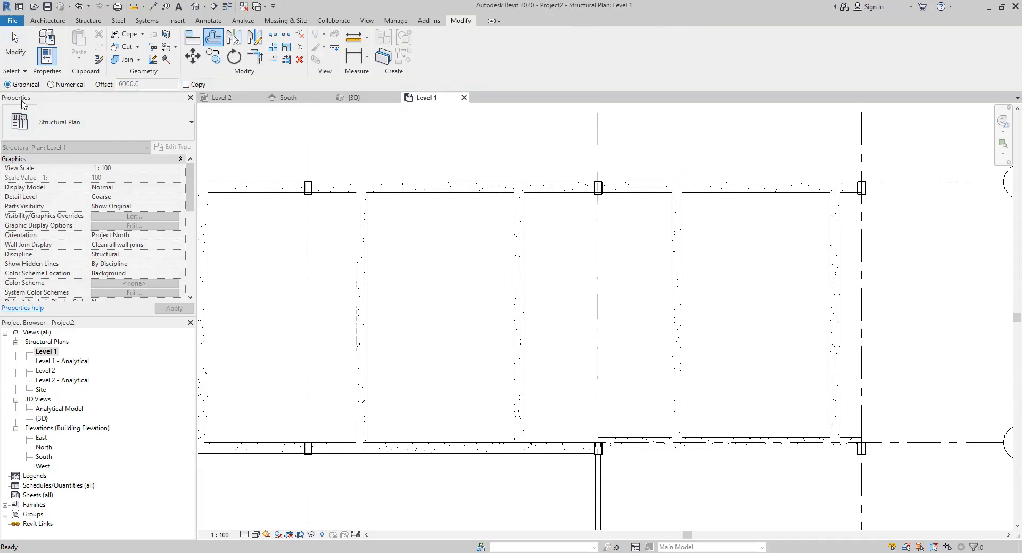
pyautogui.click(833, 291)
pyautogui.click(836, 290)
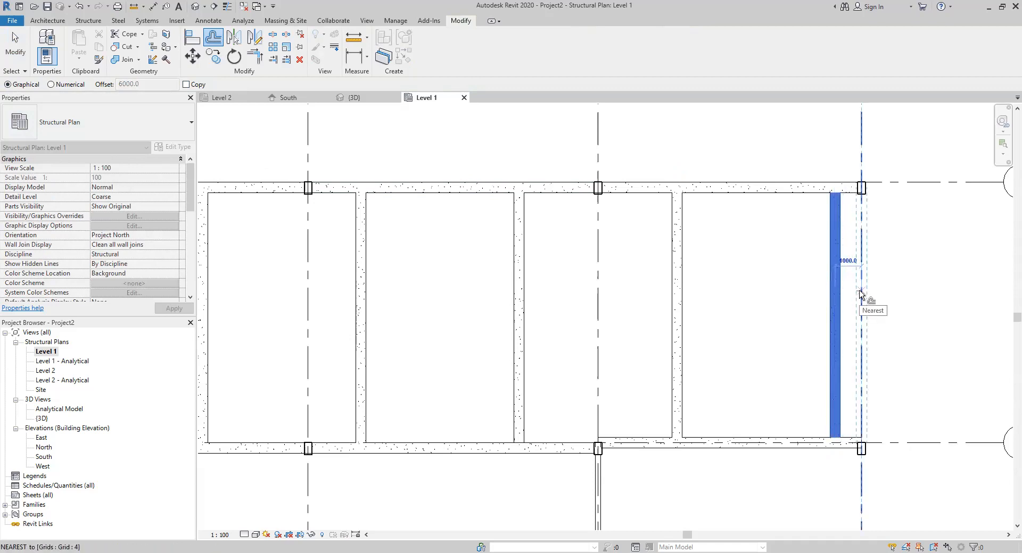
pyautogui.click(862, 293)
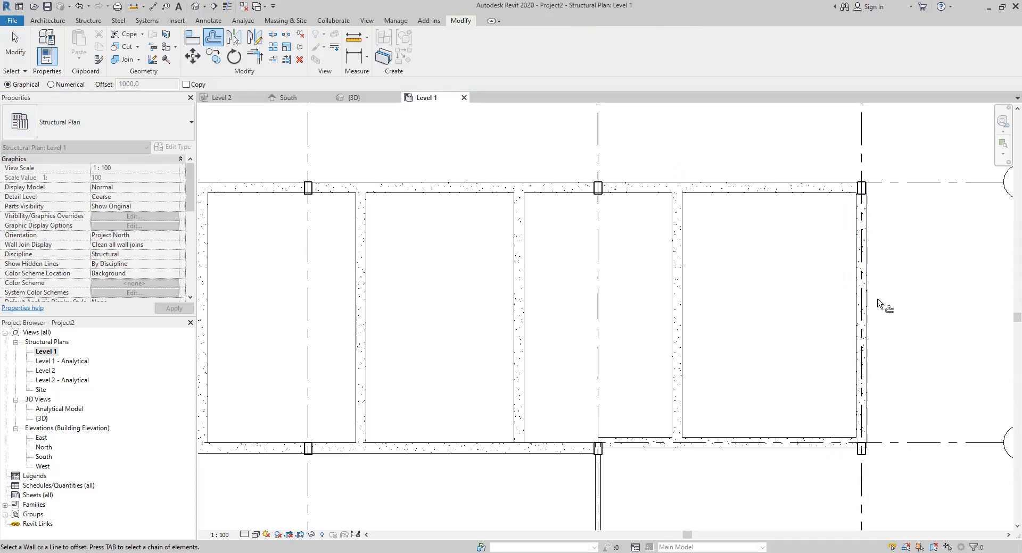
pyautogui.press('Escape')
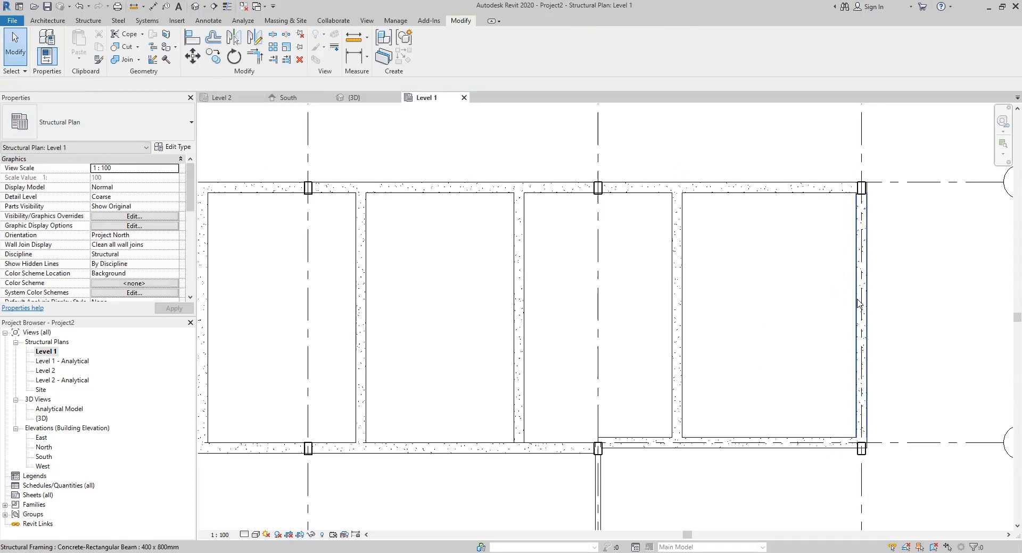
# Step: Delete the wall on grid 3 between grids c and b
pyautogui.scroll(-1, 903, 297)
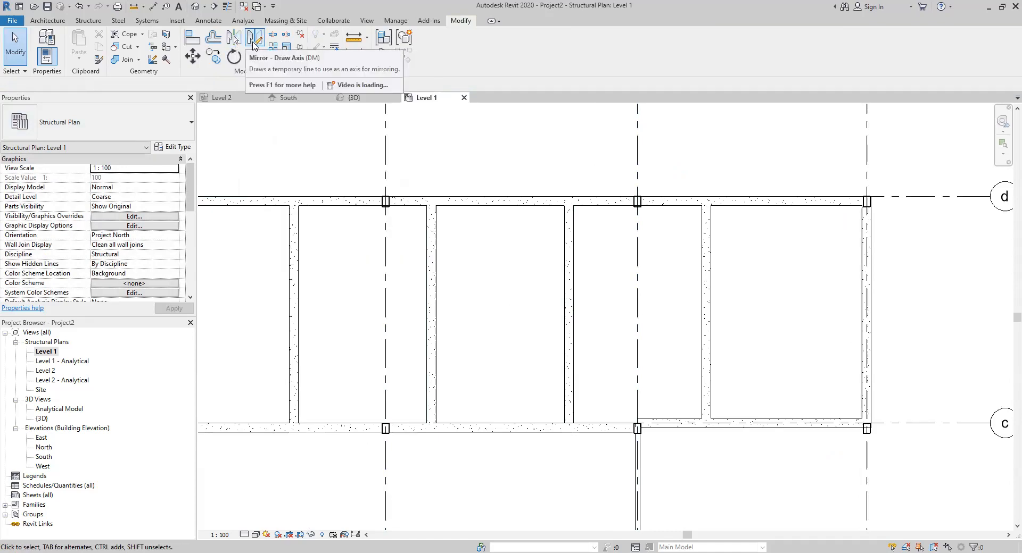
pyautogui.scroll(-3, 466, 301)
pyautogui.moveTo(400, 399); pyautogui.dragTo(395, 312, button='middle')
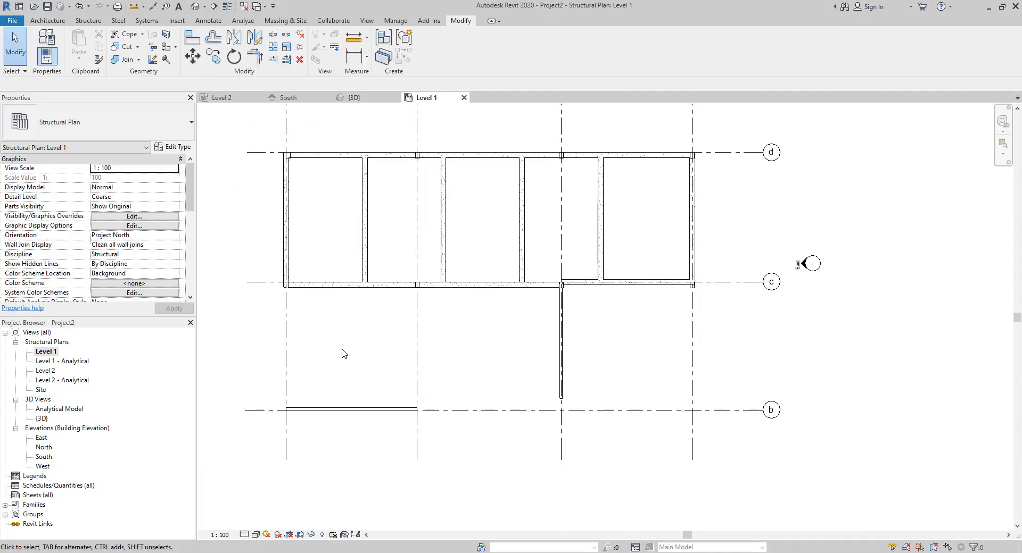
pyautogui.click(562, 373)
pyautogui.press('Delete')
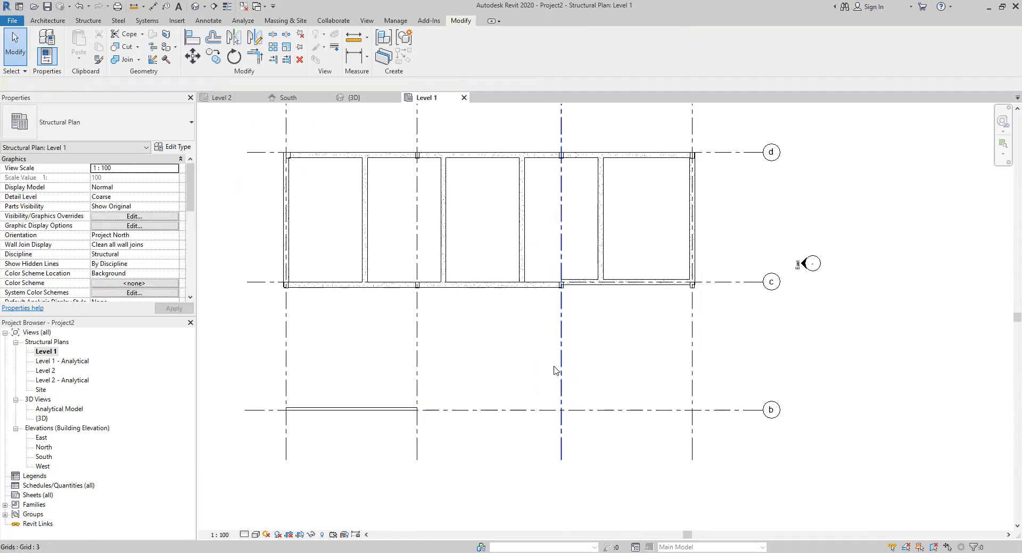
# Step: Delete the wall on grid b between grids 1 and 2
pyautogui.click(328, 410)
pyautogui.press('Delete')
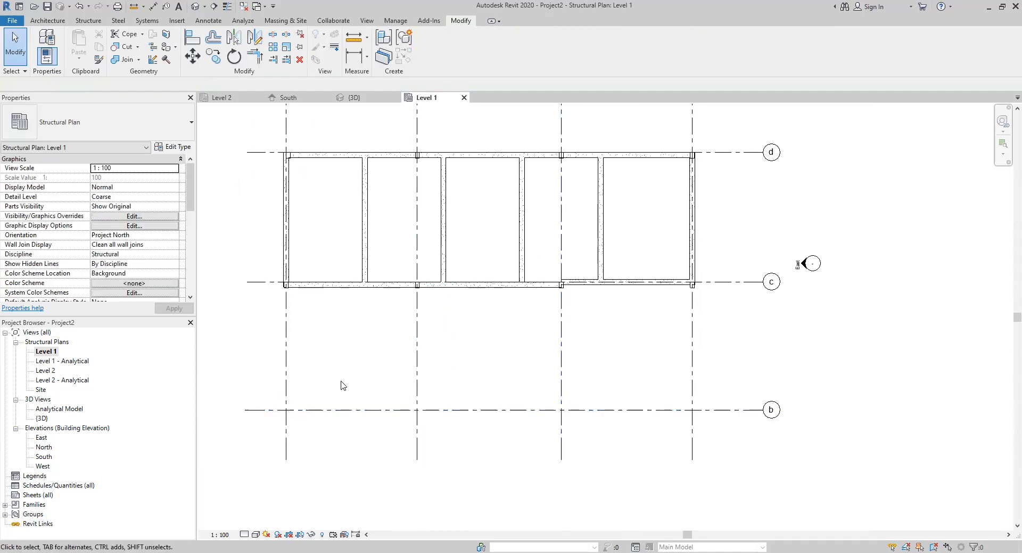
# Step: Place a 300 x 450mm Concrete-Rectangular-Column at the intersection of grids 1 and b
pyautogui.click(88, 20)
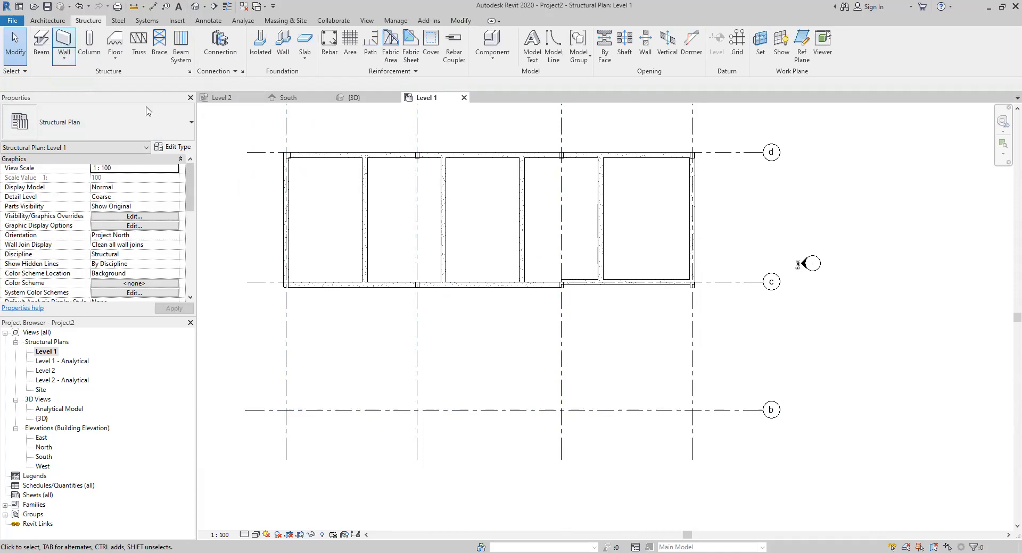
pyautogui.press('c')
pyautogui.press('l')
pyautogui.scroll(5, 288, 404)
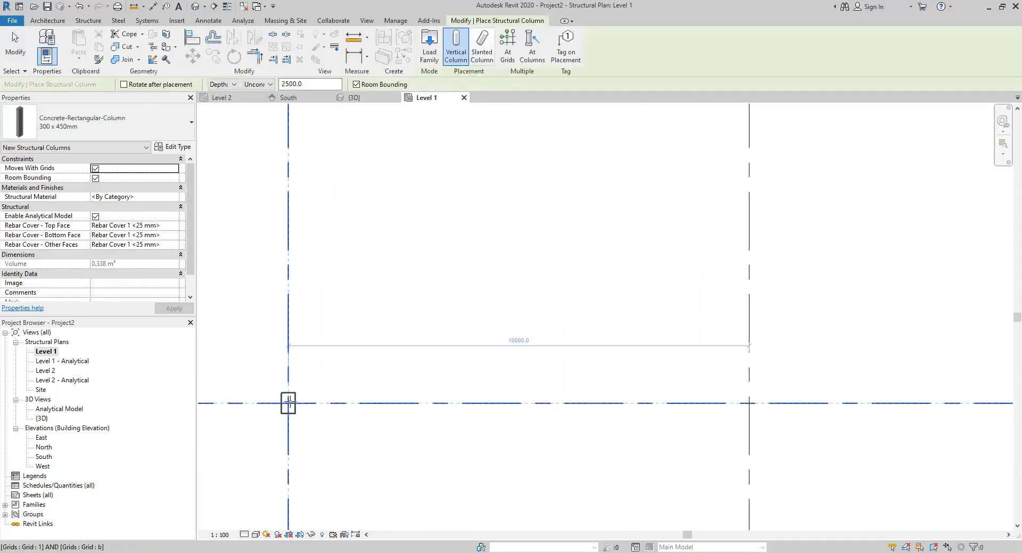
pyautogui.click(288, 403)
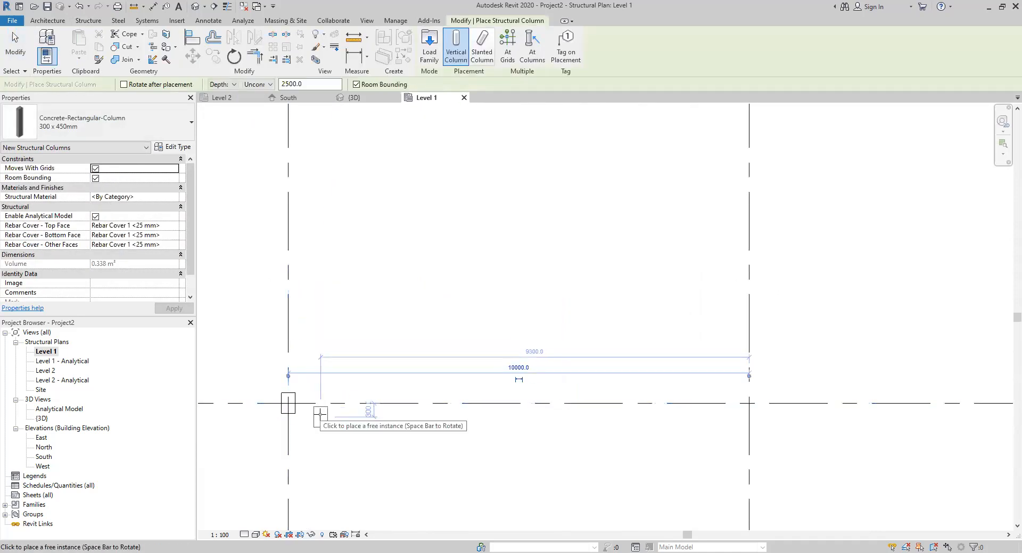
pyautogui.press('Escape')
pyautogui.scroll(-3, 326, 434)
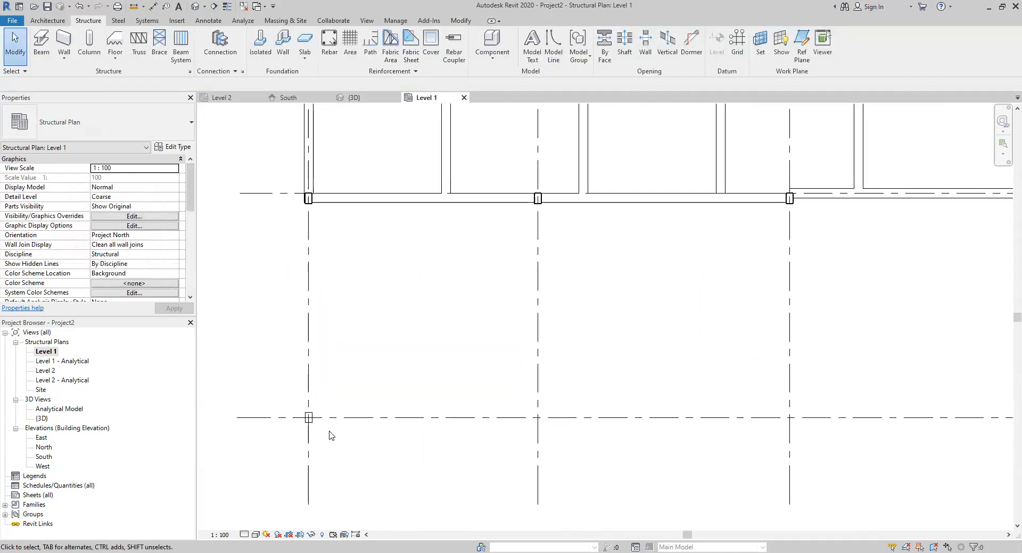
pyautogui.click(461, 21)
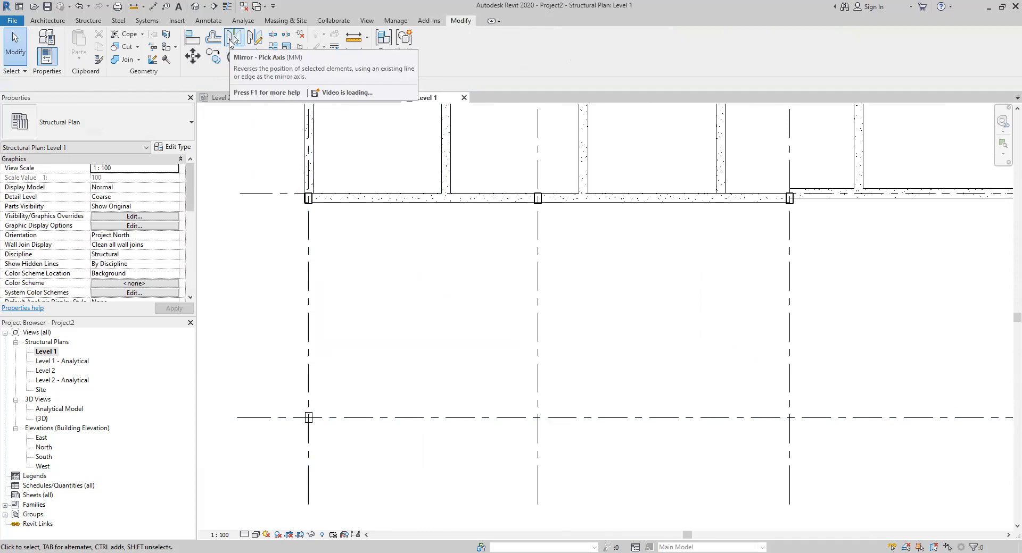
pyautogui.click(232, 39)
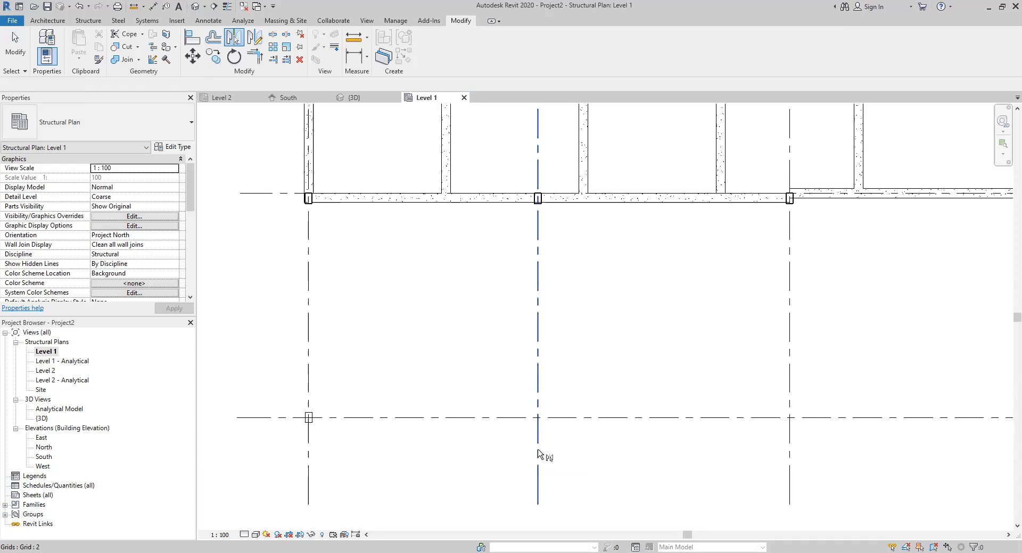
pyautogui.scroll(2, 312, 414)
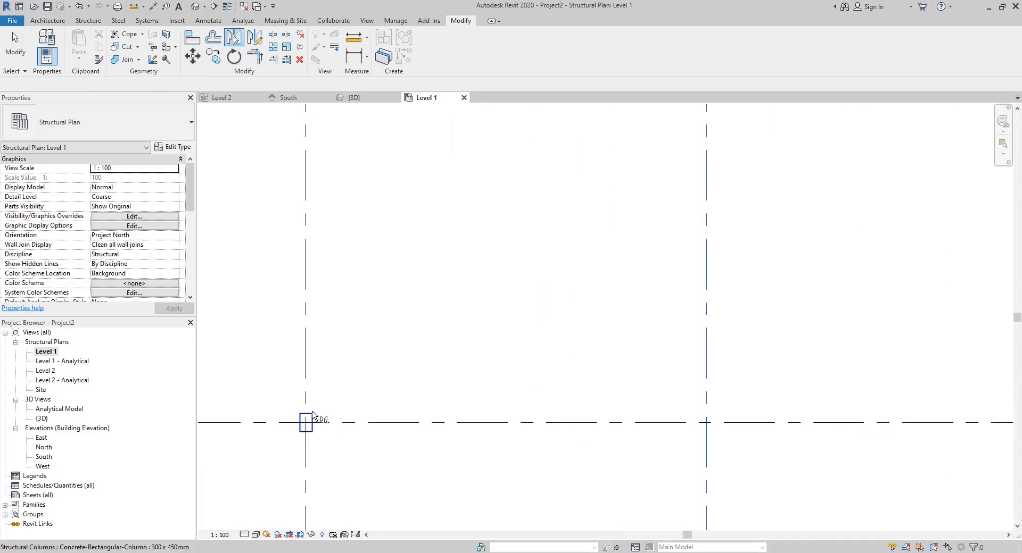
pyautogui.click(312, 418)
pyautogui.scroll(-2, 383, 414)
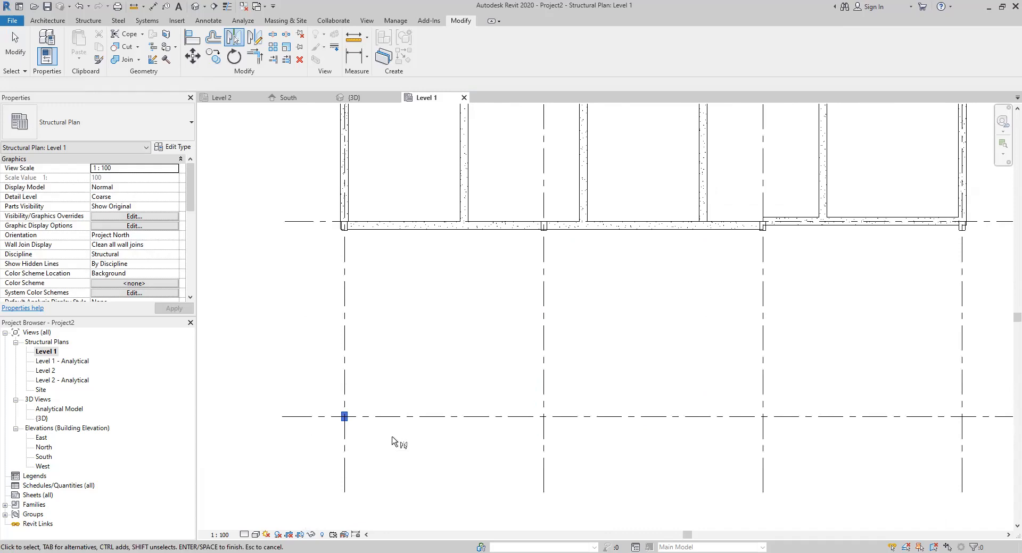
pyautogui.press('Escape')
# Step: Mirror a copy of the column at grids 1 and b across grid 2 using Pick Axis, and delete the copy
pyautogui.click(344, 418)
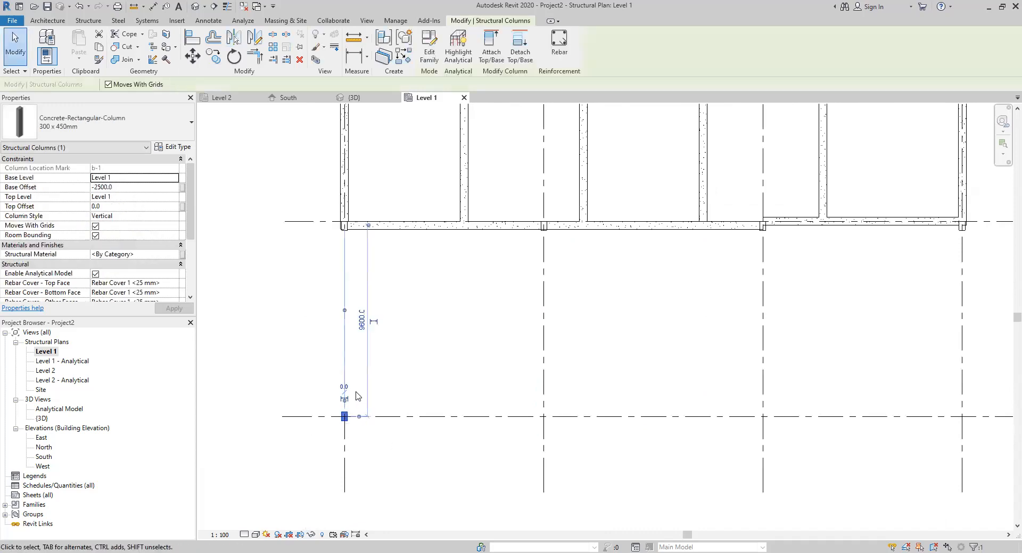
pyautogui.click(234, 37)
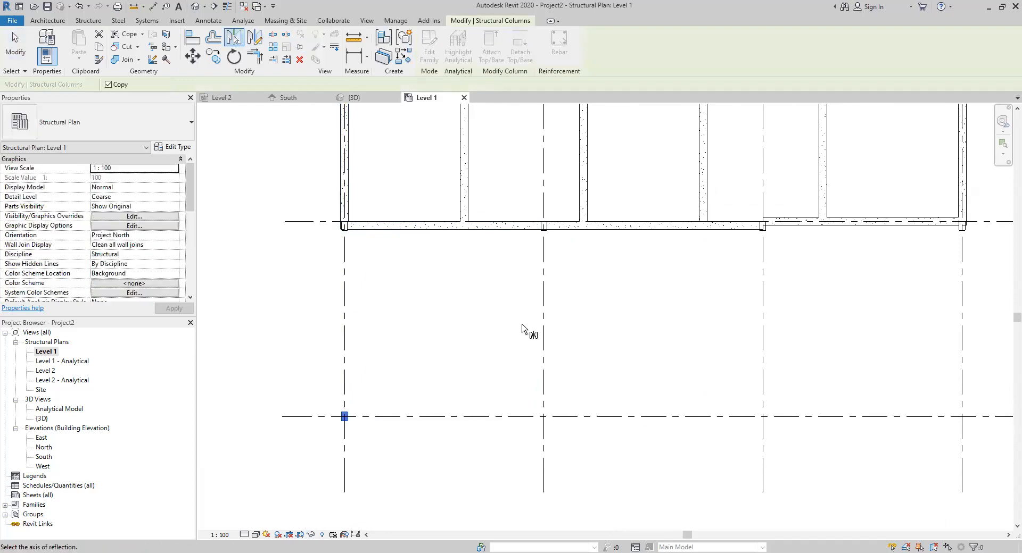
pyautogui.click(544, 361)
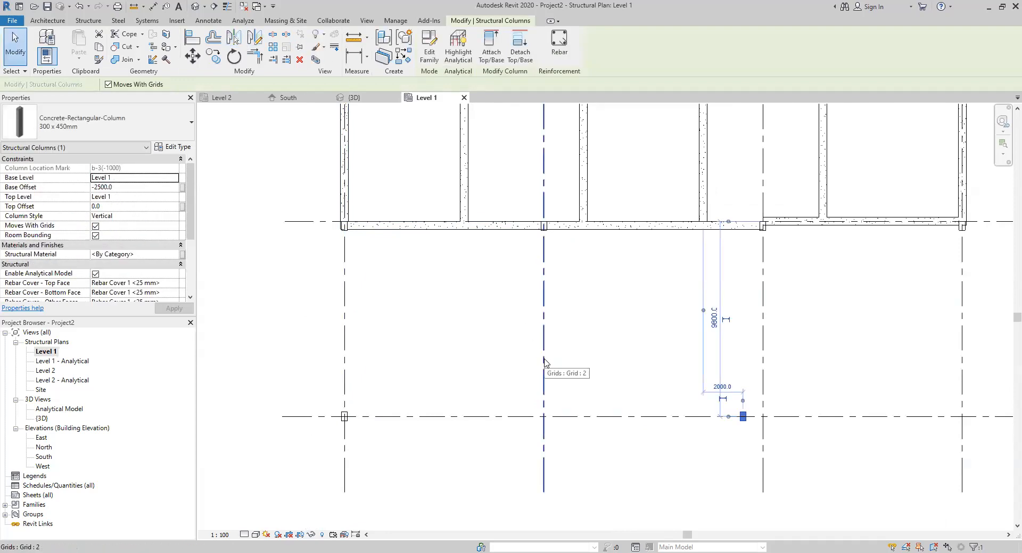
pyautogui.press('Escape')
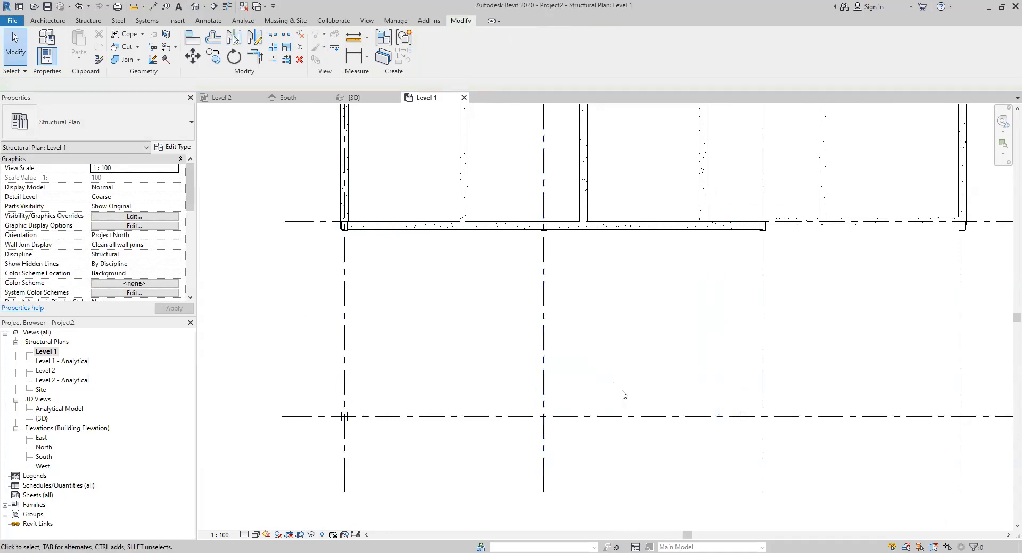
pyautogui.moveTo(718, 392); pyautogui.dragTo(757, 457)
pyautogui.press('Delete')
# Step: Mirror the column at grids 1 and b across grid 2 again with Pick Axis, keeping Copy on
pyautogui.moveTo(319, 399); pyautogui.dragTo(386, 441)
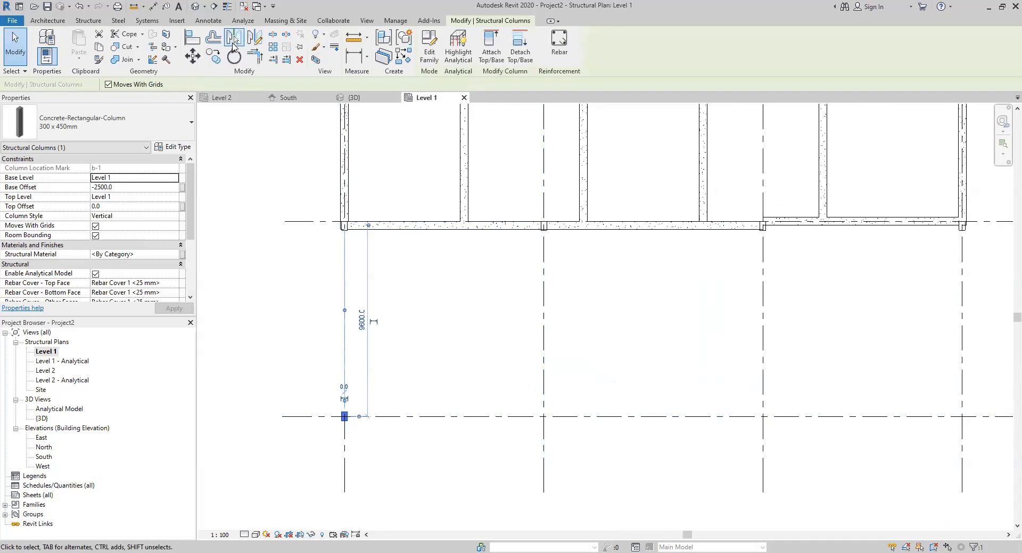
pyautogui.click(233, 47)
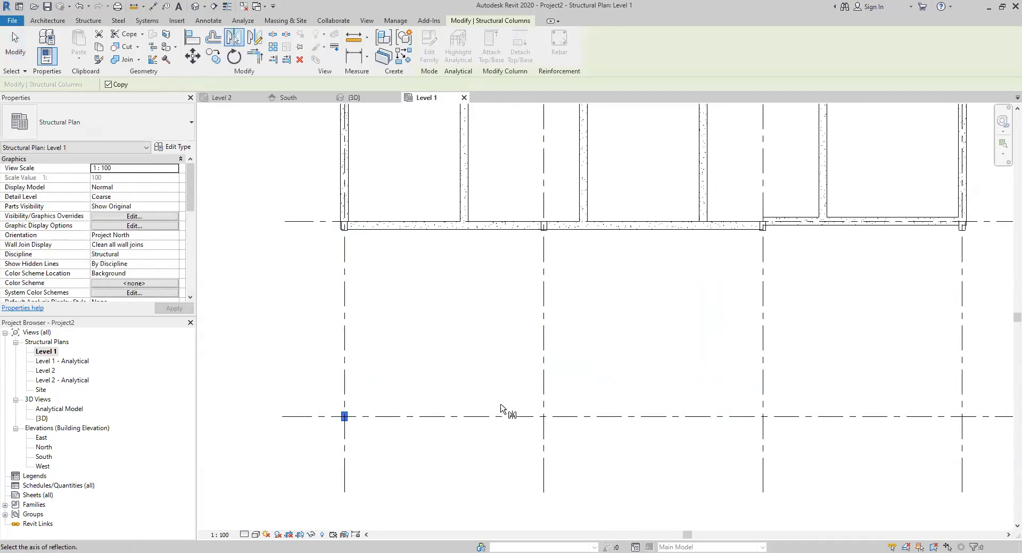
pyautogui.click(543, 382)
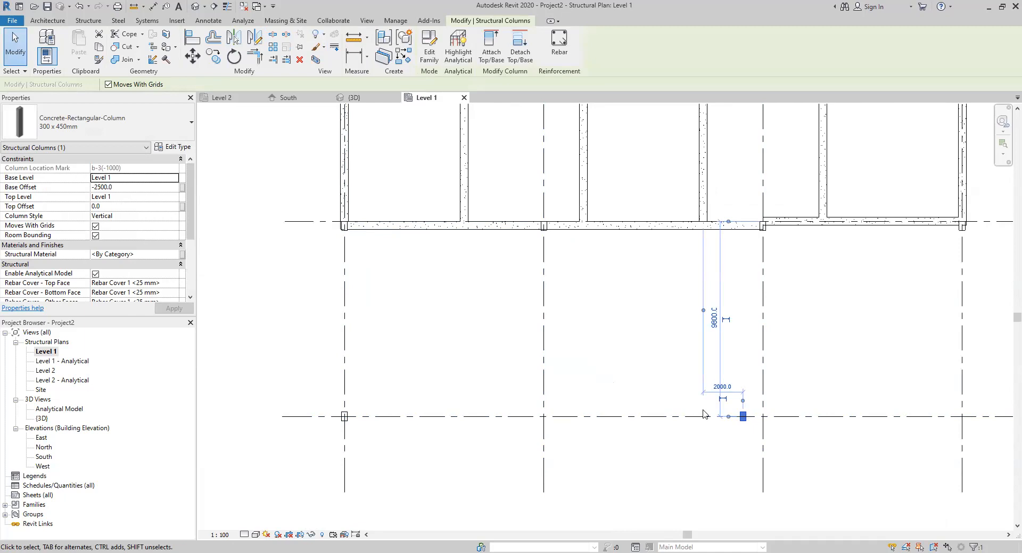
pyautogui.click(623, 493)
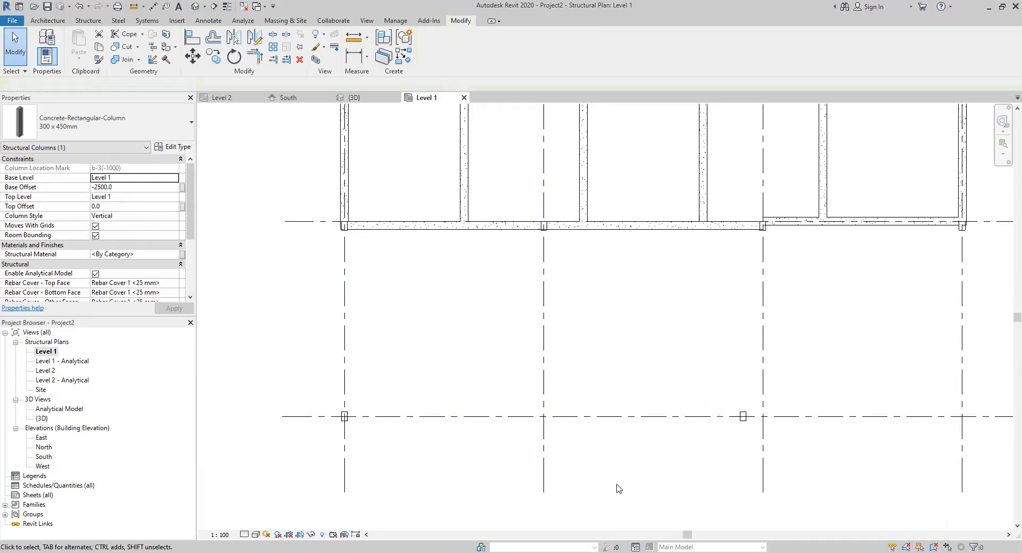
# Step: Measure the distances from grid 2 to the original column and to its mirrored copy along grid b
pyautogui.click(349, 45)
pyautogui.scroll(2, 344, 417)
pyautogui.click(343, 417)
pyautogui.click(645, 417)
pyautogui.click(646, 417)
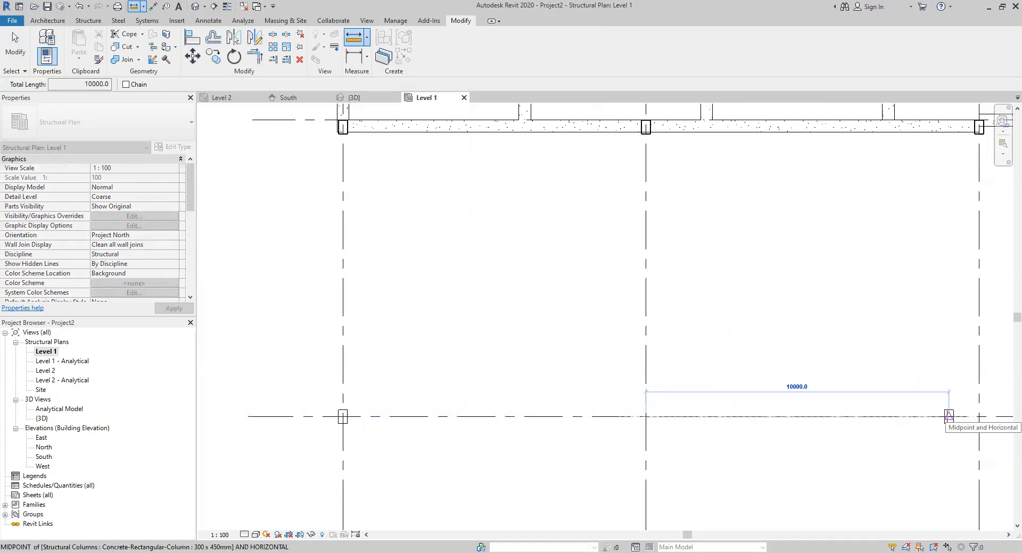
pyautogui.click(949, 417)
pyautogui.press('Escape')
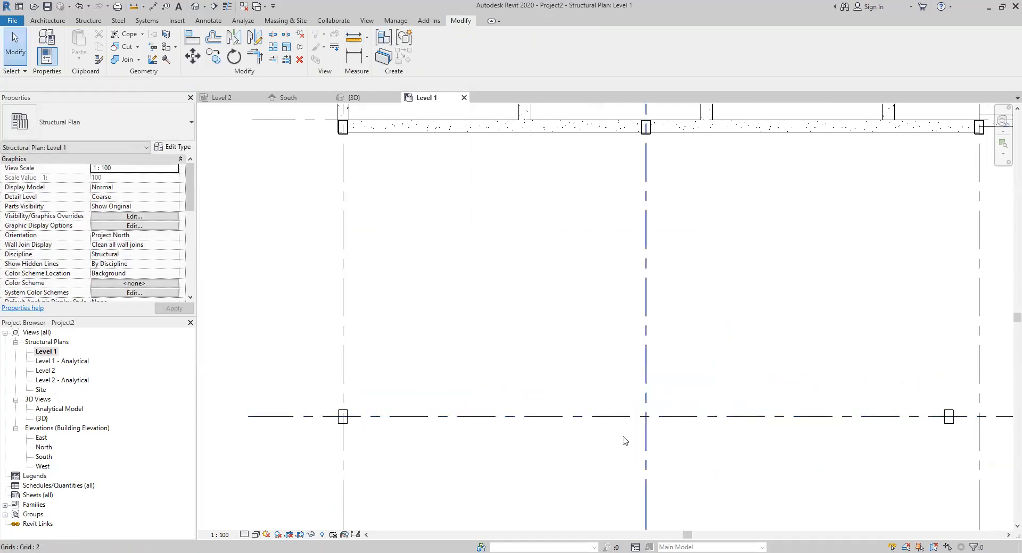
# Step: Mirror a copy of the column at grids 1 and b about a horizontal axis drawn south of grid b, using Draw Axis
pyautogui.moveTo(733, 453); pyautogui.dragTo(586, 421, button='middle')
pyautogui.scroll(-3, 586, 421)
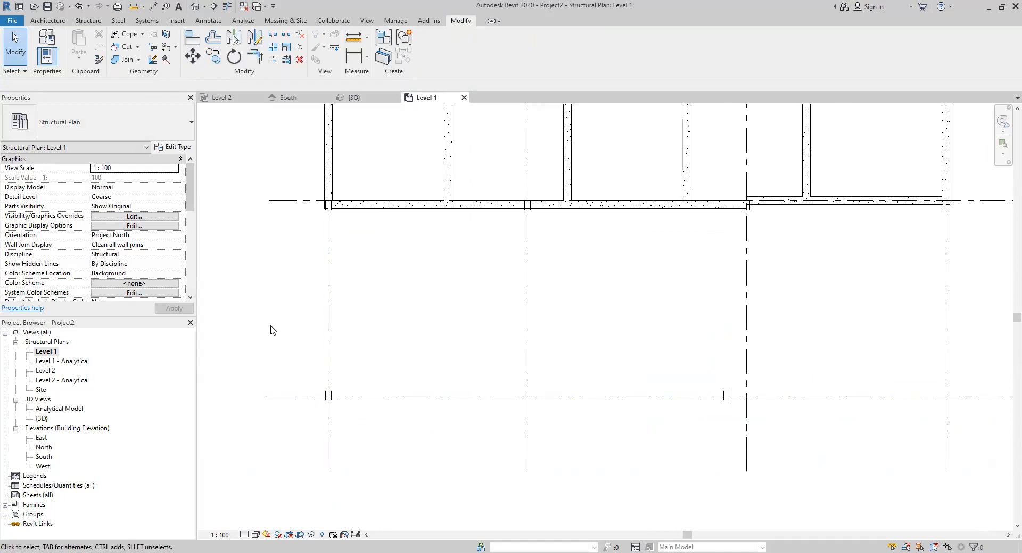
pyautogui.moveTo(297, 374); pyautogui.dragTo(371, 432)
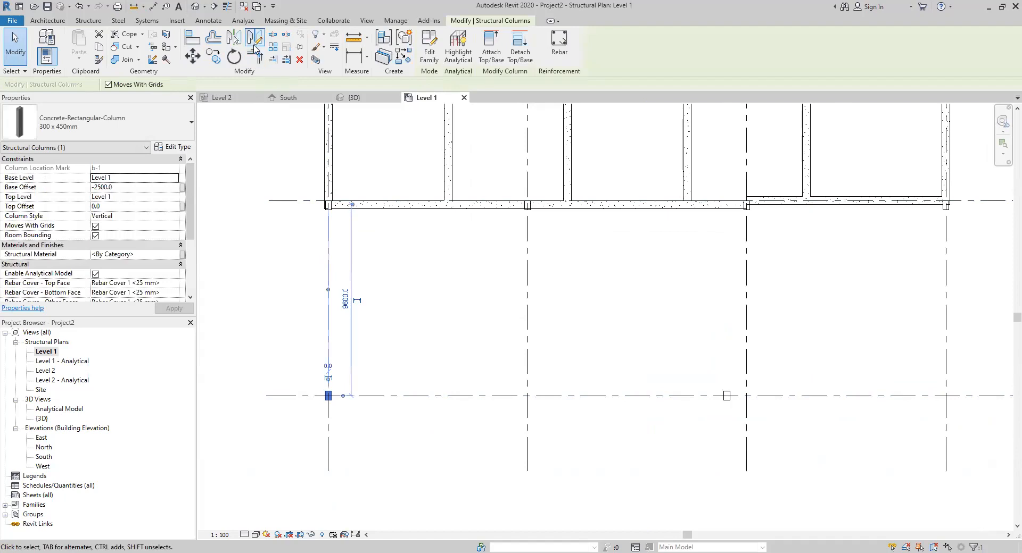
pyautogui.click(254, 38)
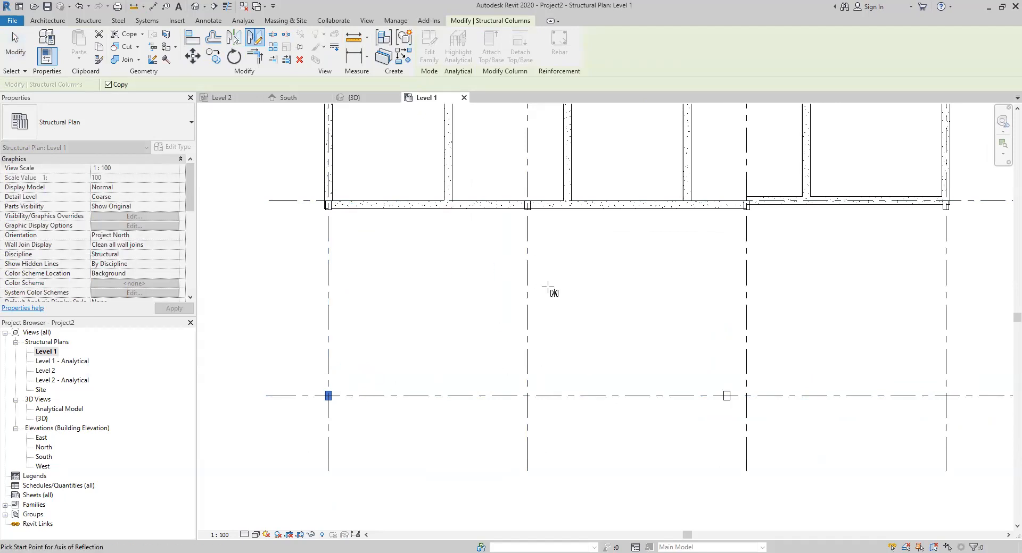
pyautogui.moveTo(323, 439); pyautogui.dragTo(339, 363, button='middle')
pyautogui.click(279, 367)
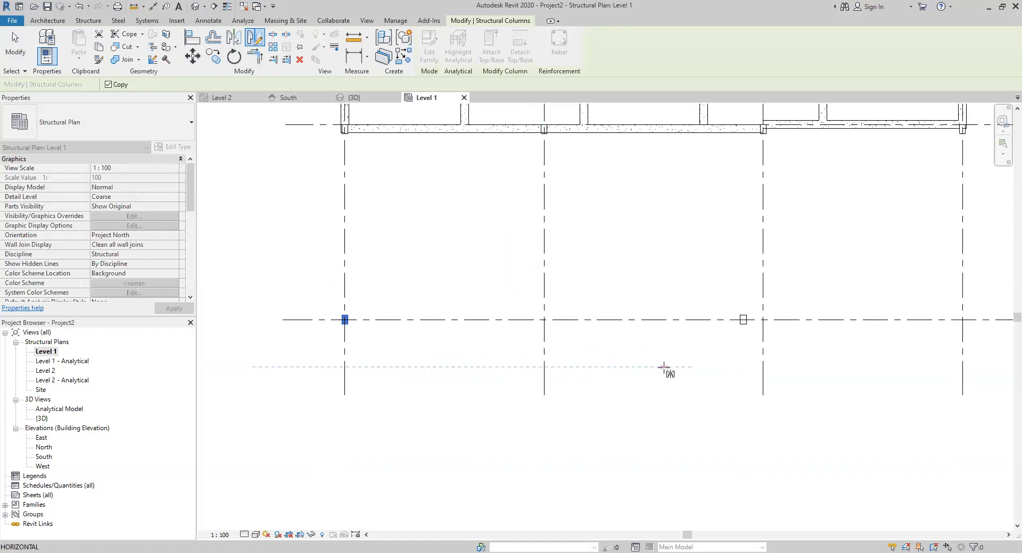
pyautogui.click(665, 367)
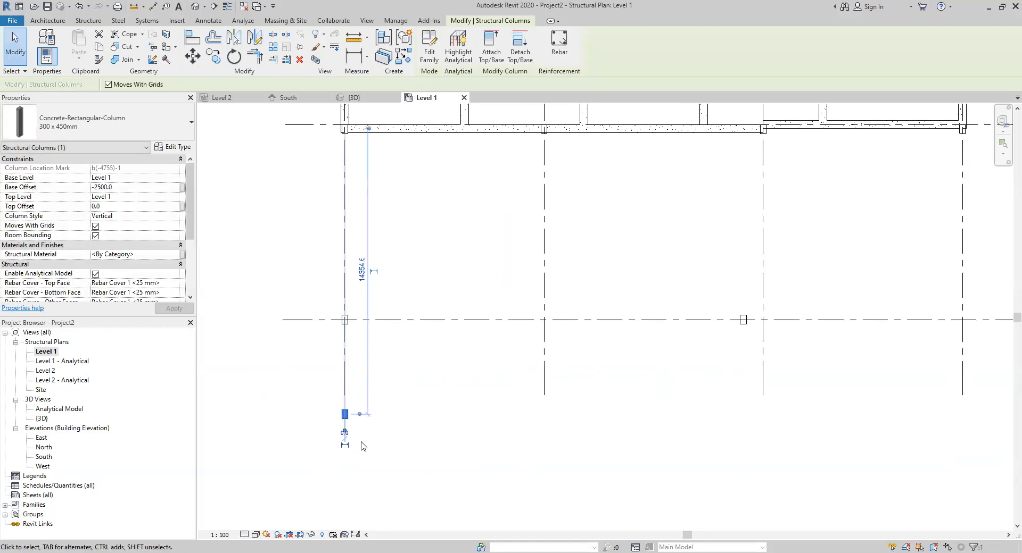
pyautogui.click(461, 350)
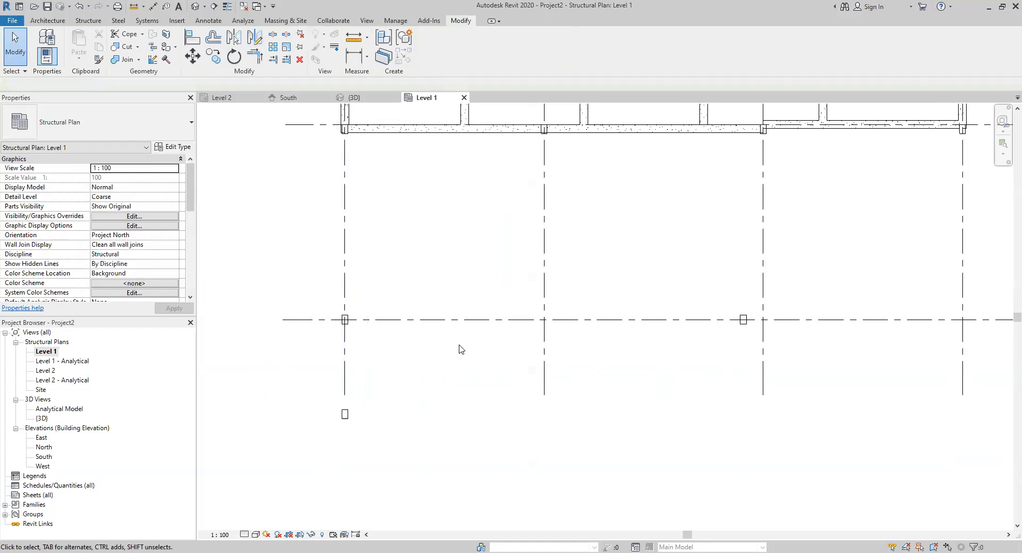
# Step: Mirror a copy of the column south of grid b about a freely drawn diagonal axis, using Draw Axis
pyautogui.click(346, 415)
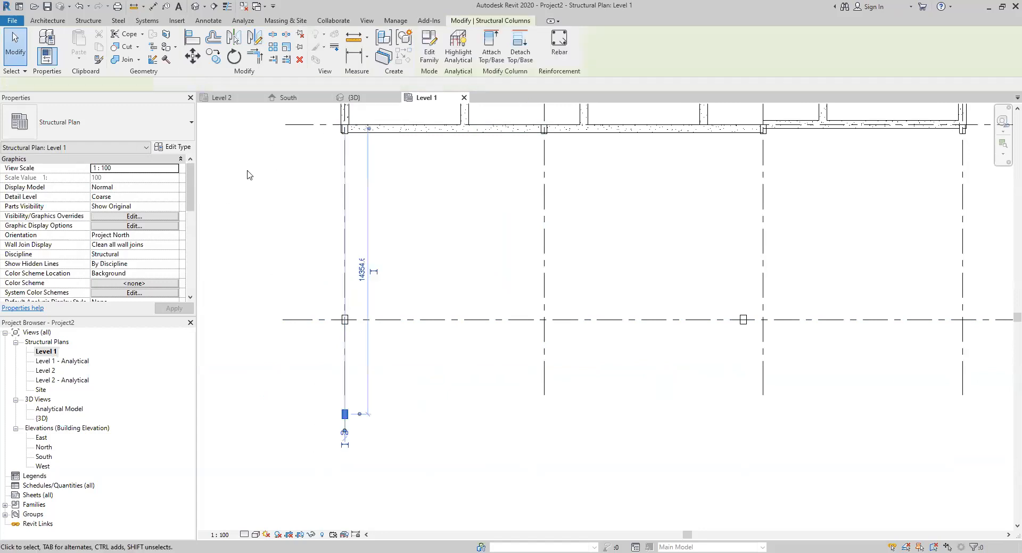
pyautogui.click(254, 38)
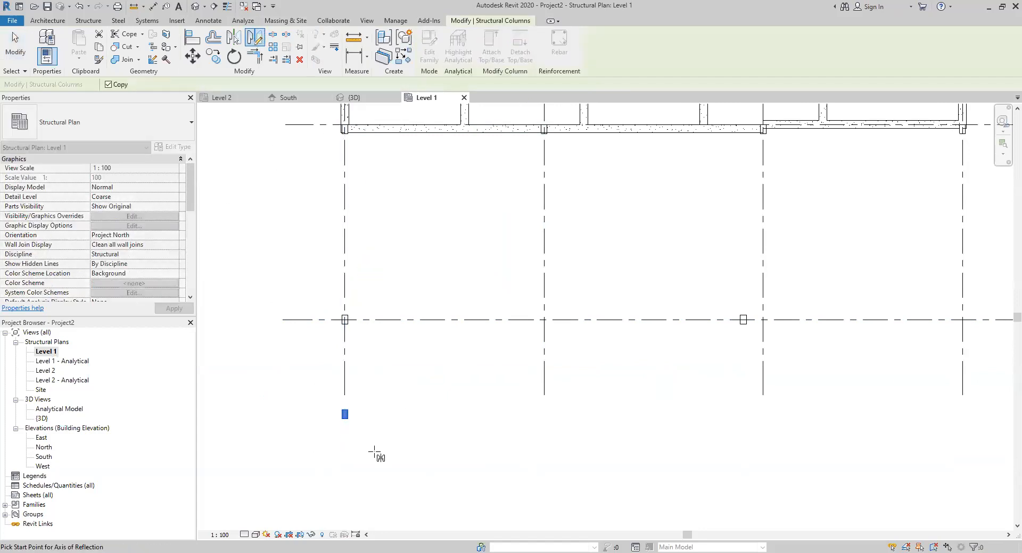
pyautogui.click(362, 481)
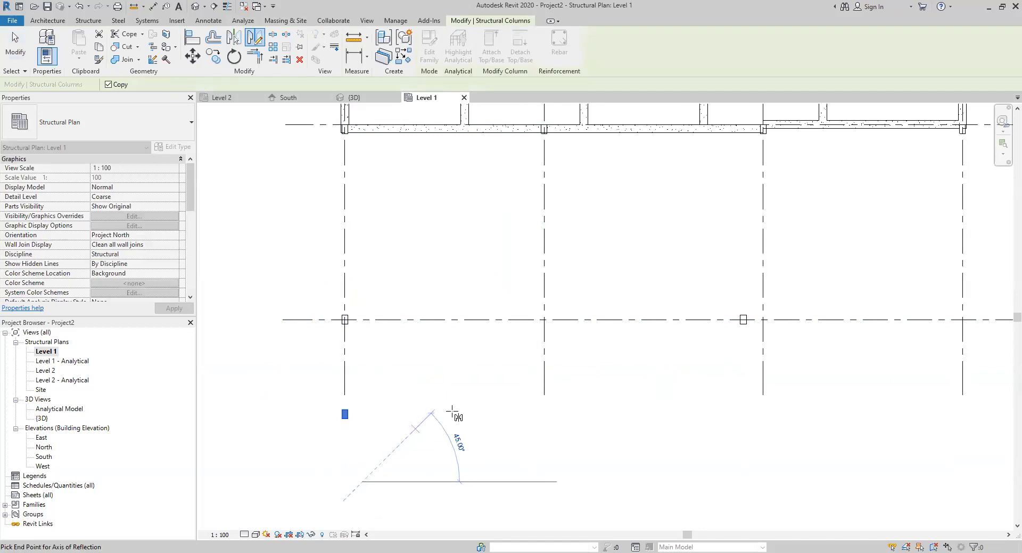
pyautogui.click(538, 335)
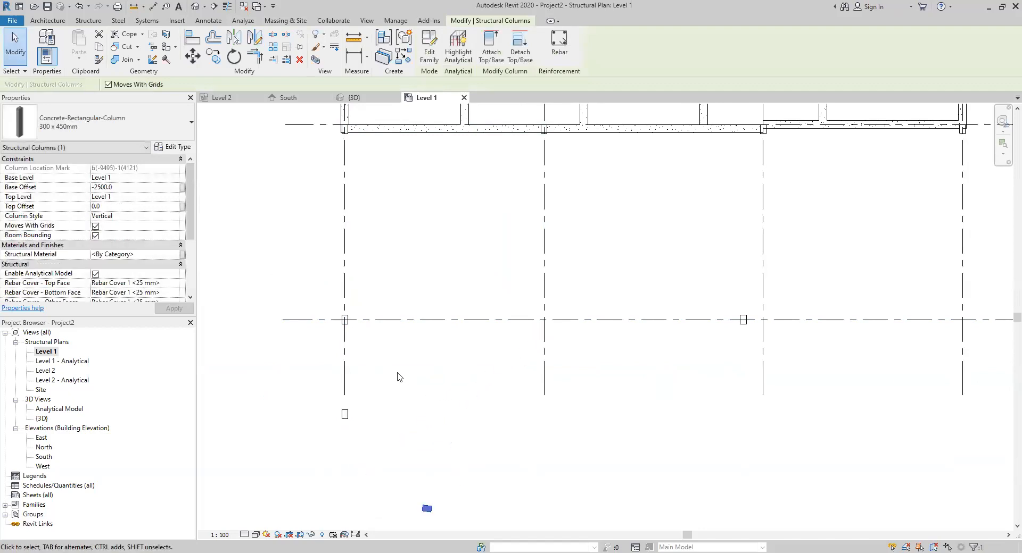
# Step: Delete the two columns south of grid b and the mirrored column just west of grid 3
pyautogui.moveTo(449, 428); pyautogui.dragTo(419, 343, button='middle')
pyautogui.moveTo(261, 302); pyautogui.dragTo(450, 458)
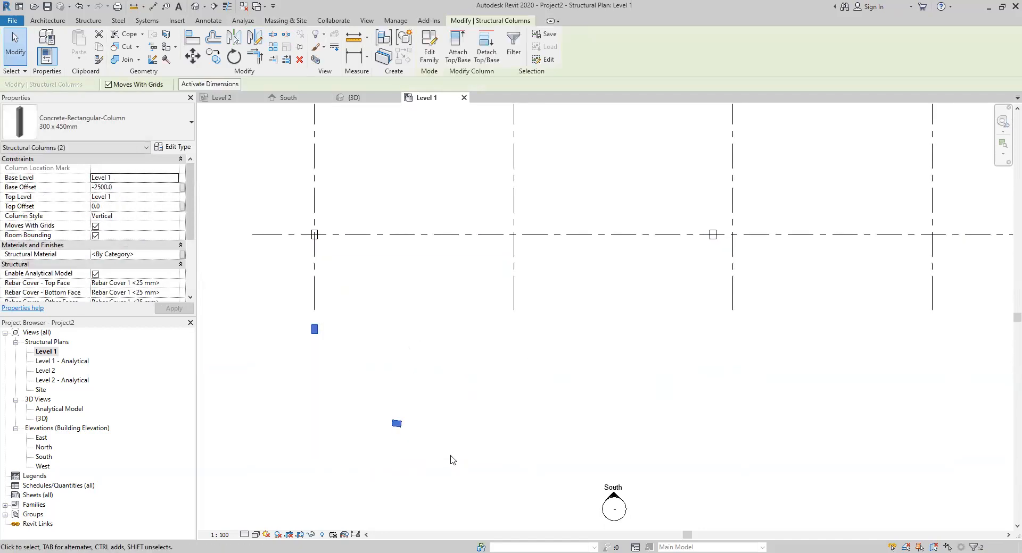
pyautogui.press('Delete')
pyautogui.moveTo(398, 357); pyautogui.dragTo(423, 467, button='middle')
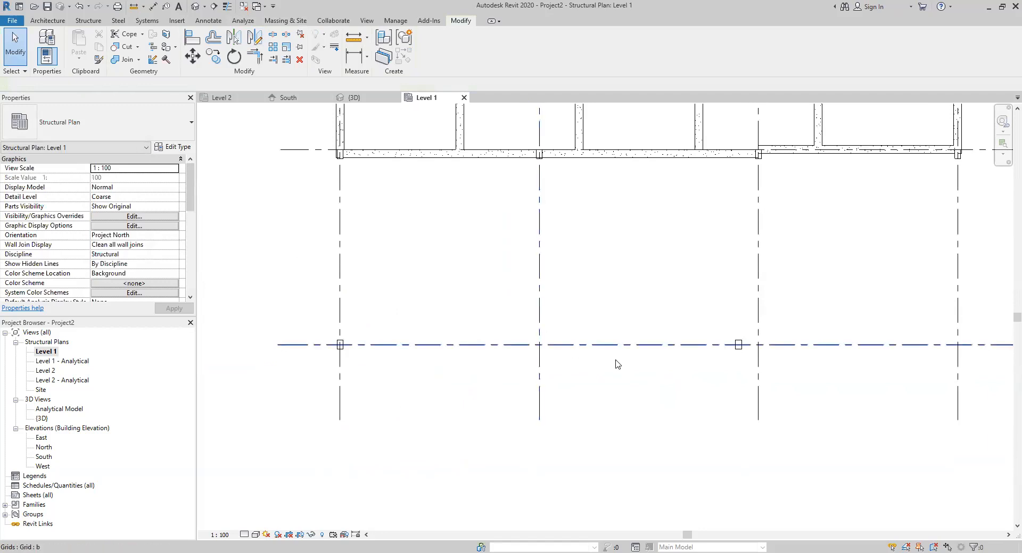
pyautogui.moveTo(715, 290); pyautogui.dragTo(783, 378)
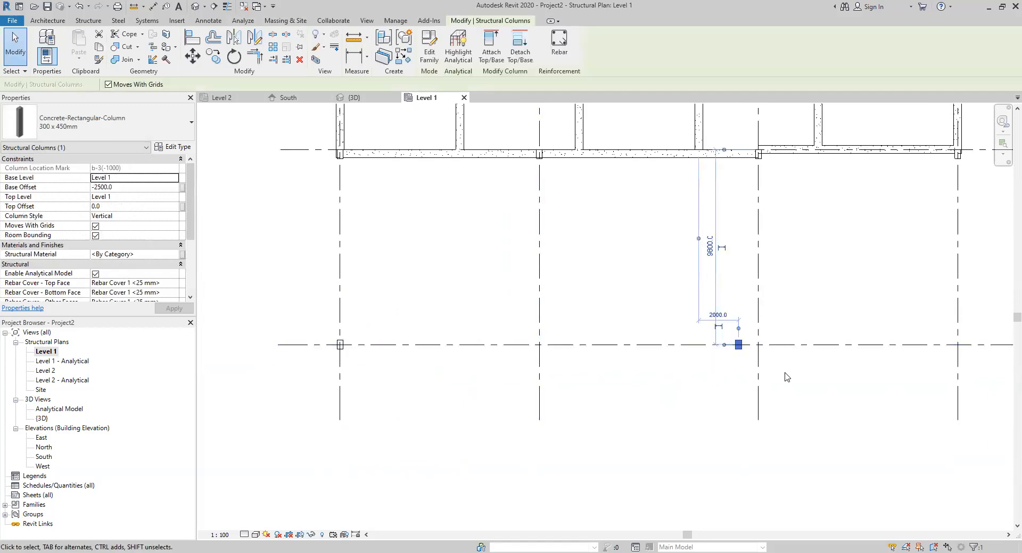
pyautogui.press('Delete')
pyautogui.moveTo(456, 289); pyautogui.dragTo(458, 330, button='middle')
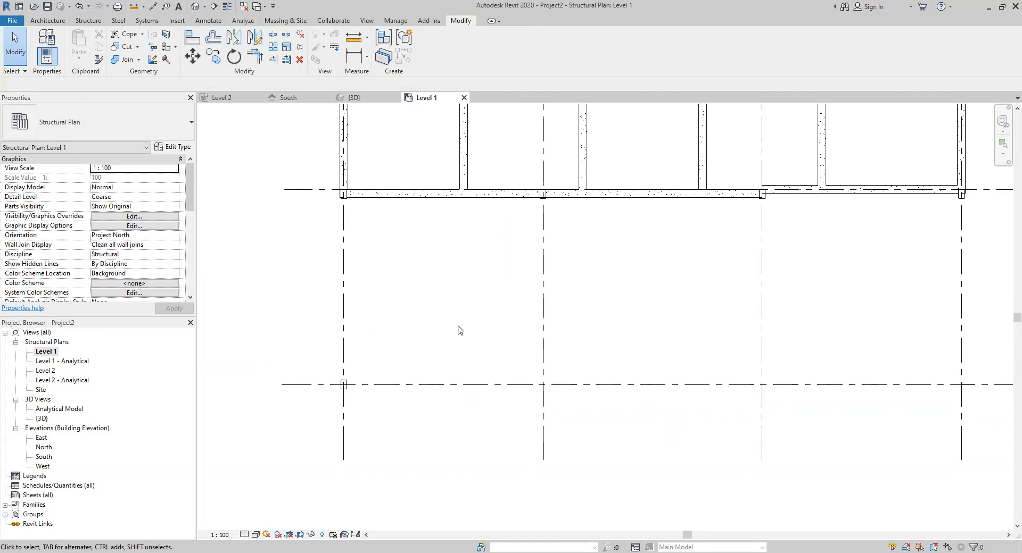
# Step: Delete the original column at the intersection of grids 1 and b
pyautogui.moveTo(457, 326)
pyautogui.mouseDown(button='middle')
pyautogui.moveTo(454, 344)
pyautogui.moveTo(445, 340)
pyautogui.mouseUp(button='middle')
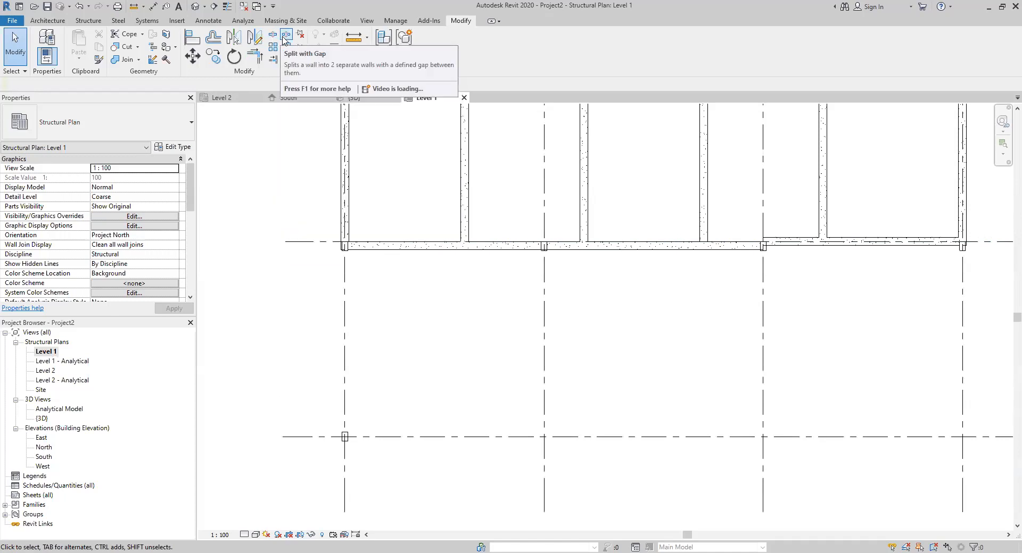
pyautogui.moveTo(299, 399); pyautogui.dragTo(392, 465)
pyautogui.press('Escape')
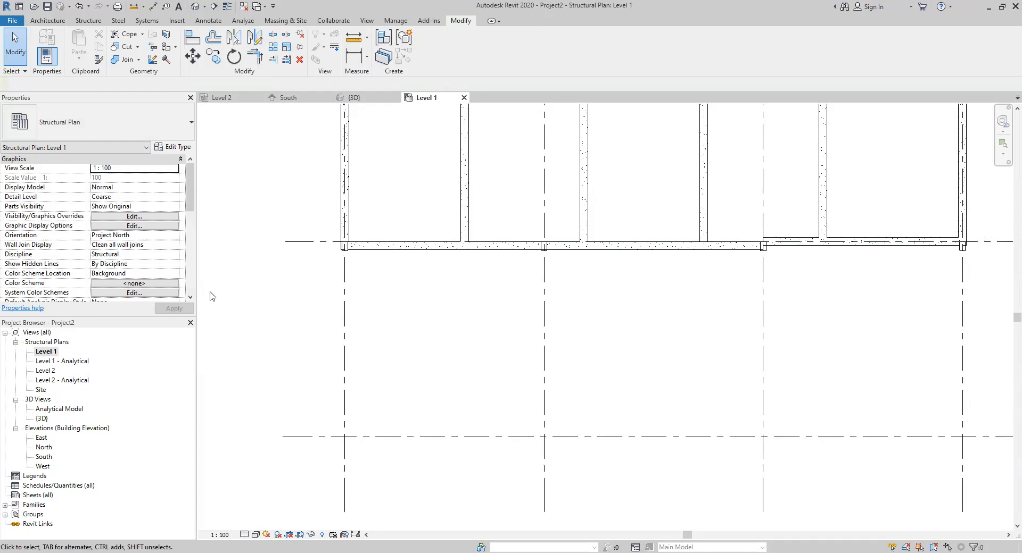
# Step: Draw a Generic - 200mm structural wall 10000 mm long along grid b, from grid 1 to grid 2
pyautogui.click(91, 24)
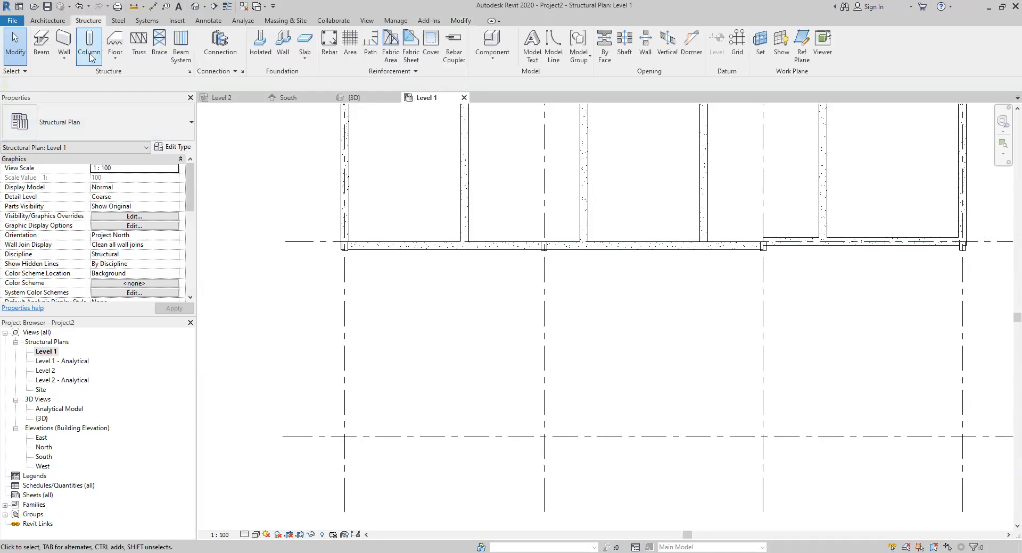
pyautogui.click(64, 39)
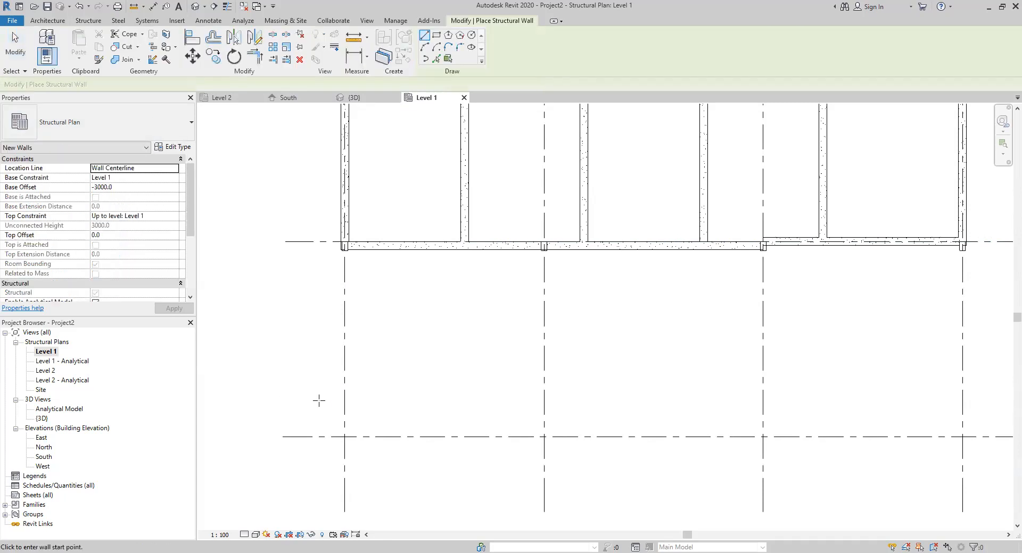
pyautogui.click(345, 437)
pyautogui.click(543, 437)
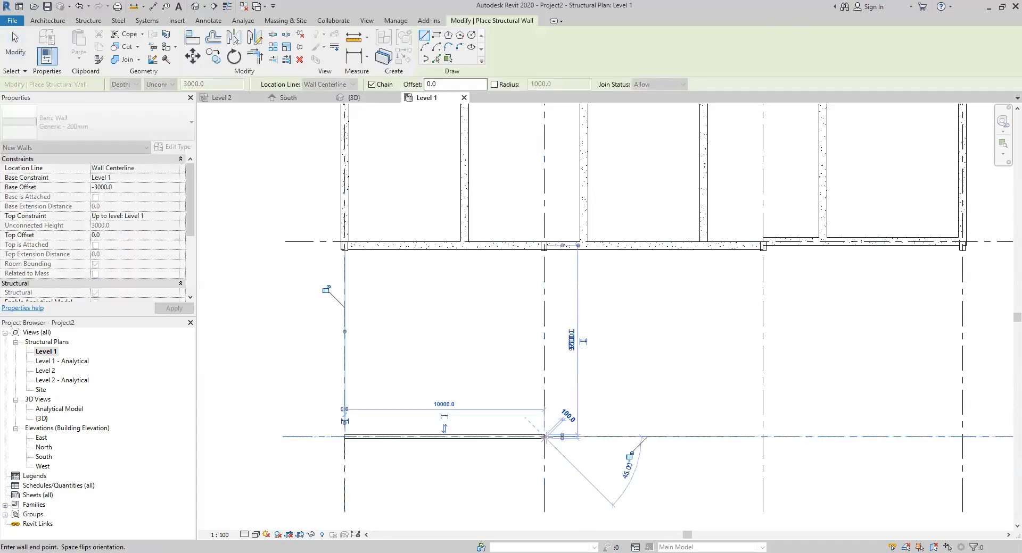
pyautogui.press('Escape')
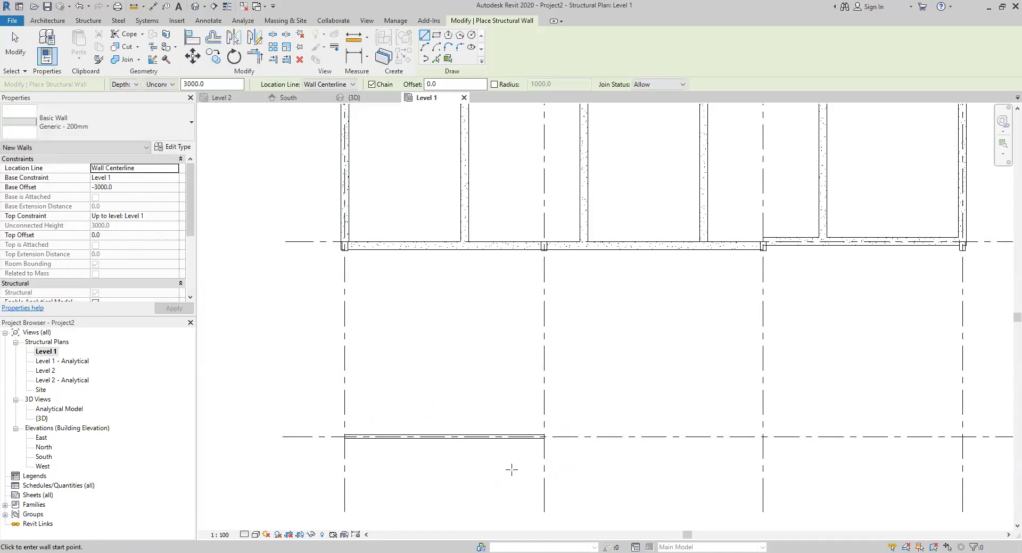
pyautogui.press('Escape')
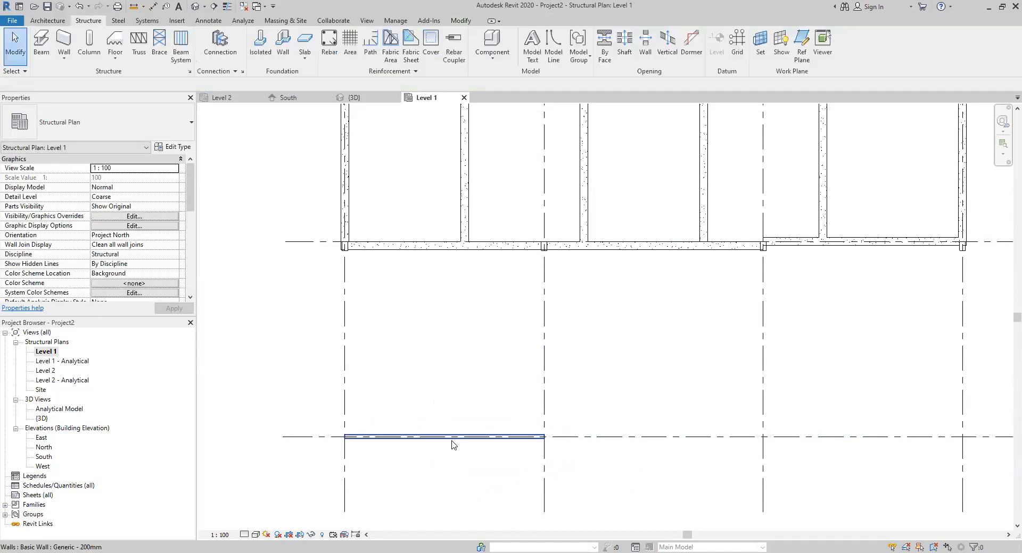
# Step: Split the new wall on grid b at 3500 mm and 4500 mm from grid 1 with Split Element
pyautogui.click(448, 440)
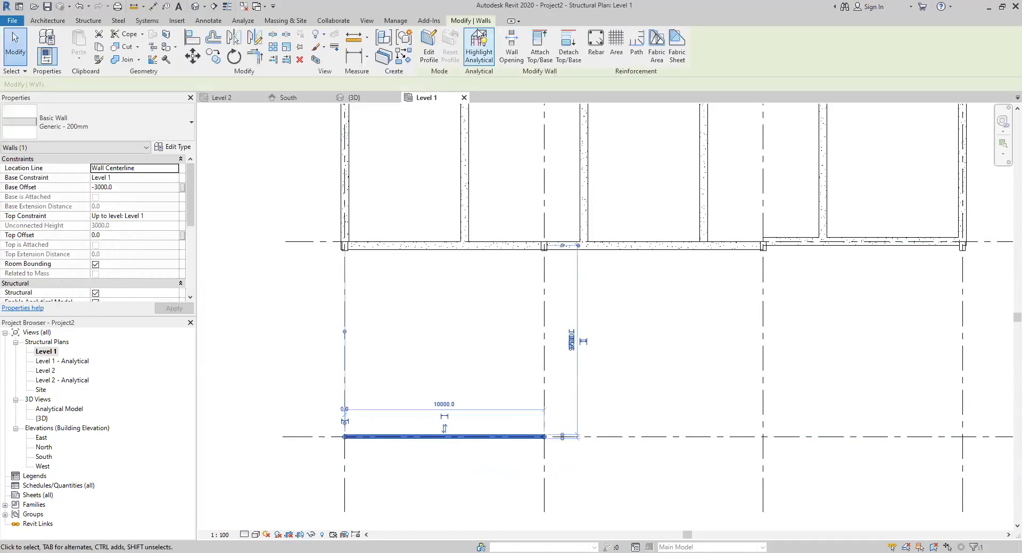
pyautogui.click(272, 35)
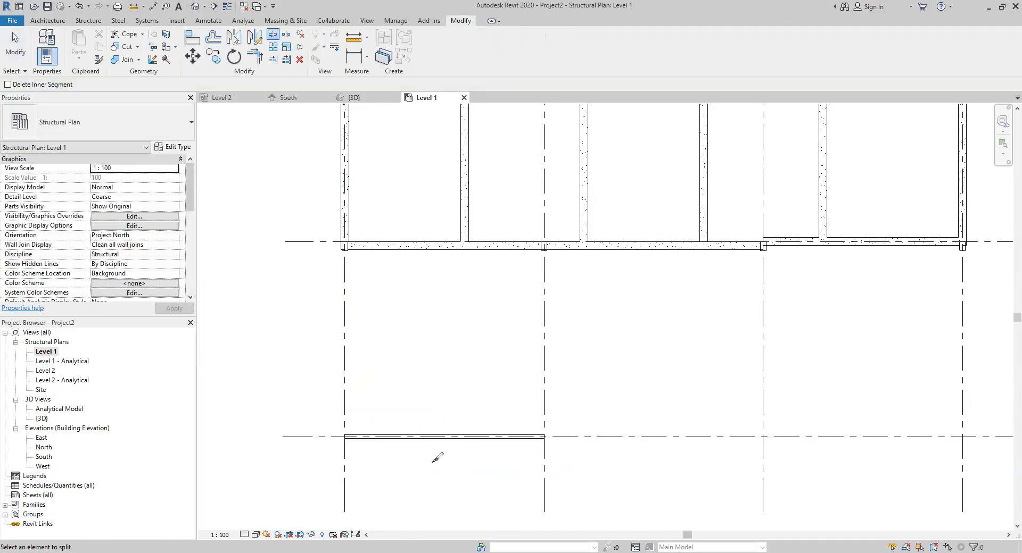
pyautogui.scroll(2, 424, 457)
pyautogui.scroll(2, 418, 461)
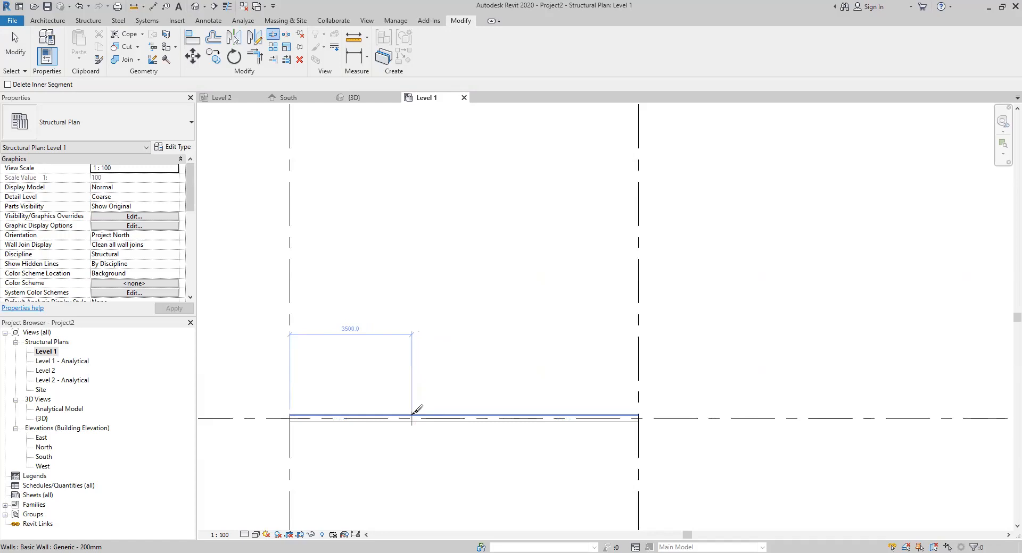
pyautogui.click(412, 415)
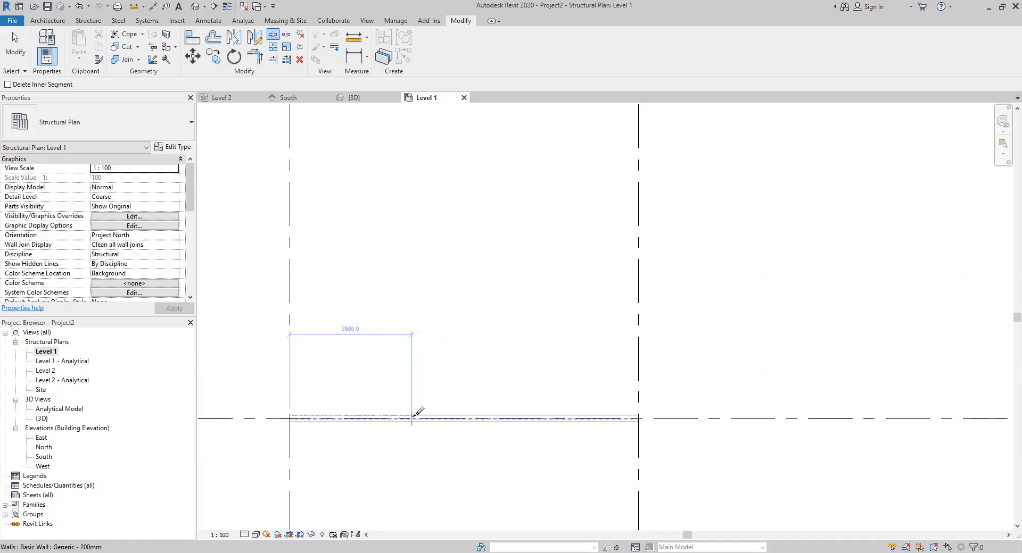
pyautogui.click(412, 415)
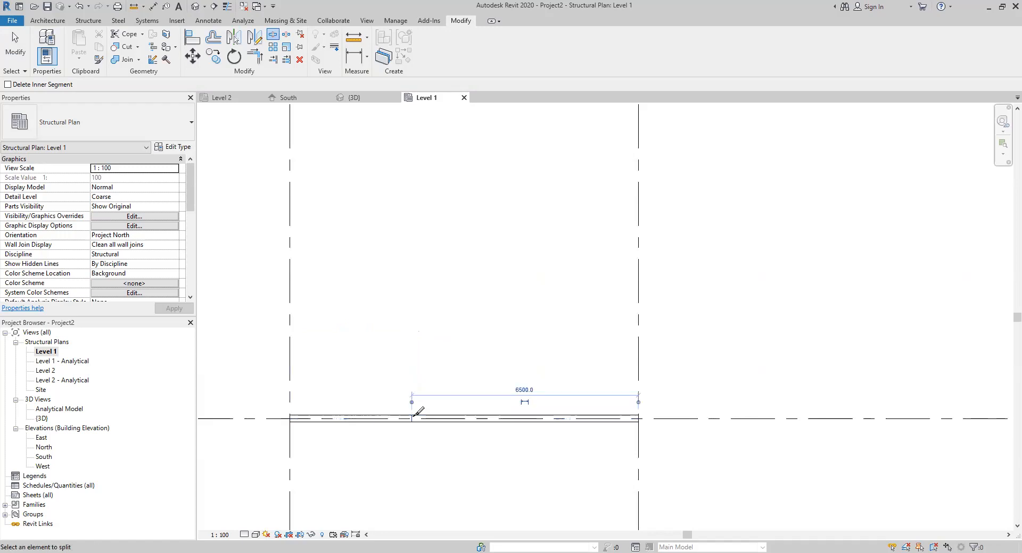
pyautogui.click(448, 418)
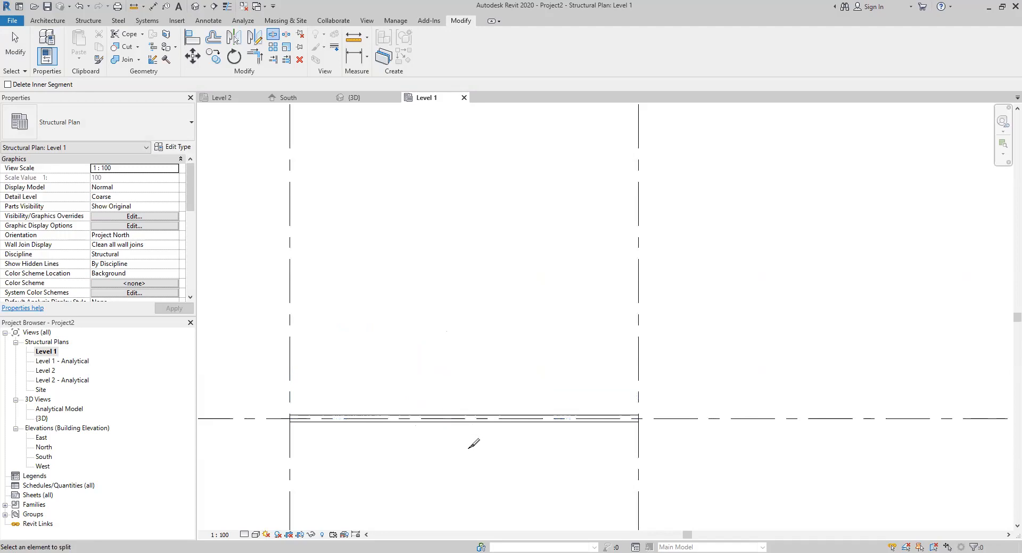
pyautogui.press('Escape')
# Step: Check the split wall segments individually and delete the short middle segment
pyautogui.click(430, 419)
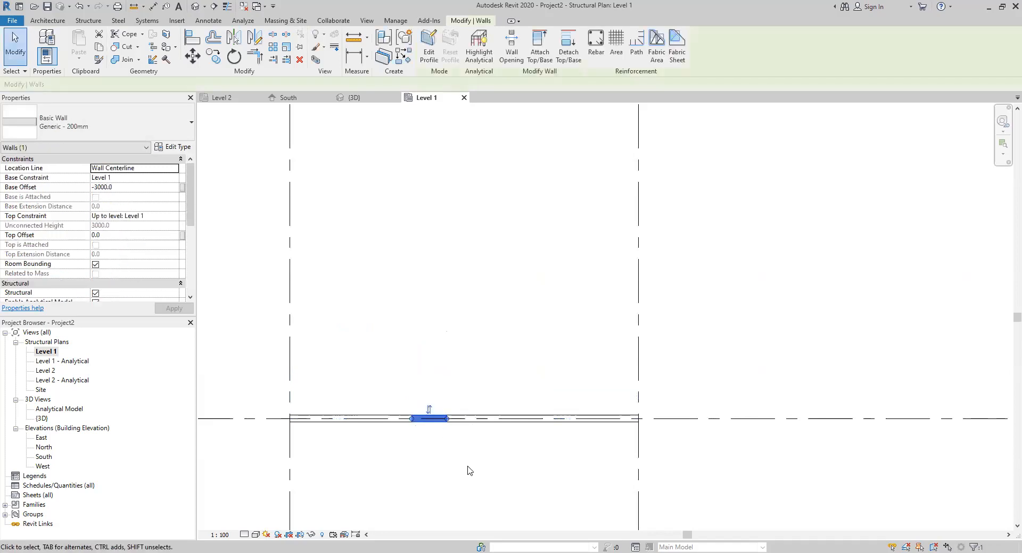
pyautogui.click(395, 423)
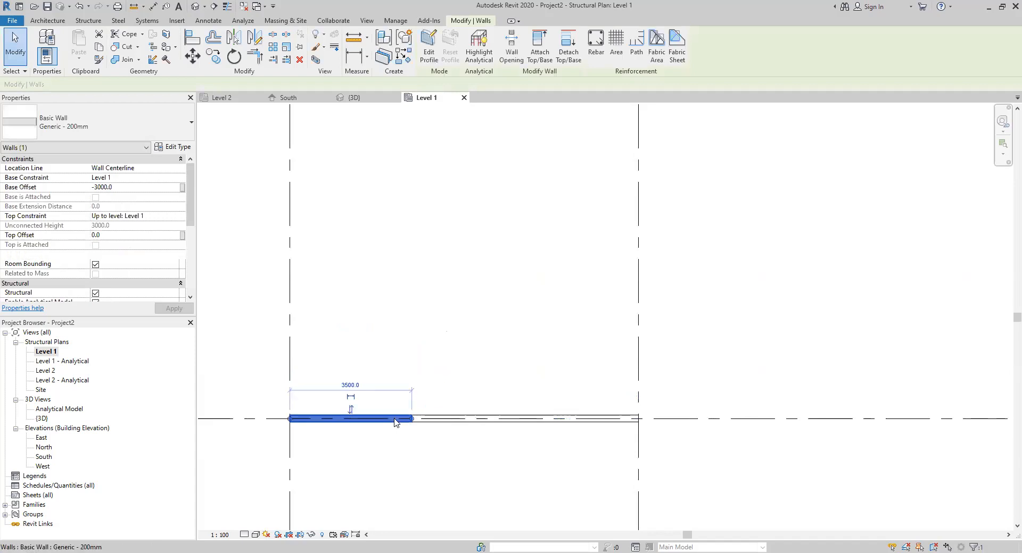
pyautogui.click(510, 421)
pyautogui.click(434, 431)
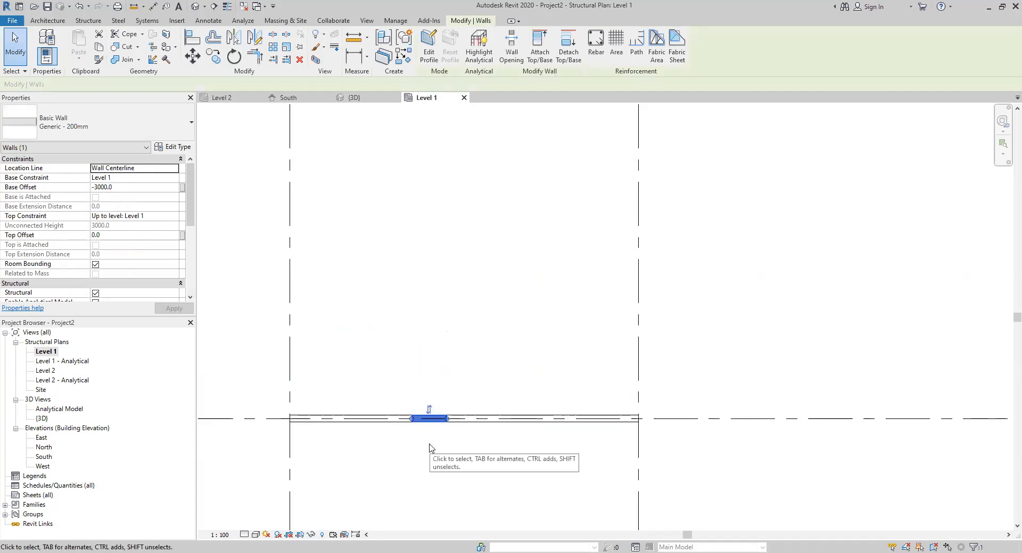
pyautogui.press('Delete')
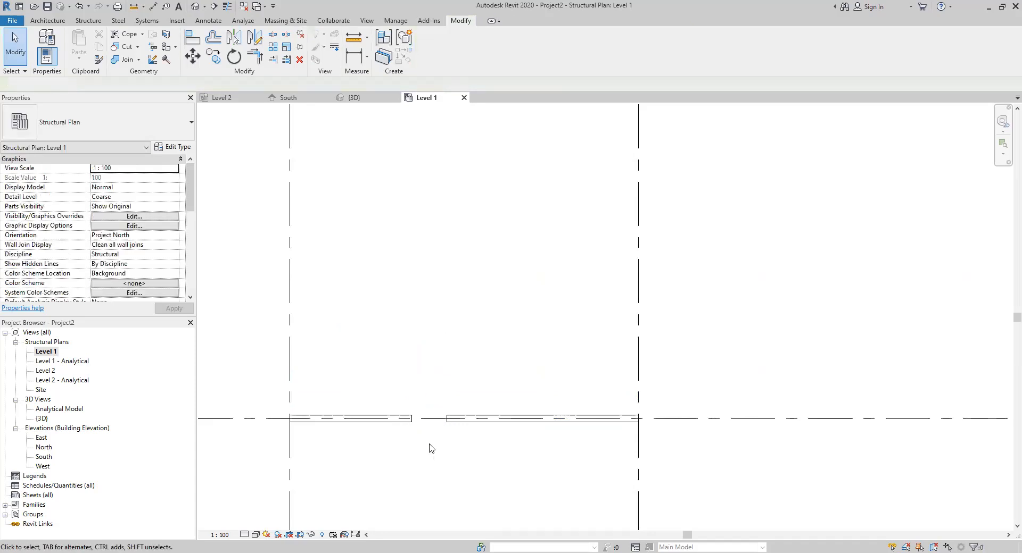
pyautogui.click(397, 424)
pyautogui.click(466, 420)
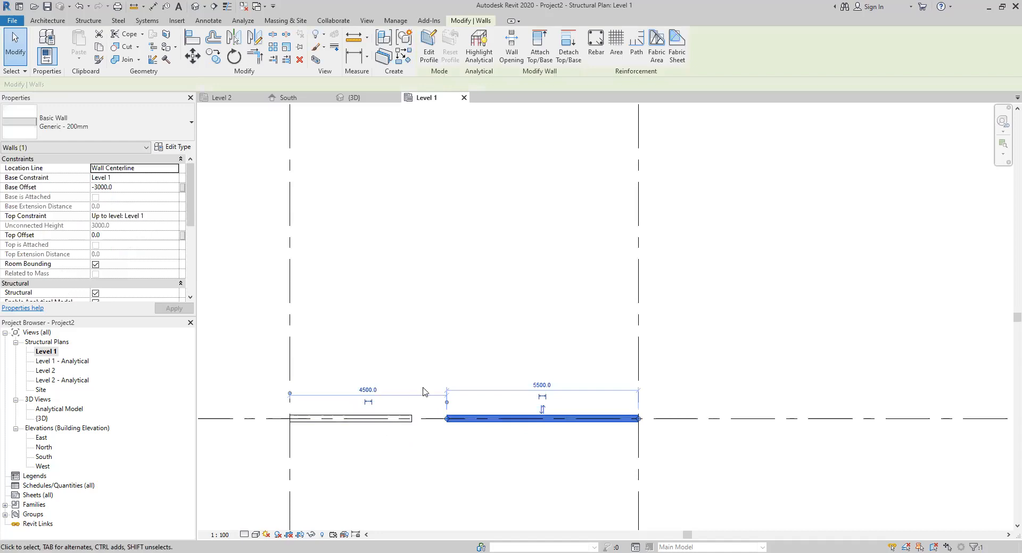
pyautogui.press('Escape')
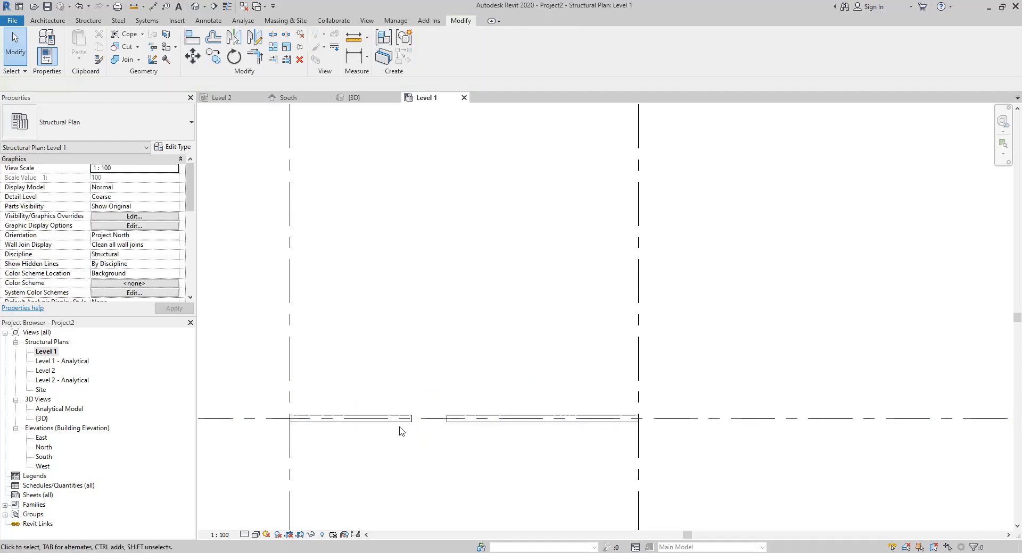
pyautogui.scroll(-2, 399, 426)
pyautogui.moveTo(303, 396); pyautogui.dragTo(561, 458)
pyautogui.click(486, 481)
# Step: Draw a second Generic - 200mm structural wall along grid b, from grid 2 to grid 3
pyautogui.moveTo(664, 454); pyautogui.dragTo(552, 452, button='middle')
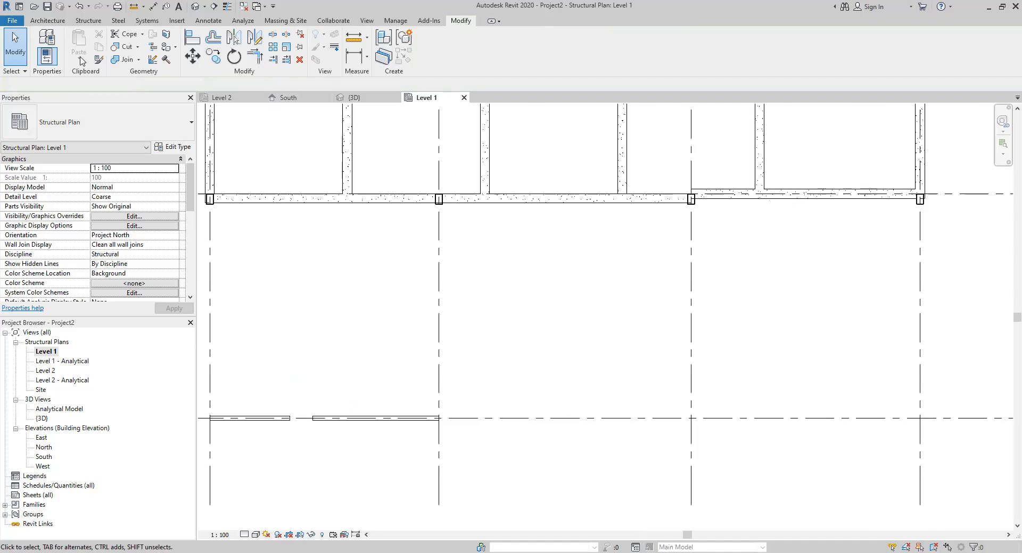
pyautogui.click(96, 21)
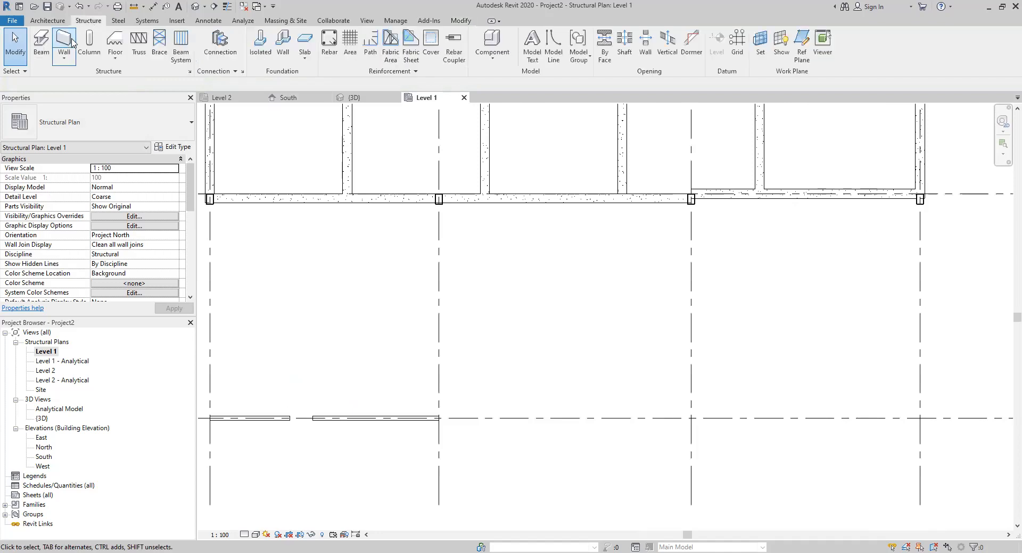
pyautogui.click(67, 43)
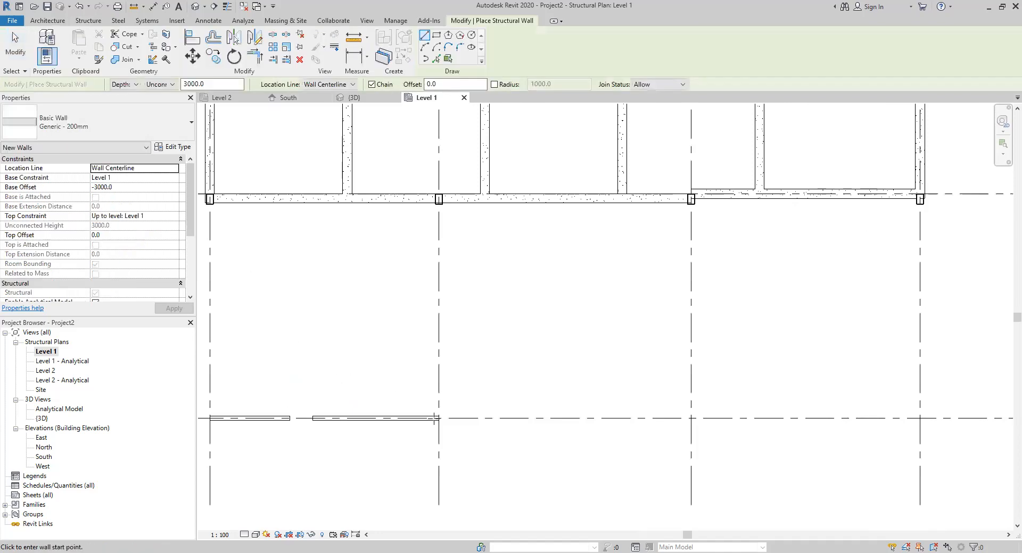
pyautogui.scroll(2, 448, 424)
pyautogui.click(429, 412)
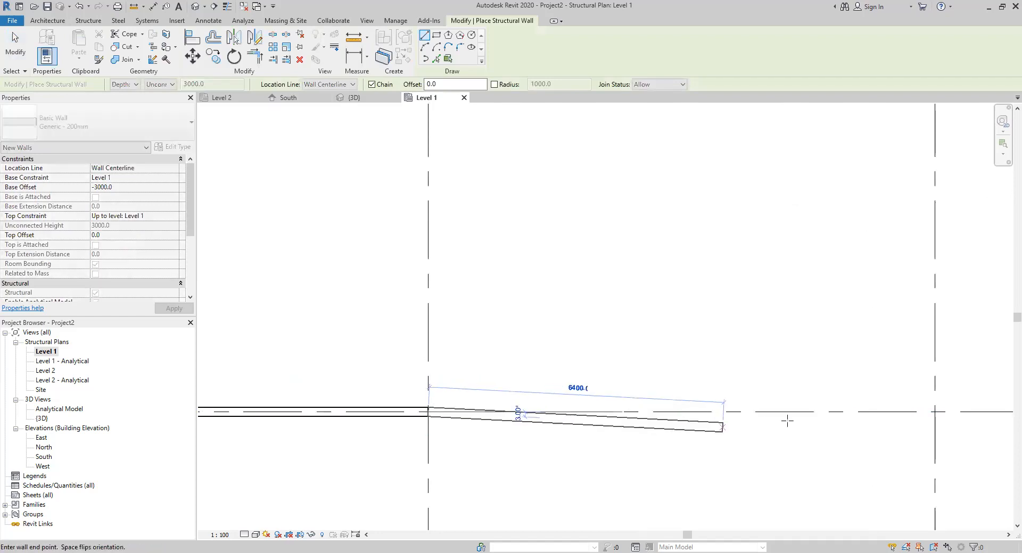
pyautogui.click(935, 412)
pyautogui.press('Escape')
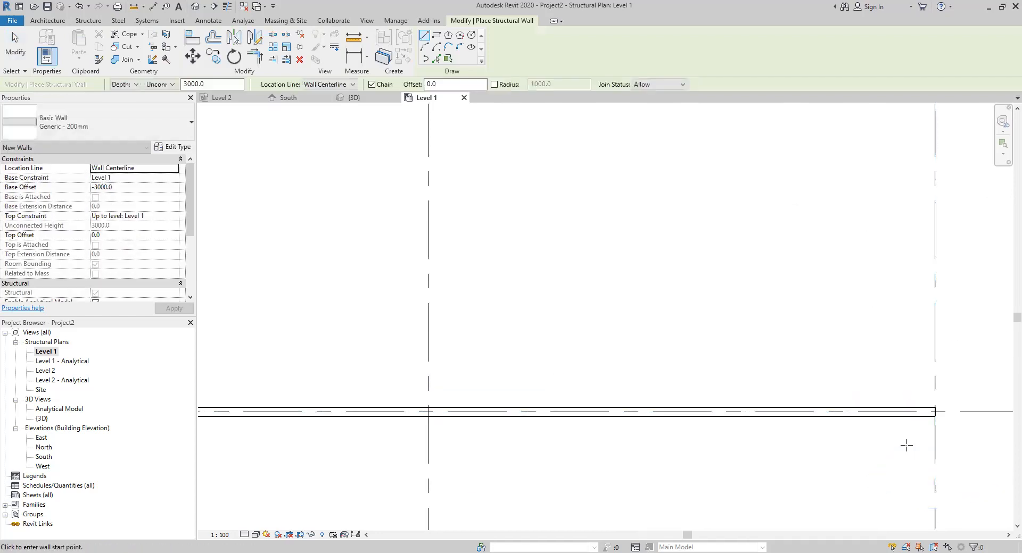
pyautogui.press('Escape')
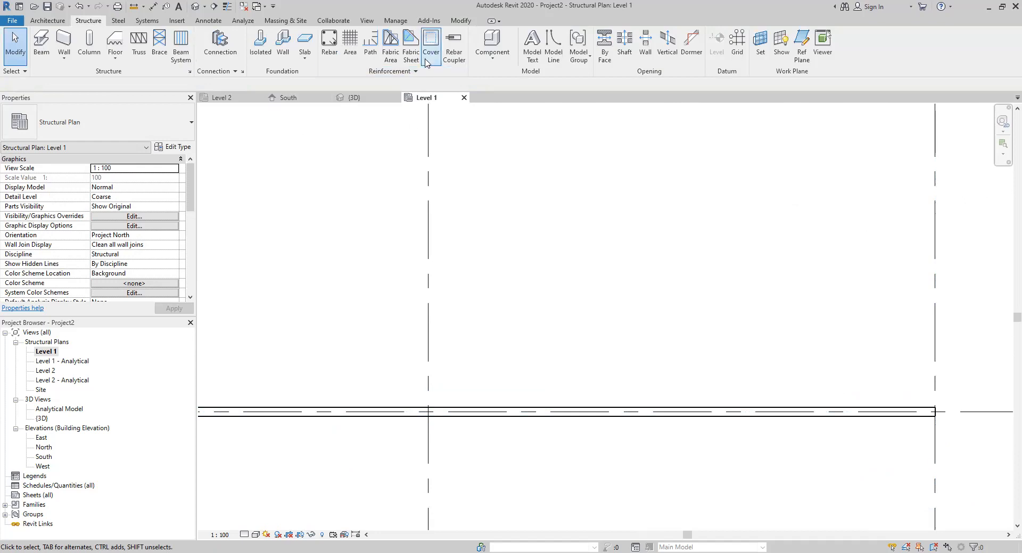
# Step: Split the second wall near its middle using Split with Gap with a 25.4 mm joint gap
pyautogui.click(459, 22)
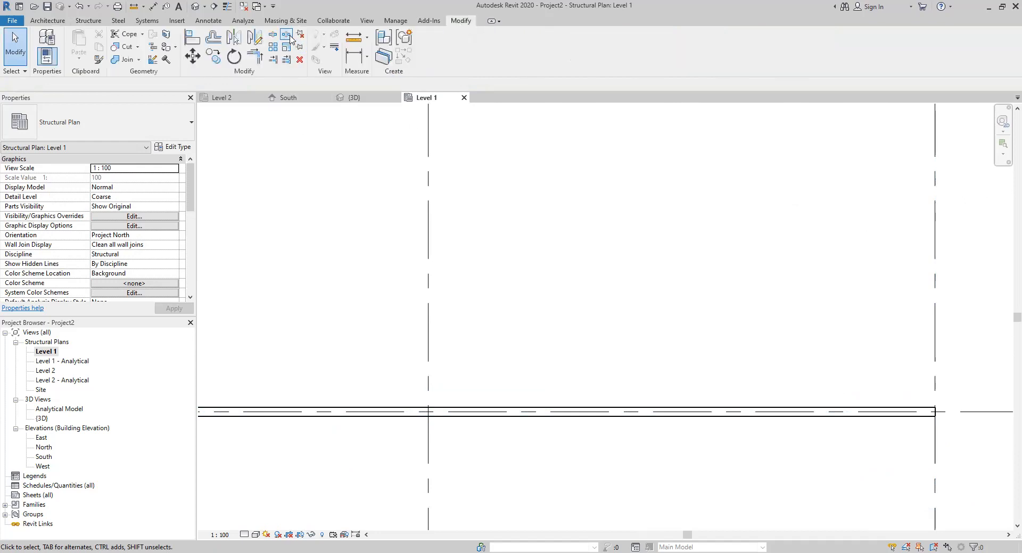
pyautogui.click(289, 38)
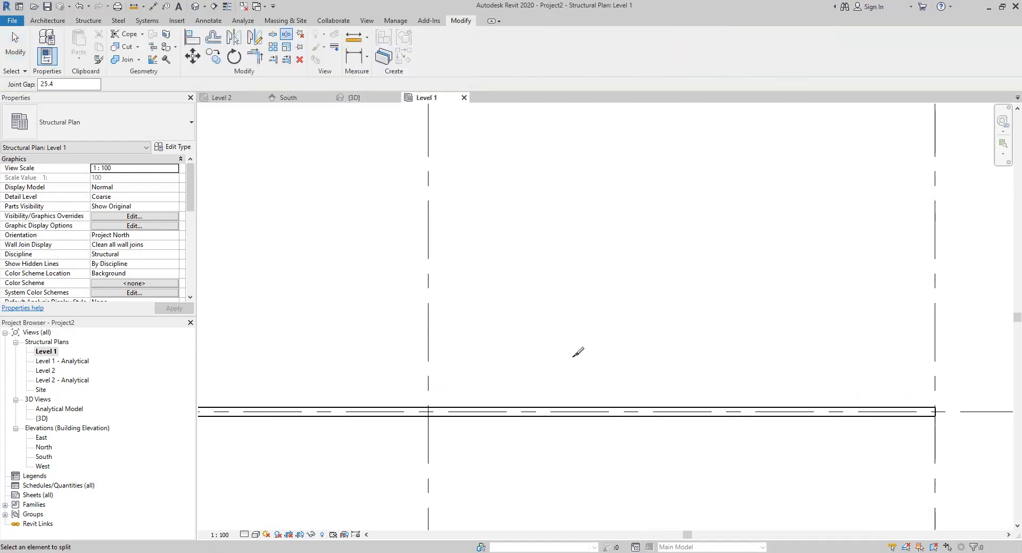
pyautogui.moveTo(681, 444); pyautogui.dragTo(579, 409, button='middle')
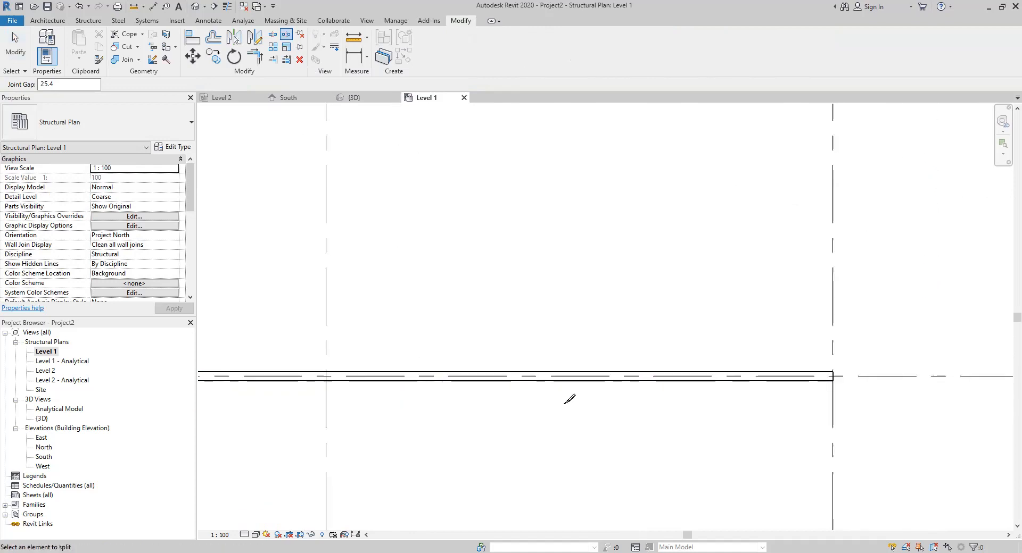
pyautogui.click(556, 373)
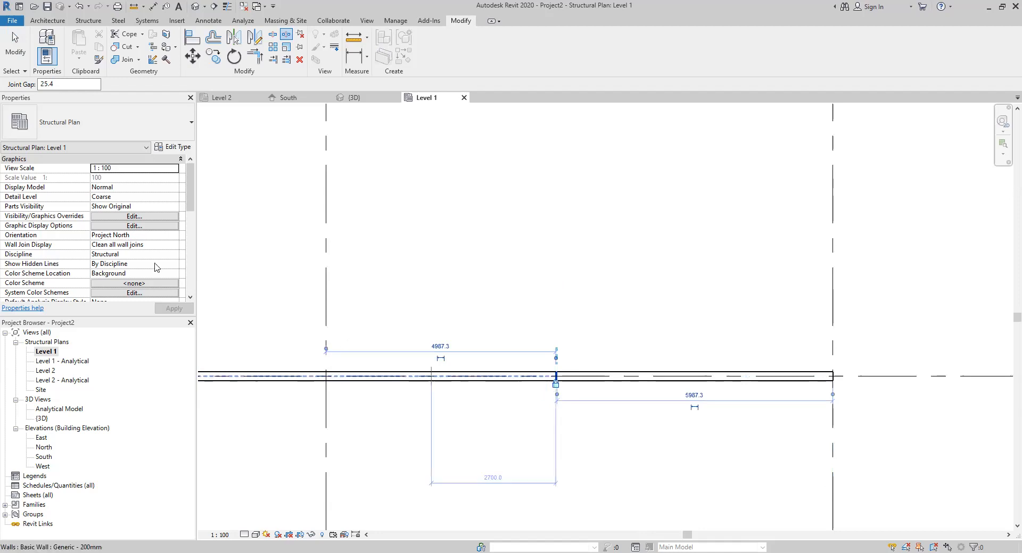
# Step: Set the Split with Gap joint gap to 250 mm and undo the narrow split in the second wall
pyautogui.doubleClick(69, 83)
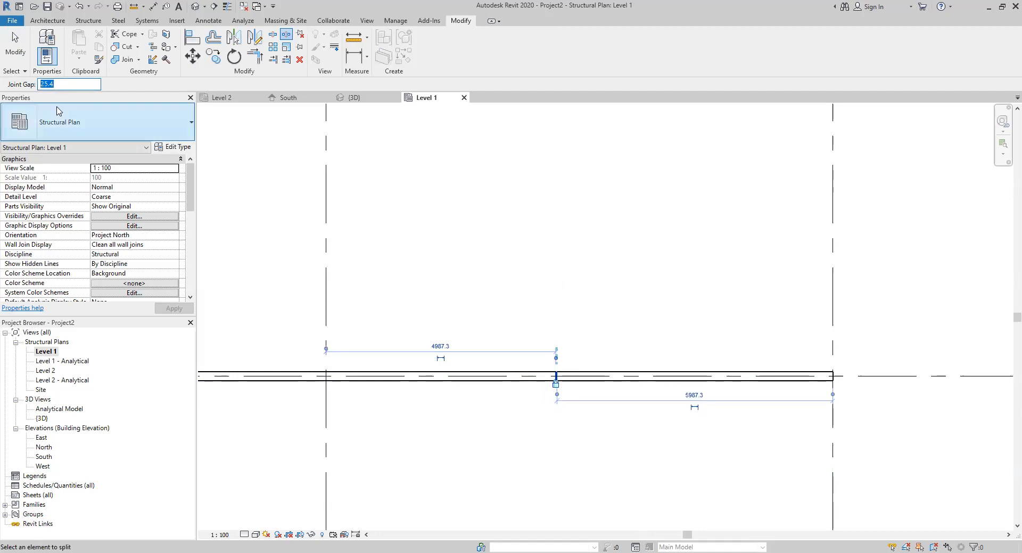
pyautogui.write('25')
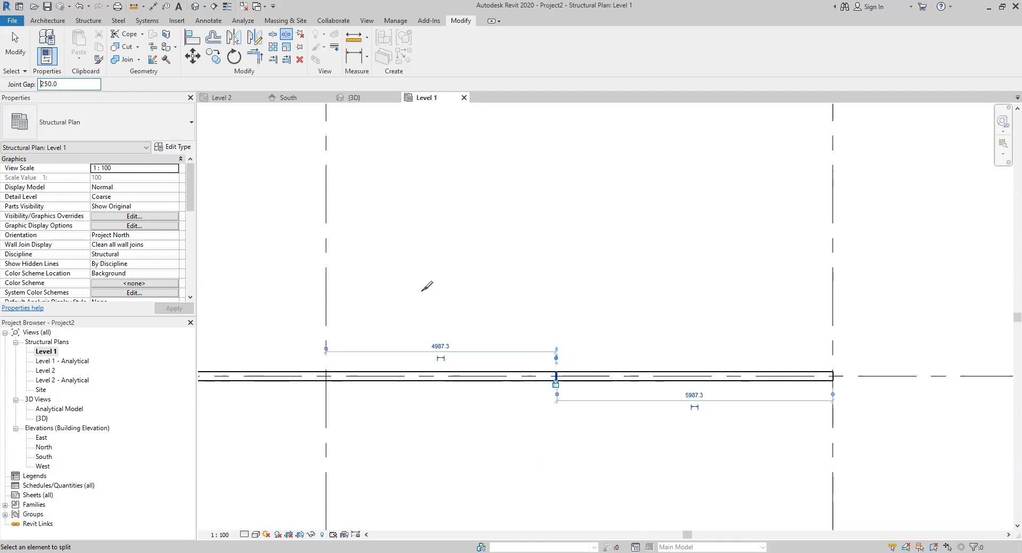
pyautogui.press('Escape')
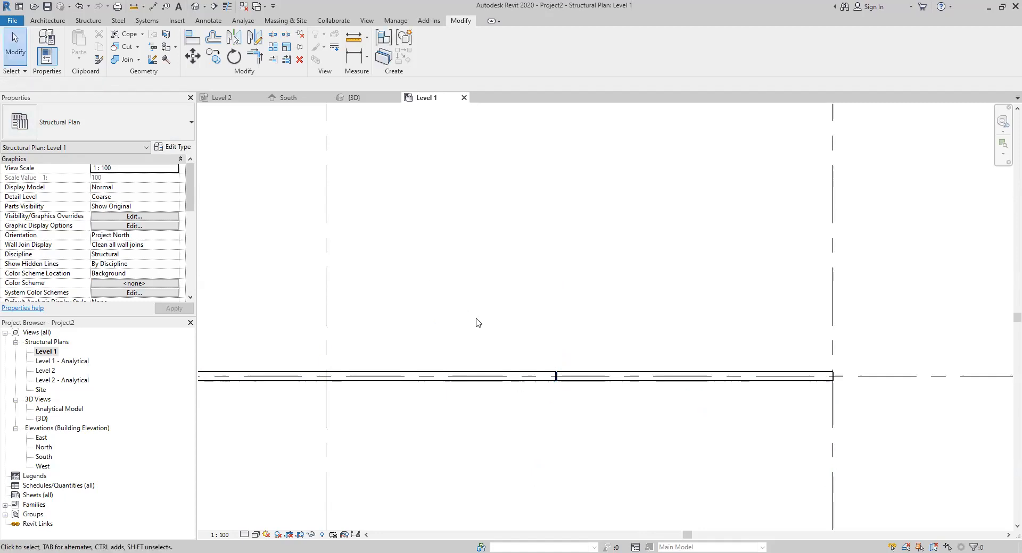
pyautogui.click(78, 6)
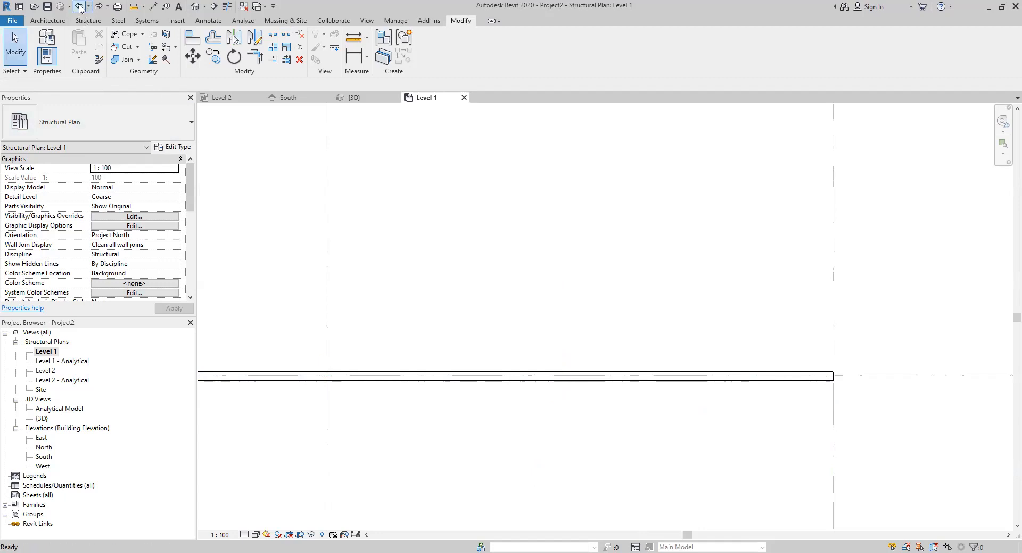
# Step: Split the wall between grids 2 and 3 near its middle using the 250 mm joint gap
pyautogui.click(285, 33)
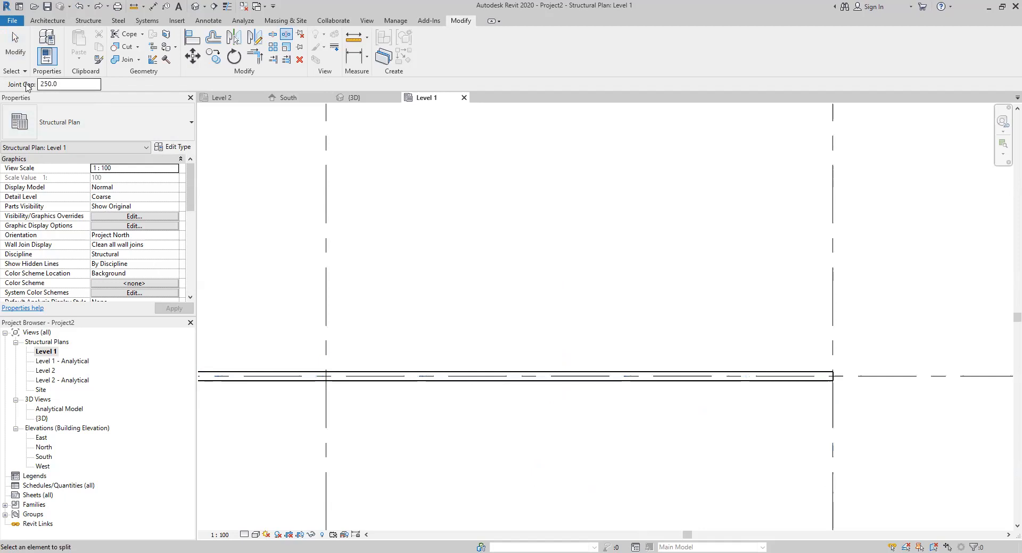
pyautogui.click(580, 371)
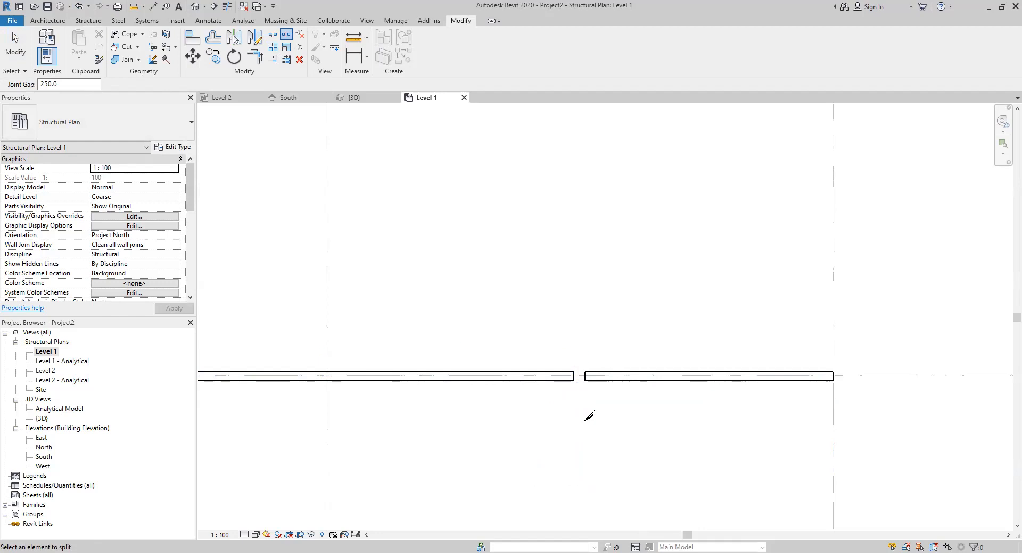
pyautogui.press('Escape')
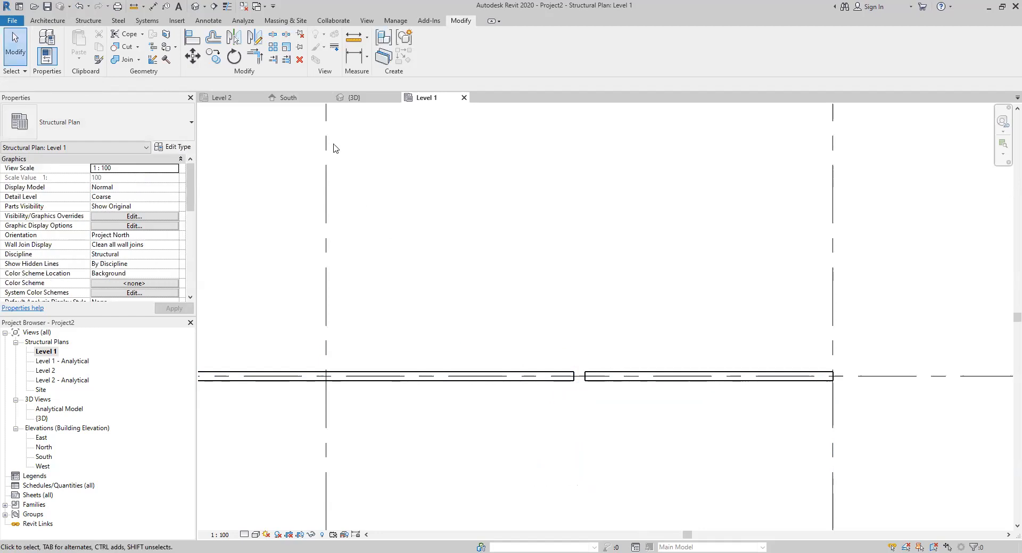
# Step: Measure the gap between the two split wall pieces from endpoint to endpoint
pyautogui.click(353, 37)
pyautogui.scroll(2, 573, 376)
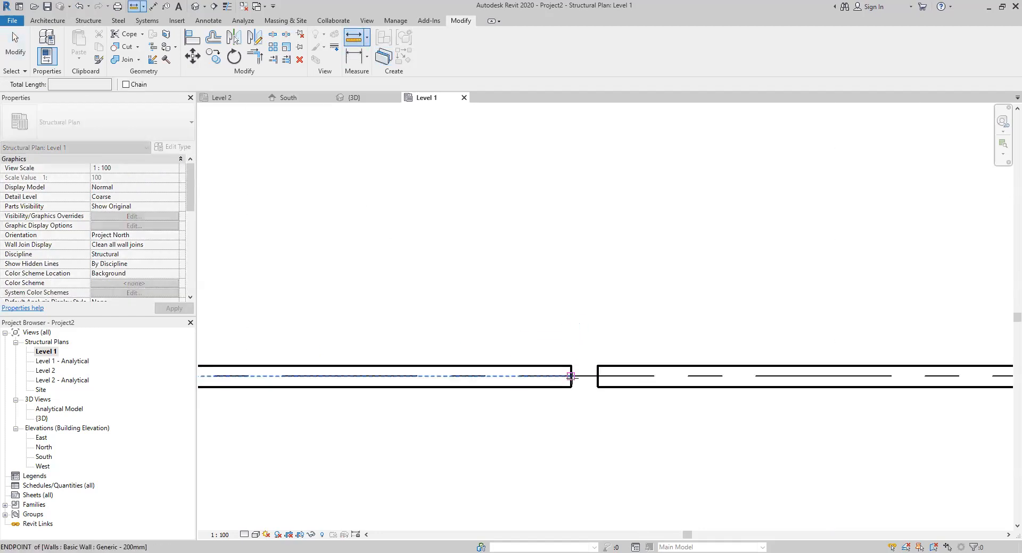
pyautogui.click(571, 375)
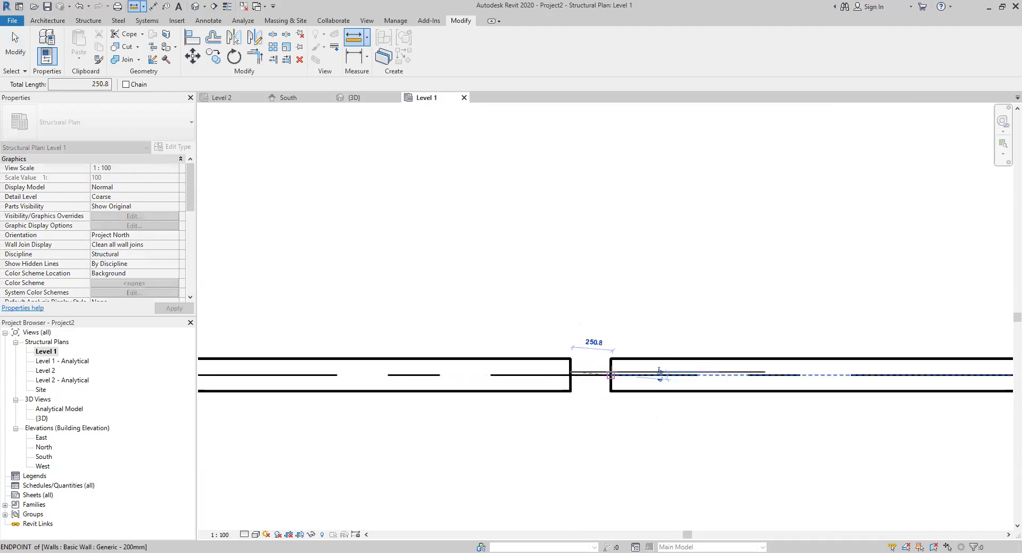
pyautogui.press('Escape')
pyautogui.press('Escape')
pyautogui.click(354, 38)
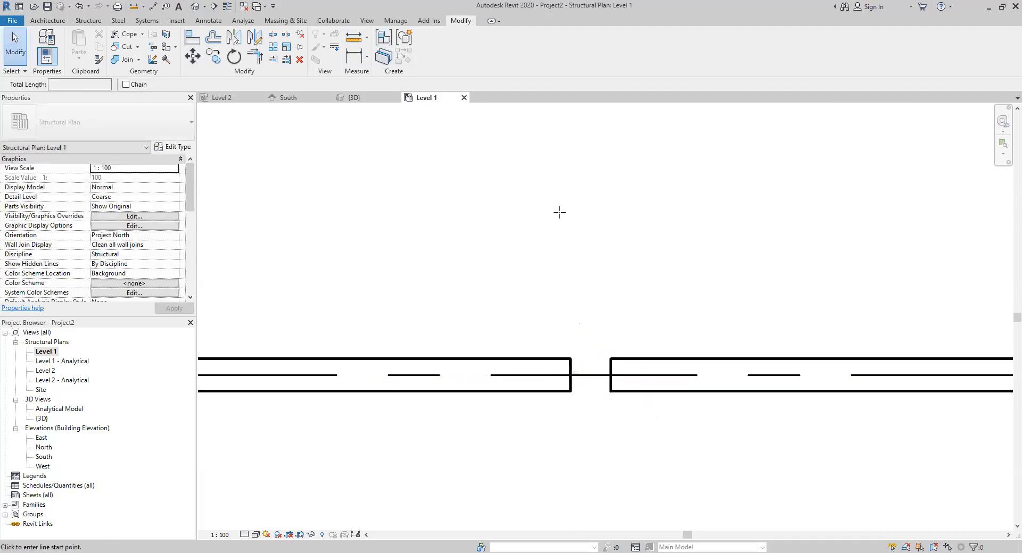
pyautogui.click(570, 375)
pyautogui.click(611, 375)
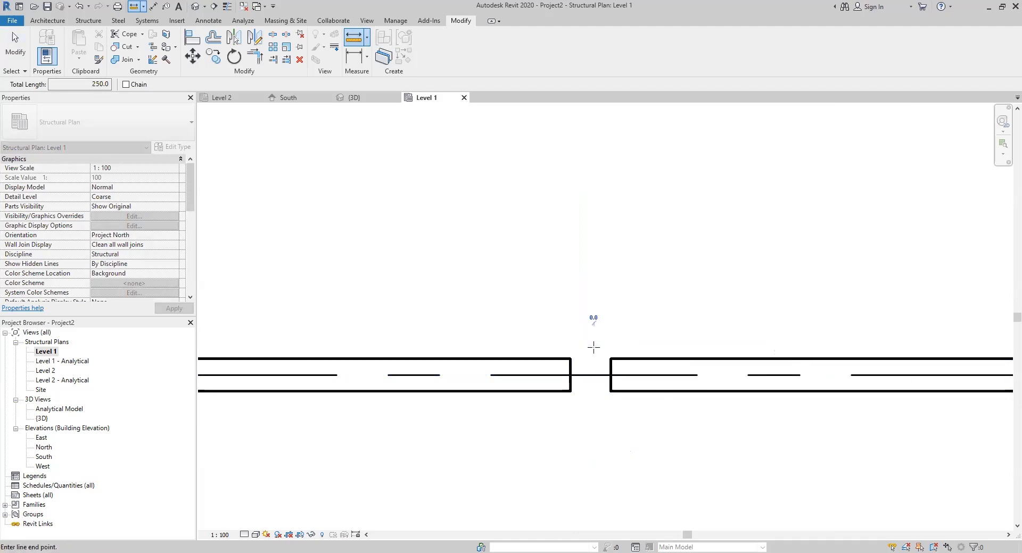
pyautogui.click(593, 349)
pyautogui.press('Escape')
pyautogui.press('Escape')
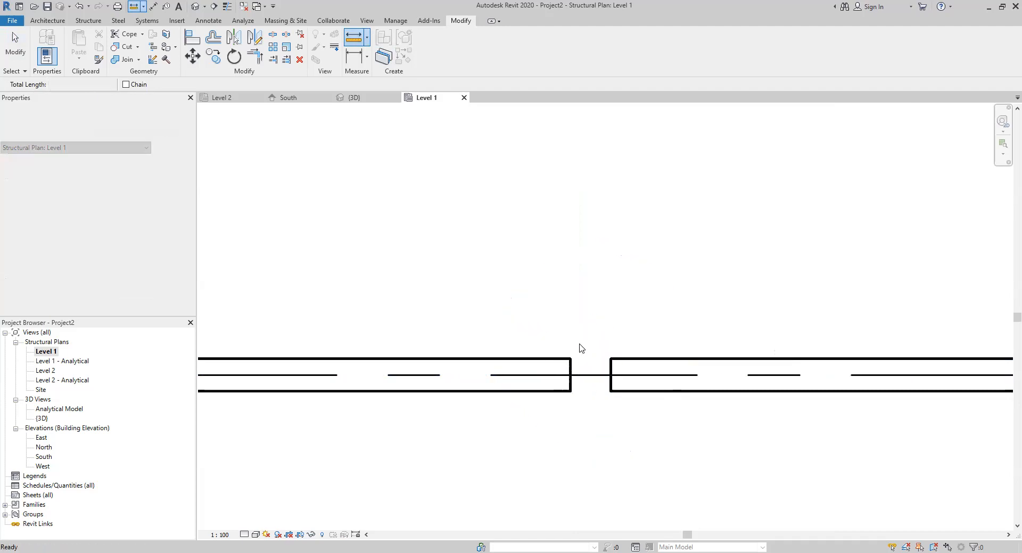
# Step: Try to set the Split with Gap joint gap to 350 mm
pyautogui.scroll(-4, 579, 349)
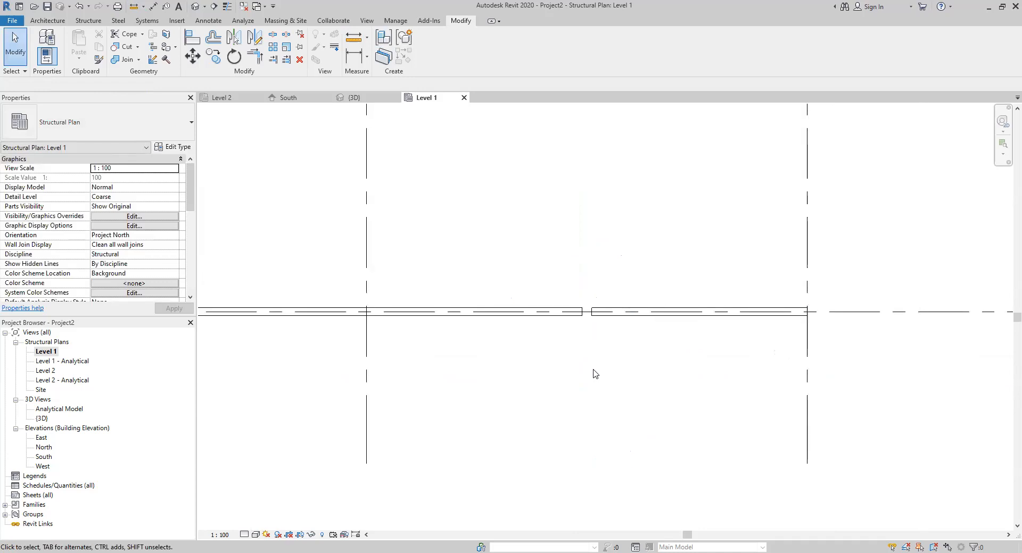
pyautogui.click(286, 39)
pyautogui.moveTo(71, 85); pyautogui.dragTo(31, 83)
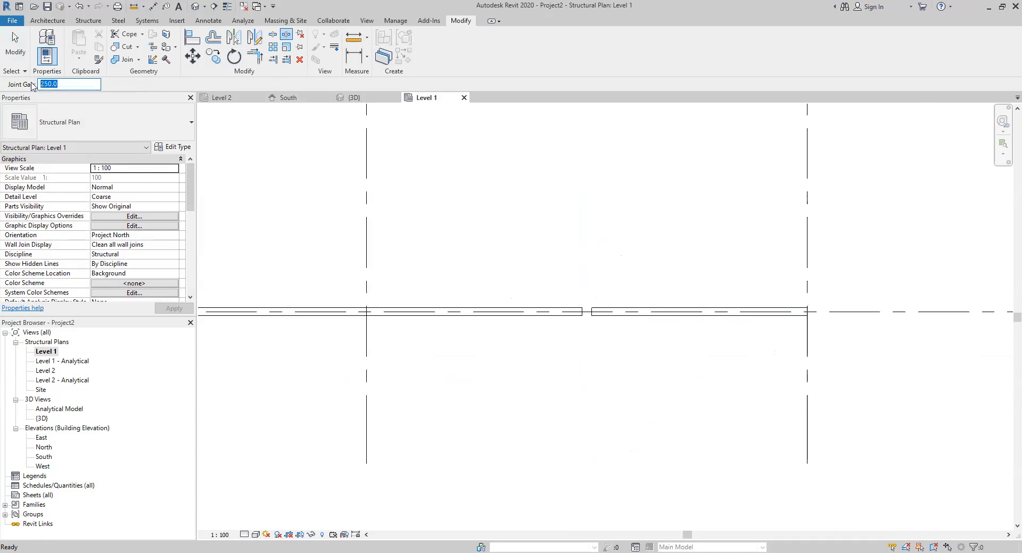
pyautogui.write('350')
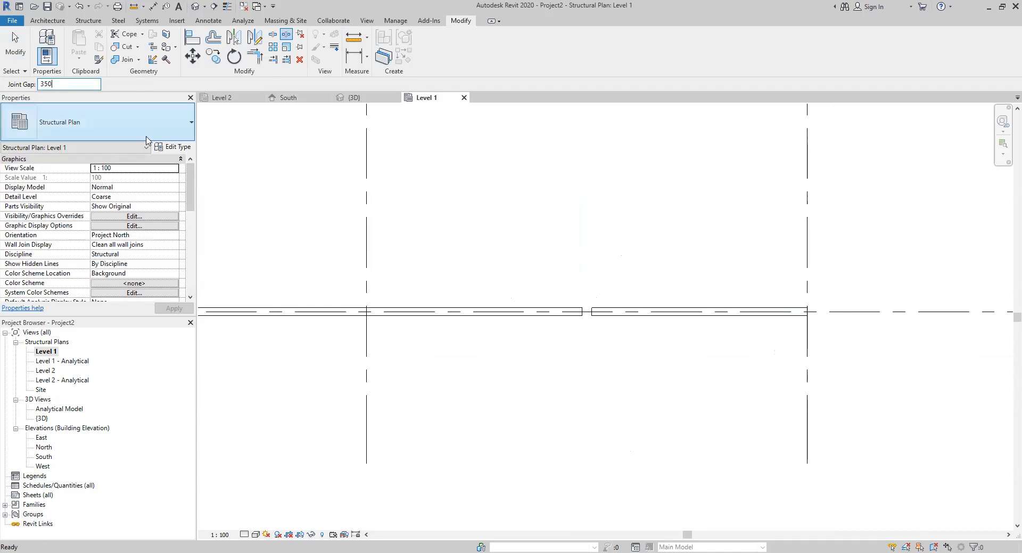
pyautogui.moveTo(205, 190)
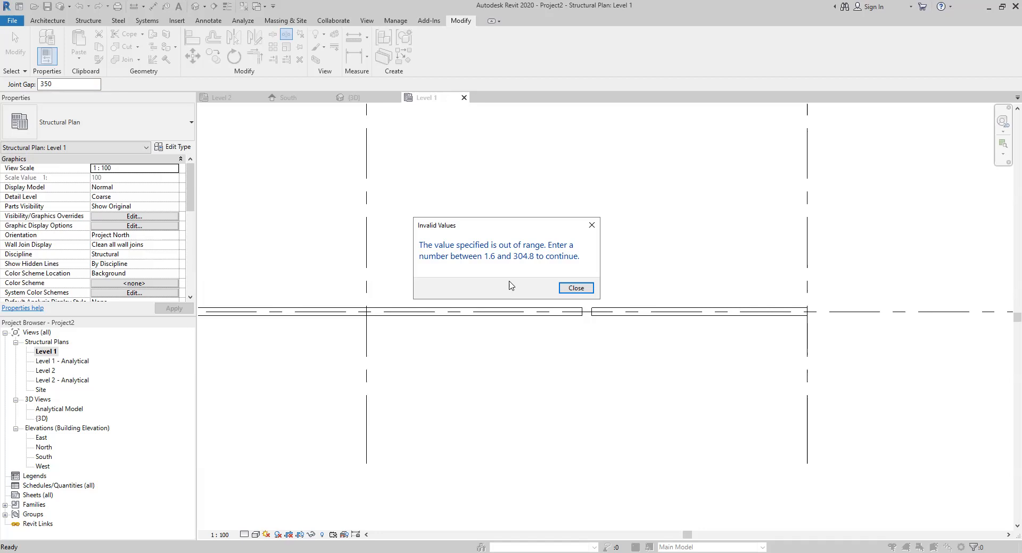
pyautogui.click(575, 289)
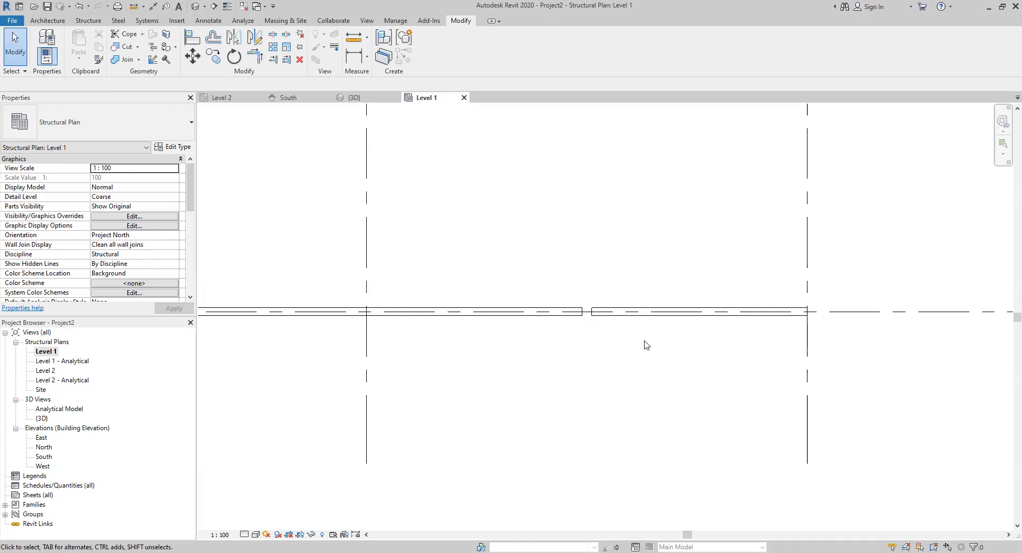
# Step: Delete the split wall pieces along grid b
pyautogui.scroll(-5, 646, 346)
pyautogui.moveTo(441, 305); pyautogui.dragTo(698, 351)
pyautogui.press('Delete')
pyautogui.moveTo(612, 344); pyautogui.dragTo(596, 374, button='middle')
pyautogui.scroll(1, 454, 412)
pyautogui.moveTo(466, 410); pyautogui.dragTo(454, 358, button='middle')
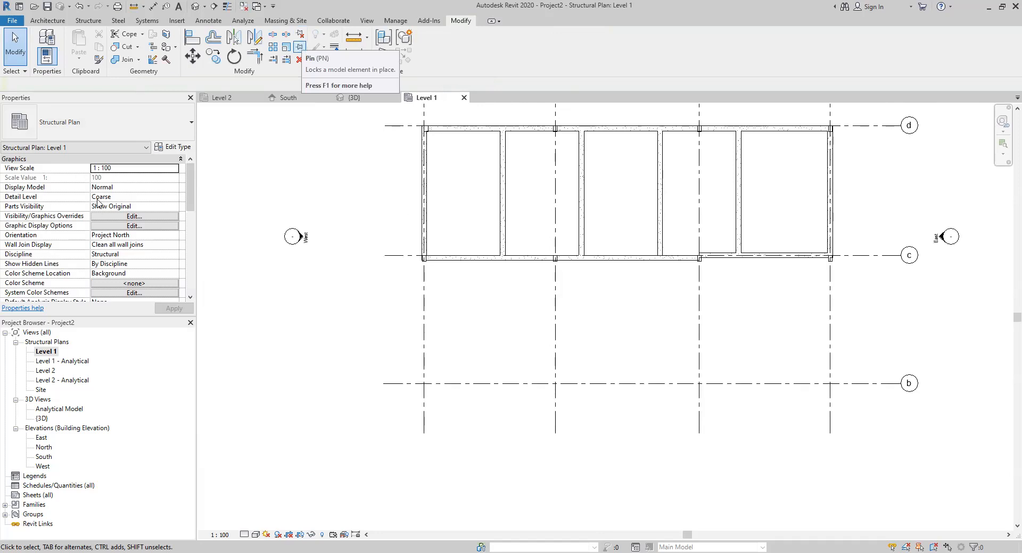
# Step: Place 300 x 450mm Concrete-Rectangular-Column structural columns where grid b crosses grids 1 and 2
pyautogui.click(88, 20)
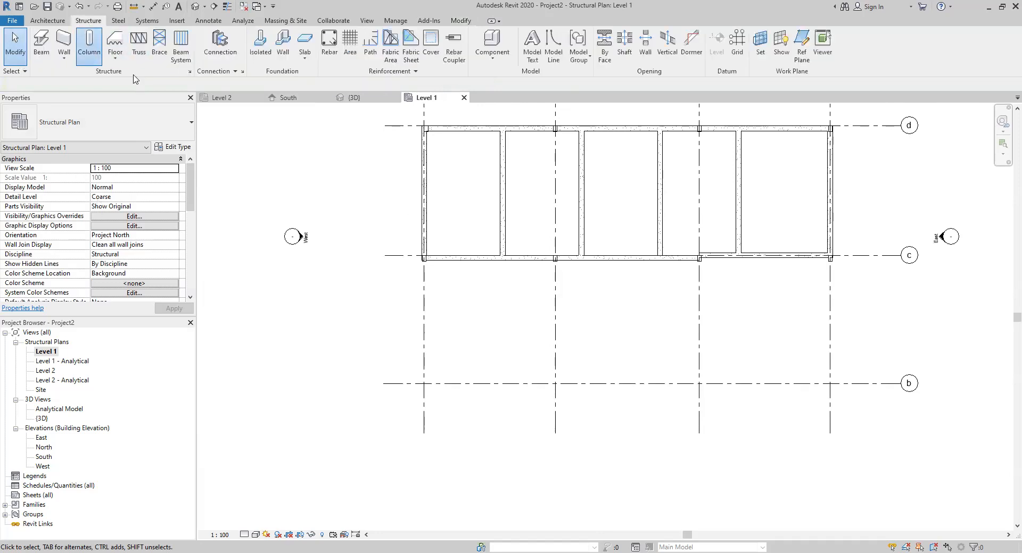
pyautogui.scroll(2, 427, 399)
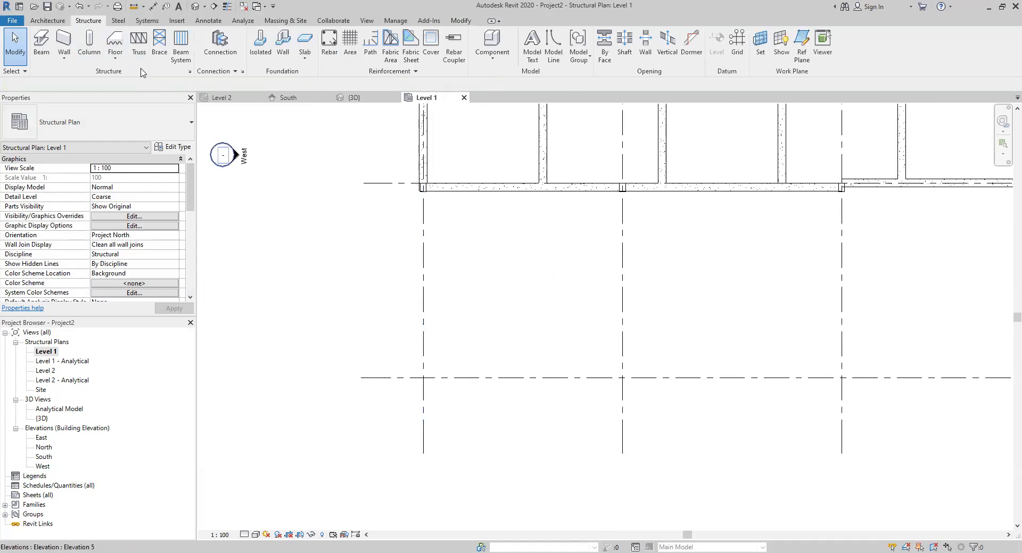
pyautogui.click(89, 44)
pyautogui.scroll(2, 423, 394)
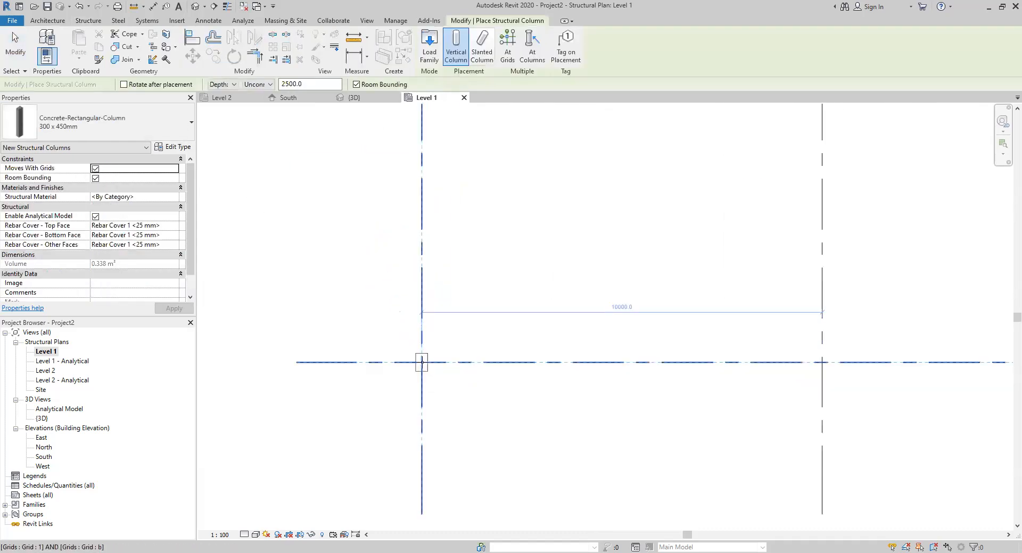
pyautogui.click(422, 362)
pyautogui.click(817, 360)
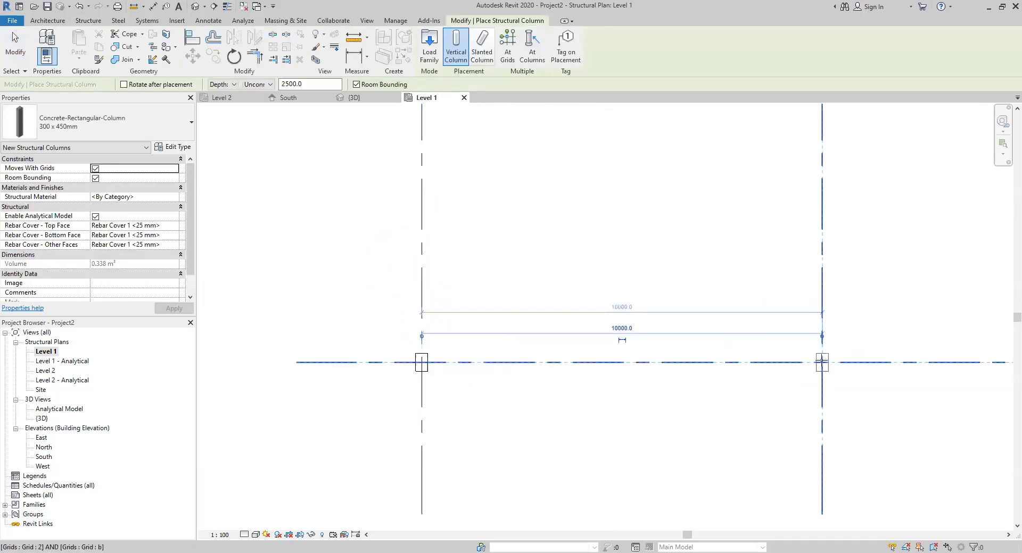
pyautogui.press('Escape')
pyautogui.press('Escape')
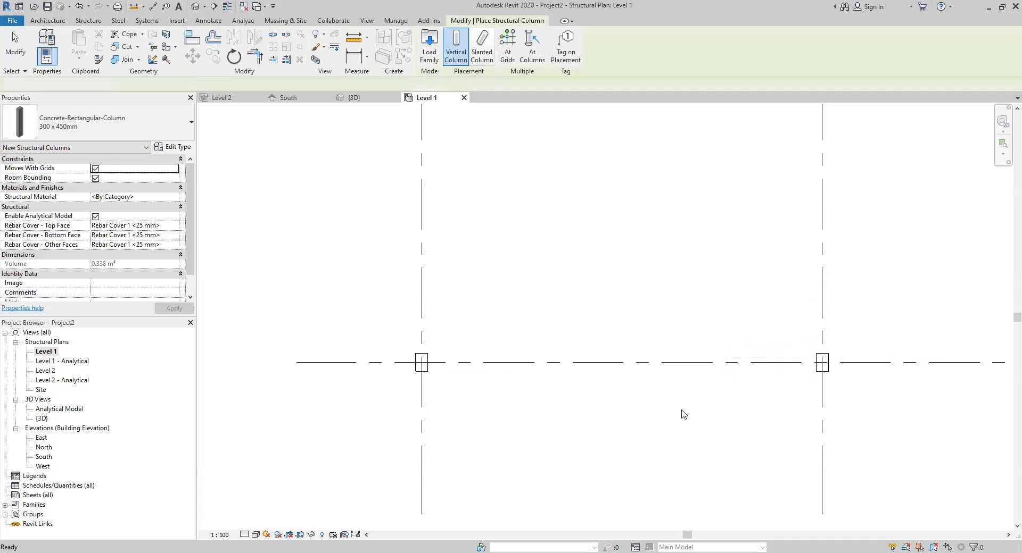
pyautogui.moveTo(538, 418); pyautogui.dragTo(522, 444, button='middle')
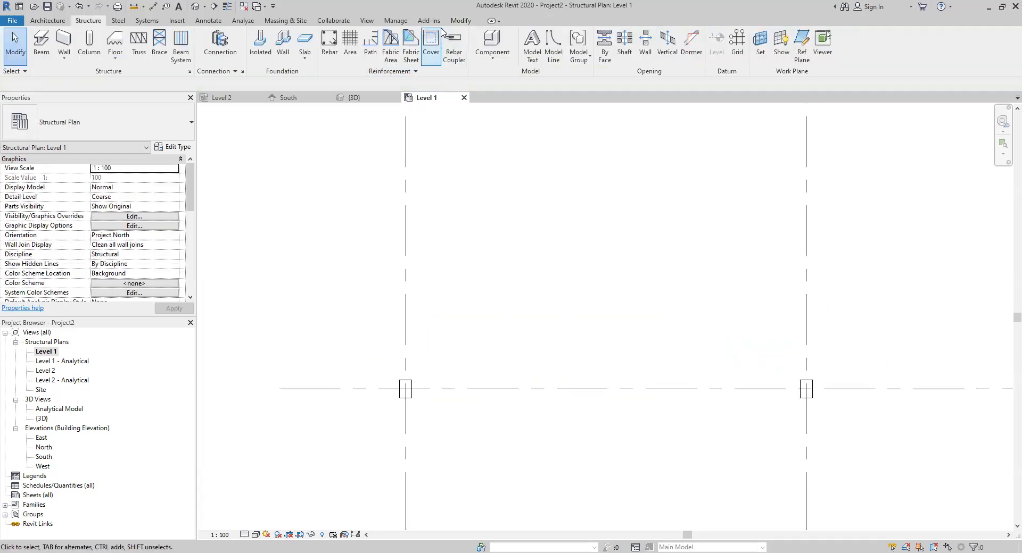
# Step: Pin the column at the intersection of grids 1 and b
pyautogui.click(461, 20)
pyautogui.scroll(-2, 507, 264)
pyautogui.moveTo(398, 328); pyautogui.dragTo(488, 393)
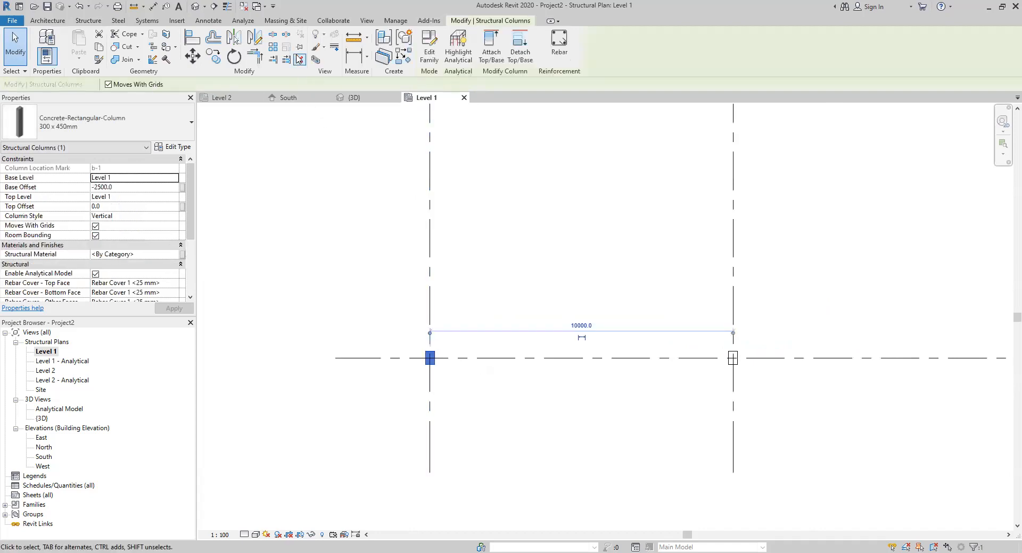
pyautogui.click(298, 49)
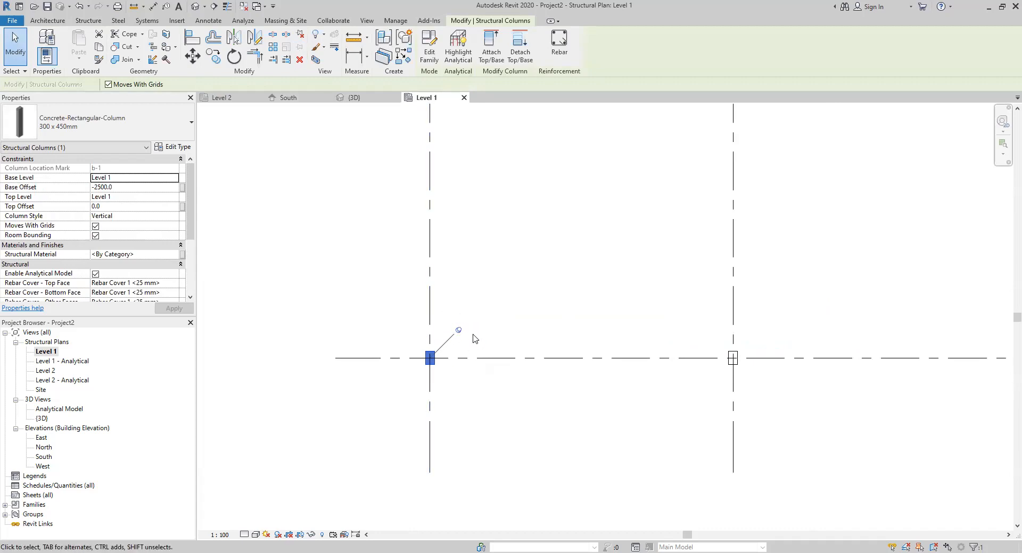
pyautogui.scroll(2, 459, 335)
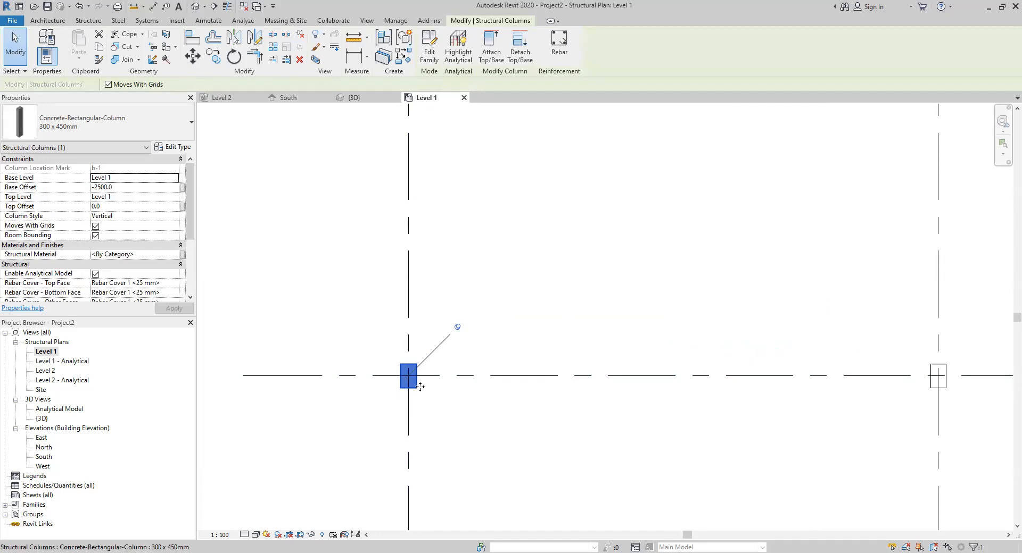
pyautogui.click(431, 401)
# Step: Extend the aligned west ends of grids b and c outward by moving grid b's end
pyautogui.click(430, 379)
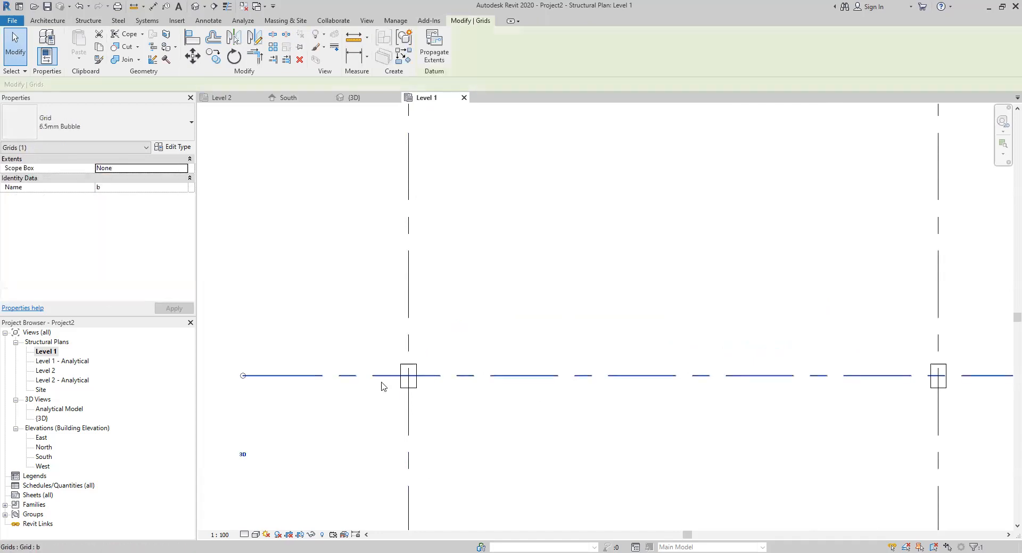
pyautogui.moveTo(243, 377); pyautogui.dragTo(246, 340)
pyautogui.scroll(-3, 312, 375)
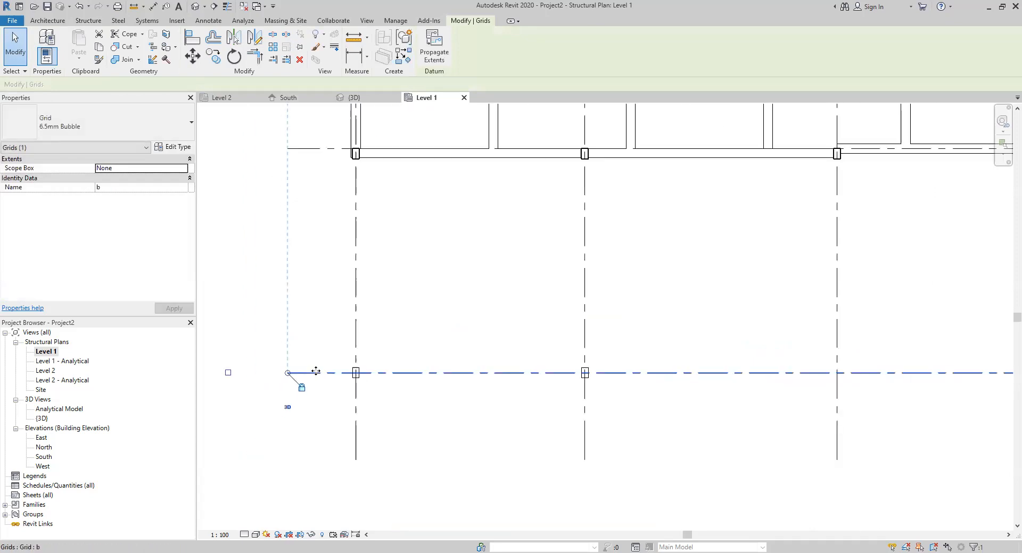
pyautogui.moveTo(287, 374); pyautogui.dragTo(255, 374)
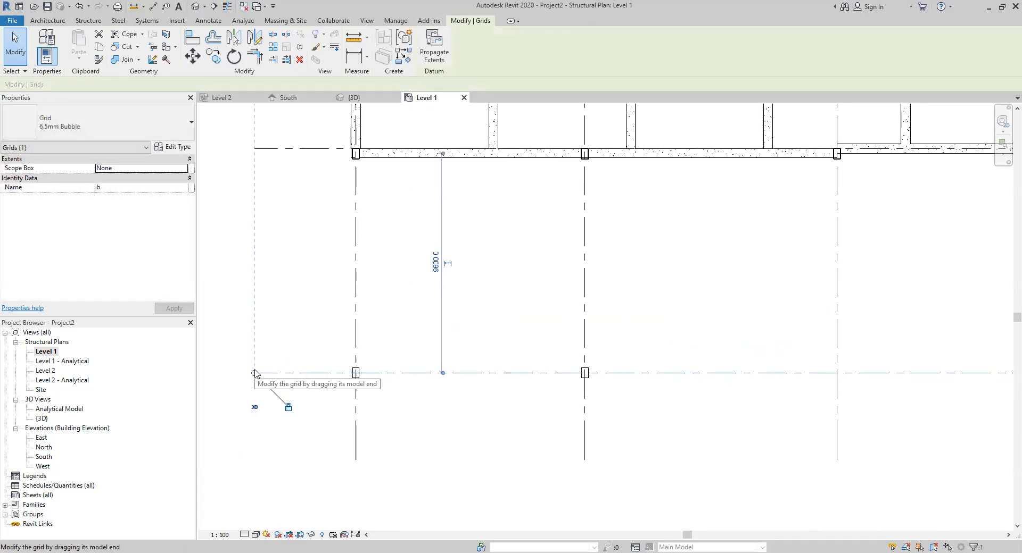
pyautogui.click(273, 150)
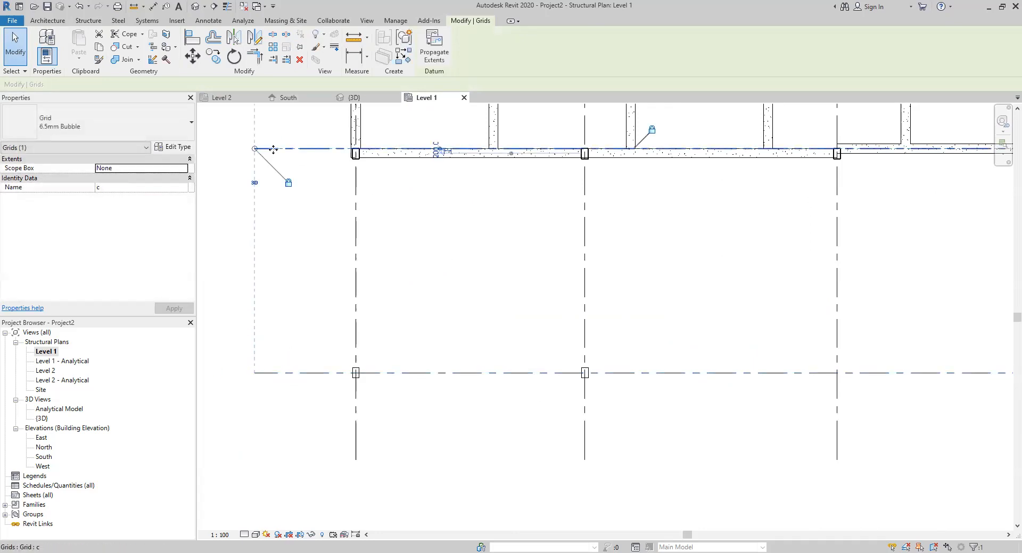
pyautogui.click(257, 375)
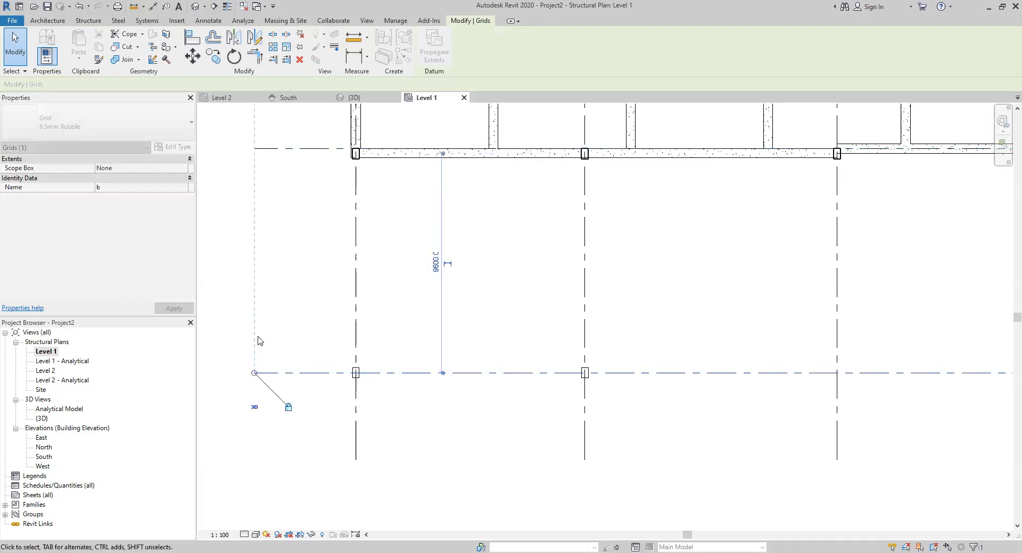
pyautogui.click(291, 334)
pyautogui.scroll(-3, 291, 334)
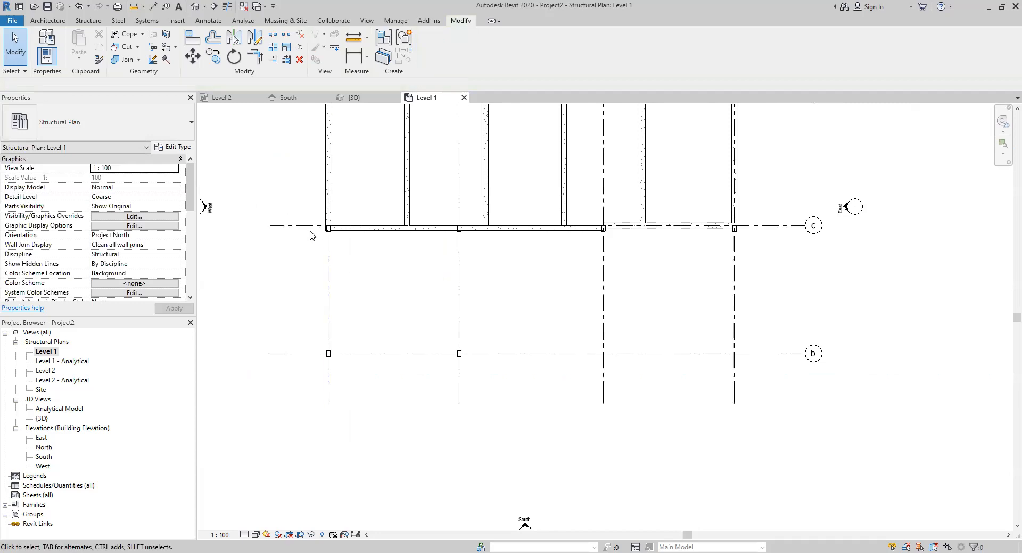
# Step: Unlock both ends of grid c and move the grid north to about 2800 mm from the wall
pyautogui.click(806, 225)
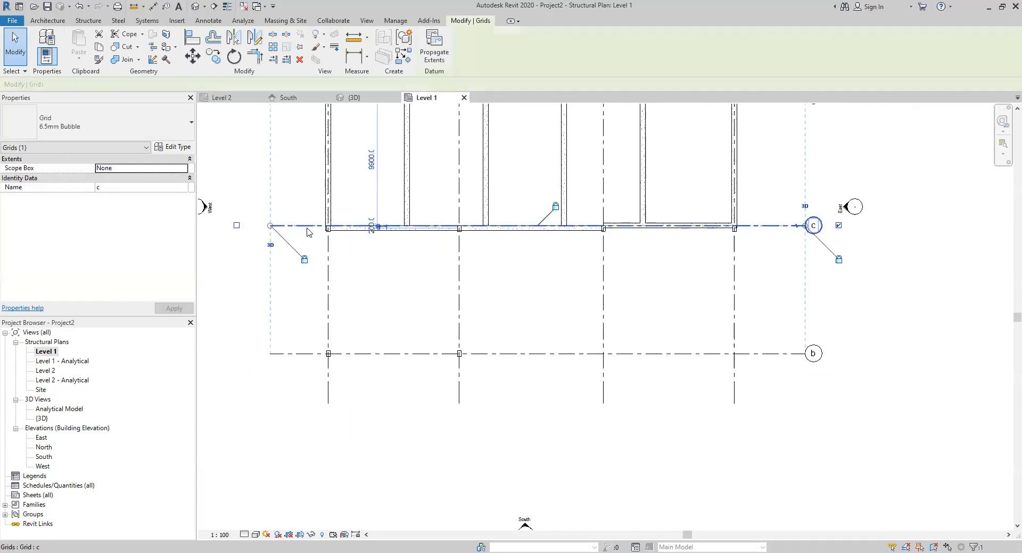
pyautogui.click(840, 260)
pyautogui.click(305, 259)
pyautogui.moveTo(305, 208); pyautogui.dragTo(305, 171)
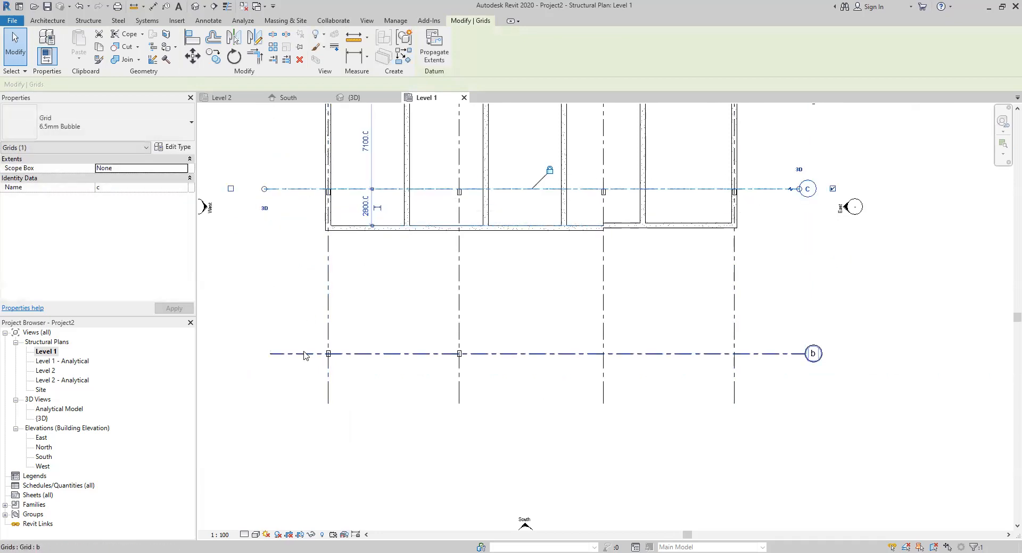
# Step: Move grid b to about 8700 mm from the wall and turn off Moves With Grids for the column at grid 2
pyautogui.moveTo(305, 354); pyautogui.dragTo(489, 362)
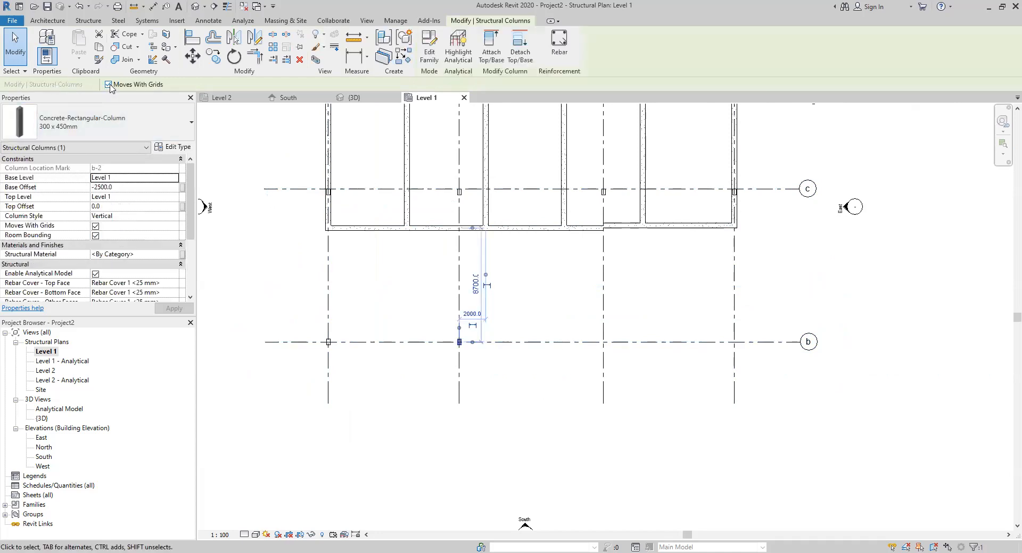
pyautogui.click(395, 372)
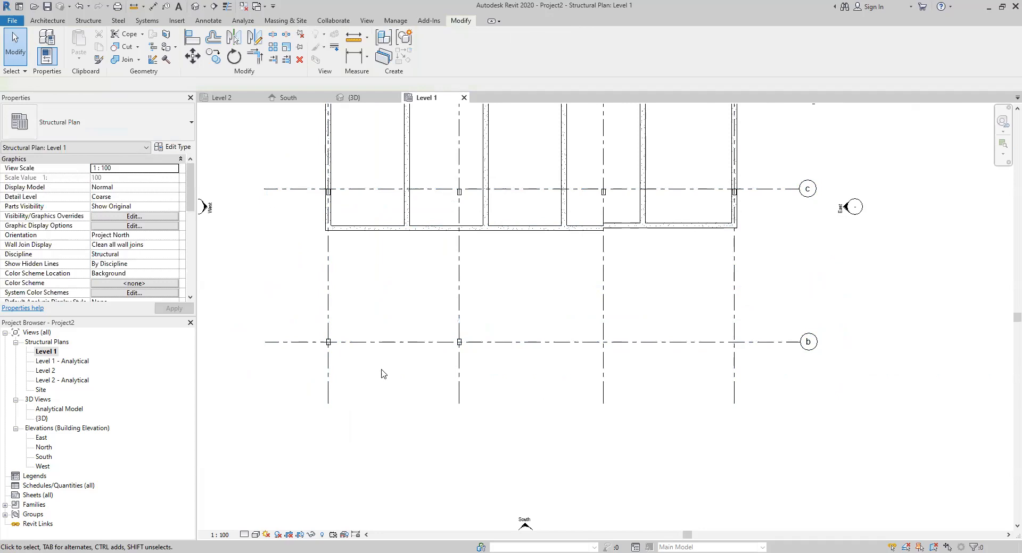
# Step: Move grid b north to about 5300 mm from the wall and undo the move
pyautogui.click(372, 343)
pyautogui.moveTo(372, 342); pyautogui.dragTo(302, 298)
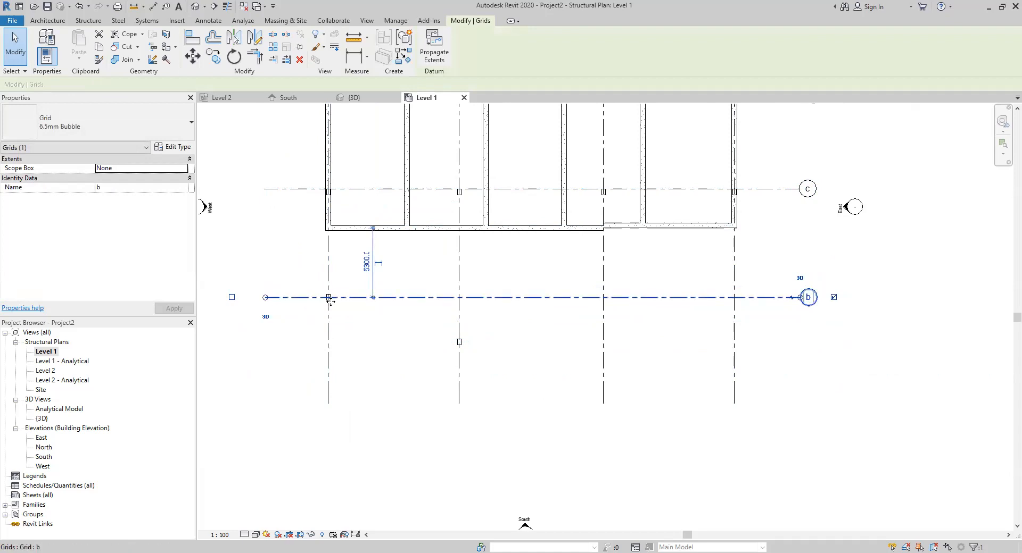
pyautogui.click(78, 7)
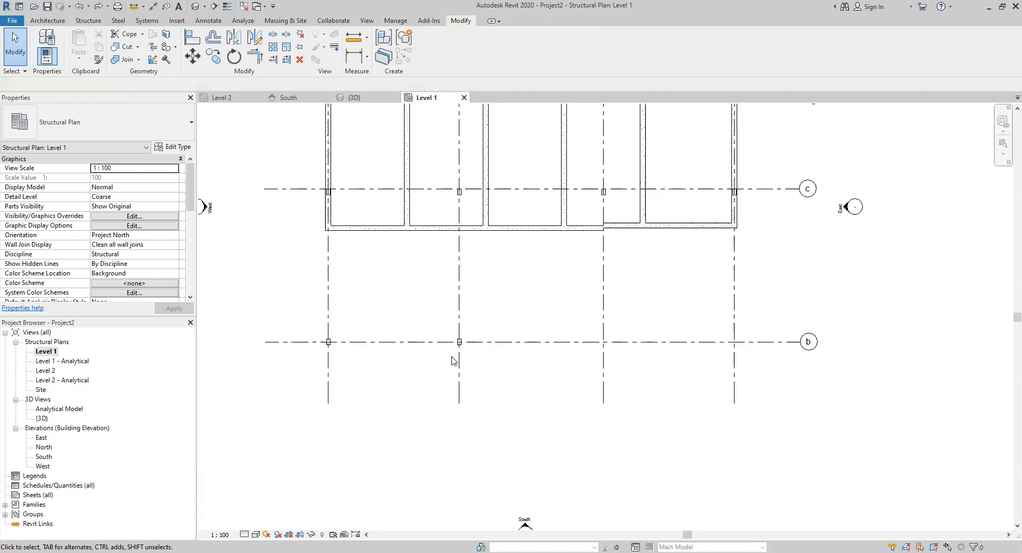
# Step: Check the Moves With Grids setting of the column at grids 2 and b, and locate the Select Pinned Elements option
pyautogui.scroll(2, 452, 351)
pyautogui.moveTo(431, 307); pyautogui.dragTo(510, 366)
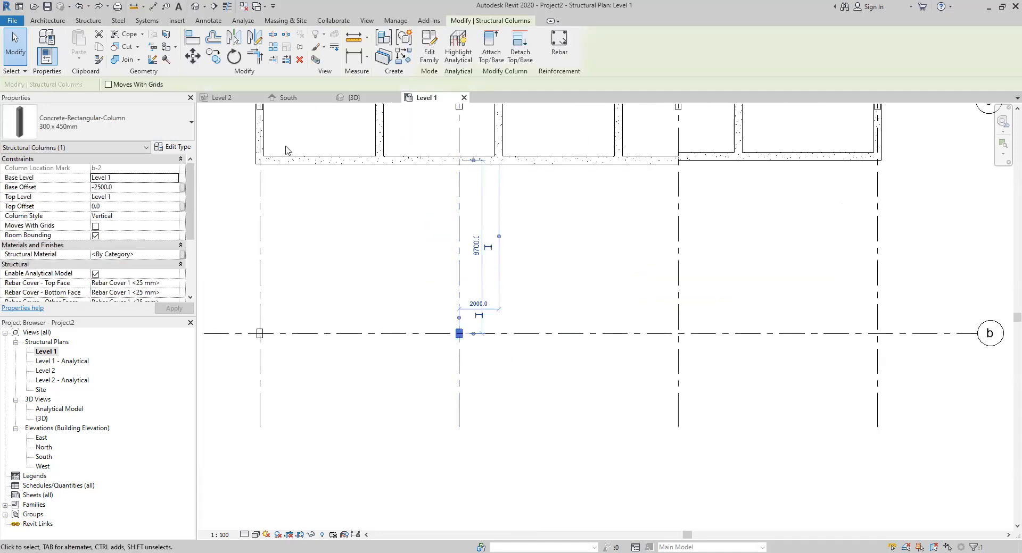
pyautogui.click(375, 388)
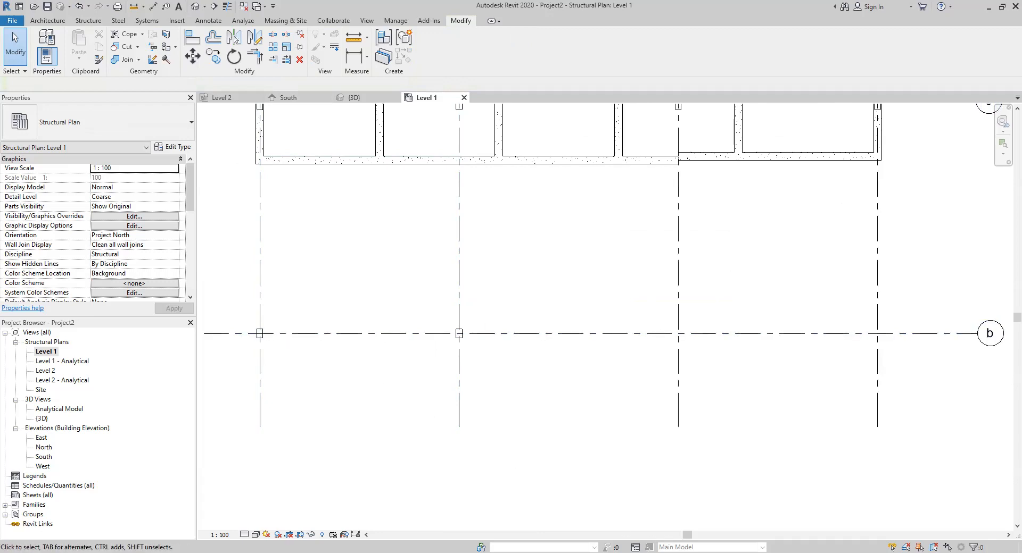
pyautogui.click(918, 542)
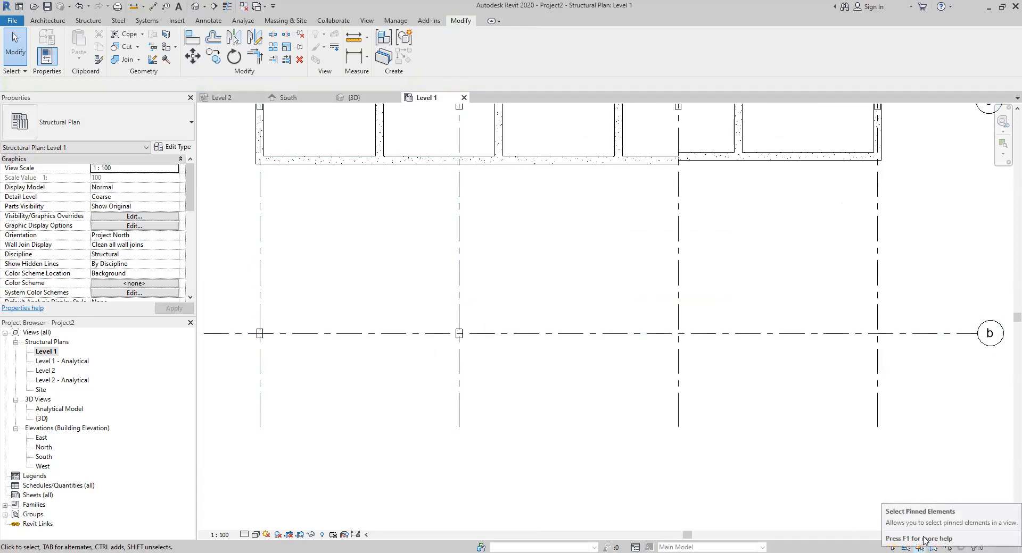
# Step: Window-select the two columns on grid b repeatedly to test how the Select Pinned Elements option affects their selection
pyautogui.moveTo(225, 303); pyautogui.dragTo(508, 391)
pyautogui.moveTo(224, 290); pyautogui.dragTo(541, 380)
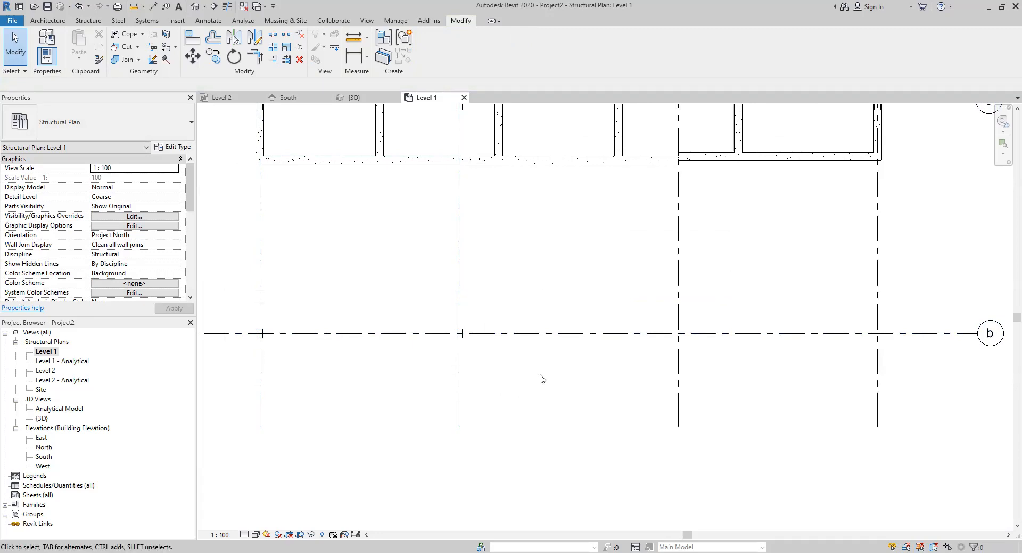
pyautogui.moveTo(249, 306); pyautogui.dragTo(507, 380)
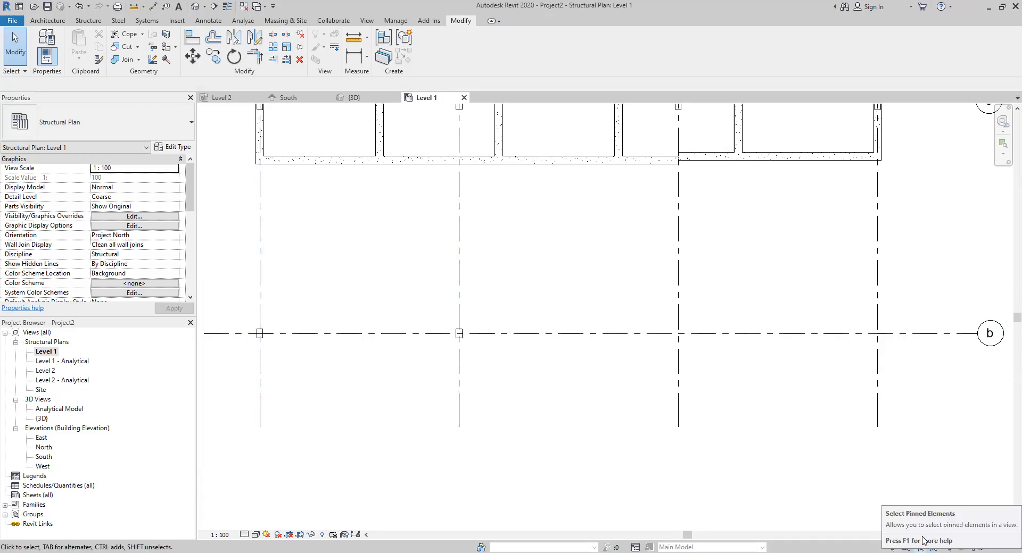
pyautogui.moveTo(232, 311); pyautogui.dragTo(490, 367)
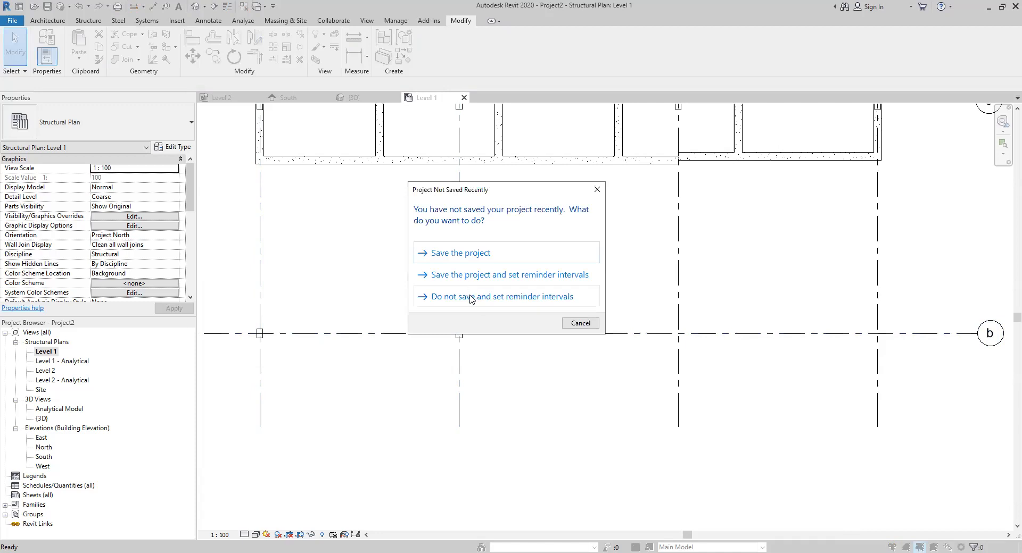
# Step: Save the project as Class3.rvt in New folder, replacing the existing file
pyautogui.click(459, 254)
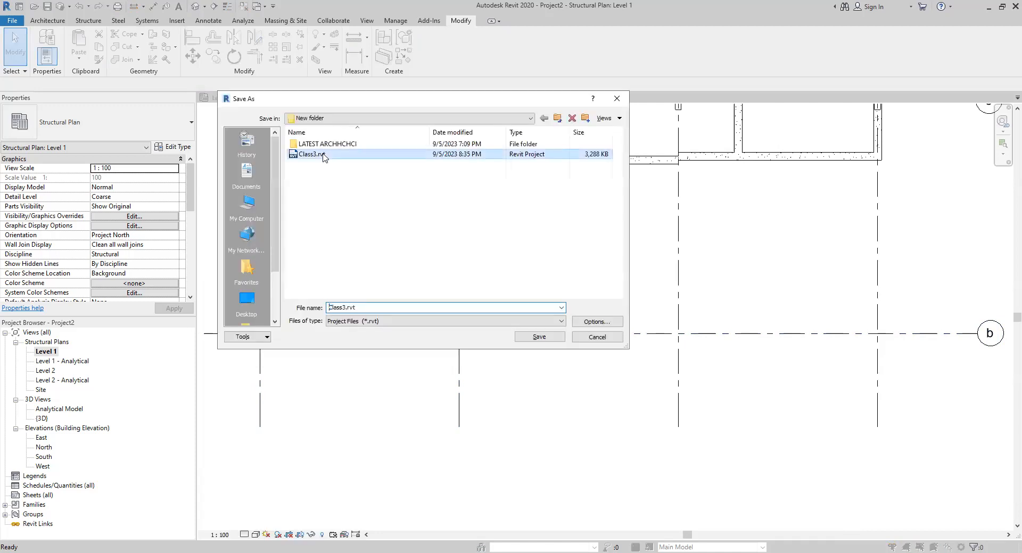
pyautogui.click(555, 341)
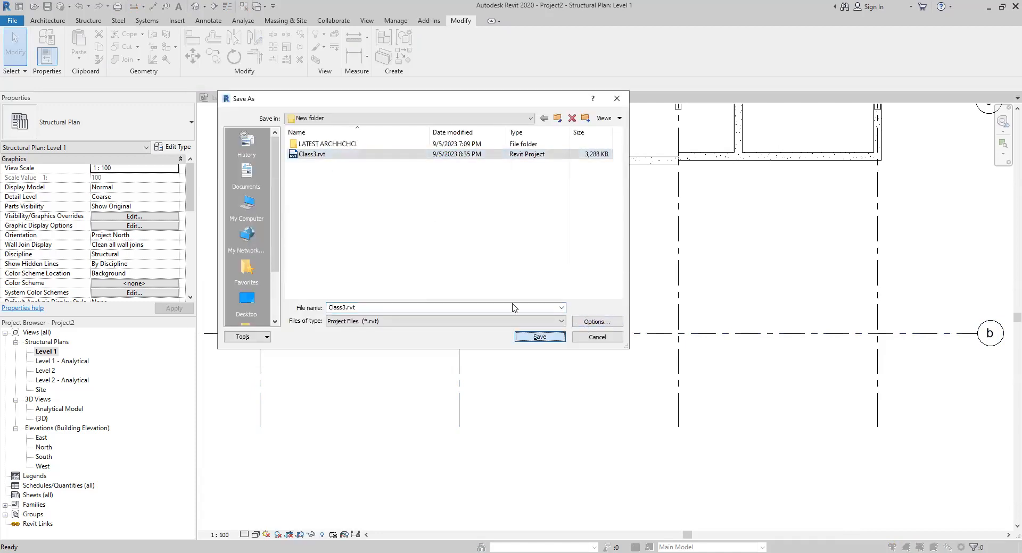
pyautogui.click(492, 290)
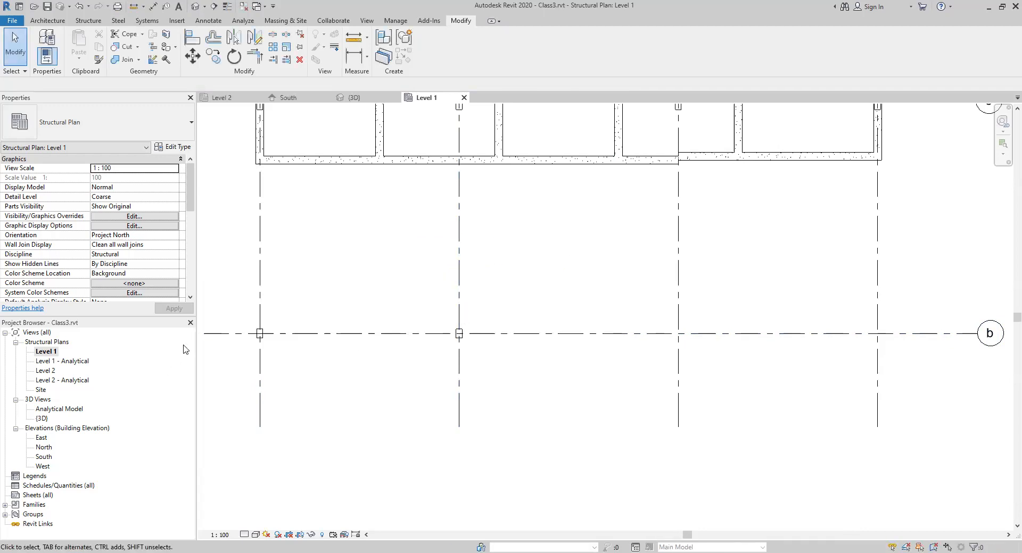
# Step: Test window and crossing selection on the columns along grid b, clearing the selection after each attempt
pyautogui.moveTo(237, 308); pyautogui.dragTo(480, 377)
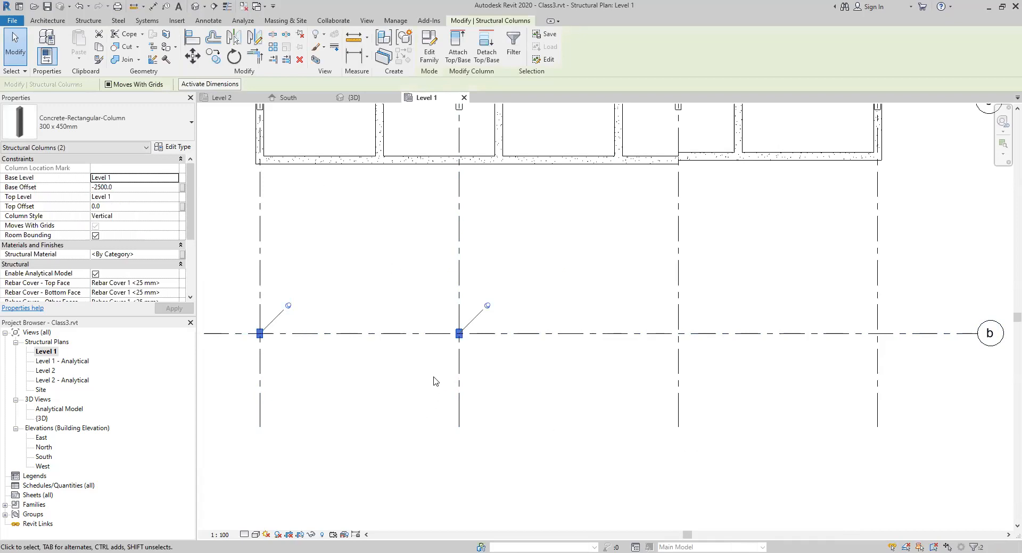
pyautogui.press('Escape')
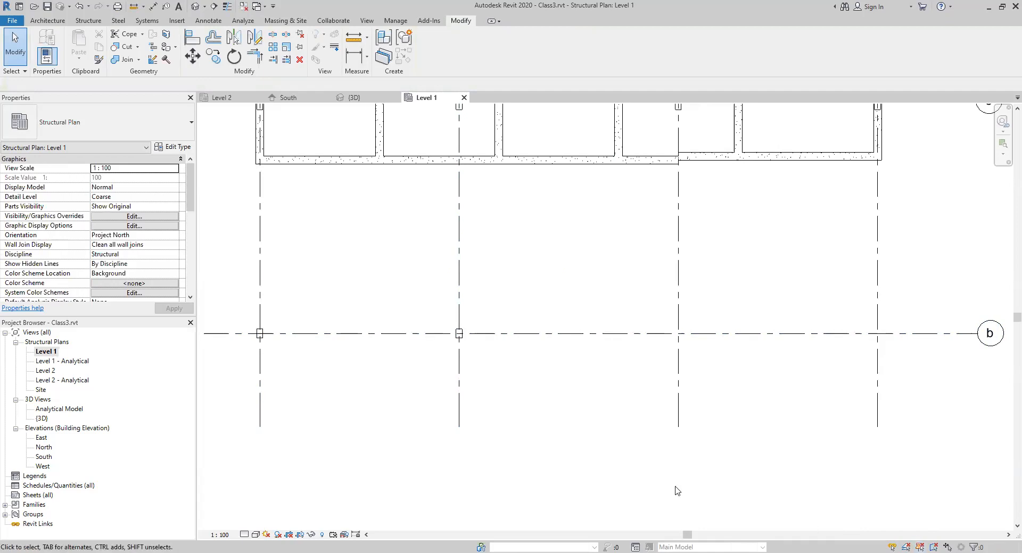
pyautogui.moveTo(558, 254); pyautogui.dragTo(182, 392)
pyautogui.press('Escape')
pyautogui.scroll(-3, 521, 291)
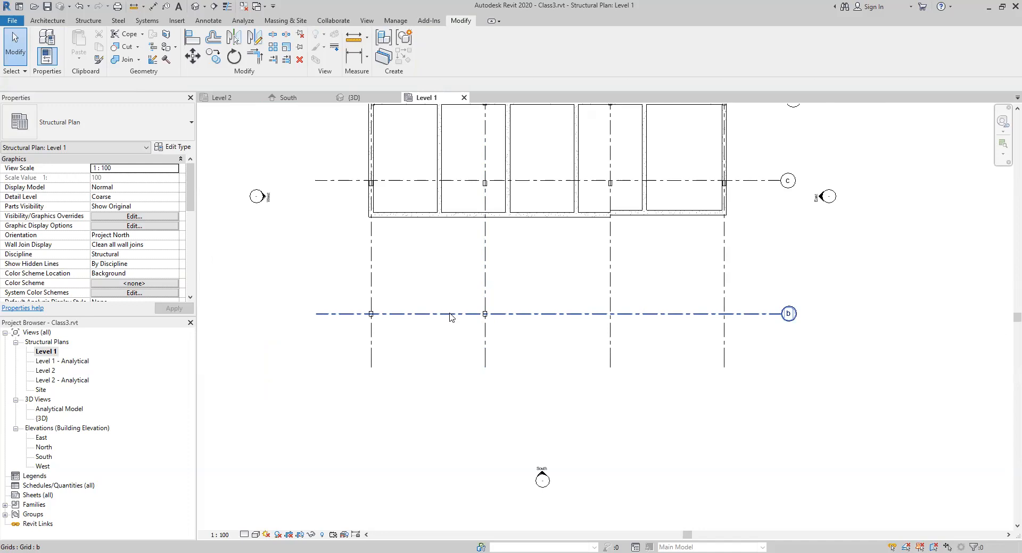
# Step: Inspect the two structural columns on grid b, at grids 1 and 2, by selecting them individually and together
pyautogui.moveTo(340, 278); pyautogui.dragTo(514, 338)
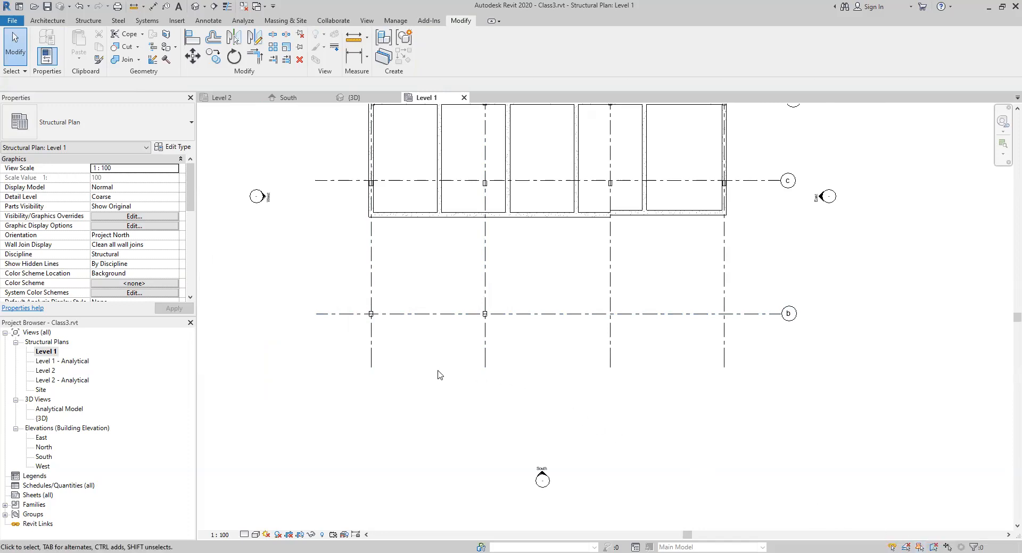
pyautogui.scroll(2, 413, 371)
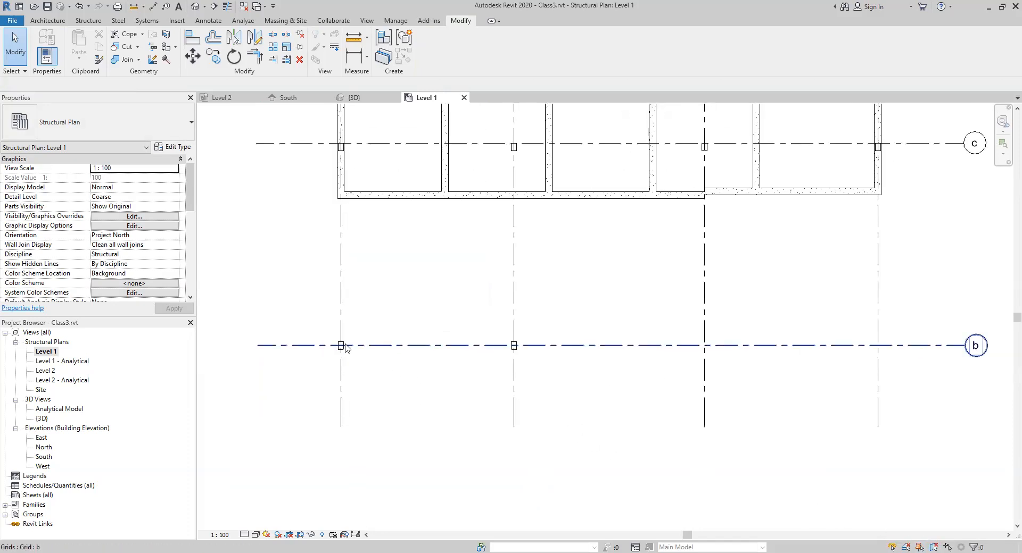
pyautogui.moveTo(307, 322); pyautogui.dragTo(390, 388)
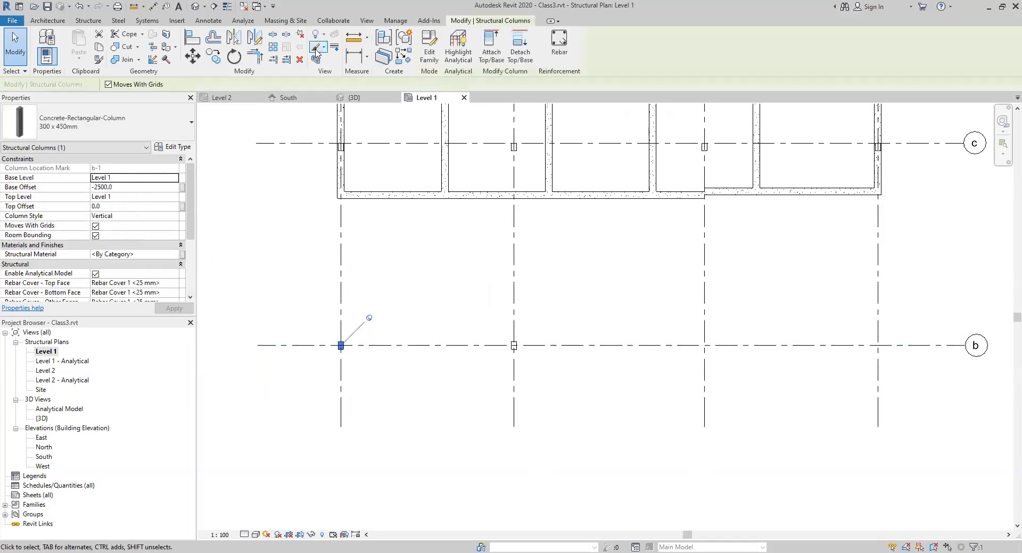
pyautogui.click(443, 389)
pyautogui.moveTo(492, 323); pyautogui.dragTo(573, 388)
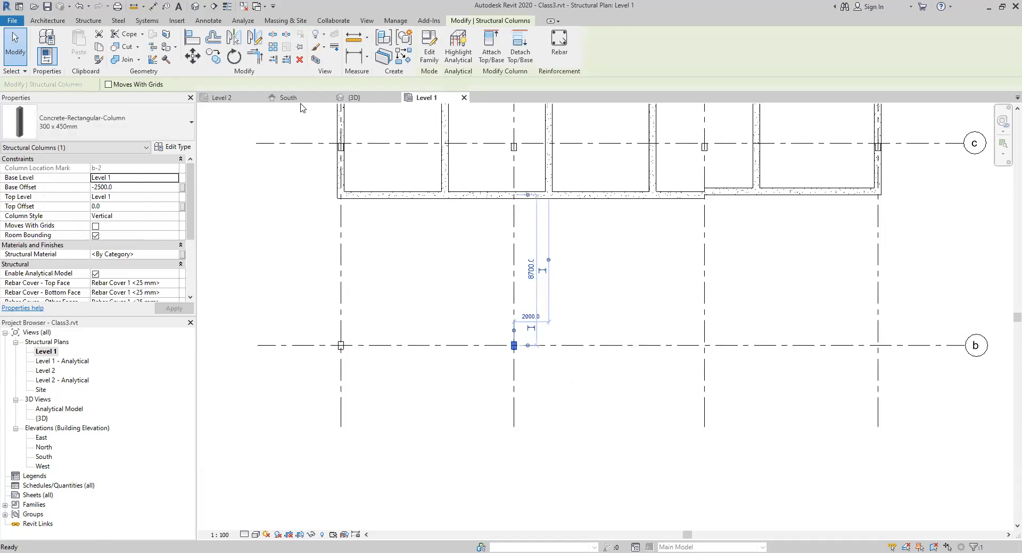
pyautogui.click(417, 317)
pyautogui.moveTo(287, 318); pyautogui.dragTo(553, 394)
pyautogui.click(495, 373)
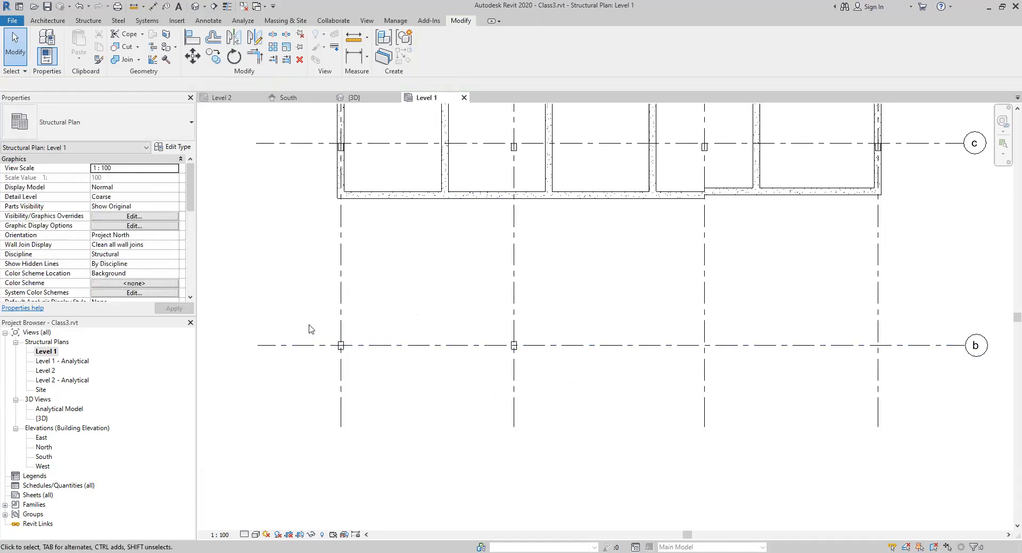
# Step: Try moving the column at grids b and 1 about 2000 mm above grid b, and undo the move
pyautogui.click(341, 346)
pyautogui.scroll(2, 340, 346)
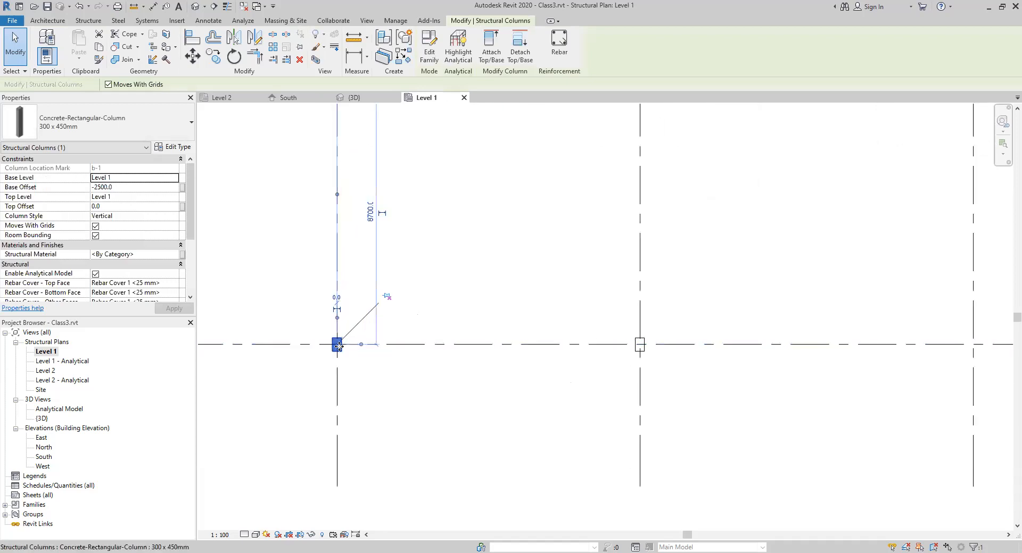
pyautogui.moveTo(337, 345); pyautogui.dragTo(341, 284)
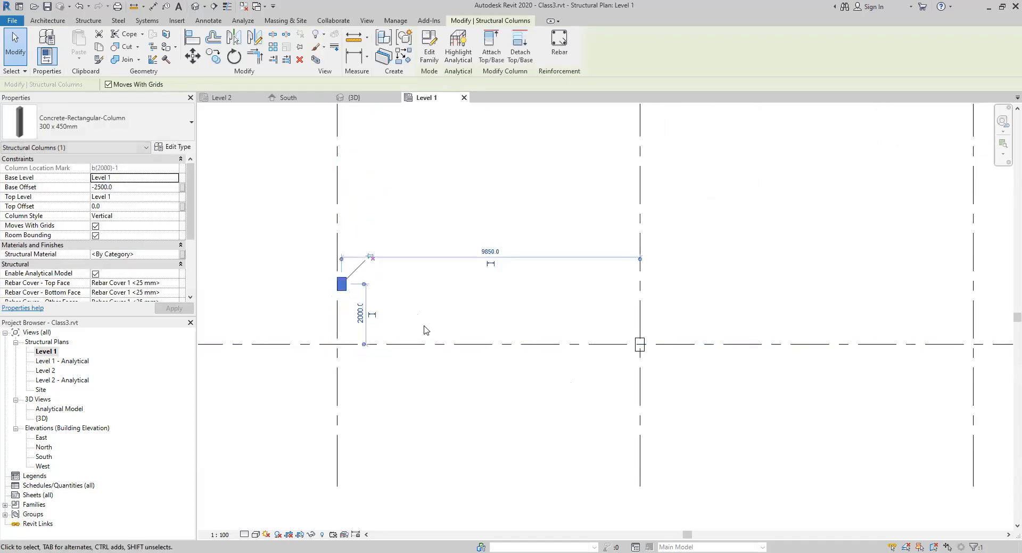
pyautogui.click(78, 6)
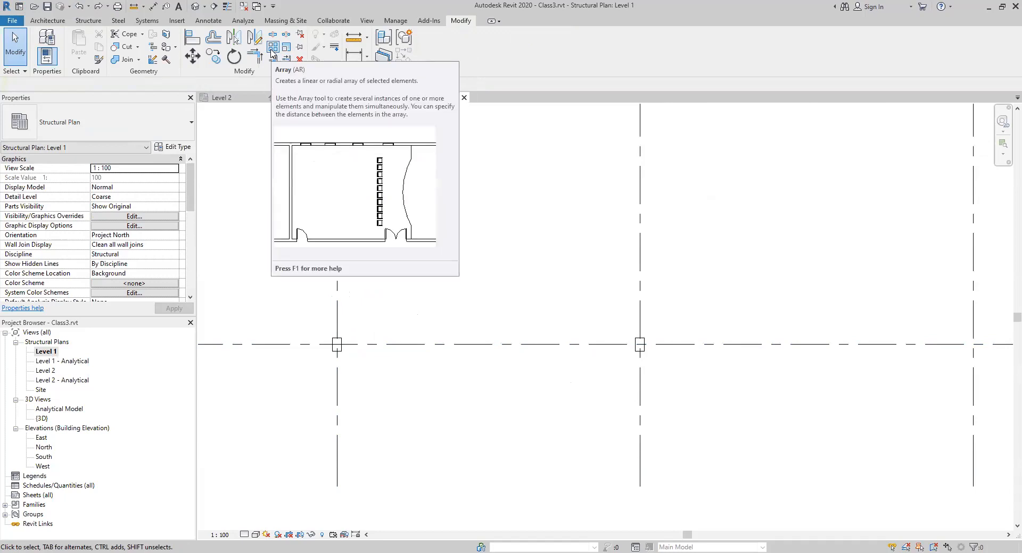
# Step: Delete the structural column at the intersection of grids b and 2
pyautogui.scroll(-2, 410, 242)
pyautogui.scroll(-3, 410, 242)
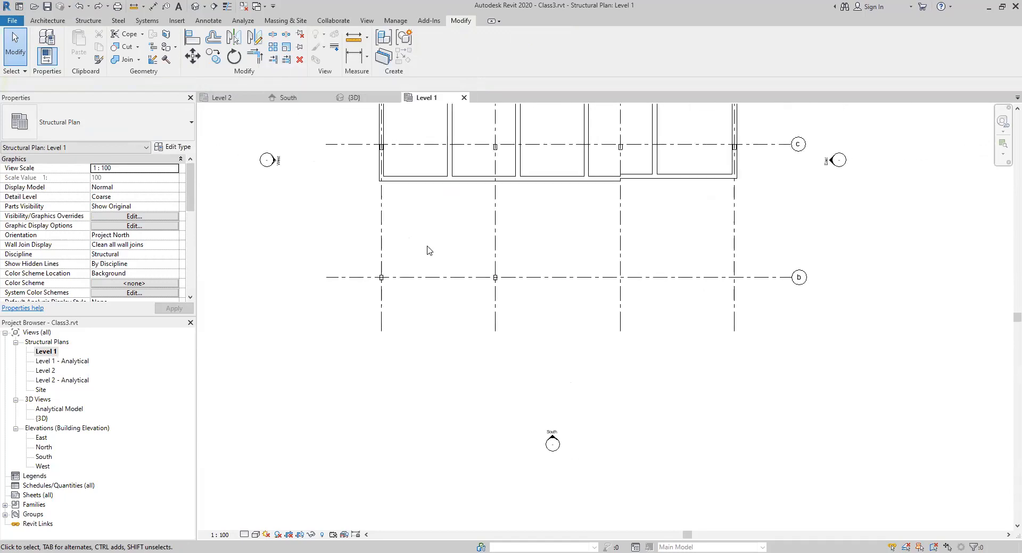
pyautogui.moveTo(280, 305); pyautogui.dragTo(462, 369)
pyautogui.click(336, 400)
pyautogui.scroll(3, 324, 381)
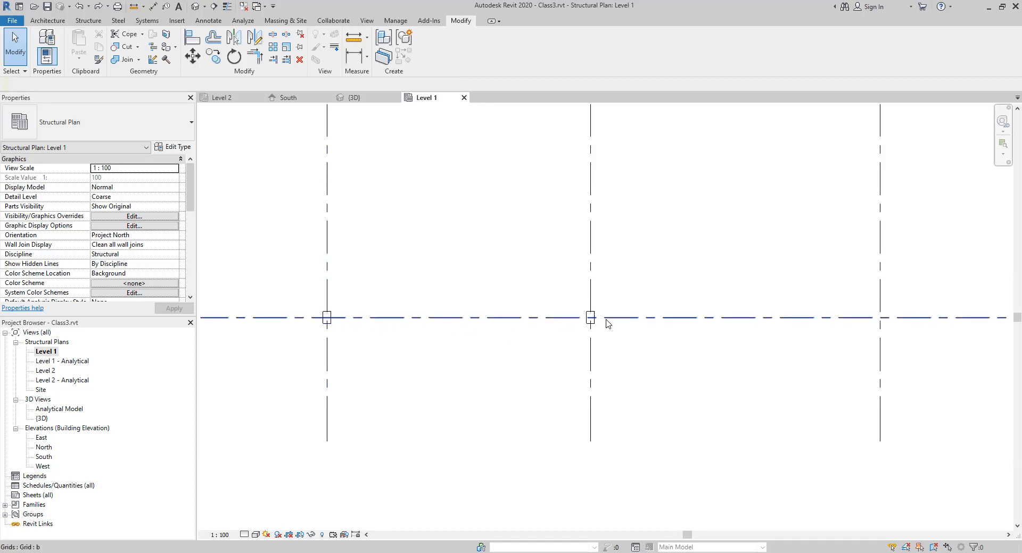
pyautogui.moveTo(555, 280); pyautogui.dragTo(630, 347)
pyautogui.press('Delete')
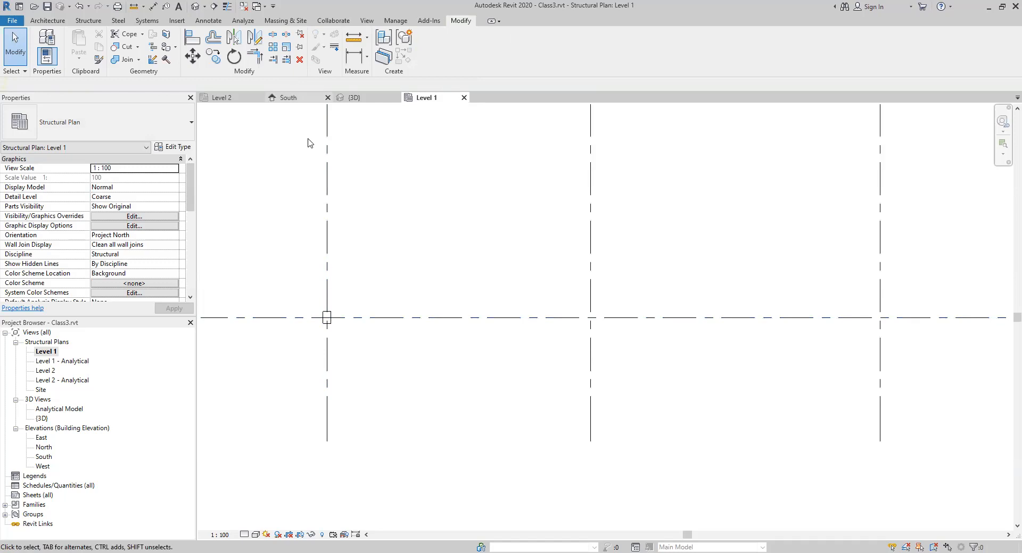
# Step: Array the column at grids b and 1 linearly along grid b as 5 grouped and associated members, spaced by the 2nd member
pyautogui.click(326, 317)
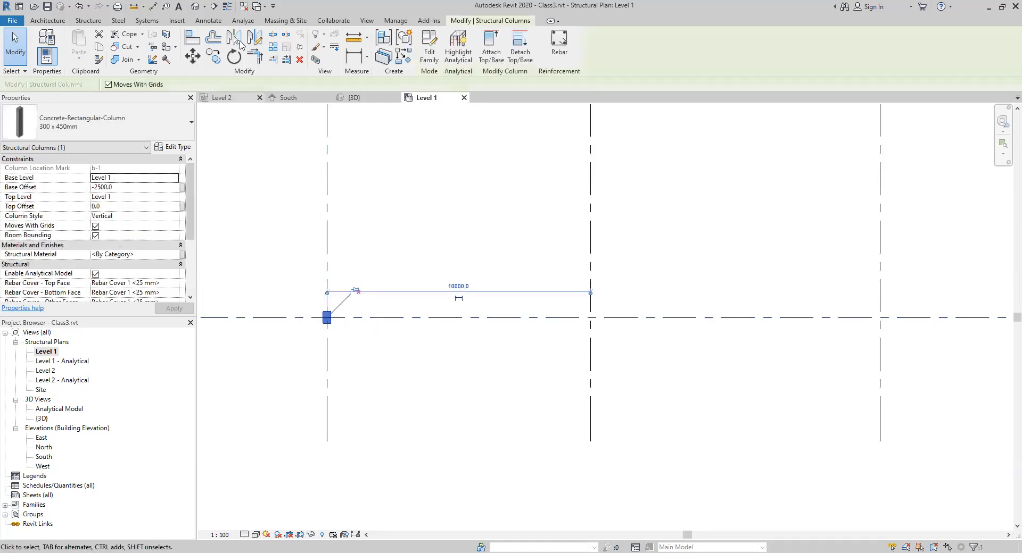
pyautogui.click(273, 48)
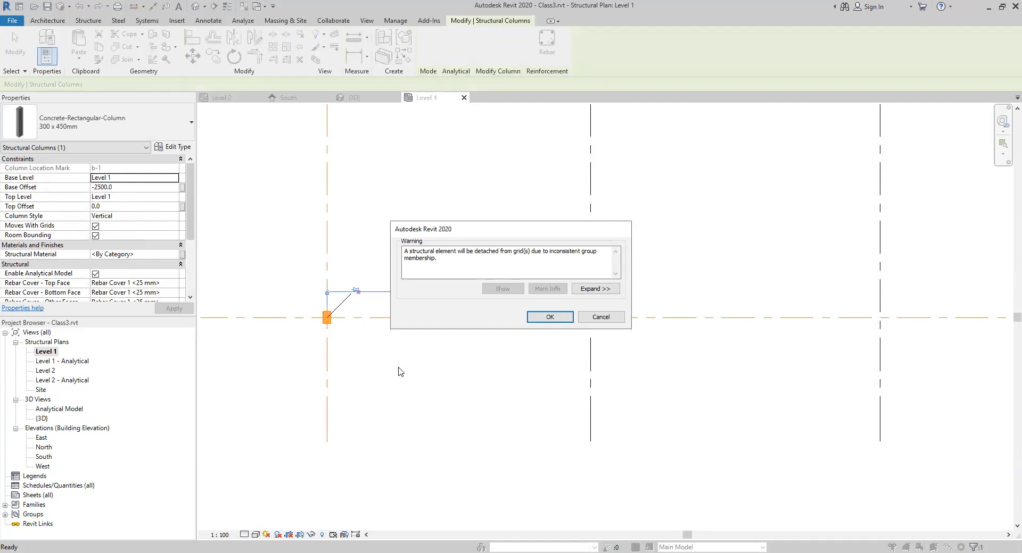
pyautogui.click(548, 317)
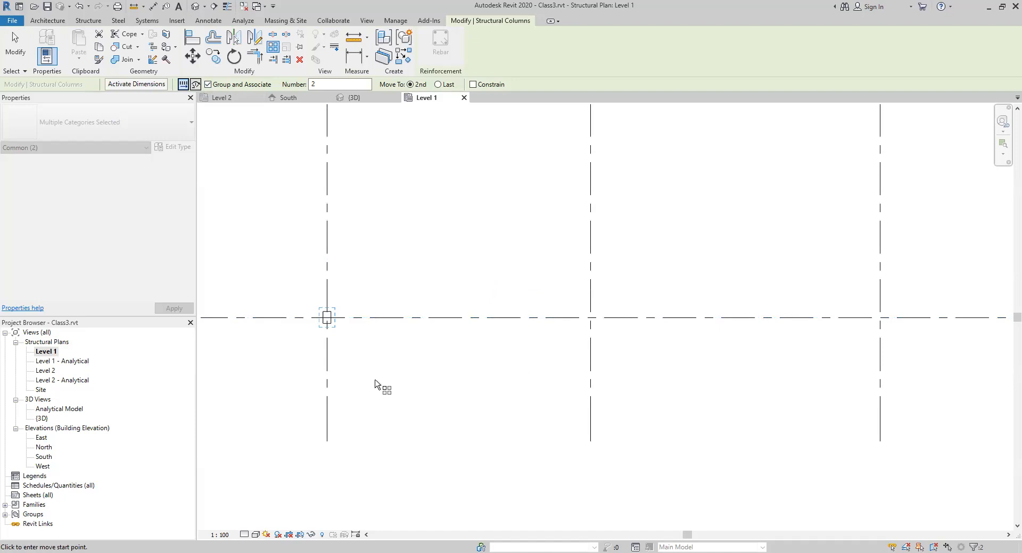
pyautogui.click(350, 318)
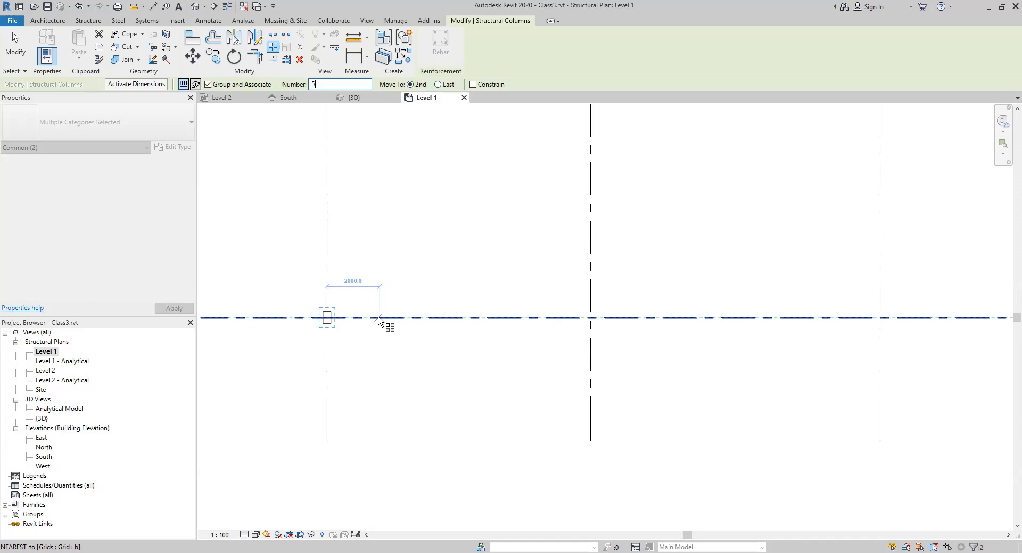
pyautogui.click(377, 318)
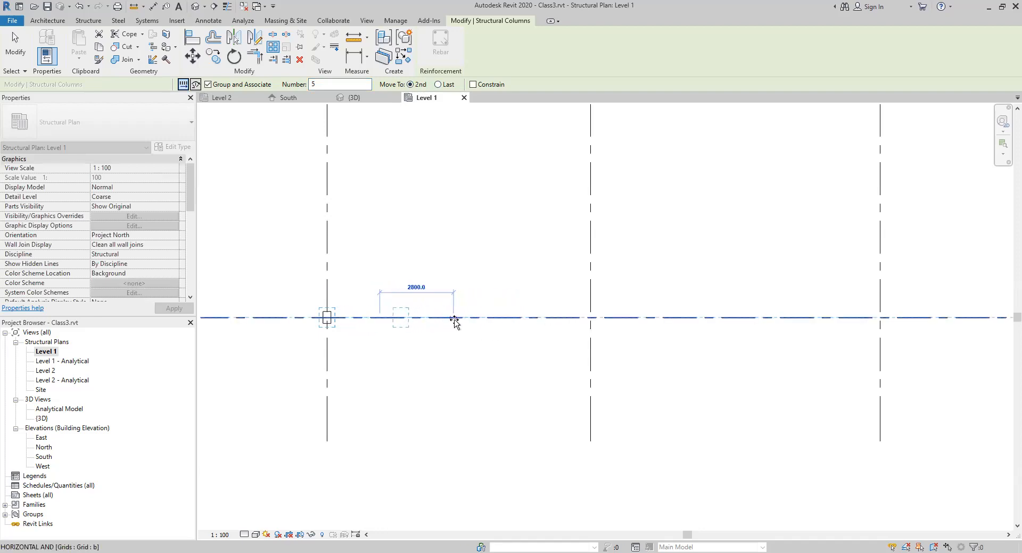
pyautogui.click(419, 318)
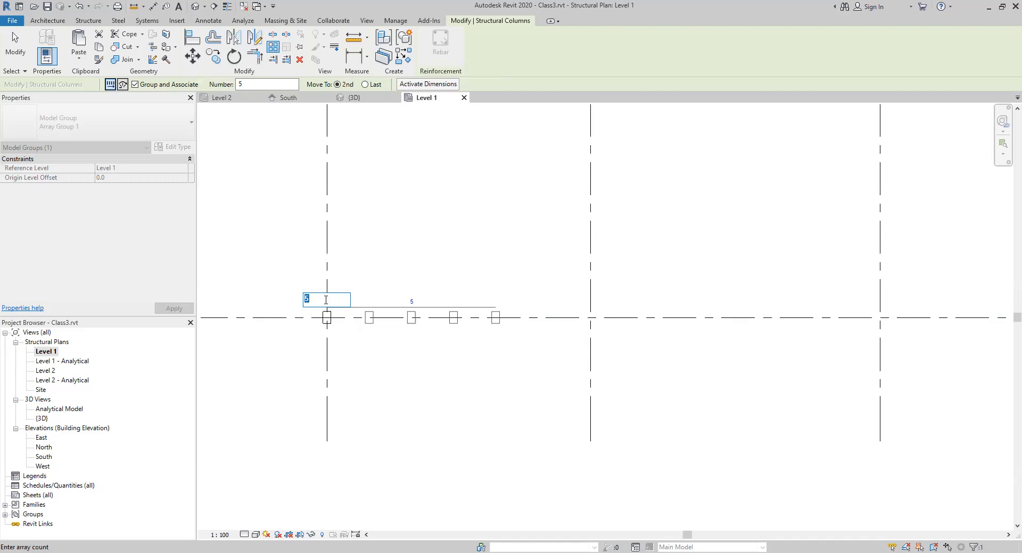
# Step: Set the member count of the column array on grid b to 7
pyautogui.press('Return')
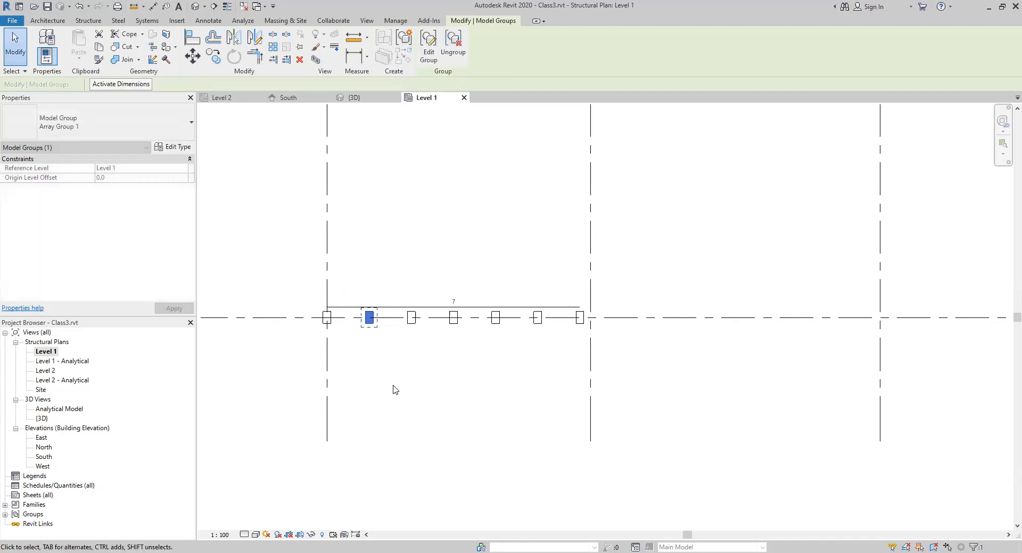
pyautogui.click(498, 382)
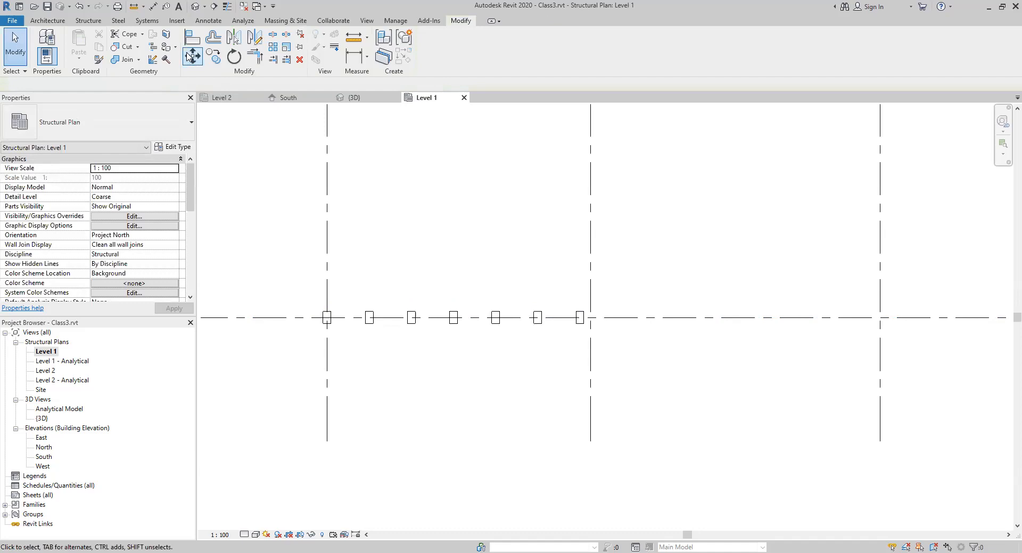
pyautogui.click(213, 56)
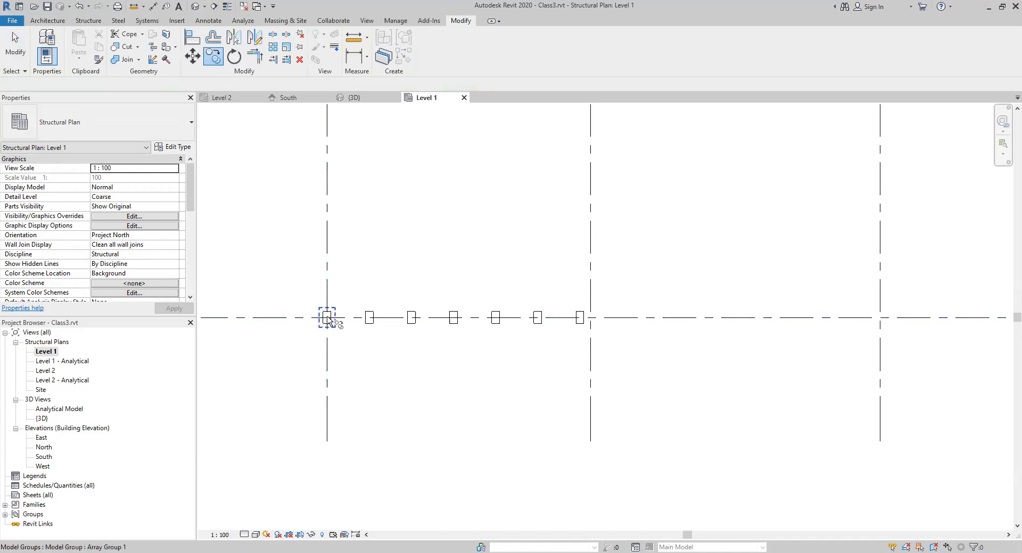
pyautogui.press('Escape')
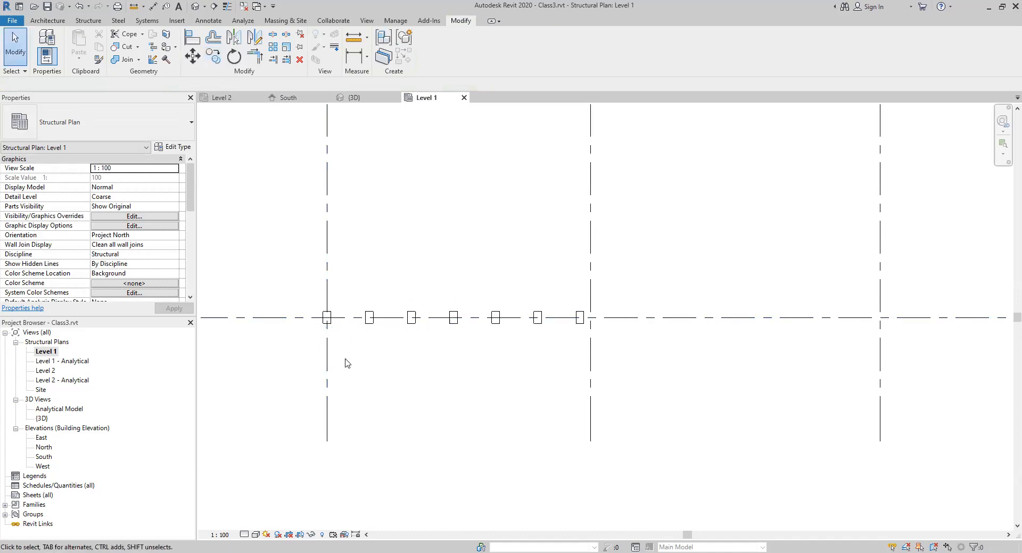
pyautogui.click(345, 328)
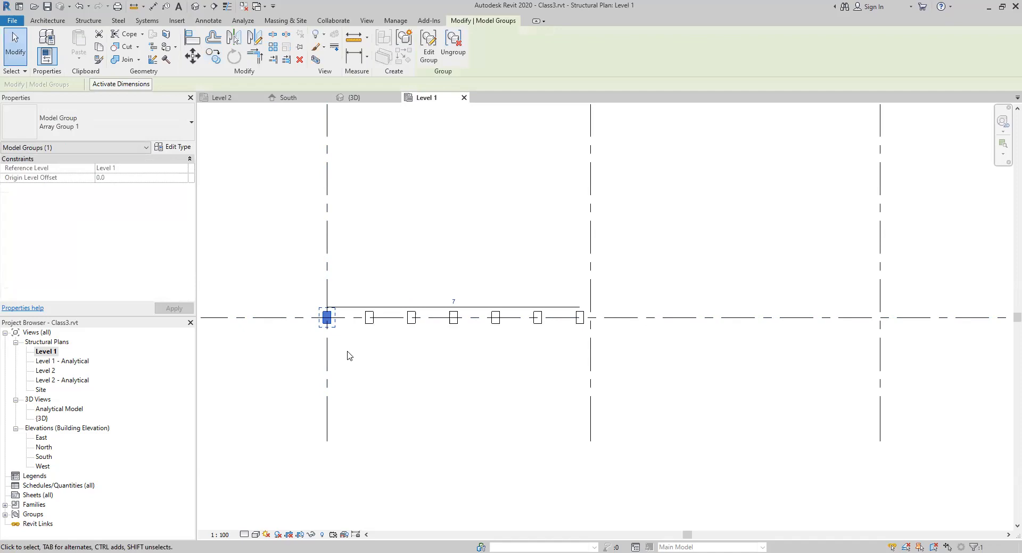
pyautogui.click(418, 364)
# Step: Place a 300 x 450mm concrete rectangular column on grid 1, about 2100 mm below grid b
pyautogui.click(88, 20)
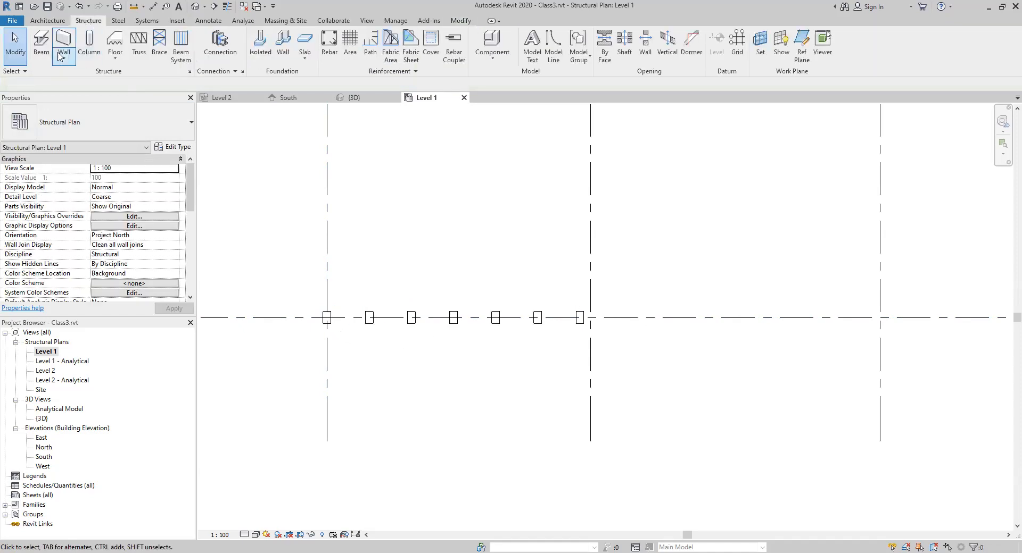
pyautogui.click(89, 46)
pyautogui.click(345, 381)
pyautogui.press('Escape')
pyautogui.press('Escape')
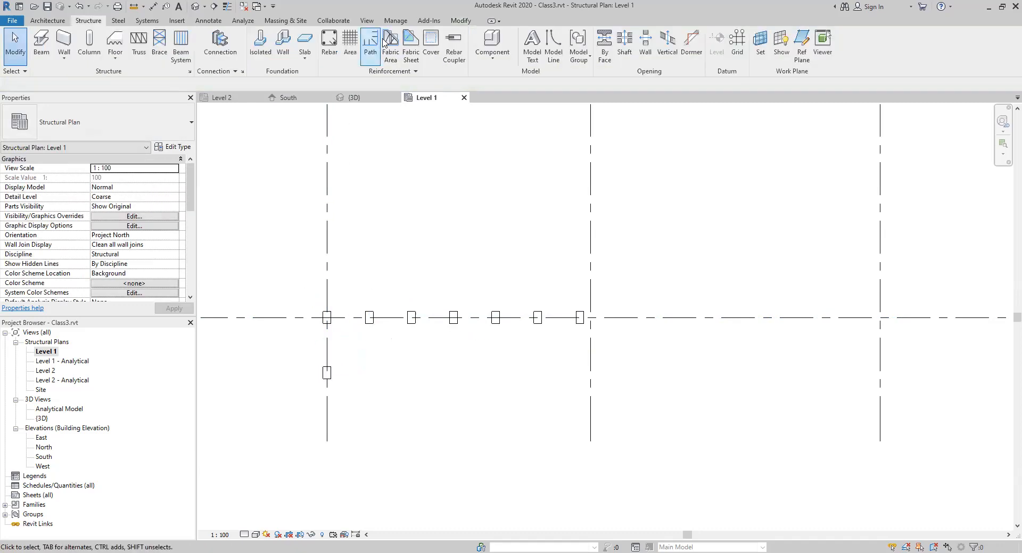
pyautogui.click(460, 20)
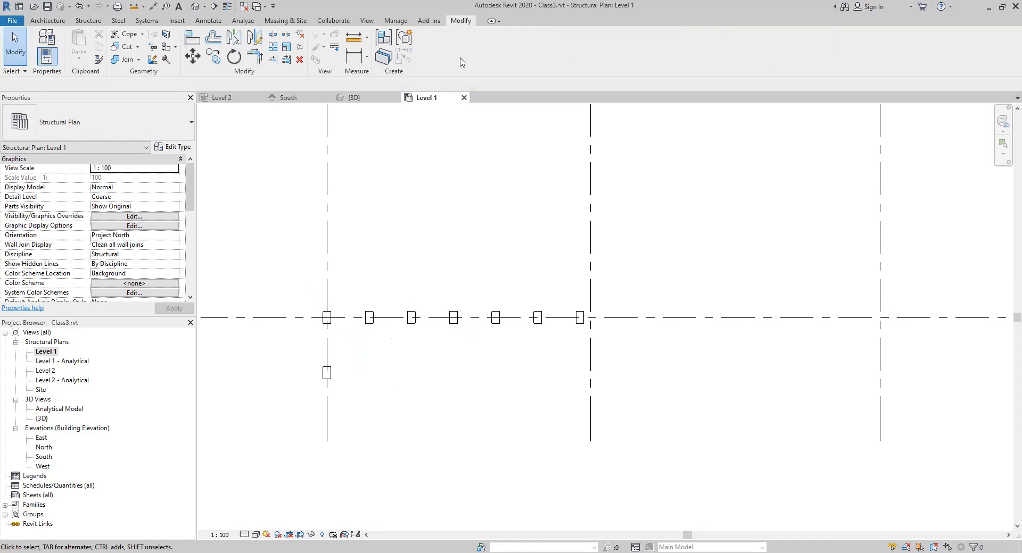
pyautogui.click(273, 47)
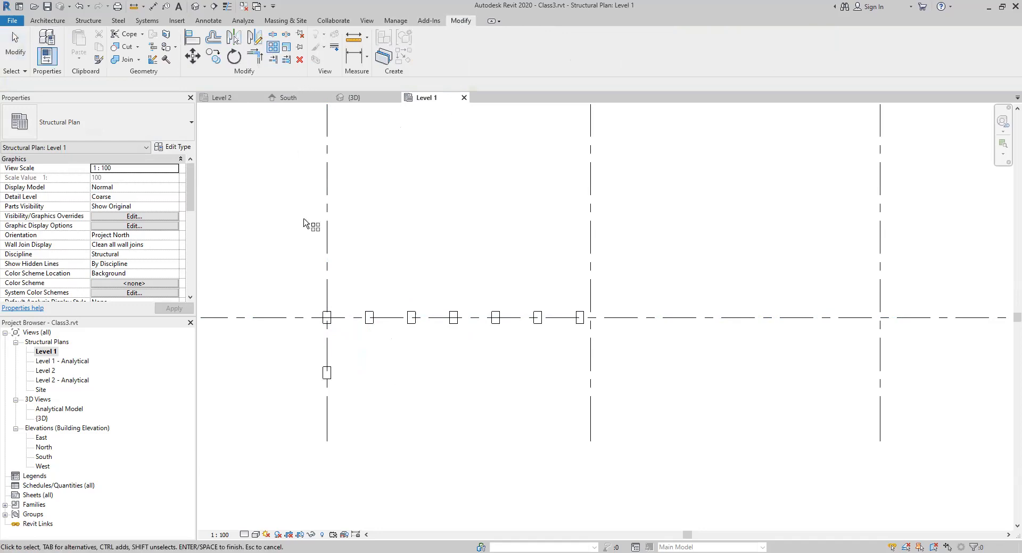
pyautogui.moveTo(297, 360); pyautogui.dragTo(343, 381)
pyautogui.press('Escape')
# Step: Array the column below grid b horizontally from grid 1 as 5 members, with Group and Associate turned off
pyautogui.moveTo(300, 343); pyautogui.dragTo(366, 397)
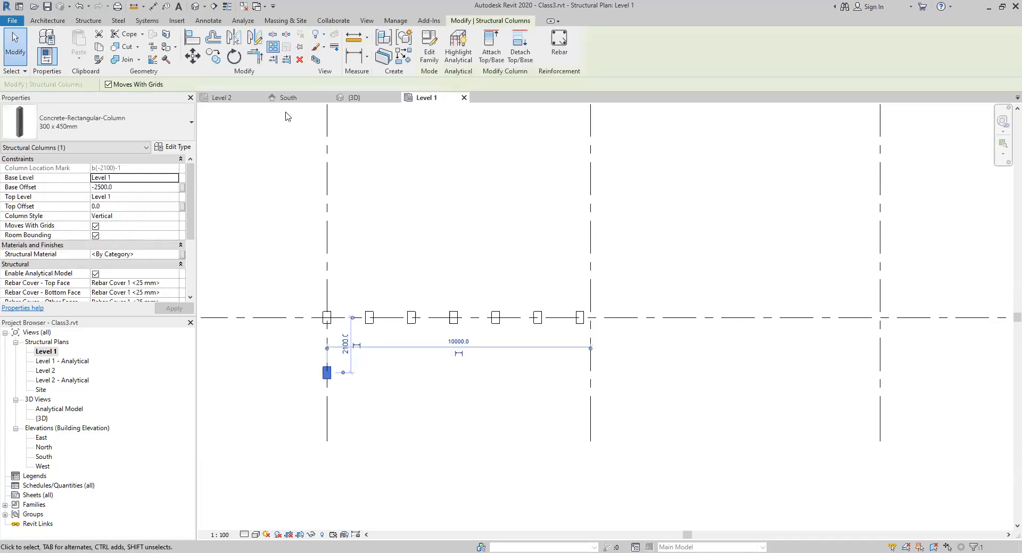
pyautogui.click(542, 320)
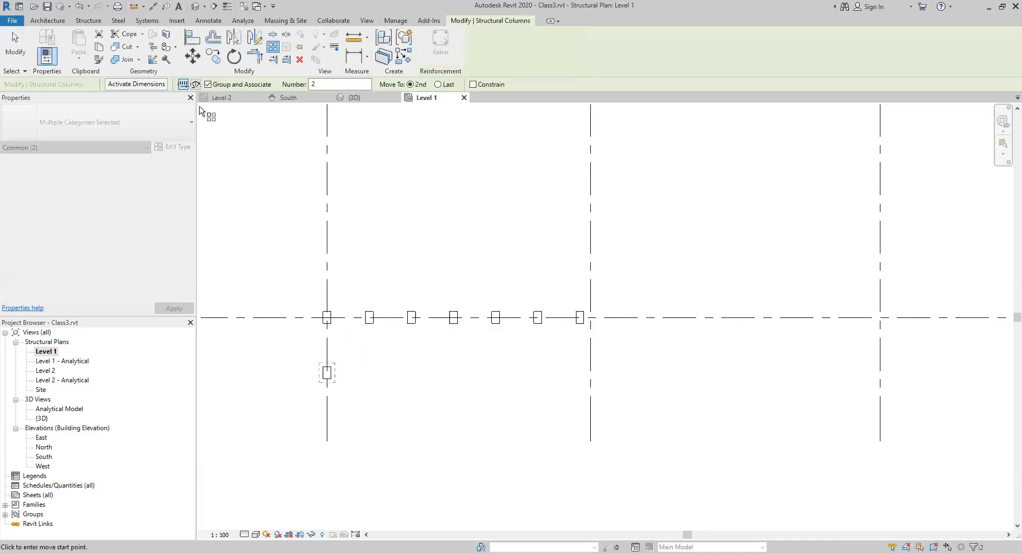
pyautogui.click(210, 85)
pyautogui.moveTo(323, 87); pyautogui.dragTo(299, 88)
pyautogui.write('5')
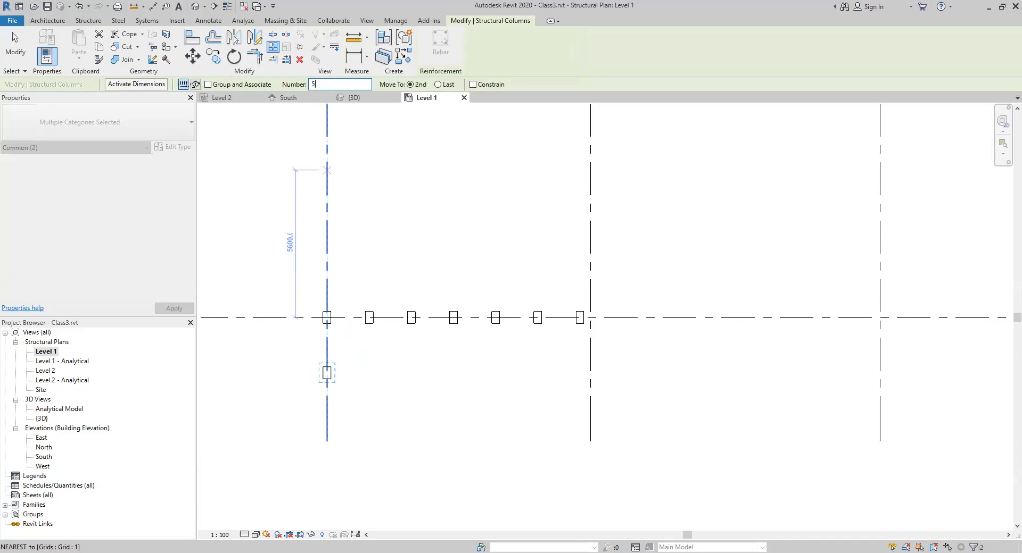
pyautogui.click(326, 379)
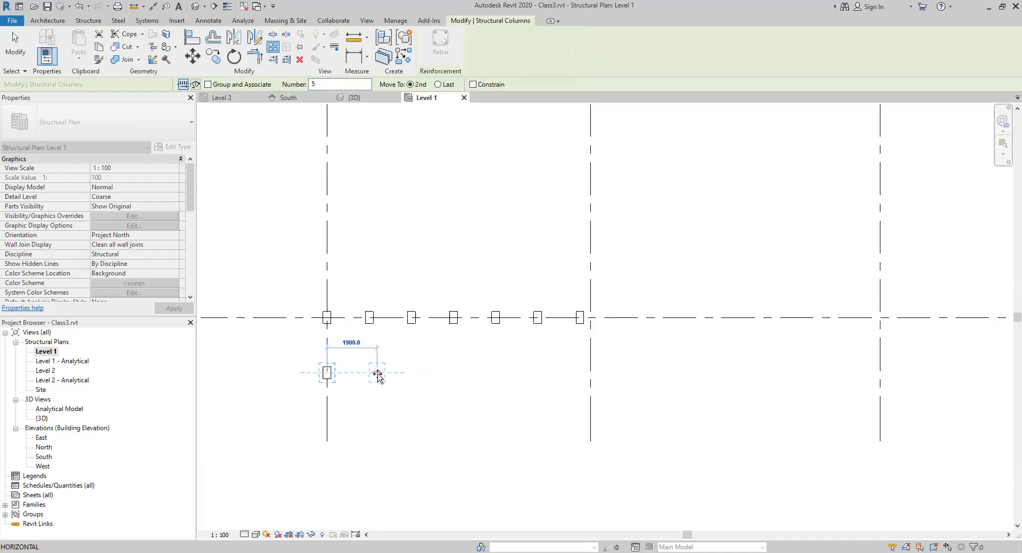
pyautogui.click(379, 374)
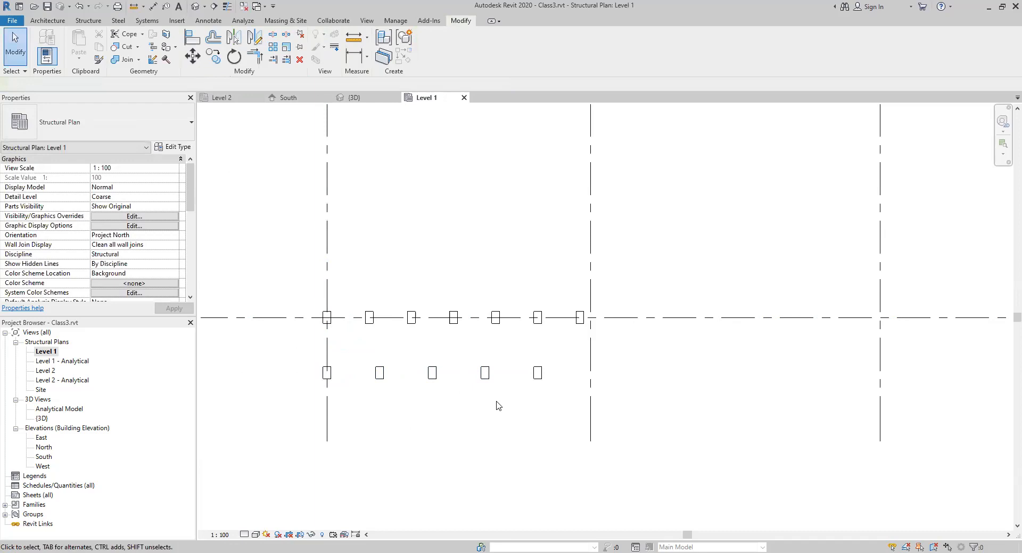
# Step: Select each copied column in the row below grid b individually to check whether it is grouped
pyautogui.moveTo(358, 361); pyautogui.dragTo(421, 401)
pyautogui.moveTo(415, 360); pyautogui.dragTo(459, 404)
pyautogui.moveTo(474, 357); pyautogui.dragTo(520, 401)
pyautogui.moveTo(525, 359); pyautogui.dragTo(557, 402)
pyautogui.click(480, 446)
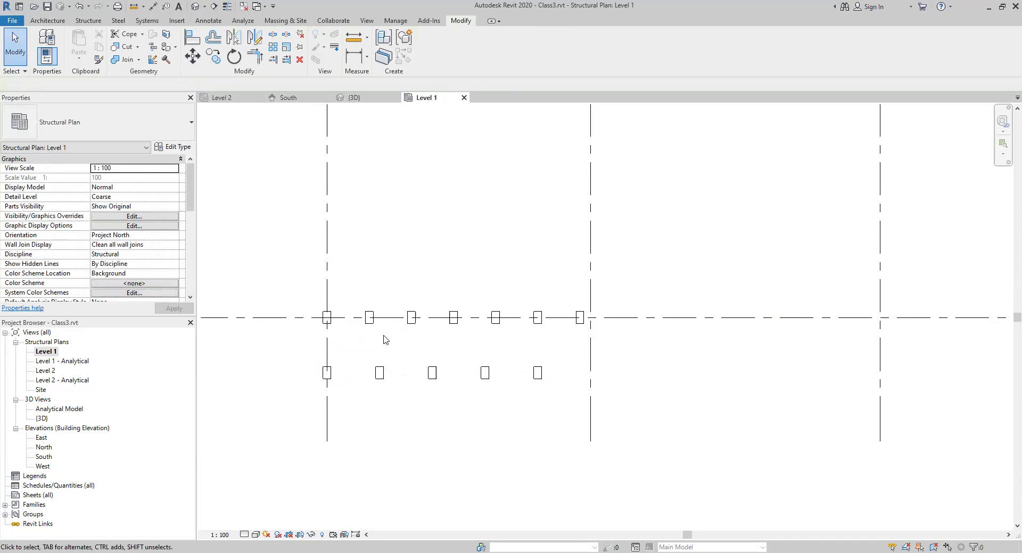
# Step: Set the member count of the grouped column array on grid b to 5
pyautogui.click(327, 318)
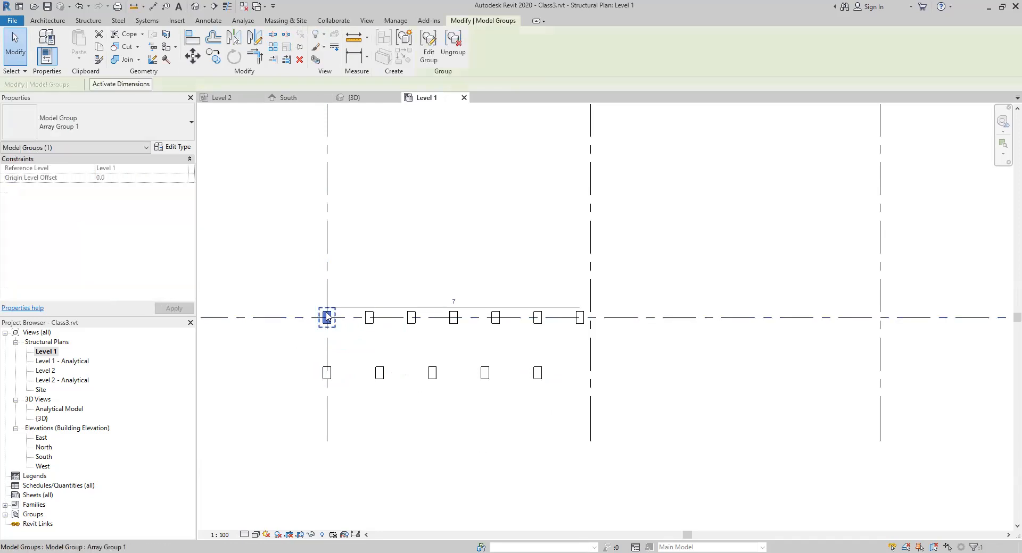
pyautogui.click(458, 303)
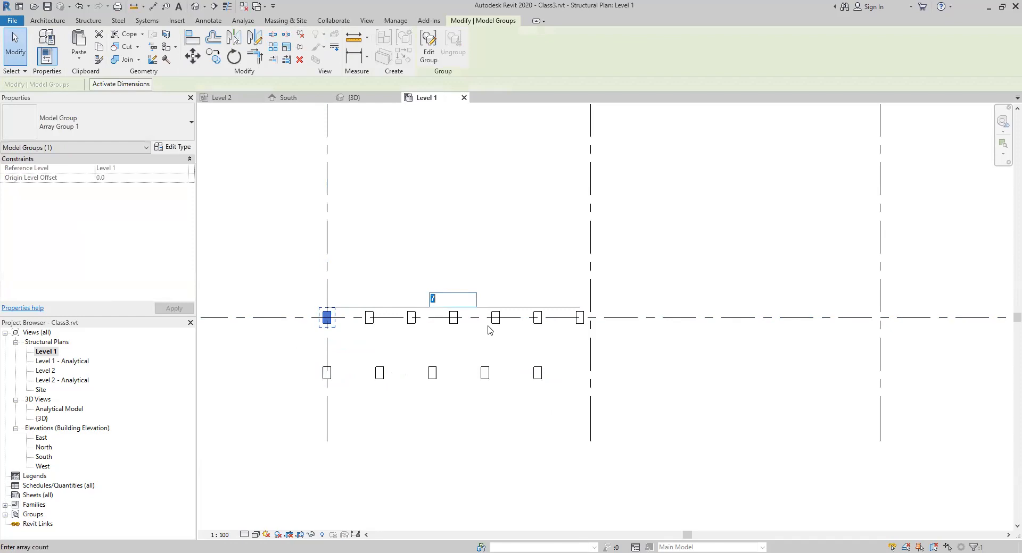
pyautogui.write('5')
pyautogui.press('Return')
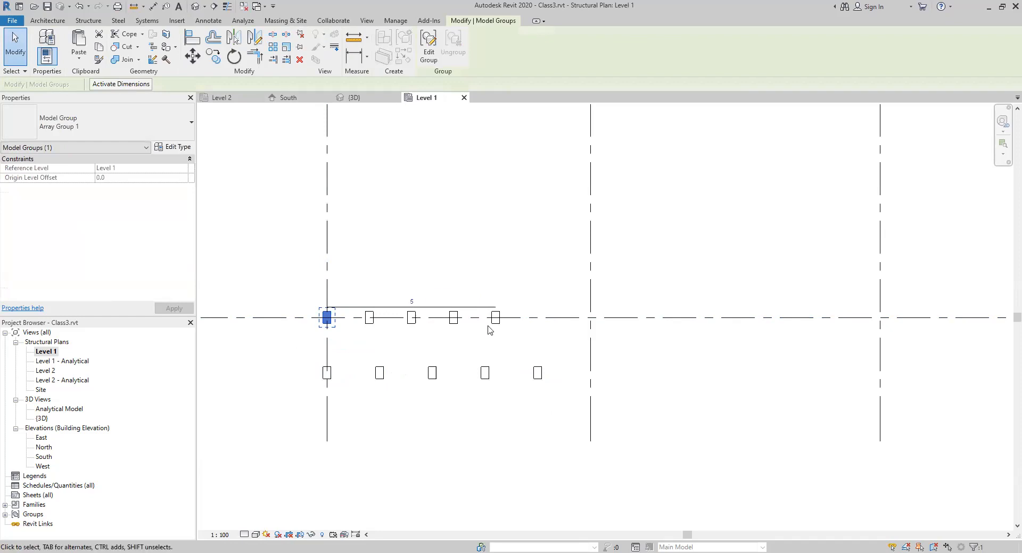
# Step: Set the member count of the grouped column array on grid b to 10, and check the ungrouped row below it
pyautogui.click(411, 300)
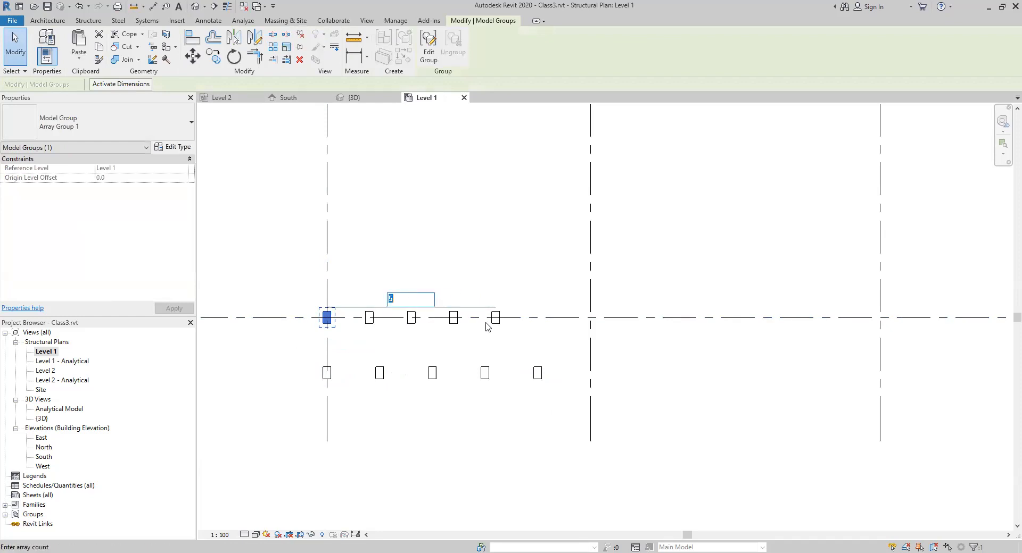
pyautogui.press('Return')
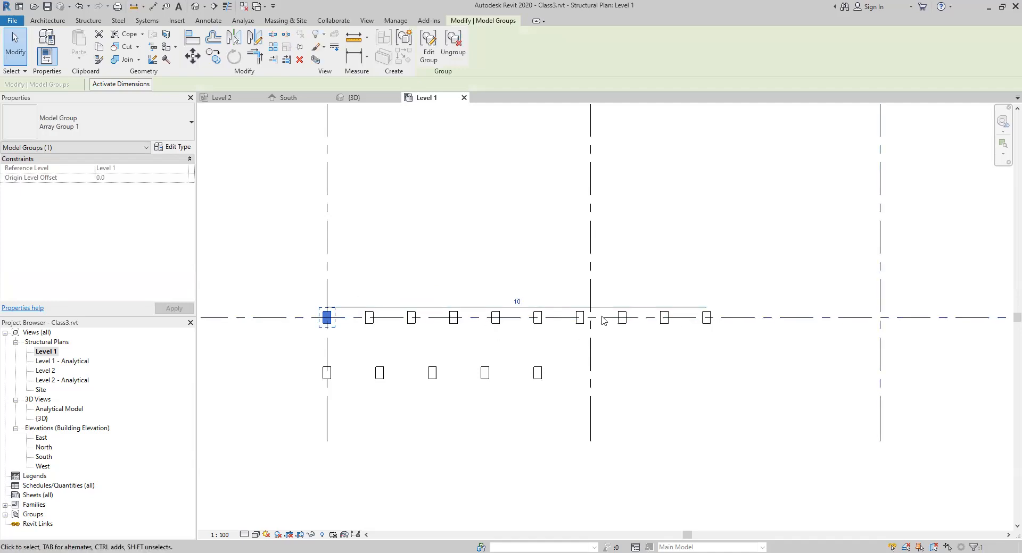
pyautogui.moveTo(301, 358)
pyautogui.mouseDown()
pyautogui.moveTo(512, 354)
pyautogui.moveTo(567, 408)
pyautogui.mouseUp()
pyautogui.click(486, 411)
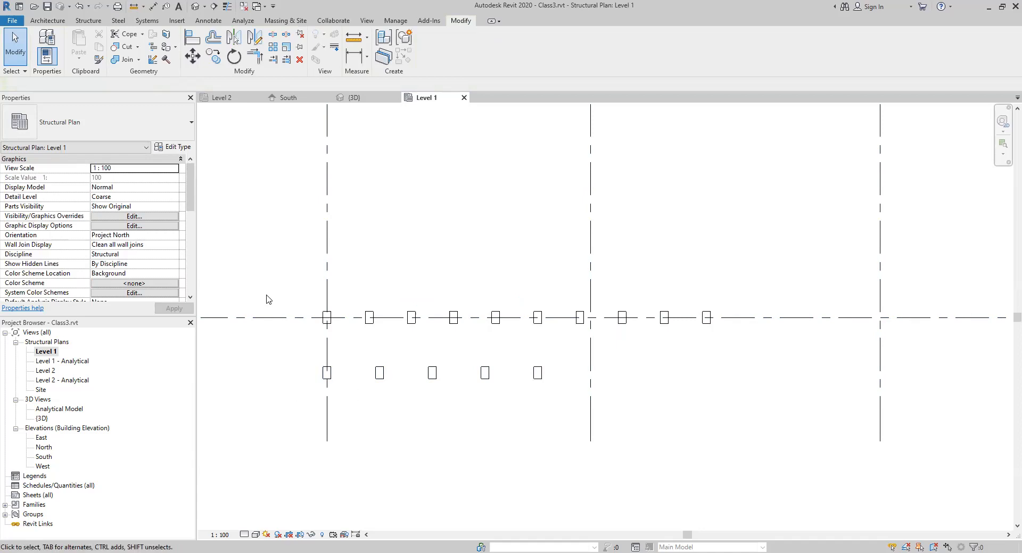
# Step: Delete both column rows and place a 300 x 450mm concrete rectangular column at the intersection of grids 1 and b
pyautogui.moveTo(259, 279); pyautogui.dragTo(752, 394)
pyautogui.press('Delete')
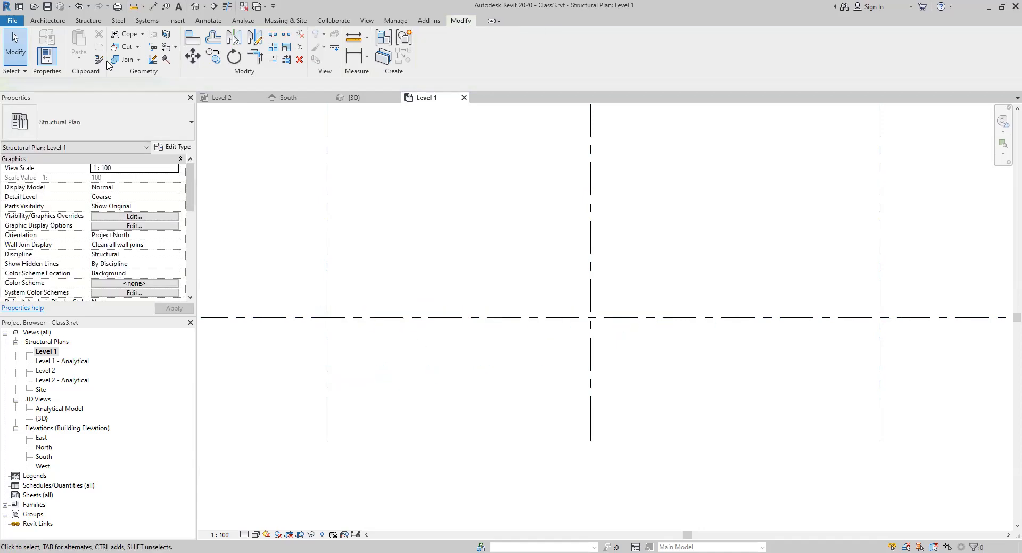
pyautogui.click(88, 20)
pyautogui.click(88, 43)
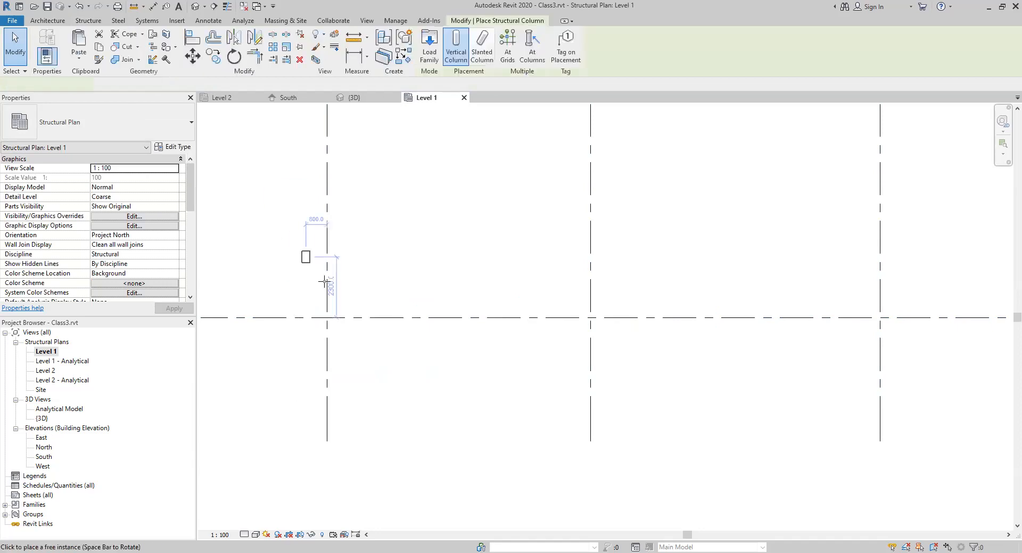
pyautogui.click(326, 317)
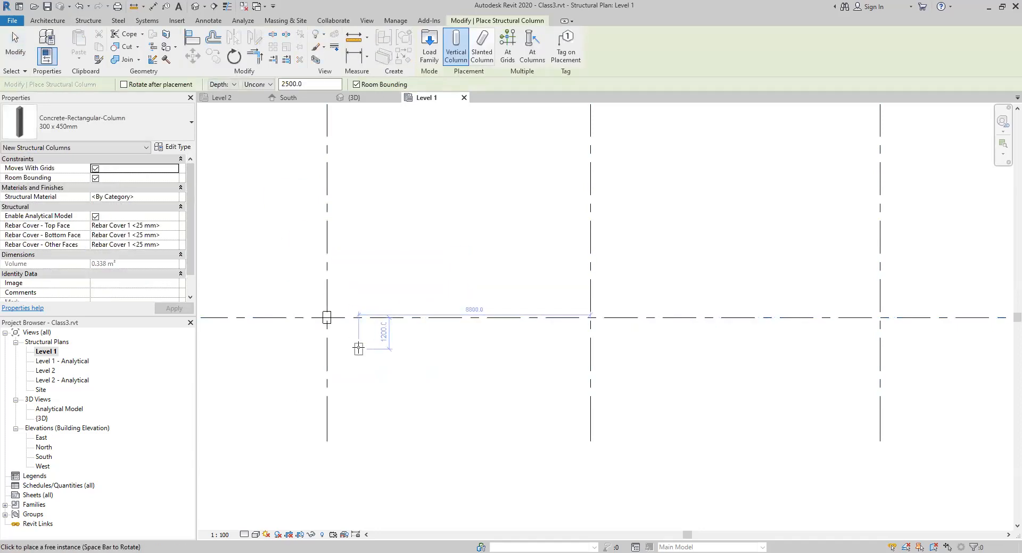
pyautogui.press('Escape')
pyautogui.press('Escape')
# Step: Array the column linearly along grid b as 5 ungrouped members, with the last one on grid 2
pyautogui.moveTo(289, 293); pyautogui.dragTo(369, 353)
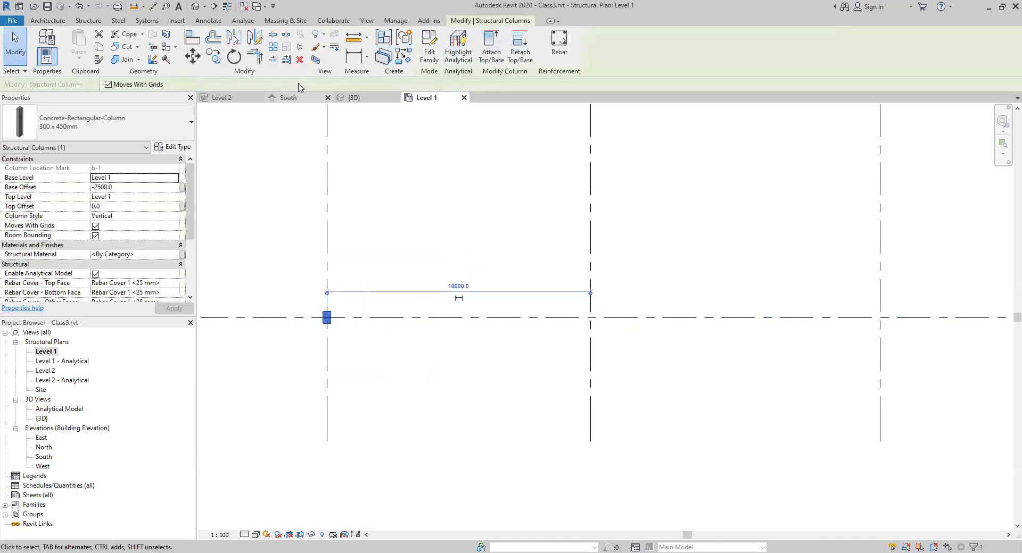
pyautogui.click(274, 48)
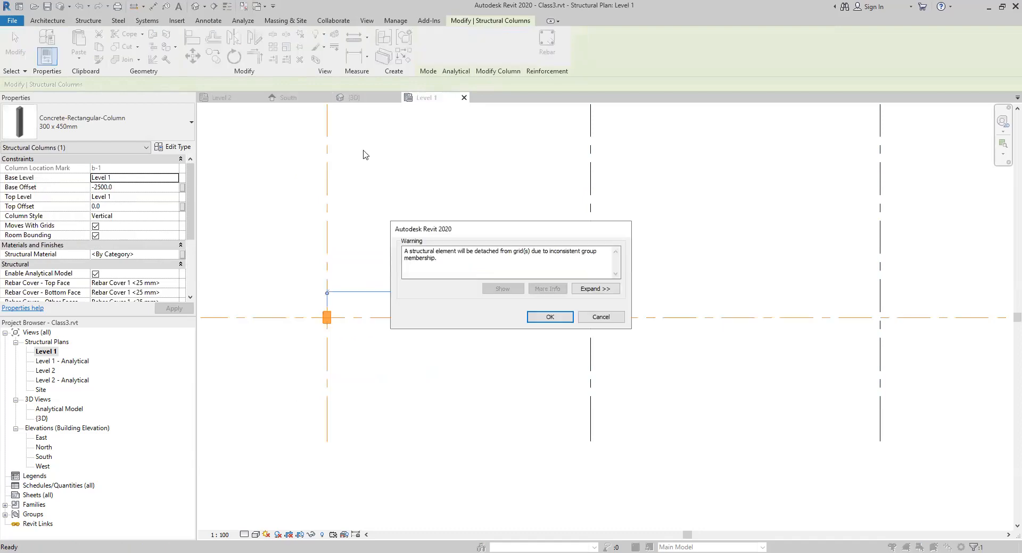
pyautogui.click(550, 317)
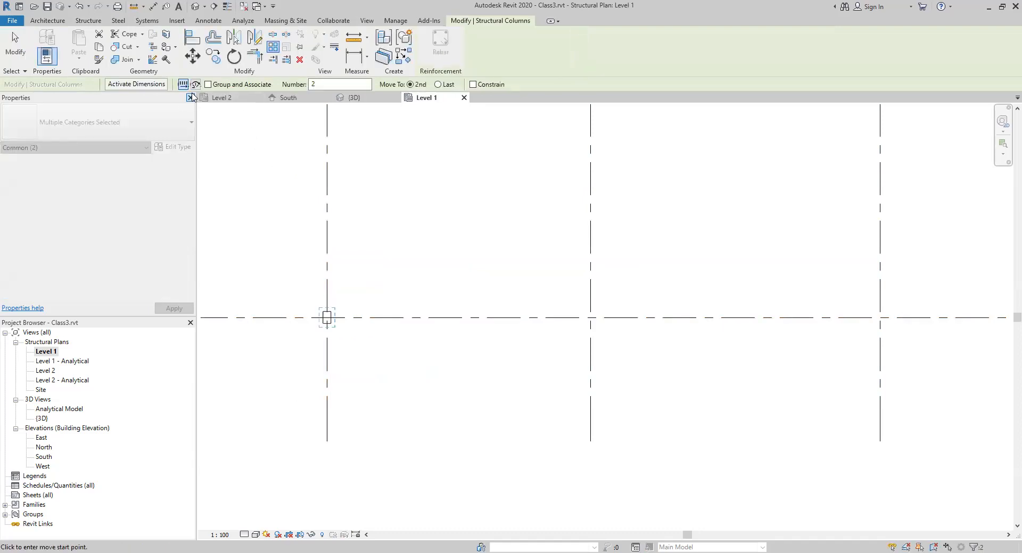
pyautogui.click(314, 85)
pyautogui.write('5')
pyautogui.click(437, 85)
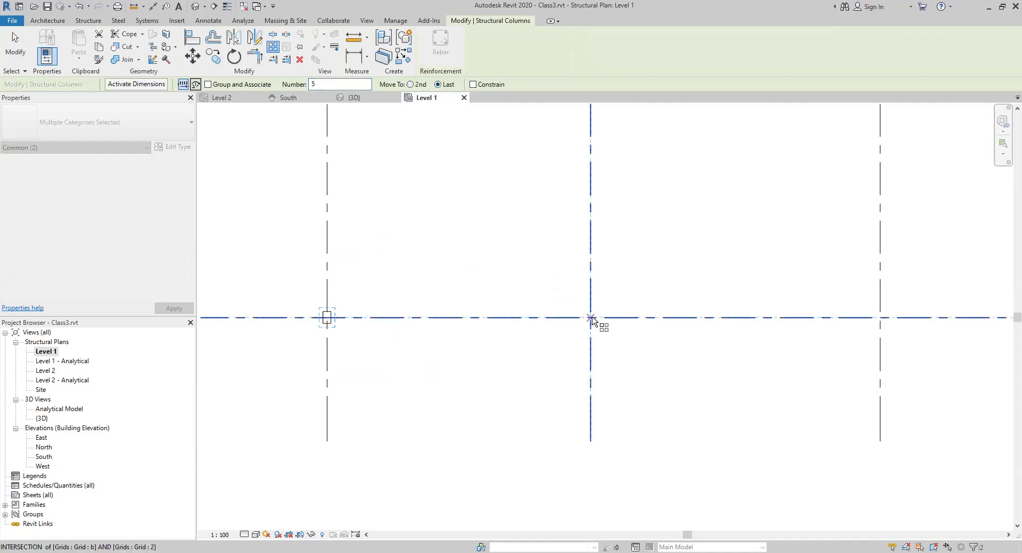
pyautogui.click(327, 318)
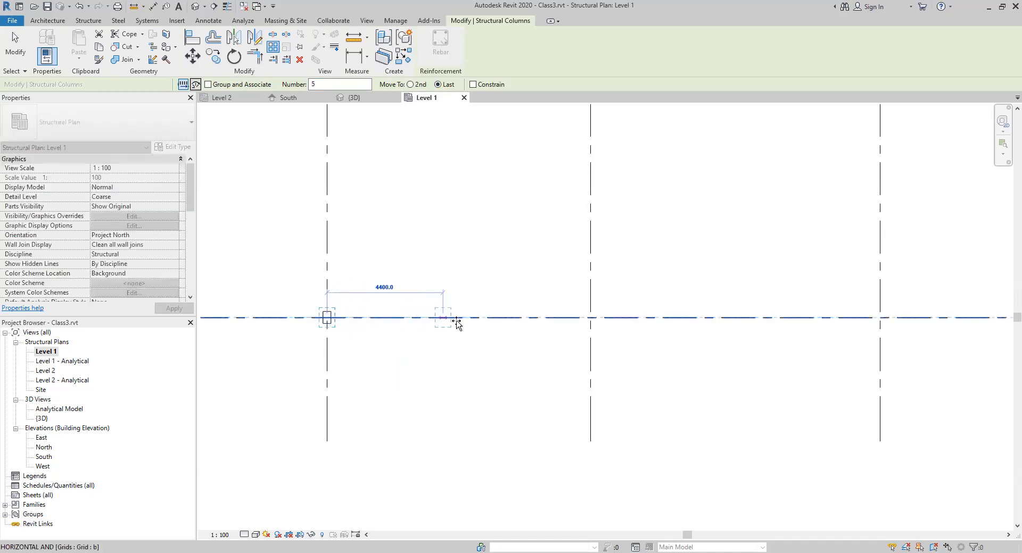
pyautogui.click(591, 317)
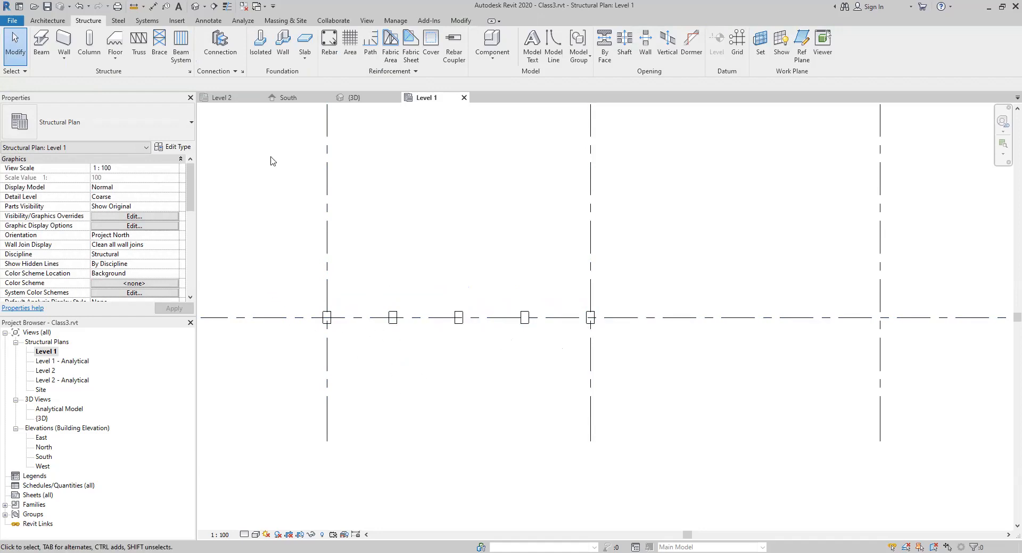
# Step: Array the grid 1 column radially about its own centre as 3 ungrouped members, with the 2nd rotated 30°
pyautogui.click(460, 21)
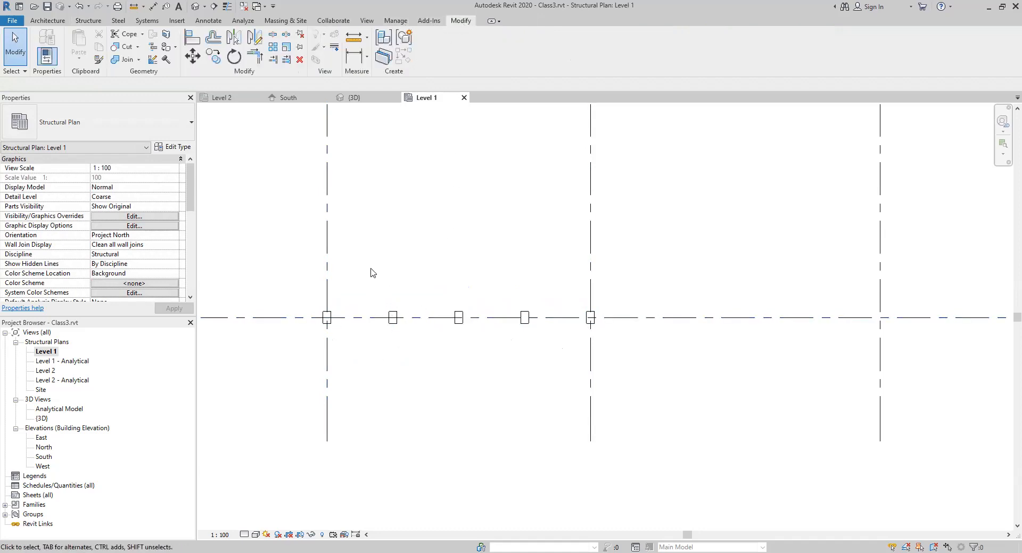
pyautogui.moveTo(373, 272); pyautogui.dragTo(520, 265, button='middle')
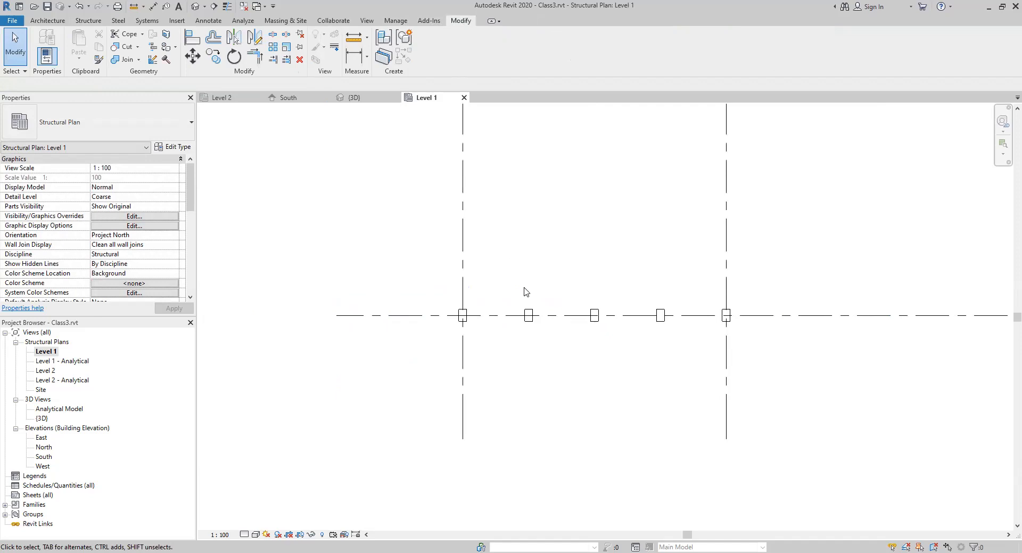
pyautogui.click(273, 47)
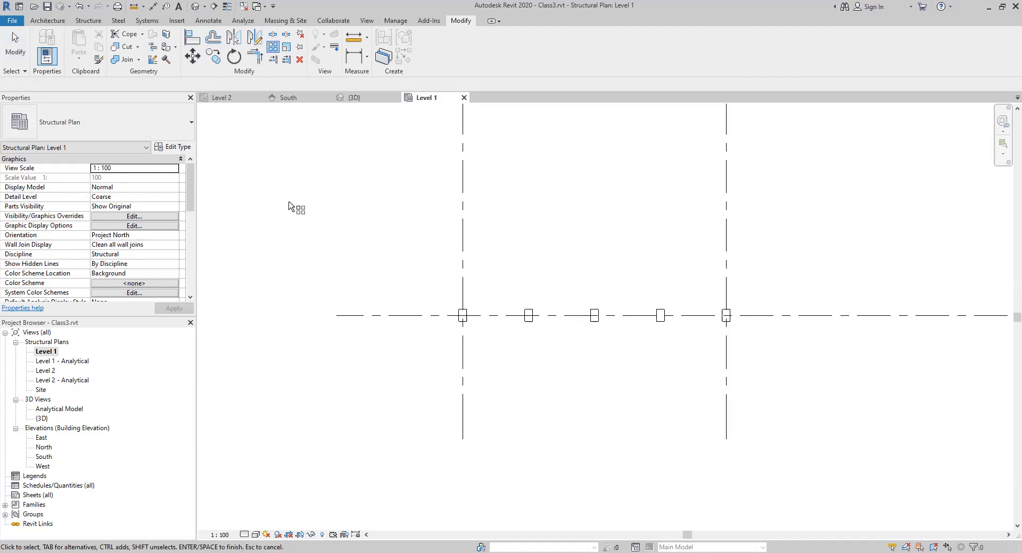
pyautogui.press('Escape')
pyautogui.moveTo(434, 280); pyautogui.dragTo(486, 340)
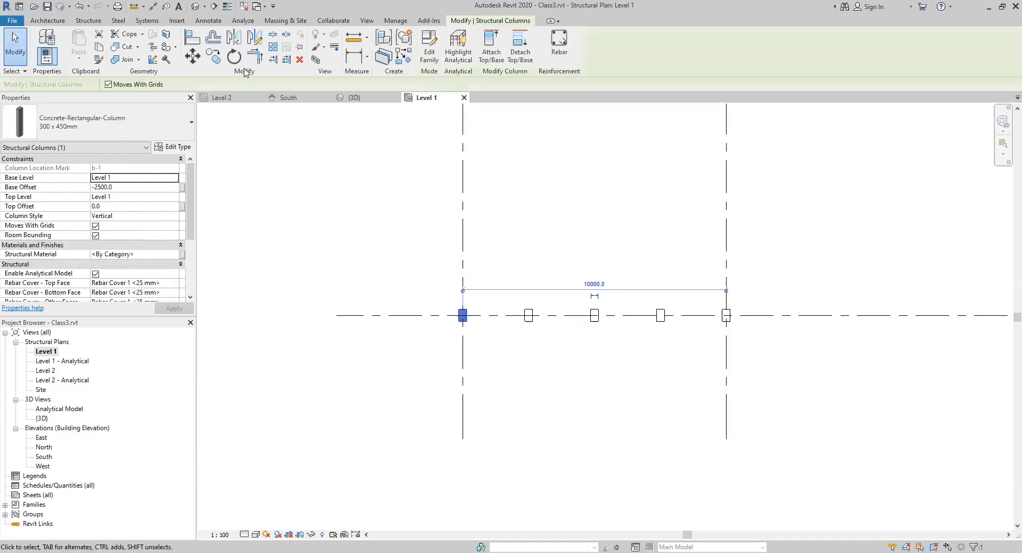
pyautogui.click(273, 47)
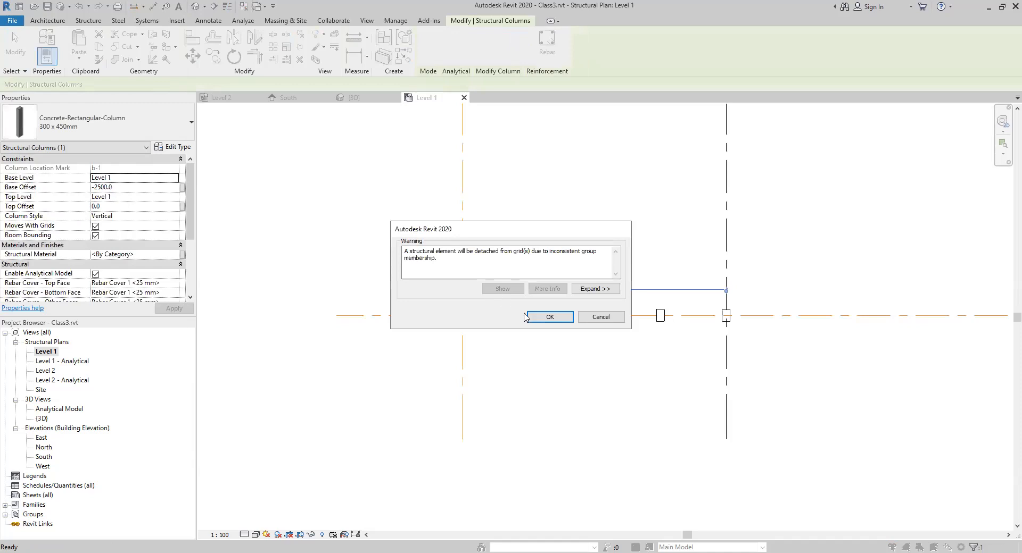
pyautogui.click(546, 317)
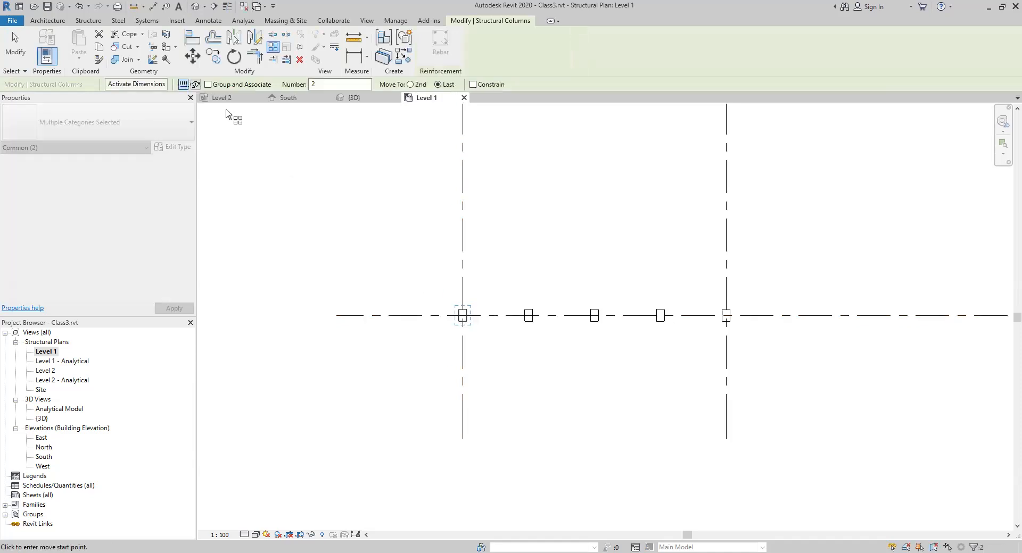
pyautogui.click(196, 85)
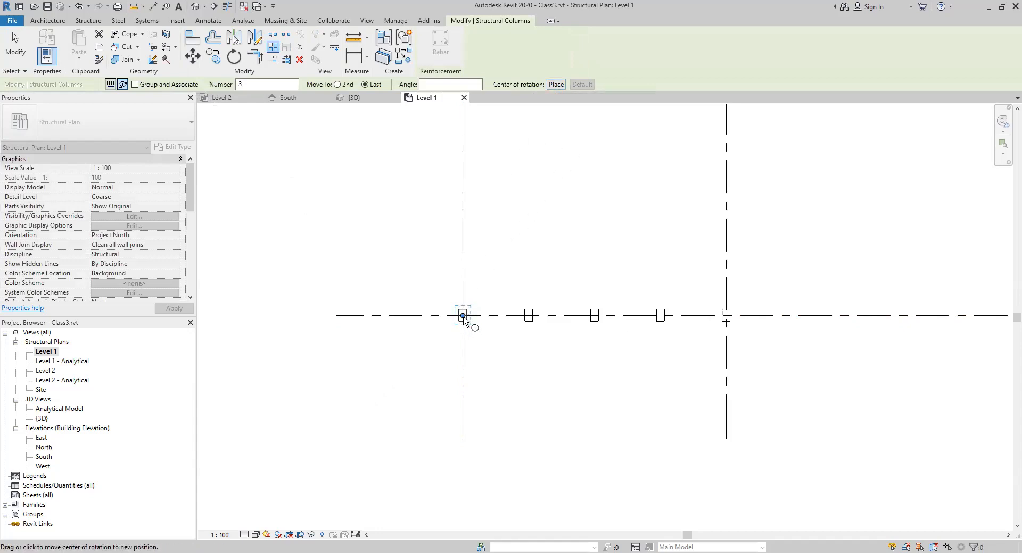
pyautogui.scroll(2, 463, 318)
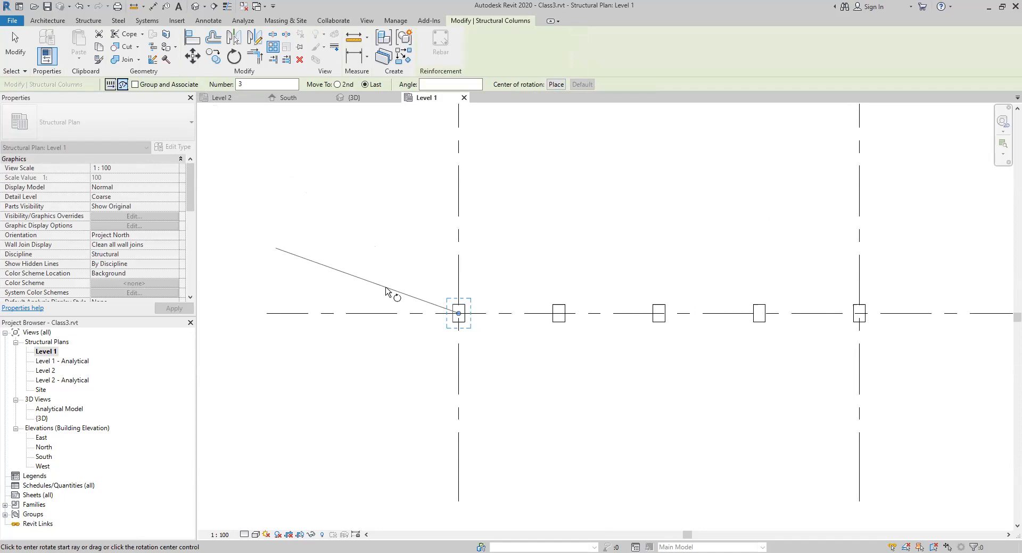
pyautogui.click(337, 84)
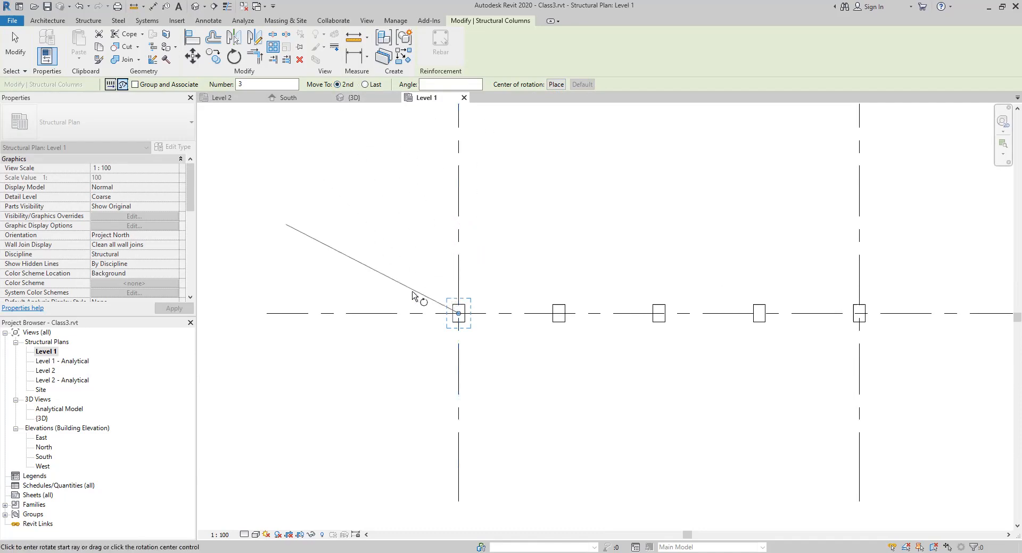
pyautogui.click(381, 314)
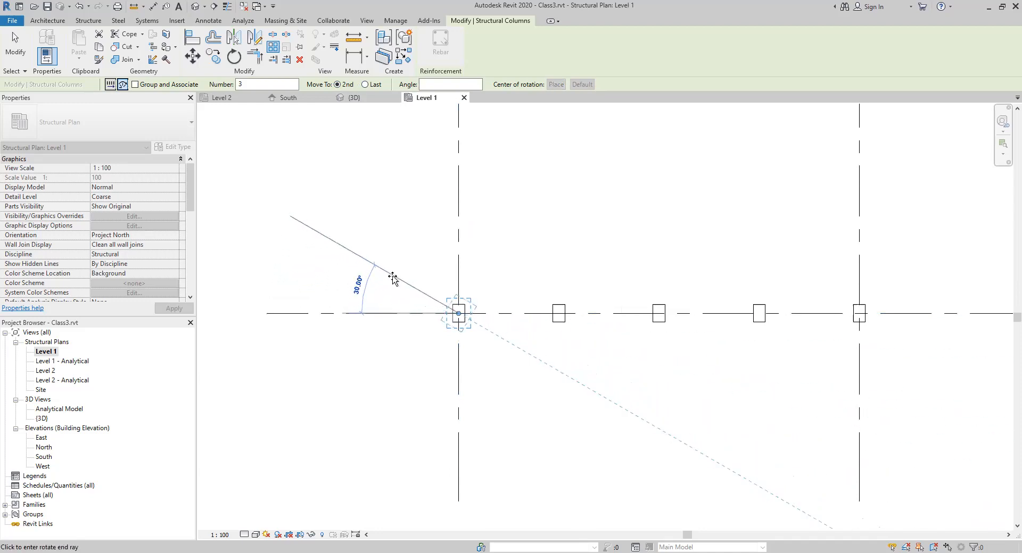
pyautogui.click(393, 277)
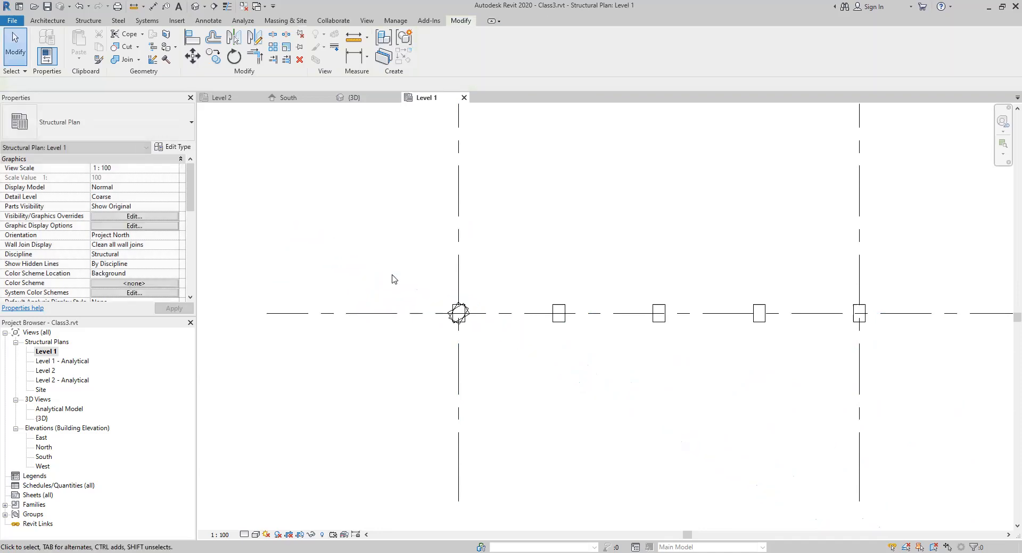
# Step: Delete the two rotated column copies at the intersection of grids 1 and b
pyautogui.scroll(3, 463, 322)
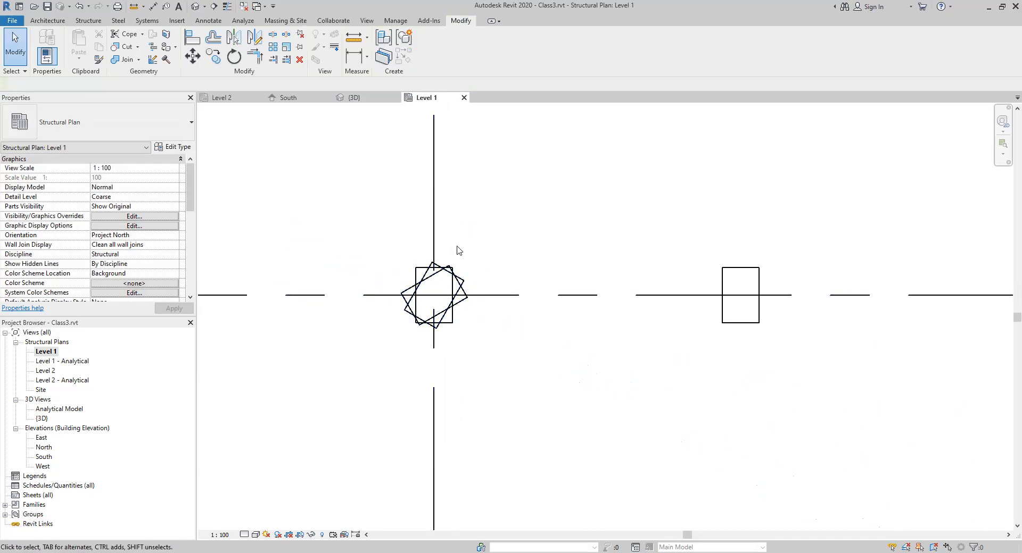
pyautogui.click(466, 301)
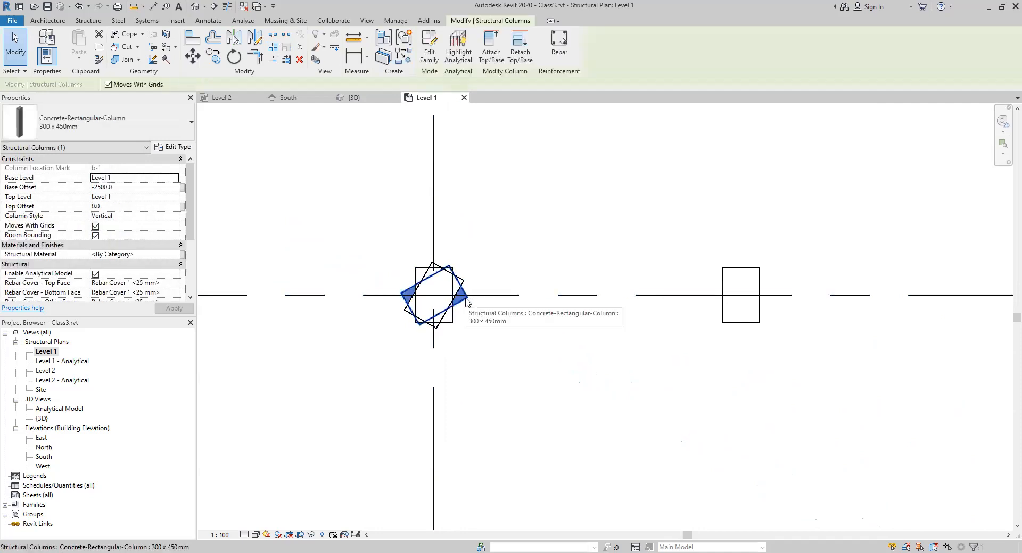
pyautogui.press('Delete')
pyautogui.click(461, 287)
pyautogui.press('Delete')
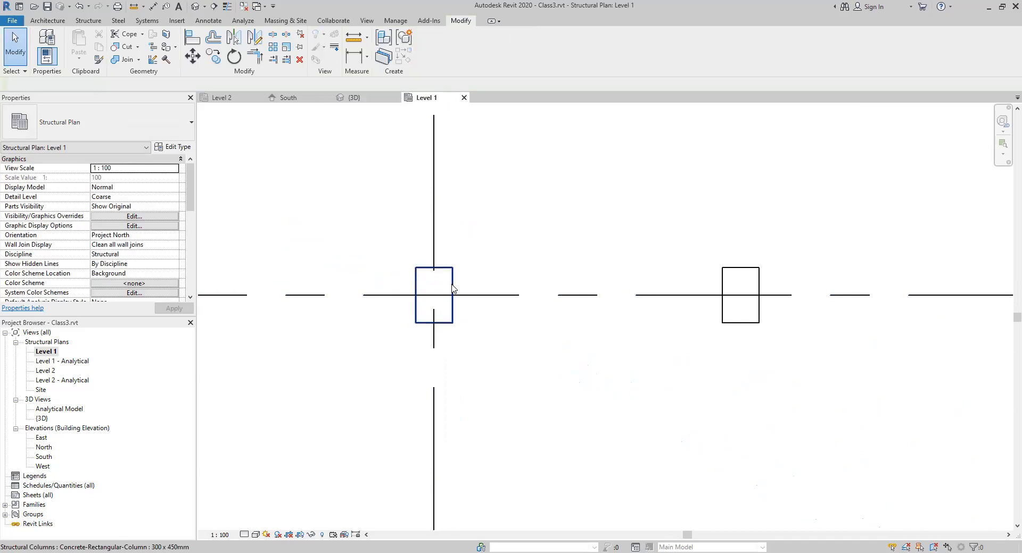
# Step: Array the grid 1 column radially as 5 grouped, associated members about 30° apart, centred on grid 1 about 1995 mm above grid b
pyautogui.click(453, 289)
pyautogui.scroll(-2, 499, 279)
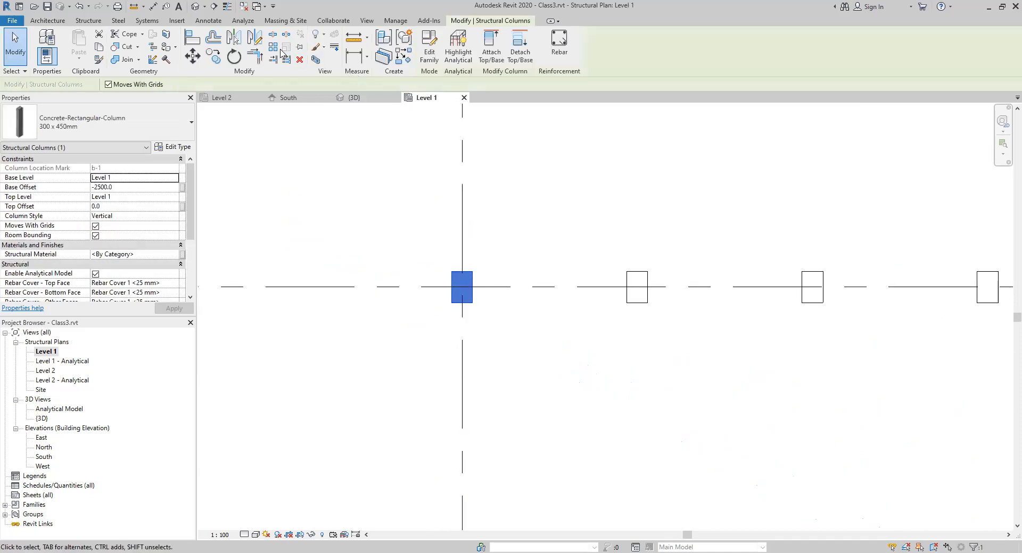
pyautogui.click(542, 319)
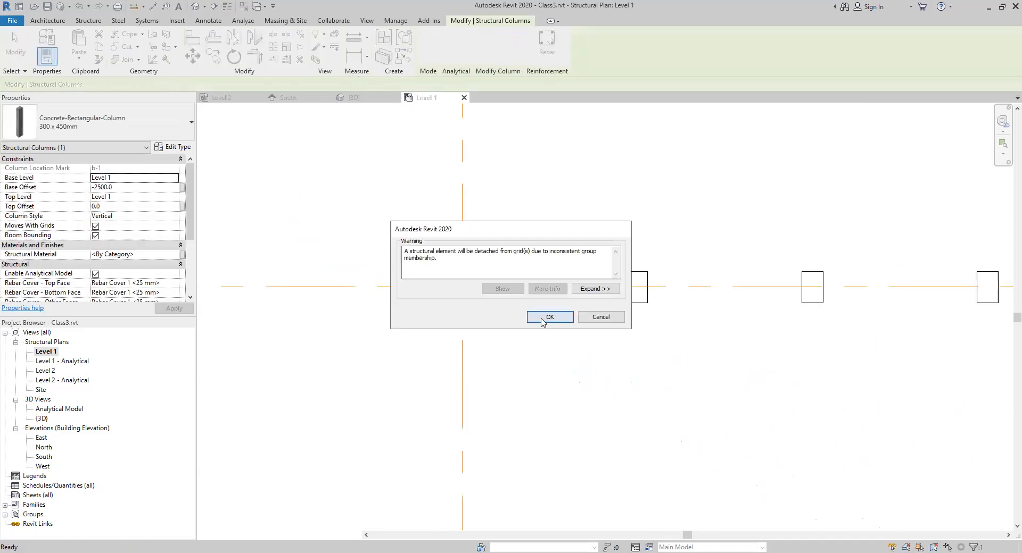
pyautogui.moveTo(320, 235); pyautogui.dragTo(357, 284, button='middle')
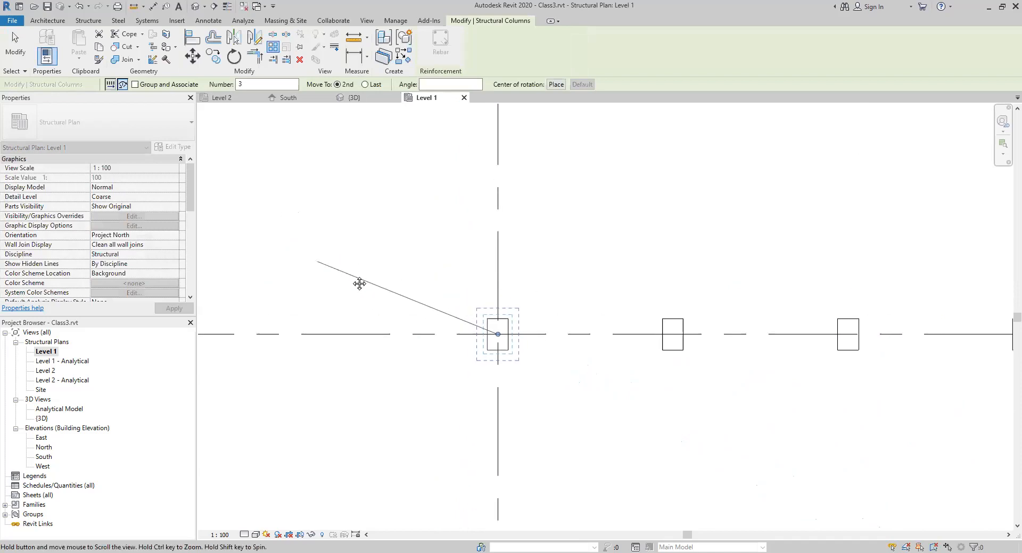
pyautogui.moveTo(250, 86); pyautogui.dragTo(219, 87)
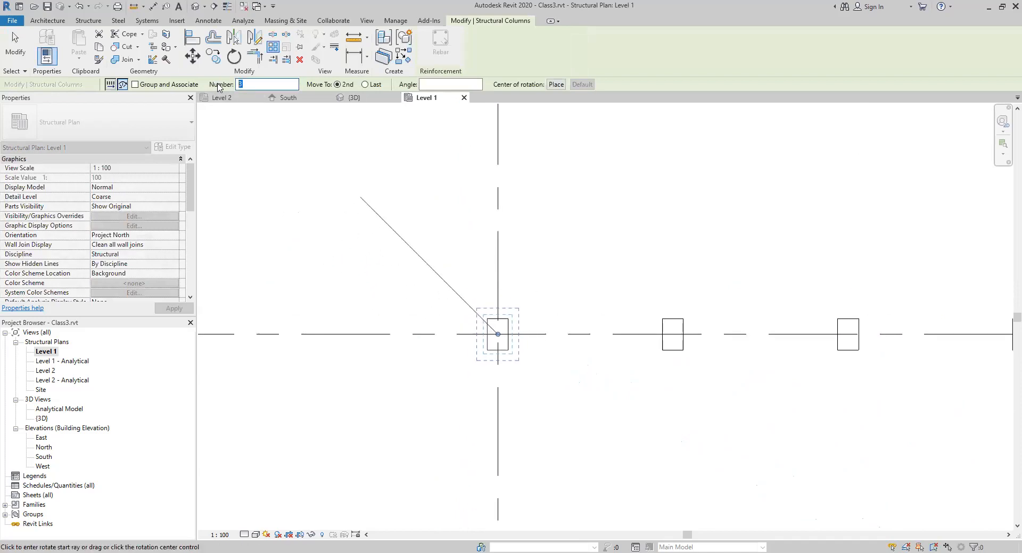
pyautogui.click(135, 85)
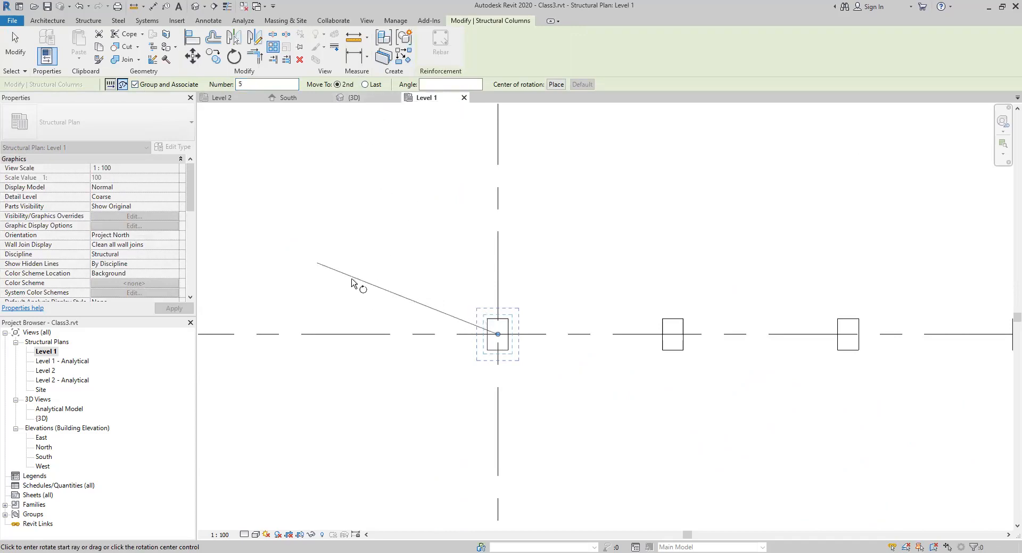
pyautogui.click(555, 85)
pyautogui.moveTo(444, 261); pyautogui.dragTo(430, 309, button='middle')
pyautogui.click(482, 245)
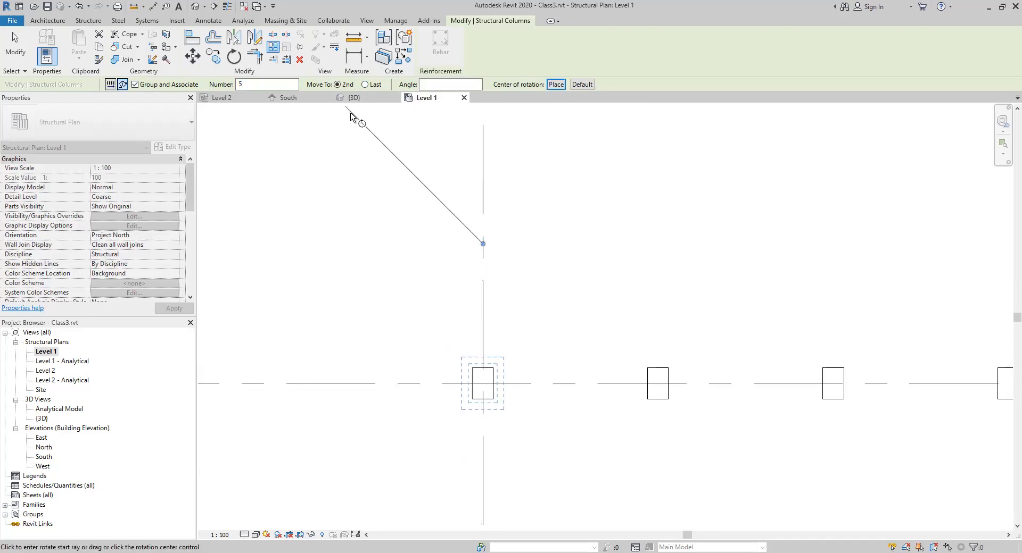
pyautogui.click(483, 383)
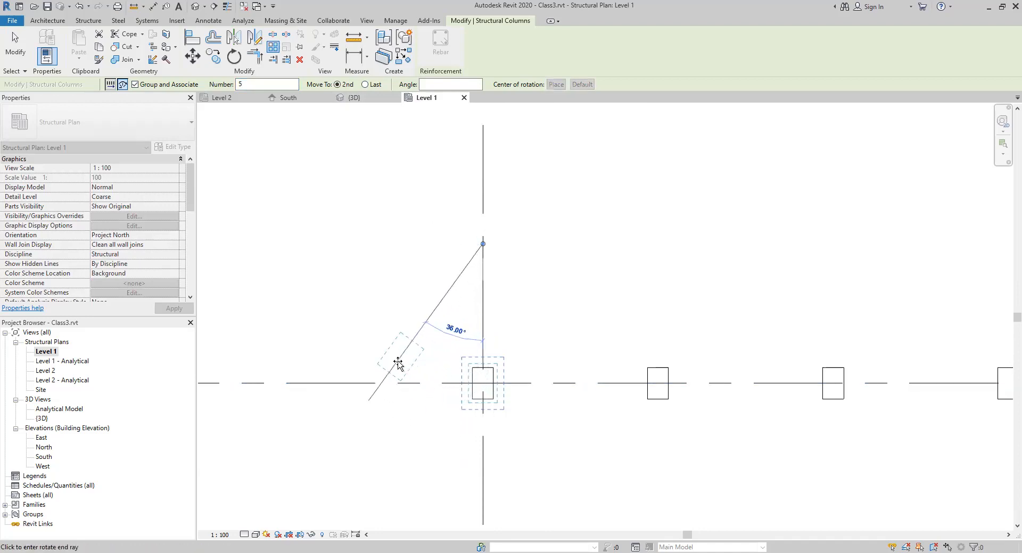
pyautogui.click(413, 371)
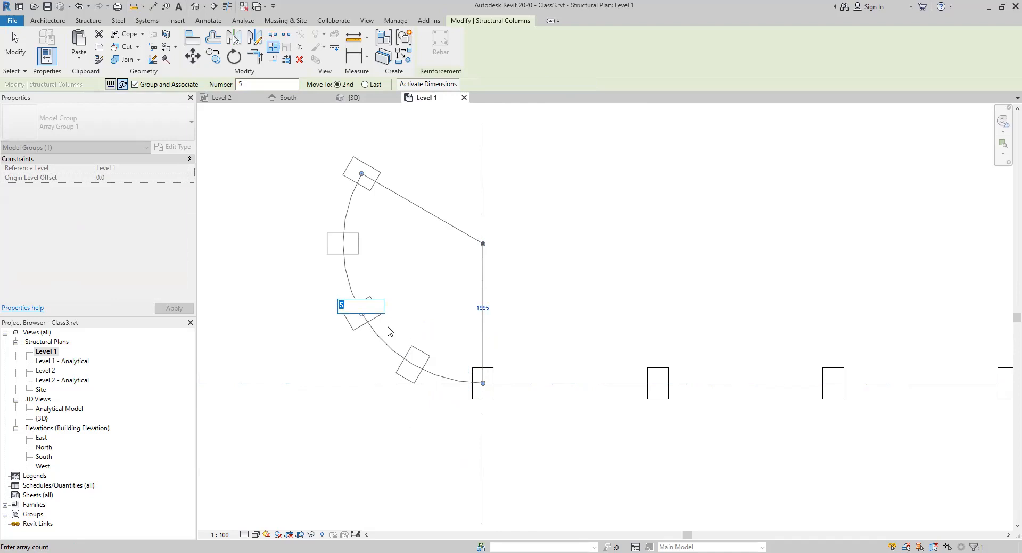
# Step: Set the member count of the radial column array to 7
pyautogui.write('7')
pyautogui.press('Return')
pyautogui.moveTo(515, 333); pyautogui.dragTo(491, 395, button='middle')
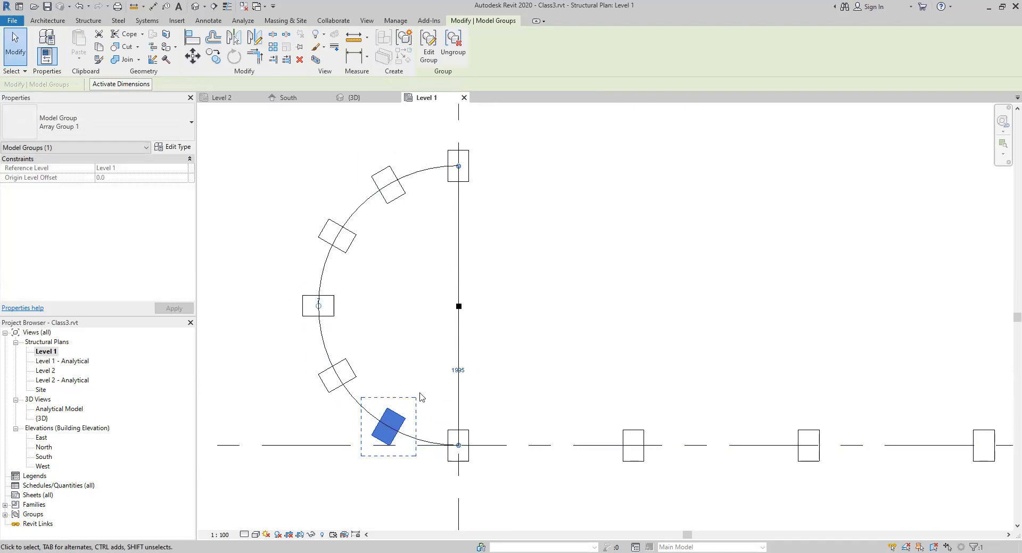
# Step: Try to set the member count of the radial column array to 15, and try 13
pyautogui.click(329, 323)
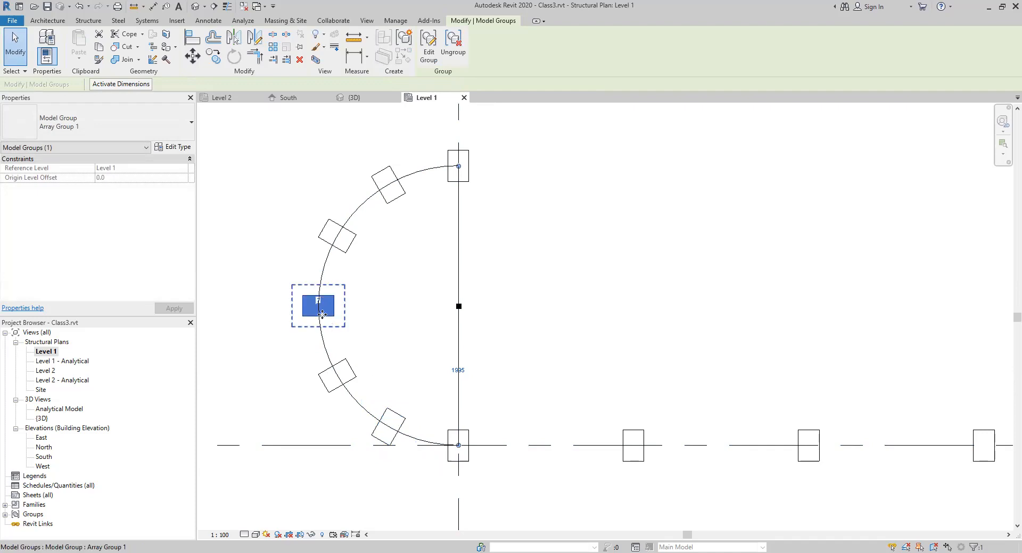
pyautogui.click(317, 300)
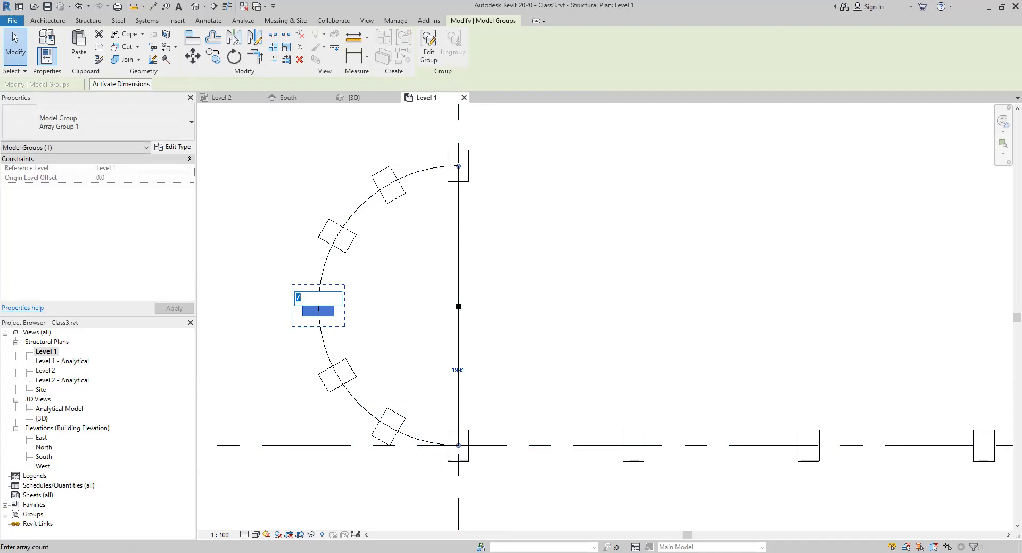
pyautogui.press('Return')
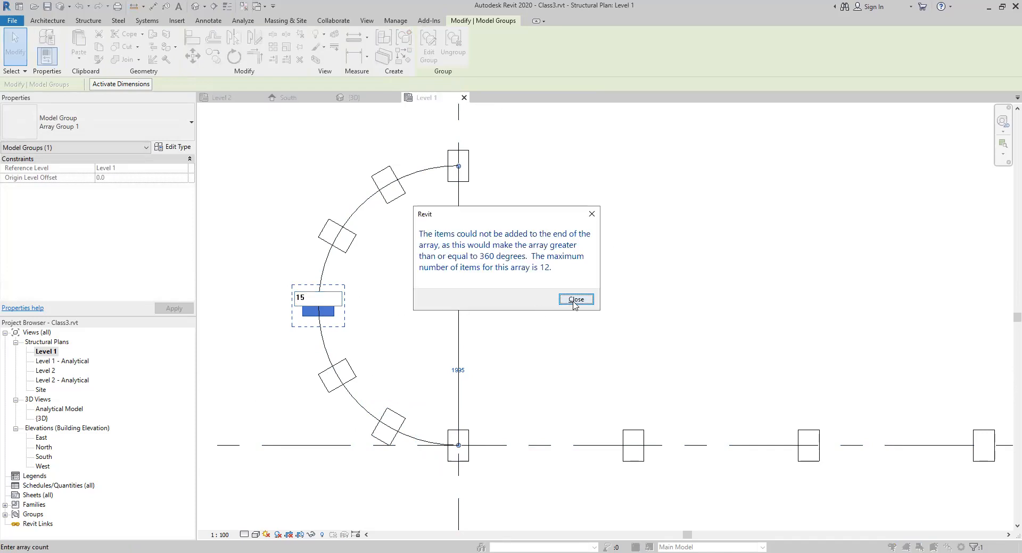
pyautogui.click(575, 299)
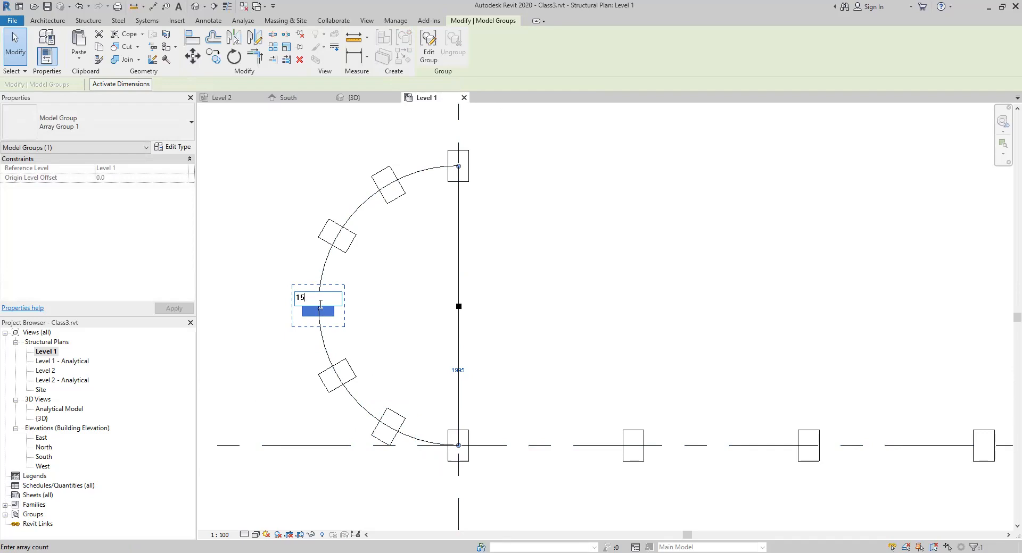
pyautogui.press('BackSpace')
pyautogui.write('3')
pyautogui.press('Return')
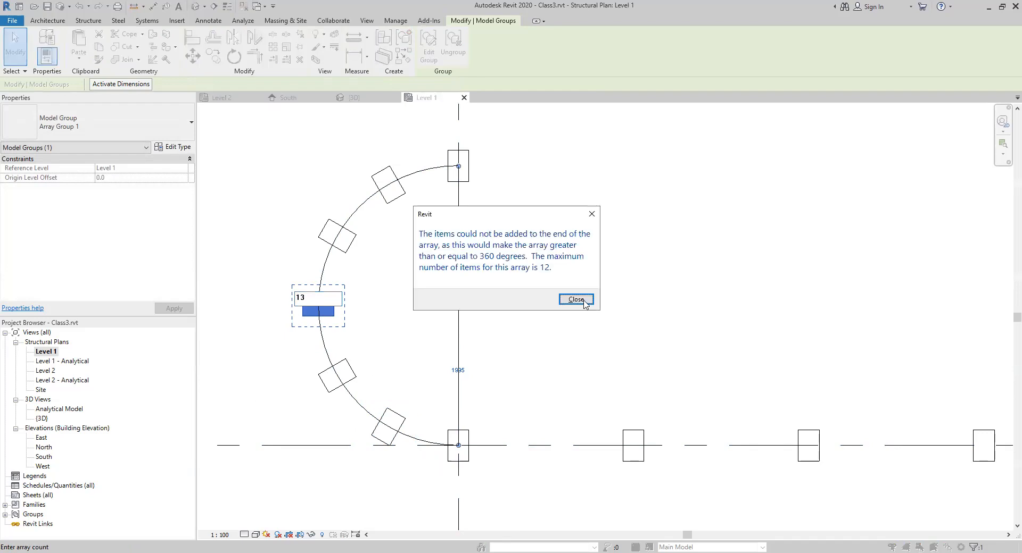
pyautogui.click(577, 299)
# Step: Set the member count of the radial column array to 12 and select individual members to check them
pyautogui.write('12')
pyautogui.press('Return')
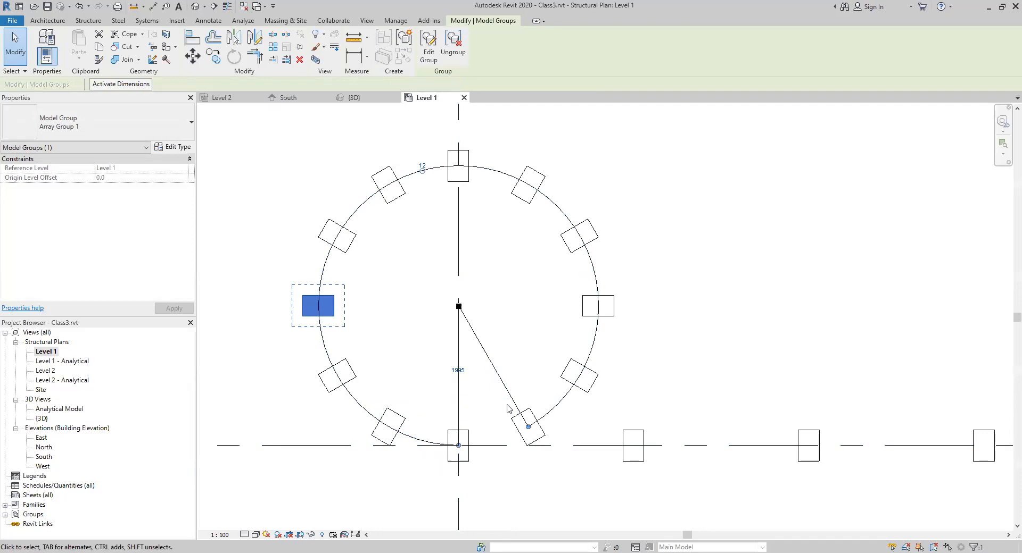
pyautogui.click(275, 367)
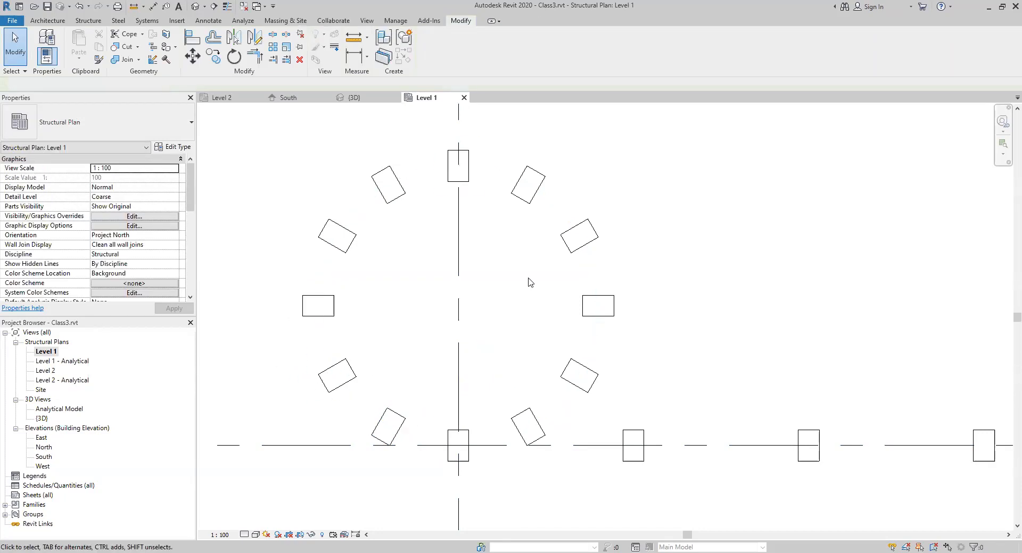
pyautogui.click(560, 382)
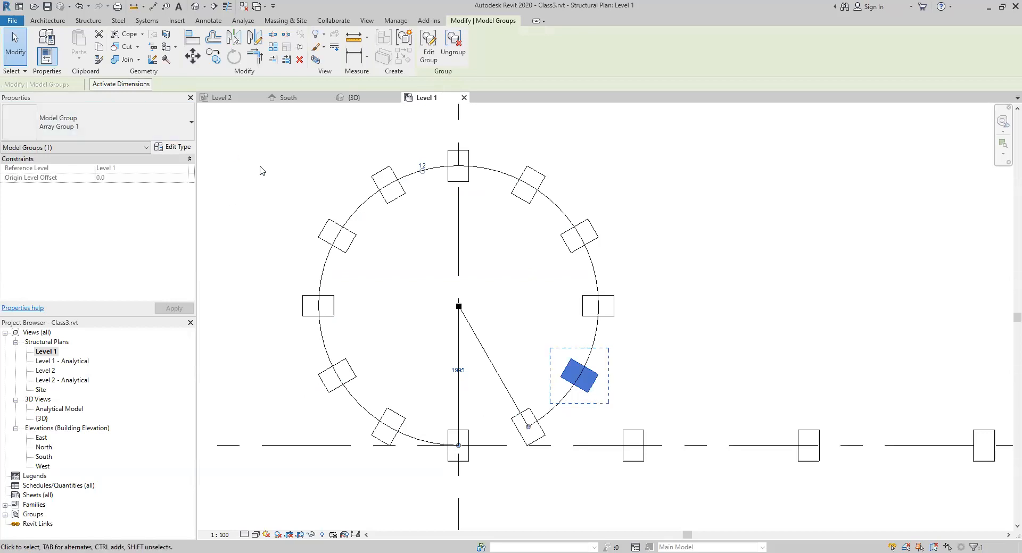
pyautogui.click(351, 234)
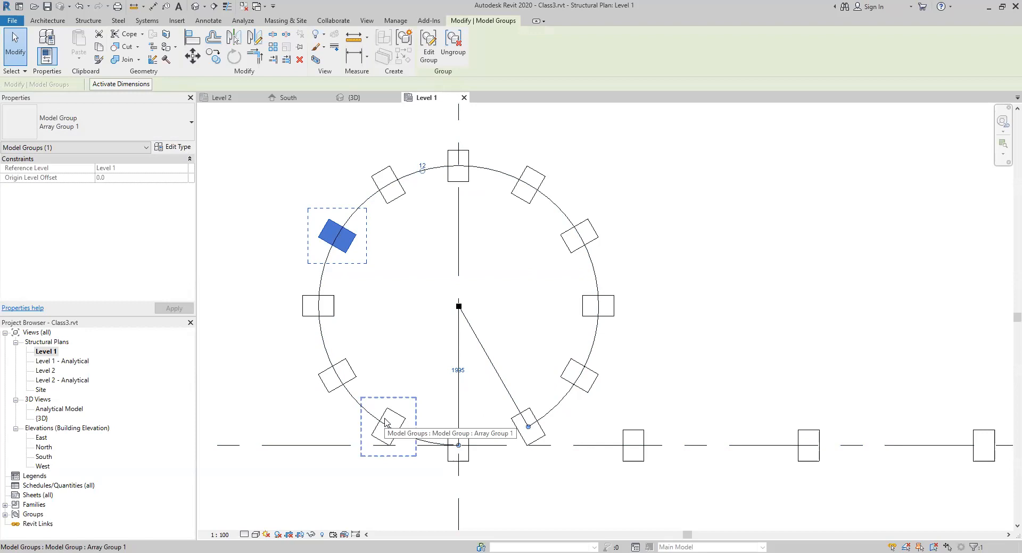
# Step: Delete four columns one at a time from the radial array, three right of grid 1 and the topmost one on it
pyautogui.click(587, 244)
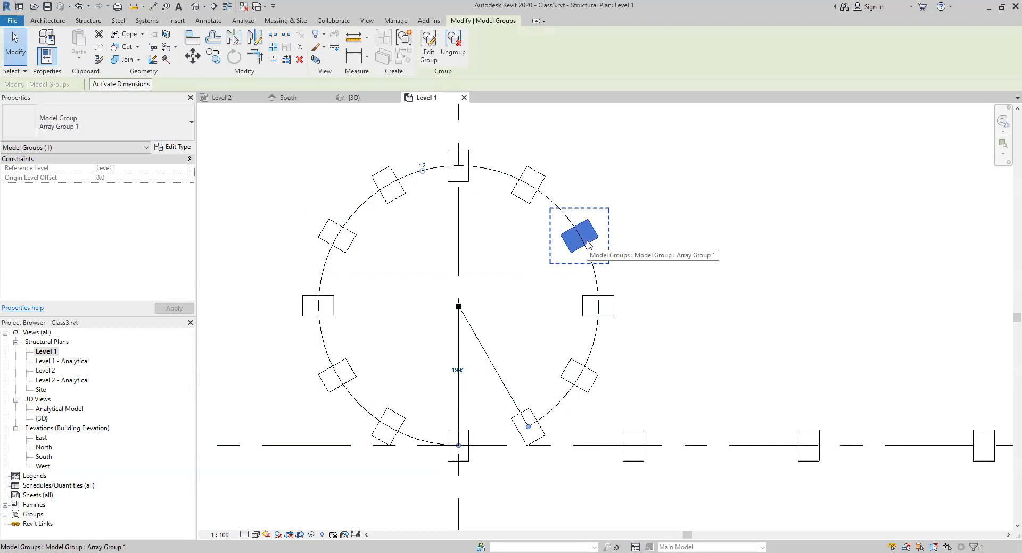
pyautogui.press('Delete')
pyautogui.click(600, 296)
pyautogui.press('Delete')
pyautogui.click(542, 185)
pyautogui.press('Delete')
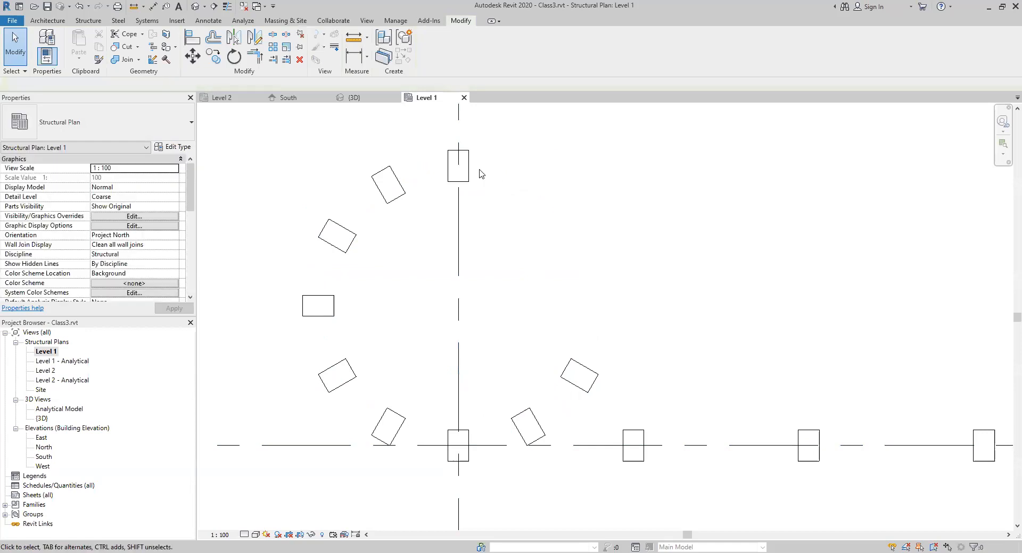
pyautogui.click(466, 169)
pyautogui.press('Delete')
# Step: Delete all remaining columns of the radial array and those along grid b
pyautogui.moveTo(258, 156); pyautogui.dragTo(967, 478)
pyautogui.press('Delete')
pyautogui.scroll(-2, 730, 400)
pyautogui.moveTo(838, 370); pyautogui.dragTo(704, 369, button='middle')
pyautogui.moveTo(653, 350); pyautogui.dragTo(899, 469)
pyautogui.press('Delete')
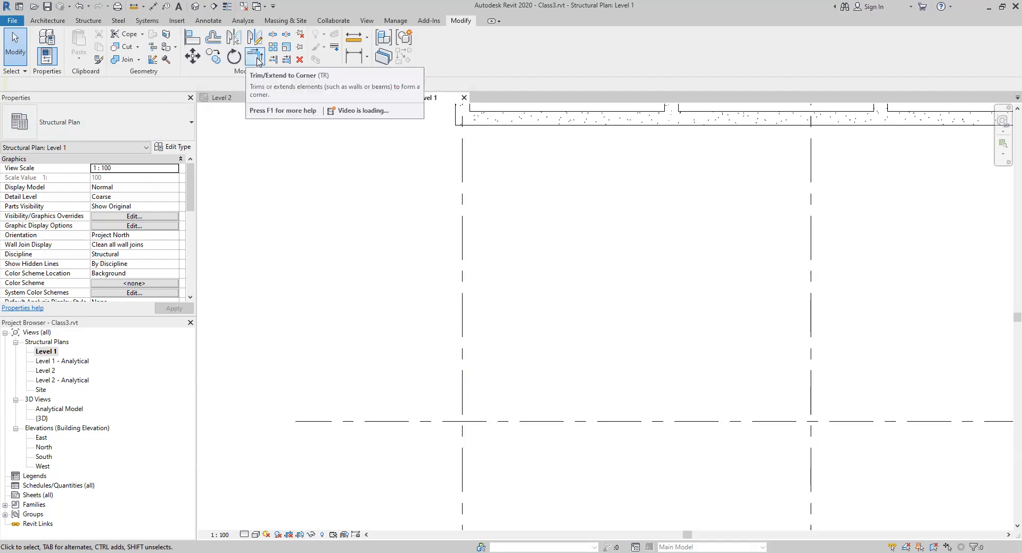
# Step: Copy the 300 x 450mm column at grids 2 and c down to the intersection of grids 2 and b
pyautogui.scroll(-3, 472, 297)
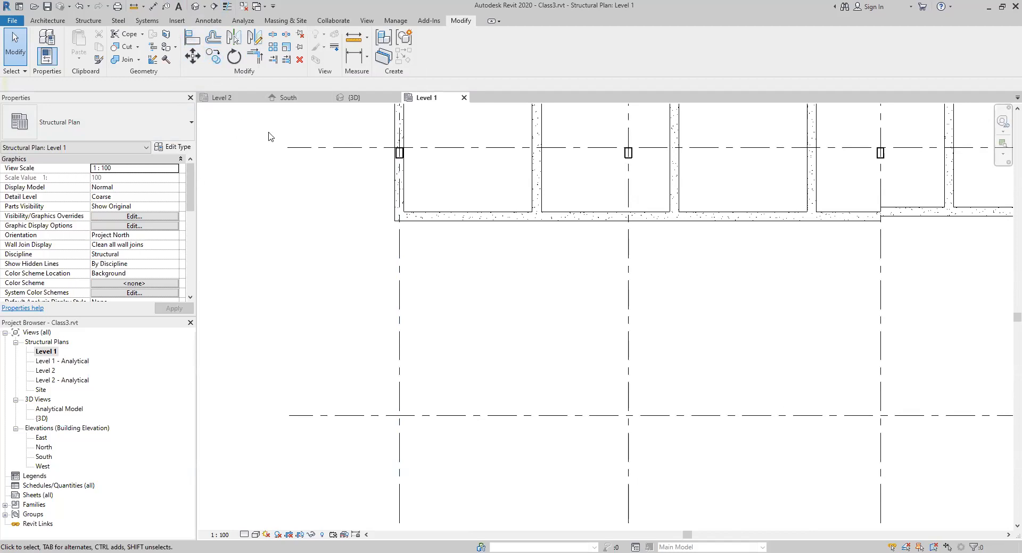
pyautogui.moveTo(451, 301); pyautogui.dragTo(342, 414, button='middle')
pyautogui.scroll(-2, 351, 345)
pyautogui.moveTo(375, 320); pyautogui.dragTo(358, 270, button='middle')
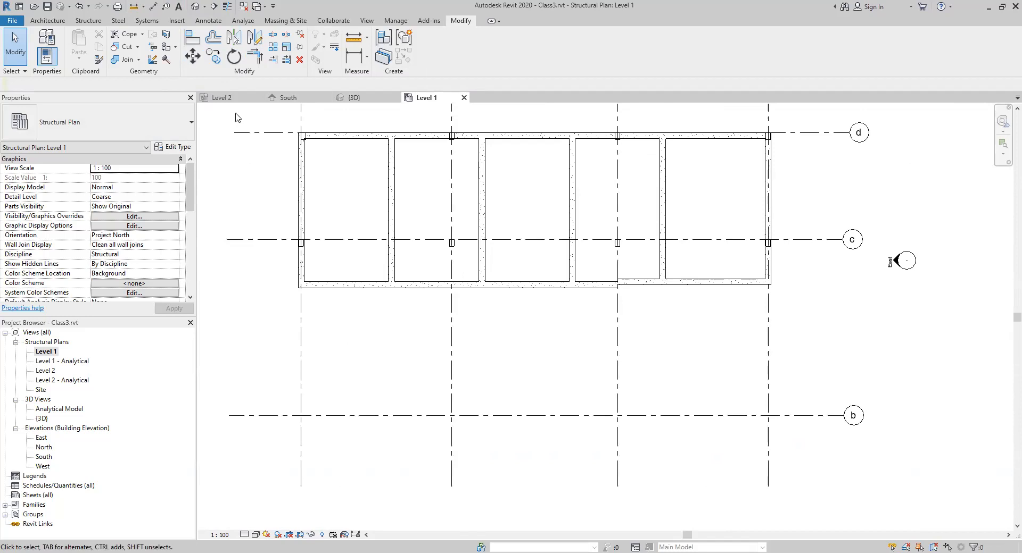
pyautogui.scroll(4, 556, 229)
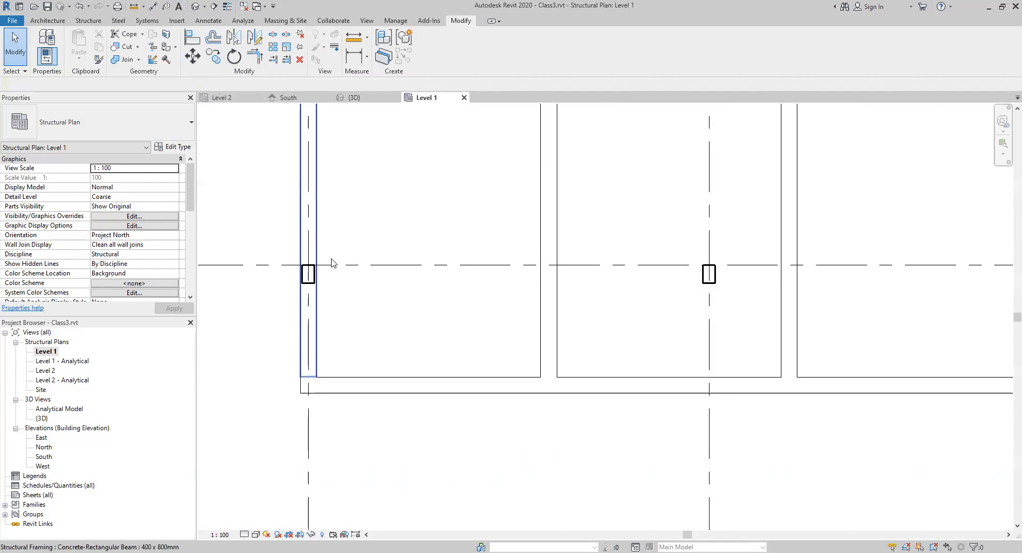
pyautogui.click(707, 282)
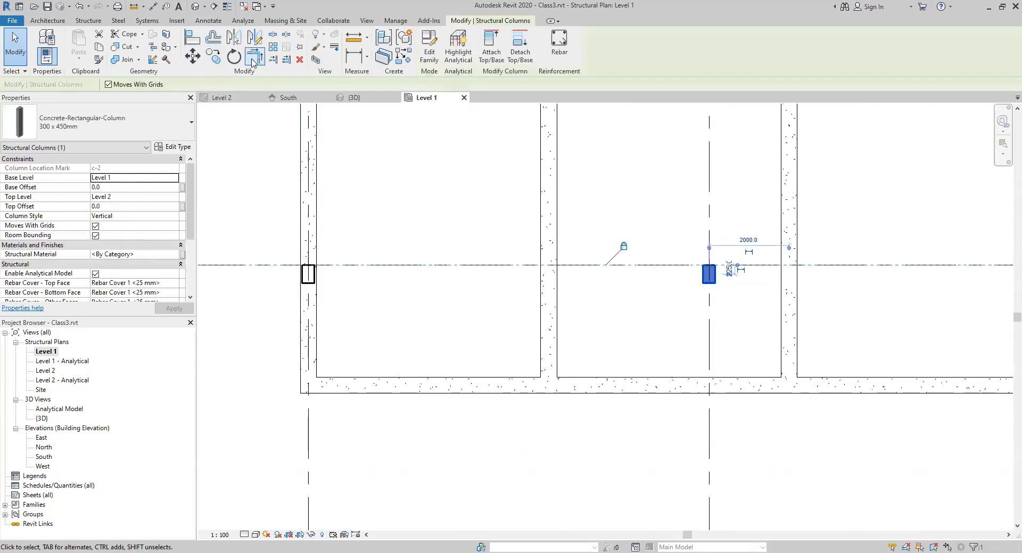
pyautogui.click(214, 59)
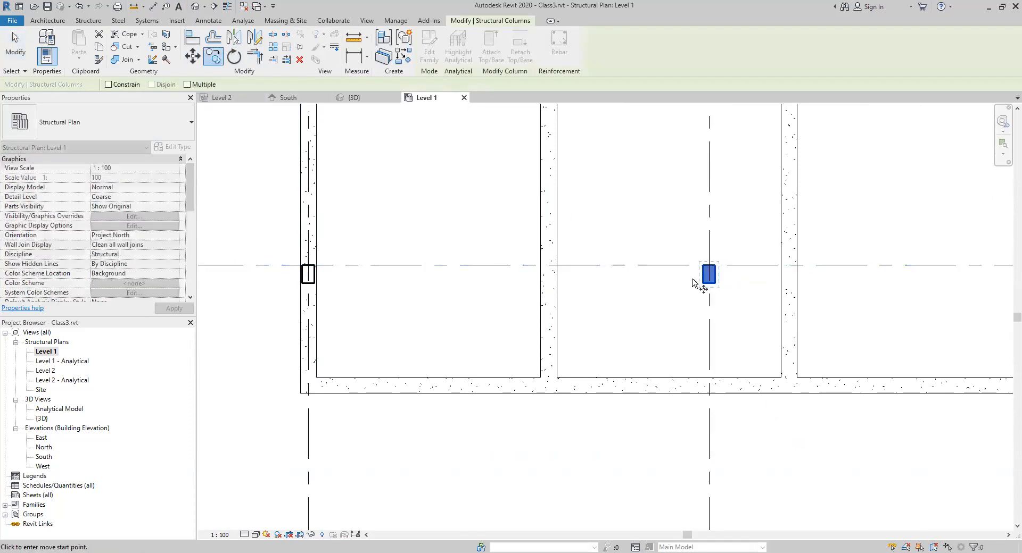
pyautogui.click(710, 270)
pyautogui.moveTo(711, 426); pyautogui.dragTo(617, 156, button='middle')
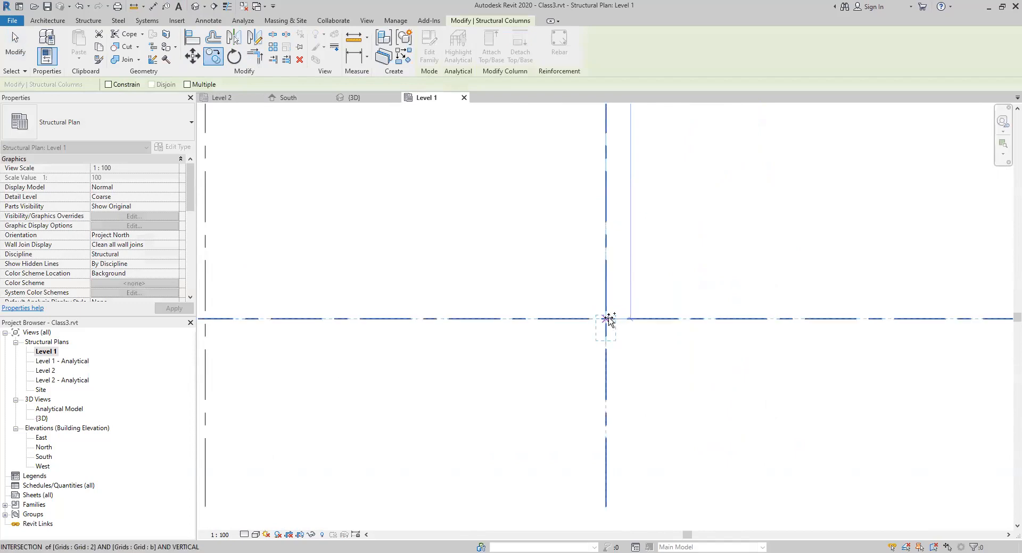
pyautogui.click(674, 318)
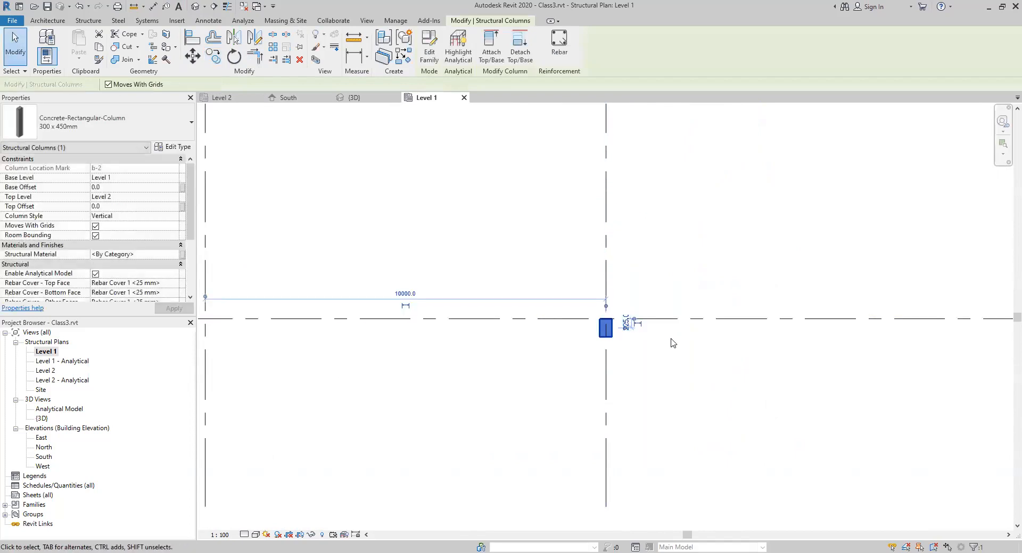
pyautogui.click(672, 340)
# Step: Move the column at grids 2 and b so that it is centred on the intersection of grids 1 and b
pyautogui.moveTo(684, 371); pyautogui.dragTo(608, 403, button='middle')
pyautogui.scroll(-1, 606, 395)
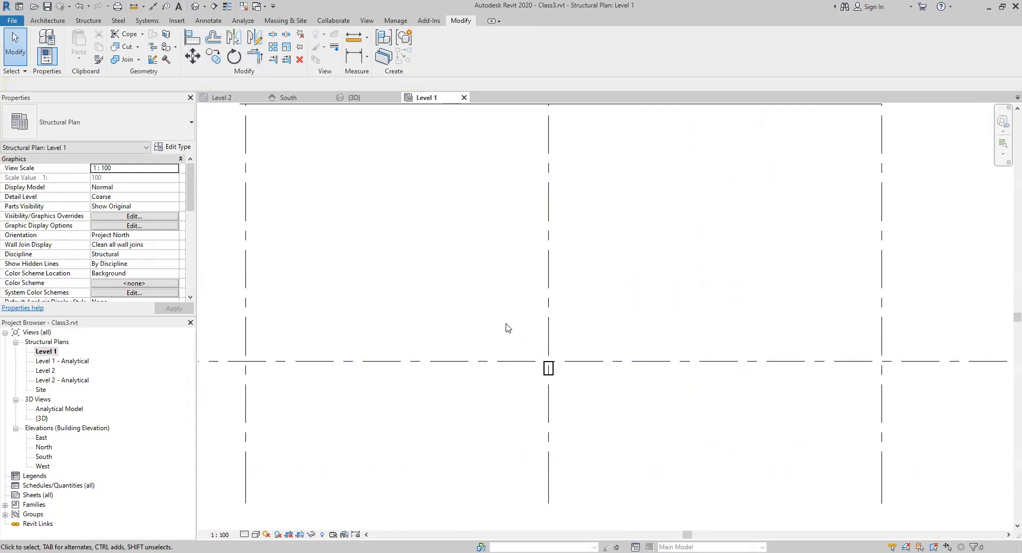
pyautogui.moveTo(436, 301); pyautogui.dragTo(605, 410)
pyautogui.click(192, 56)
pyautogui.scroll(3, 552, 376)
pyautogui.click(547, 363)
pyautogui.moveTo(392, 309); pyautogui.dragTo(593, 324, button='middle')
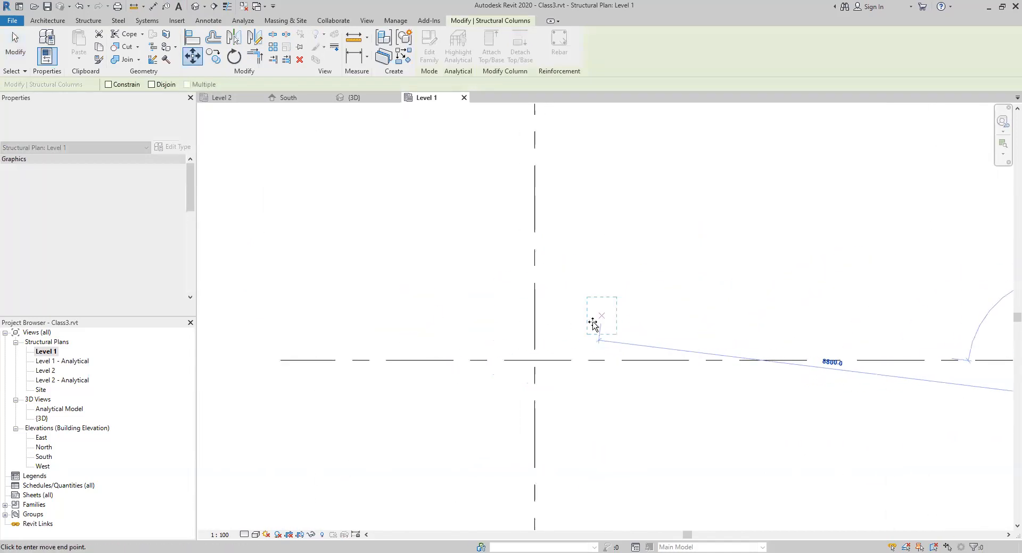
pyautogui.click(534, 360)
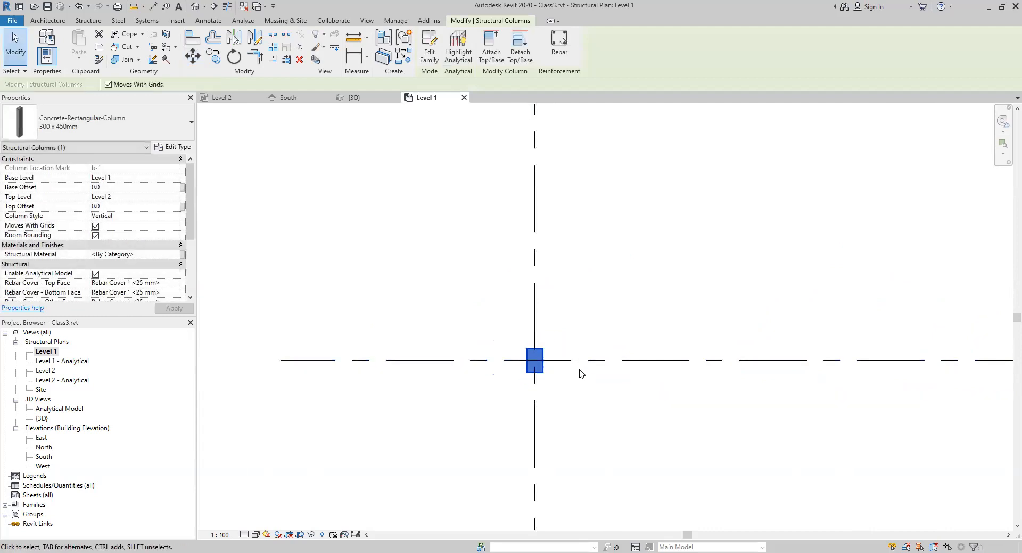
pyautogui.scroll(-3, 581, 369)
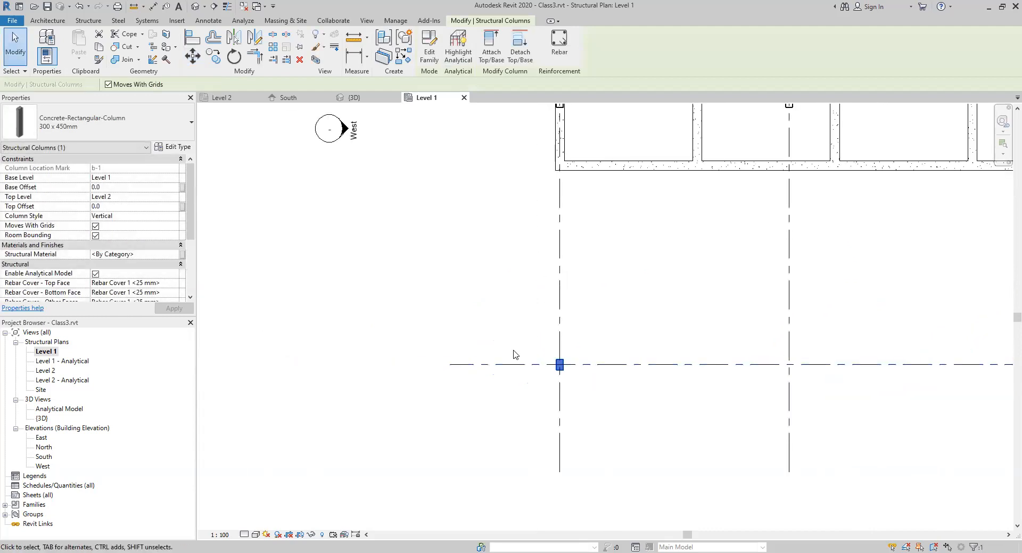
pyautogui.click(493, 342)
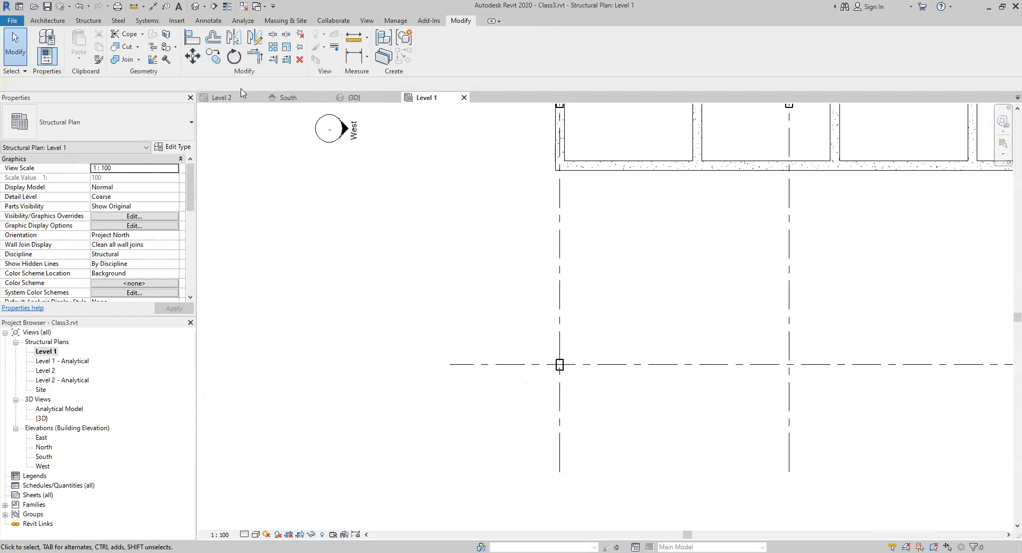
# Step: Try rotating the column at grids 1 and b counterclockwise about its centre, with grid b as the start ray, and undo it
pyautogui.click(234, 62)
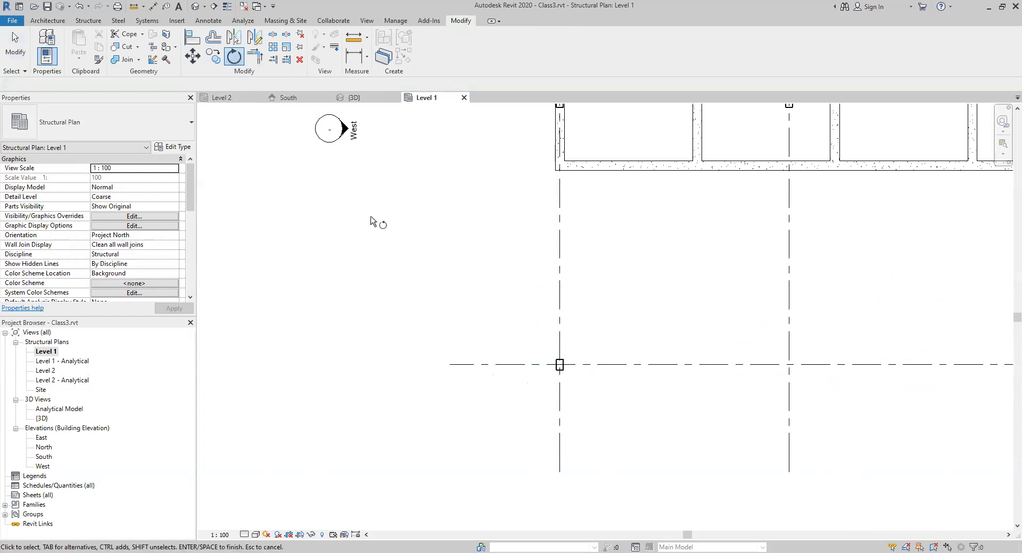
pyautogui.press('Escape')
pyautogui.moveTo(510, 328); pyautogui.dragTo(603, 397)
pyautogui.click(234, 56)
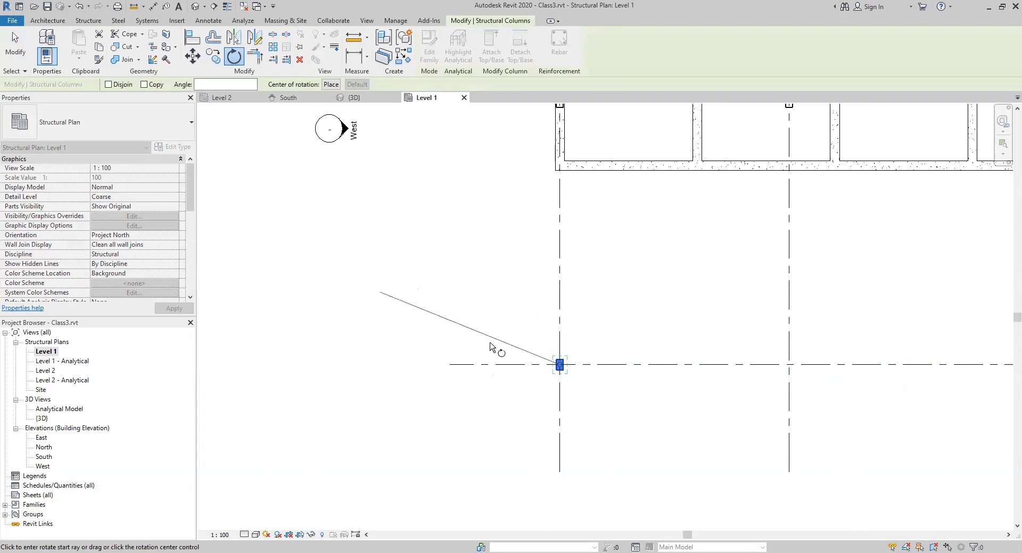
pyautogui.scroll(3, 572, 370)
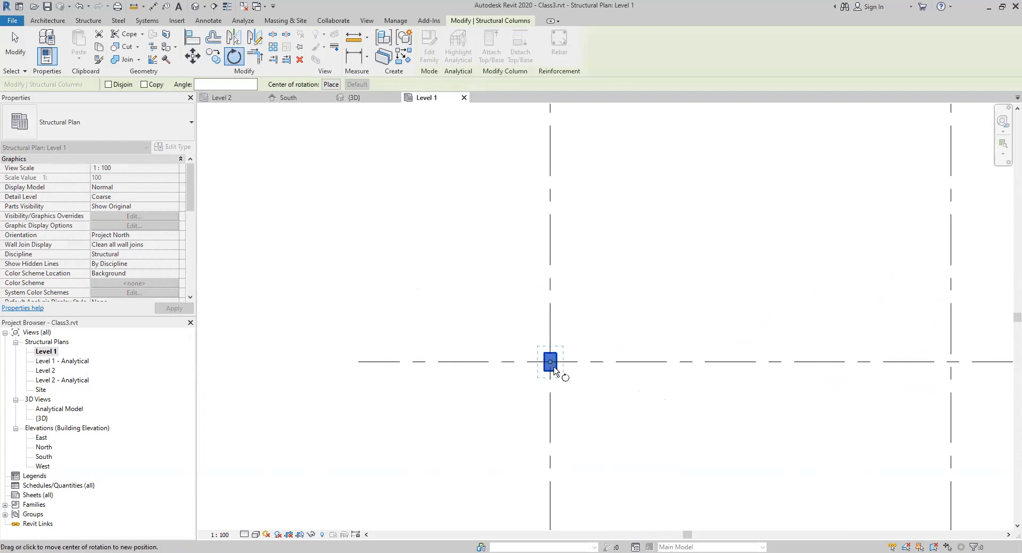
pyautogui.scroll(3, 551, 364)
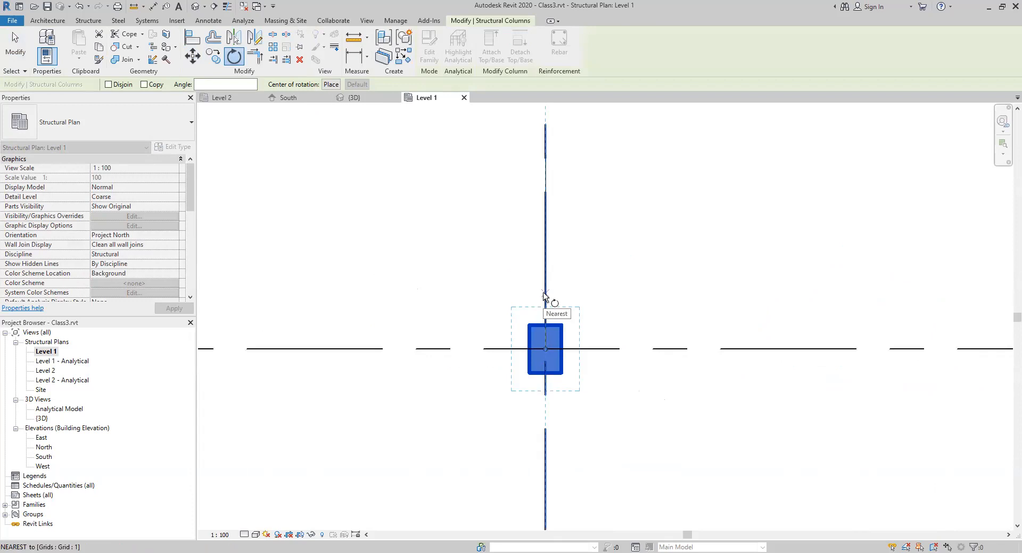
pyautogui.click(615, 351)
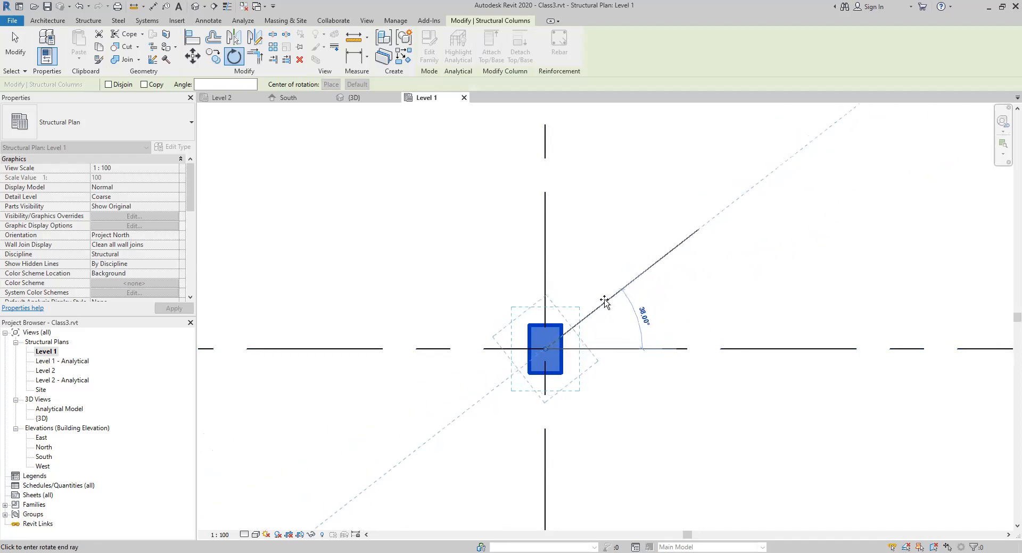
pyautogui.click(599, 296)
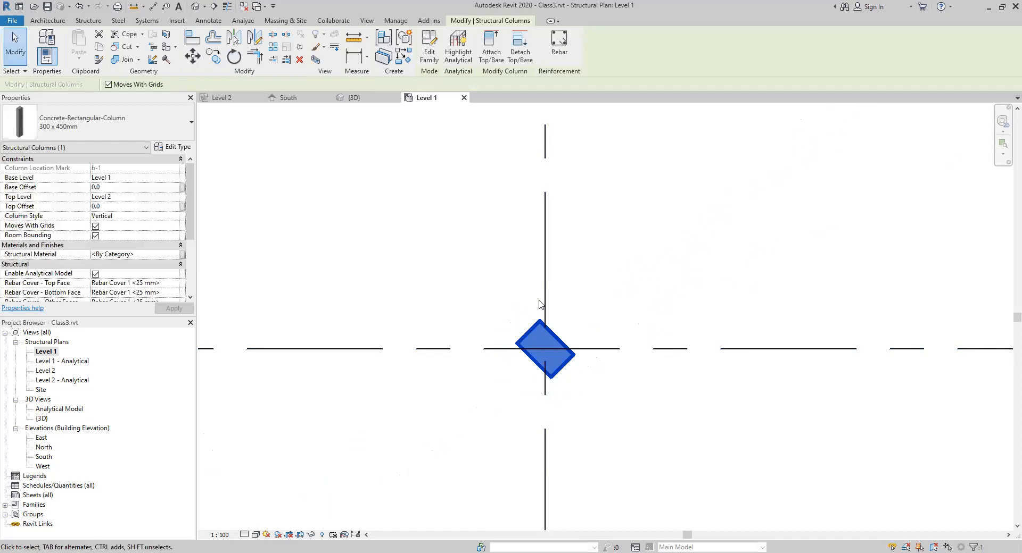
pyautogui.click(79, 6)
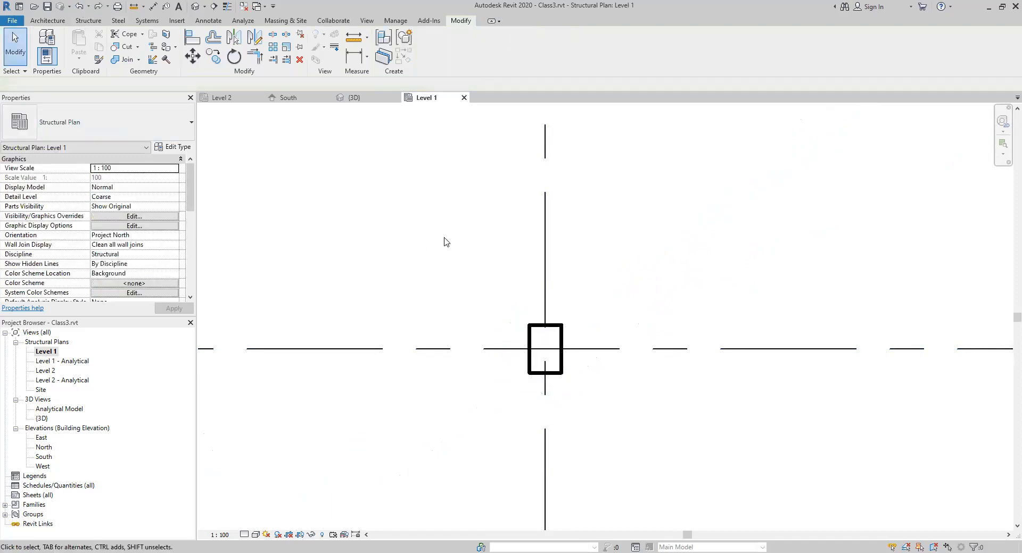
# Step: Try rotating the same column clockwise about its centre, starting from grid b, and undo the rotation
pyautogui.click(562, 334)
pyautogui.press('r')
pyautogui.press('o')
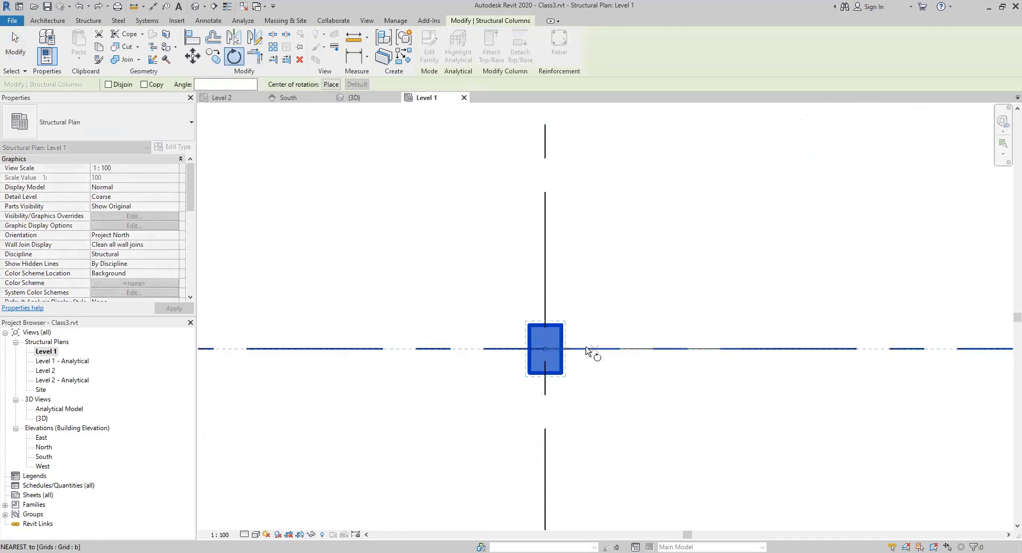
pyautogui.click(741, 349)
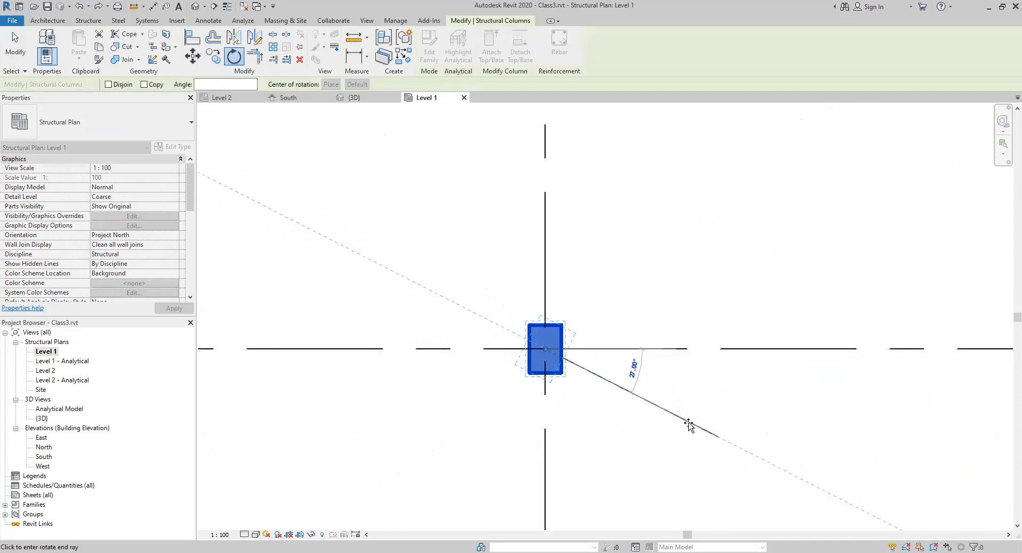
pyautogui.click(672, 453)
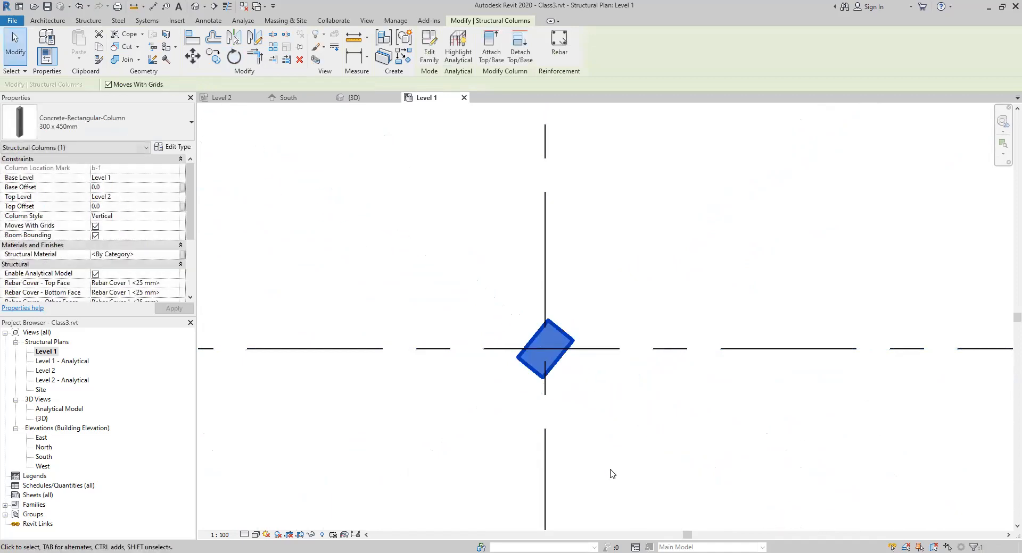
pyautogui.click(78, 6)
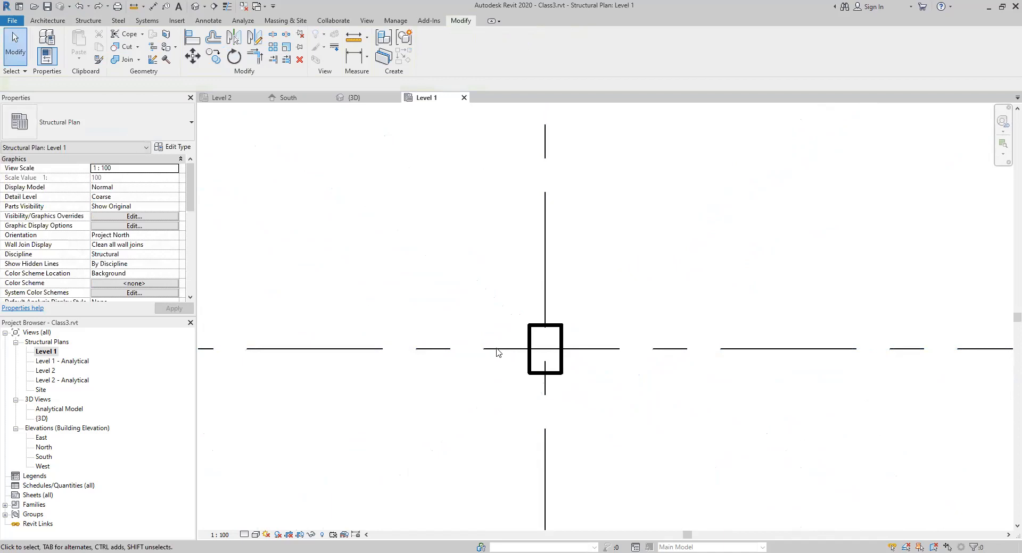
# Step: Try rotating the column at grids 1 and b 50° clockwise about a point on grid 1 above it, and undo the rotation
pyautogui.click(530, 339)
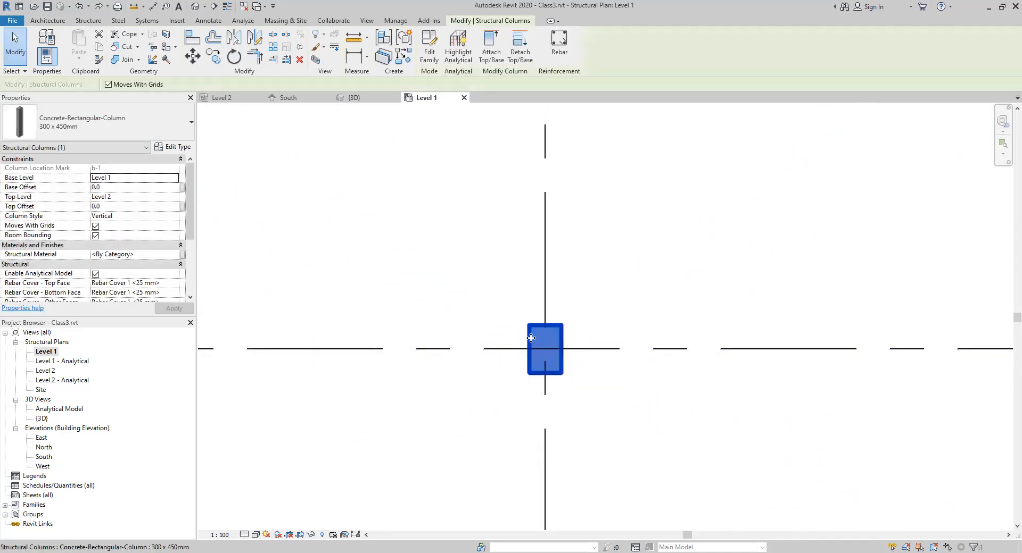
pyautogui.click(234, 55)
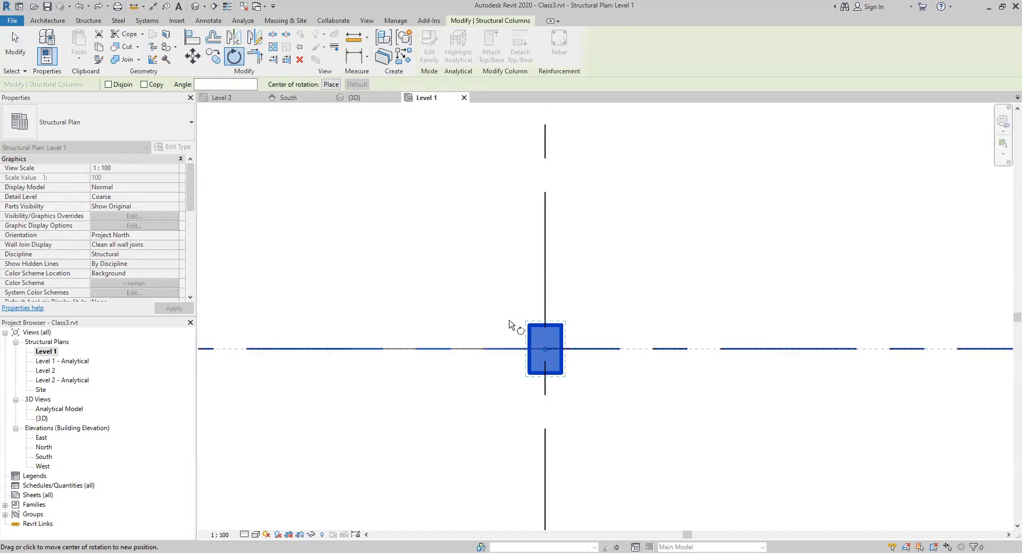
pyautogui.click(331, 88)
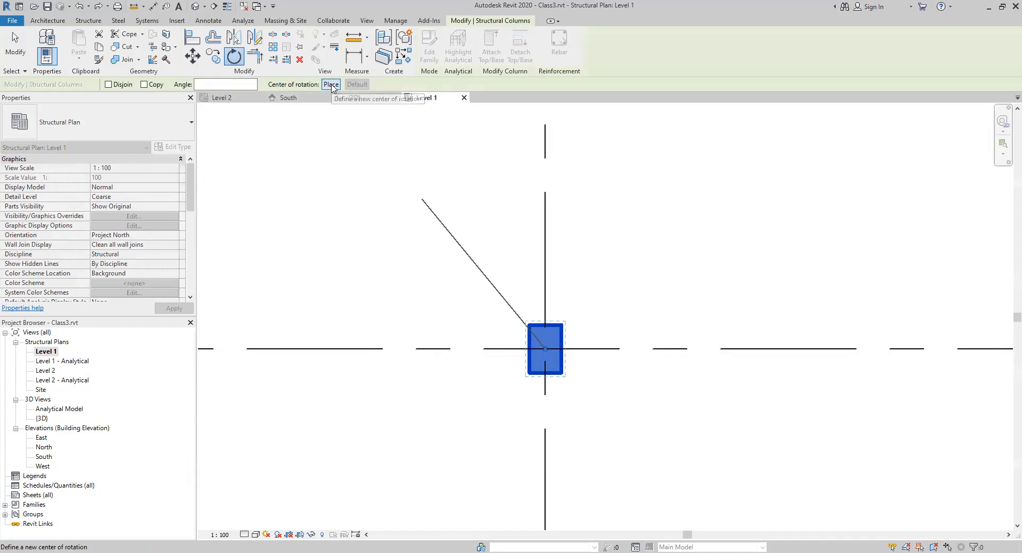
pyautogui.moveTo(517, 220); pyautogui.dragTo(460, 267, button='middle')
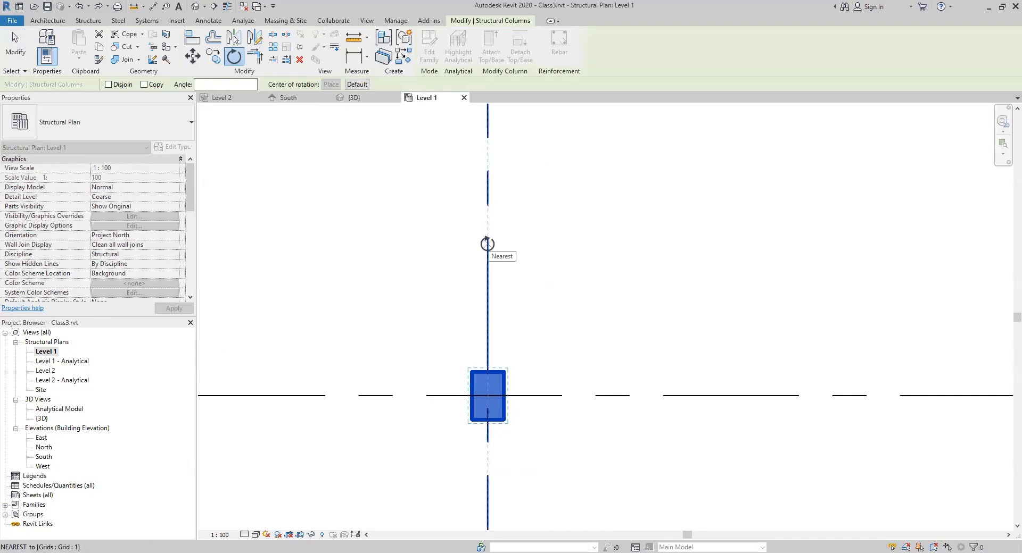
pyautogui.click(487, 244)
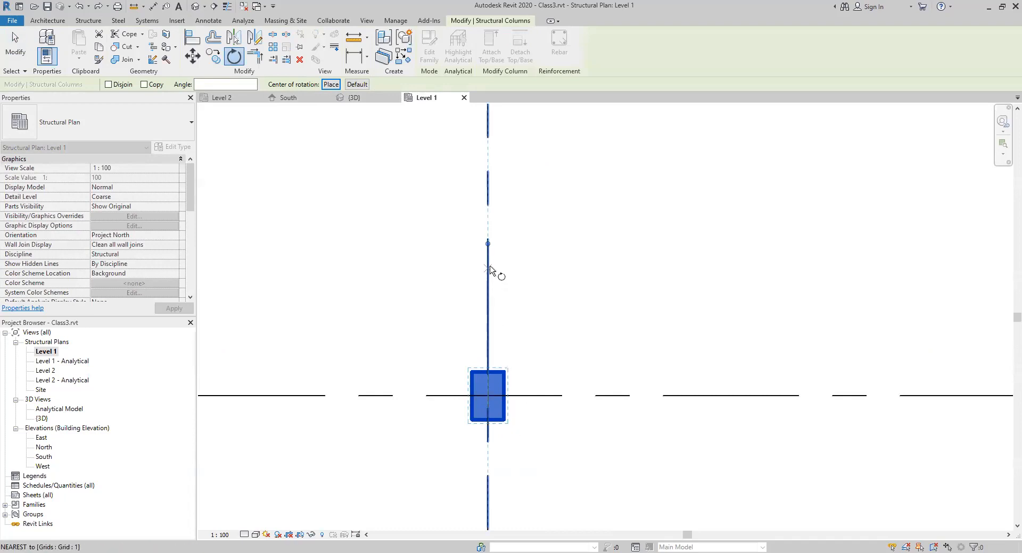
pyautogui.click(487, 395)
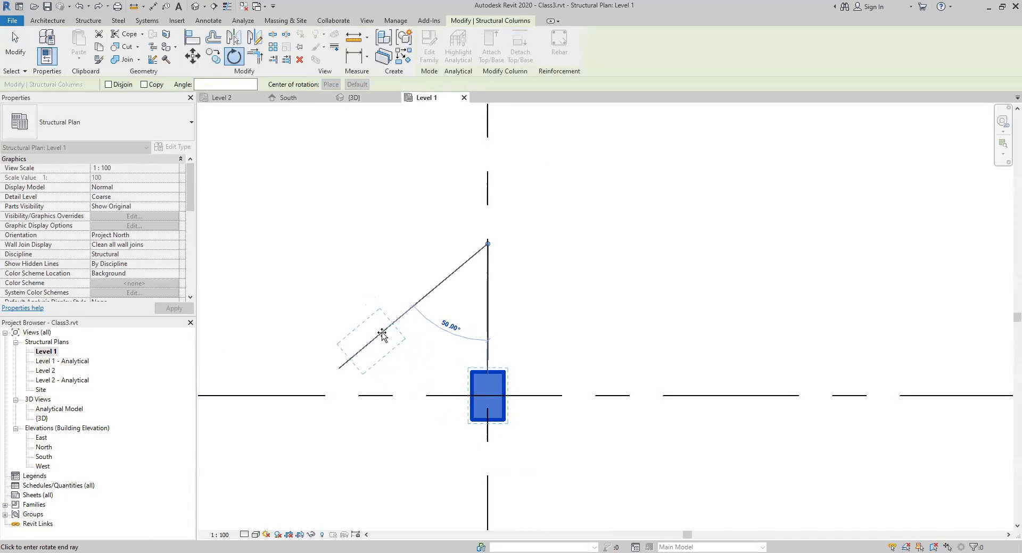
pyautogui.click(382, 334)
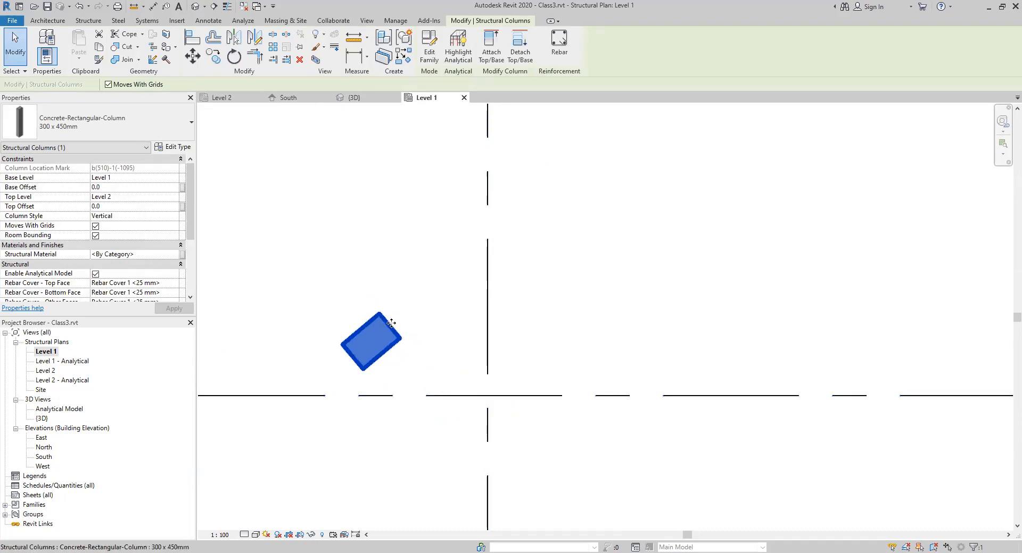
pyautogui.click(79, 6)
# Step: Create a copy of the grid 1/b column rotated 45° clockwise about a point on grid 1 above it
pyautogui.click(502, 370)
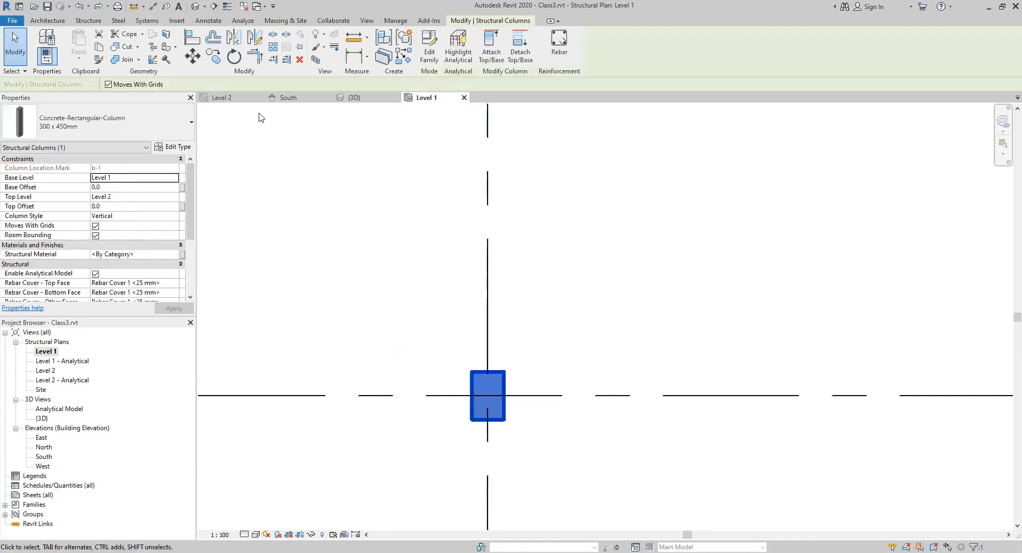
pyautogui.click(238, 63)
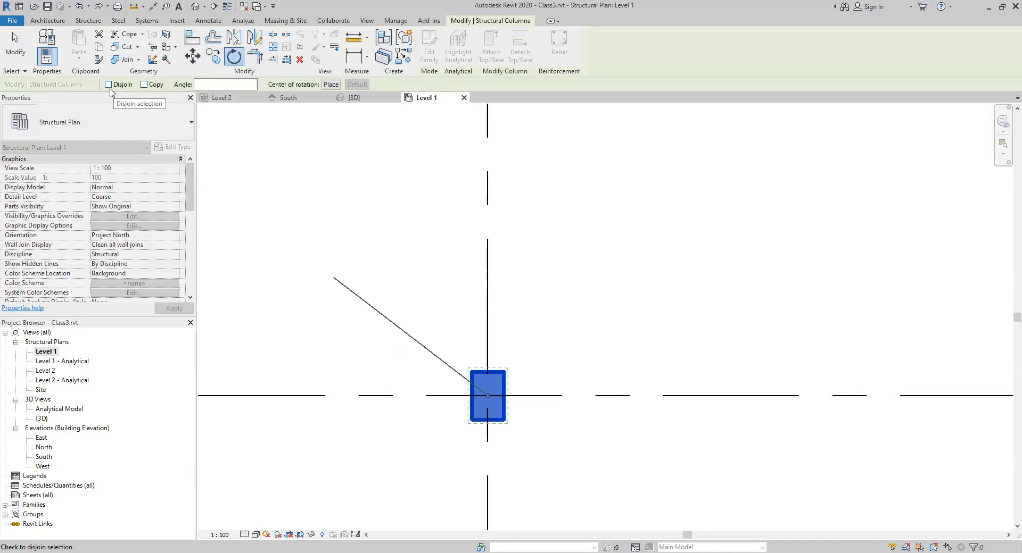
pyautogui.click(143, 84)
pyautogui.click(323, 87)
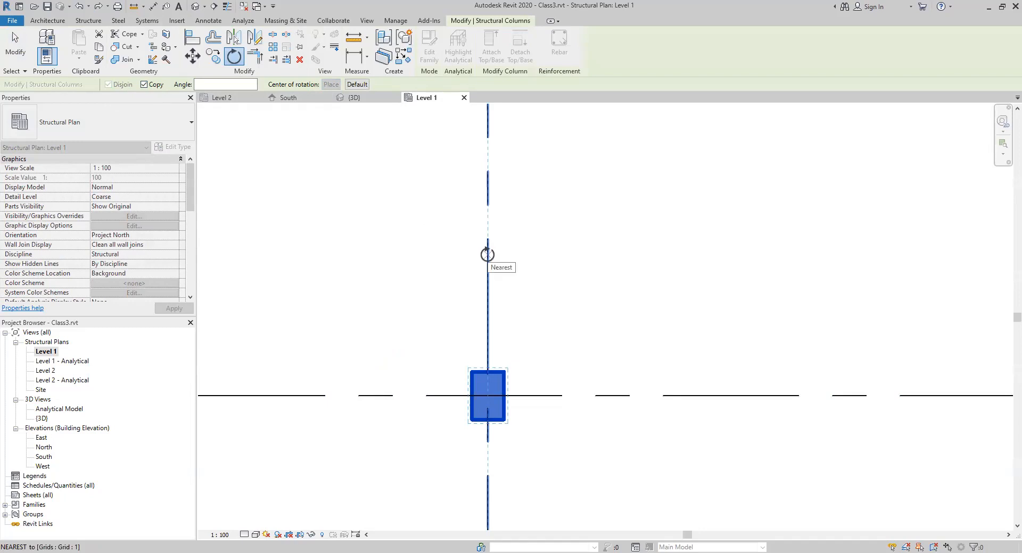
pyautogui.click(487, 257)
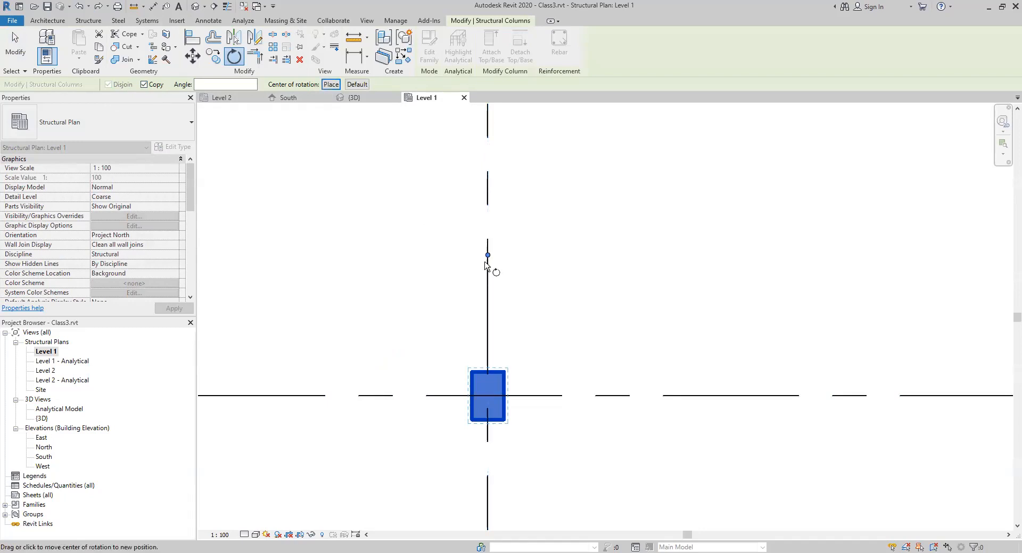
pyautogui.click(487, 392)
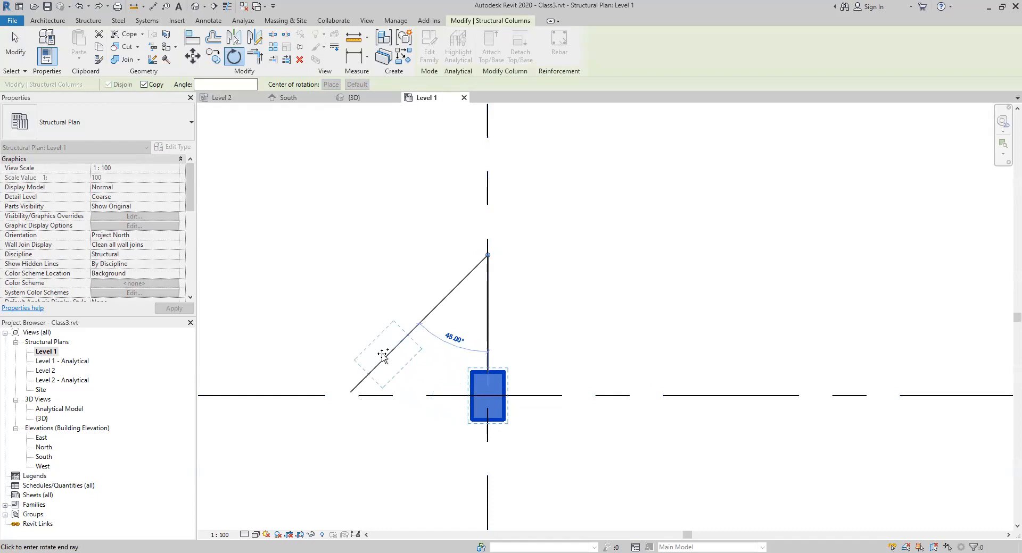
pyautogui.click(382, 355)
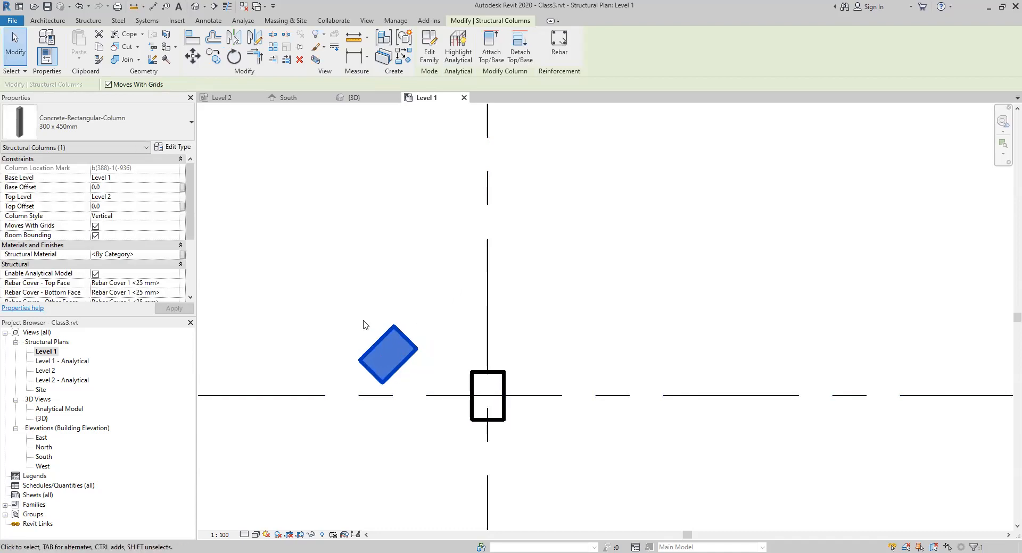
pyautogui.click(375, 438)
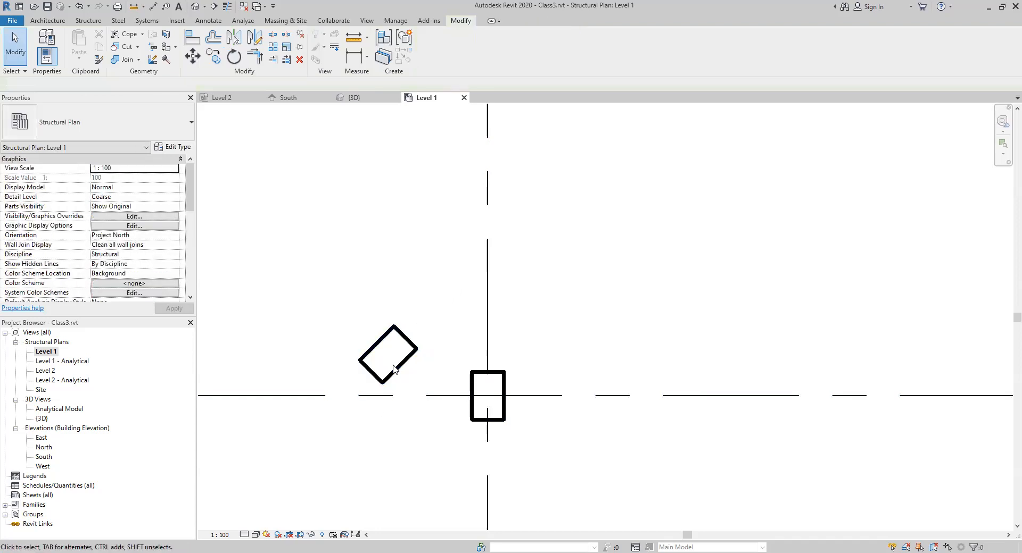
pyautogui.click(394, 369)
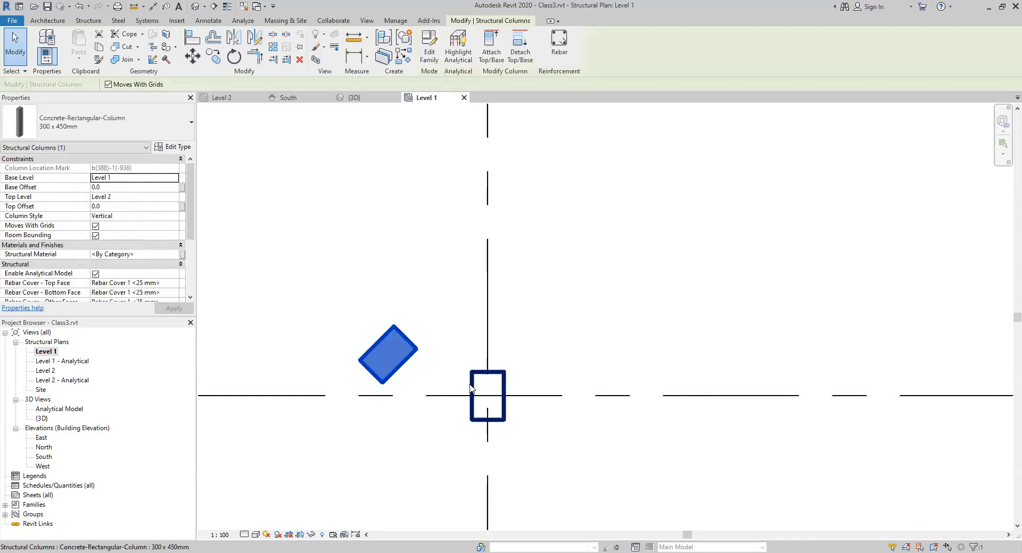
pyautogui.click(471, 392)
pyautogui.click(427, 443)
# Step: Create a second rotated copy of the grid 1/b column, turning it counterclockwise about a point on grid 1 above it
pyautogui.moveTo(446, 353); pyautogui.dragTo(541, 452)
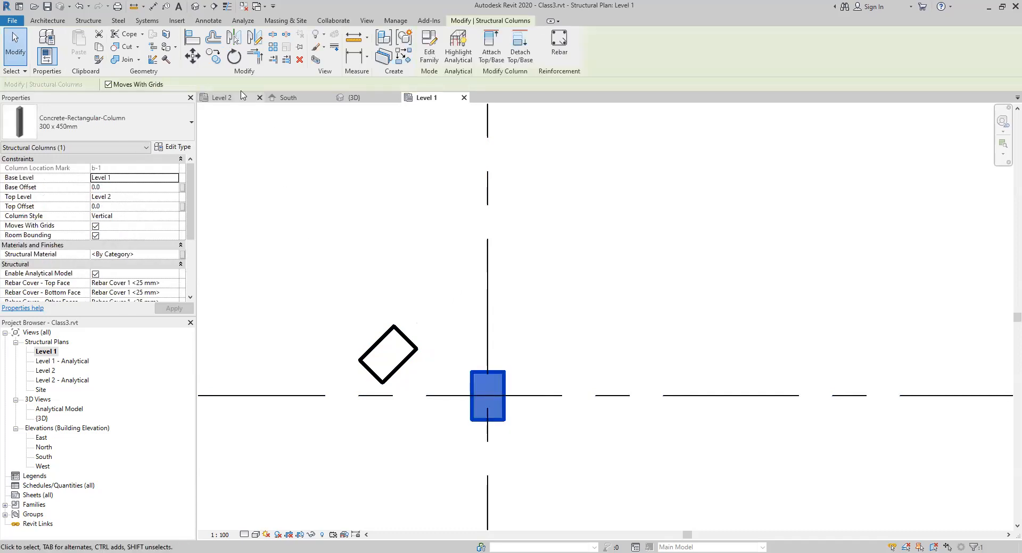
pyautogui.click(233, 56)
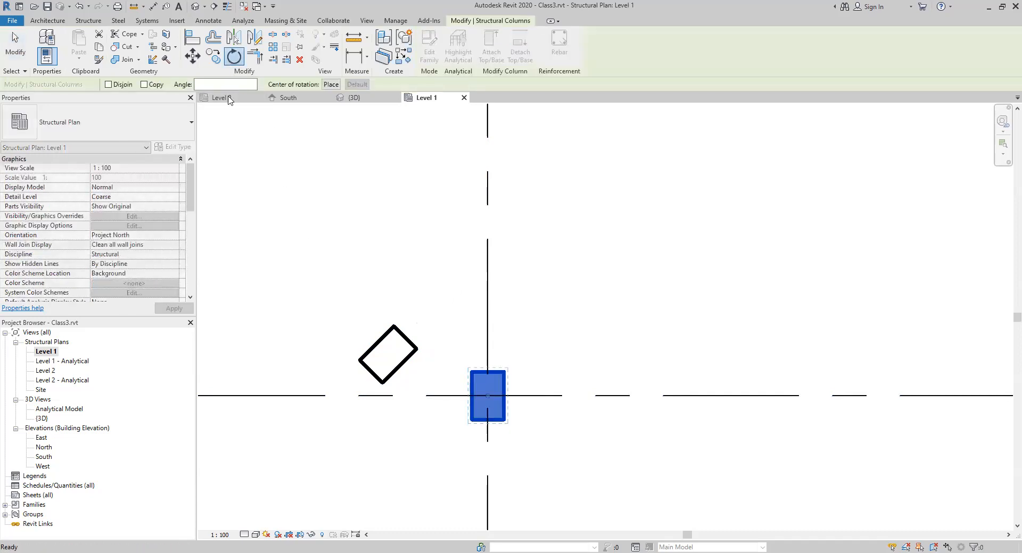
pyautogui.click(109, 84)
pyautogui.click(144, 84)
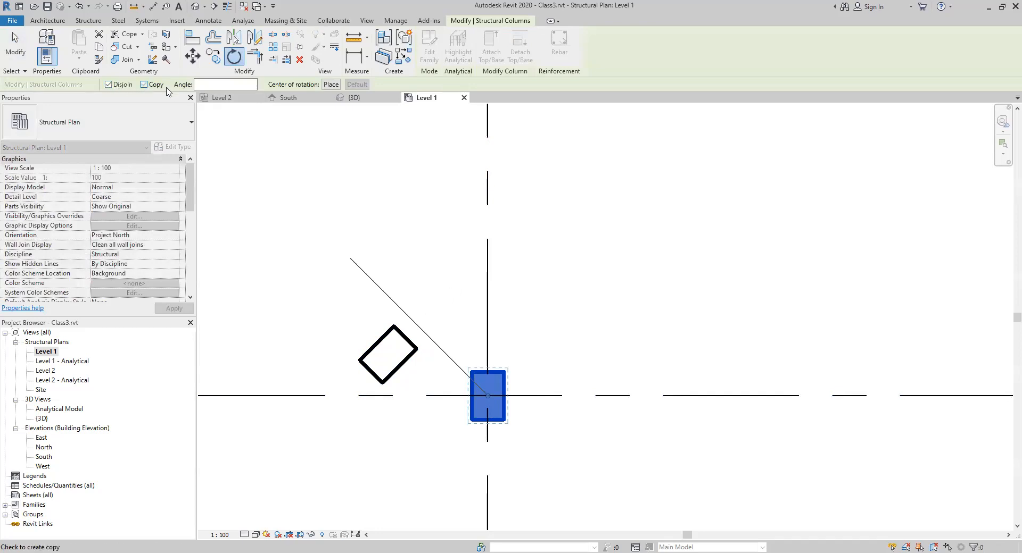
pyautogui.click(331, 84)
pyautogui.click(487, 243)
pyautogui.click(488, 392)
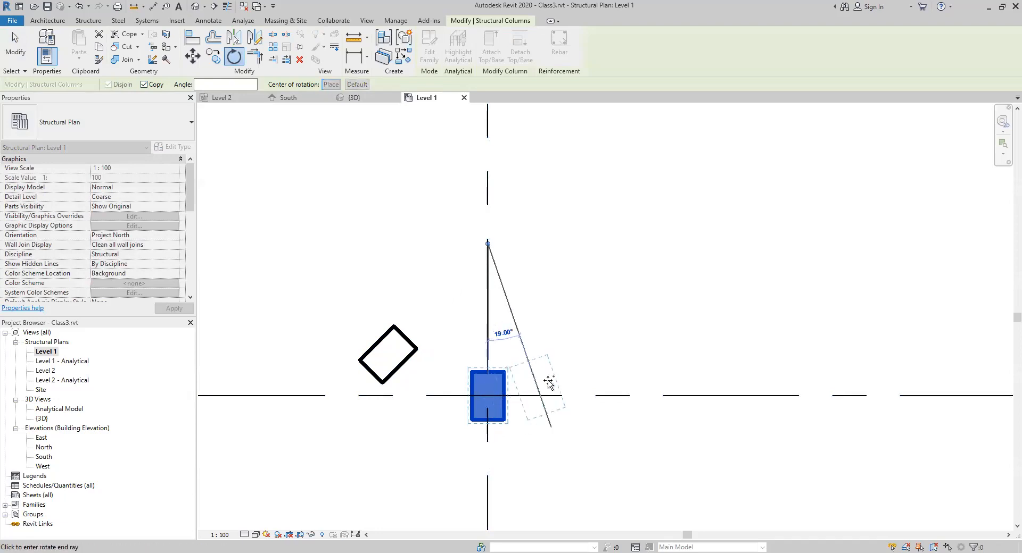
pyautogui.click(596, 353)
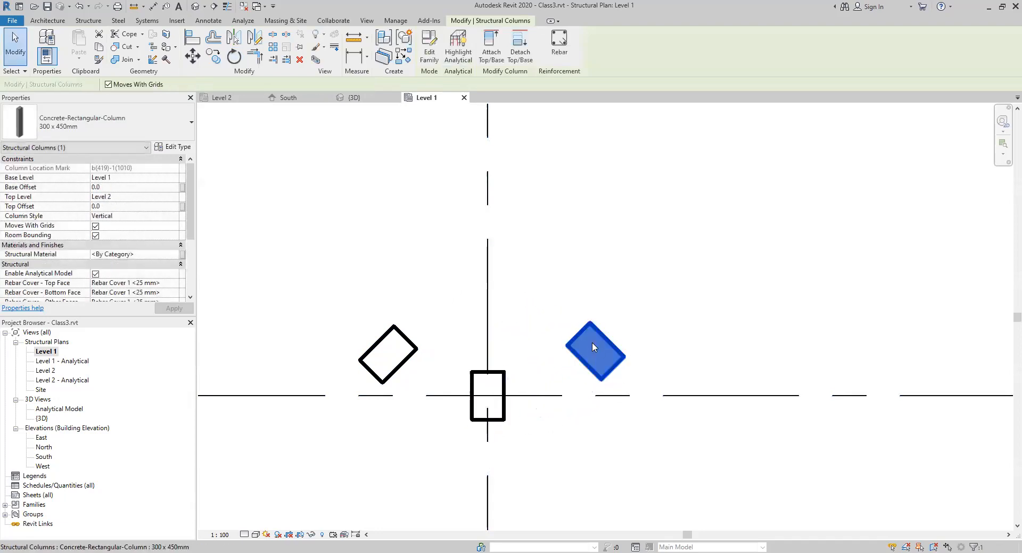
pyautogui.click(573, 301)
pyautogui.click(585, 327)
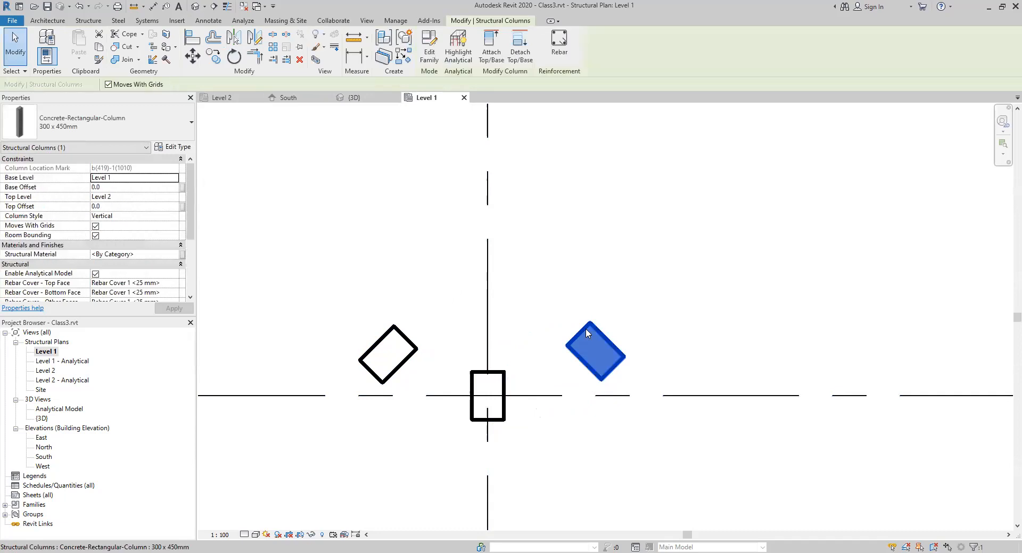
pyautogui.click(485, 385)
pyautogui.click(423, 355)
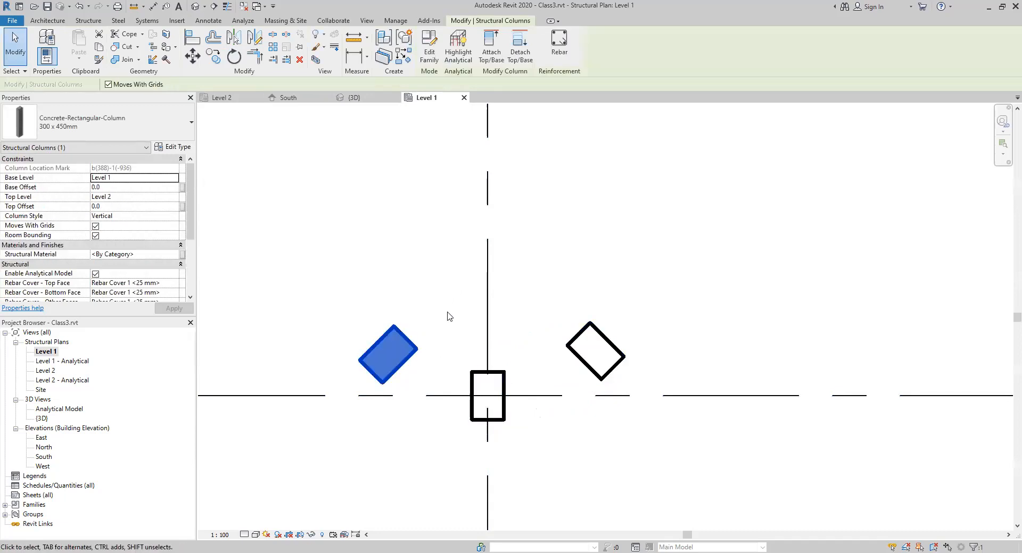
pyautogui.press('Escape')
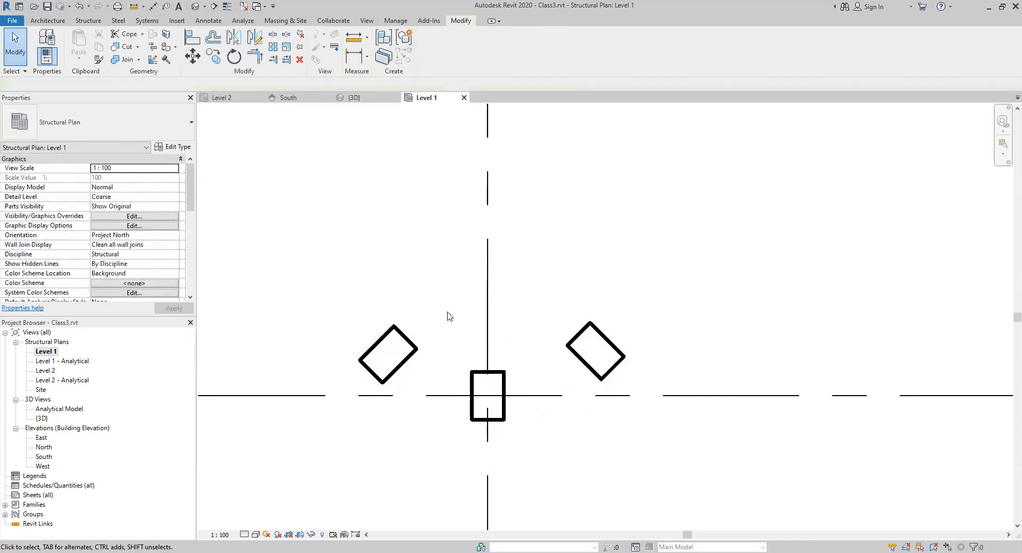
# Step: Delete both rotated column copies and the original column at the intersection of grids 1 and b
pyautogui.scroll(-2, 462, 332)
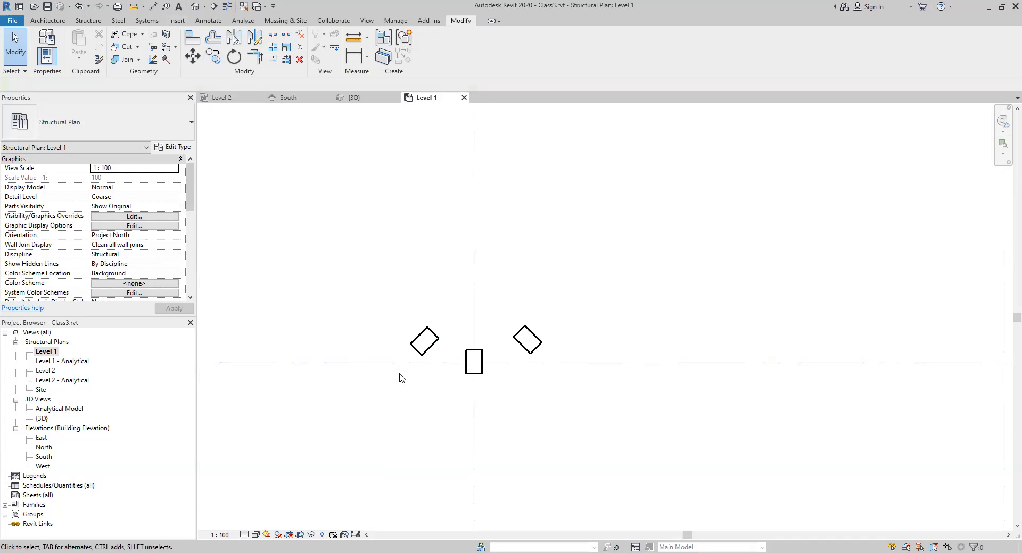
pyautogui.click(424, 341)
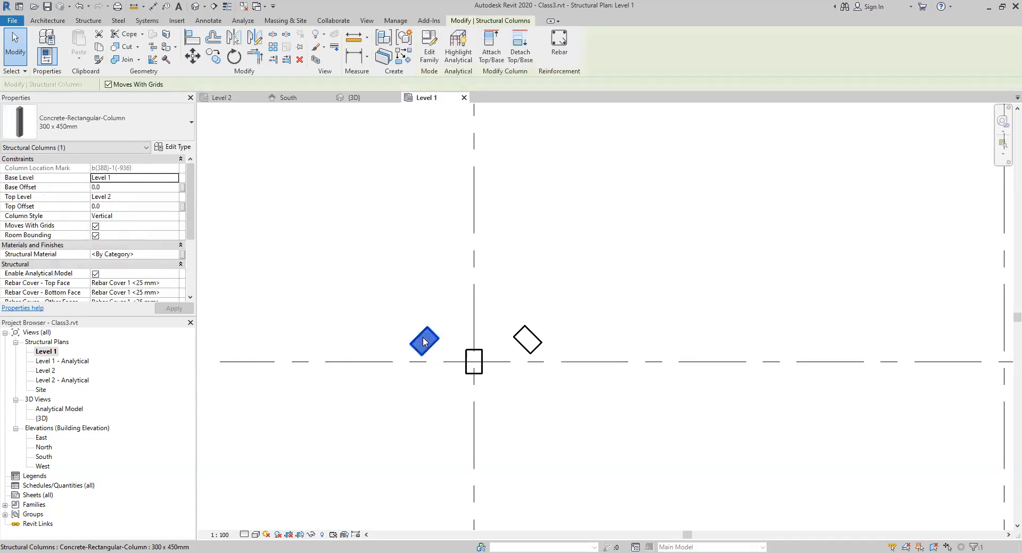
pyautogui.press('Delete')
pyautogui.click(527, 341)
pyautogui.press('Delete')
pyautogui.click(481, 355)
pyautogui.press('Delete')
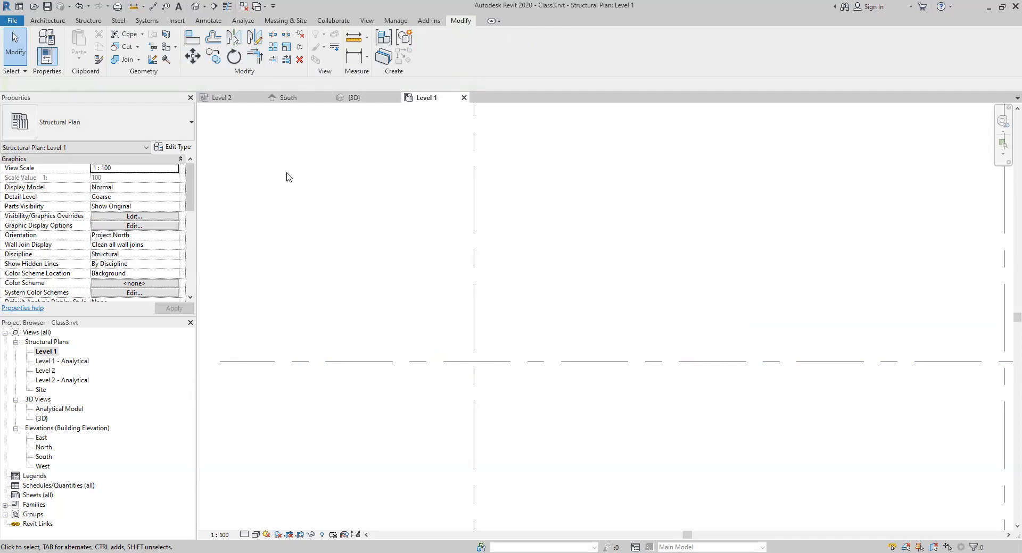
# Step: Draw a horizontal Generic - 200mm structural wall about 12400 mm long in the empty area east of grid bubbles b and c
pyautogui.moveTo(592, 321); pyautogui.dragTo(429, 362, button='middle')
pyautogui.scroll(-2, 485, 327)
pyautogui.scroll(-2, 435, 363)
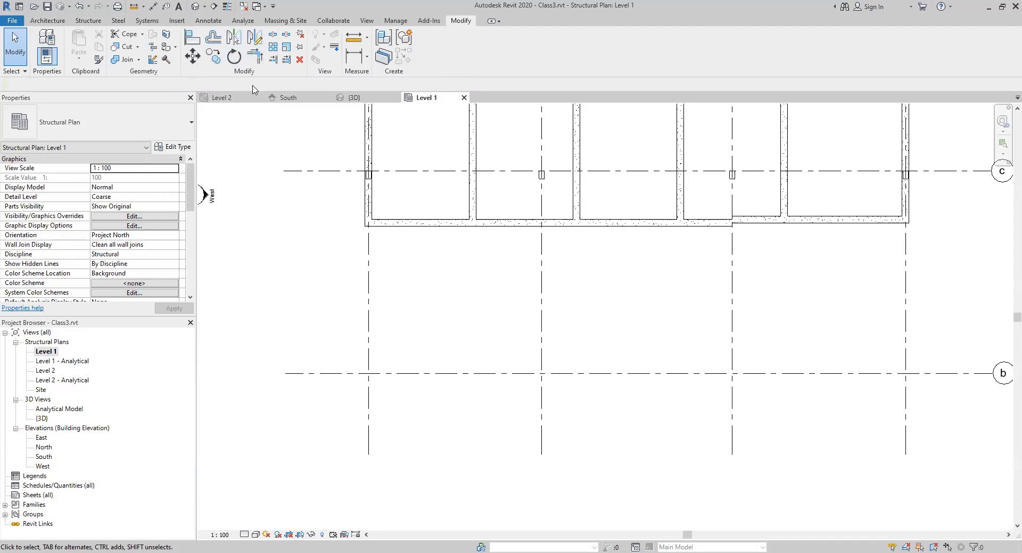
pyautogui.click(89, 20)
pyautogui.click(86, 43)
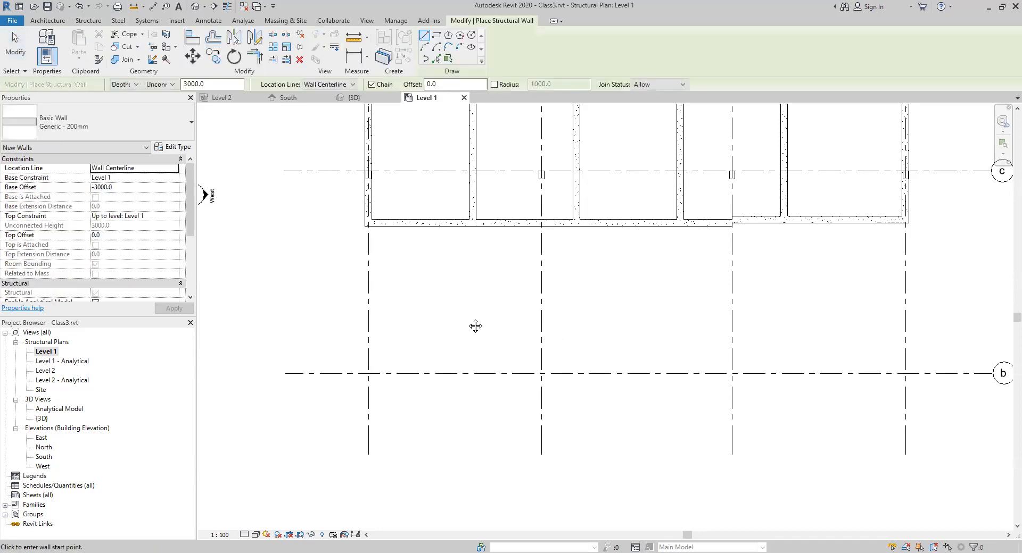
pyautogui.scroll(-3, 475, 327)
pyautogui.moveTo(444, 387); pyautogui.dragTo(227, 410, button='middle')
pyautogui.scroll(3, 525, 301)
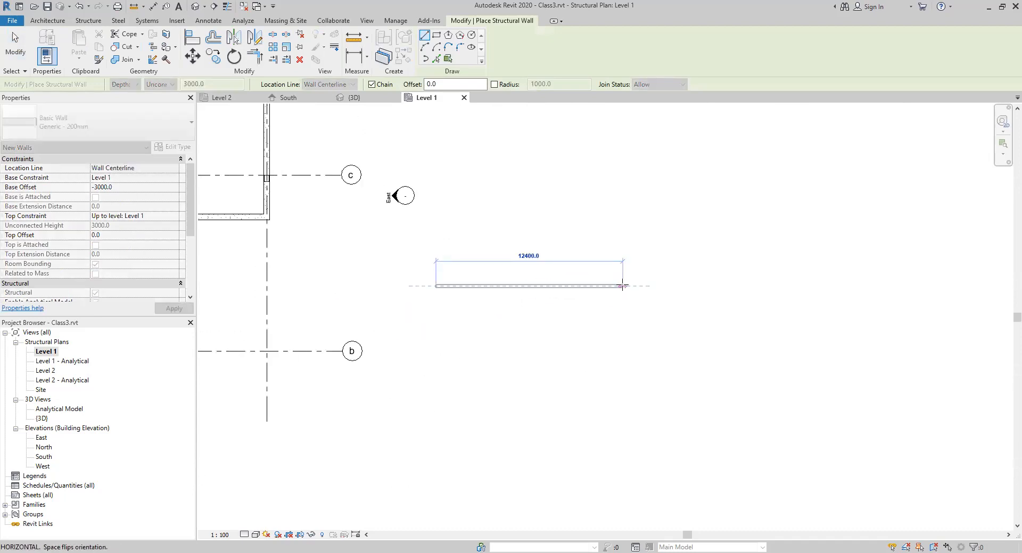
pyautogui.click(623, 285)
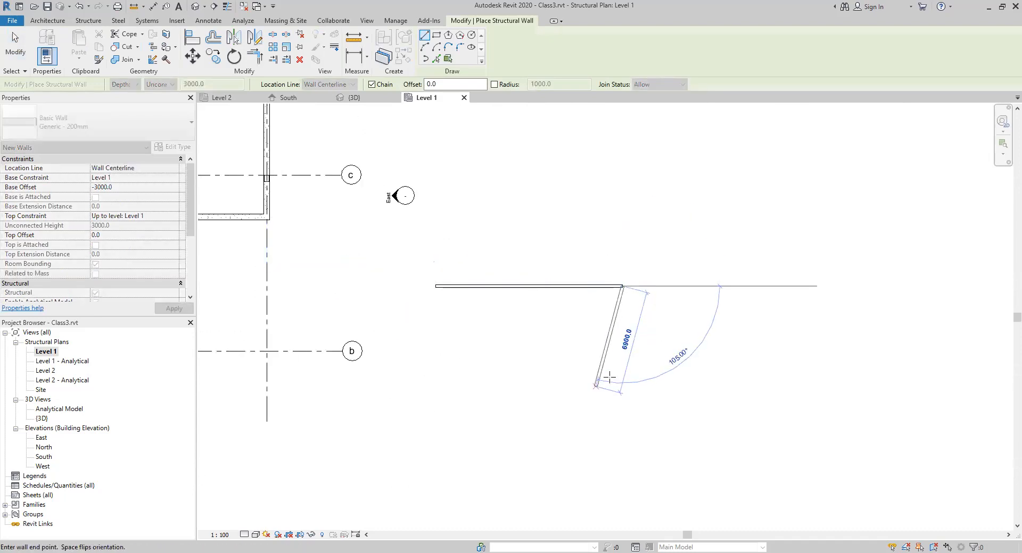
pyautogui.press('Escape')
# Step: Draw two more separate horizontal structural walls, spaced one below the other beneath the first wall
pyautogui.click(446, 365)
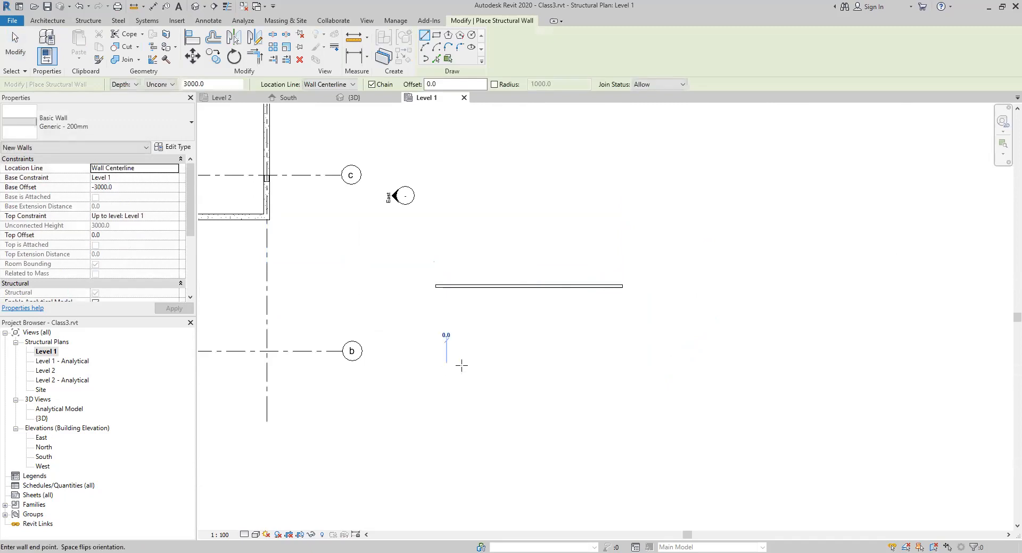
pyautogui.click(587, 366)
pyautogui.press('Escape')
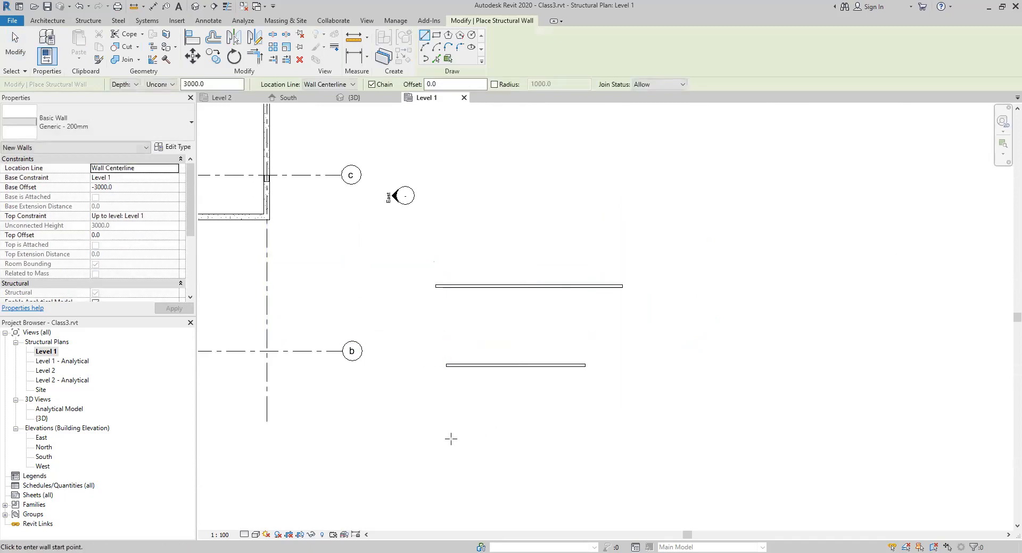
pyautogui.click(451, 439)
pyautogui.click(635, 429)
pyautogui.press('Escape')
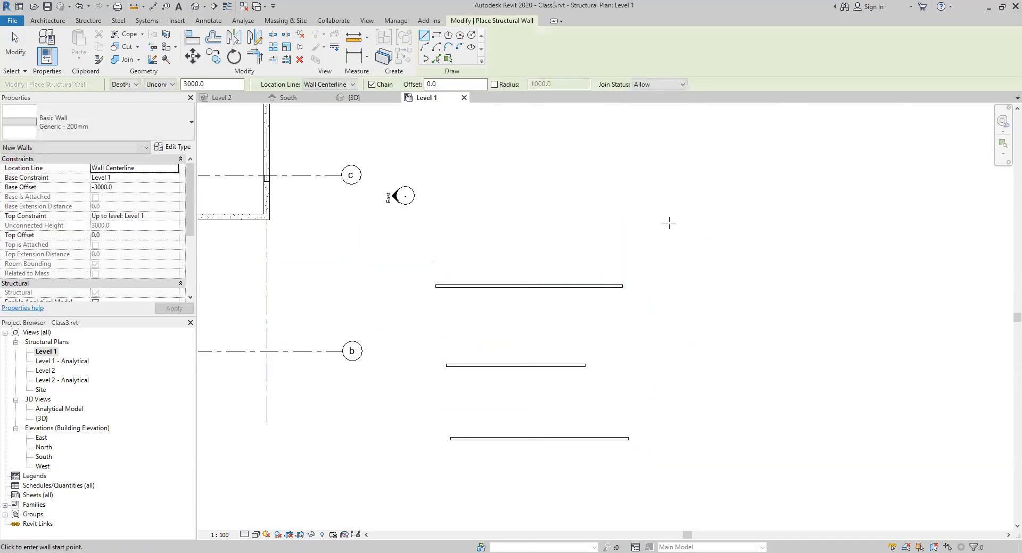
# Step: Draw a vertical structural wall about 20300 mm long just east of the three horizontal walls, without touching them
pyautogui.click(667, 212)
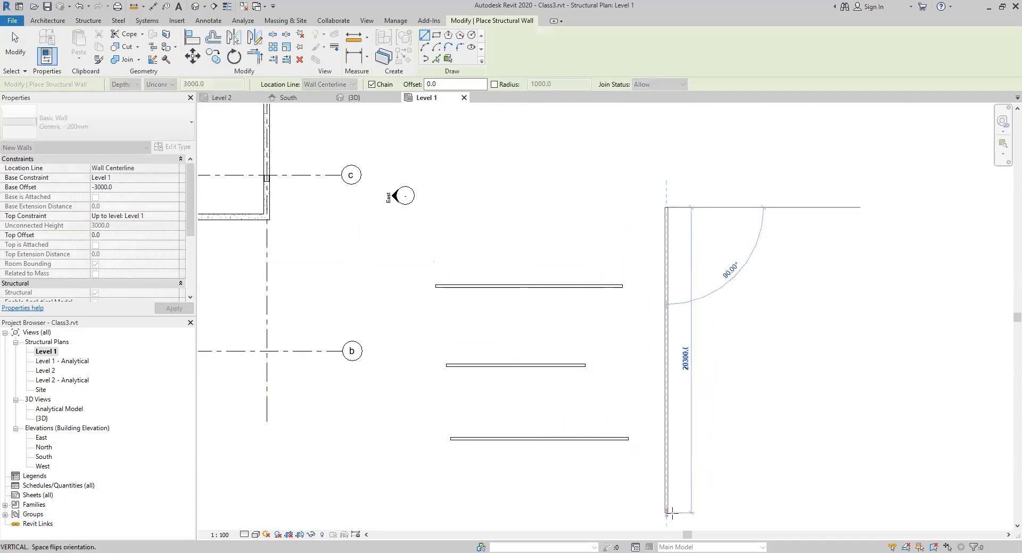
pyautogui.click(667, 513)
pyautogui.press('Escape')
pyautogui.press('Escape')
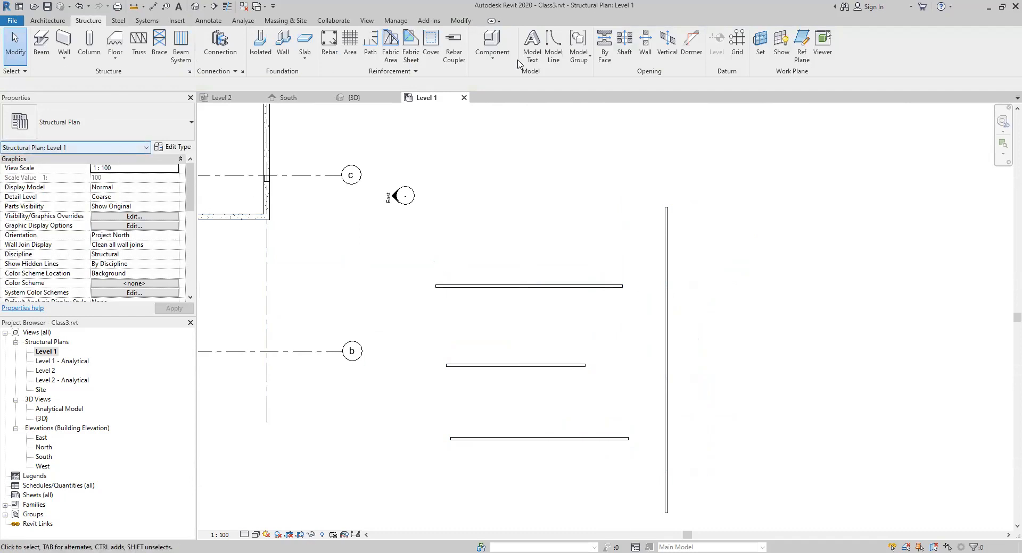
# Step: Trim the vertical wall and the uppermost horizontal wall to a corner, keeping the vertical wall's upper part, and undo the trim
pyautogui.click(461, 21)
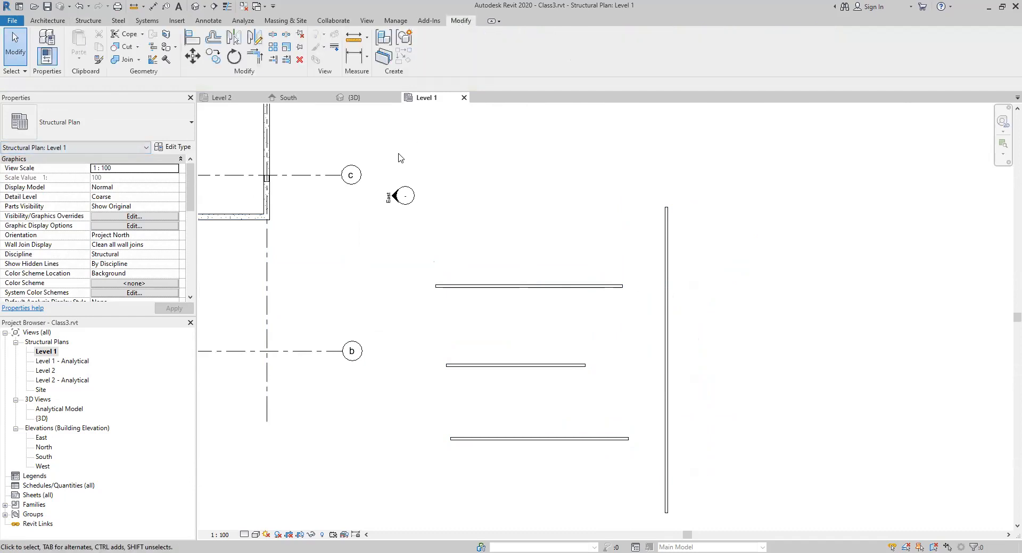
pyautogui.click(254, 57)
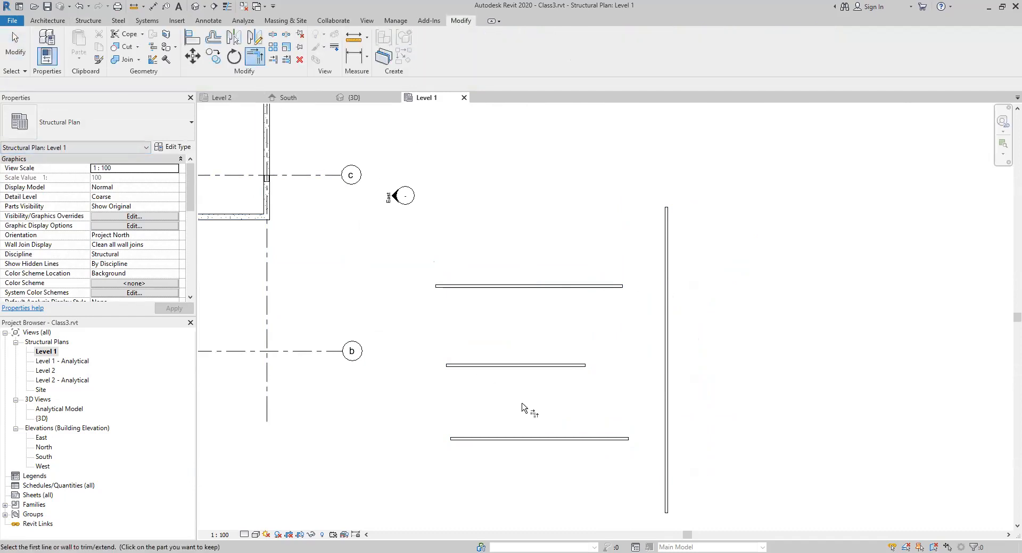
pyautogui.click(667, 223)
pyautogui.click(613, 288)
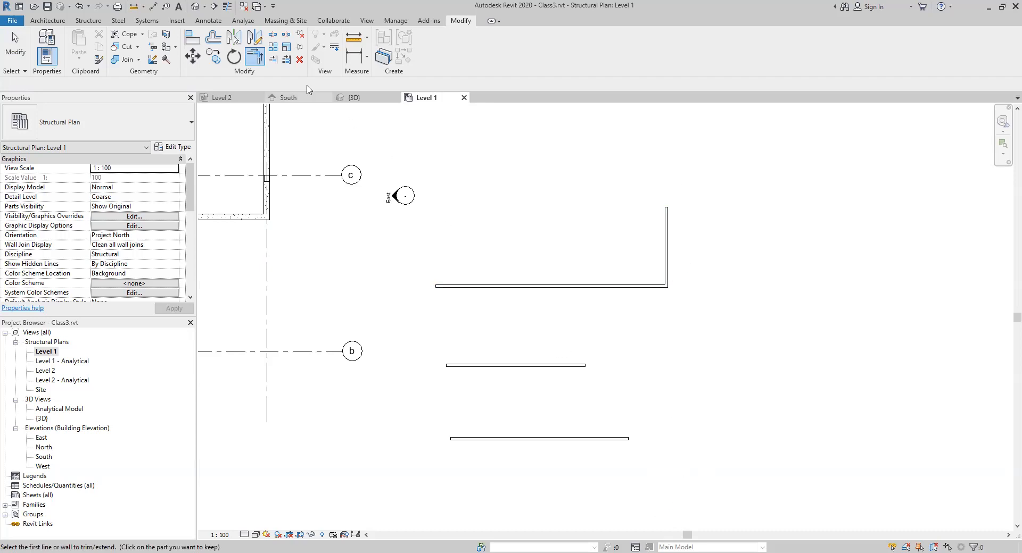
pyautogui.click(78, 6)
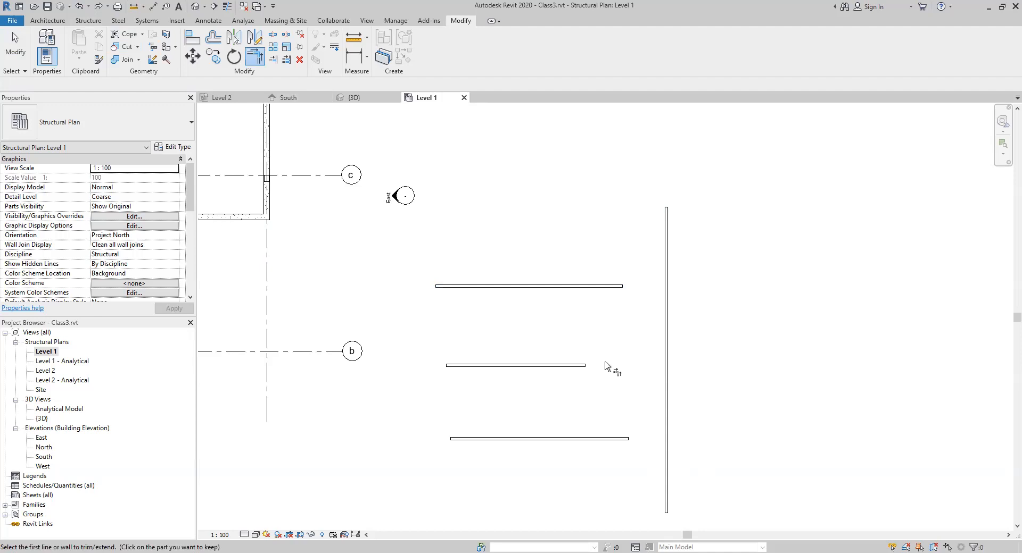
# Step: Trim the vertical wall and the uppermost horizontal wall to a corner, keeping the vertical wall's lower part
pyautogui.click(667, 373)
pyautogui.click(598, 288)
pyautogui.moveTo(718, 324); pyautogui.dragTo(689, 301, button='middle')
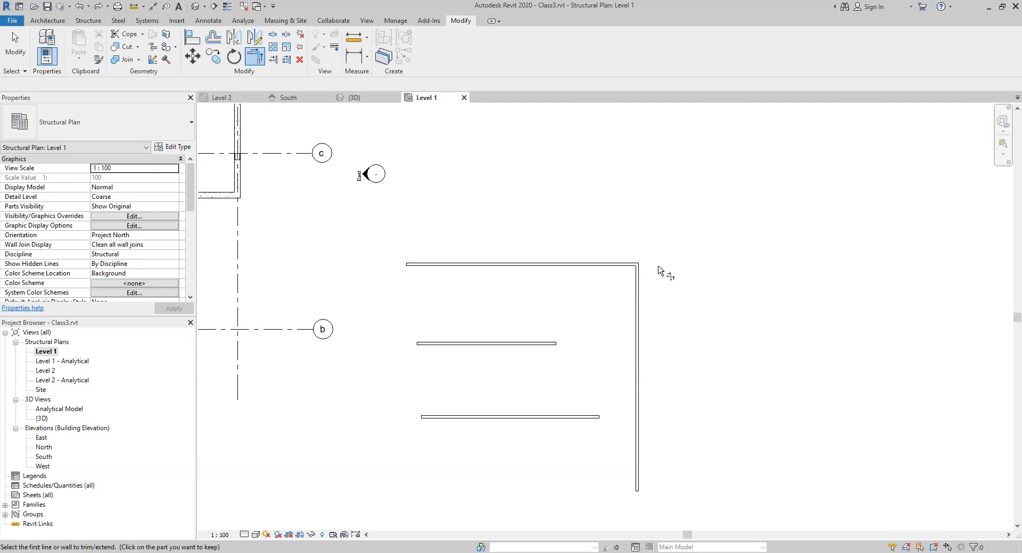
pyautogui.press('Escape')
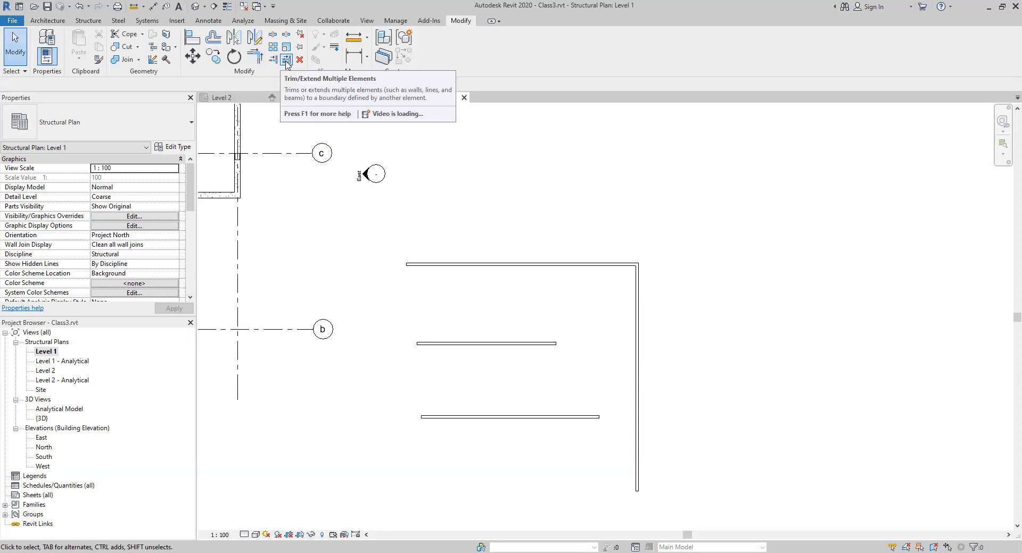
# Step: Draw a fourth horizontal Generic - 200mm structural wall below the other three, ending short of the vertical wall
pyautogui.moveTo(381, 370); pyautogui.dragTo(376, 311, button='middle')
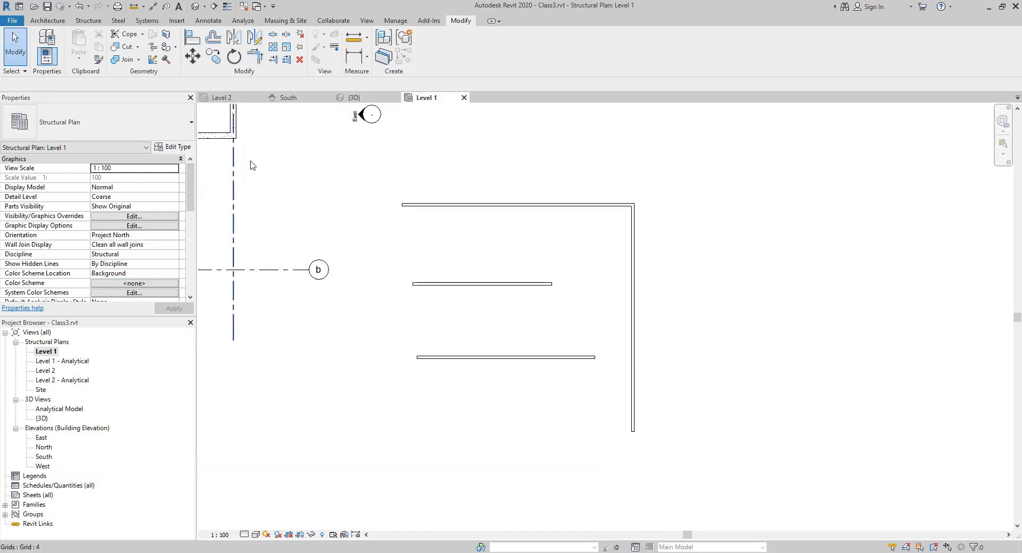
pyautogui.click(87, 21)
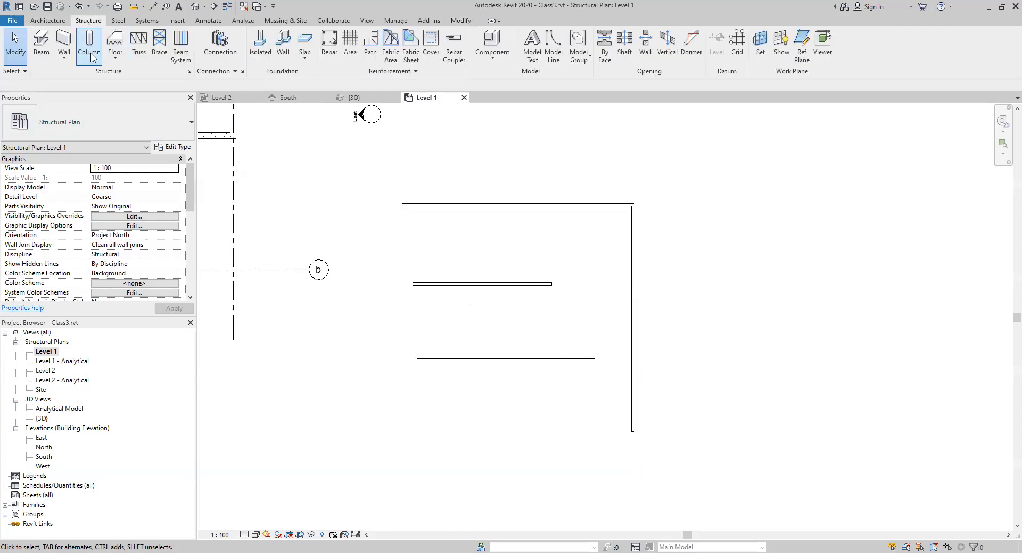
pyautogui.click(65, 44)
pyautogui.click(326, 417)
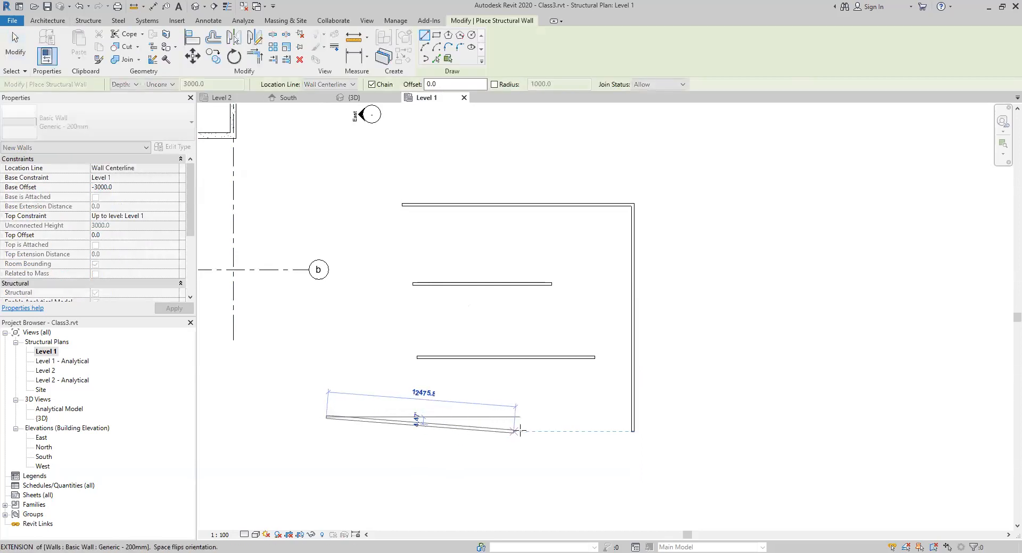
pyautogui.click(546, 418)
pyautogui.press('Escape')
pyautogui.press('Escape')
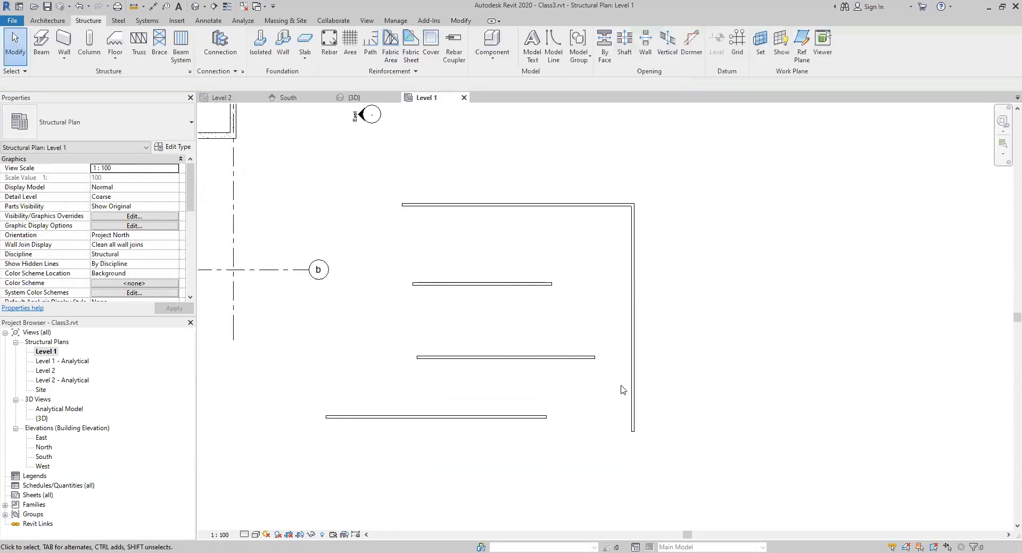
# Step: Extend the second horizontal wall to the vertical wall with Trim/Extend Single Element
pyautogui.click(461, 20)
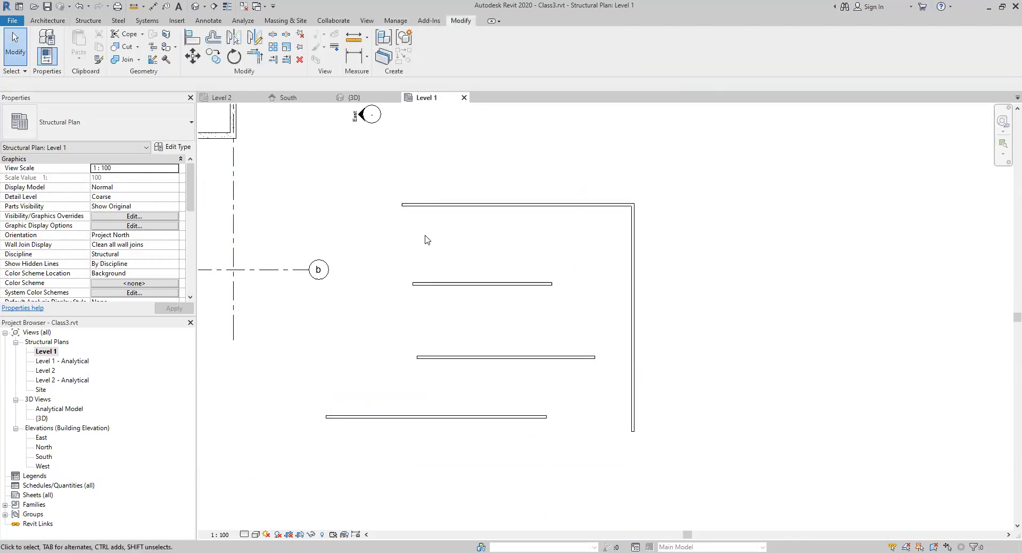
pyautogui.click(275, 61)
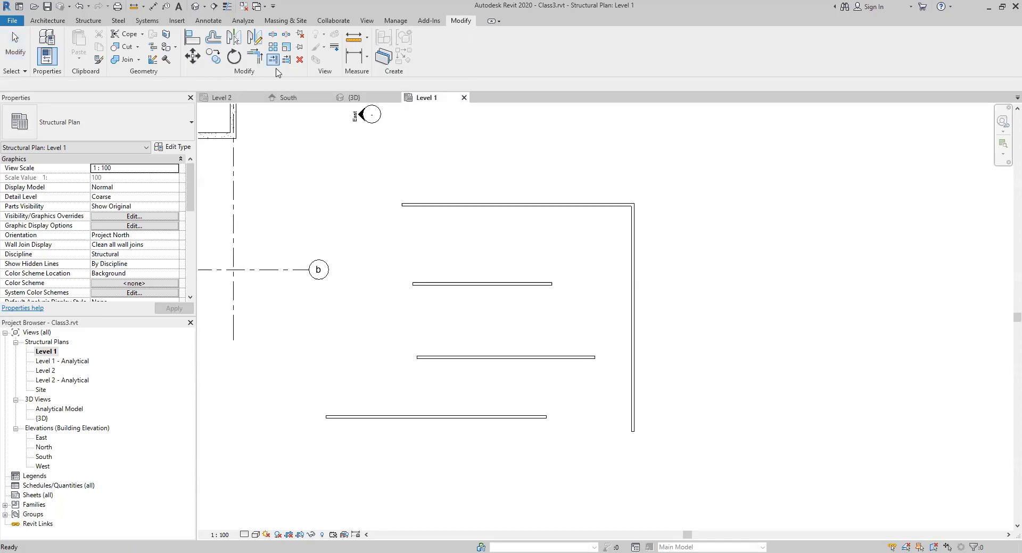
pyautogui.click(633, 321)
pyautogui.click(542, 290)
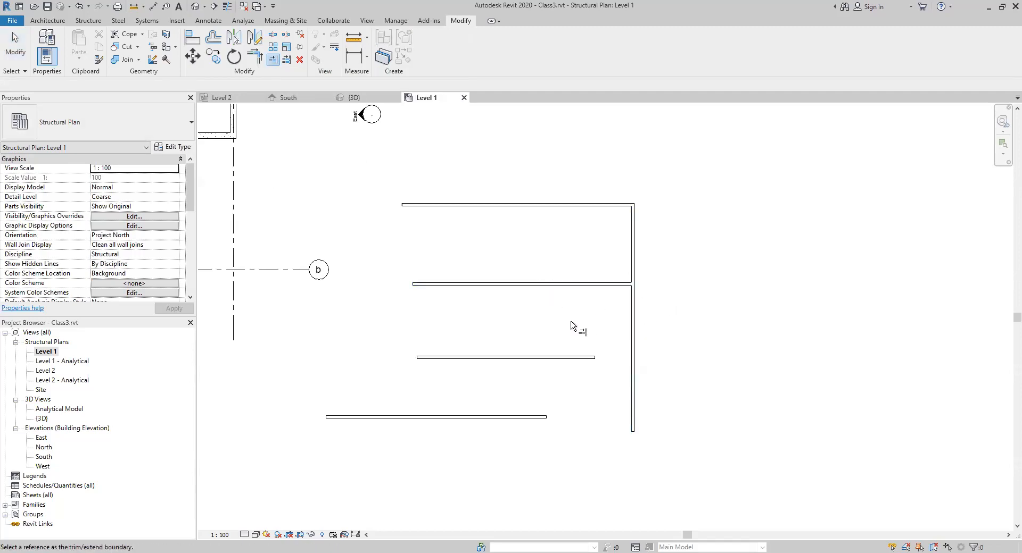
pyautogui.scroll(2, 639, 292)
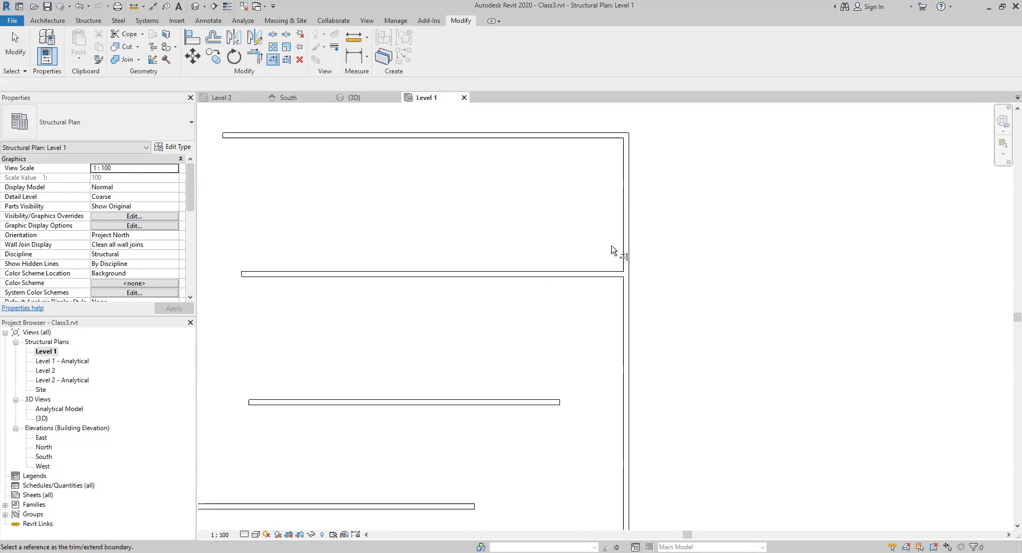
pyautogui.scroll(-2, 727, 292)
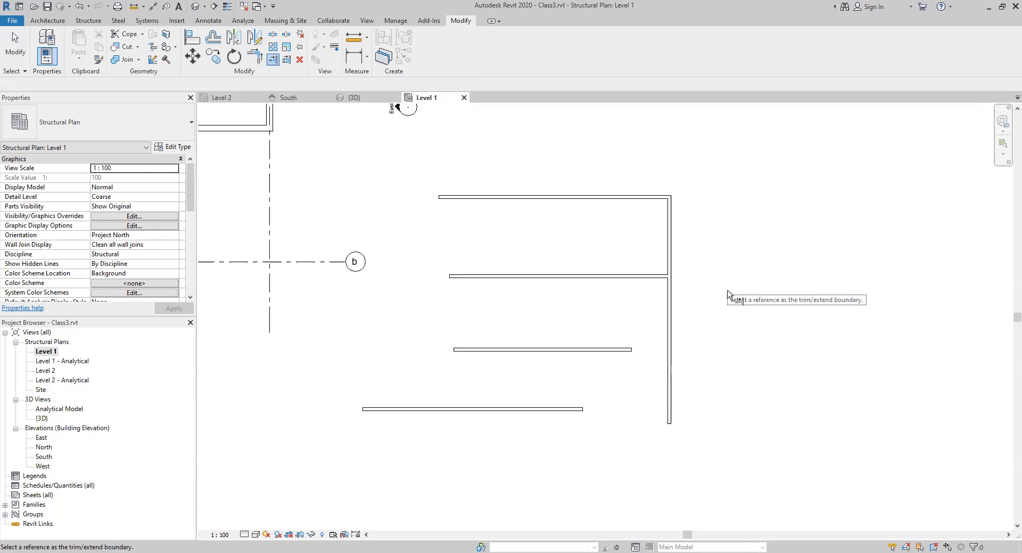
pyautogui.click(671, 320)
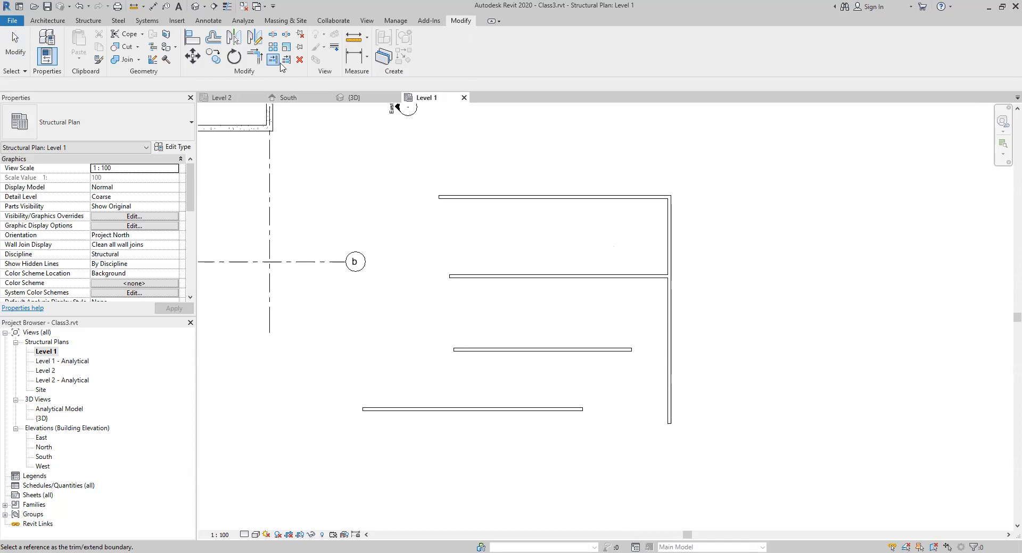
pyautogui.press('Escape')
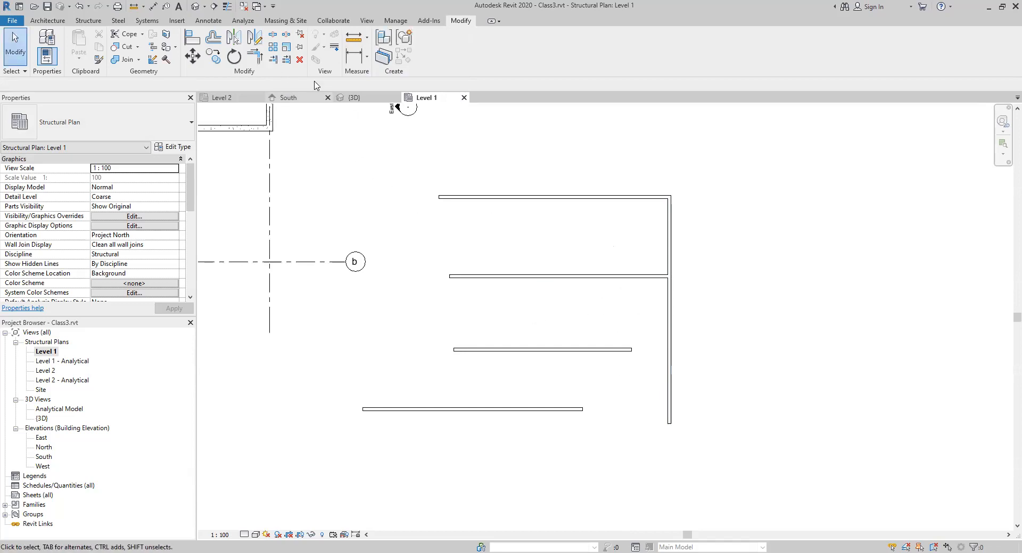
# Step: Extend the two lowest horizontal walls to the vertical wall with Trim/Extend Multiple Elements
pyautogui.click(286, 59)
pyautogui.click(669, 400)
pyautogui.click(631, 351)
pyautogui.click(578, 413)
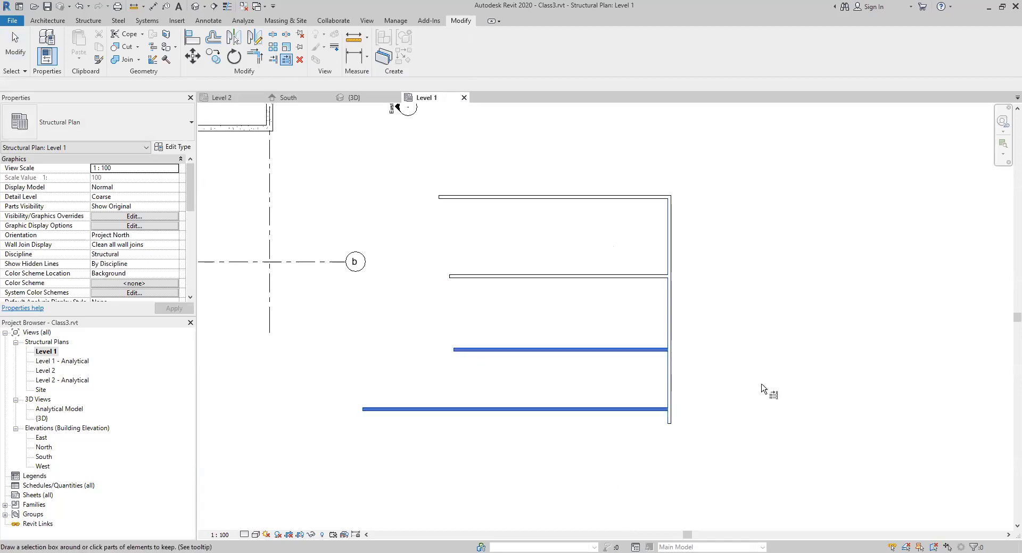
pyautogui.press('Escape')
pyautogui.press('Escape')
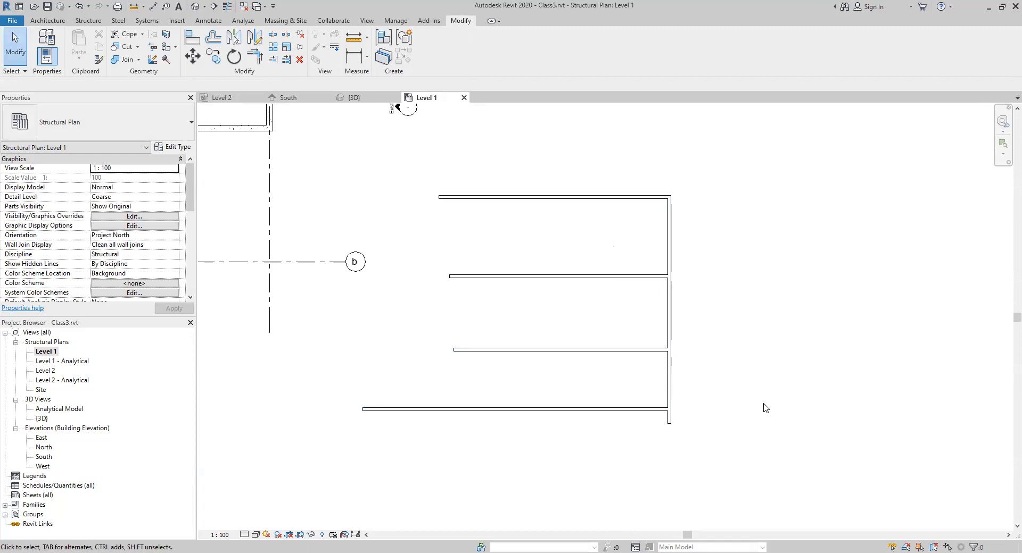
# Step: Delete all five practice walls east of grid bubble b
pyautogui.scroll(-1, 765, 409)
pyautogui.moveTo(738, 226); pyautogui.dragTo(568, 464)
pyautogui.moveTo(506, 467); pyautogui.dragTo(507, 469)
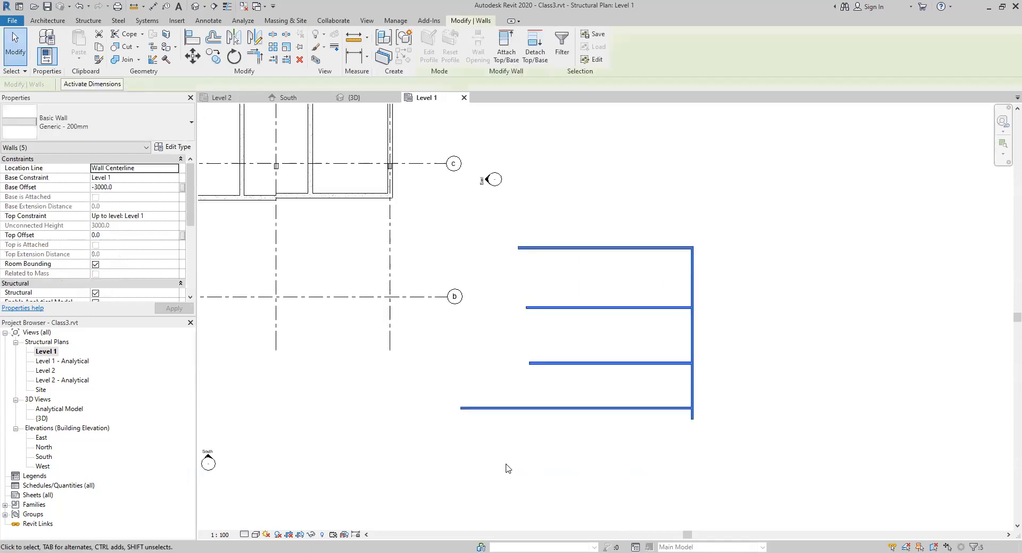
pyautogui.press('Delete')
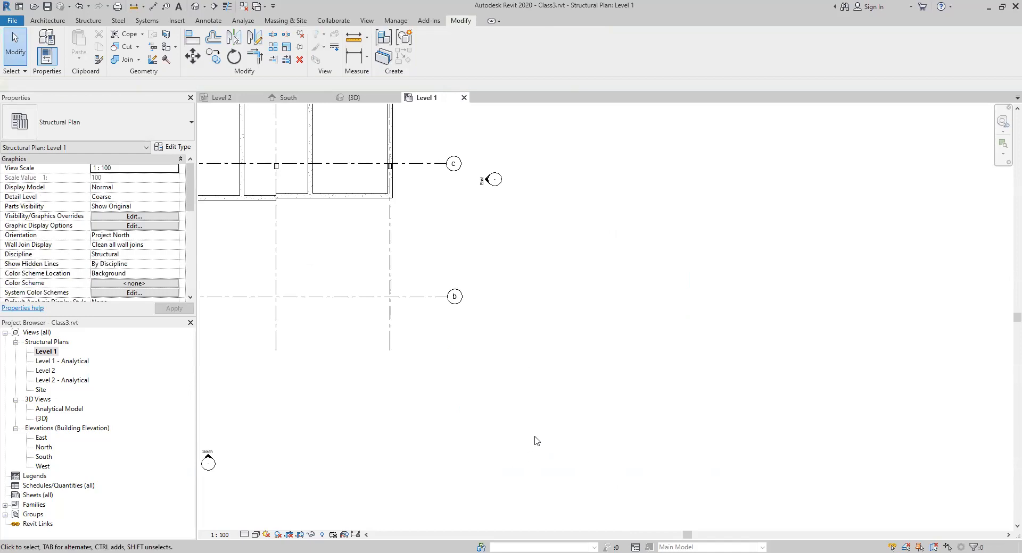
# Step: Delete the 400 x 800mm concrete beam between grids 3 and 4 below grid c, and undo the deletion
pyautogui.moveTo(535, 442); pyautogui.dragTo(647, 519, button='middle')
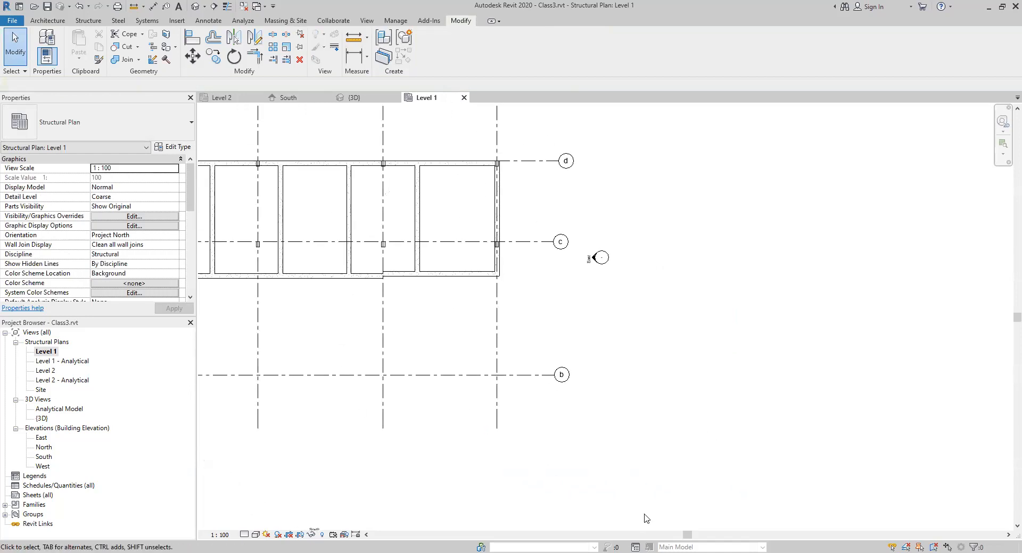
pyautogui.moveTo(288, 139); pyautogui.dragTo(358, 162, button='middle')
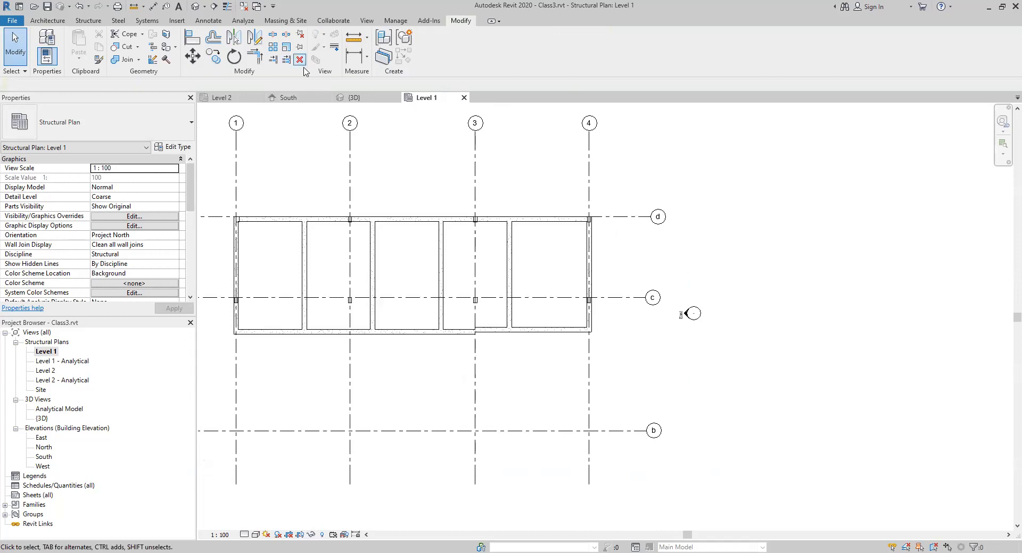
pyautogui.click(516, 330)
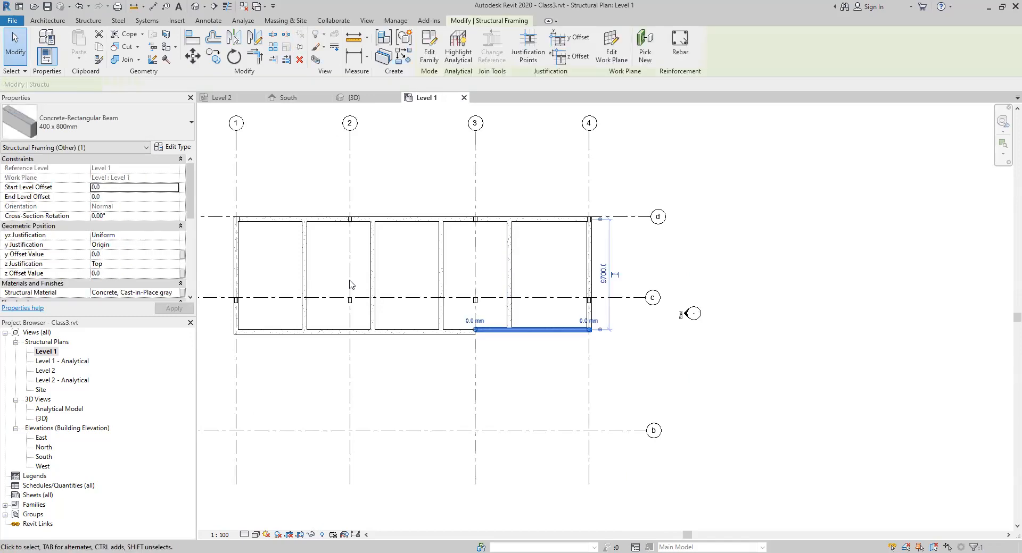
pyautogui.click(300, 60)
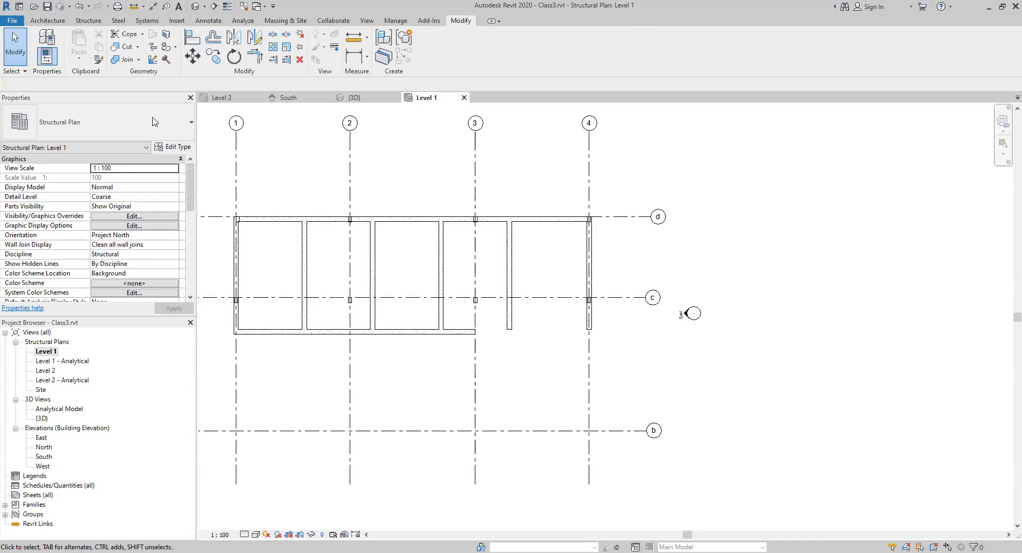
pyautogui.click(79, 6)
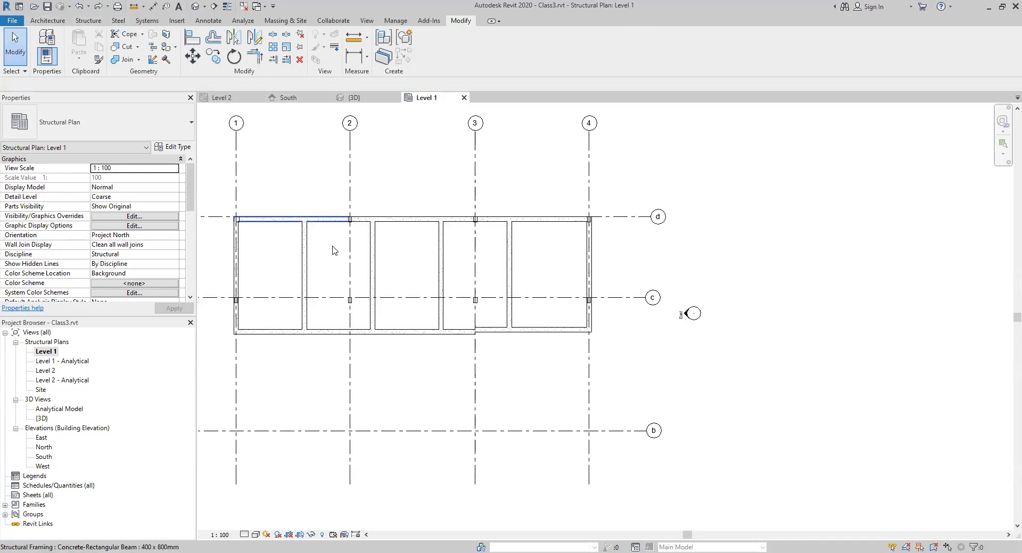
# Step: Measure the distance between grids 1 and 2 along grid b
pyautogui.moveTo(409, 374); pyautogui.dragTo(415, 406, button='middle')
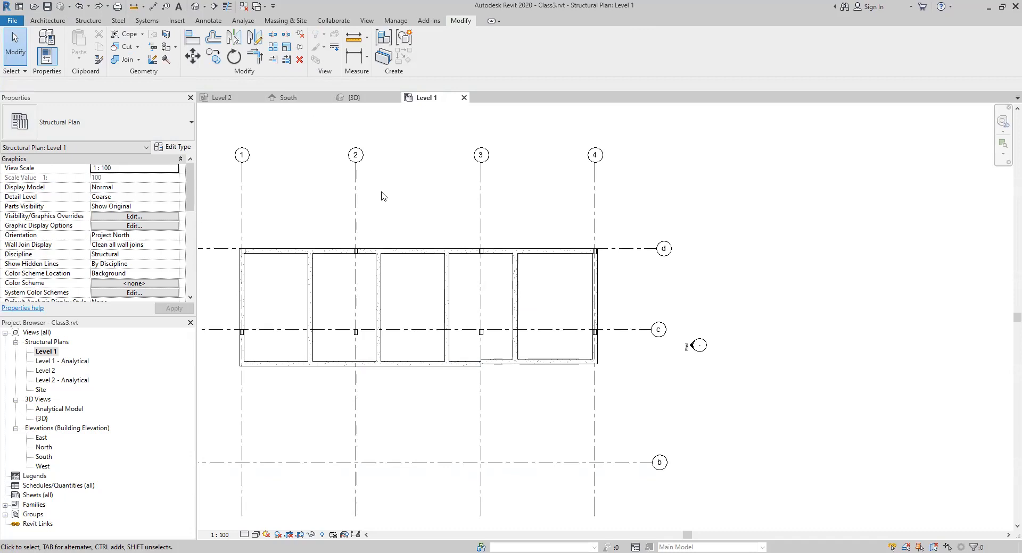
pyautogui.click(368, 38)
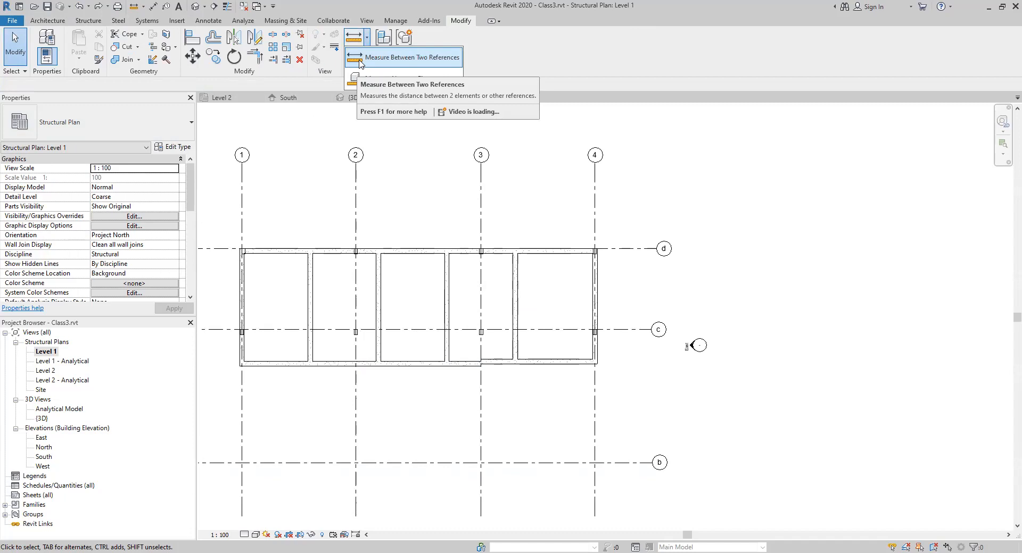
pyautogui.click(361, 59)
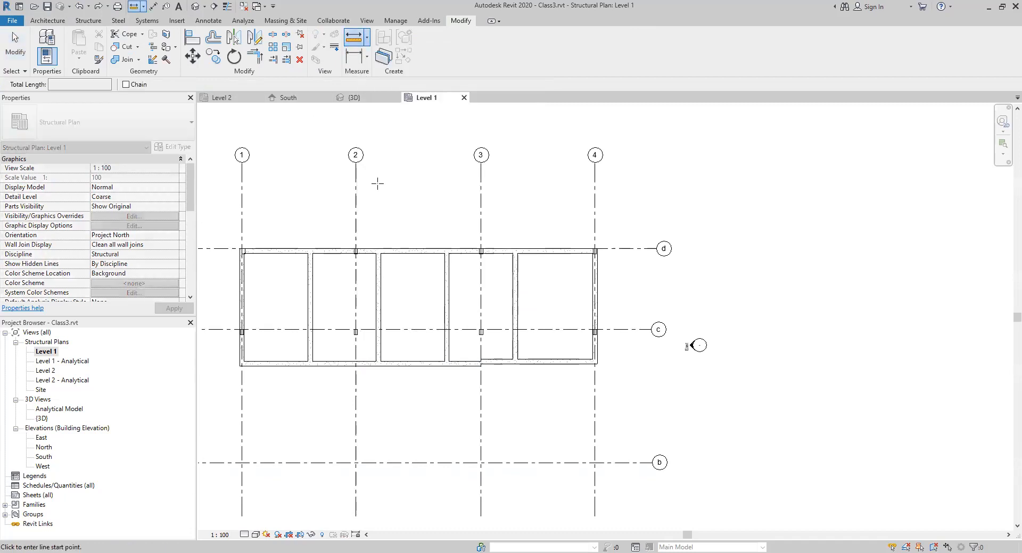
pyautogui.moveTo(289, 438); pyautogui.dragTo(331, 368, button='middle')
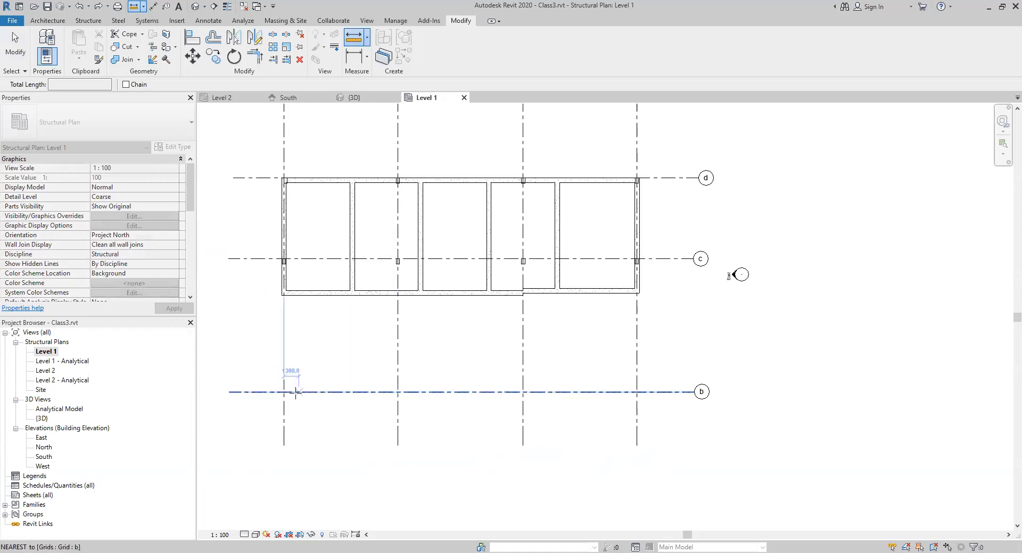
pyautogui.click(284, 392)
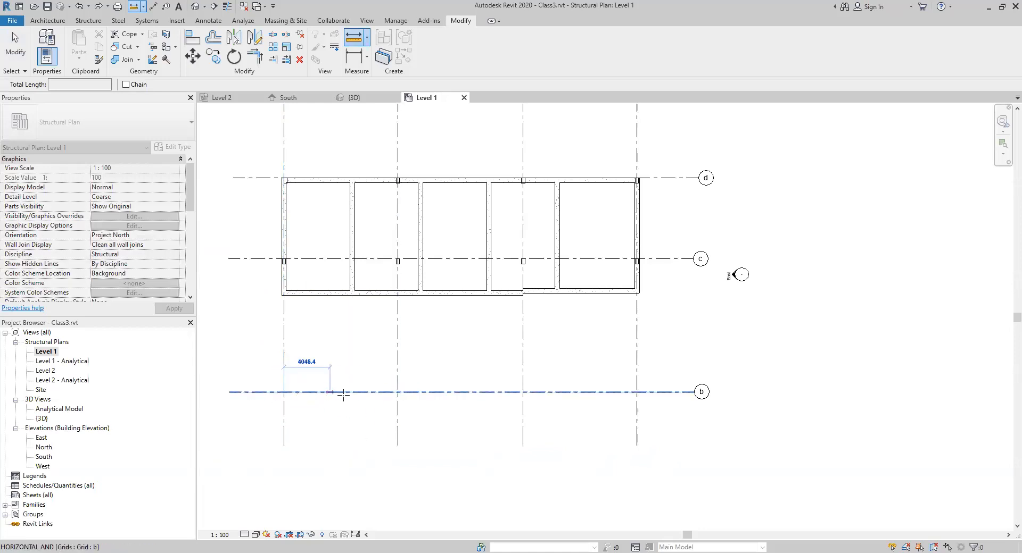
pyautogui.click(397, 392)
pyautogui.click(340, 357)
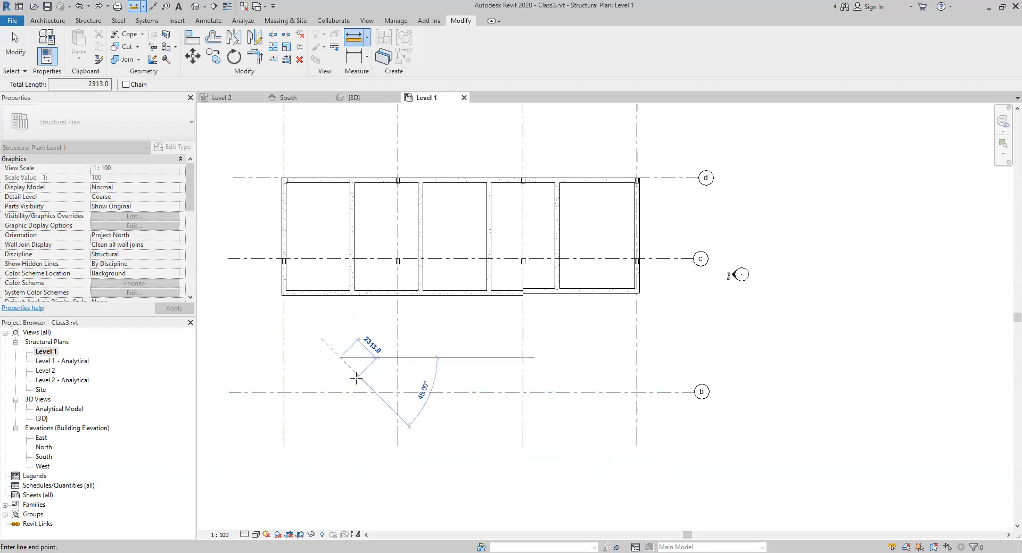
pyautogui.press('Escape')
pyautogui.press('Escape')
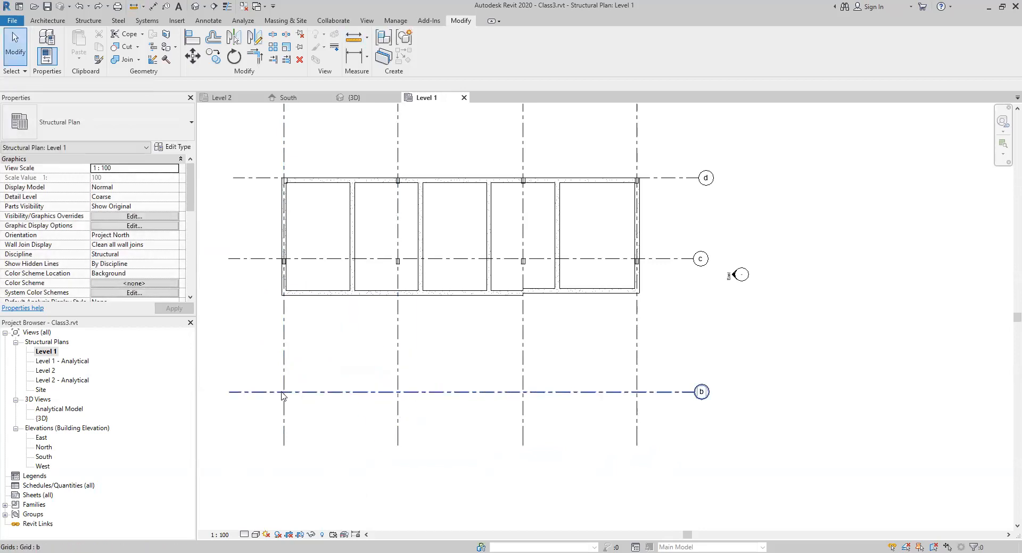
pyautogui.click(354, 37)
pyautogui.click(284, 393)
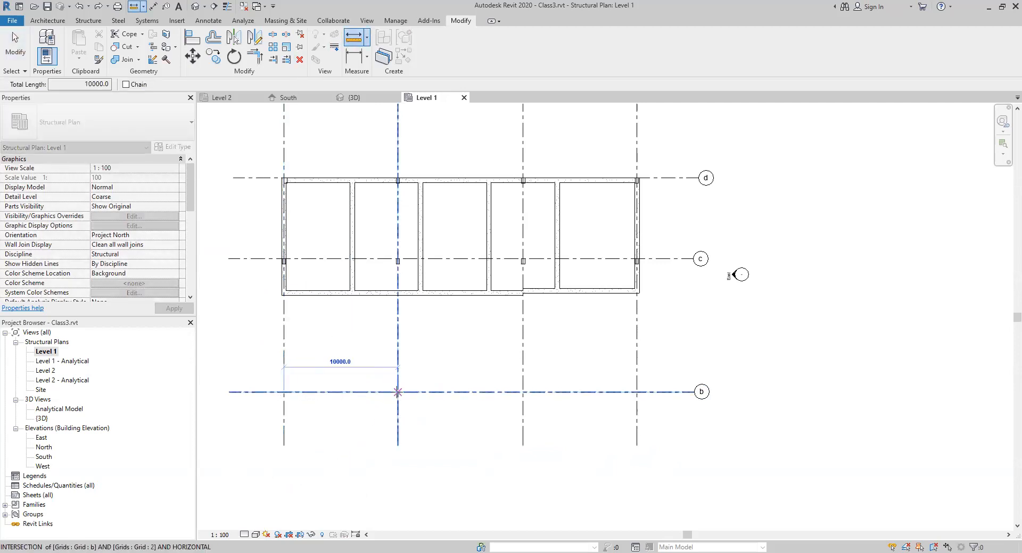
pyautogui.click(398, 392)
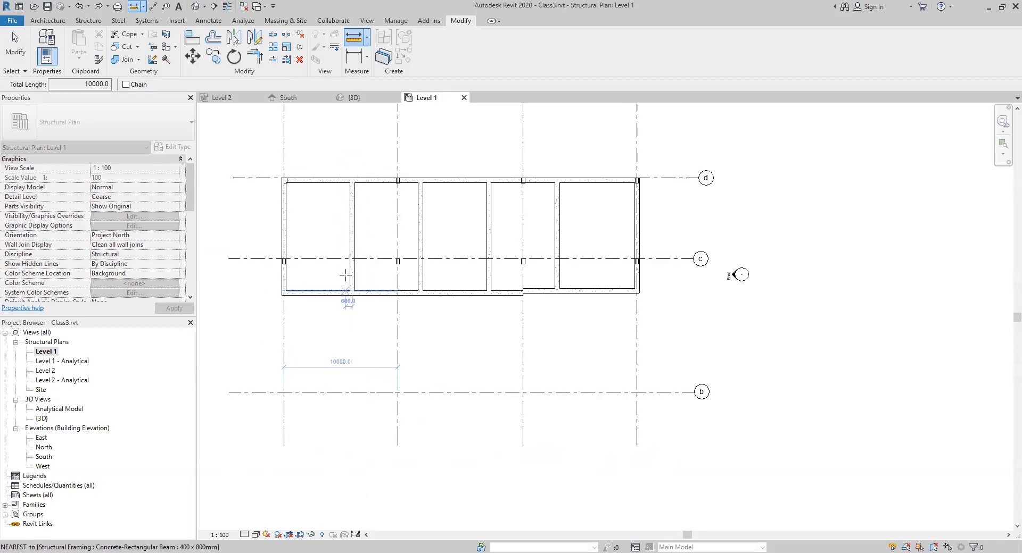
# Step: Measure the inner edge of the first interior vertical beam between grids 1 and 2 from end to end
pyautogui.scroll(1, 341, 211)
pyautogui.scroll(1, 341, 211)
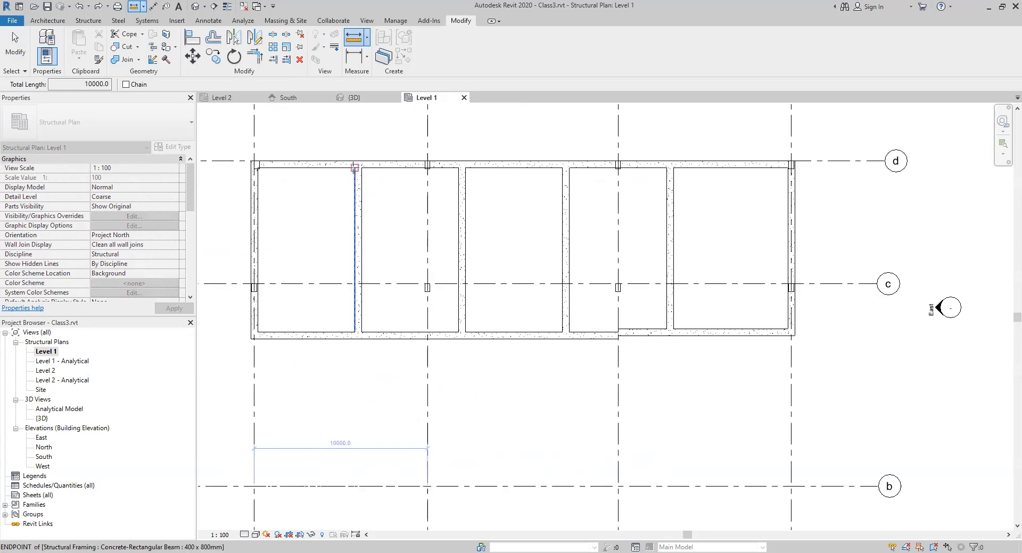
pyautogui.click(354, 331)
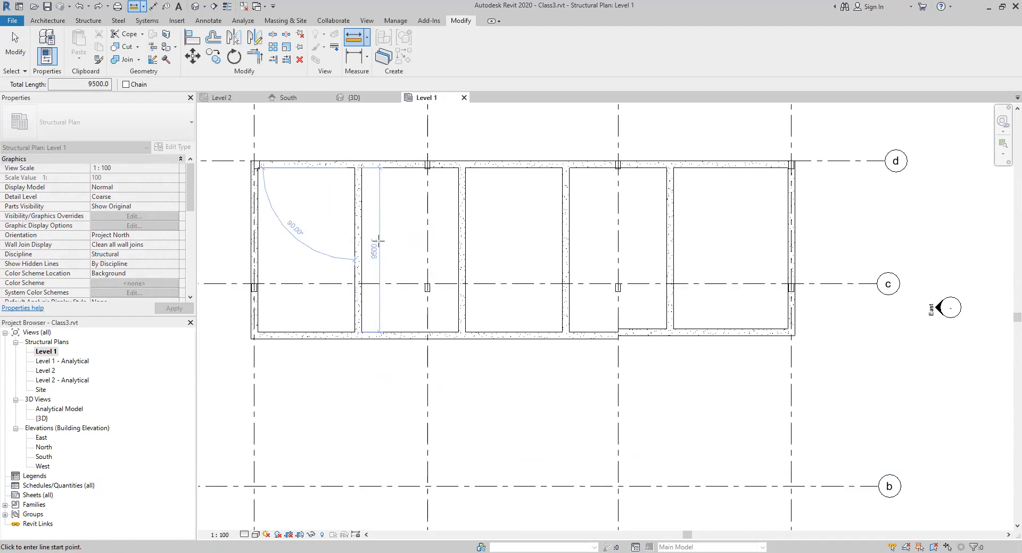
# Step: Measure the clear distance between the column at grids 2 and d and the adjacent interior beam face to its east
pyautogui.moveTo(437, 253); pyautogui.dragTo(384, 345, button='middle')
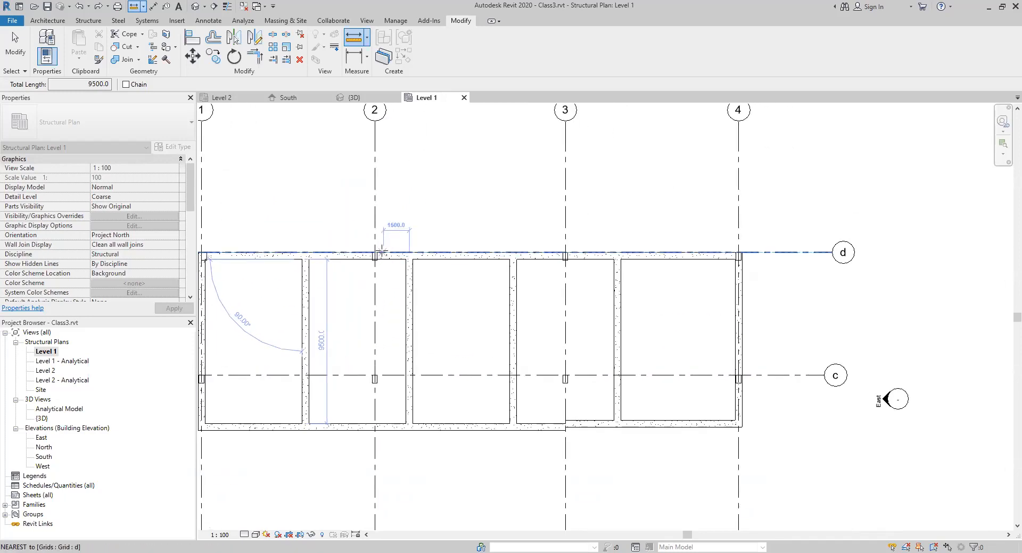
pyautogui.scroll(3, 383, 247)
pyautogui.click(424, 265)
pyautogui.scroll(4, 400, 272)
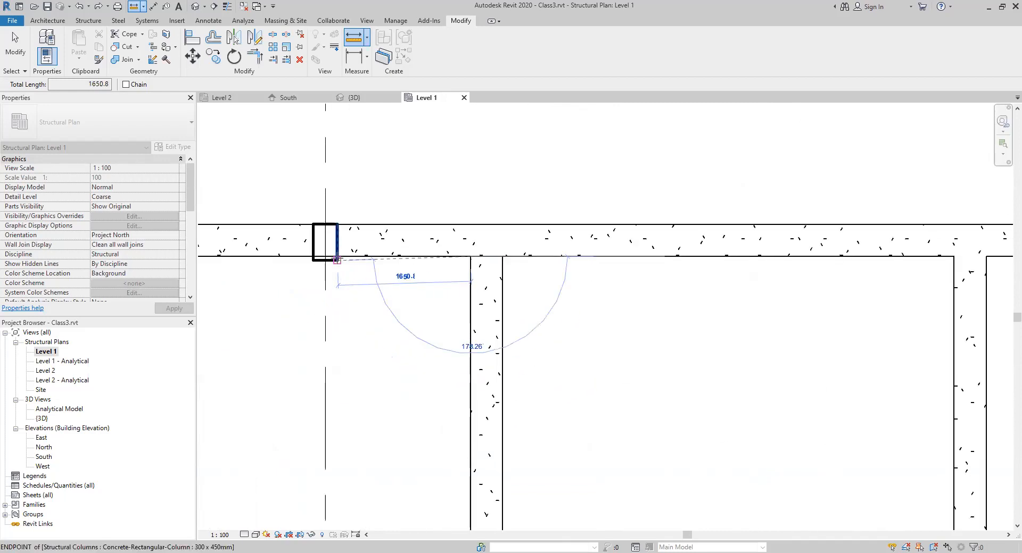
pyautogui.click(336, 256)
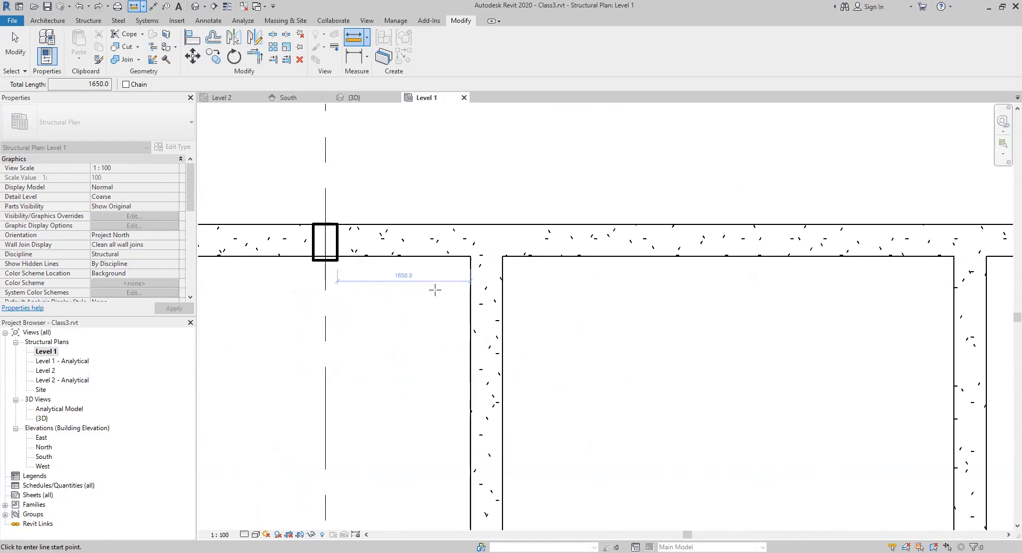
# Step: Use Measure Along an Element on the two interior beams between grids 2 and 3, and on the grid d beam between grids 3 and 4
pyautogui.scroll(-3, 435, 290)
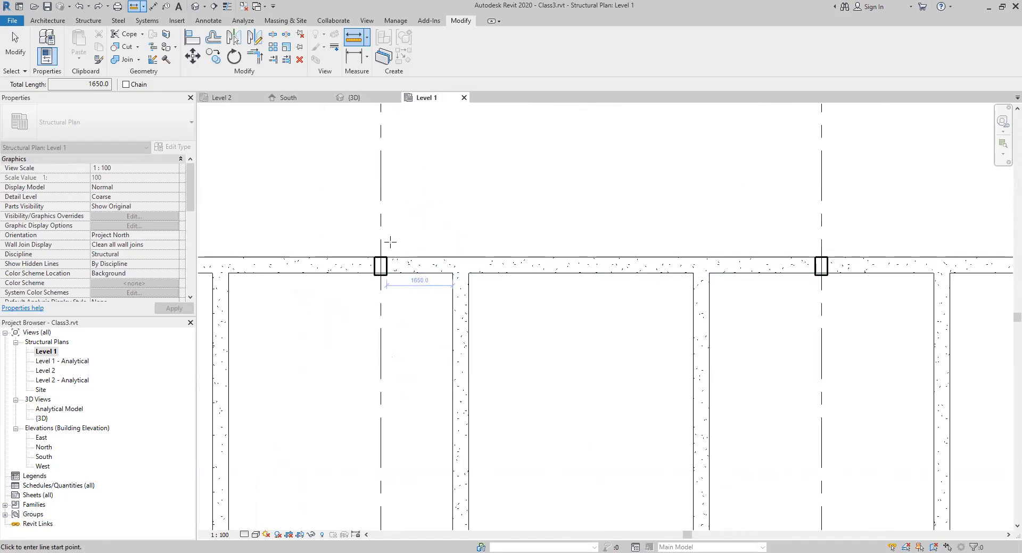
pyautogui.scroll(-2, 397, 243)
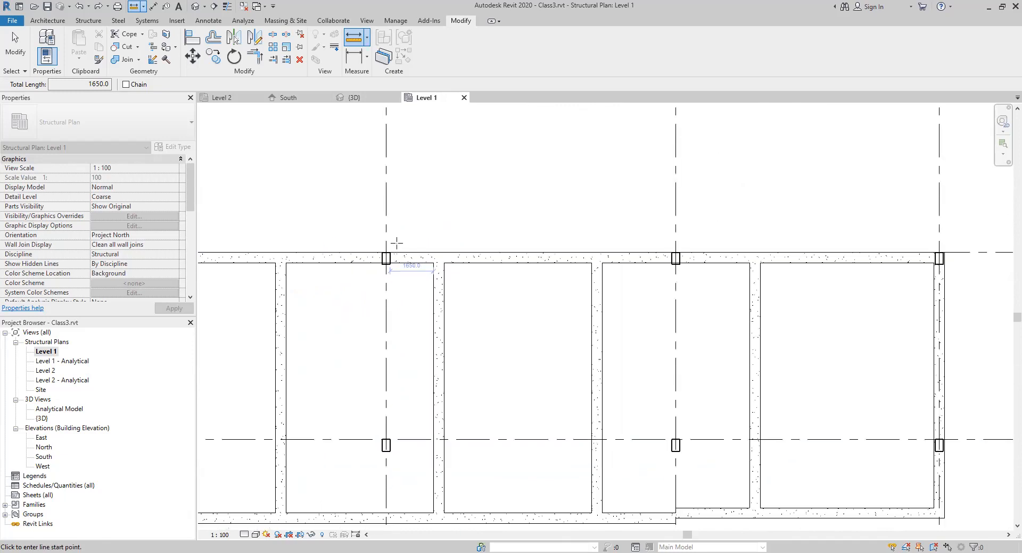
pyautogui.scroll(-1, 397, 244)
pyautogui.click(367, 38)
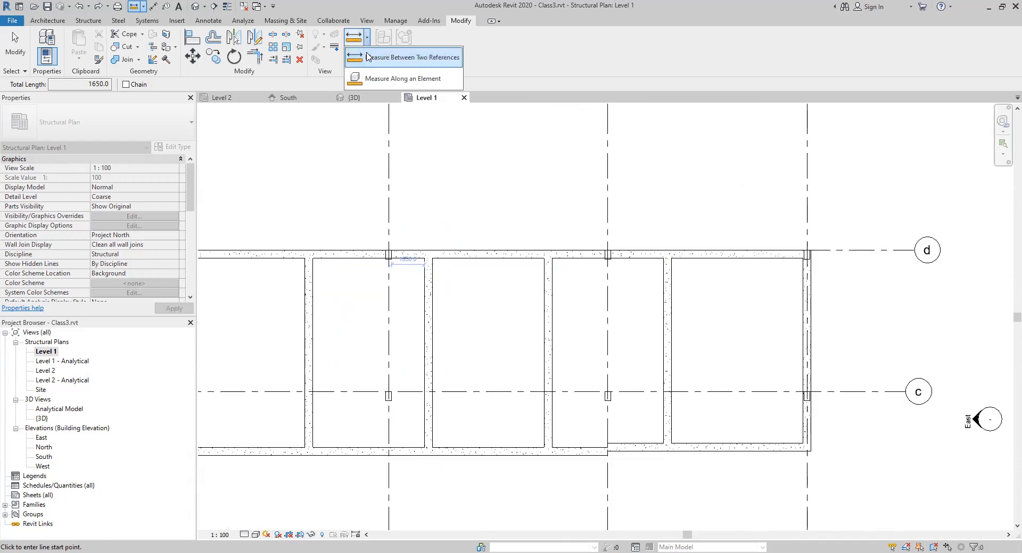
pyautogui.click(375, 80)
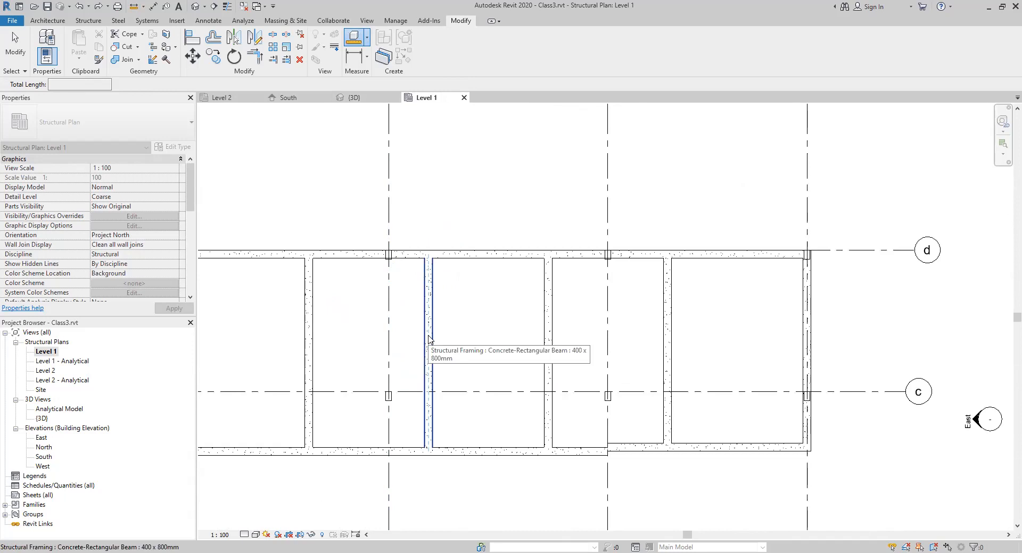
pyautogui.scroll(2, 430, 339)
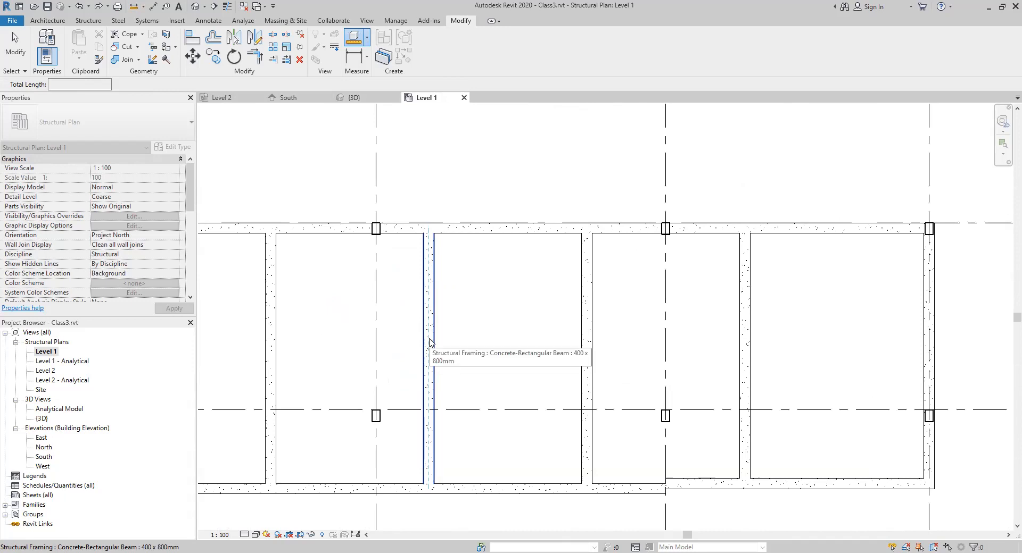
pyautogui.click(429, 341)
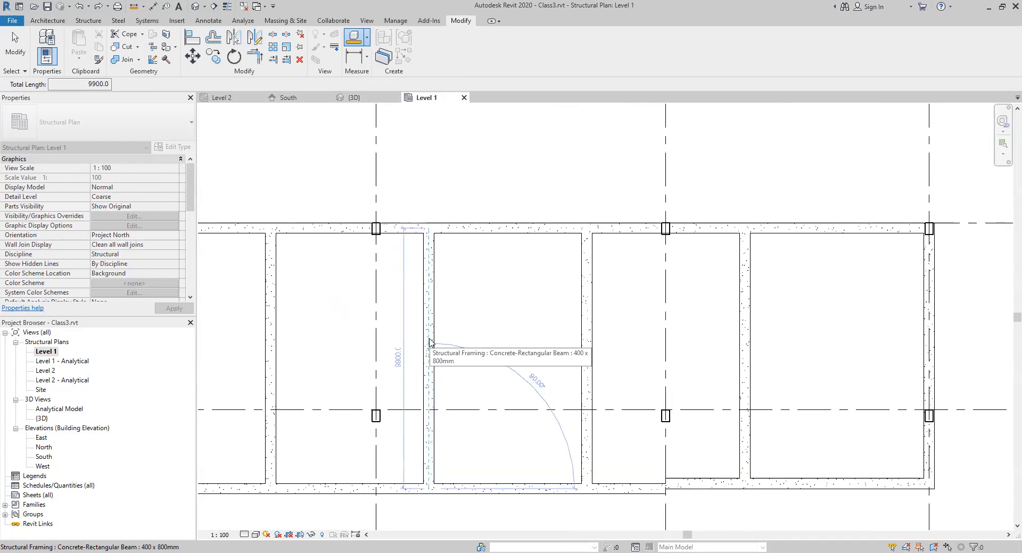
pyautogui.moveTo(430, 342); pyautogui.dragTo(587, 328)
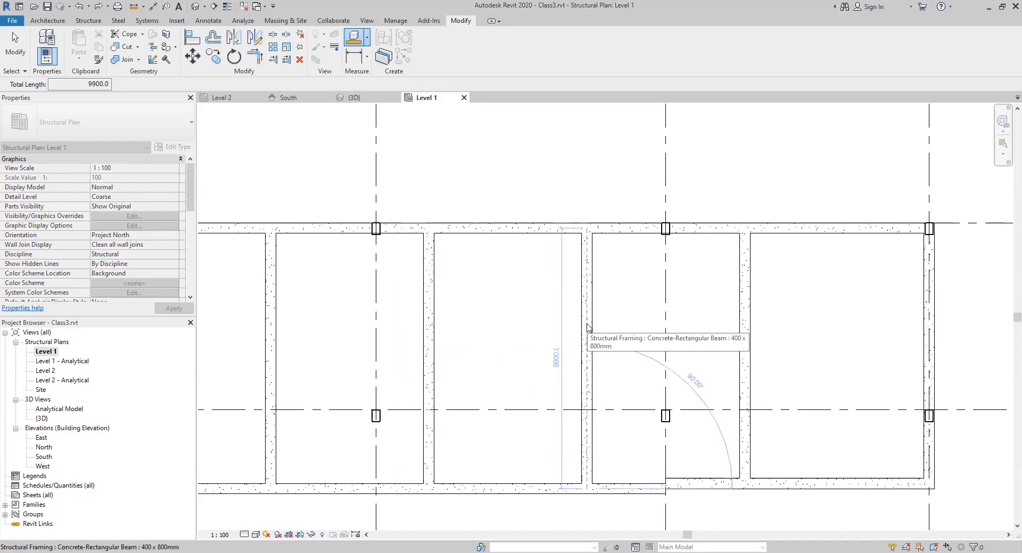
pyautogui.click(748, 228)
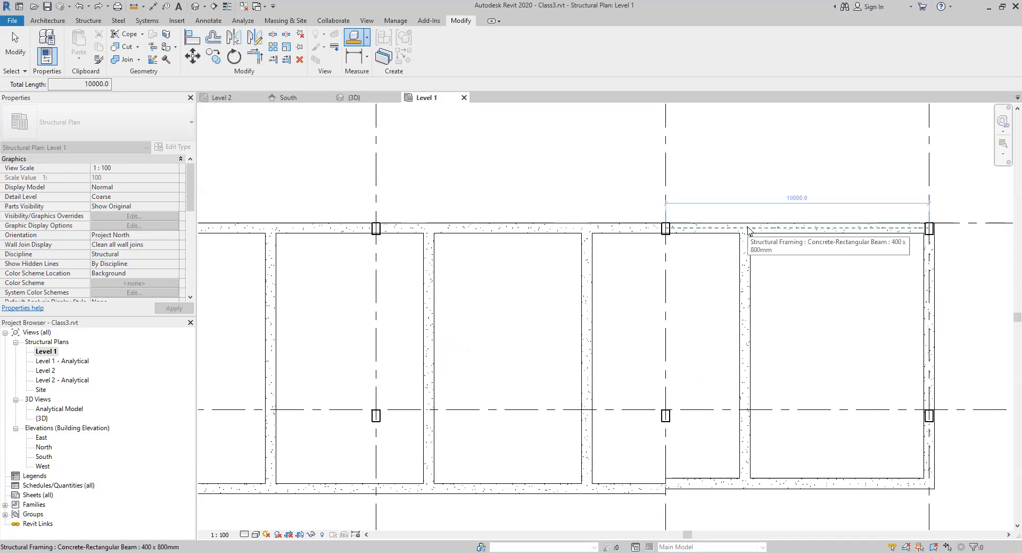
pyautogui.scroll(-3, 747, 230)
pyautogui.scroll(-1, 519, 397)
pyautogui.press('Escape')
pyautogui.press('Escape')
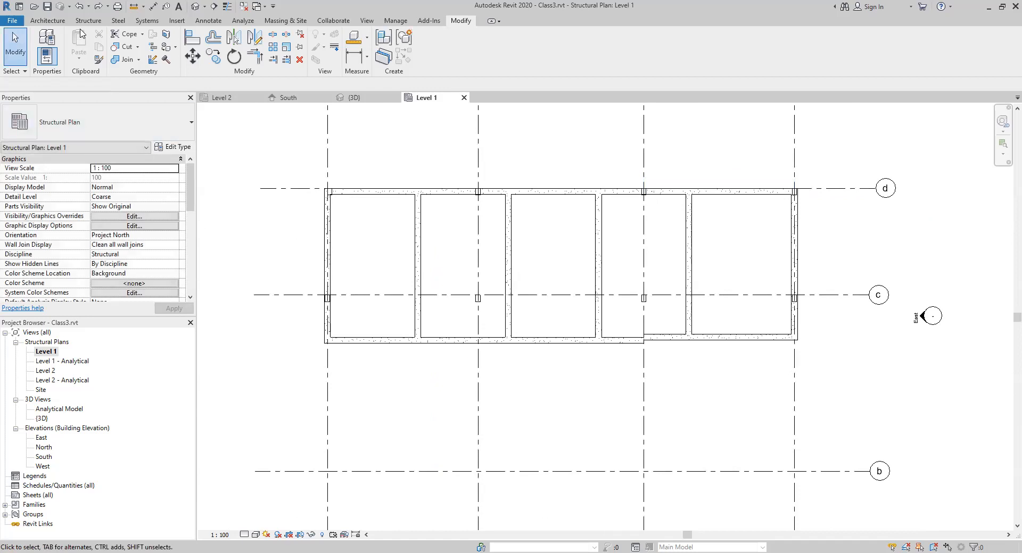
# Step: Draw a horizontal structural wall about 11100 mm long across grid 2, between the beam frame and grid b
pyautogui.click(88, 20)
pyautogui.click(61, 48)
pyautogui.click(371, 413)
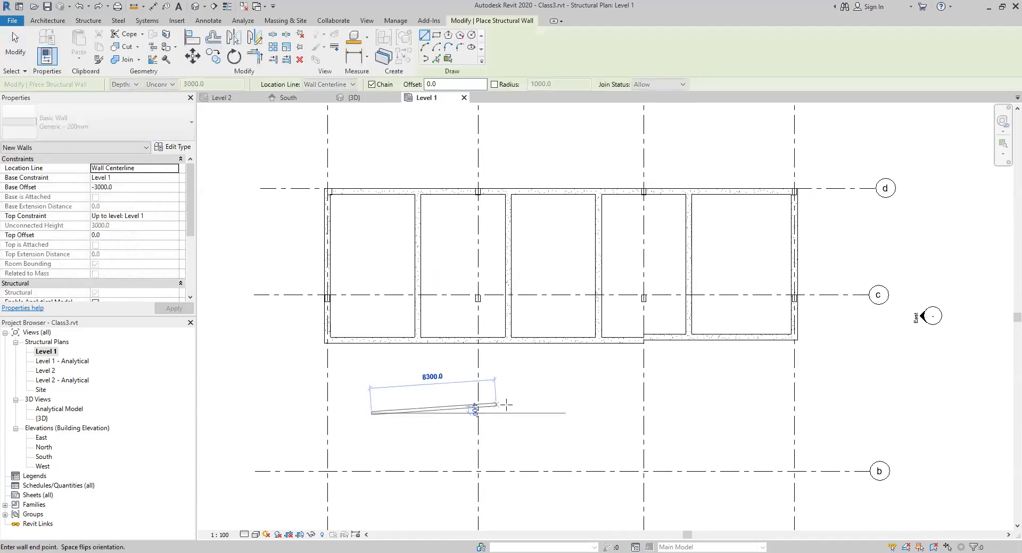
pyautogui.click(538, 413)
pyautogui.press('Escape')
pyautogui.press('Escape')
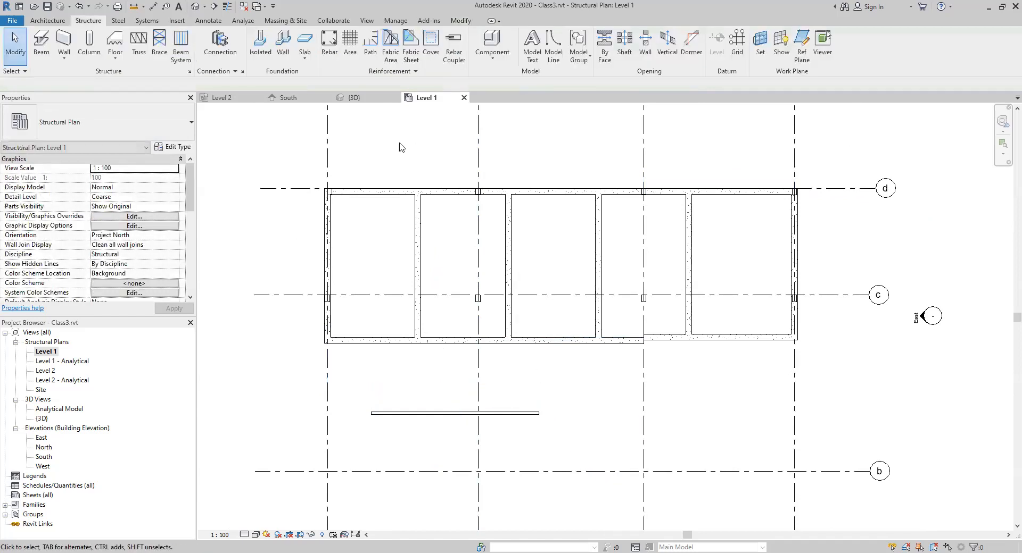
# Step: Measure the length of the new horizontal wall above grid b with Measure Along an Element
pyautogui.click(461, 20)
pyautogui.click(367, 38)
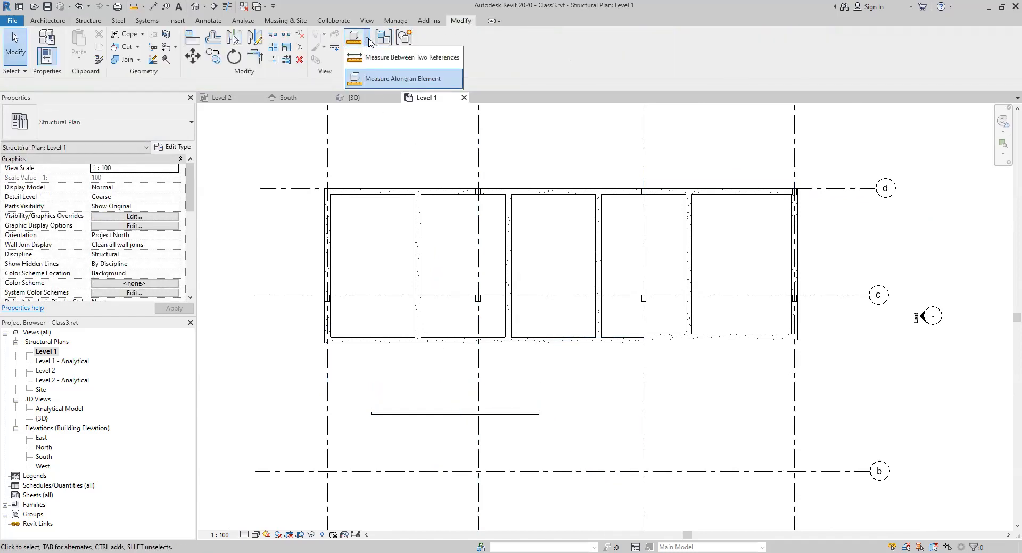
pyautogui.click(371, 78)
pyautogui.scroll(3, 430, 416)
pyautogui.click(429, 416)
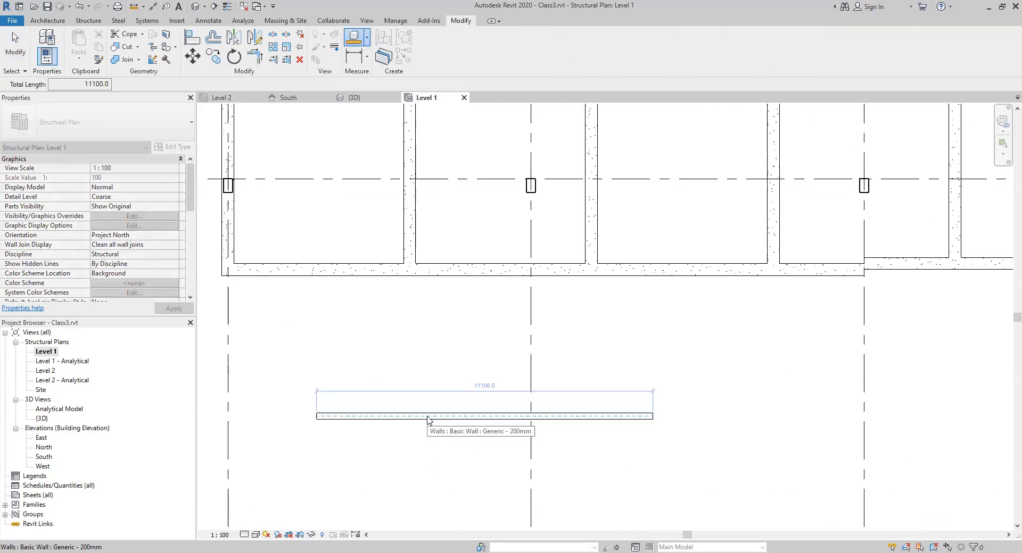
pyautogui.press('Escape')
pyautogui.press('Escape')
# Step: Close the Class3 project and save its changes
pyautogui.scroll(-3, 442, 424)
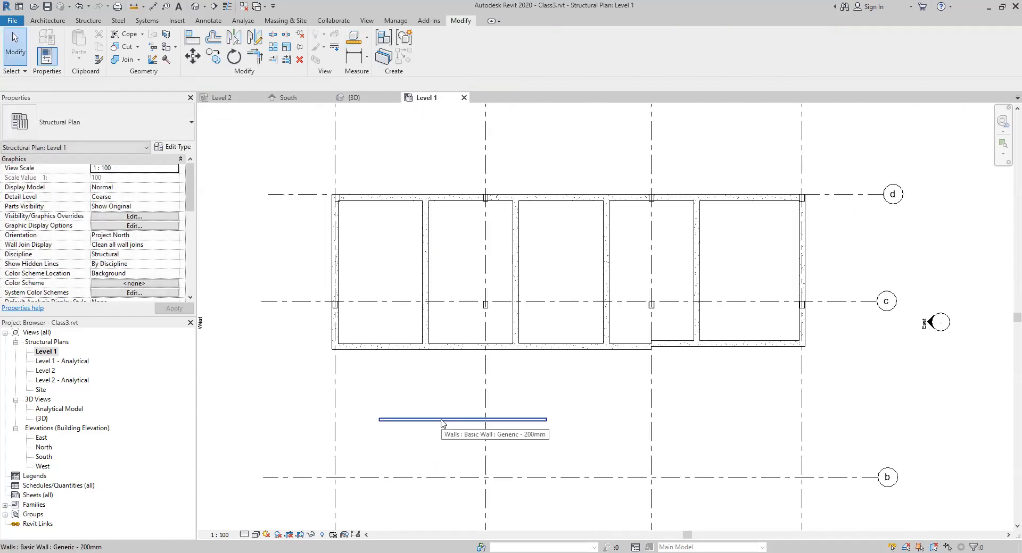
pyautogui.scroll(-1, 399, 413)
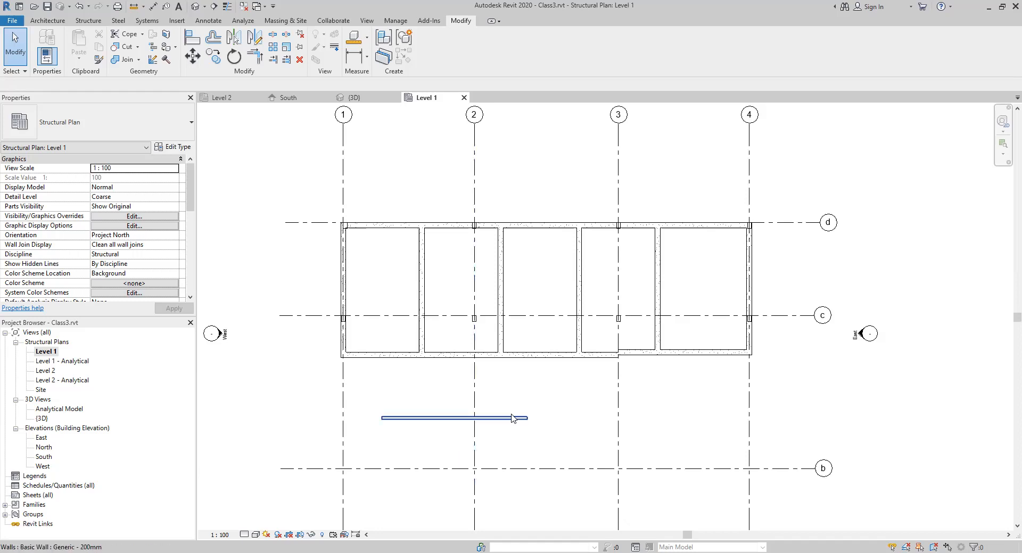
pyautogui.moveTo(533, 409); pyautogui.dragTo(486, 429, button='middle')
pyautogui.scroll(-2, 485, 429)
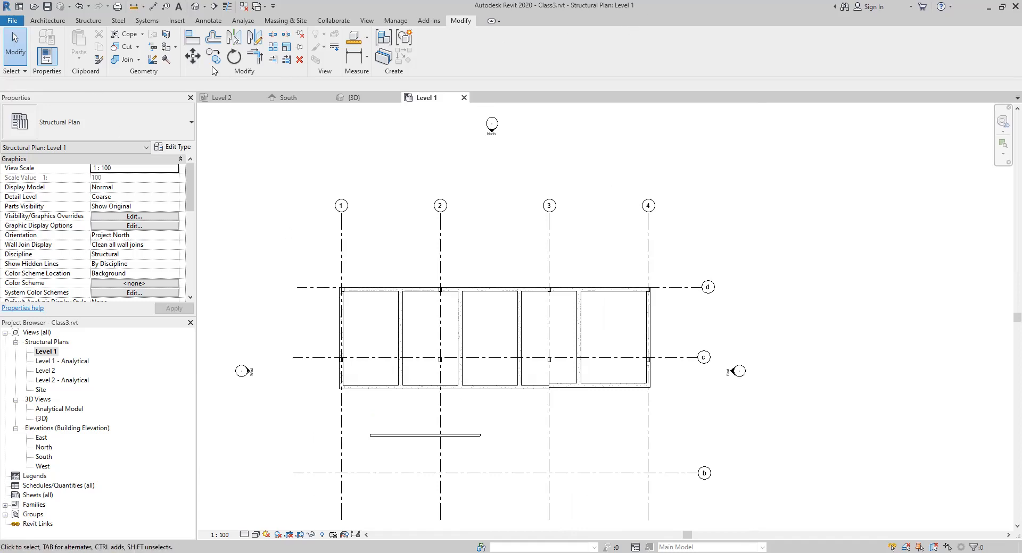
pyautogui.click(1014, 7)
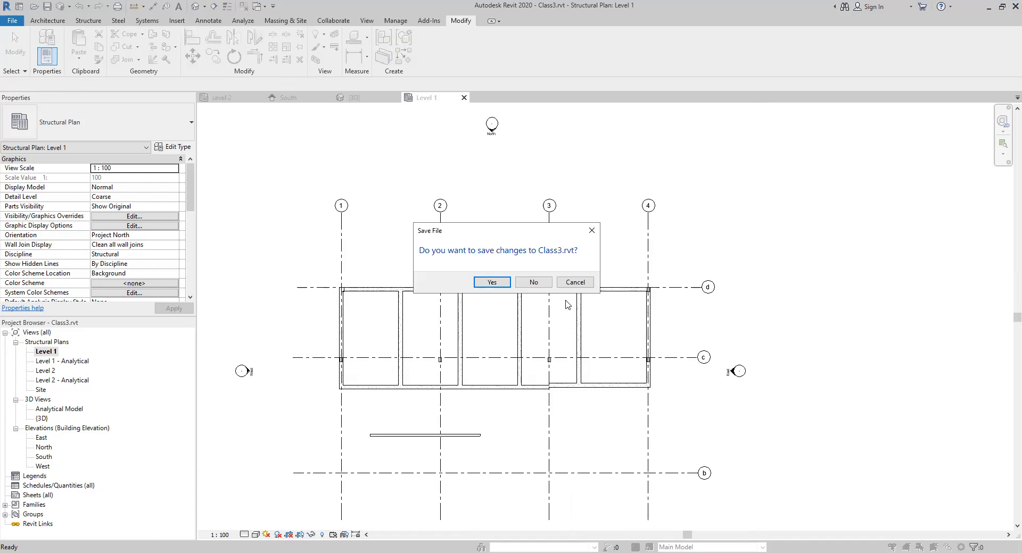
pyautogui.click(495, 282)
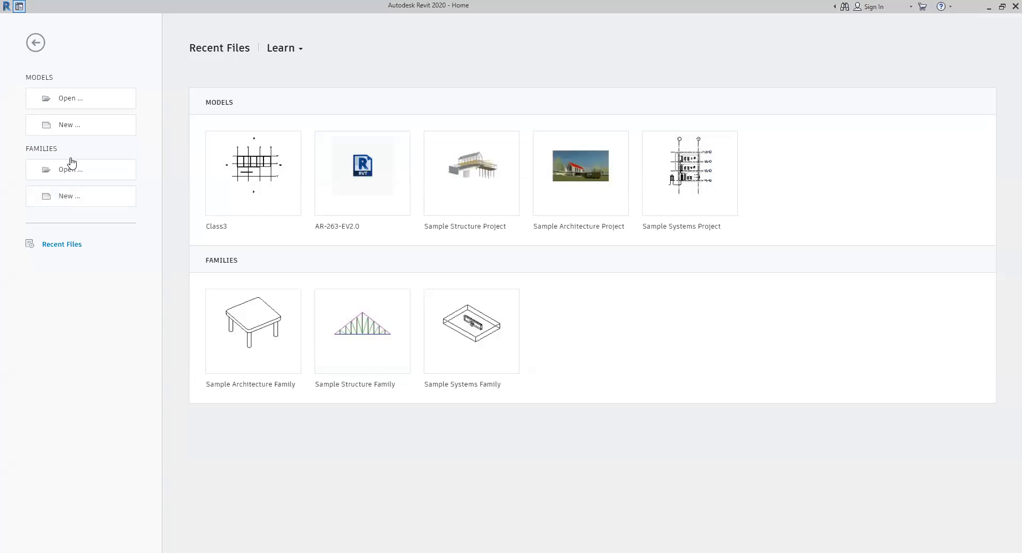
# Step: Create a new project from the Construction Template
pyautogui.click(75, 133)
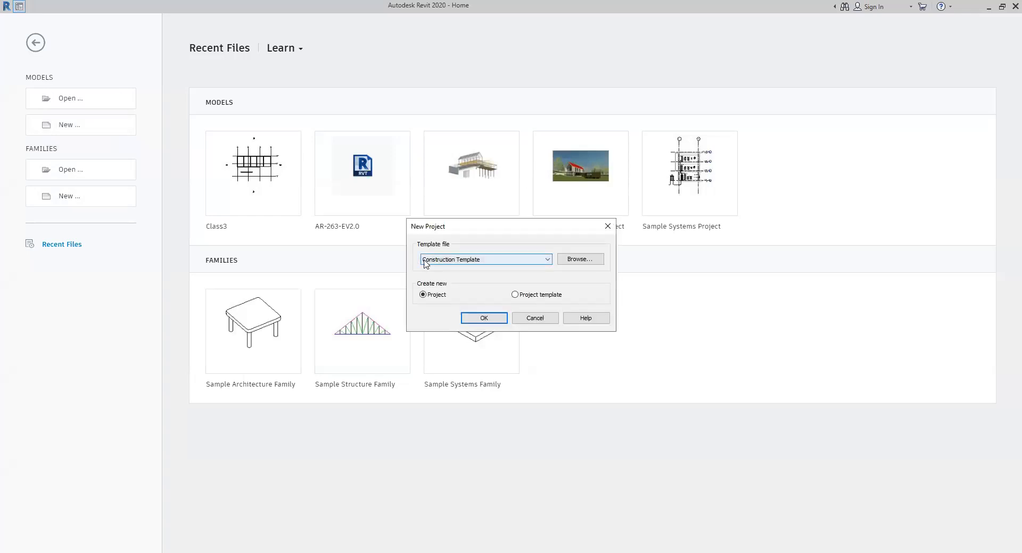
pyautogui.click(474, 263)
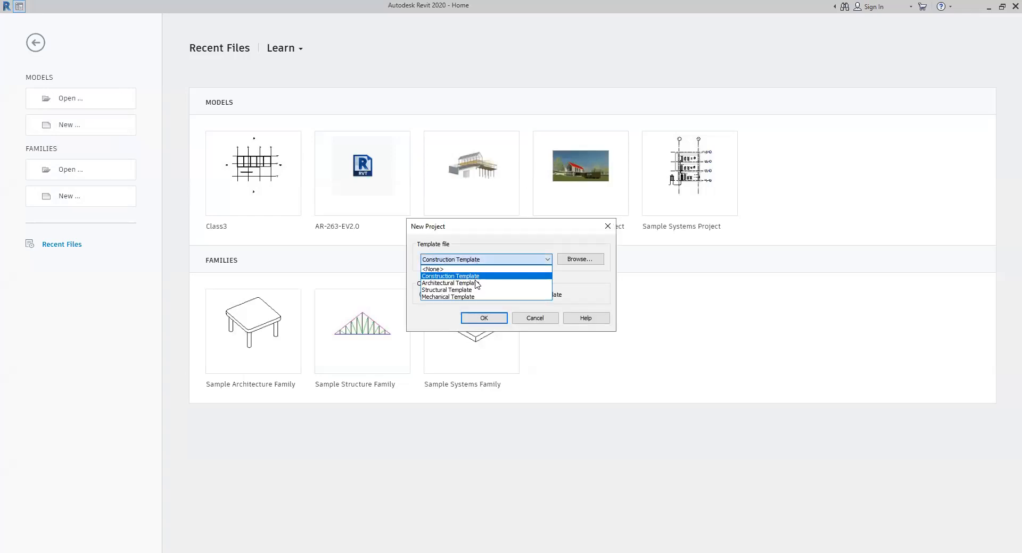
pyautogui.click(446, 290)
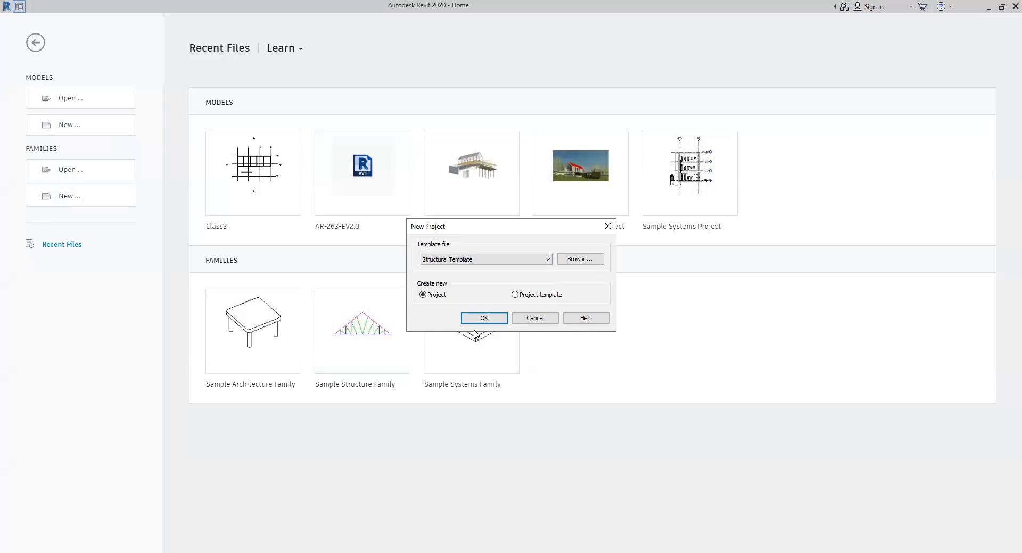
pyautogui.click(501, 259)
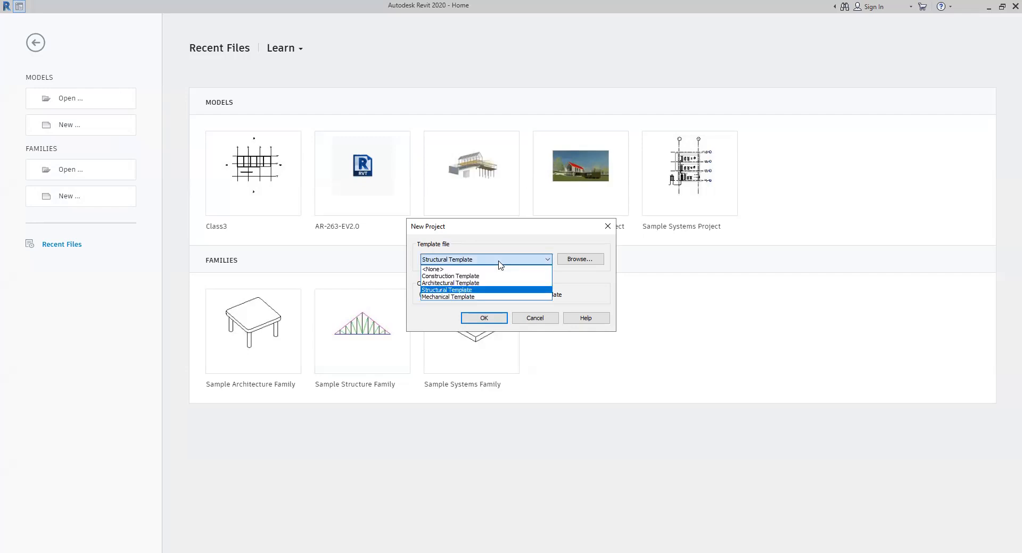
pyautogui.click(474, 277)
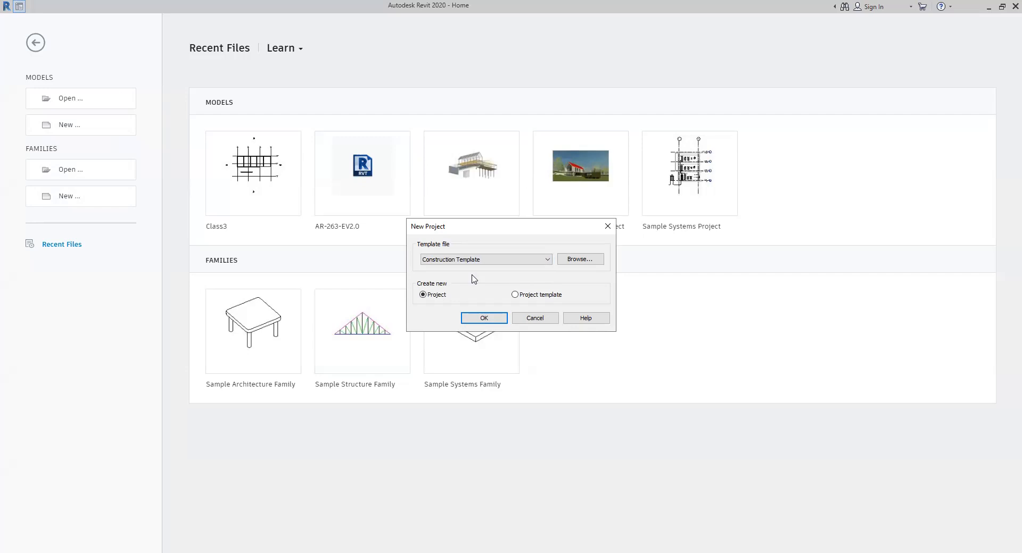
pyautogui.click(475, 260)
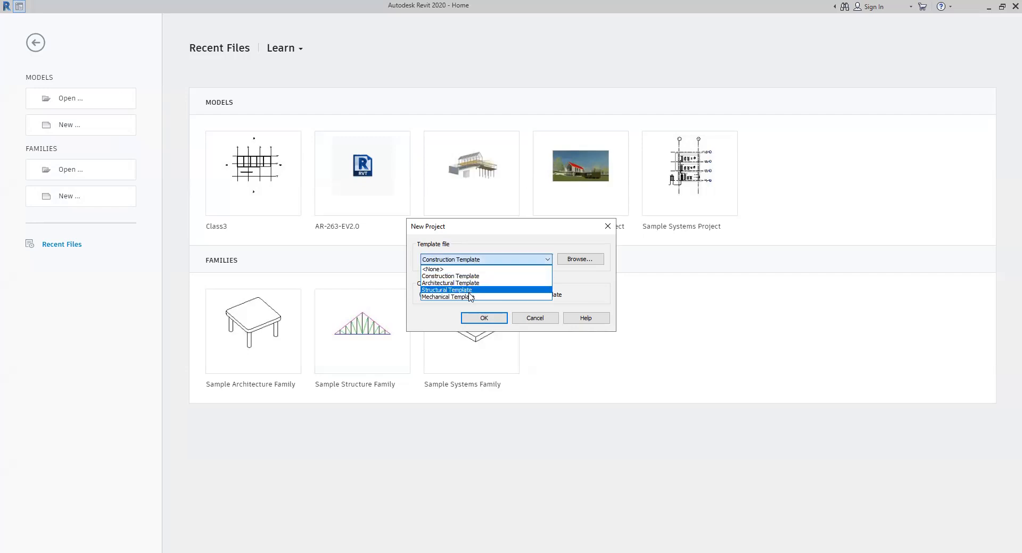
pyautogui.click(469, 260)
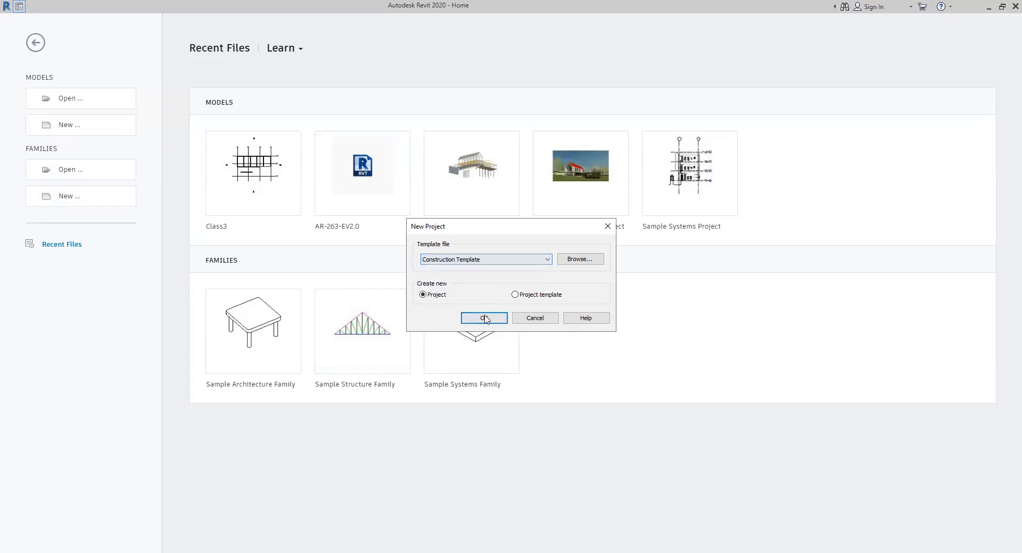
pyautogui.click(484, 319)
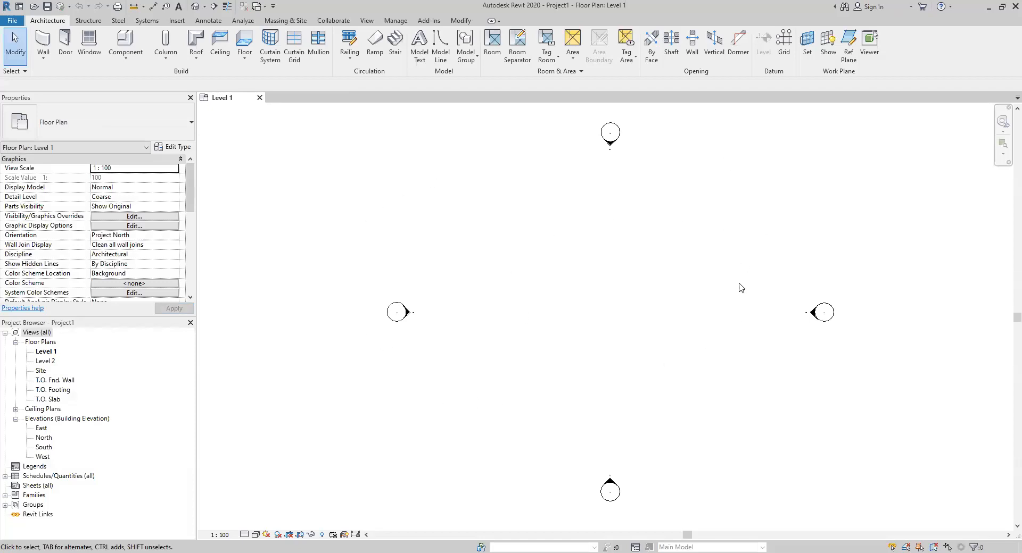
# Step: Open the Site floor plan, compare it with Level 1, and select both overlapping point markers at the centre of the Site plan
pyautogui.click(41, 371)
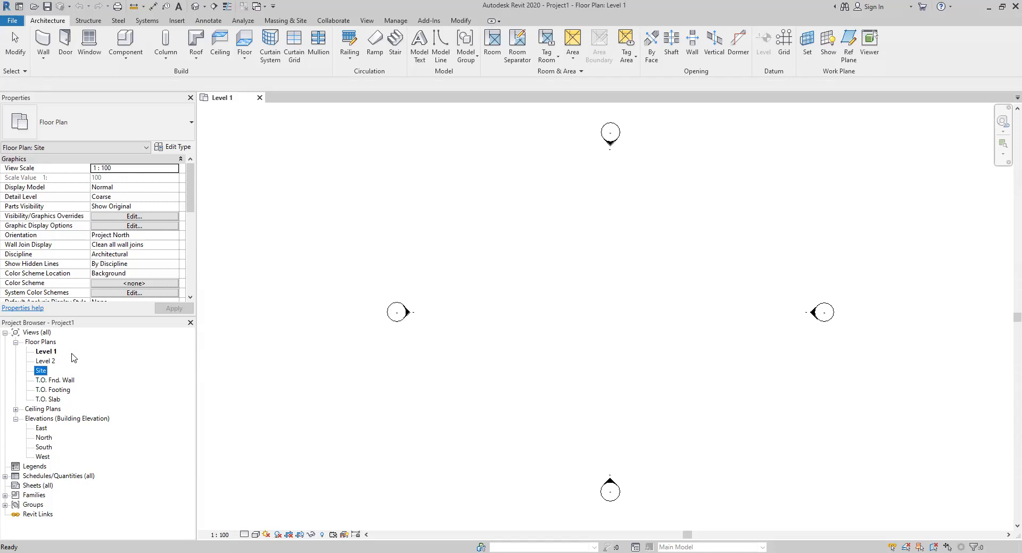
pyautogui.doubleClick(42, 372)
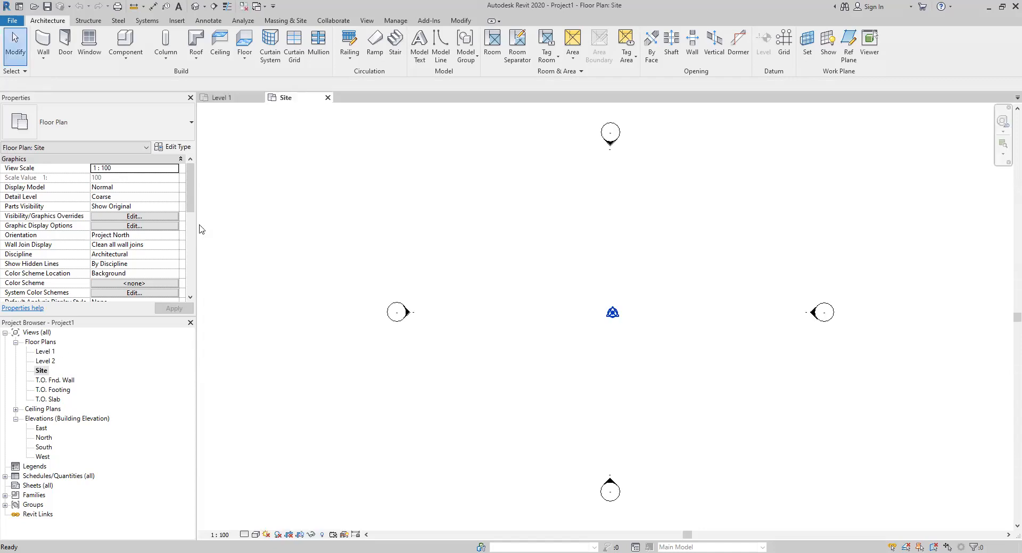
pyautogui.click(233, 101)
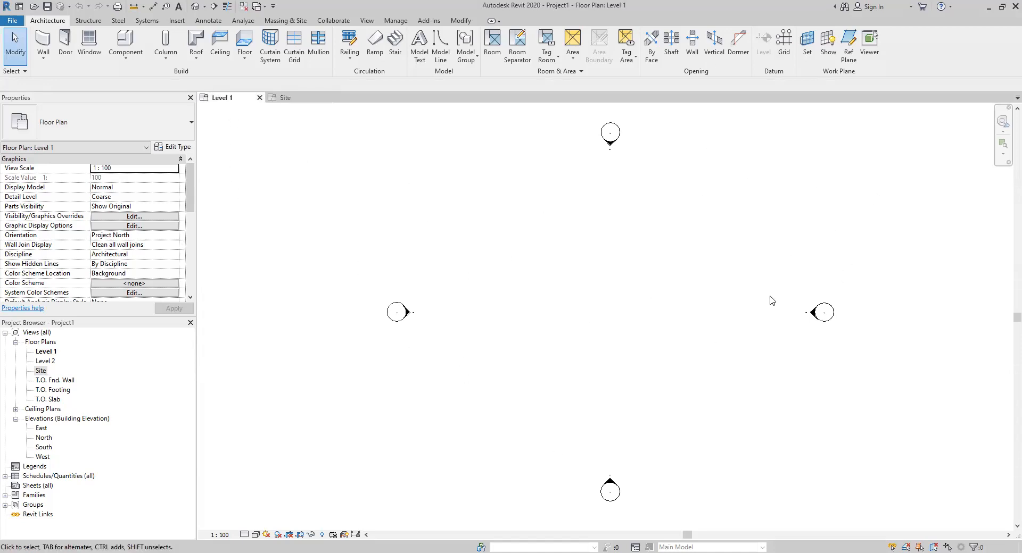
pyautogui.click(292, 99)
pyautogui.moveTo(571, 279); pyautogui.dragTo(656, 356)
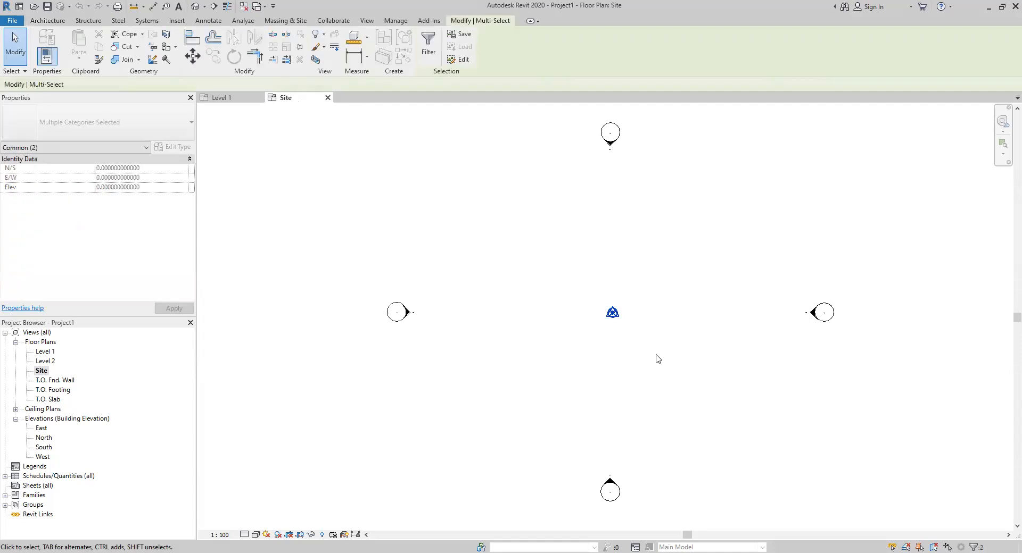
# Step: Reselect the two overlapping markers at the centre of the Site plan and examine their categories in the selection Filter
pyautogui.click(642, 358)
pyautogui.moveTo(537, 248); pyautogui.dragTo(685, 369)
pyautogui.click(428, 52)
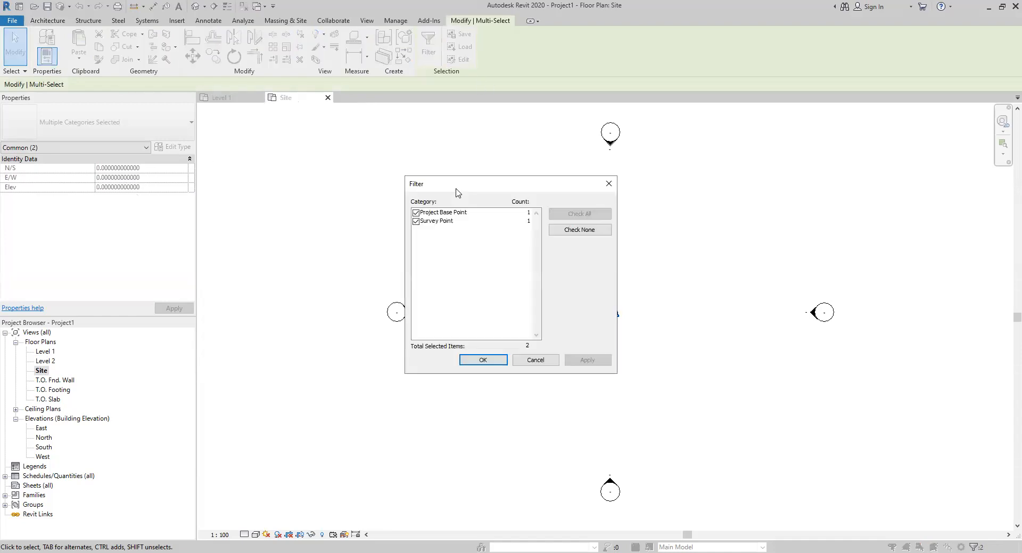
pyautogui.moveTo(447, 187); pyautogui.dragTo(361, 160)
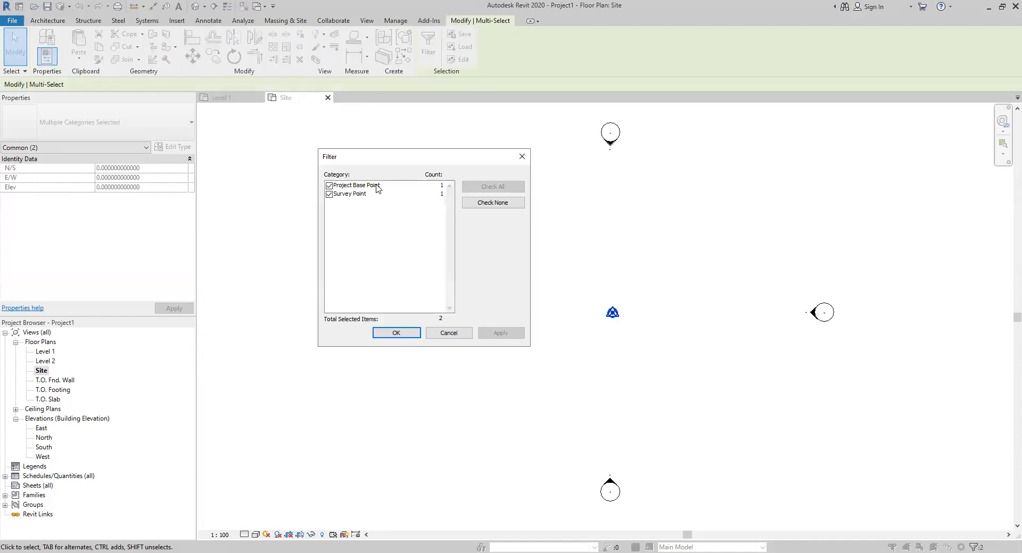
pyautogui.click(448, 333)
# Step: Move the project base point northeast of the survey point to about N/S 4829 and E/W 4525, then compare both points' coordinates
pyautogui.click(613, 315)
pyautogui.moveTo(612, 318); pyautogui.dragTo(653, 318)
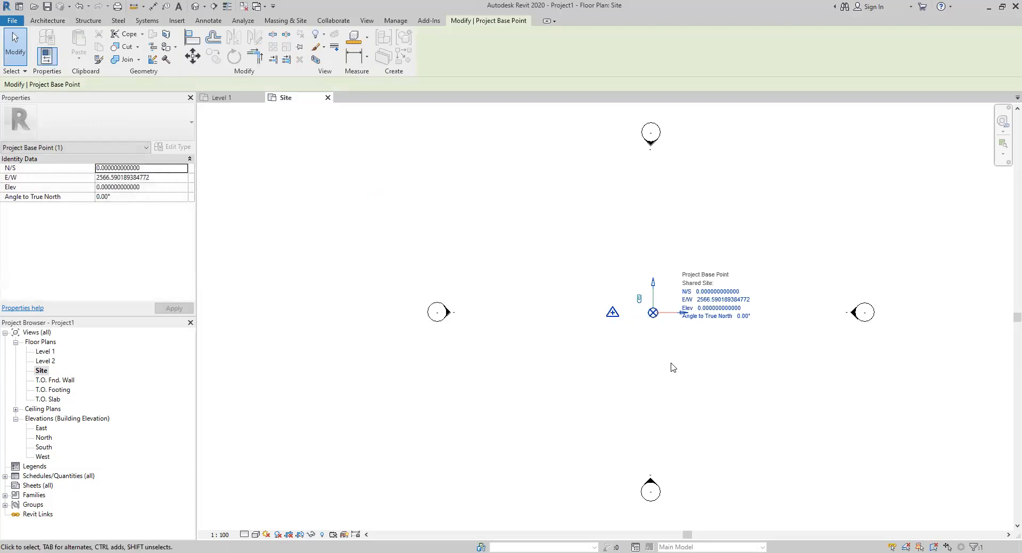
pyautogui.moveTo(654, 314); pyautogui.dragTo(685, 238)
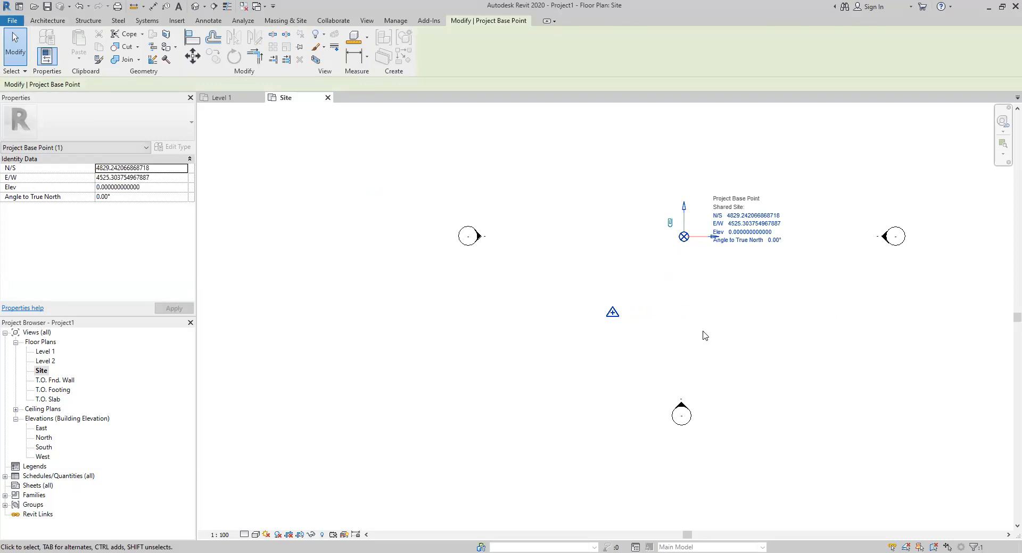
pyautogui.moveTo(582, 298); pyautogui.dragTo(664, 360)
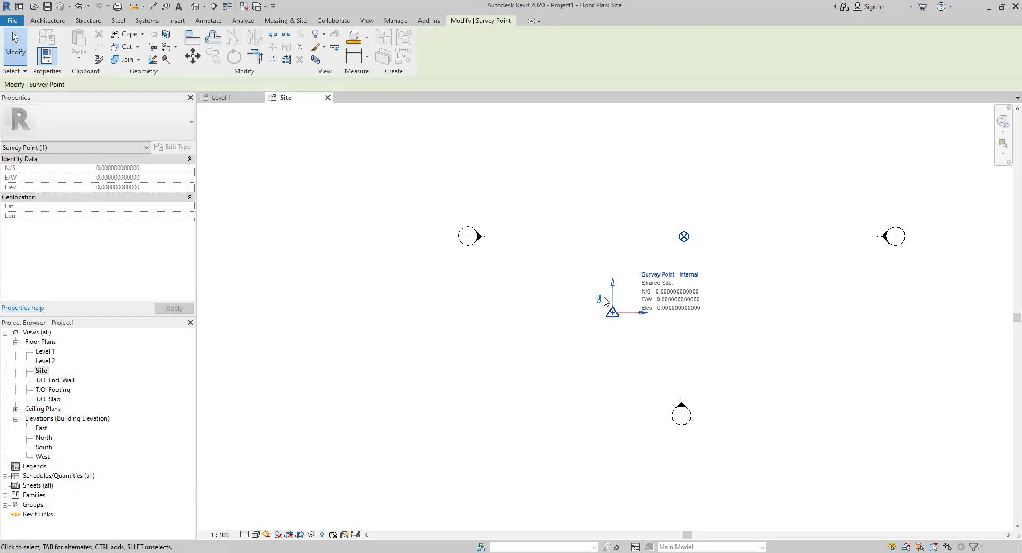
pyautogui.click(683, 237)
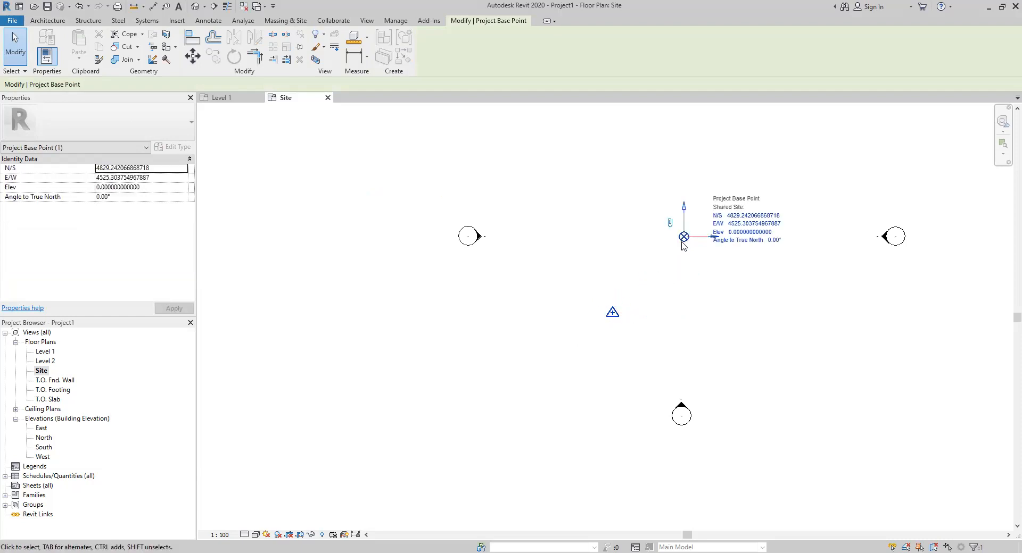
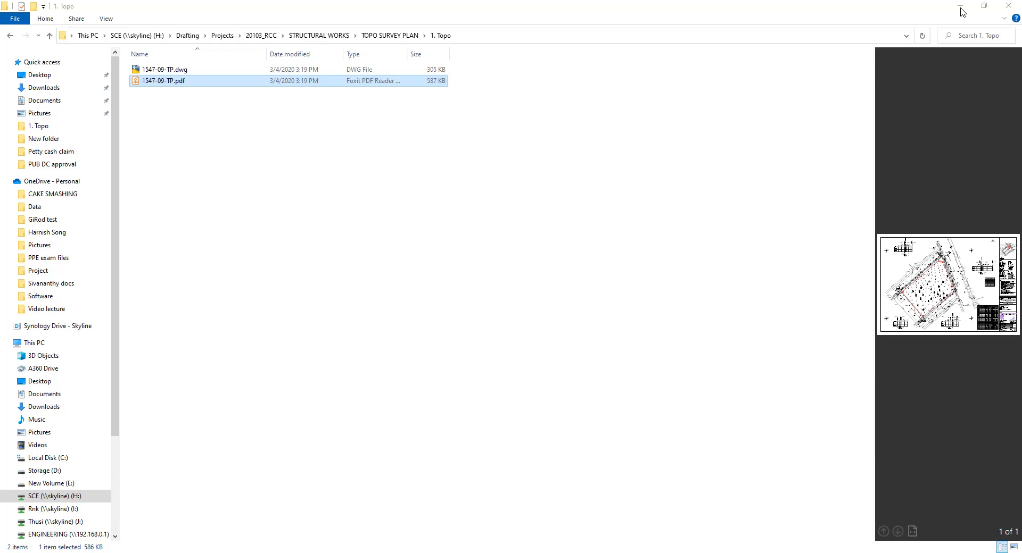
# Step: Return to Revit and set the project length units to meters with a custom rounding increment of 0.001
pyautogui.click(961, 7)
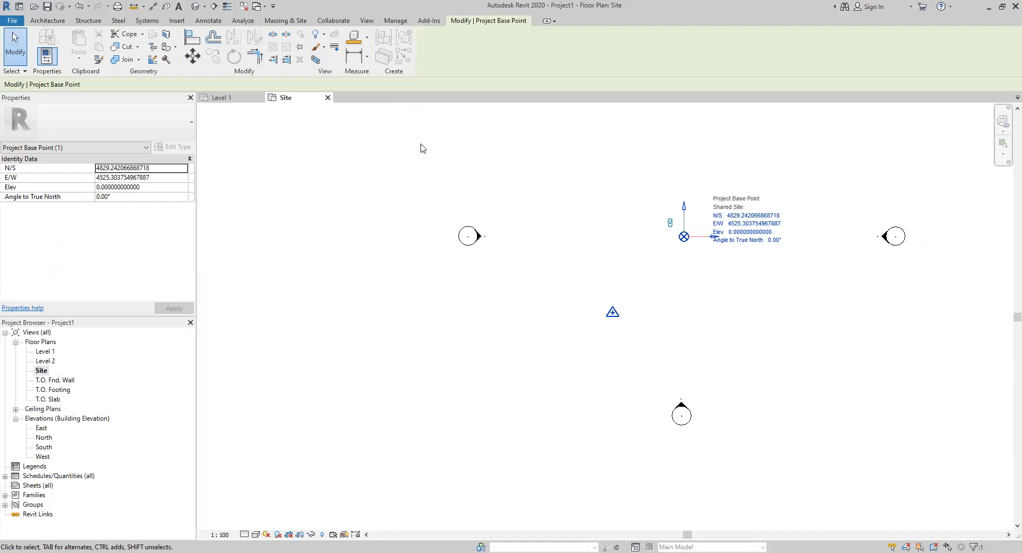
pyautogui.click(396, 22)
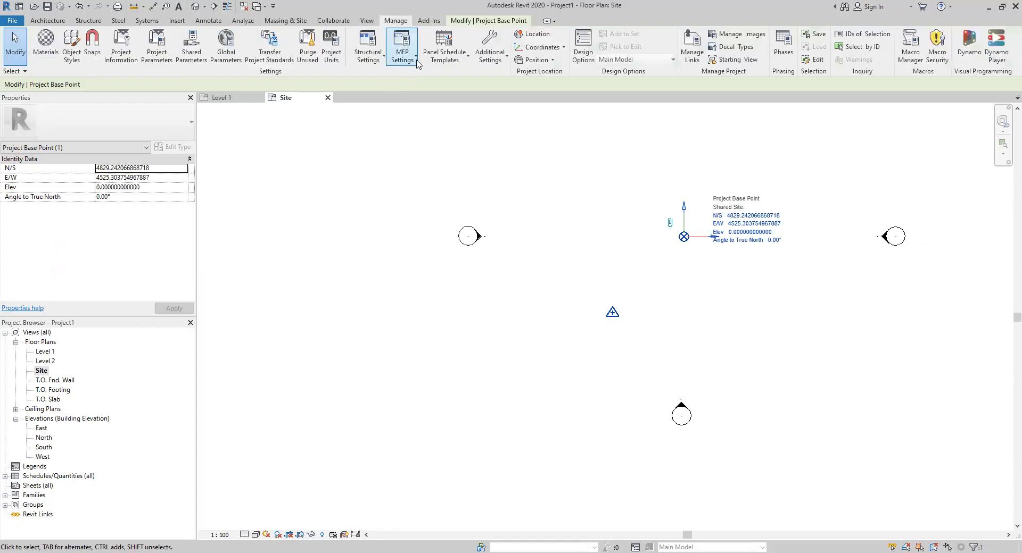
pyautogui.click(331, 53)
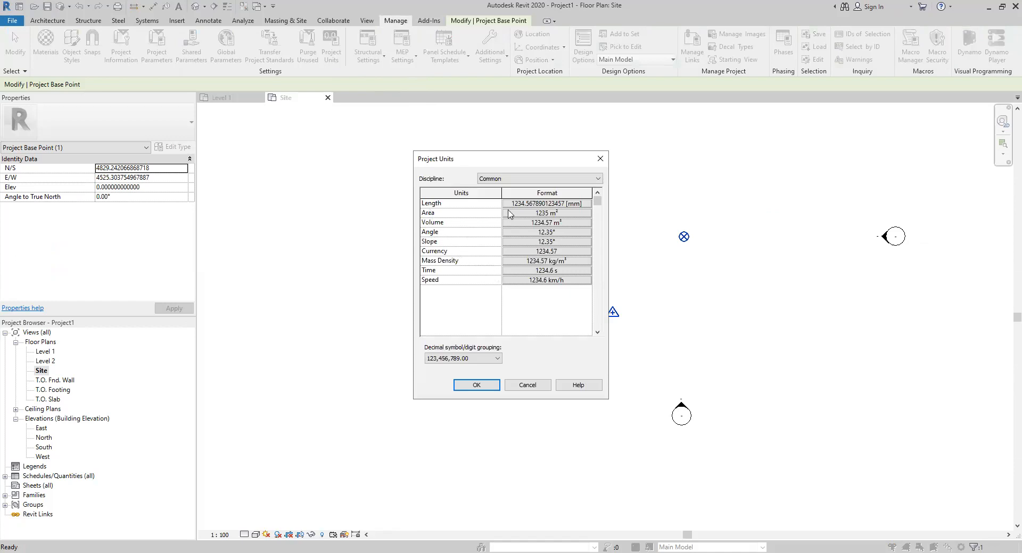
pyautogui.click(582, 204)
pyautogui.click(568, 222)
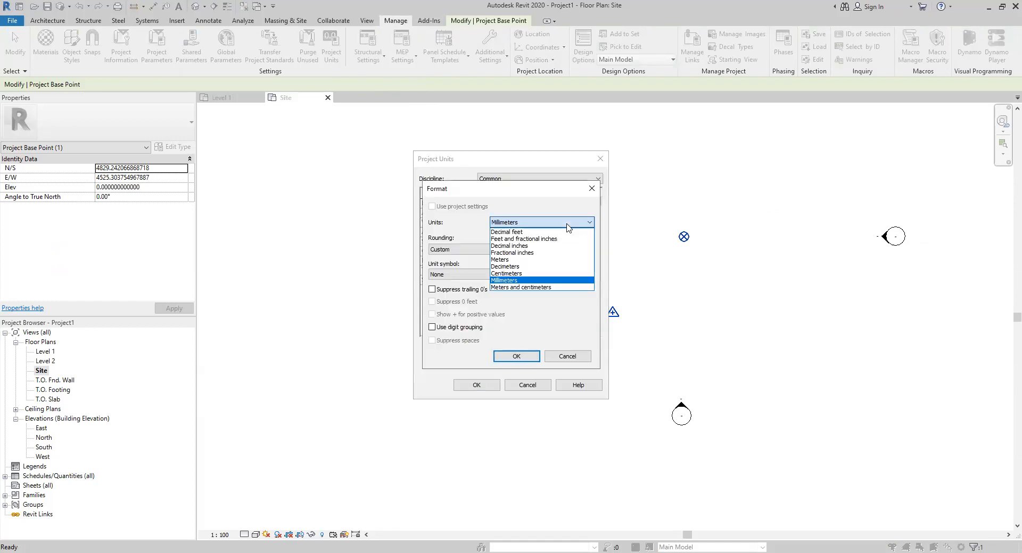
pyautogui.click(543, 260)
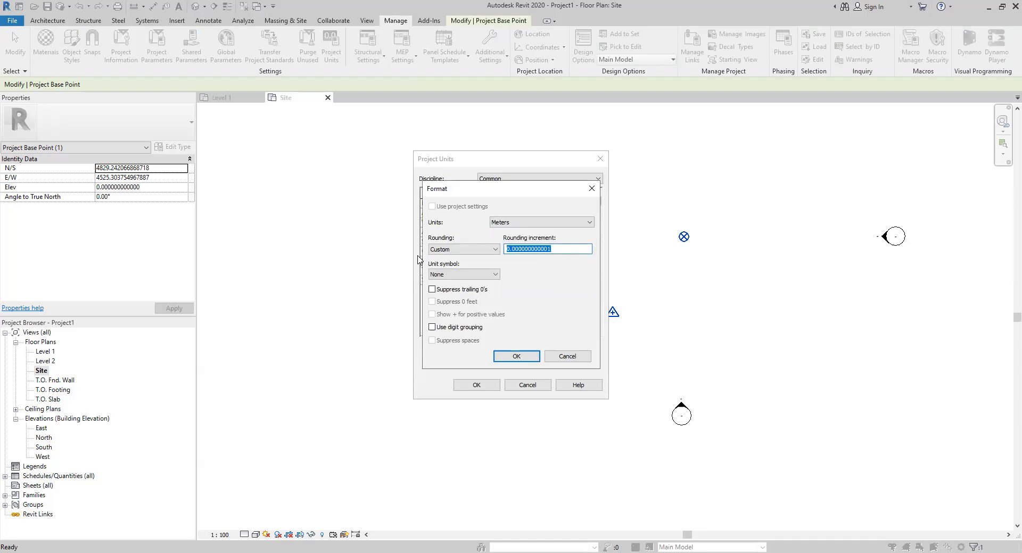
pyautogui.write('0.001')
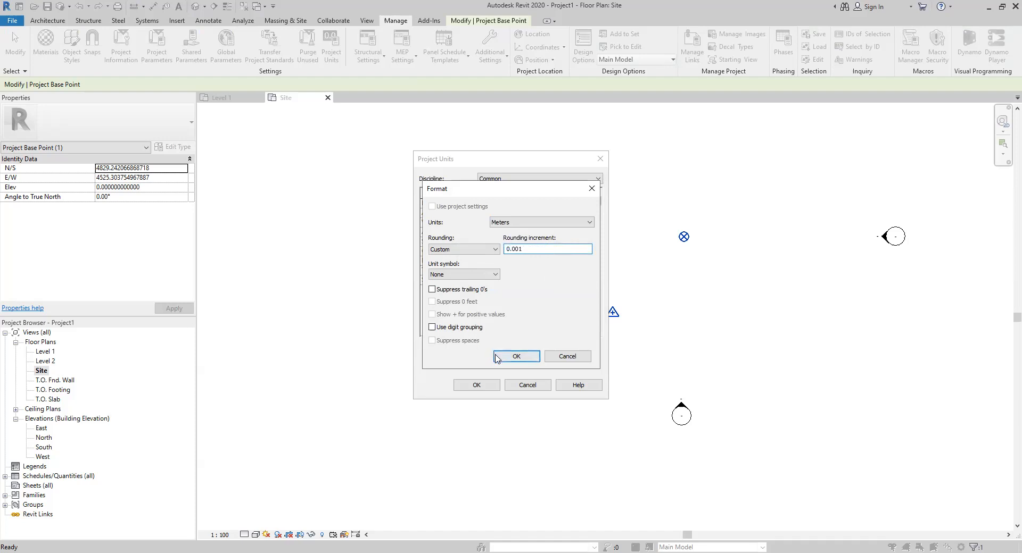
pyautogui.click(515, 357)
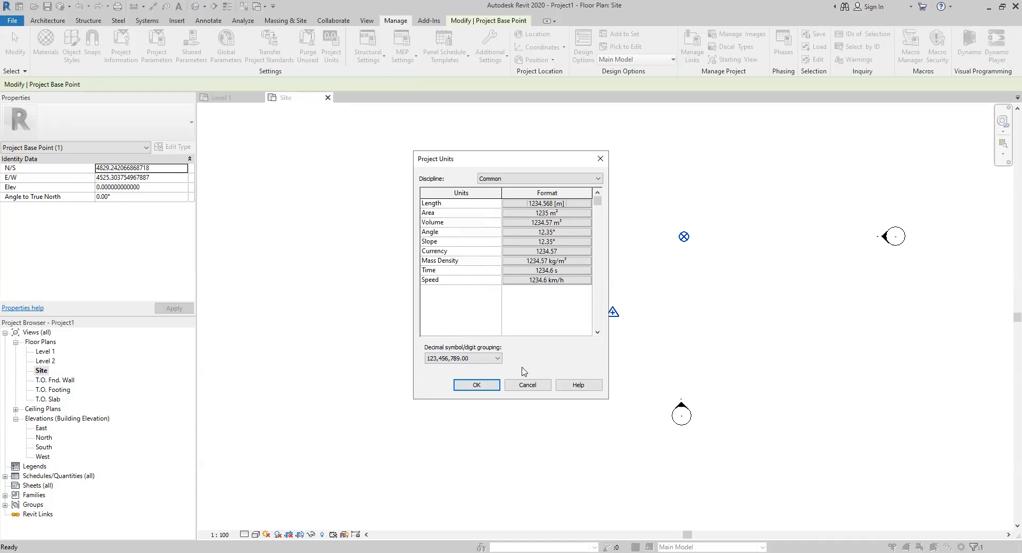
pyautogui.click(475, 385)
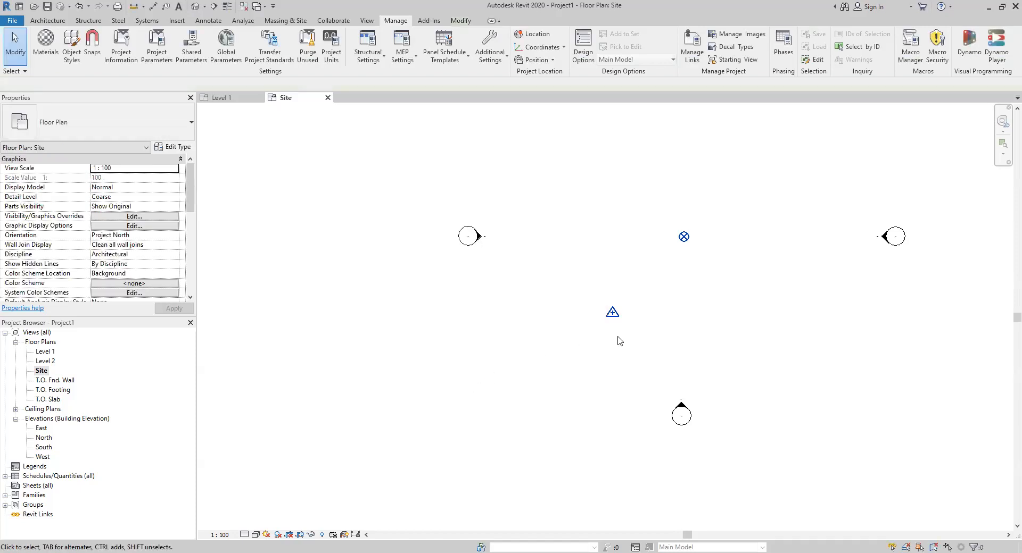
# Step: Move the survey point northwest in the Site plan and shift the project base point to the northwest as well
pyautogui.moveTo(642, 331); pyautogui.dragTo(586, 367, button='middle')
pyautogui.click(553, 346)
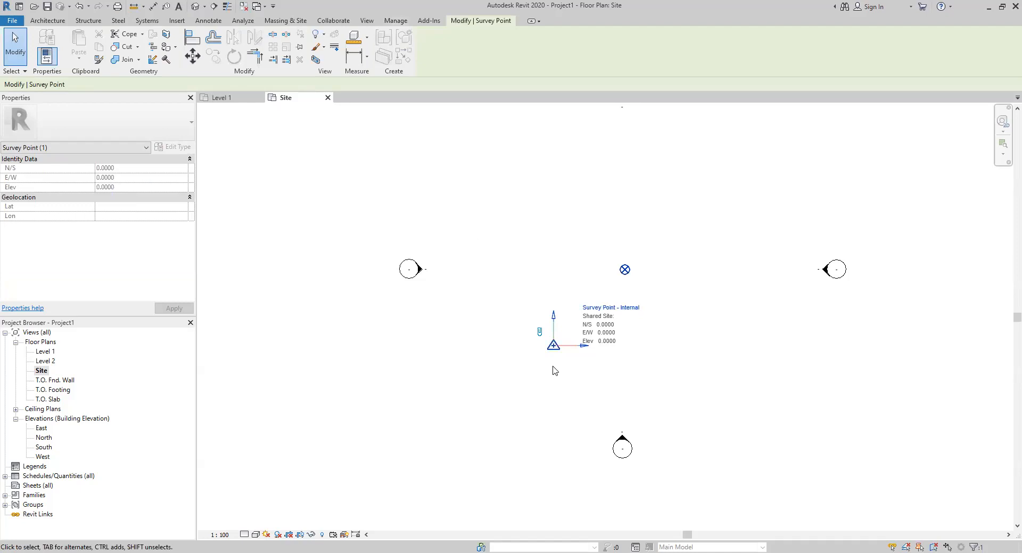
pyautogui.moveTo(554, 345); pyautogui.dragTo(474, 236)
pyautogui.click(625, 271)
pyautogui.moveTo(625, 272); pyautogui.dragTo(590, 205)
# Step: Move the survey point southwest in two stages, farther away from the project base point
pyautogui.click(475, 237)
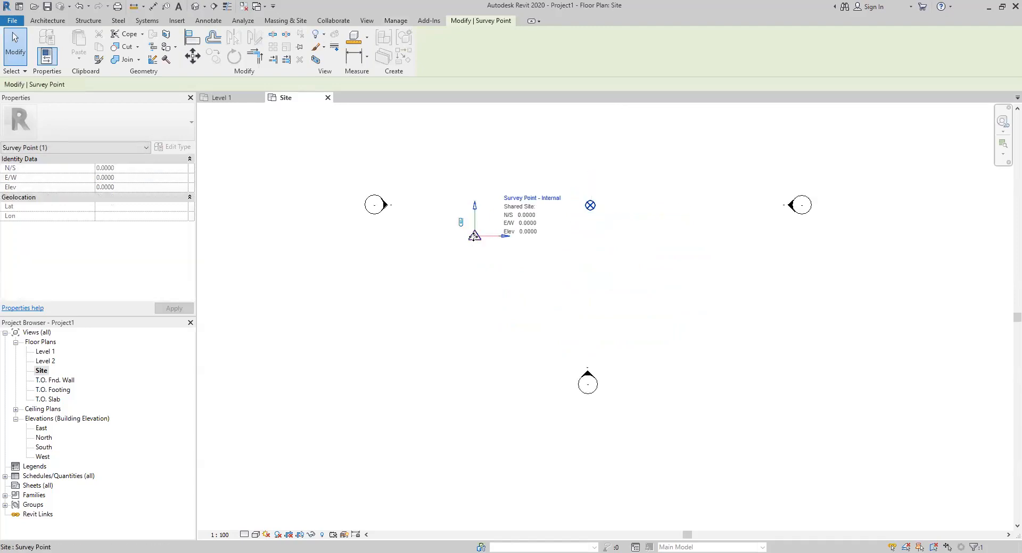
pyautogui.moveTo(477, 239); pyautogui.dragTo(409, 354)
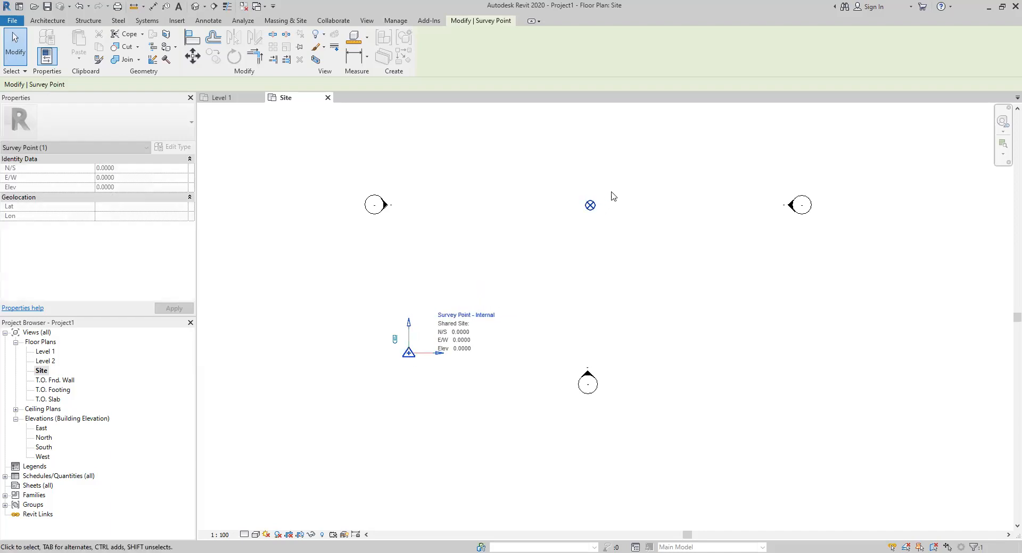
pyautogui.click(590, 206)
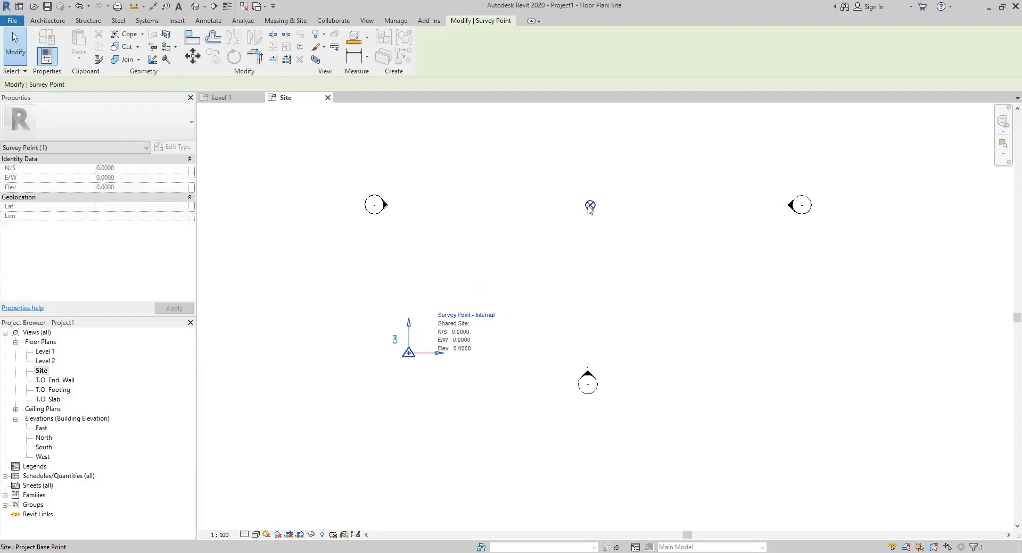
pyautogui.click(409, 353)
pyautogui.moveTo(408, 354); pyautogui.dragTo(323, 400)
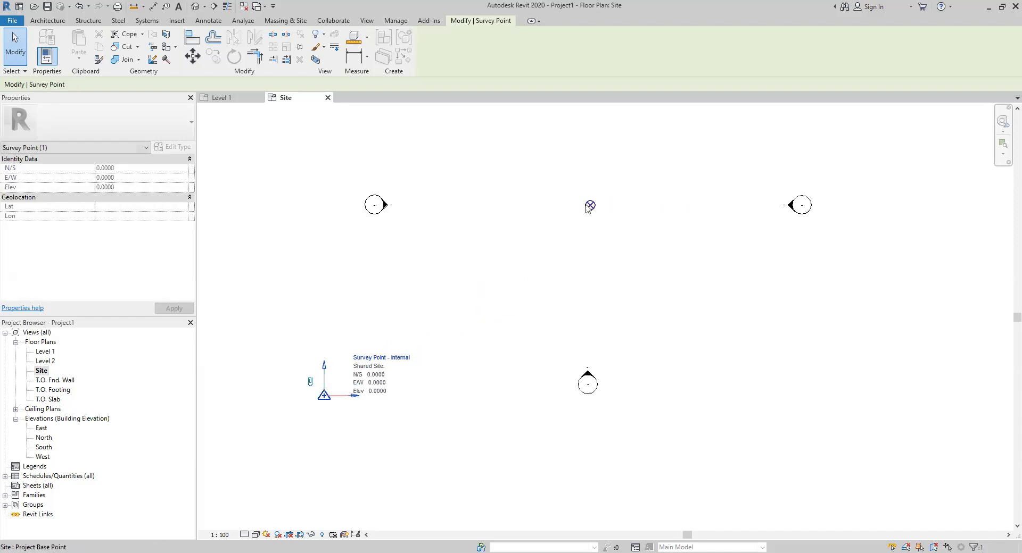
pyautogui.click(589, 206)
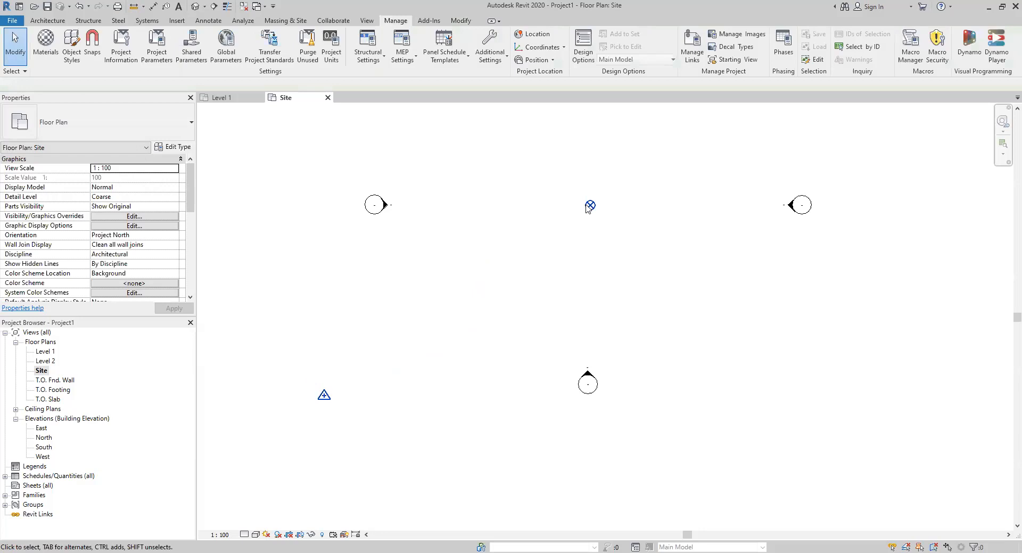
# Step: Move the survey point back northeast and place the project base point at about N/S 3.38 m and E/W 7.90 m
pyautogui.click(324, 395)
pyautogui.moveTo(324, 395); pyautogui.dragTo(479, 302)
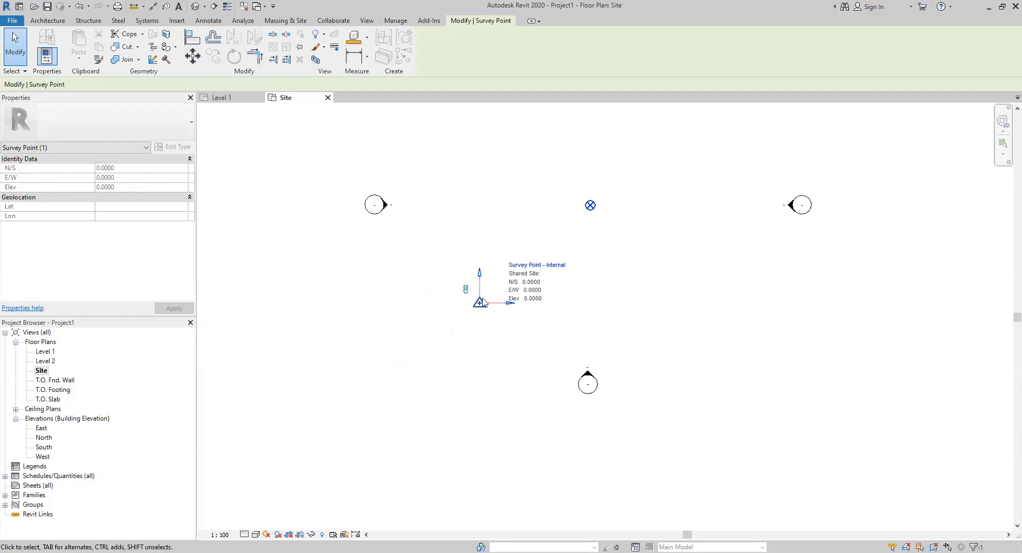
pyautogui.click(590, 206)
pyautogui.moveTo(590, 206); pyautogui.dragTo(604, 250)
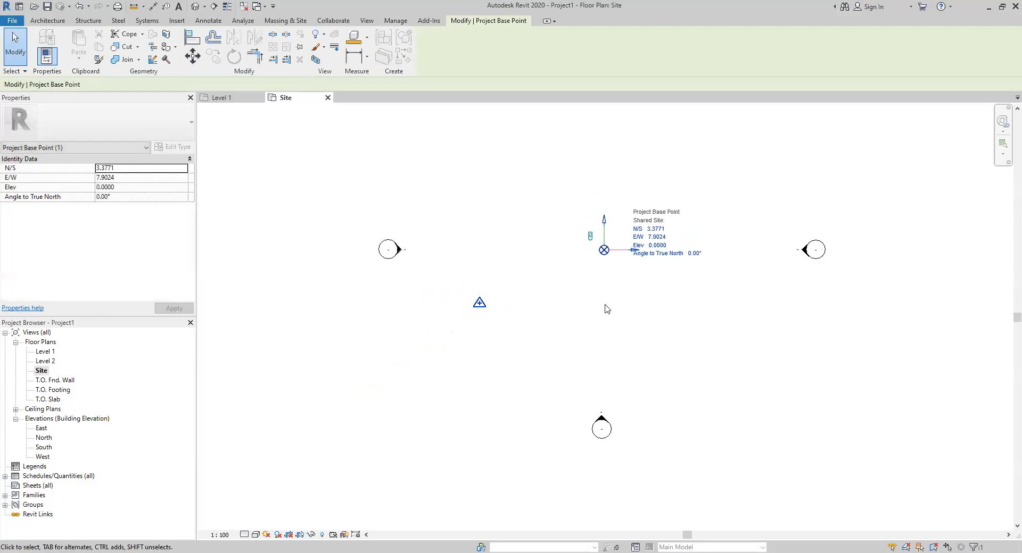
# Step: Unclip the survey point and set its N/S coordinate to 33211.918
pyautogui.click(479, 303)
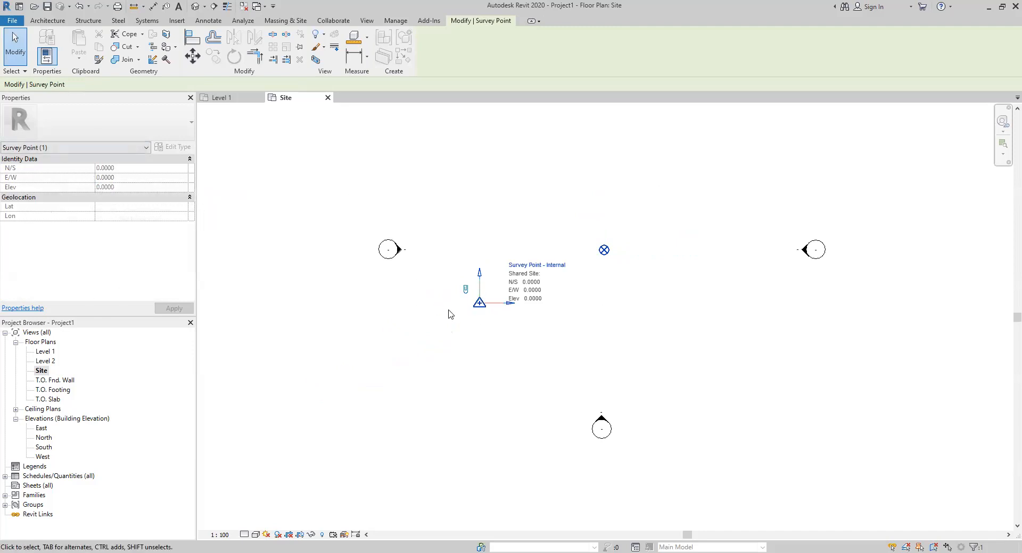
pyautogui.click(465, 290)
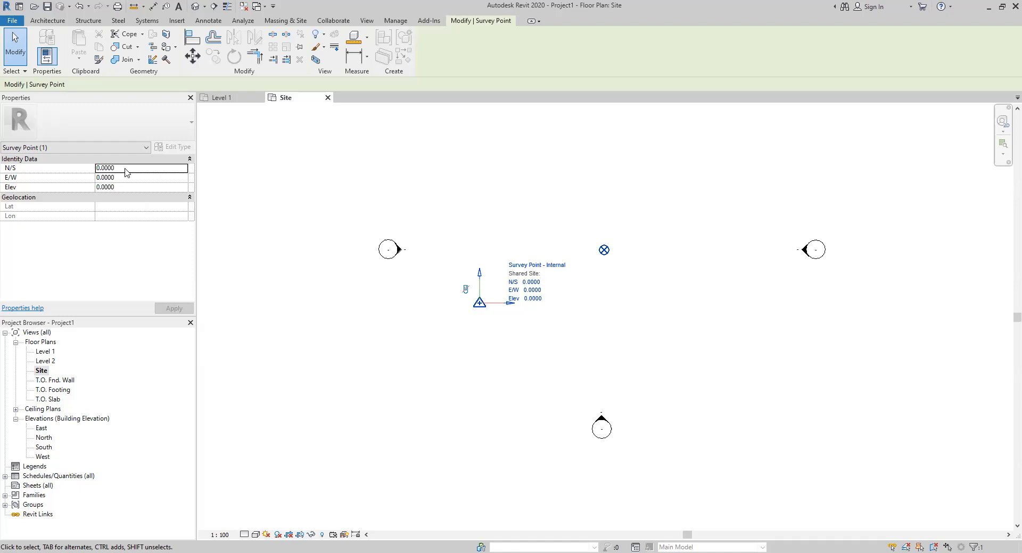
pyautogui.click(126, 169)
pyautogui.write('3')
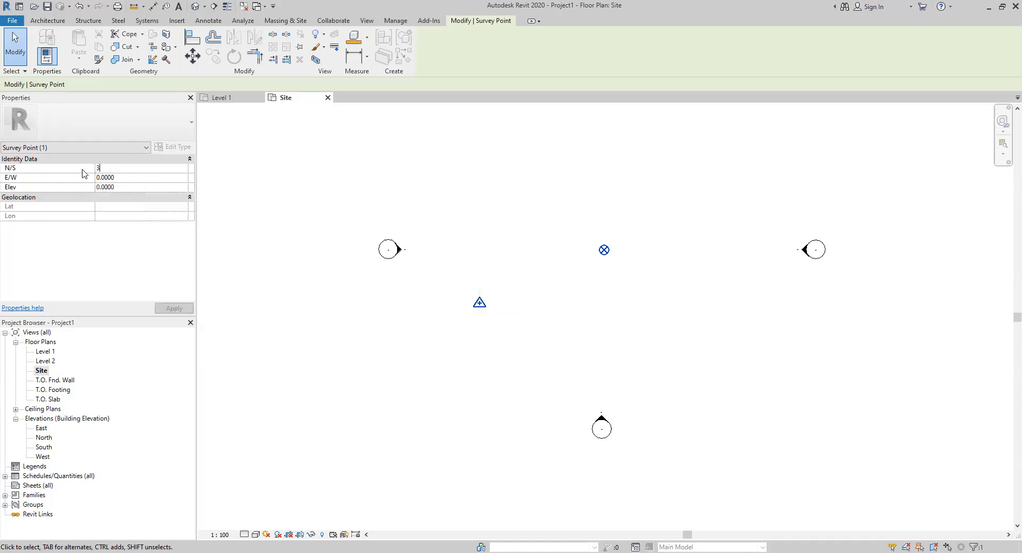
pyautogui.write('3211')
pyautogui.click(192, 309)
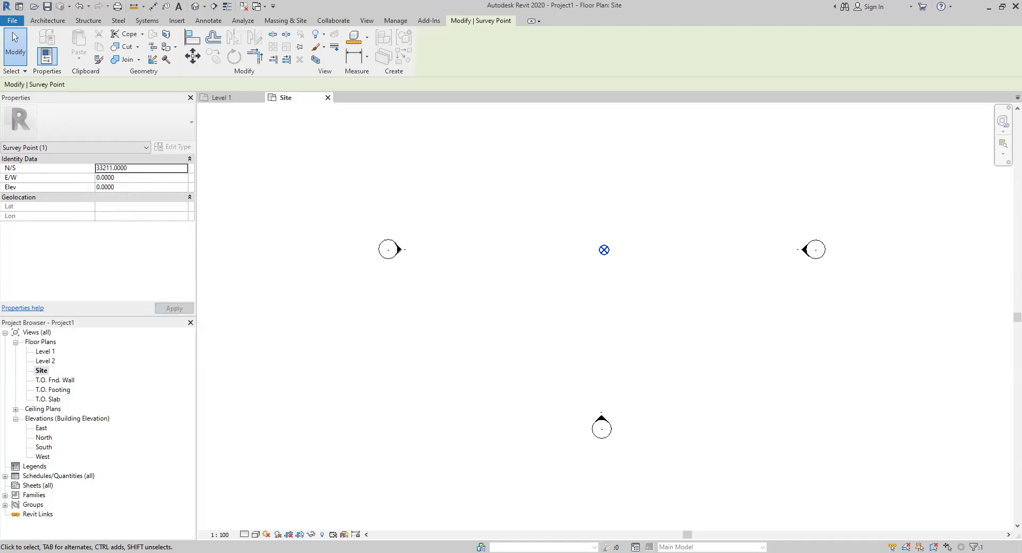
pyautogui.click(142, 168)
pyautogui.press('BackSpace')
pyautogui.press('BackSpace')
pyautogui.press('BackSpace')
pyautogui.press('BackSpace')
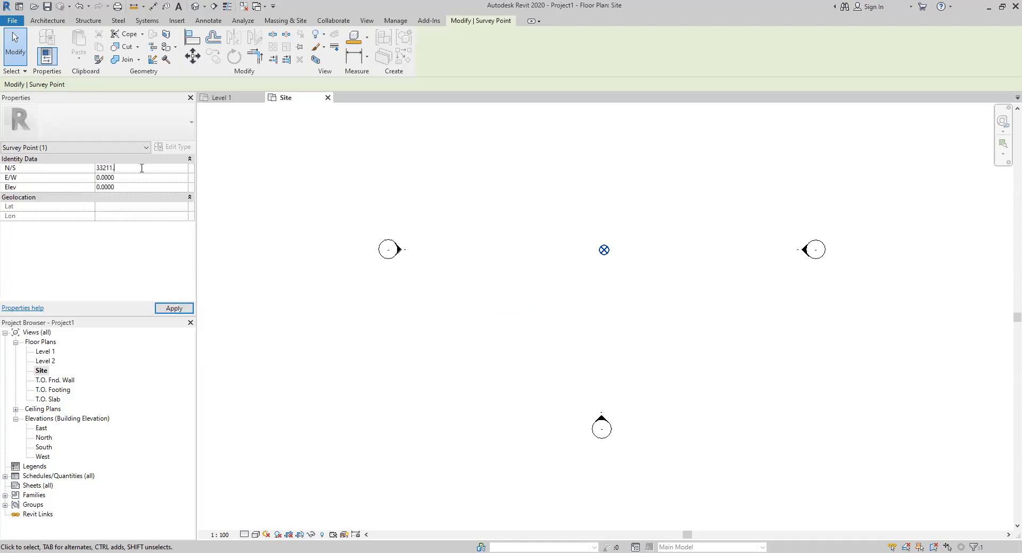
pyautogui.write('918')
pyautogui.click(131, 181)
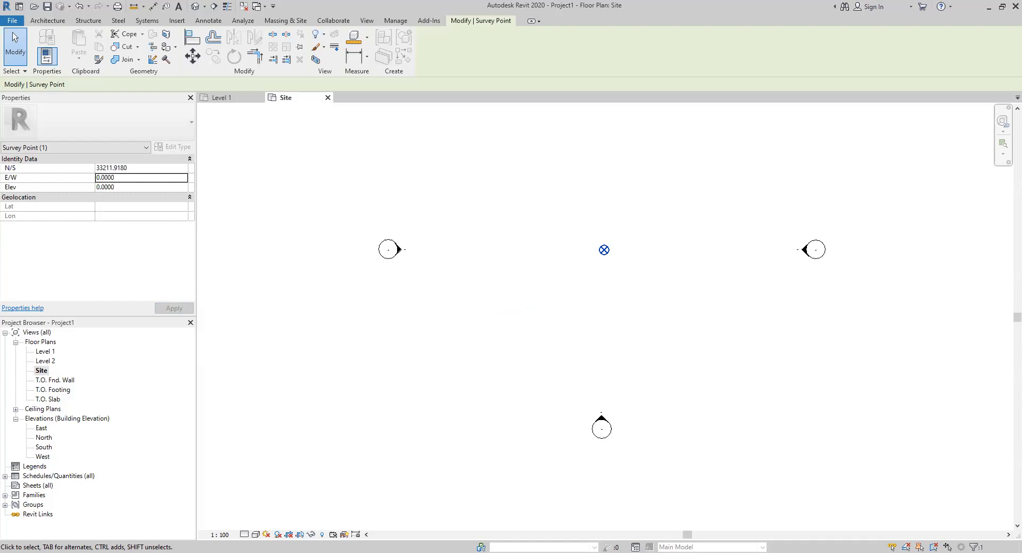
# Step: Set the survey point's E/W coordinate to 30150.729 and its elevation to 2.53
pyautogui.click(123, 181)
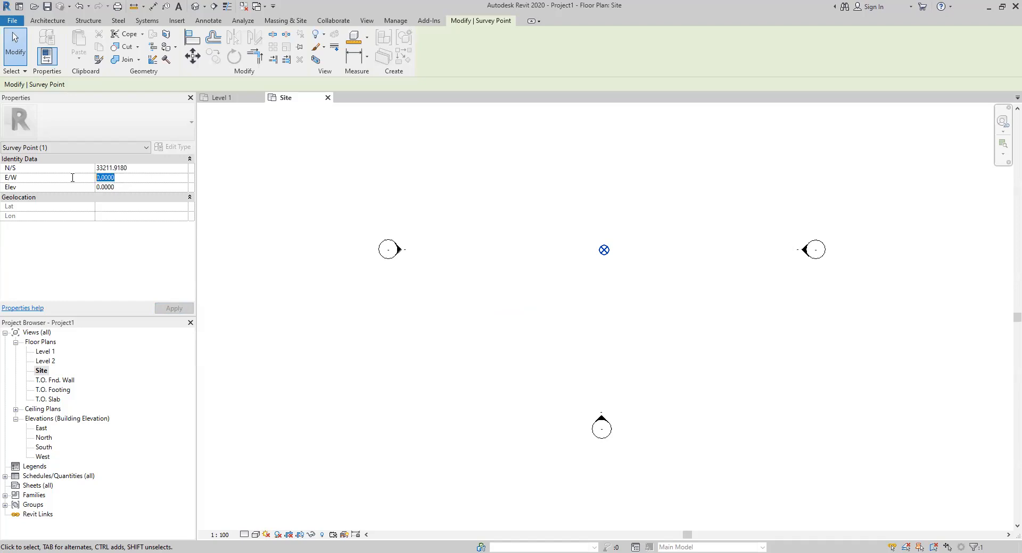
pyautogui.write('30150.729')
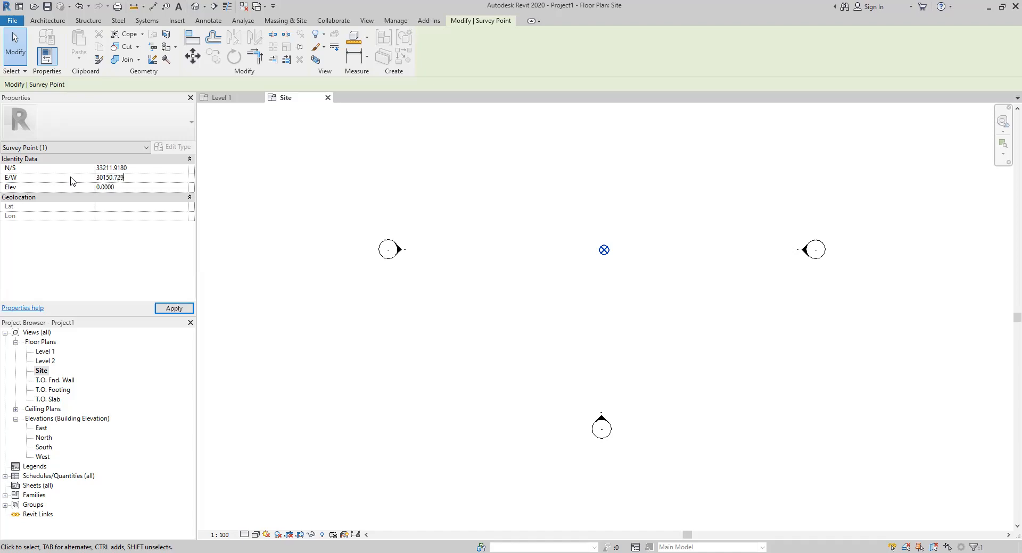
pyautogui.press('Return')
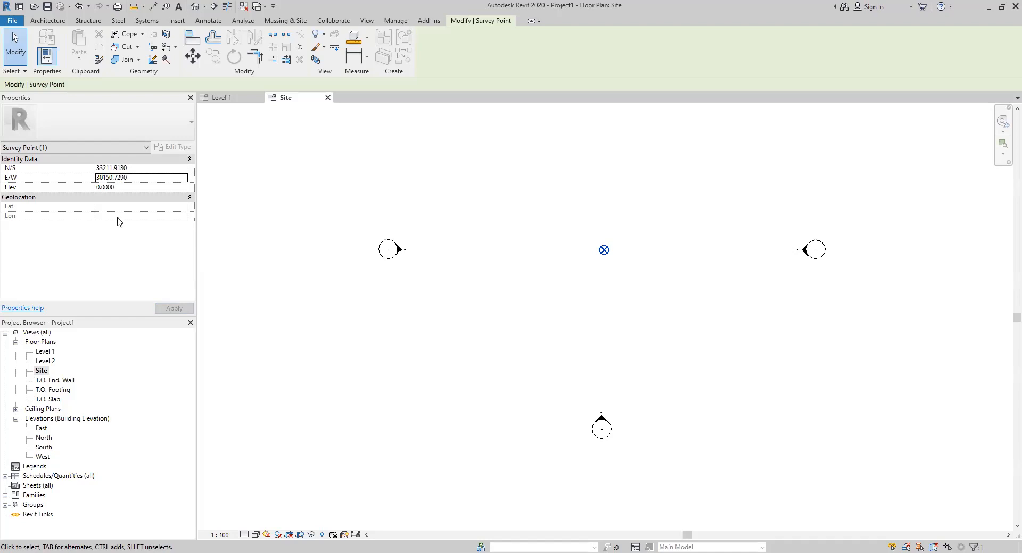
pyautogui.click(134, 187)
pyautogui.write('2.53')
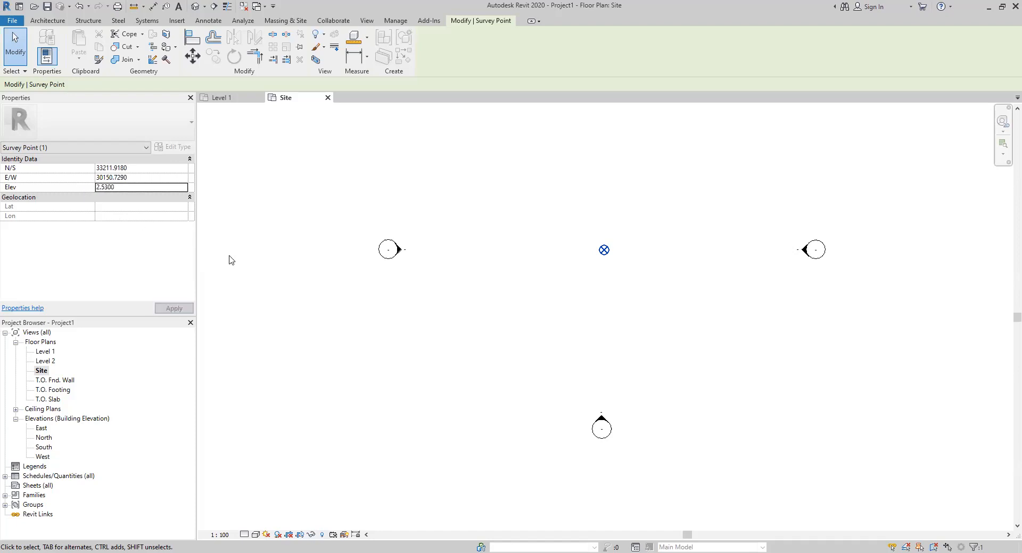
pyautogui.click(247, 265)
pyautogui.scroll(-3, 301, 307)
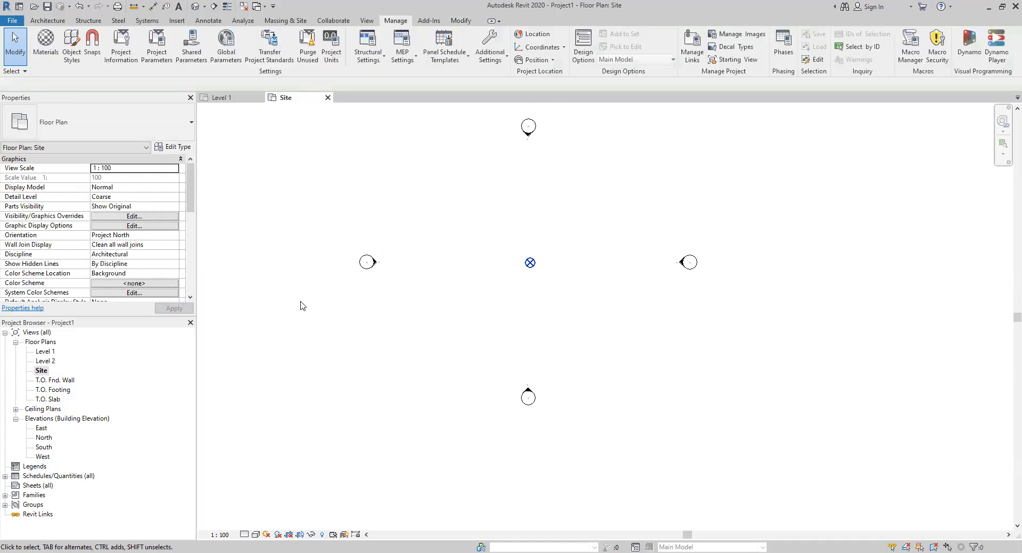
pyautogui.scroll(-2, 302, 307)
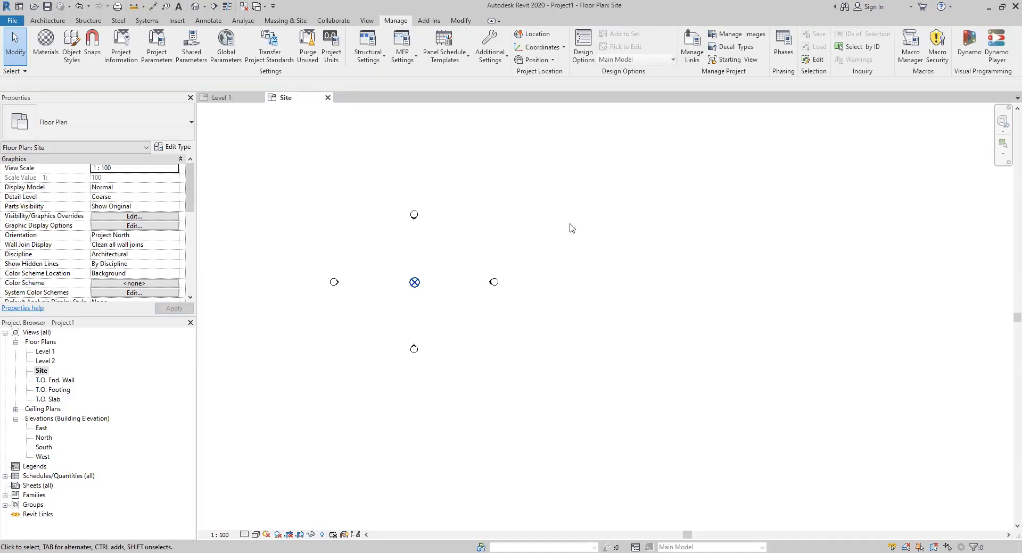
# Step: Clip the survey point and move it southwest, just northeast of the project base point
pyautogui.rightClick(549, 234)
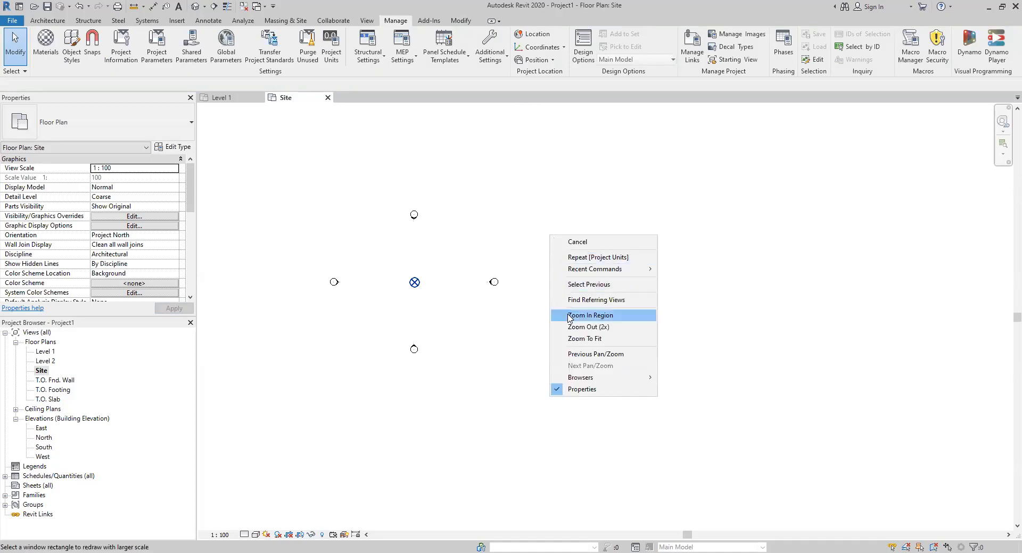
pyautogui.click(571, 340)
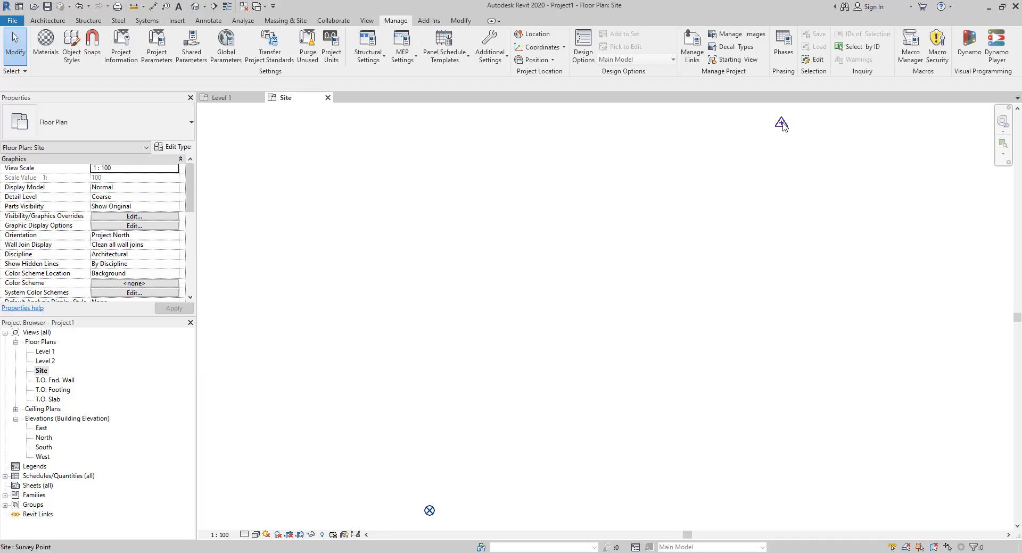
pyautogui.click(783, 129)
pyautogui.moveTo(784, 152)
pyautogui.mouseDown(button='middle')
pyautogui.moveTo(782, 178)
pyautogui.moveTo(775, 167)
pyautogui.mouseUp(button='middle')
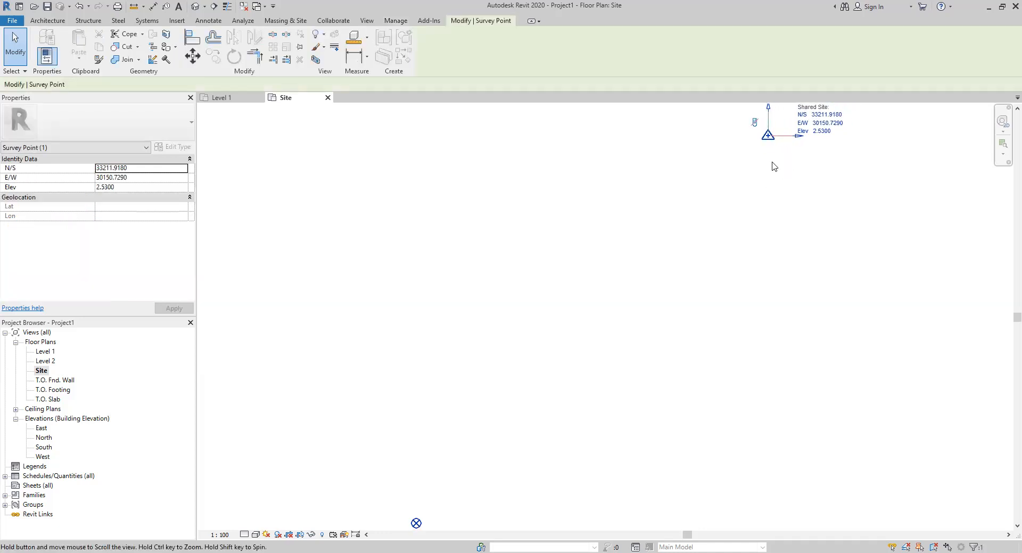
pyautogui.click(754, 126)
pyautogui.moveTo(754, 145); pyautogui.dragTo(420, 501)
pyautogui.moveTo(477, 475)
pyautogui.mouseDown(button='middle')
pyautogui.moveTo(515, 405)
pyautogui.moveTo(520, 347)
pyautogui.mouseUp(button='middle')
pyautogui.scroll(5, 519, 348)
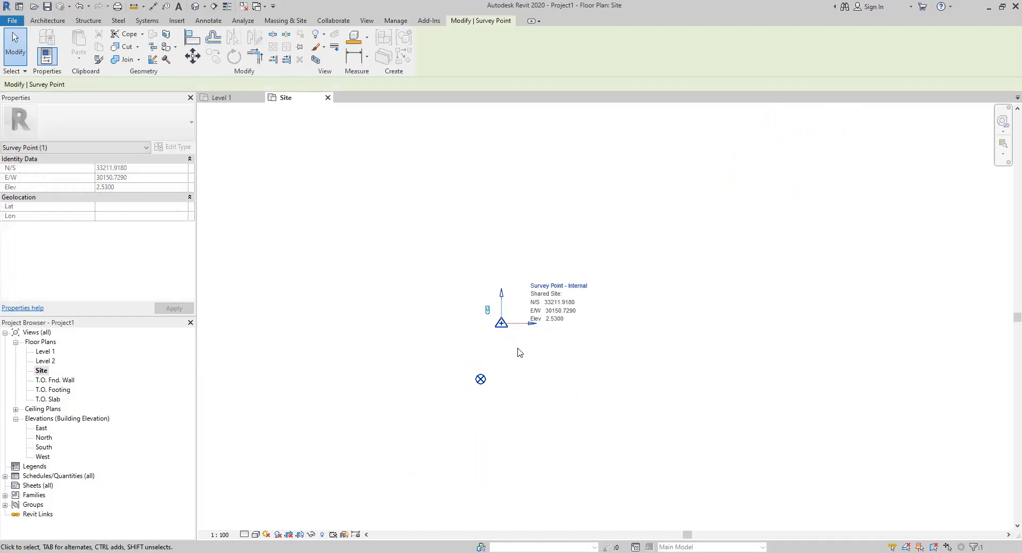
# Step: Move the clipped survey point past the project base point to a position southwest of it
pyautogui.moveTo(496, 302)
pyautogui.mouseDown()
pyautogui.moveTo(433, 376)
pyautogui.moveTo(434, 421)
pyautogui.mouseUp()
pyautogui.moveTo(538, 340); pyautogui.dragTo(575, 252, button='middle')
pyautogui.scroll(9, 482, 313)
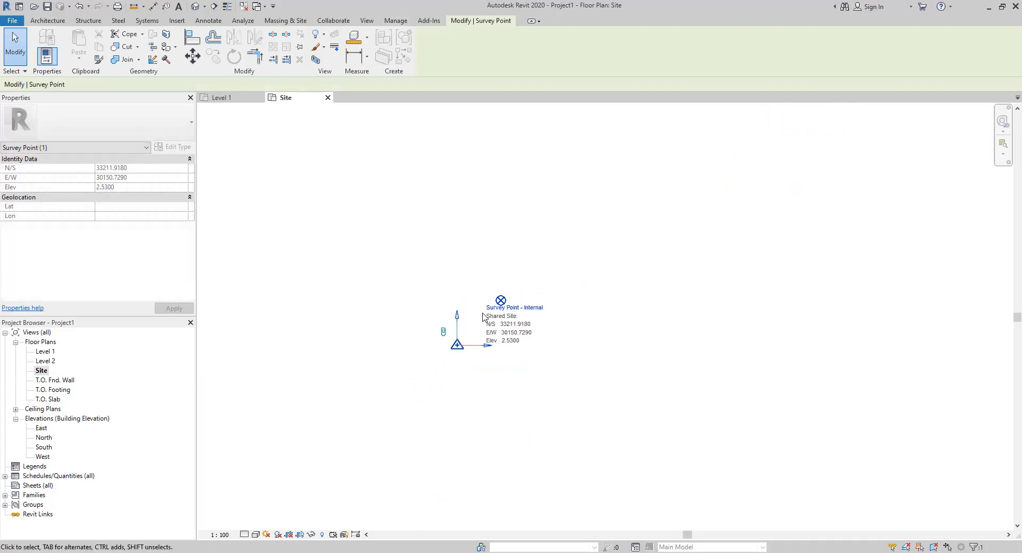
pyautogui.scroll(3, 483, 314)
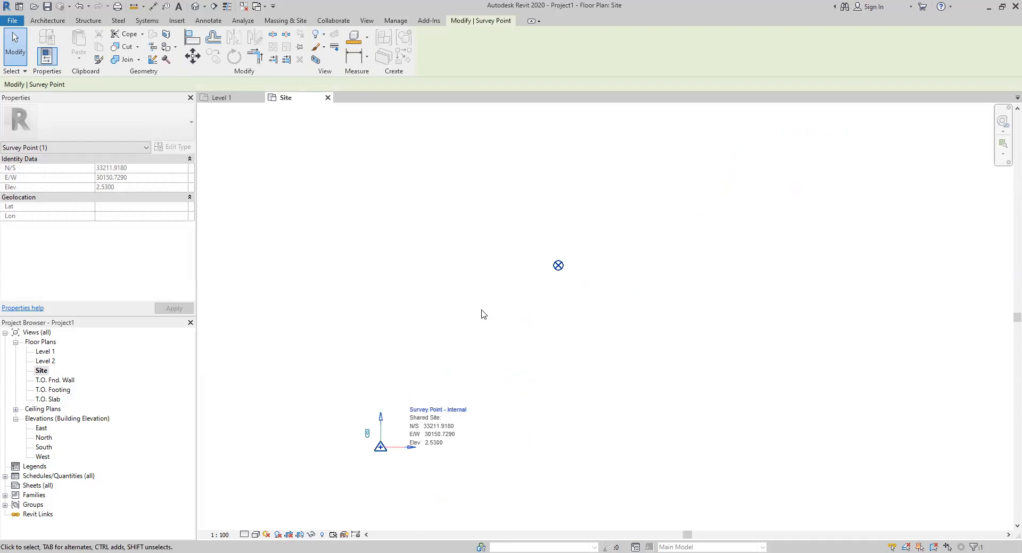
pyautogui.moveTo(490, 317); pyautogui.dragTo(494, 278, button='middle')
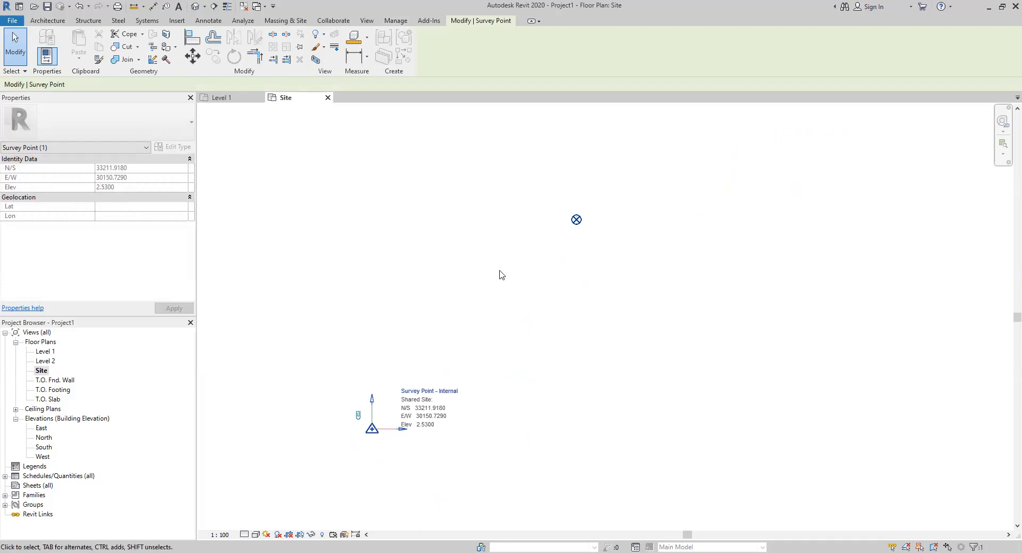
# Step: Move the project base point southwest so that it sits close to the survey point
pyautogui.moveTo(548, 202)
pyautogui.mouseDown()
pyautogui.moveTo(608, 254)
pyautogui.moveTo(548, 269)
pyautogui.moveTo(482, 367)
pyautogui.moveTo(386, 423)
pyautogui.mouseUp()
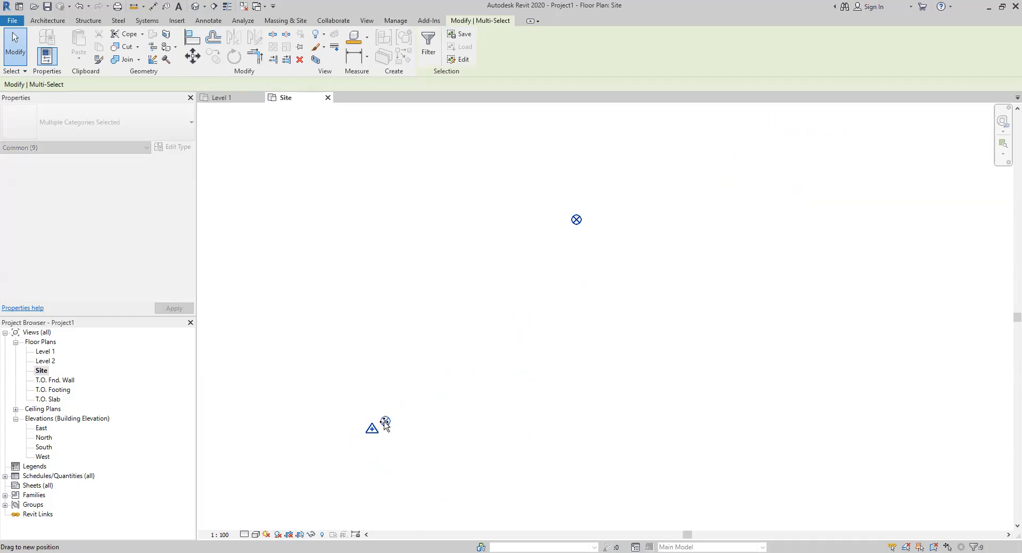
pyautogui.moveTo(365, 432); pyautogui.dragTo(421, 370, button='middle')
pyautogui.scroll(7, 408, 368)
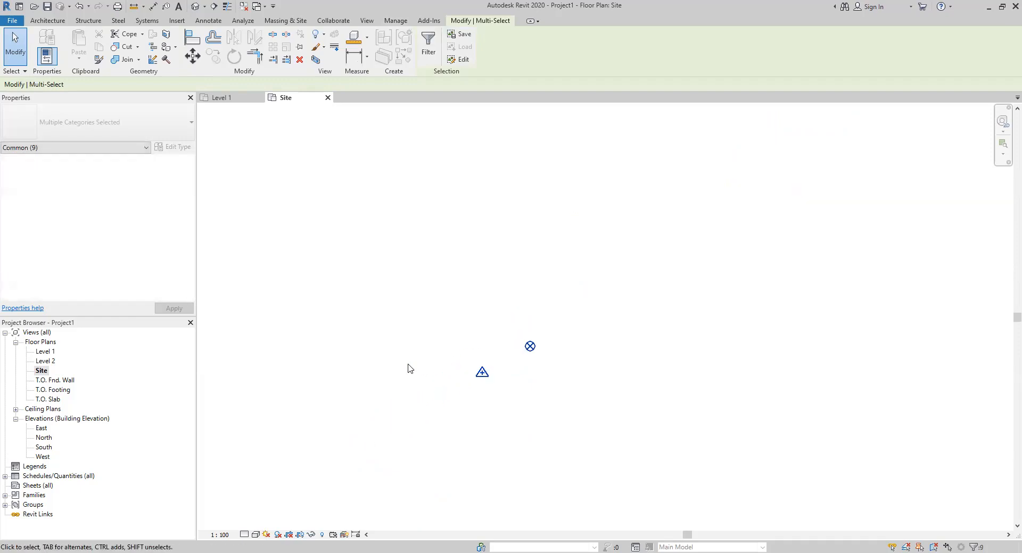
pyautogui.scroll(2, 548, 374)
pyautogui.click(508, 381)
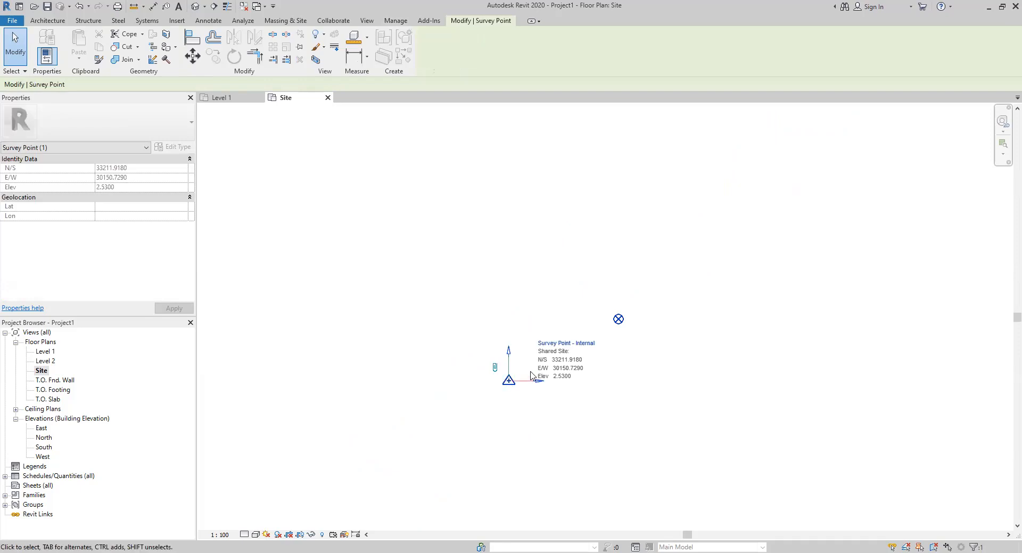
# Step: Shift the project base point slightly west to about N/S 33236.77 and E/W 30178.93, then clear the selection
pyautogui.click(617, 319)
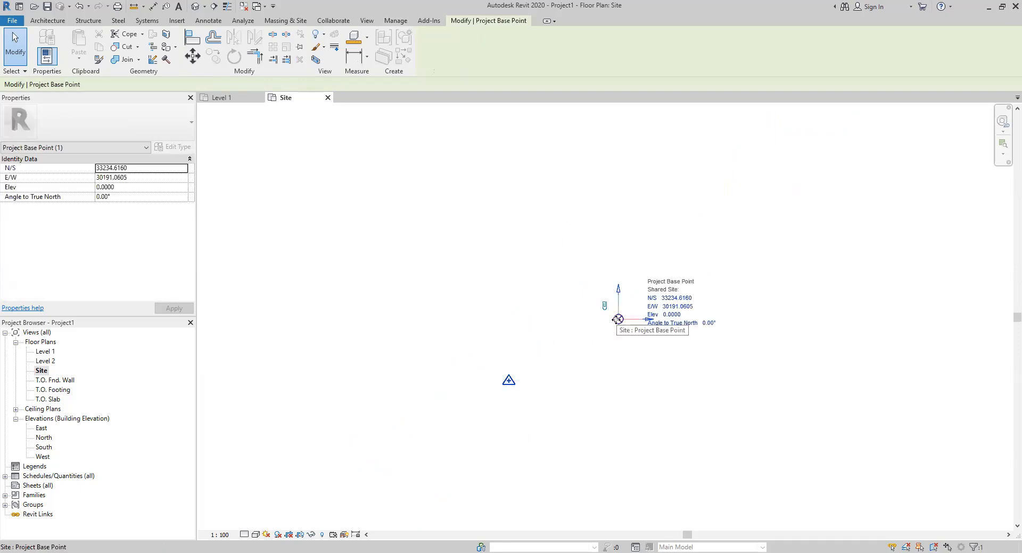
pyautogui.moveTo(617, 319); pyautogui.dragTo(585, 313)
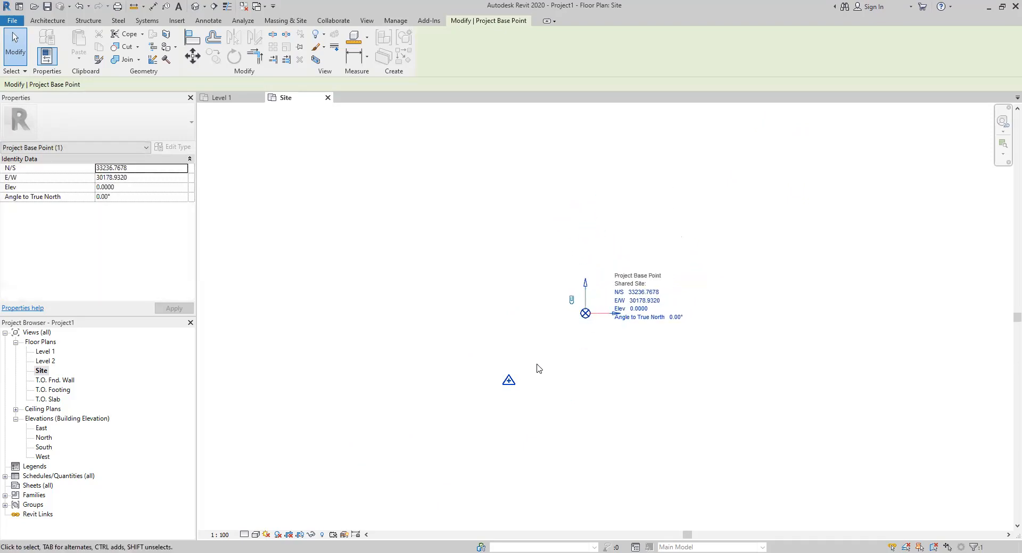
pyautogui.click(508, 383)
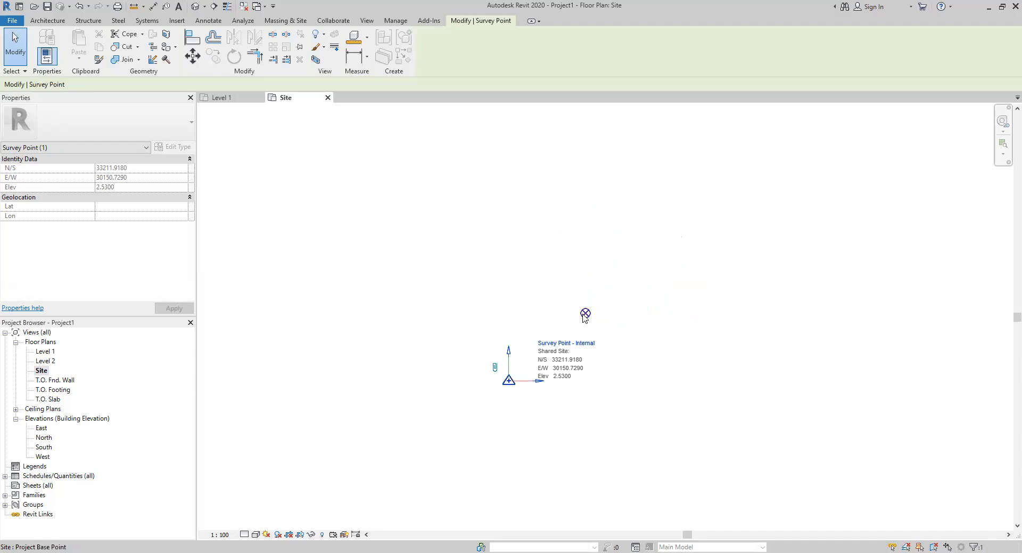
pyautogui.click(530, 291)
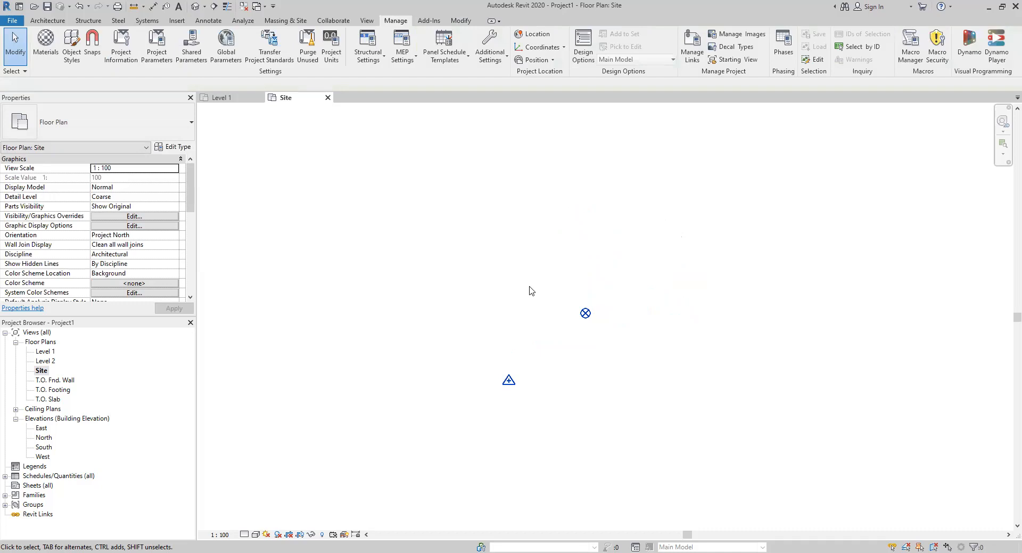
# Step: Start a CAD link and choose 1547-09-TP.dwg from New folder on the Desktop
pyautogui.click(176, 24)
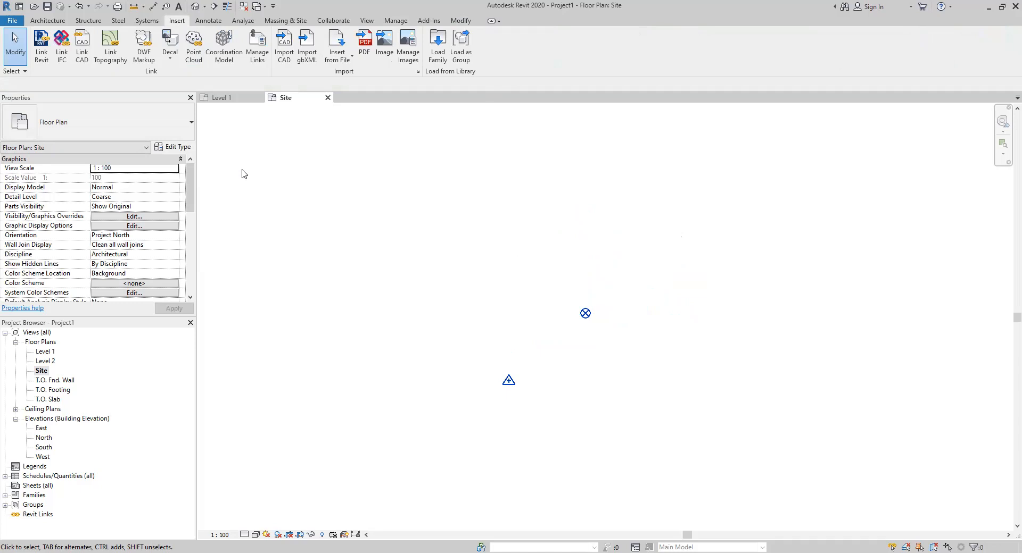
pyautogui.click(83, 59)
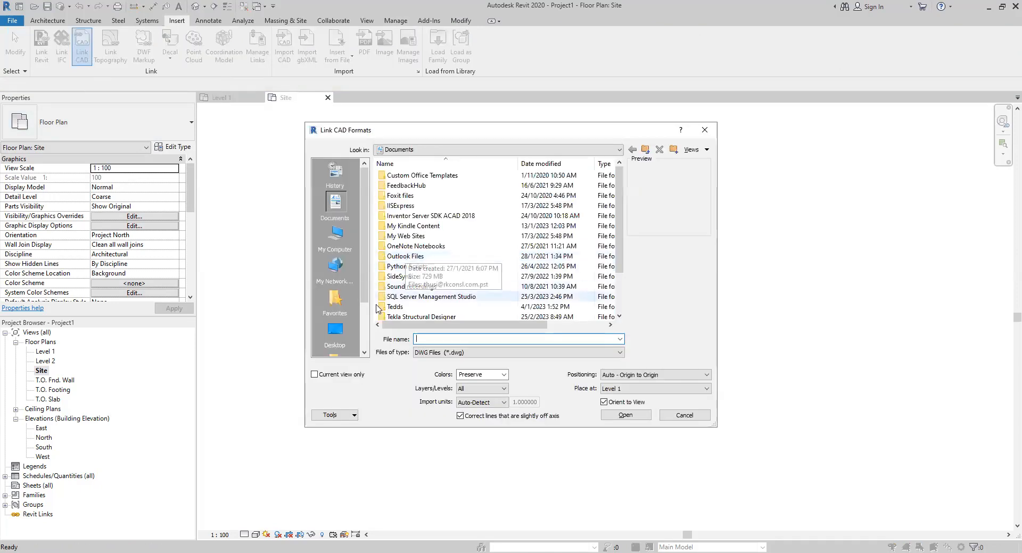
pyautogui.click(335, 334)
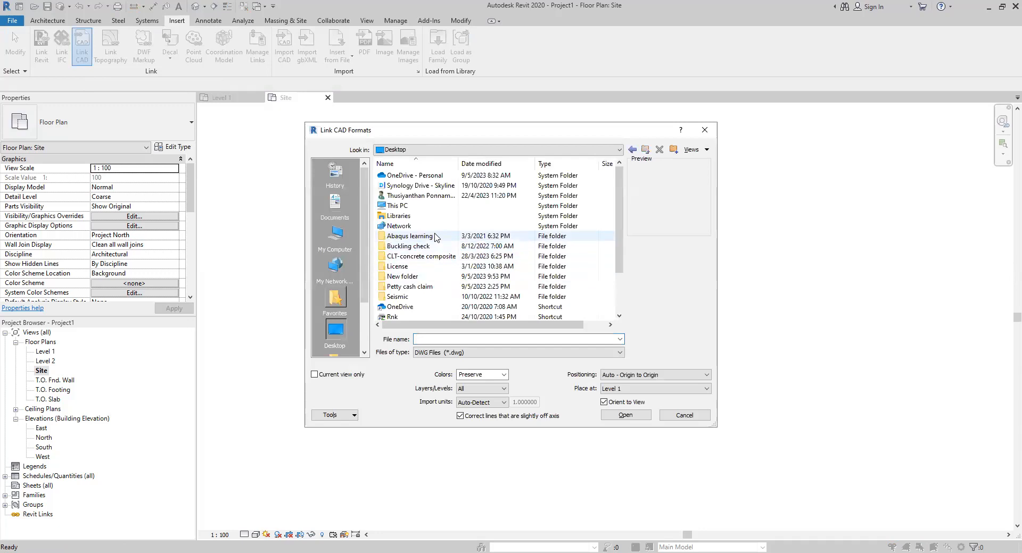
pyautogui.doubleClick(415, 278)
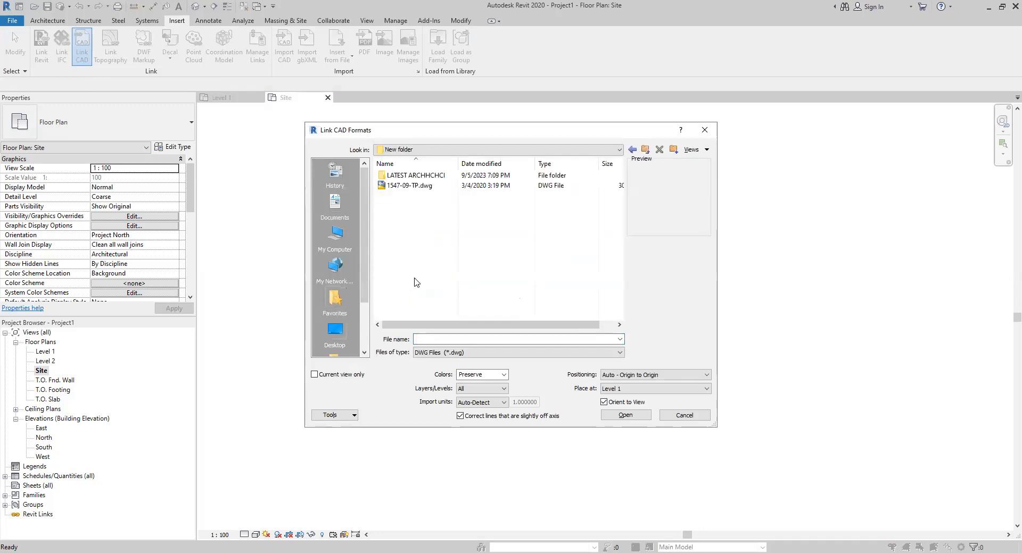
pyautogui.click(409, 191)
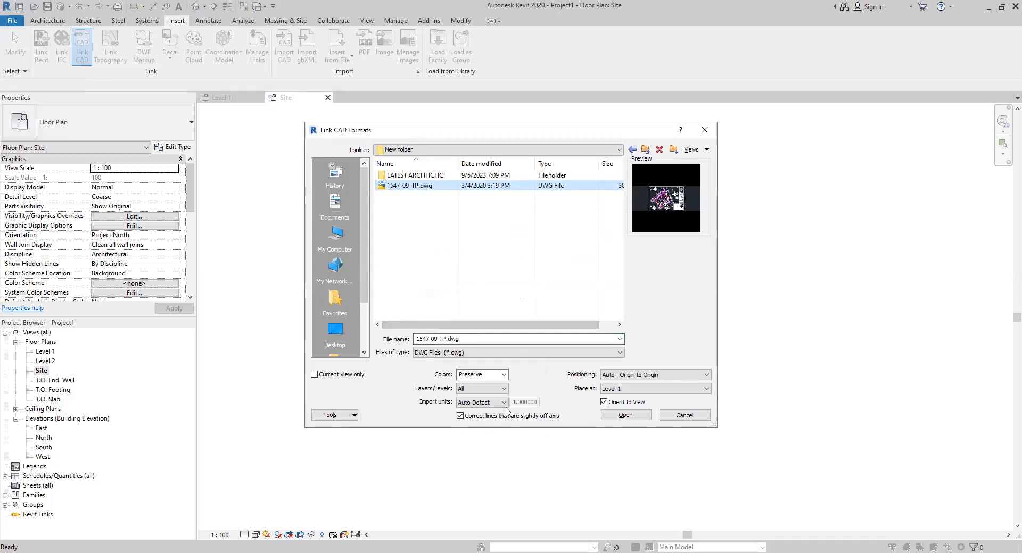
# Step: Keep the CAD link's colors at Preserve, layers at All and import units at Auto-Detect
pyautogui.click(504, 375)
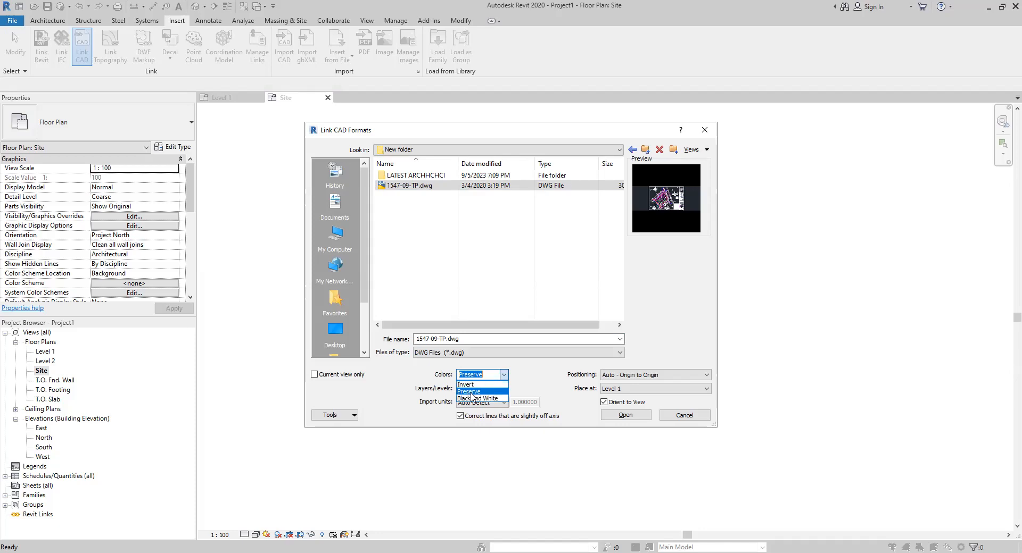
pyautogui.click(472, 392)
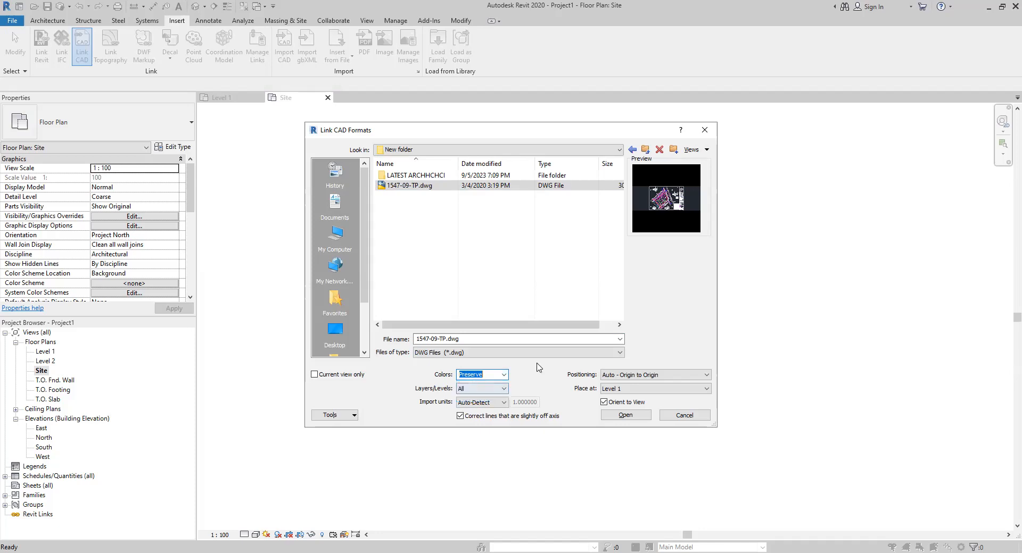
pyautogui.click(505, 392)
pyautogui.click(622, 360)
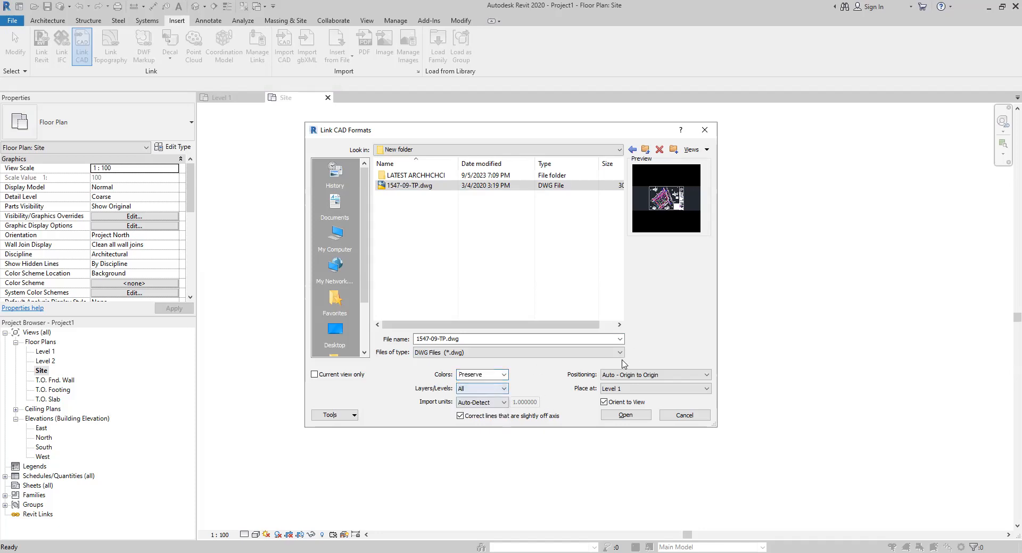
pyautogui.click(490, 408)
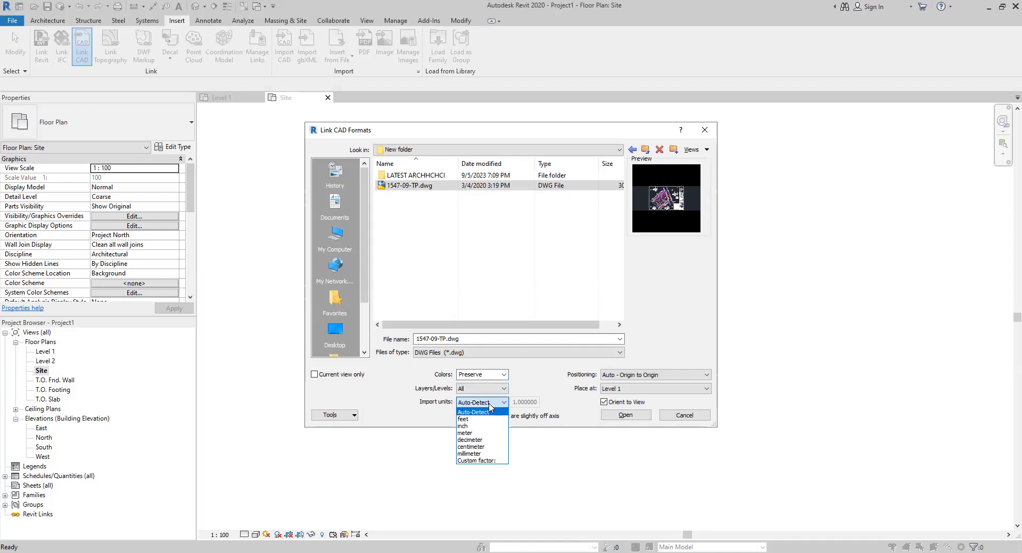
pyautogui.click(530, 385)
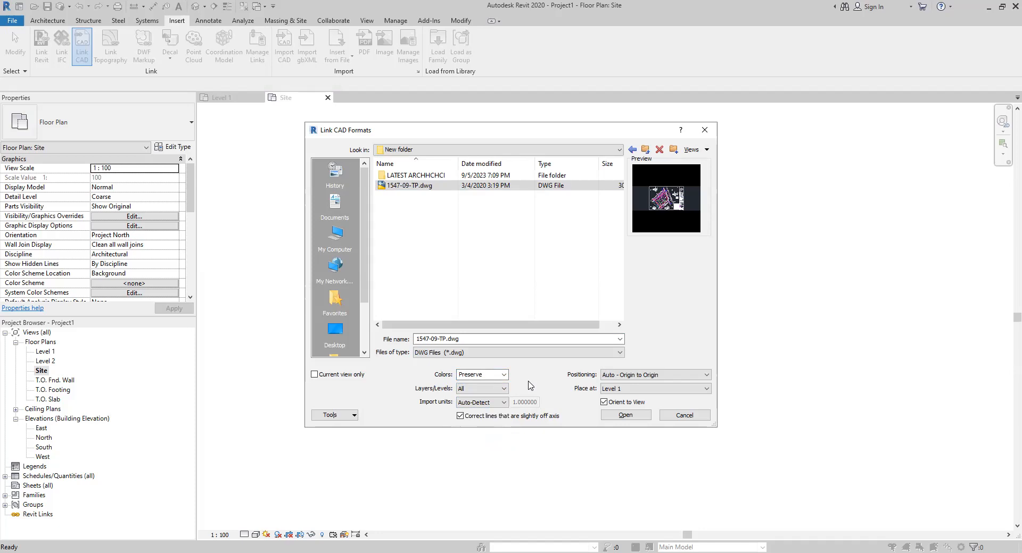
# Step: Set the CAD link's positioning to Manual - Origin and keep its placement at Level 1
pyautogui.click(631, 376)
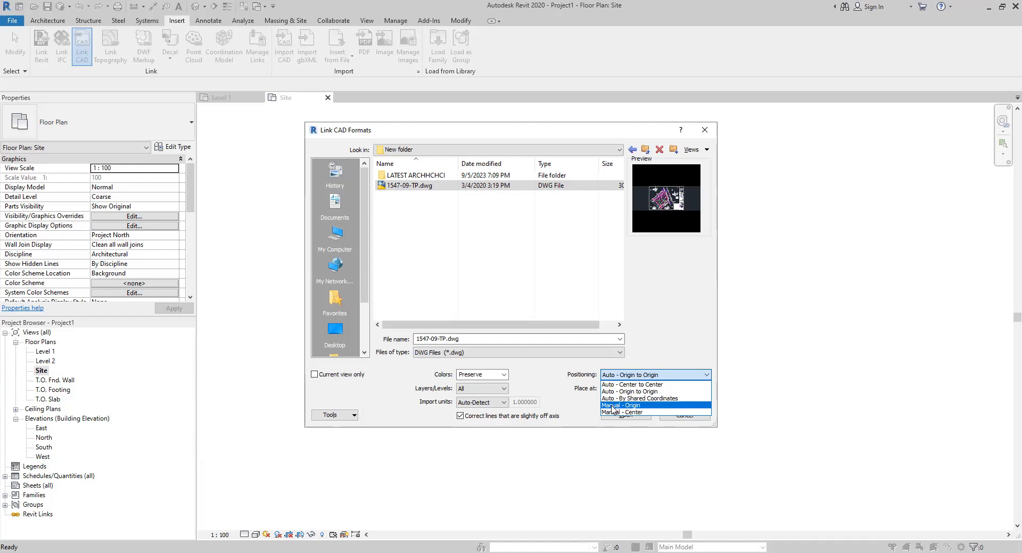
pyautogui.click(614, 405)
pyautogui.click(622, 389)
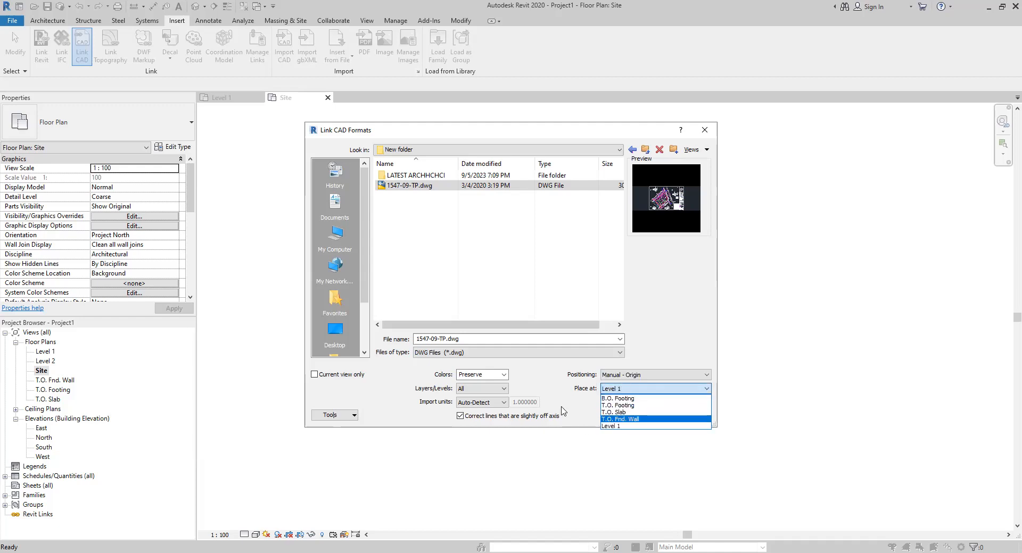
pyautogui.click(517, 426)
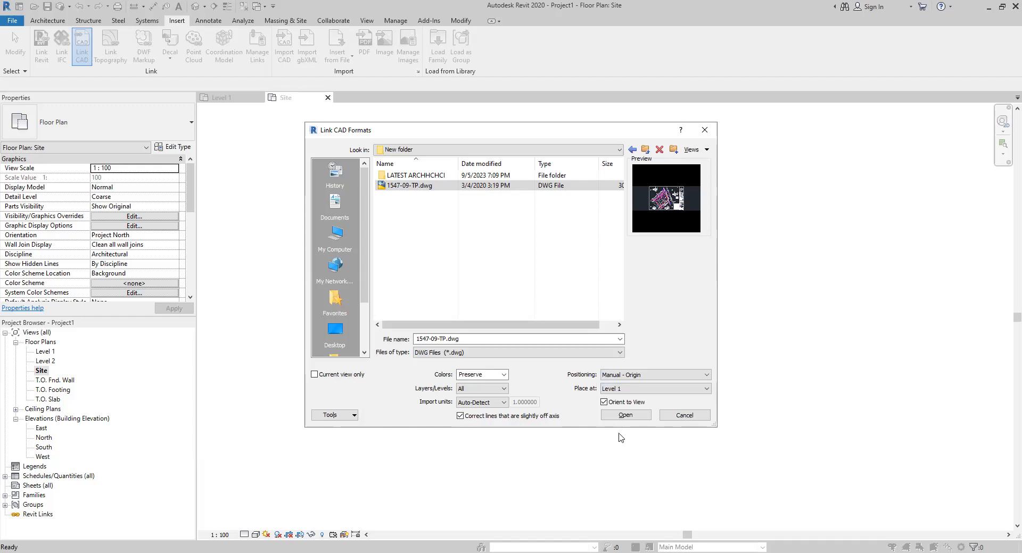
# Step: Load the DWG link despite its large extents and place it over the survey point and project base point
pyautogui.click(625, 415)
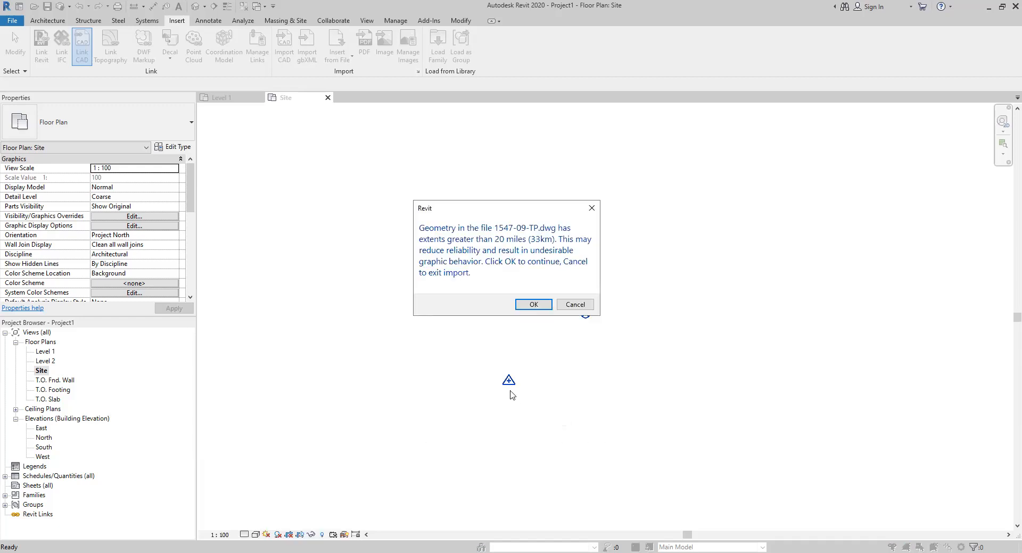
pyautogui.click(532, 306)
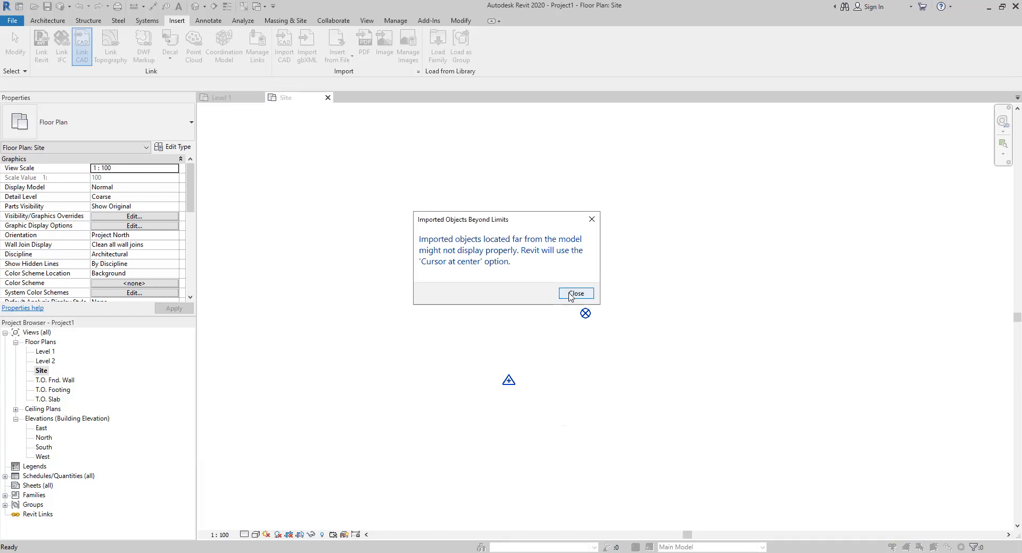
pyautogui.click(569, 294)
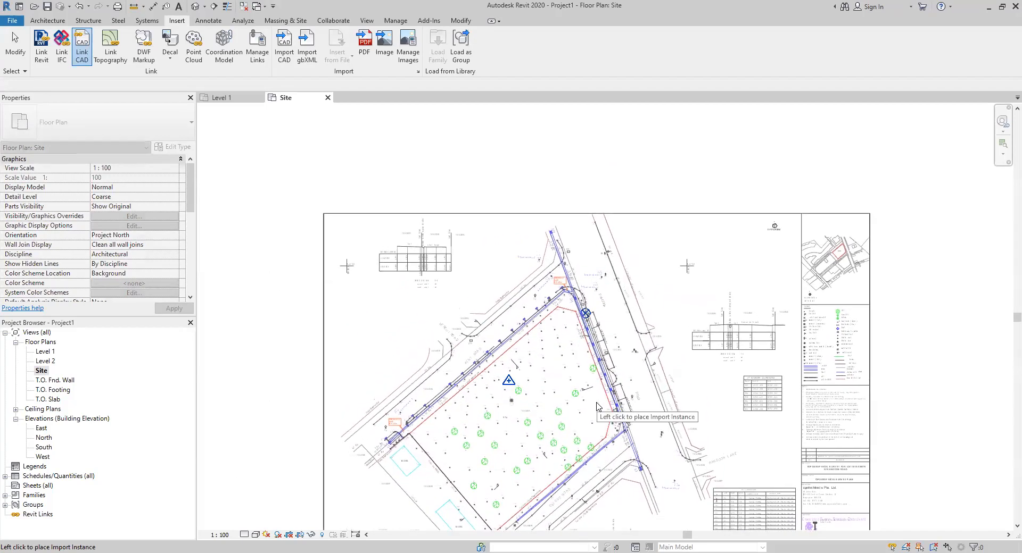
pyautogui.click(599, 409)
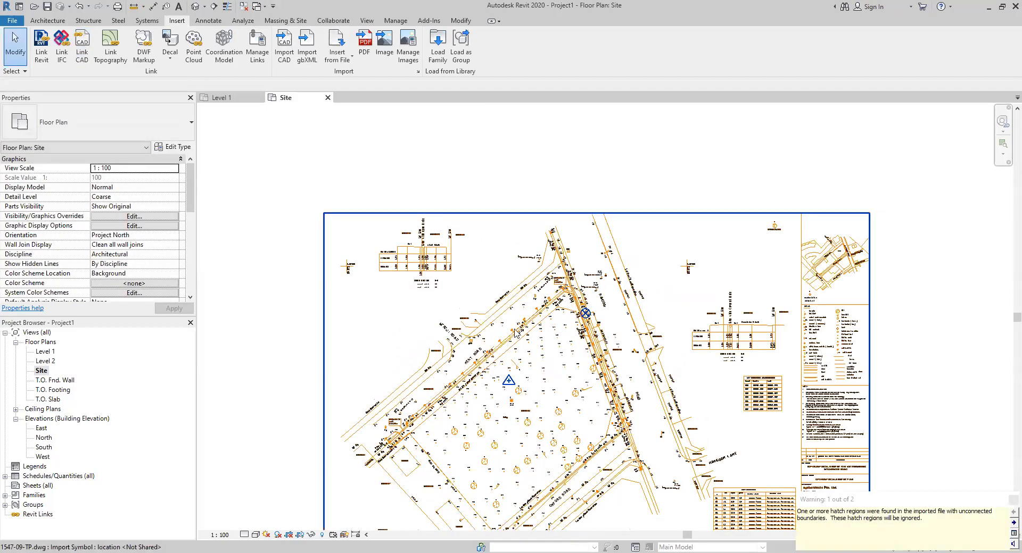
# Step: Examine the linked survey drawing around the survey point and Kent Road
pyautogui.scroll(2, 515, 333)
pyautogui.scroll(2, 490, 321)
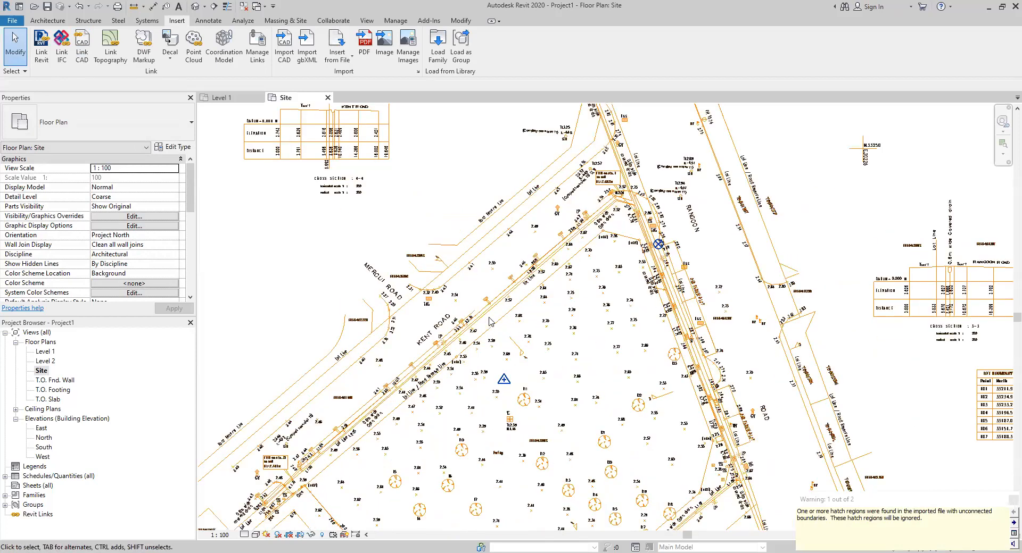
pyautogui.scroll(2, 489, 322)
pyautogui.scroll(1, 462, 377)
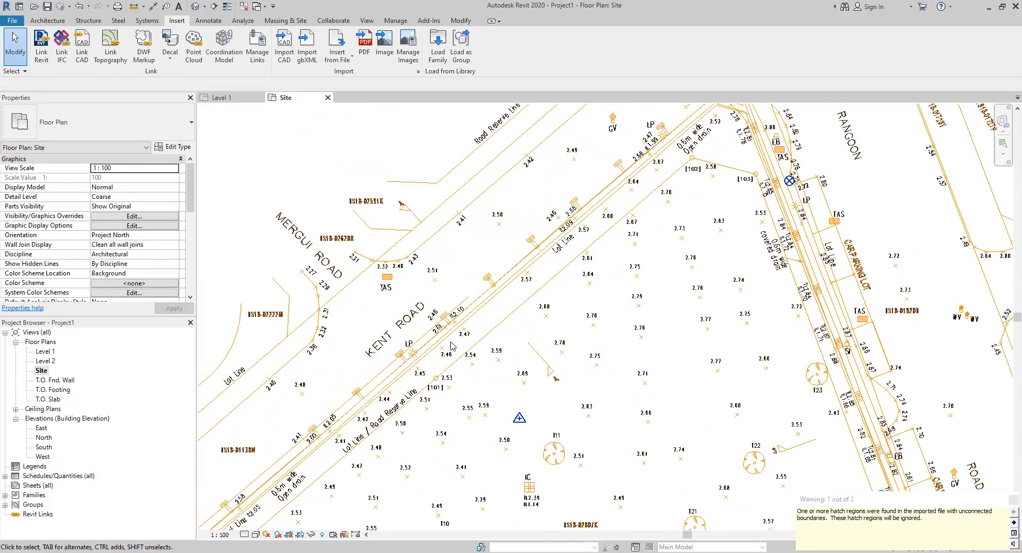
pyautogui.scroll(-6, 453, 346)
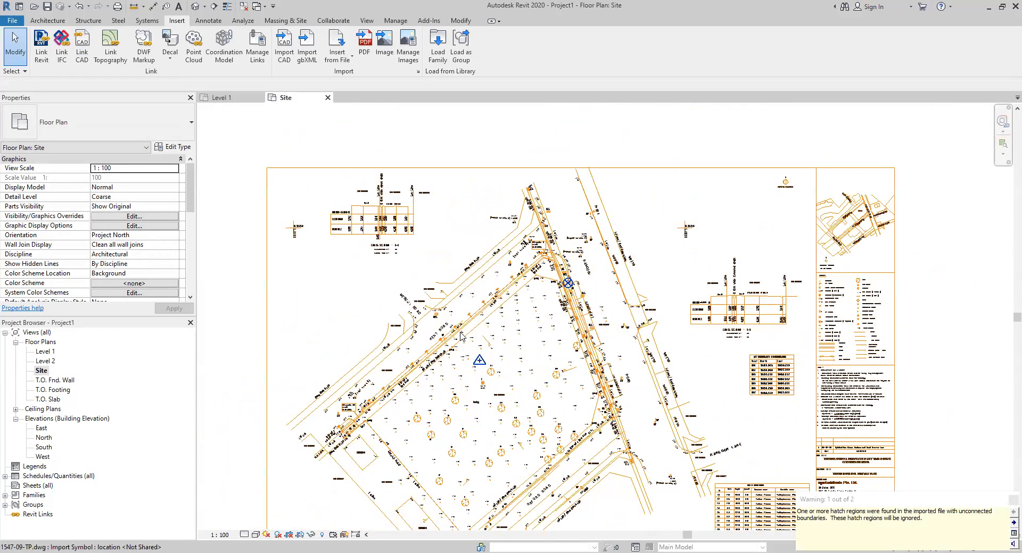
pyautogui.scroll(-1, 460, 332)
pyautogui.click(397, 162)
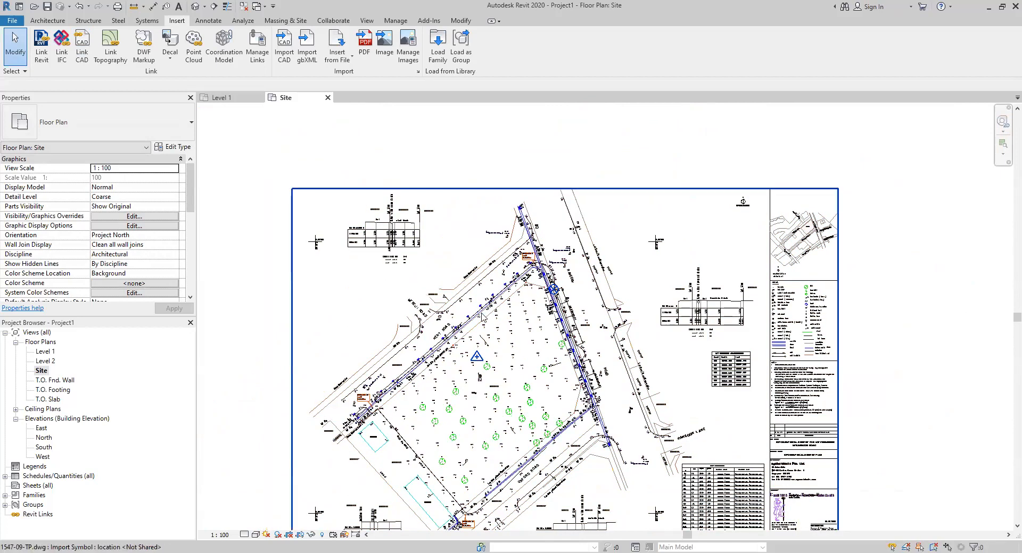
# Step: Move the survey point onto lot boundary point 101 on the Kent Road lot line and pin it there
pyautogui.scroll(5, 473, 344)
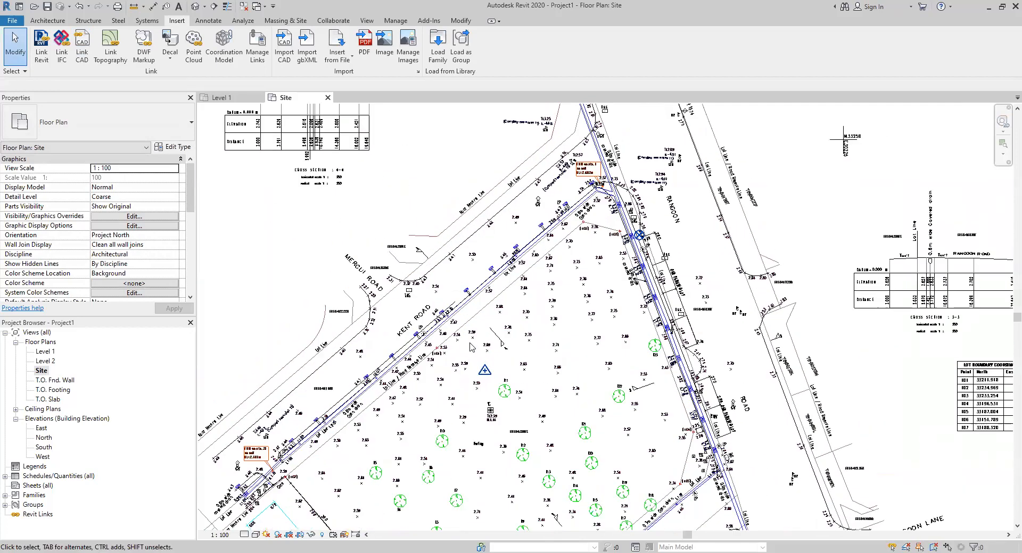
pyautogui.scroll(3, 470, 347)
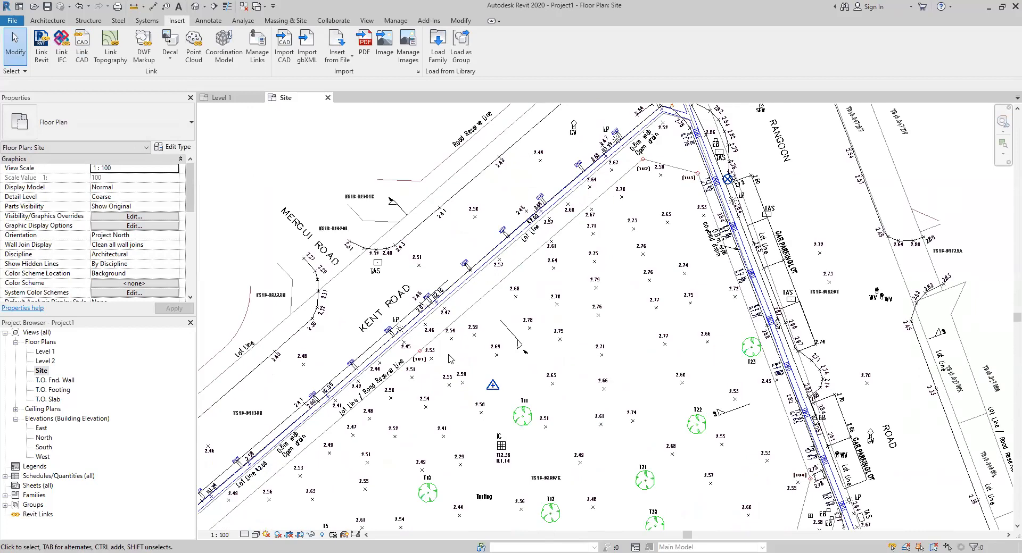
pyautogui.scroll(3, 415, 359)
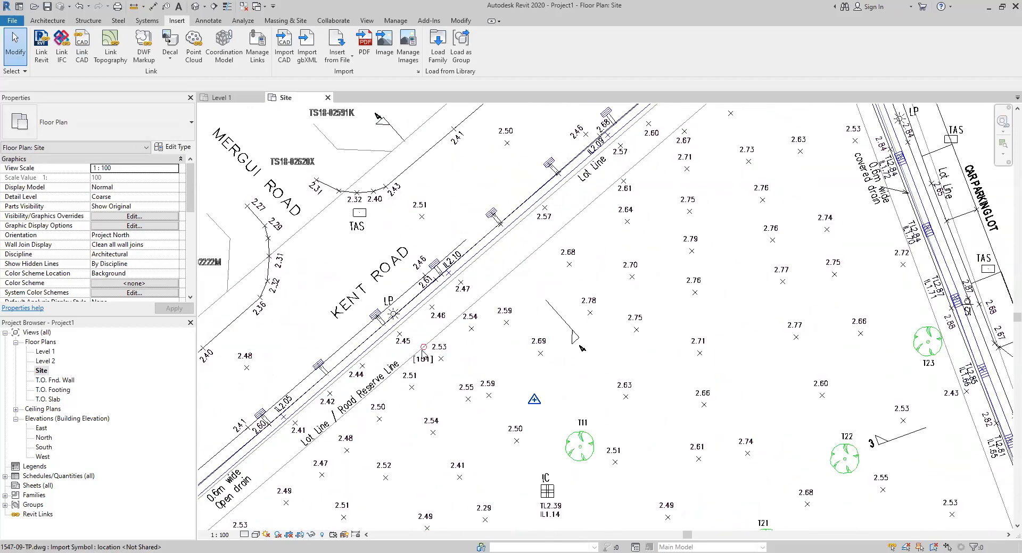
pyautogui.scroll(3, 423, 350)
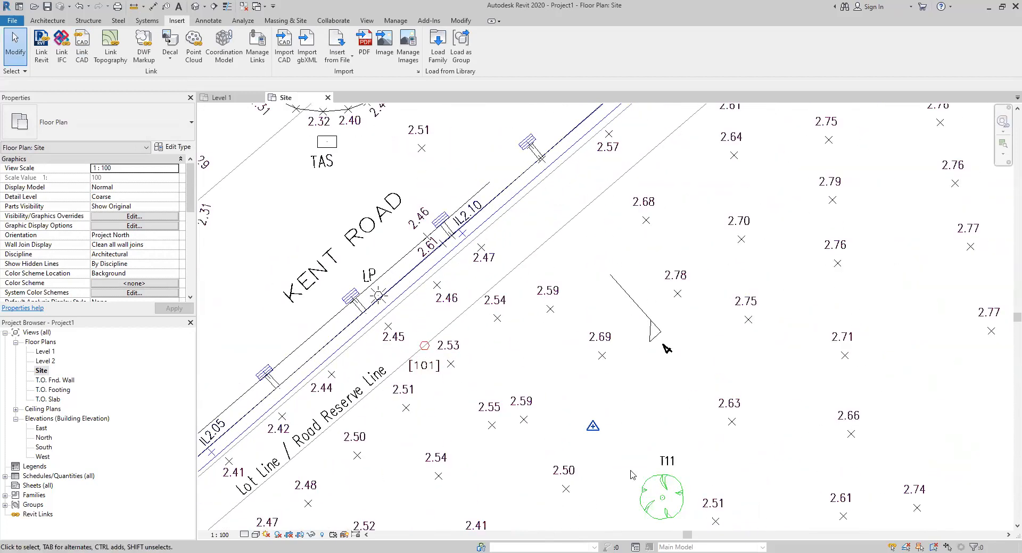
pyautogui.click(535, 400)
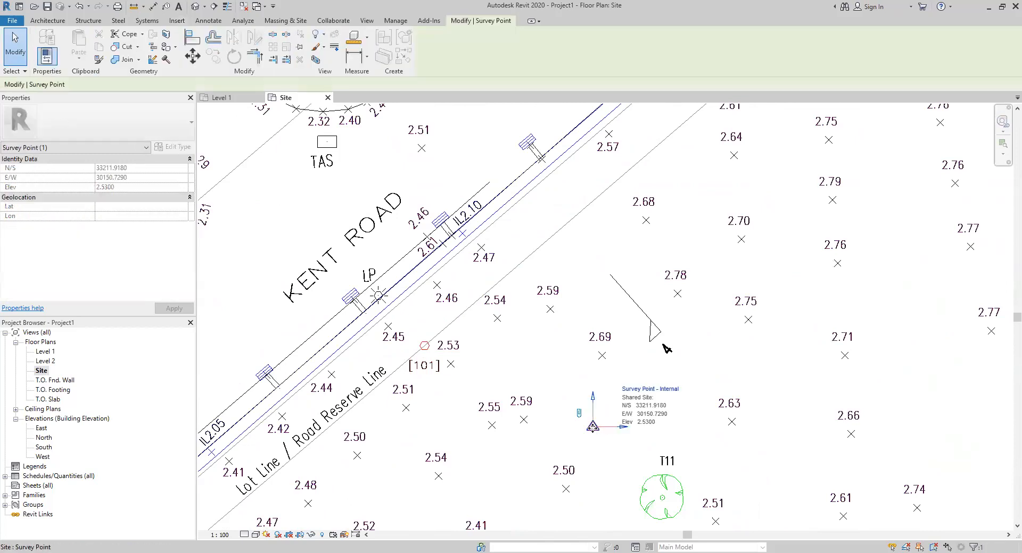
pyautogui.moveTo(592, 426); pyautogui.dragTo(424, 346)
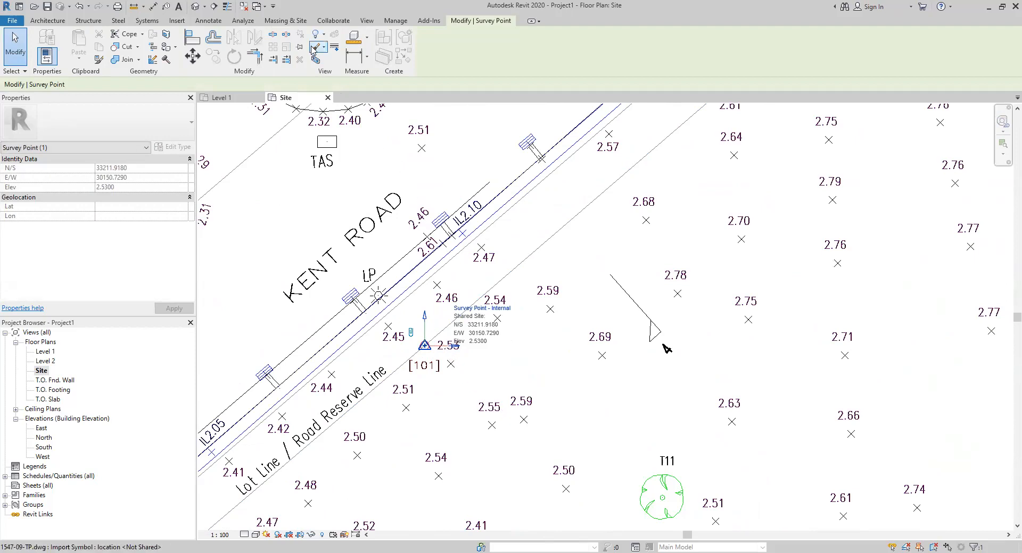
pyautogui.click(300, 48)
pyautogui.scroll(-2, 475, 200)
pyautogui.scroll(-3, 475, 200)
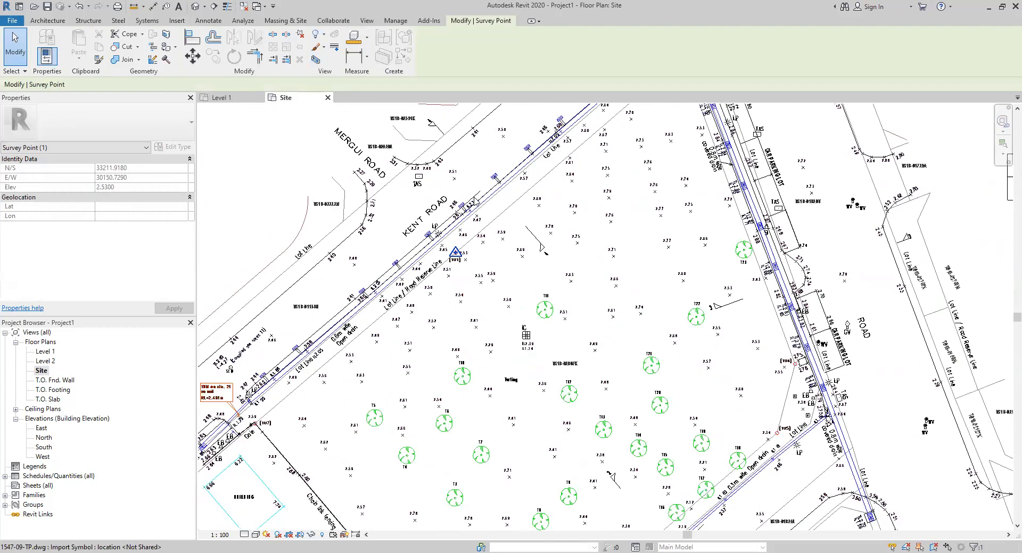
pyautogui.scroll(-3, 475, 199)
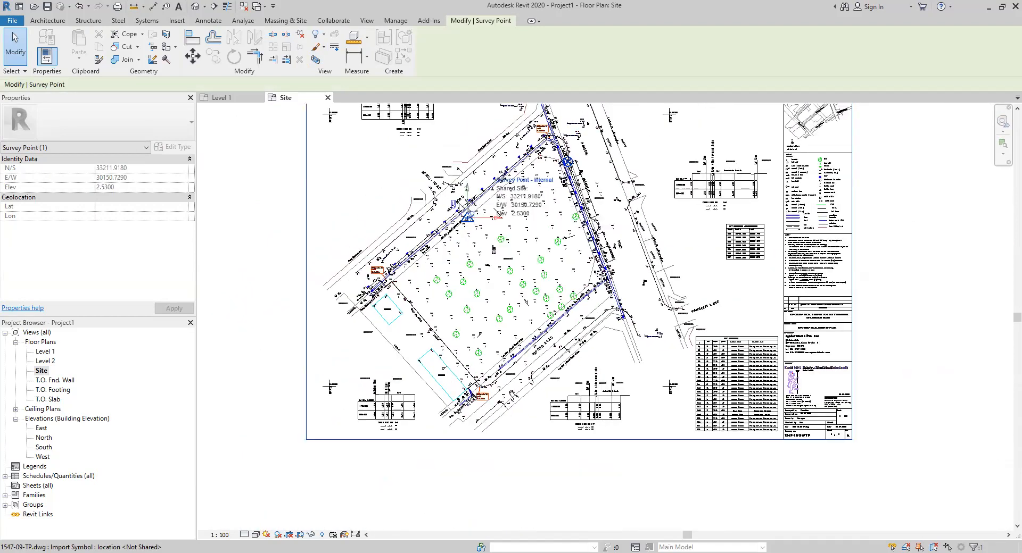
pyautogui.click(281, 243)
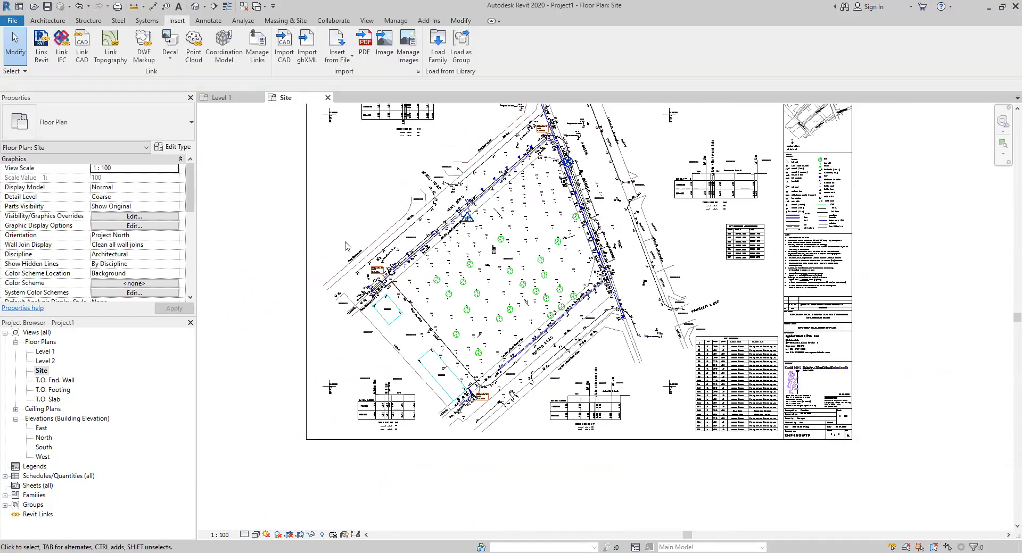
# Step: Try to move the project base point to about N/S 33164.81, E/W 30157.25 and undo the move
pyautogui.scroll(1, 580, 165)
pyautogui.scroll(1, 572, 164)
pyautogui.click(562, 163)
pyautogui.moveTo(563, 164)
pyautogui.mouseDown()
pyautogui.moveTo(511, 328)
pyautogui.moveTo(460, 383)
pyautogui.moveTo(436, 443)
pyautogui.mouseUp()
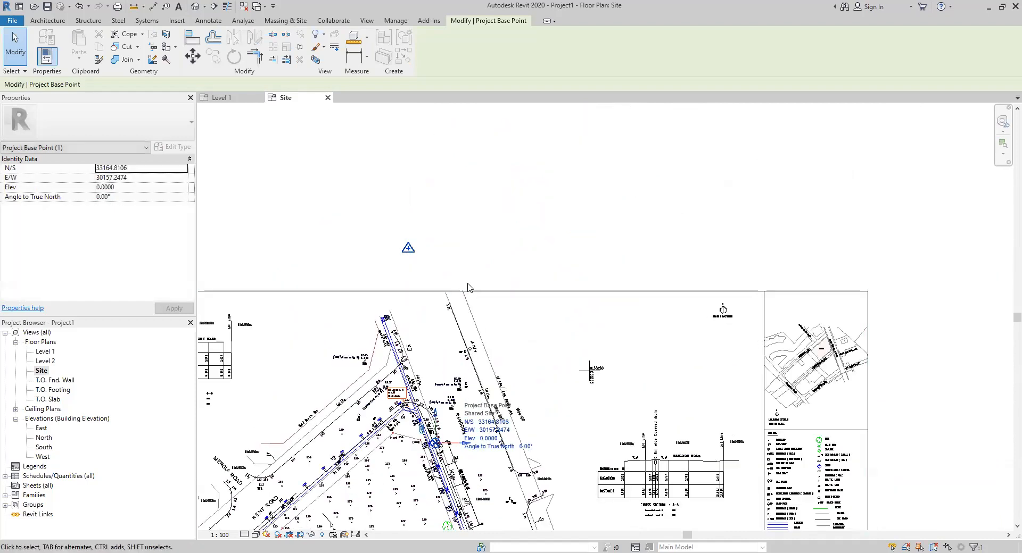
pyautogui.click(81, 8)
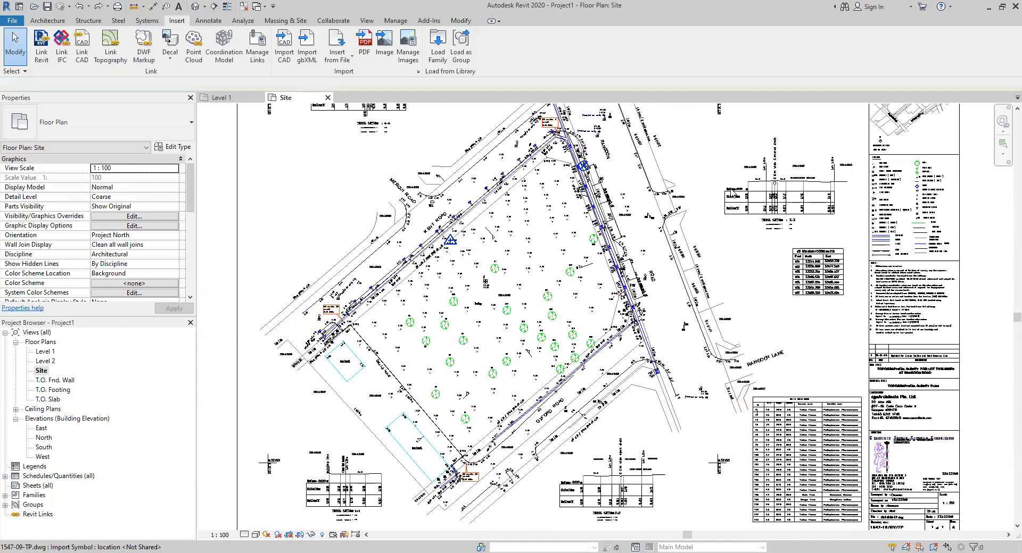
# Step: Try shifting the project base point again, to about N/S 33169.81, E/W 30155.26, and undo the changes
pyautogui.scroll(-2, 853, 228)
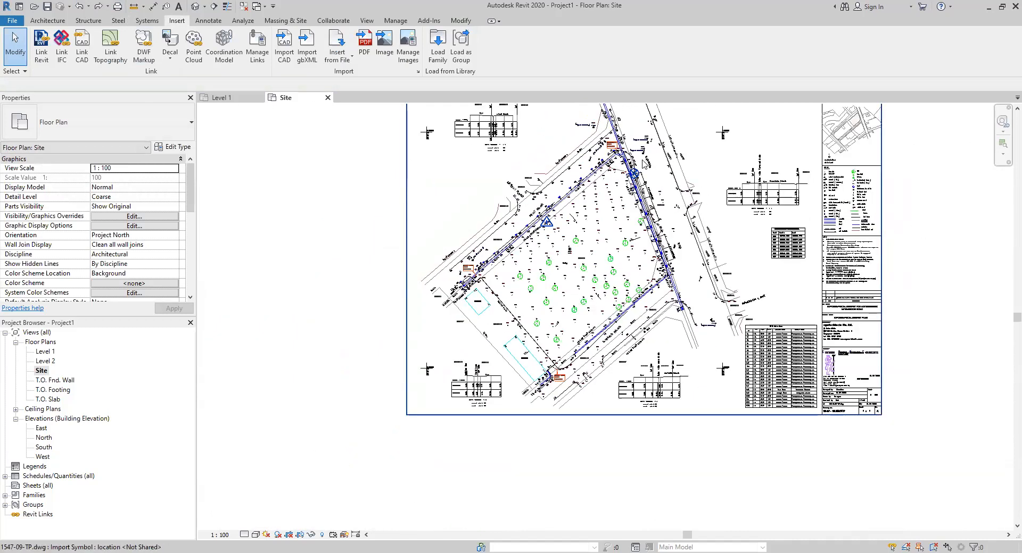
pyautogui.moveTo(622, 165); pyautogui.dragTo(652, 182)
pyautogui.click(78, 6)
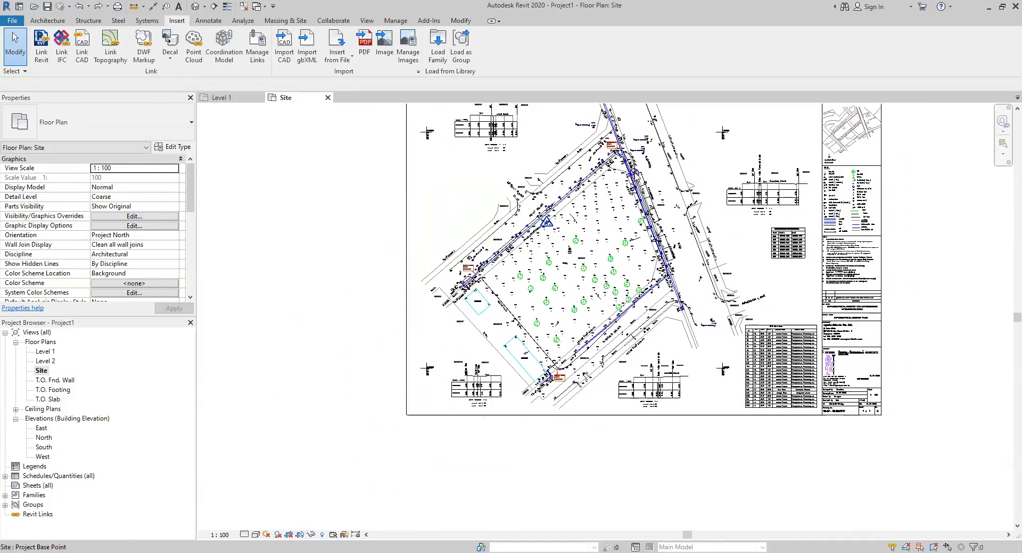
pyautogui.click(635, 174)
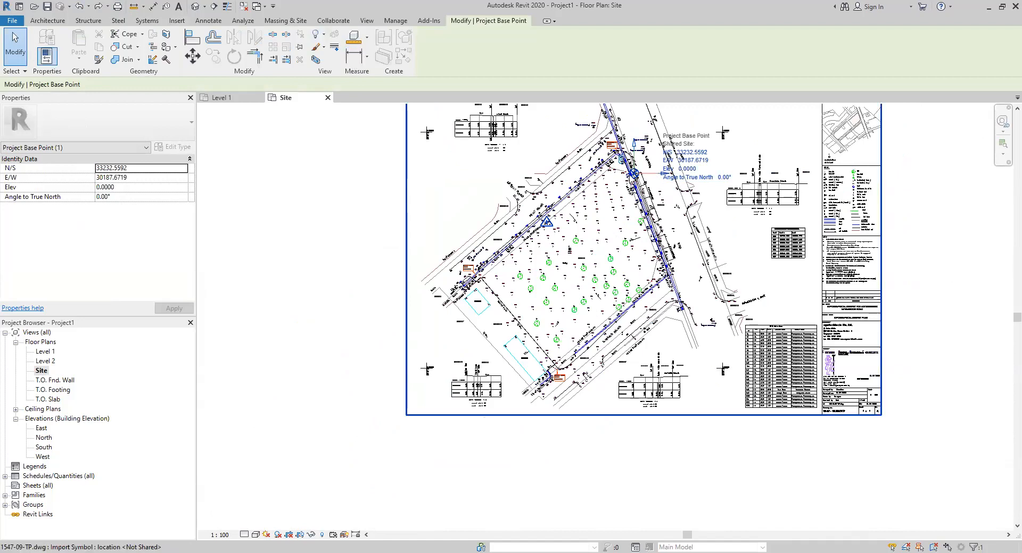
pyautogui.moveTo(634, 175)
pyautogui.mouseDown()
pyautogui.moveTo(591, 231)
pyautogui.moveTo(553, 322)
pyautogui.mouseUp()
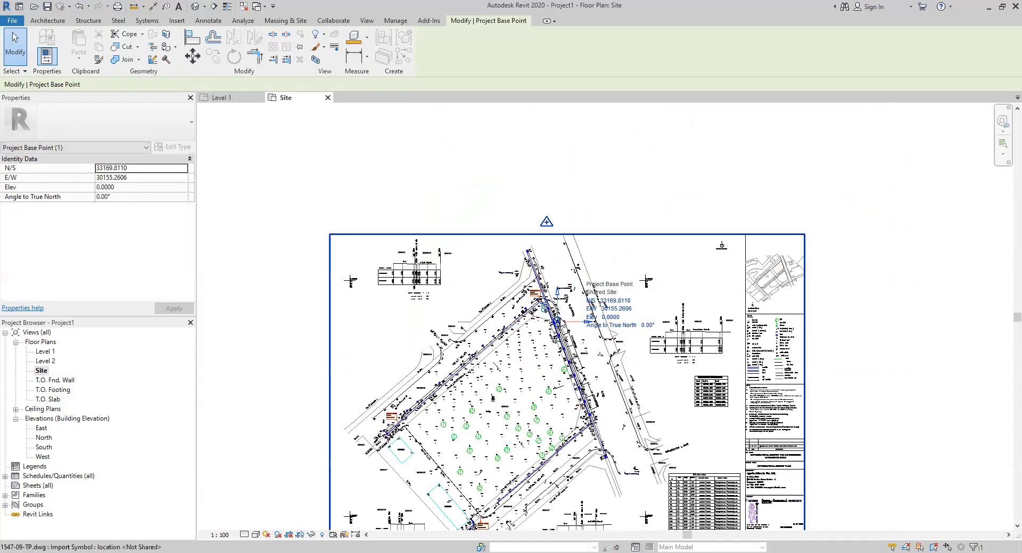
pyautogui.click(82, 9)
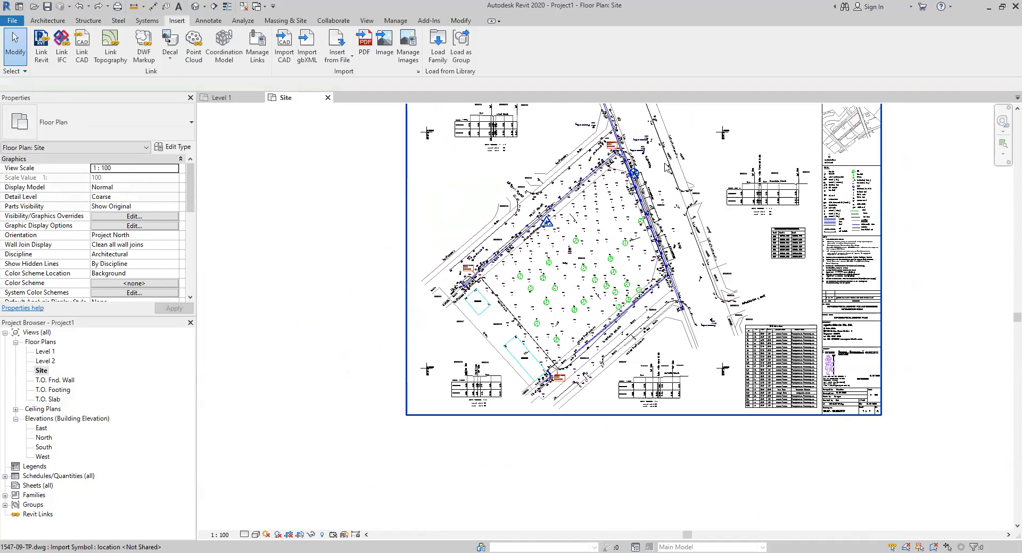
# Step: Try a small shift of the project base point near boundary point 103, to about N/S 33229.75, E/W 30183.54, and undo it
pyautogui.scroll(3, 485, 218)
pyautogui.scroll(6, 634, 176)
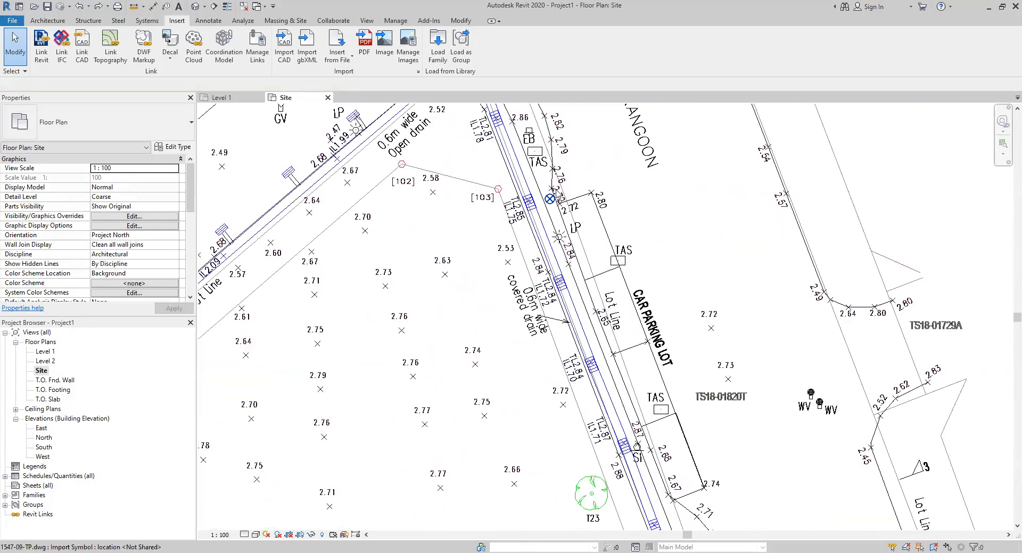
pyautogui.scroll(2, 550, 209)
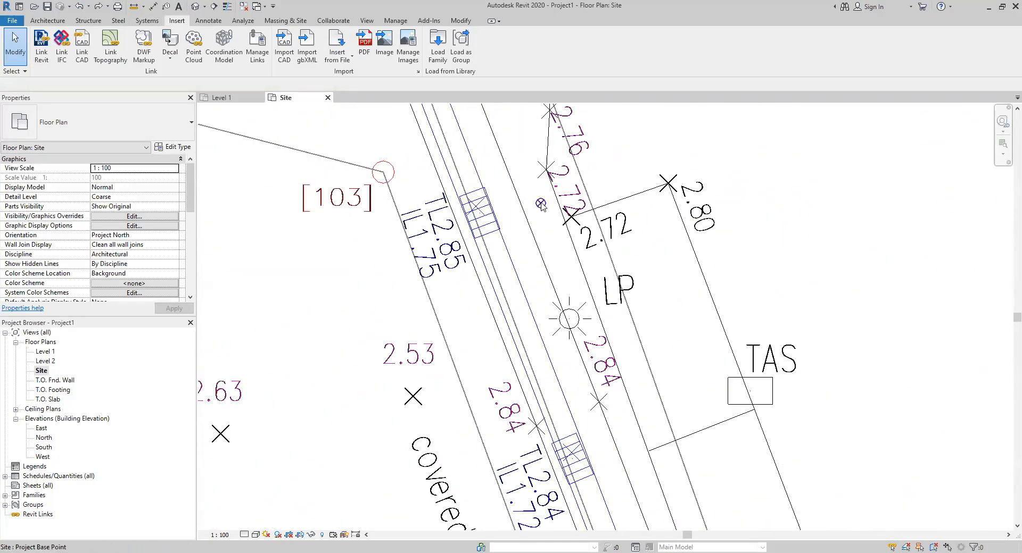
pyautogui.click(541, 203)
pyautogui.moveTo(541, 203); pyautogui.dragTo(356, 328)
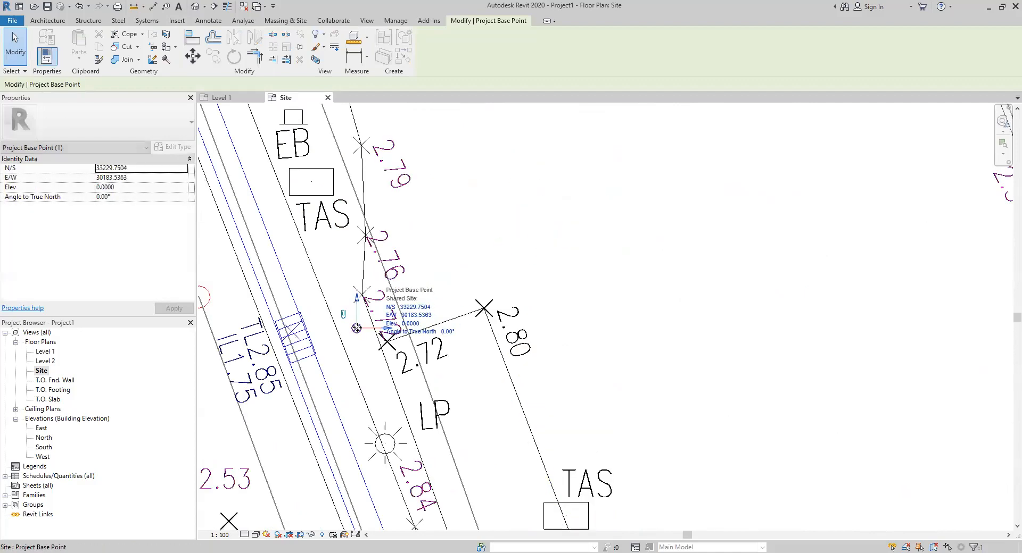
pyautogui.click(79, 10)
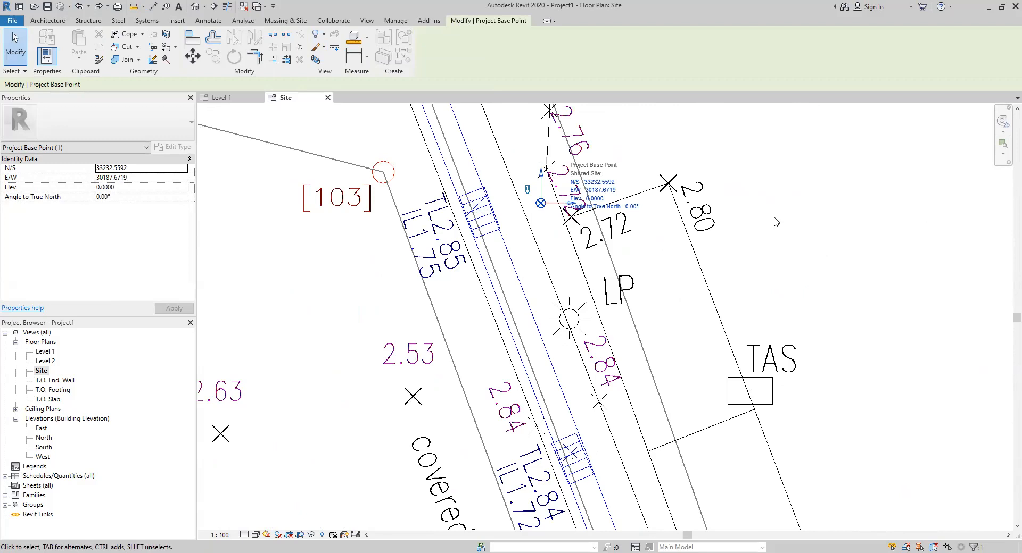
# Step: Trace the lot line along Kent Road with a Thin Lines detail line, using Pick Lines on the linked survey
pyautogui.scroll(-2, 776, 222)
pyautogui.scroll(-8, 775, 222)
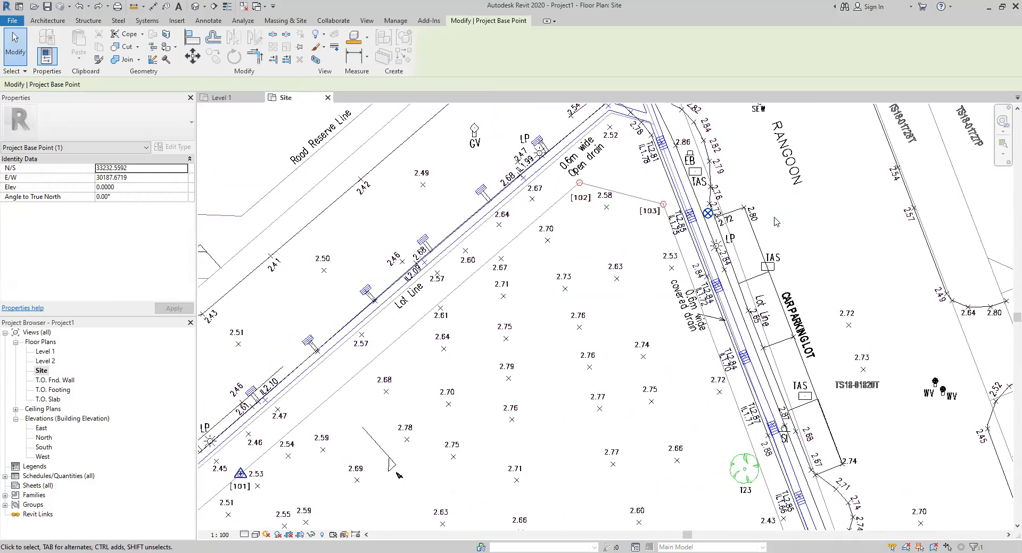
pyautogui.scroll(-4, 775, 222)
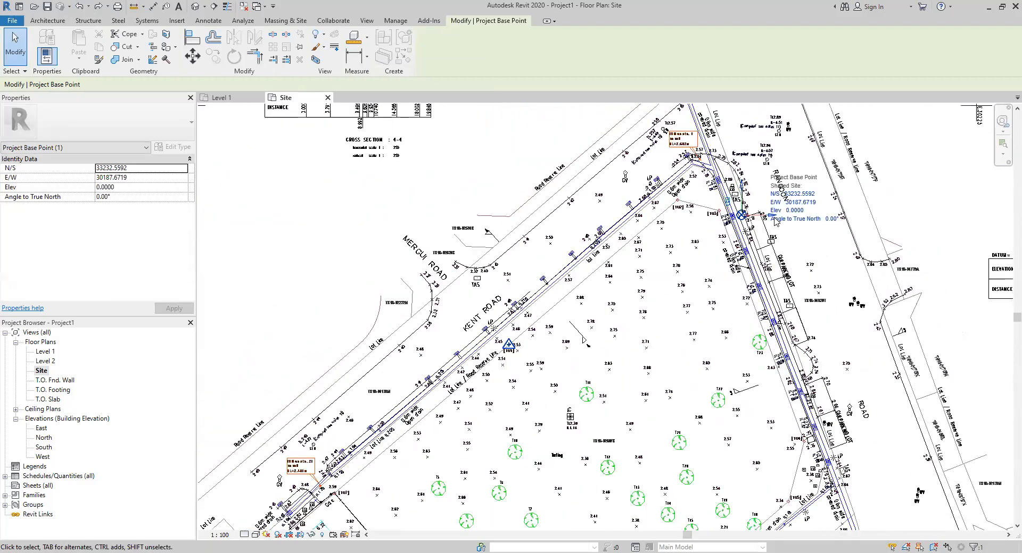
pyautogui.scroll(-2, 766, 221)
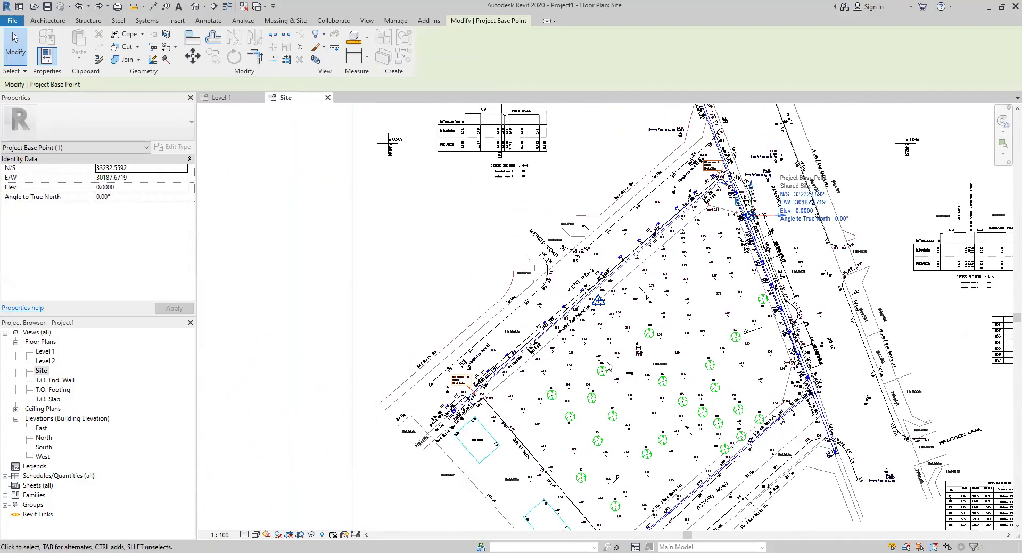
pyautogui.moveTo(330, 322); pyautogui.dragTo(292, 176, button='middle')
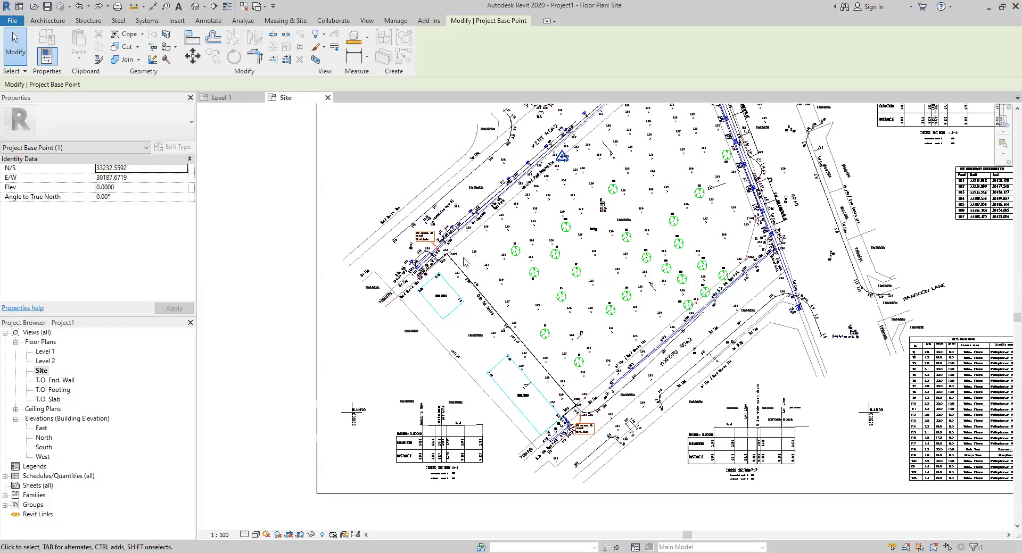
pyautogui.click(269, 244)
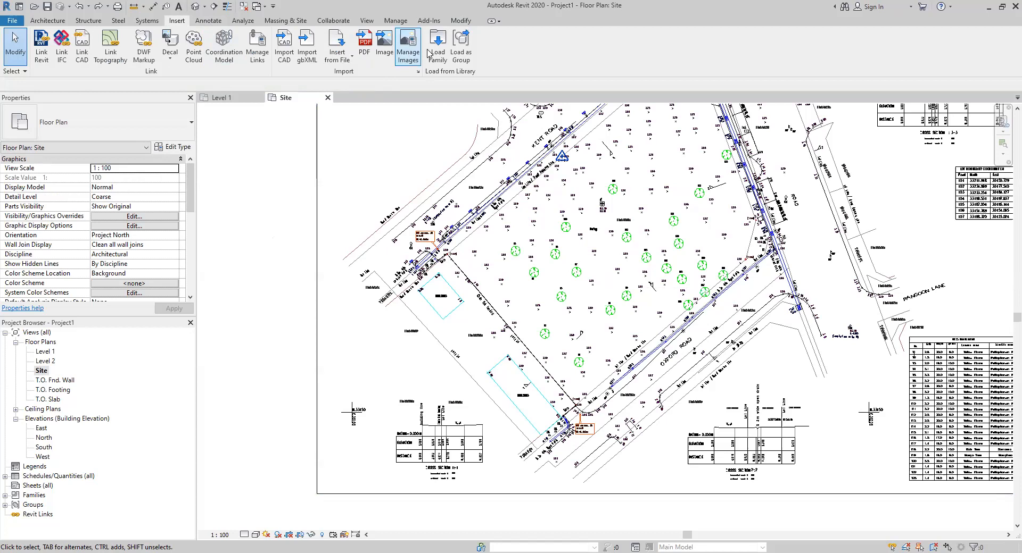
pyautogui.click(209, 21)
pyautogui.click(272, 54)
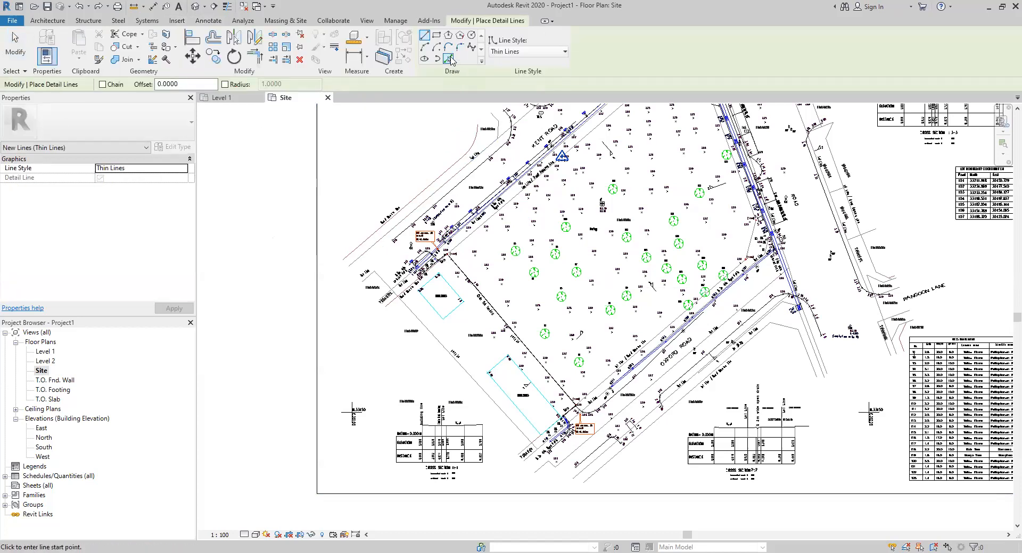
pyautogui.click(449, 58)
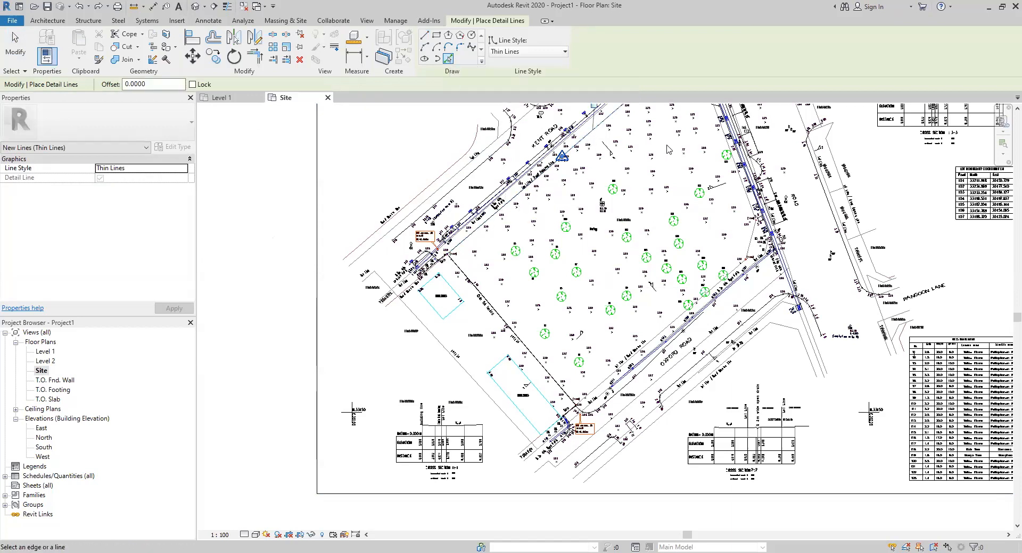
# Step: Trace the lot lines along Oxford Road and the chain link fence with picked Thin Lines detail lines
pyautogui.moveTo(668, 149); pyautogui.dragTo(574, 226, button='middle')
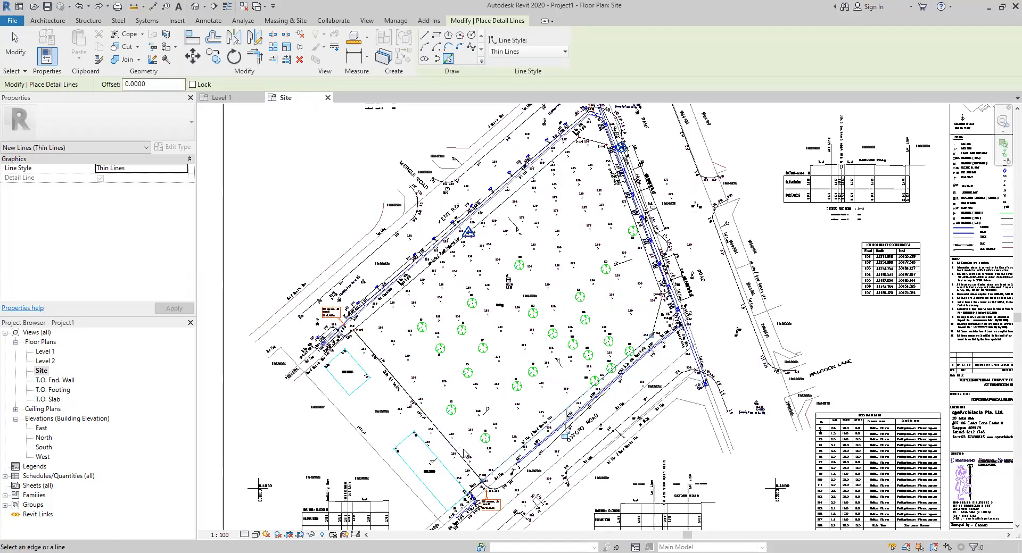
pyautogui.scroll(10, 459, 470)
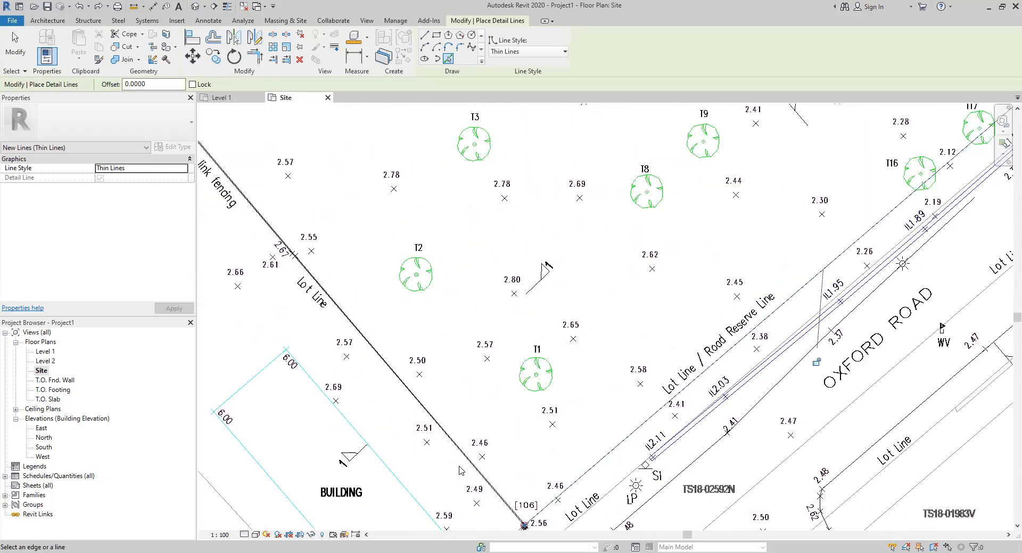
pyautogui.scroll(2, 461, 471)
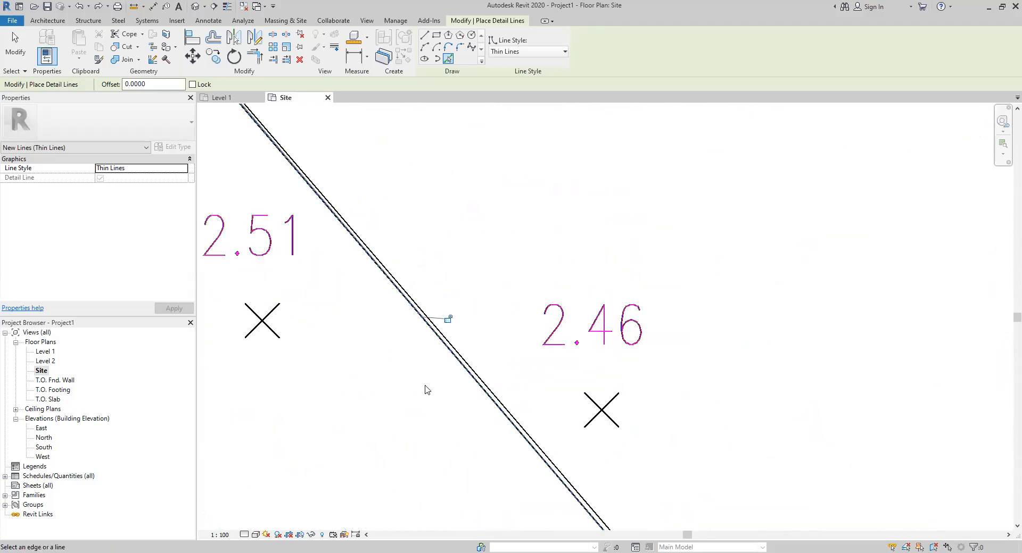
pyautogui.scroll(-5, 425, 388)
pyautogui.scroll(-6, 427, 390)
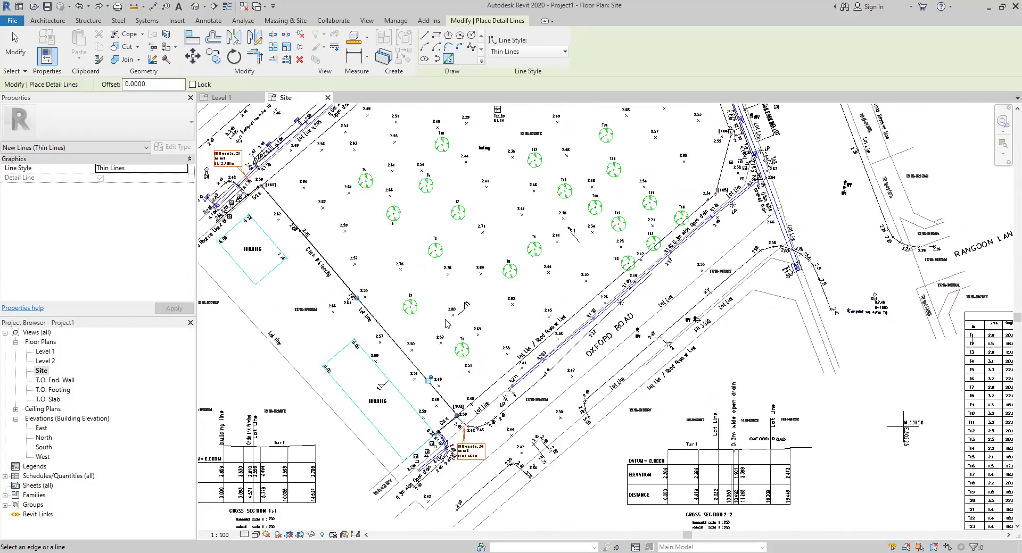
pyautogui.scroll(-3, 563, 162)
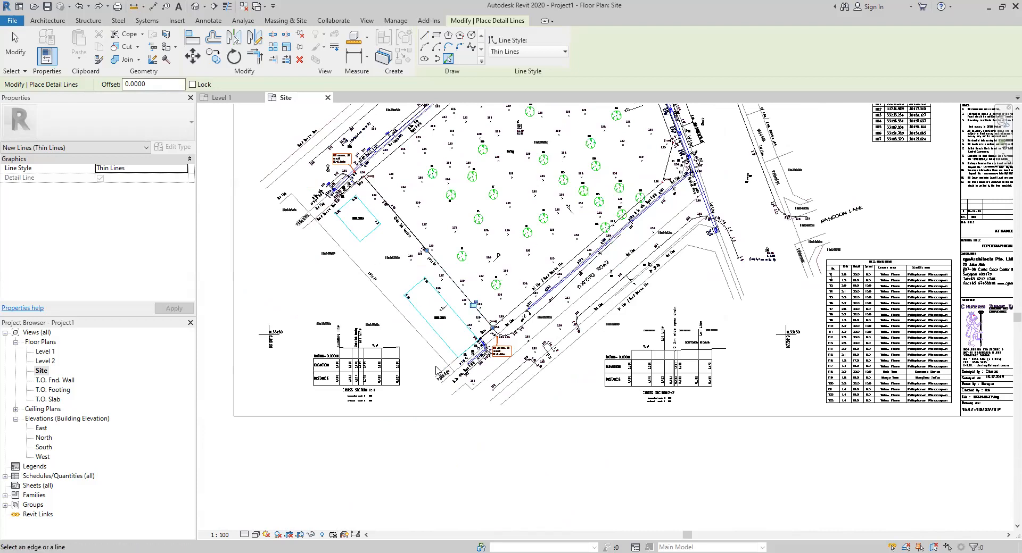
pyautogui.scroll(-1, 438, 371)
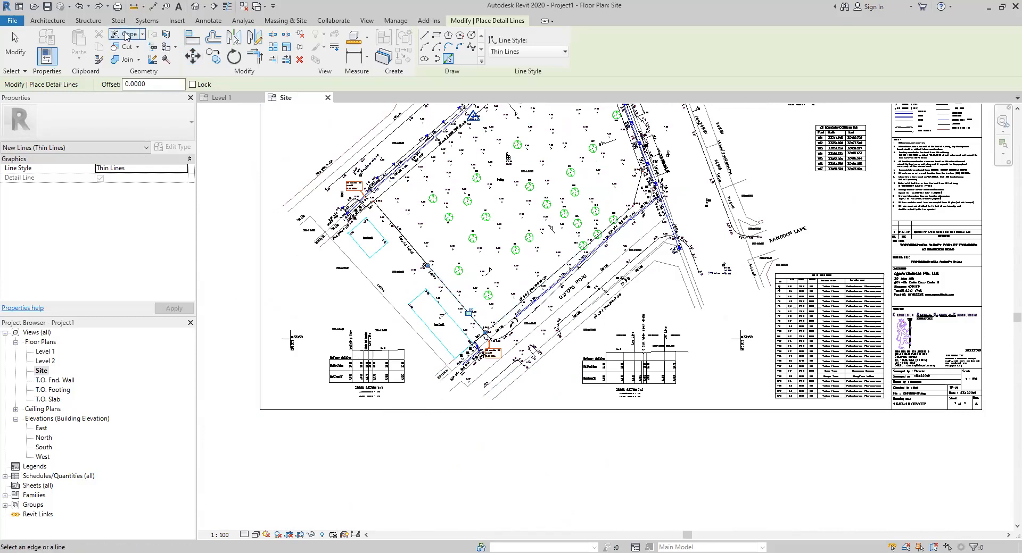
# Step: Unload the linked survey 1547-09-TP.dwg so only the traced lot lines remain in the Site plan
pyautogui.click(180, 20)
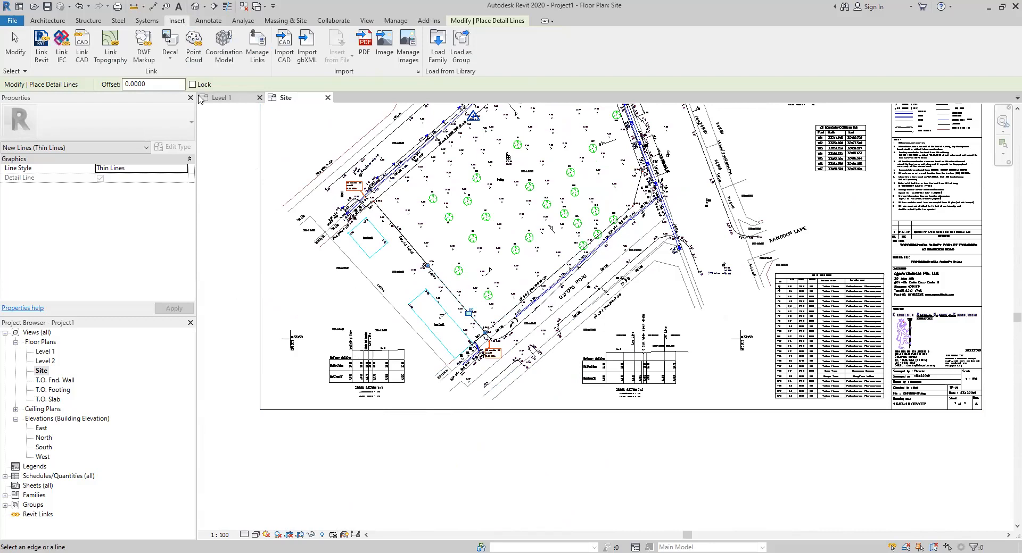
pyautogui.click(258, 45)
pyautogui.click(380, 134)
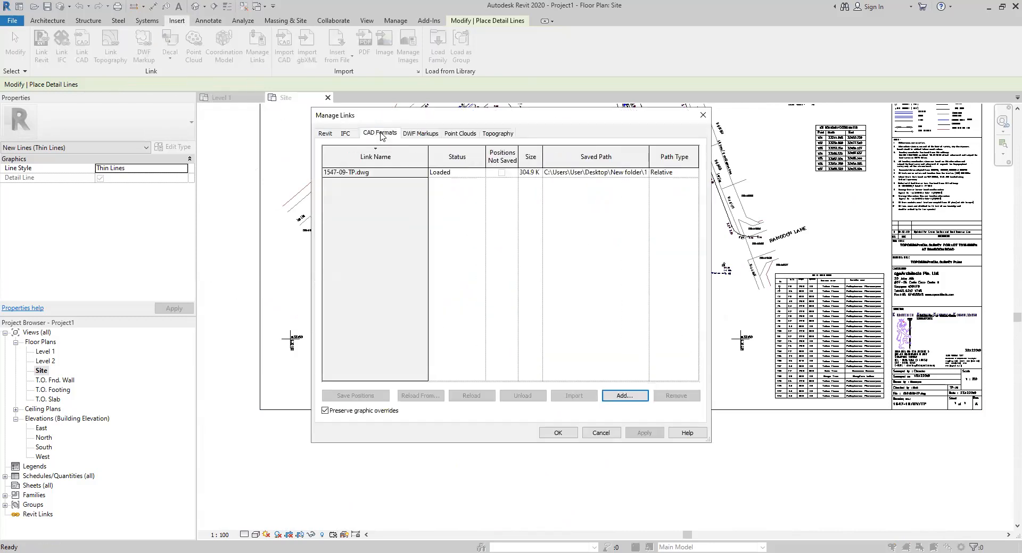
pyautogui.click(372, 172)
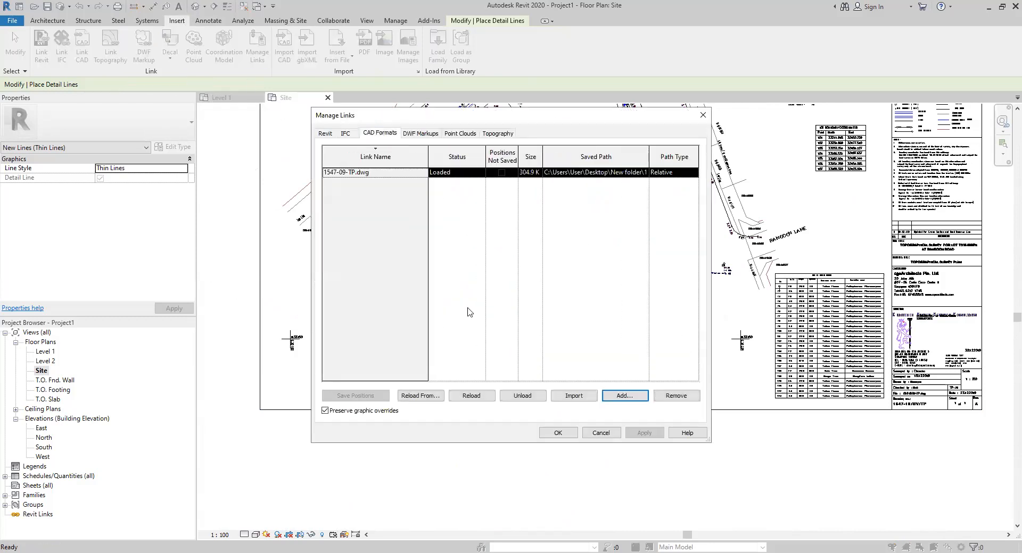
pyautogui.click(523, 396)
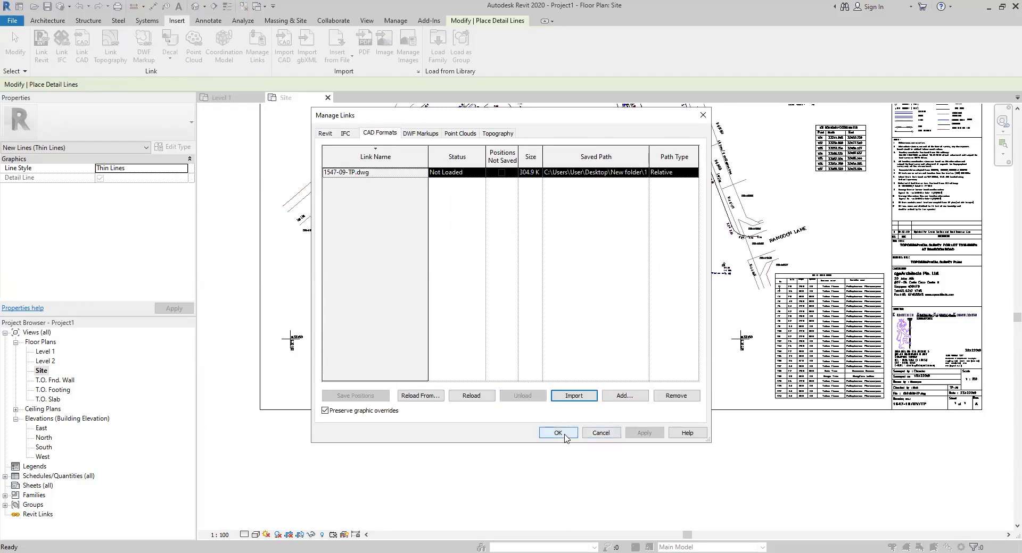
pyautogui.click(559, 434)
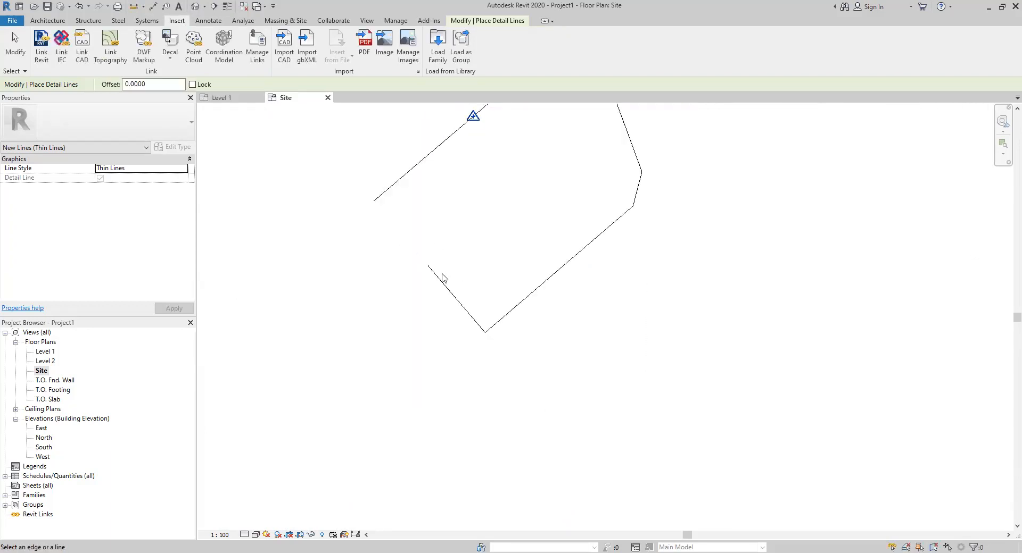
# Step: Try moving the project base point to about N/S 33187.48, E/W 30162.17, and undo the move
pyautogui.scroll(-3, 564, 342)
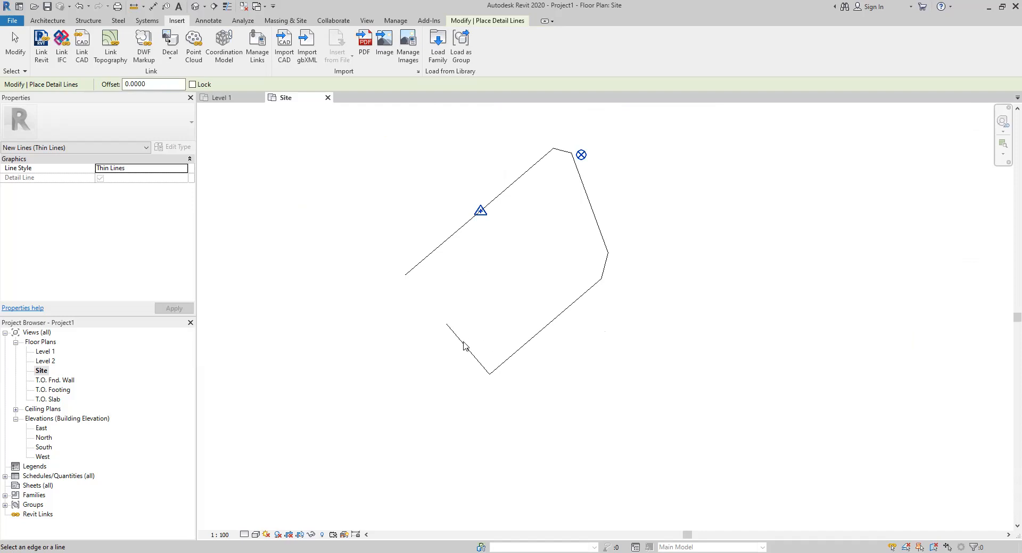
pyautogui.scroll(2, 482, 207)
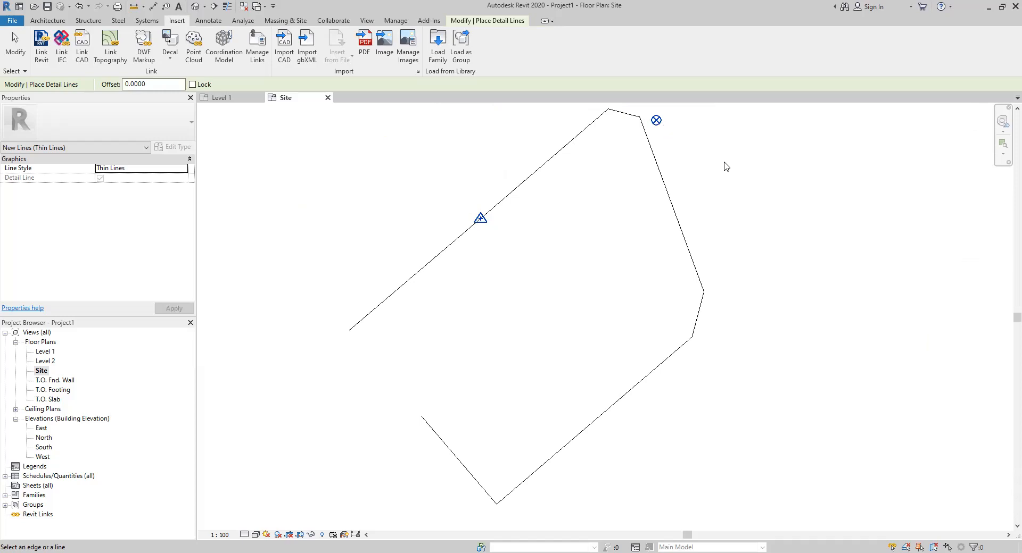
pyautogui.press('Escape')
pyautogui.click(656, 121)
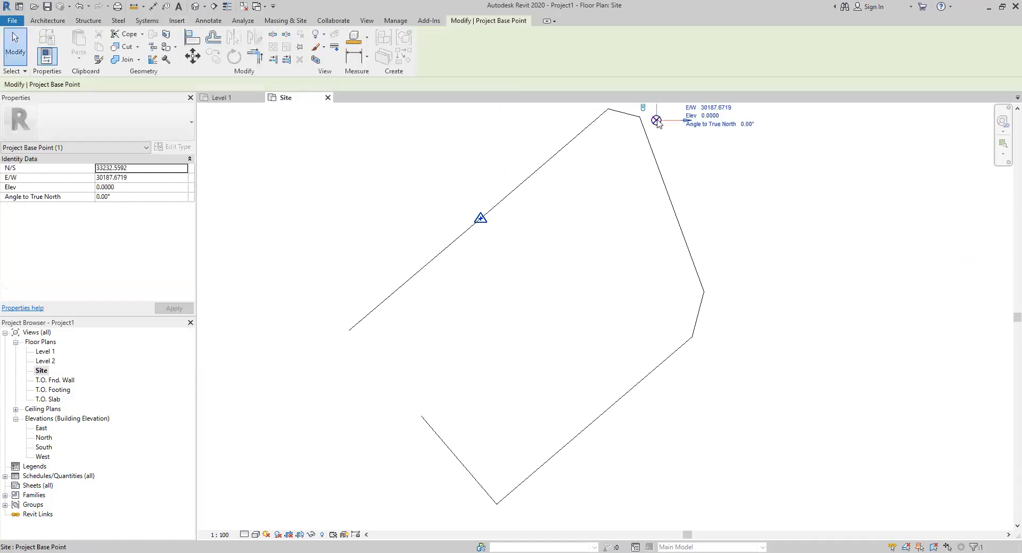
pyautogui.moveTo(657, 123); pyautogui.dragTo(537, 336)
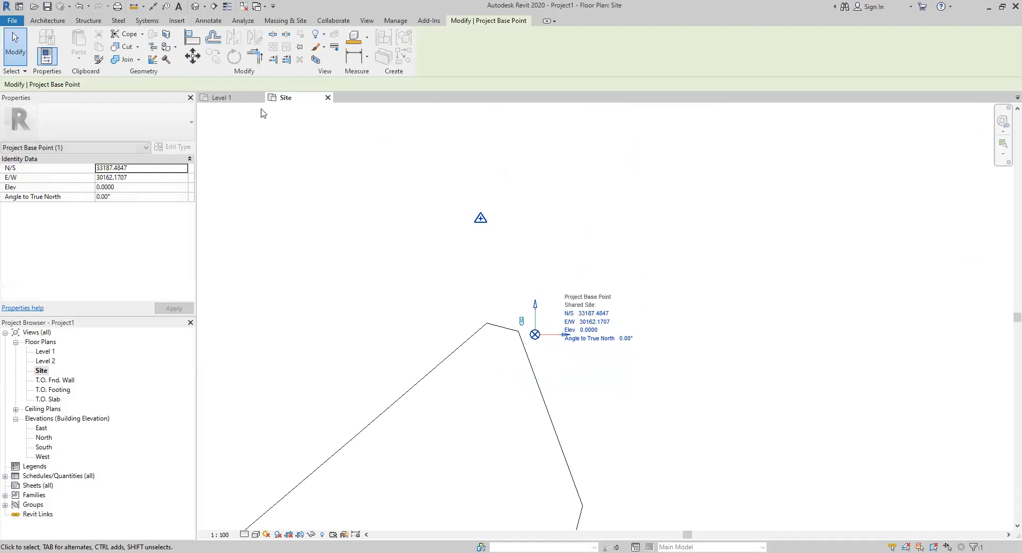
pyautogui.click(81, 7)
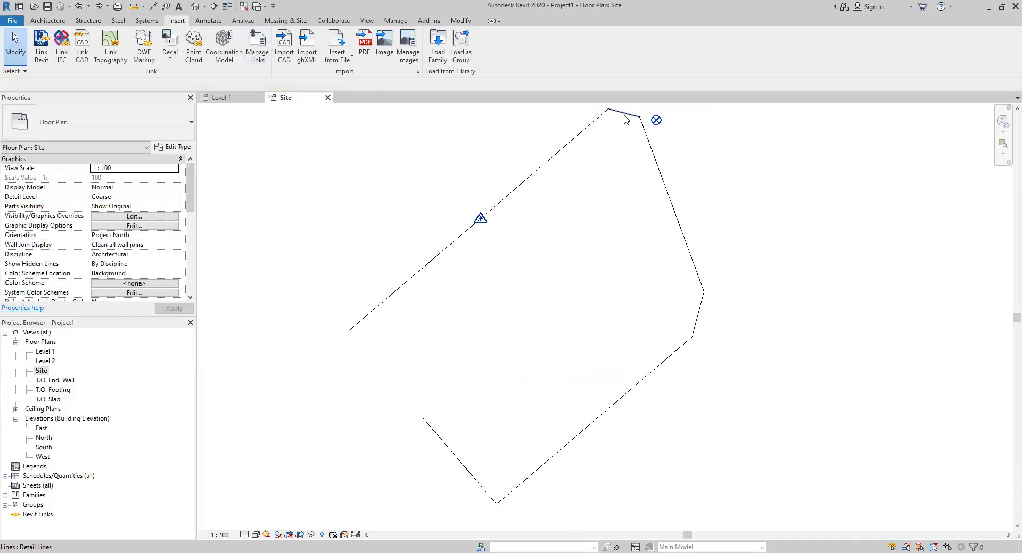
# Step: Extend the open end of the chain link fence lot line to the end of the Kent Road line, closing the boundary
pyautogui.click(647, 134)
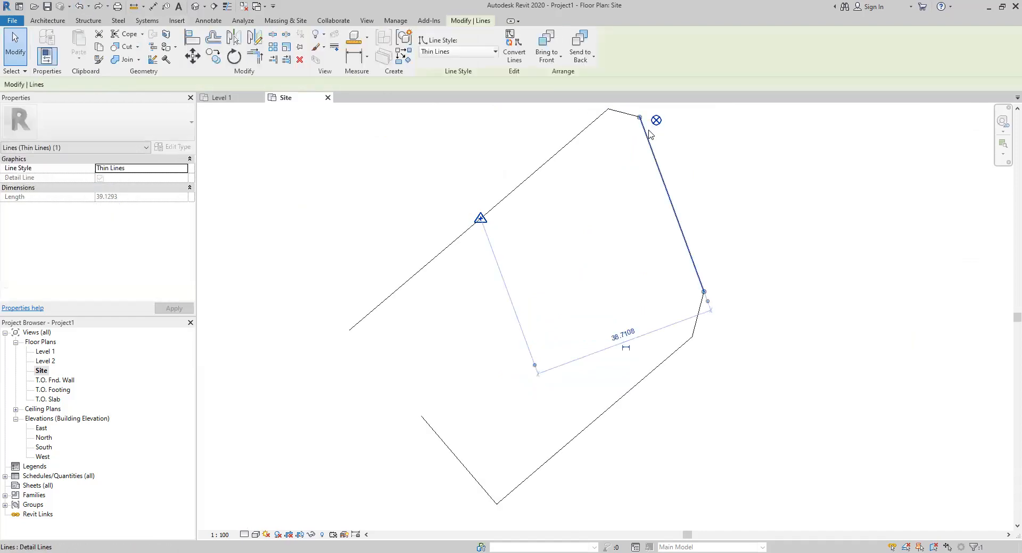
pyautogui.click(805, 272)
pyautogui.click(701, 302)
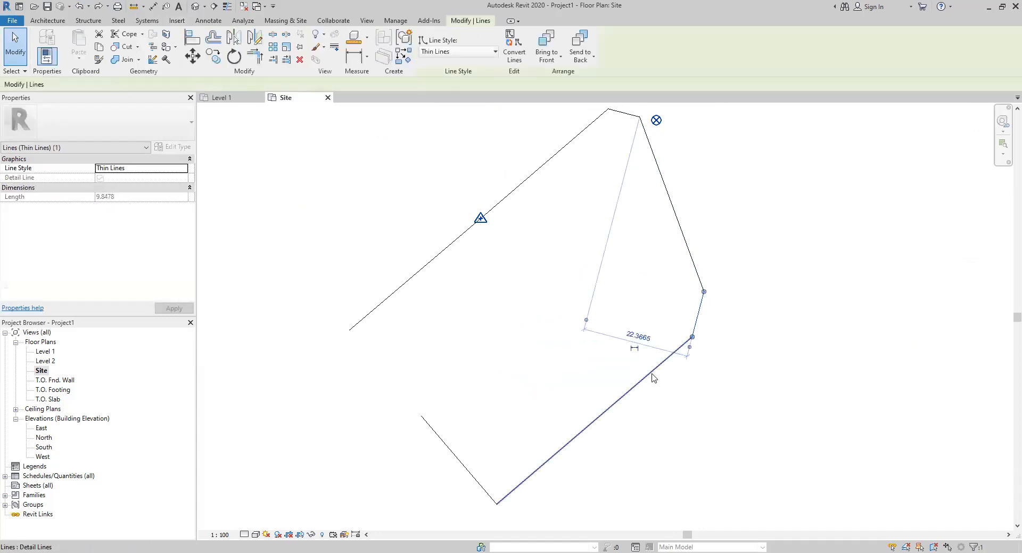
pyautogui.click(451, 452)
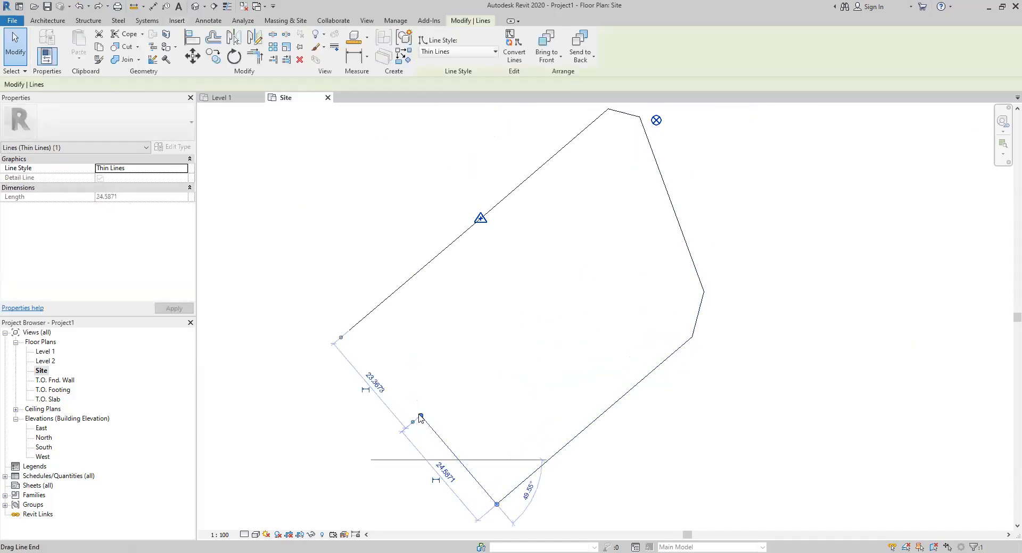
pyautogui.moveTo(420, 416); pyautogui.dragTo(349, 331)
pyautogui.click(306, 308)
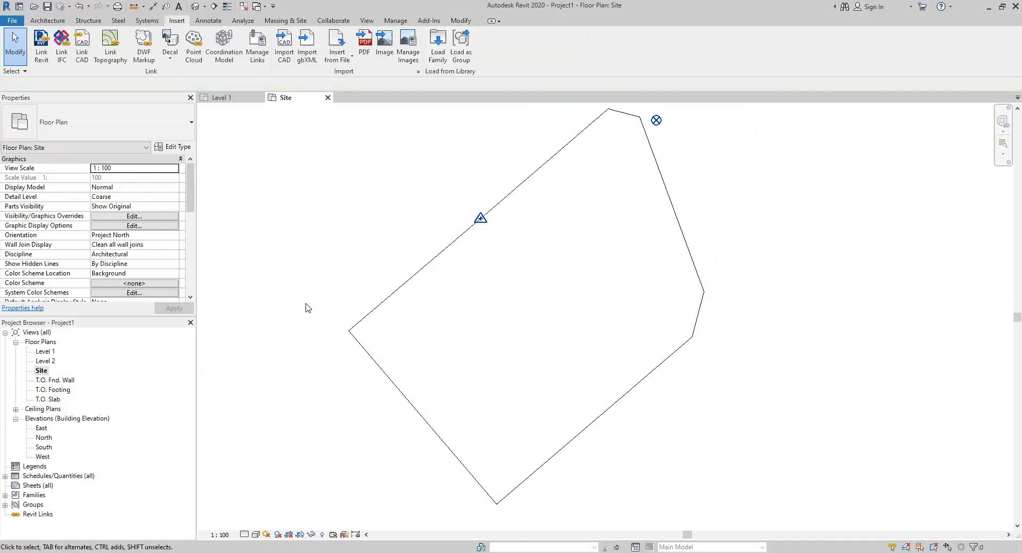
# Step: Check the Orientation options of the Site view and the survey point's coordinates
pyautogui.scroll(-1, 306, 307)
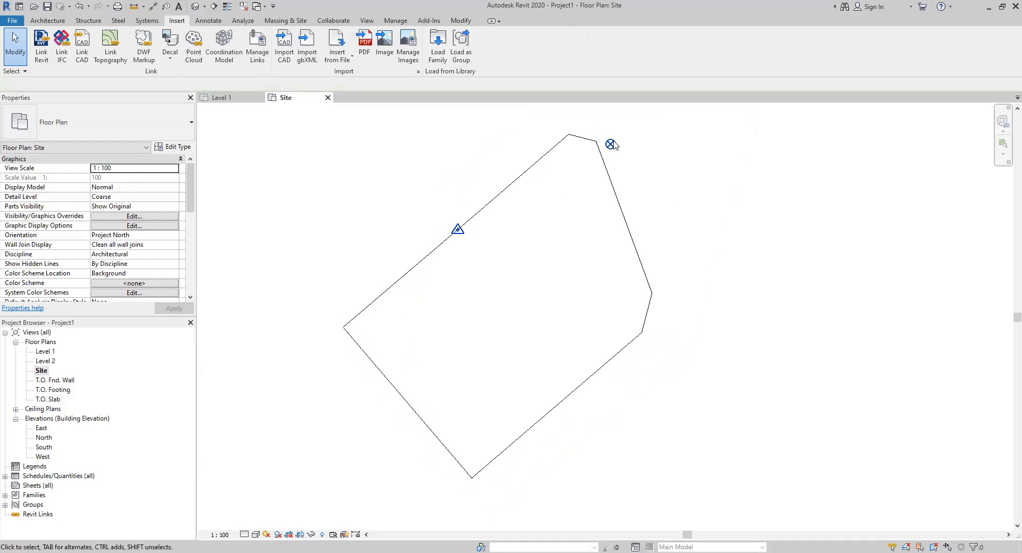
pyautogui.click(456, 228)
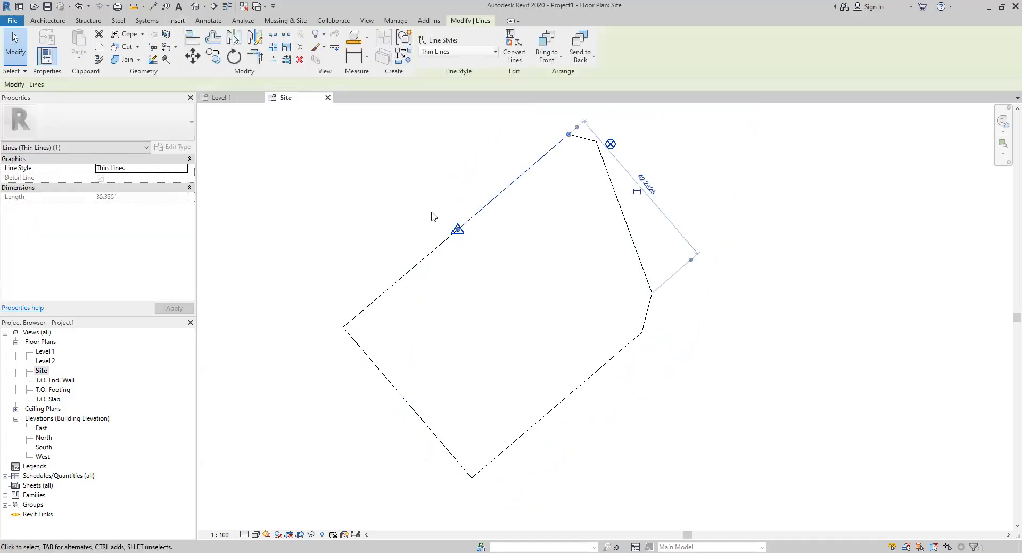
pyautogui.click(431, 213)
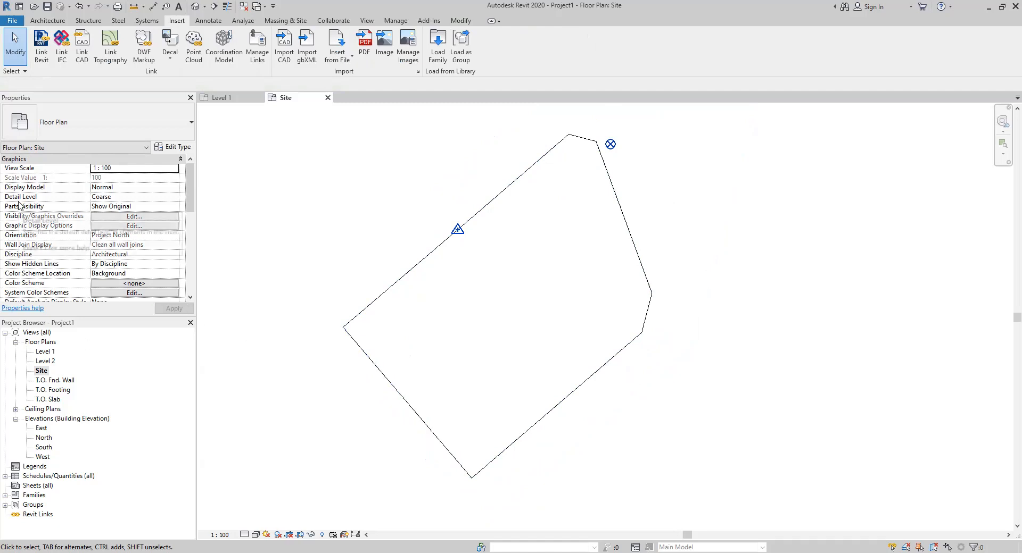
pyautogui.click(140, 236)
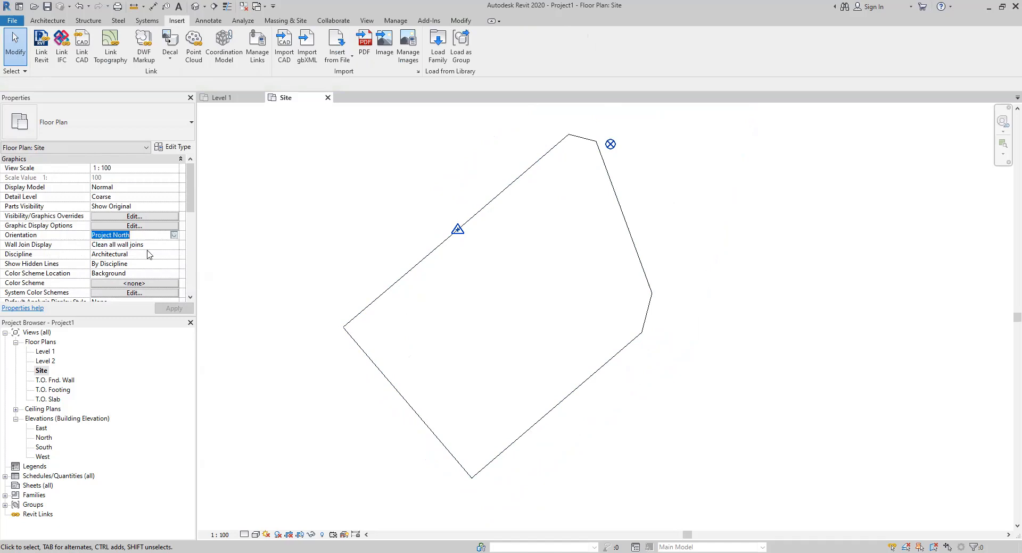
pyautogui.click(174, 236)
pyautogui.click(239, 242)
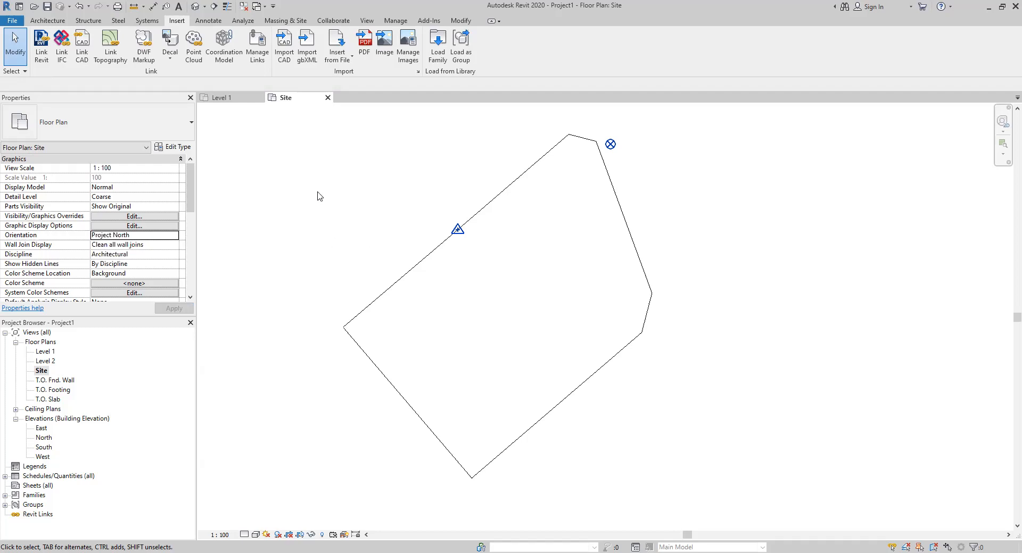
pyautogui.moveTo(389, 193); pyautogui.dragTo(497, 263)
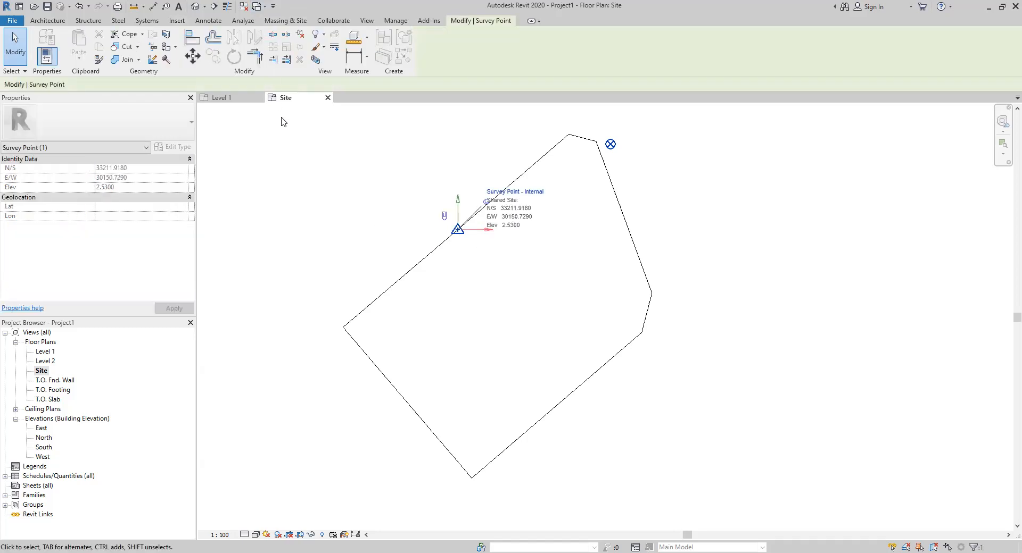
# Step: Rotate Project North with the Align selected line or plane option, using the chain link fence lot line as reference
pyautogui.click(395, 21)
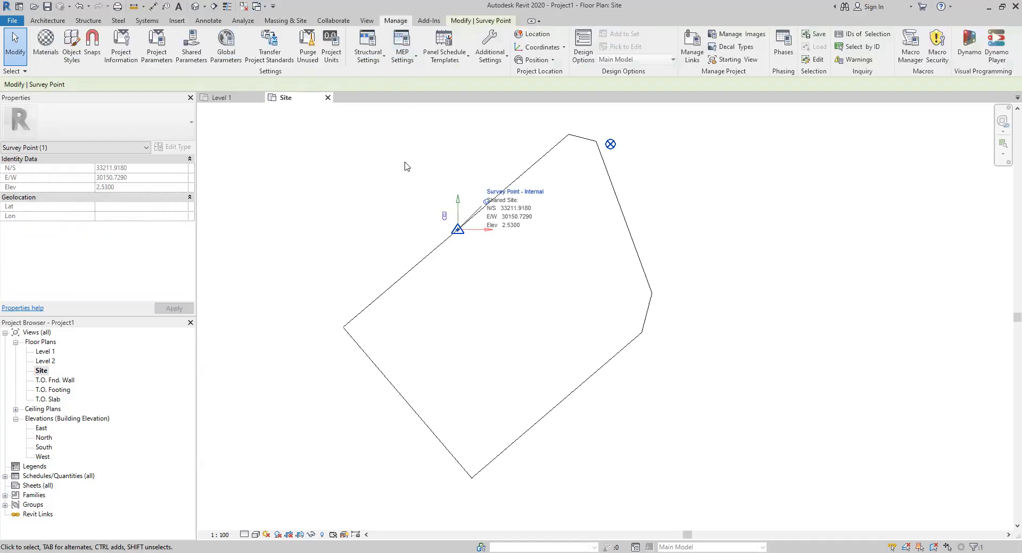
pyautogui.click(553, 60)
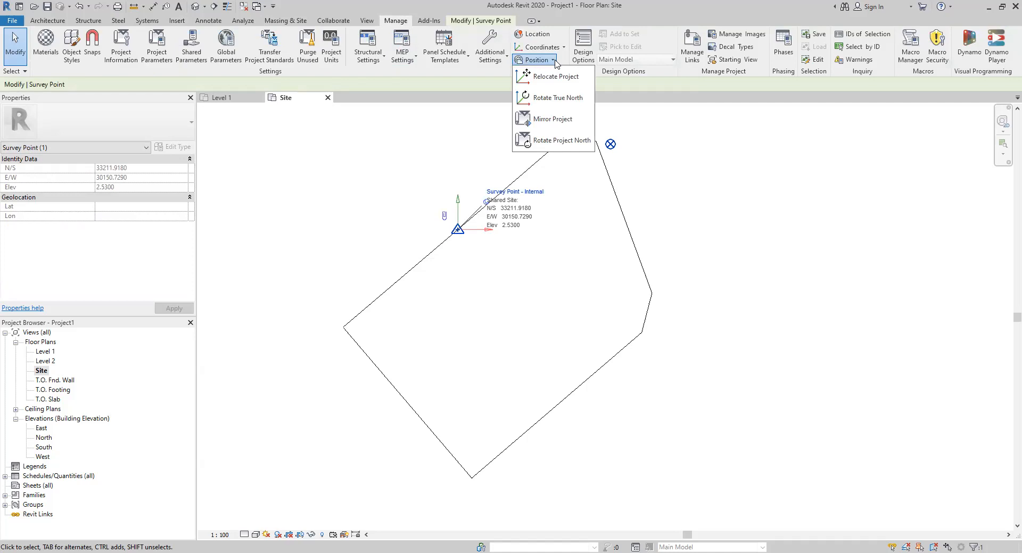
pyautogui.click(579, 141)
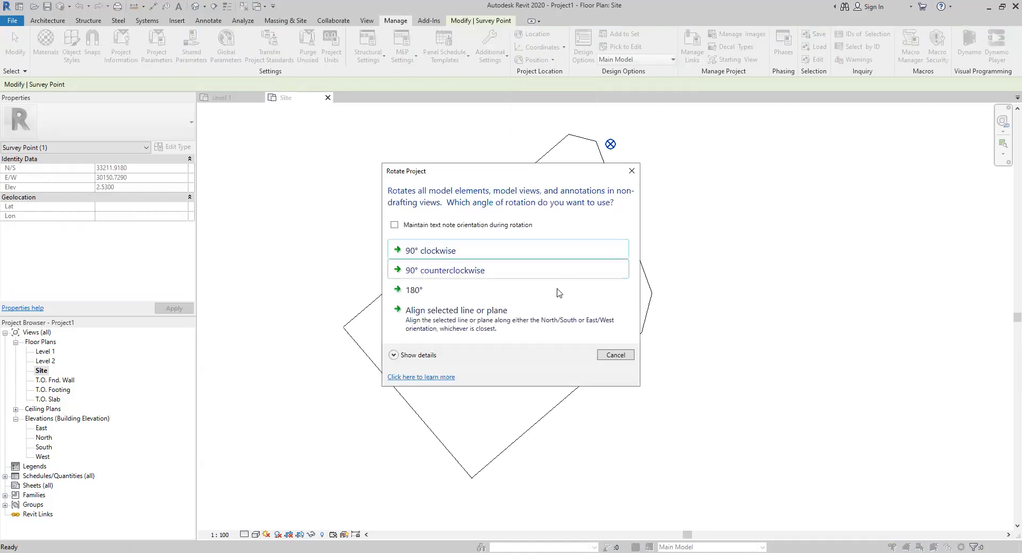
pyautogui.click(455, 325)
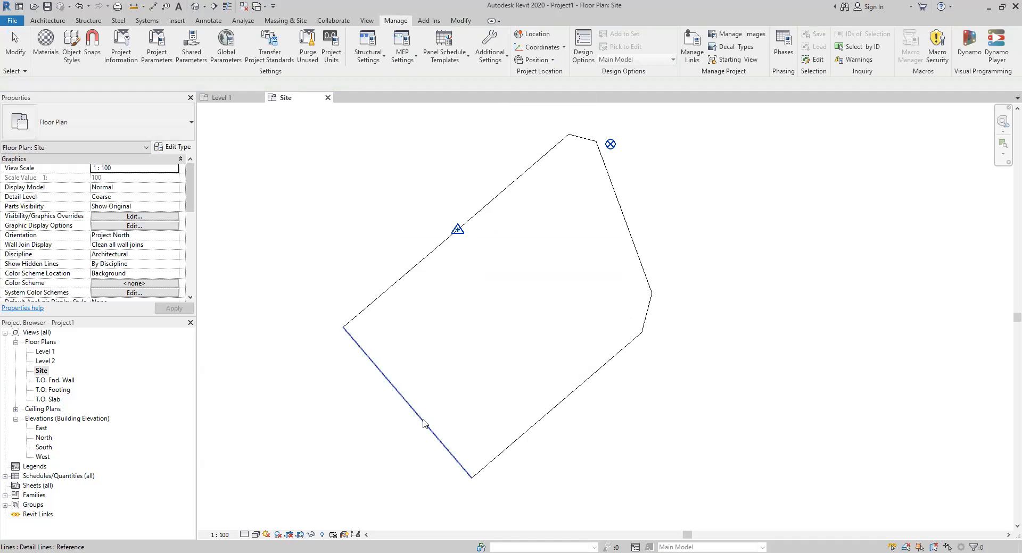
pyautogui.click(424, 424)
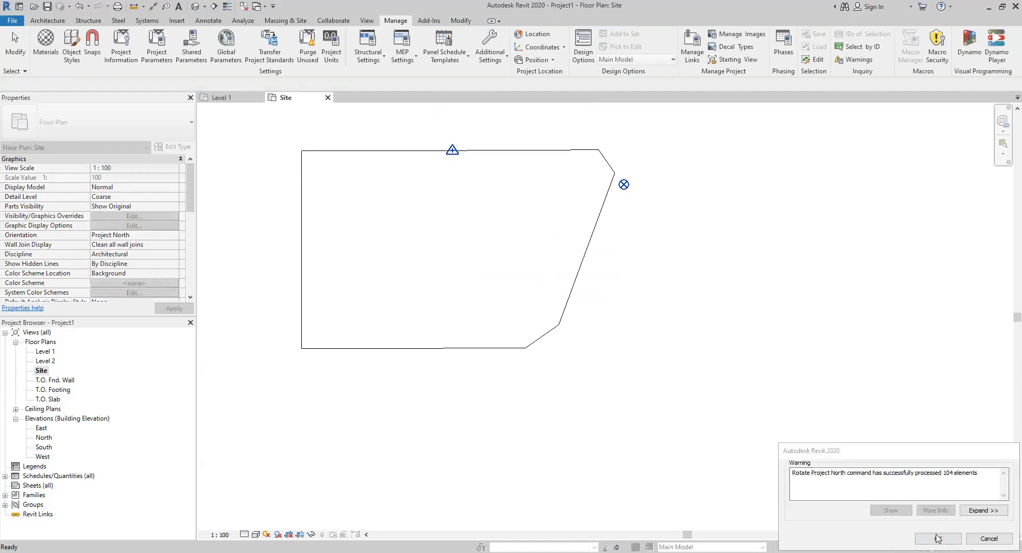
pyautogui.press('Return')
# Step: Switch the Site view's Orientation to True North, apply it, and return it to Project North
pyautogui.click(166, 236)
pyautogui.click(174, 235)
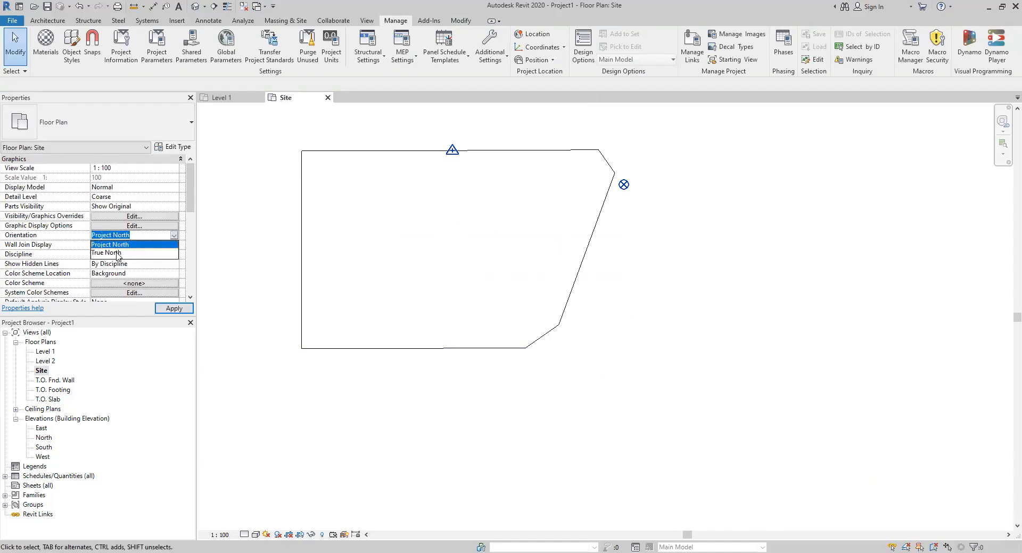
pyautogui.click(117, 253)
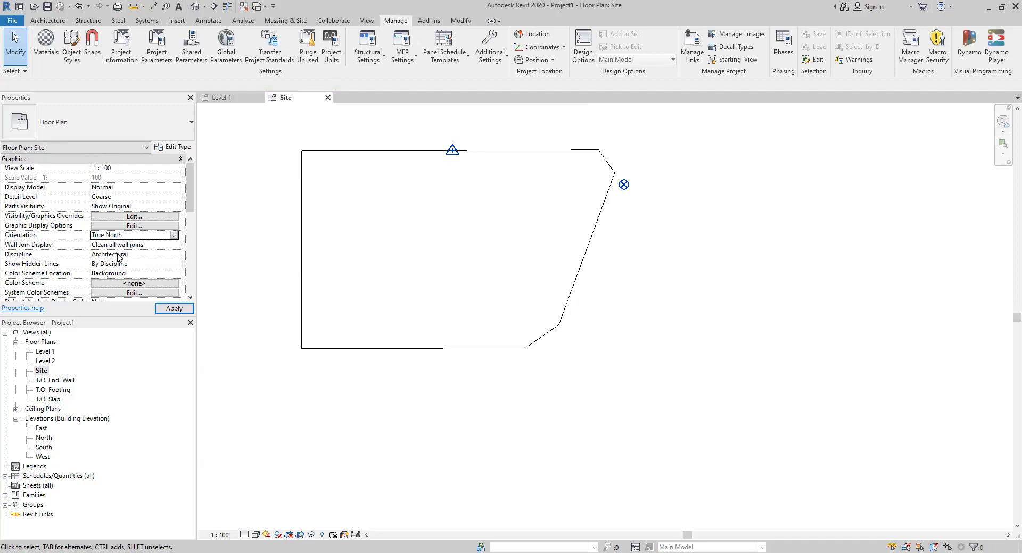
pyautogui.click(177, 310)
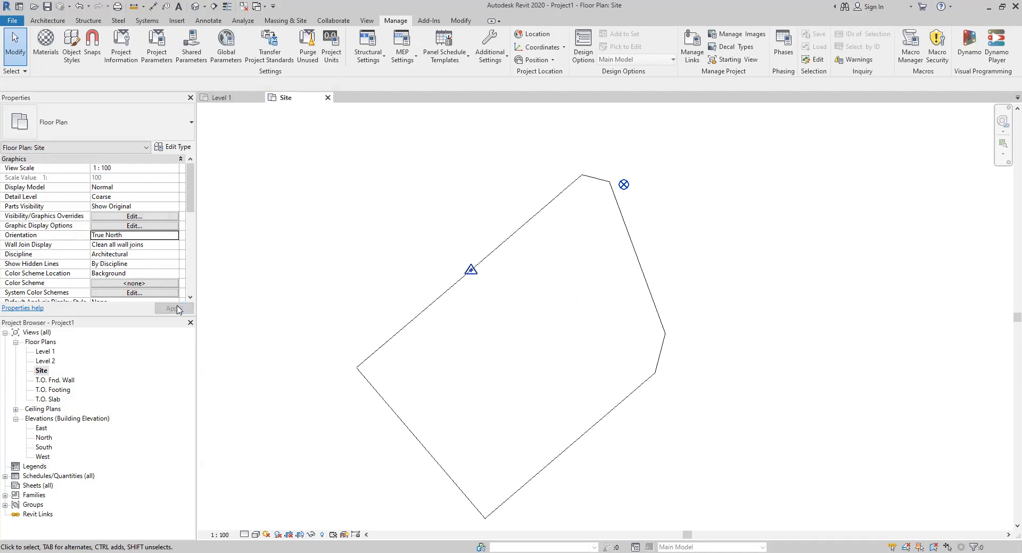
pyautogui.click(173, 238)
pyautogui.click(175, 237)
pyautogui.click(122, 244)
pyautogui.click(167, 310)
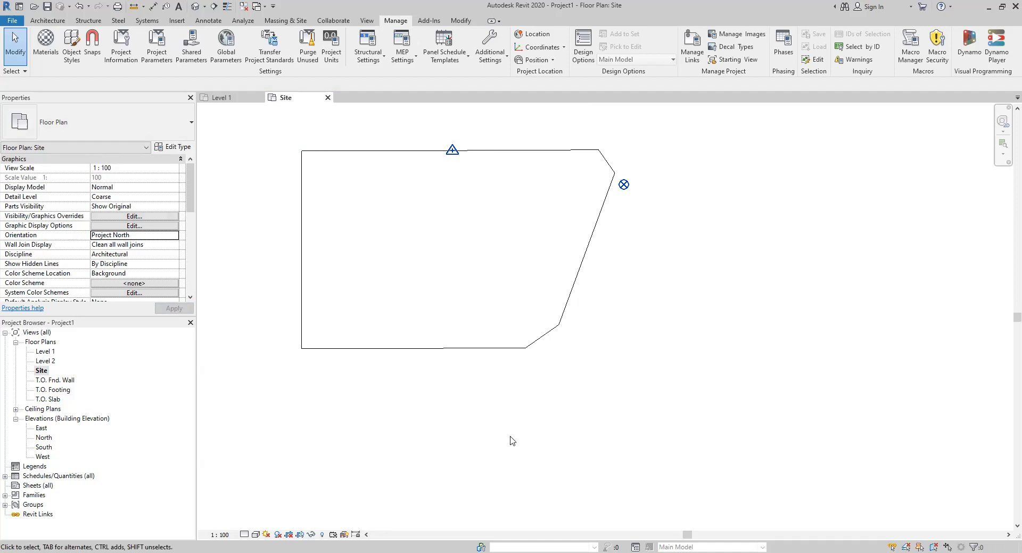
# Step: Try moving the project base point to about N/S 33231.99, E/W 30192.55 in the rotated view, and undo the move
pyautogui.moveTo(402, 330); pyautogui.dragTo(415, 354, button='middle')
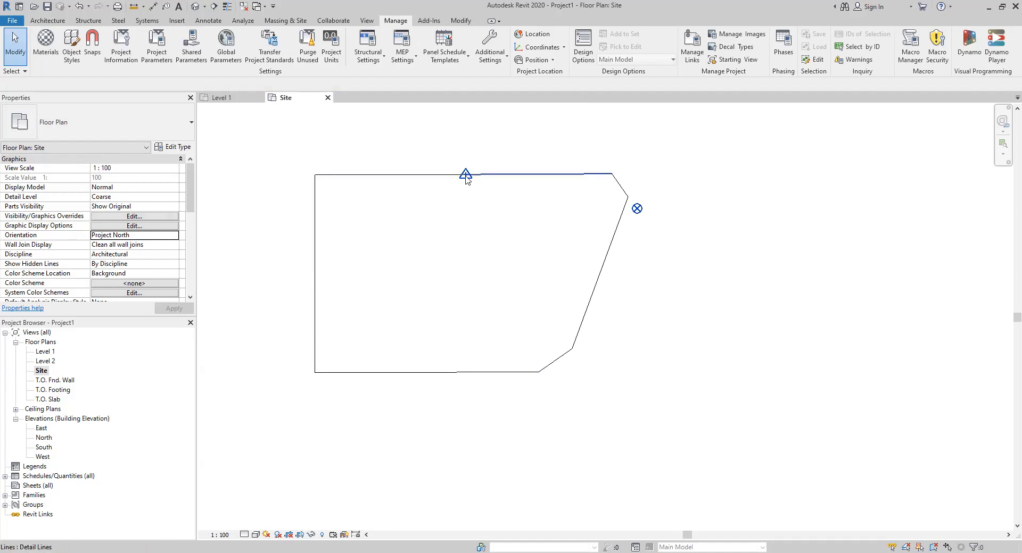
pyautogui.click(637, 209)
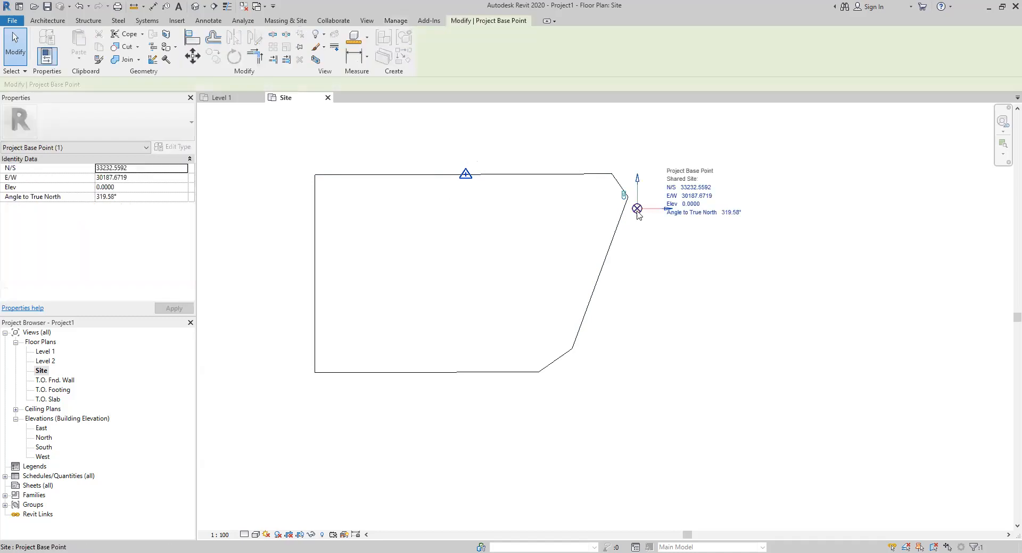
pyautogui.moveTo(638, 209)
pyautogui.mouseDown()
pyautogui.moveTo(691, 219)
pyautogui.moveTo(651, 224)
pyautogui.mouseUp()
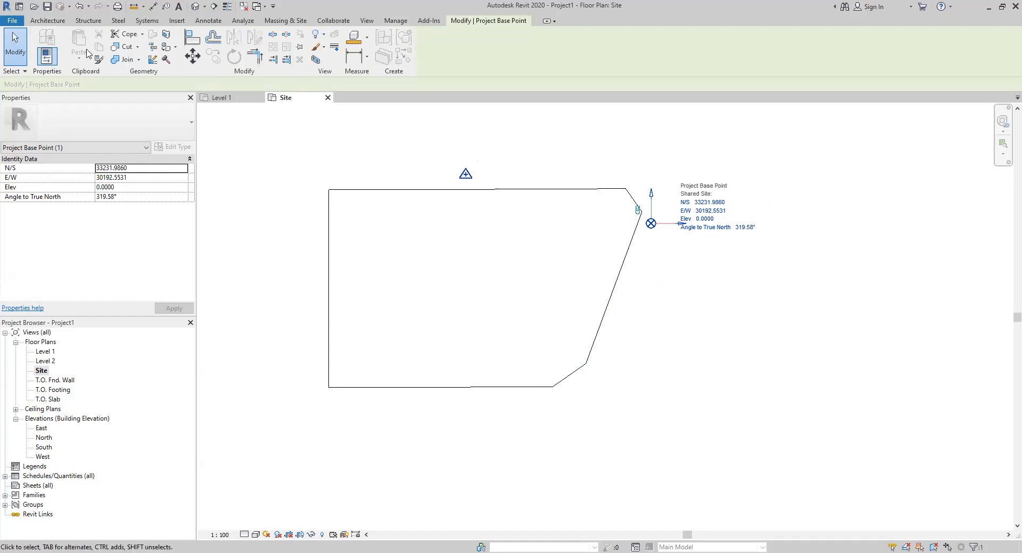
pyautogui.click(77, 7)
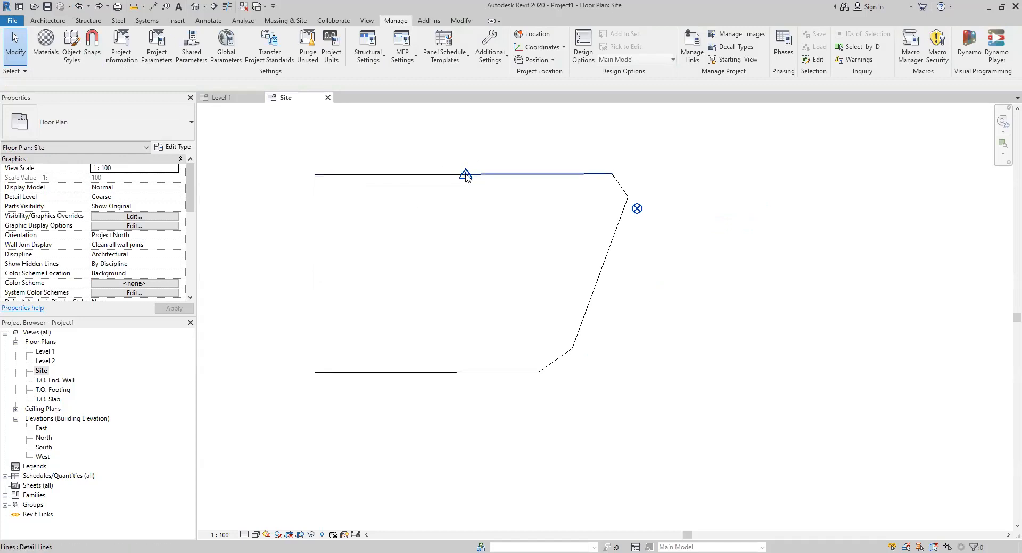
# Step: Examine the survey point's coordinates and axis directions in the rotated Site view, and clear the selection
pyautogui.click(466, 177)
pyautogui.click(437, 133)
pyautogui.moveTo(437, 132); pyautogui.dragTo(501, 208)
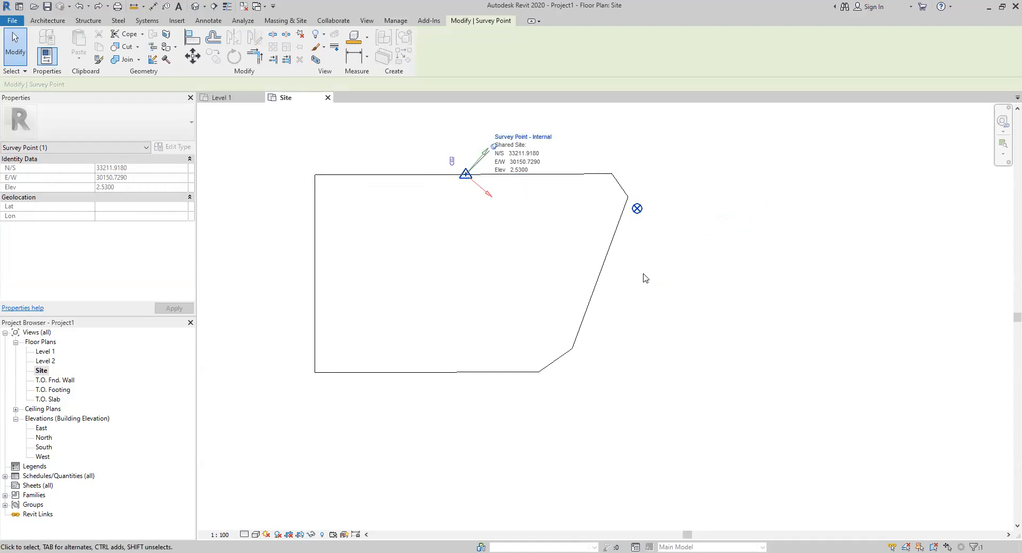
pyautogui.press('Escape')
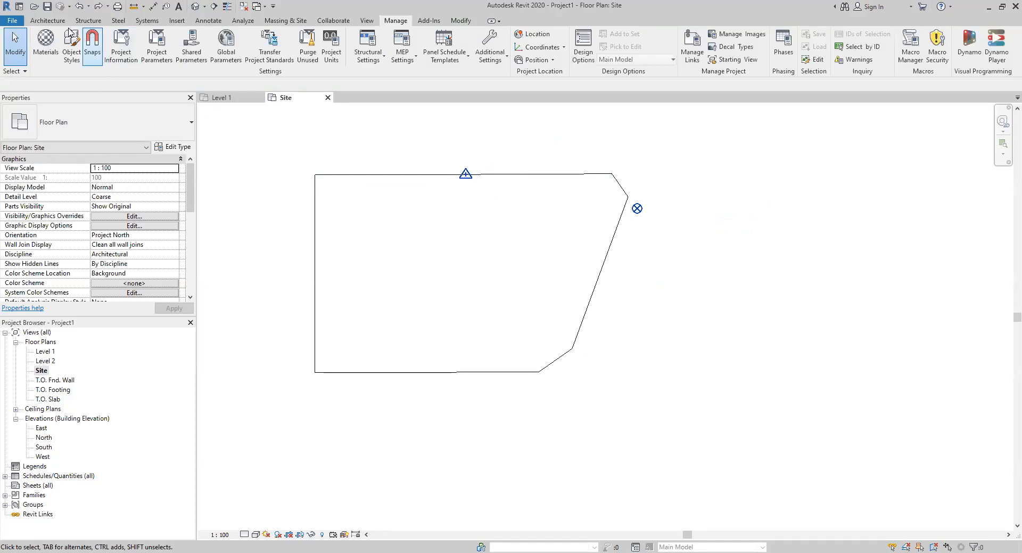
# Step: Start placing straight grid lines of type 6.5mm Bubble in the Site plan
pyautogui.click(48, 20)
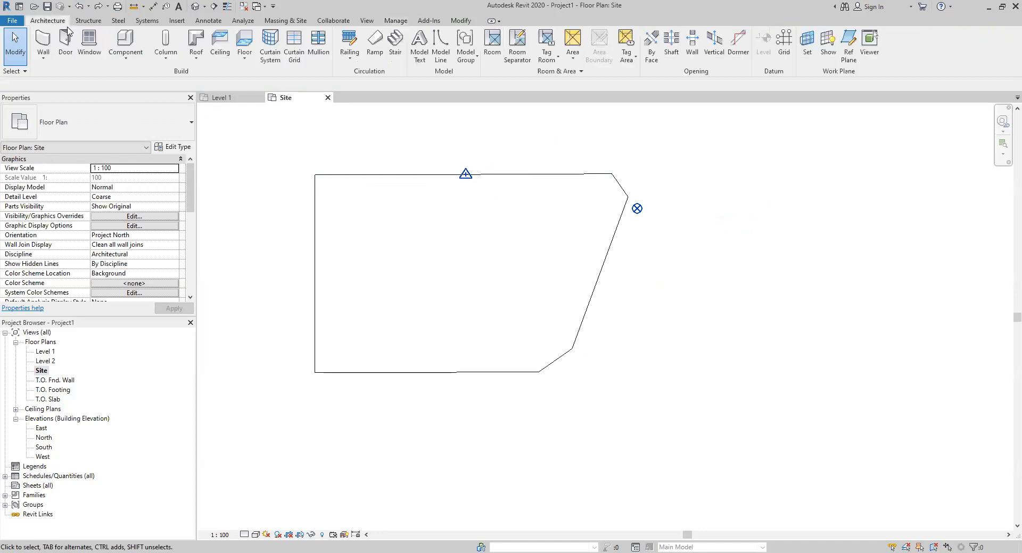
pyautogui.click(784, 43)
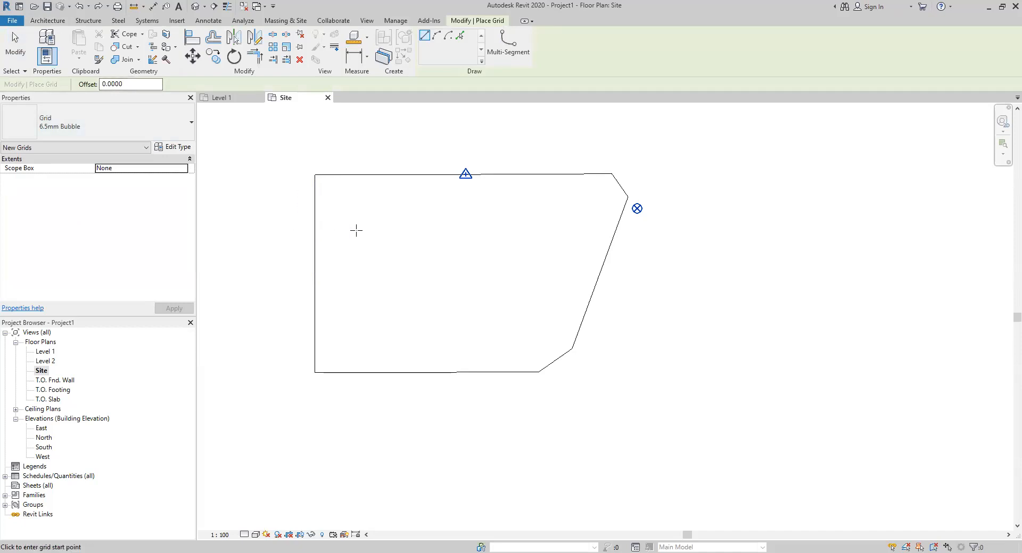
# Step: Draw a vertical grid line offset 2 m inside the site's left boundary, from the top corner to the bottom corner
pyautogui.moveTo(149, 85); pyautogui.dragTo(73, 89)
pyautogui.write('2')
pyautogui.scroll(3, 317, 230)
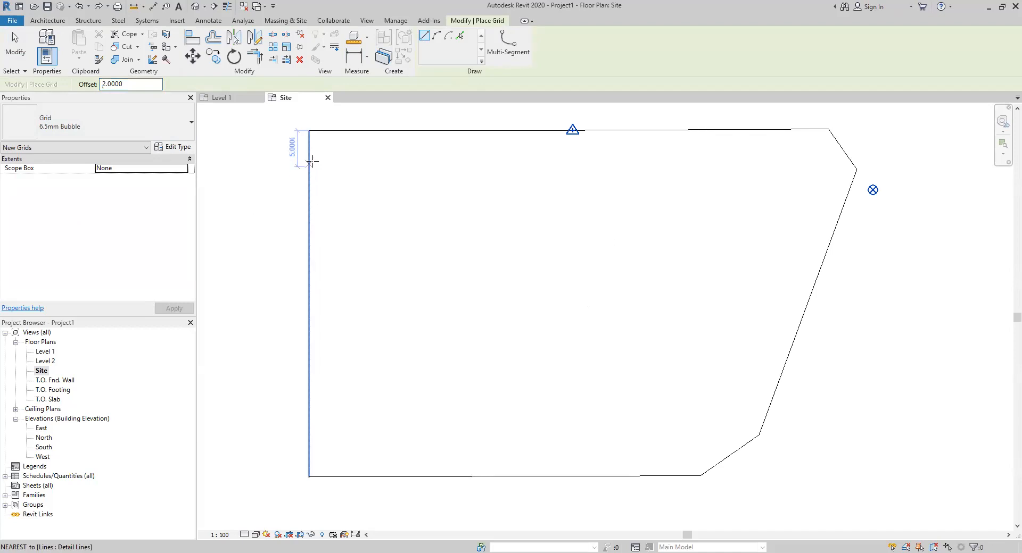
pyautogui.click(309, 131)
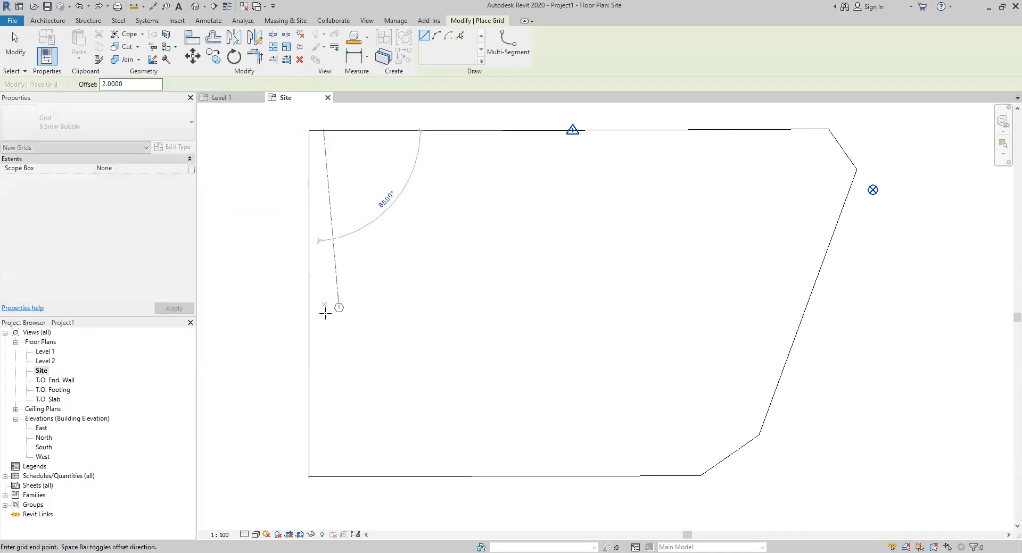
pyautogui.click(309, 476)
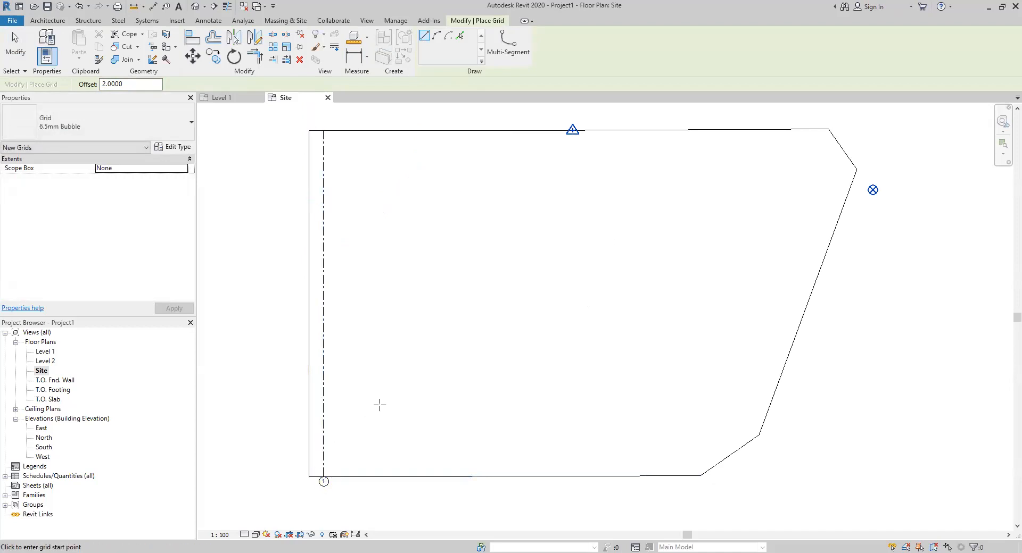
pyautogui.press('Escape')
pyautogui.press('Escape')
# Step: Hide the vertical grid line's bubble at its bottom end and show it at the top end instead
pyautogui.moveTo(374, 390); pyautogui.dragTo(362, 304, button='middle')
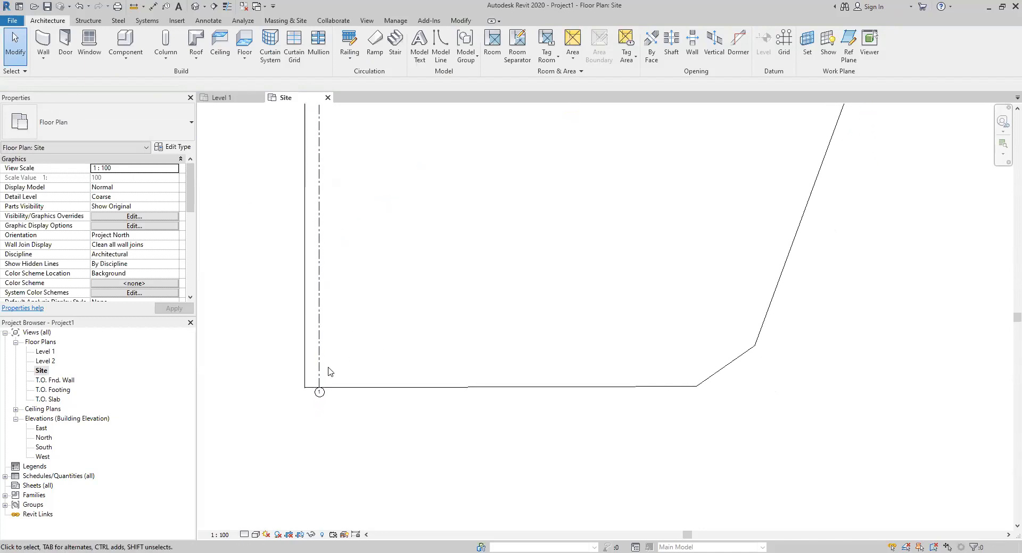
pyautogui.click(327, 376)
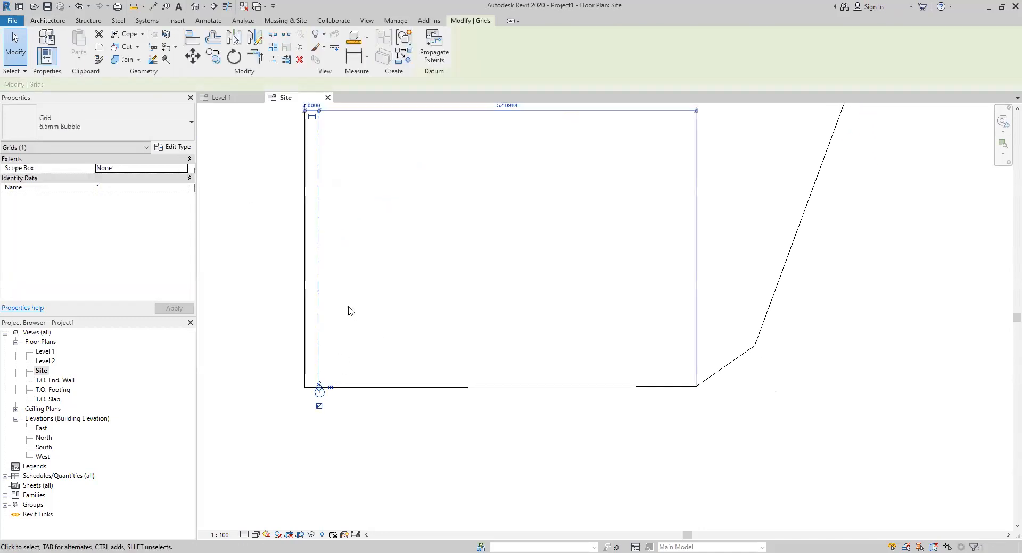
pyautogui.scroll(2, 308, 402)
pyautogui.click(325, 410)
pyautogui.scroll(-2, 310, 382)
pyautogui.moveTo(286, 303); pyautogui.dragTo(293, 399, button='middle')
pyautogui.click(325, 158)
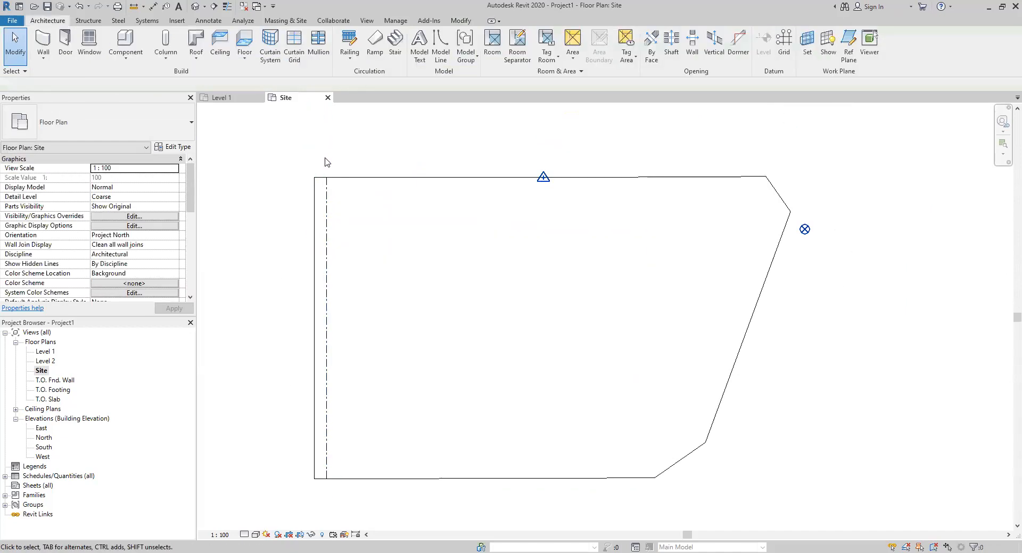
pyautogui.click(327, 194)
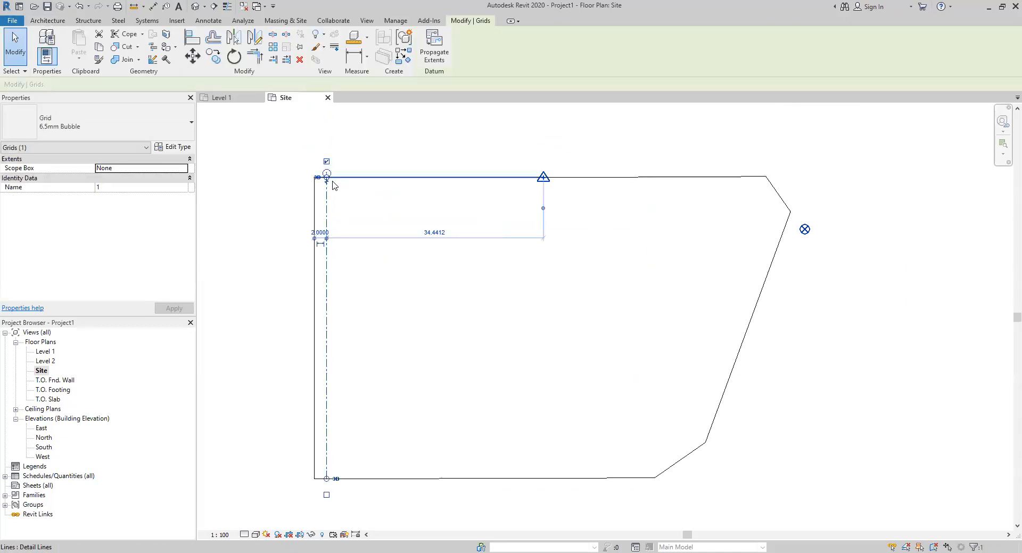
# Step: Extend both ends of the vertical grid line beyond the site's top and bottom boundaries
pyautogui.moveTo(327, 177); pyautogui.dragTo(326, 131)
pyautogui.moveTo(327, 479); pyautogui.dragTo(327, 515)
pyautogui.click(281, 410)
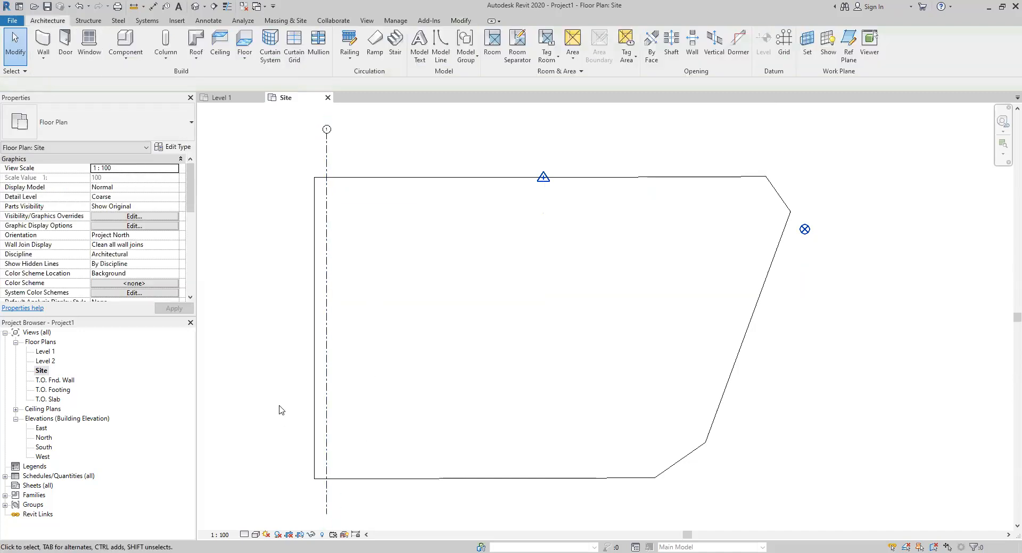
pyautogui.moveTo(276, 394); pyautogui.dragTo(272, 335, button='middle')
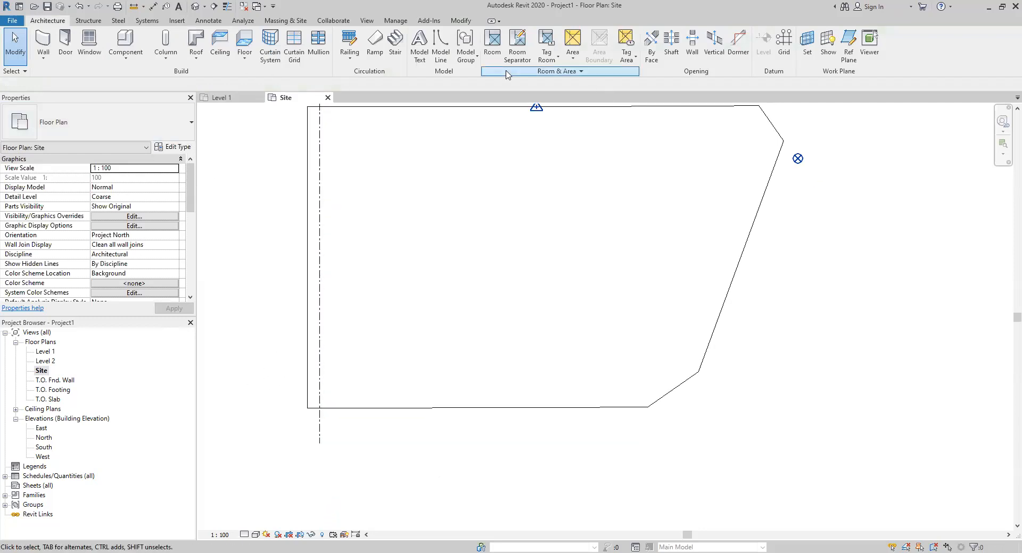
pyautogui.click(784, 42)
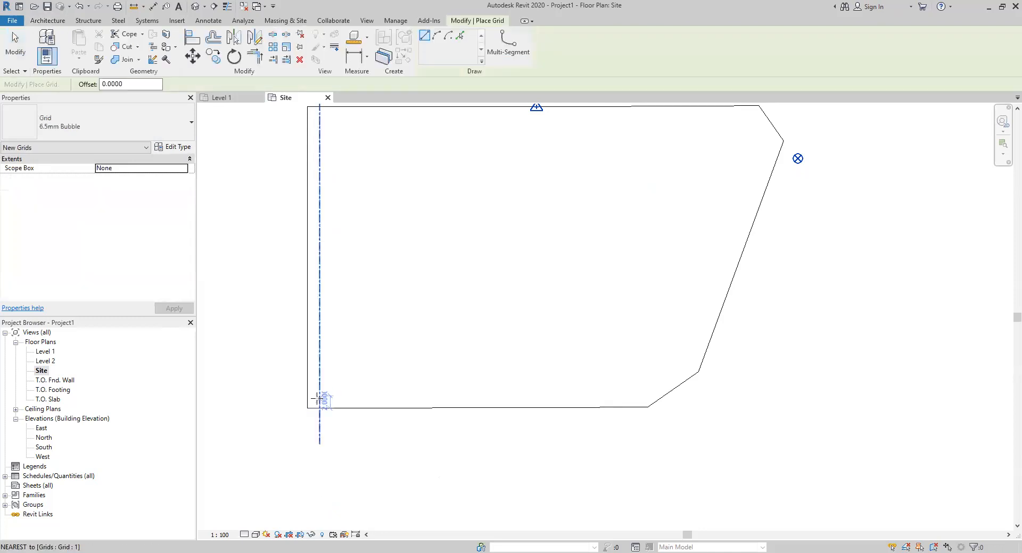
pyautogui.scroll(2, 325, 398)
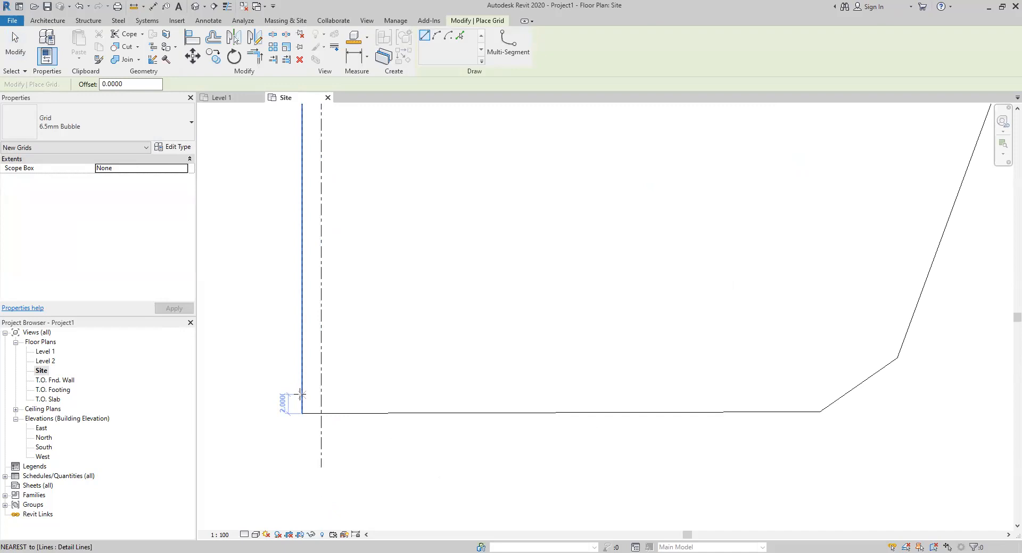
pyautogui.click(302, 395)
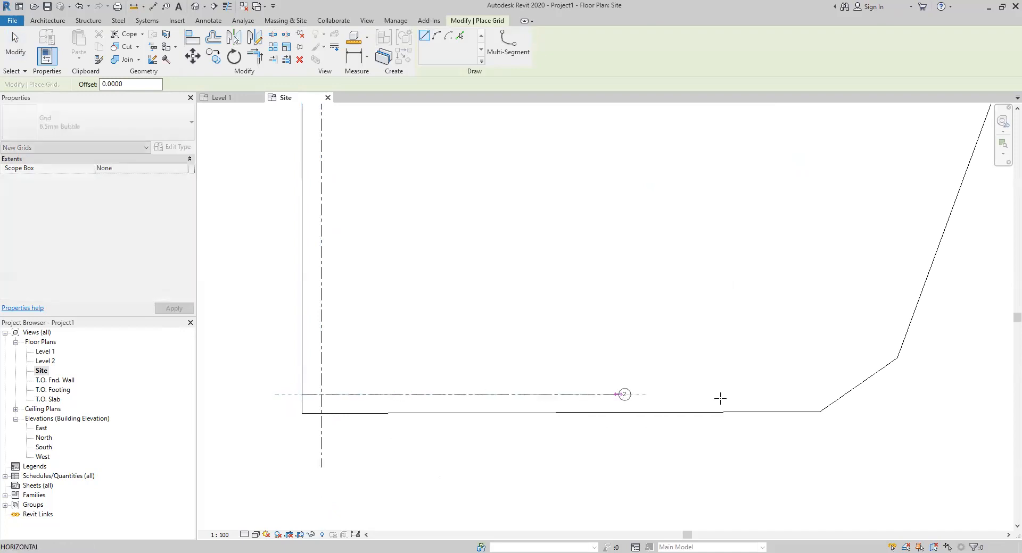
pyautogui.moveTo(821, 394); pyautogui.dragTo(706, 383, button='middle')
pyautogui.moveTo(953, 369); pyautogui.dragTo(848, 372, button='middle')
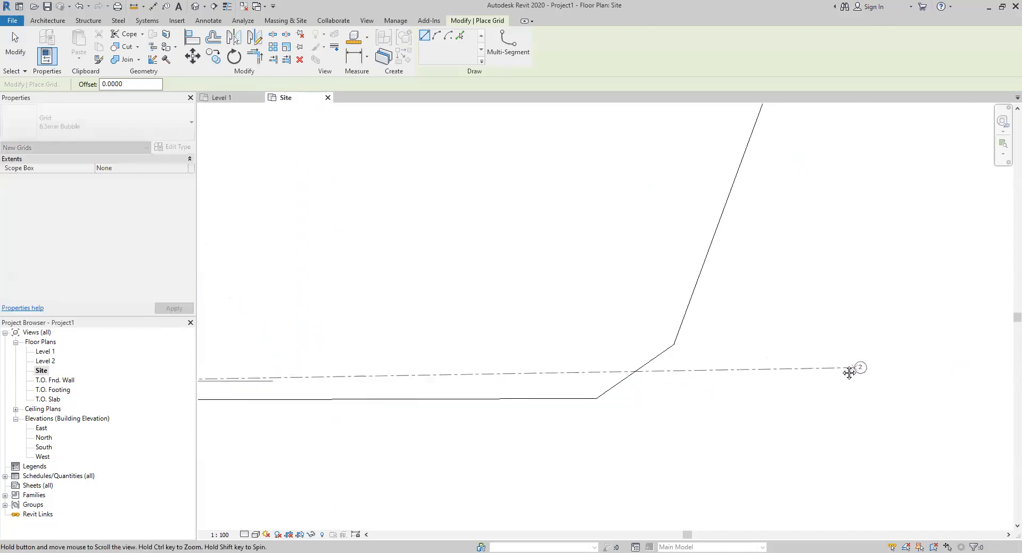
pyautogui.click(901, 366)
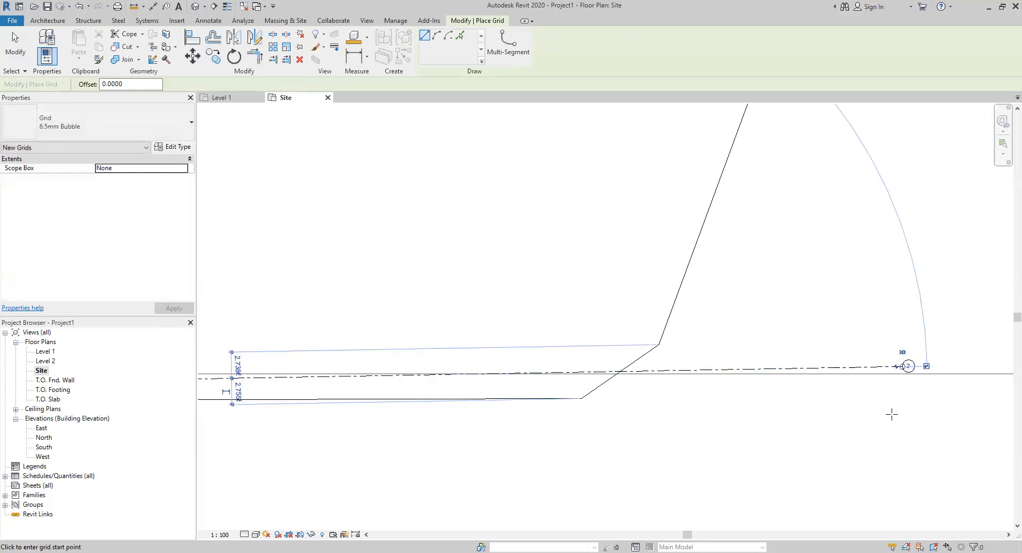
pyautogui.press('Escape')
pyautogui.press('Escape')
pyautogui.click(877, 369)
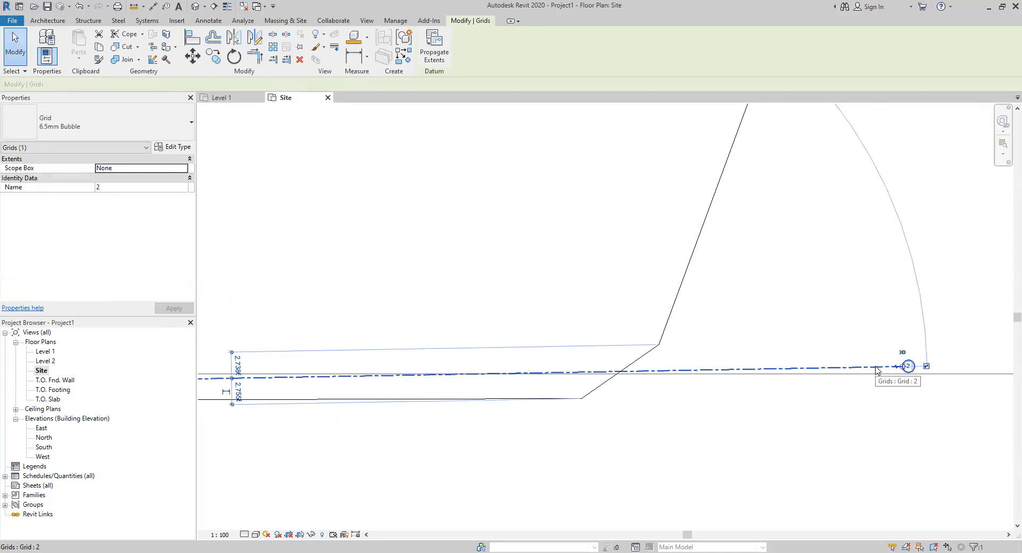
pyautogui.press('Delete')
# Step: Draw a horizontal grid line just above the site's bottom boundary, from the left boundary to well past the right side
pyautogui.scroll(-2, 879, 368)
pyautogui.click(796, 45)
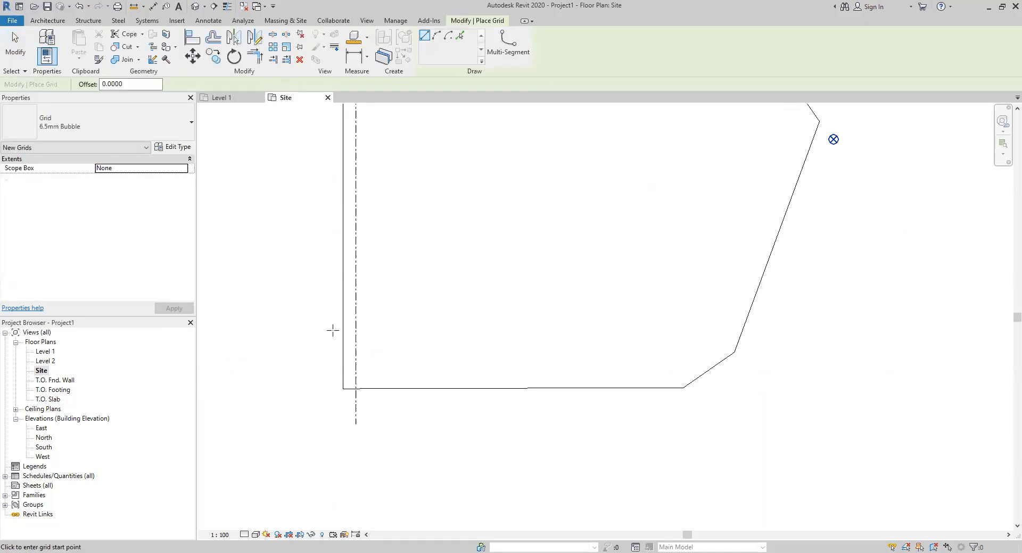
pyautogui.click(341, 376)
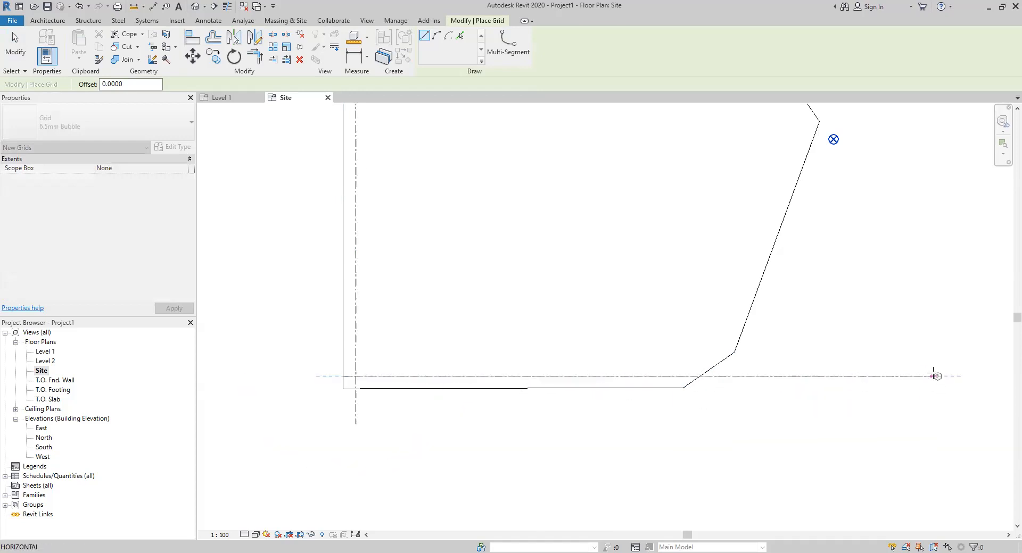
pyautogui.click(934, 377)
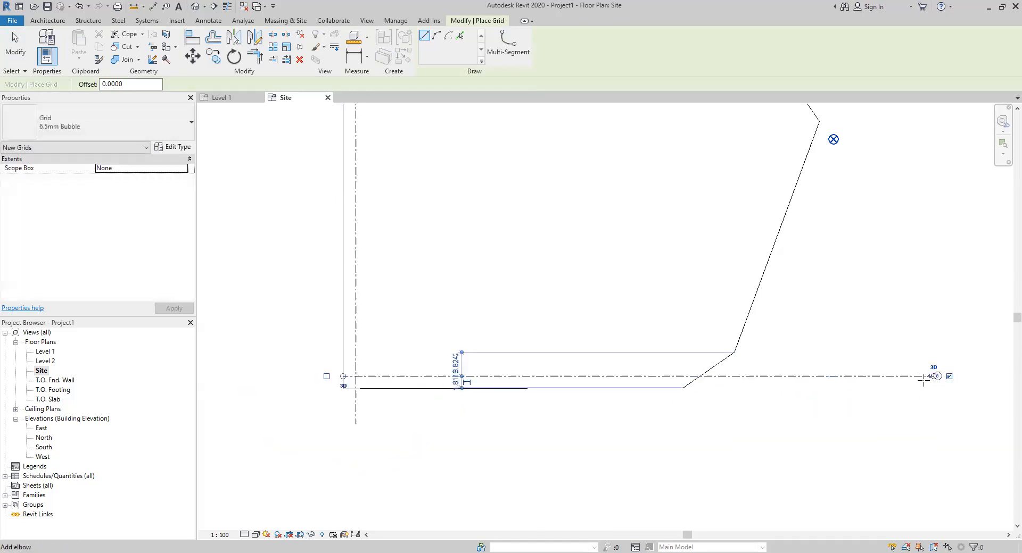
pyautogui.press('Escape')
pyautogui.press('Escape')
# Step: Extend the horizontal grid line's left end beyond the site boundary and rename the grid to A
pyautogui.click(844, 377)
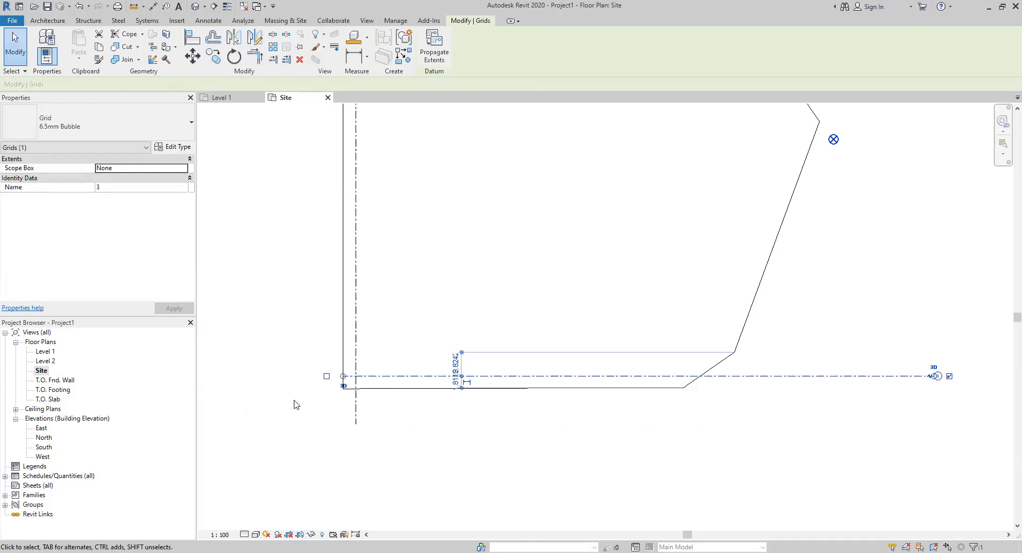
pyautogui.moveTo(343, 377); pyautogui.dragTo(266, 376)
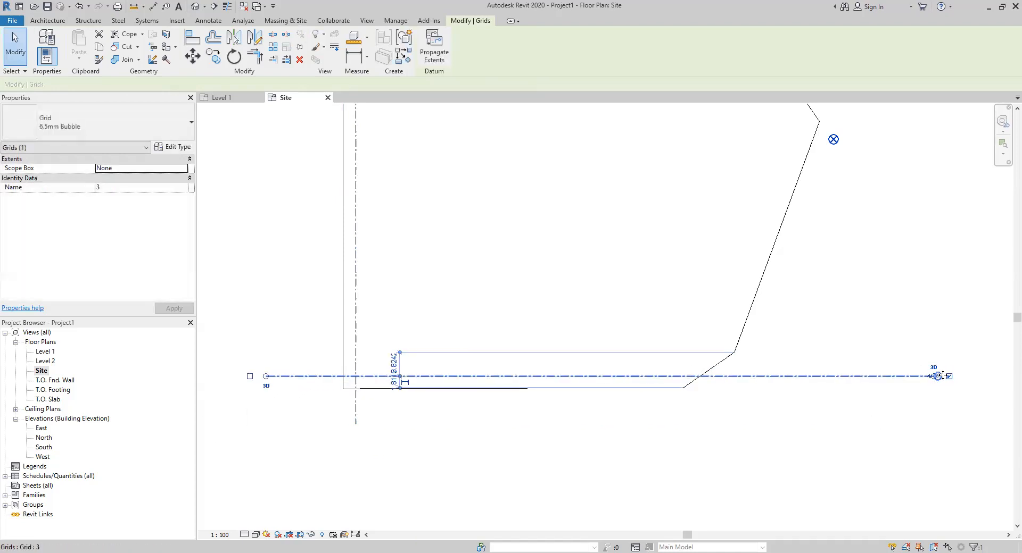
pyautogui.click(937, 376)
pyautogui.click(103, 188)
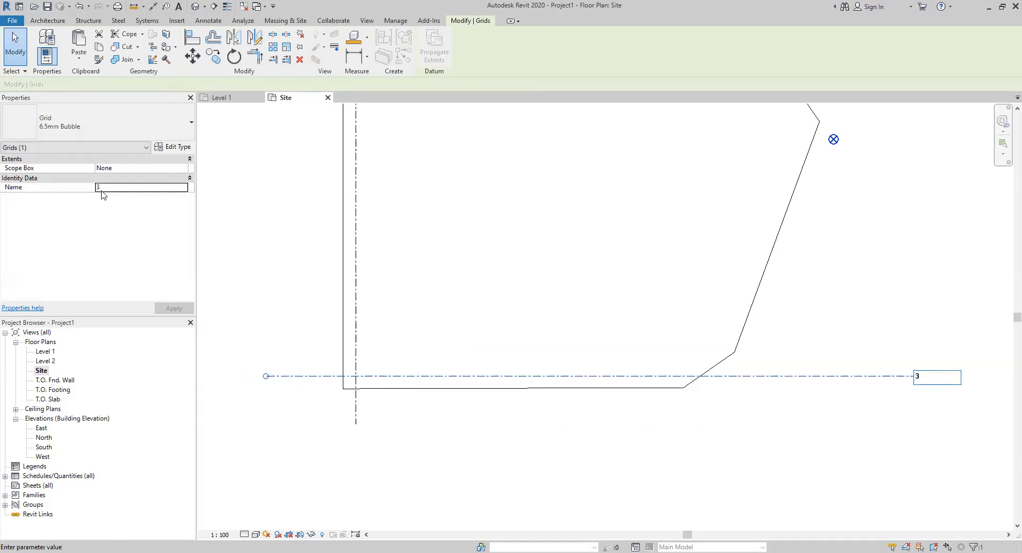
pyautogui.write('A')
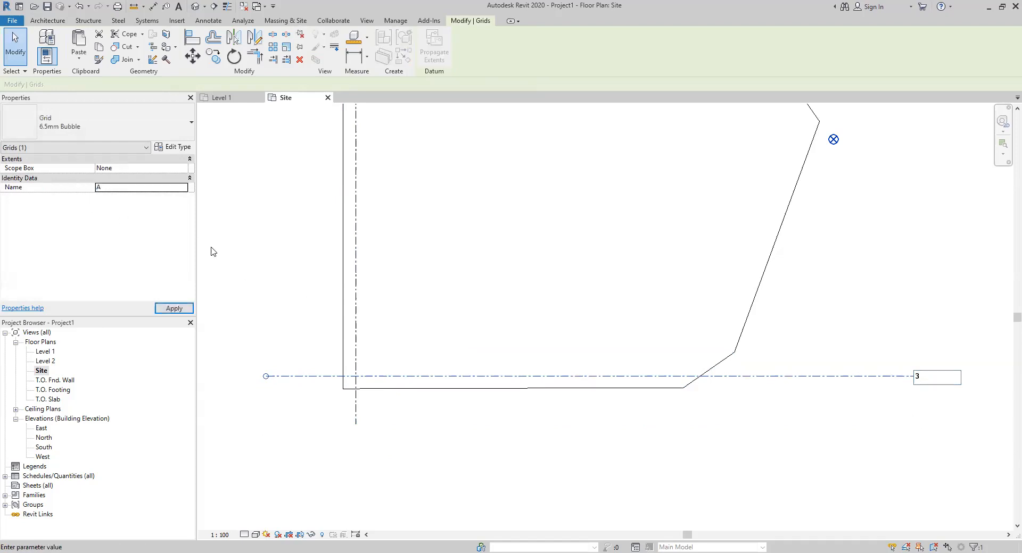
pyautogui.click(457, 440)
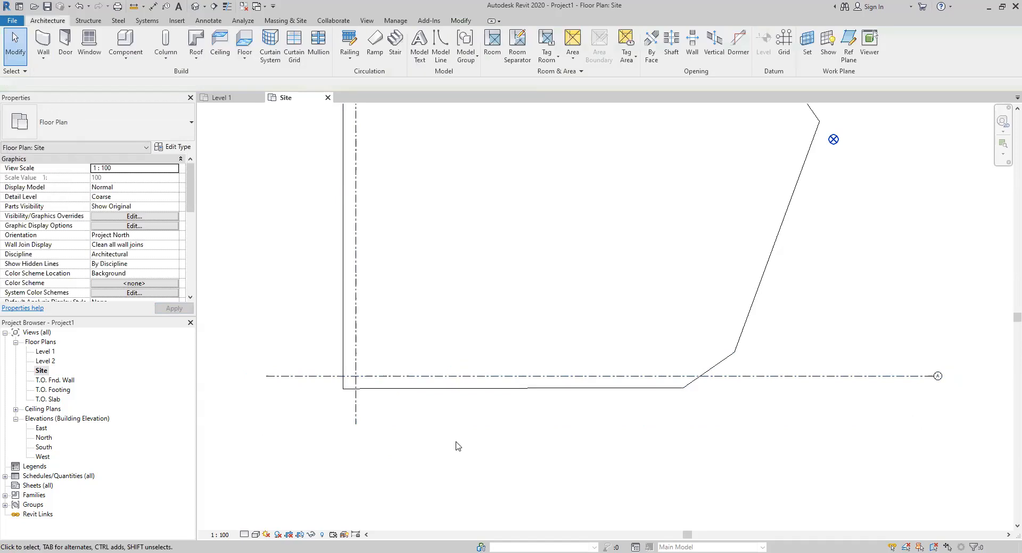
# Step: Move the project base point to the intersection of grid 1 and grid A
pyautogui.press('Tab')
pyautogui.press('Tab')
pyautogui.press('Tab')
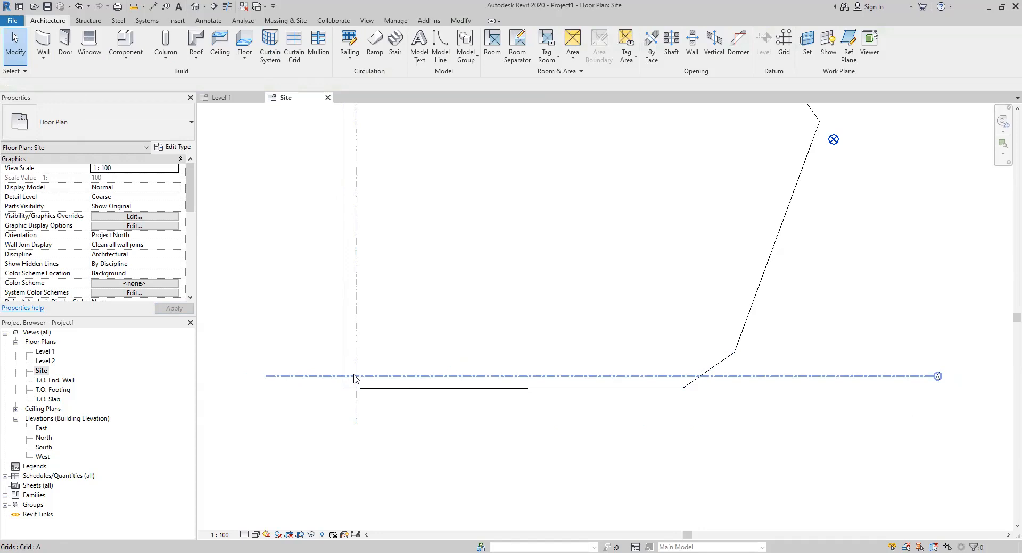
pyautogui.click(834, 141)
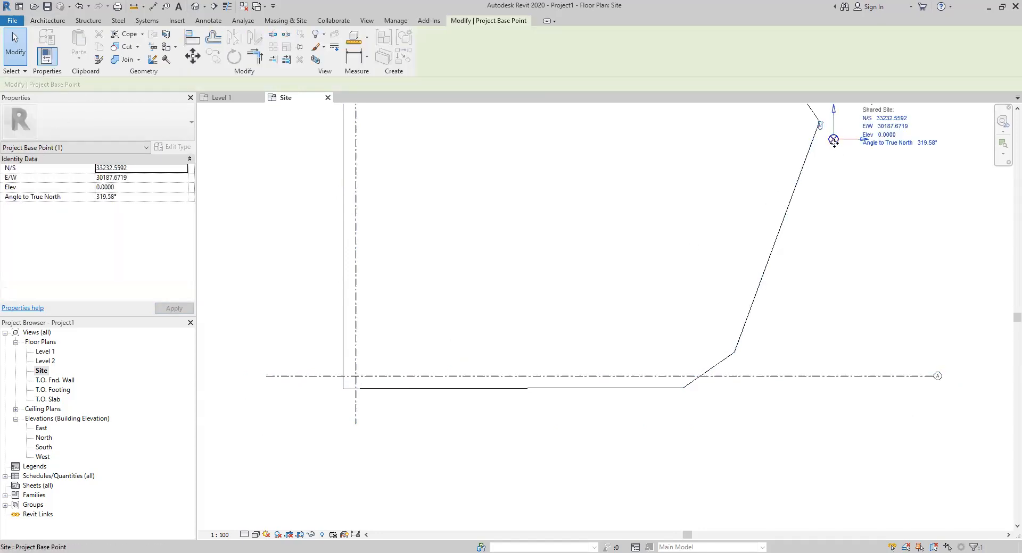
pyautogui.moveTo(833, 140); pyautogui.dragTo(357, 377)
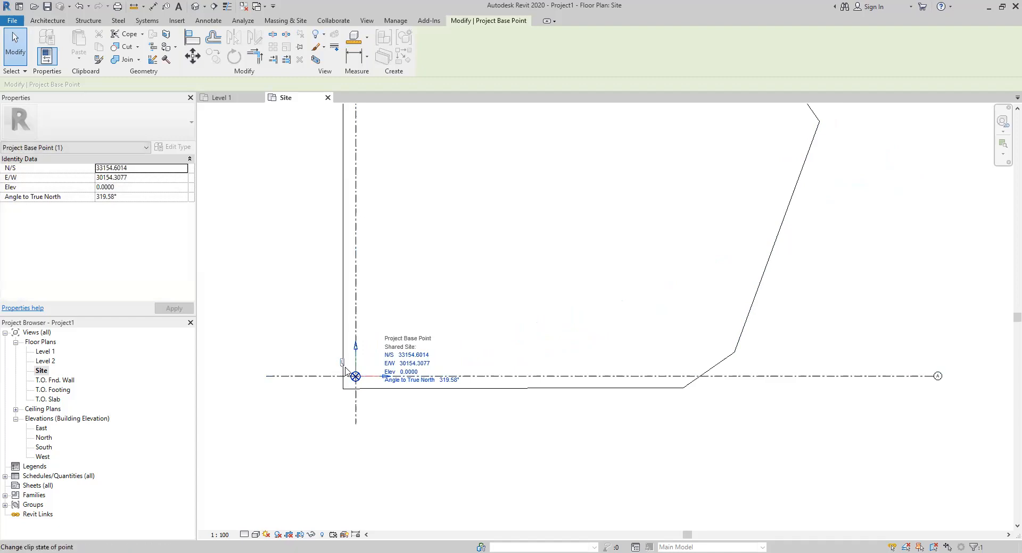
pyautogui.click(397, 424)
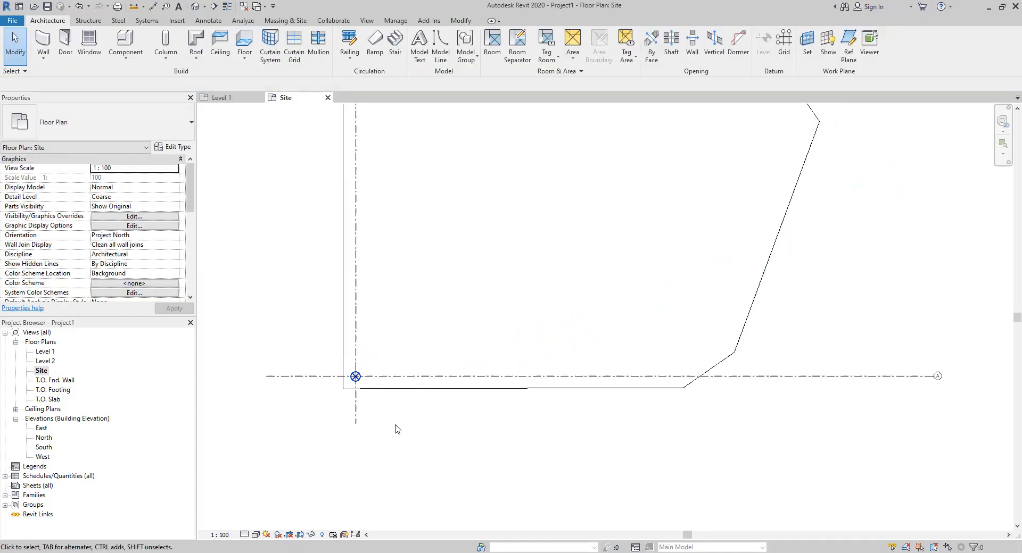
# Step: Pin the project base point at the grid intersection
pyautogui.click(356, 378)
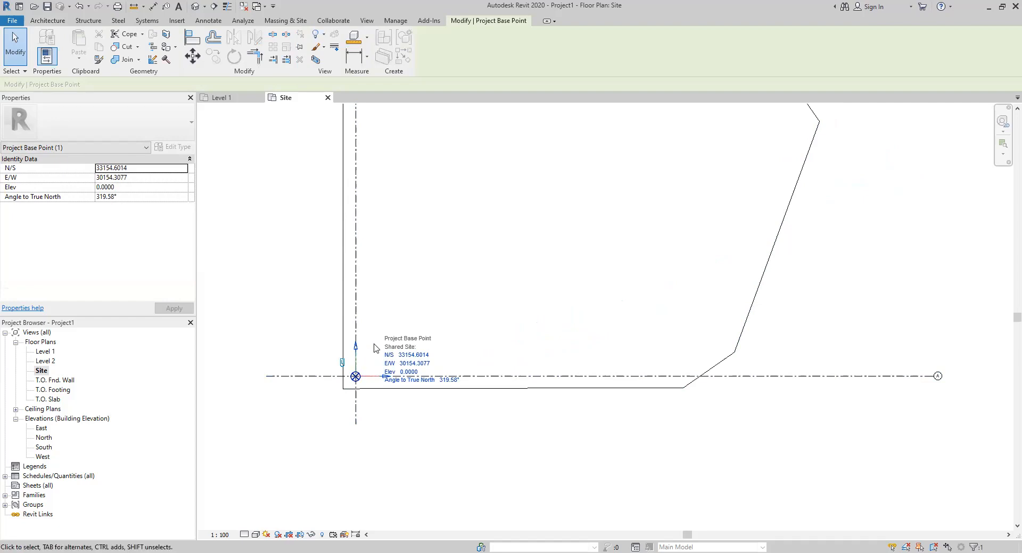
pyautogui.press('Tab')
pyautogui.press('Tab')
pyautogui.press('Tab')
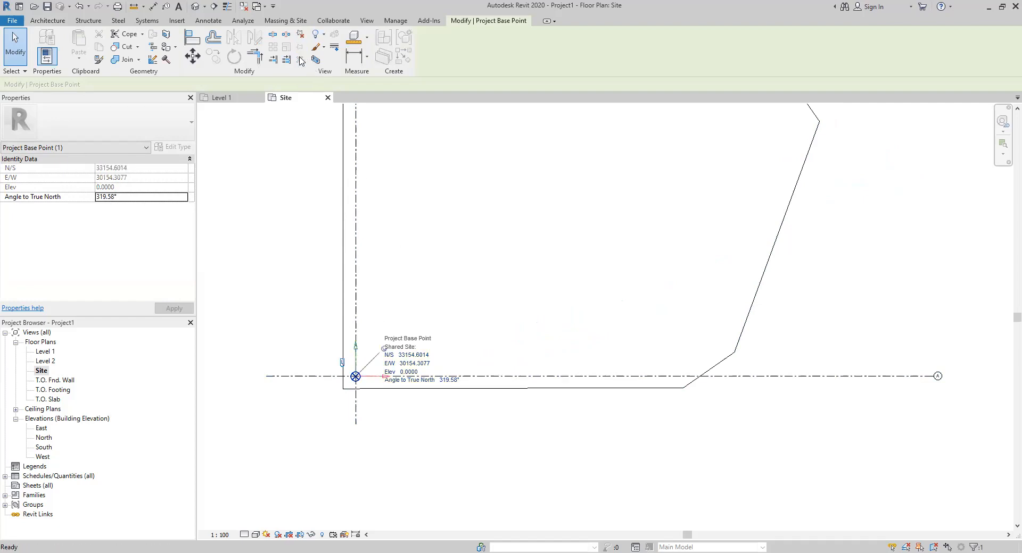
pyautogui.click(283, 202)
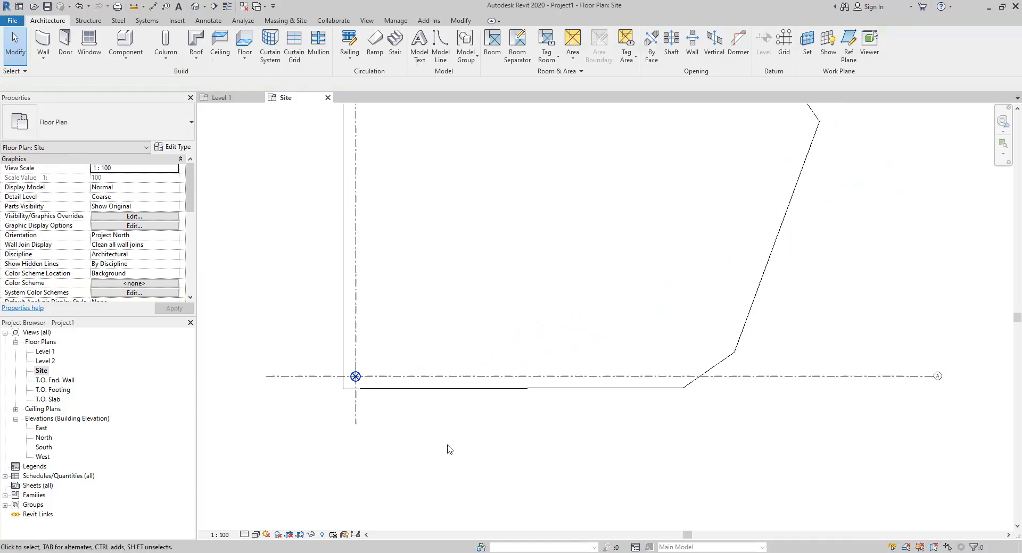
# Step: Window-select the survey point and the project base point in turn to check whether the pinned points can be selected
pyautogui.scroll(-2, 430, 462)
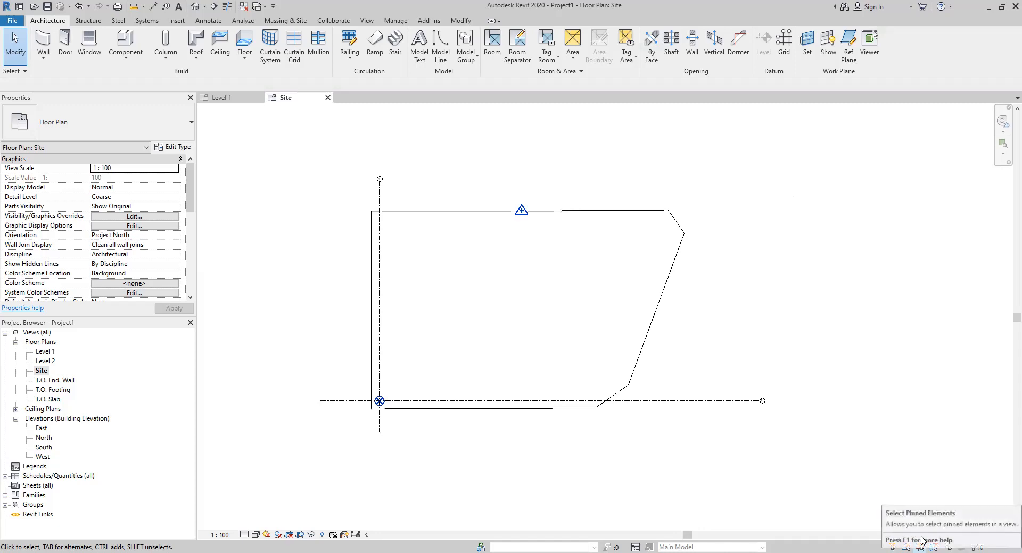
pyautogui.moveTo(500, 190); pyautogui.dragTo(569, 245)
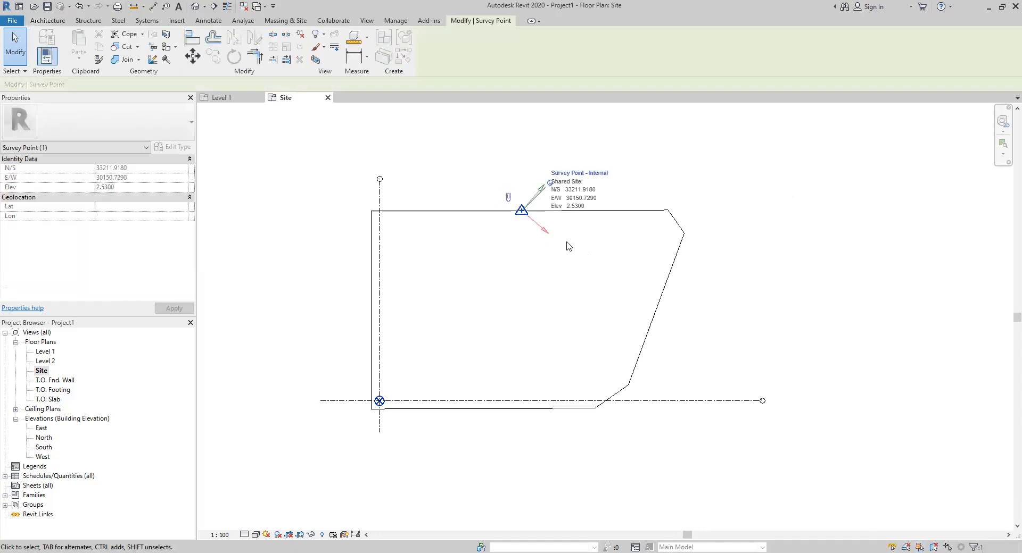
pyautogui.click(440, 450)
pyautogui.moveTo(337, 367); pyautogui.dragTo(423, 419)
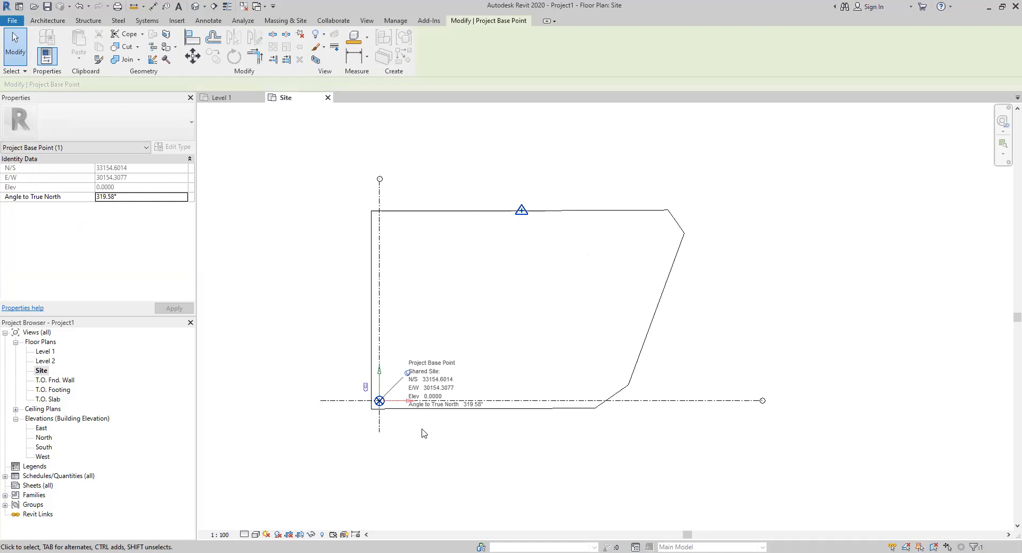
pyautogui.click(577, 452)
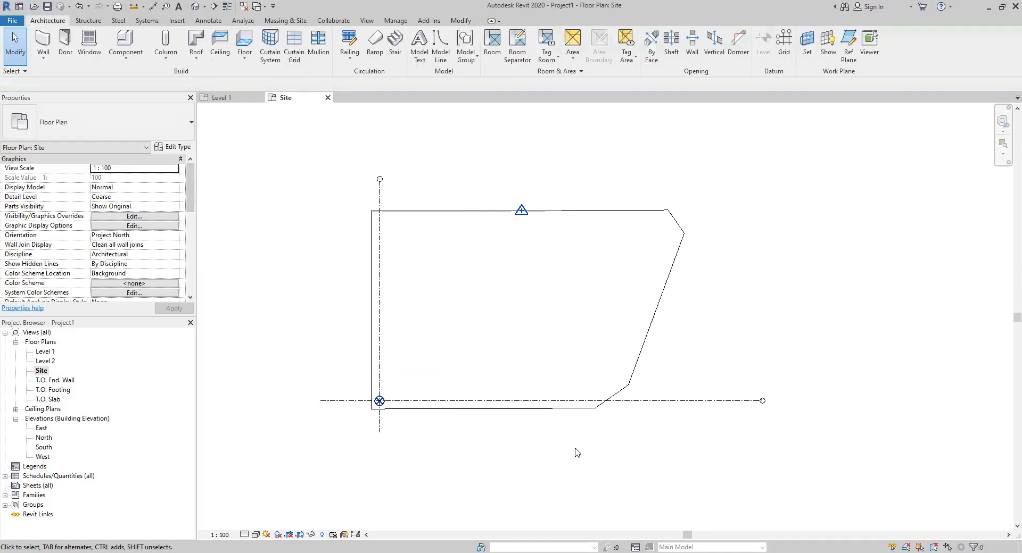
pyautogui.moveTo(342, 372); pyautogui.dragTo(417, 424)
# Step: Place a spot coordinate with a shouldered leader on the easternmost corner of the site boundary and read its northing and easting
pyautogui.click(211, 24)
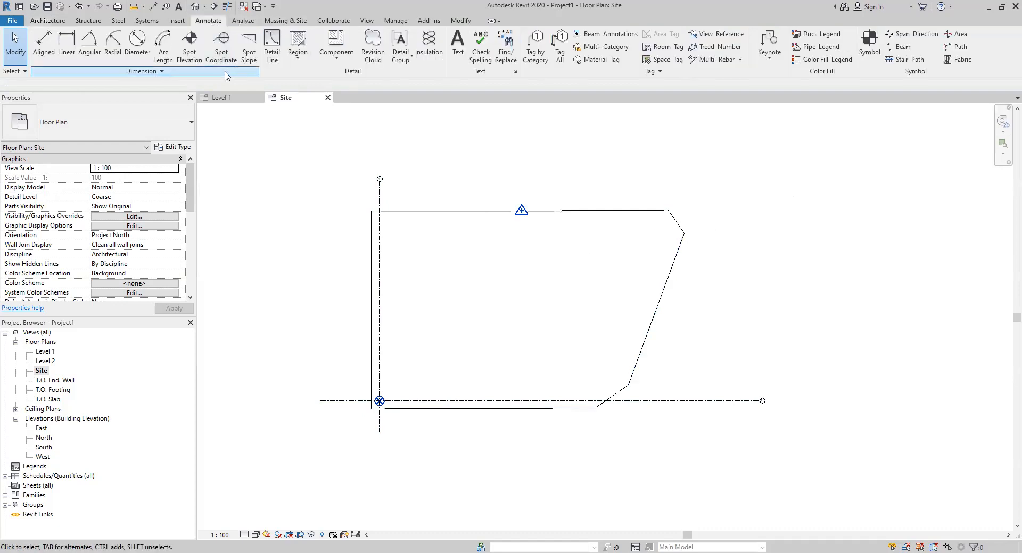
pyautogui.click(224, 50)
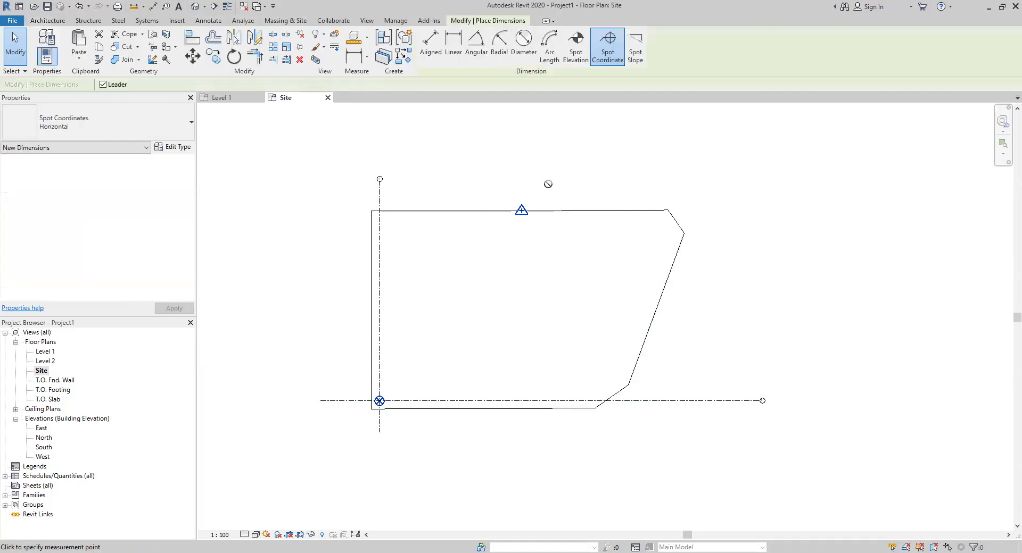
pyautogui.click(684, 233)
pyautogui.click(745, 228)
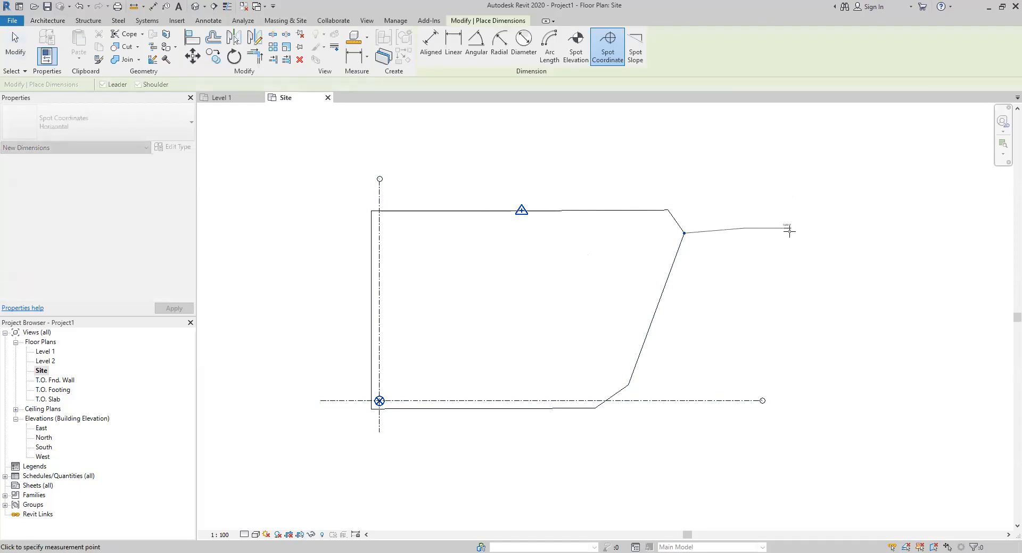
pyautogui.click(785, 227)
pyautogui.scroll(3, 798, 226)
pyautogui.scroll(3, 771, 229)
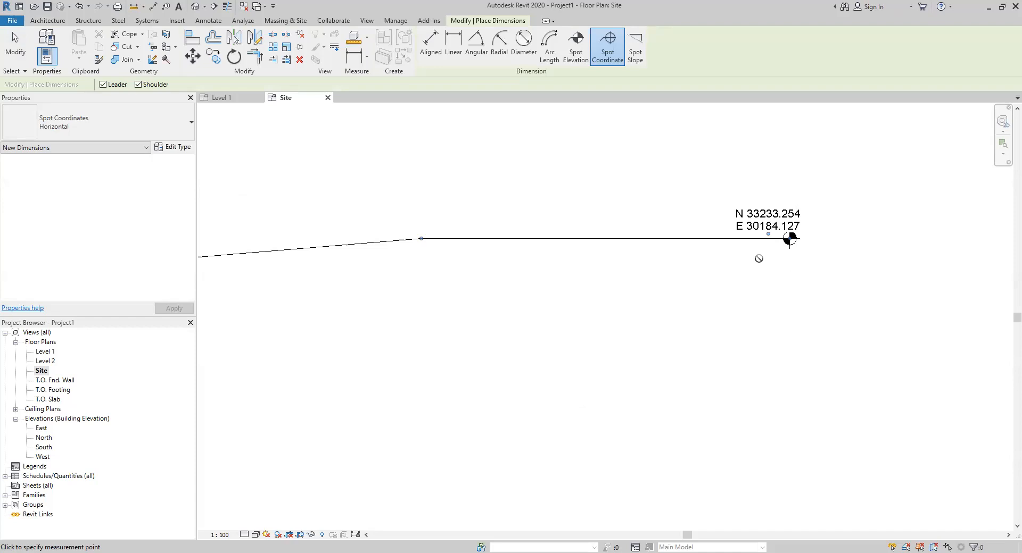
pyautogui.scroll(-2, 761, 258)
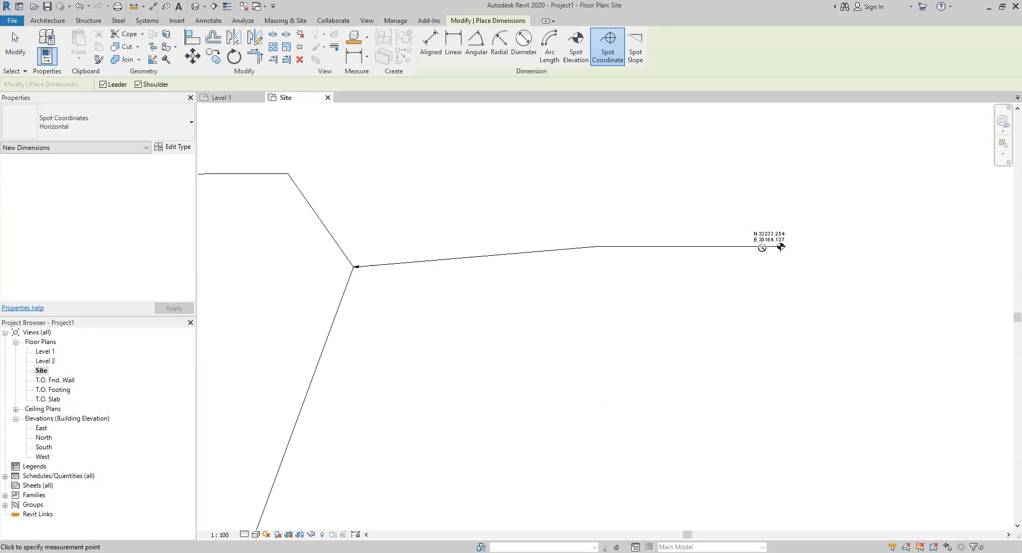
# Step: Delete the spot coordinate at the boundary's easternmost corner
pyautogui.press('Escape')
pyautogui.click(526, 257)
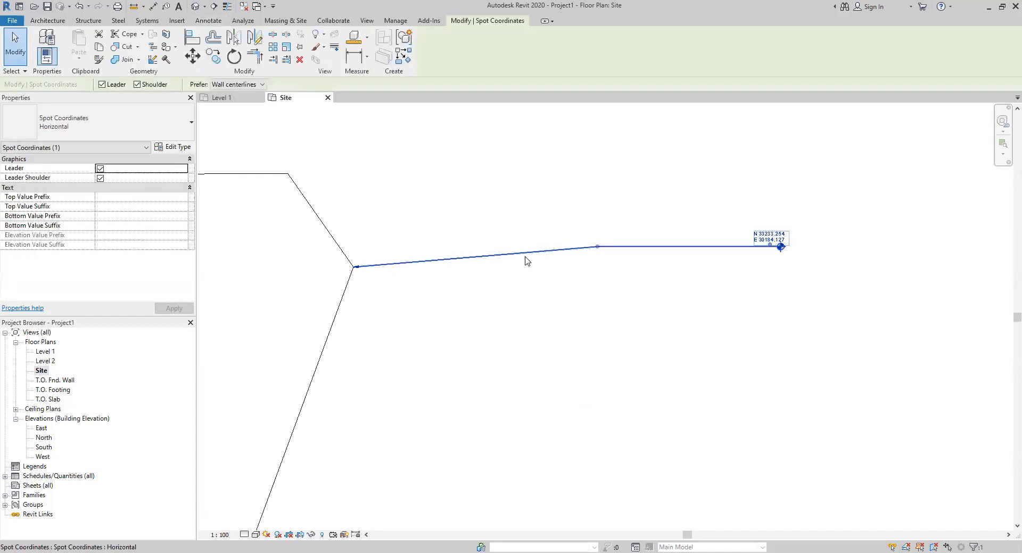
pyautogui.press('Delete')
pyautogui.scroll(-4, 655, 281)
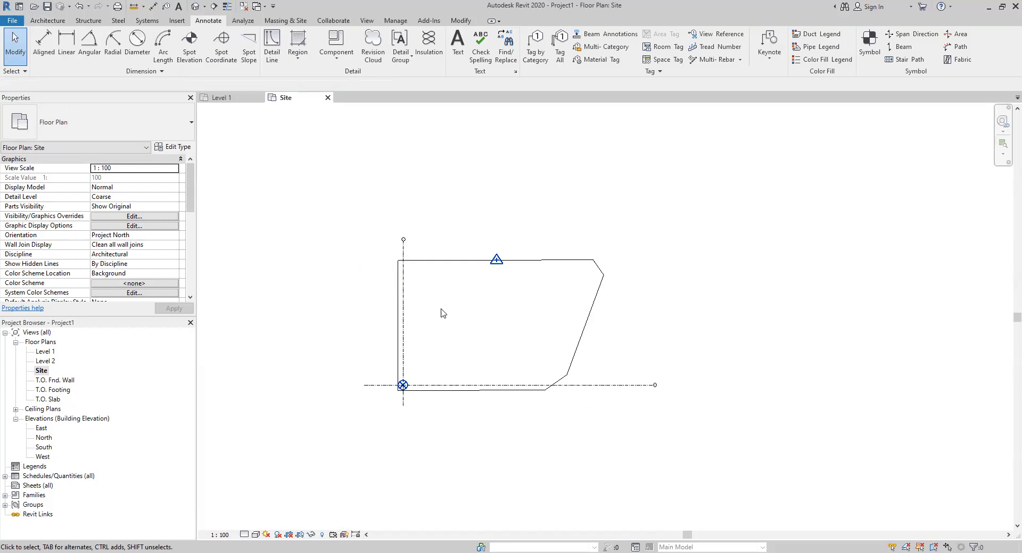
pyautogui.scroll(1, 441, 313)
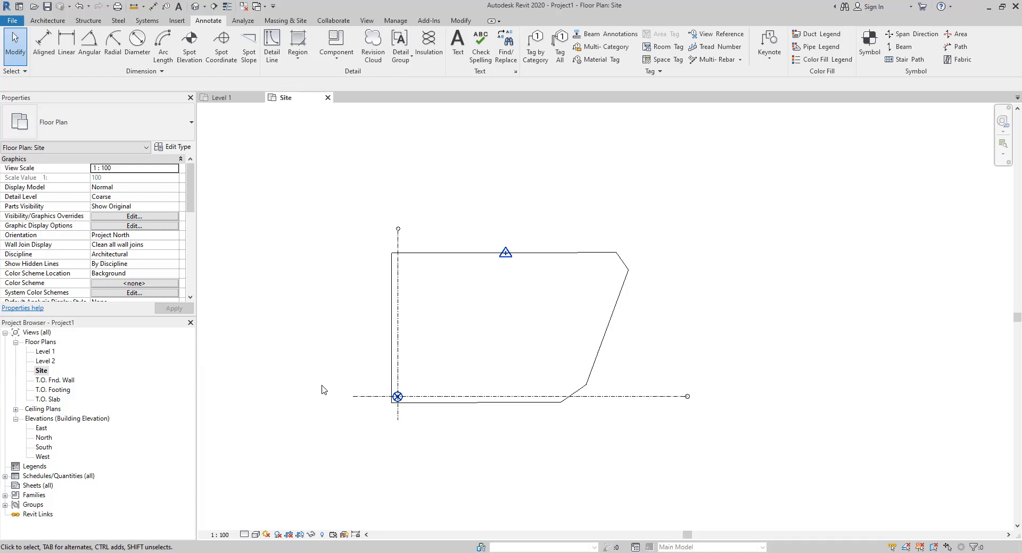
# Step: Save the project as Class3_site.rvt in the folder holding Class3.rvt and close it
pyautogui.click(47, 6)
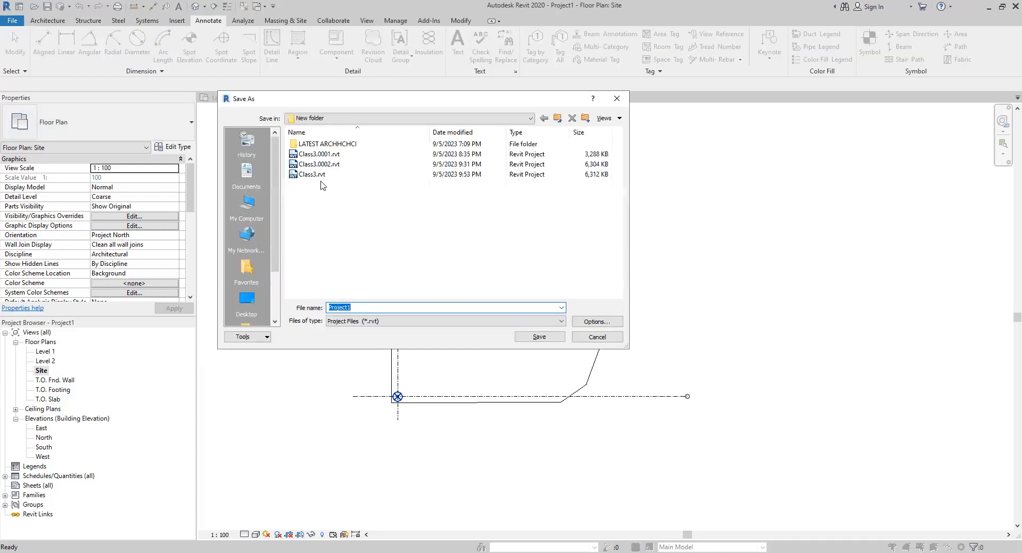
pyautogui.click(320, 175)
pyautogui.click(347, 308)
pyautogui.click(347, 307)
pyautogui.click(346, 309)
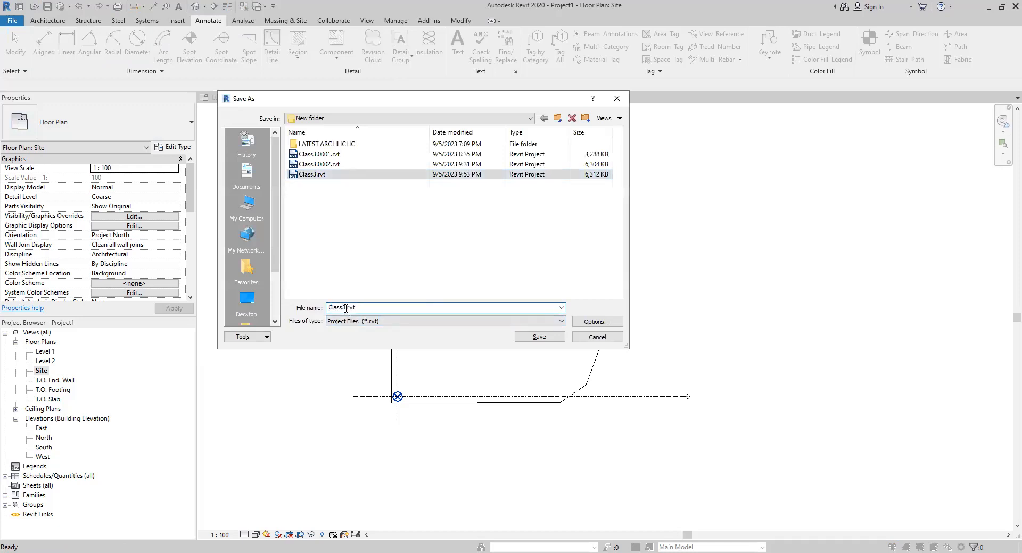
pyautogui.write('_site')
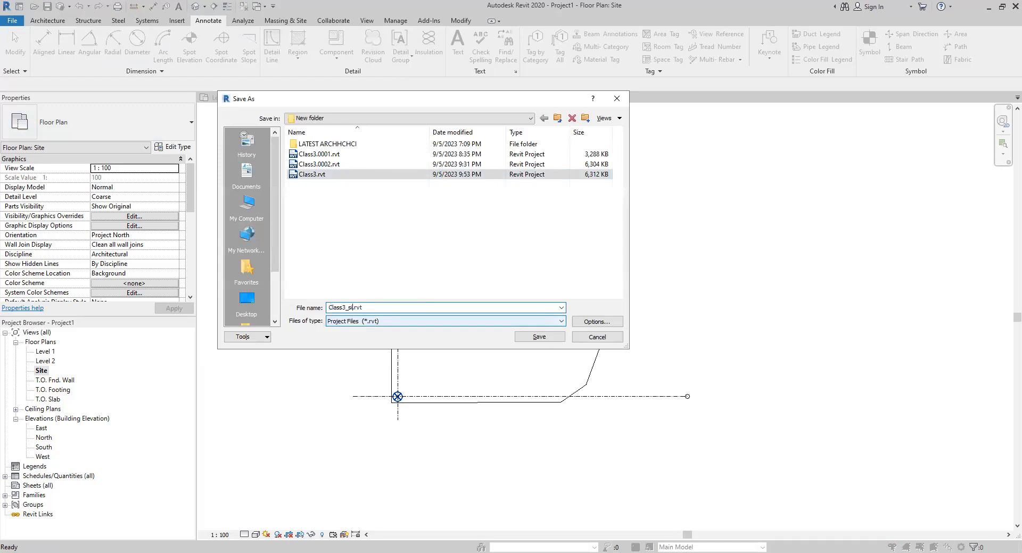
pyautogui.click(538, 337)
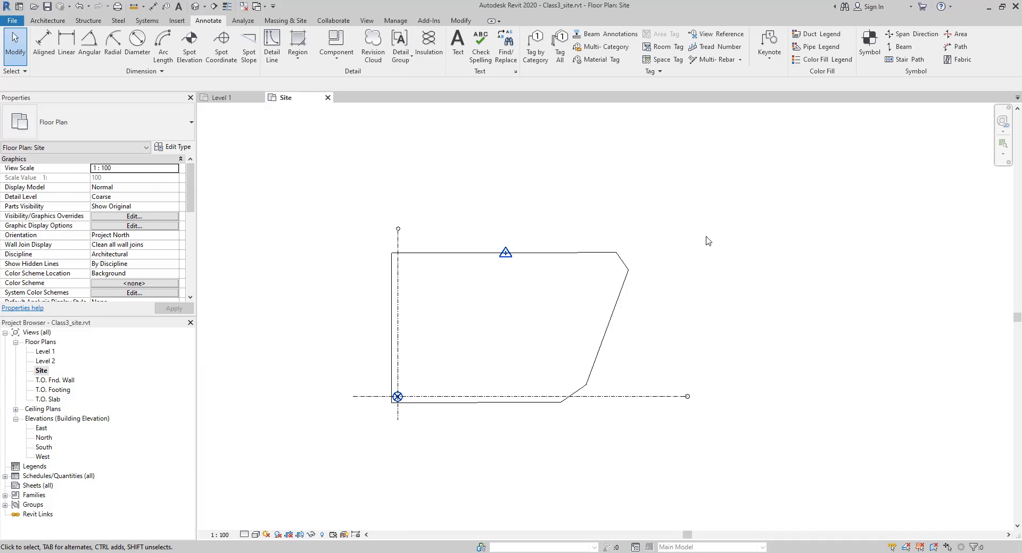
pyautogui.click(1006, 8)
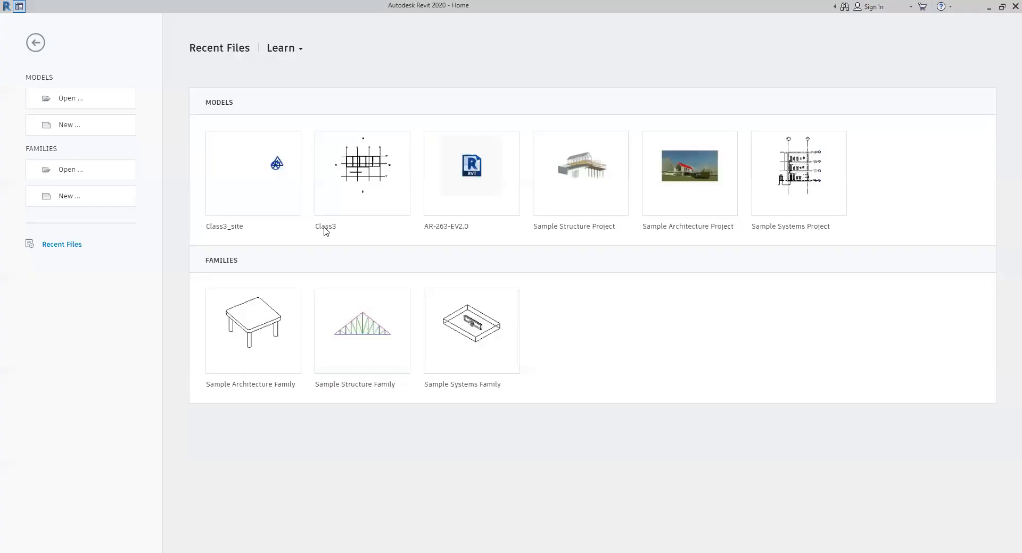
# Step: Create a new project from the Structural Template and open the Level 1 structural plan
pyautogui.click(70, 128)
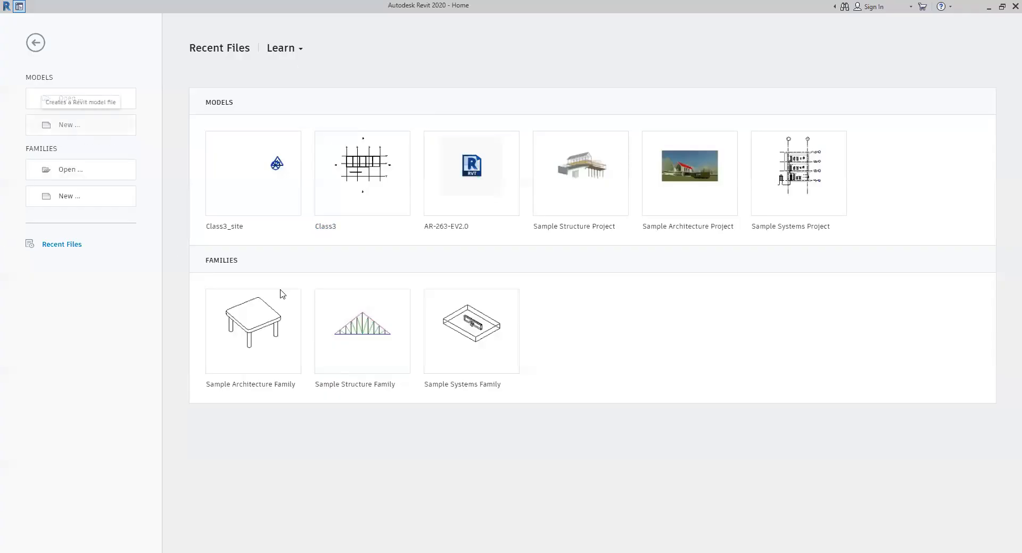
pyautogui.click(482, 260)
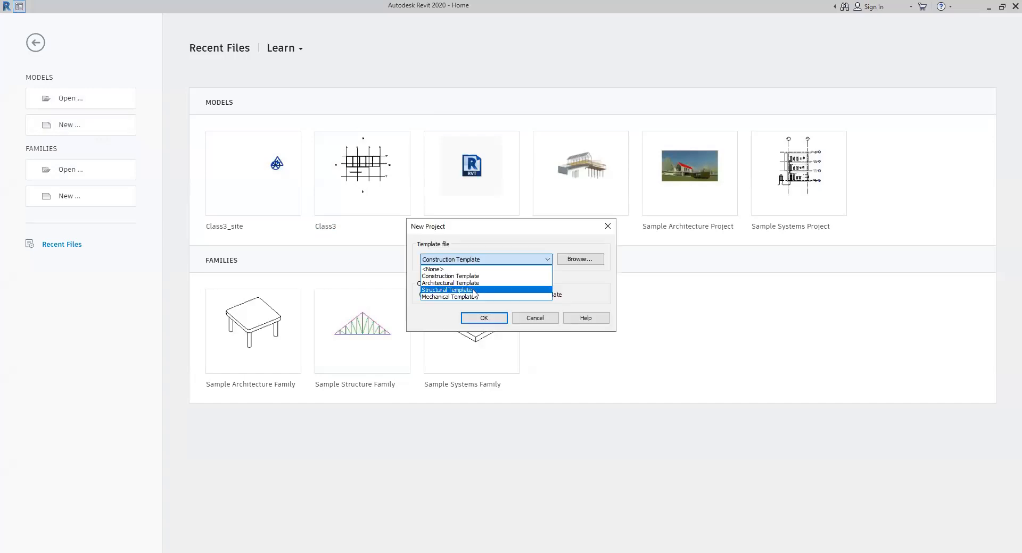
pyautogui.click(478, 322)
pyautogui.click(478, 322)
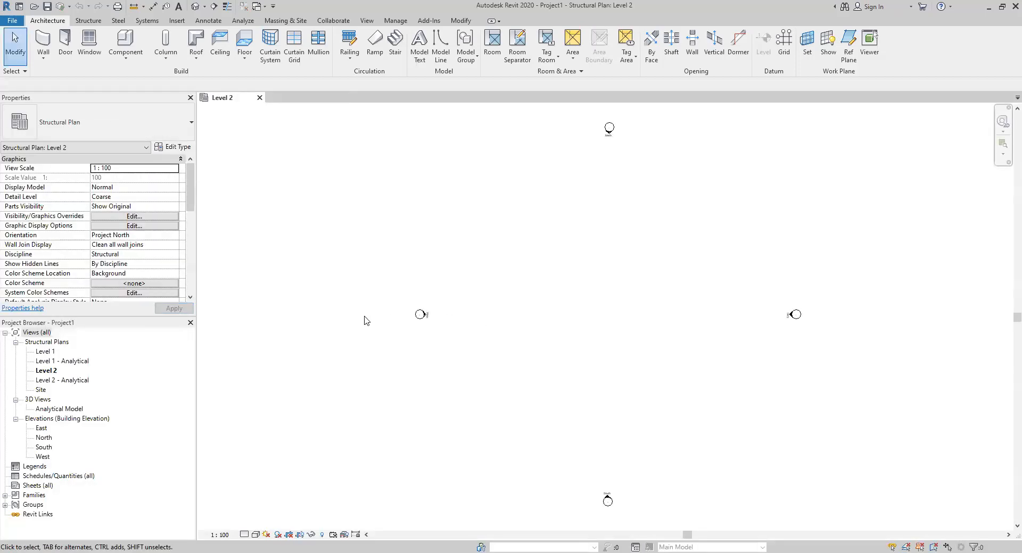
pyautogui.click(52, 352)
pyautogui.doubleClick(53, 352)
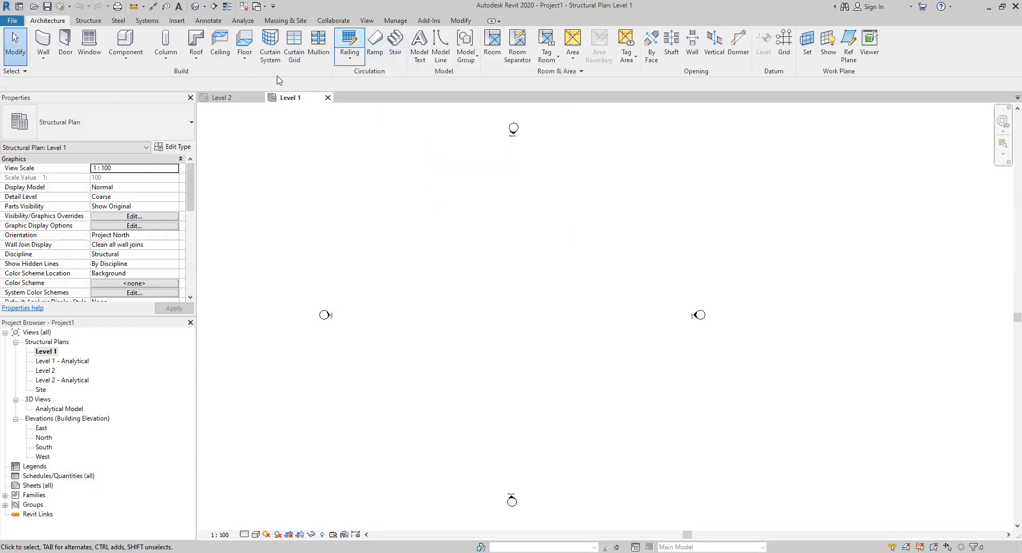
# Step: Draw a vertical grid line from top to bottom just inside the west elevation marker
pyautogui.click(785, 51)
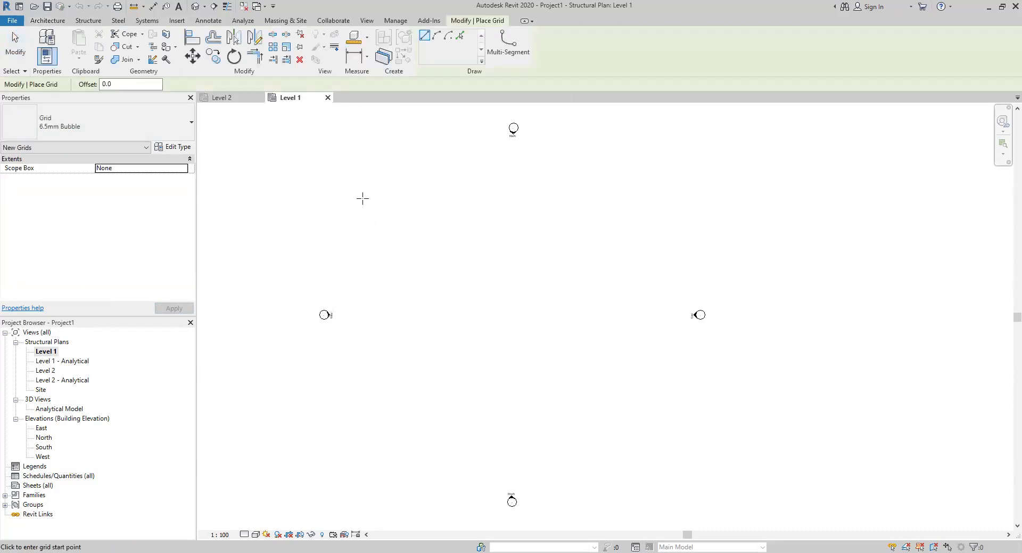
pyautogui.click(362, 171)
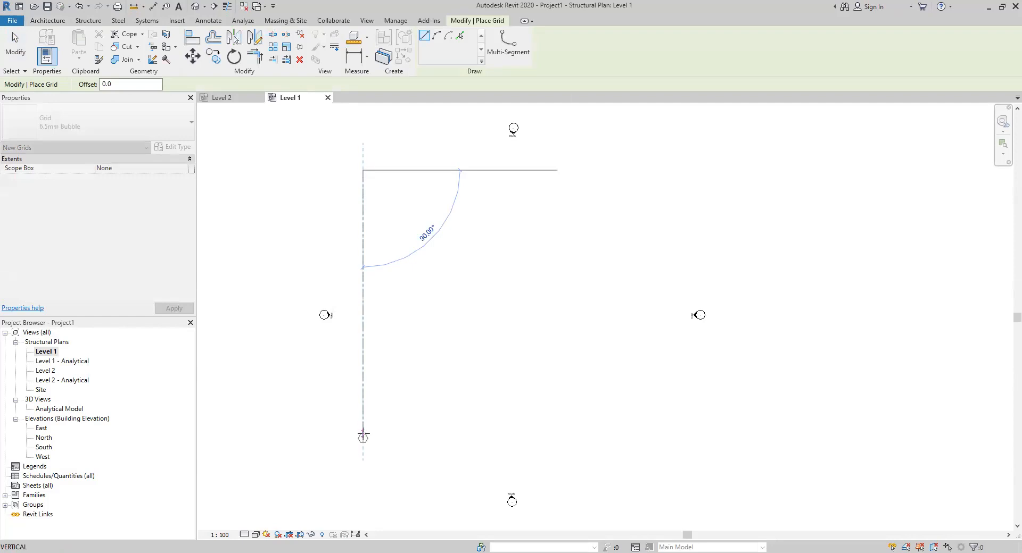
pyautogui.click(363, 437)
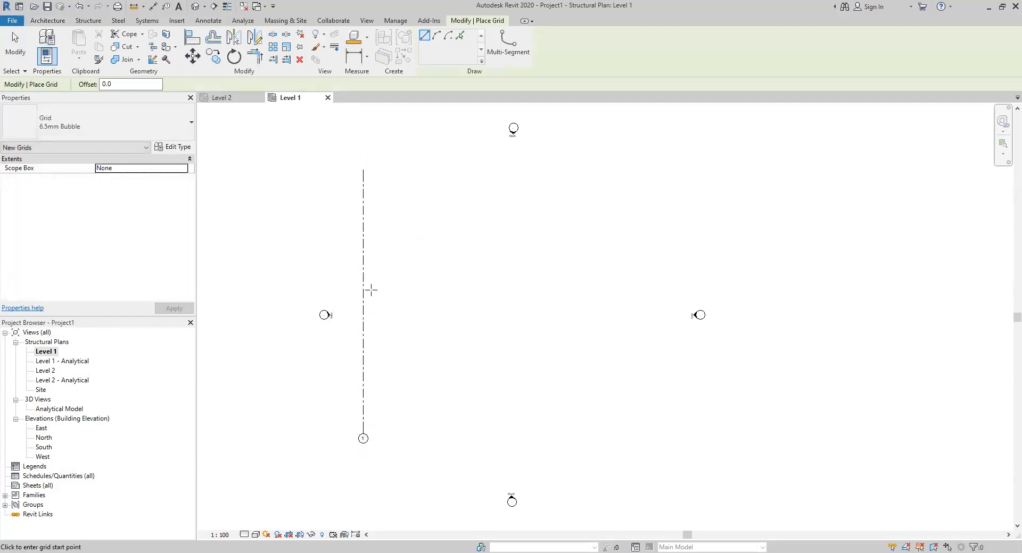
pyautogui.press('Escape')
pyautogui.press('Escape')
# Step: Copy grid 1 five times to the east at varying spacings, using the Multiple and Constrain copy options
pyautogui.click(364, 267)
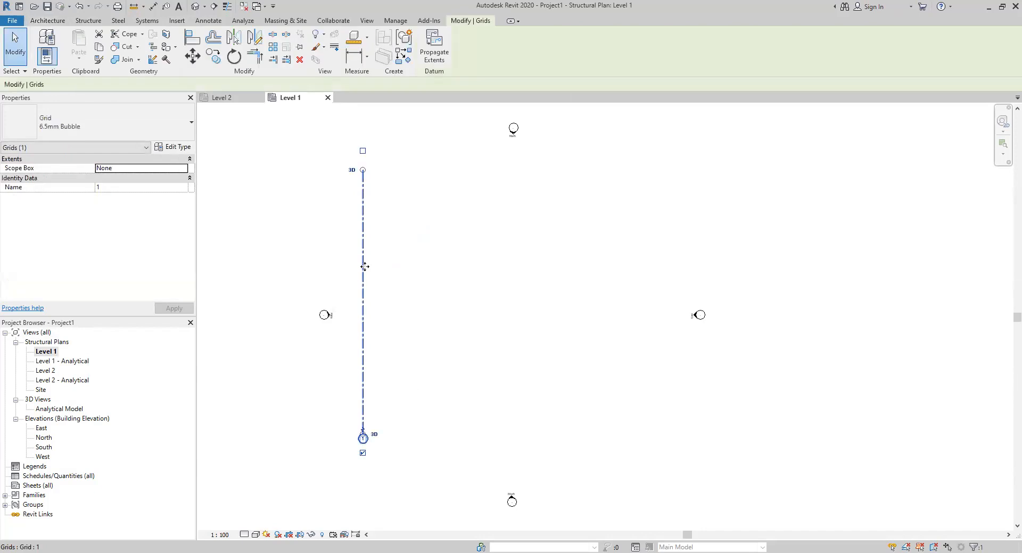
pyautogui.click(213, 56)
pyautogui.click(363, 230)
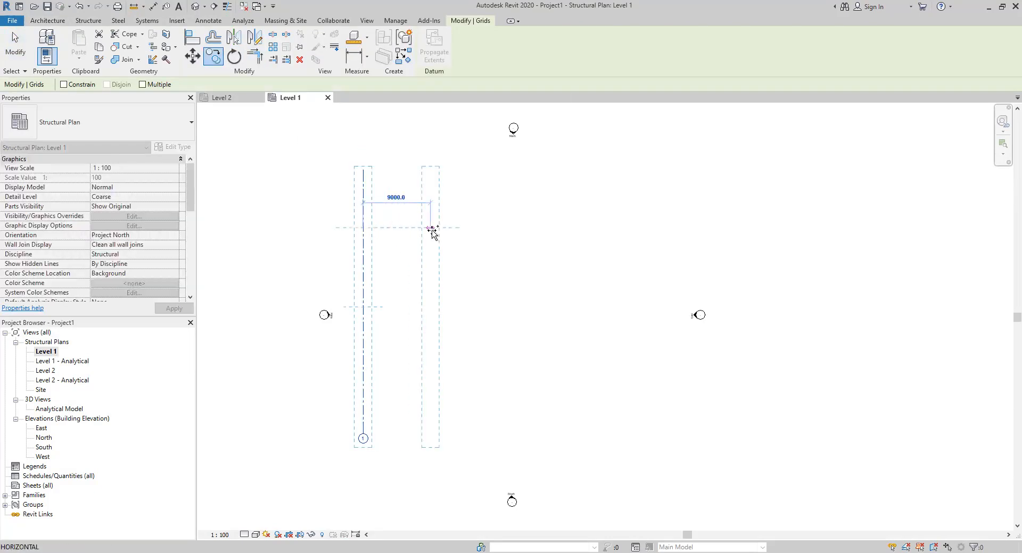
pyautogui.click(142, 84)
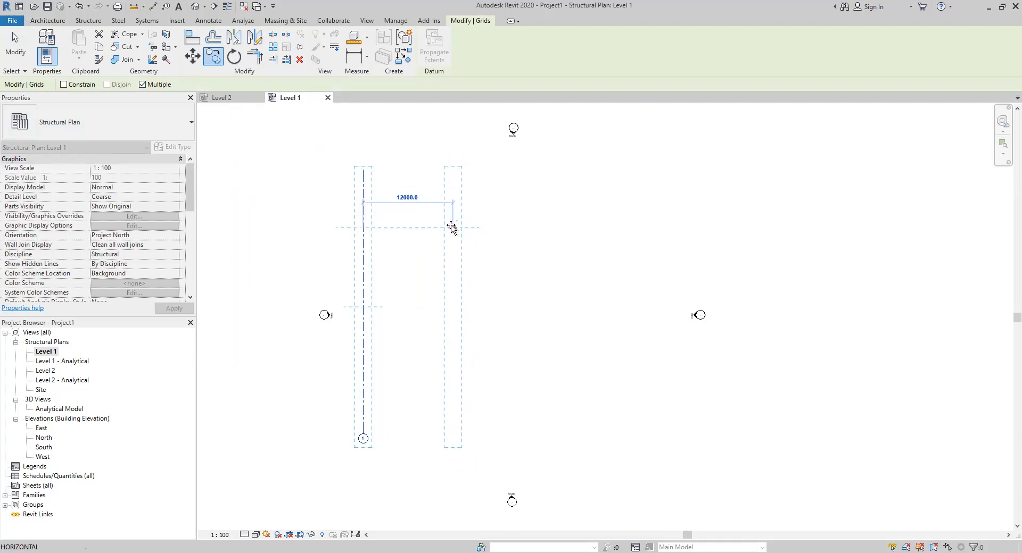
pyautogui.click(64, 85)
pyautogui.click(422, 229)
pyautogui.click(498, 230)
pyautogui.click(565, 230)
pyautogui.click(617, 230)
pyautogui.click(662, 230)
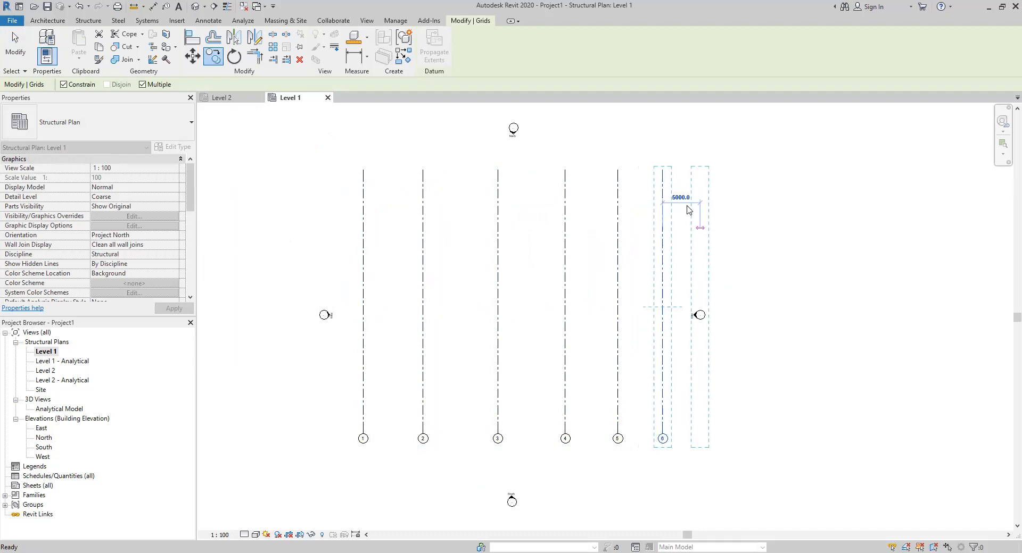
pyautogui.press('Escape')
pyautogui.press('Escape')
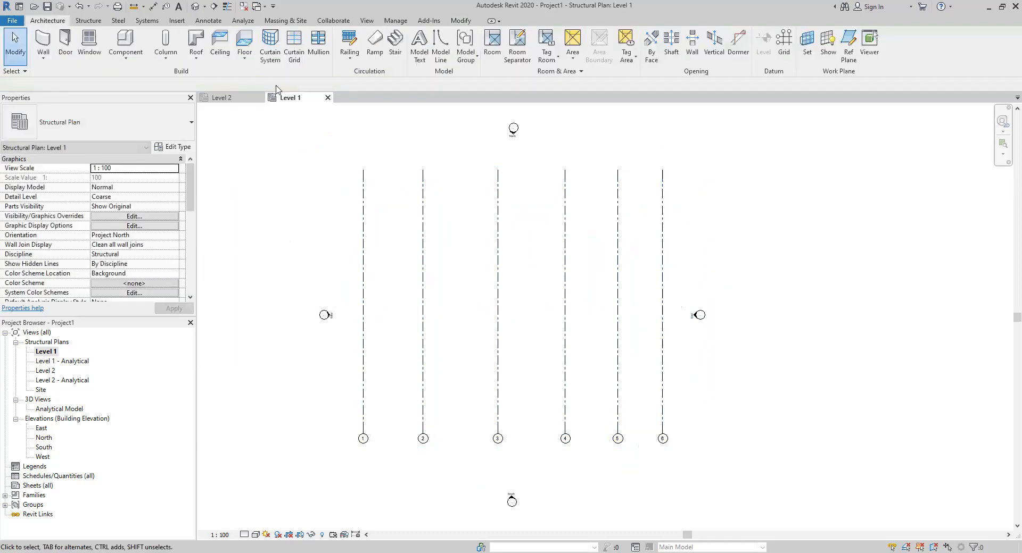
# Step: Draw a horizontal grid line across all six vertical grids, just above their bubbles
pyautogui.click(785, 55)
pyautogui.click(344, 415)
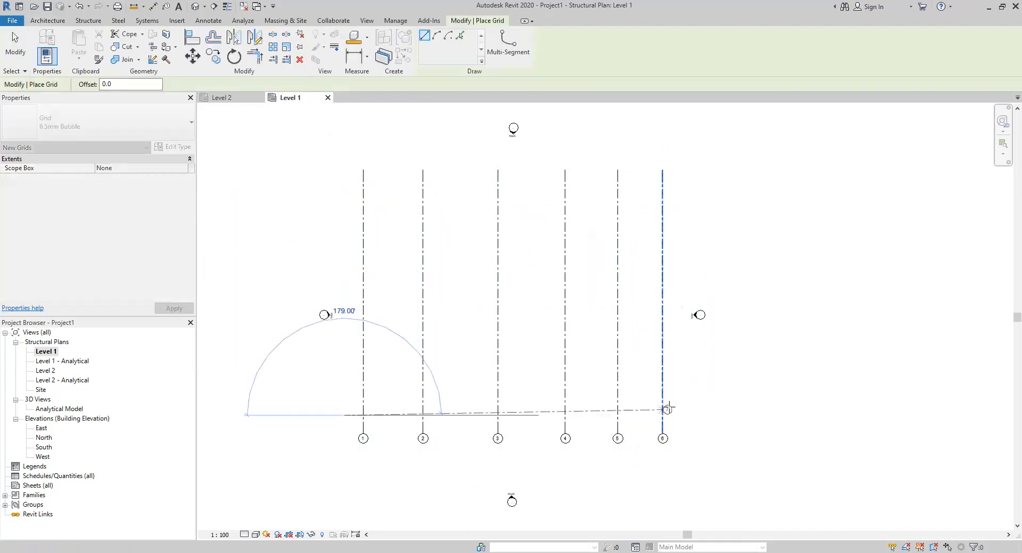
pyautogui.click(705, 415)
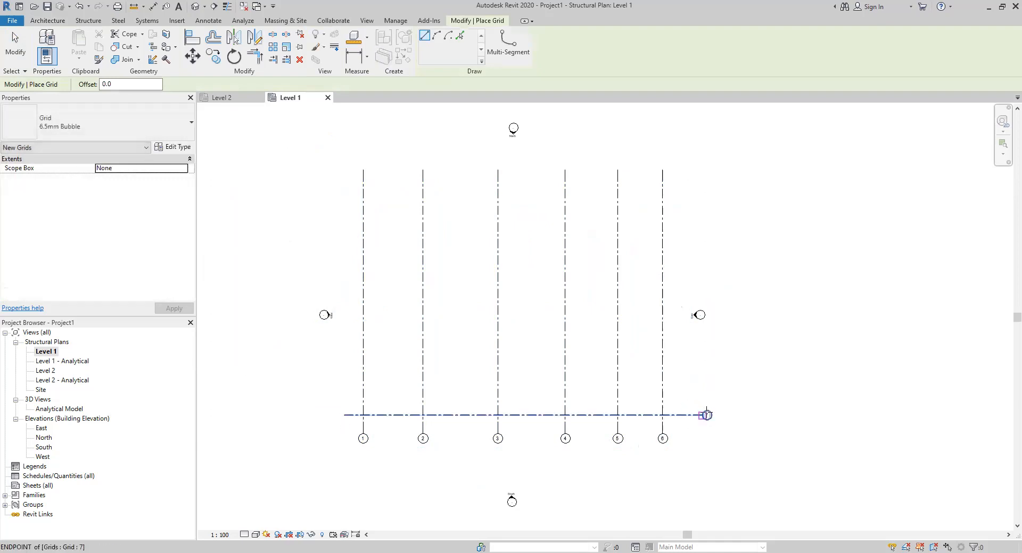
pyautogui.press('Escape')
pyautogui.press('Escape')
# Step: Rename the horizontal grid line to A
pyautogui.click(708, 415)
pyautogui.click(114, 188)
pyautogui.write('A')
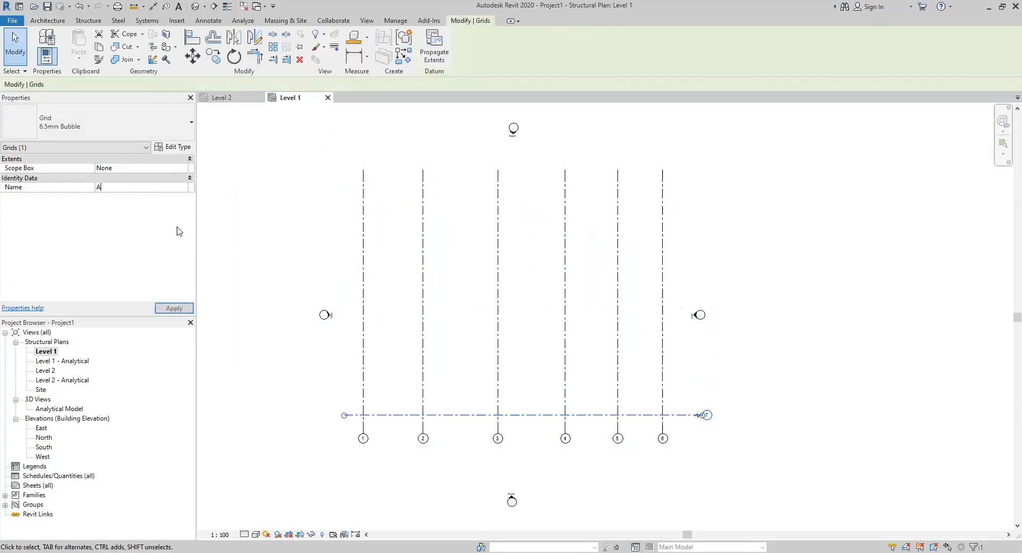
pyautogui.click(254, 283)
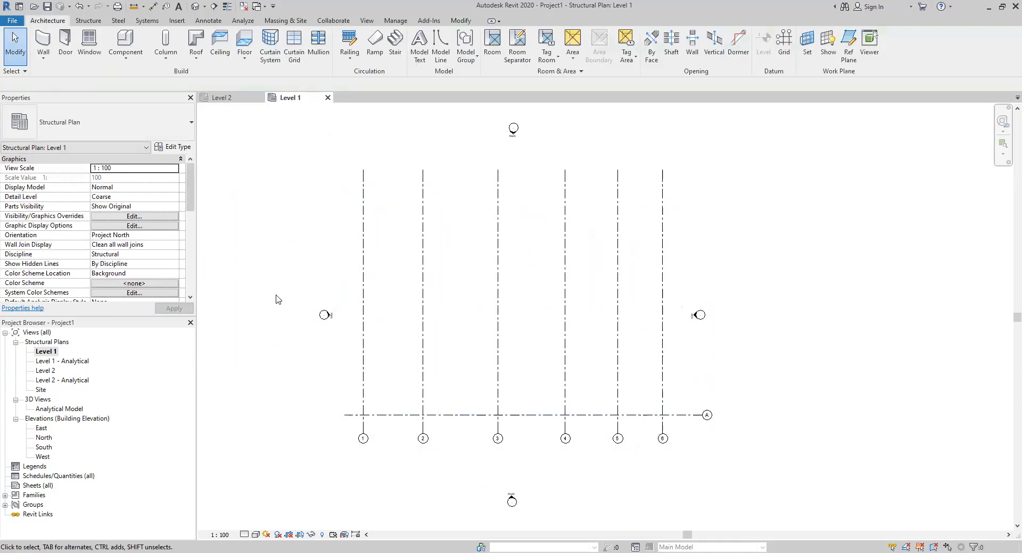
# Step: Copy grid A four times upward at varying spacings to fill the height of the vertical grids
pyautogui.click(471, 421)
pyautogui.click(213, 55)
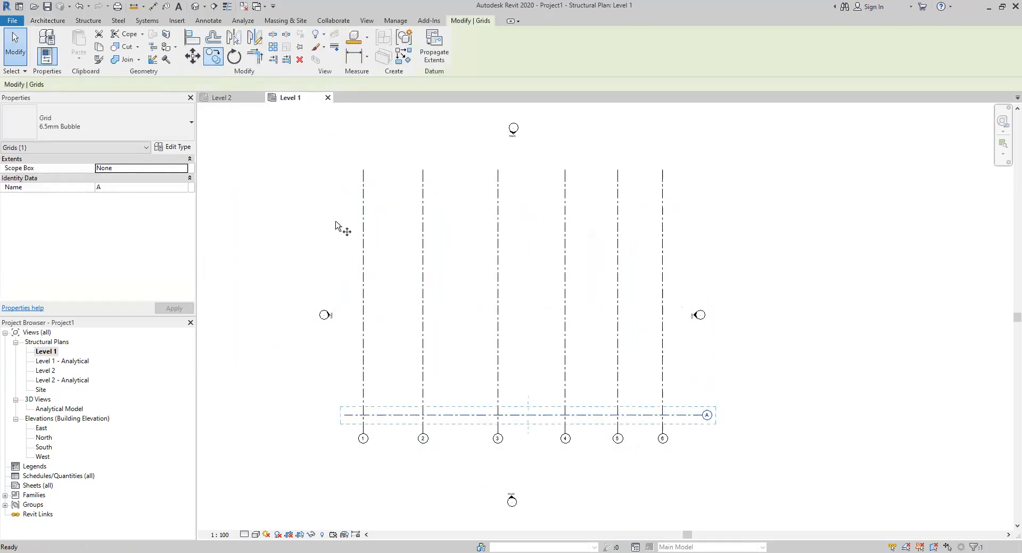
pyautogui.click(485, 417)
pyautogui.click(481, 370)
pyautogui.click(474, 317)
pyautogui.click(477, 265)
pyautogui.click(473, 198)
pyautogui.press('Escape')
pyautogui.press('Escape')
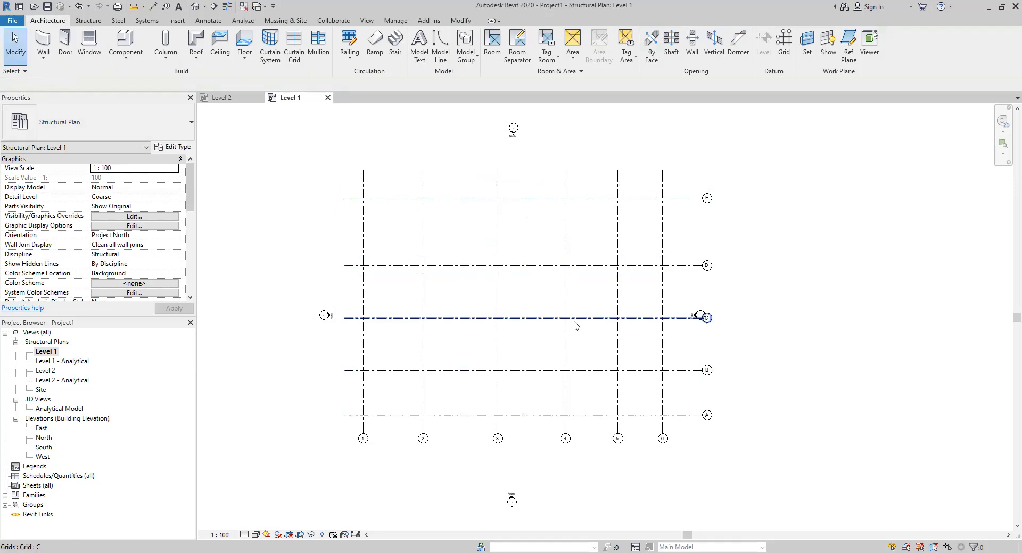
# Step: Place 450 x 600mm Concrete-Rectangular-Column structural columns at every intersection of grids 1 to 6 and A to E
pyautogui.click(166, 39)
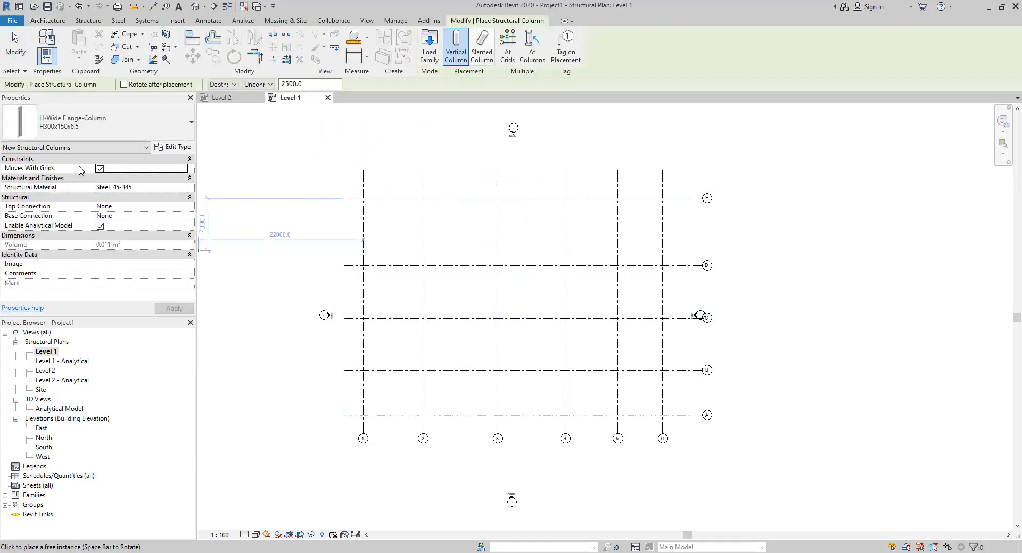
pyautogui.click(107, 122)
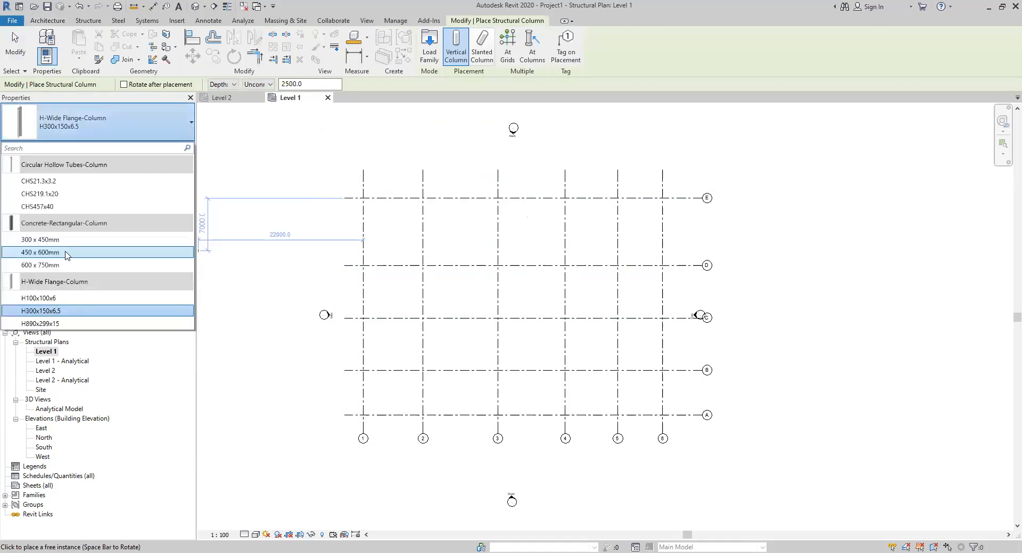
pyautogui.click(60, 253)
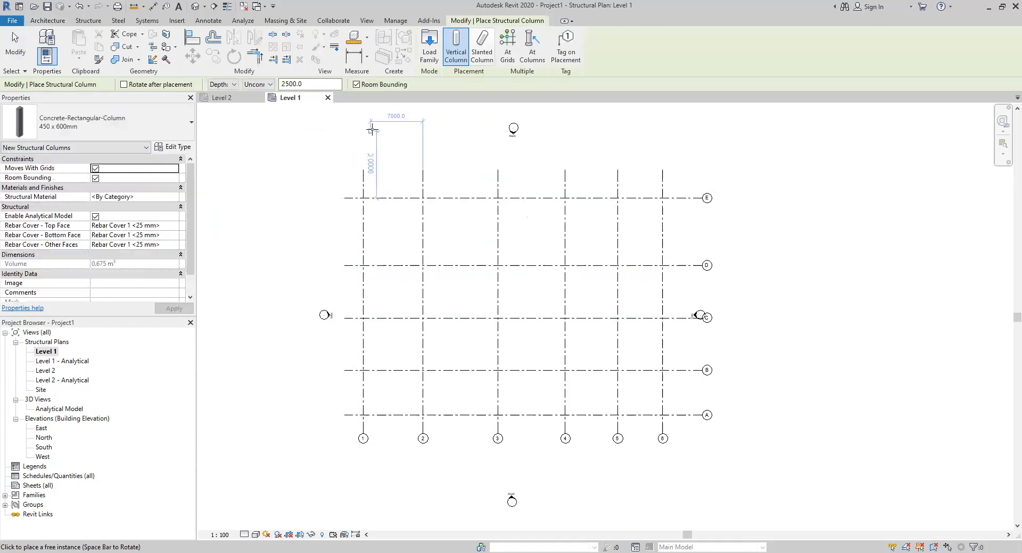
pyautogui.click(507, 51)
pyautogui.moveTo(675, 185); pyautogui.dragTo(357, 417)
pyautogui.click(464, 45)
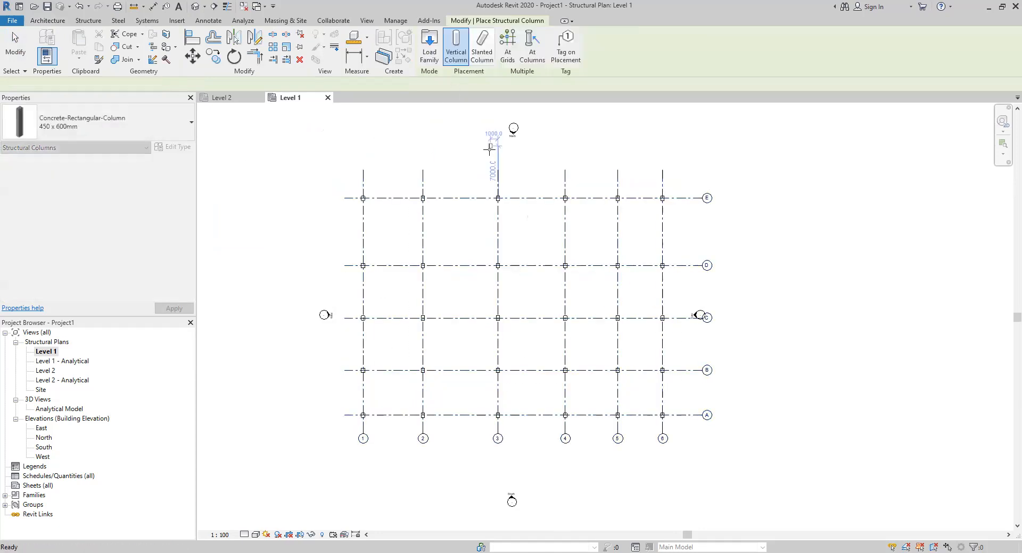
# Step: Place 400 x 800mm Concrete-Rectangular Beams along grid E, spanning column to column from grid 1 to grid 6
pyautogui.press('Escape')
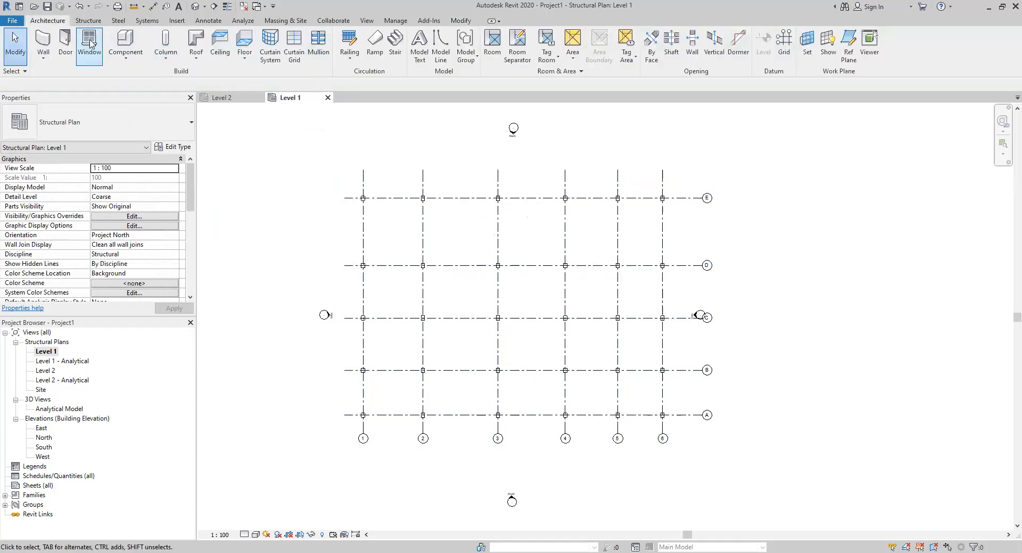
pyautogui.click(88, 20)
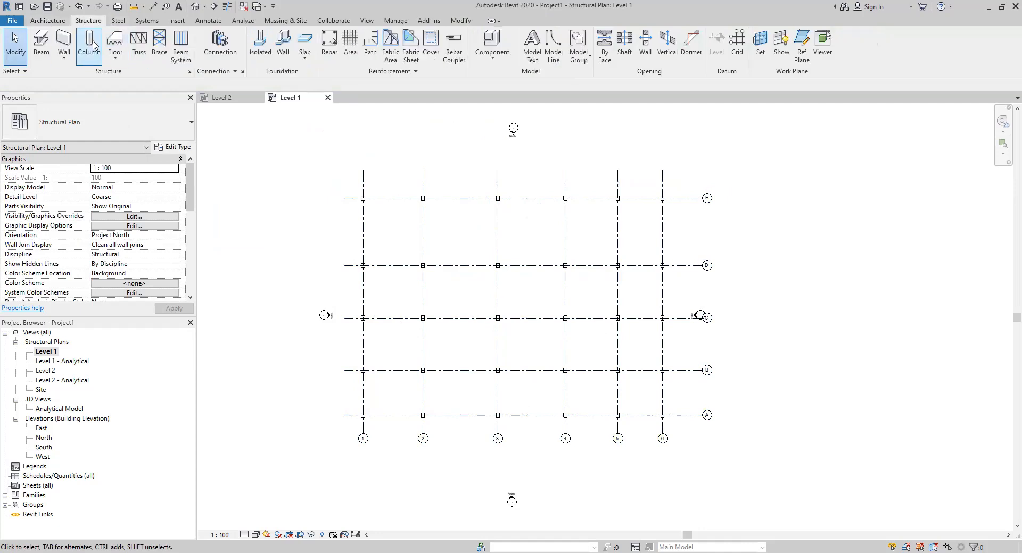
pyautogui.click(41, 43)
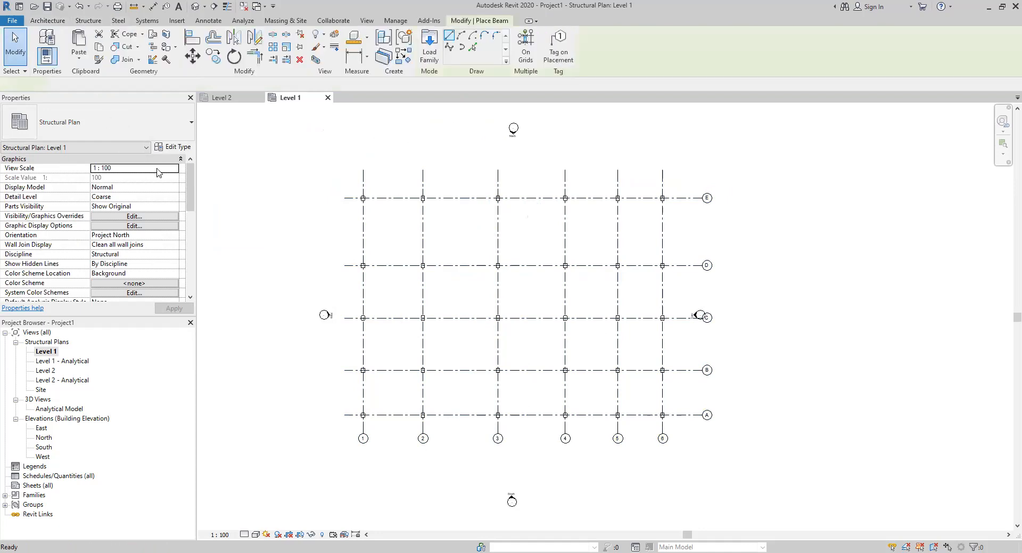
pyautogui.click(191, 123)
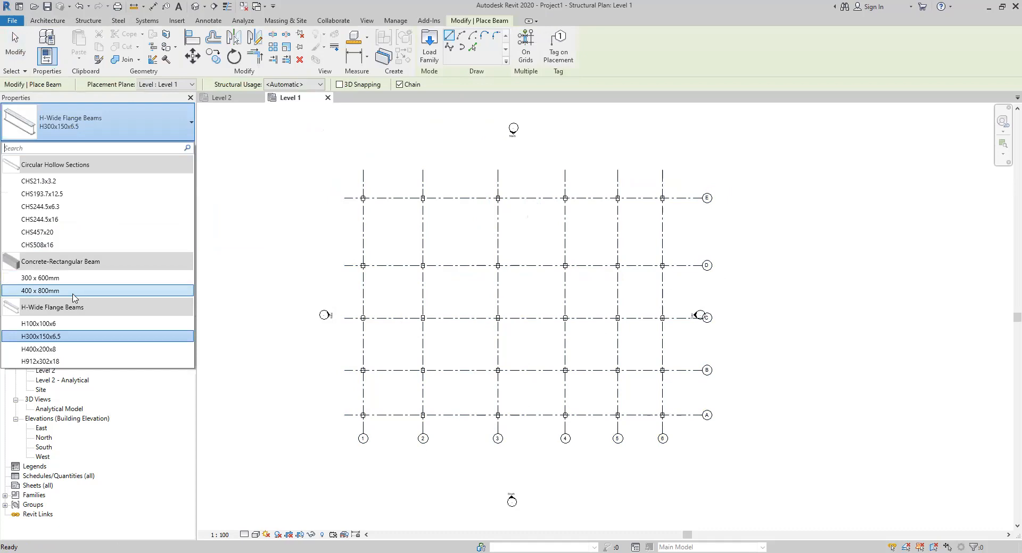
pyautogui.scroll(3, 356, 213)
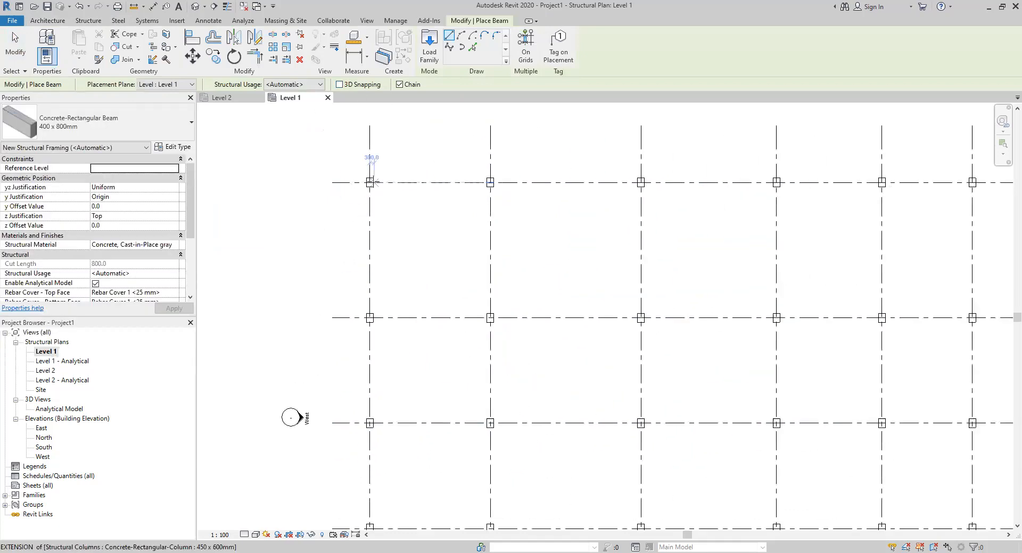
pyautogui.click(370, 183)
pyautogui.click(490, 183)
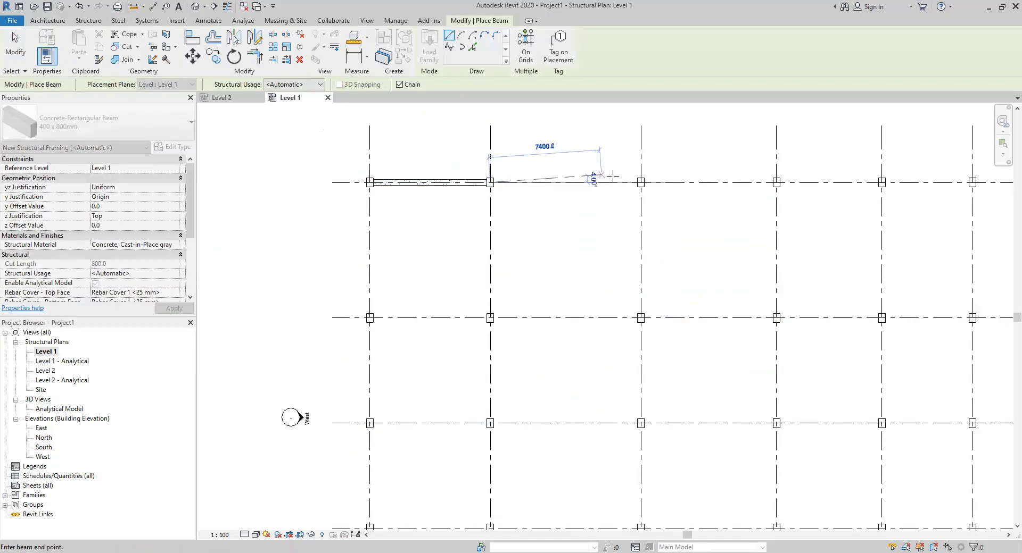
pyautogui.click(641, 183)
pyautogui.click(776, 183)
pyautogui.moveTo(664, 219); pyautogui.dragTo(463, 242, button='middle')
pyautogui.click(680, 206)
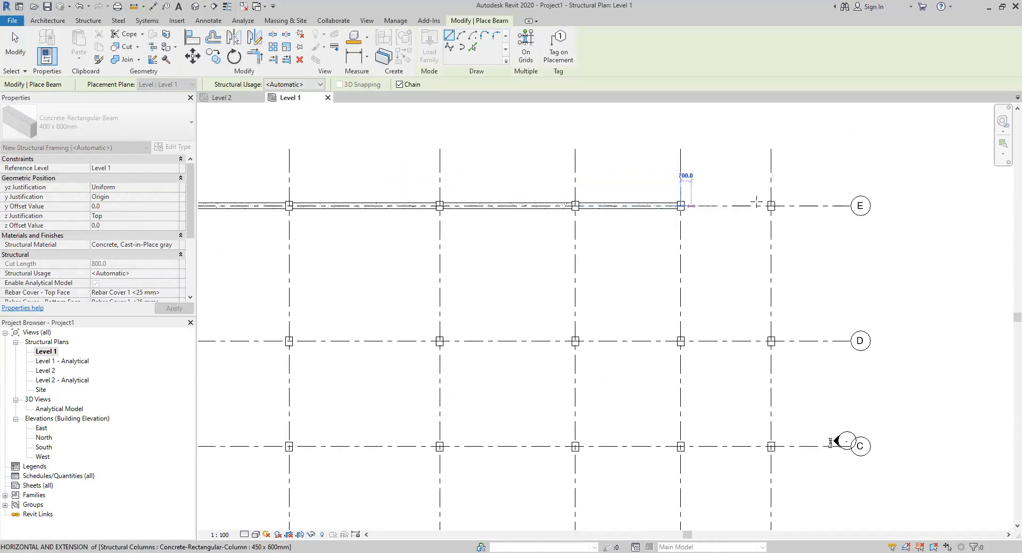
pyautogui.click(771, 206)
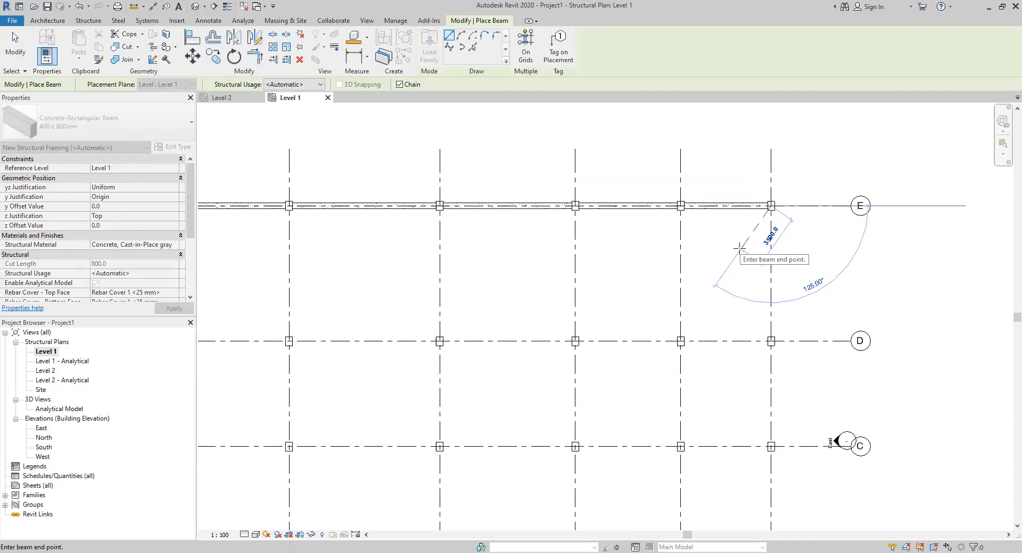
pyautogui.rightClick(738, 256)
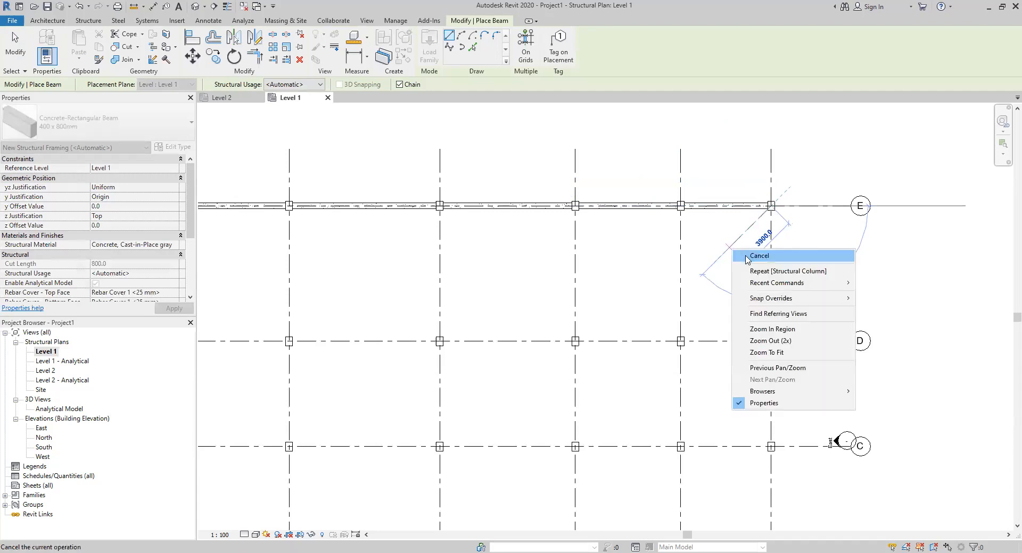
pyautogui.click(746, 259)
# Step: Place 400 x 800mm concrete beams along grid 1, spanning column to column from grid A to grid E
pyautogui.scroll(-2, 746, 259)
pyautogui.scroll(5, 435, 419)
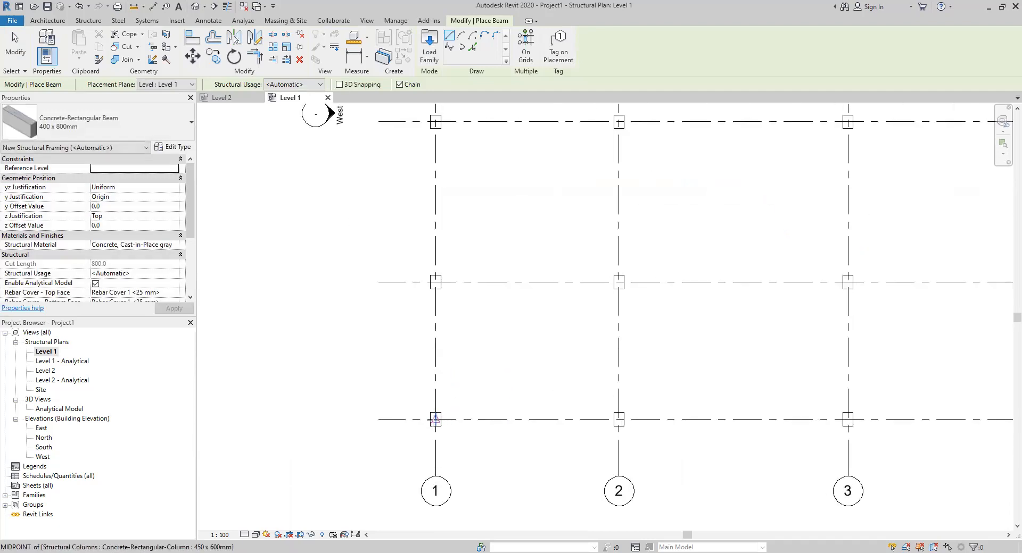
pyautogui.click(436, 420)
pyautogui.click(436, 282)
pyautogui.moveTo(442, 200); pyautogui.dragTo(423, 355, button='middle')
pyautogui.click(417, 277)
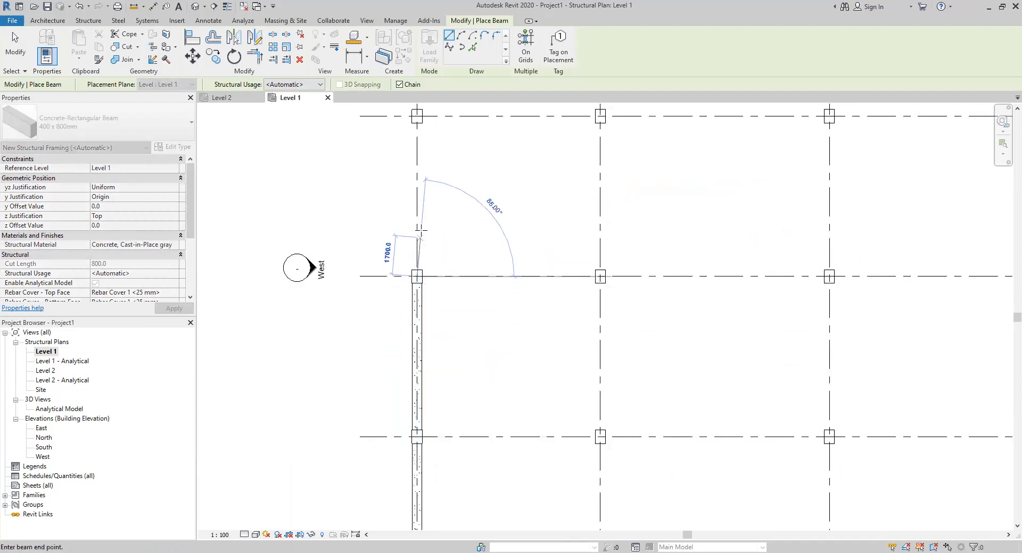
pyautogui.moveTo(421, 212); pyautogui.dragTo(392, 399, button='middle')
pyautogui.click(388, 304)
pyautogui.moveTo(403, 236); pyautogui.dragTo(379, 406, button='middle')
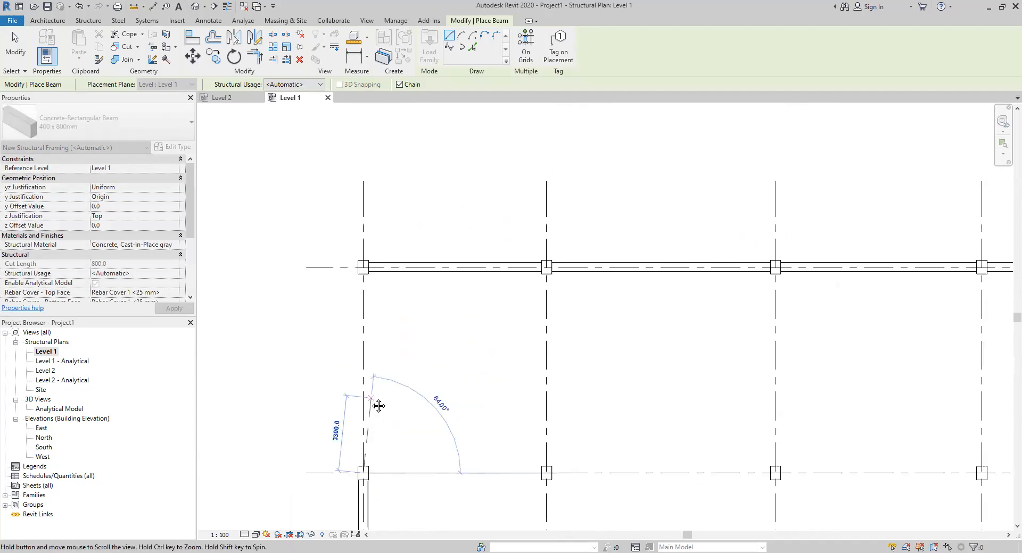
pyautogui.click(363, 268)
pyautogui.press('Escape')
pyautogui.press('Escape')
# Step: Copy the five beams on grid E down to grid D with multiple copying enabled
pyautogui.scroll(-1, 504, 308)
pyautogui.scroll(-3, 504, 308)
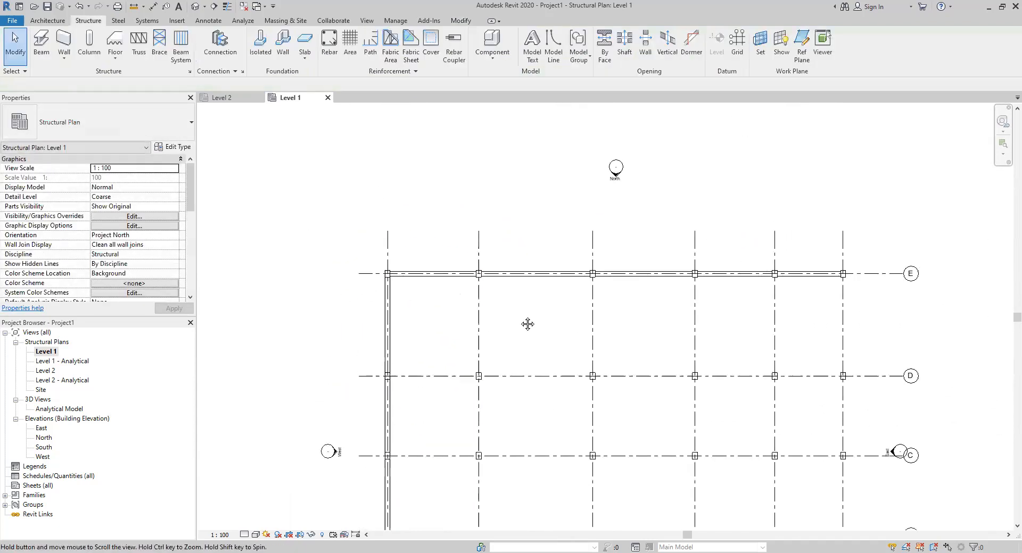
pyautogui.click(409, 264)
pyautogui.keyDown('ctrl'); pyautogui.click(492, 269); pyautogui.keyUp('ctrl')
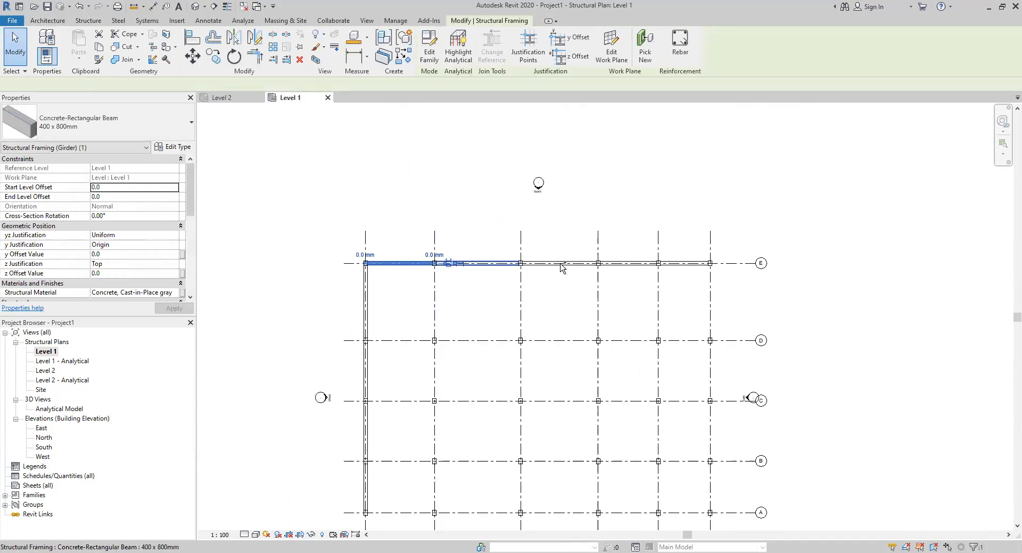
pyautogui.keyDown('ctrl'); pyautogui.click(565, 265); pyautogui.keyUp('ctrl')
pyautogui.keyDown('ctrl'); pyautogui.click(633, 265); pyautogui.keyUp('ctrl')
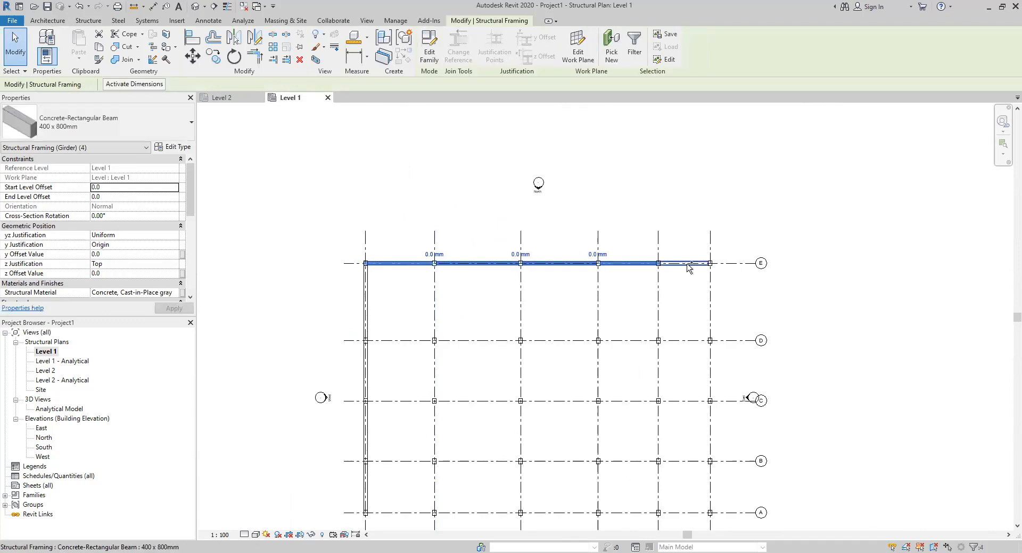
pyautogui.keyDown('ctrl'); pyautogui.click(687, 265); pyautogui.keyUp('ctrl')
pyautogui.click(213, 56)
pyautogui.scroll(5, 340, 295)
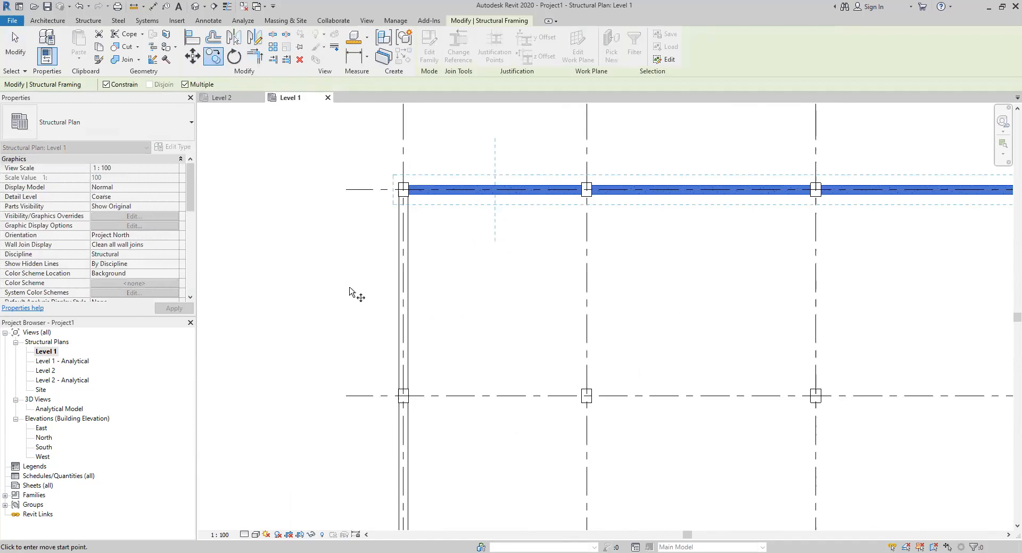
pyautogui.click(411, 171)
pyautogui.moveTo(413, 411); pyautogui.dragTo(392, 195, button='middle')
pyautogui.click(390, 314)
# Step: Place further copies of the grid E beams on grids C, B and A
pyautogui.moveTo(406, 438); pyautogui.dragTo(399, 125, button='middle')
pyautogui.click(384, 288)
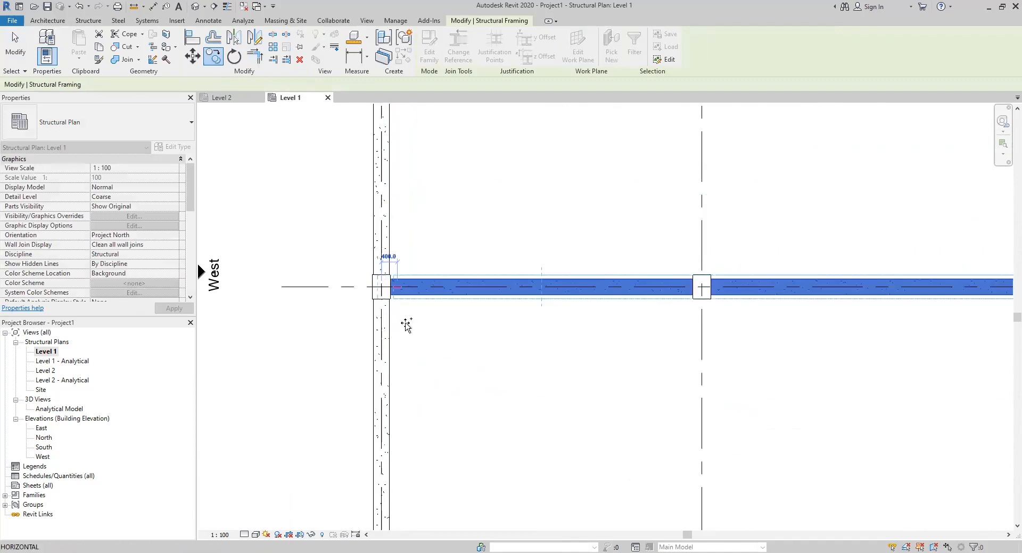
pyautogui.moveTo(406, 320); pyautogui.dragTo(394, 130, button='middle')
pyautogui.moveTo(374, 344); pyautogui.dragTo(367, 275, button='middle')
pyautogui.click(366, 273)
pyautogui.moveTo(396, 485); pyautogui.dragTo(392, 244, button='middle')
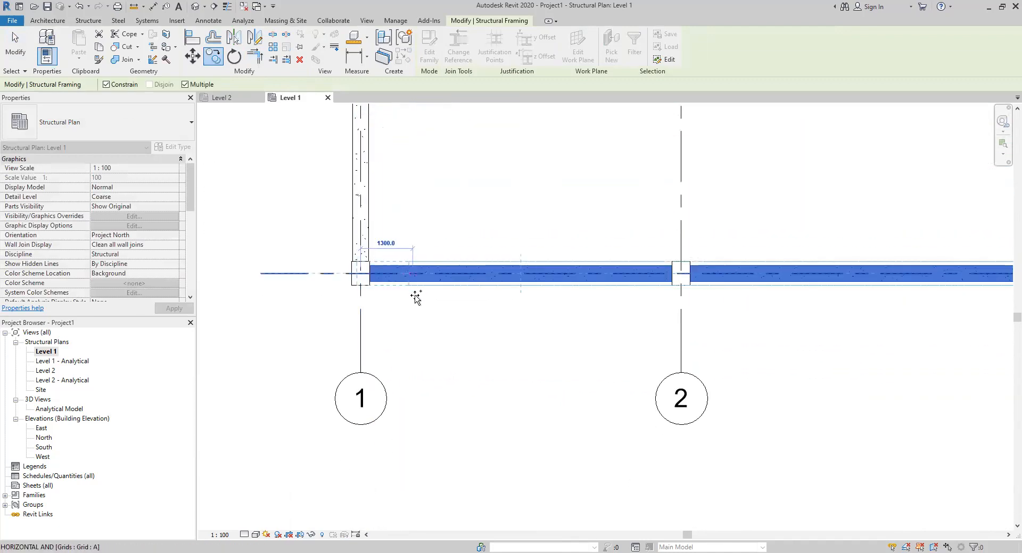
pyautogui.press('Escape')
pyautogui.press('Escape')
# Step: Copy the four beams on grid 1 across to grid 6
pyautogui.scroll(-2, 415, 301)
pyautogui.moveTo(423, 235); pyautogui.dragTo(353, 379, button='middle')
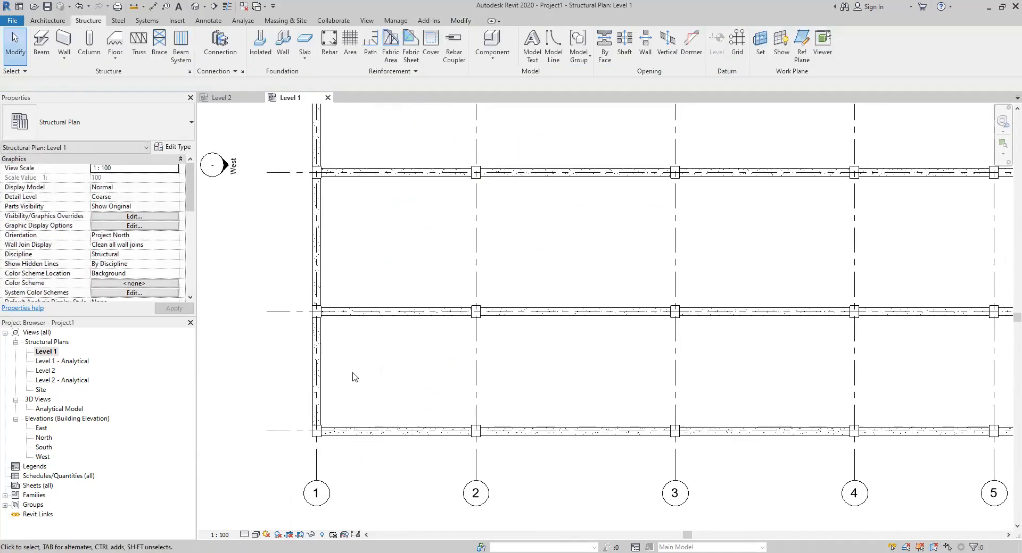
pyautogui.click(318, 367)
pyautogui.keyDown('ctrl'); pyautogui.click(321, 244); pyautogui.keyUp('ctrl')
pyautogui.moveTo(363, 279); pyautogui.dragTo(370, 420, button='middle')
pyautogui.keyDown('ctrl'); pyautogui.click(327, 213); pyautogui.keyUp('ctrl')
pyautogui.moveTo(341, 170); pyautogui.dragTo(342, 349, button='middle')
pyautogui.keyDown('ctrl'); pyautogui.click(326, 252); pyautogui.keyUp('ctrl')
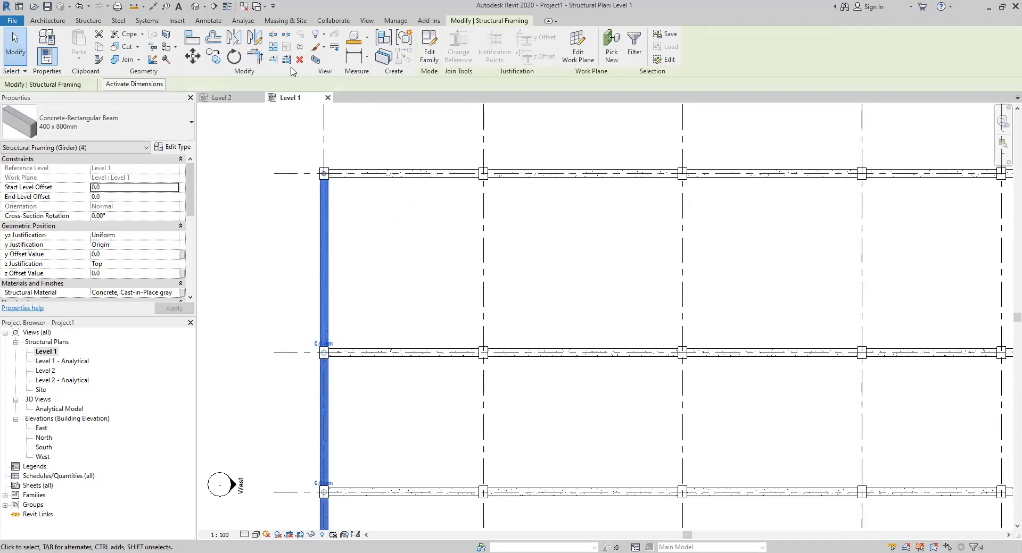
pyautogui.click(216, 57)
pyautogui.click(324, 177)
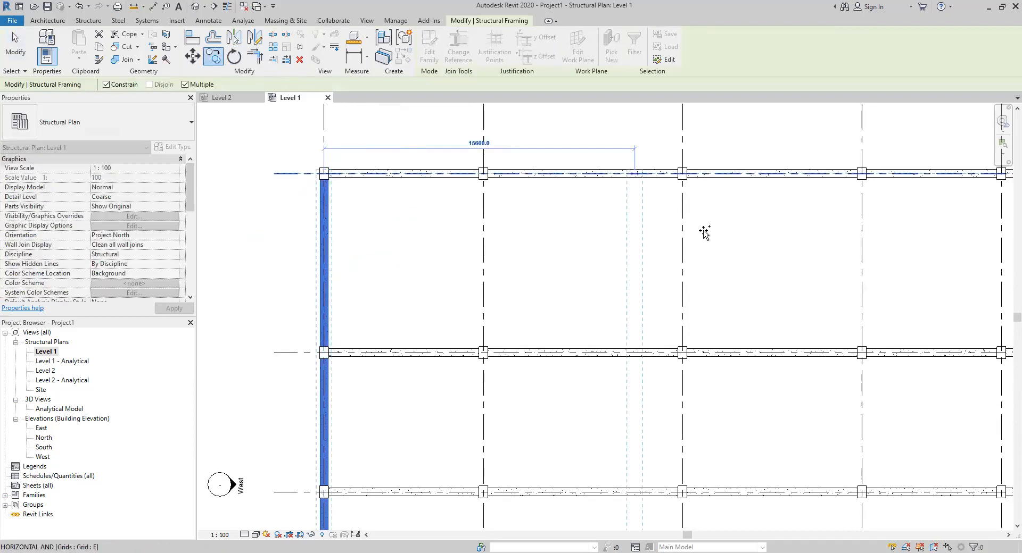
pyautogui.moveTo(705, 230); pyautogui.dragTo(303, 237, button='middle')
pyautogui.scroll(3, 544, 190)
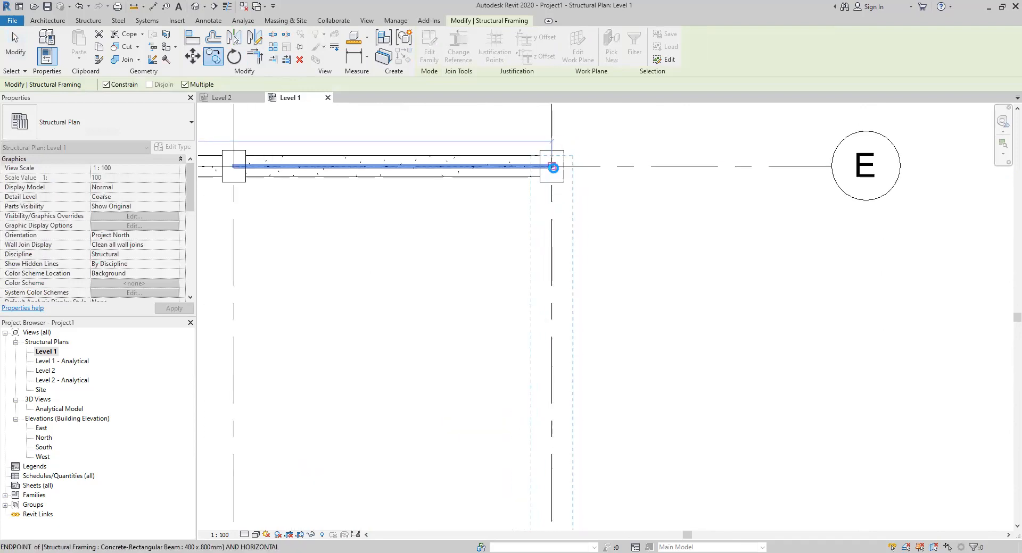
pyautogui.click(550, 181)
pyautogui.press('Escape')
pyautogui.press('Escape')
# Step: Create a Generic 300mm structural floor on Level 1 with a rectangular boundary from grid intersection 1/E to 6/A
pyautogui.scroll(-4, 678, 210)
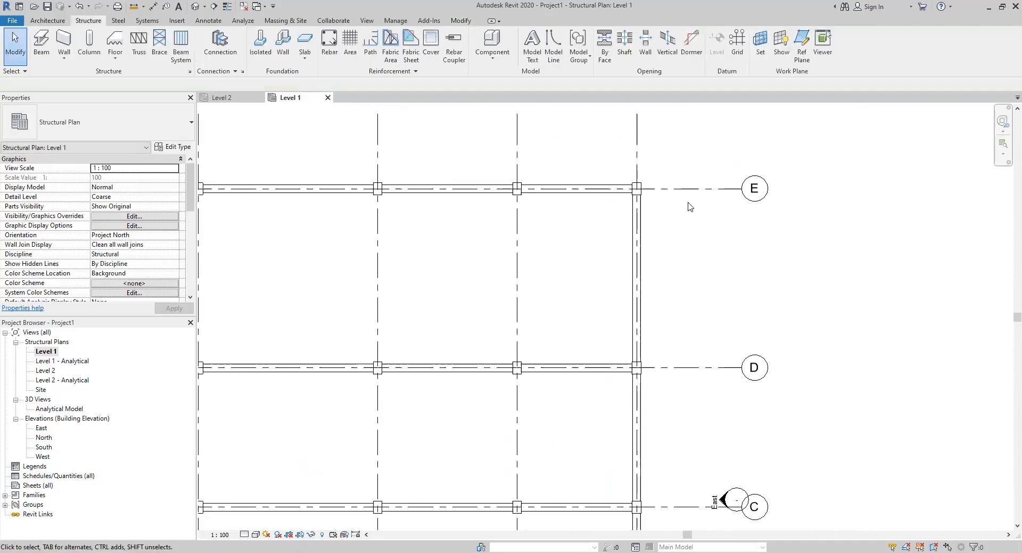
pyautogui.scroll(-3, 604, 242)
pyautogui.scroll(-2, 453, 259)
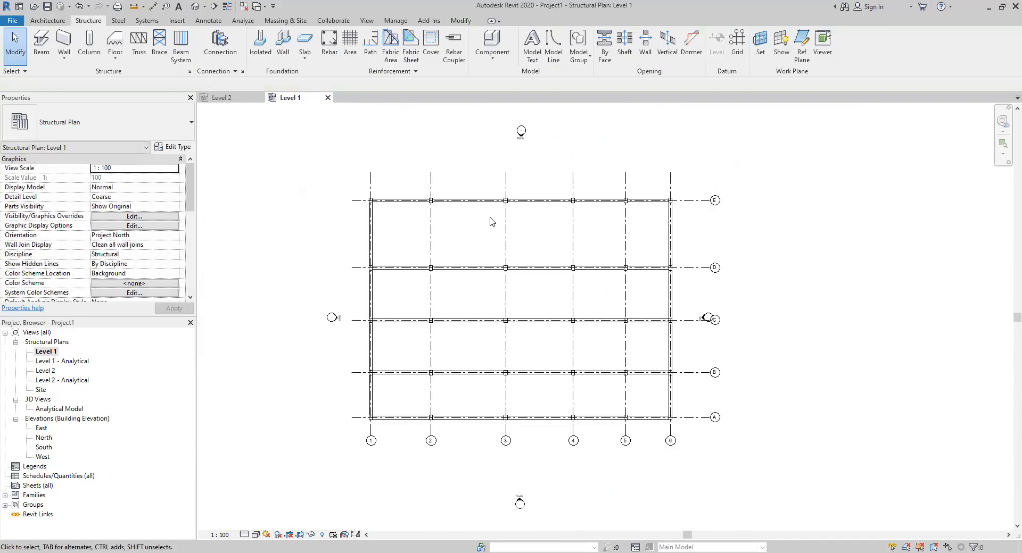
pyautogui.click(115, 40)
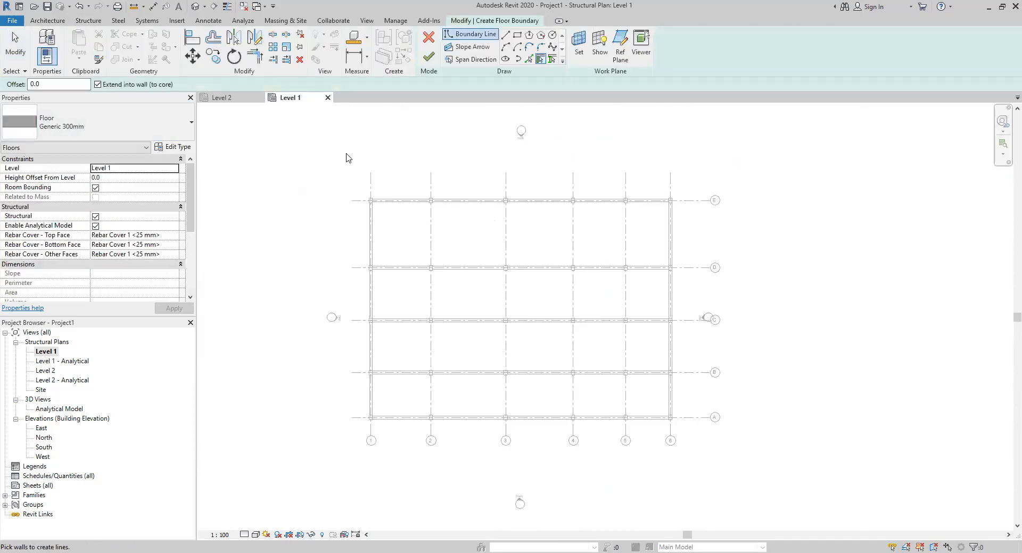
pyautogui.click(61, 84)
pyautogui.click(517, 34)
pyautogui.scroll(3, 375, 199)
pyautogui.scroll(3, 375, 200)
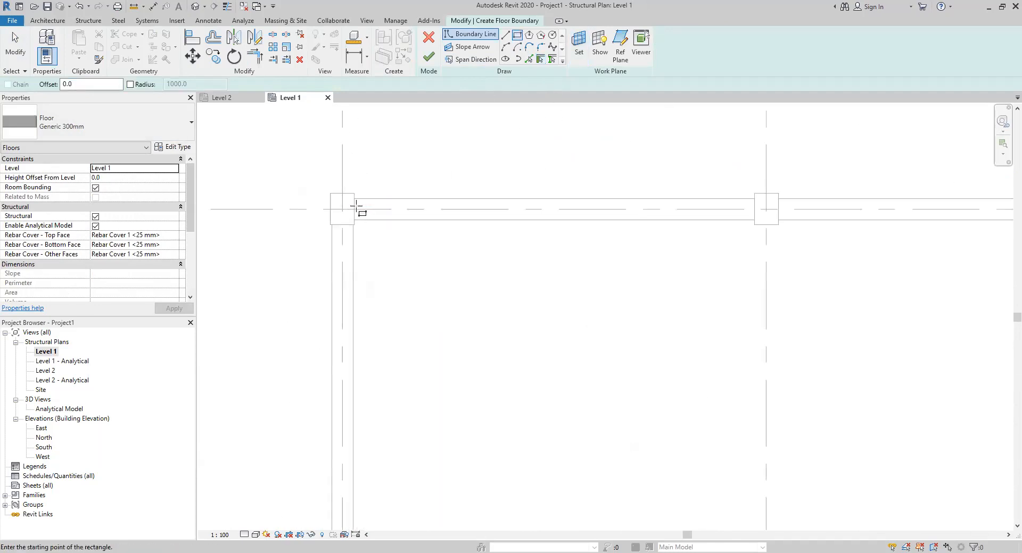
pyautogui.click(339, 209)
pyautogui.scroll(-3, 577, 292)
pyautogui.moveTo(767, 364); pyautogui.dragTo(367, 172, button='middle')
pyautogui.moveTo(652, 331); pyautogui.dragTo(276, 209, button='middle')
pyautogui.moveTo(614, 331); pyautogui.dragTo(470, 65, button='middle')
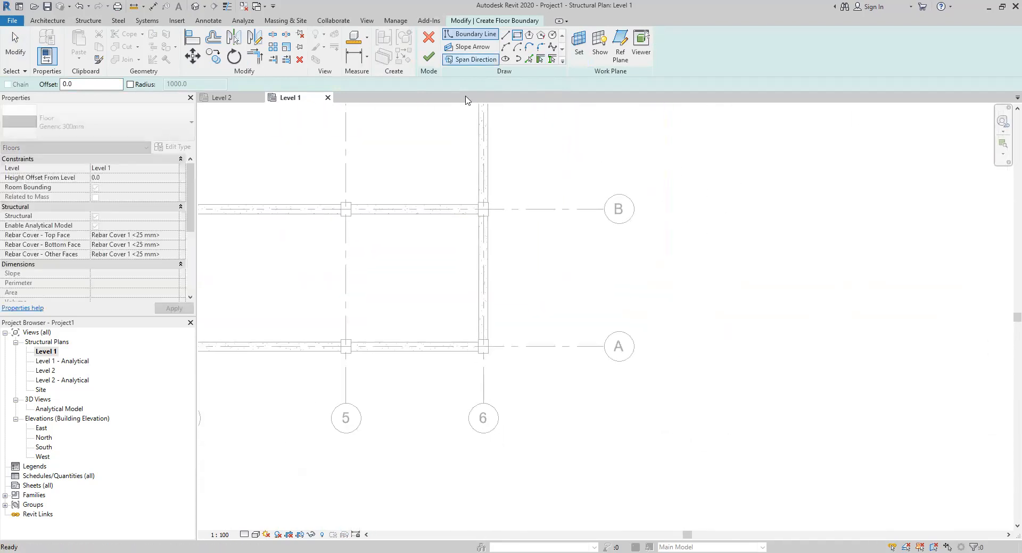
pyautogui.click(484, 347)
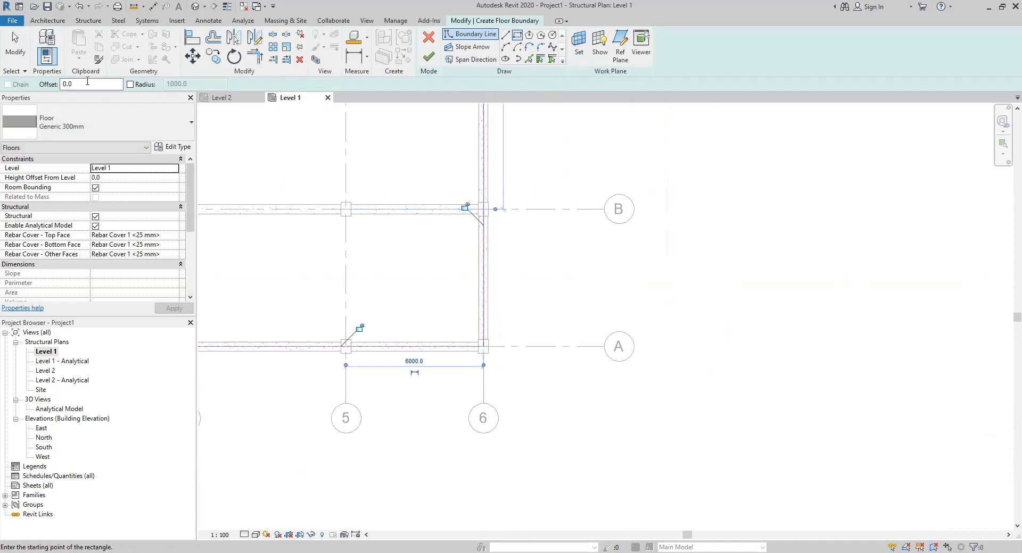
pyautogui.moveTo(87, 86); pyautogui.dragTo(47, 94)
pyautogui.click(429, 57)
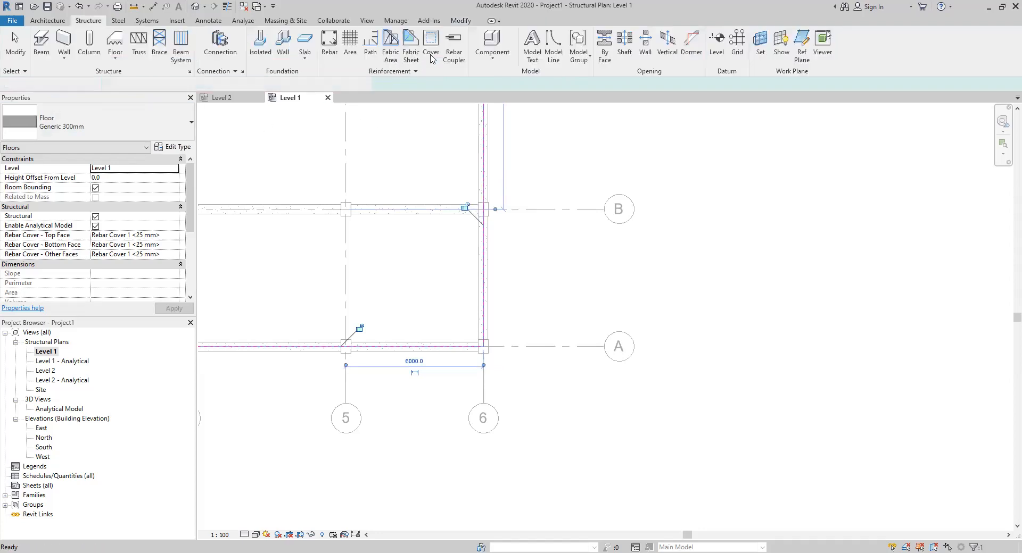
pyautogui.click(543, 239)
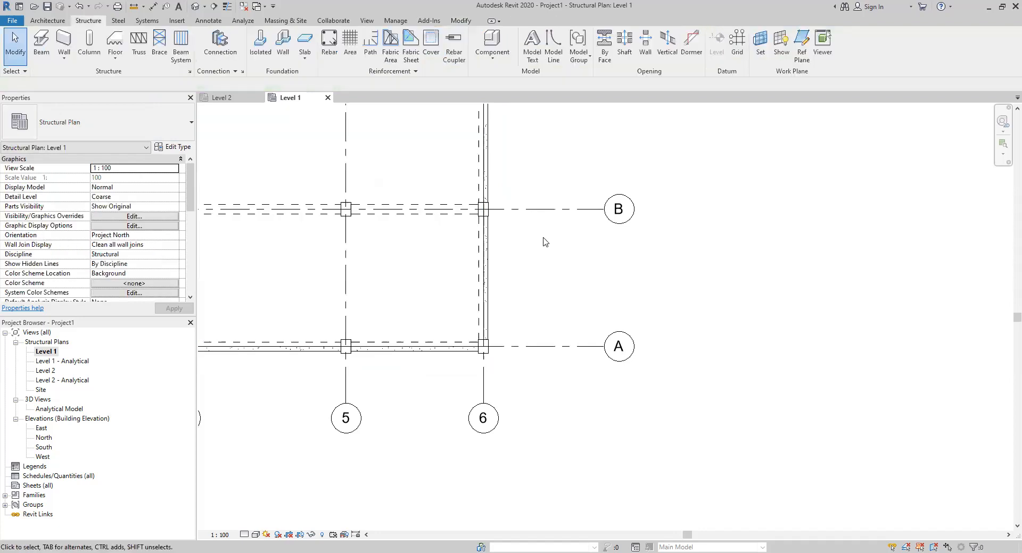
# Step: Select the floor and all beams on Level 1, filtering the structural columns out of the selection
pyautogui.scroll(-4, 548, 244)
pyautogui.moveTo(507, 237); pyautogui.dragTo(527, 276, button='middle')
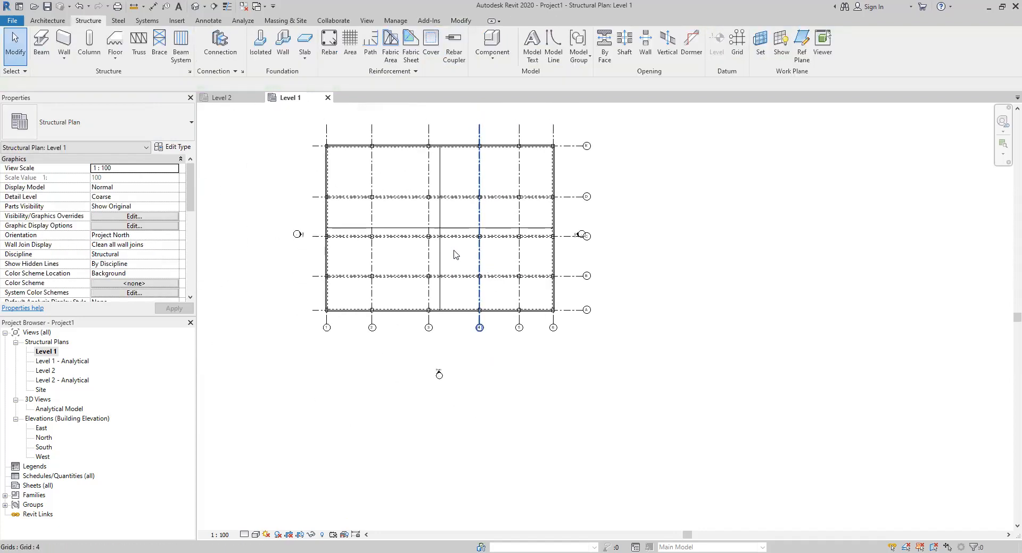
pyautogui.click(441, 223)
pyautogui.press('Escape')
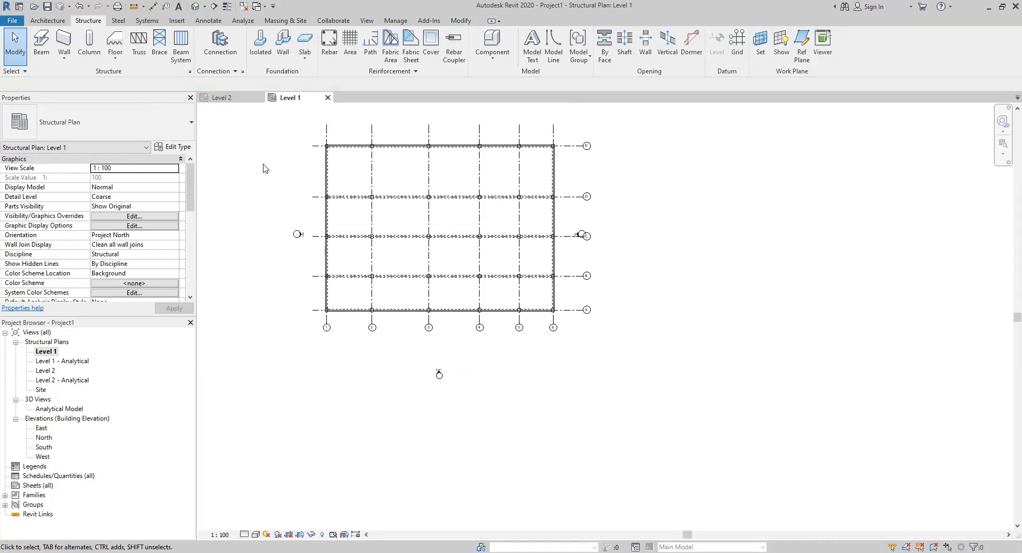
pyautogui.moveTo(300, 127); pyautogui.dragTo(564, 321)
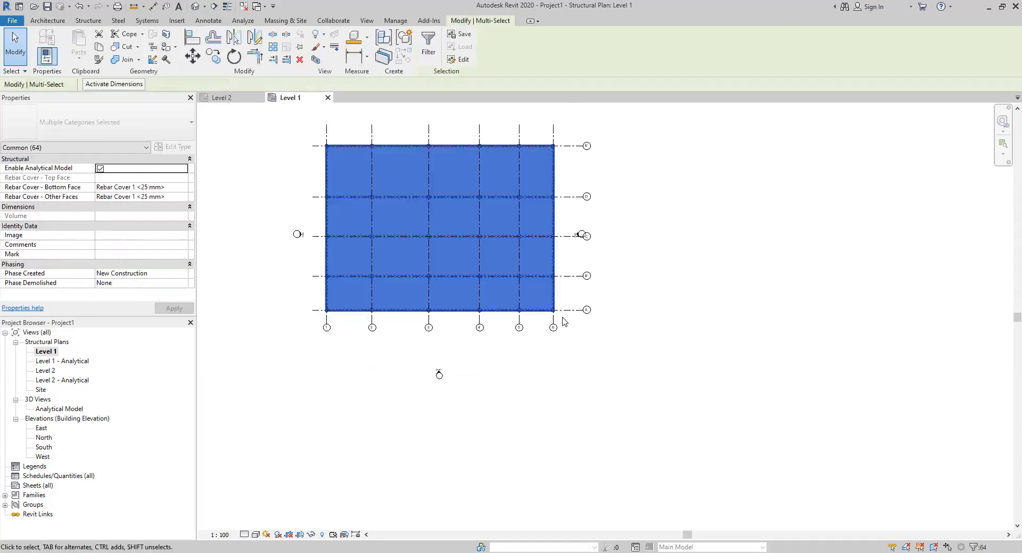
pyautogui.click(428, 53)
pyautogui.click(335, 195)
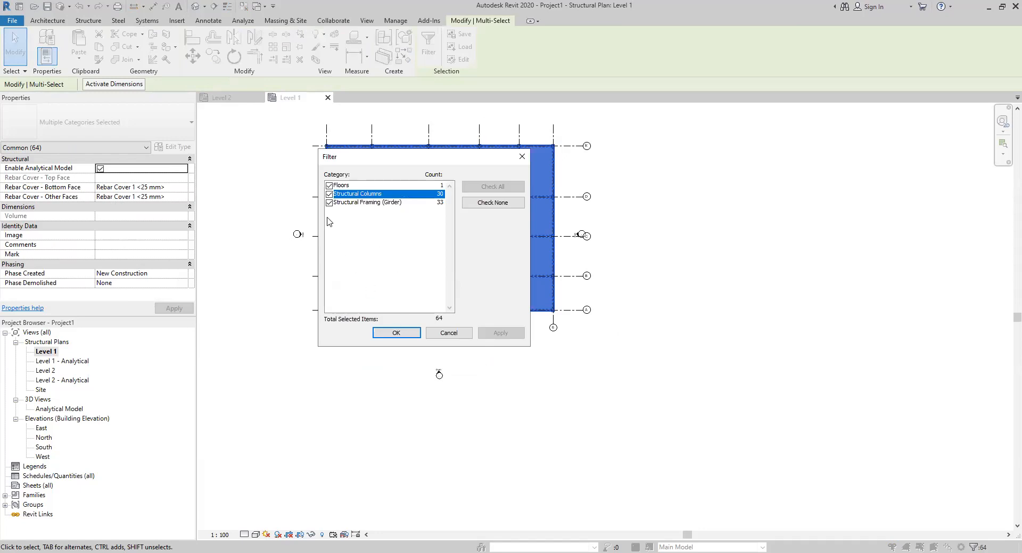
pyautogui.click(329, 194)
pyautogui.click(406, 339)
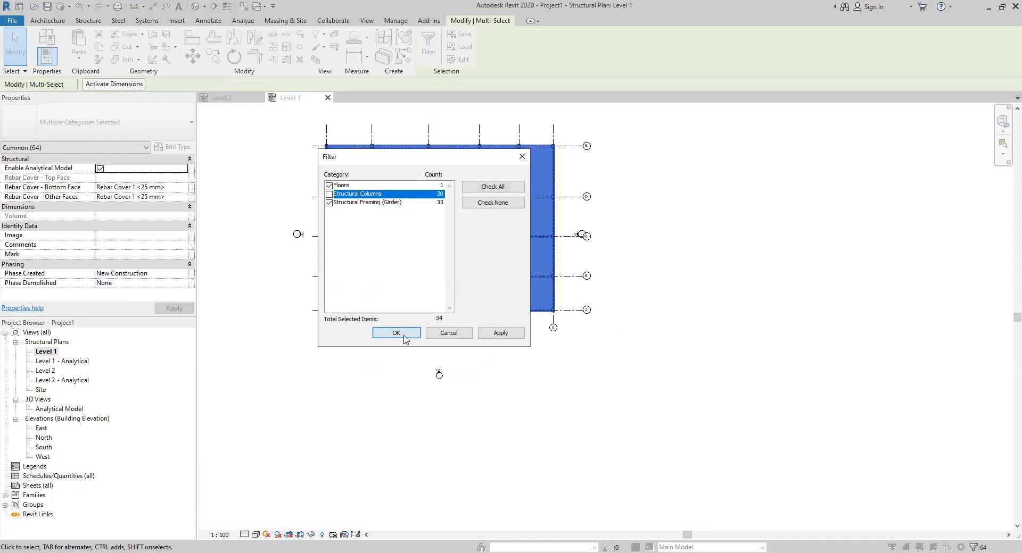
# Step: Copy the selected floor and beams to the clipboard and paste them aligned to Level 2
pyautogui.click(235, 100)
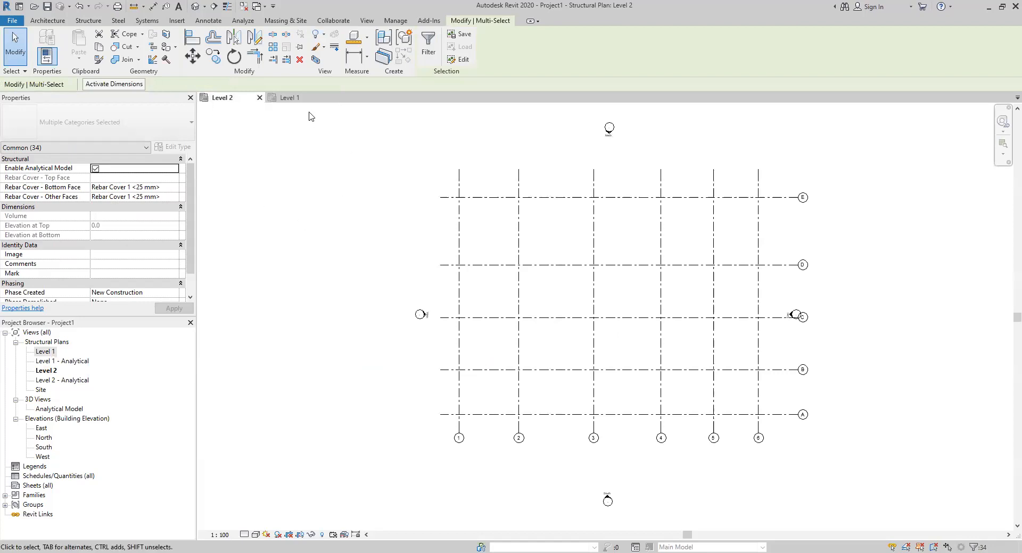
pyautogui.click(287, 97)
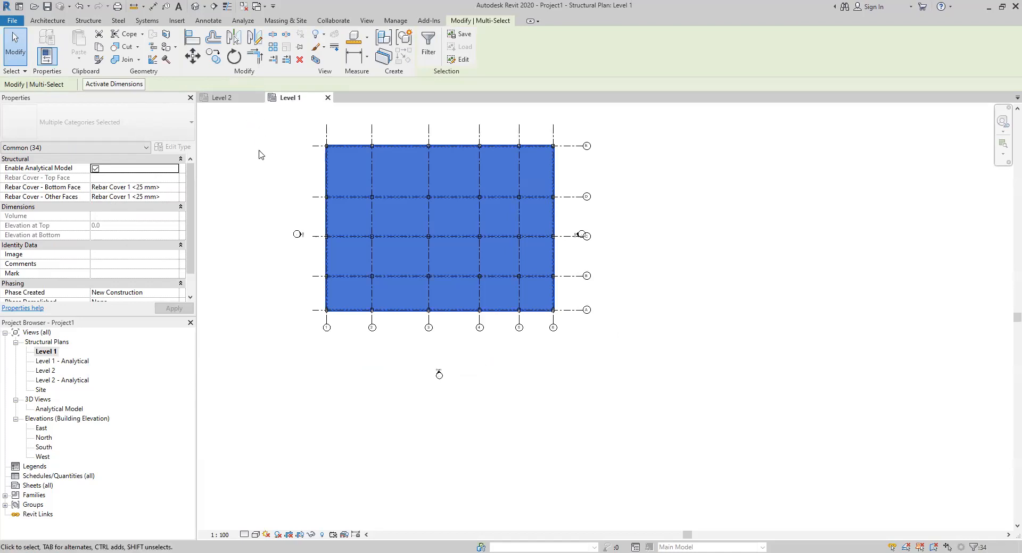
pyautogui.click(235, 100)
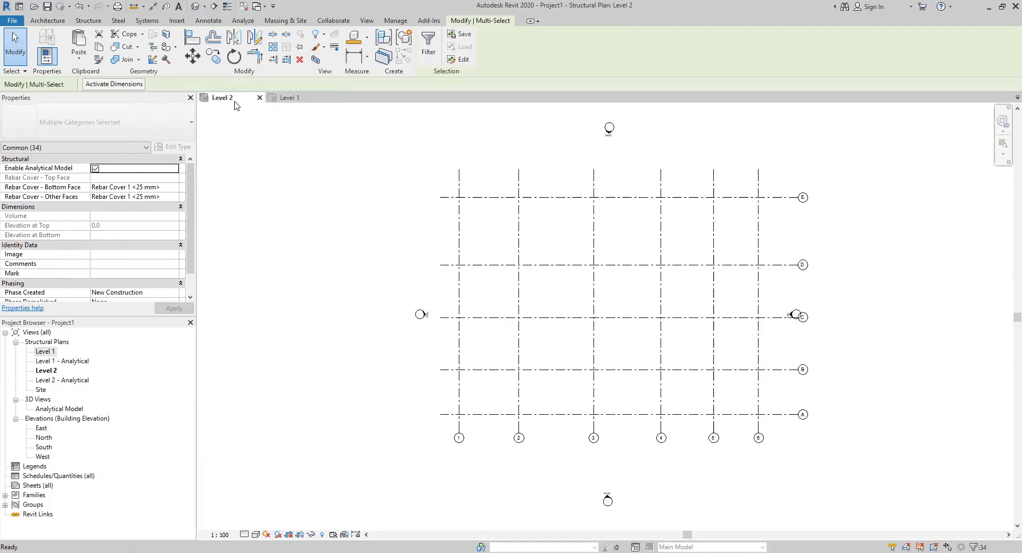
pyautogui.click(80, 58)
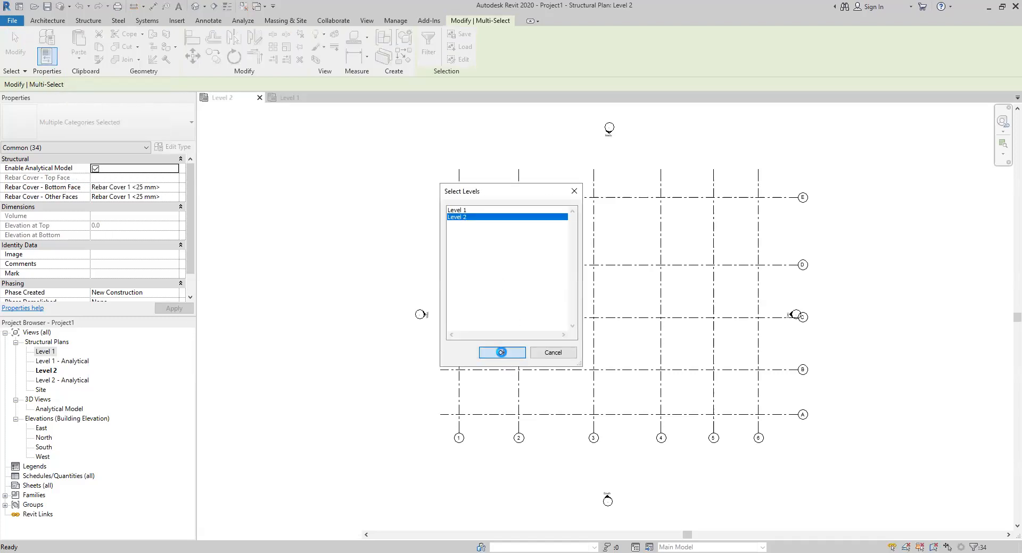
pyautogui.click(498, 352)
pyautogui.click(384, 239)
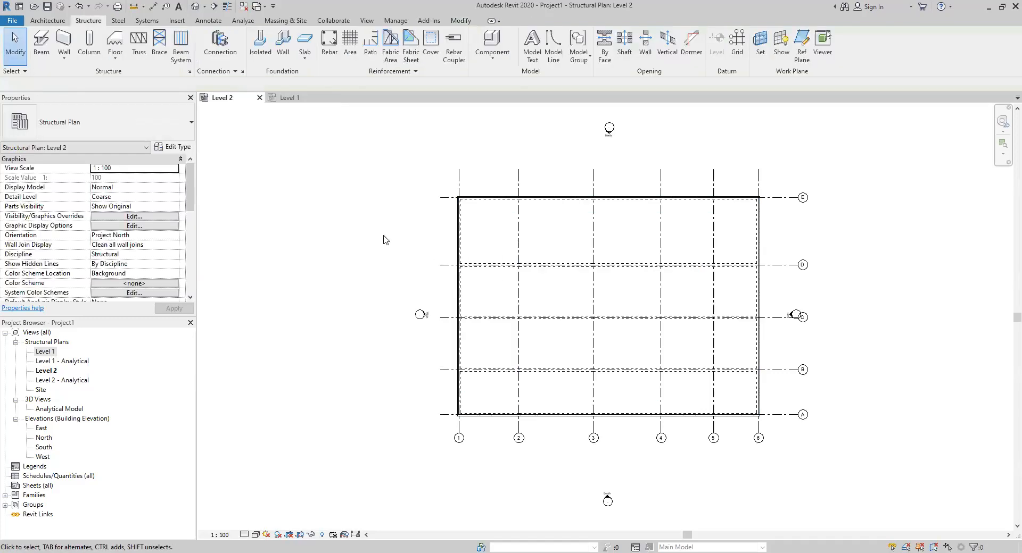
# Step: Select only the structural columns on Level 1, filtering out the floor and structural framing
pyautogui.click(290, 98)
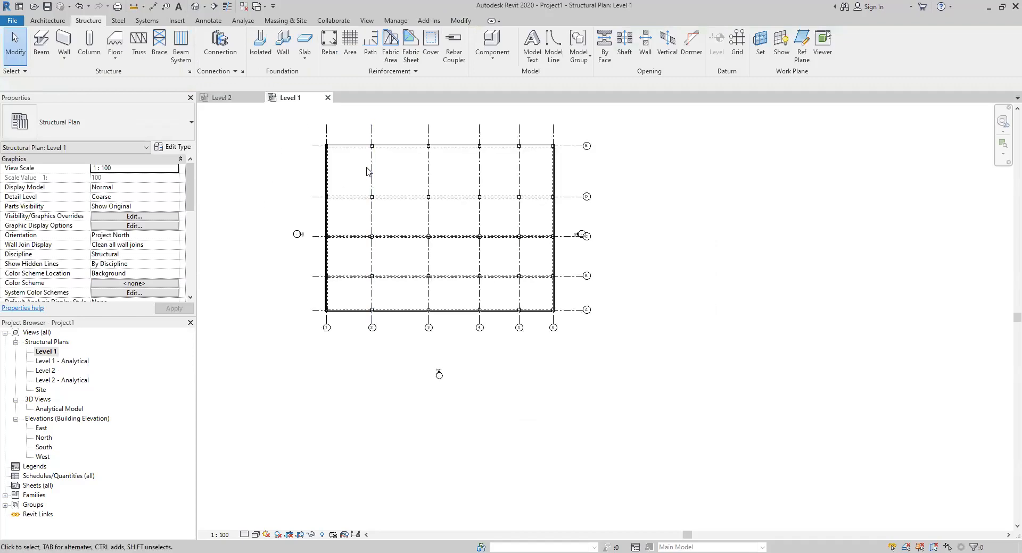
pyautogui.scroll(5, 331, 178)
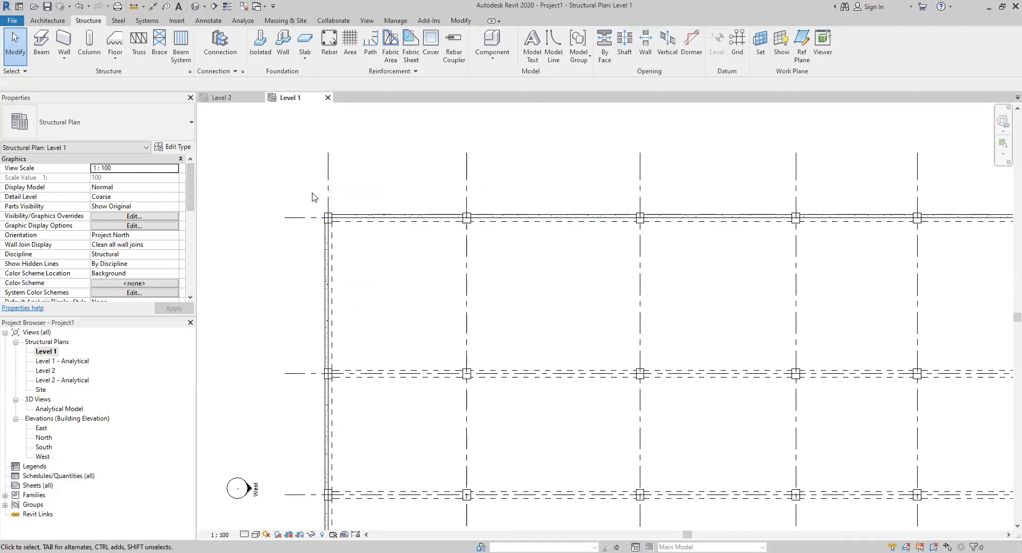
pyautogui.scroll(-1, 311, 197)
pyautogui.moveTo(312, 197); pyautogui.dragTo(425, 255)
pyautogui.scroll(-2, 440, 205)
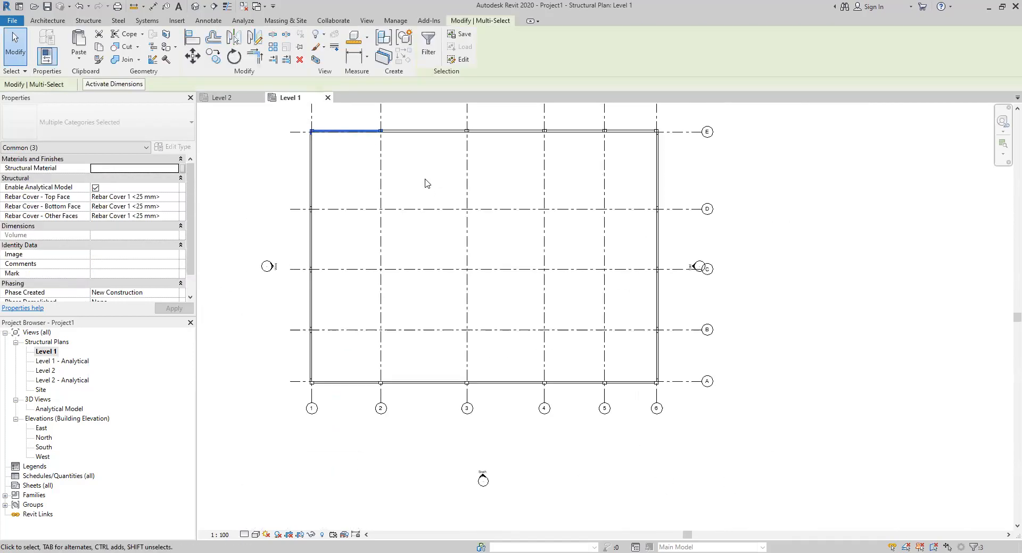
pyautogui.moveTo(301, 117); pyautogui.dragTo(659, 385)
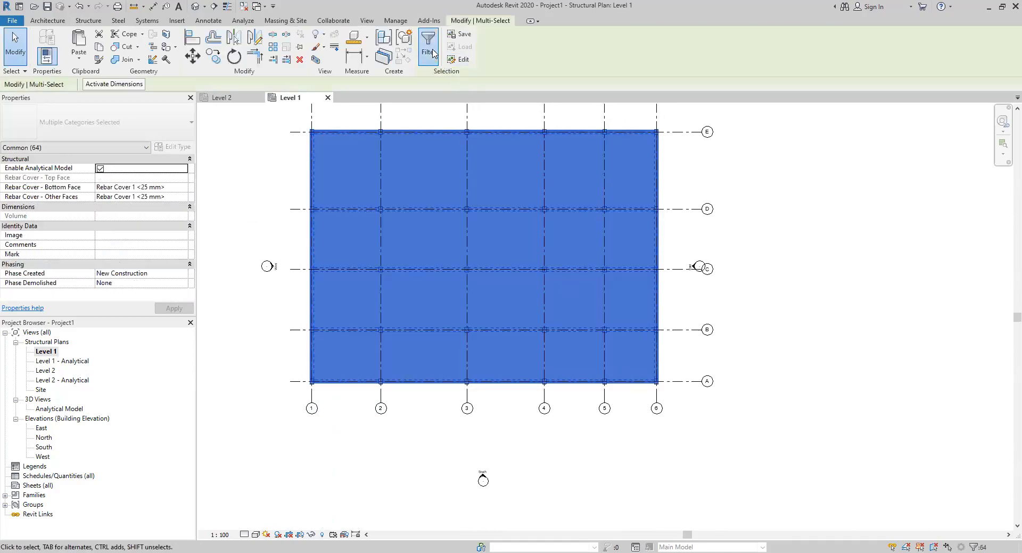
pyautogui.click(328, 185)
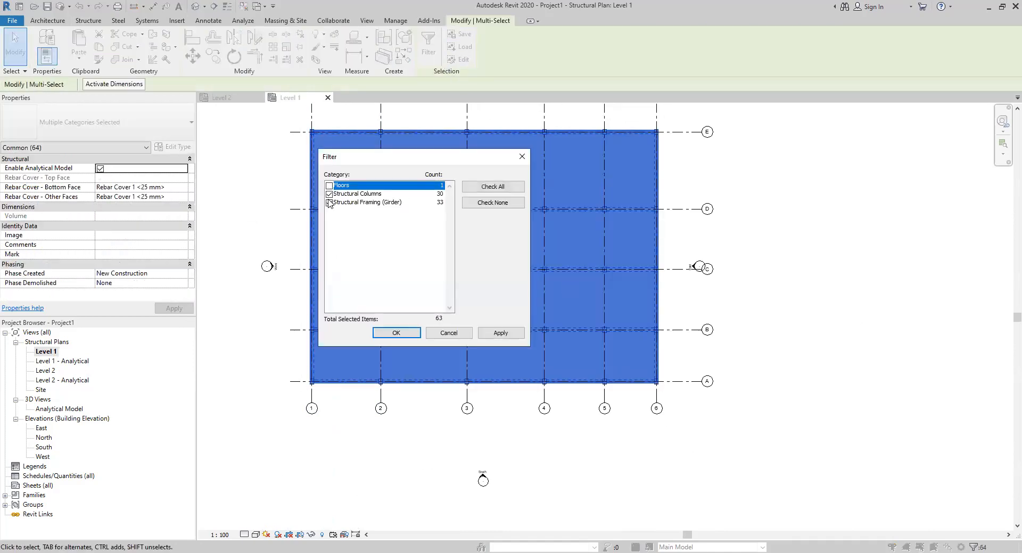
pyautogui.click(329, 203)
pyautogui.press('Return')
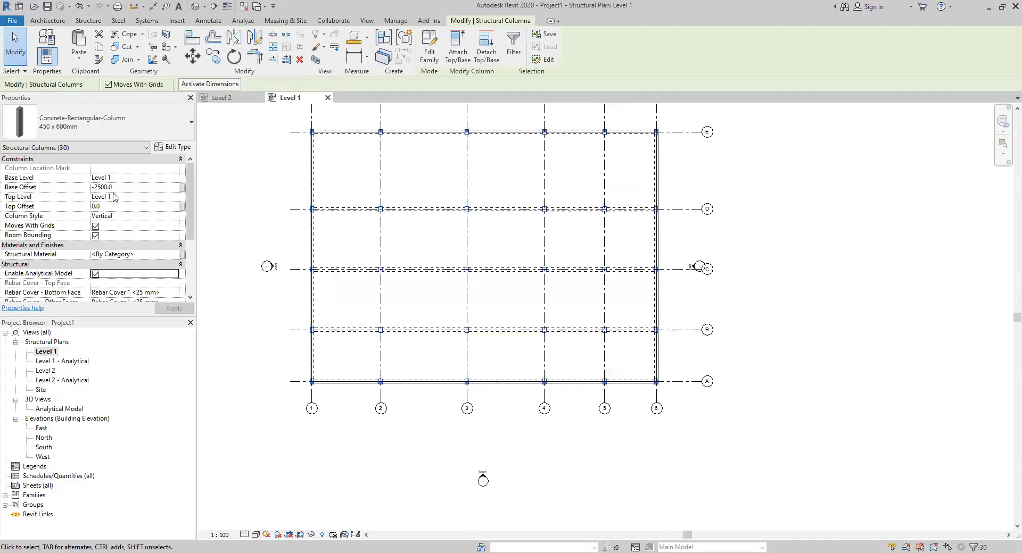
# Step: Try to set the selected columns' base offset to 0
pyautogui.click(145, 188)
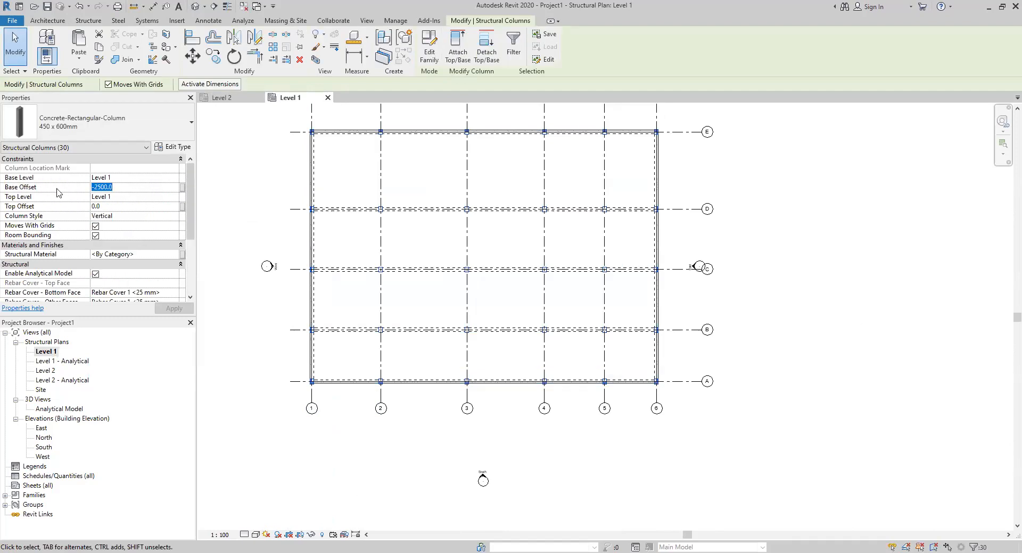
pyautogui.write('0')
pyautogui.press('Return')
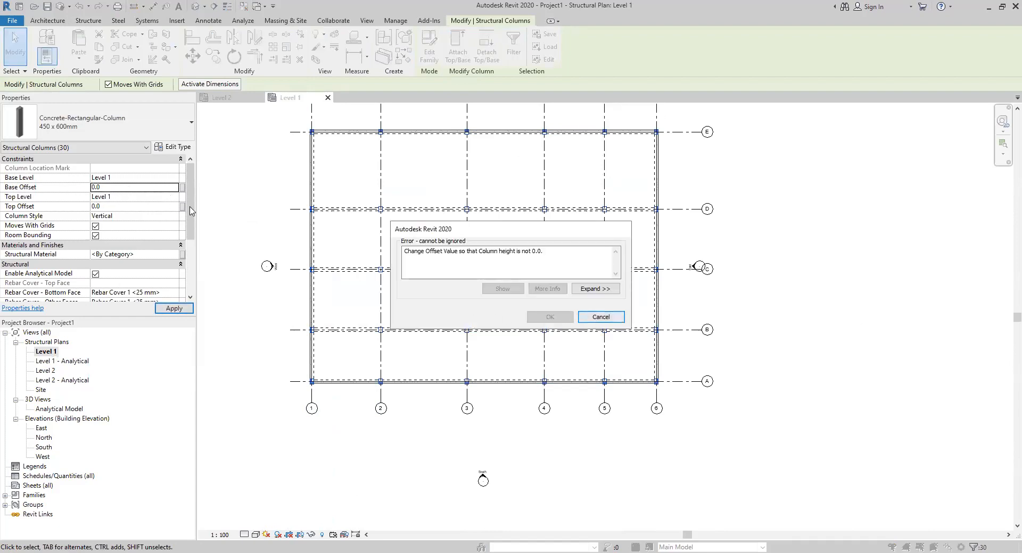
pyautogui.press('Return')
# Step: Set the selected columns' top level to Level 2 and base offset to -500, and check them in the Level 2 plan
pyautogui.click(174, 198)
pyautogui.click(117, 215)
pyautogui.click(121, 186)
pyautogui.write('-')
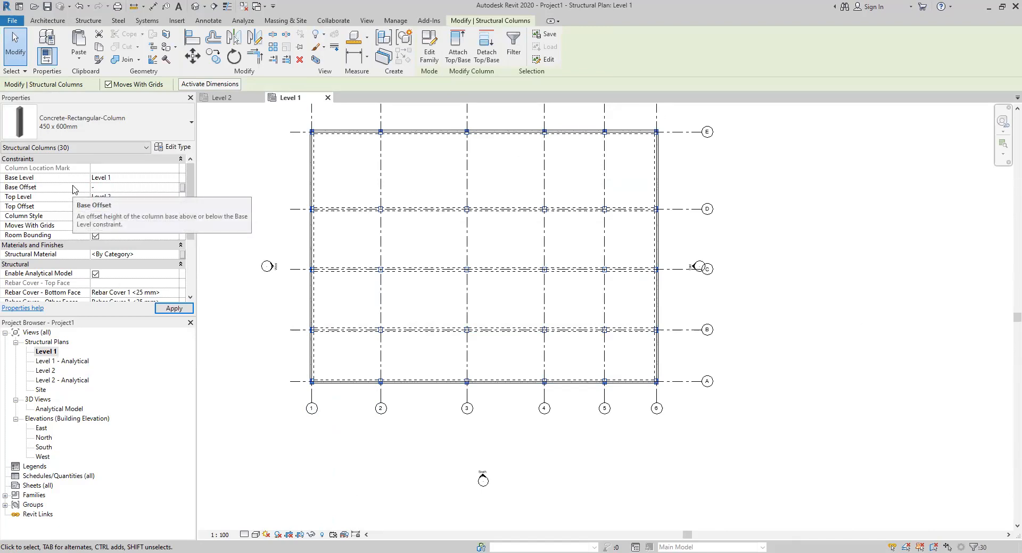
pyautogui.write('500')
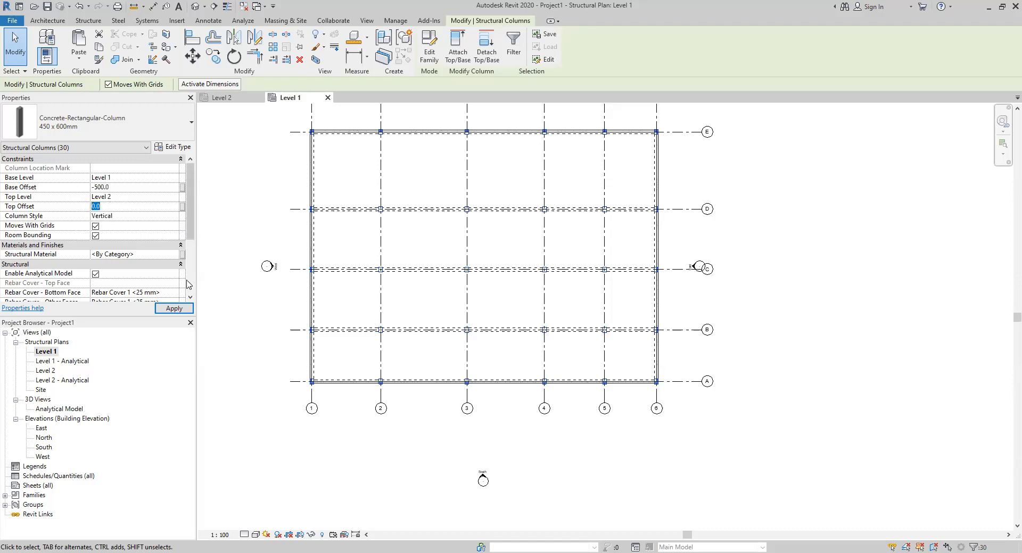
pyautogui.click(183, 309)
pyautogui.click(219, 260)
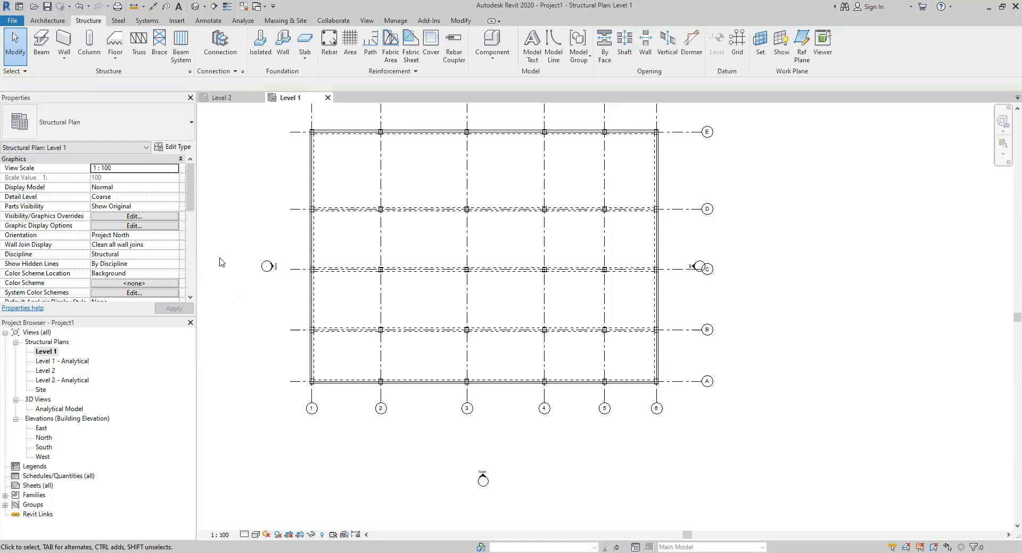
pyautogui.click(219, 98)
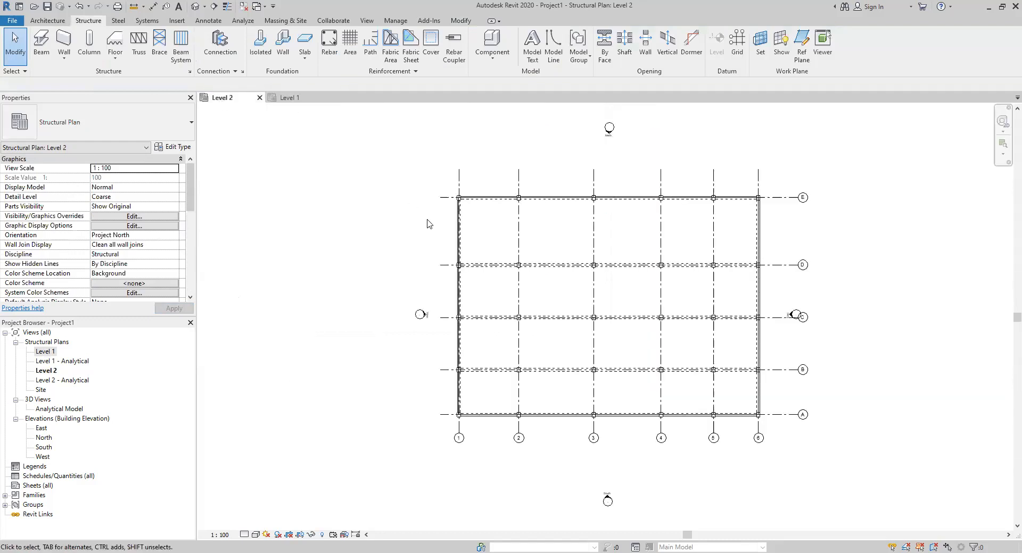
pyautogui.moveTo(584, 253); pyautogui.dragTo(481, 230, button='middle')
pyautogui.scroll(2, 481, 230)
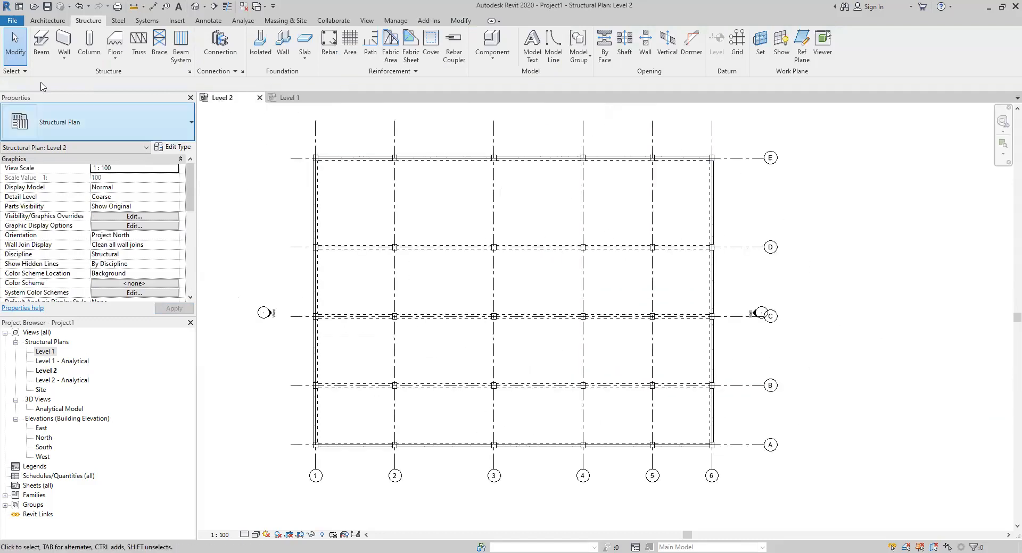
# Step: Save the project as Class3_structures.rvt in New folder on the Desktop
pyautogui.click(47, 6)
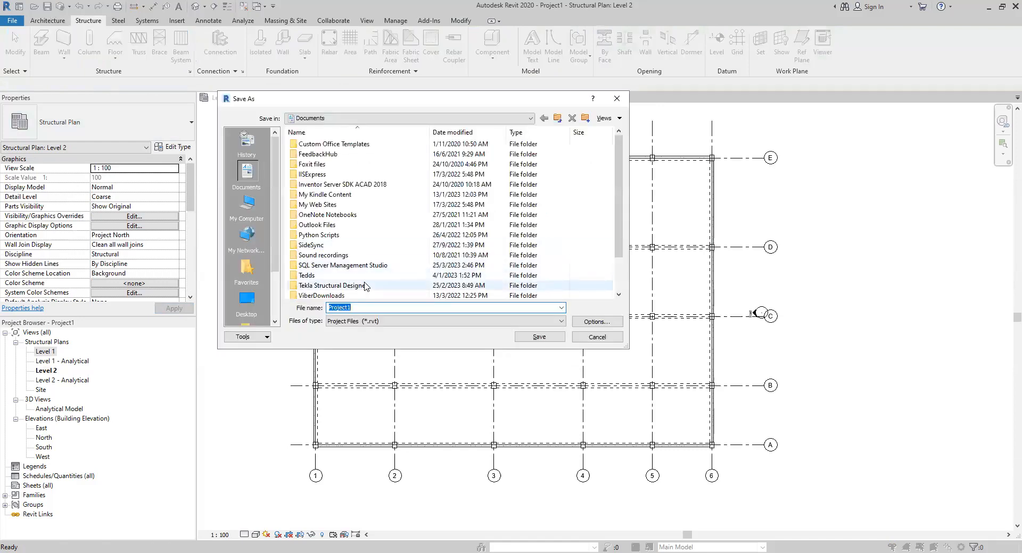
pyautogui.click(248, 302)
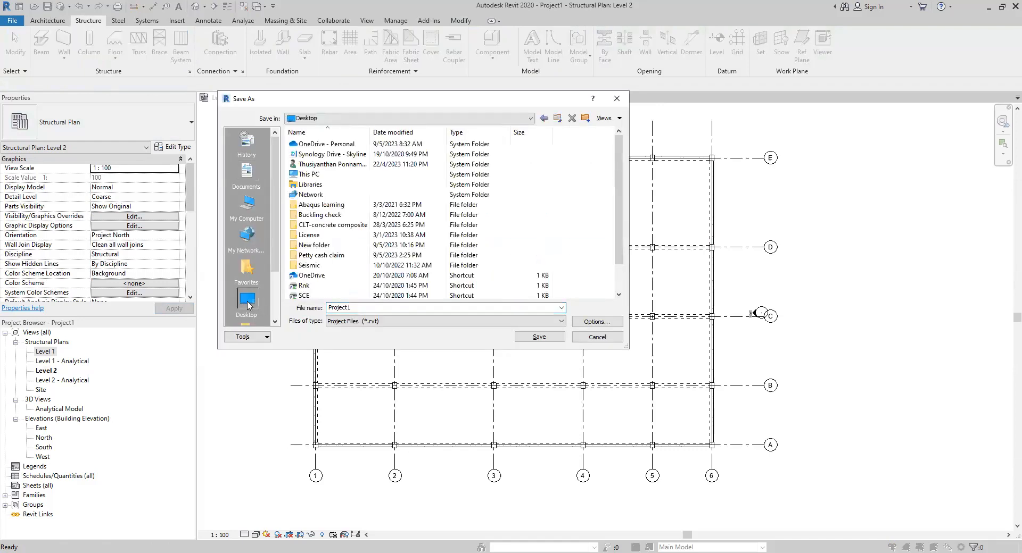
pyautogui.doubleClick(314, 246)
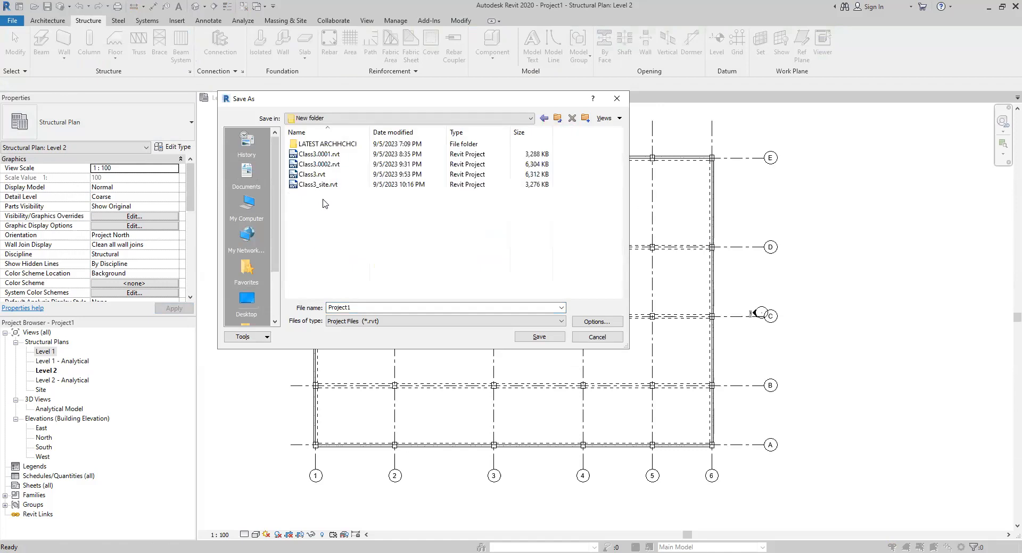
pyautogui.click(313, 174)
pyautogui.click(345, 308)
pyautogui.click(345, 308)
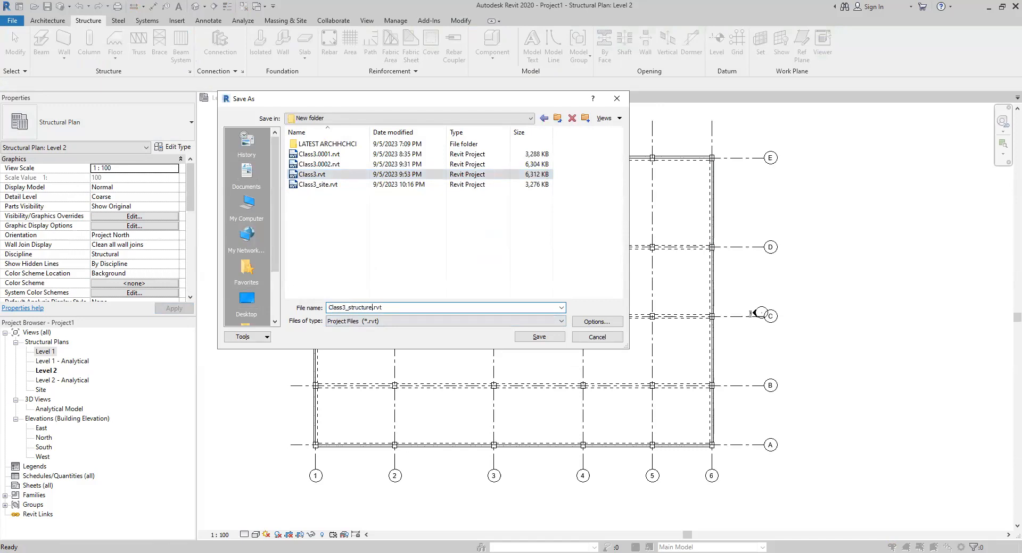
pyautogui.click(531, 337)
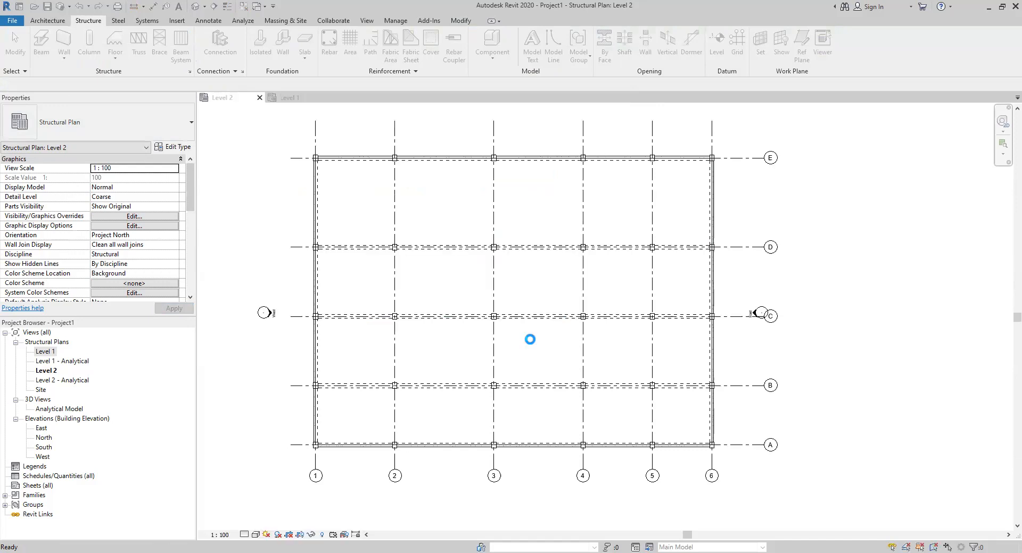
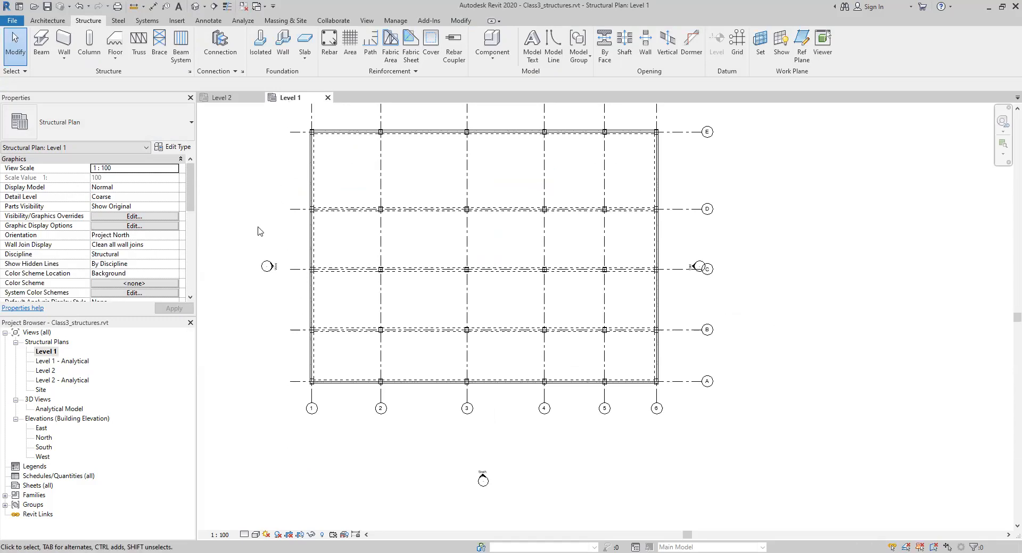
# Step: Turn on the Site category with its Project Base Point and Survey Point in the Level 1 structural plan's visibility overrides
pyautogui.scroll(8, 315, 392)
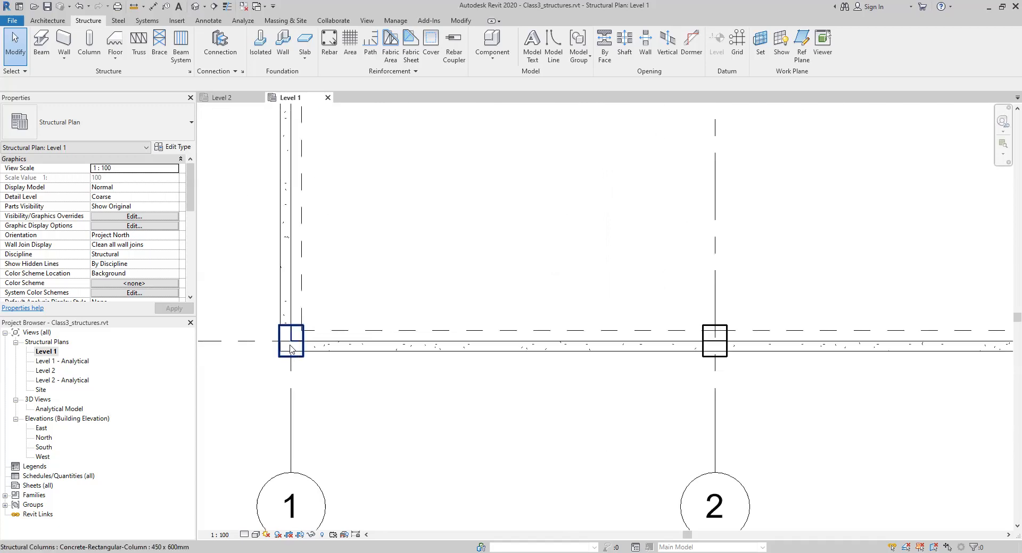
pyautogui.scroll(-4, 405, 431)
pyautogui.scroll(-5, 404, 431)
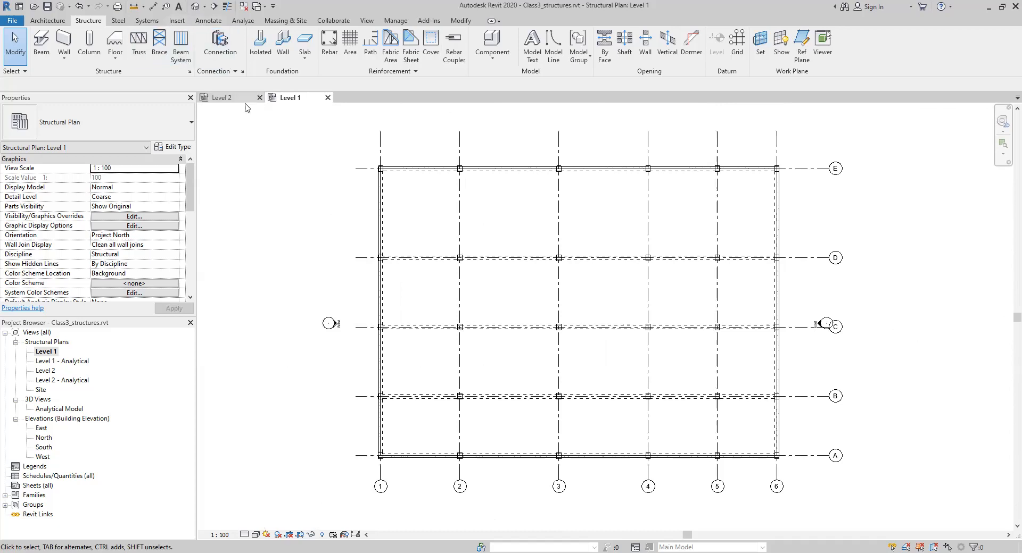
pyautogui.click(367, 21)
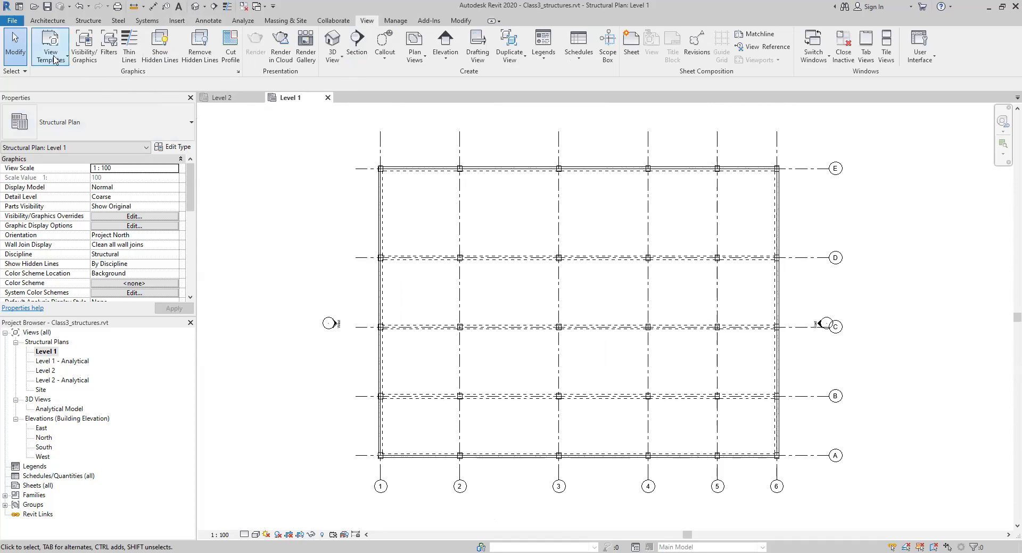
pyautogui.press('v')
pyautogui.press('v')
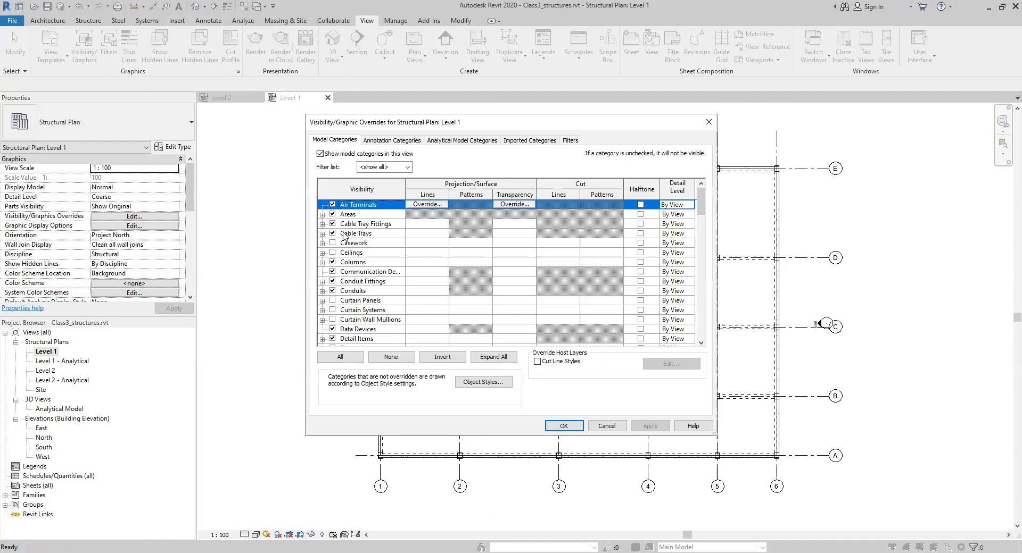
pyautogui.moveTo(699, 215); pyautogui.dragTo(711, 313)
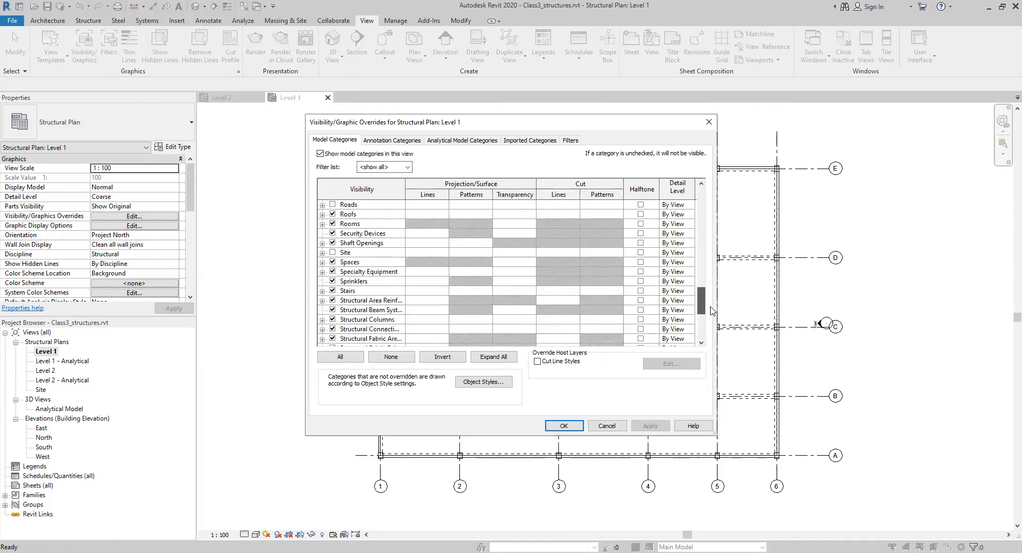
pyautogui.click(332, 253)
pyautogui.click(322, 253)
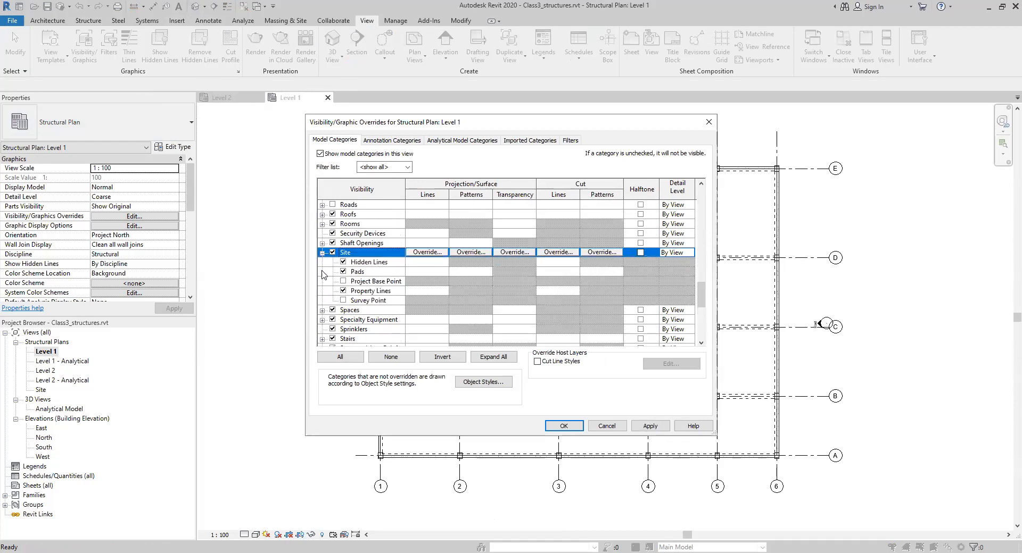
pyautogui.click(343, 282)
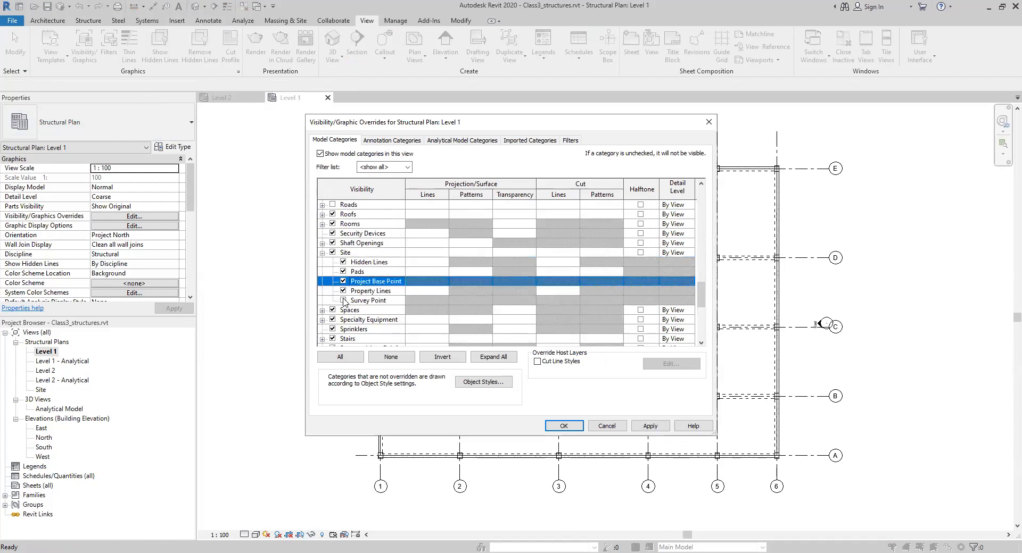
pyautogui.click(343, 300)
pyautogui.click(649, 426)
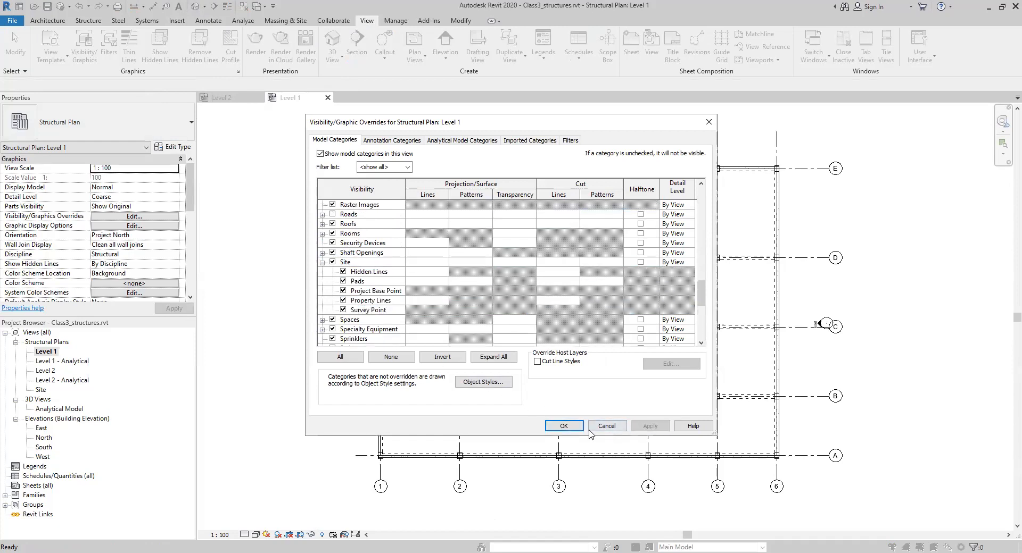
pyautogui.click(564, 426)
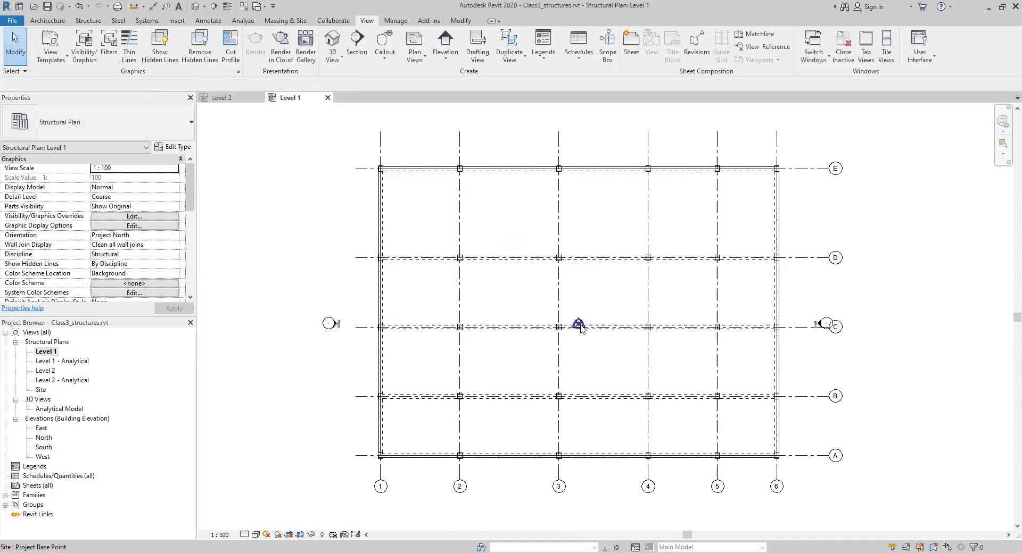
# Step: Move the project base point, then bring the survey point inside the column grid near it
pyautogui.moveTo(578, 325); pyautogui.dragTo(328, 453)
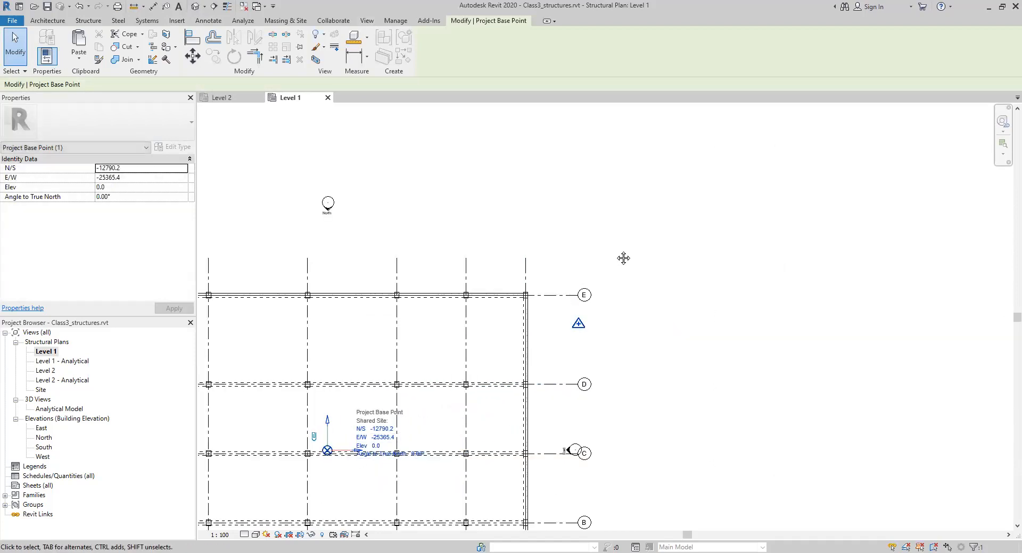
pyautogui.moveTo(625, 258); pyautogui.dragTo(702, 209, button='middle')
pyautogui.click(675, 250)
pyautogui.moveTo(675, 250); pyautogui.dragTo(367, 411)
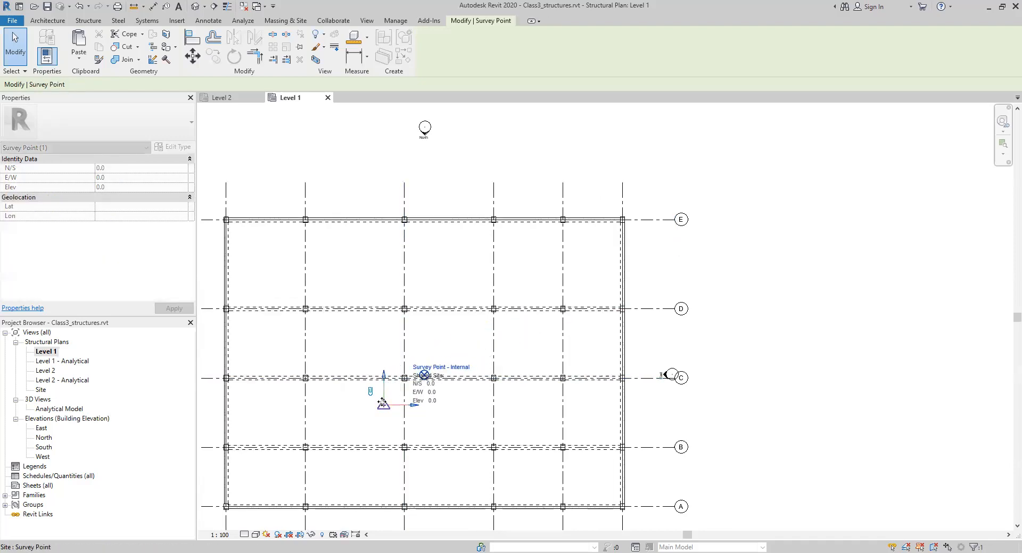
pyautogui.click(430, 379)
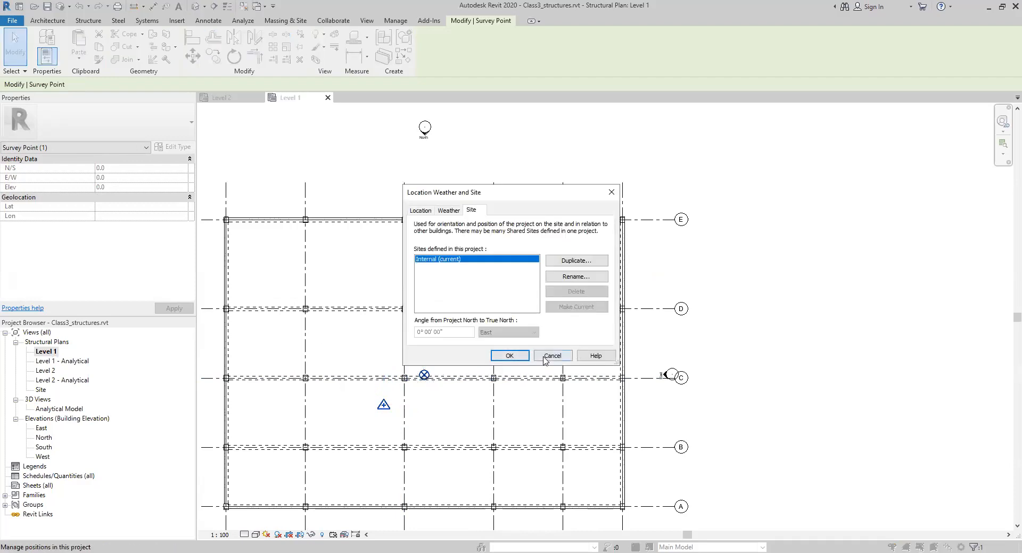
pyautogui.click(543, 357)
# Step: Move the survey point outside grid 1 and the project base point between grids 1 and 2, just above grid A
pyautogui.moveTo(399, 404); pyautogui.dragTo(517, 314, button='middle')
pyautogui.moveTo(503, 316); pyautogui.dragTo(283, 399)
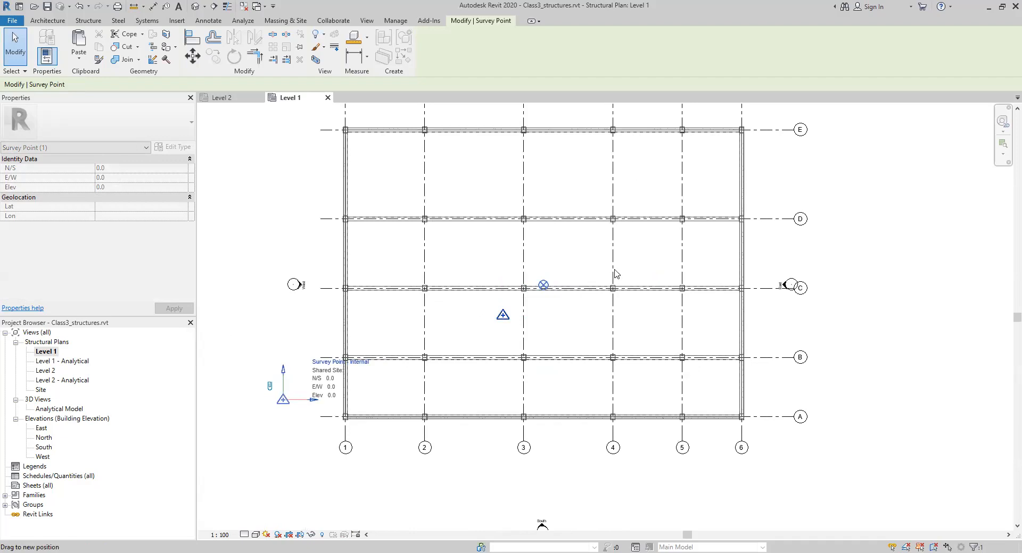
pyautogui.click(544, 282)
pyautogui.moveTo(543, 283); pyautogui.dragTo(378, 394)
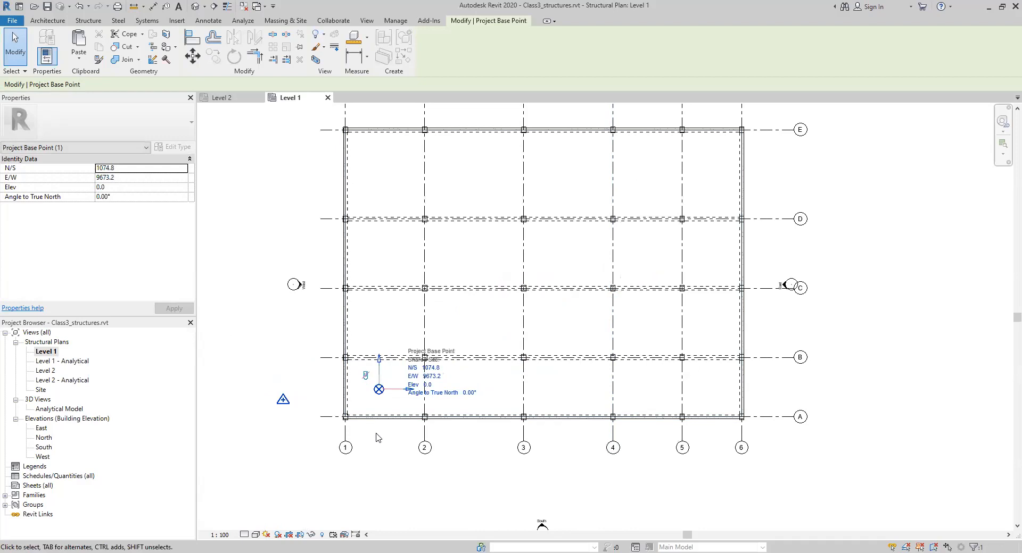
# Step: Place the project base point and the survey point on the intersection of grids 1 and A
pyautogui.moveTo(374, 425); pyautogui.dragTo(449, 365, button='middle')
pyautogui.scroll(3, 449, 365)
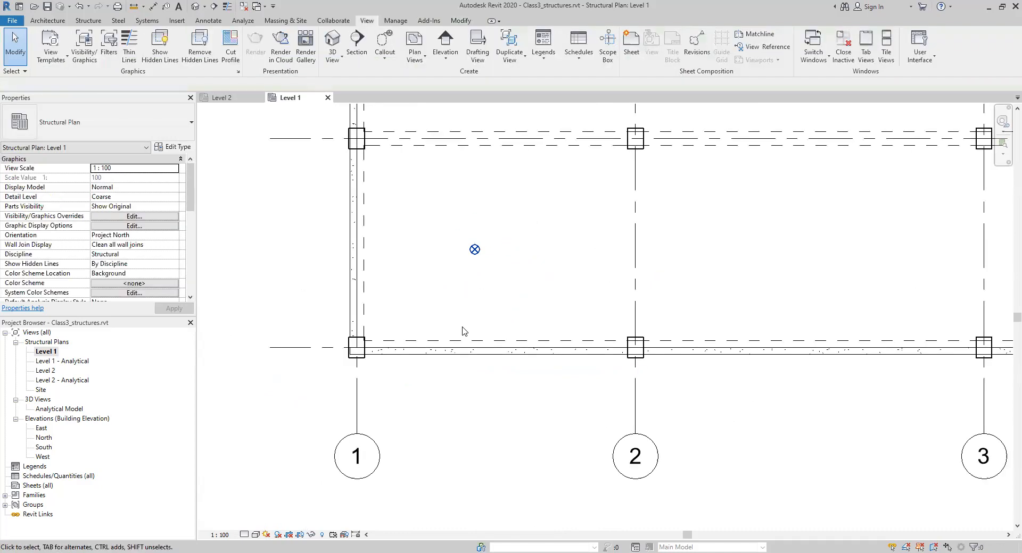
pyautogui.click(474, 250)
pyautogui.moveTo(460, 261); pyautogui.dragTo(359, 348)
pyautogui.moveTo(437, 385); pyautogui.dragTo(539, 355, button='middle')
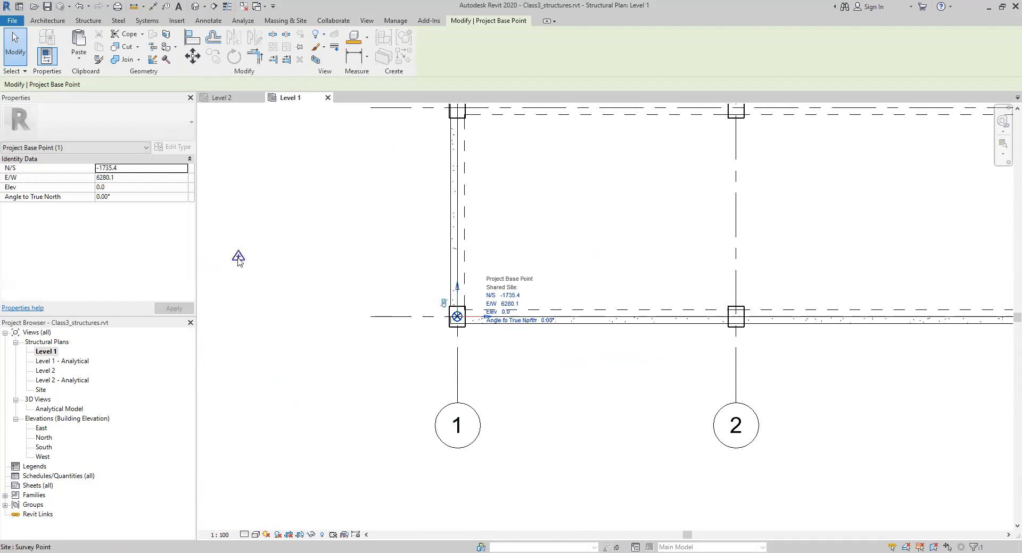
pyautogui.moveTo(238, 259); pyautogui.dragTo(457, 317)
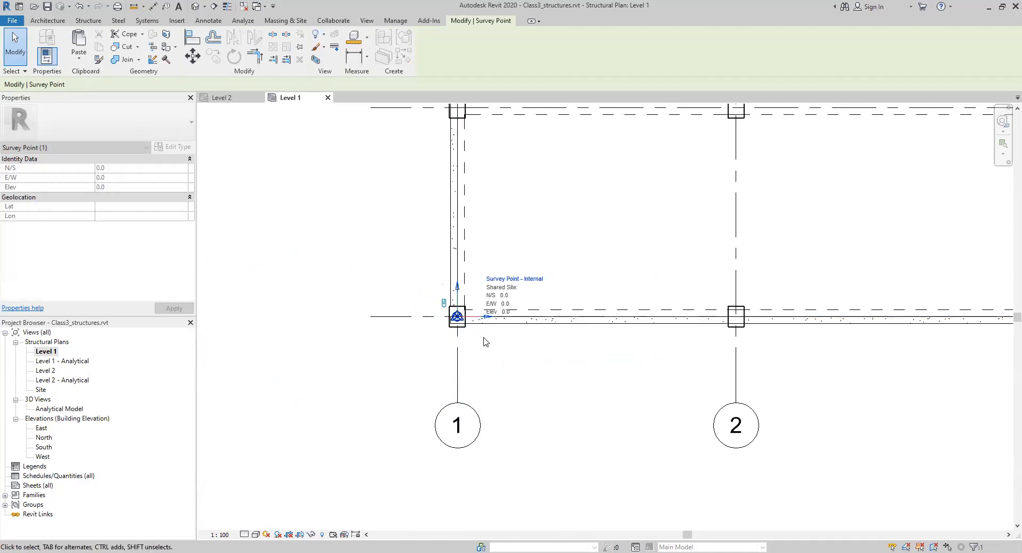
# Step: Pin the project base point and survey point at grids 1 and A, filtering the structural column out of the selection
pyautogui.click(391, 256)
pyautogui.moveTo(392, 241); pyautogui.dragTo(507, 349)
pyautogui.click(429, 45)
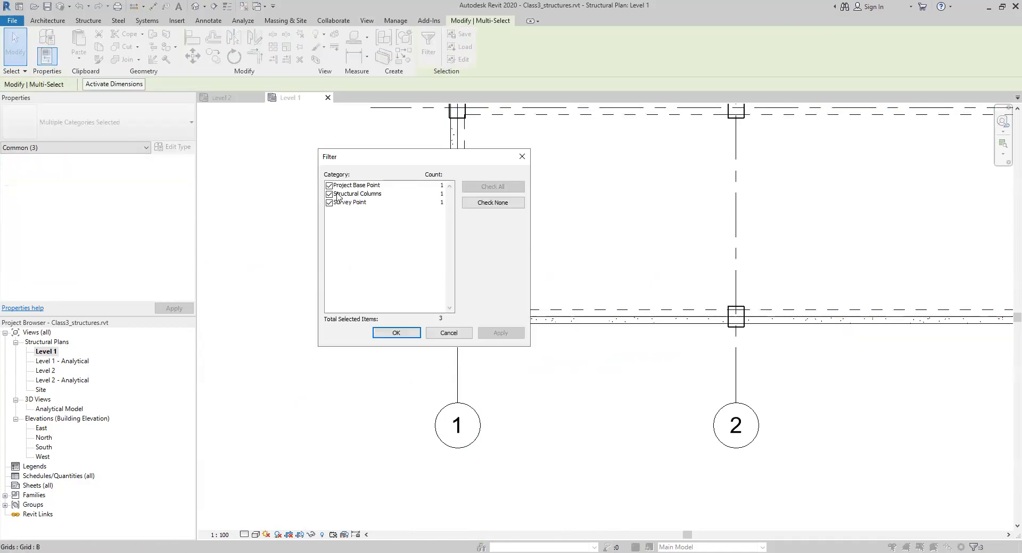
pyautogui.click(329, 194)
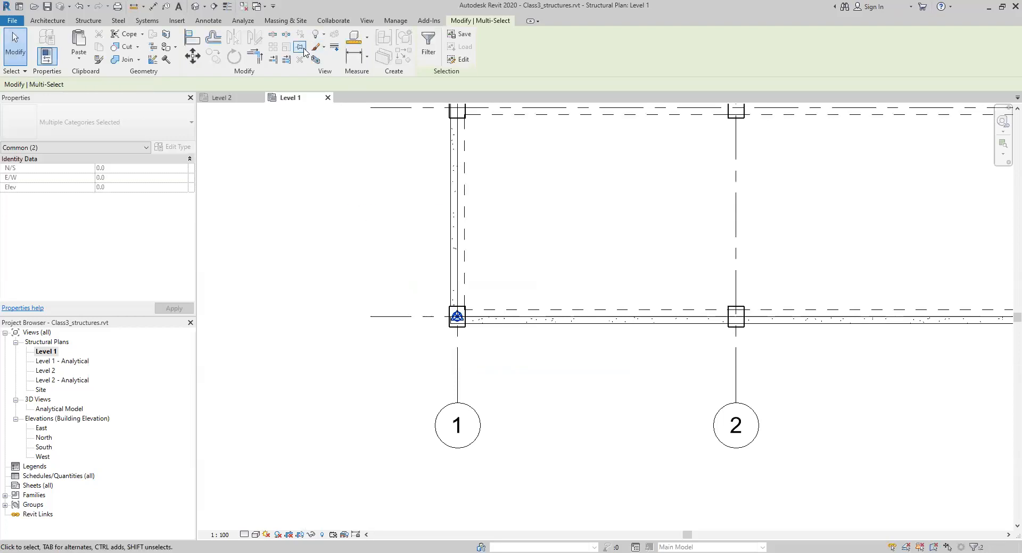
pyautogui.click(342, 210)
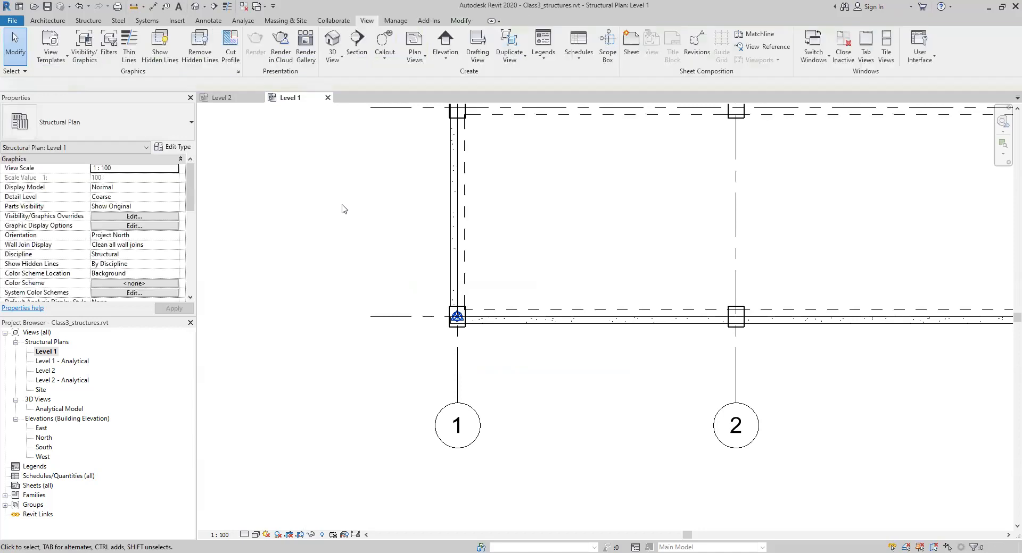
# Step: Save the structural project and open Class3_site.rvt from New folder
pyautogui.click(50, 8)
pyautogui.click(12, 21)
pyautogui.moveTo(61, 100)
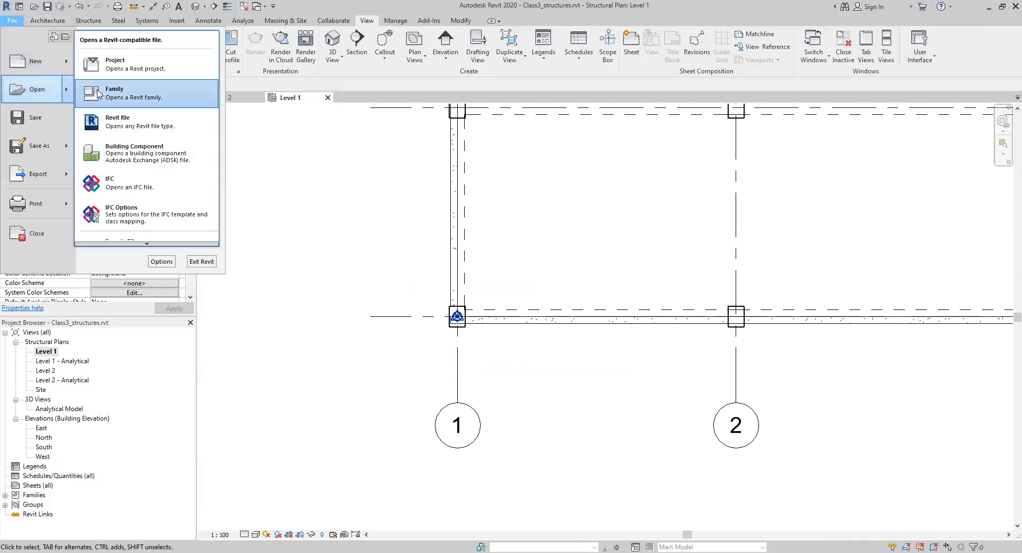
pyautogui.click(109, 75)
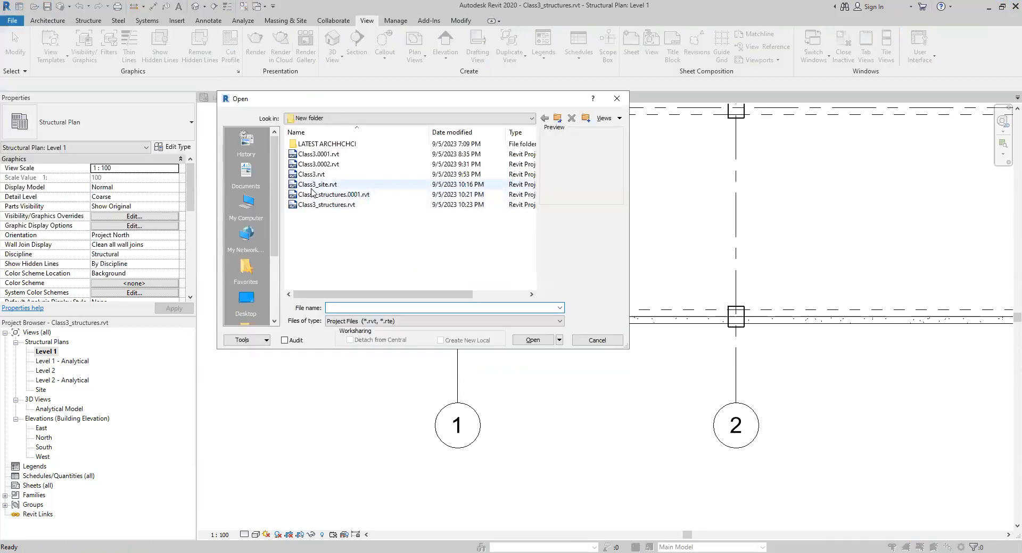
pyautogui.click(383, 184)
pyautogui.click(532, 342)
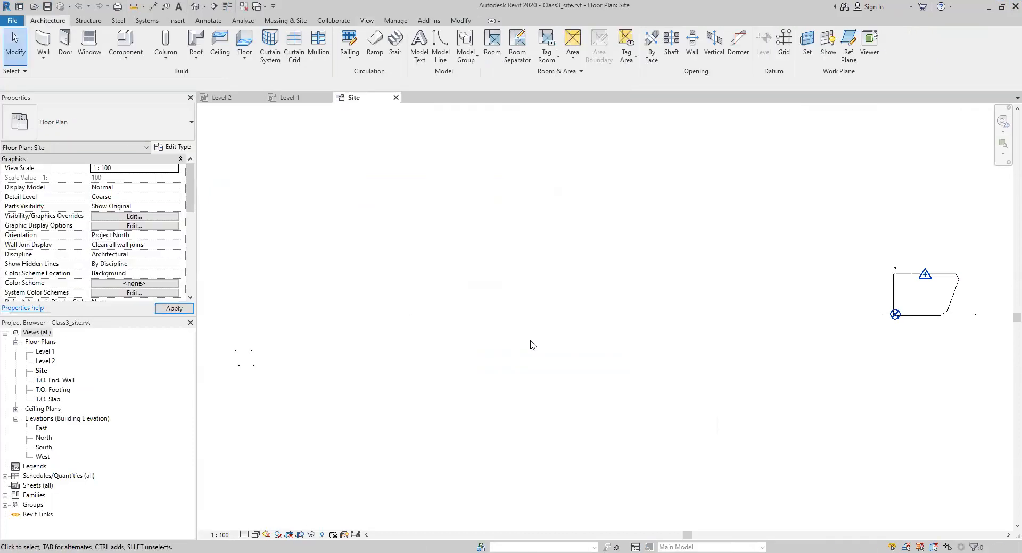
# Step: Examine grids 1 and A in the site plan and compare their intersection with the reference points in the structural Level 1 plan
pyautogui.moveTo(879, 323); pyautogui.dragTo(582, 276, button='middle')
pyautogui.scroll(3, 659, 232)
pyautogui.scroll(3, 668, 238)
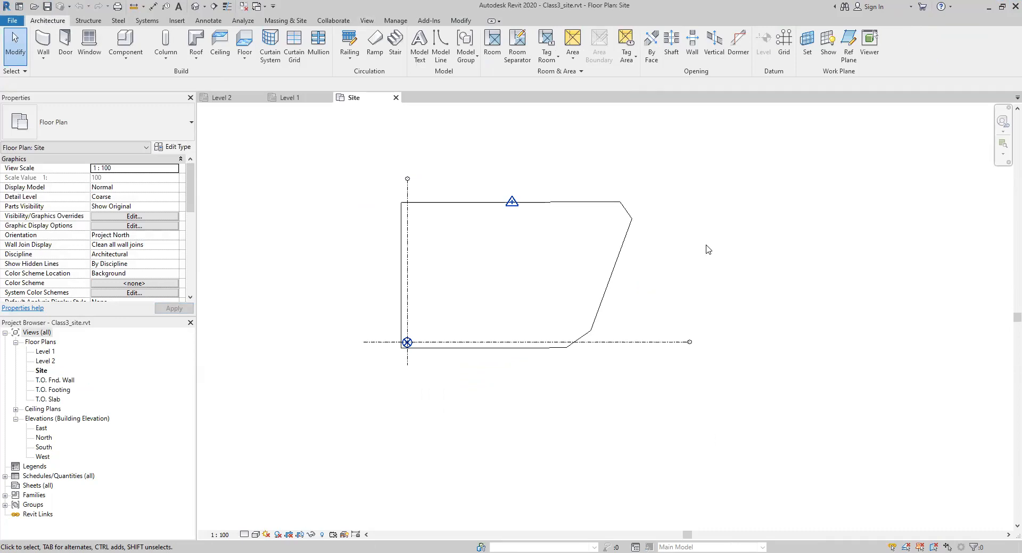
pyautogui.click(407, 260)
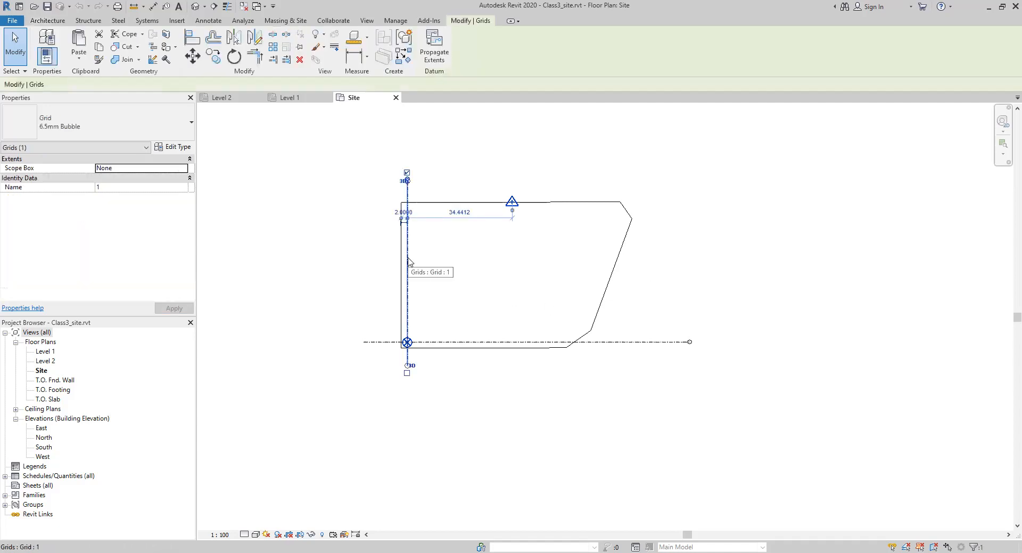
pyautogui.keyDown('ctrl'); pyautogui.click(612, 344); pyautogui.keyUp('ctrl')
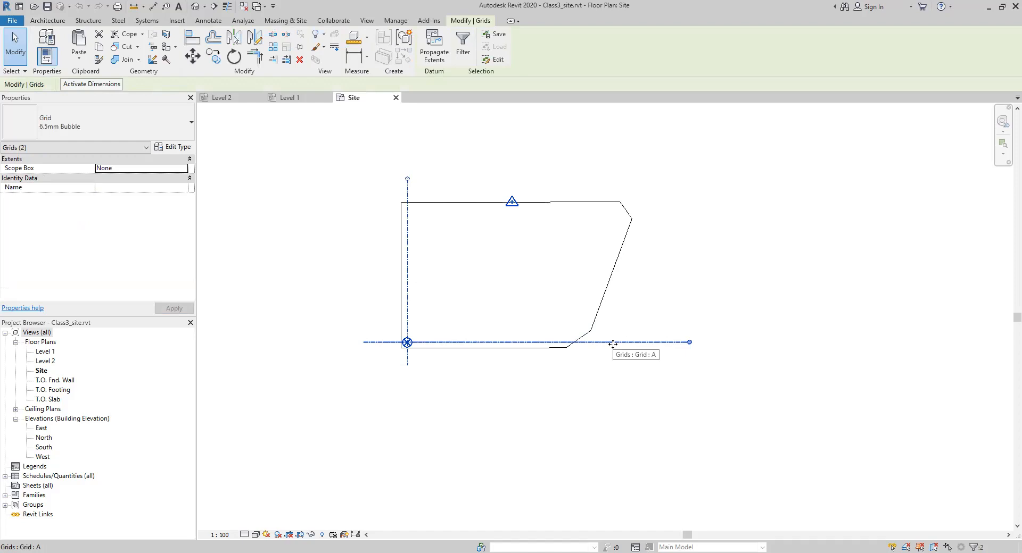
pyautogui.click(308, 158)
pyautogui.click(298, 98)
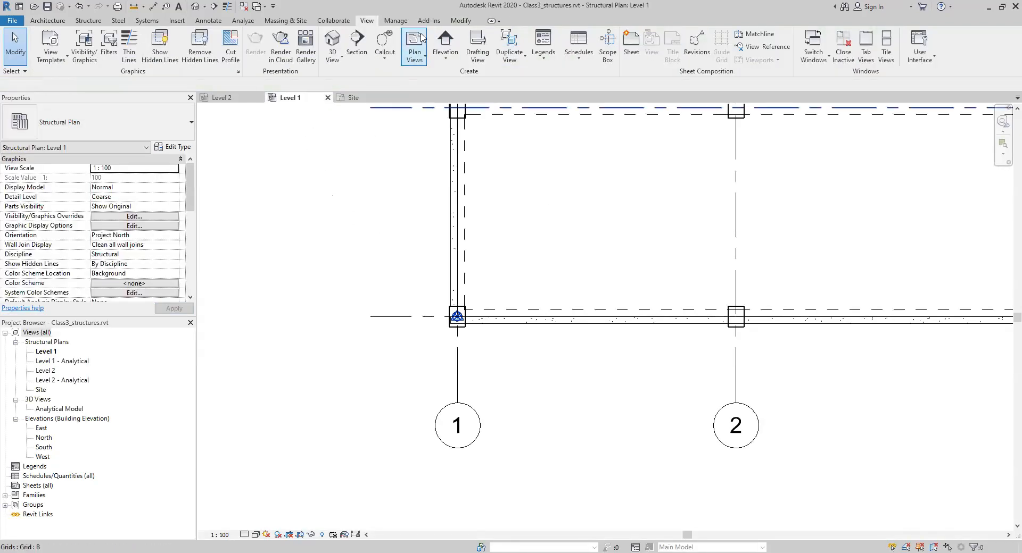
pyautogui.click(461, 20)
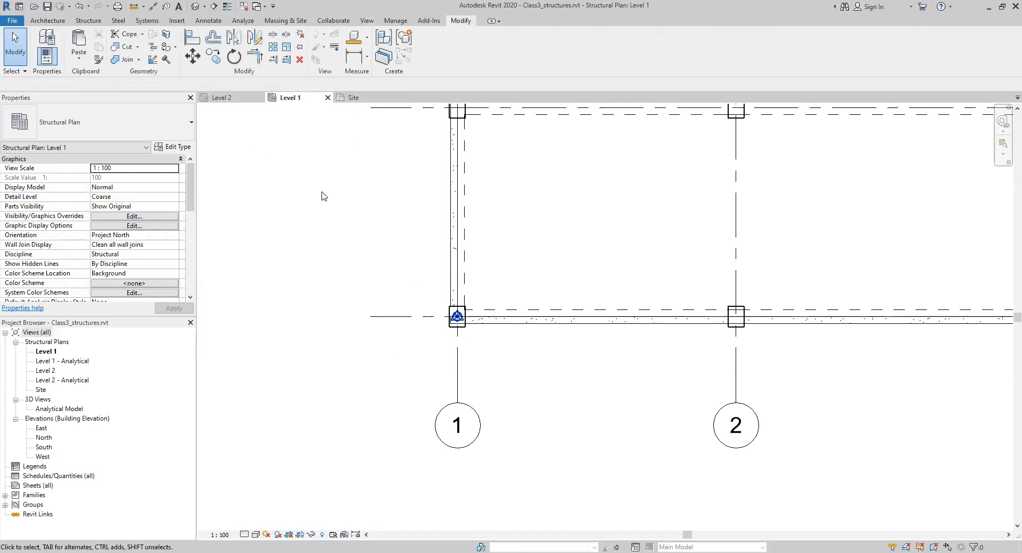
# Step: Open the site project's Level 1 floor plan and close the structural project's Level 1 and Level 2 views
pyautogui.click(353, 99)
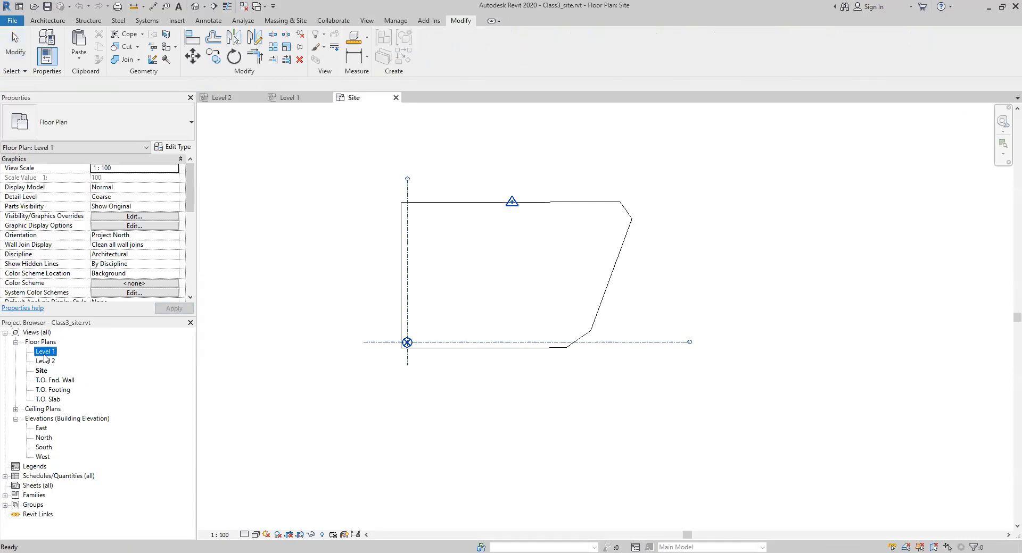
pyautogui.doubleClick(45, 352)
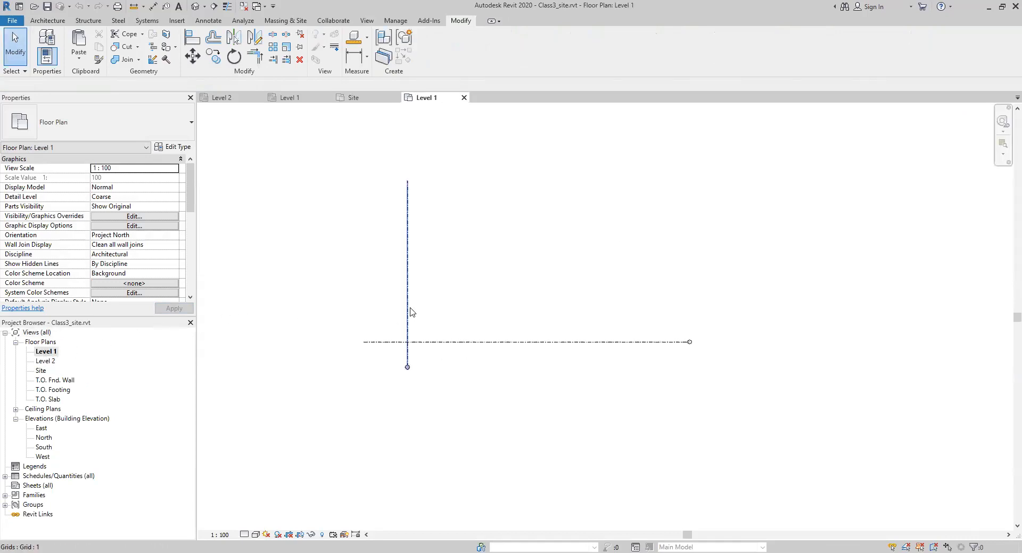
pyautogui.moveTo(453, 292); pyautogui.dragTo(436, 319, button='middle')
pyautogui.scroll(1, 436, 319)
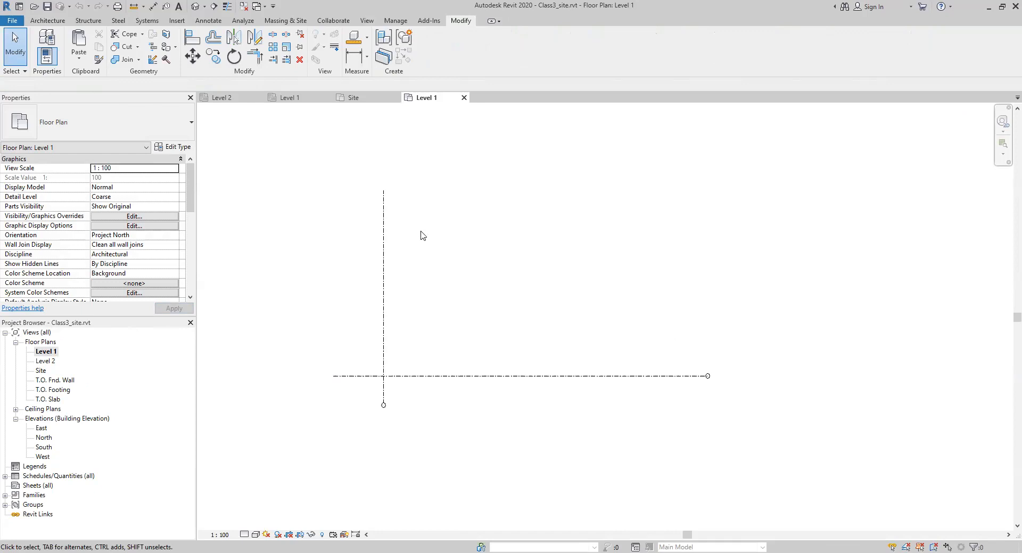
pyautogui.click(259, 99)
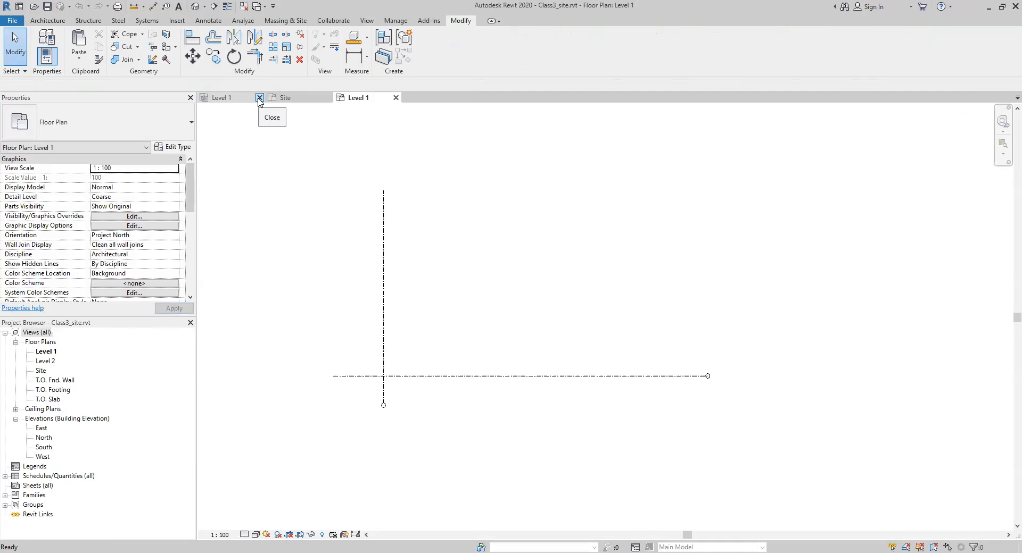
pyautogui.click(259, 98)
pyautogui.moveTo(331, 224); pyautogui.dragTo(276, 222, button='middle')
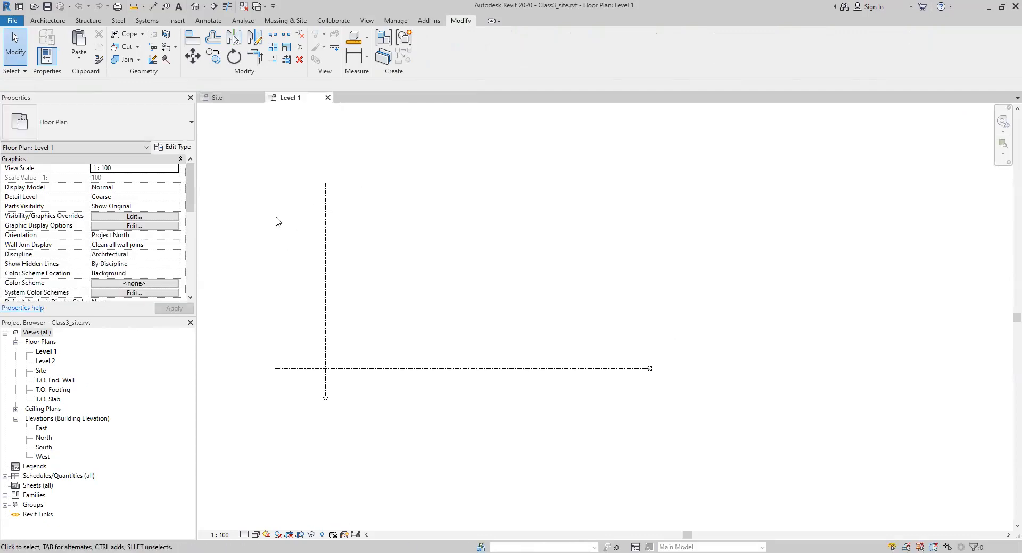
# Step: Link Class3_structures.rvt into the site model with Auto - Project Base Point to Project Base Point positioning
pyautogui.click(235, 99)
pyautogui.click(285, 98)
pyautogui.click(177, 21)
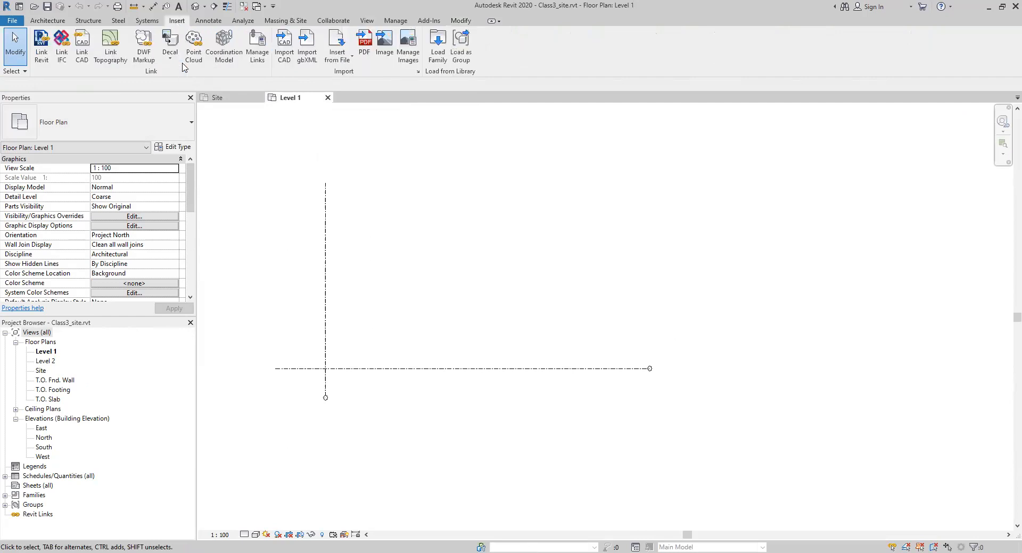
pyautogui.click(43, 58)
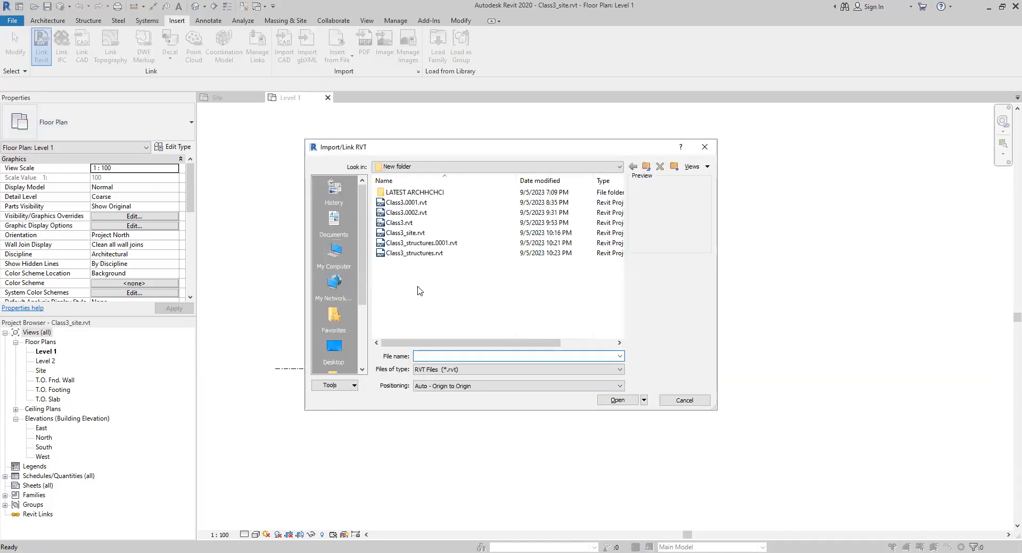
pyautogui.click(420, 254)
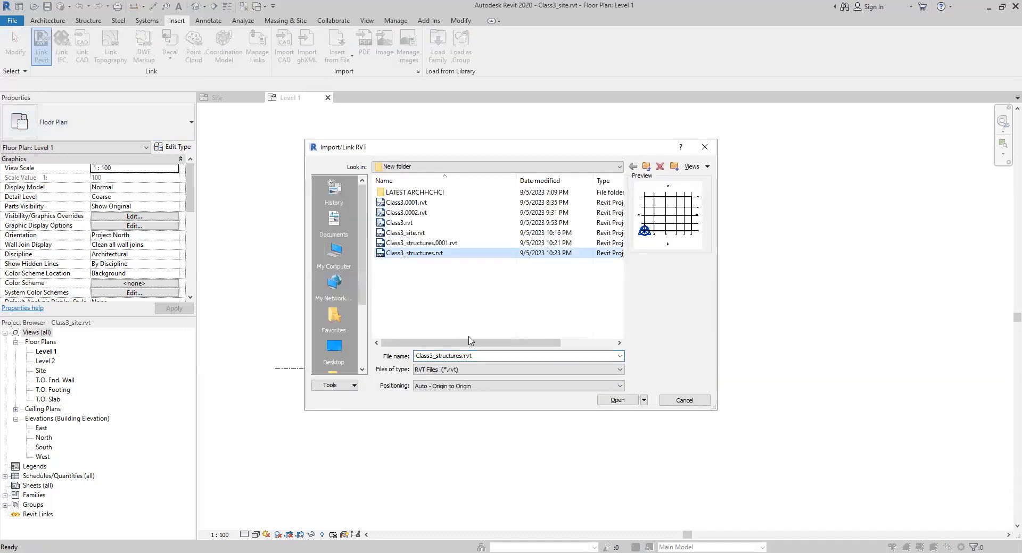
pyautogui.click(433, 388)
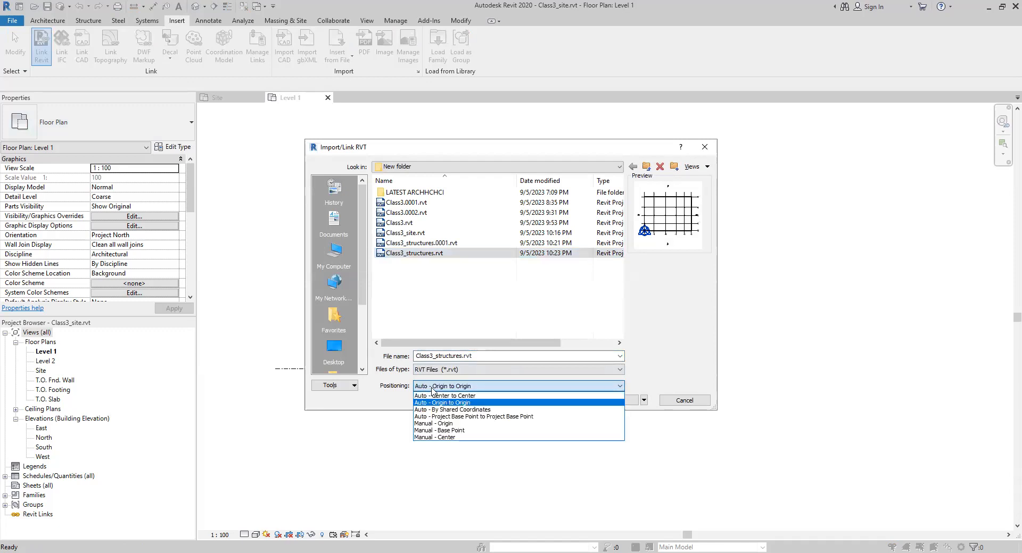
pyautogui.click(473, 418)
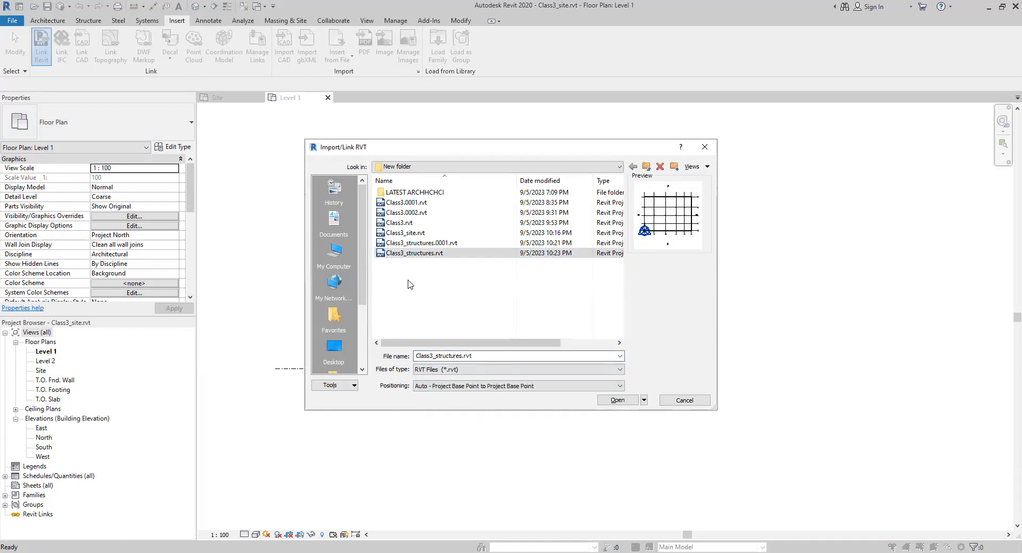
pyautogui.click(613, 402)
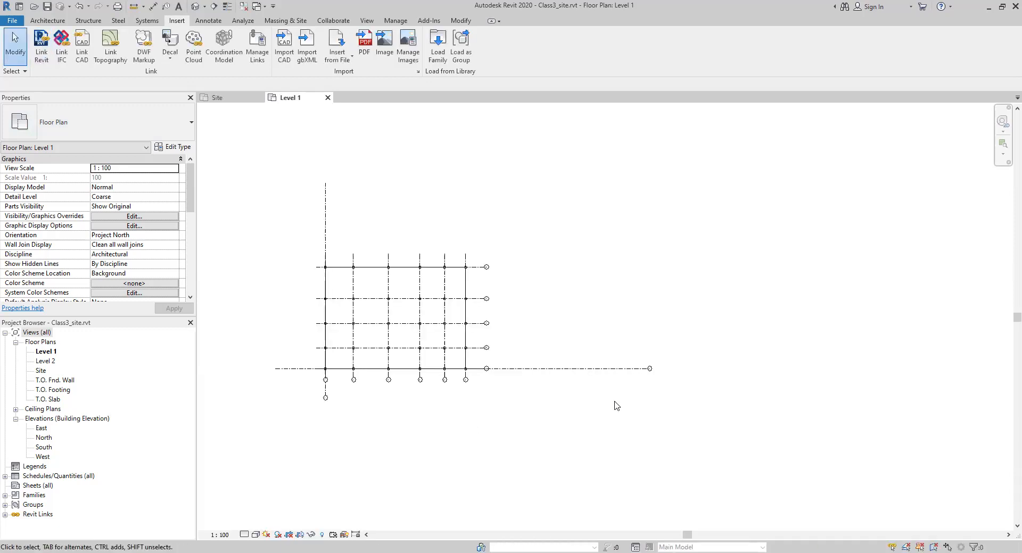
# Step: Examine how the linked structure's grids 1 and A line up with the site model's own grids
pyautogui.scroll(5, 326, 384)
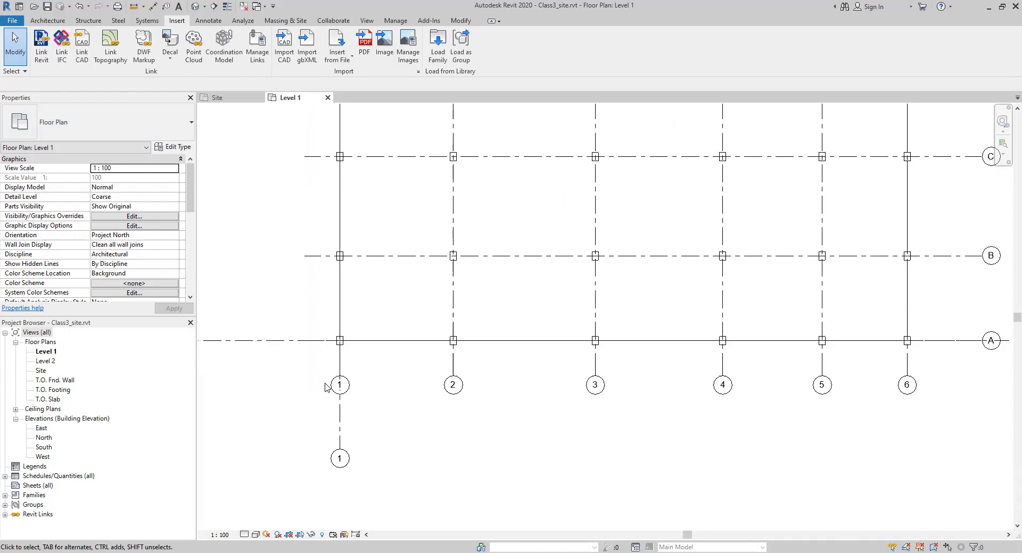
pyautogui.click(422, 262)
pyautogui.scroll(-2, 407, 351)
pyautogui.scroll(-1, 403, 362)
pyautogui.scroll(-2, 403, 362)
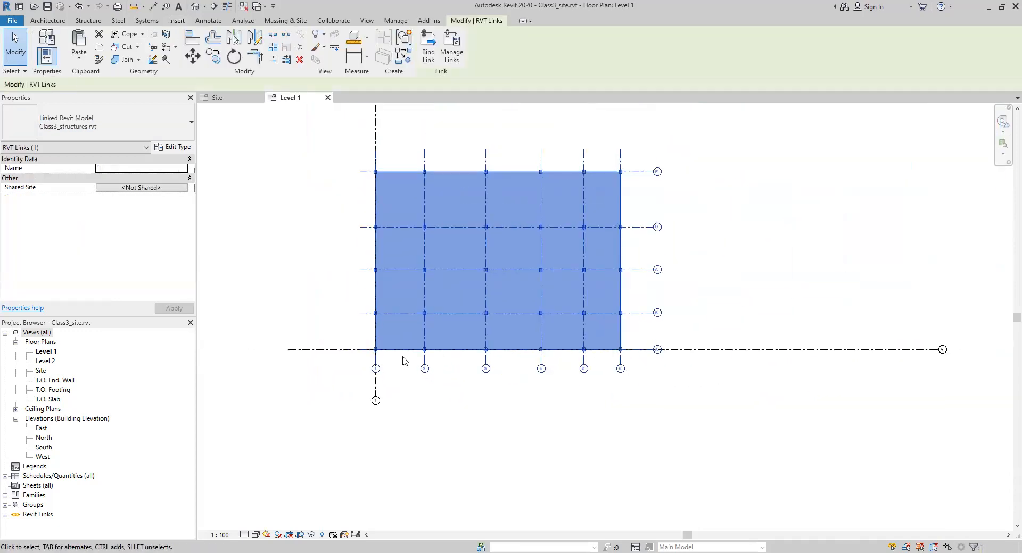
pyautogui.scroll(1, 403, 361)
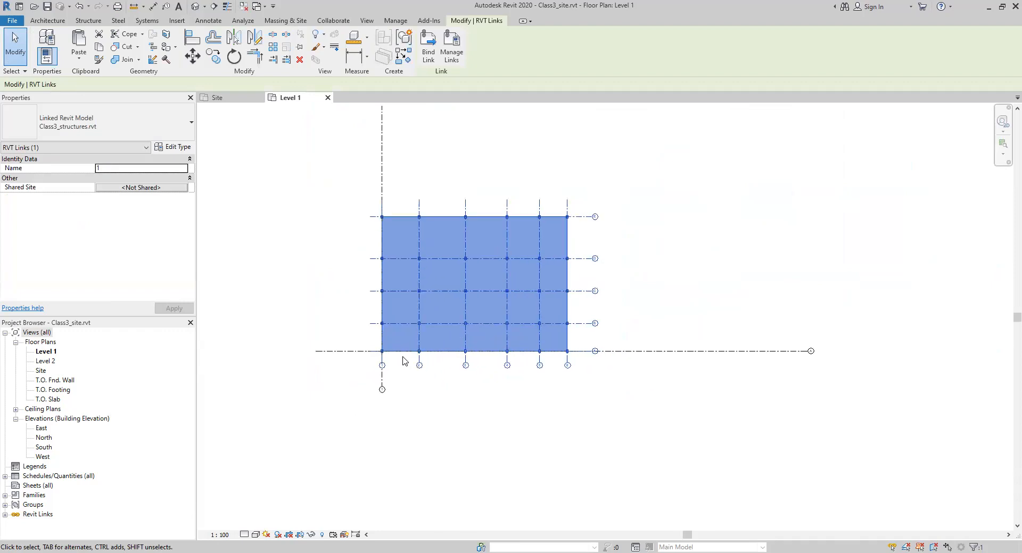
pyautogui.scroll(1, 403, 361)
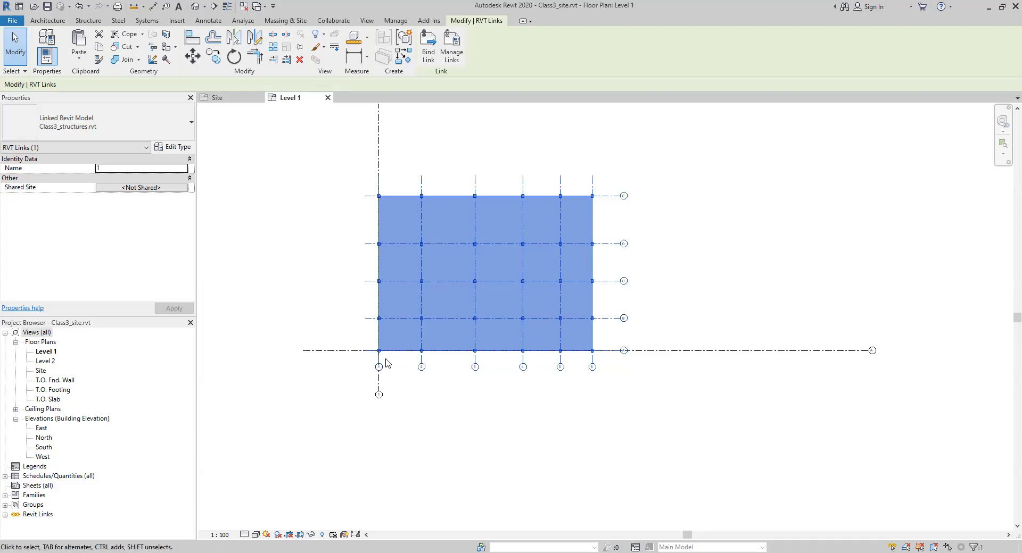
pyautogui.scroll(5, 380, 349)
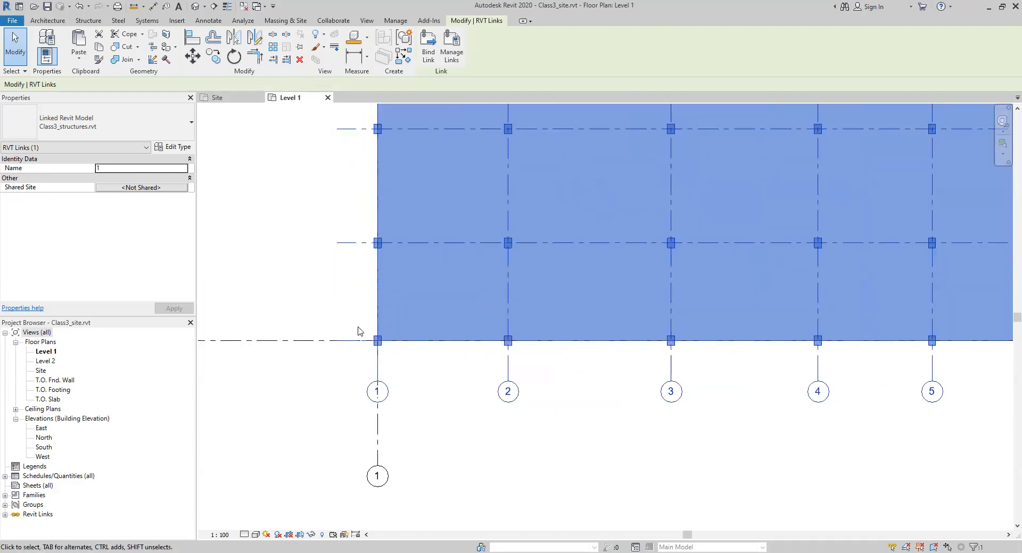
pyautogui.click(380, 431)
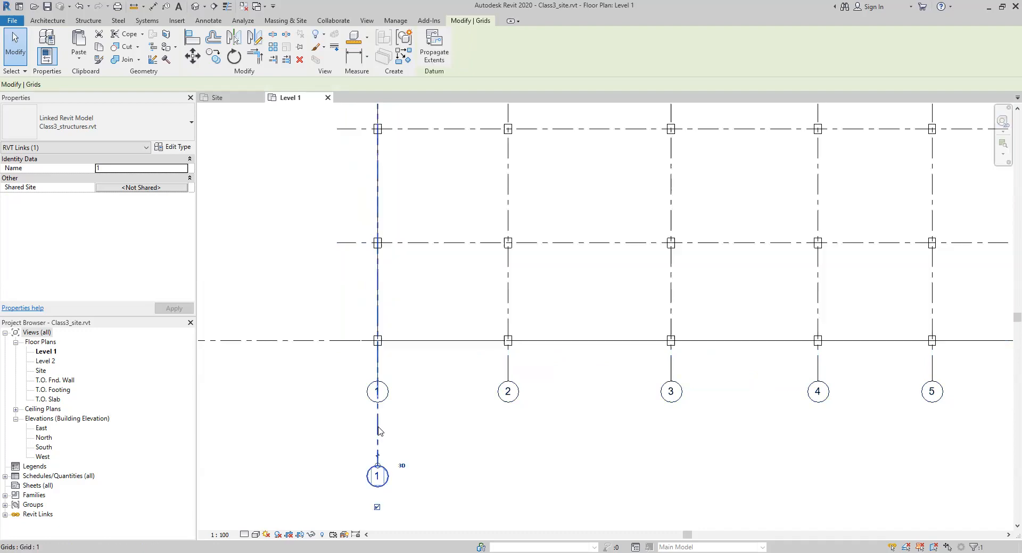
pyautogui.scroll(-5, 378, 403)
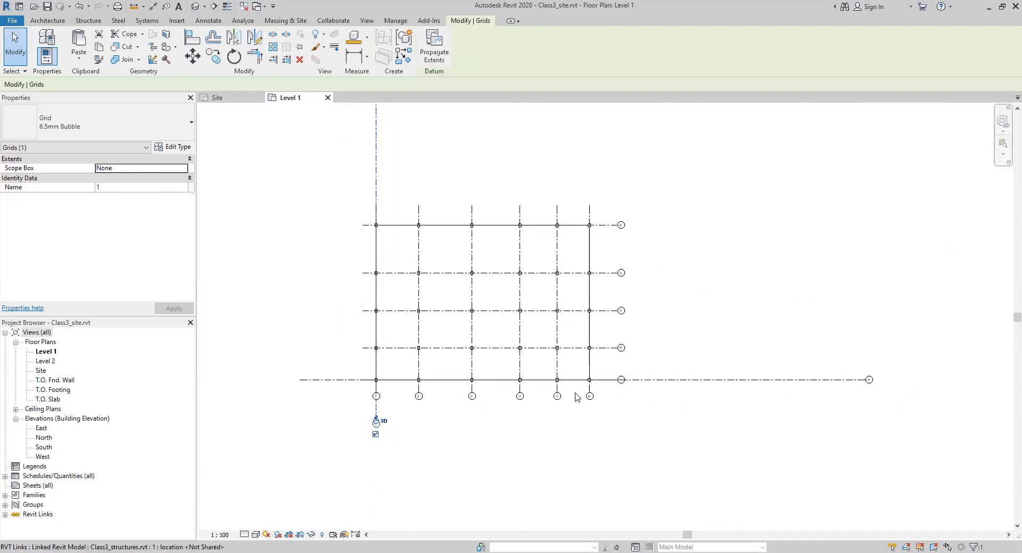
pyautogui.click(674, 380)
# Step: Bind the linked structural model into the site project, including attached details, levels and grids, and accept the duplicate types
pyautogui.click(419, 333)
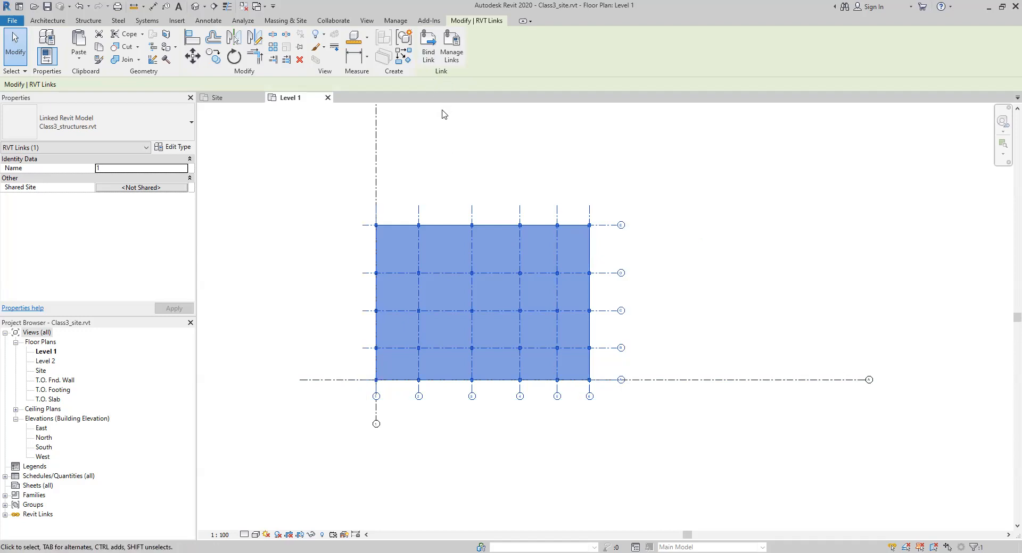
pyautogui.click(429, 53)
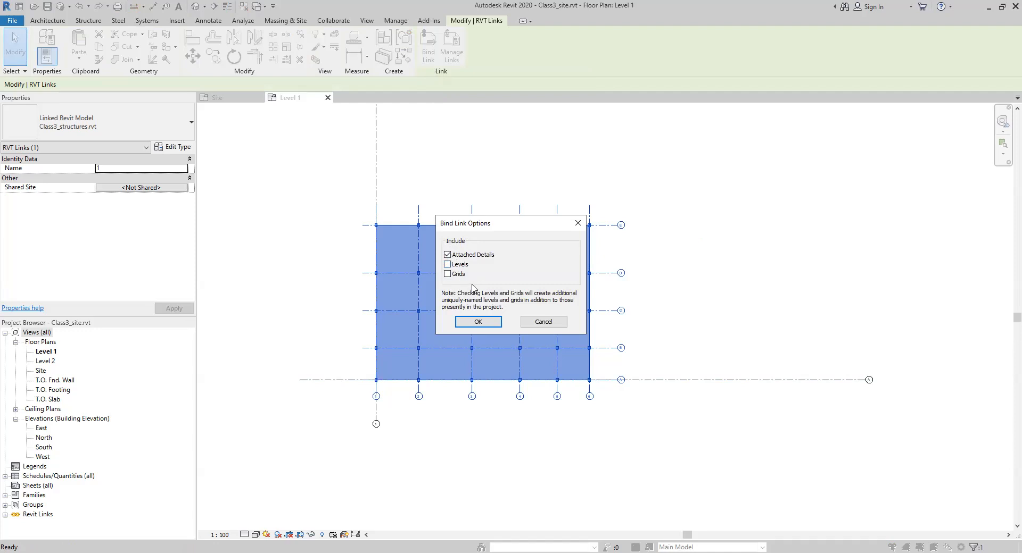
pyautogui.click(449, 266)
pyautogui.click(447, 274)
pyautogui.click(478, 323)
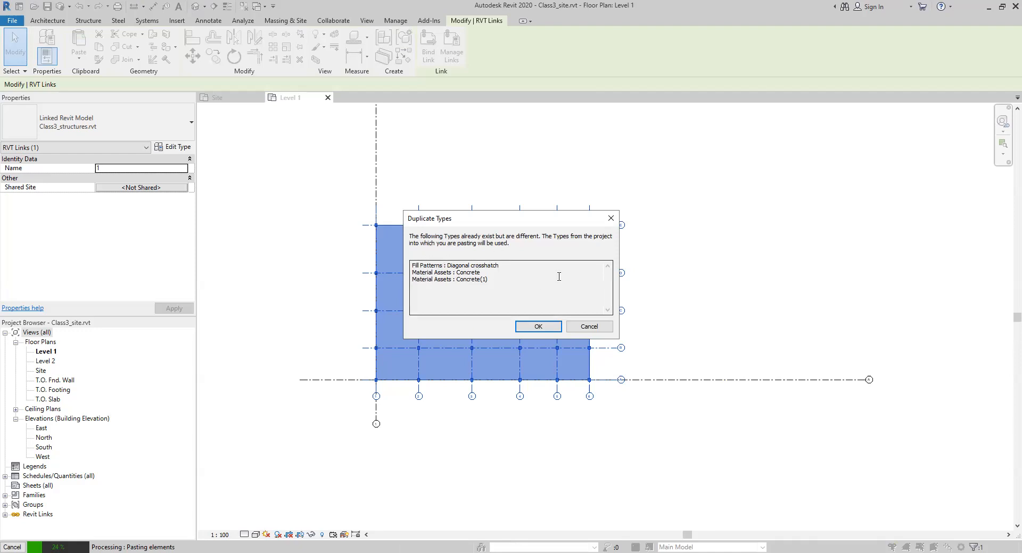
pyautogui.click(536, 328)
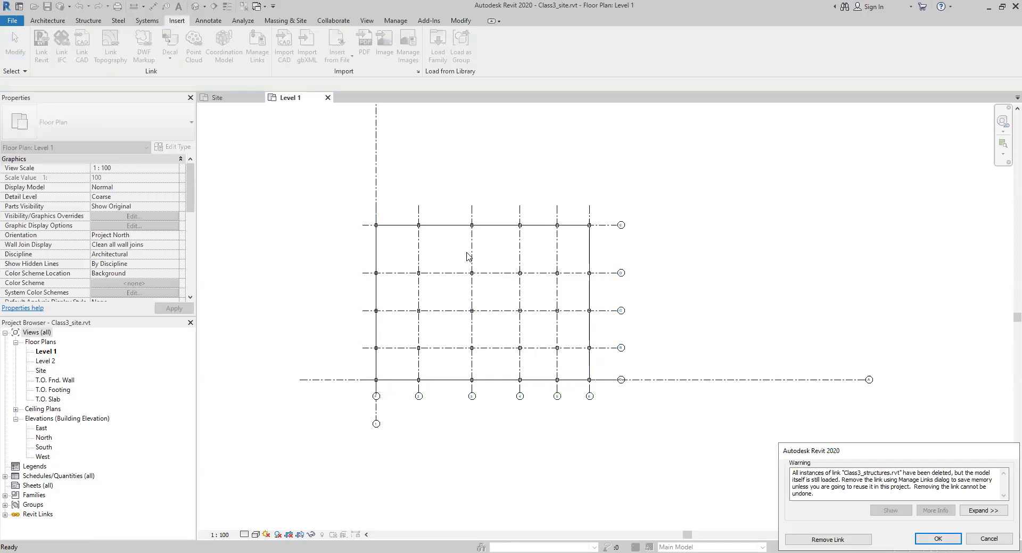
pyautogui.click(337, 322)
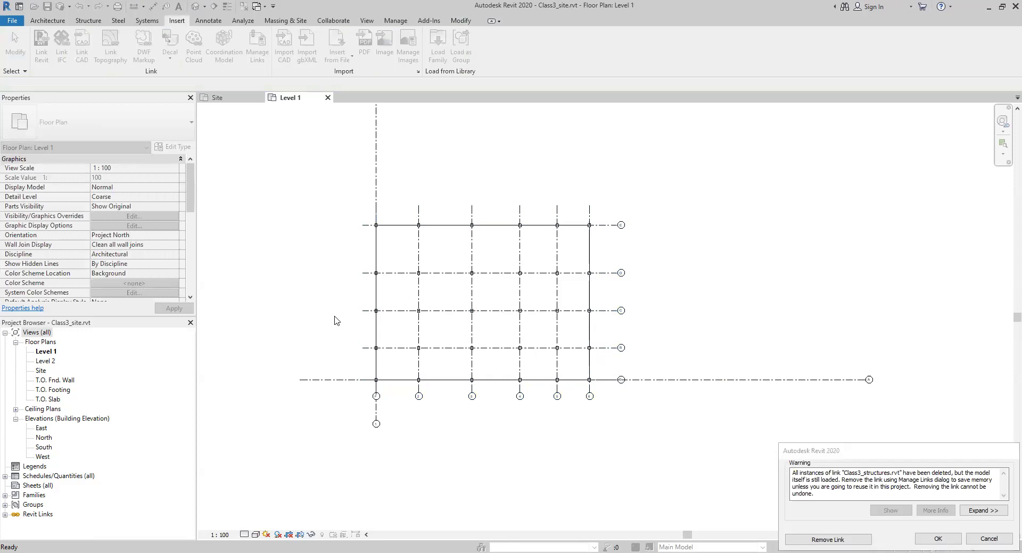
pyautogui.scroll(-1, 336, 321)
pyautogui.scroll(2, 336, 321)
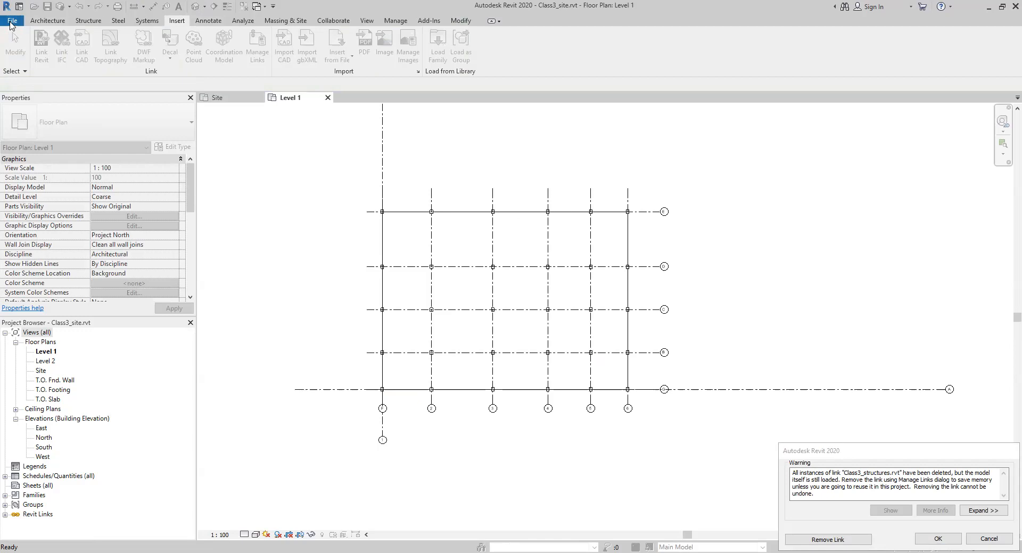
pyautogui.click(12, 23)
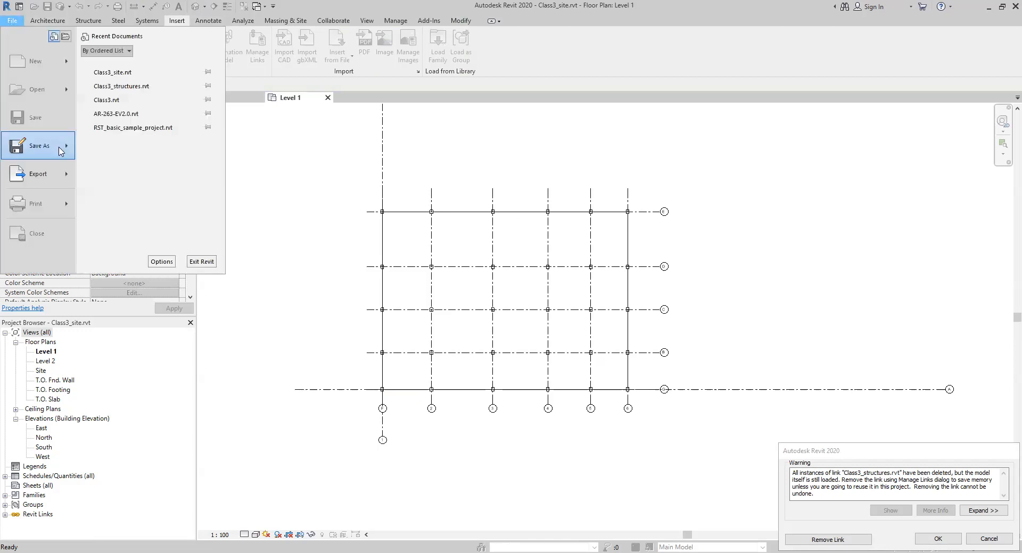
pyautogui.moveTo(69, 150)
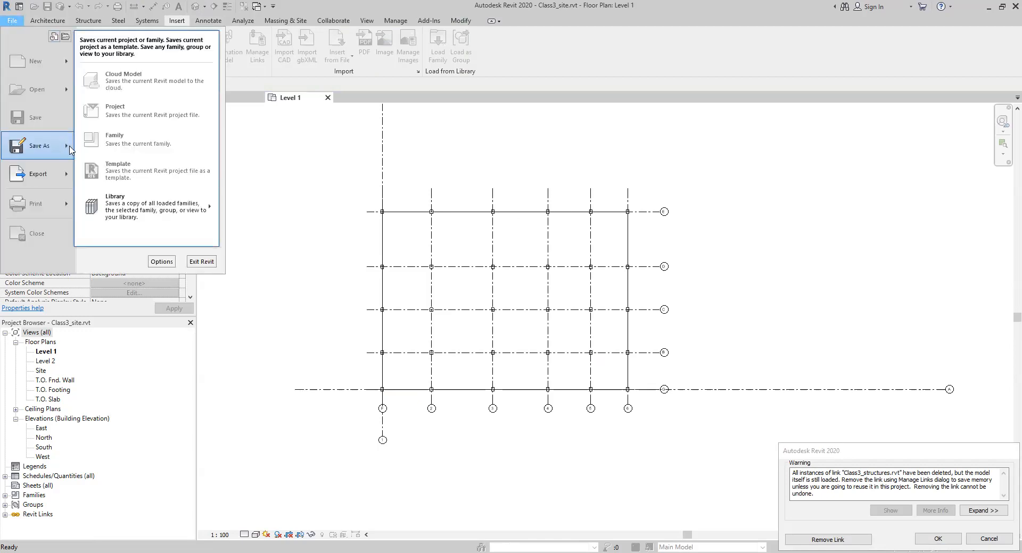
pyautogui.click(286, 216)
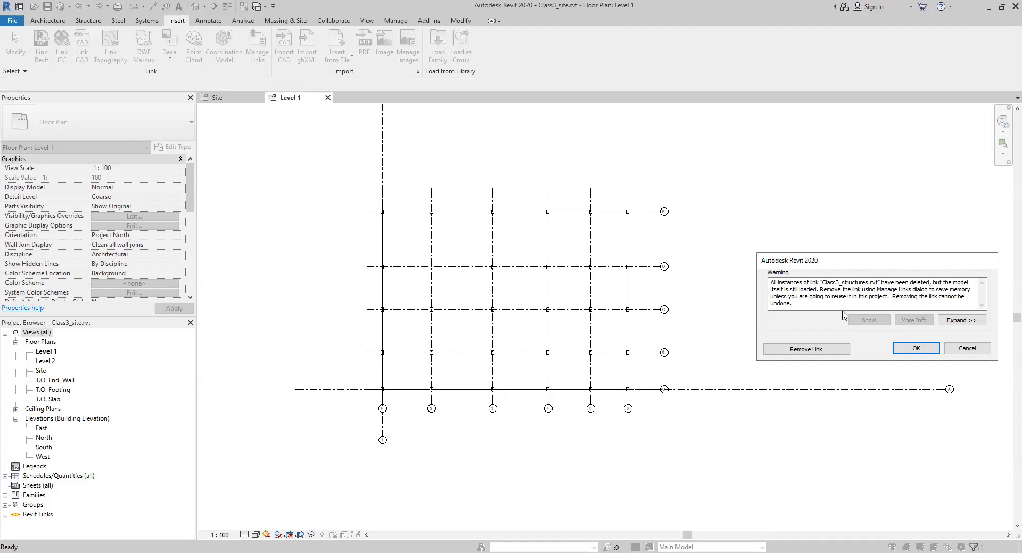
# Step: Remove the leftover Class3_structures.rvt link and check the bound structural model group in the Level 1 plan
pyautogui.click(818, 353)
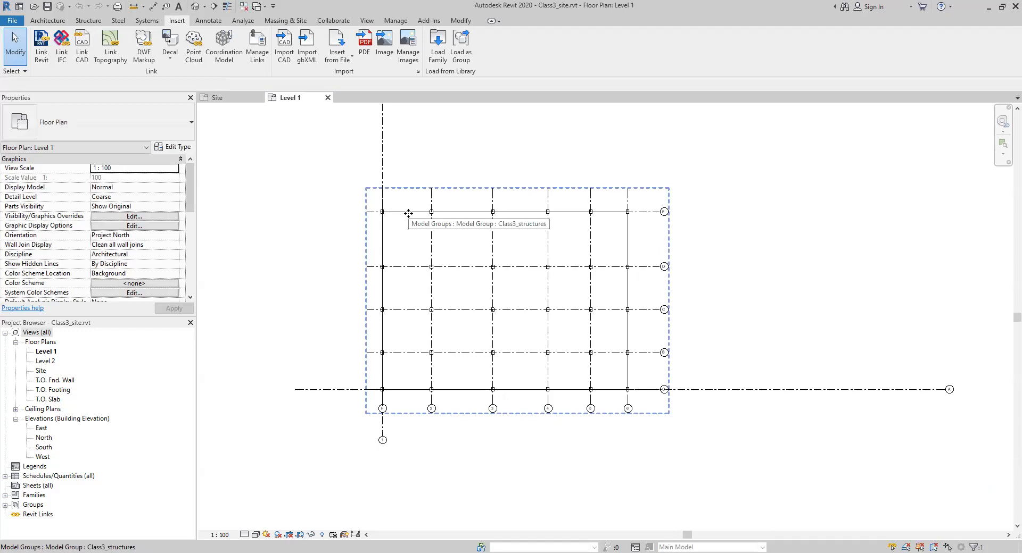
pyautogui.doubleClick(409, 212)
pyautogui.click(301, 115)
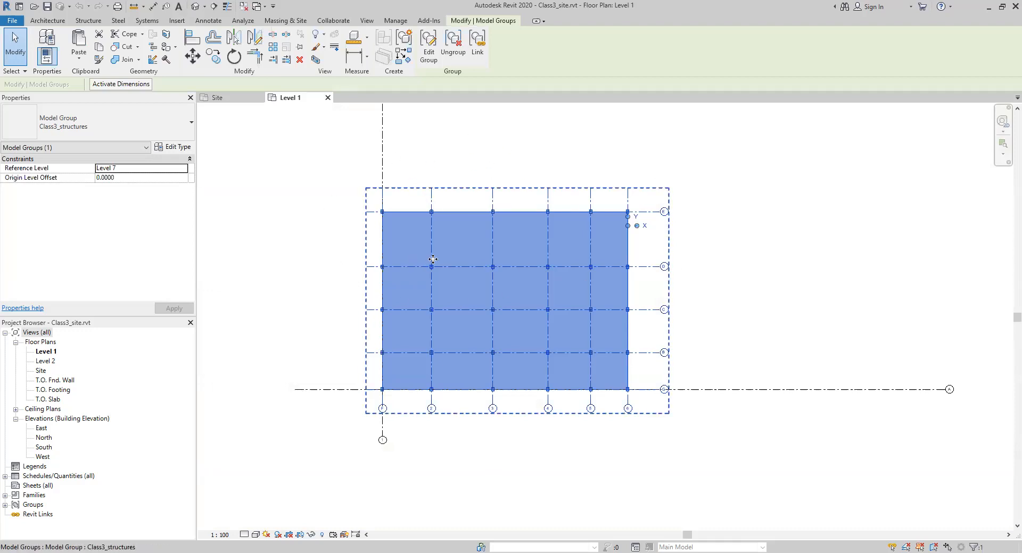
pyautogui.click(435, 161)
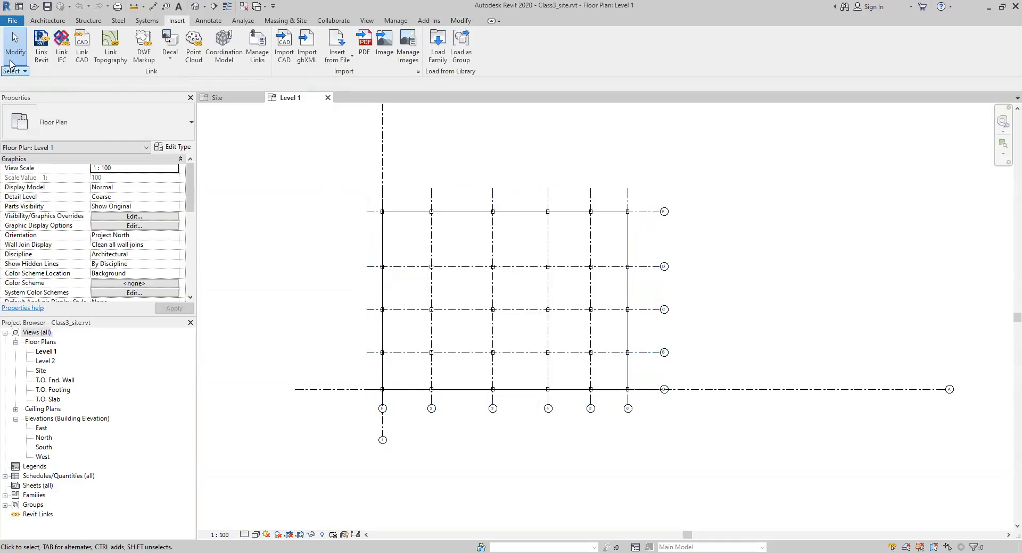
# Step: Save the project under the new name Class3_Bind.rvt in New folder
pyautogui.click(21, 23)
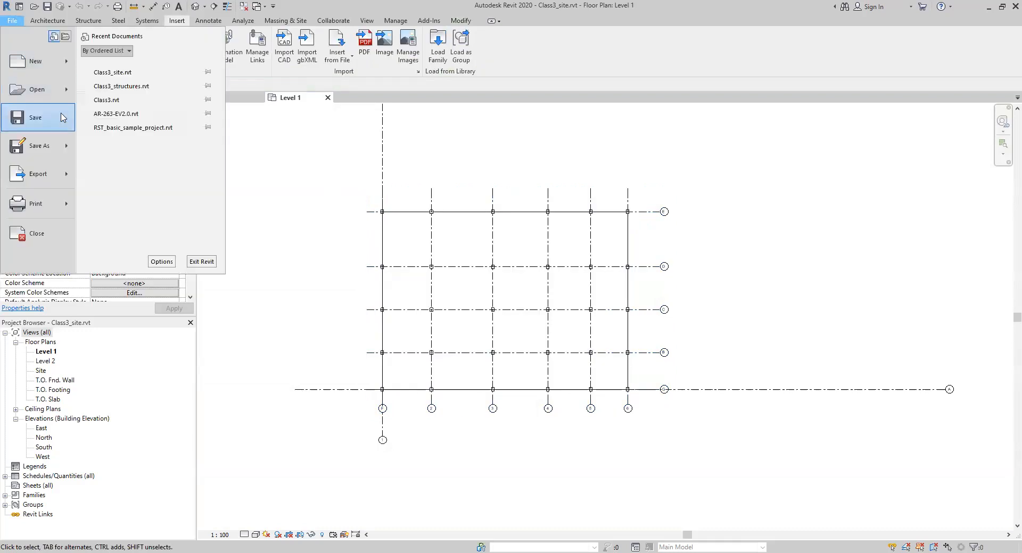
pyautogui.moveTo(64, 148)
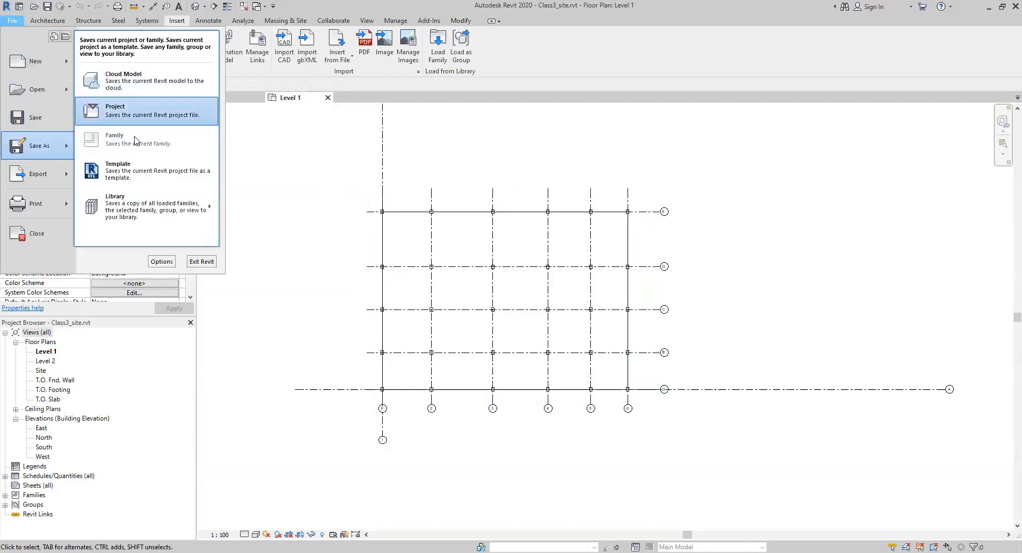
pyautogui.click(122, 117)
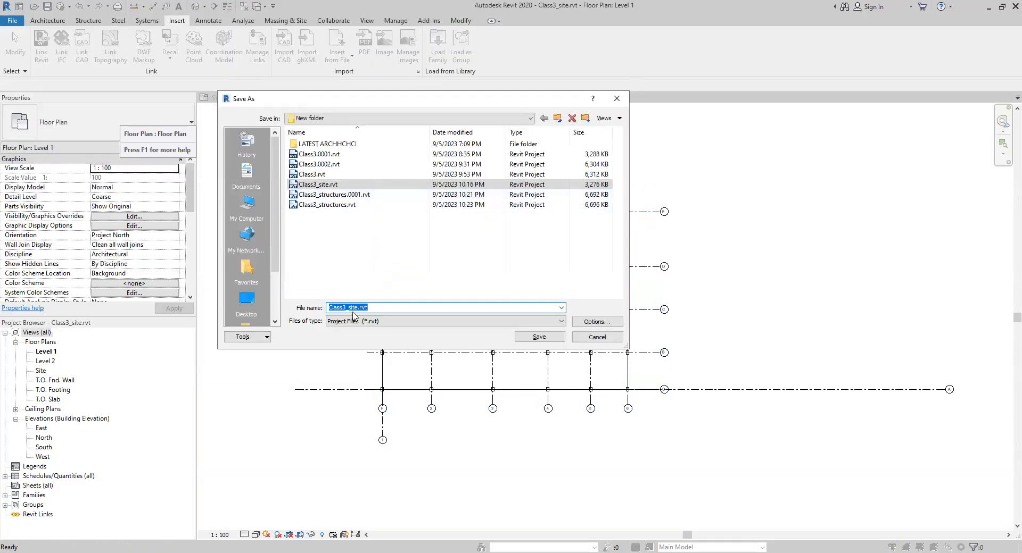
pyautogui.click(358, 309)
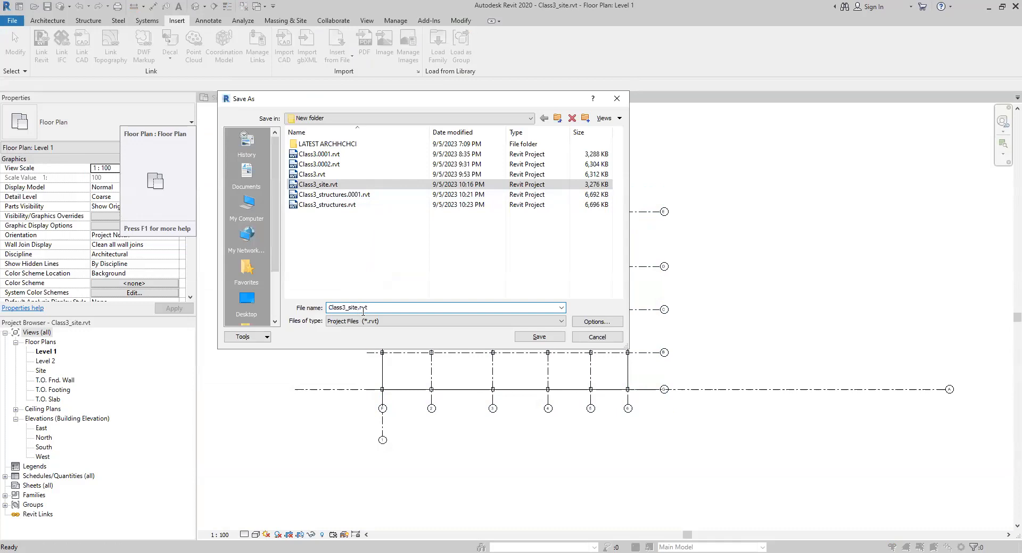
pyautogui.press('BackSpace')
pyautogui.press('BackSpace')
pyautogui.press('BackSpace')
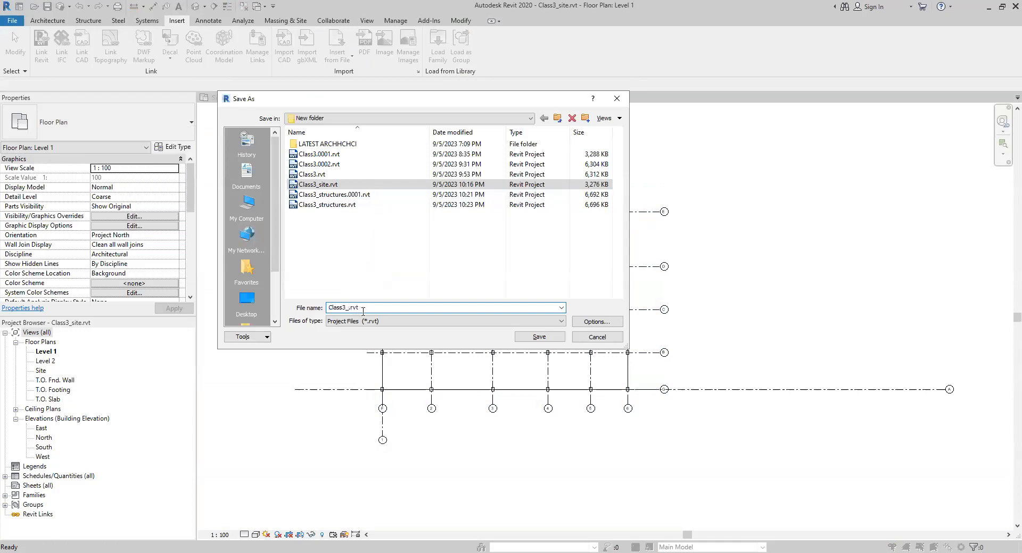
pyautogui.write('Bind')
pyautogui.click(524, 338)
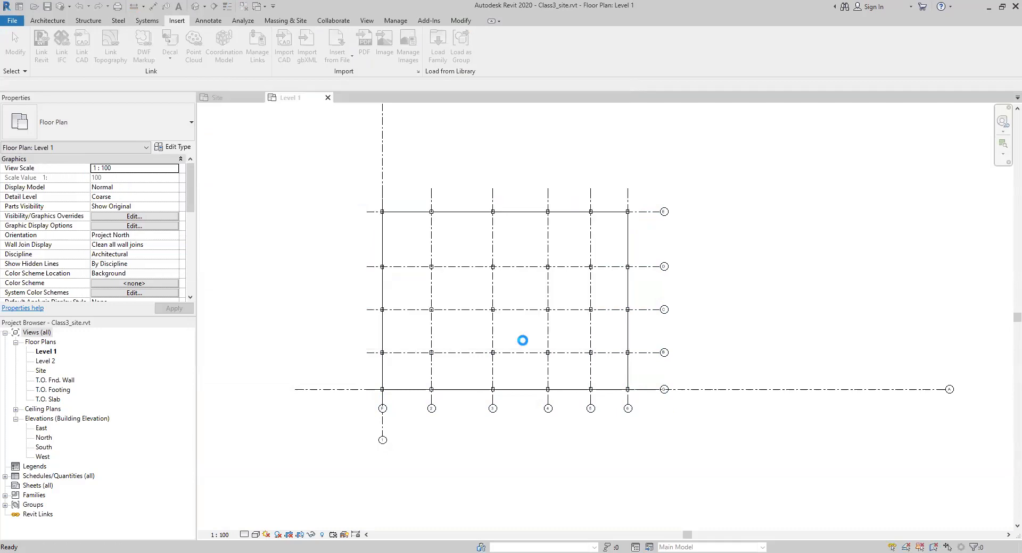
# Step: Open the Class3_structures model group for editing to inspect its elements, then cancel the group edit and clear the selection
pyautogui.click(495, 369)
pyautogui.scroll(2, 530, 249)
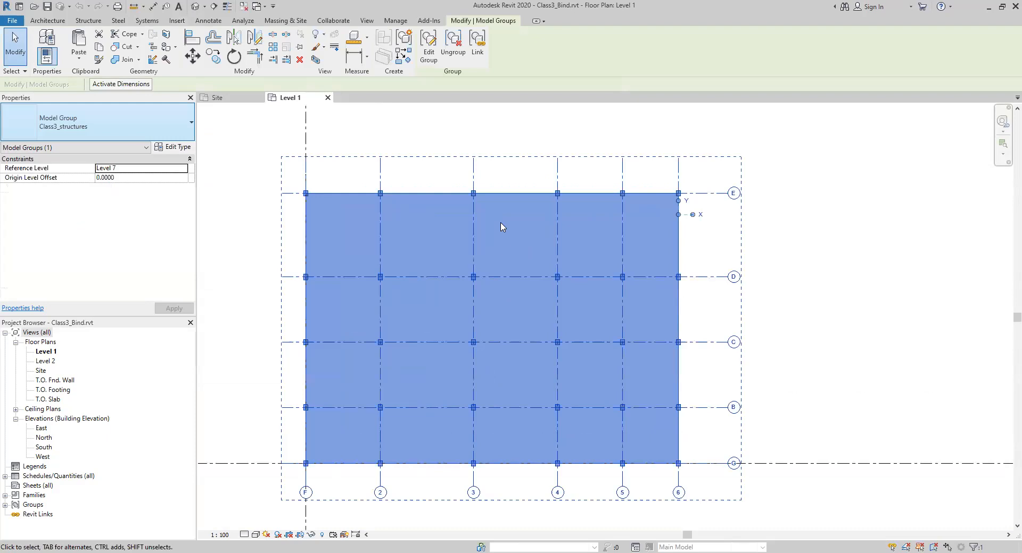
pyautogui.doubleClick(475, 190)
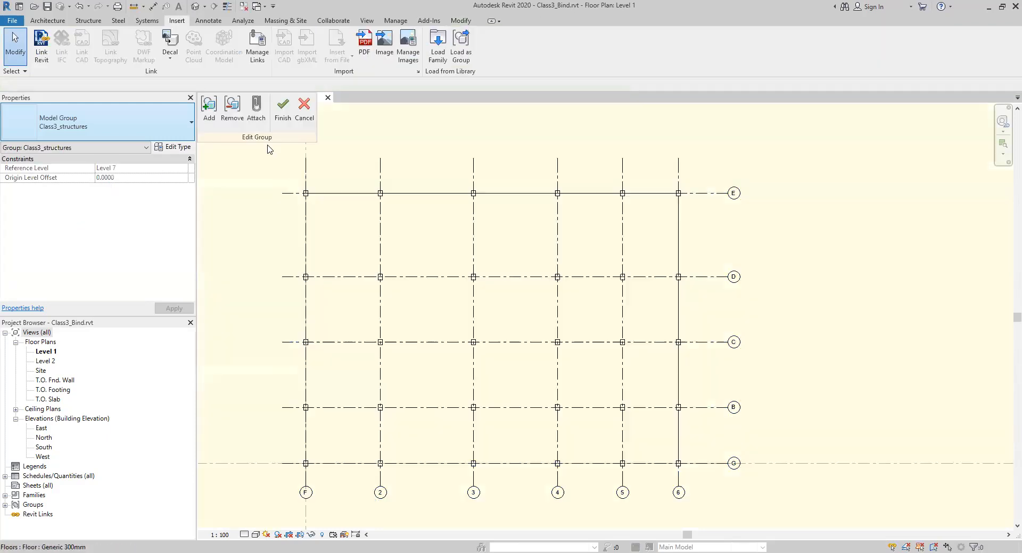
pyautogui.click(310, 116)
pyautogui.scroll(-1, 665, 211)
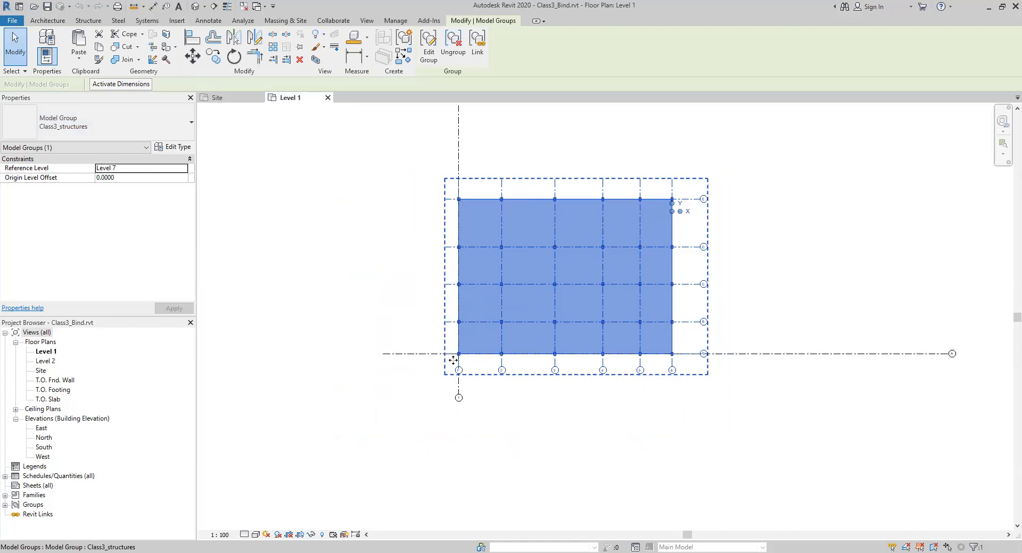
pyautogui.click(388, 335)
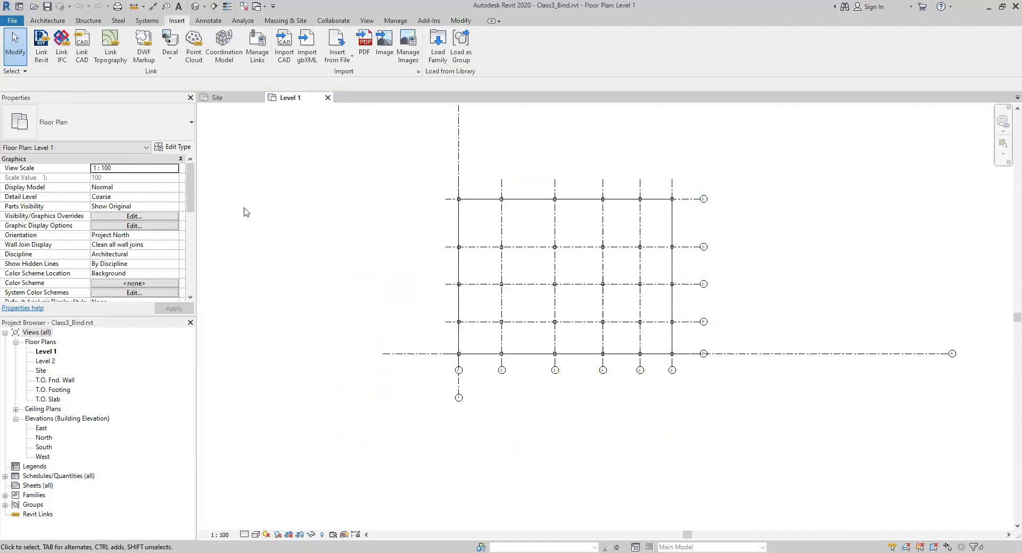
# Step: Place a horizontal spot coordinate with leader and shoulder at the column where grids E and 4 cross
pyautogui.click(94, 24)
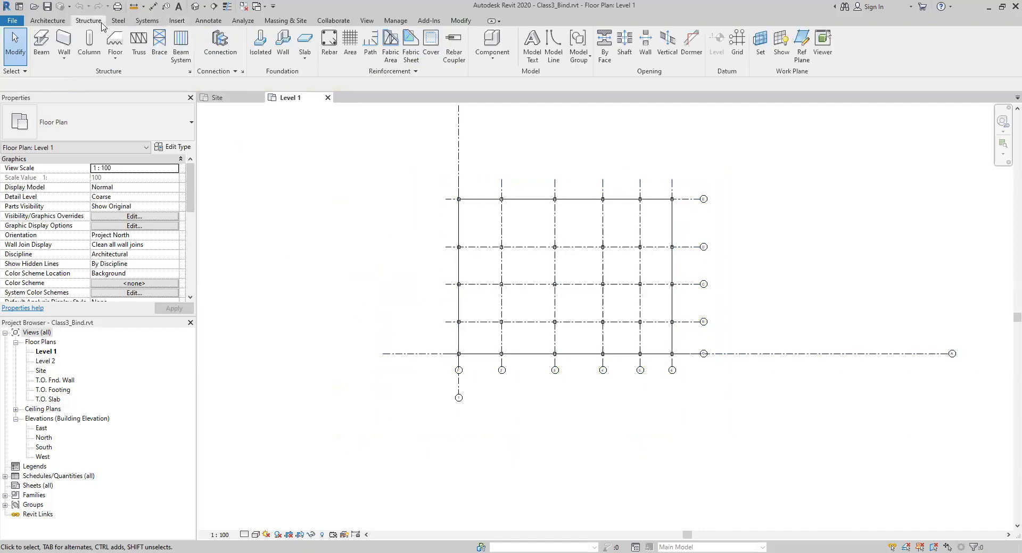
pyautogui.click(208, 21)
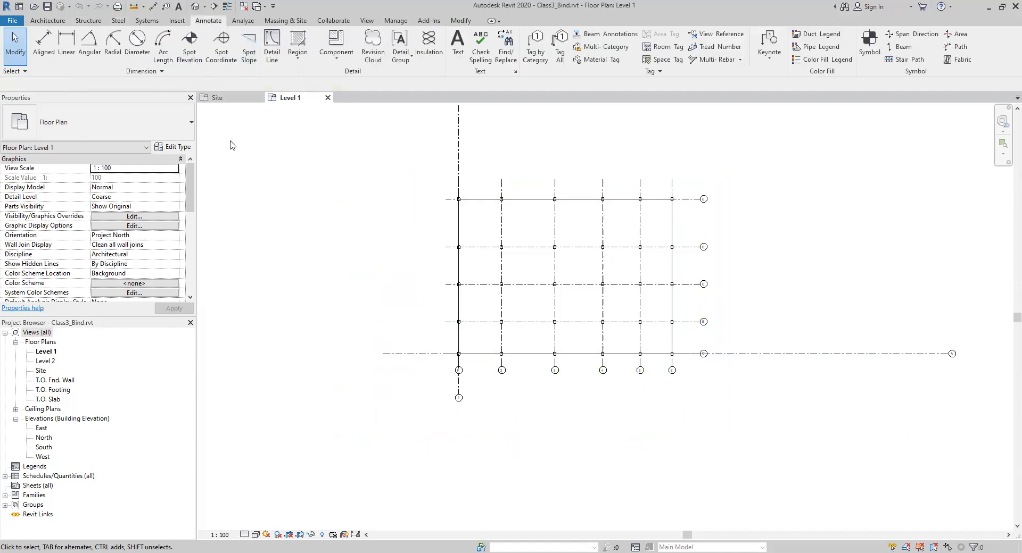
pyautogui.click(222, 56)
pyautogui.scroll(3, 603, 199)
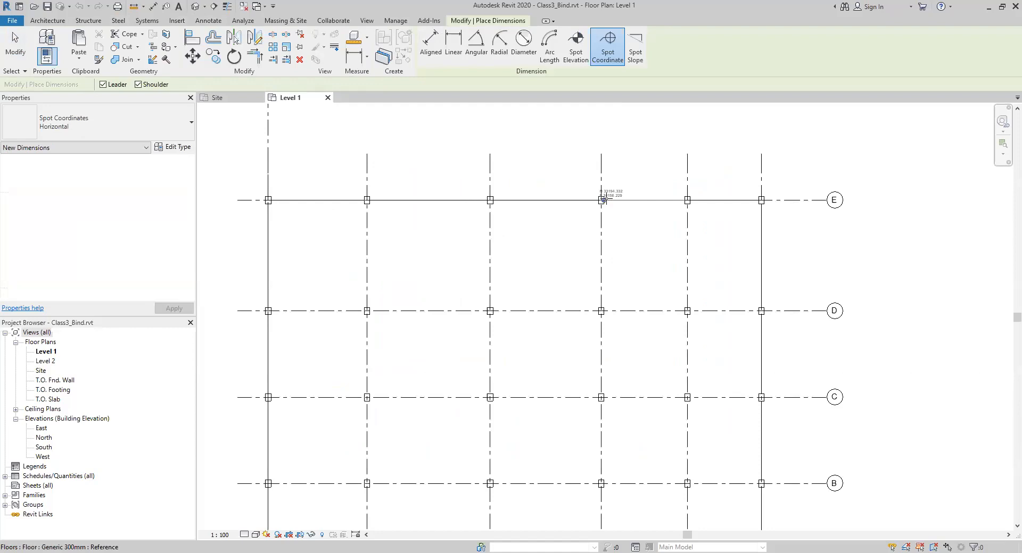
pyautogui.scroll(3, 603, 199)
pyautogui.click(588, 203)
pyautogui.moveTo(638, 168); pyautogui.dragTo(513, 292, button='middle')
pyautogui.click(583, 168)
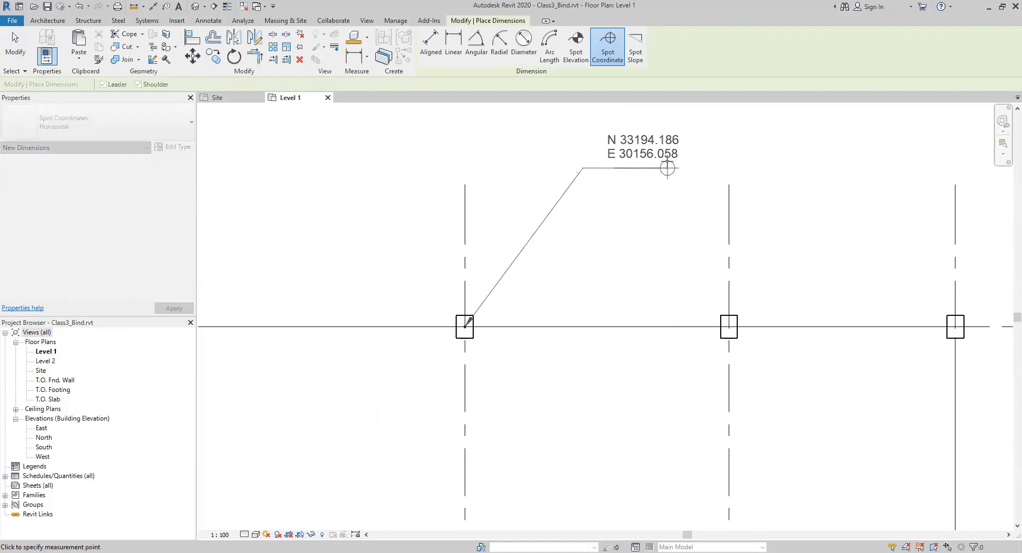
pyautogui.click(667, 168)
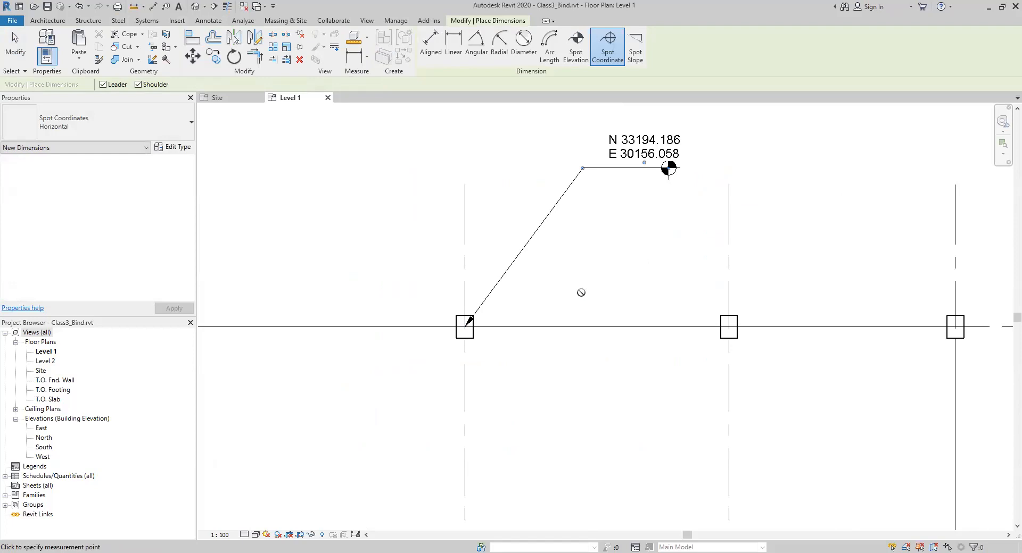
pyautogui.scroll(-2, 581, 293)
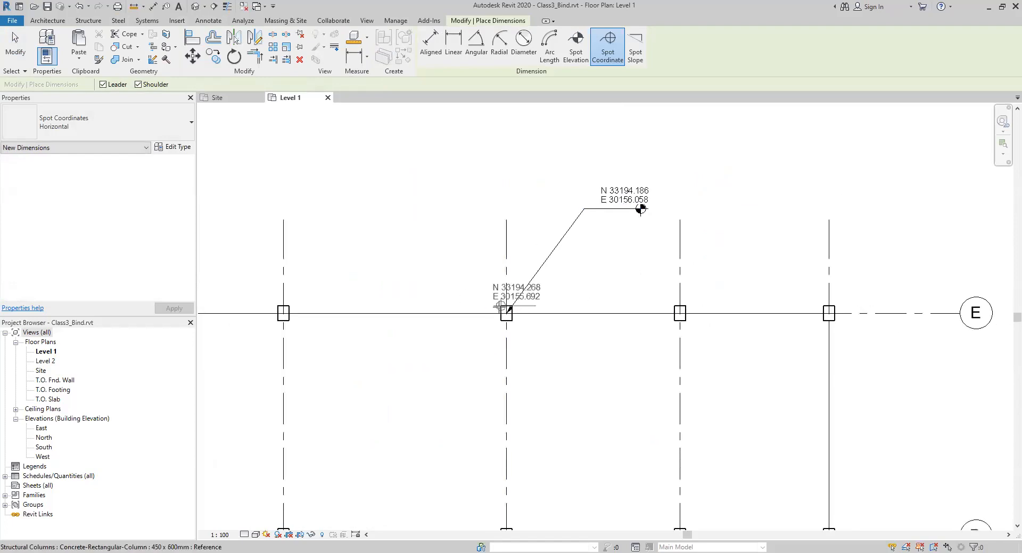
pyautogui.press('Escape')
pyautogui.press('Escape')
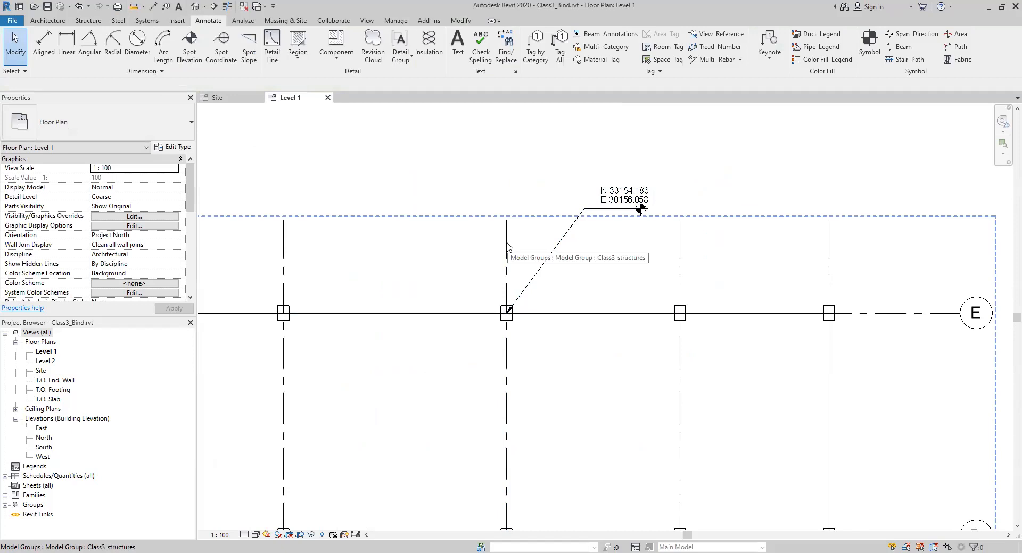
# Step: Add another spot coordinate at the upper end of the easternmost vertical grid line
pyautogui.scroll(-3, 451, 261)
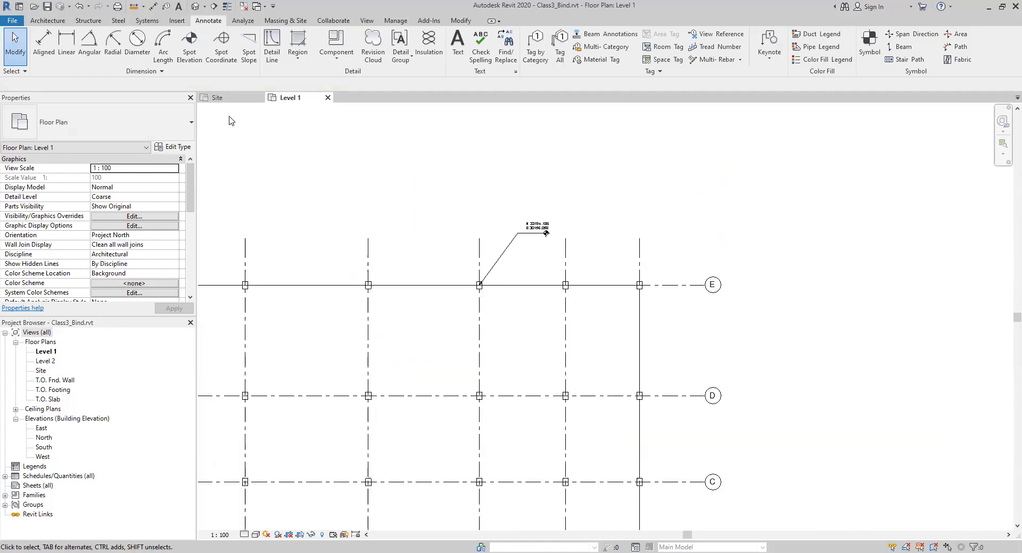
pyautogui.click(221, 55)
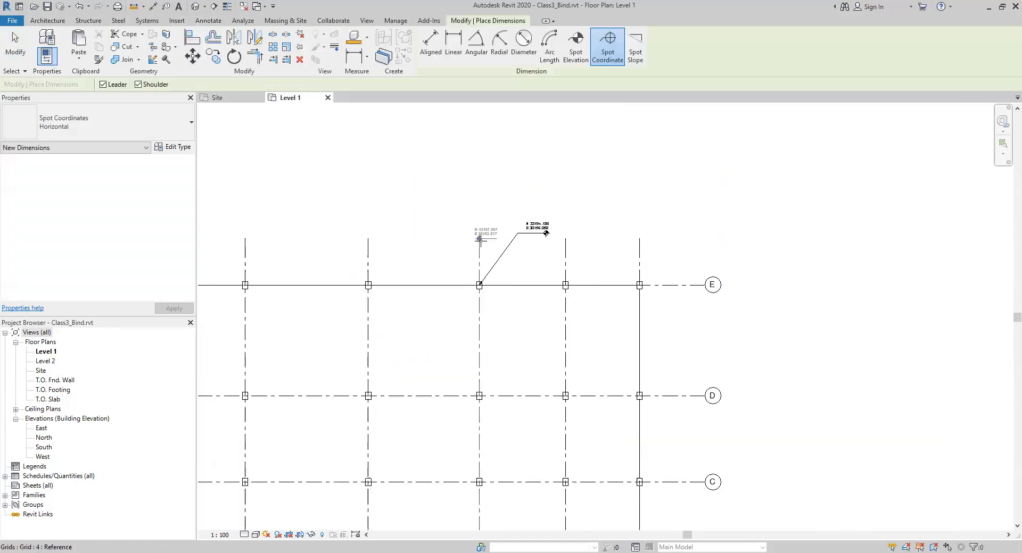
pyautogui.click(640, 239)
pyautogui.click(698, 181)
pyautogui.click(774, 181)
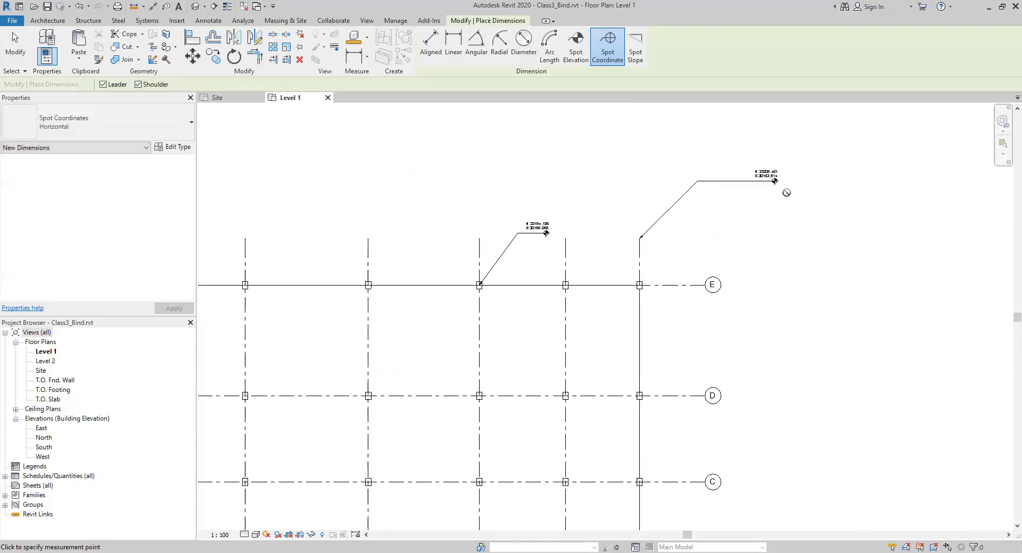
pyautogui.scroll(2, 774, 181)
pyautogui.press('Escape')
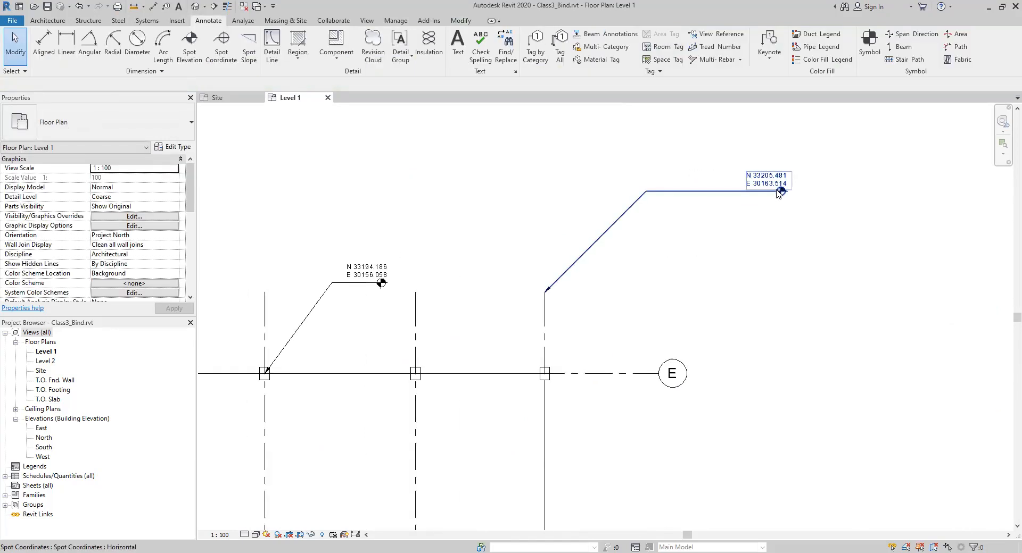
# Step: Delete both spot coordinate annotations from the Level 1 plan
pyautogui.click(780, 195)
pyautogui.press('Delete')
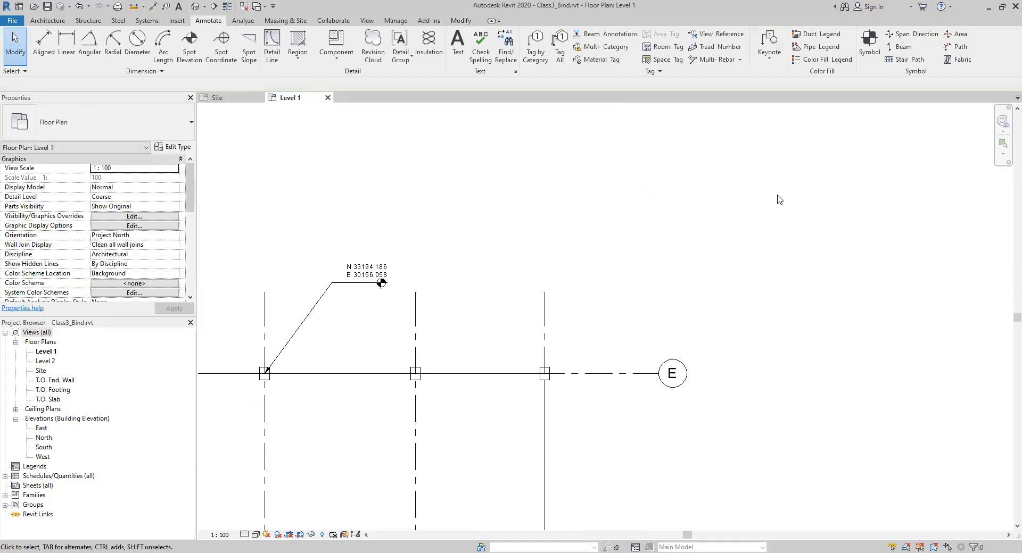
pyautogui.click(330, 297)
pyautogui.press('Delete')
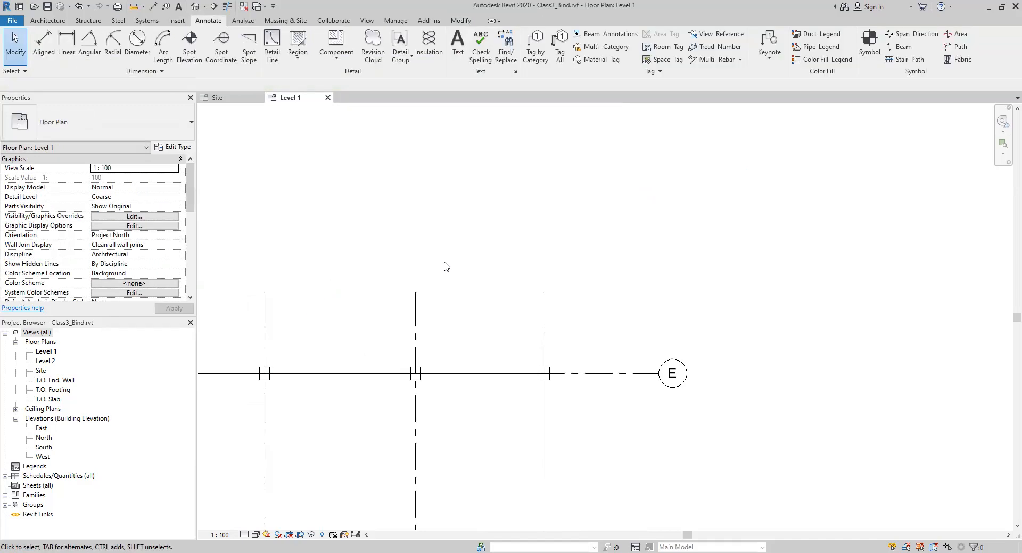
# Step: Return to the Site floor plan and save the Class3_Bind.rvt project
pyautogui.scroll(-2, 444, 266)
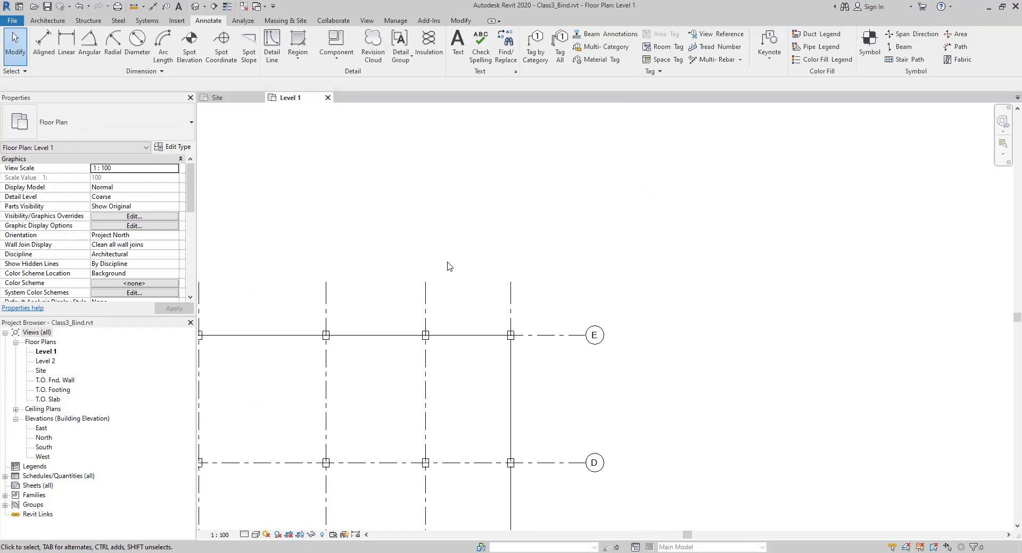
pyautogui.click(218, 97)
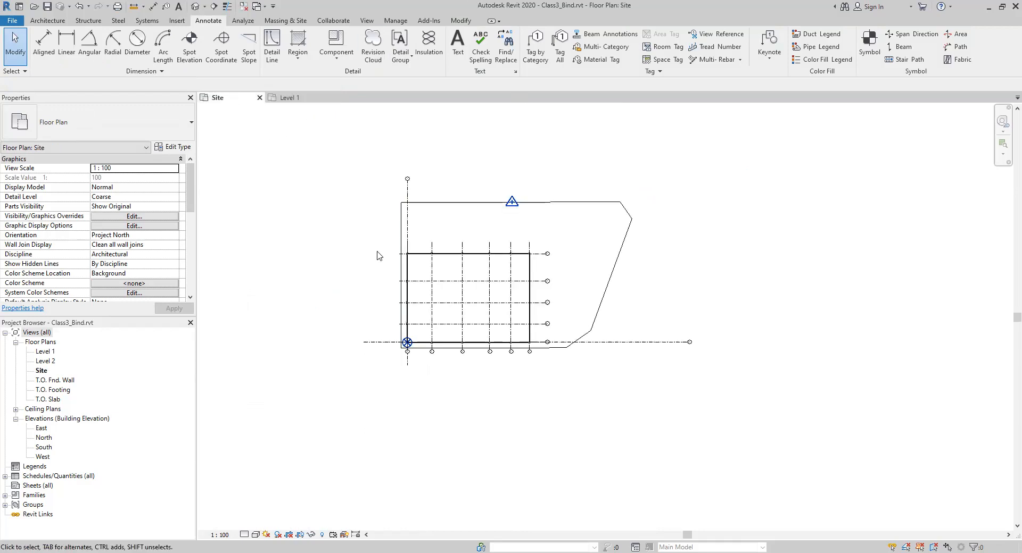
pyautogui.click(47, 8)
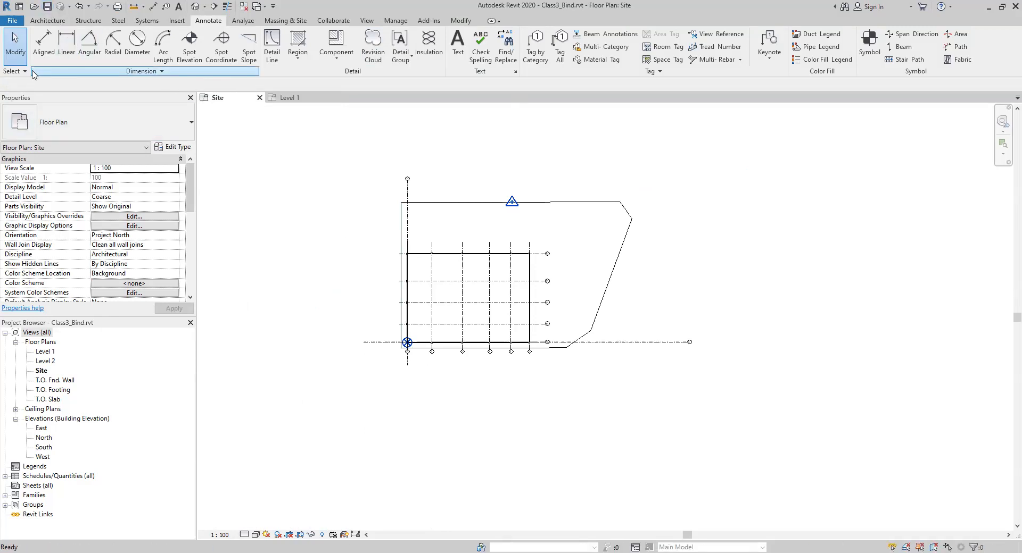
# Step: Create a new project from the Construction Template
pyautogui.click(12, 22)
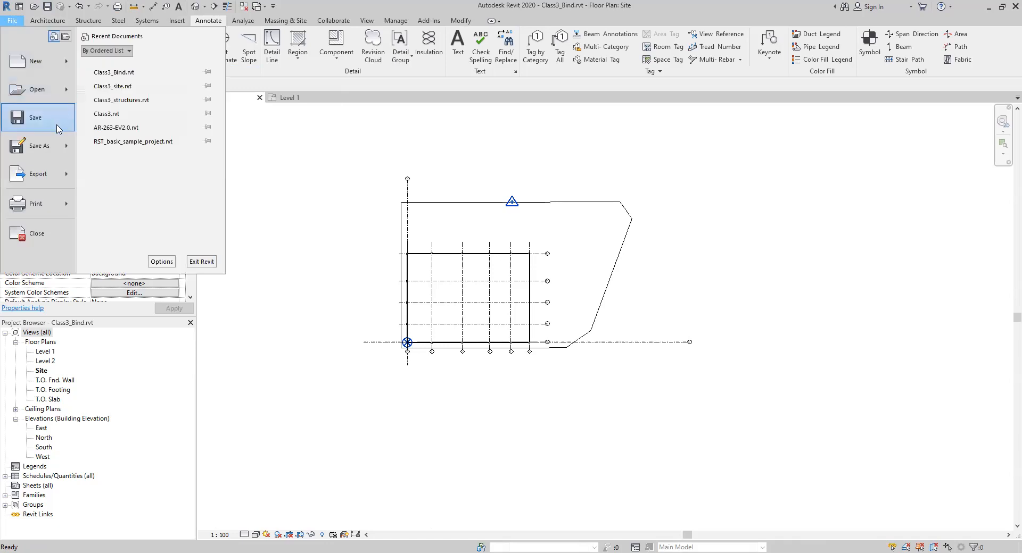
pyautogui.moveTo(57, 69)
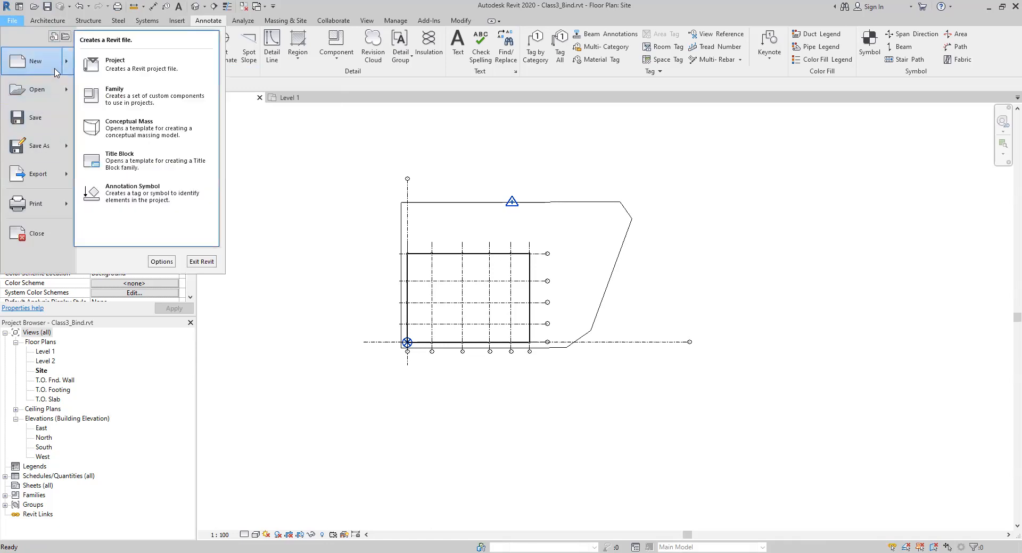
pyautogui.click(88, 72)
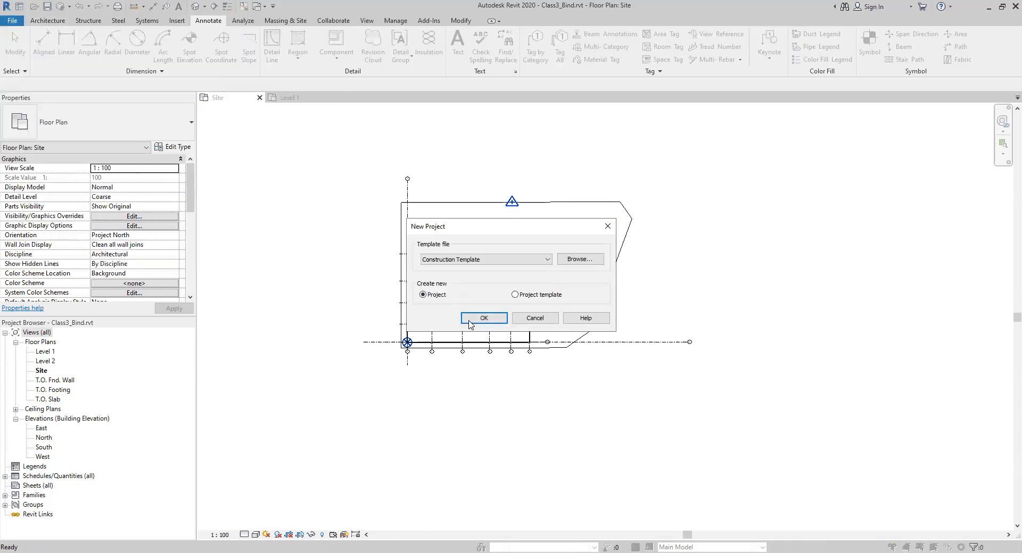
pyautogui.click(463, 320)
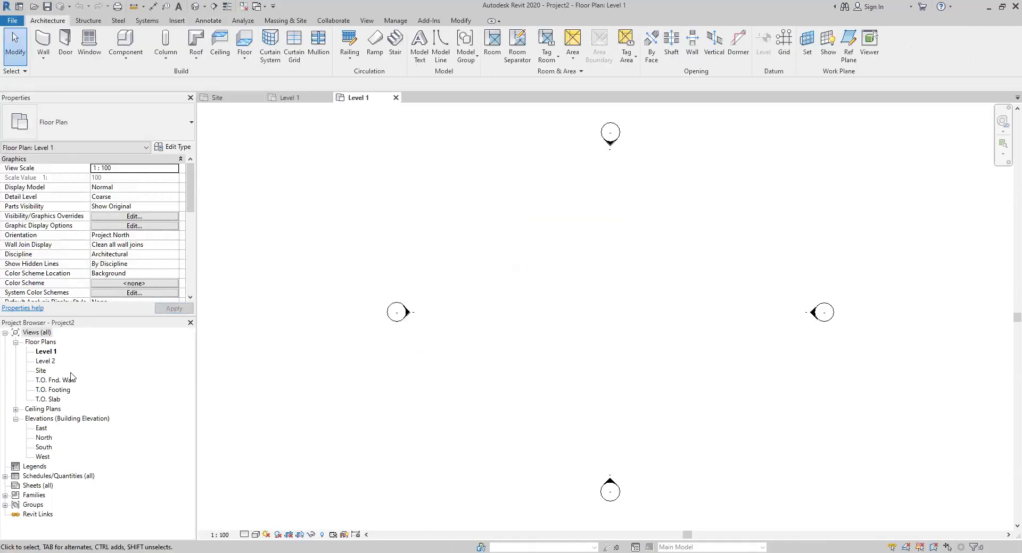
# Step: Open the new project's Site floor plan around the project base point
pyautogui.click(47, 344)
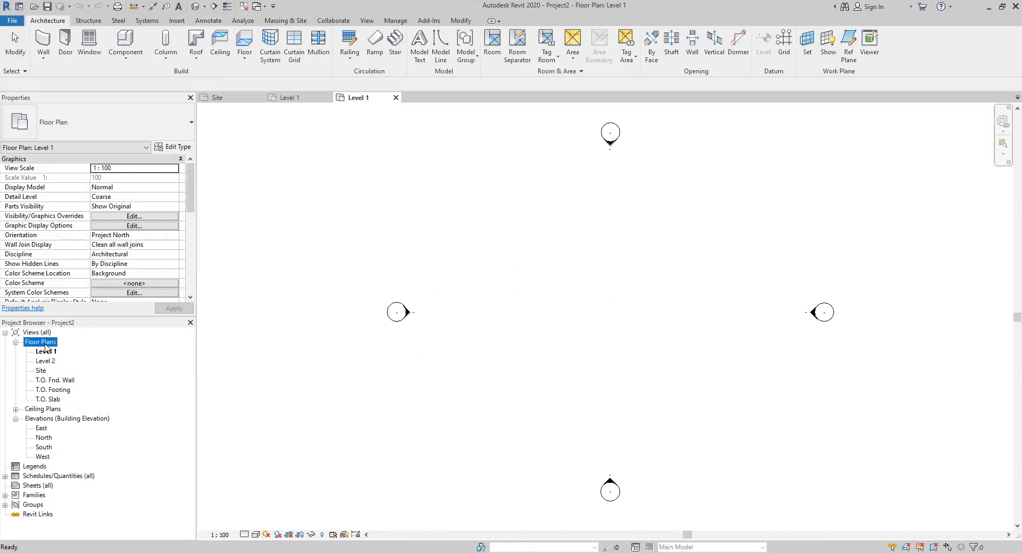
pyautogui.doubleClick(41, 371)
pyautogui.scroll(2, 426, 317)
pyautogui.click(395, 42)
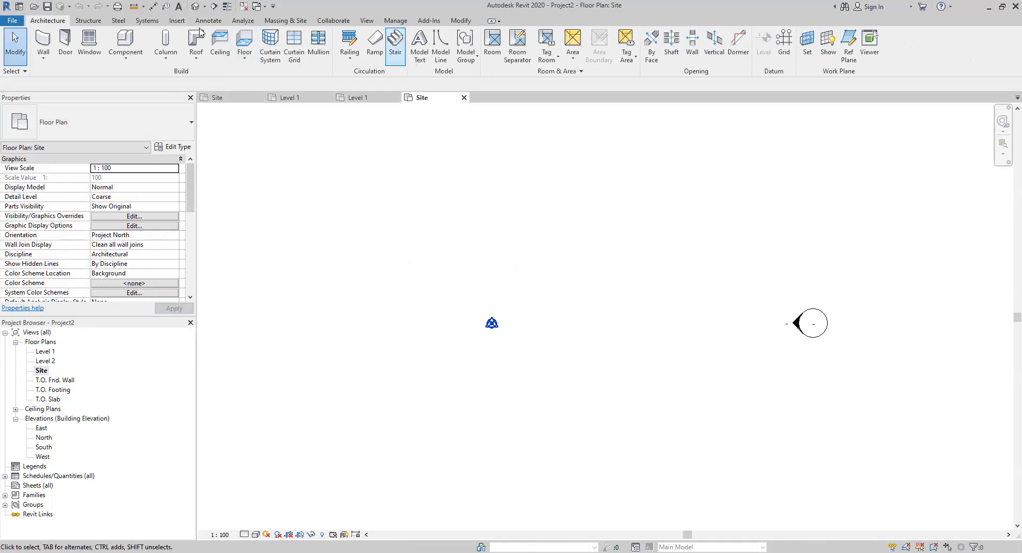
# Step: Start a PDF import into the Site plan with the file 1547-09-TP.pdf from New folder
pyautogui.click(176, 20)
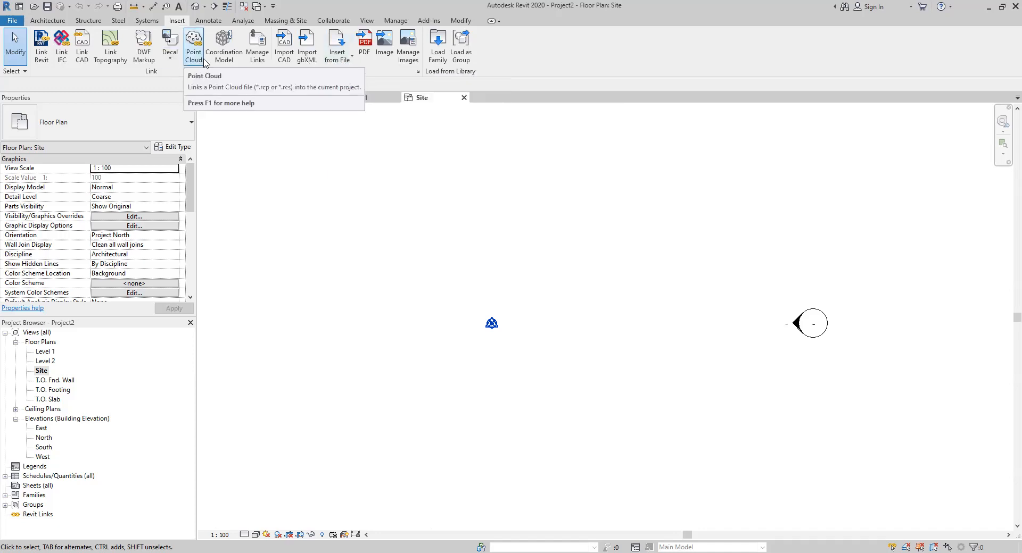
pyautogui.click(351, 59)
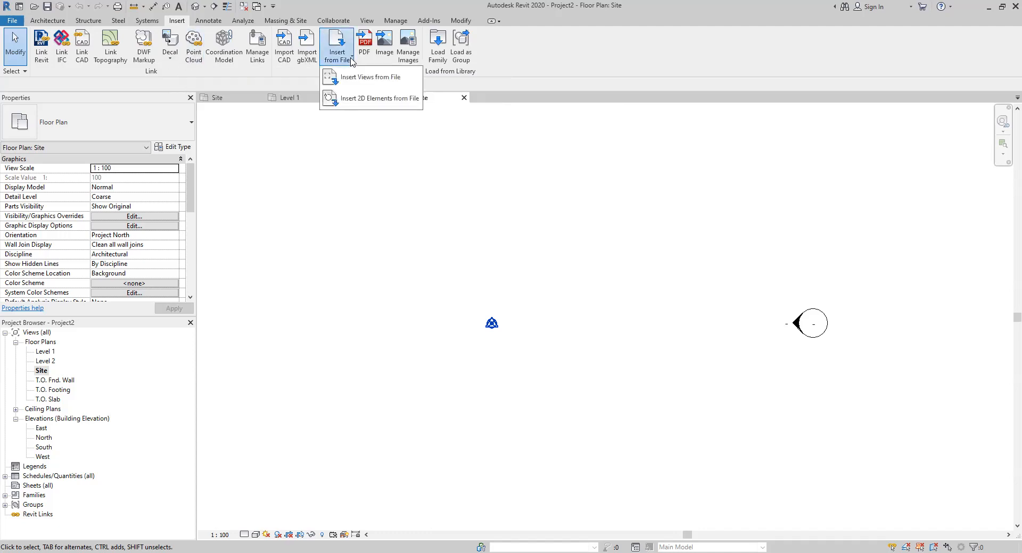
pyautogui.click(365, 142)
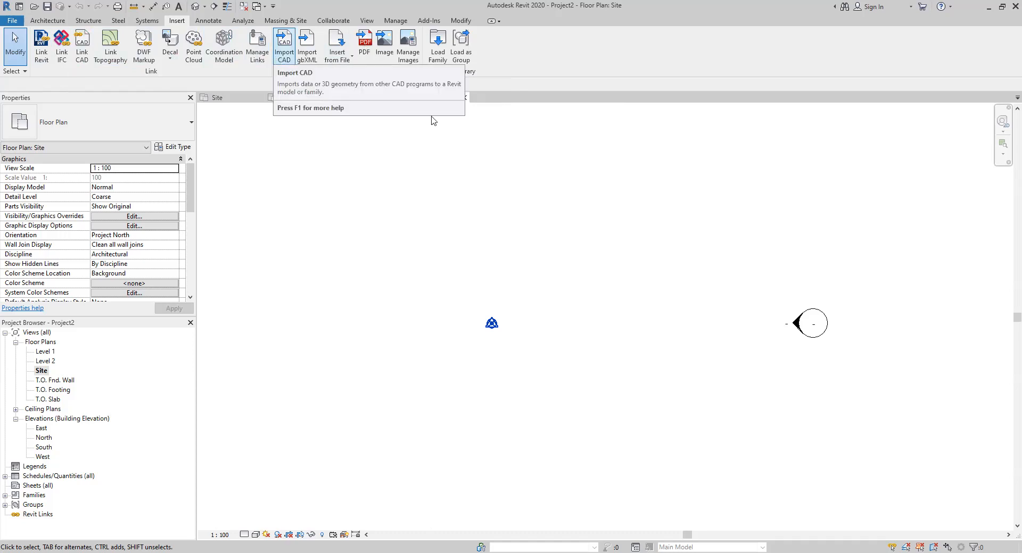
pyautogui.click(403, 212)
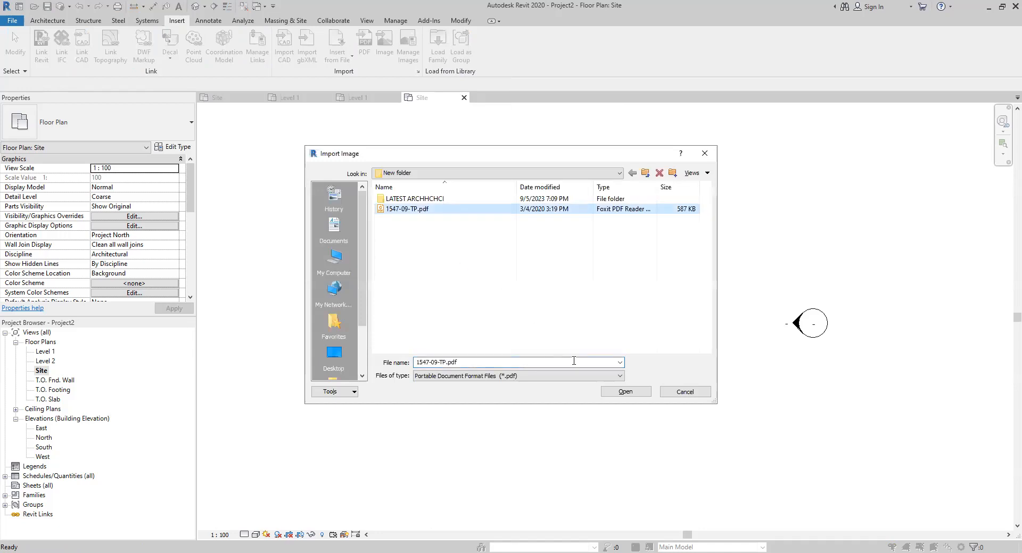
pyautogui.click(614, 393)
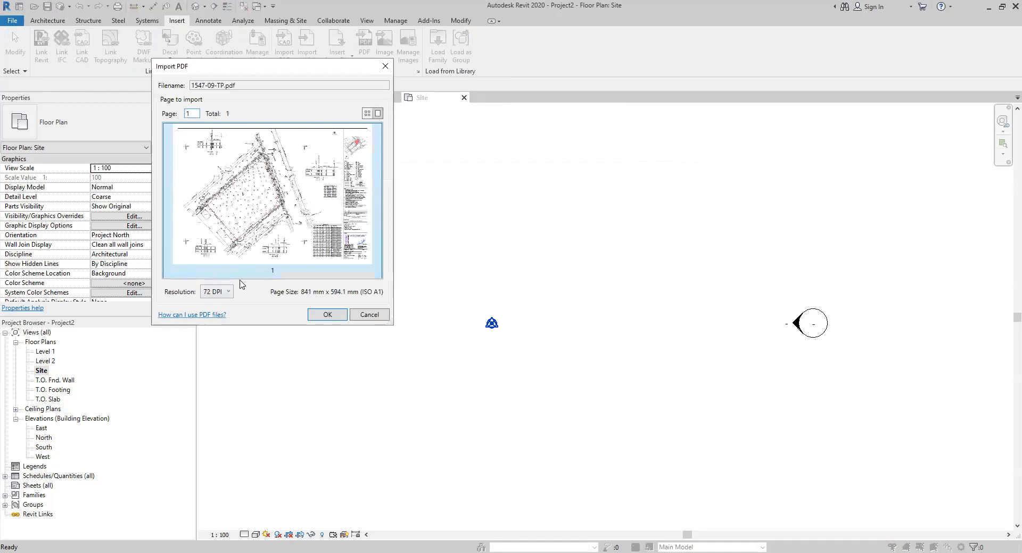
# Step: Import page 1 of the survey PDF at 600 DPI and place it east of the project base point
pyautogui.click(228, 293)
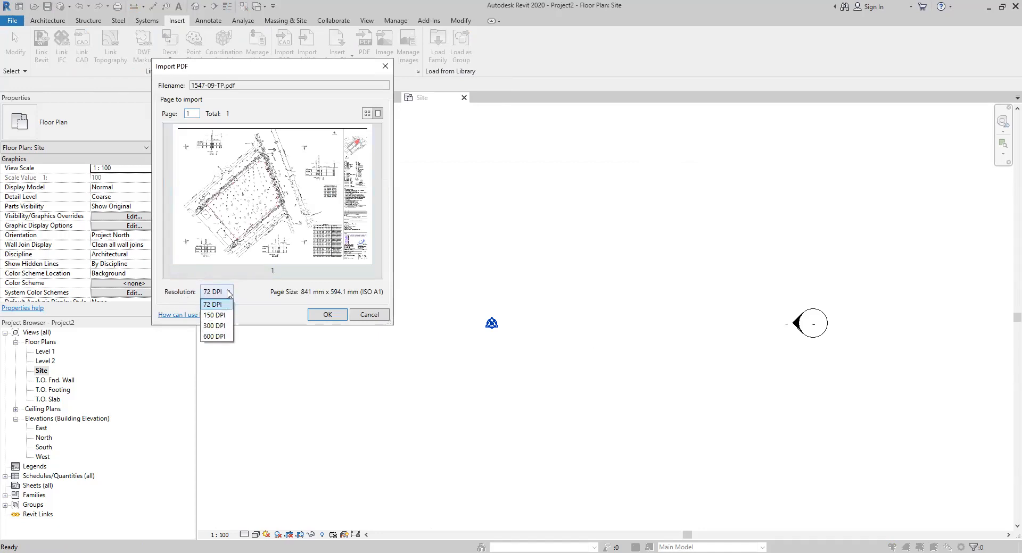
pyautogui.click(218, 336)
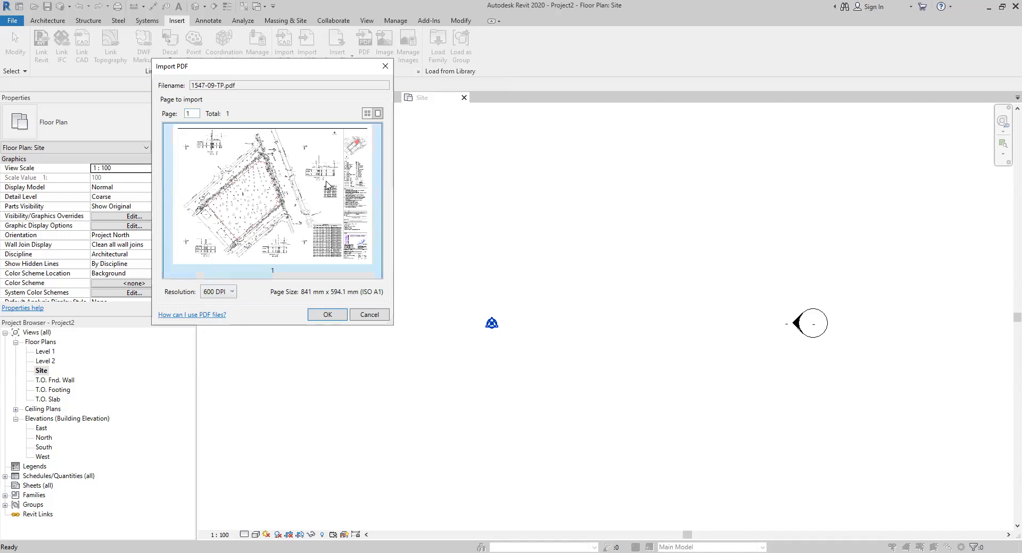
pyautogui.click(321, 316)
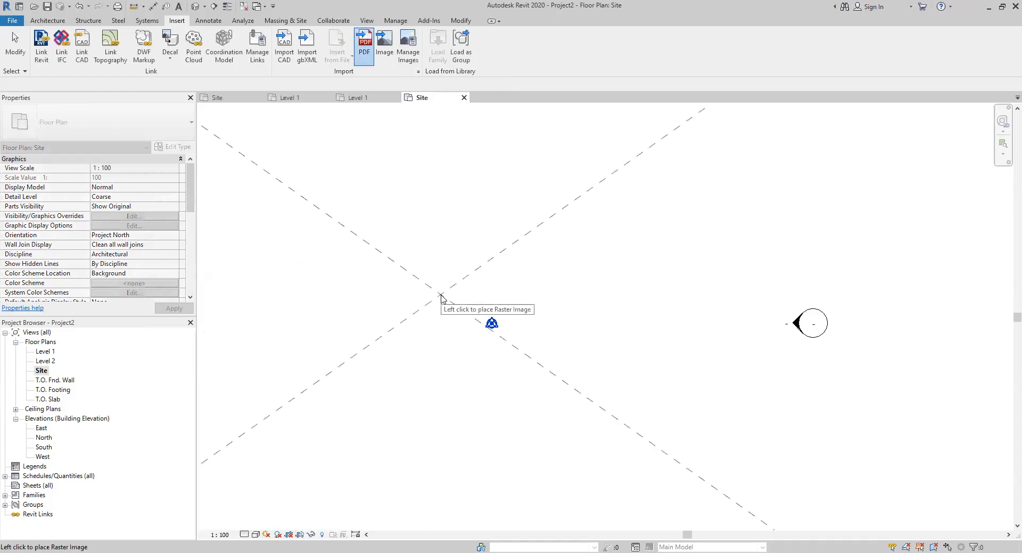
pyautogui.scroll(-2, 543, 296)
pyautogui.scroll(-5, 543, 297)
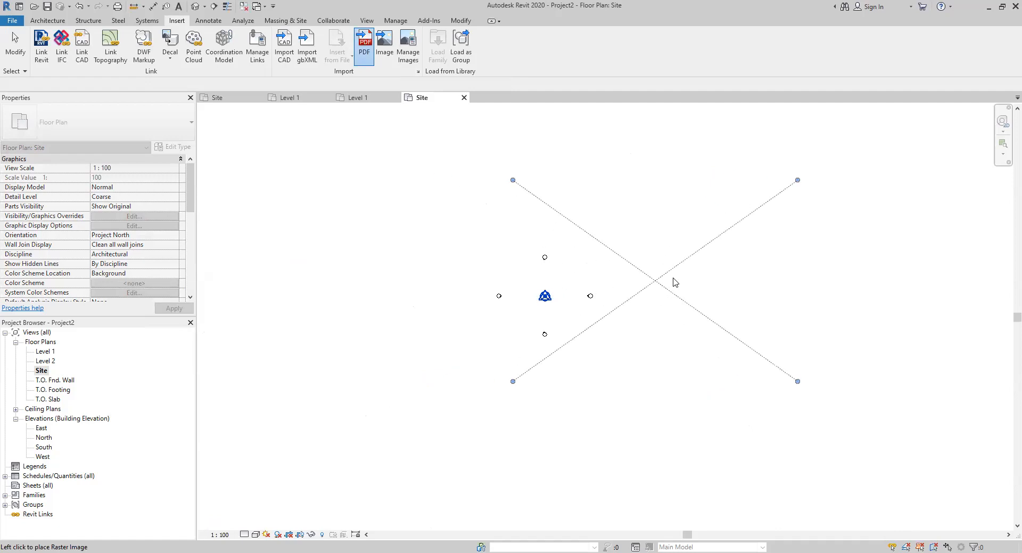
pyautogui.click(727, 275)
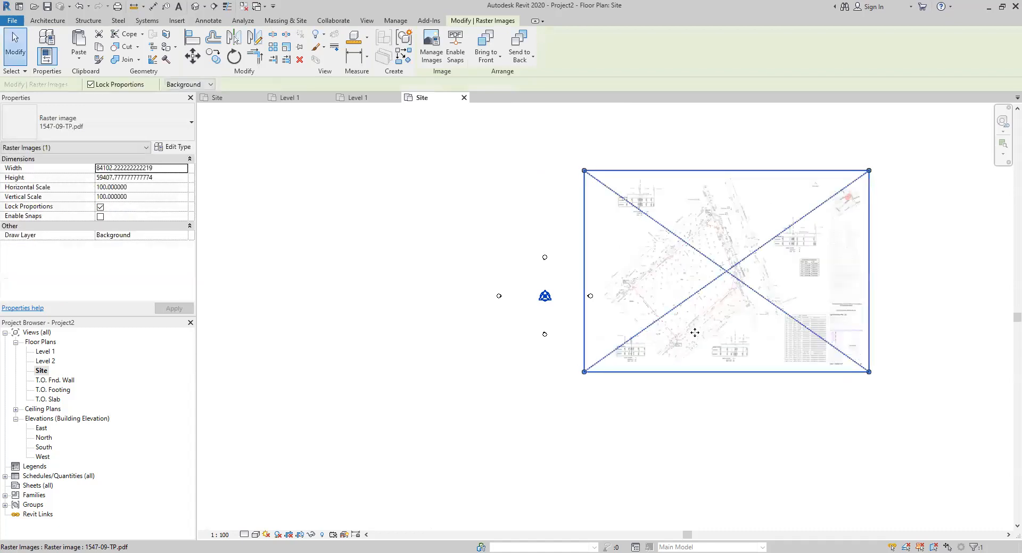
pyautogui.scroll(3, 694, 329)
pyautogui.scroll(5, 693, 330)
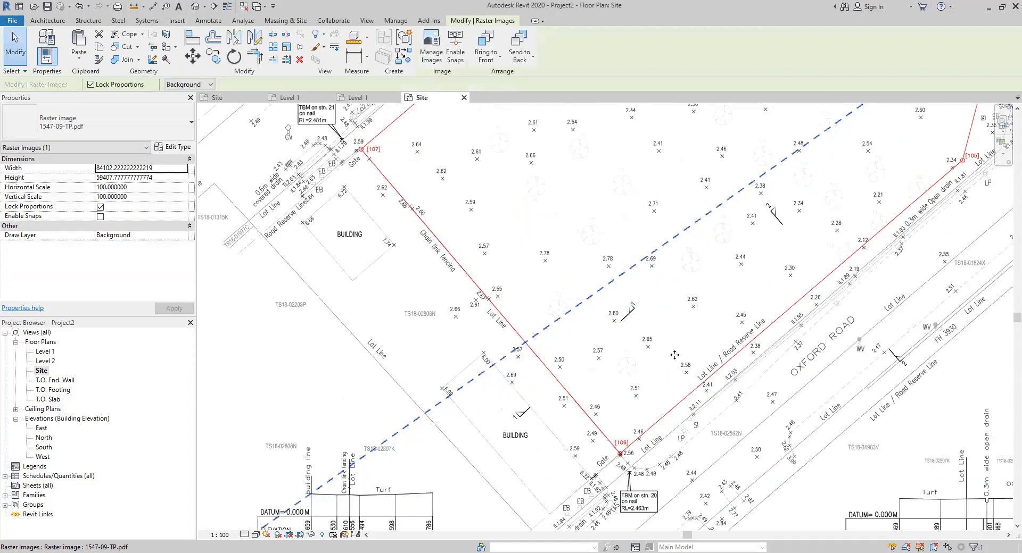
pyautogui.moveTo(682, 350); pyautogui.dragTo(683, 193, button='middle')
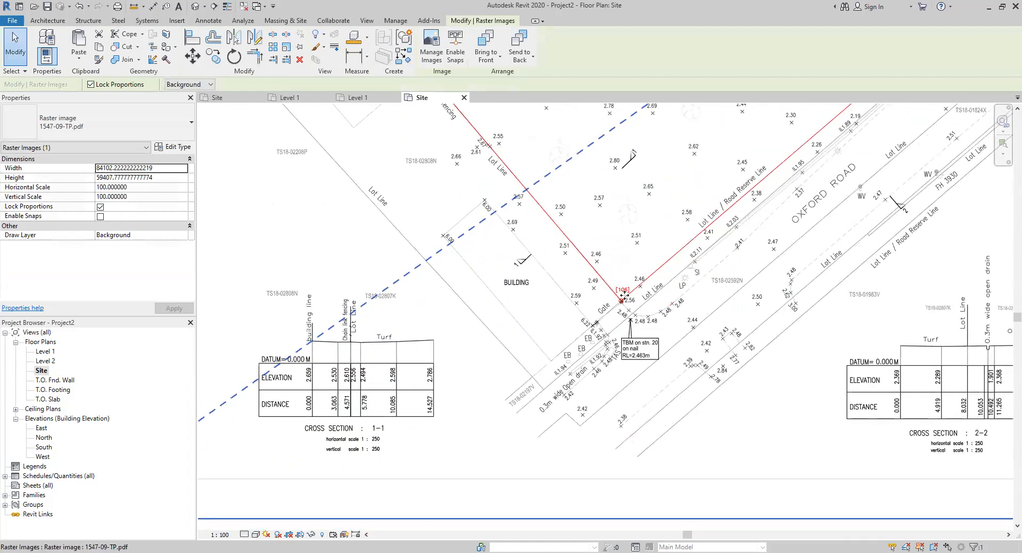
pyautogui.scroll(2, 624, 296)
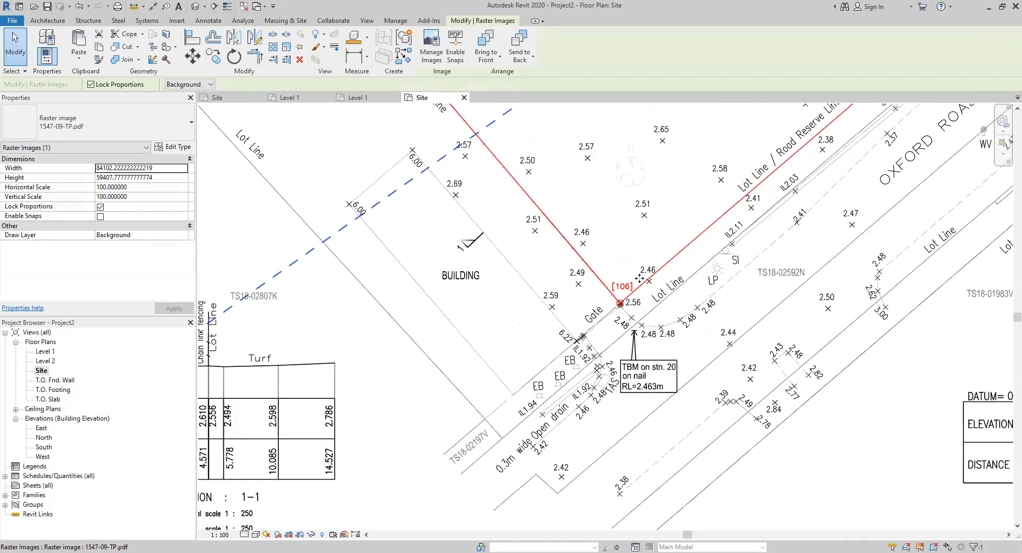
pyautogui.scroll(-2, 655, 254)
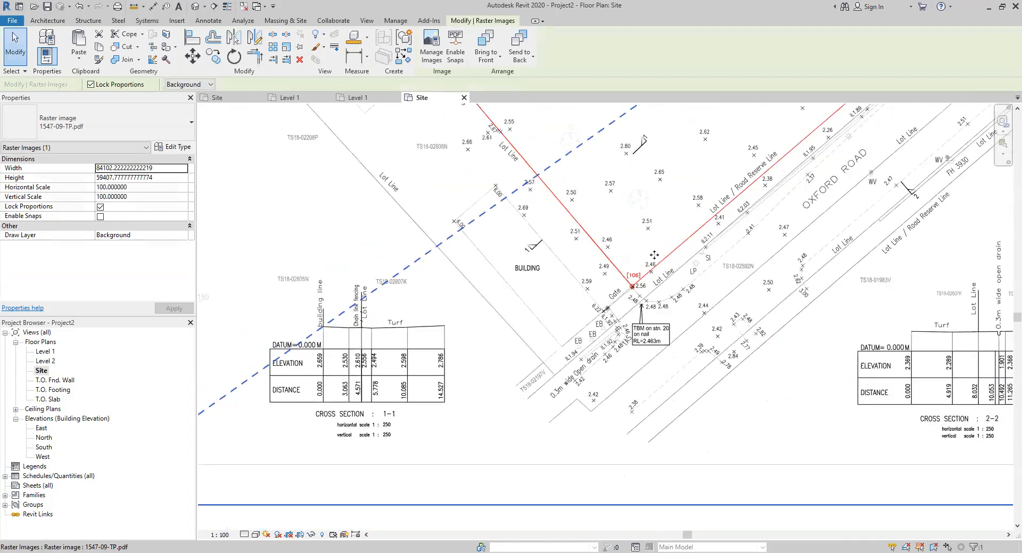
pyautogui.click(207, 22)
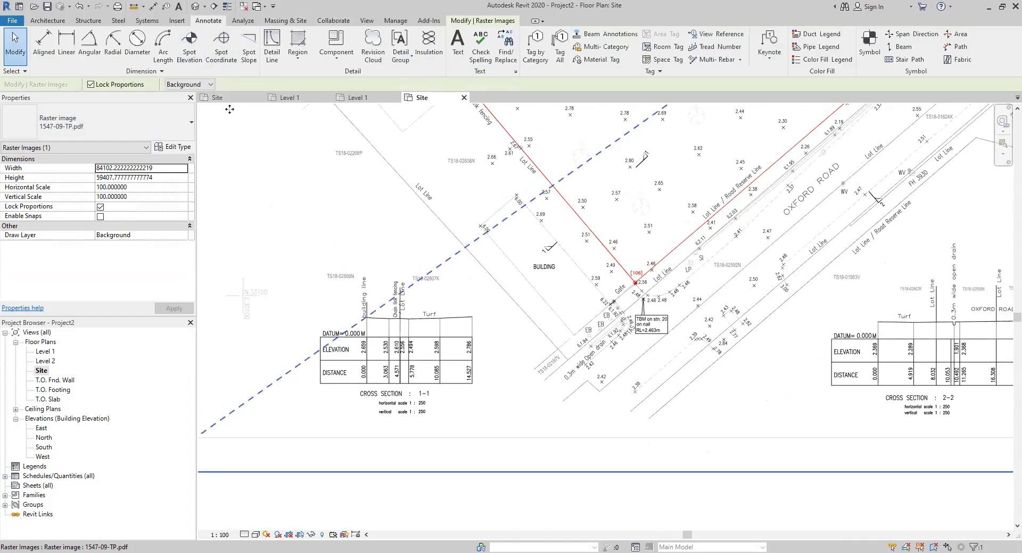
pyautogui.click(272, 53)
pyautogui.scroll(4, 633, 289)
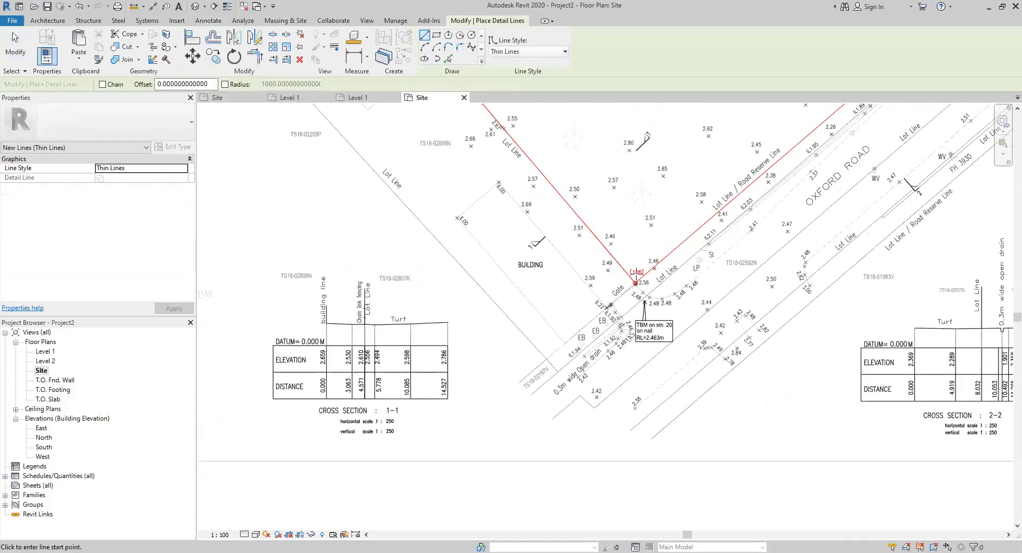
pyautogui.scroll(4, 631, 290)
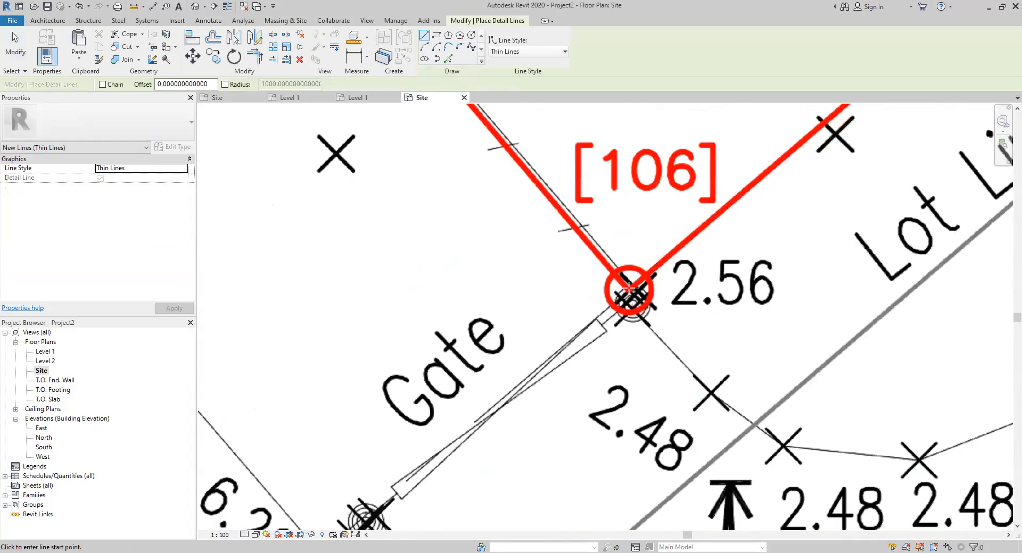
pyautogui.click(628, 289)
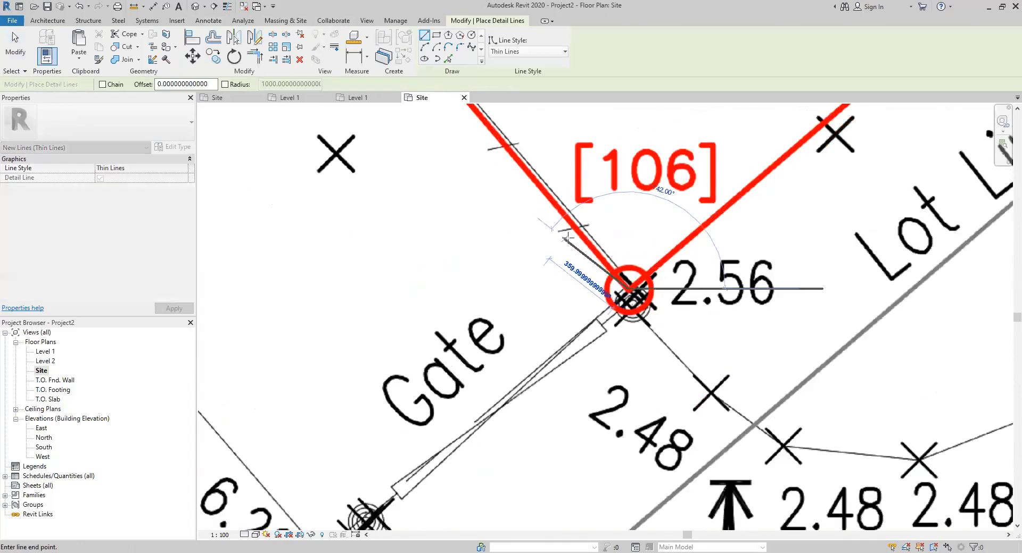
pyautogui.scroll(-3, 571, 217)
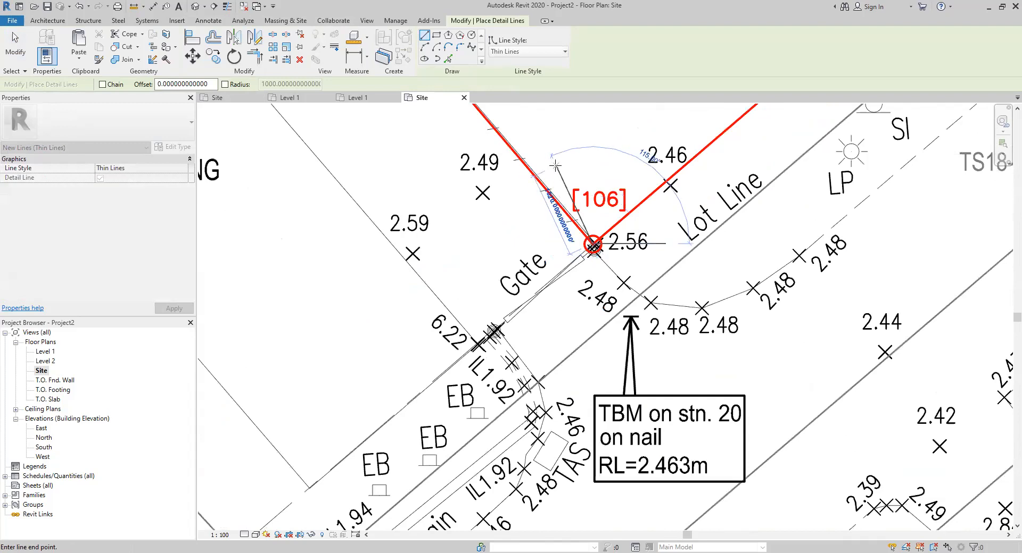
pyautogui.moveTo(567, 126); pyautogui.dragTo(678, 379, button='middle')
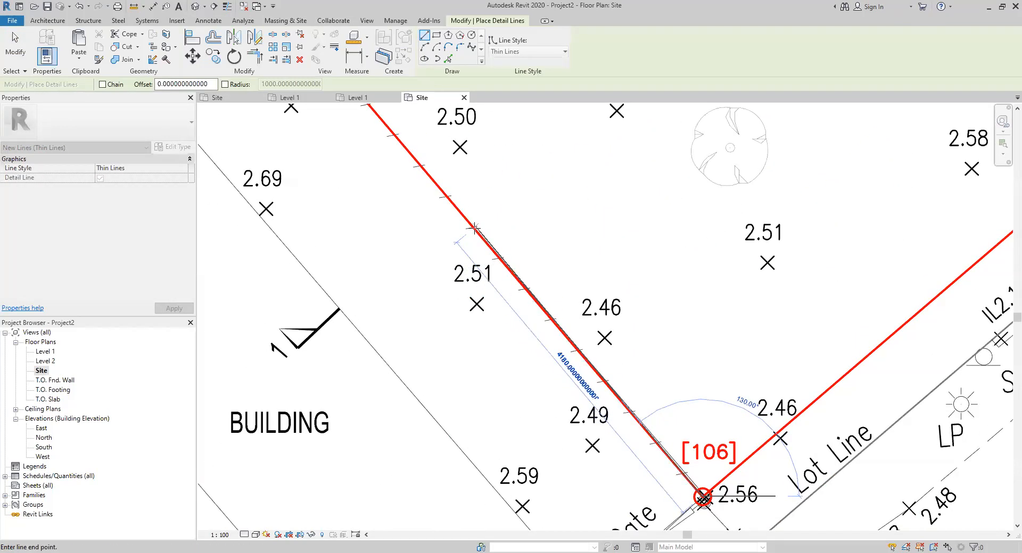
pyautogui.scroll(-5, 475, 228)
pyautogui.scroll(3, 558, 378)
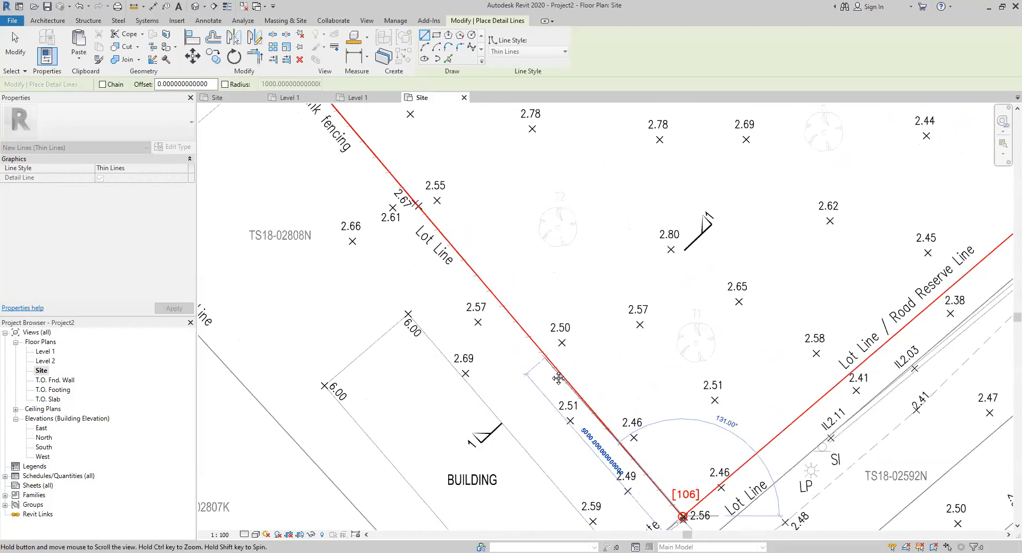
pyautogui.moveTo(558, 379); pyautogui.dragTo(563, 393, button='middle')
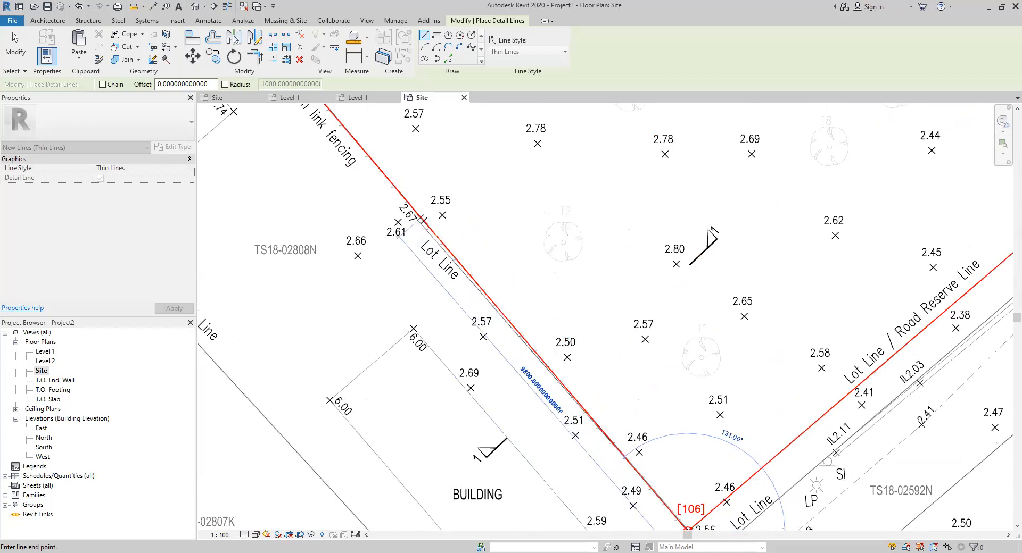
pyautogui.moveTo(437, 239); pyautogui.dragTo(558, 419, button='middle')
pyautogui.scroll(-2, 437, 239)
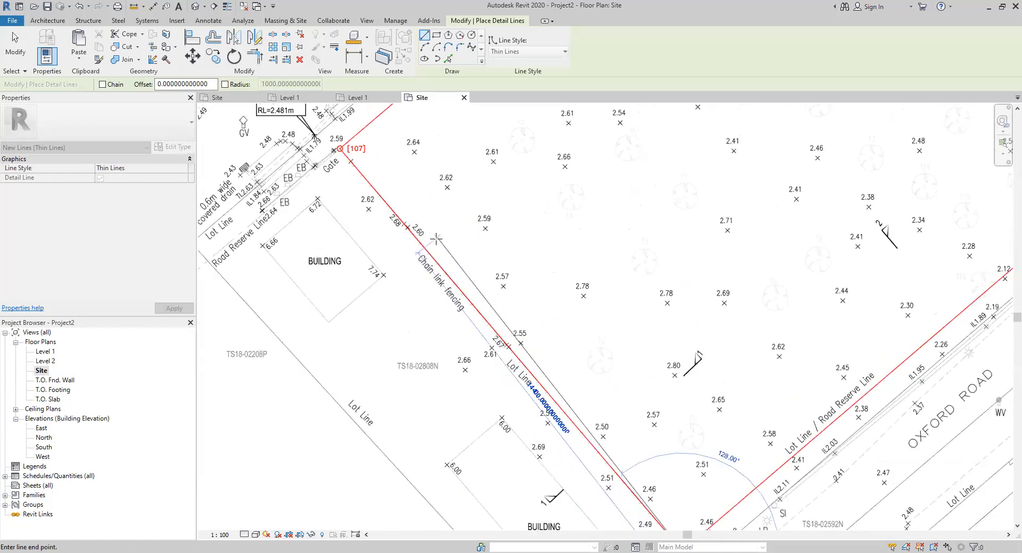
pyautogui.press('Escape')
pyautogui.press('Escape')
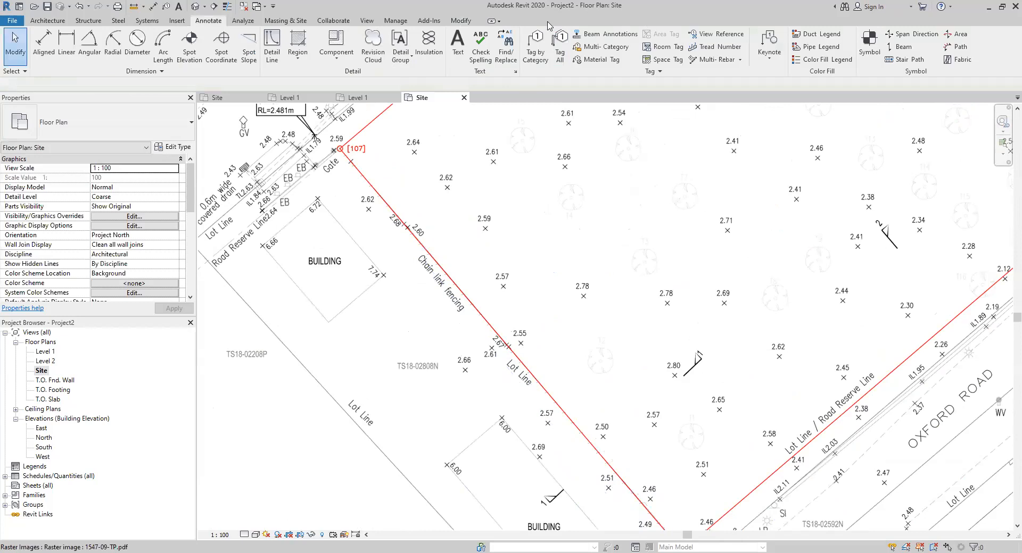
# Step: Set the project's length units to meters with a custom rounding increment of 0.001, and recheck the project units
pyautogui.click(400, 22)
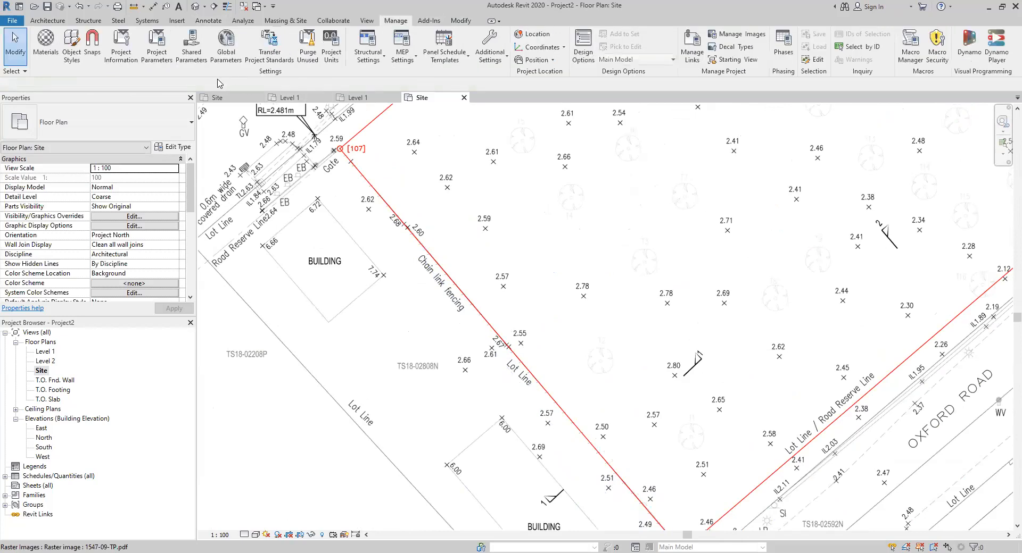
pyautogui.click(331, 53)
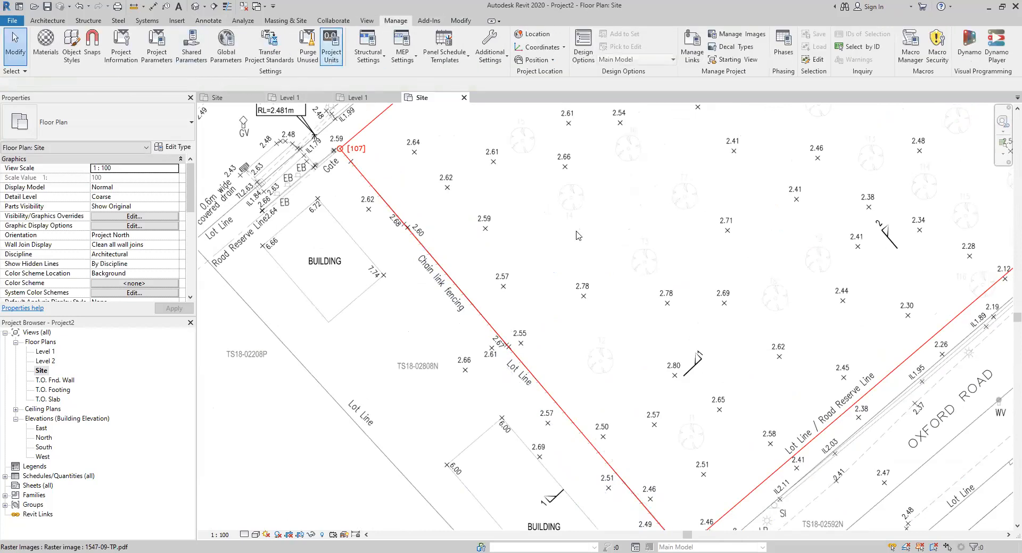
pyautogui.click(547, 223)
pyautogui.click(514, 261)
pyautogui.click(564, 248)
pyautogui.doubleClick(564, 249)
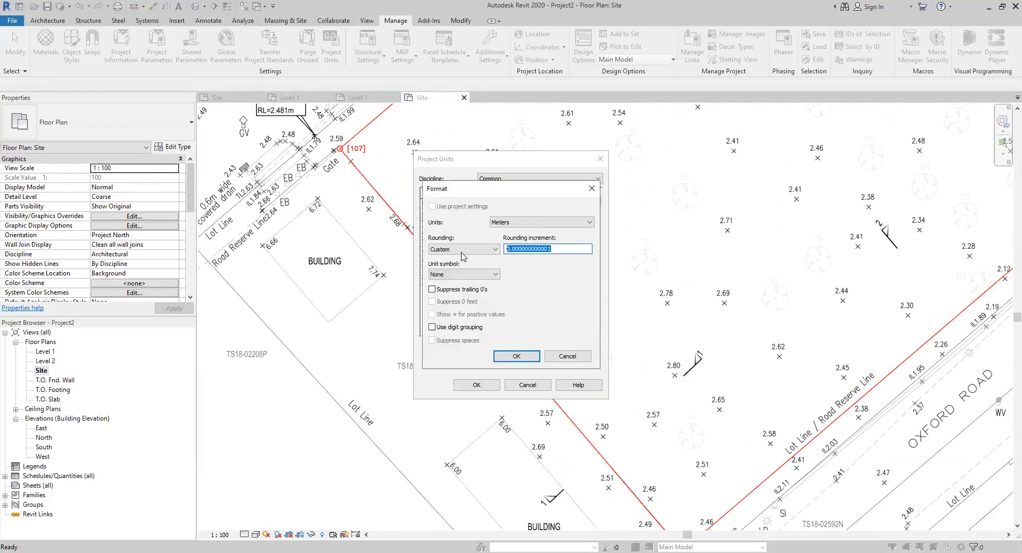
pyautogui.write('0.')
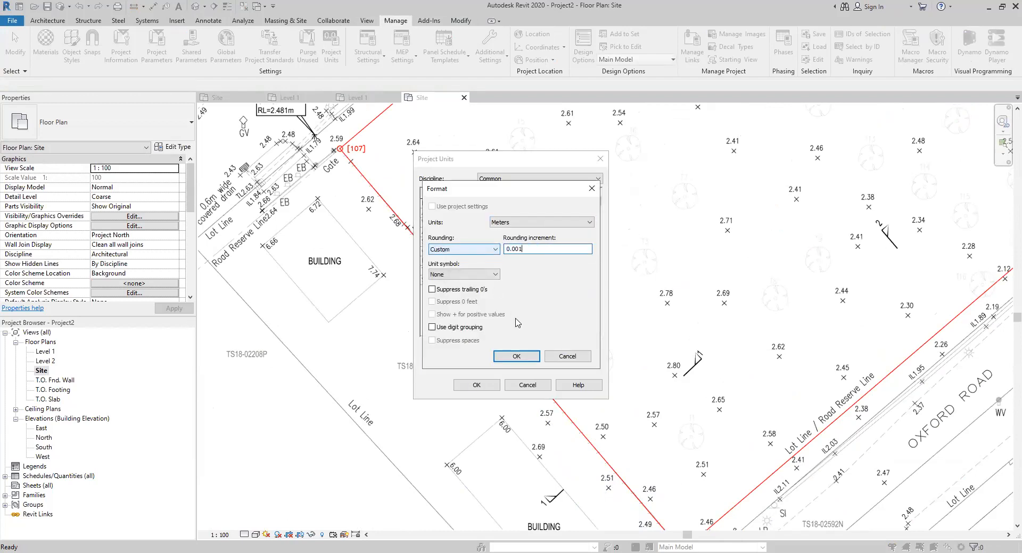
pyautogui.click(516, 356)
pyautogui.click(476, 386)
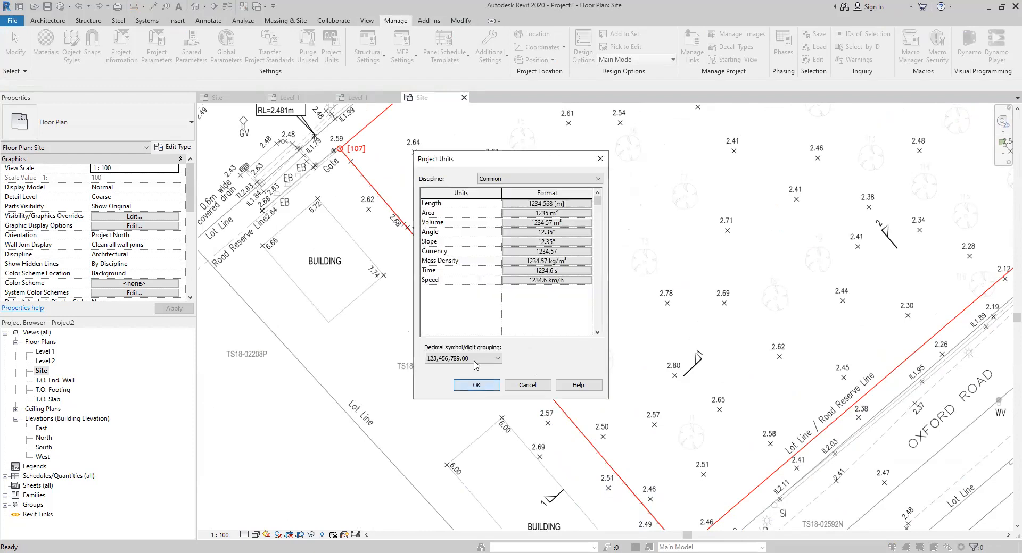
pyautogui.scroll(-2, 464, 277)
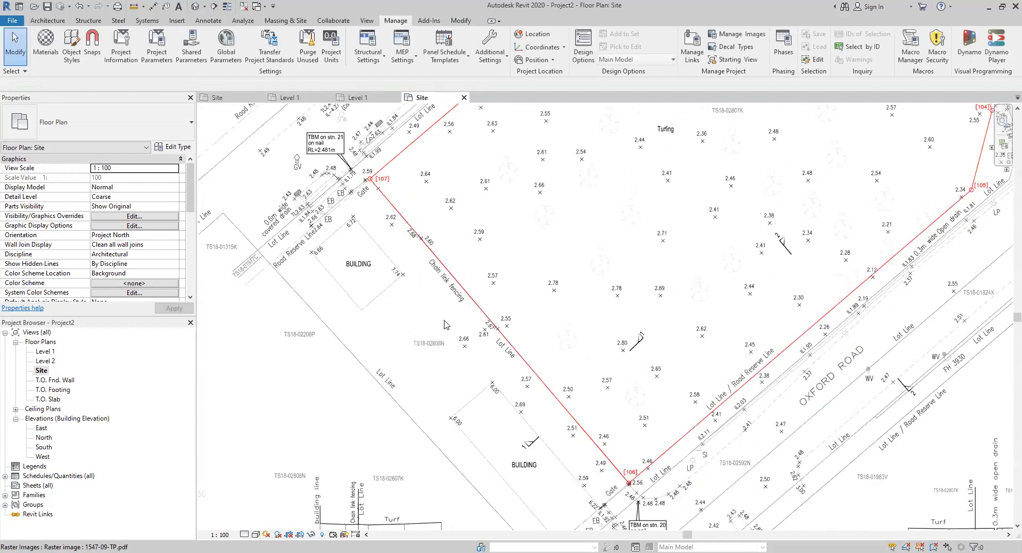
pyautogui.moveTo(440, 326); pyautogui.dragTo(396, 259, button='middle')
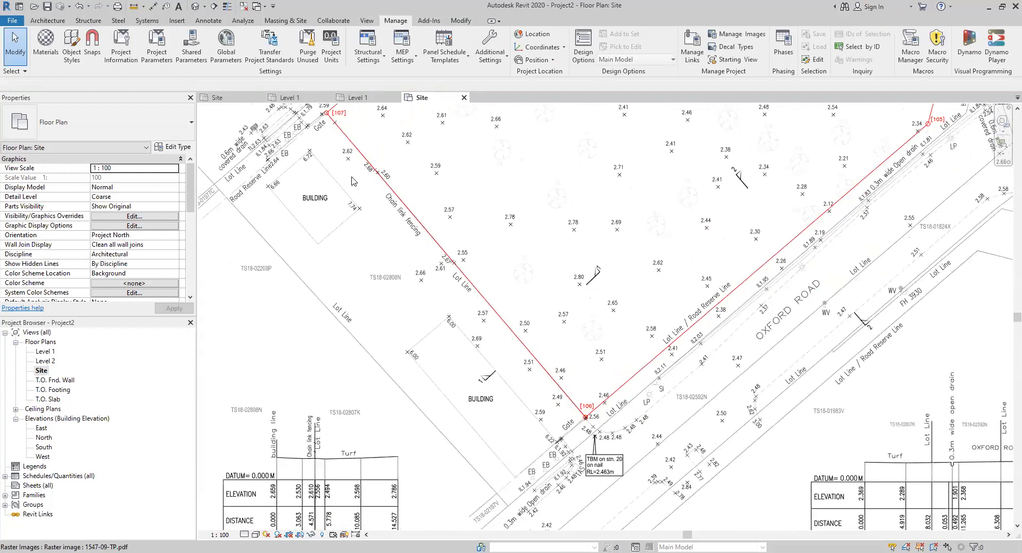
pyautogui.click(331, 57)
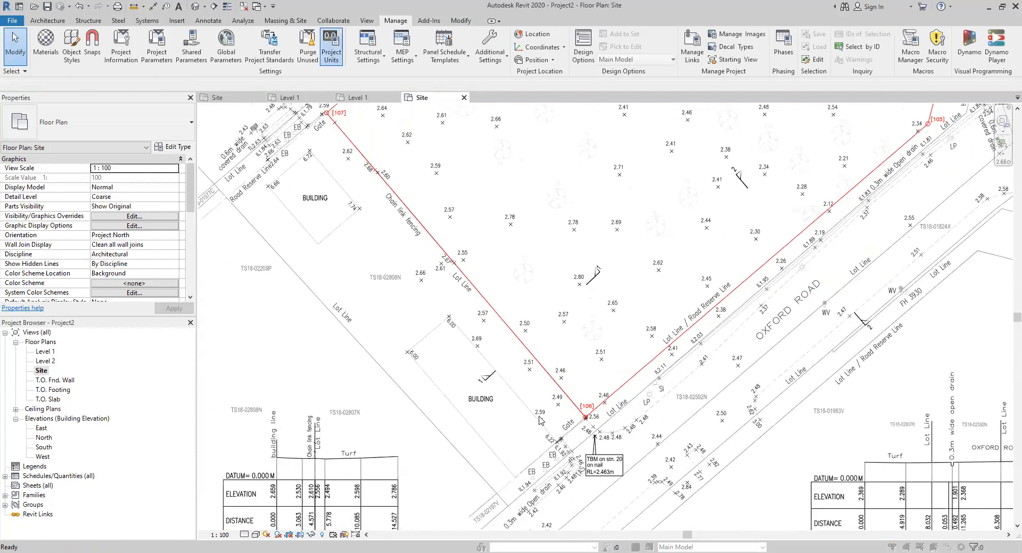
pyautogui.click(476, 386)
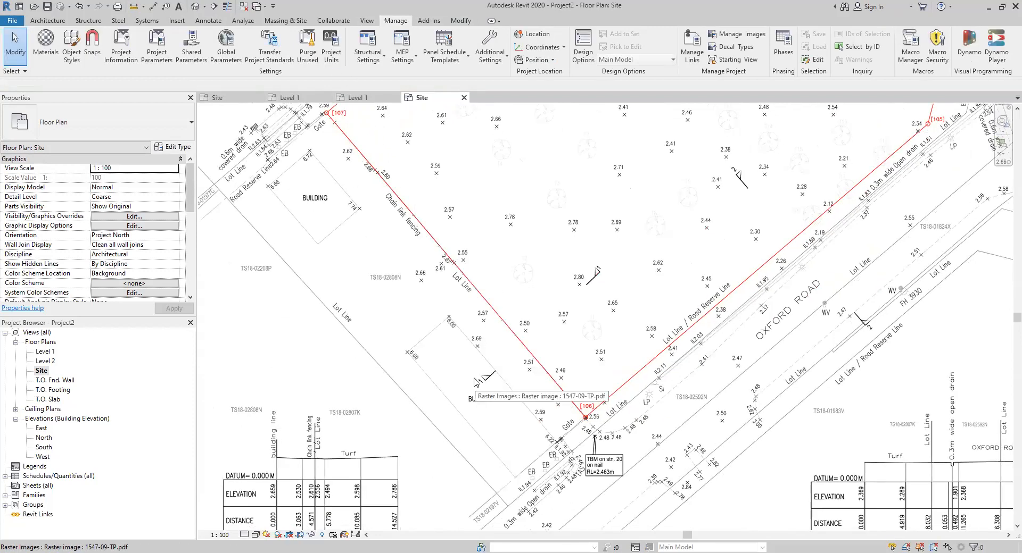
# Step: Draw a Thin Lines detail line along the red lot boundary from point 106 to point 107
pyautogui.click(208, 20)
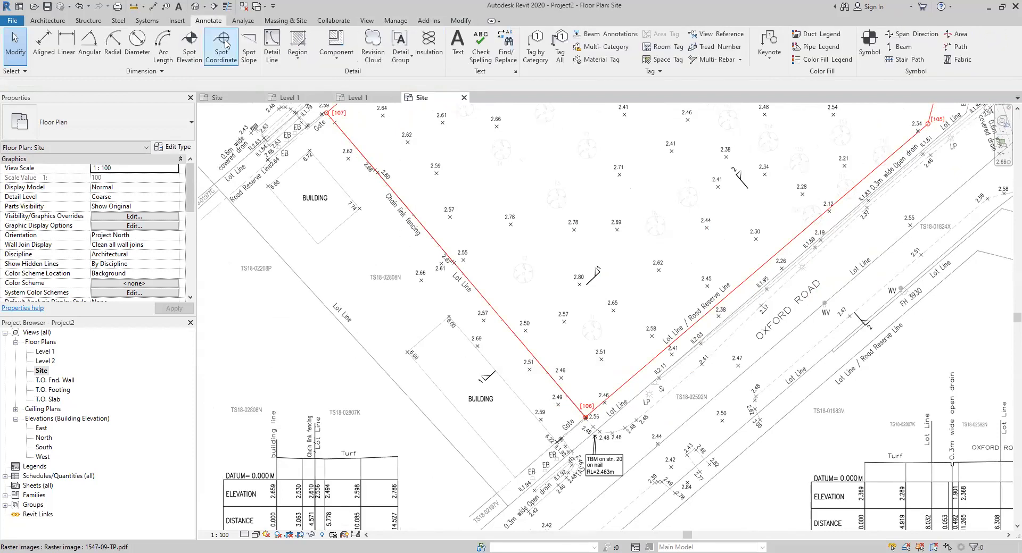
pyautogui.click(221, 47)
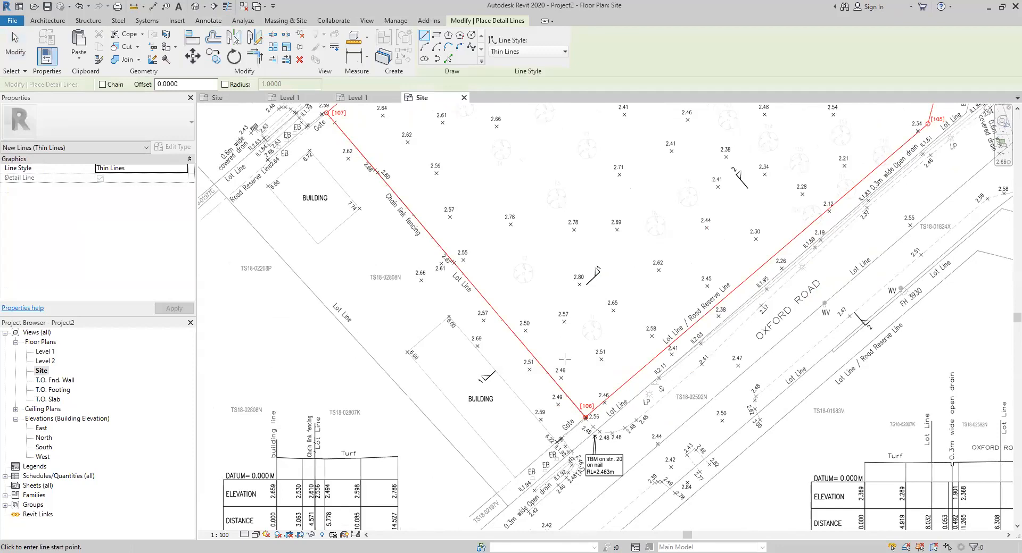
pyautogui.click(585, 418)
pyautogui.moveTo(425, 244); pyautogui.dragTo(503, 390, button='middle')
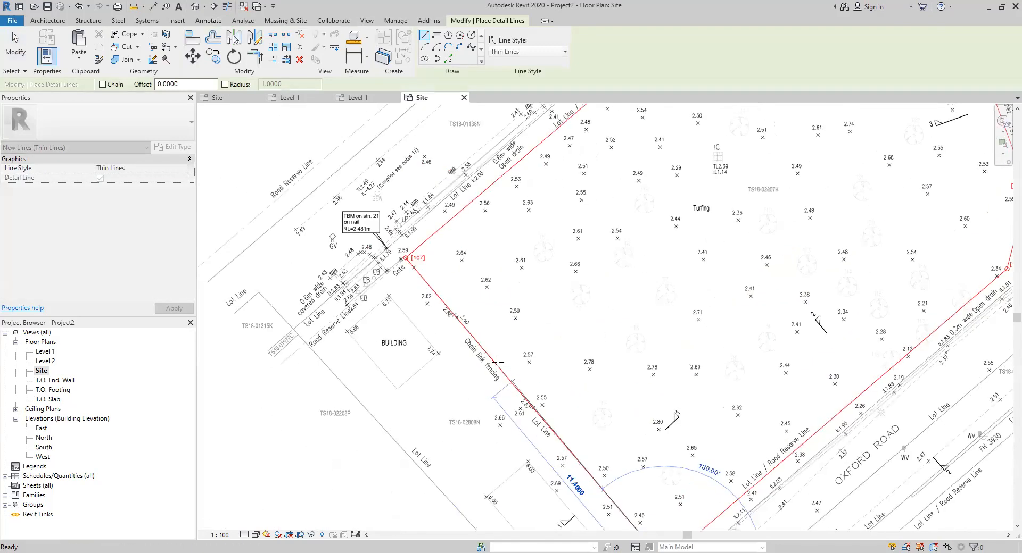
pyautogui.scroll(3, 395, 264)
pyautogui.click(405, 258)
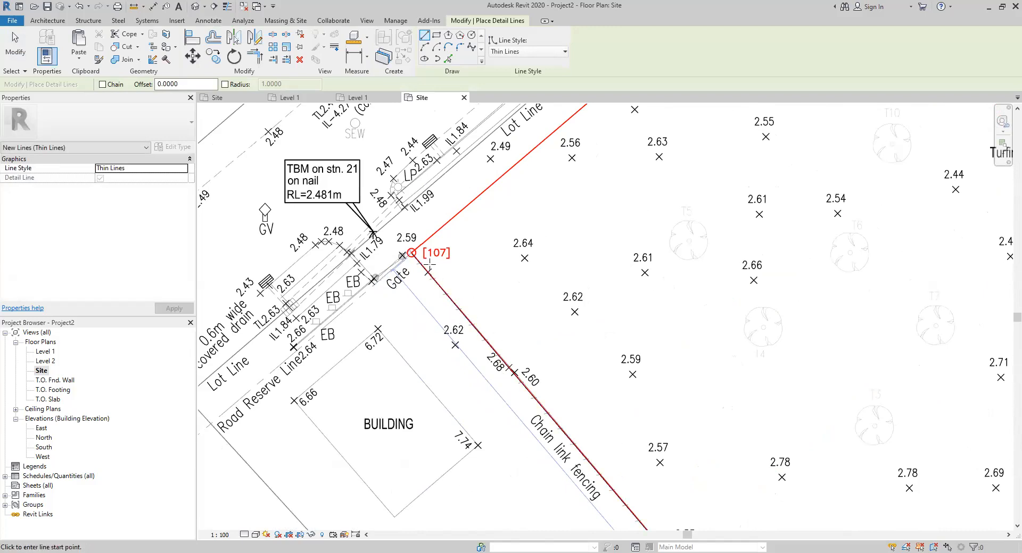
# Step: Trace the red lot boundary from point 107 to point 102 with a detail line
pyautogui.click(411, 253)
pyautogui.scroll(-5, 426, 250)
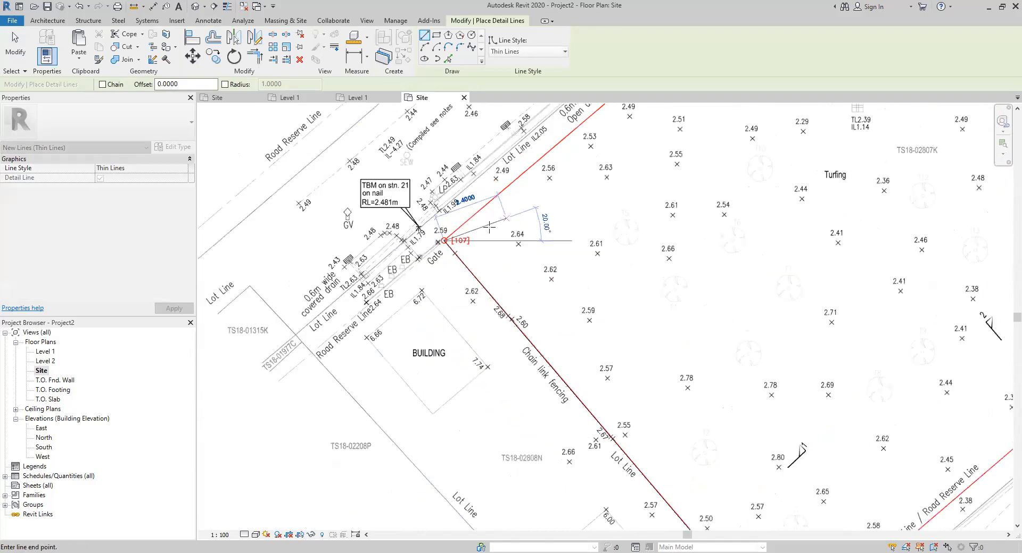
pyautogui.moveTo(319, 391); pyautogui.dragTo(293, 405, button='middle')
pyautogui.scroll(2, 398, 256)
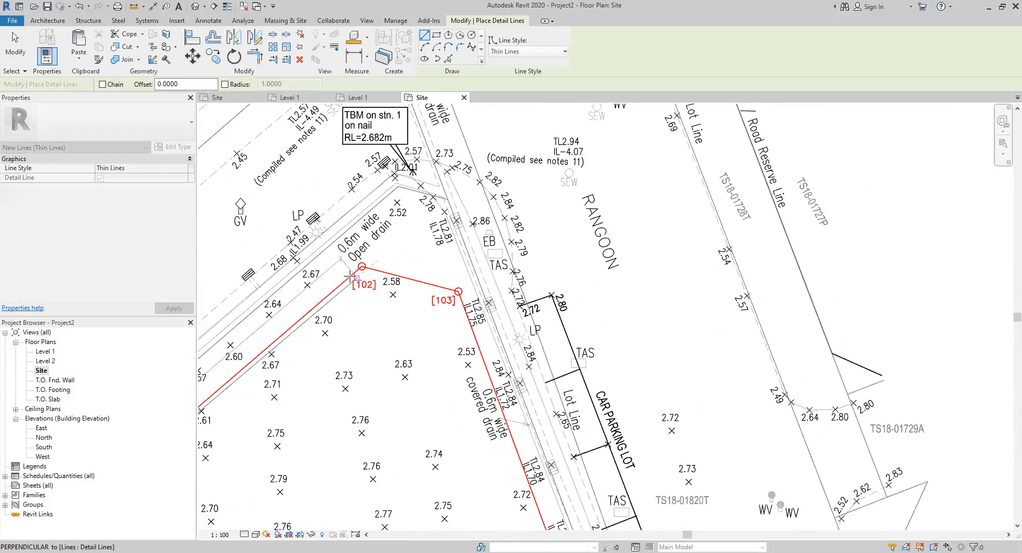
pyautogui.scroll(8, 362, 269)
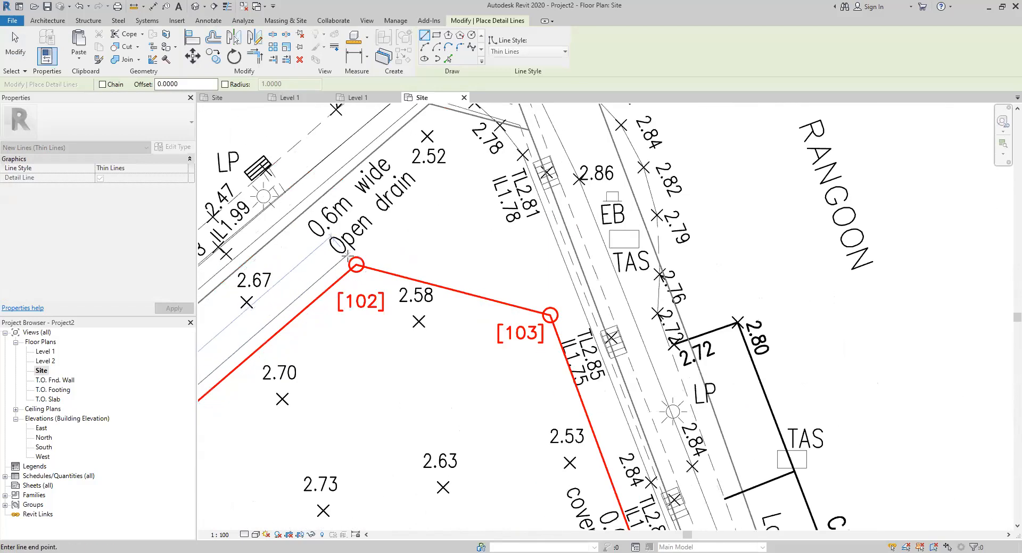
pyautogui.click(366, 276)
# Step: Draw a detail line along the short boundary segment from point 102 to point 103
pyautogui.scroll(-3, 374, 276)
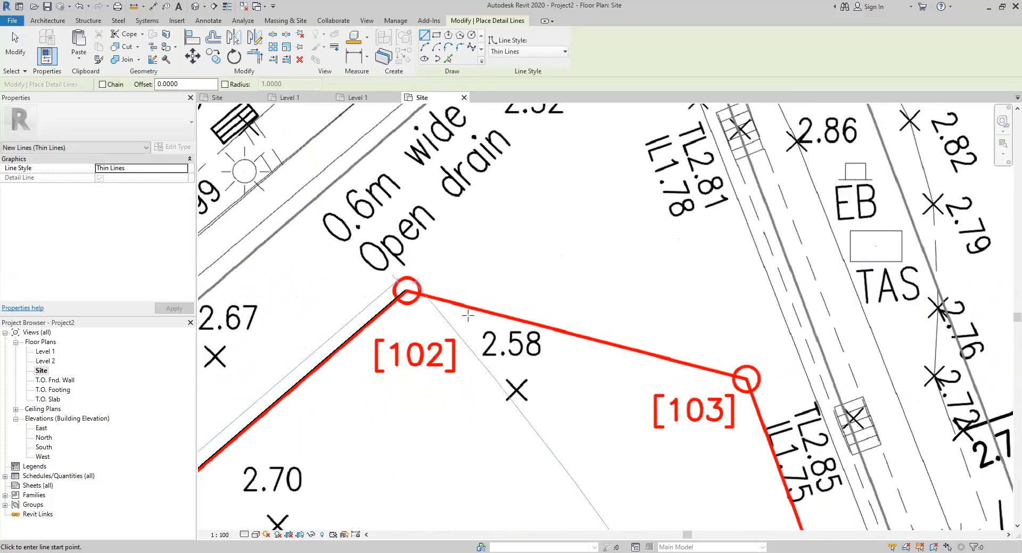
pyautogui.click(403, 291)
pyautogui.moveTo(637, 379); pyautogui.dragTo(498, 305, button='middle')
pyautogui.click(604, 305)
# Step: Continue the detail line boundary along the covered drain from point 103 to point 104
pyautogui.moveTo(604, 305); pyautogui.dragTo(506, 165, button='middle')
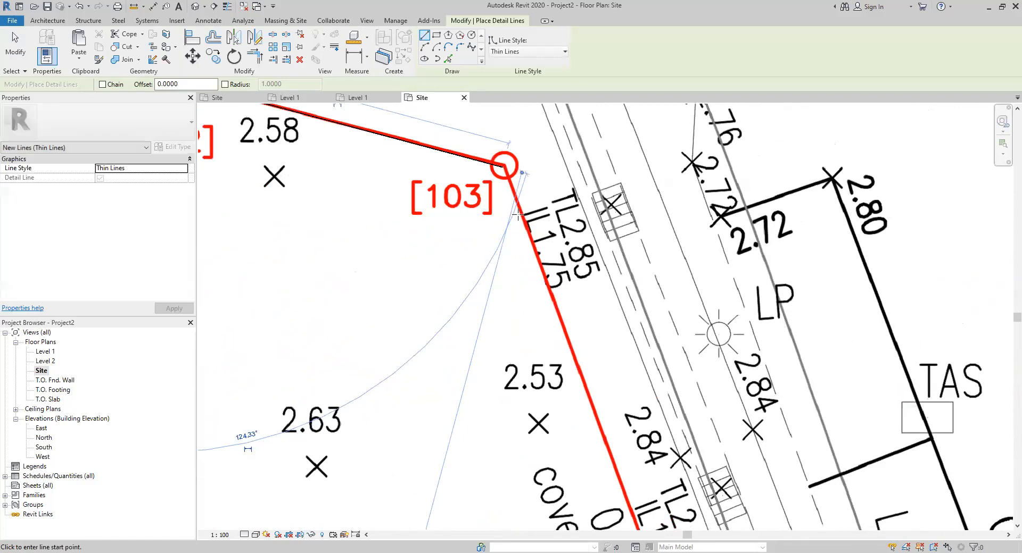
pyautogui.click(503, 166)
pyautogui.press('Escape')
pyautogui.scroll(-2, 511, 373)
pyautogui.moveTo(708, 404); pyautogui.dragTo(490, 202, button='middle')
pyautogui.scroll(3, 489, 202)
pyautogui.moveTo(598, 487); pyautogui.dragTo(487, 200, button='middle')
pyautogui.scroll(3, 474, 202)
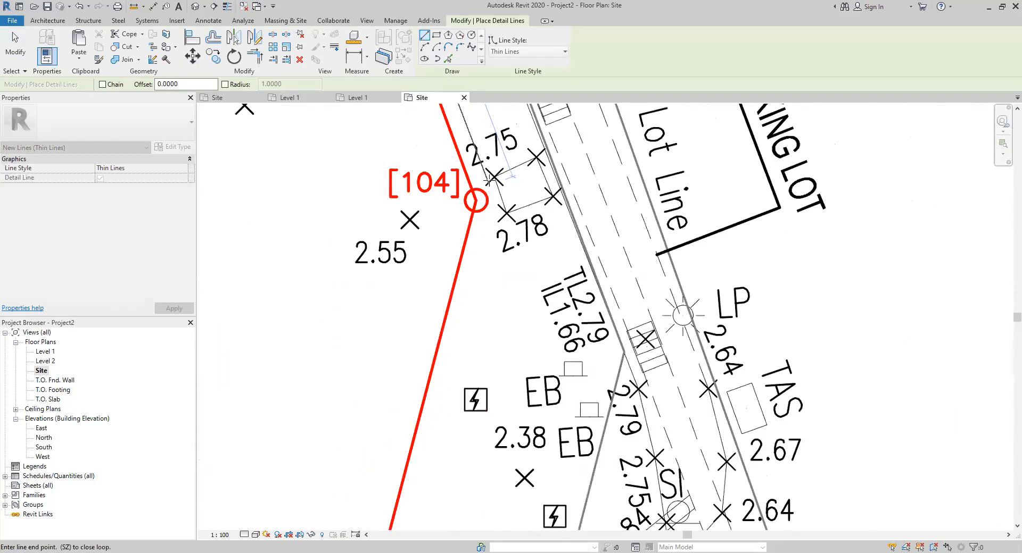
pyautogui.click(473, 202)
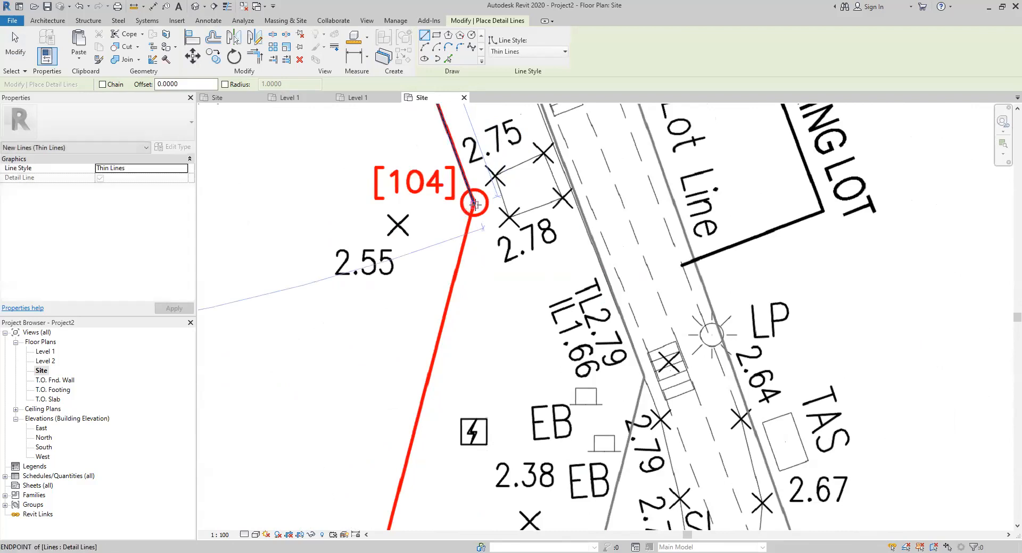
# Step: Draw a detail line along the red lot boundary from point 104 to point 105
pyautogui.moveTo(432, 401); pyautogui.dragTo(552, 89, button='middle')
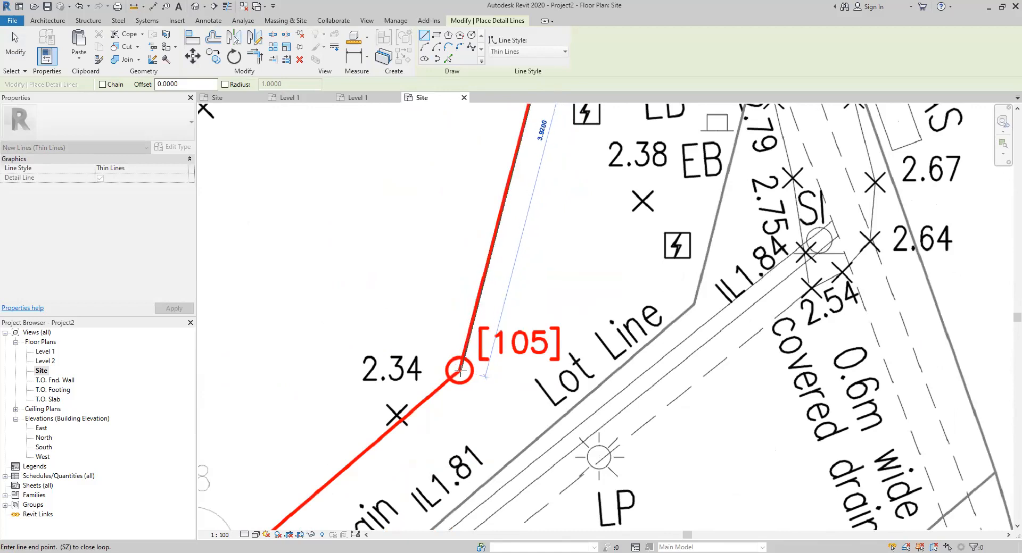
pyautogui.scroll(2, 461, 369)
pyautogui.click(461, 371)
pyautogui.scroll(-2, 476, 338)
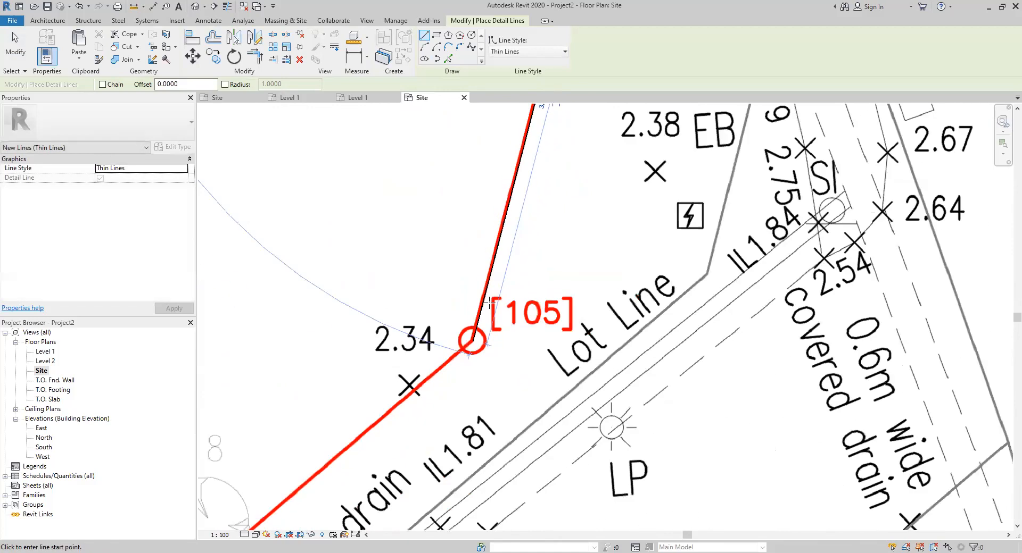
# Step: Close the lot boundary with a detail line along Oxford Road from point 105 to point 106, ending the line command
pyautogui.click(476, 334)
pyautogui.moveTo(399, 406); pyautogui.dragTo(684, 198, button='middle')
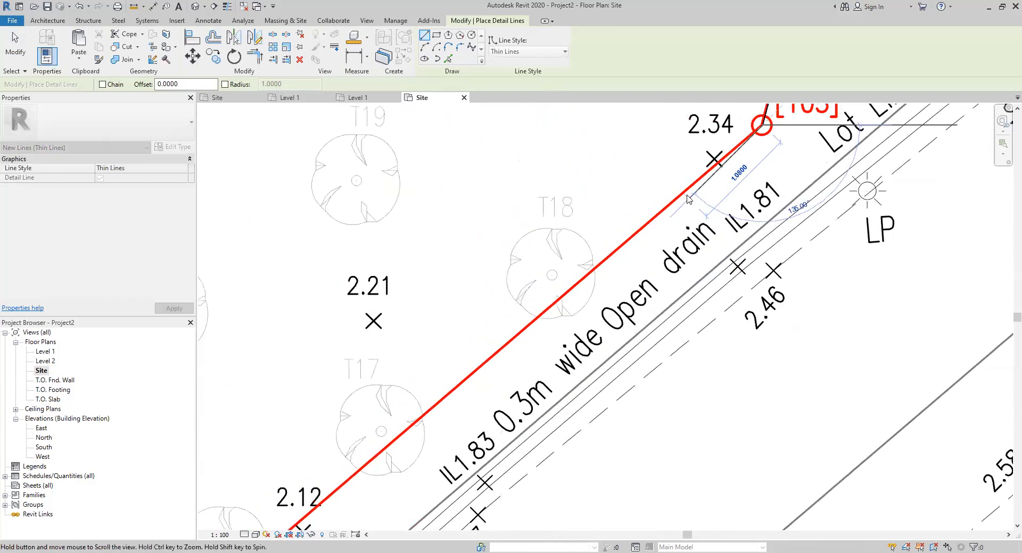
pyautogui.scroll(-2, 683, 199)
pyautogui.moveTo(491, 367); pyautogui.dragTo(832, 110, button='middle')
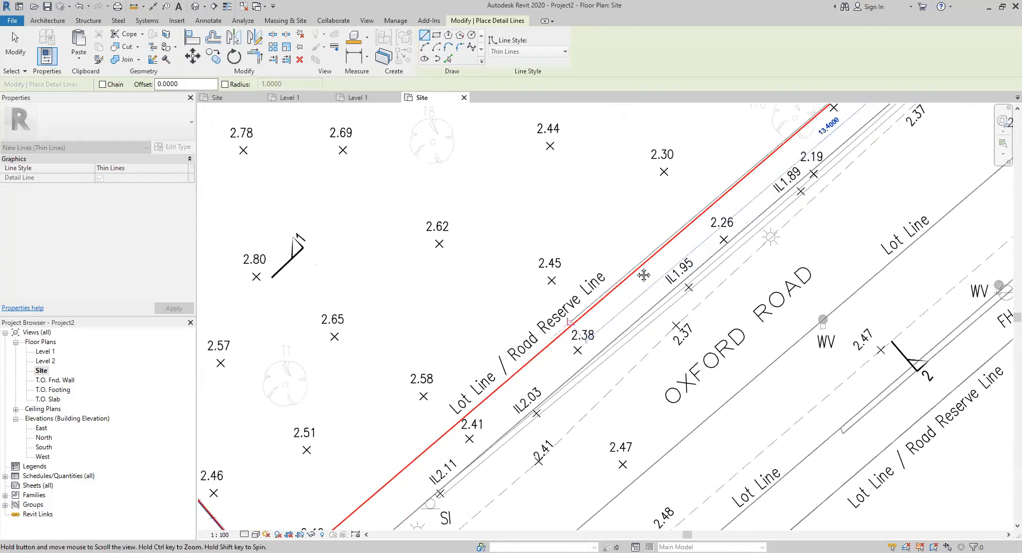
pyautogui.moveTo(572, 336); pyautogui.dragTo(798, 115, button='middle')
pyautogui.scroll(5, 498, 359)
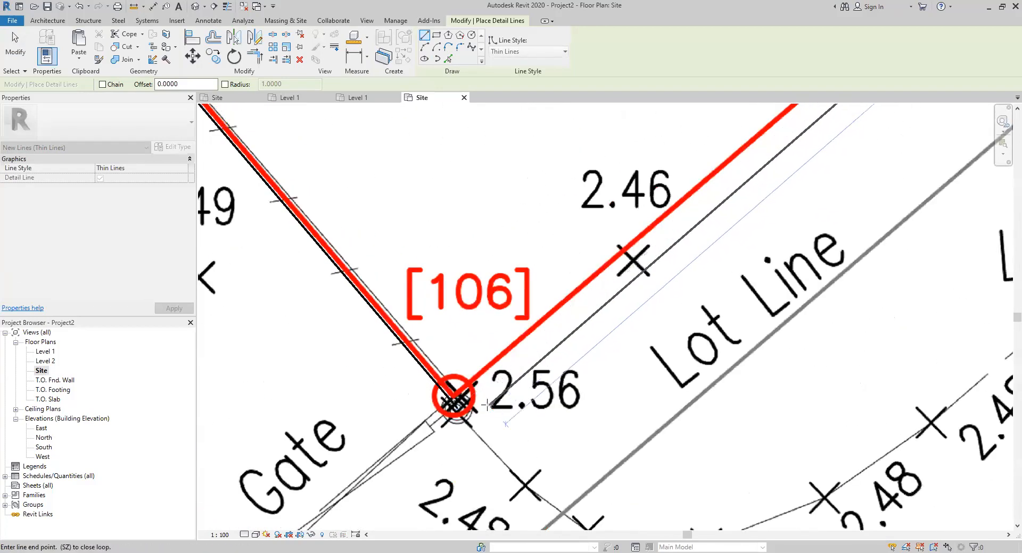
pyautogui.click(457, 402)
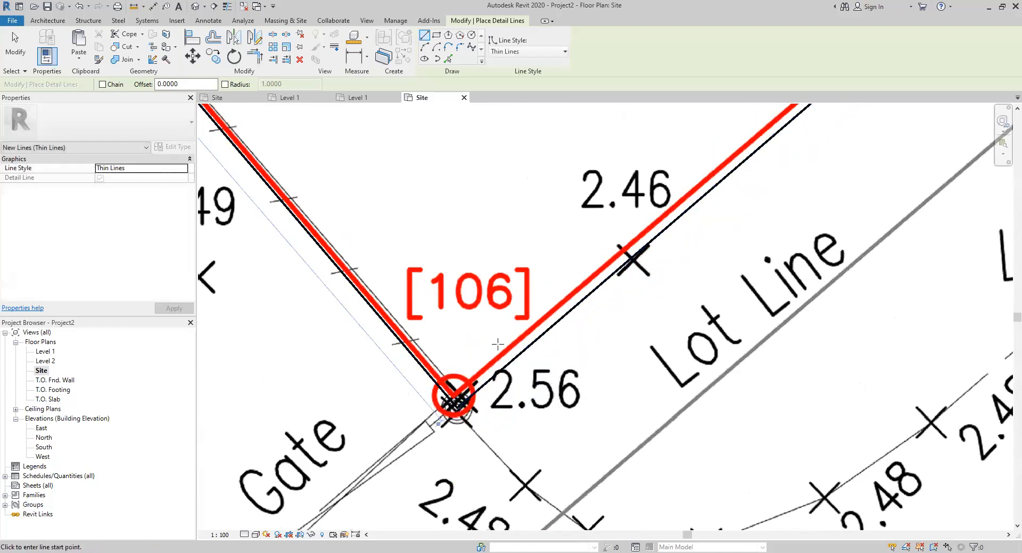
pyautogui.scroll(-3, 482, 331)
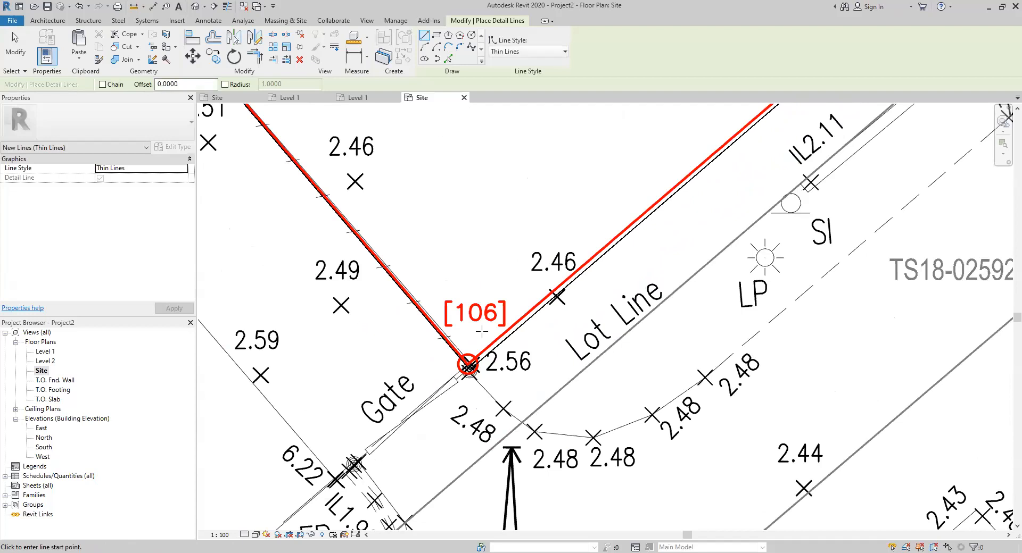
pyautogui.scroll(-6, 482, 332)
pyautogui.press('Escape')
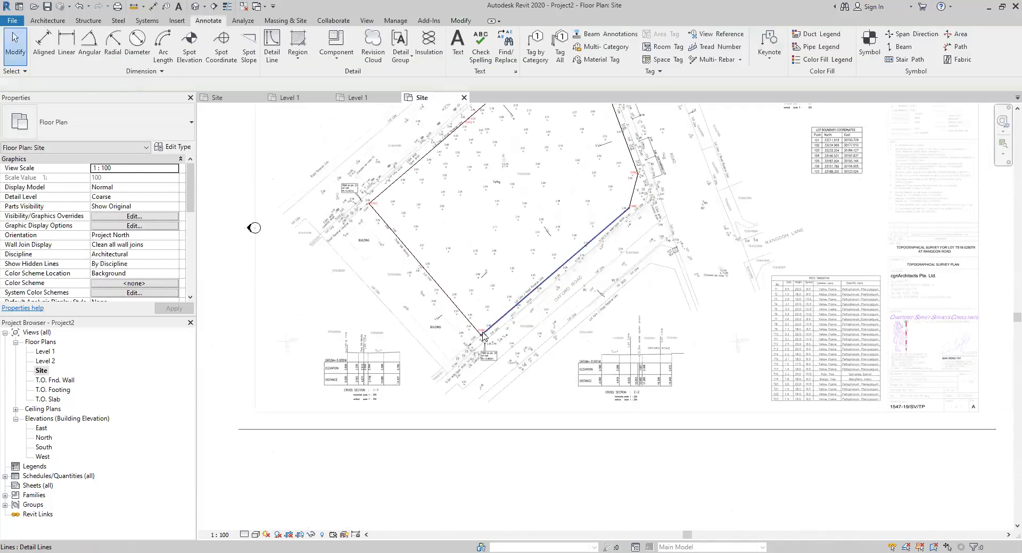
# Step: Select the survey PDF and look through all link categories in Manage Links for it, leaving the links unchanged
pyautogui.scroll(-3, 483, 335)
pyautogui.click(411, 195)
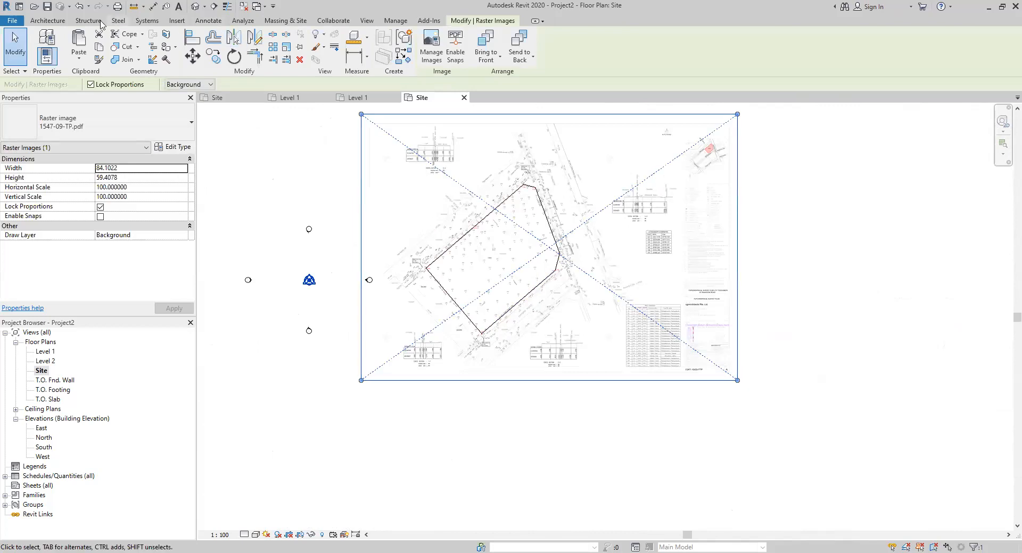
pyautogui.click(177, 21)
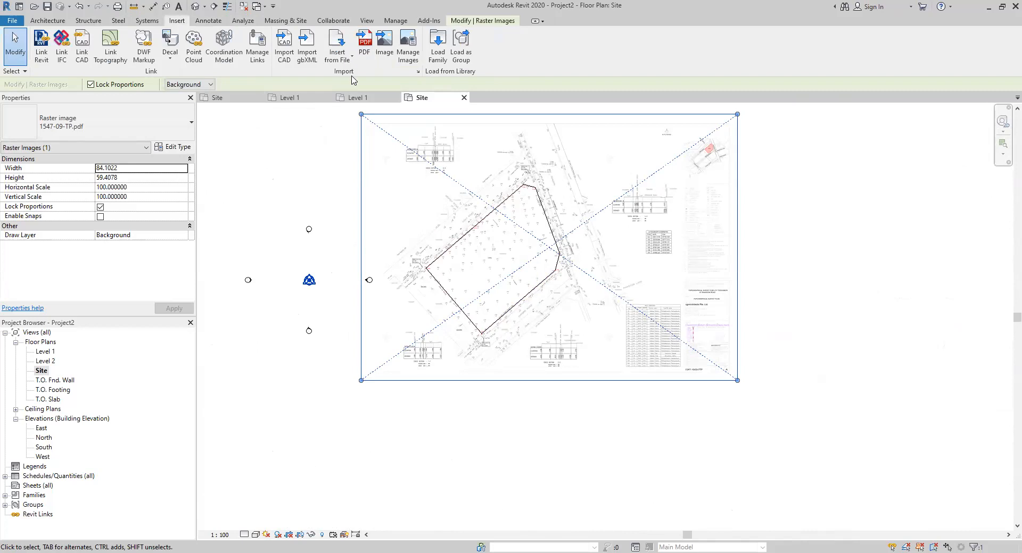
pyautogui.click(258, 54)
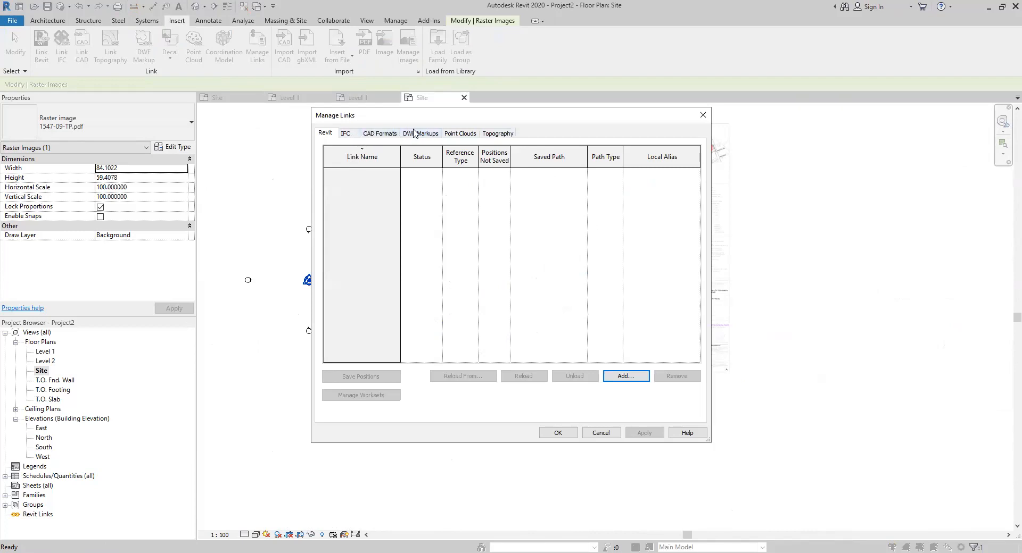
pyautogui.click(454, 135)
pyautogui.click(495, 138)
pyautogui.click(420, 135)
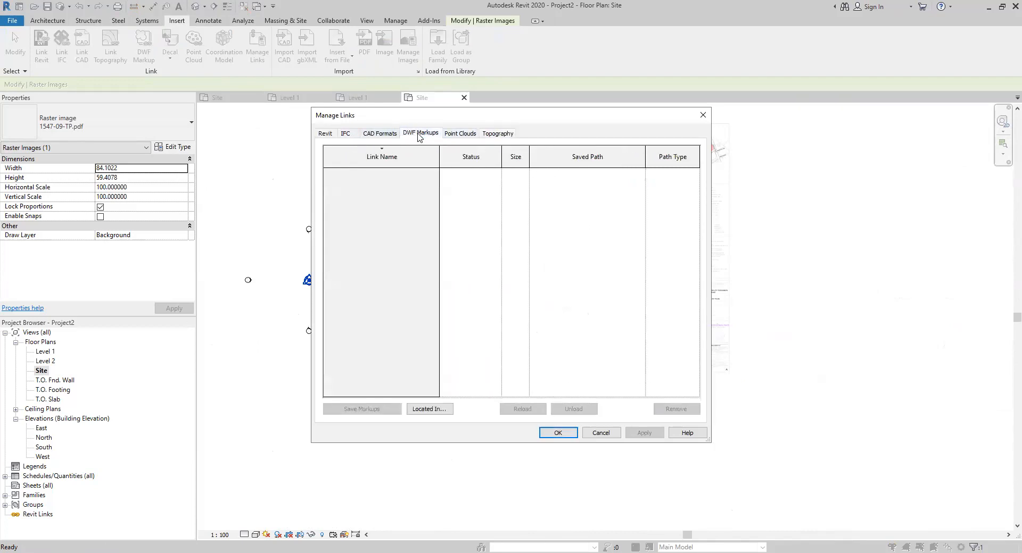
pyautogui.click(386, 135)
pyautogui.click(346, 134)
pyautogui.click(326, 133)
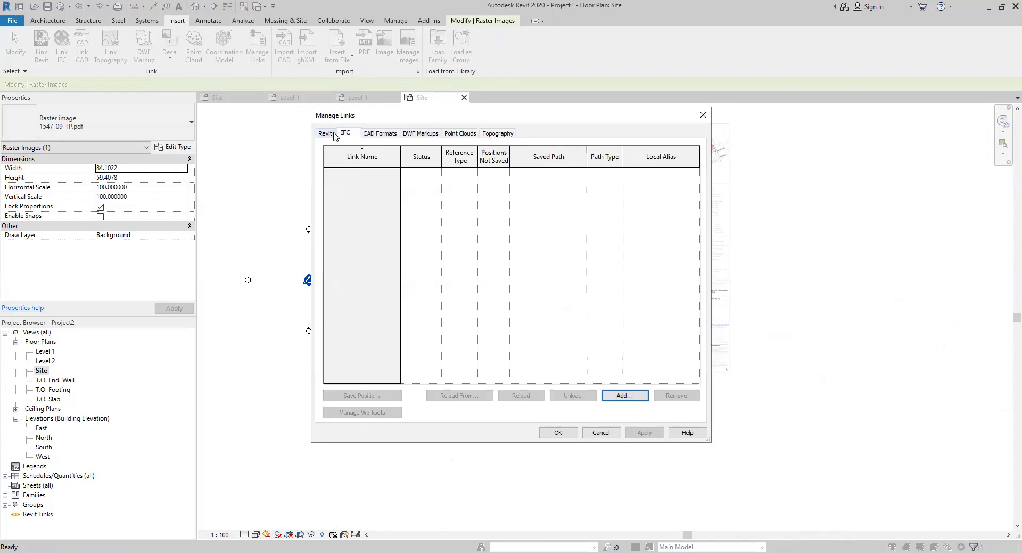
pyautogui.click(450, 134)
pyautogui.click(498, 133)
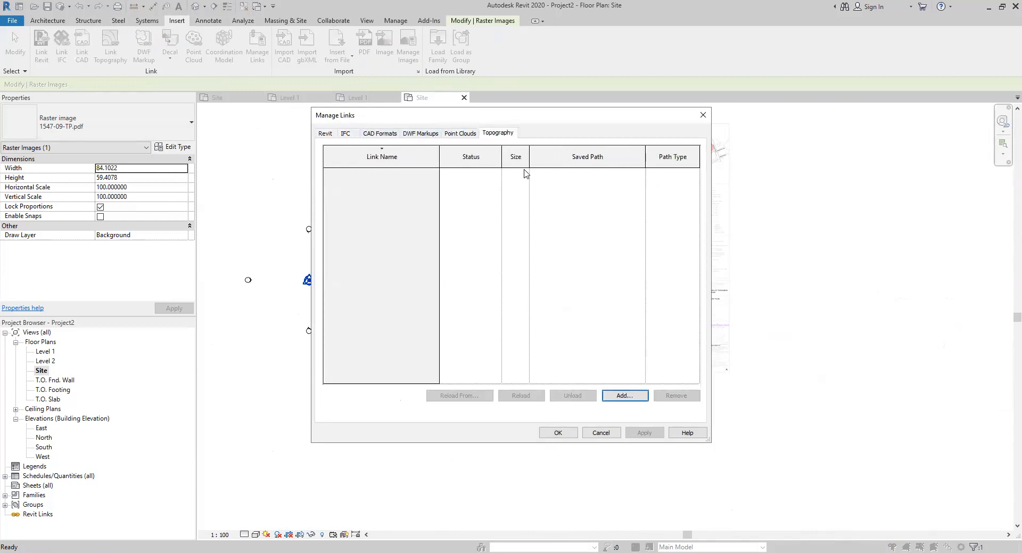
pyautogui.click(595, 434)
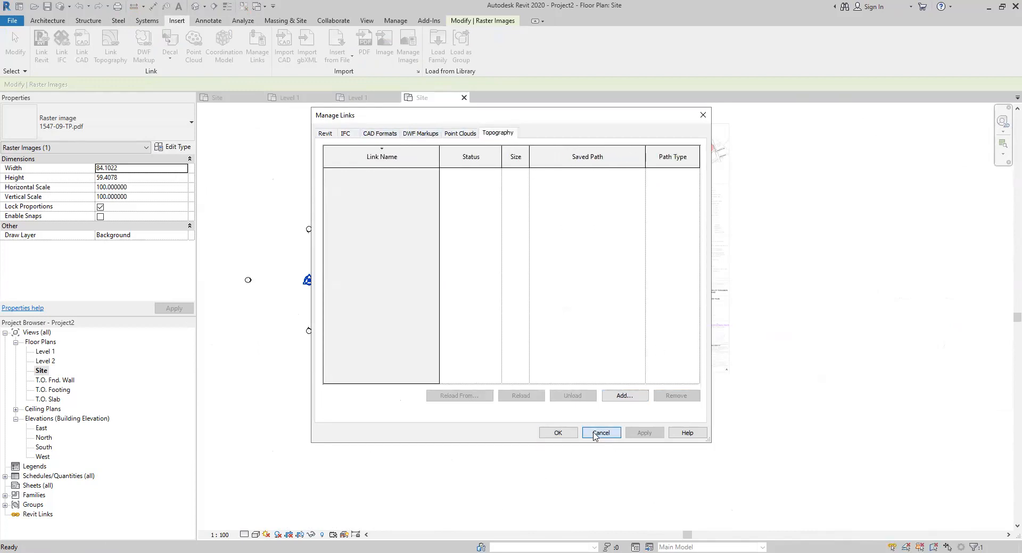
# Step: Delete the selected survey image 1547-09-TP.pdf from the Site plan
pyautogui.press('Delete')
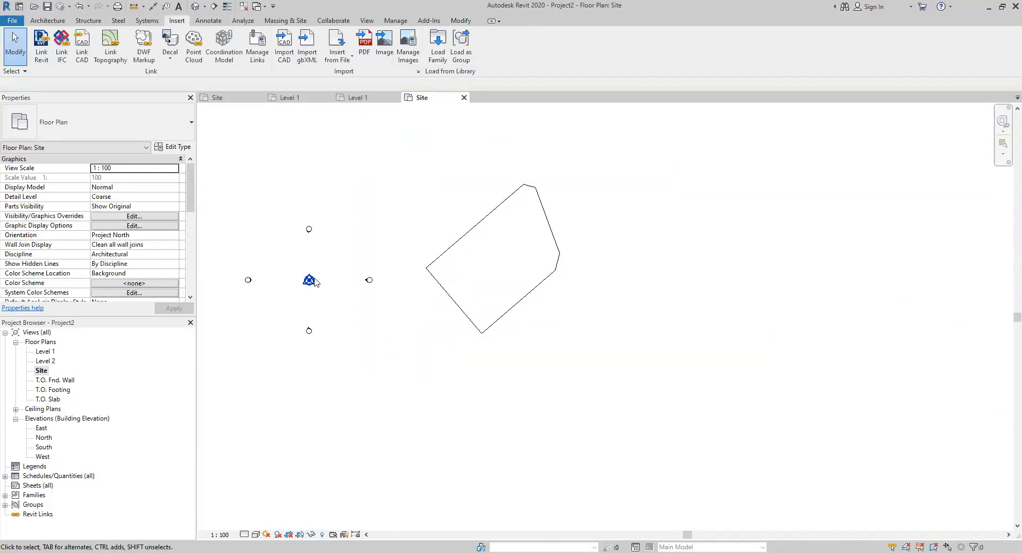
pyautogui.click(334, 308)
pyautogui.moveTo(323, 291)
pyautogui.mouseDown()
pyautogui.moveTo(484, 358)
pyautogui.moveTo(482, 335)
pyautogui.mouseUp()
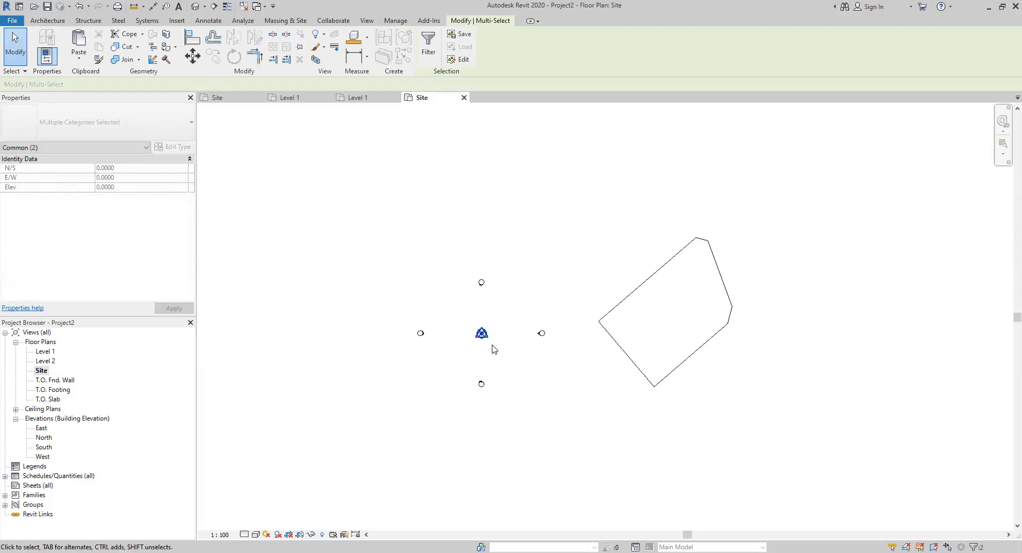
pyautogui.click(79, 6)
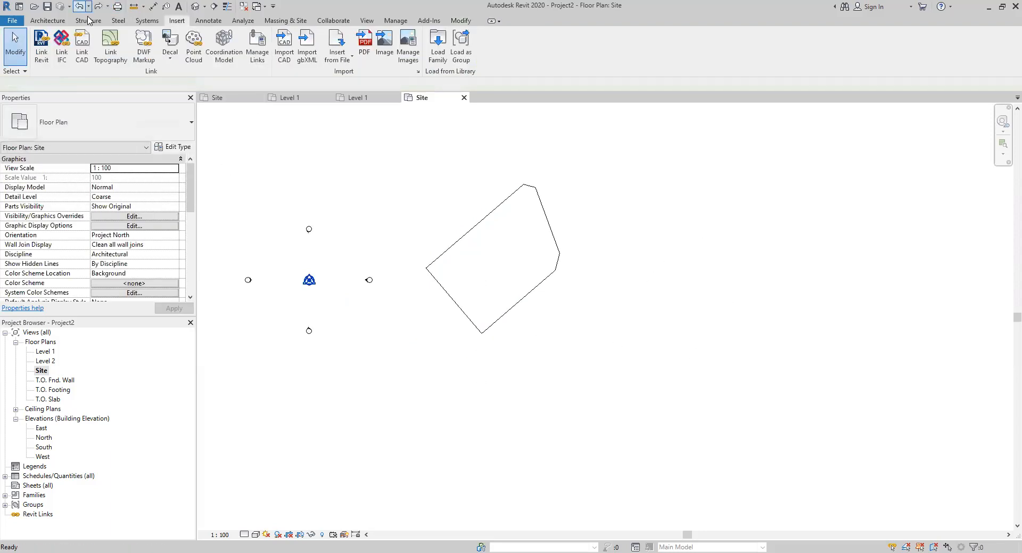
# Step: Separate the project base point from the survey point and move it onto the lot boundary's lowest corner, point 106
pyautogui.click(310, 280)
pyautogui.scroll(2, 302, 276)
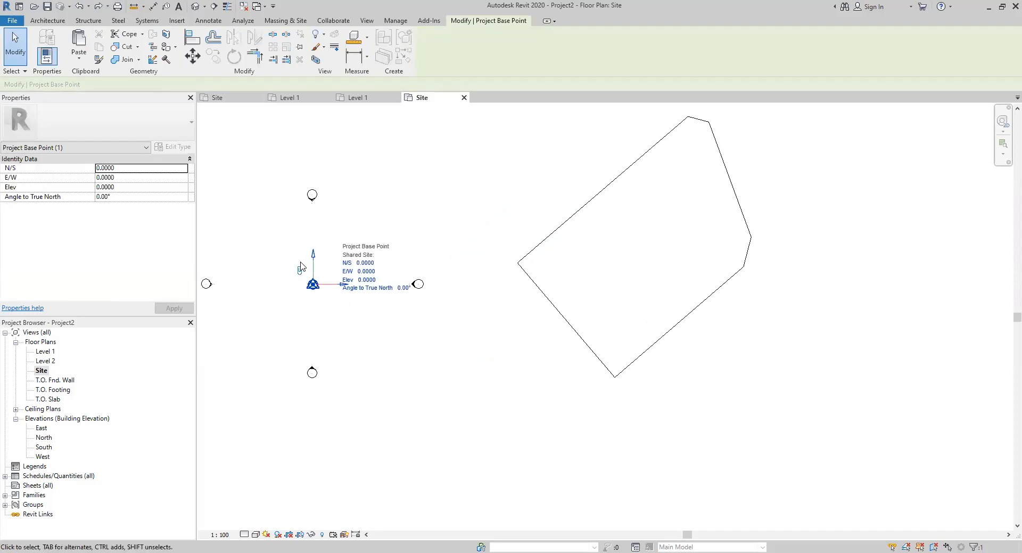
pyautogui.moveTo(313, 285); pyautogui.dragTo(359, 305)
pyautogui.click(314, 289)
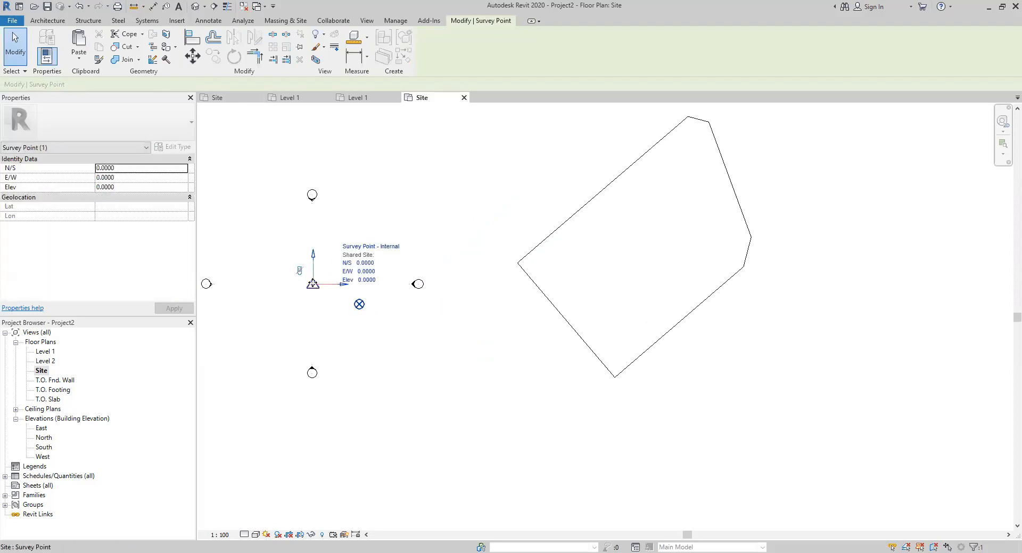
pyautogui.click(358, 303)
pyautogui.moveTo(359, 303); pyautogui.dragTo(615, 377)
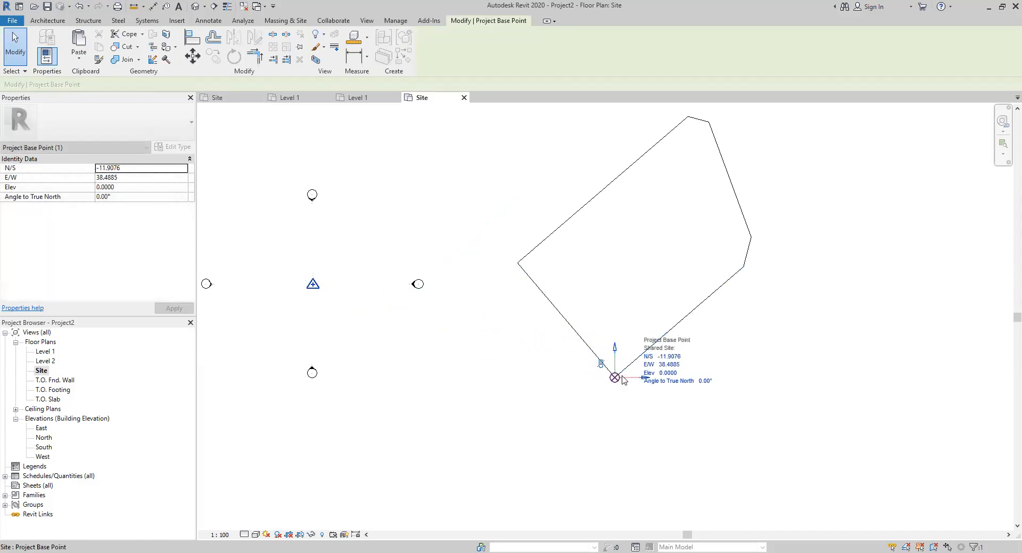
# Step: Move the survey point onto the project base point at the lot boundary's lowest corner
pyautogui.click(322, 290)
pyautogui.click(313, 285)
pyautogui.moveTo(313, 284); pyautogui.dragTo(615, 378)
pyautogui.moveTo(692, 391); pyautogui.dragTo(584, 327, button='middle')
pyautogui.click(561, 343)
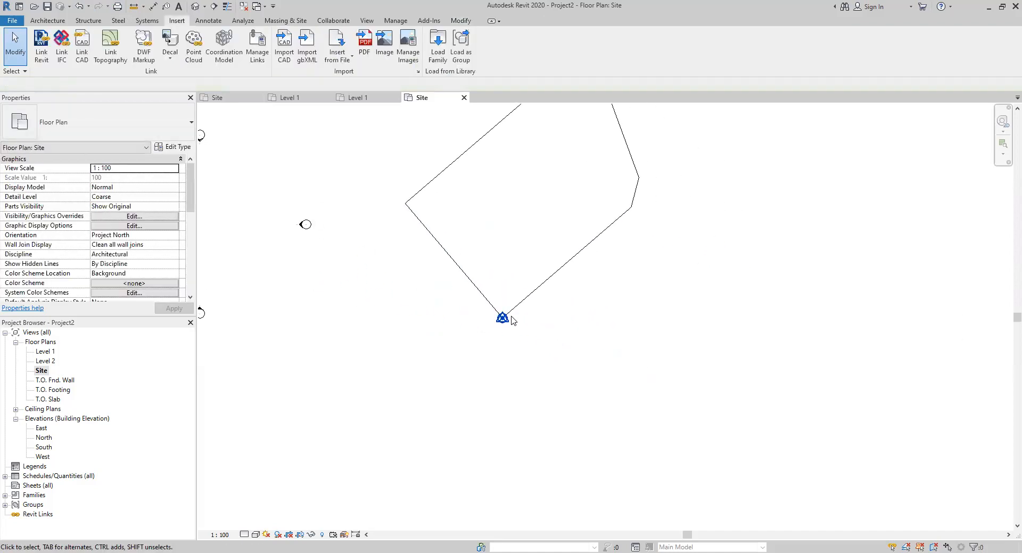
pyautogui.moveTo(603, 297); pyautogui.dragTo(605, 352, button='middle')
pyautogui.scroll(-1, 616, 337)
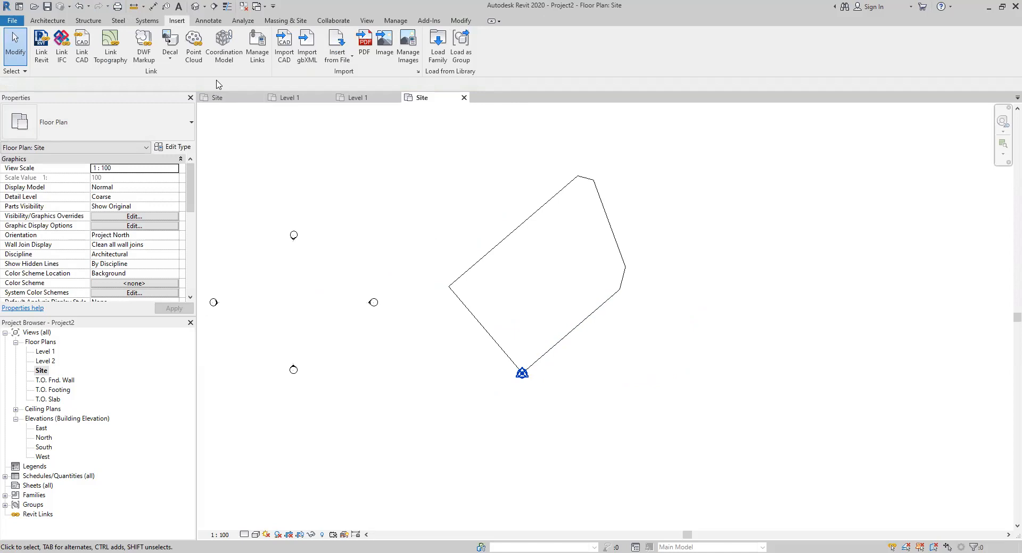
# Step: Rotate Project North by aligning the project to the boundary line between points 106 and 107
pyautogui.click(395, 20)
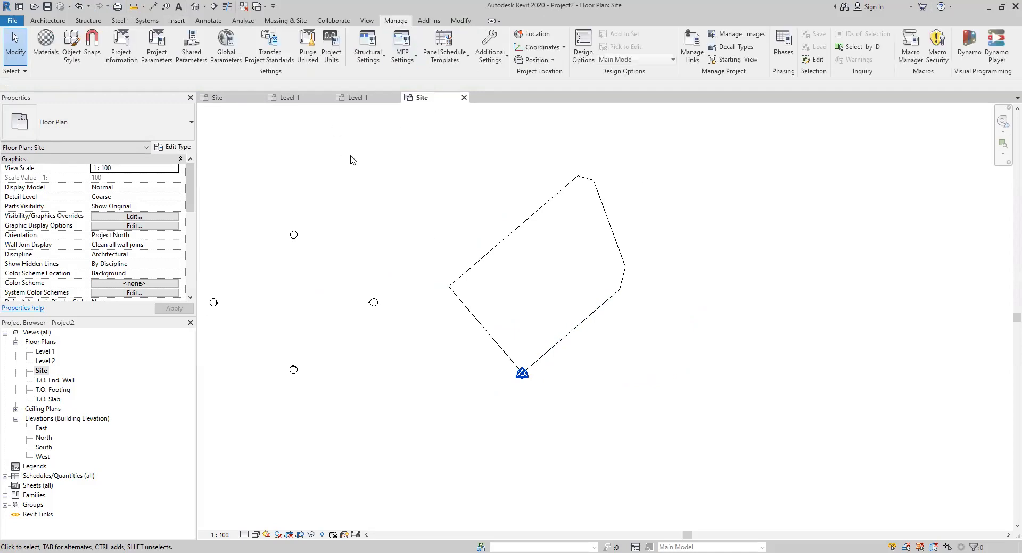
pyautogui.click(553, 63)
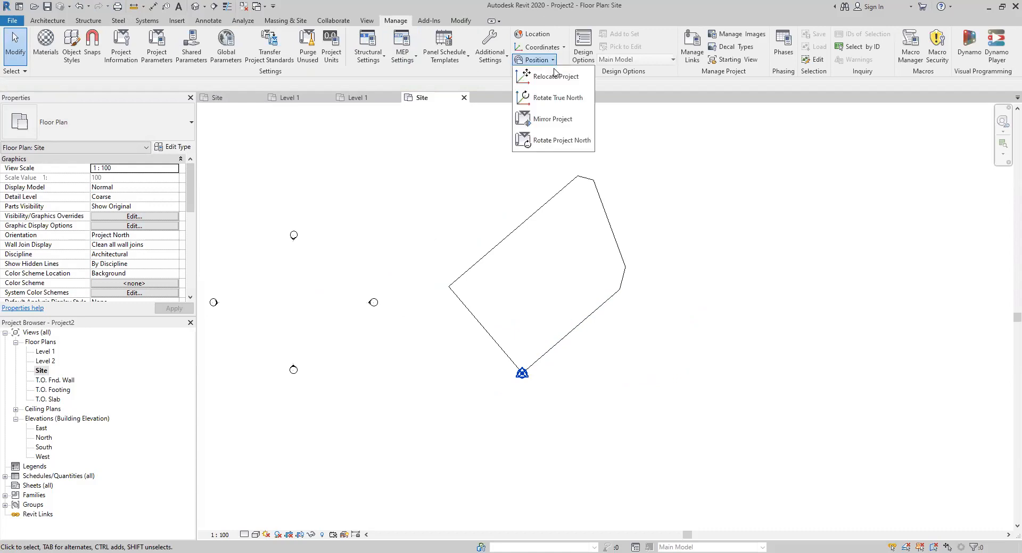
pyautogui.click(557, 141)
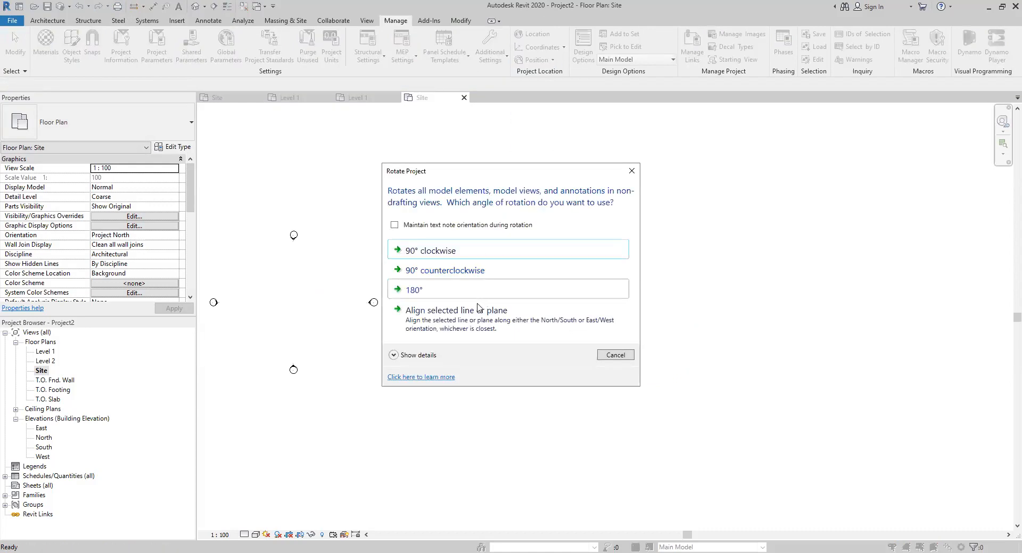
pyautogui.click(460, 319)
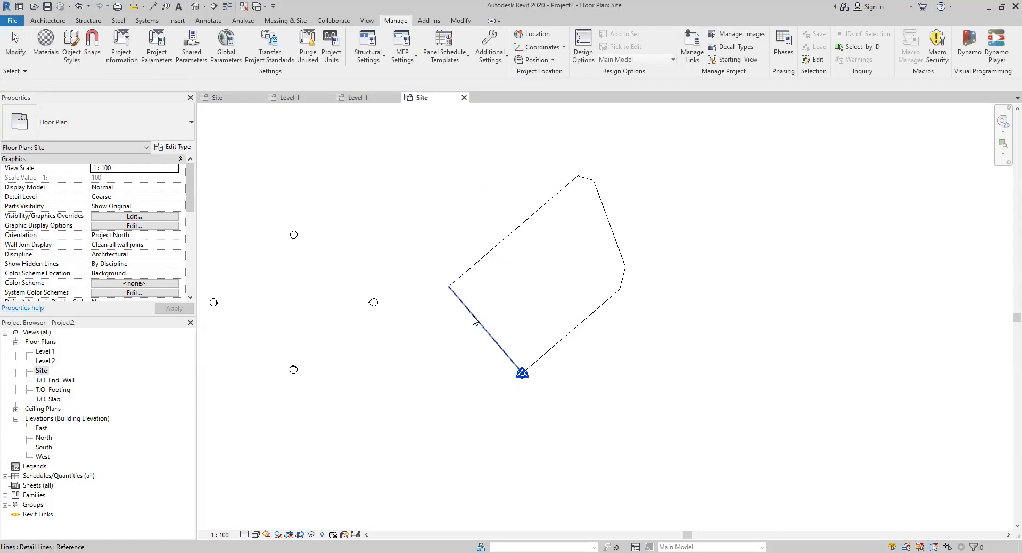
pyautogui.click(474, 320)
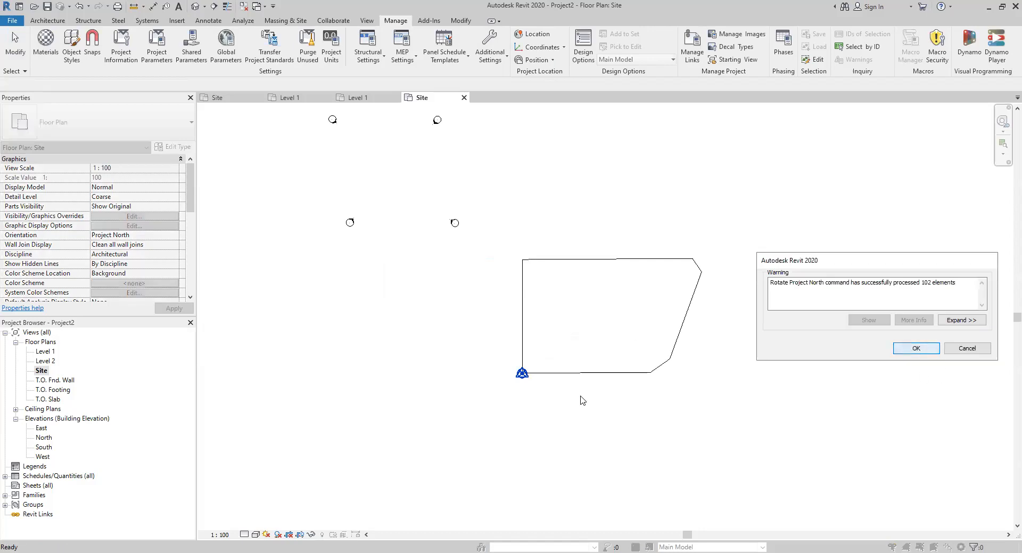
pyautogui.scroll(6, 580, 398)
pyautogui.moveTo(581, 397); pyautogui.dragTo(513, 435, button='middle')
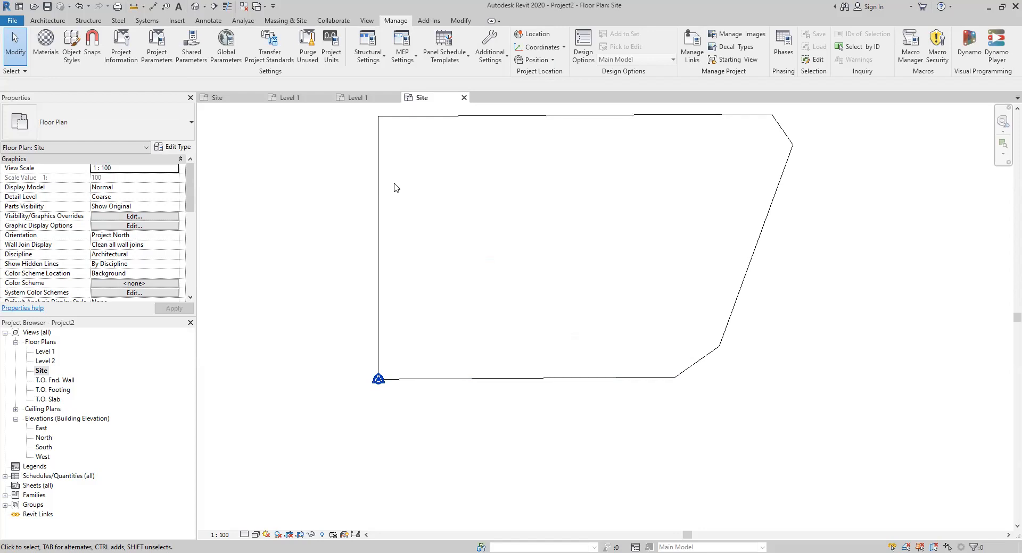
# Step: Close the Site and Level 1 views of Project2 without saving, returning to Class3_Bind.rvt
pyautogui.click(47, 7)
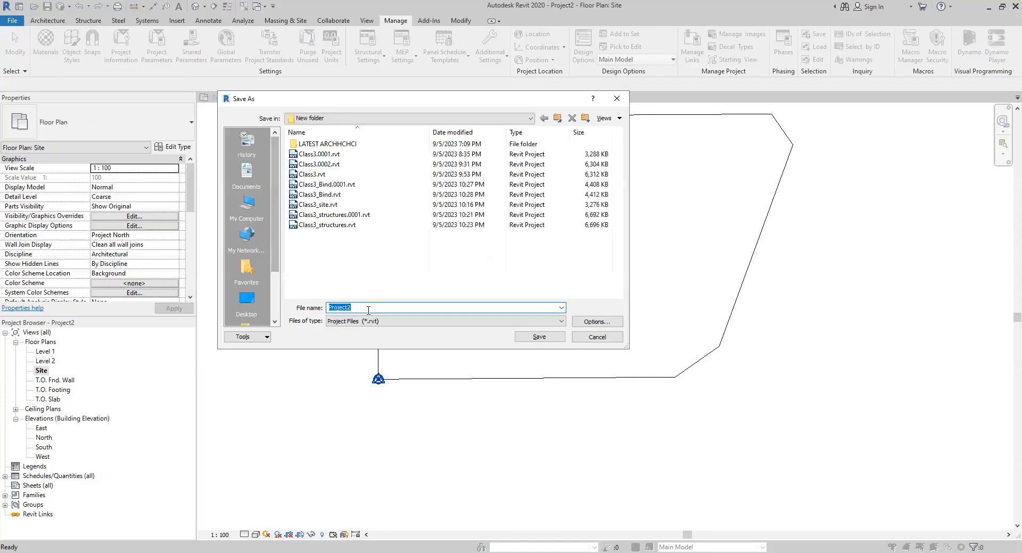
pyautogui.click(602, 338)
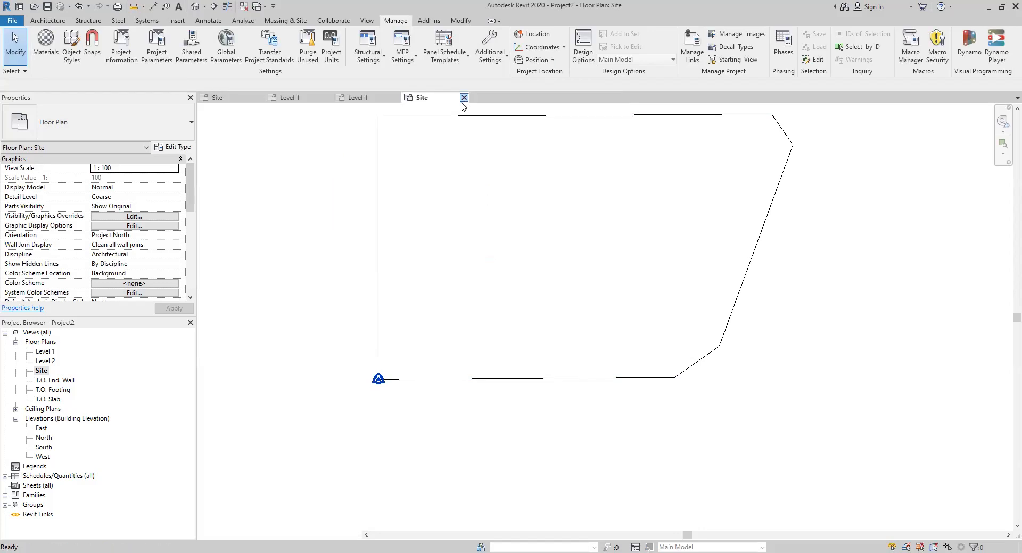
pyautogui.click(466, 98)
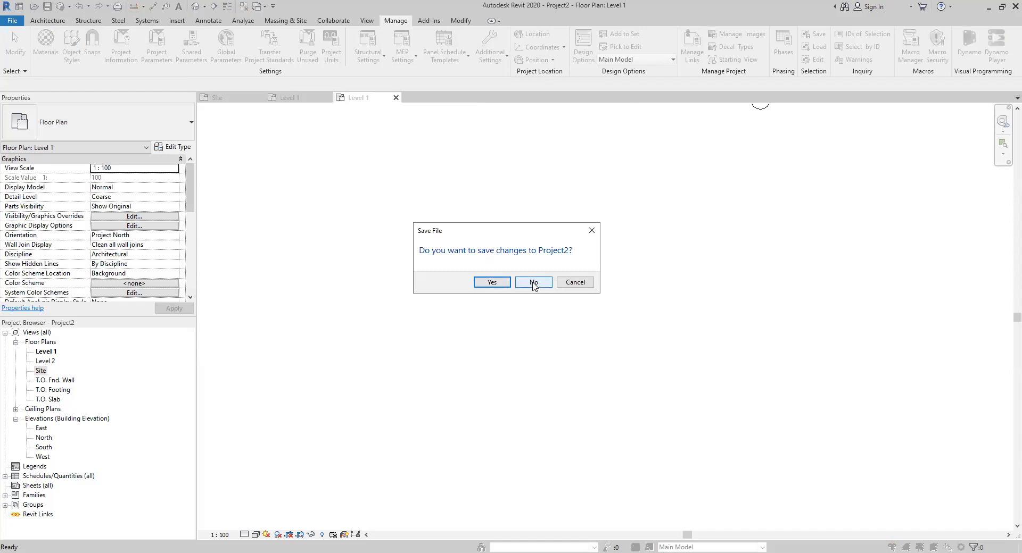
pyautogui.click(574, 283)
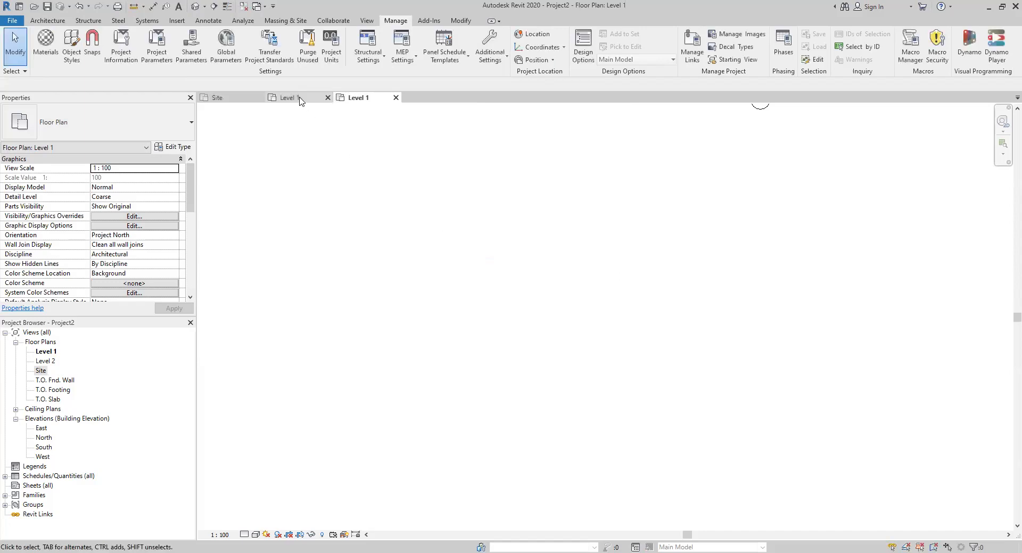
pyautogui.click(396, 98)
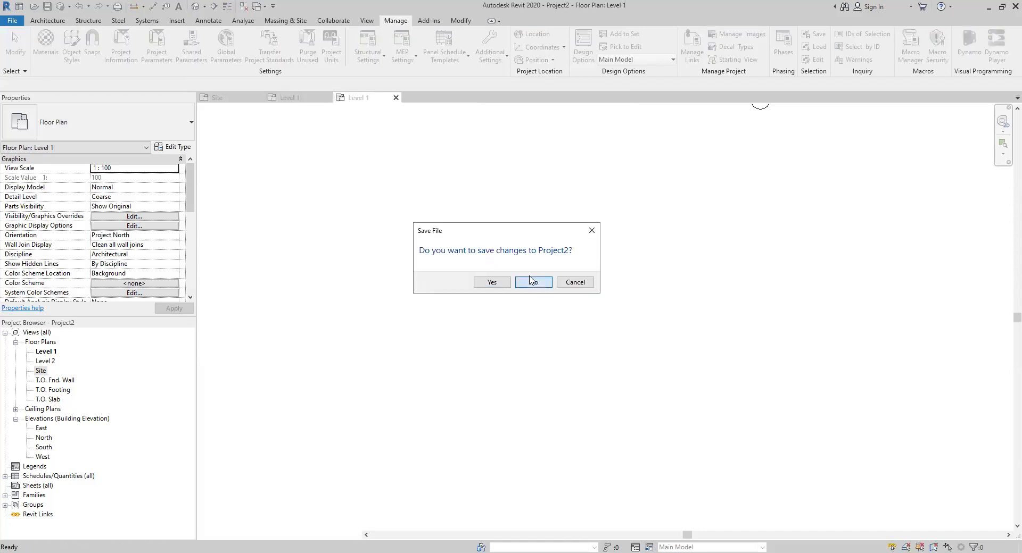
pyautogui.click(527, 282)
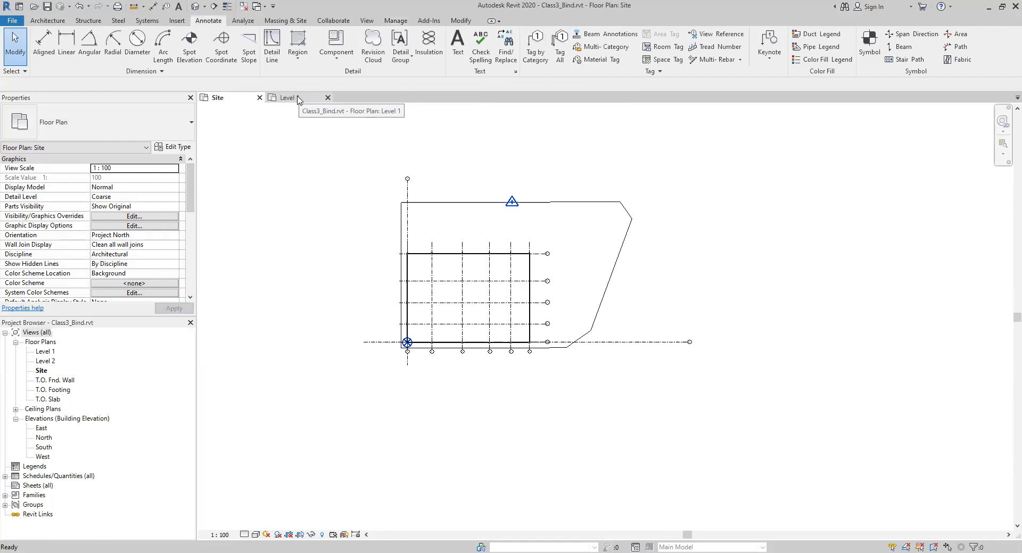
# Step: Open the Level 1 and Level 2 floor plans and the North elevation of Class3_Bind.rvt
pyautogui.click(297, 99)
pyautogui.doubleClick(46, 361)
pyautogui.moveTo(399, 239); pyautogui.dragTo(559, 181, button='middle')
pyautogui.scroll(-3, 560, 181)
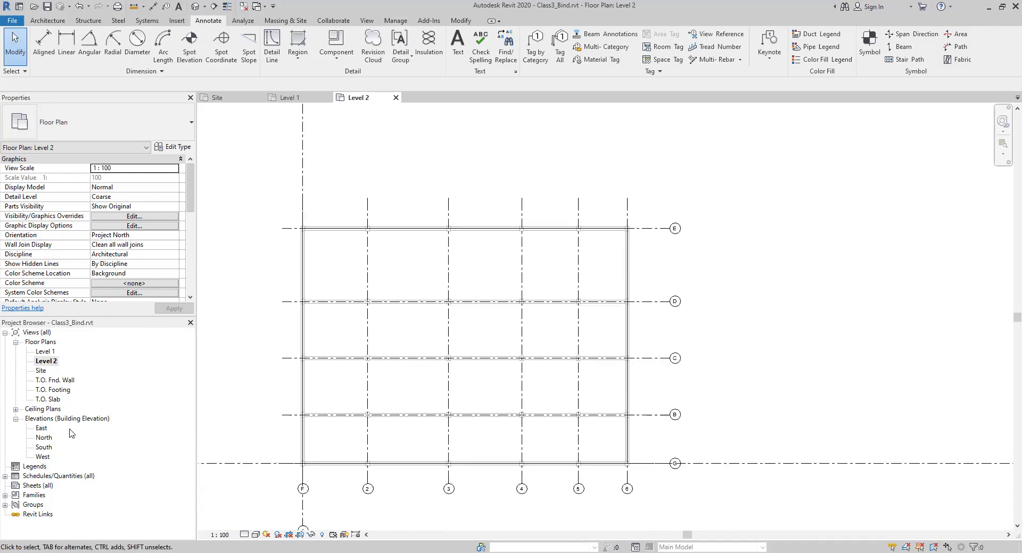
pyautogui.doubleClick(44, 439)
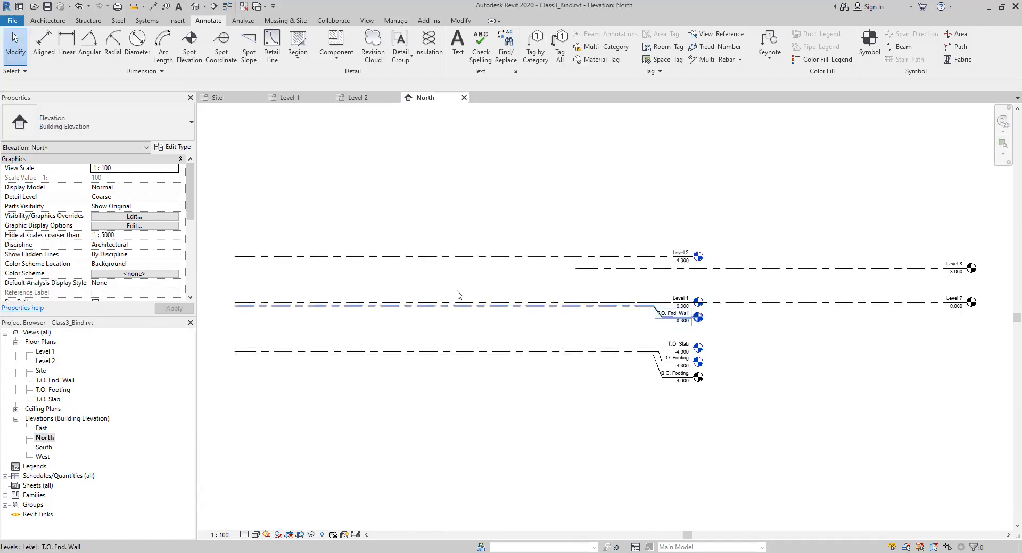
pyautogui.moveTo(533, 242); pyautogui.dragTo(547, 273, button='middle')
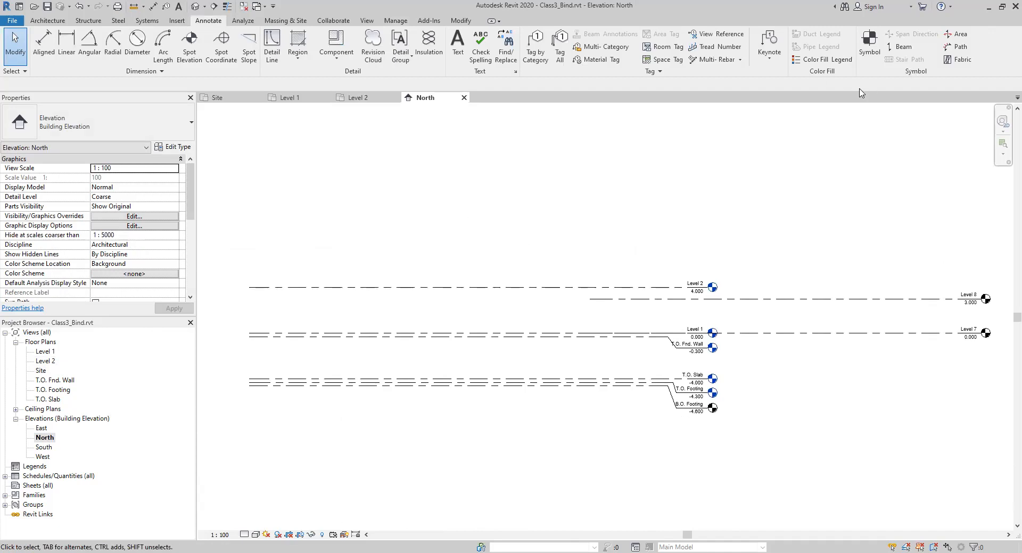
pyautogui.click(58, 24)
pyautogui.click(717, 45)
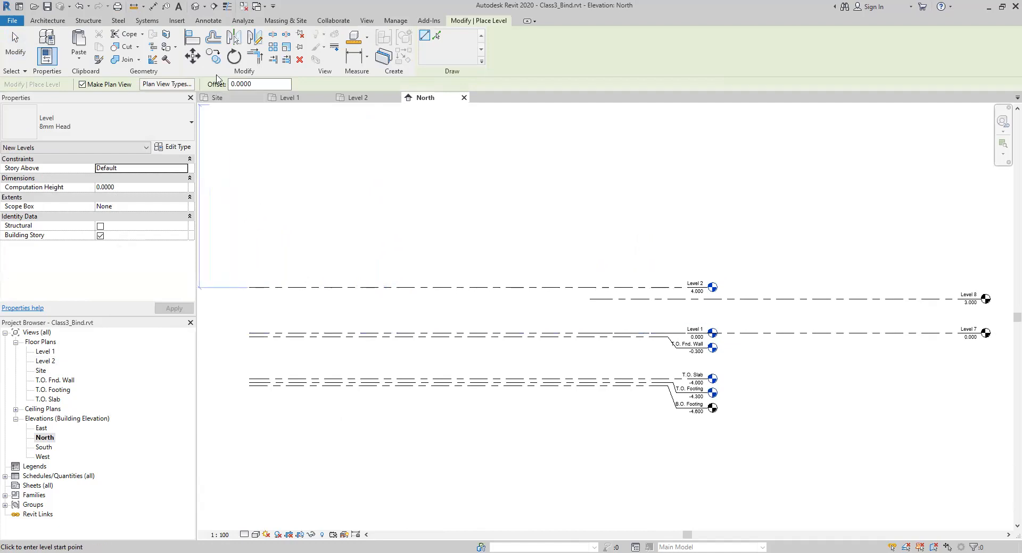
pyautogui.click(213, 56)
pyautogui.click(341, 287)
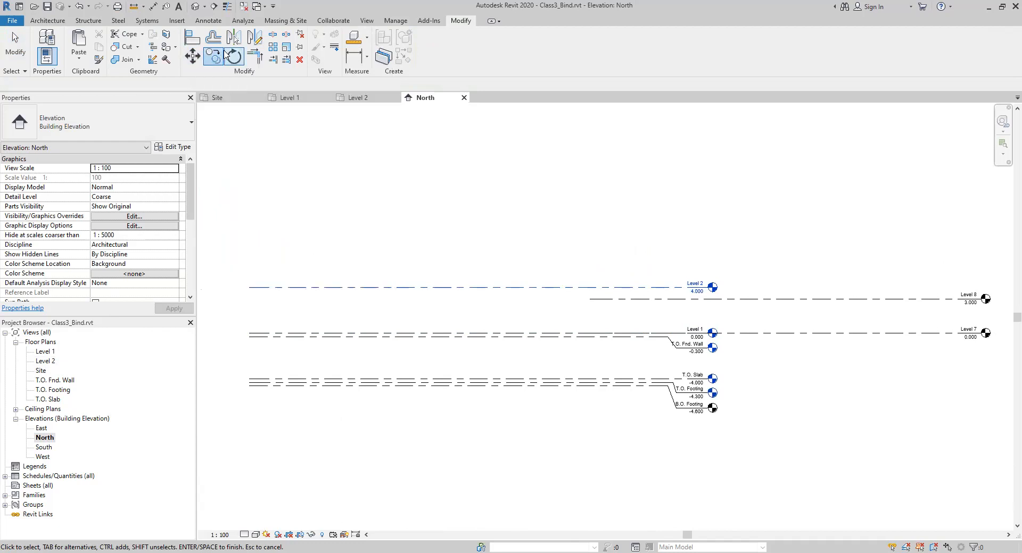
pyautogui.click(213, 37)
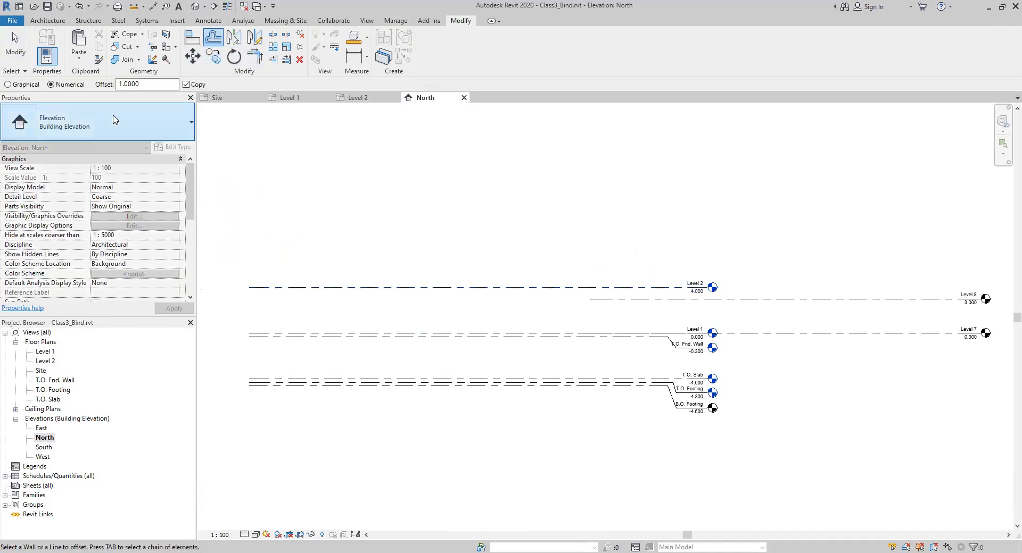
pyautogui.doubleClick(147, 88)
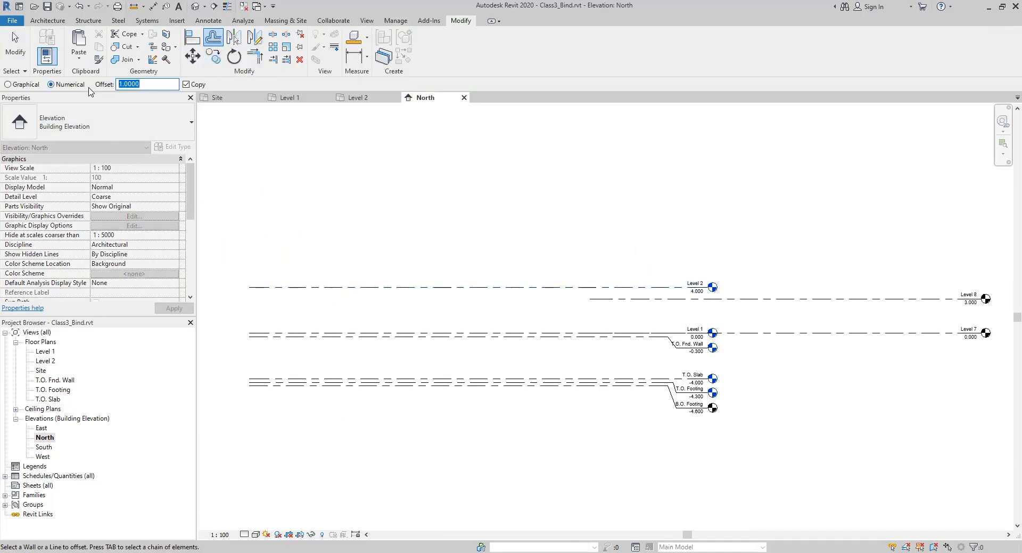
pyautogui.write('4')
pyautogui.press('Escape')
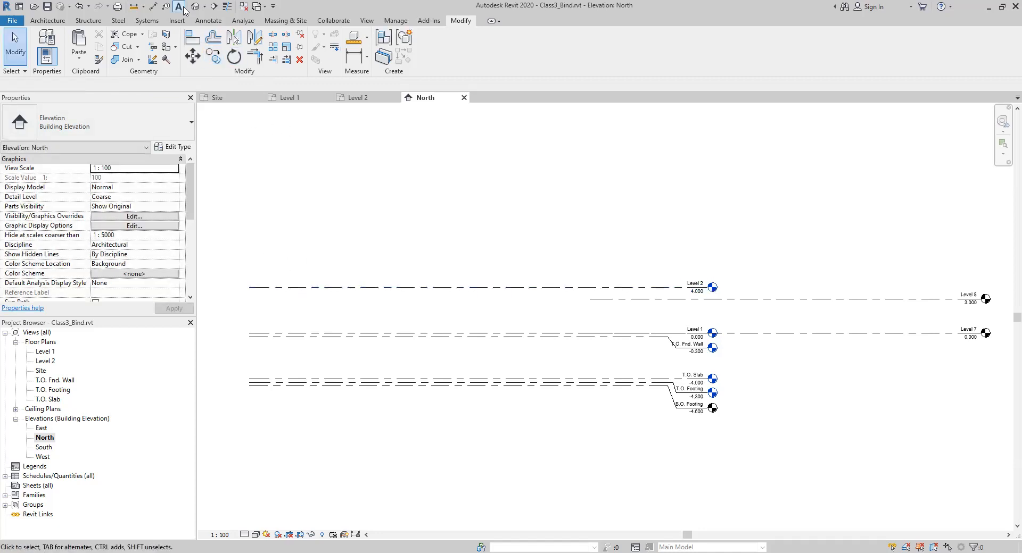
pyautogui.click(88, 20)
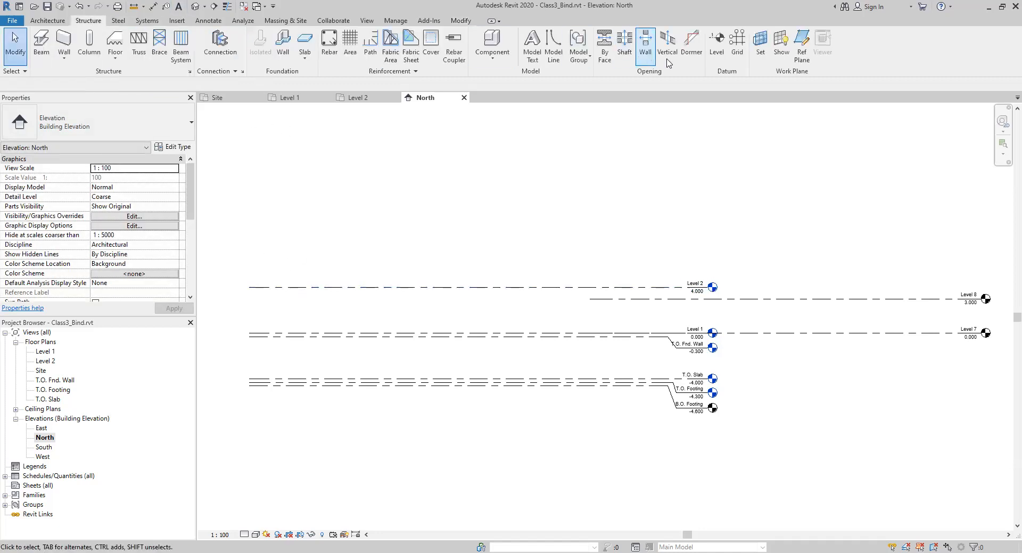
pyautogui.click(715, 45)
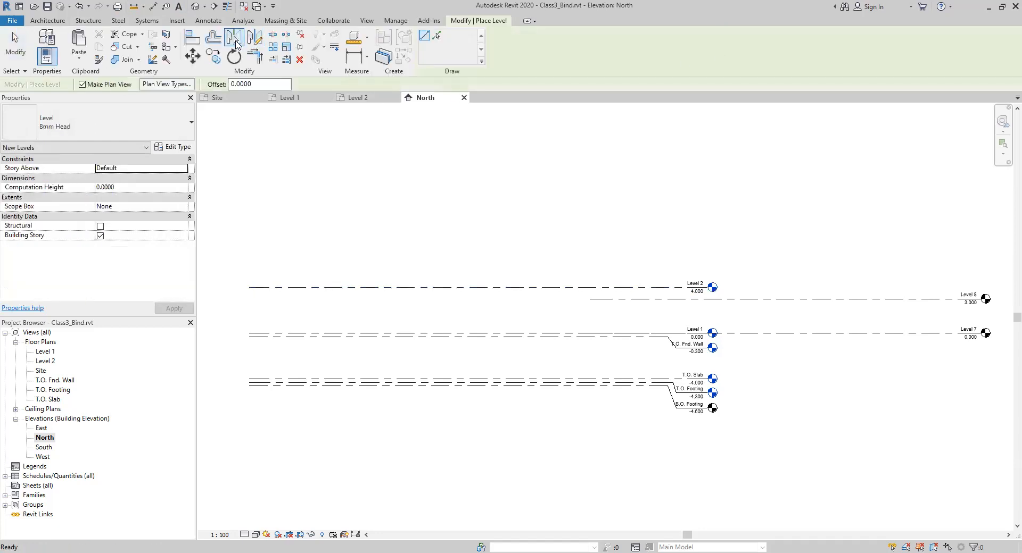
pyautogui.click(213, 37)
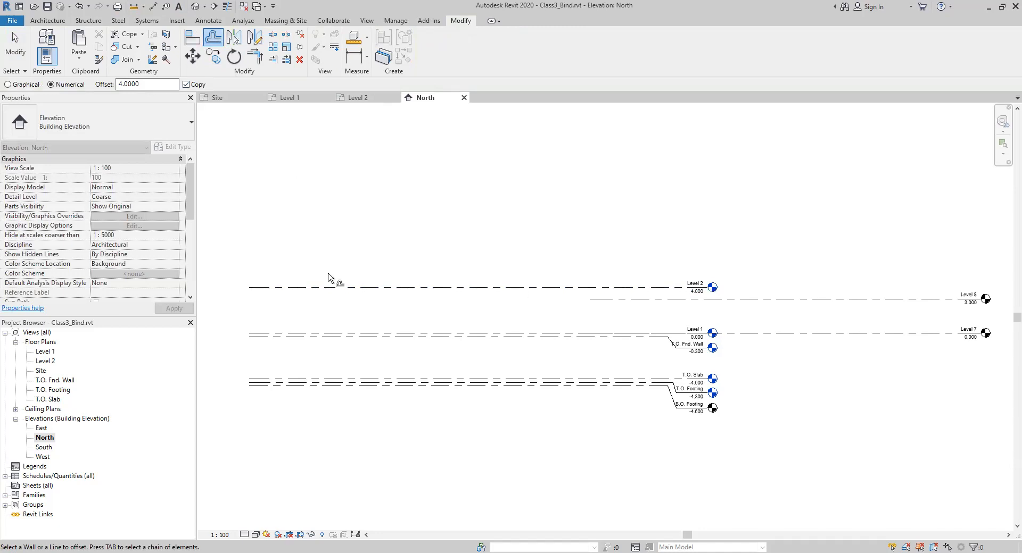
pyautogui.press('Escape')
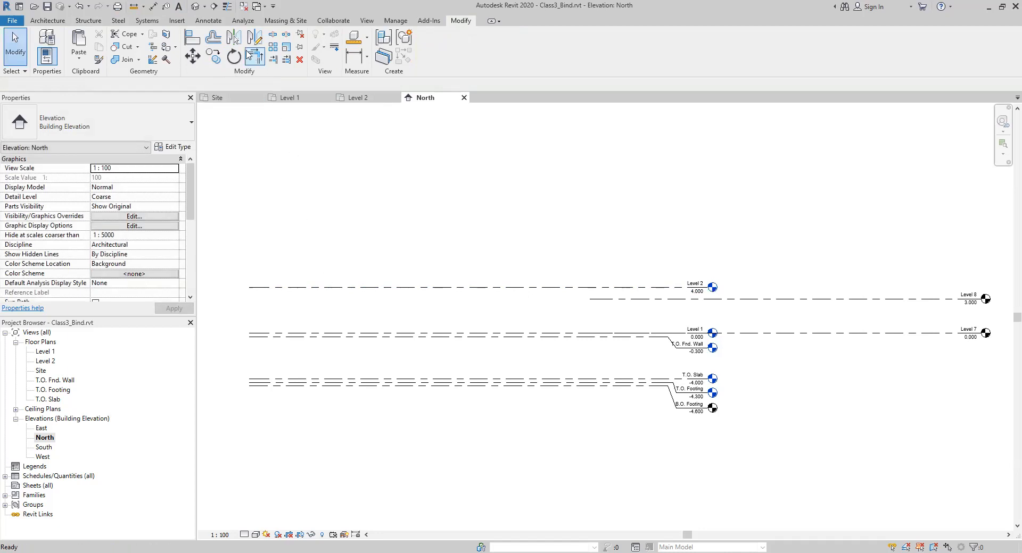
# Step: Draw a new level line 4 m above Level 2, at elevation 8.000, spanning about the same length
pyautogui.click(88, 21)
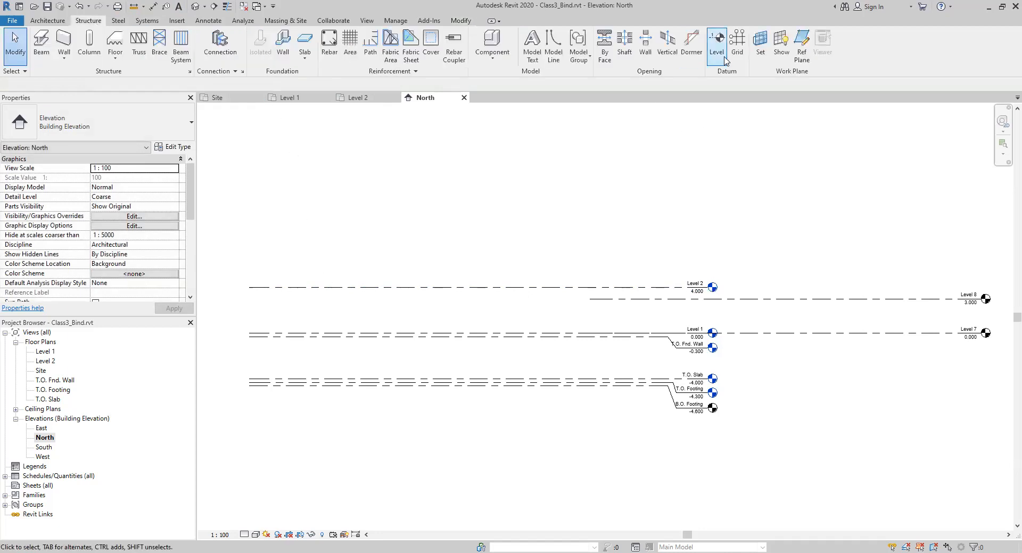
pyautogui.click(717, 43)
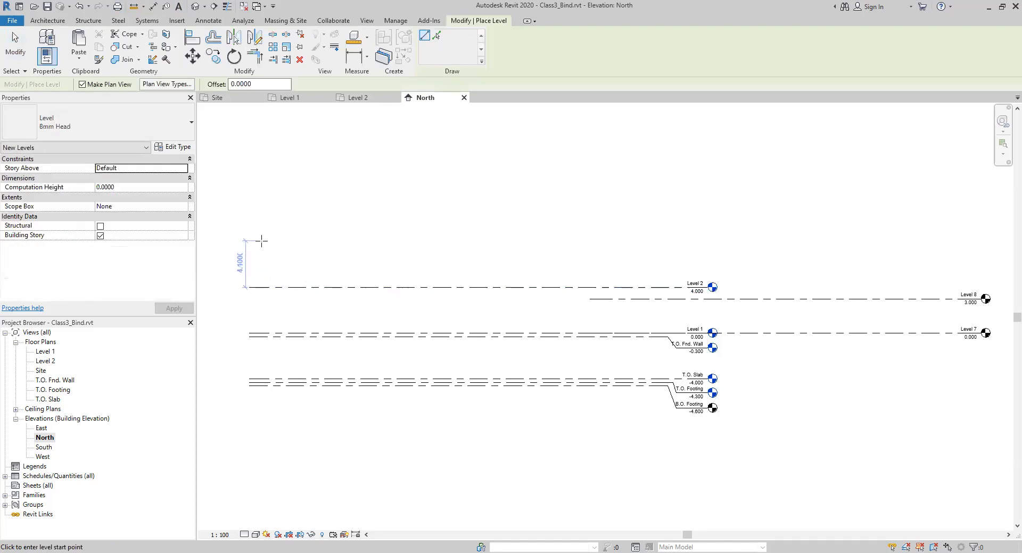
pyautogui.click(261, 241)
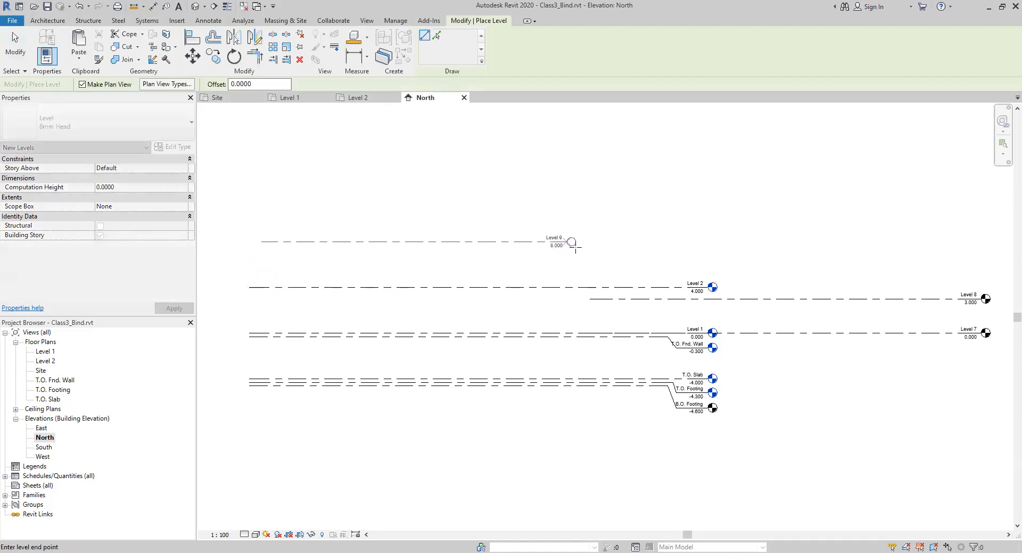
pyautogui.click(699, 243)
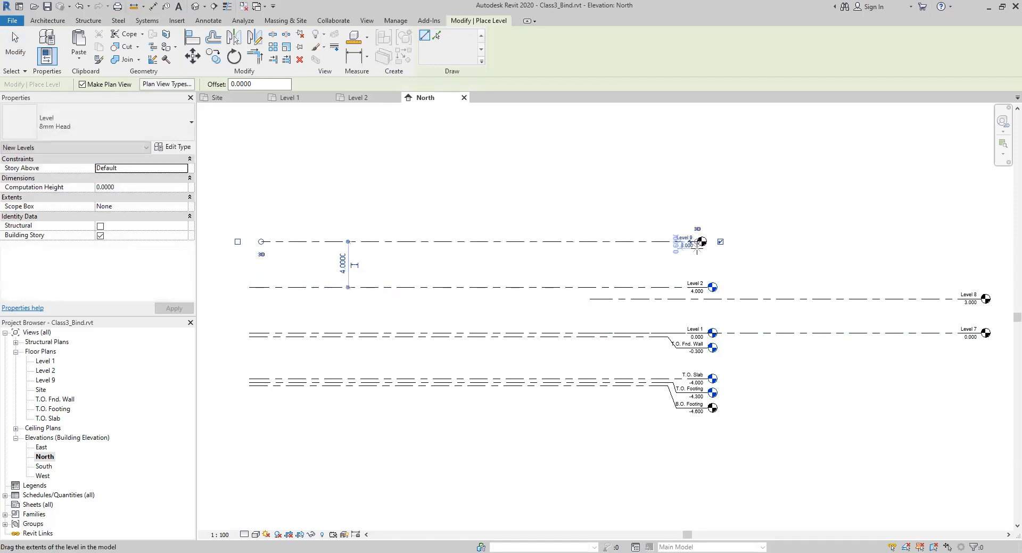
pyautogui.press('Escape')
pyautogui.press('Escape')
# Step: Rename the new level at elevation 8.000 to Level 3 and rename its corresponding views as well
pyautogui.click(688, 241)
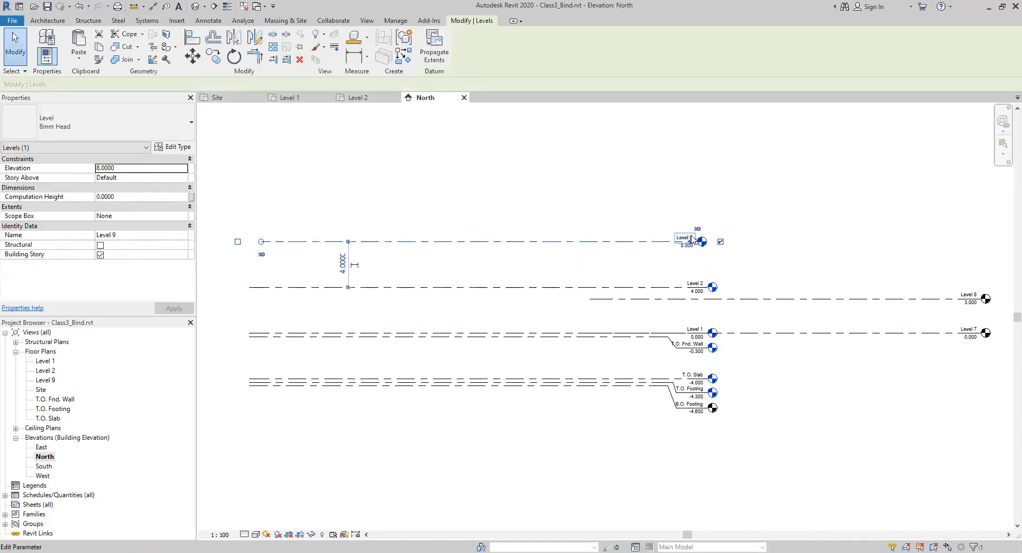
pyautogui.click(123, 236)
pyautogui.press('BackSpace')
pyautogui.write('3')
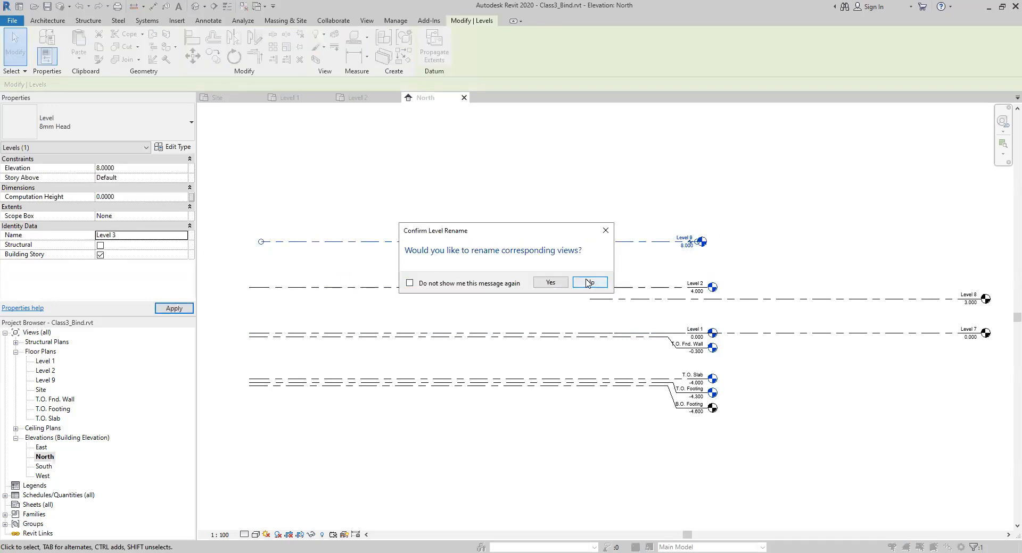
pyautogui.click(553, 284)
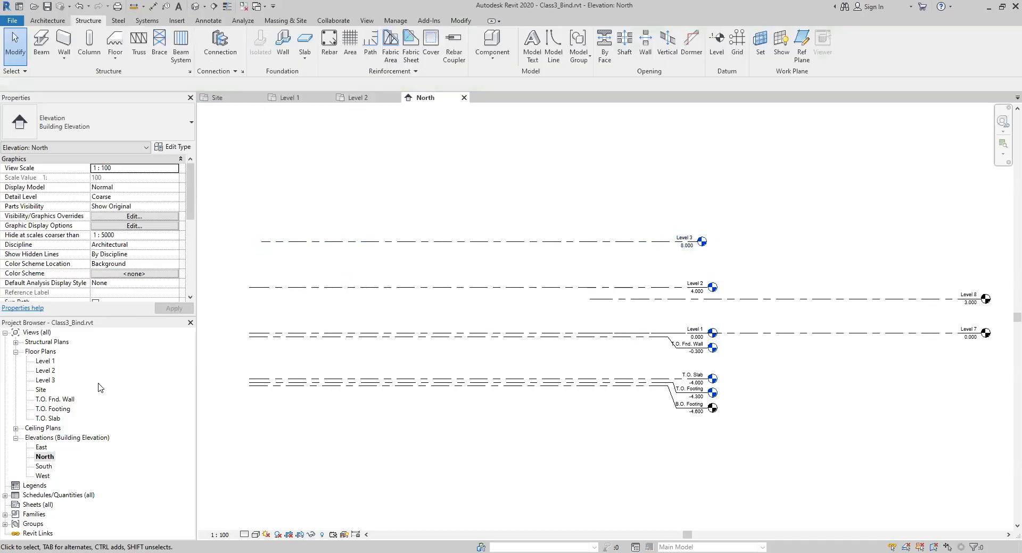
# Step: Import KSH-COM4-21-05-S-AR-WSO-L2-Rev01_v2 (1).dwg into the Level 3 floor plan with Auto - Origin to Origin positioning
pyautogui.doubleClick(45, 380)
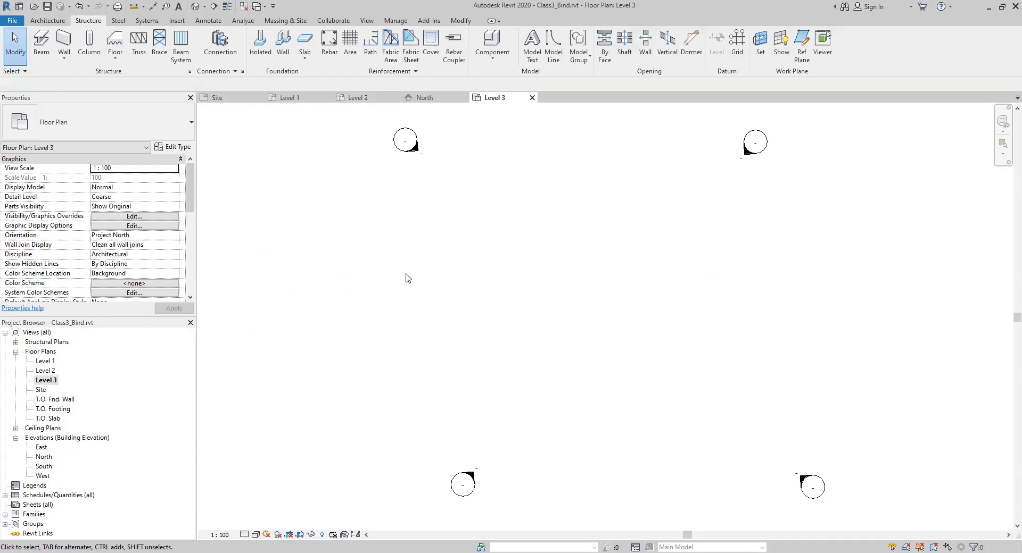
pyautogui.moveTo(537, 259); pyautogui.dragTo(473, 259, button='middle')
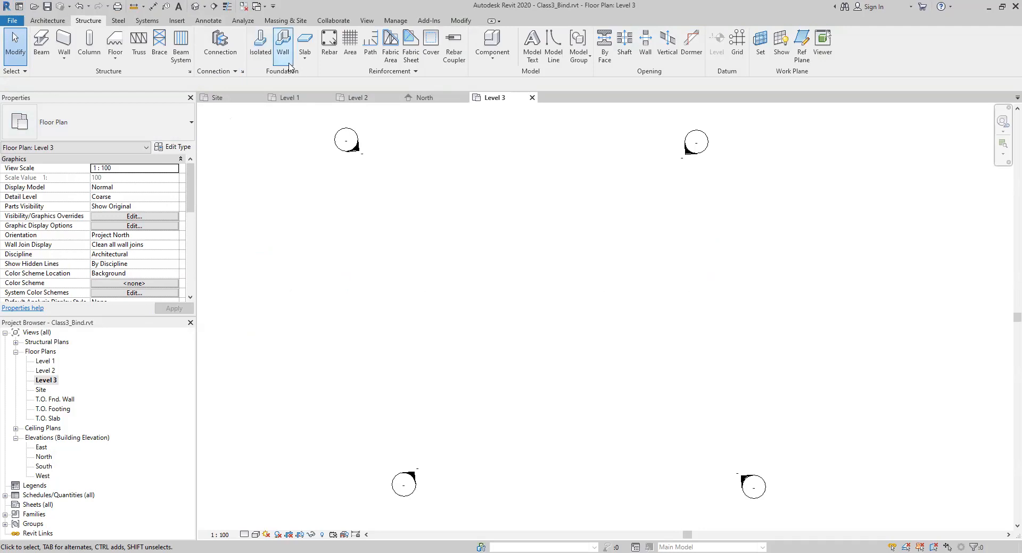
pyautogui.click(177, 20)
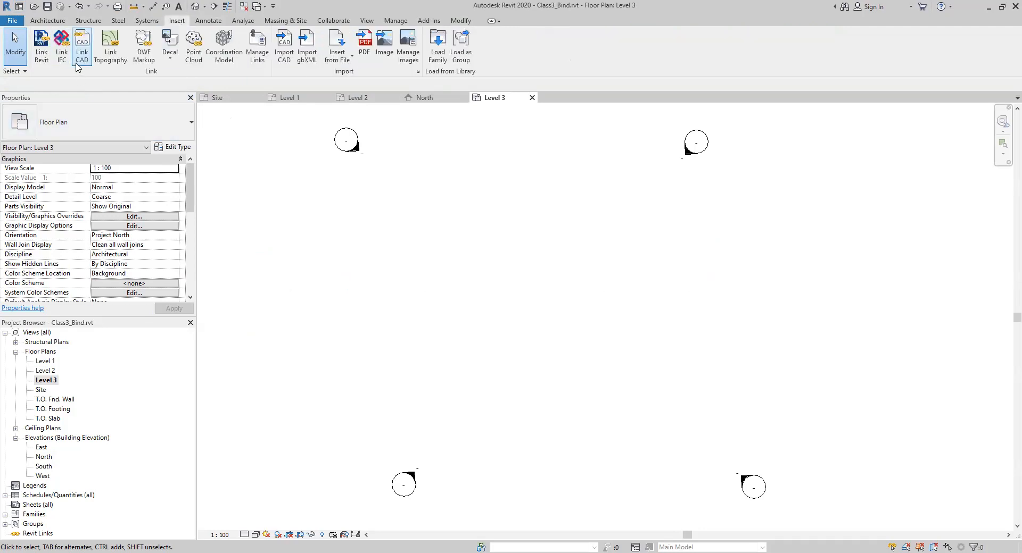
pyautogui.click(288, 58)
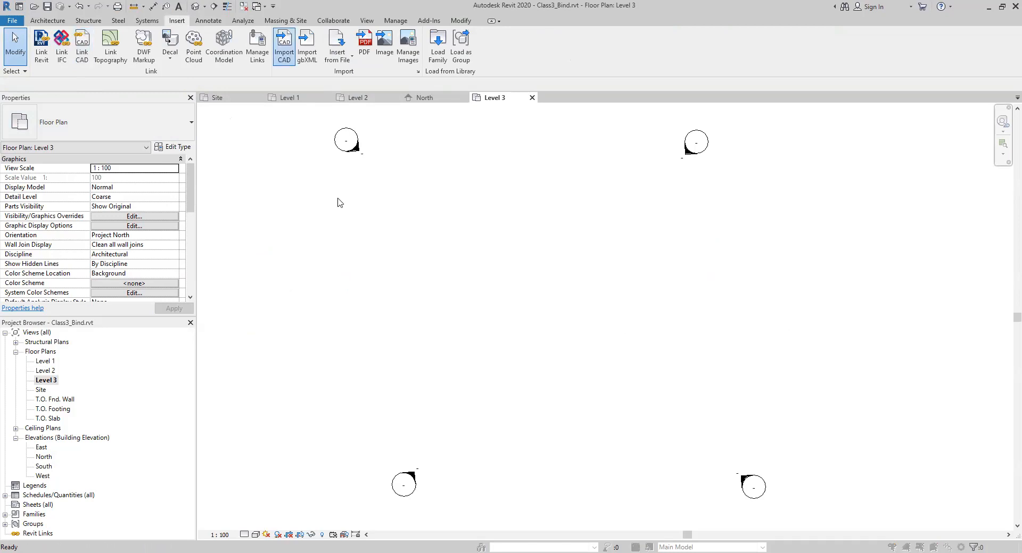
pyautogui.doubleClick(424, 178)
pyautogui.doubleClick(426, 177)
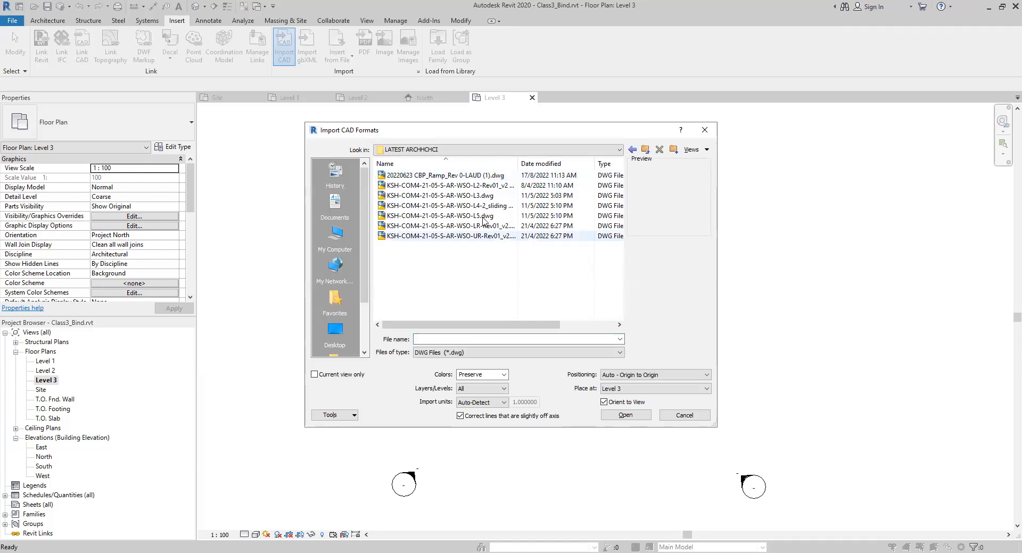
pyautogui.click(484, 187)
pyautogui.click(621, 416)
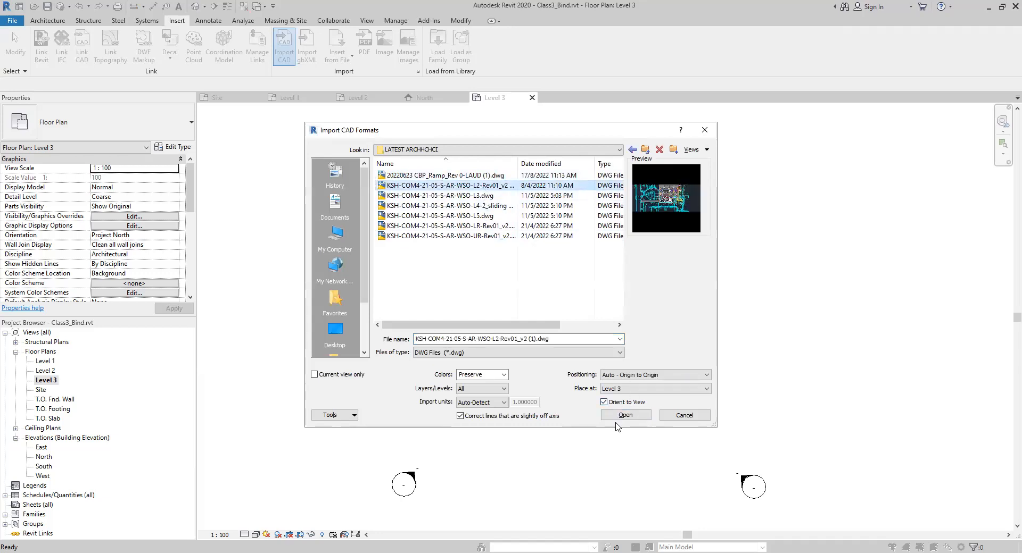
pyautogui.click(646, 377)
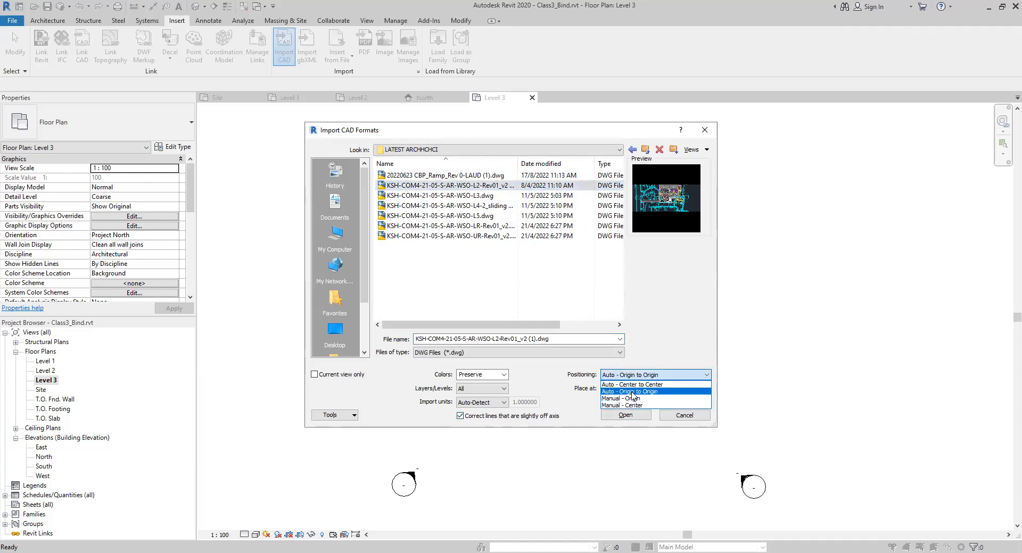
pyautogui.click(632, 392)
pyautogui.click(625, 416)
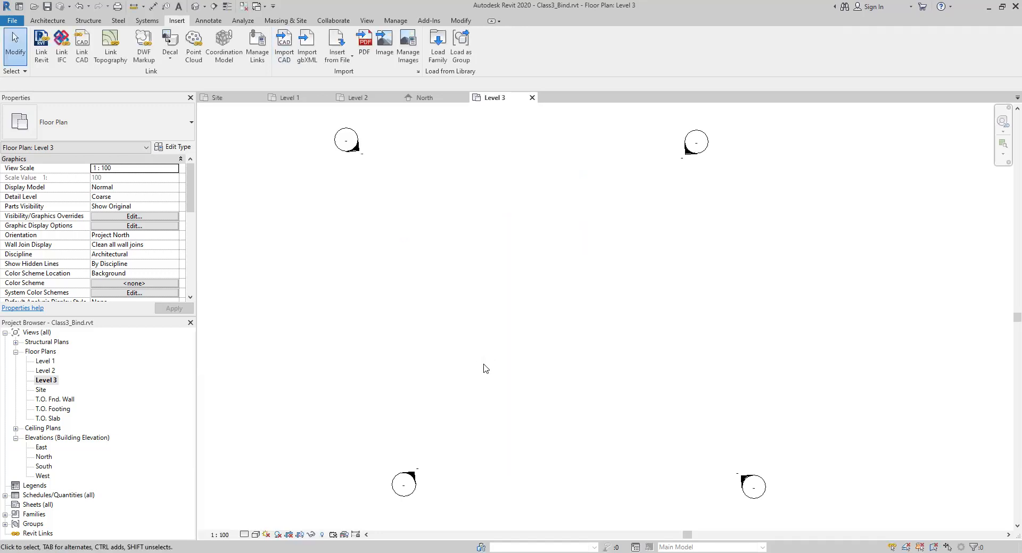
# Step: Fit the Level 3 view to its contents and examine the imported second-storey plan, its grids and the separate structural plan
pyautogui.scroll(-3, 454, 341)
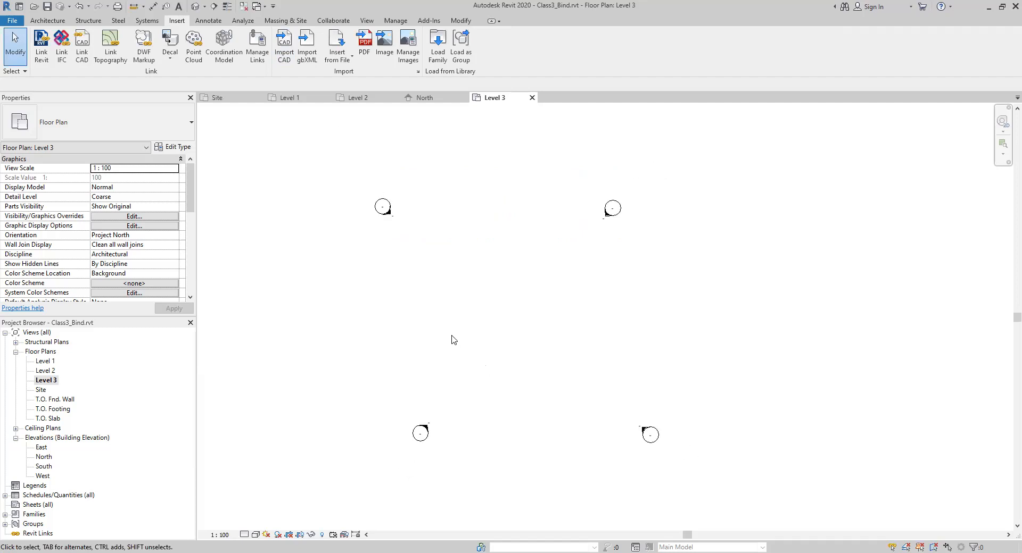
pyautogui.moveTo(467, 327); pyautogui.dragTo(459, 326, button='middle')
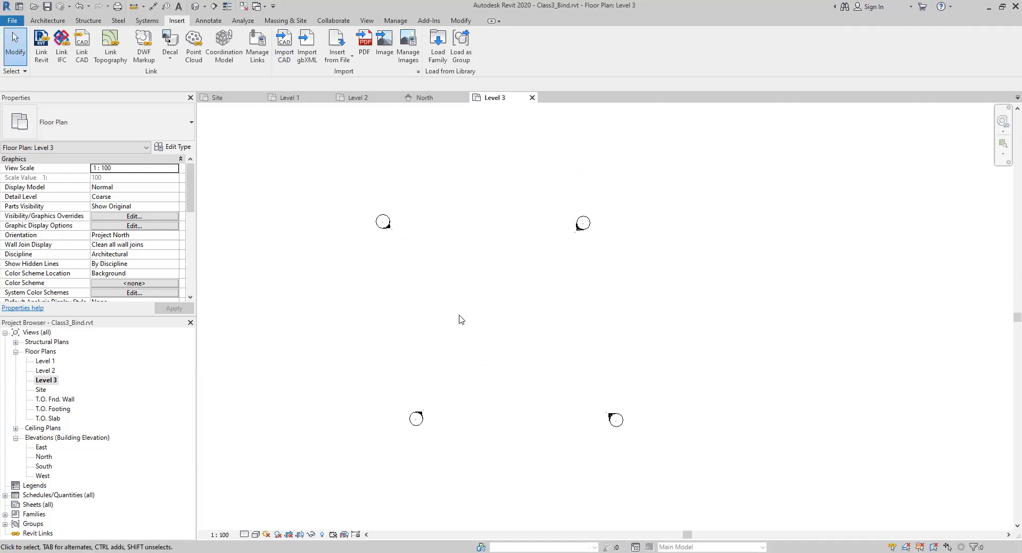
pyautogui.rightClick(459, 316)
pyautogui.click(482, 421)
pyautogui.moveTo(589, 335); pyautogui.dragTo(368, 339, button='middle')
pyautogui.scroll(7, 496, 285)
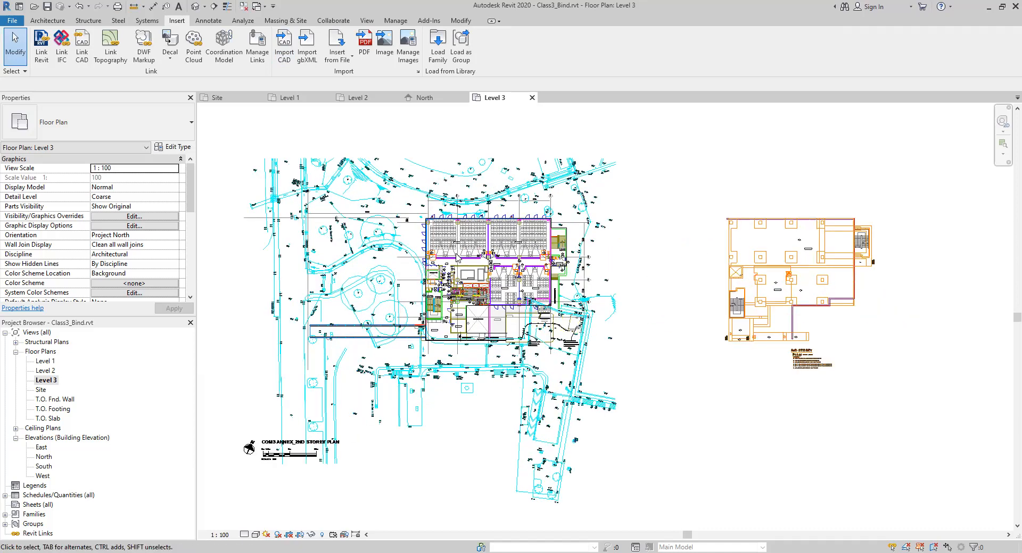
pyautogui.scroll(4, 458, 256)
pyautogui.moveTo(941, 245); pyautogui.dragTo(752, 238, button='middle')
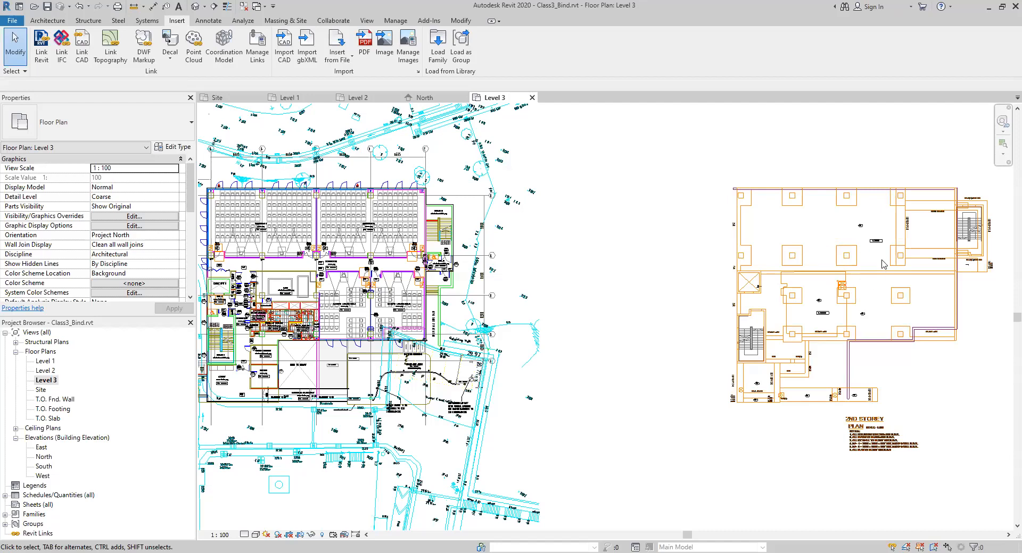
pyautogui.moveTo(555, 262); pyautogui.dragTo(561, 262, button='middle')
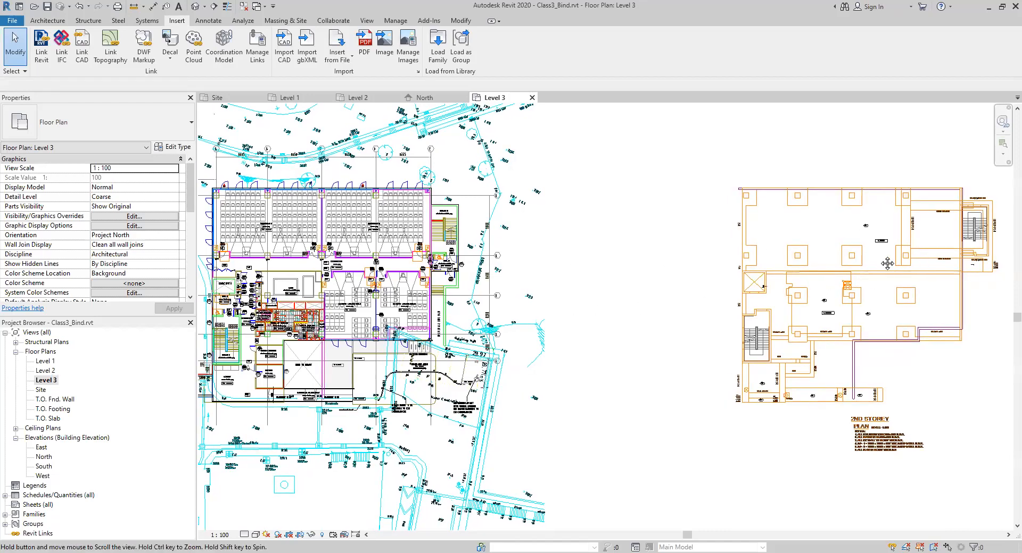
pyautogui.moveTo(281, 224); pyautogui.dragTo(515, 239, button='middle')
pyautogui.scroll(3, 469, 223)
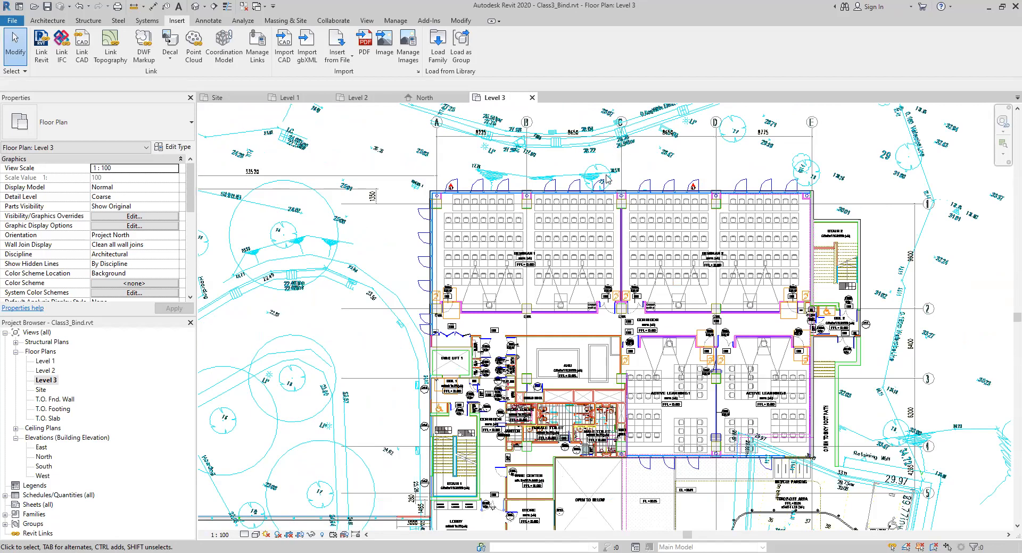
pyautogui.scroll(-1, 607, 178)
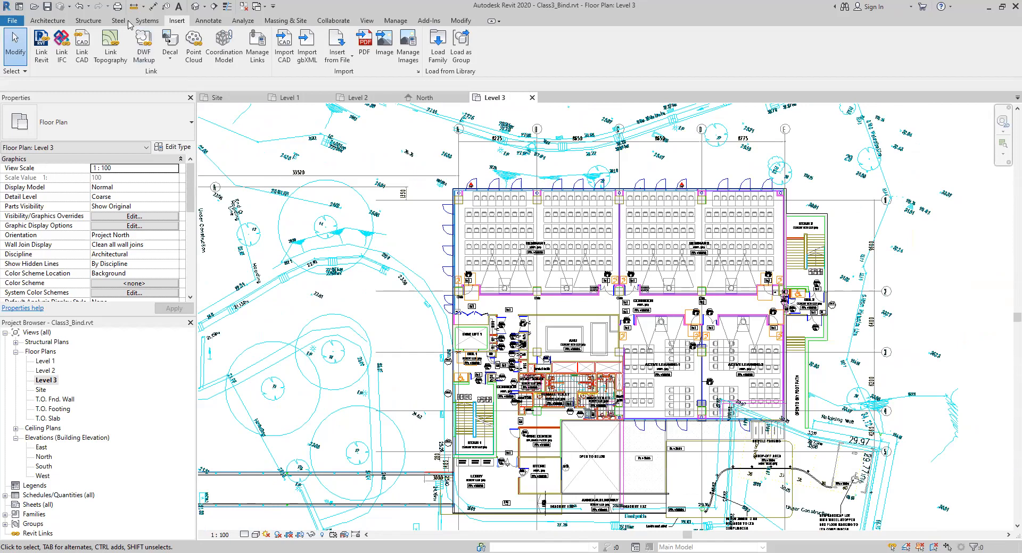
pyautogui.click(88, 20)
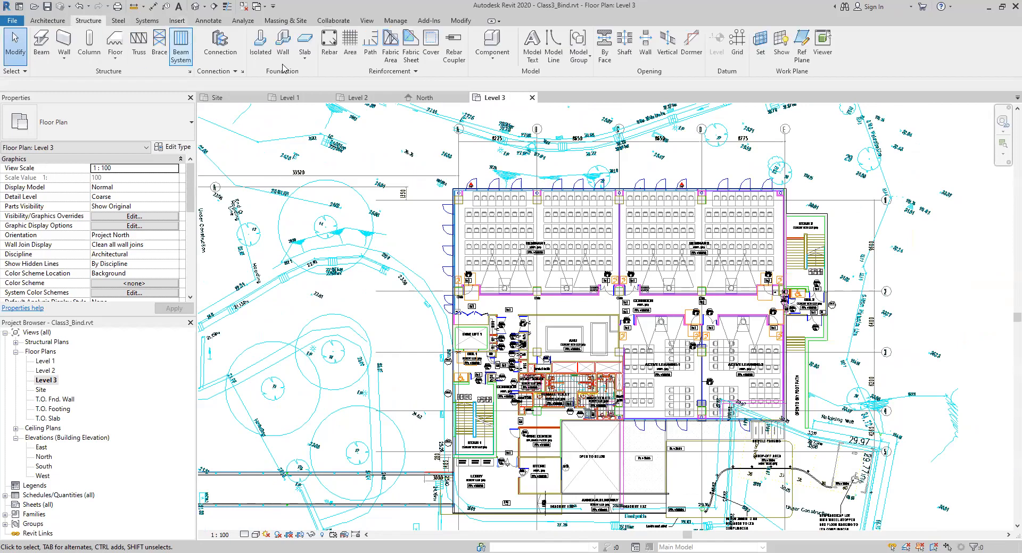
# Step: Create Revit grids on Level 3 by picking the five vertical grid lines of the imported CAD plan
pyautogui.click(737, 43)
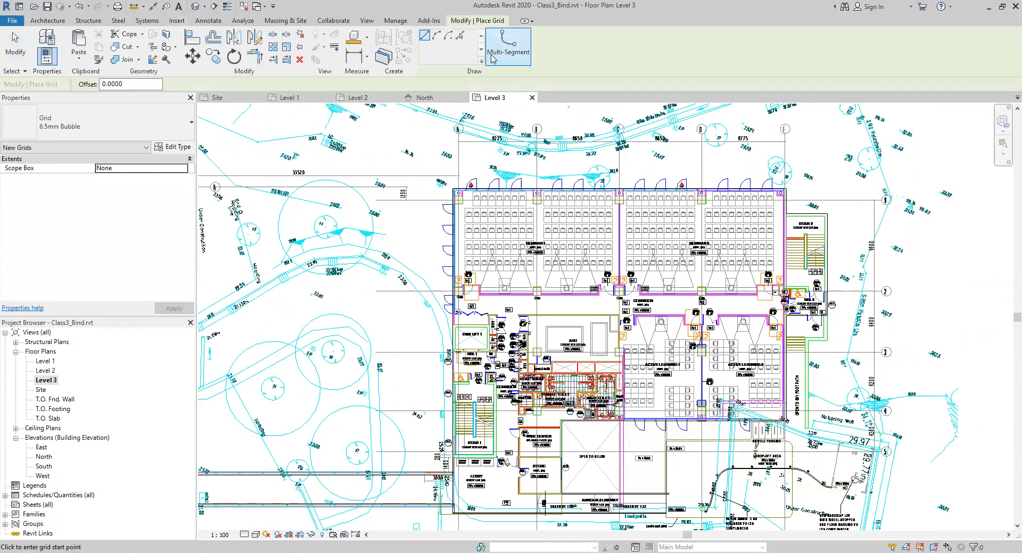
pyautogui.click(460, 35)
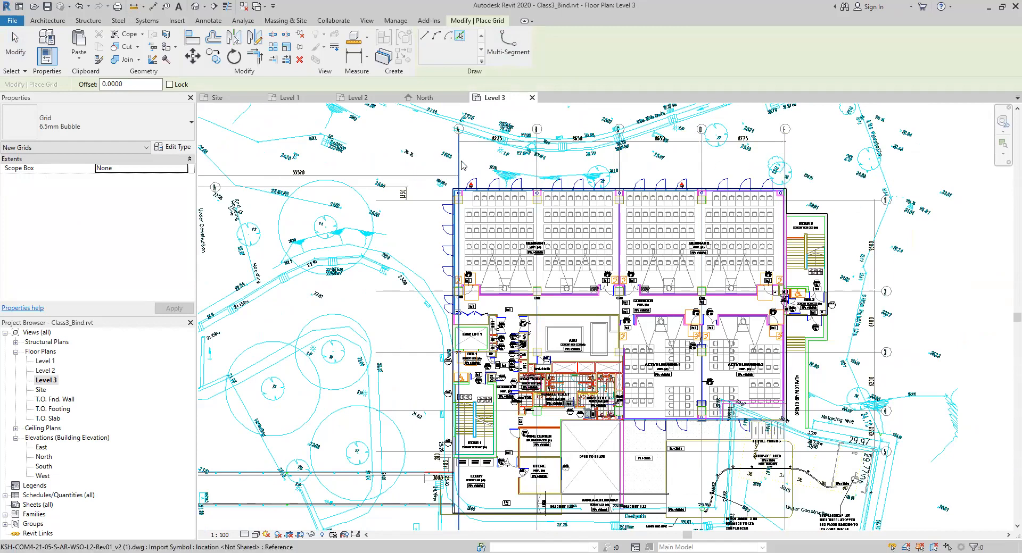
pyautogui.click(461, 139)
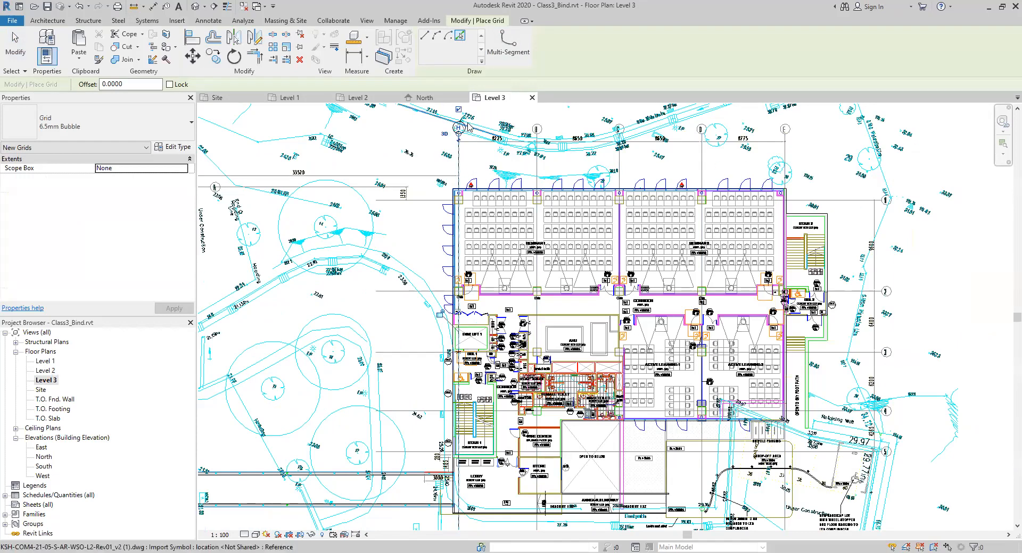
pyautogui.click(620, 167)
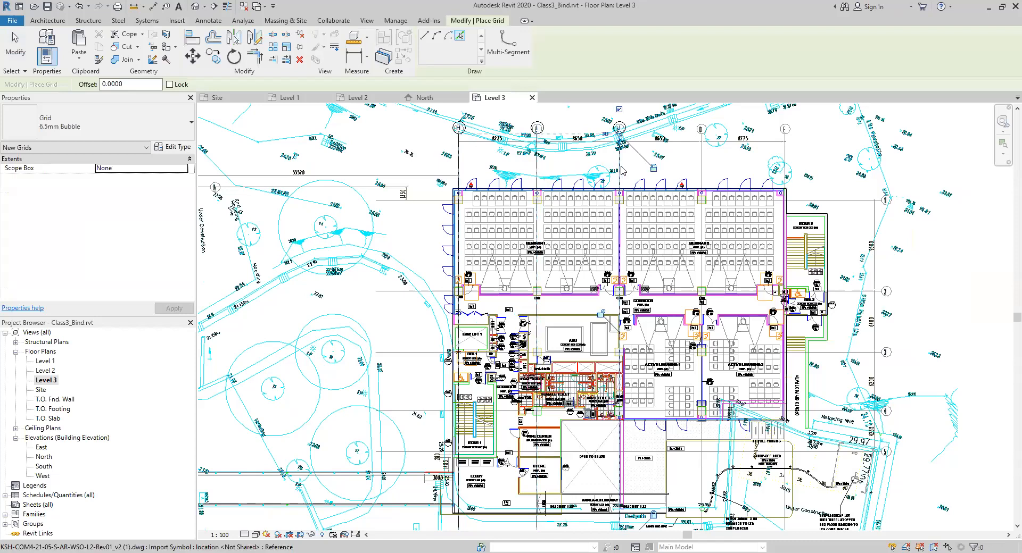
pyautogui.click(701, 166)
pyautogui.click(785, 170)
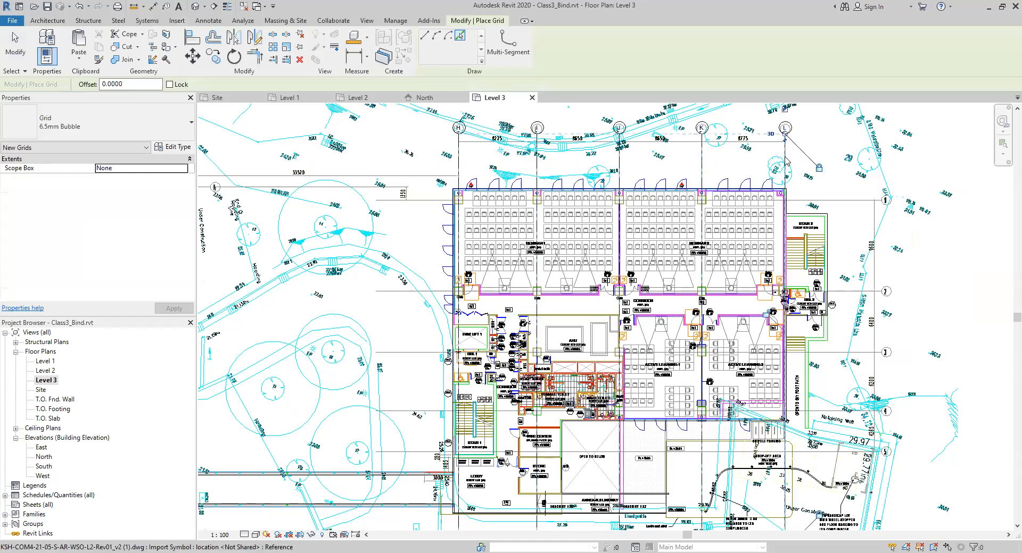
# Step: Add grids along the five horizontal grid lines of the imported CAD plan by picking each line
pyautogui.click(875, 204)
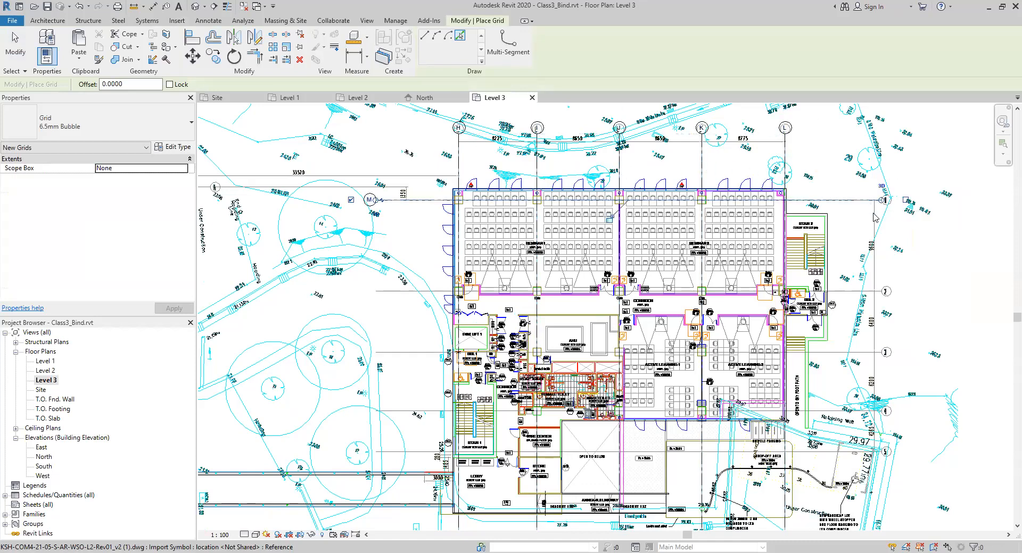
pyautogui.click(862, 293)
pyautogui.click(863, 352)
pyautogui.click(851, 412)
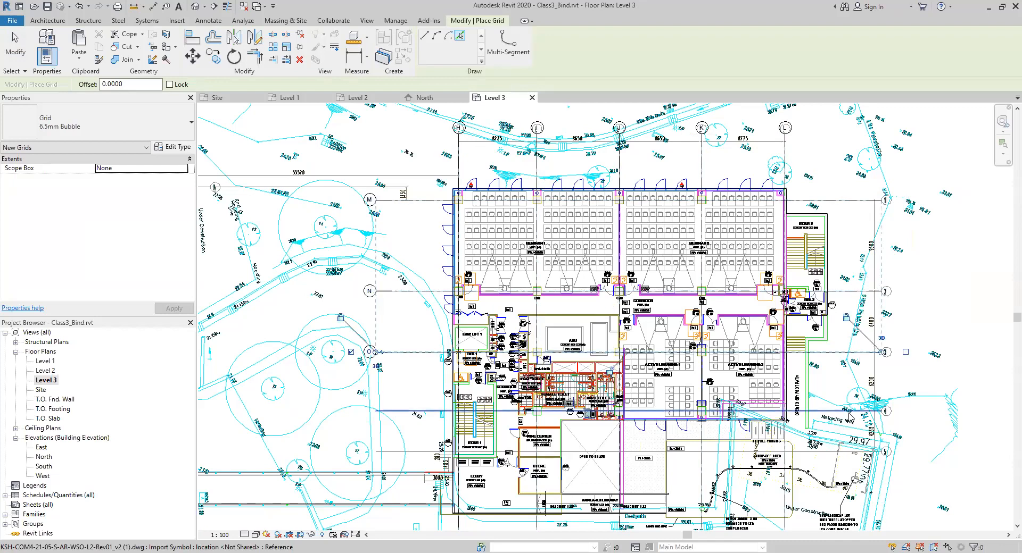
pyautogui.moveTo(864, 406); pyautogui.dragTo(838, 300, button='middle')
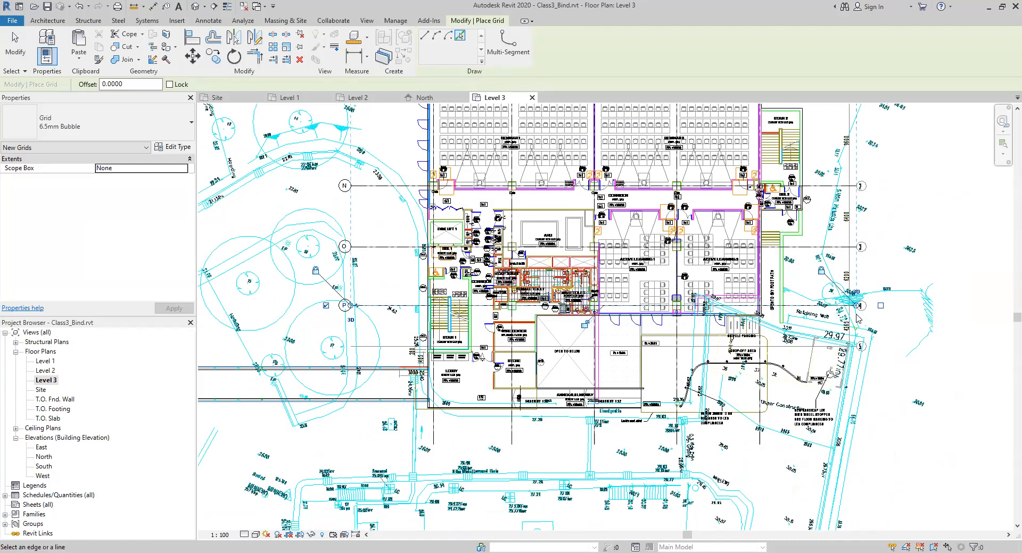
pyautogui.click(798, 347)
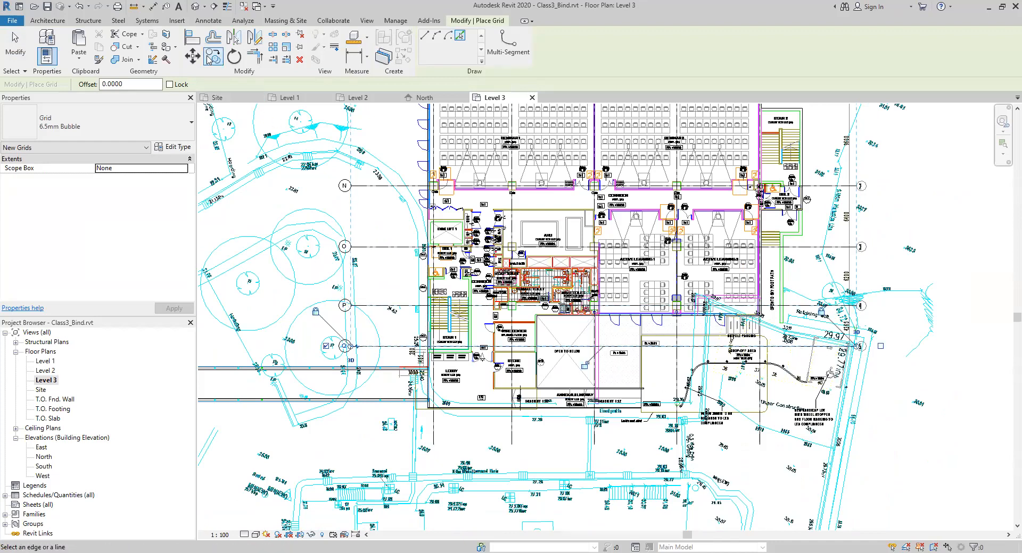
# Step: Place a vertical Concrete-Rectangular-Column of type 450 x 600mm at the intersection of grids H and M, with depth 2.5000
pyautogui.click(88, 20)
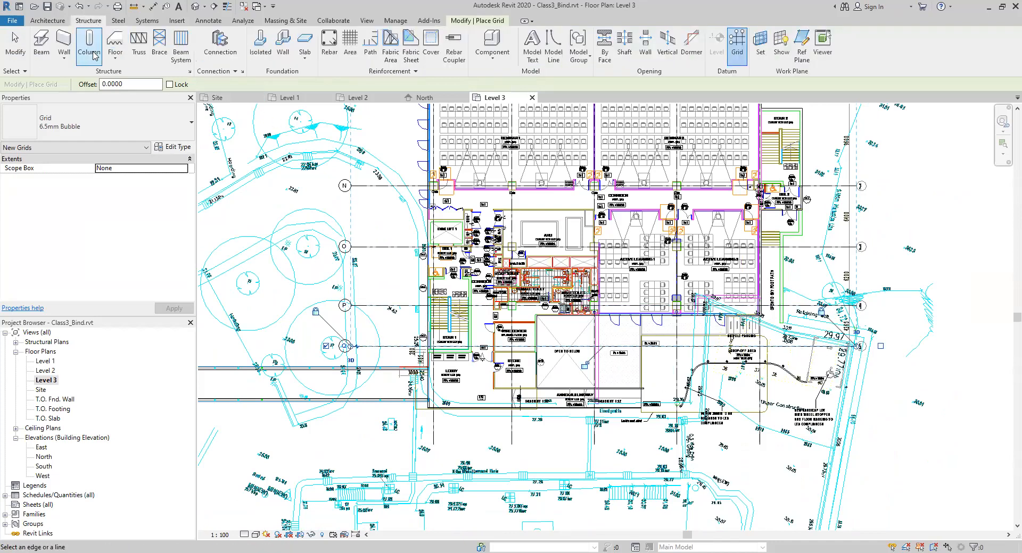
pyautogui.click(88, 46)
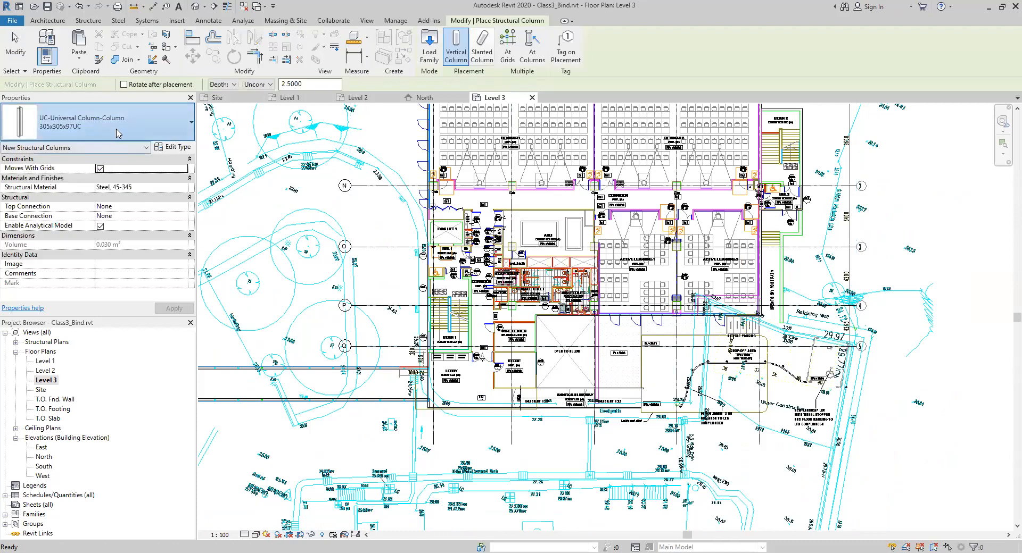
pyautogui.click(118, 130)
pyautogui.click(77, 182)
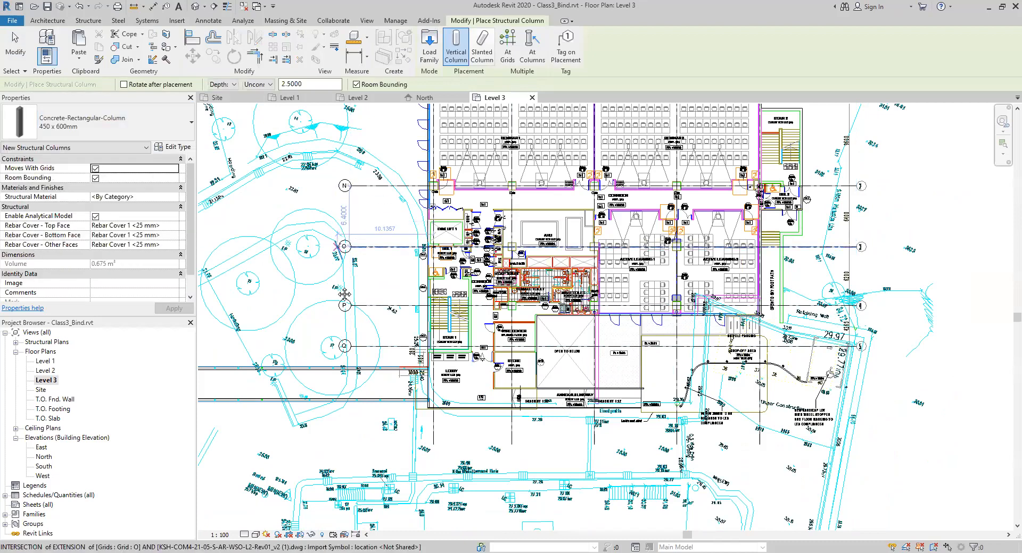
pyautogui.moveTo(359, 285); pyautogui.dragTo(358, 299, button='middle')
pyautogui.moveTo(371, 215); pyautogui.dragTo(365, 450, button='middle')
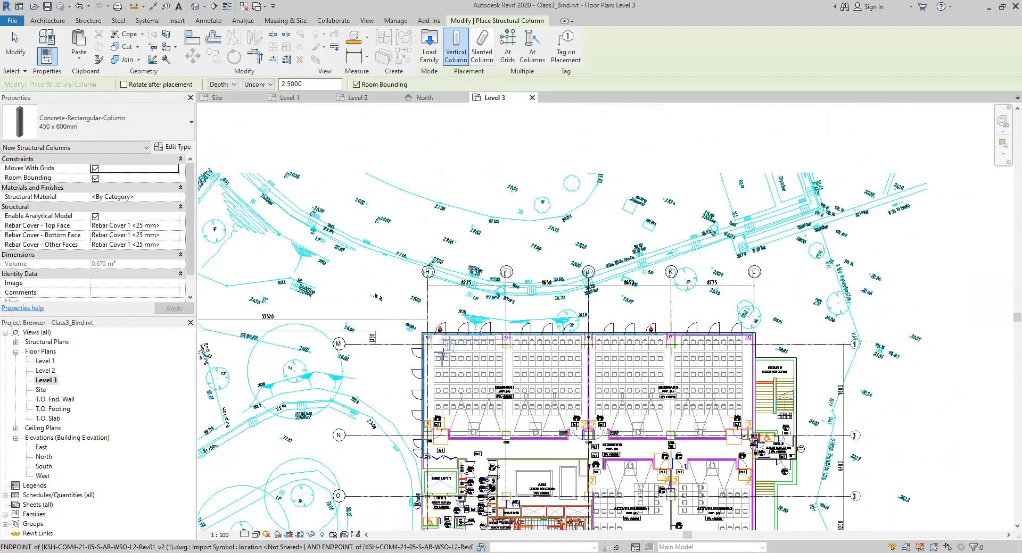
pyautogui.scroll(5, 433, 351)
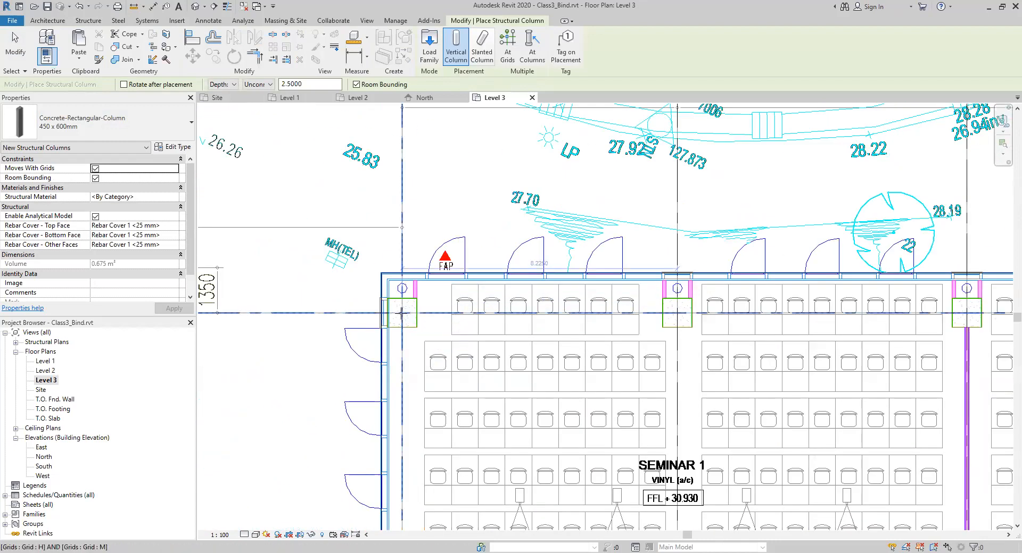
pyautogui.click(401, 313)
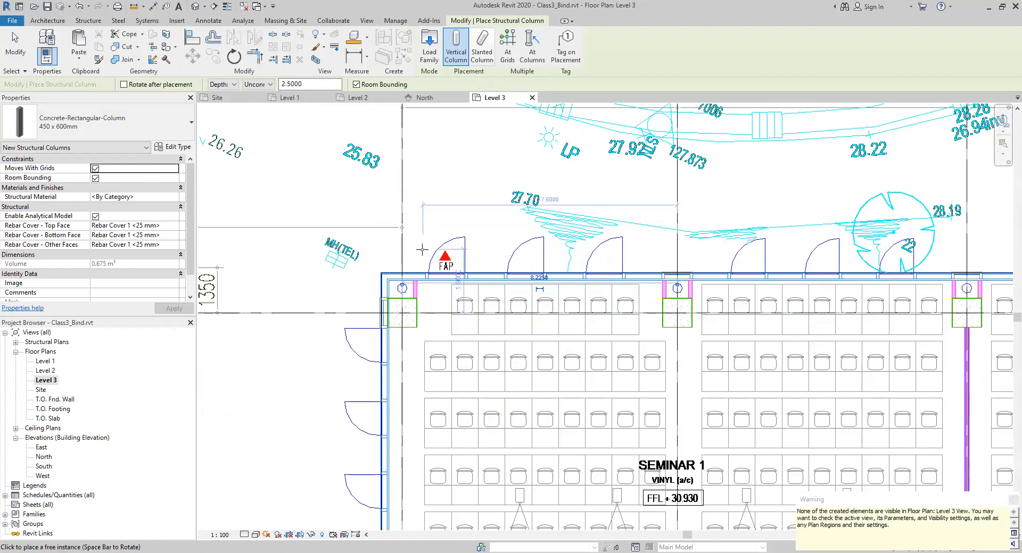
pyautogui.press('Escape')
pyautogui.scroll(-3, 434, 240)
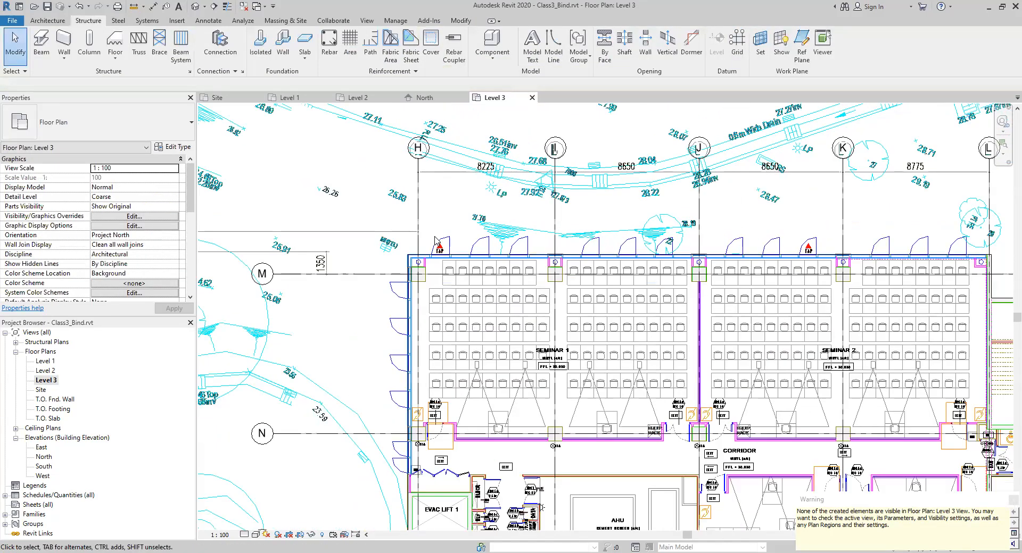
pyautogui.scroll(-3, 435, 237)
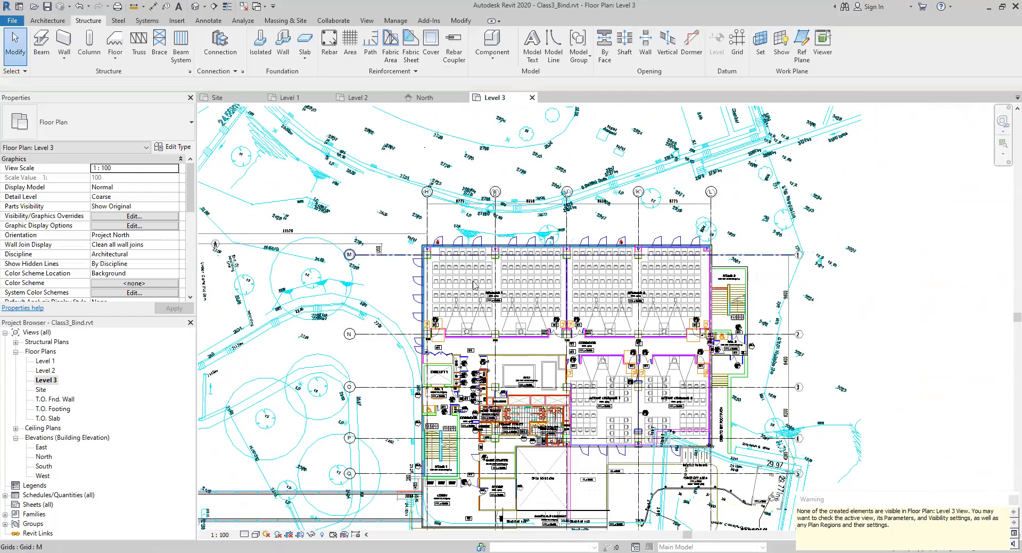
pyautogui.moveTo(962, 213); pyautogui.dragTo(922, 150, button='middle')
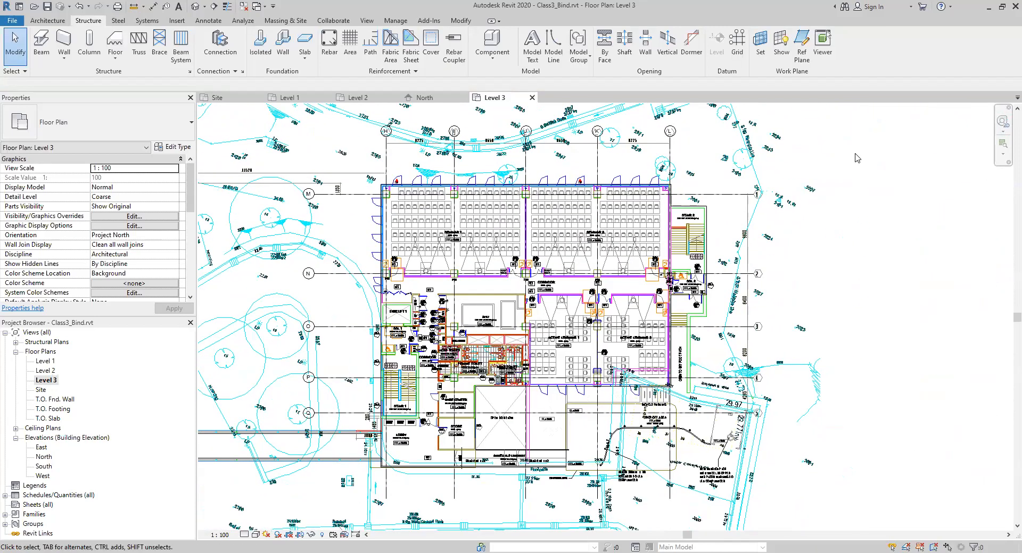
pyautogui.scroll(-1, 842, 174)
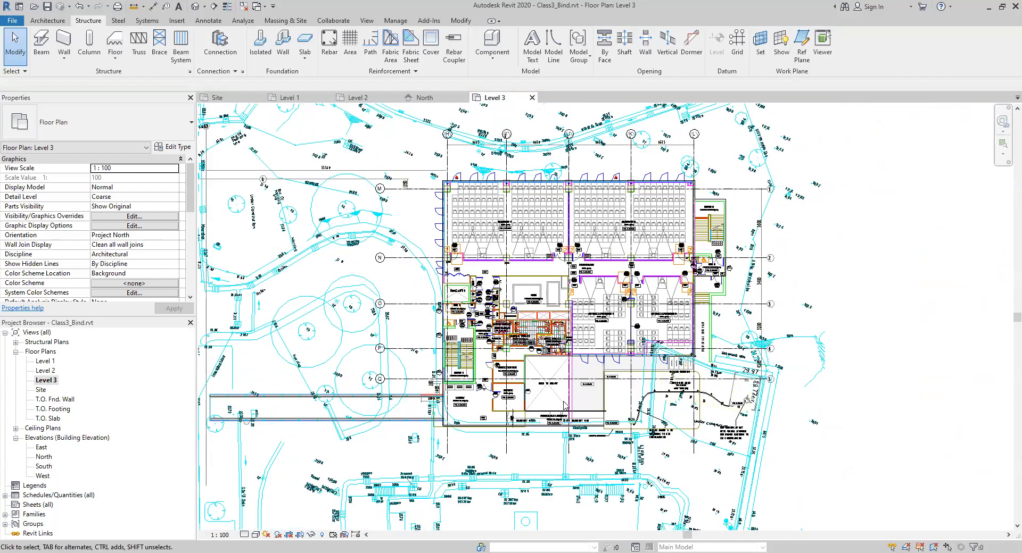